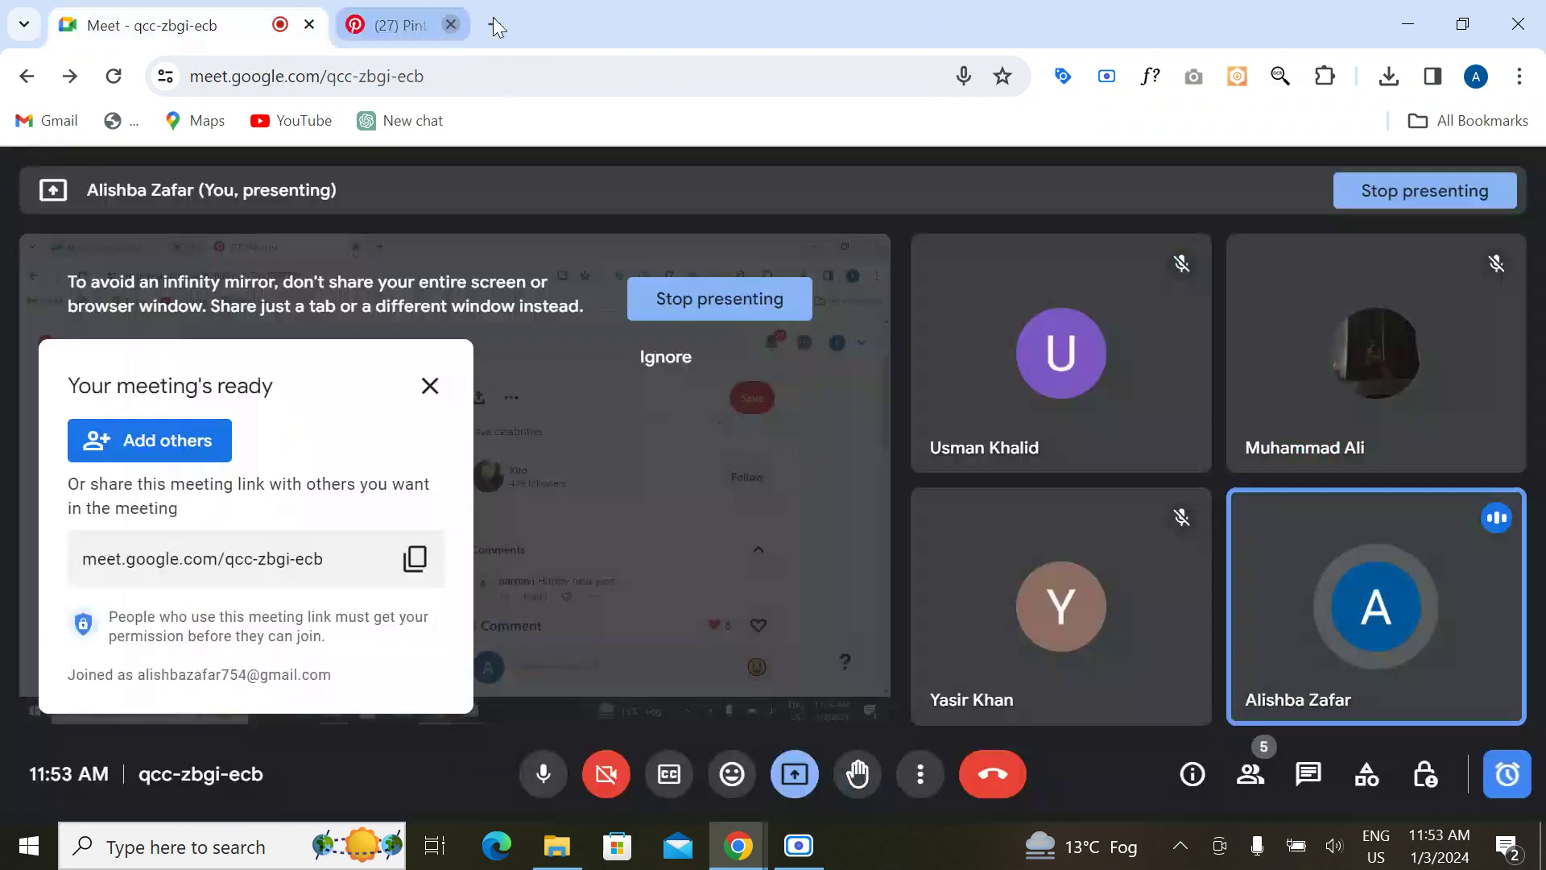
Step: Search Google for 'google search console' and open the Search Console Overview for mydmsite
left_click(360, 21)
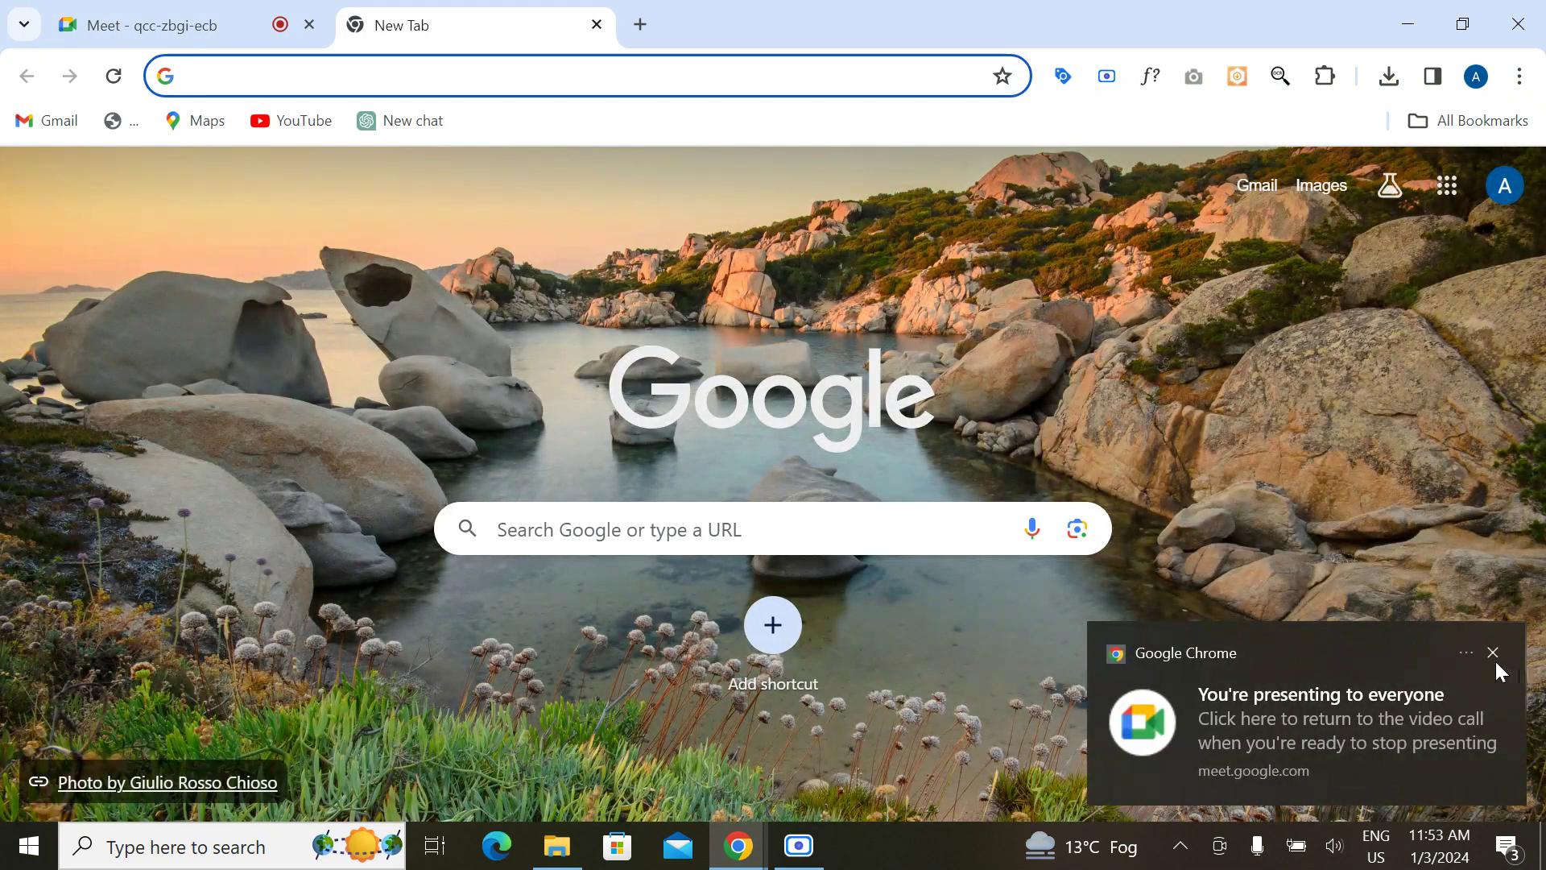
left_click(1494, 653)
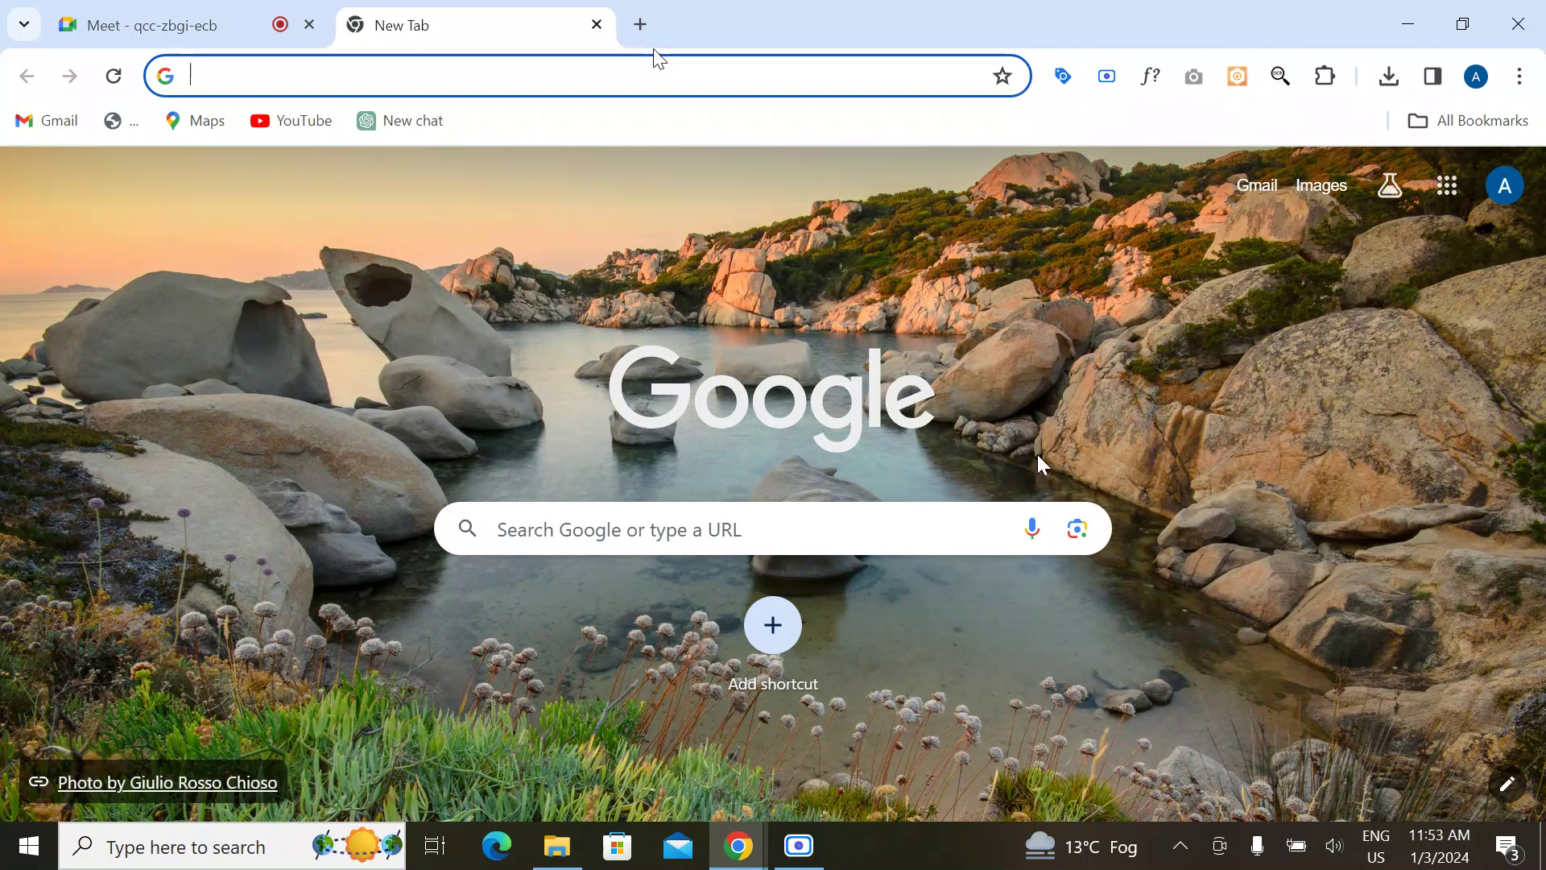
type("go")
key("Return")
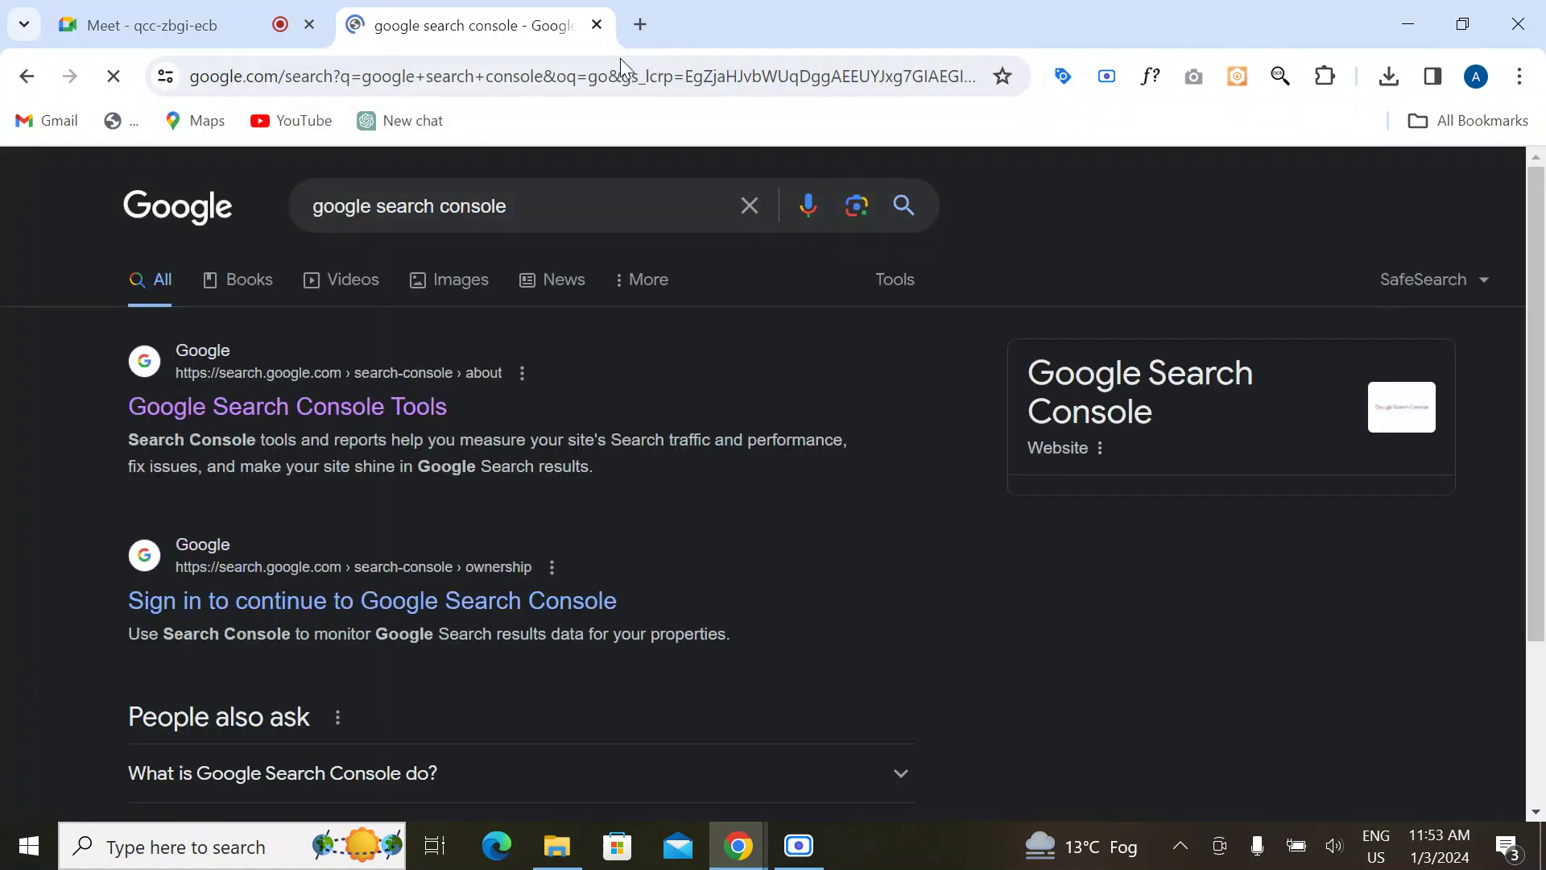
left_click(316, 419)
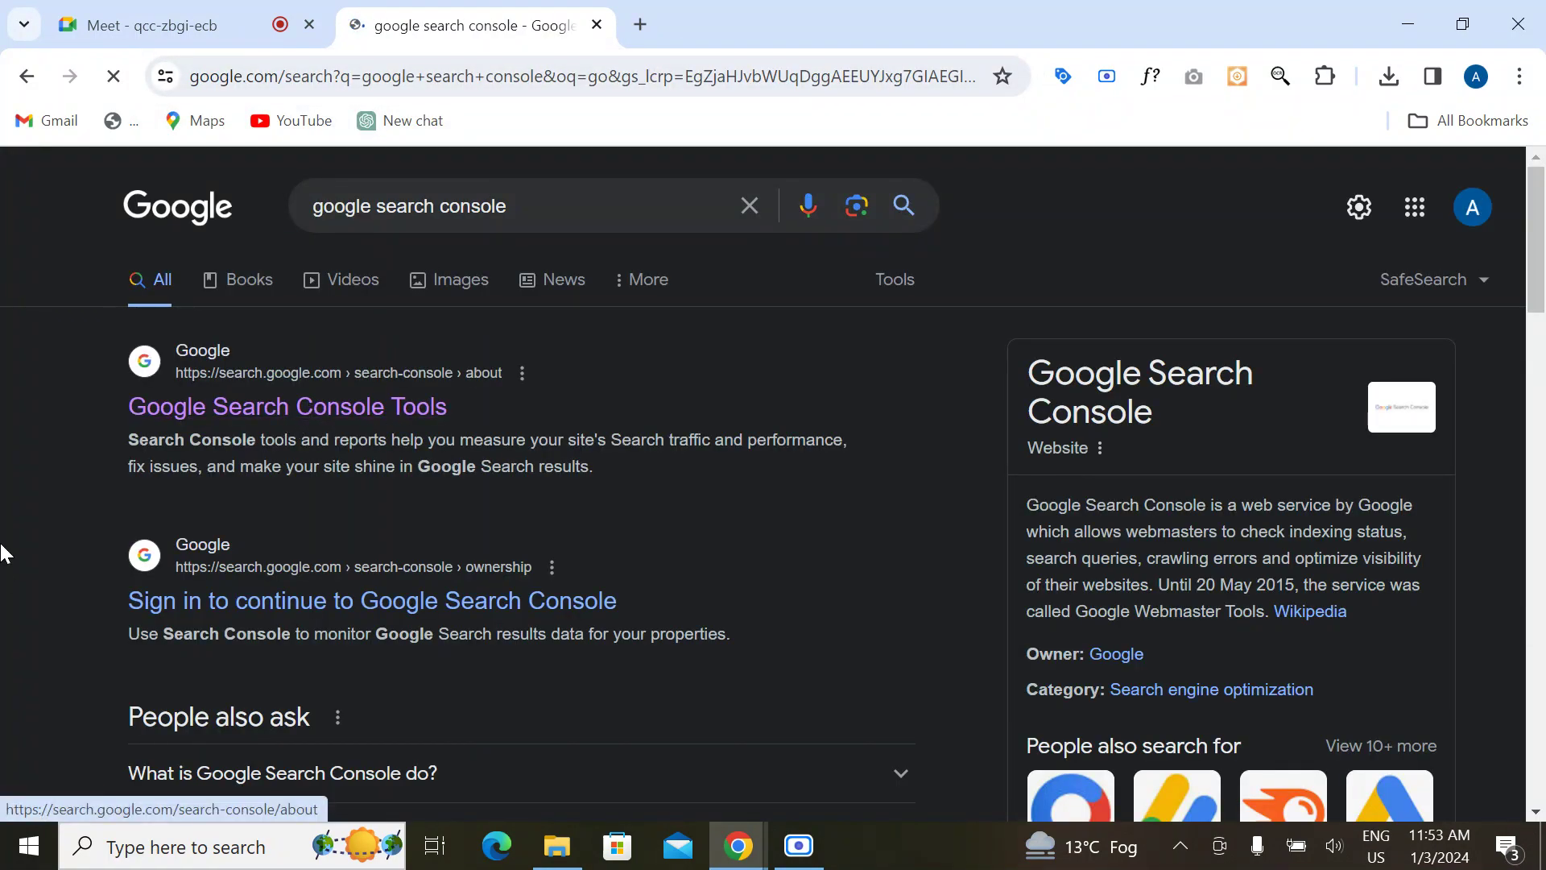
scroll(242, 666, "down", 1)
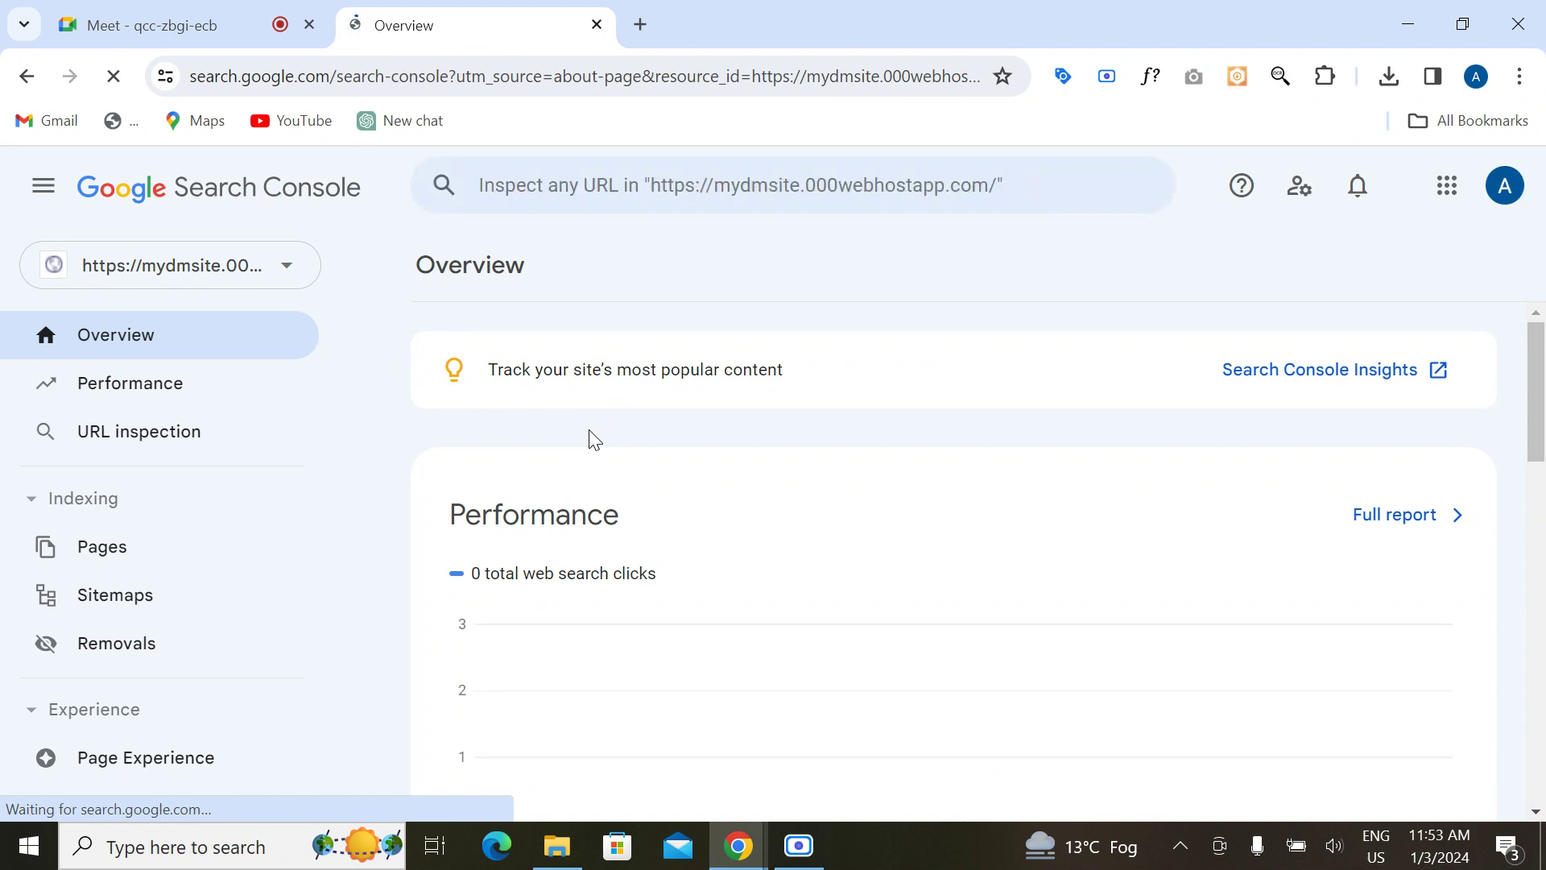
Step: Switch to the mydmsite property and open its Performance report
left_click(295, 273)
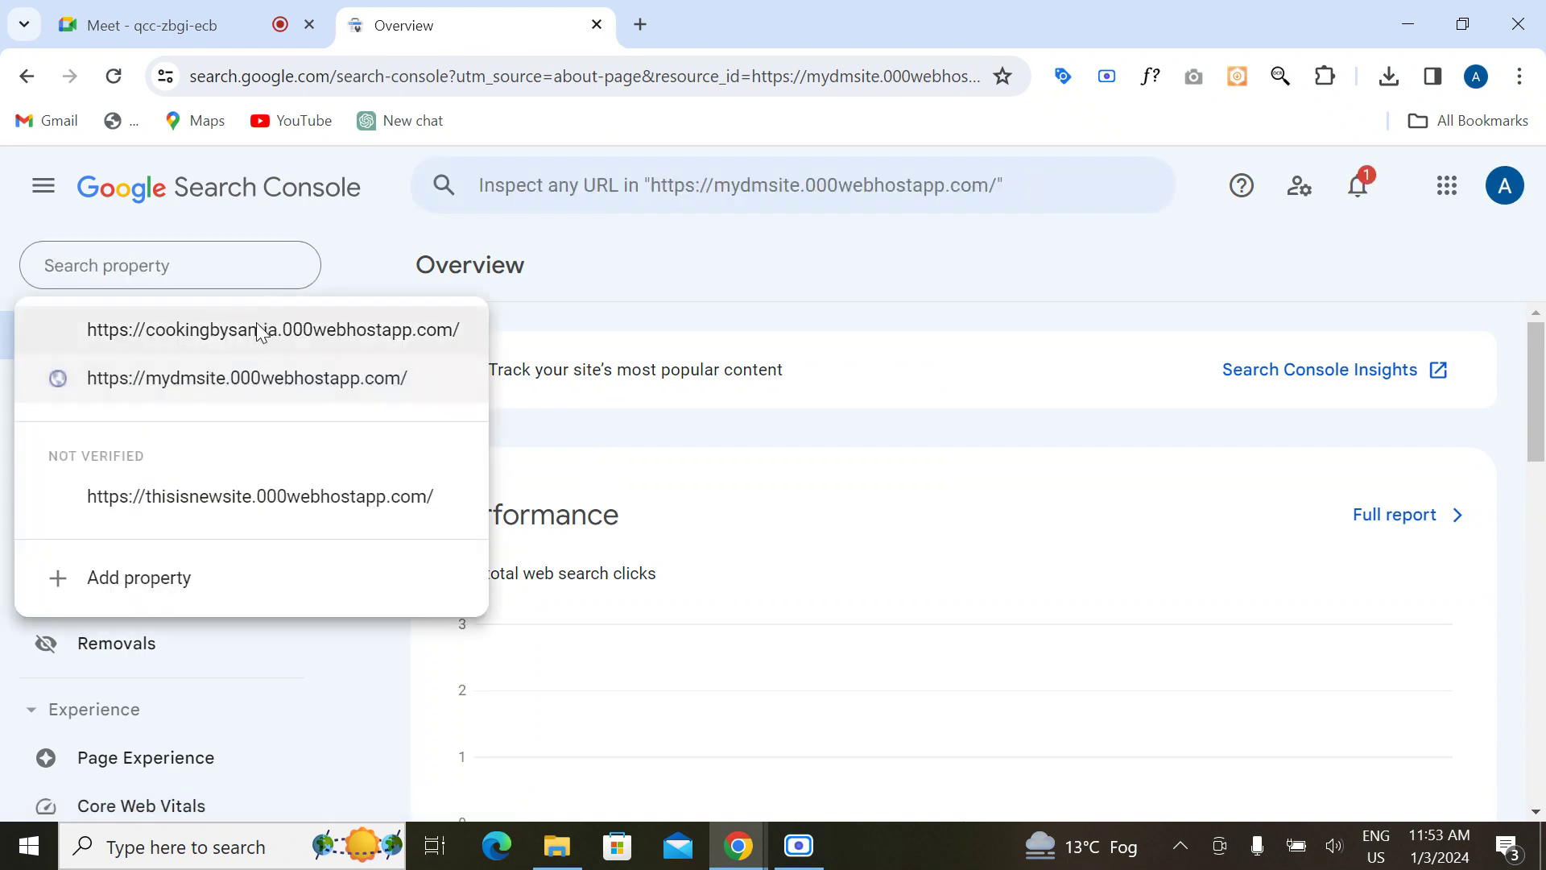
left_click(238, 386)
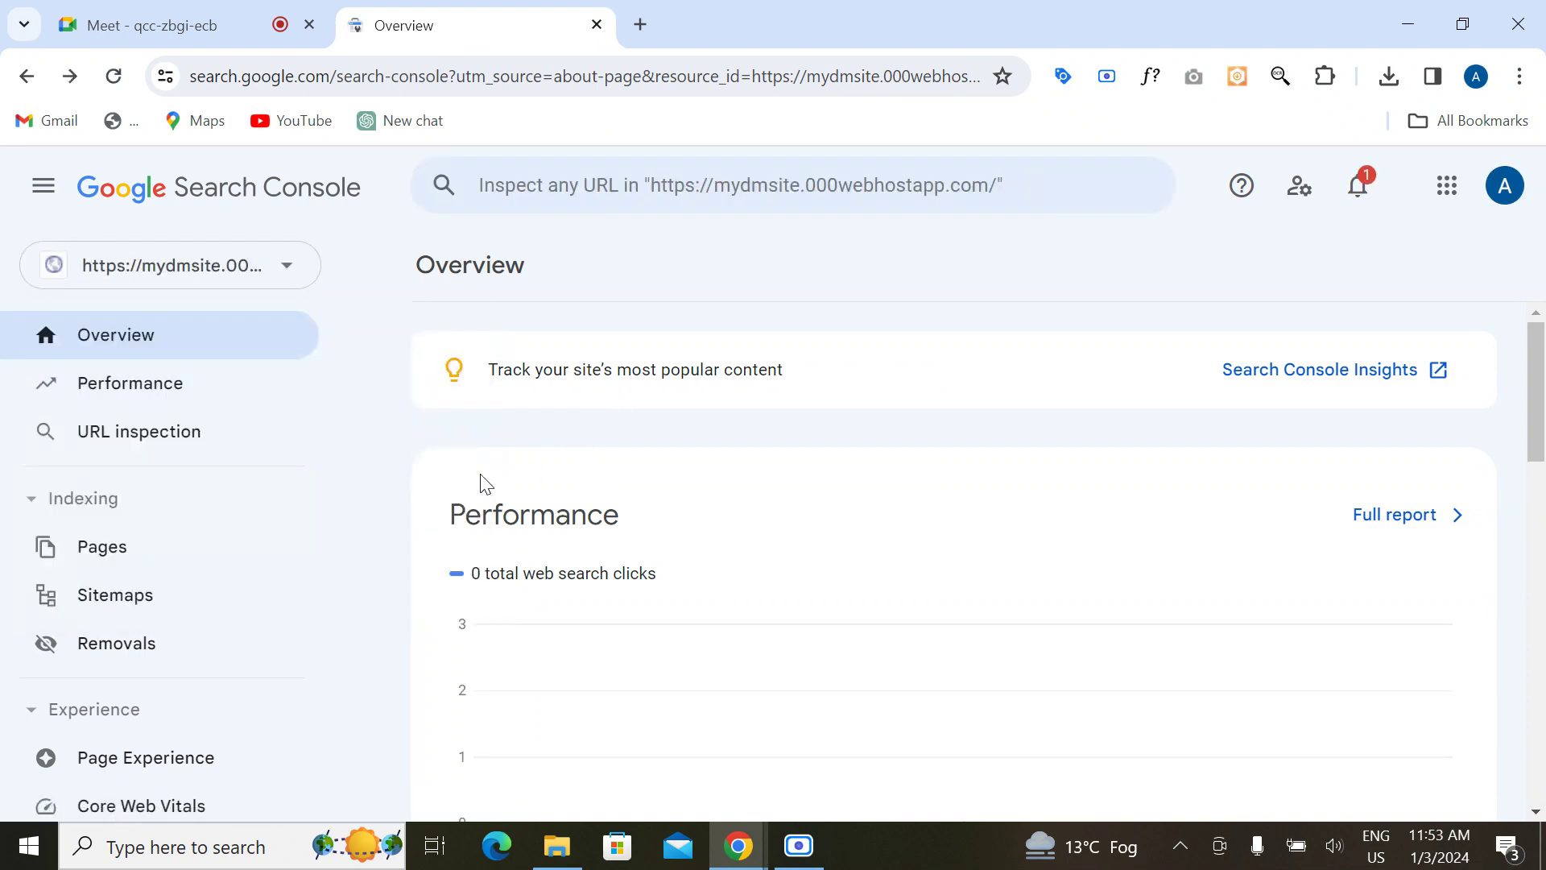
scroll(480, 483, "down", 5)
scroll(480, 483, "up", 5)
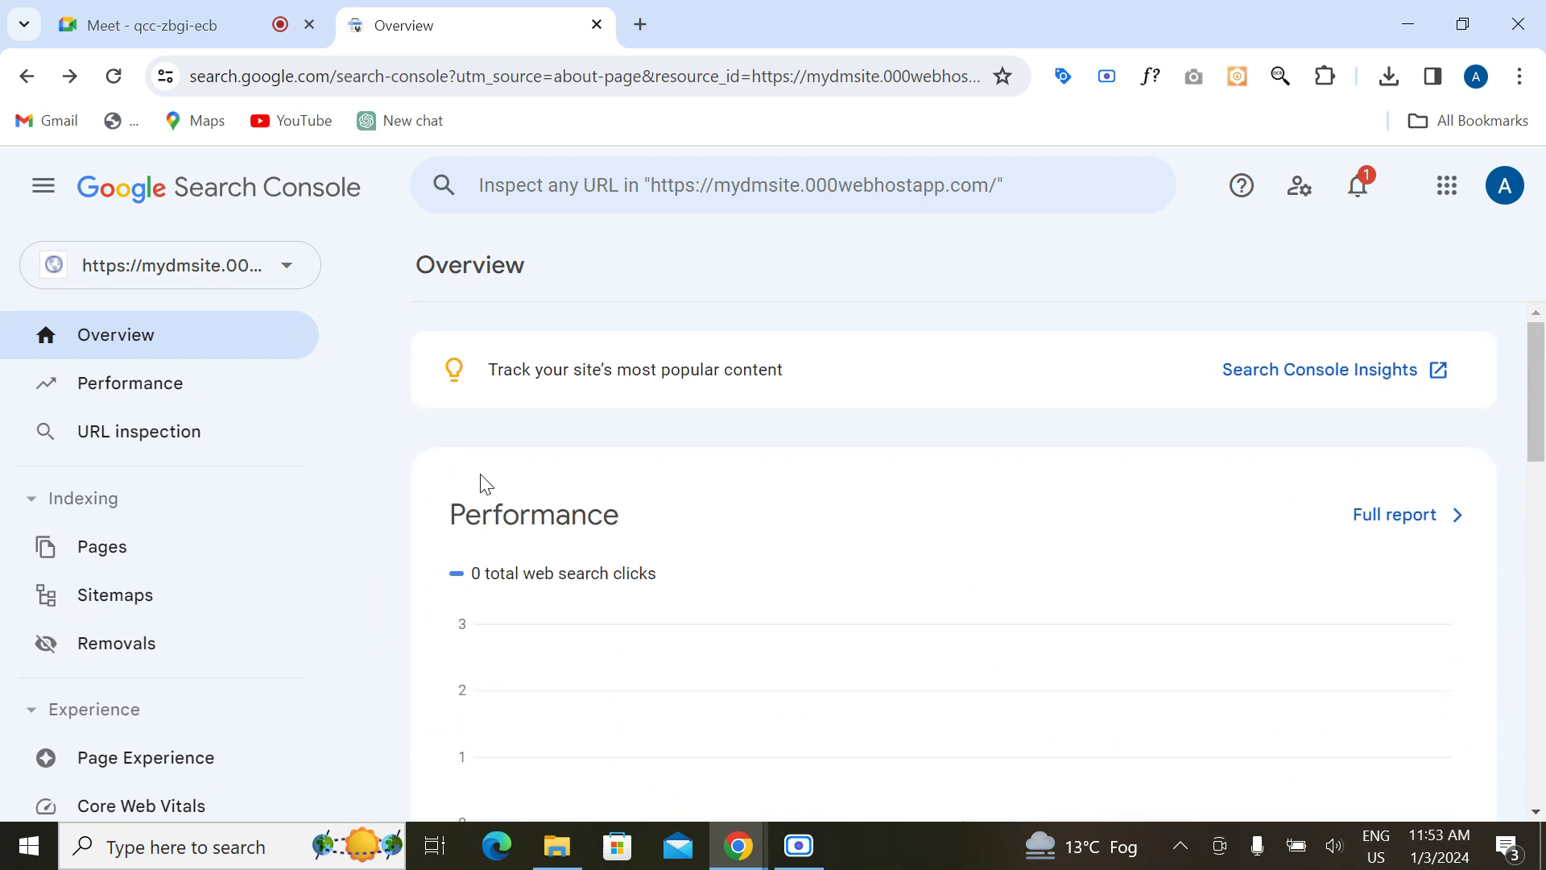
left_click(107, 380)
scroll(586, 628, "down", 1)
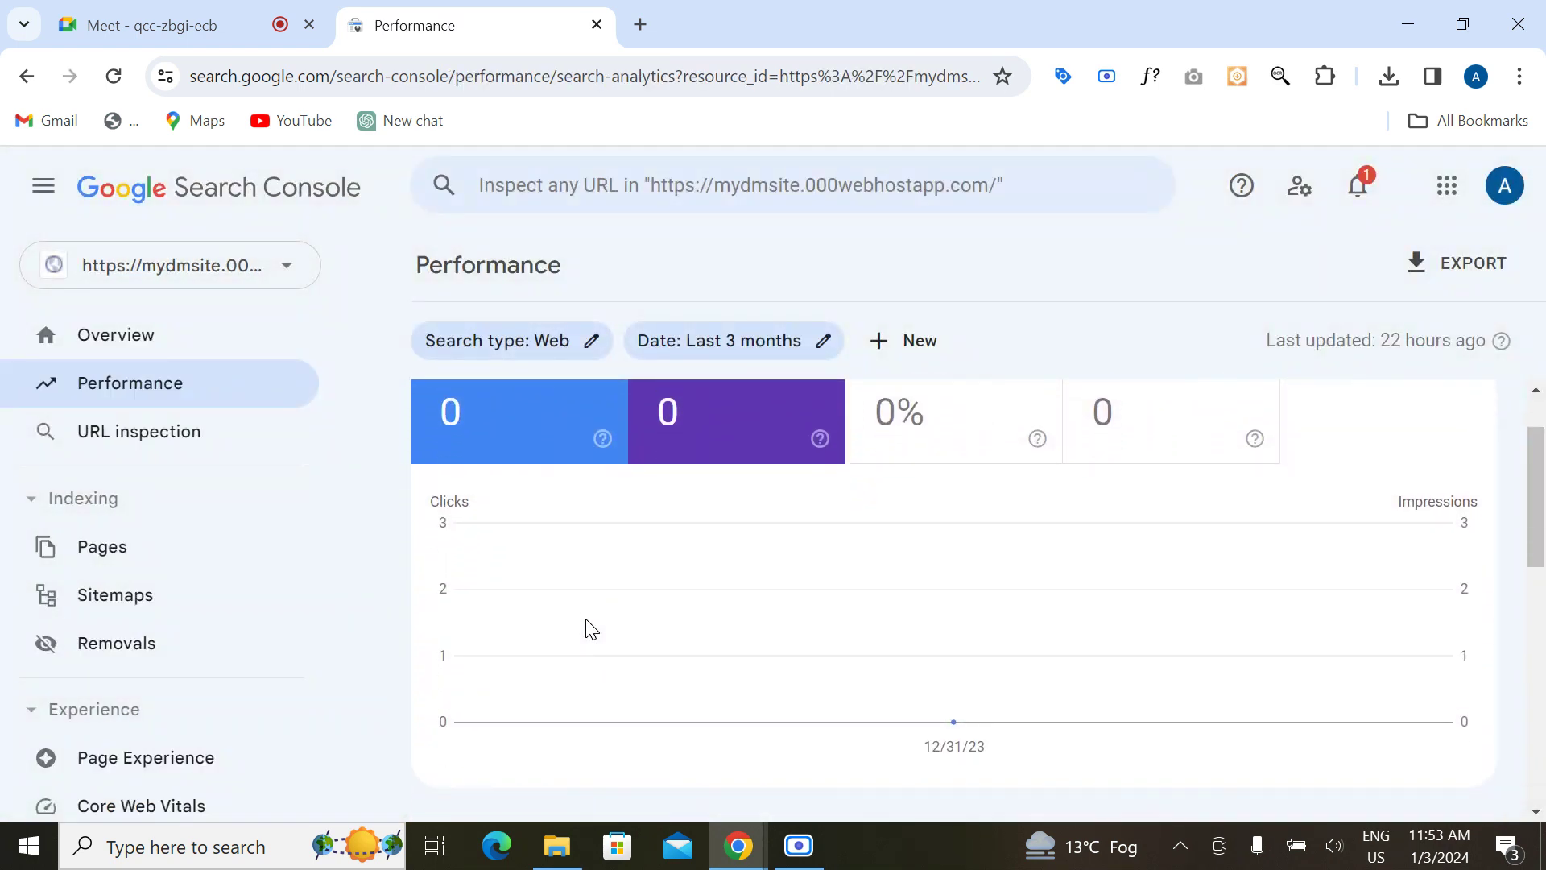
scroll(587, 628, "up", 1)
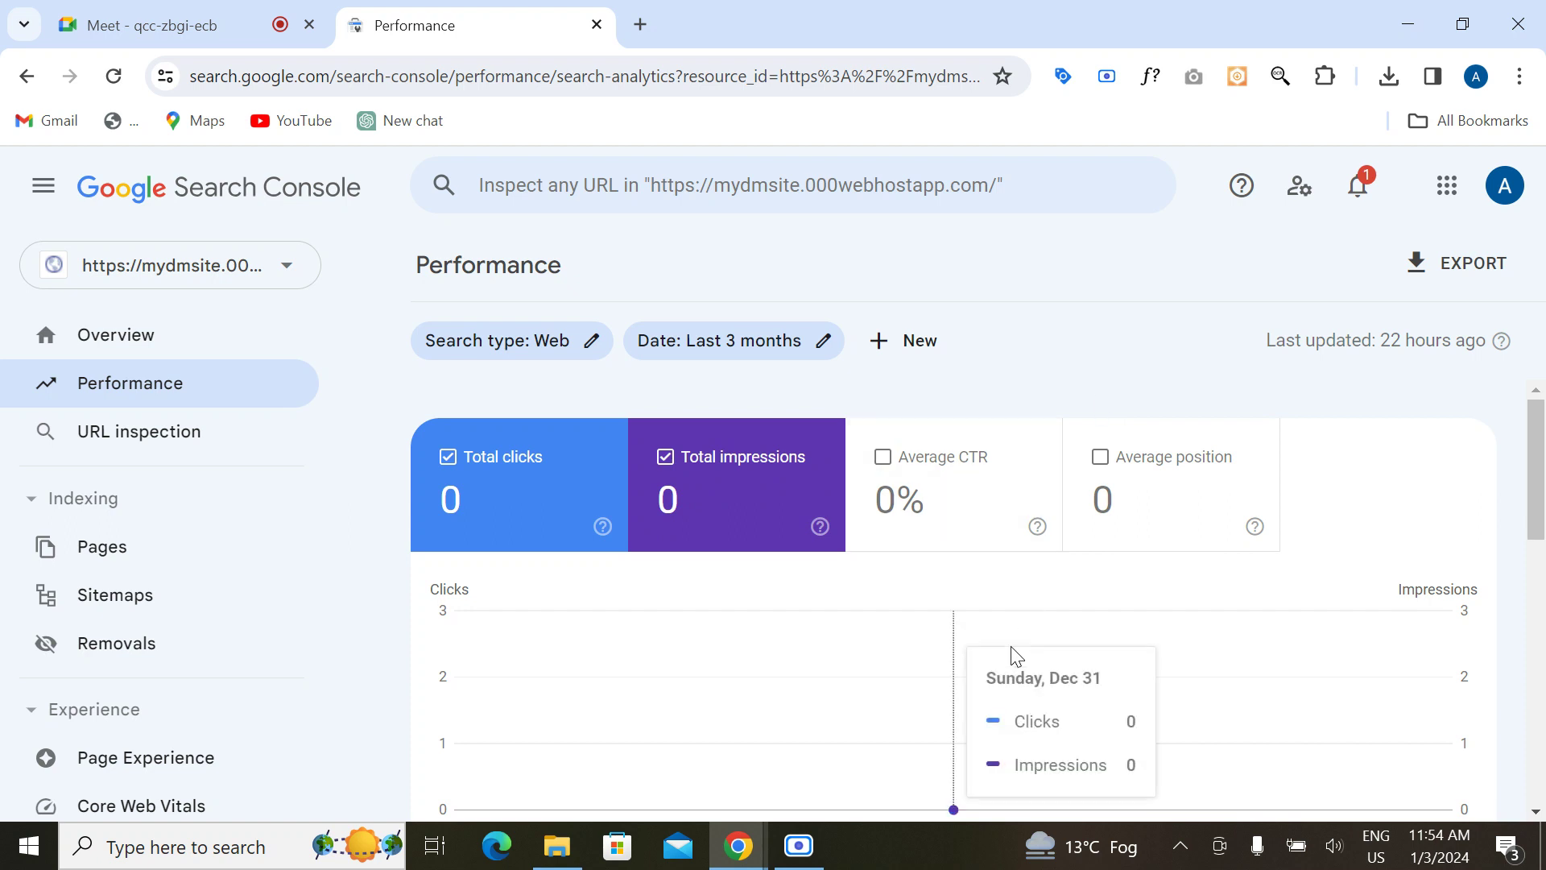
Step: Review the Performance breakdowns by queries, pages, countries, devices, search appearance and dates
scroll(1380, 524, "down", 5)
scroll(1380, 525, "up", 5)
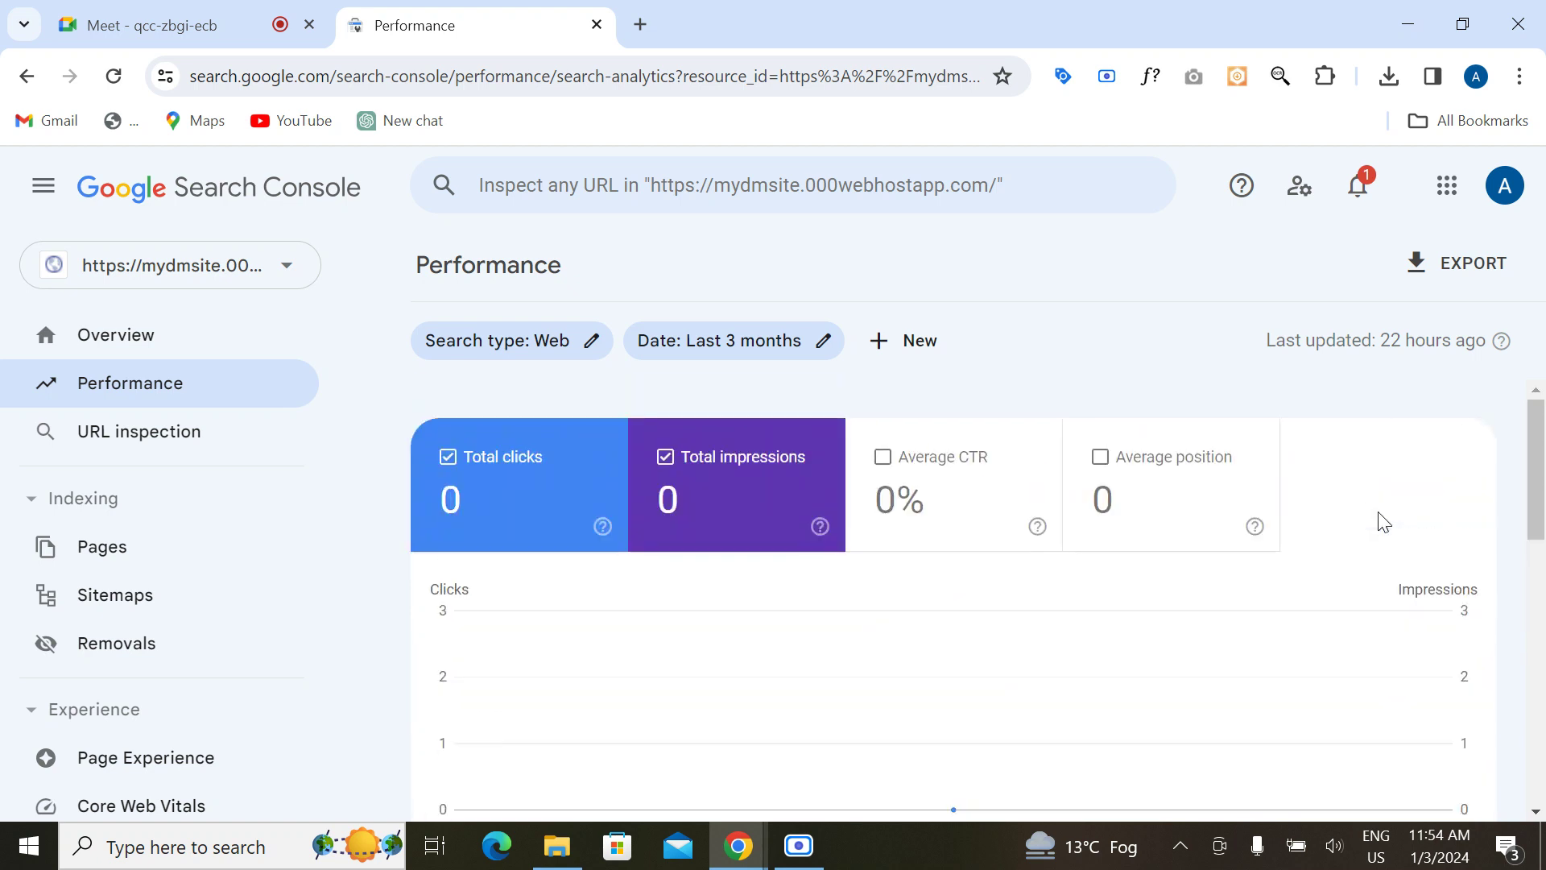
scroll(1543, 487, "down", 5)
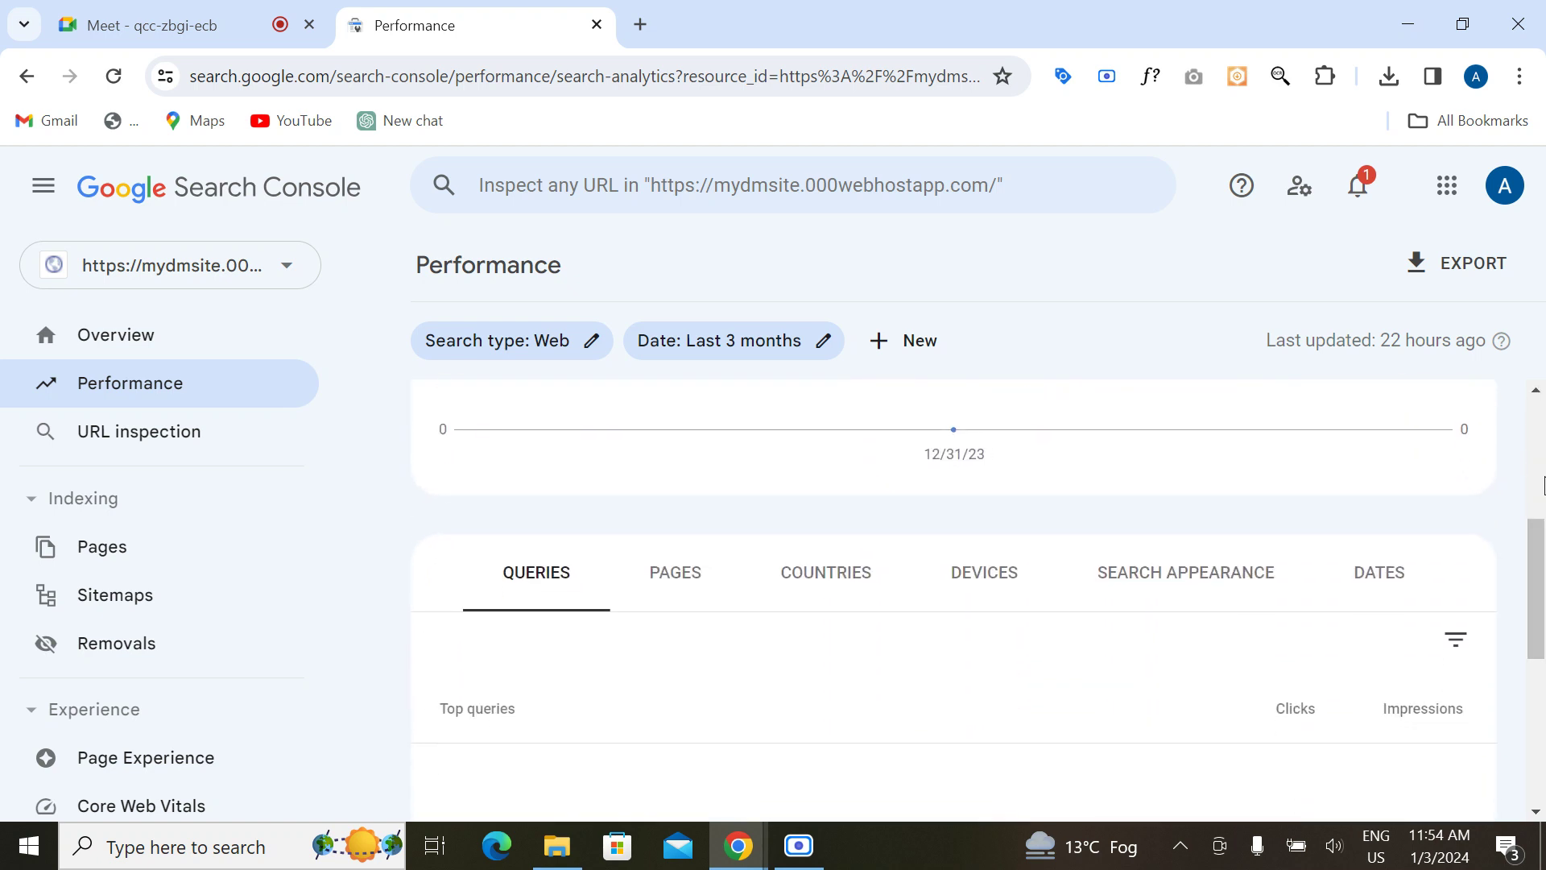
left_click(684, 504)
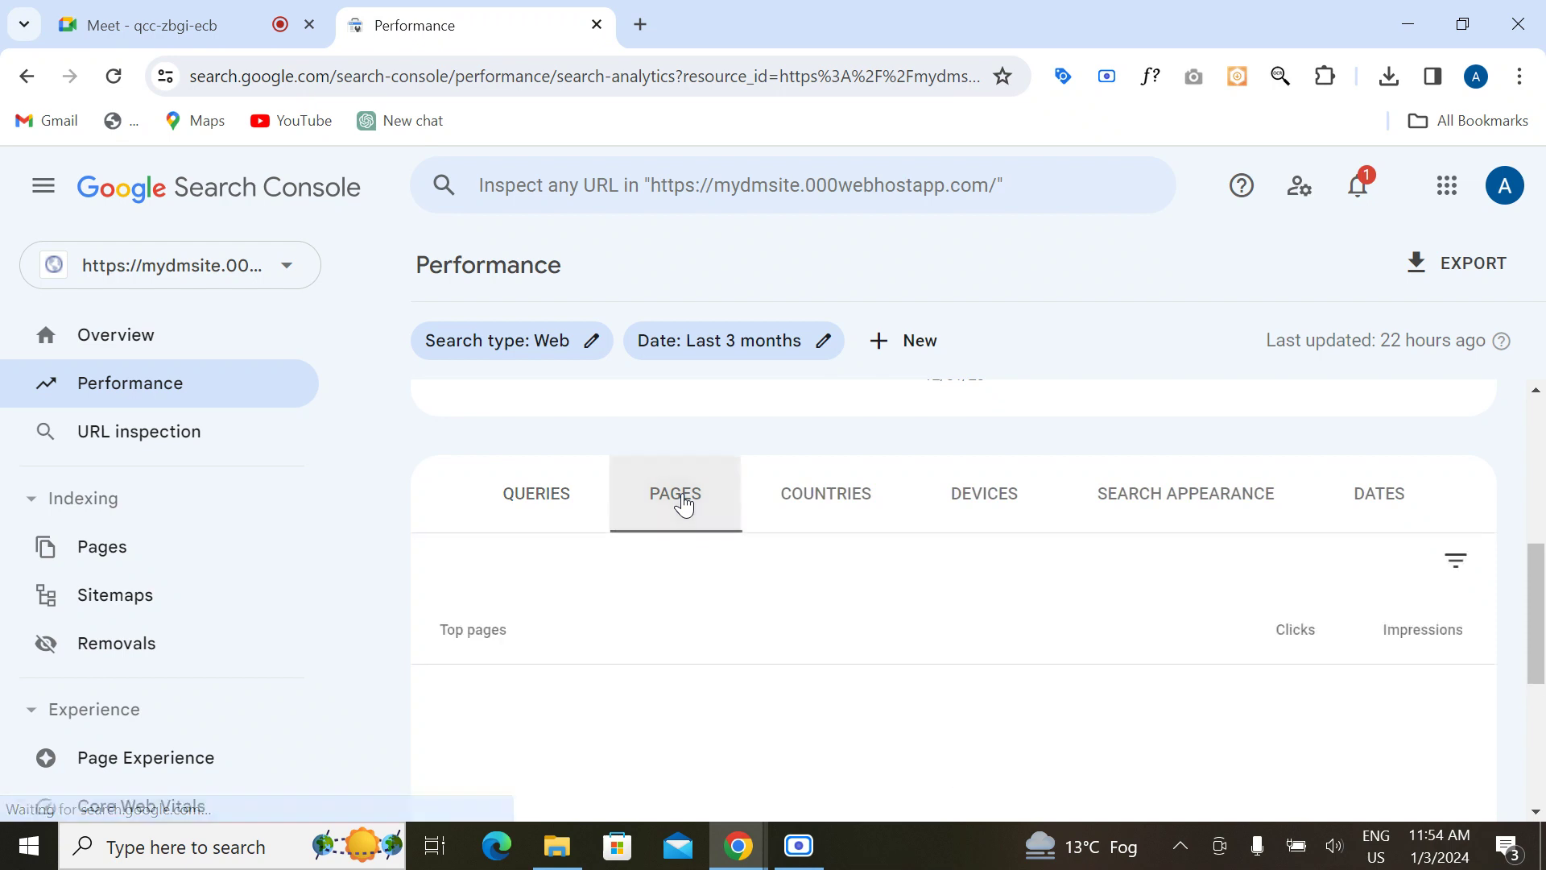
left_click(556, 526)
left_click(676, 516)
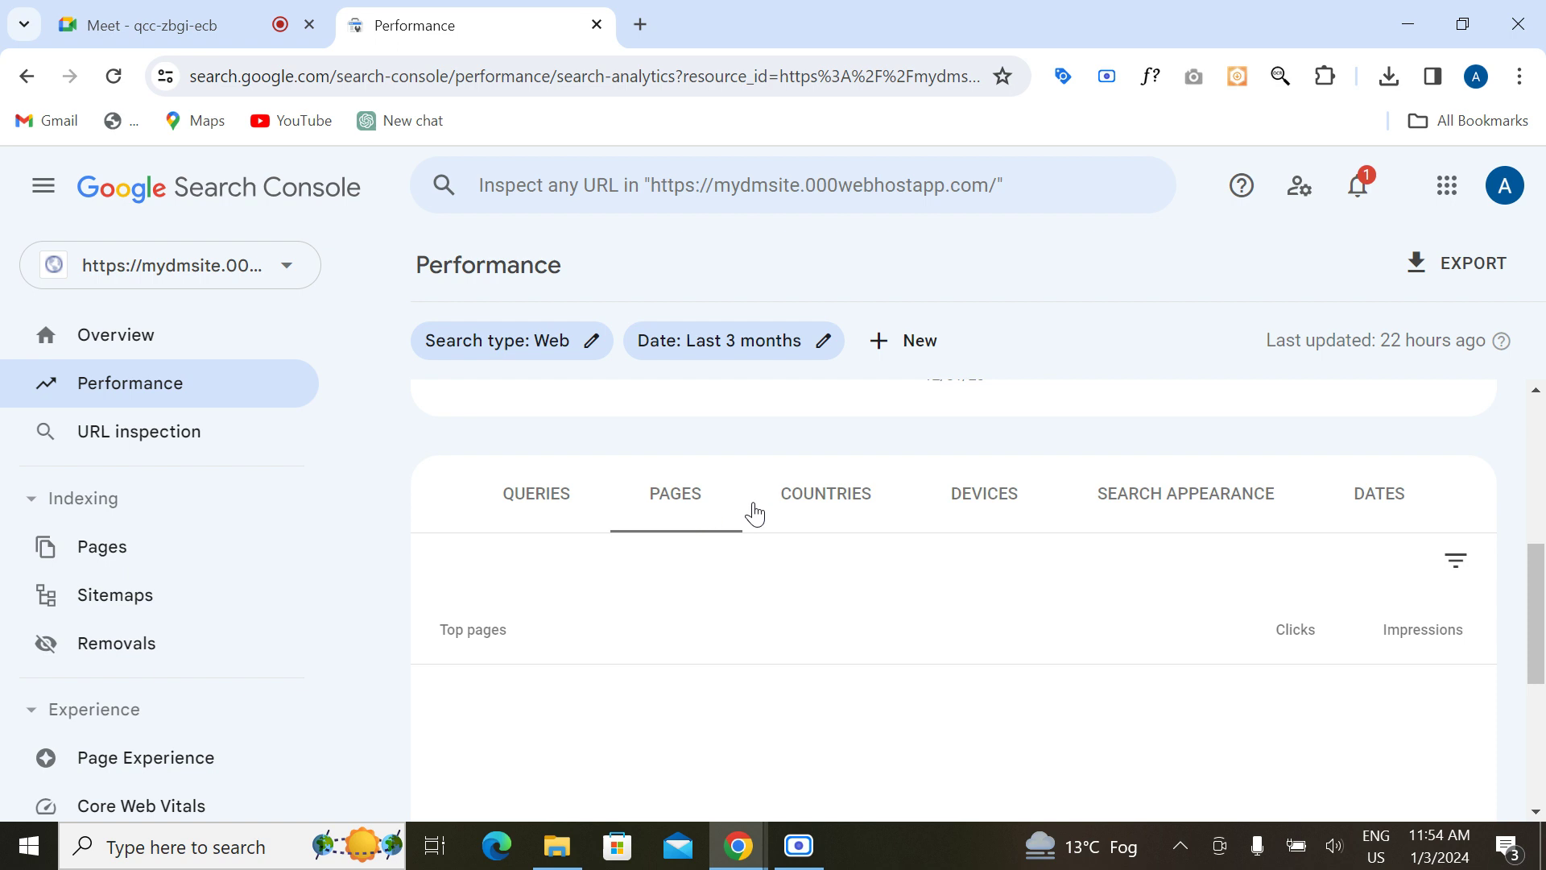
left_click(813, 524)
left_click(983, 518)
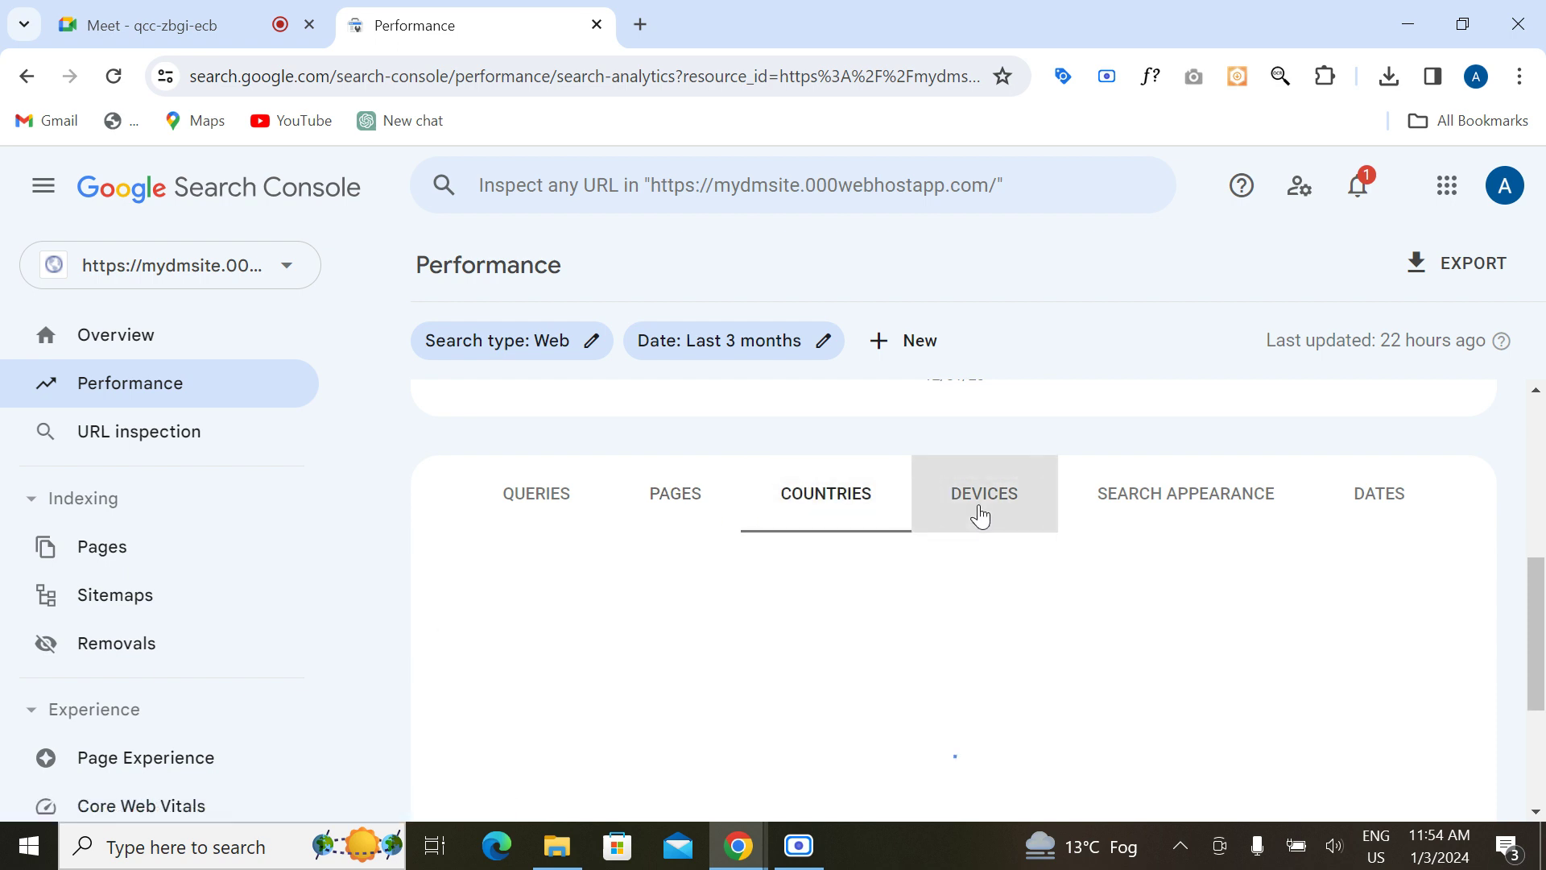
left_click(1186, 524)
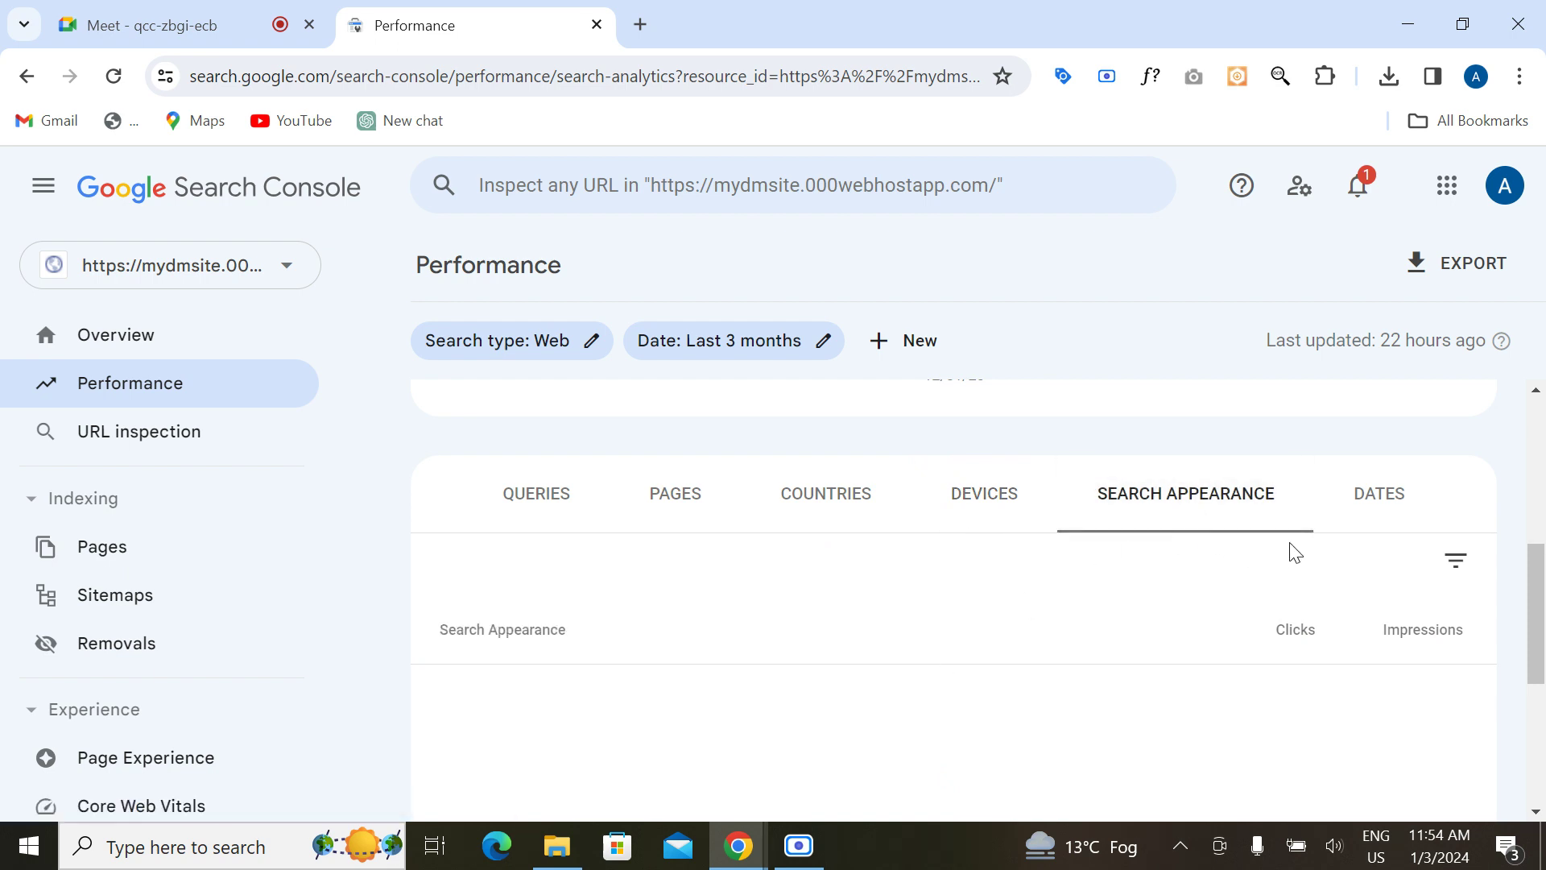
left_click(1403, 508)
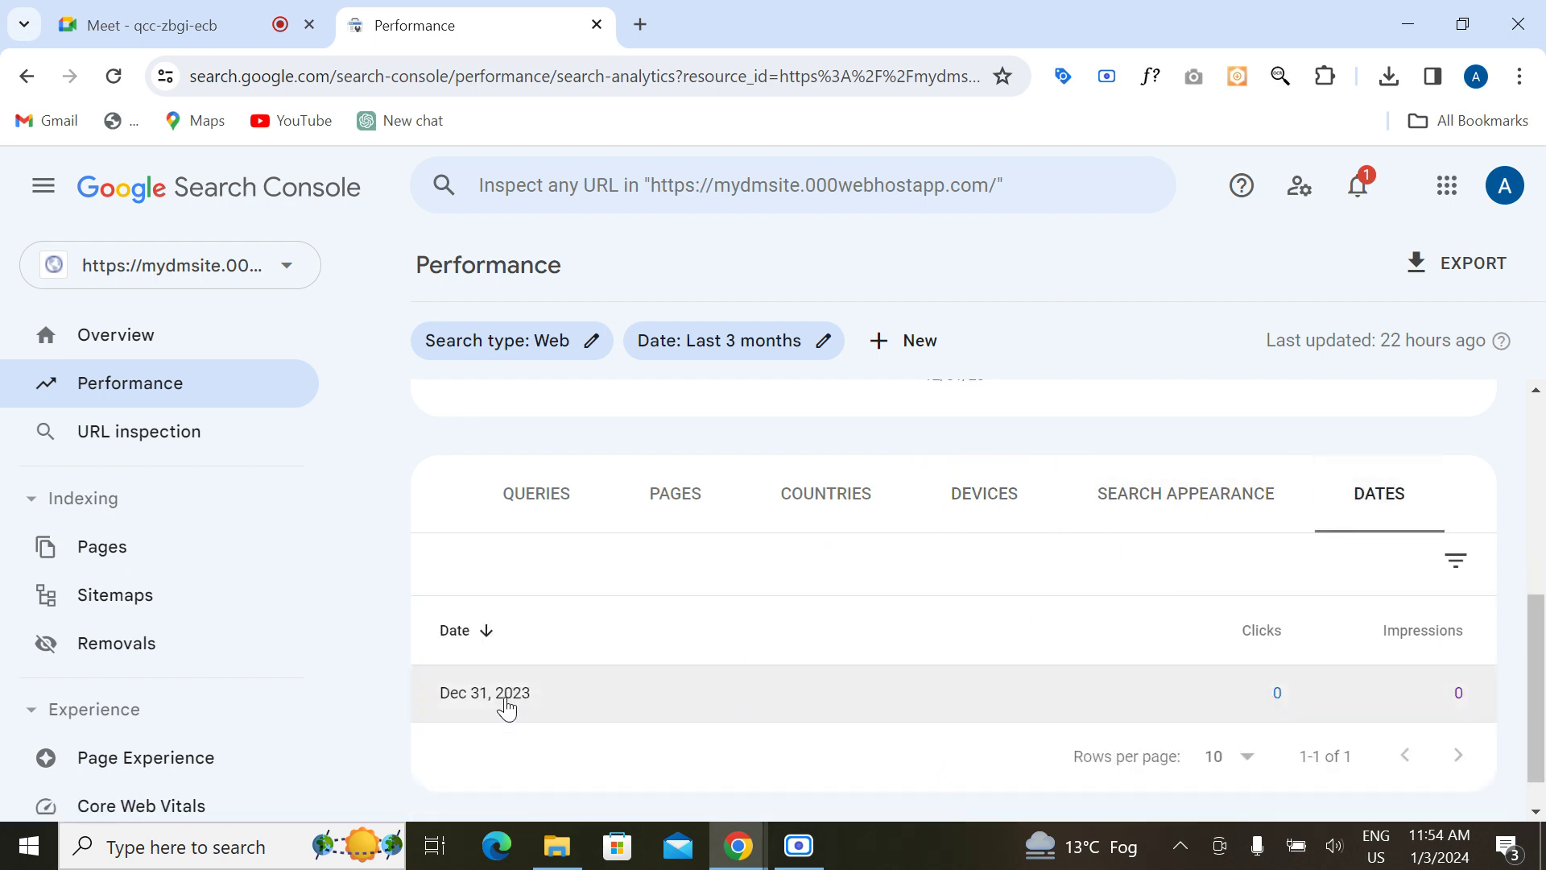
scroll(605, 620, "up", 5)
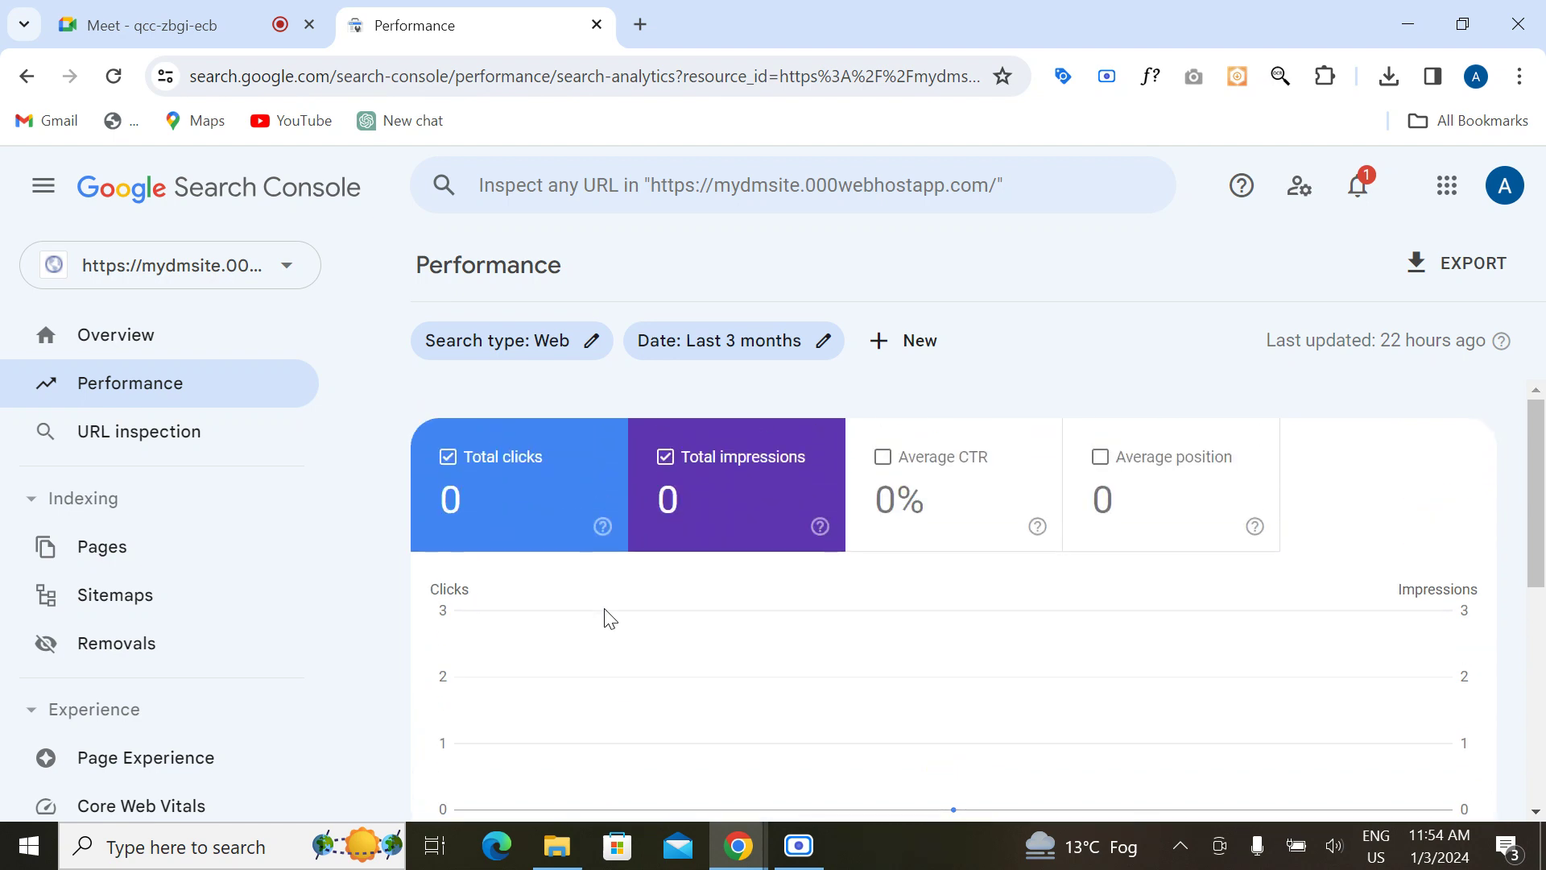
Step: Try URL inspection, then review the site's Page indexing report
left_click(149, 451)
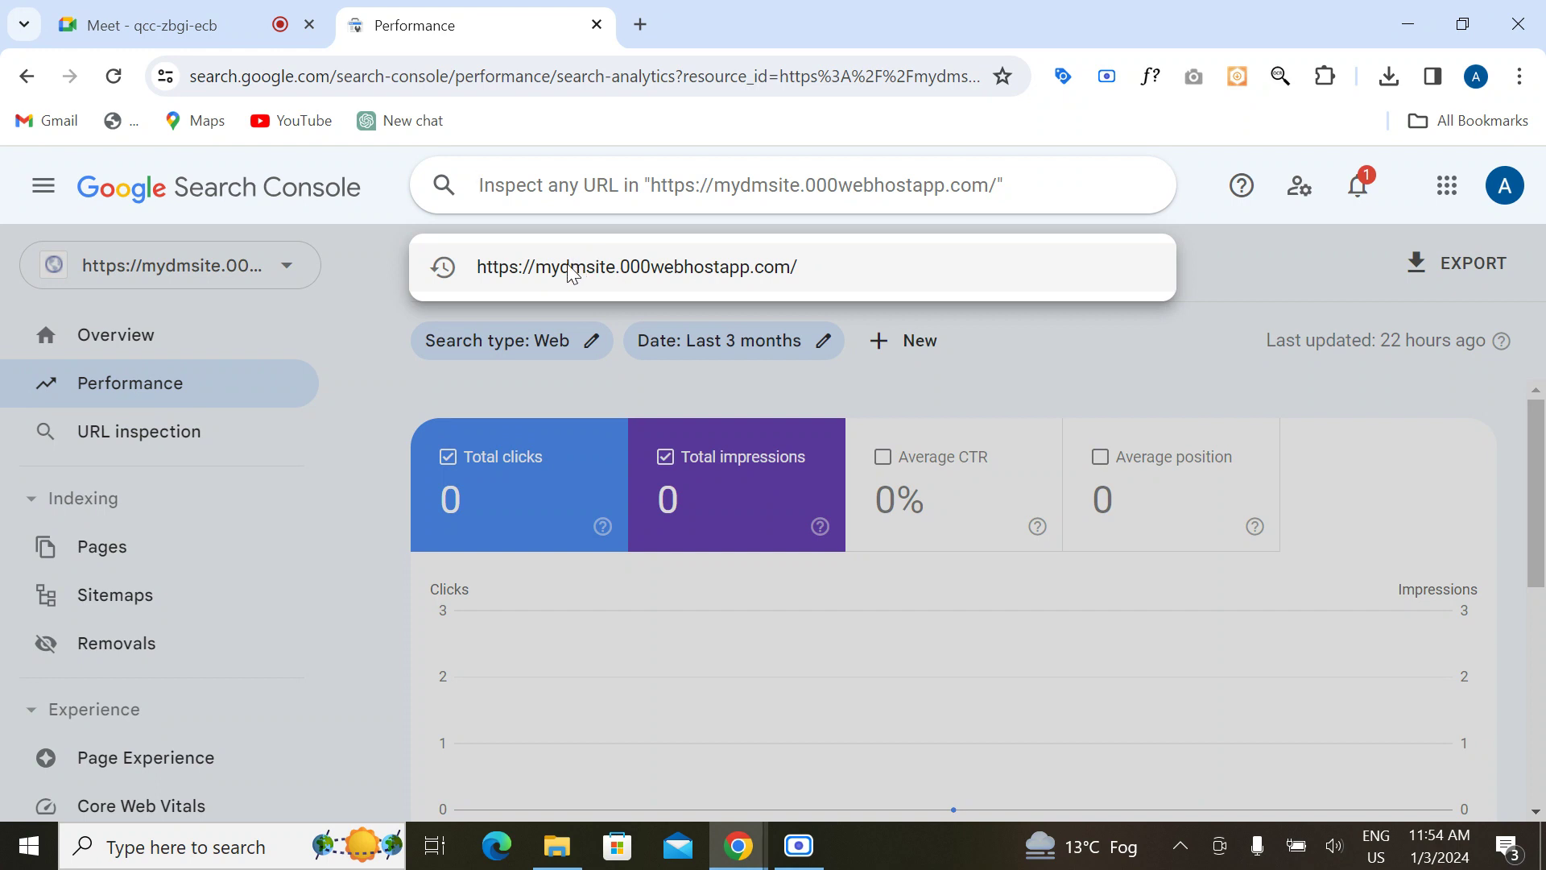
left_click(352, 355)
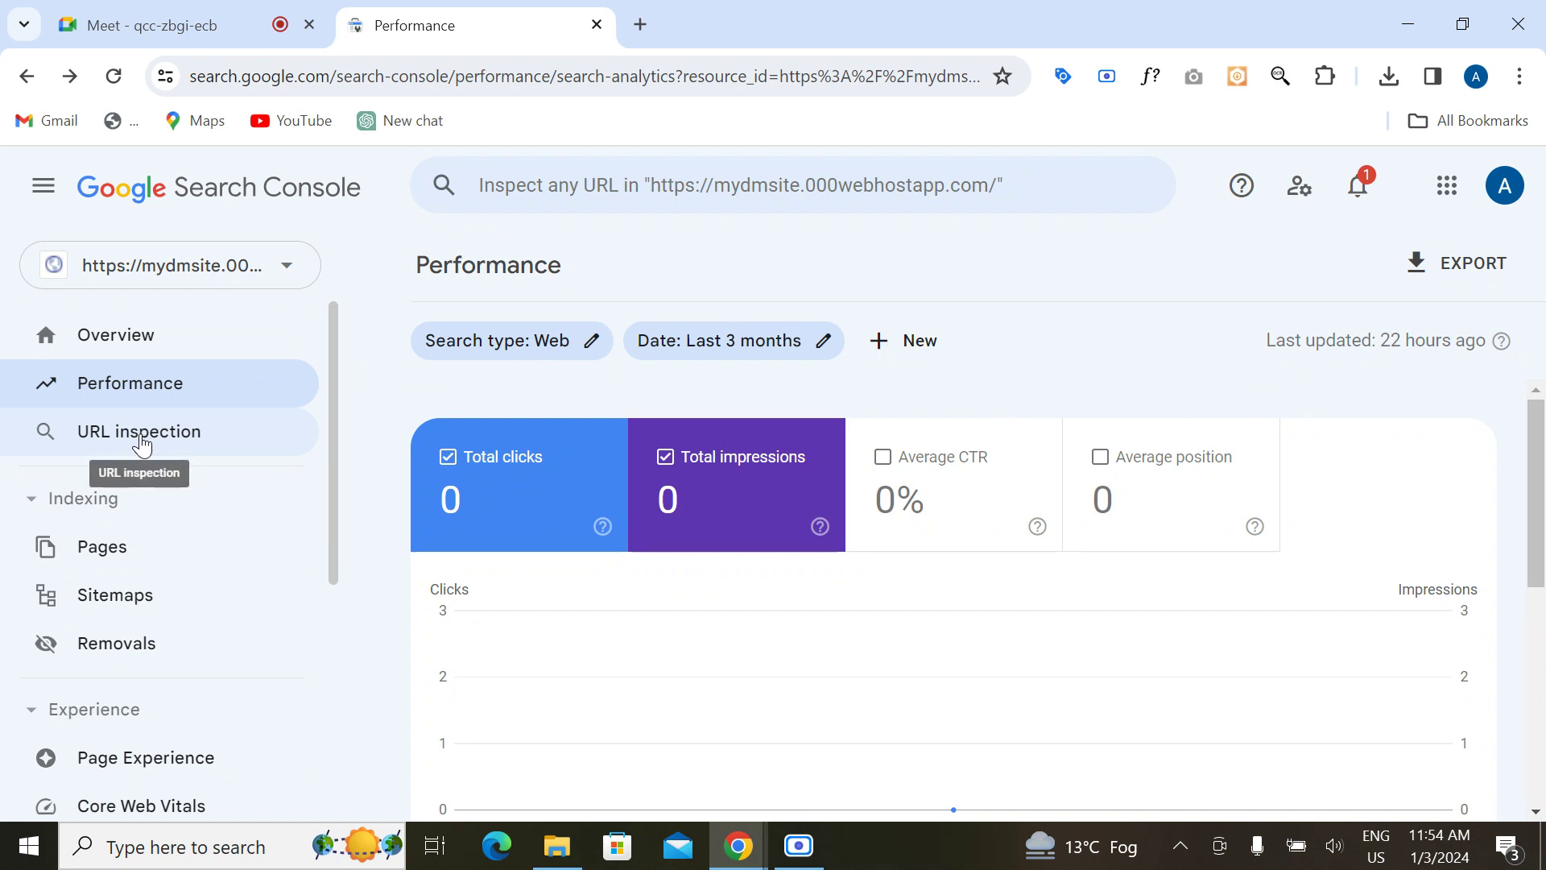
scroll(306, 591, "down", 3)
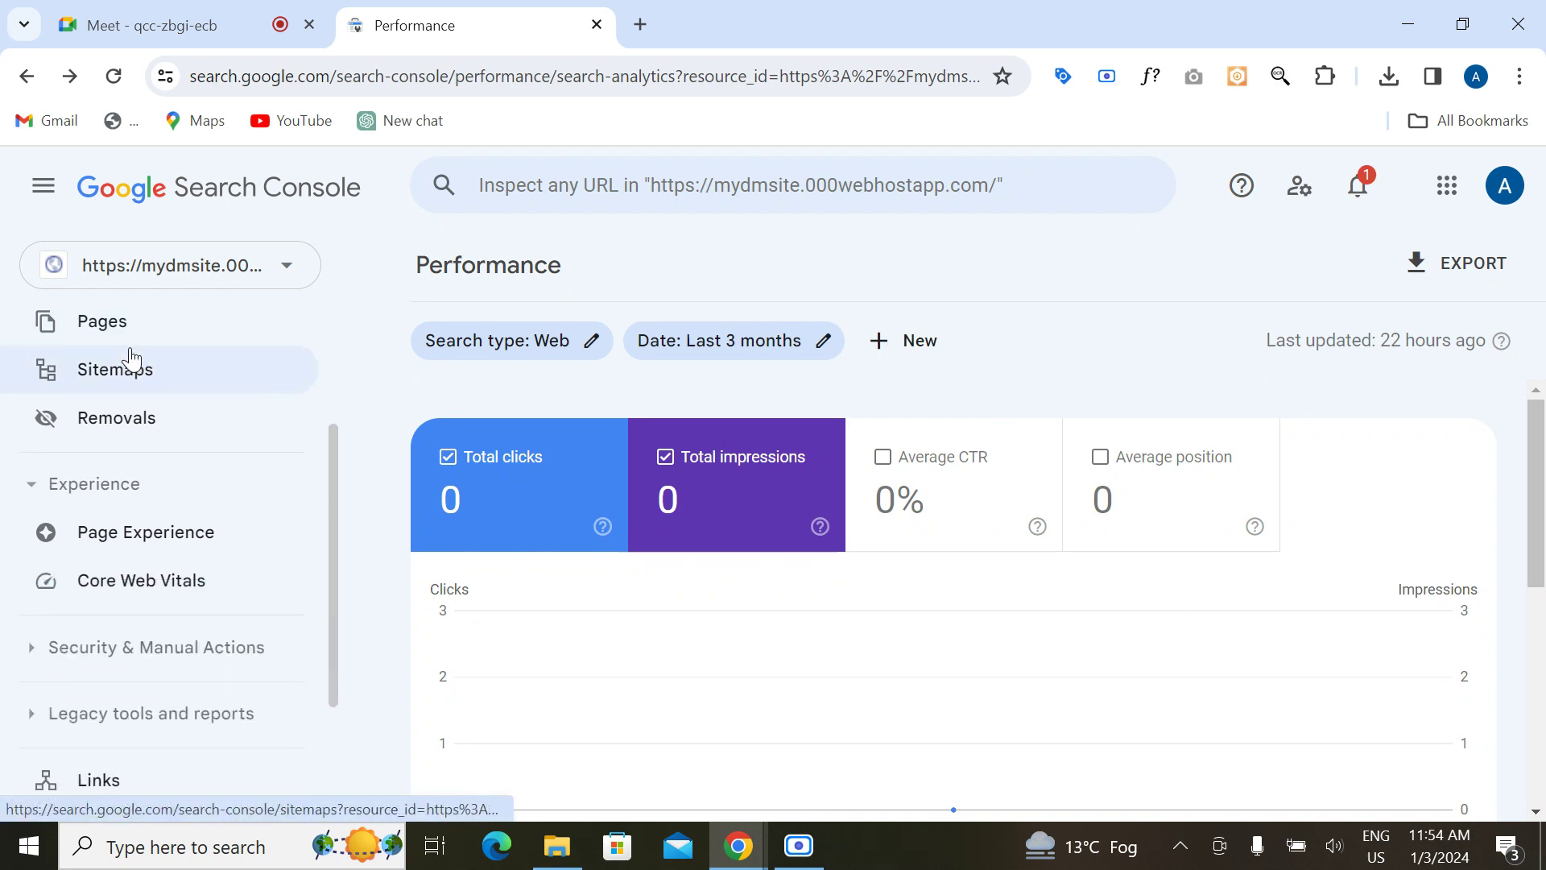
scroll(132, 354, "up", 1)
left_click(112, 404)
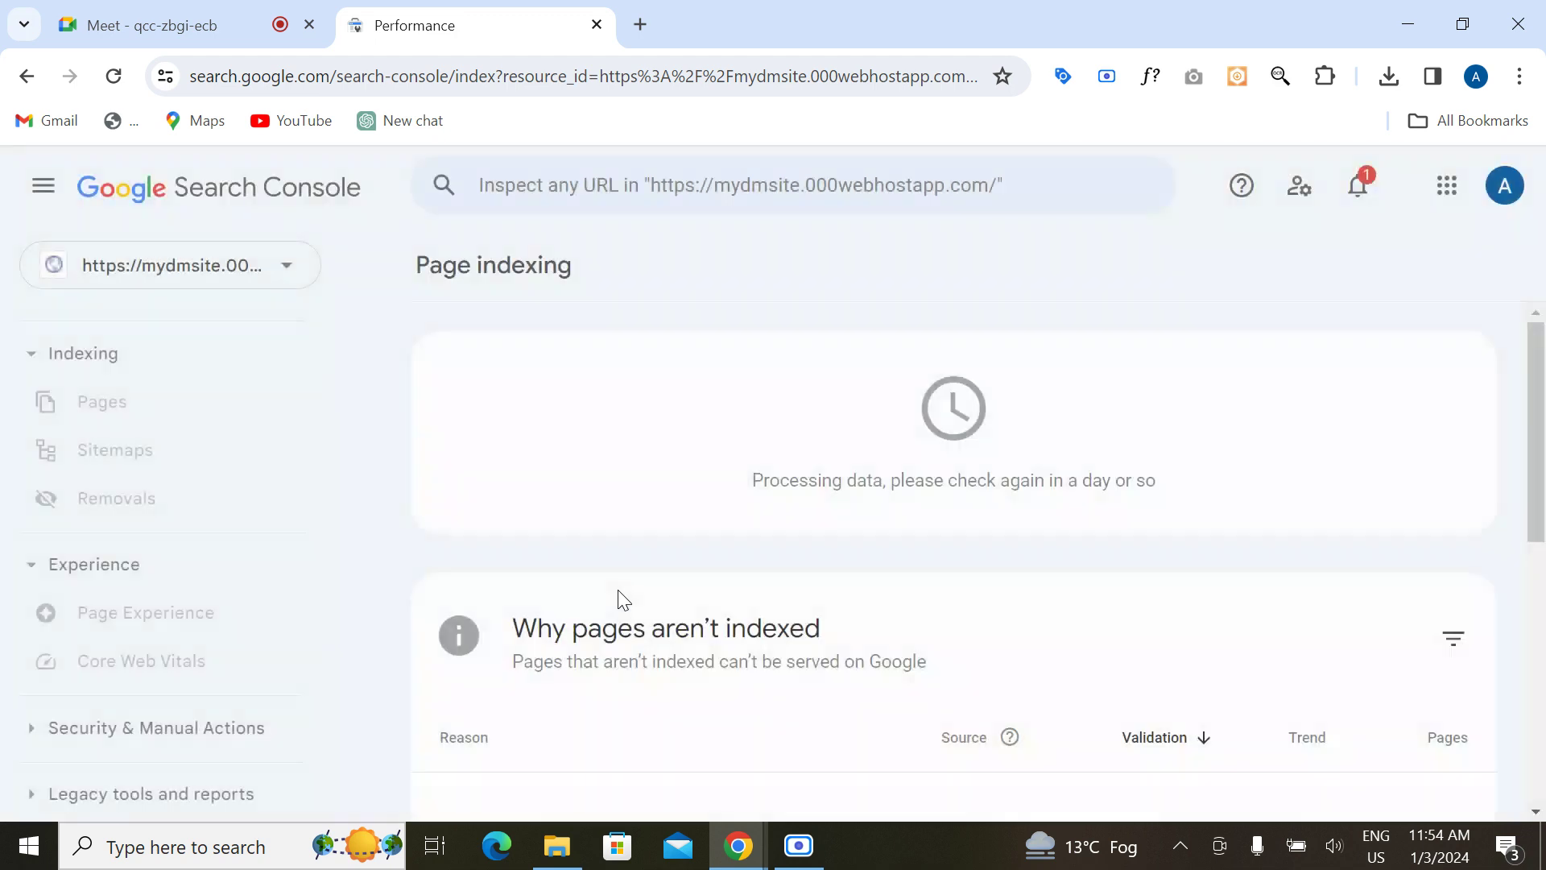
scroll(621, 596, "down", 3)
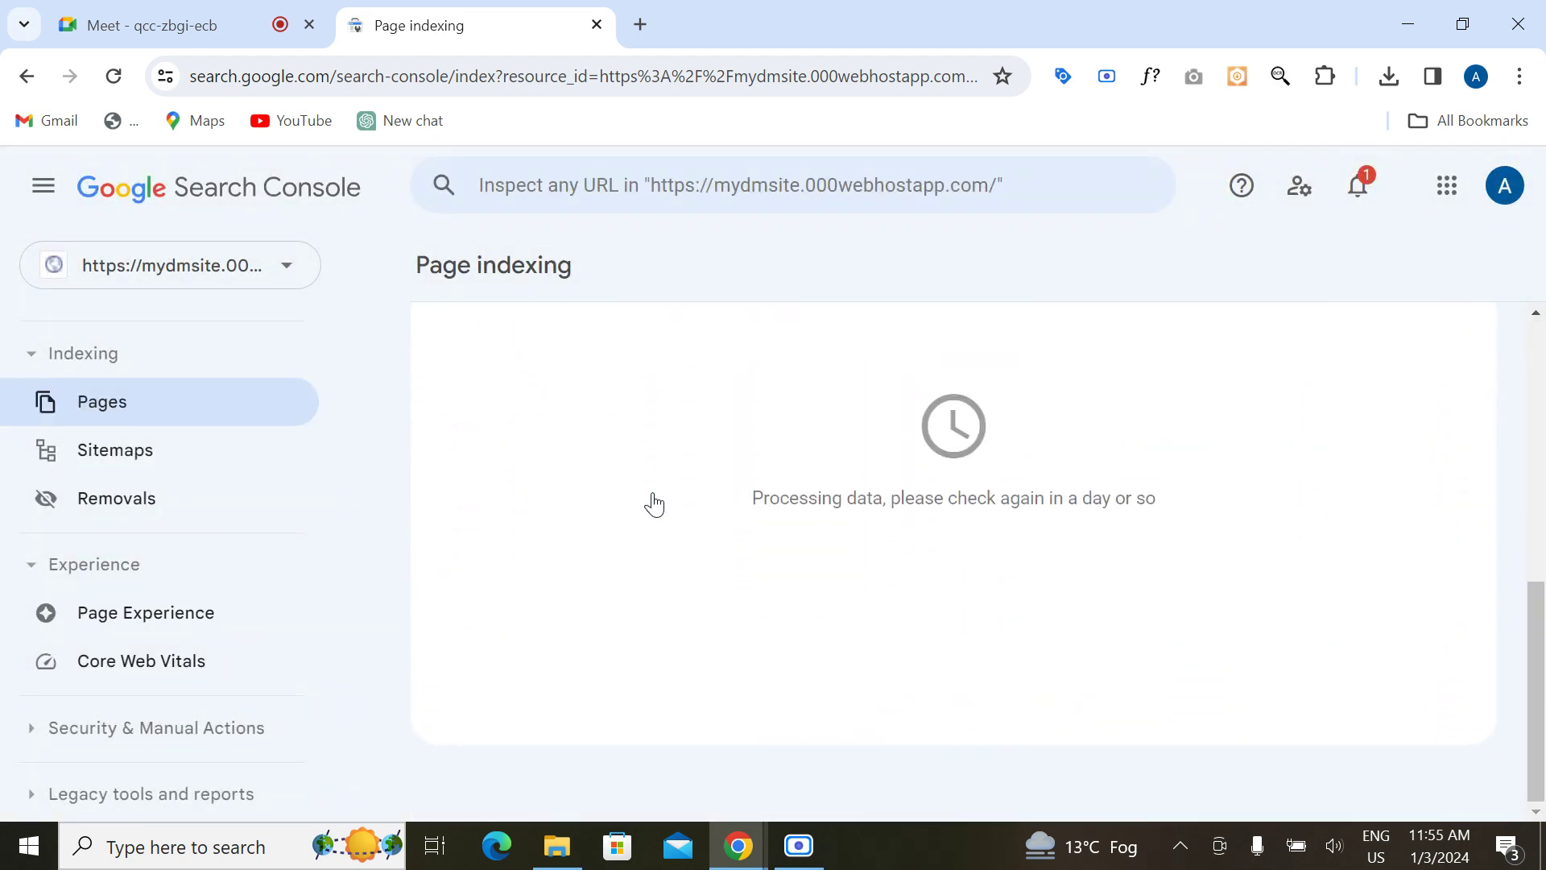
scroll(653, 504, "down", 3)
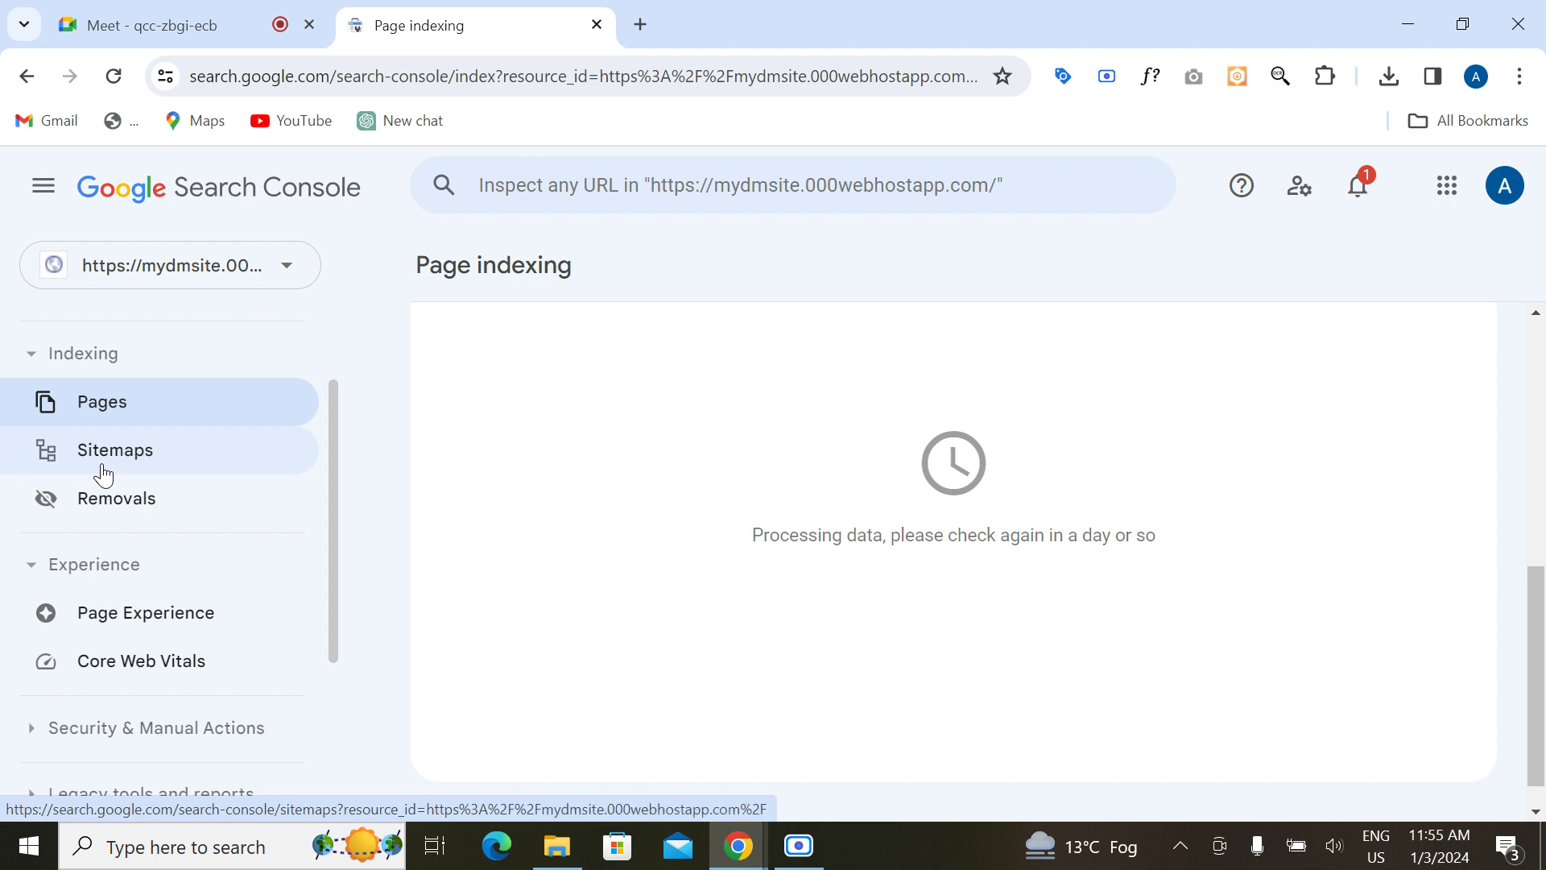
Step: Open the Sitemaps report and select the site address mydmsite.000webhostapp.com for copying
left_click(150, 462)
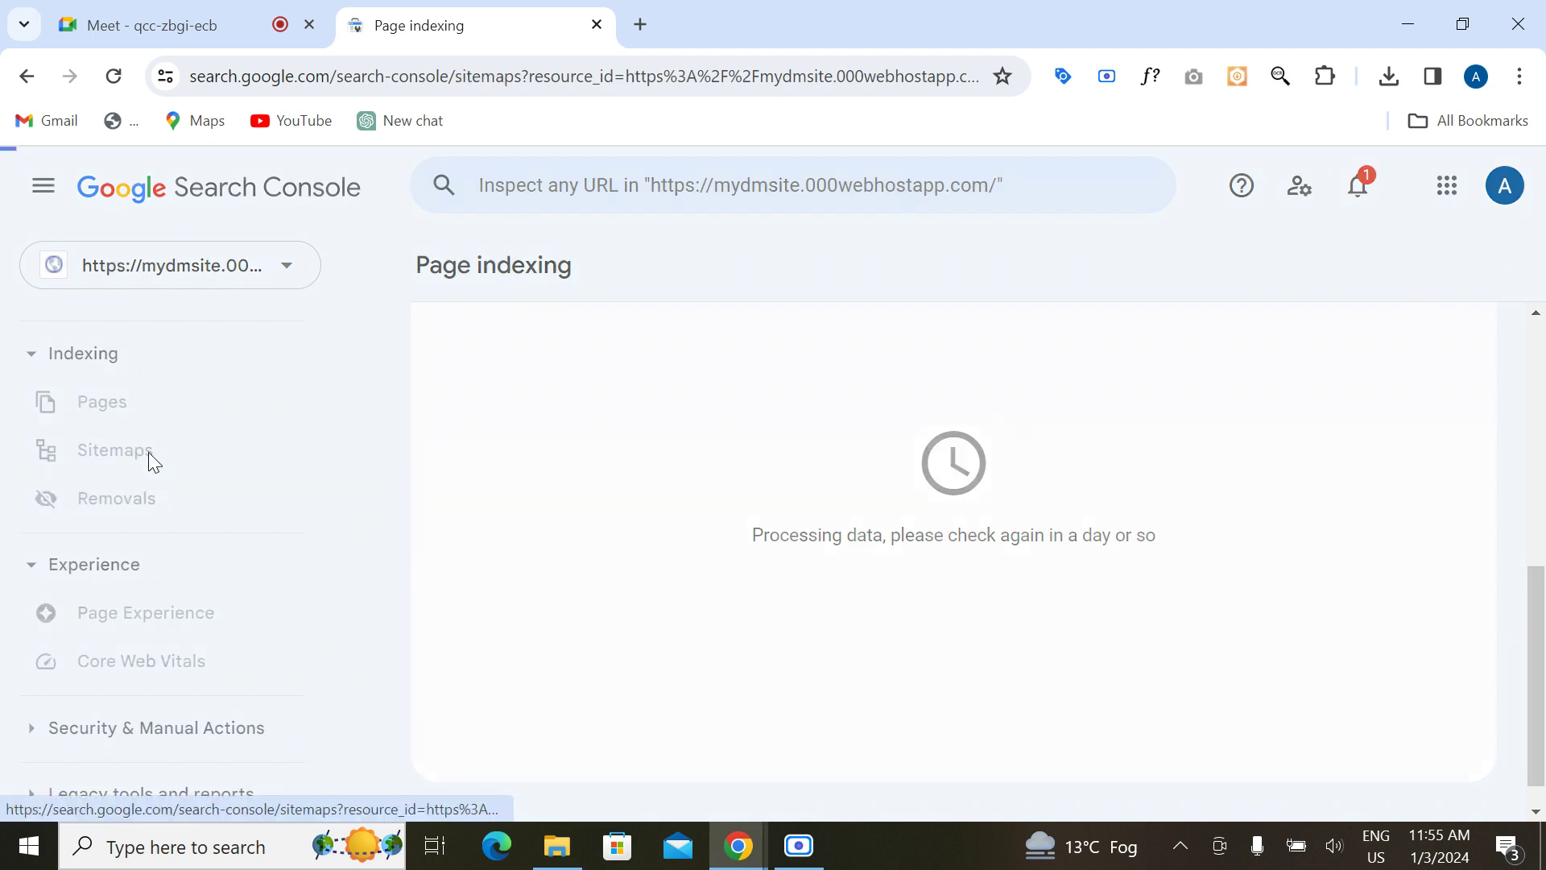
scroll(547, 563, "down", 1)
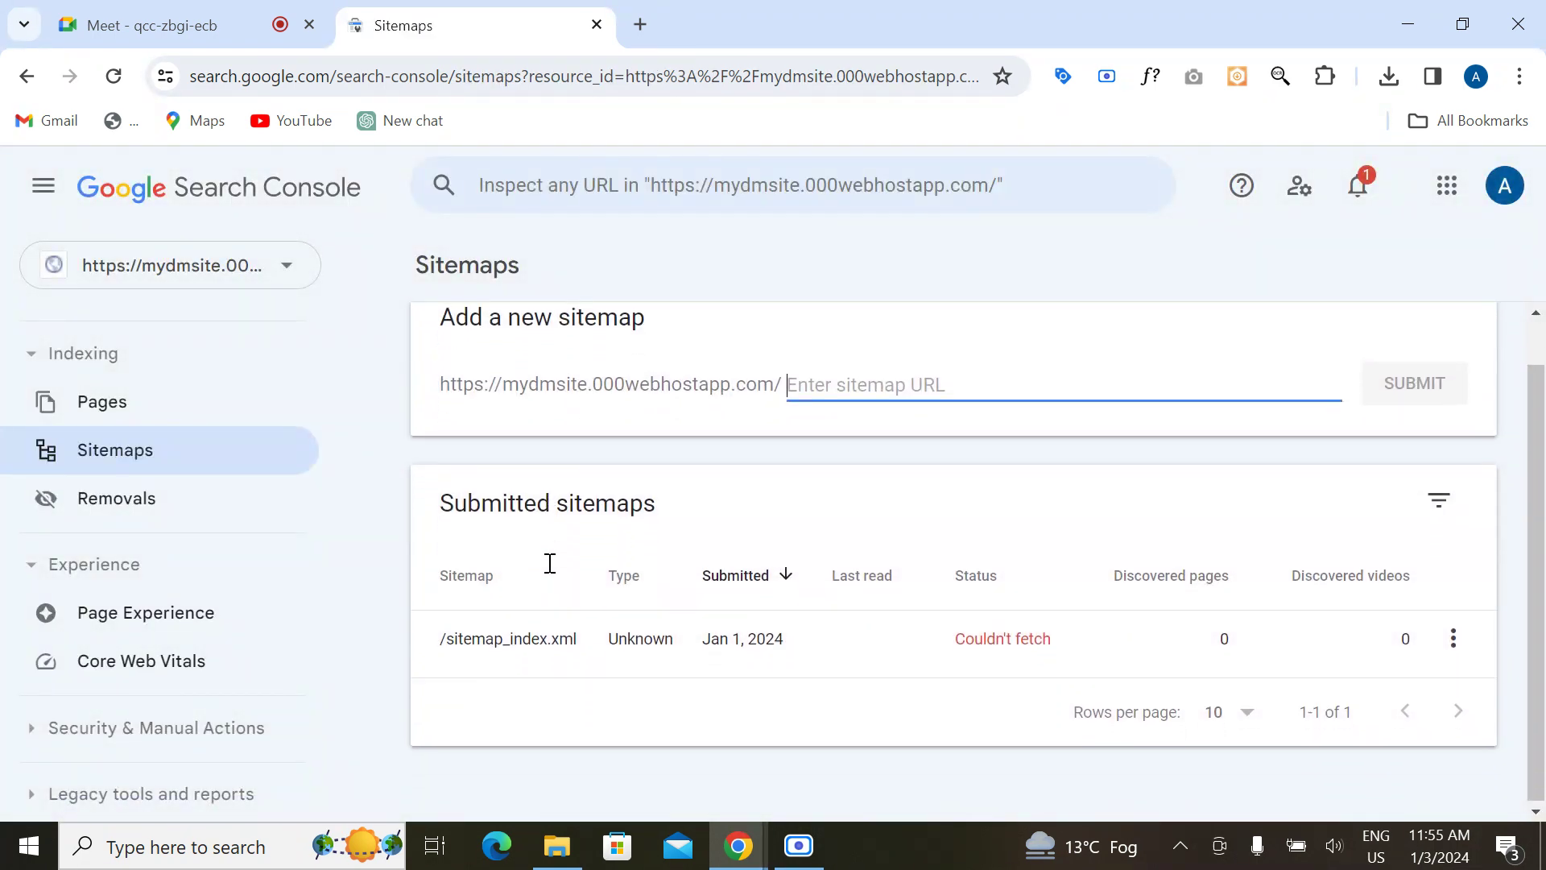
scroll(547, 563, "up", 1)
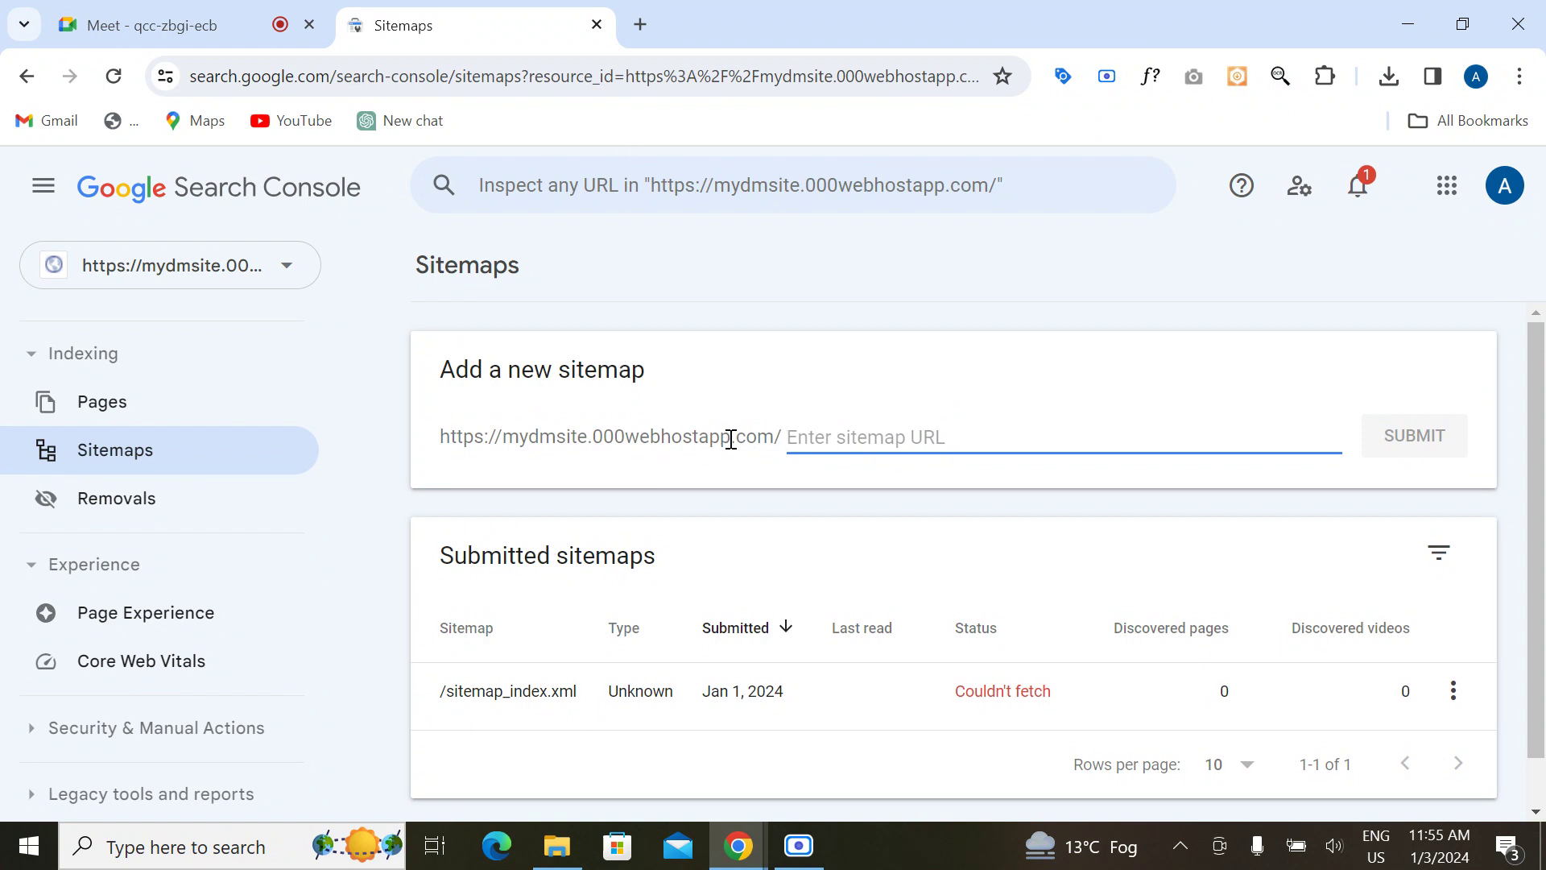
left_click_drag(443, 438, 778, 419)
key("ctrl+c")
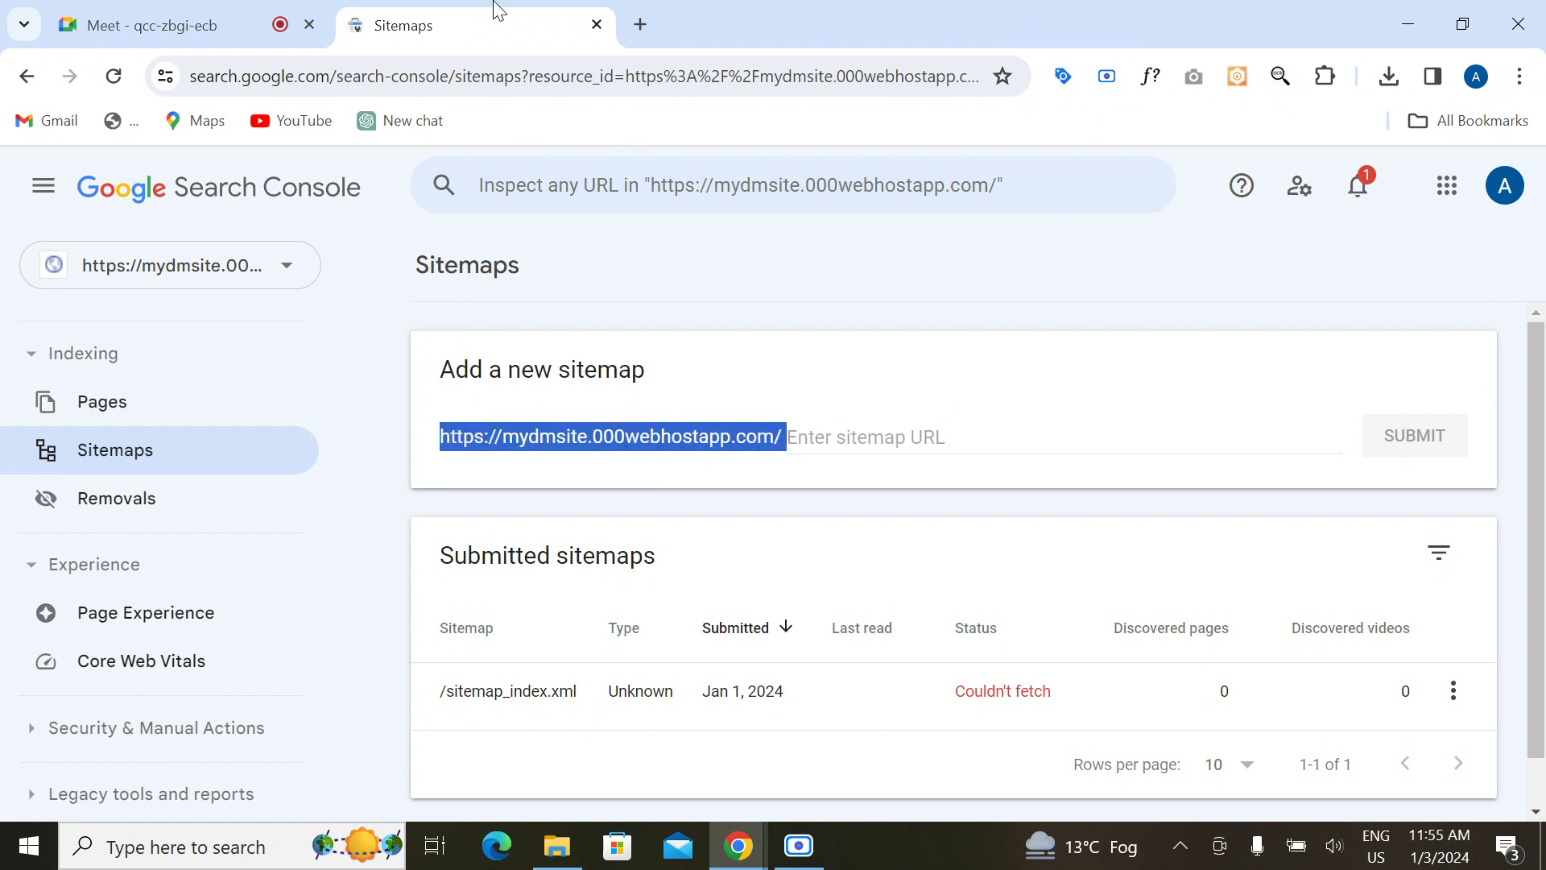
Step: Load the copied mydmsite address in a new tab to view the site's blog
left_click(634, 39)
key("ctrl+v")
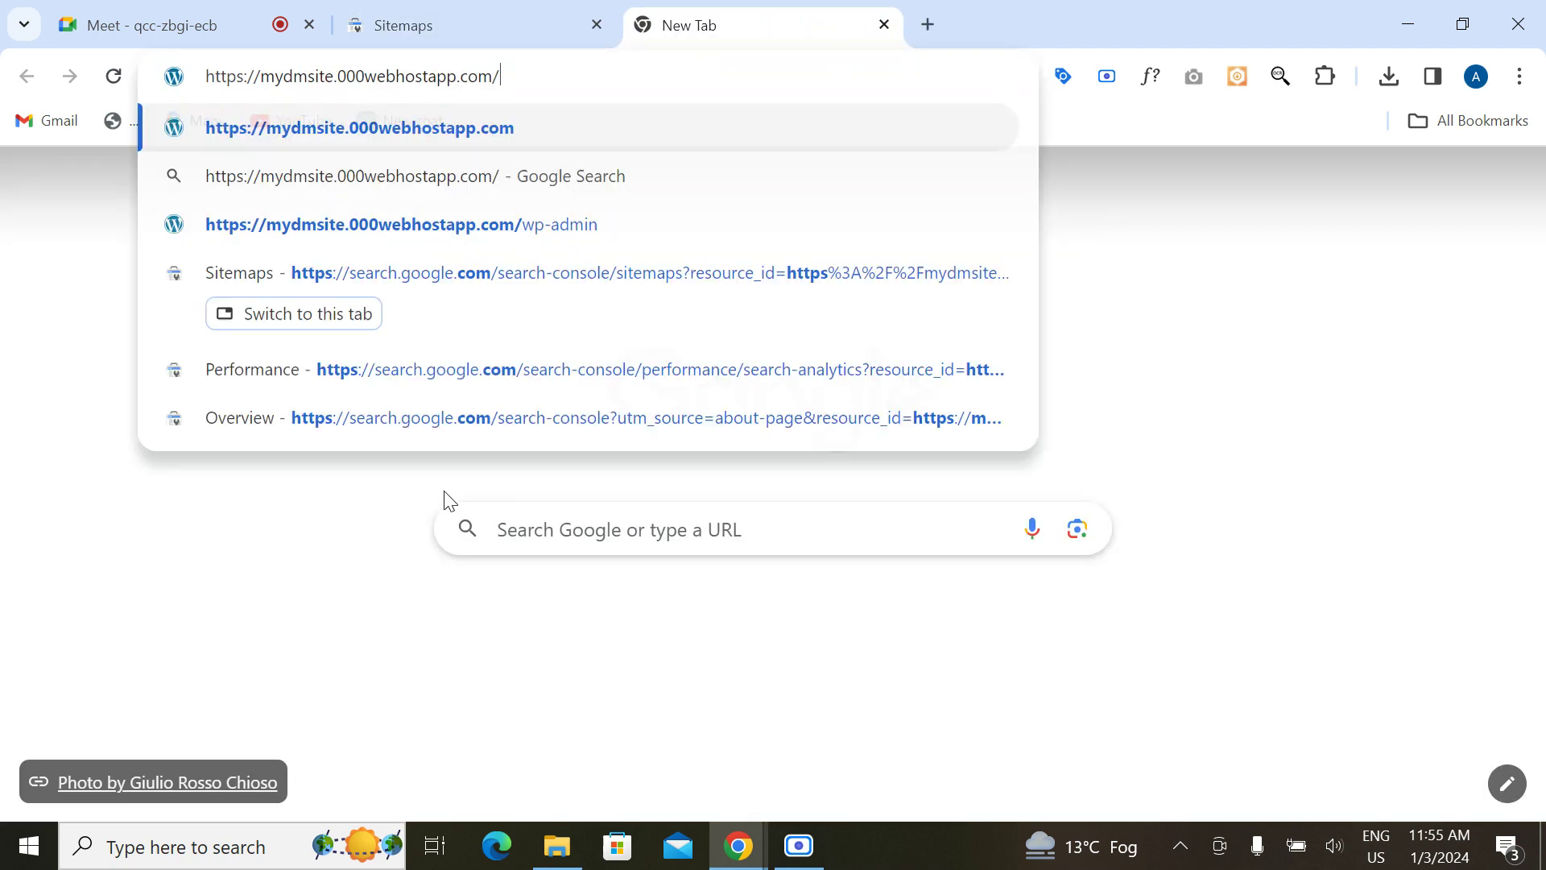
key("Return")
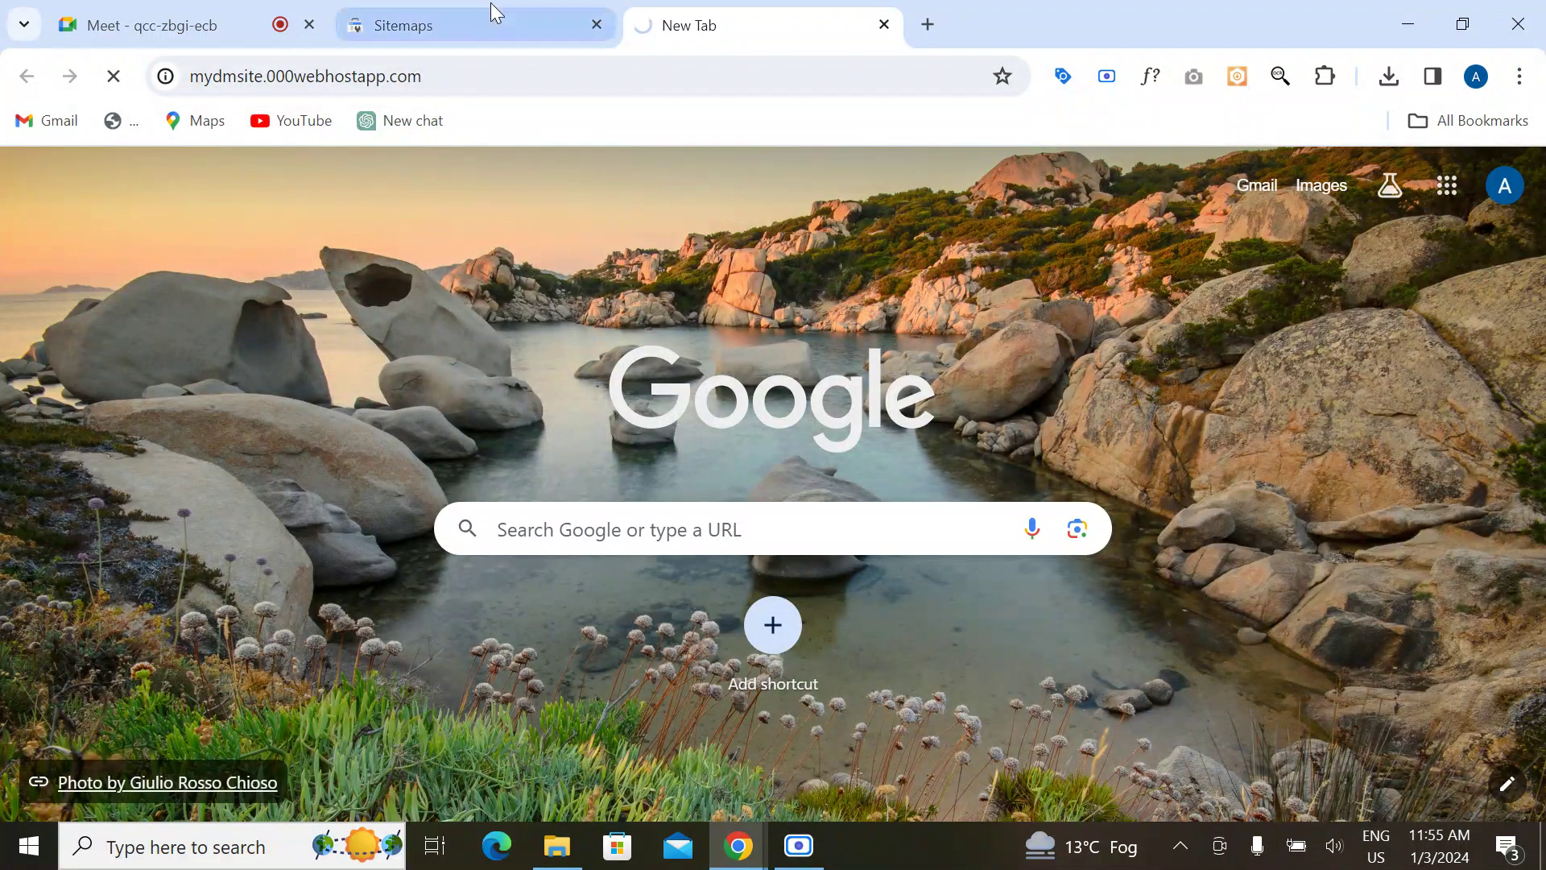
left_click(512, 22)
left_click(680, 18)
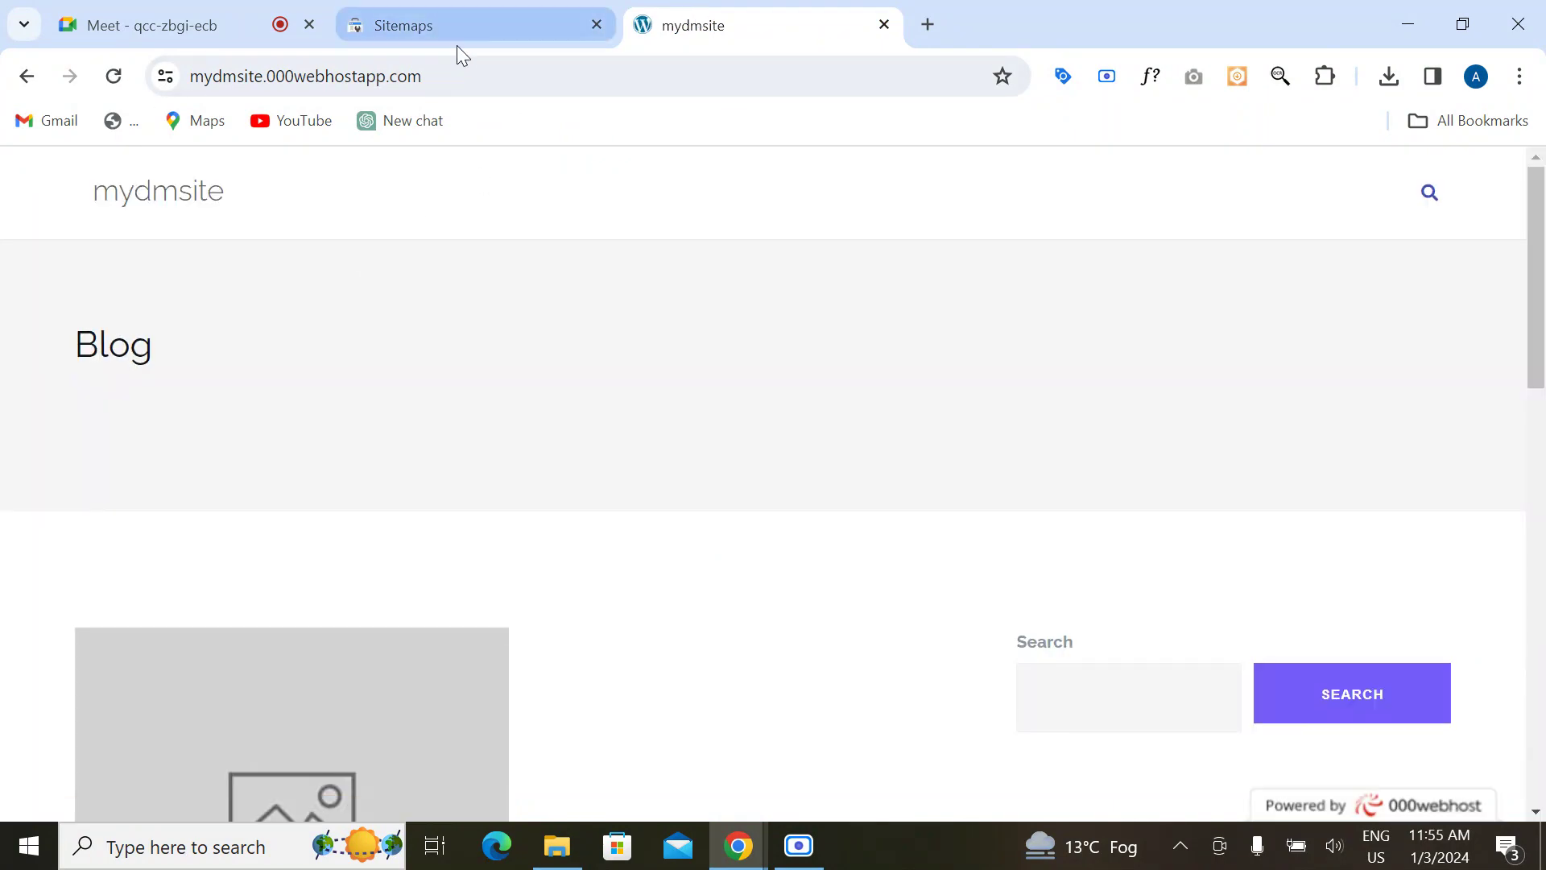
Step: Append 'wp' to the site URL to reach the wp-admin login page
left_click(460, 69)
left_click(461, 69)
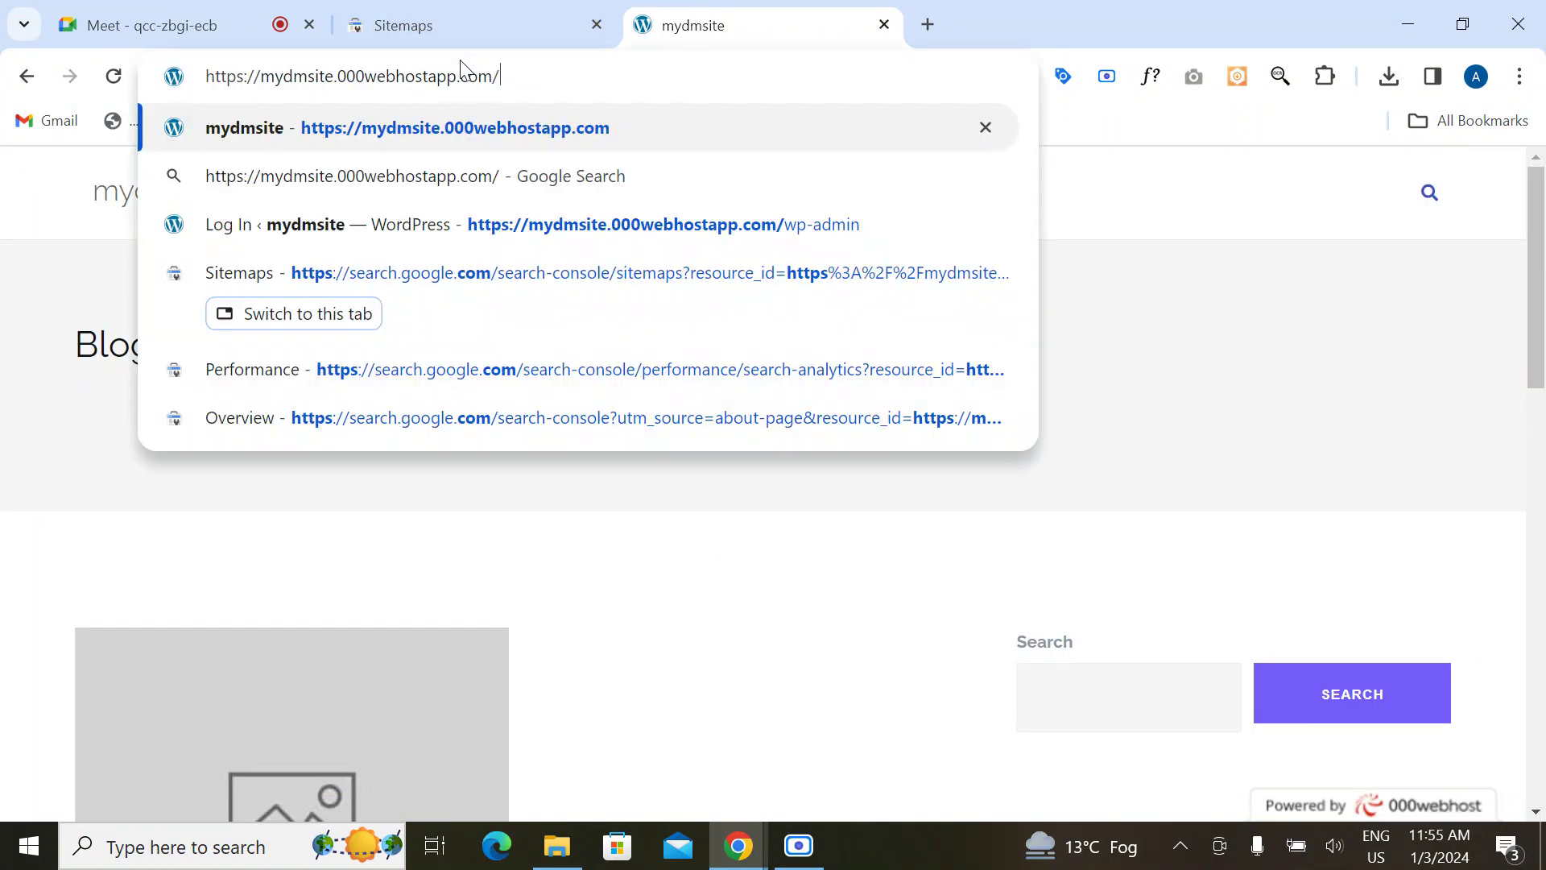
type("wp")
key("Return")
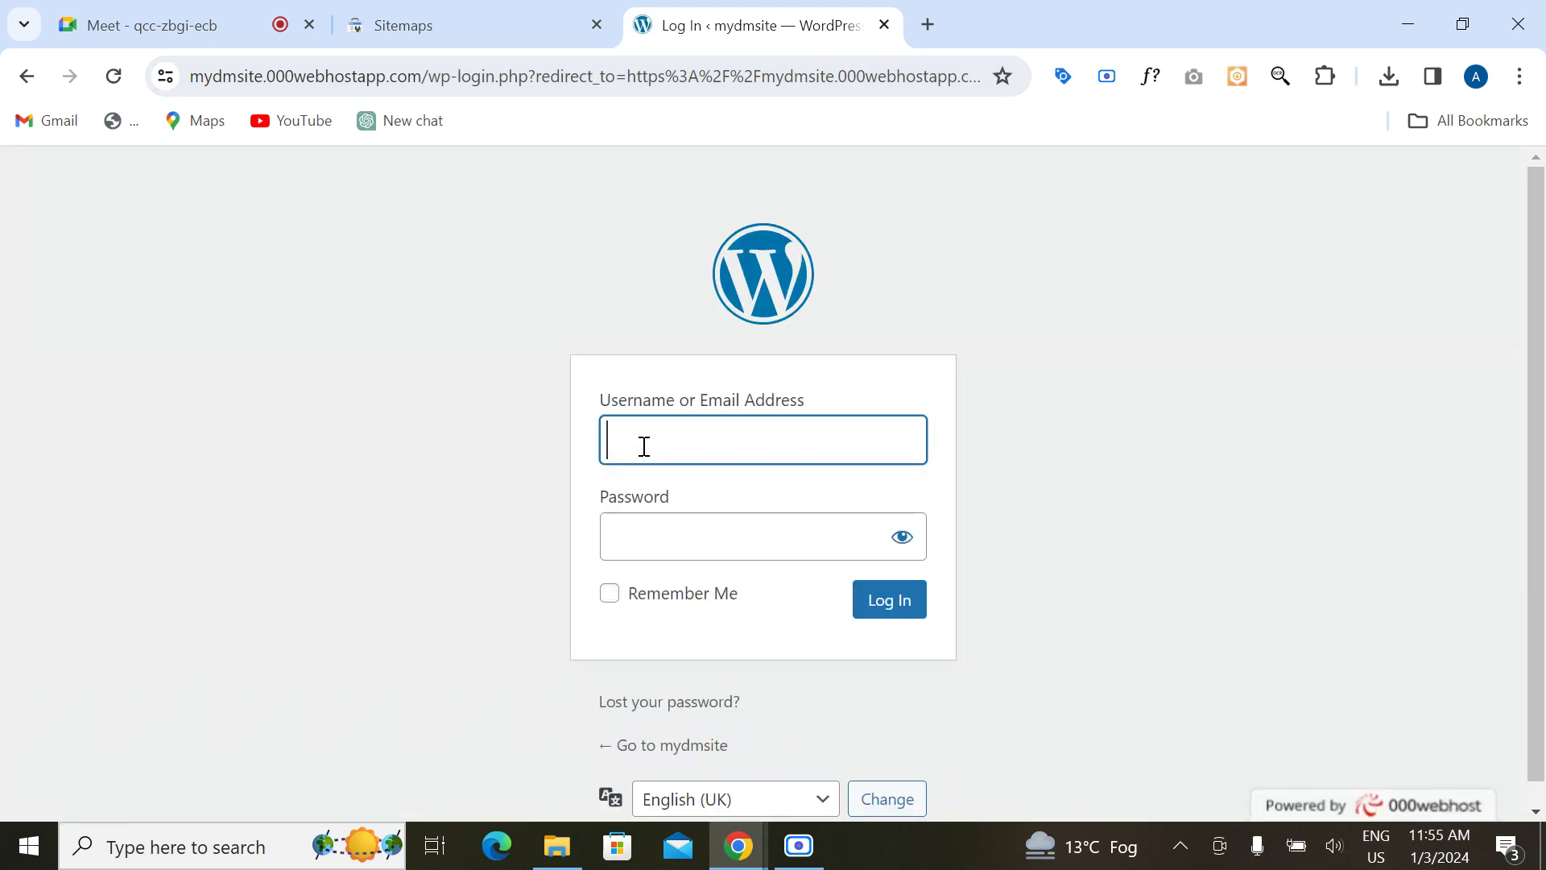
Step: Fill the login from a saved Chrome credential, tick Remember Me and log in
left_click(644, 446)
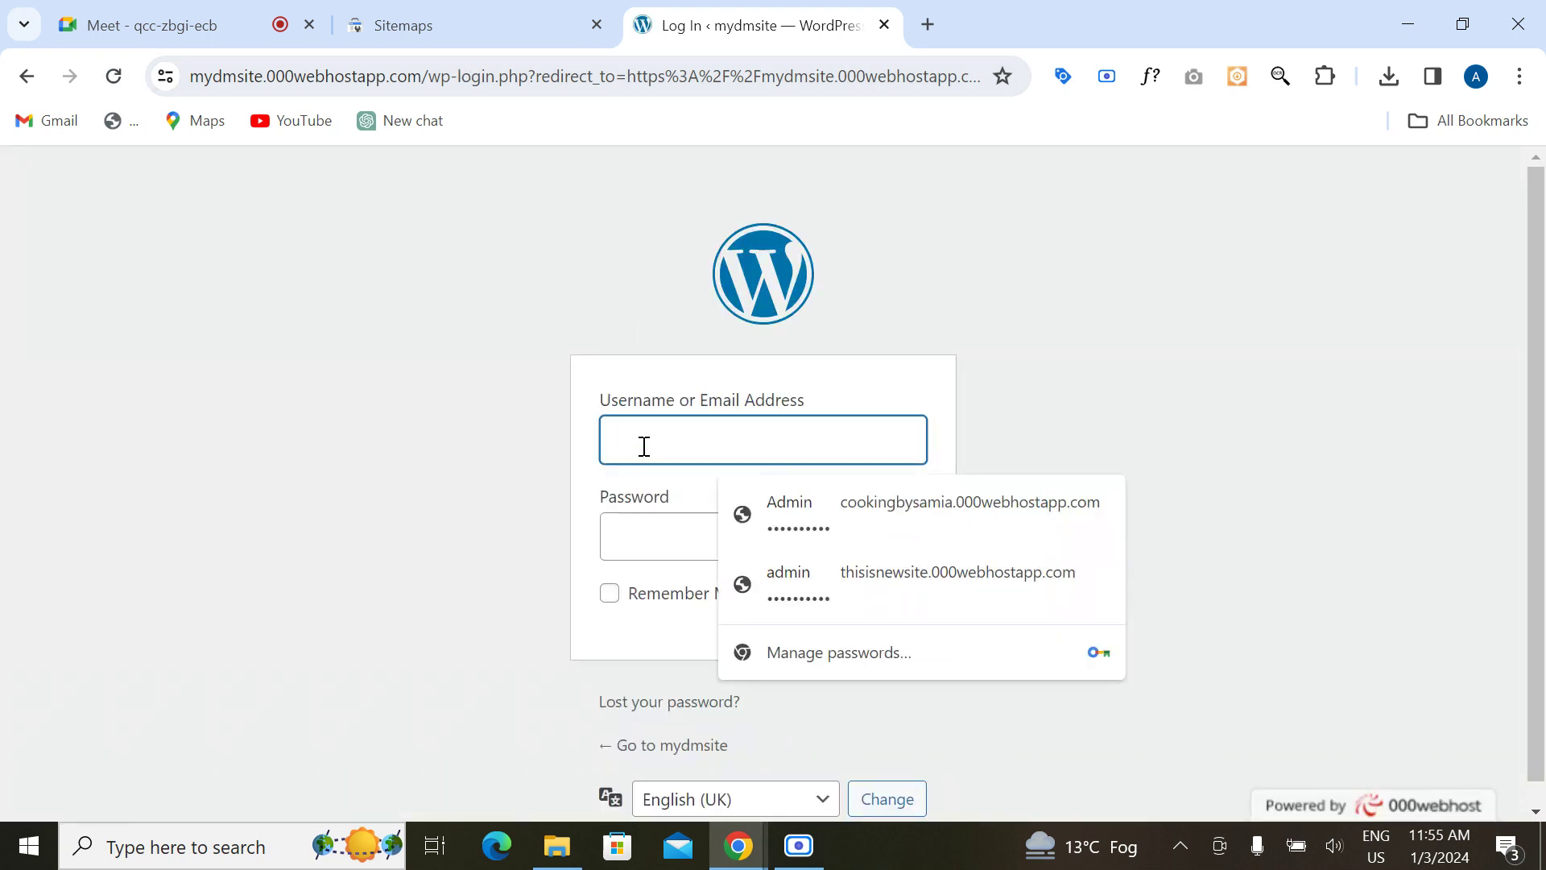
left_click(803, 575)
left_click(629, 600)
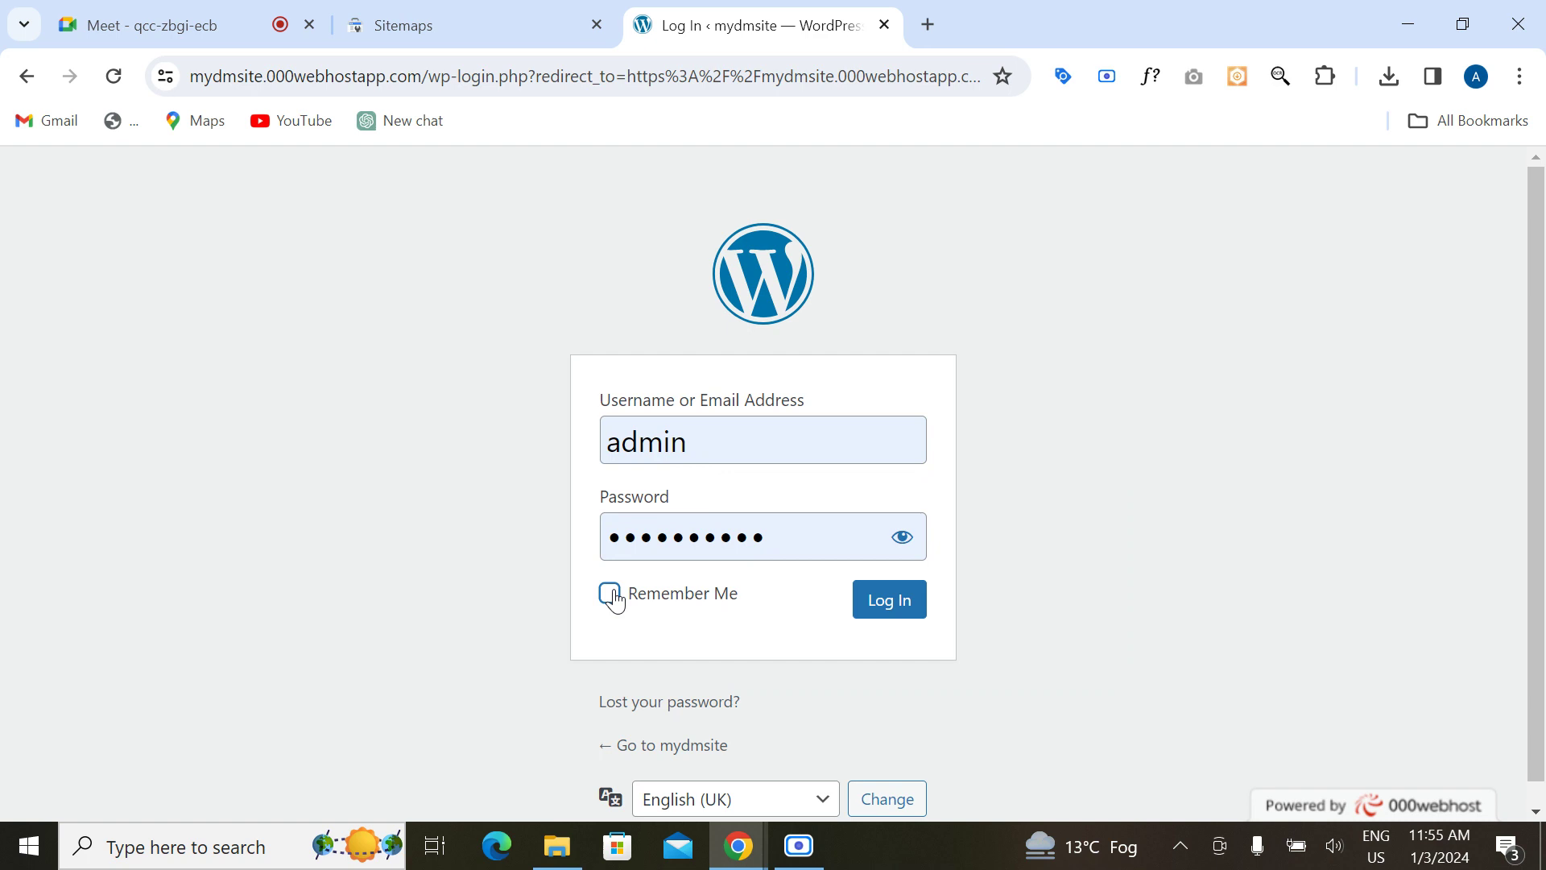
left_click(882, 606)
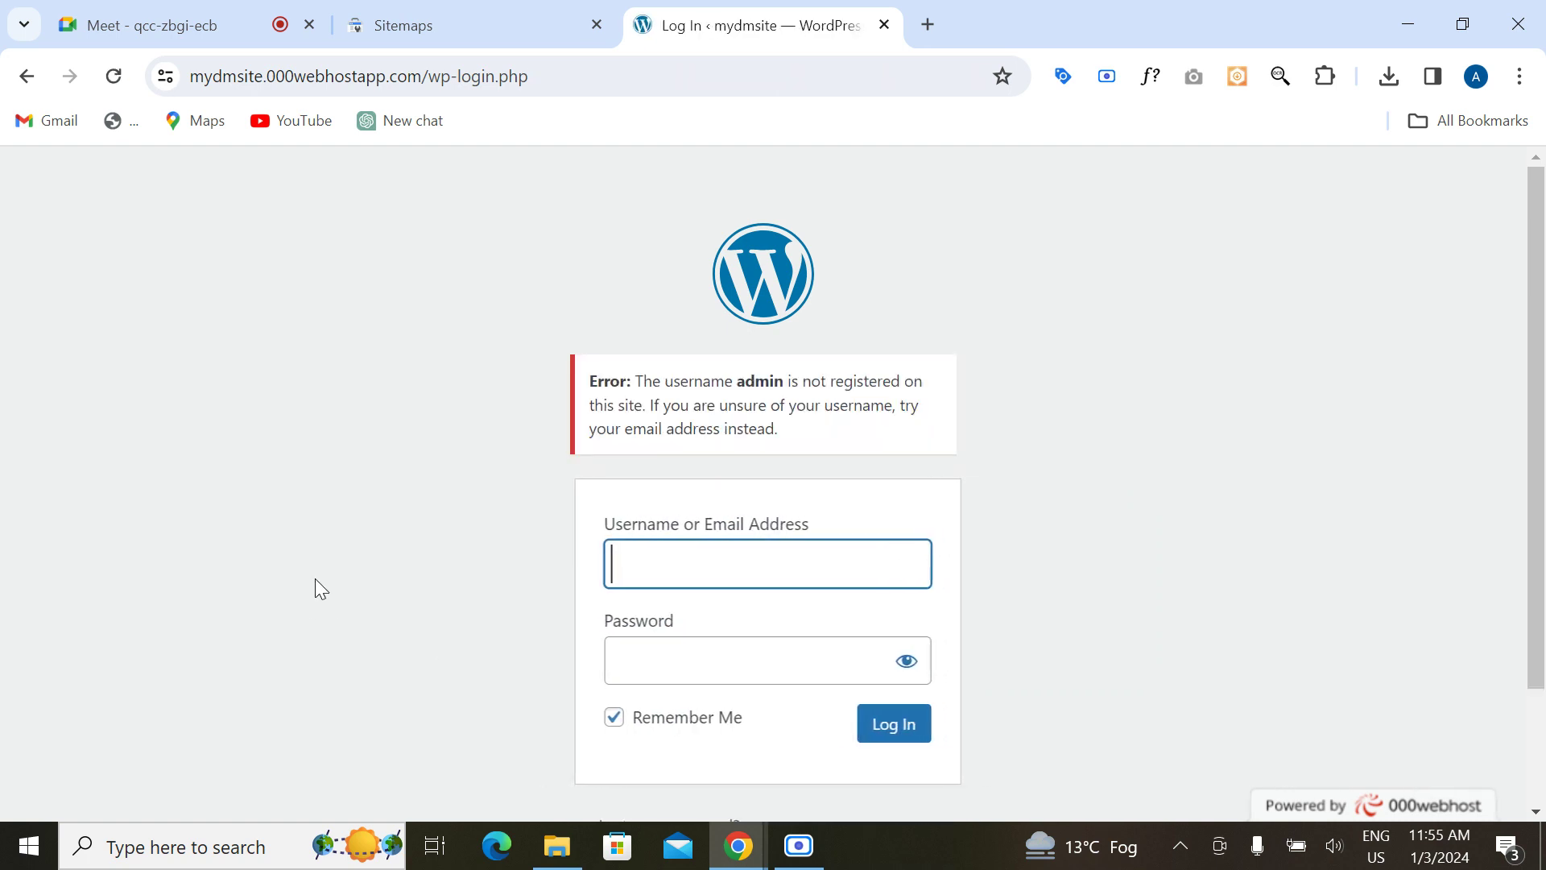
Step: Retry the login with a saved credential, revealing the password before submitting
left_click(693, 561)
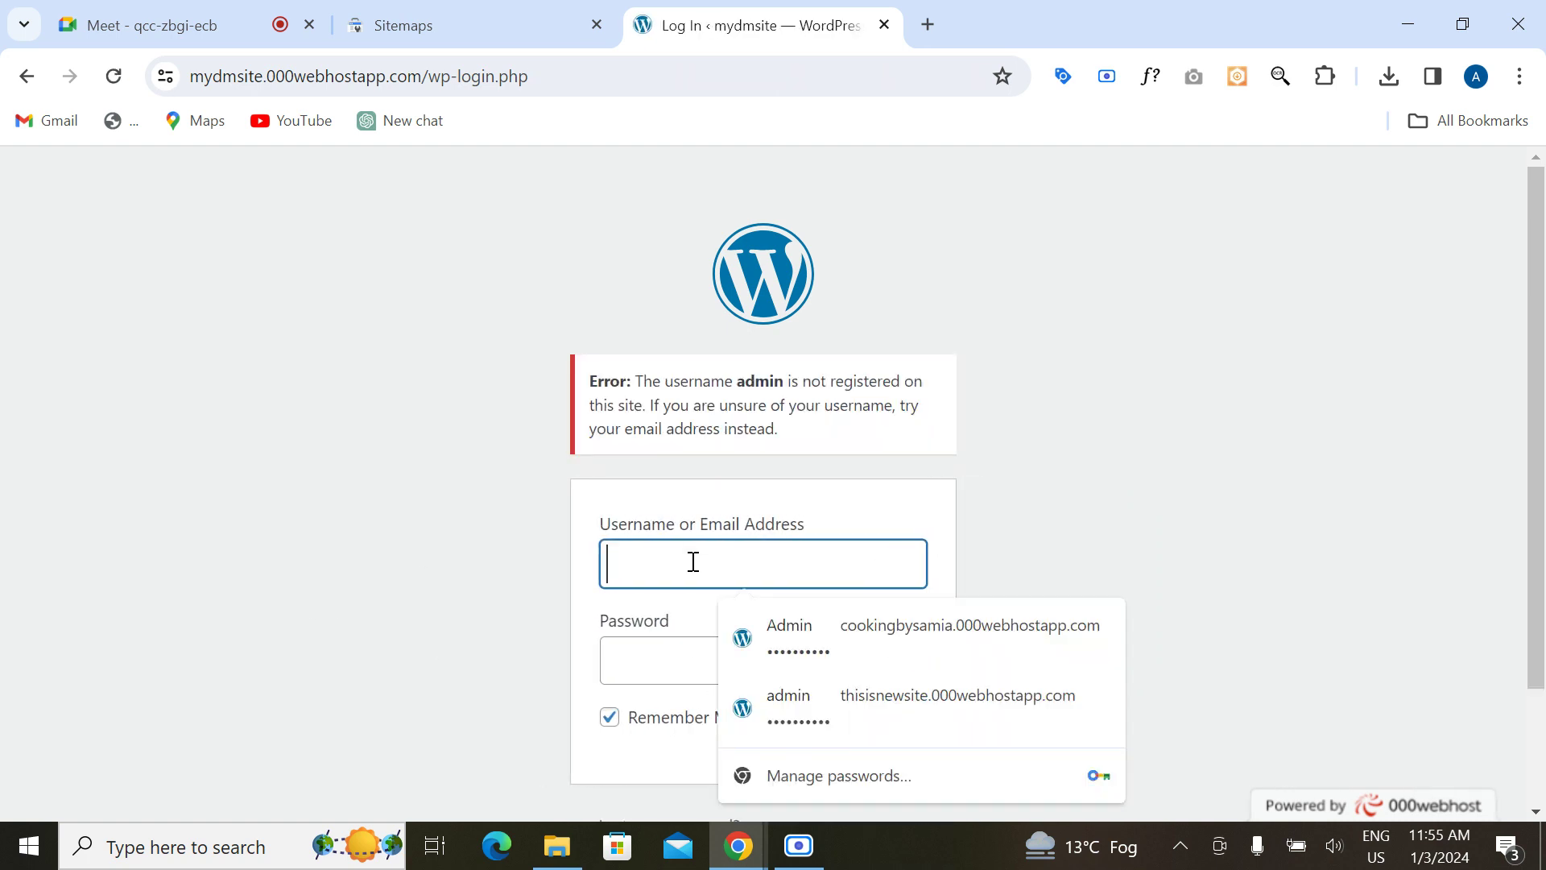
type("admin")
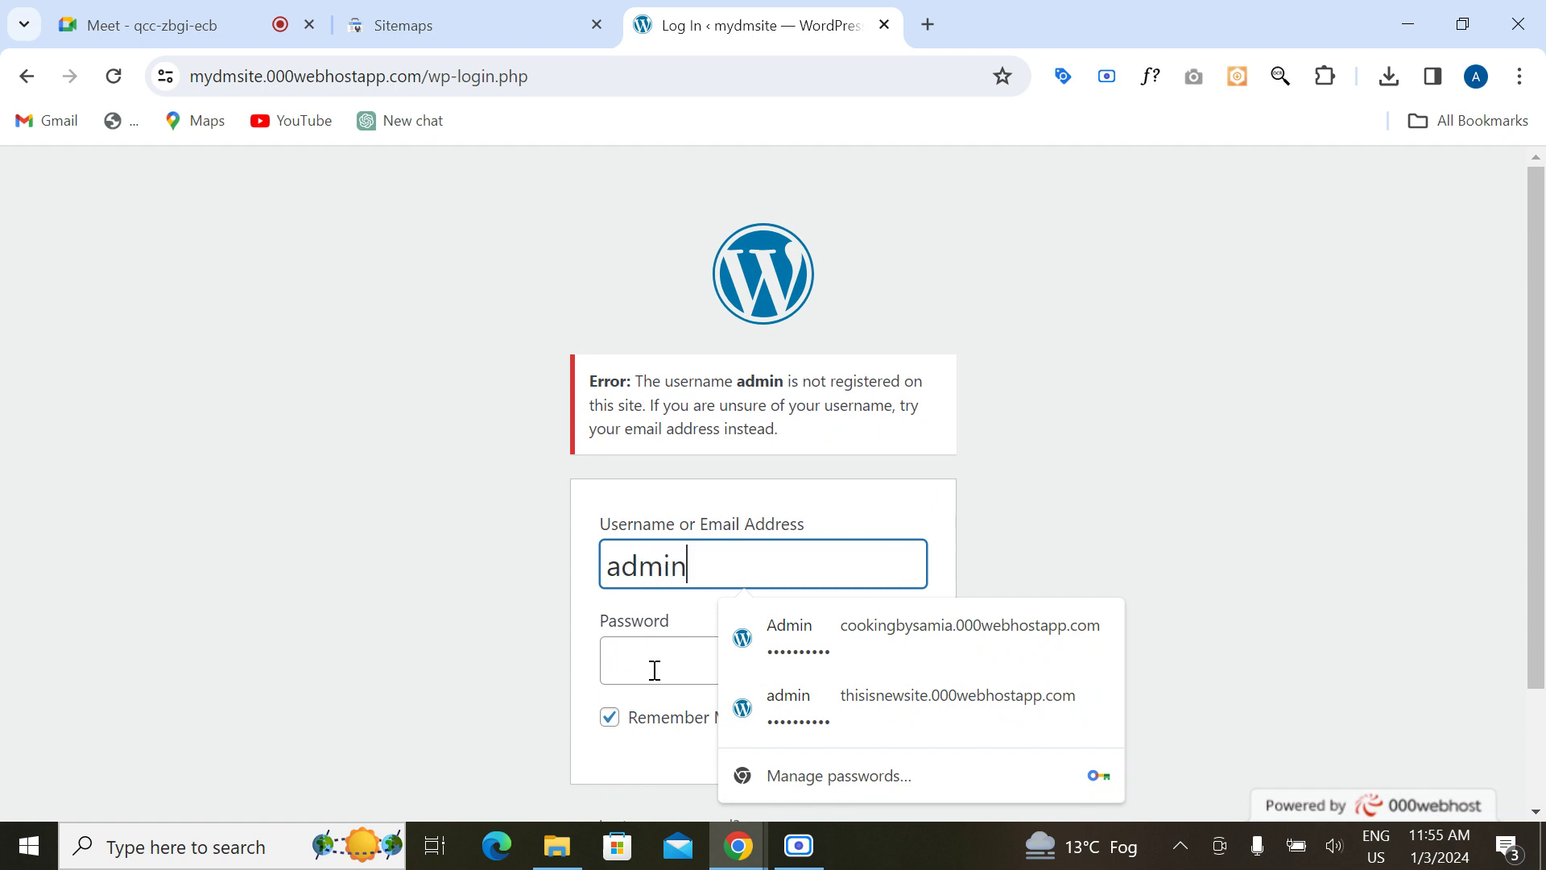
left_click(655, 670)
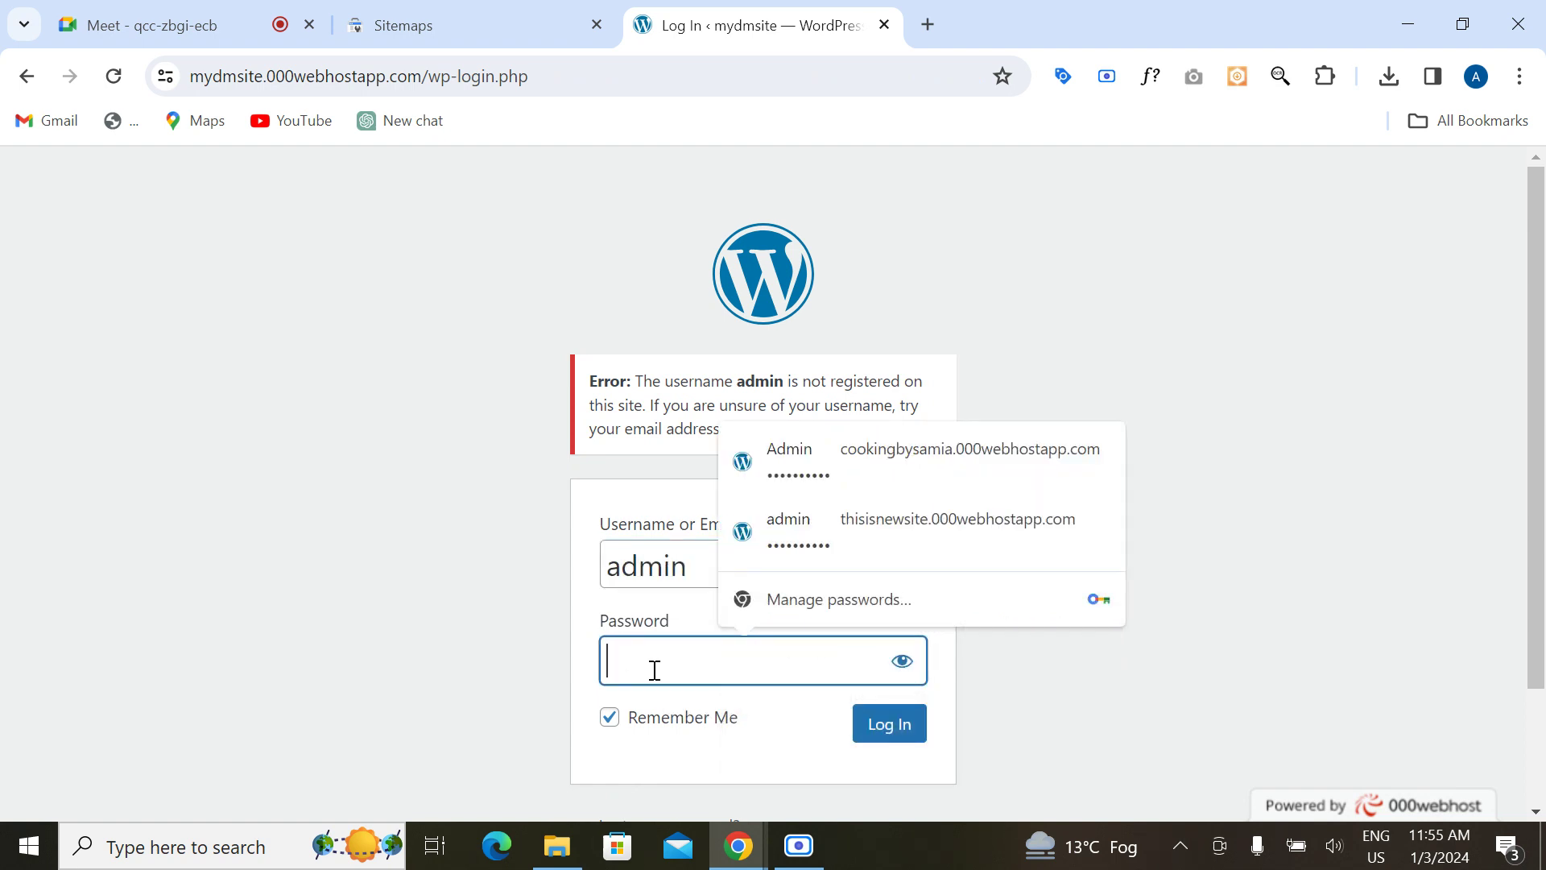
left_click(633, 569)
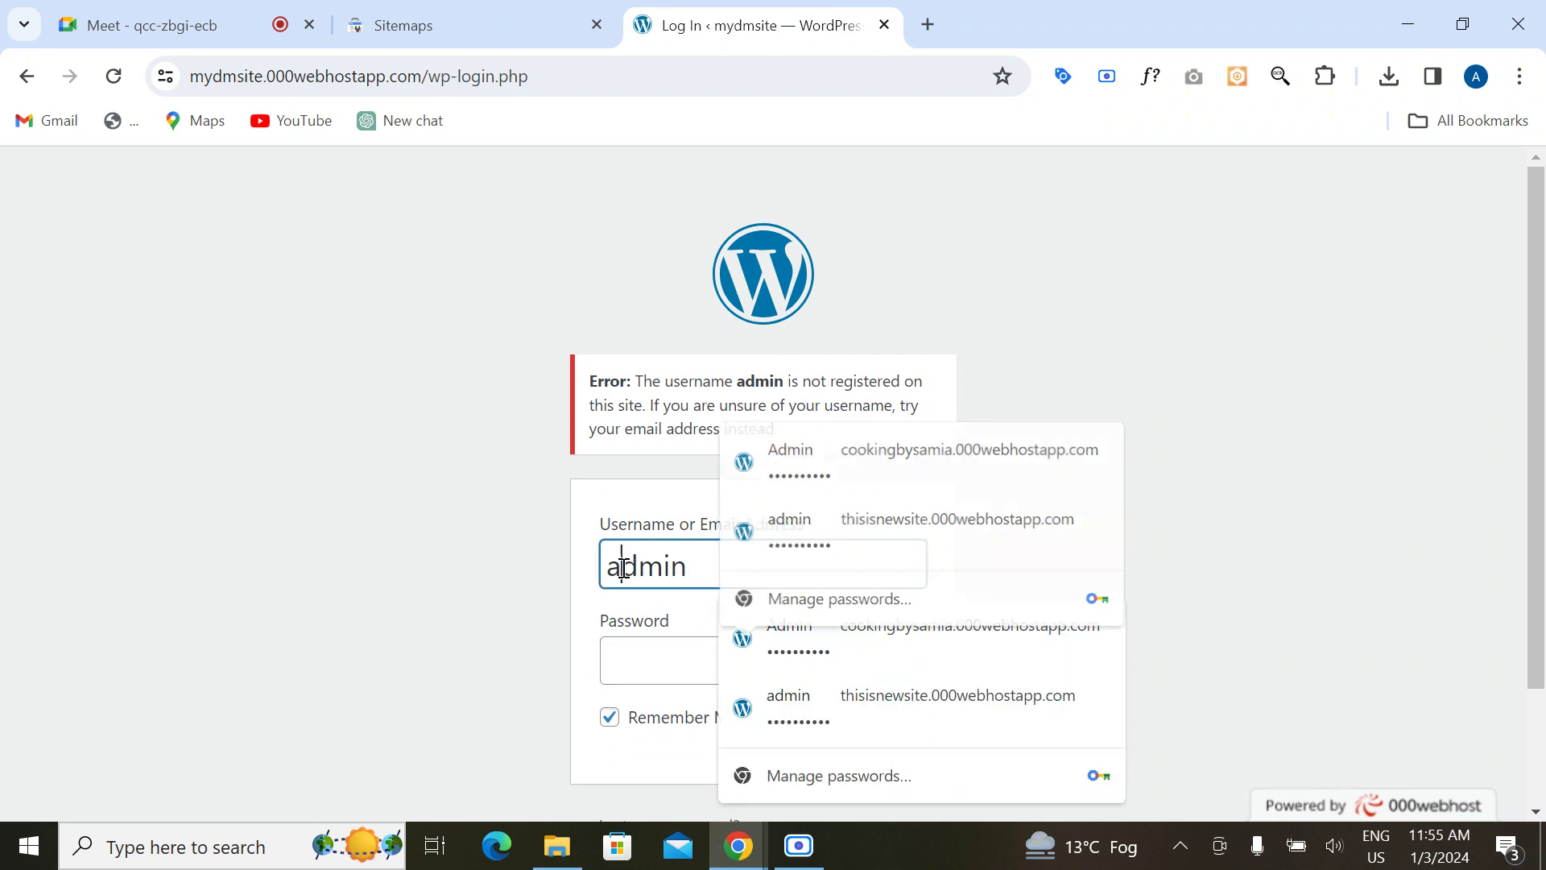
left_click(868, 676)
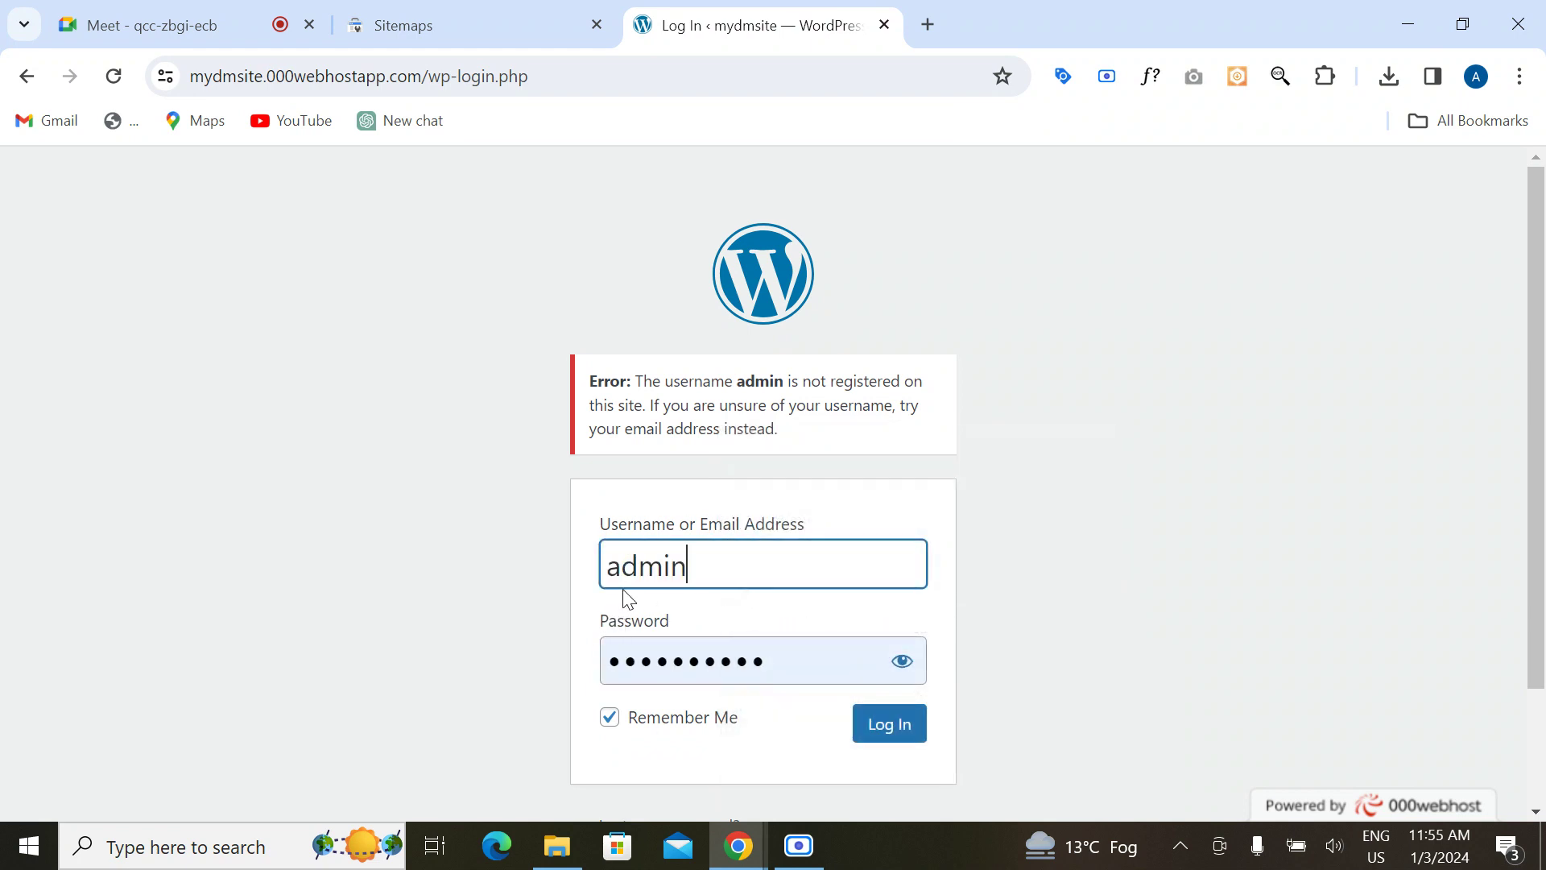
left_click(778, 652)
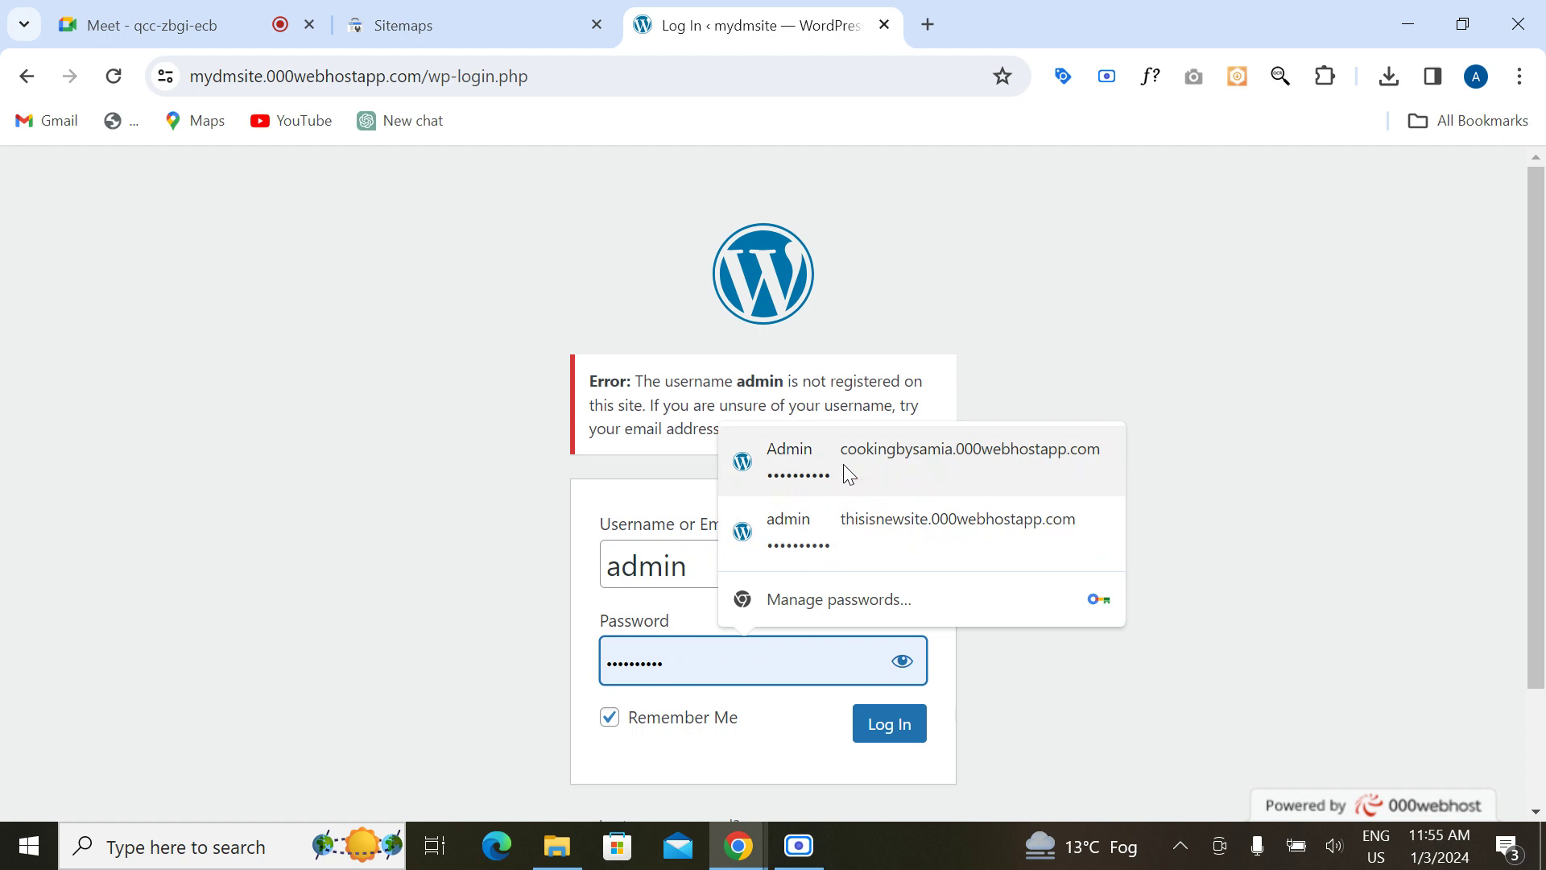
key("Escape")
left_click(902, 661)
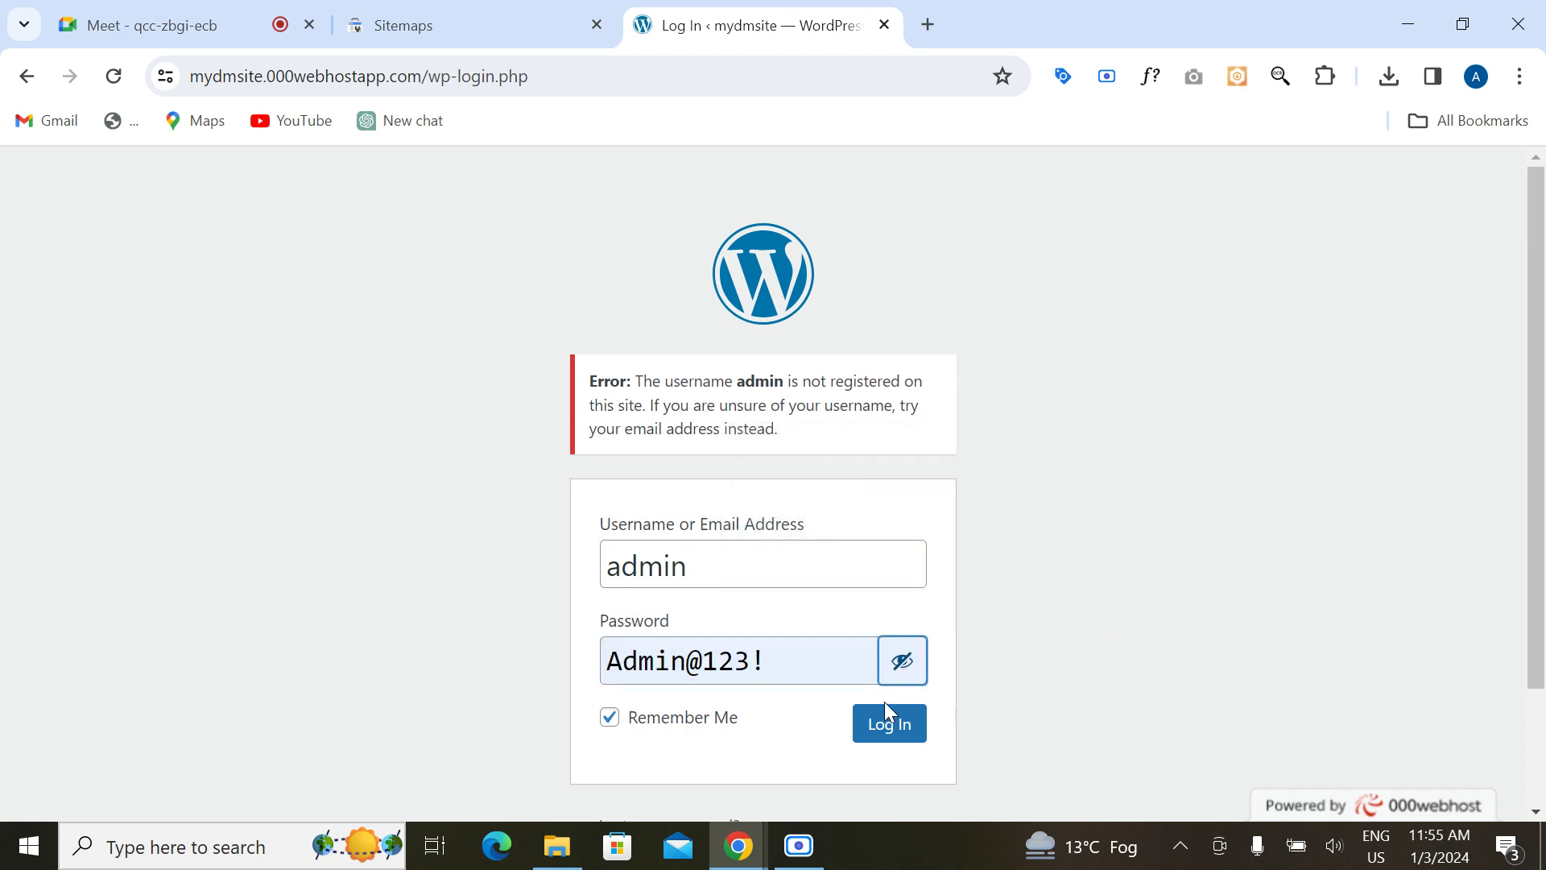
left_click(890, 727)
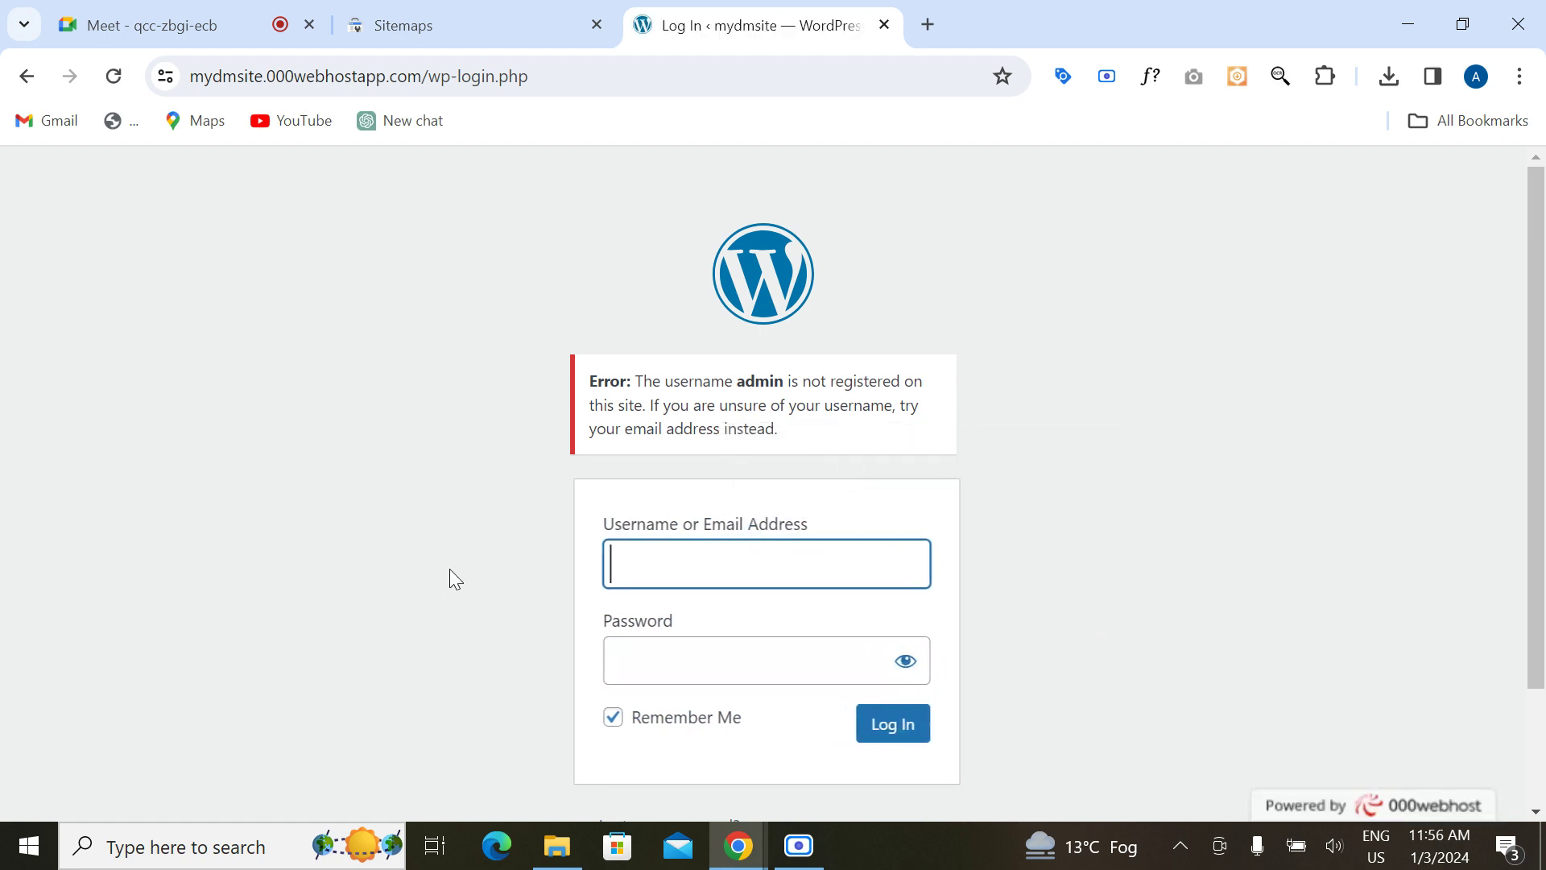
Step: Enter the username and password manually and submit, getting the not-registered error again
left_click(686, 583)
type("admin")
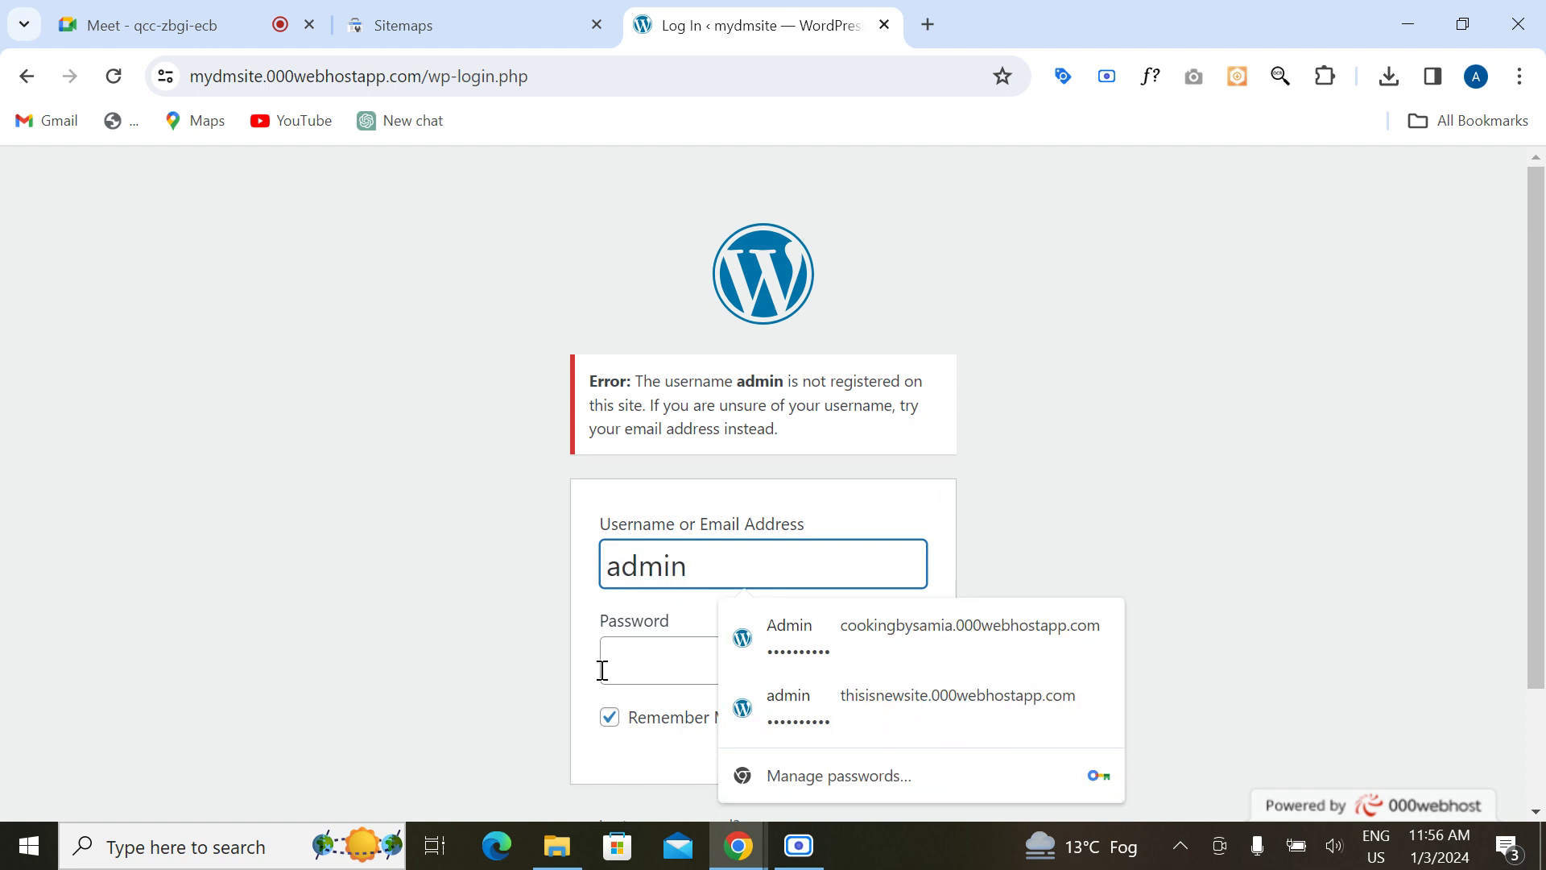
left_click(602, 670)
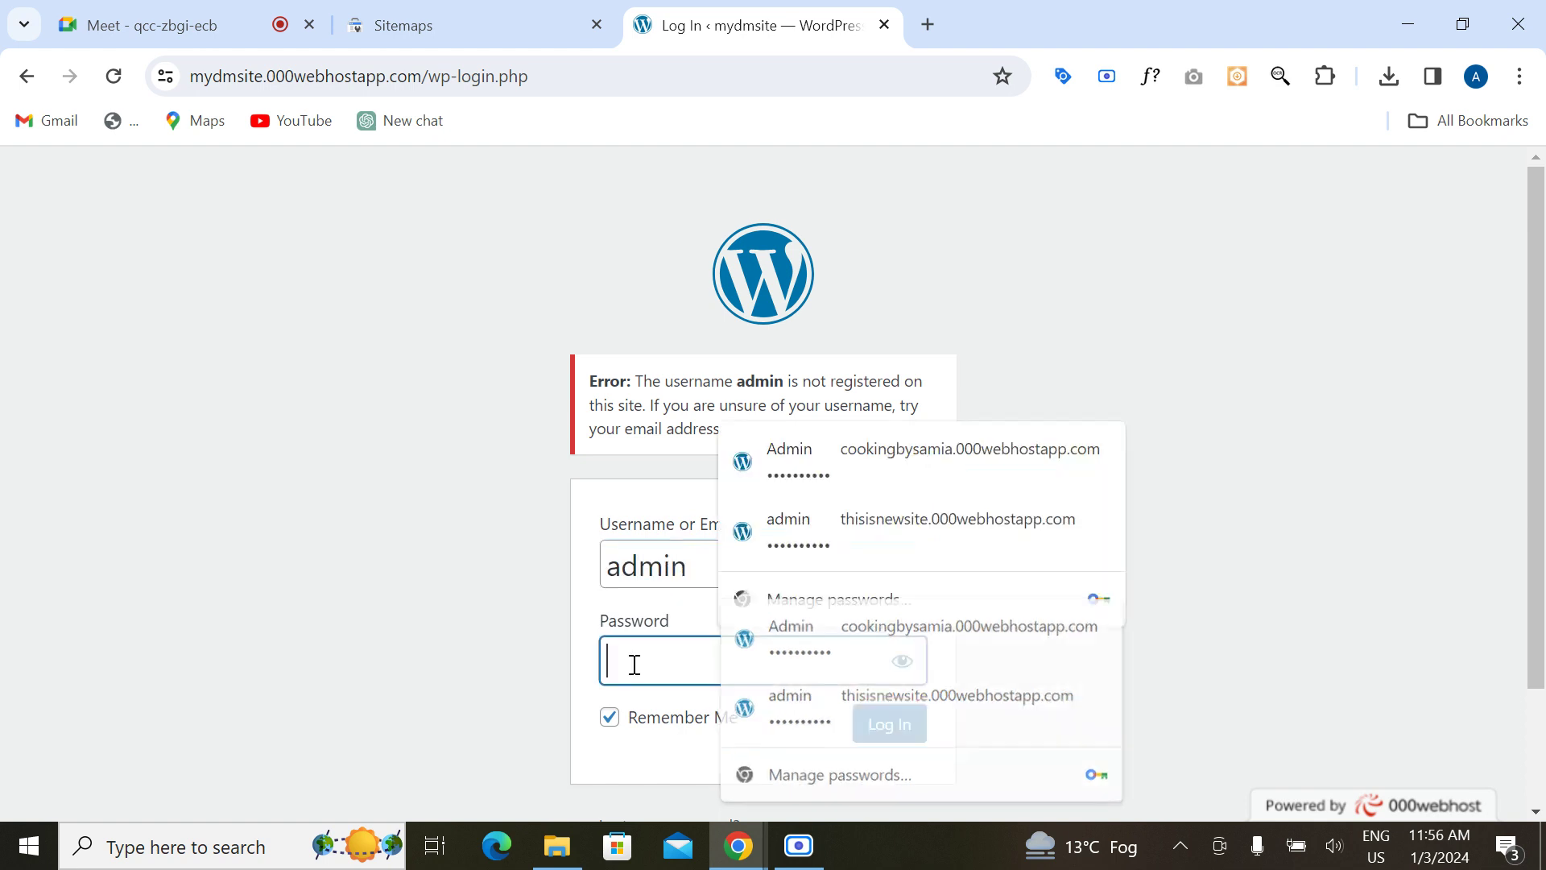
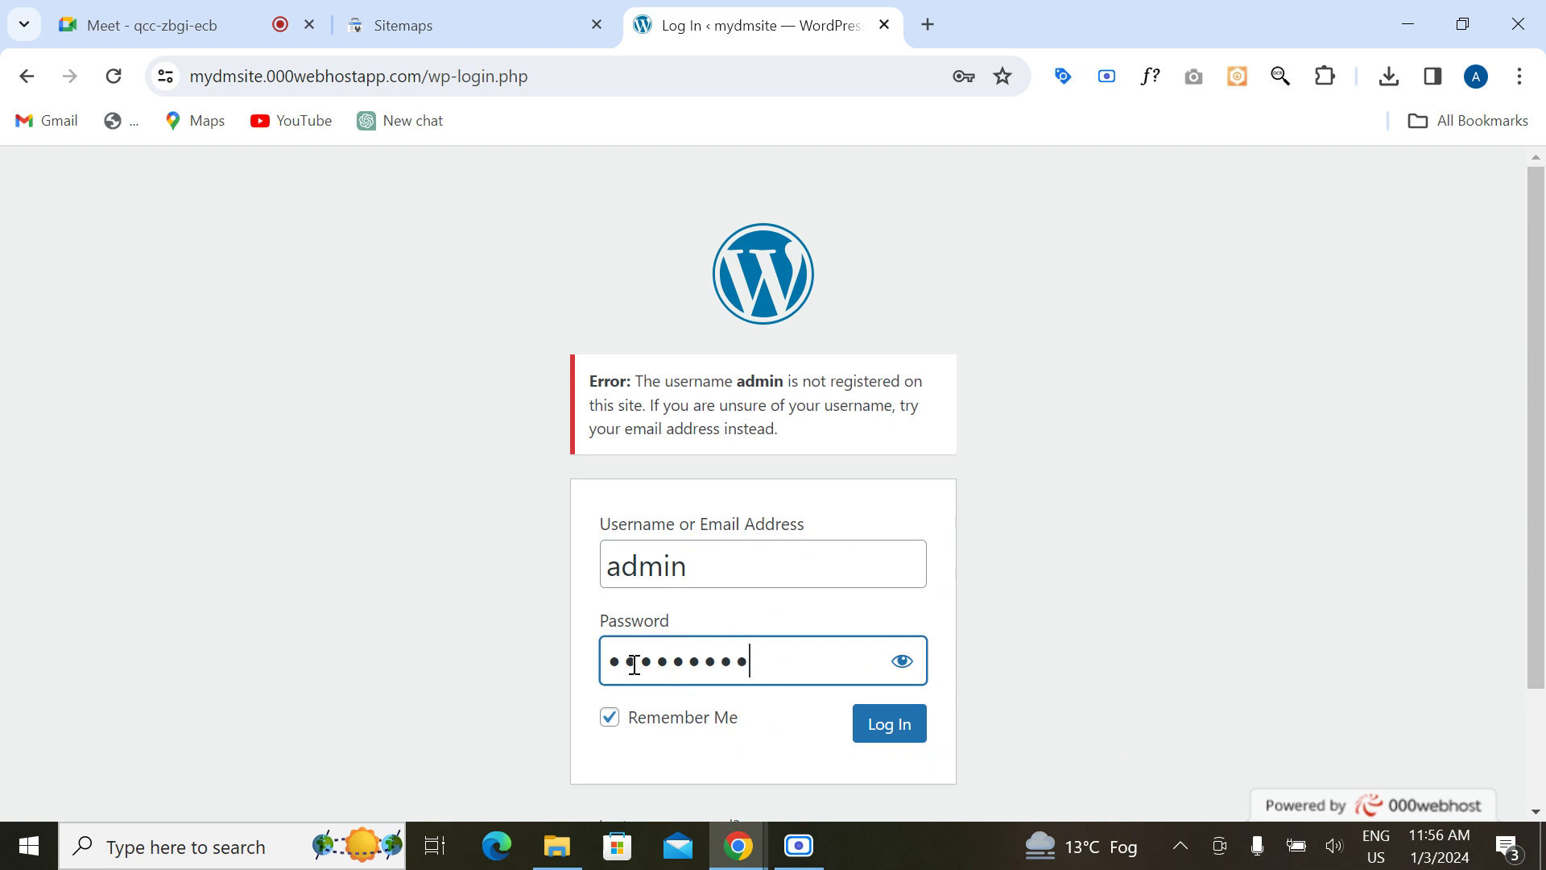
left_click(893, 730)
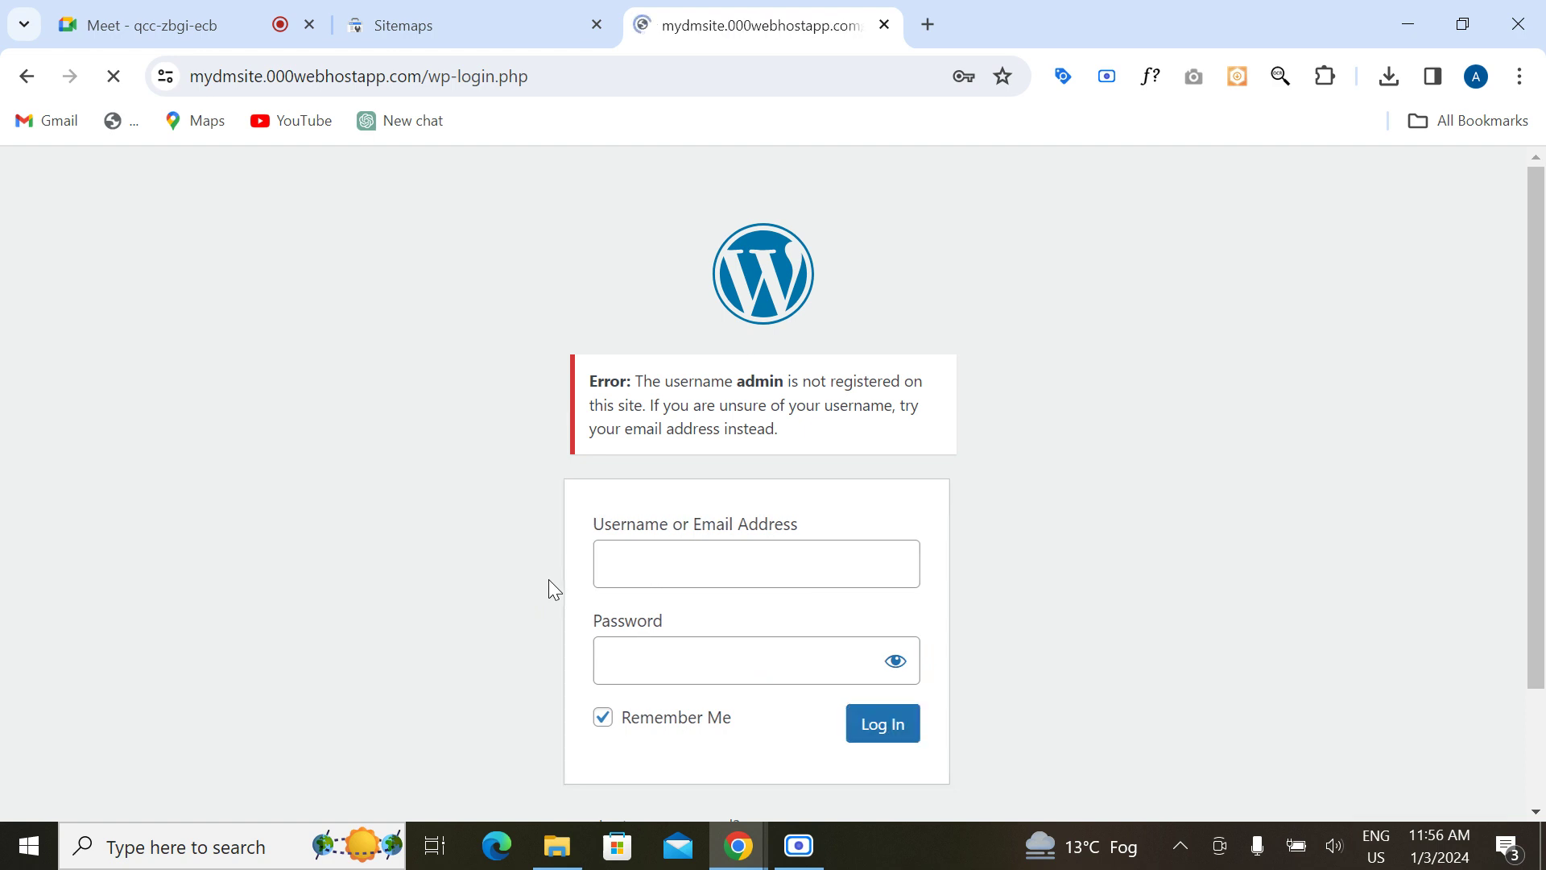
scroll(1094, 452, "down", 2)
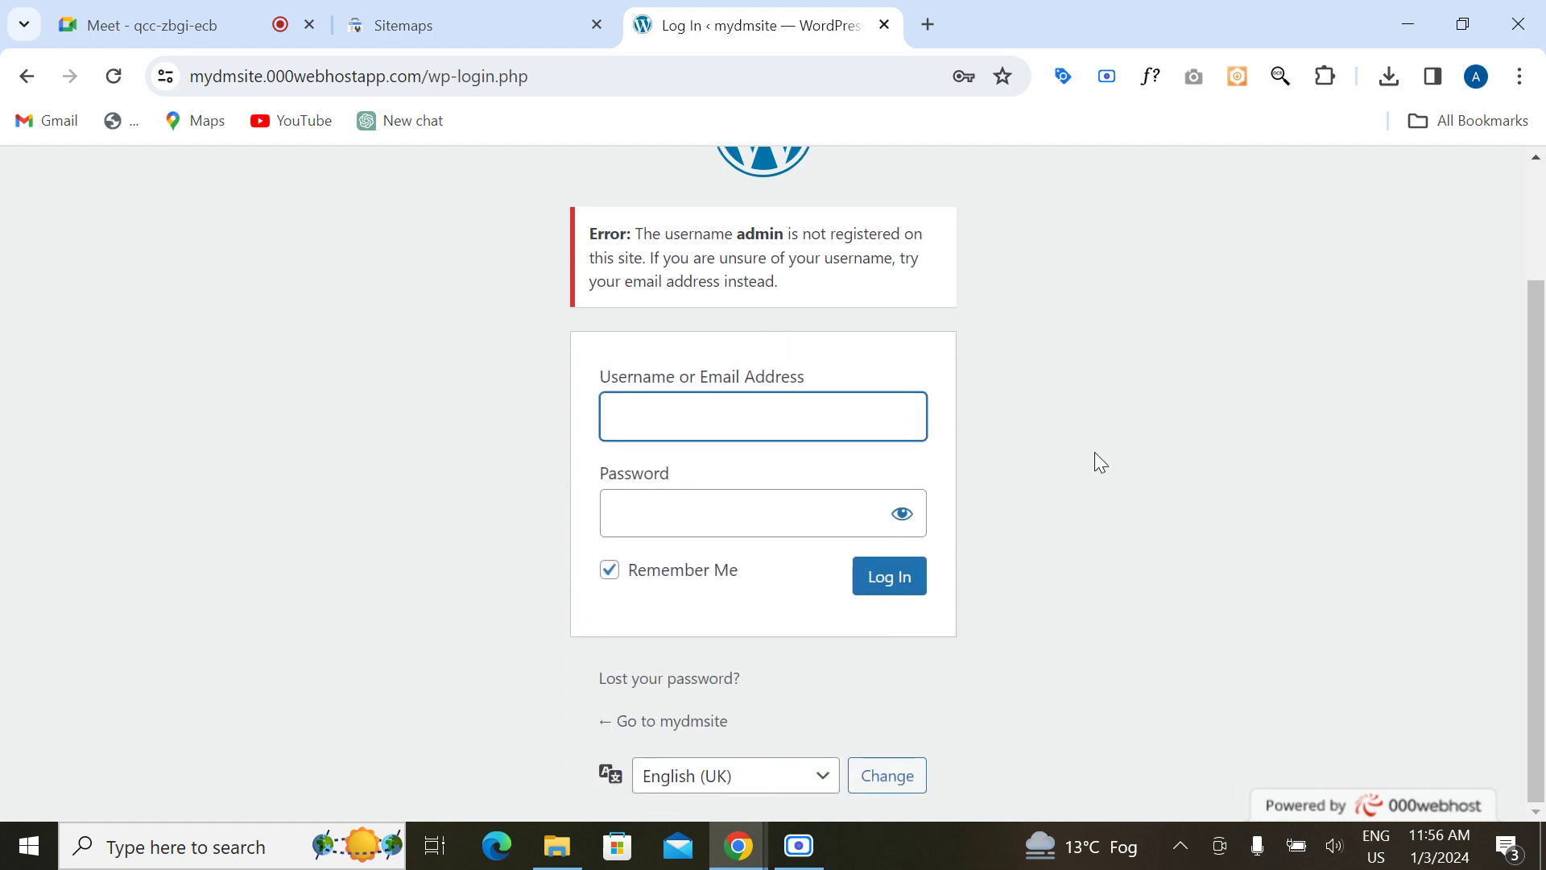
scroll(1094, 451, "up", 2)
scroll(1094, 451, "down", 2)
left_click(686, 414)
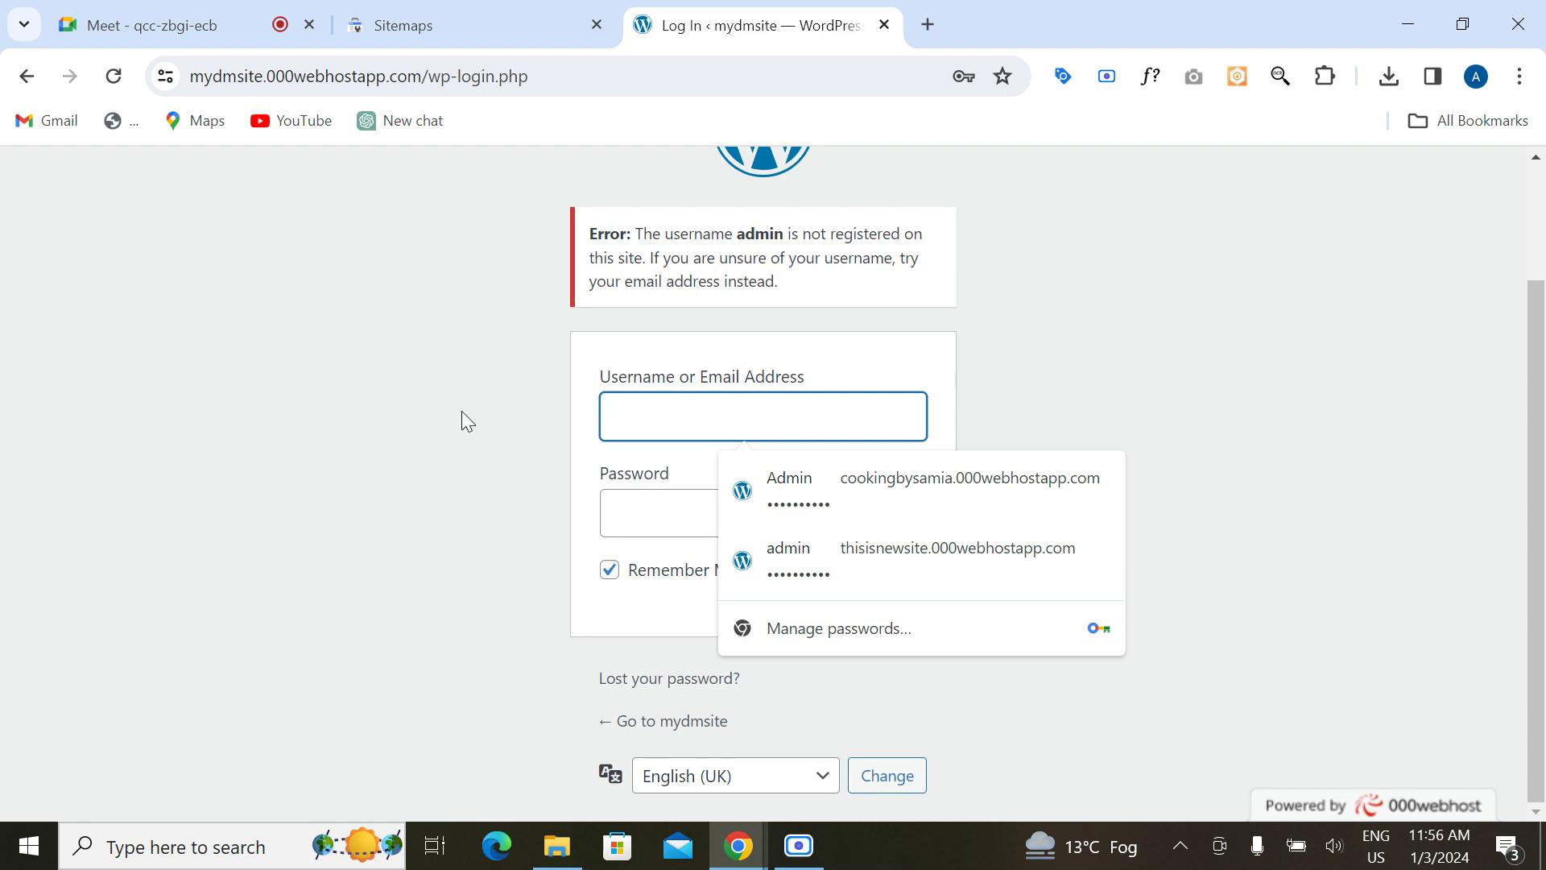
scroll(522, 335, "up", 2)
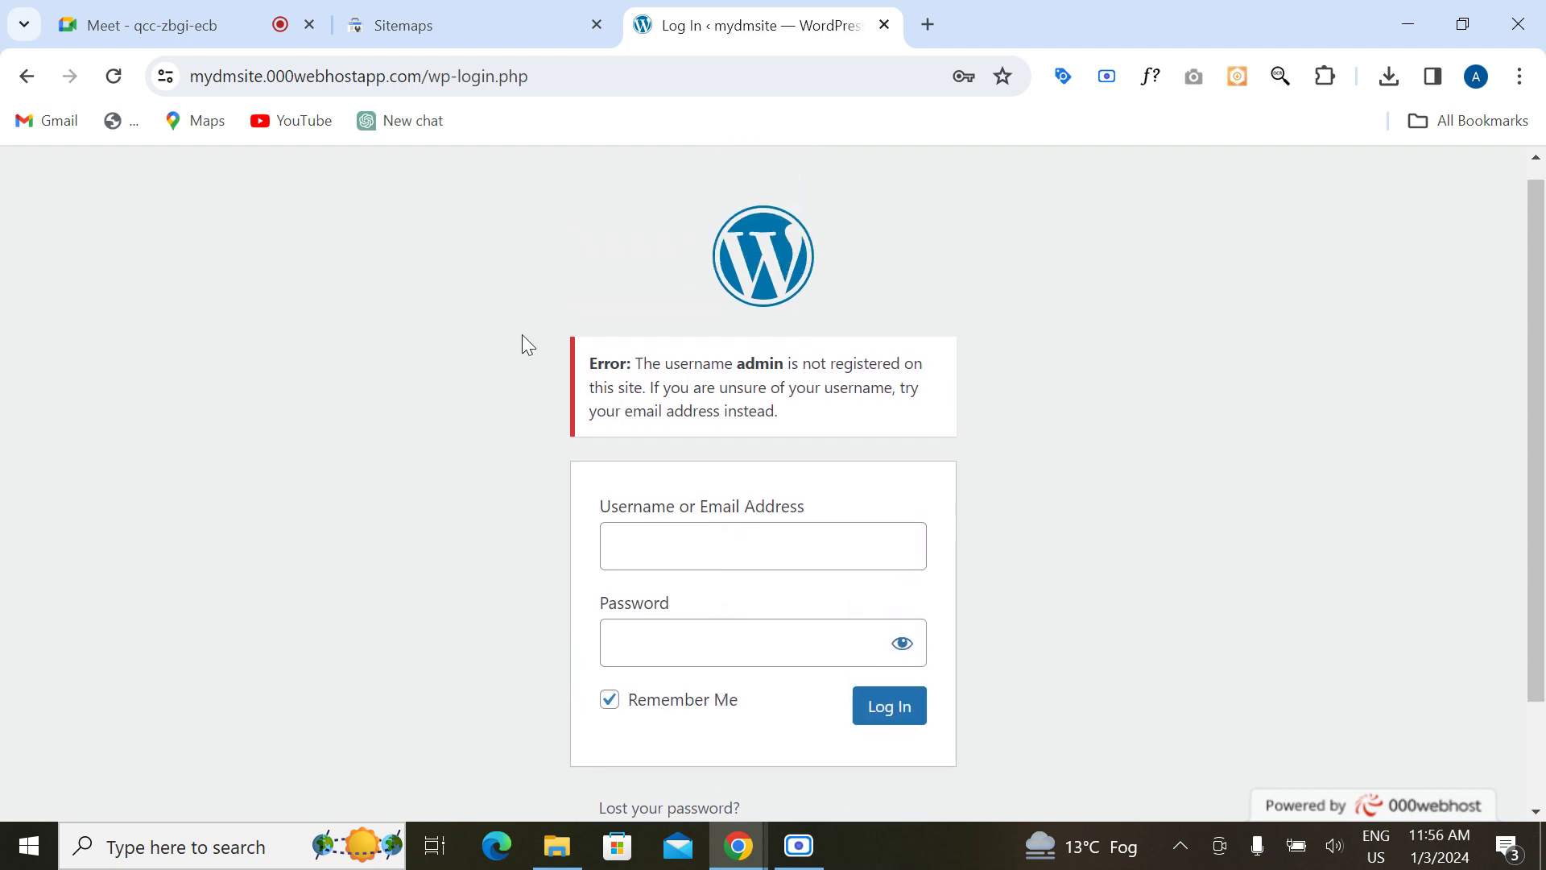
Step: Close the WordPress login tab and launch XAMPP Control Panel by searching 'xamp' in Windows
left_click(928, 24)
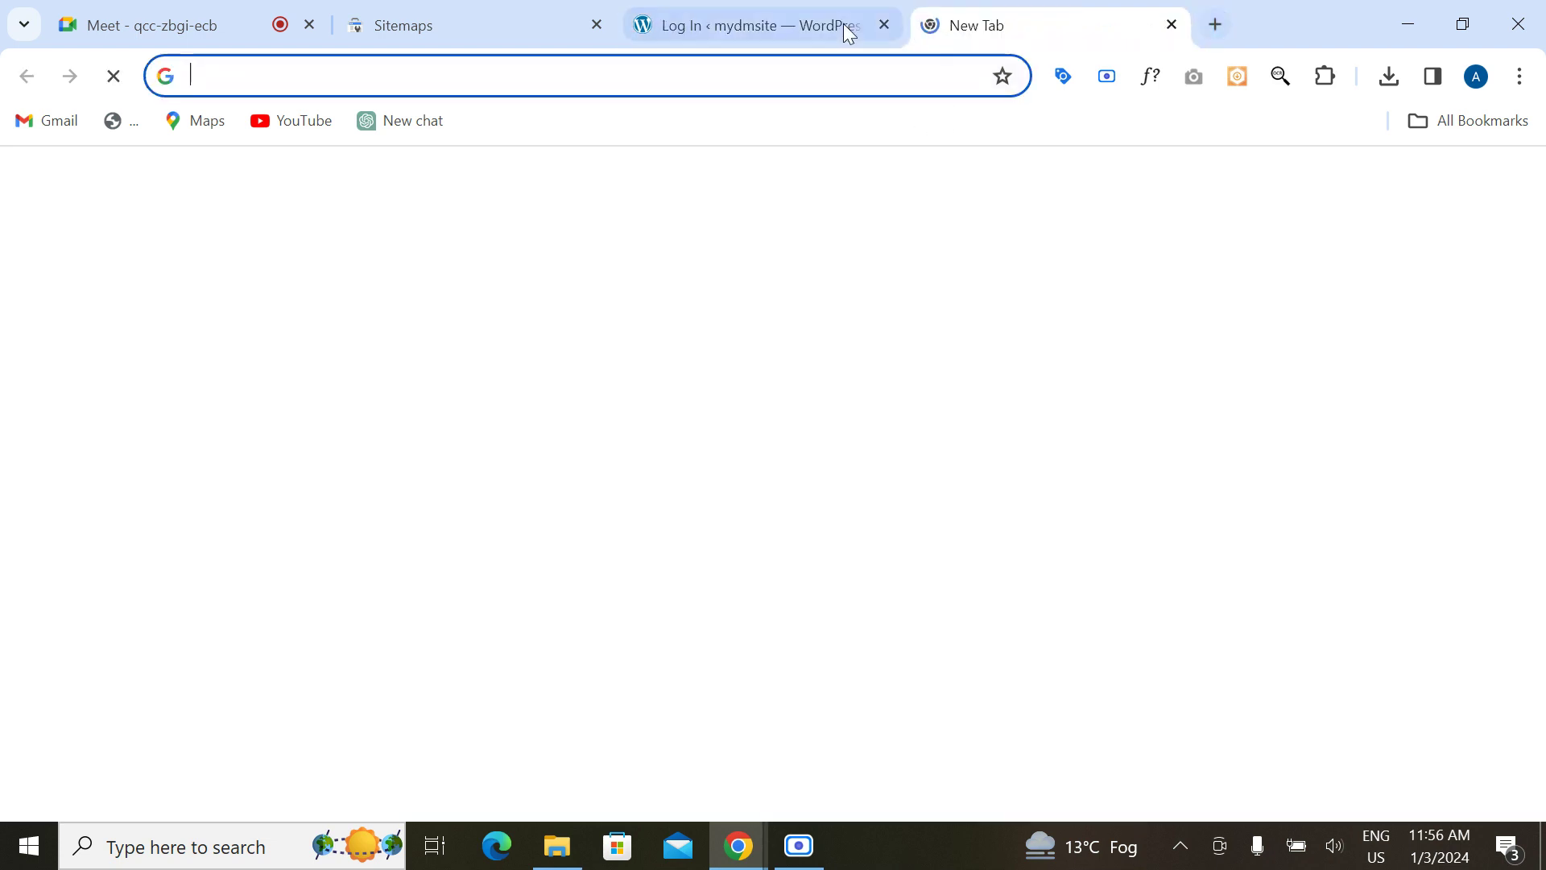
left_click(820, 25)
left_click(884, 26)
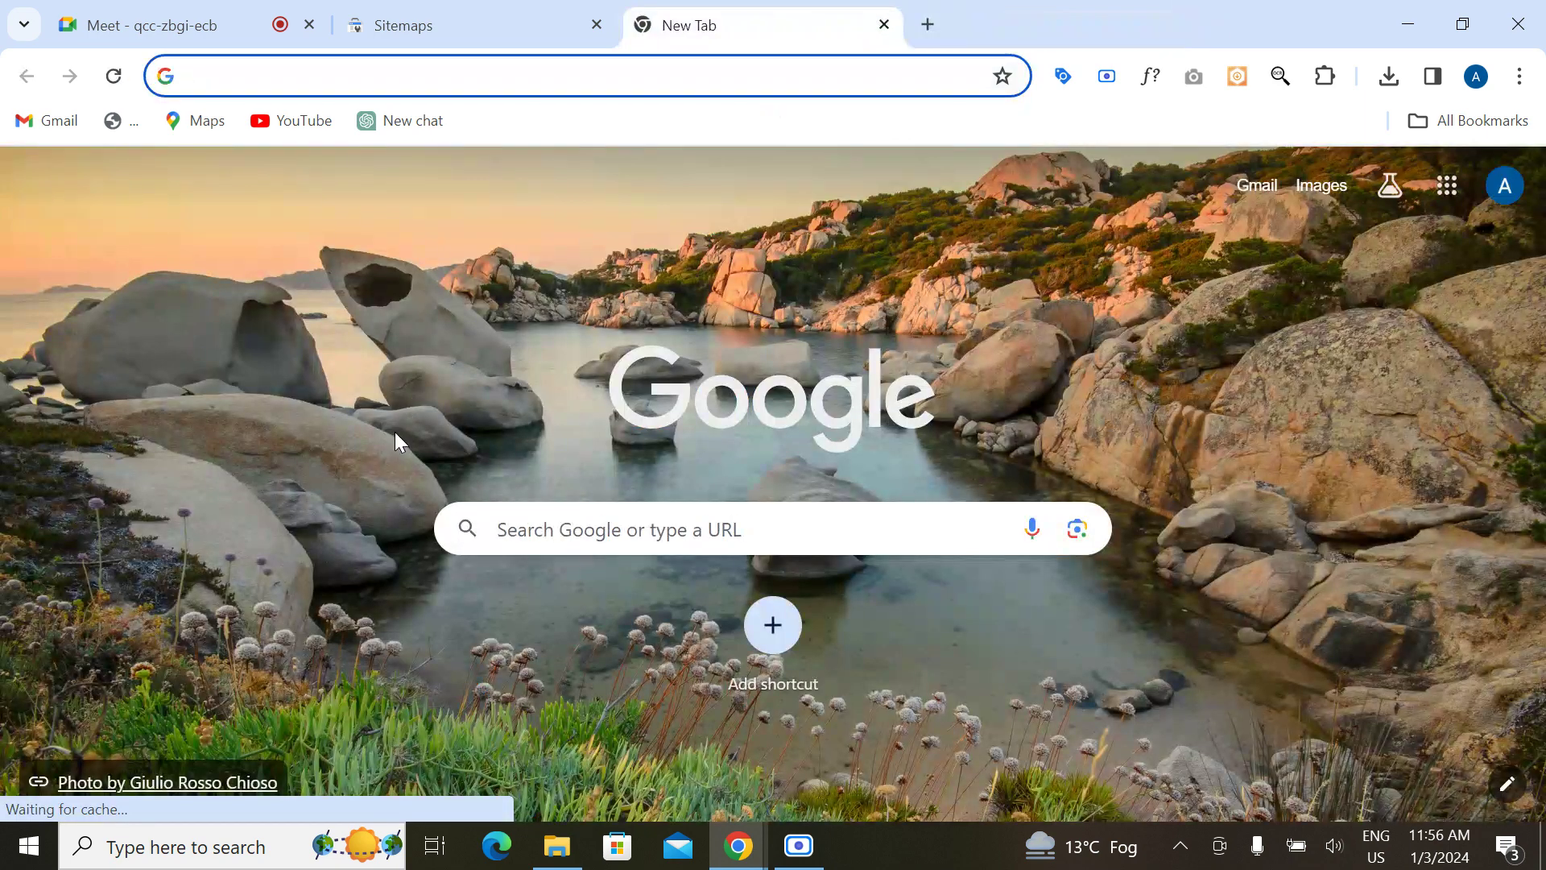
left_click(206, 864)
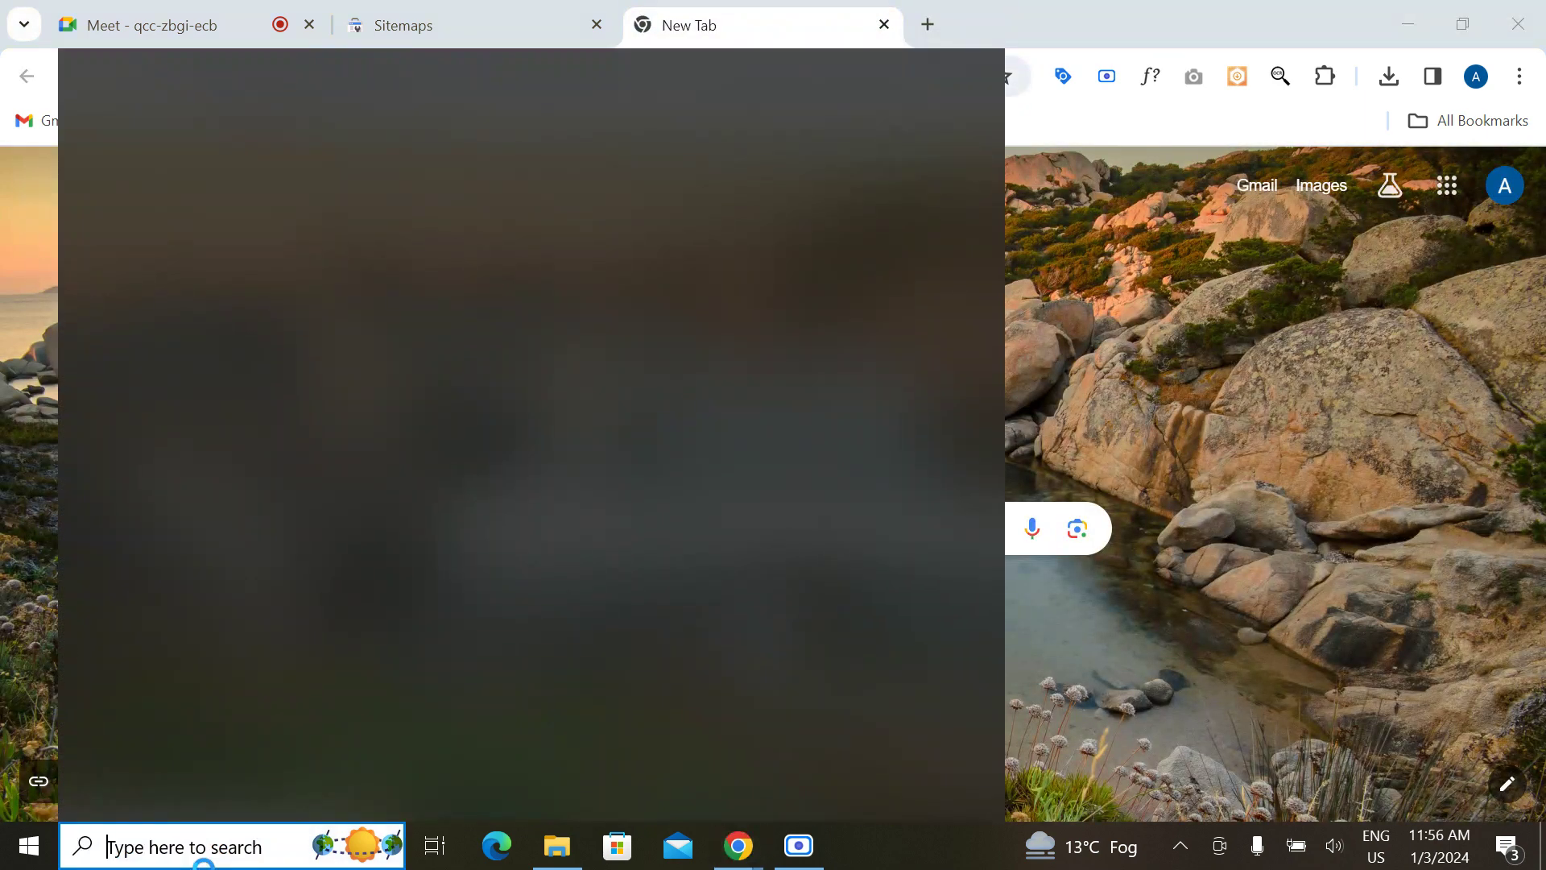
type("xamp")
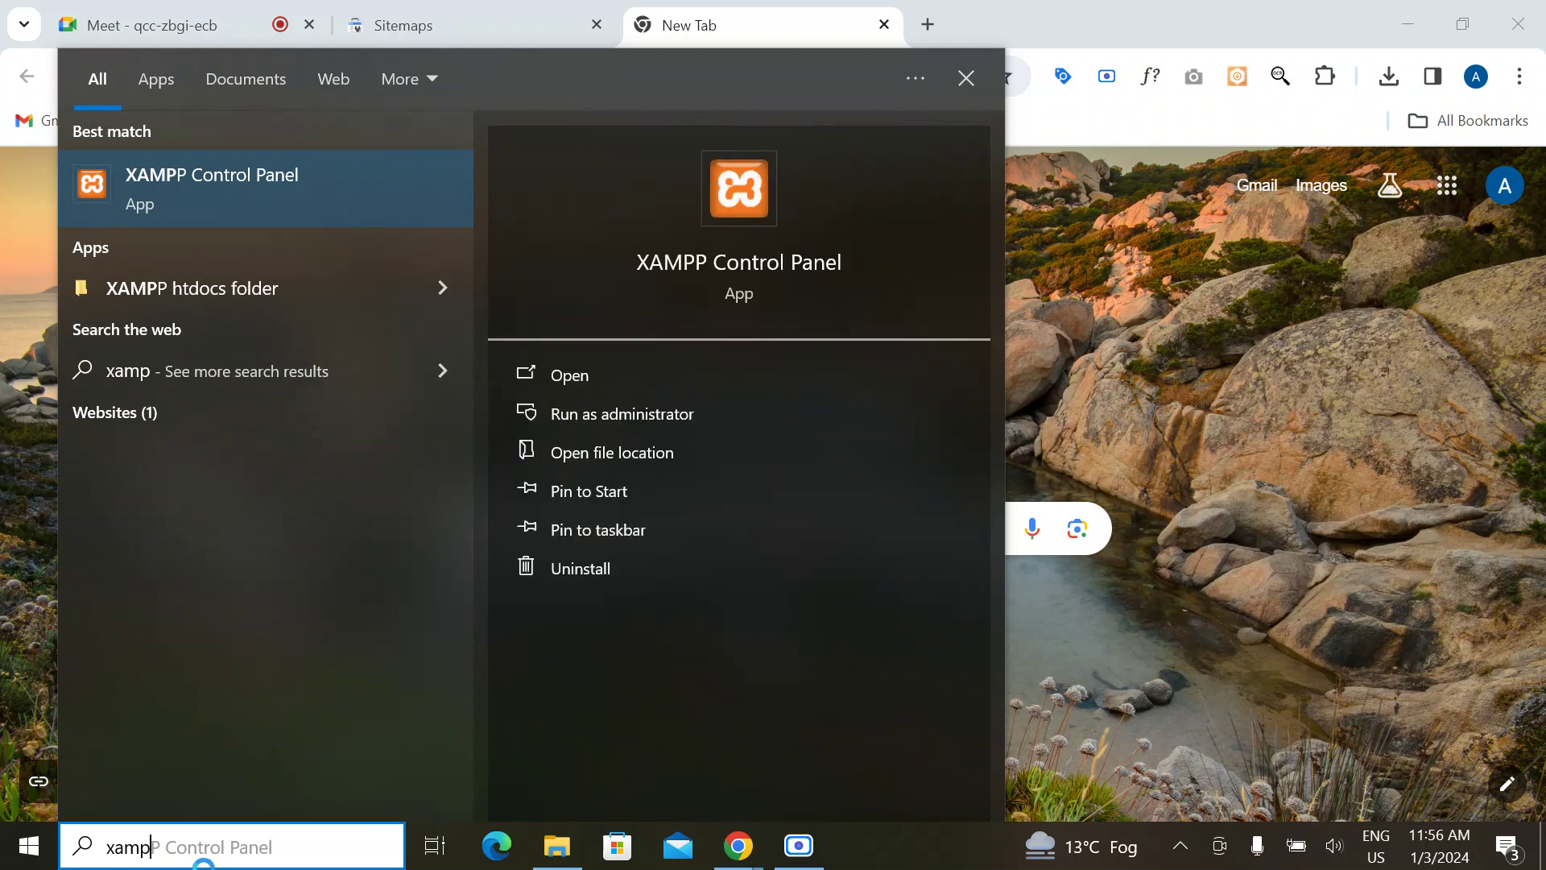
key("Return")
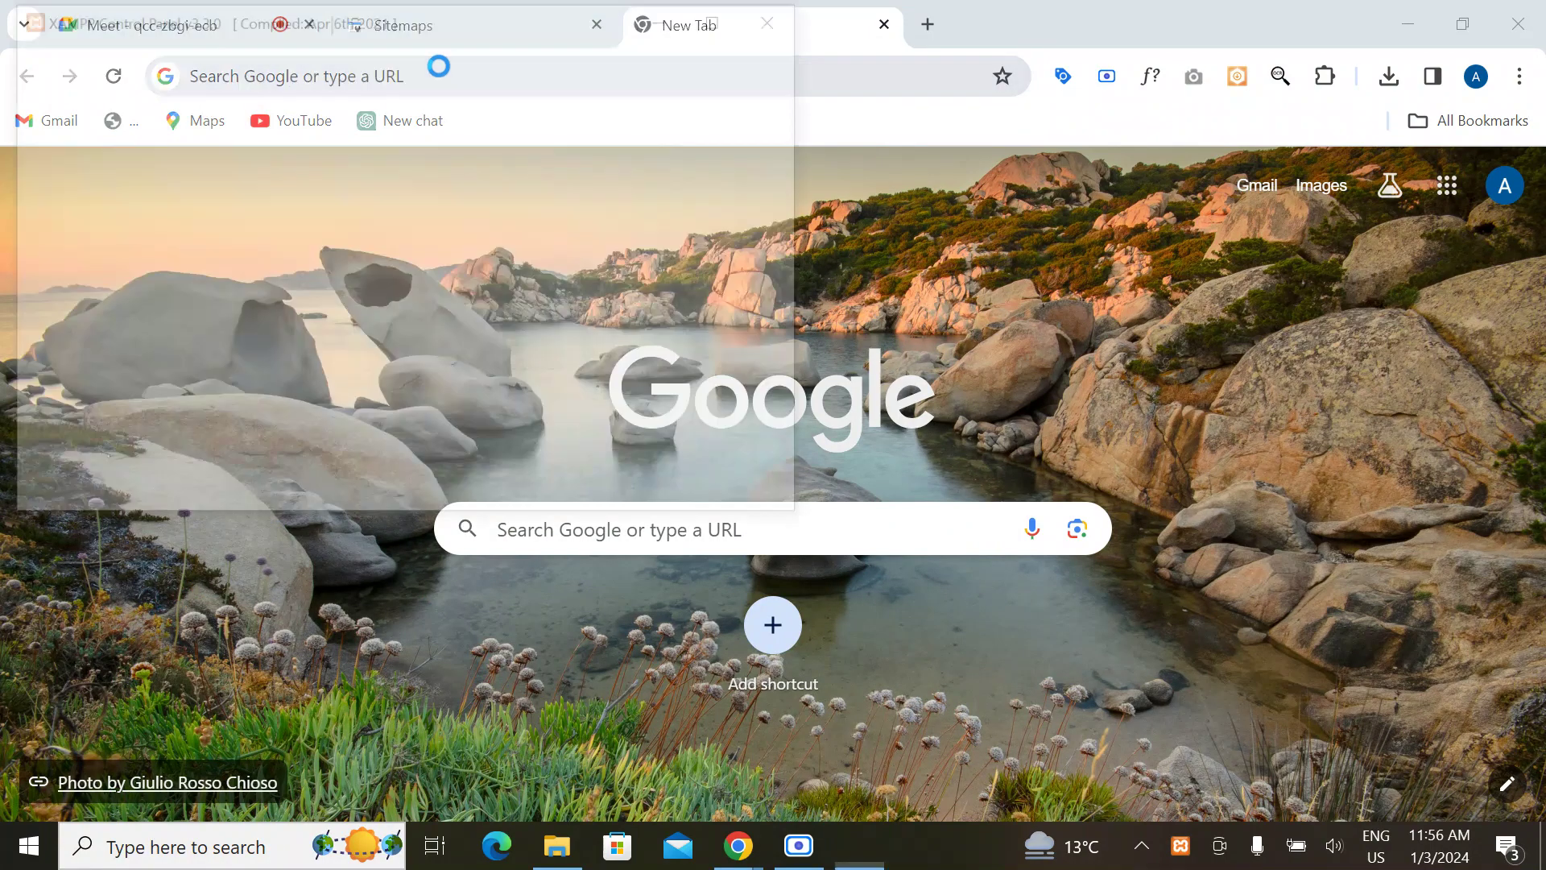
Step: Close XAMPP and load the 000webhost site in Chrome
left_click(785, 18)
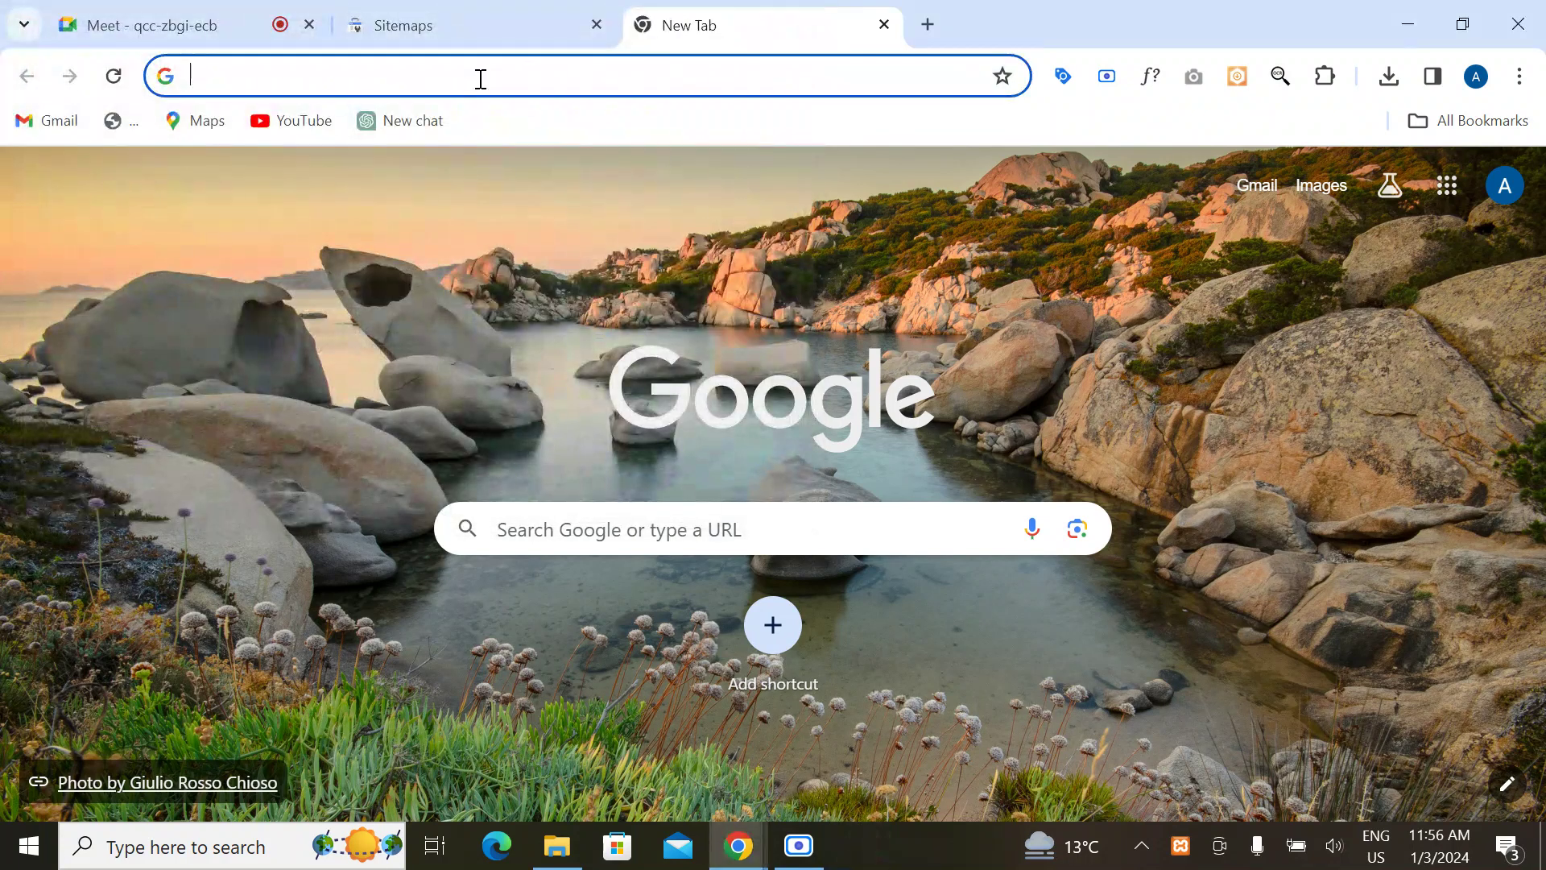
left_click(476, 77)
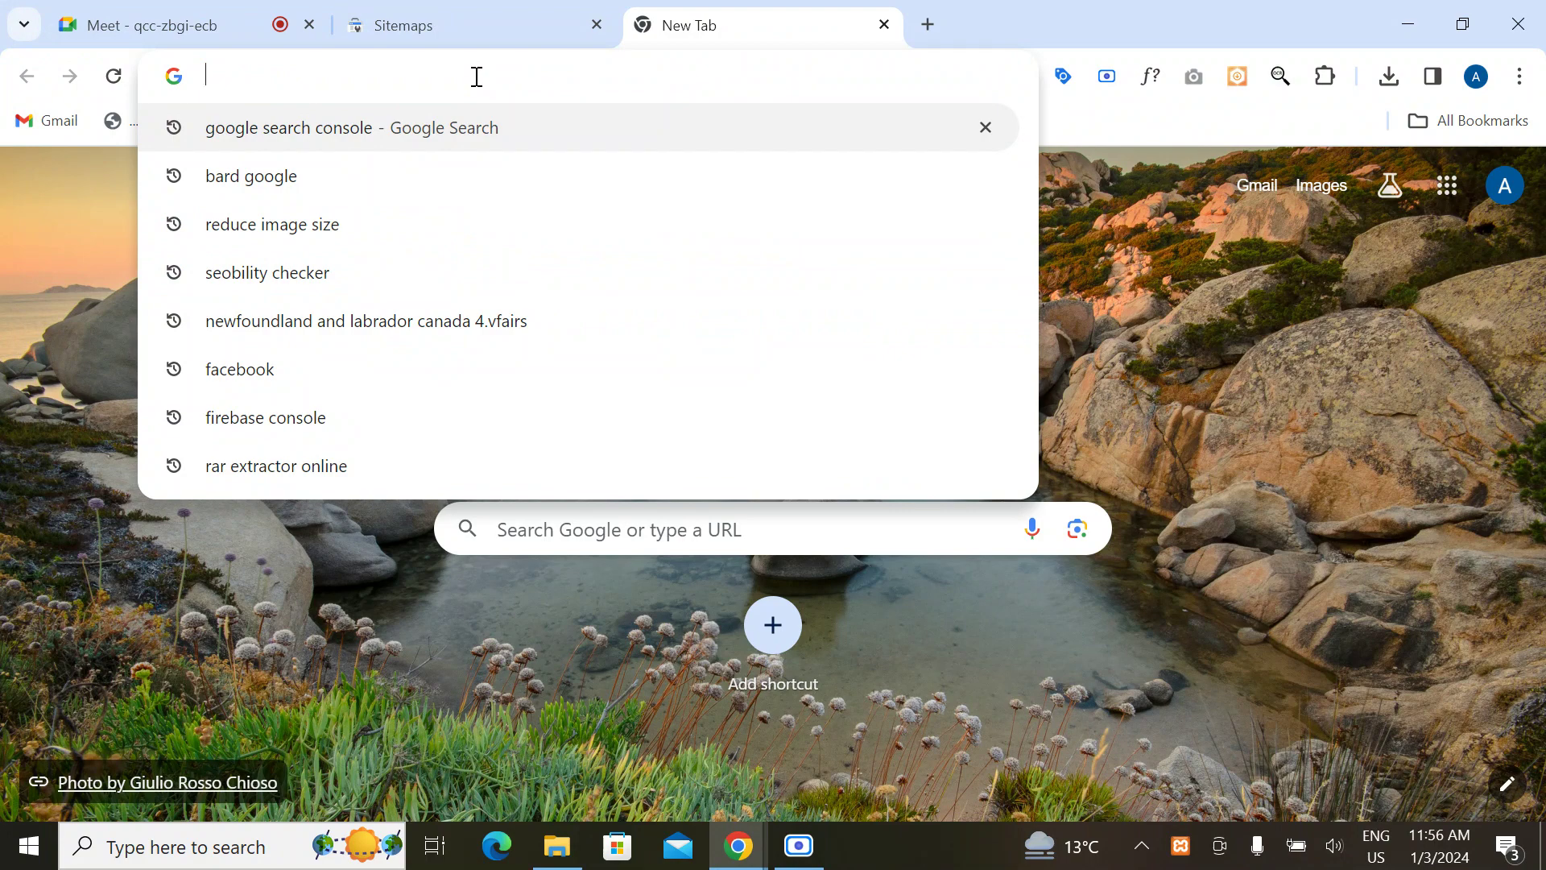
type("0")
key("Return")
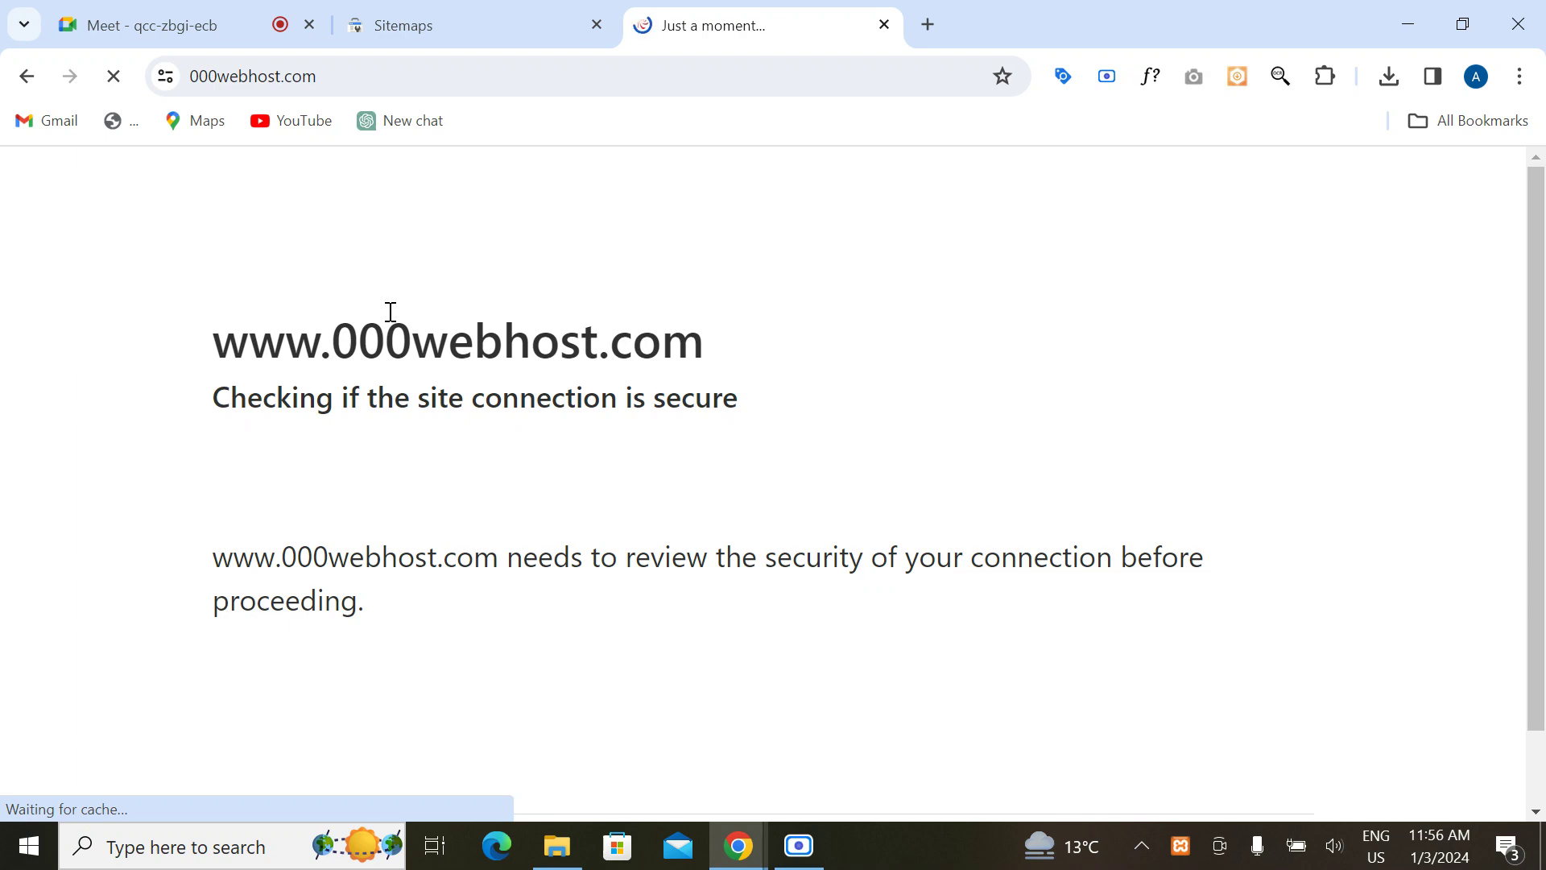
Step: Google 'bing webmaster tools' in a new tab and view the results
left_click(930, 25)
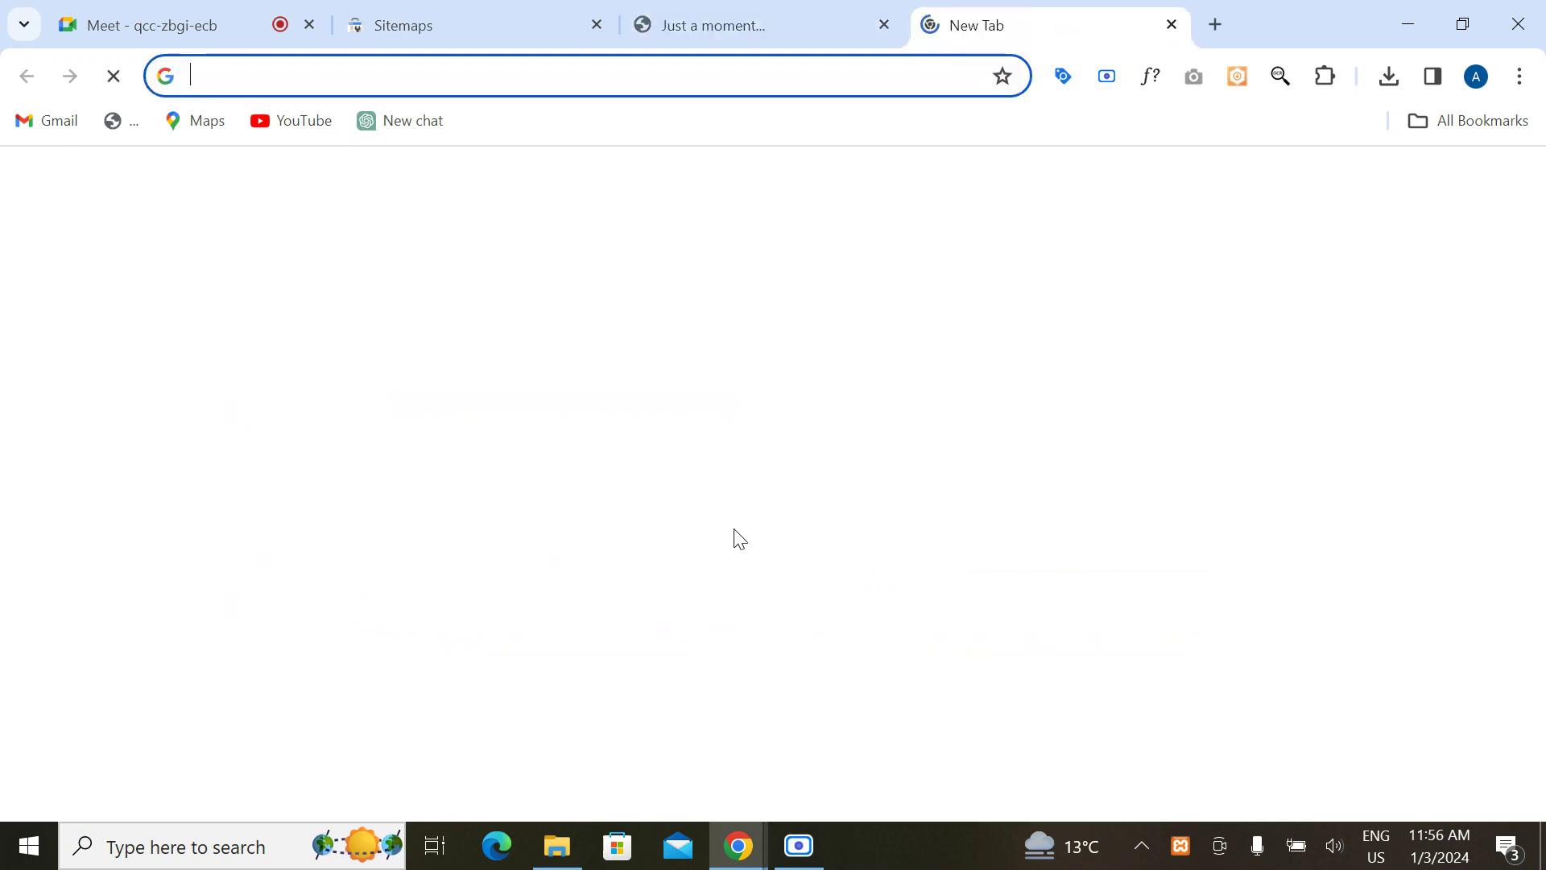
type("bing we")
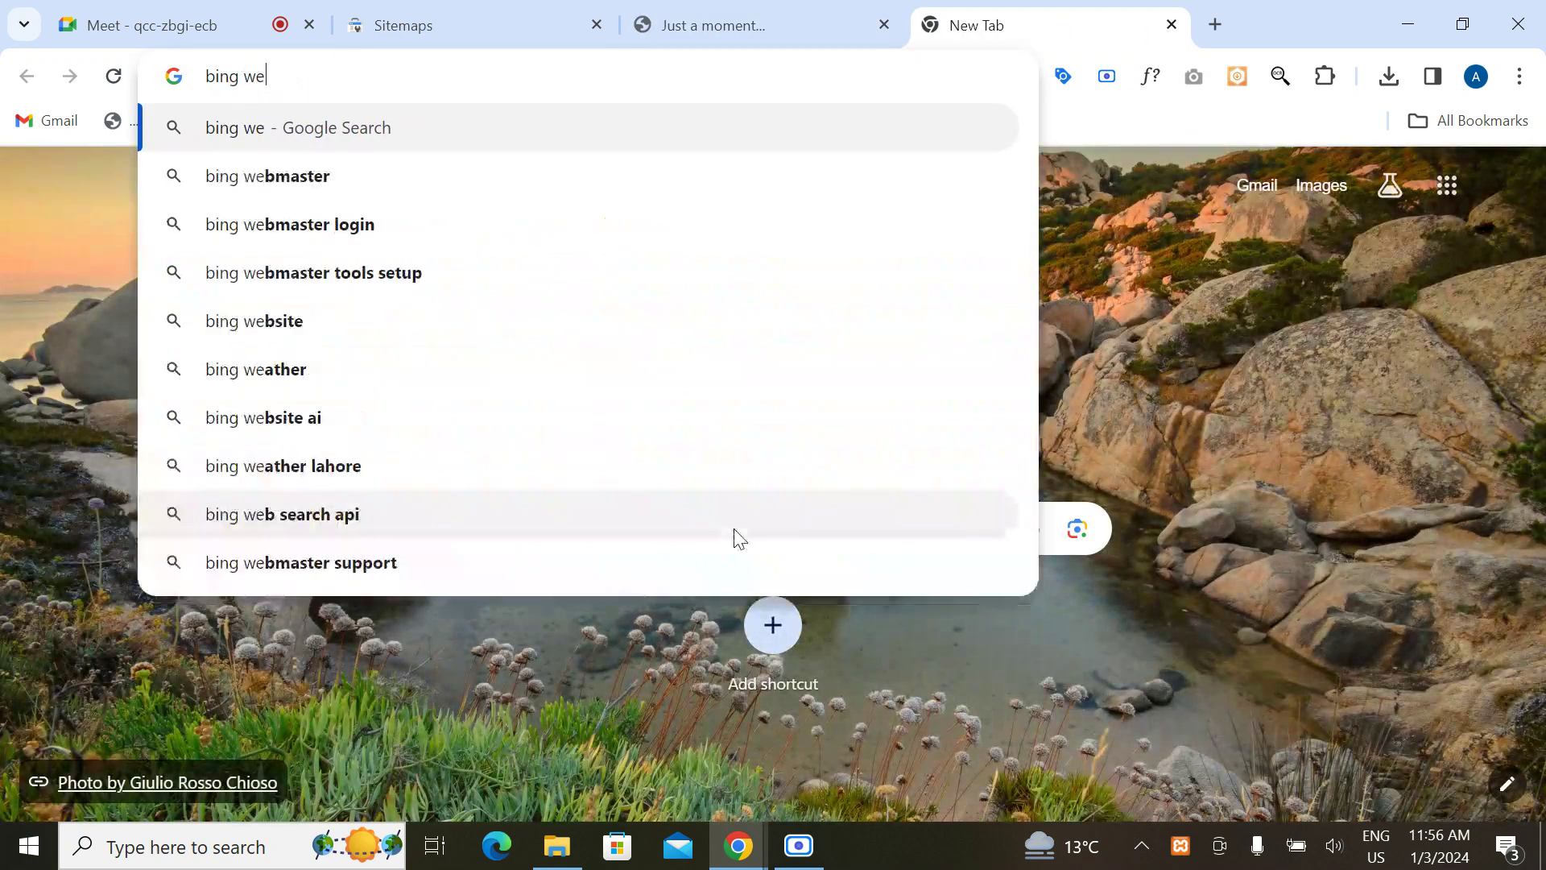
type("bmaster")
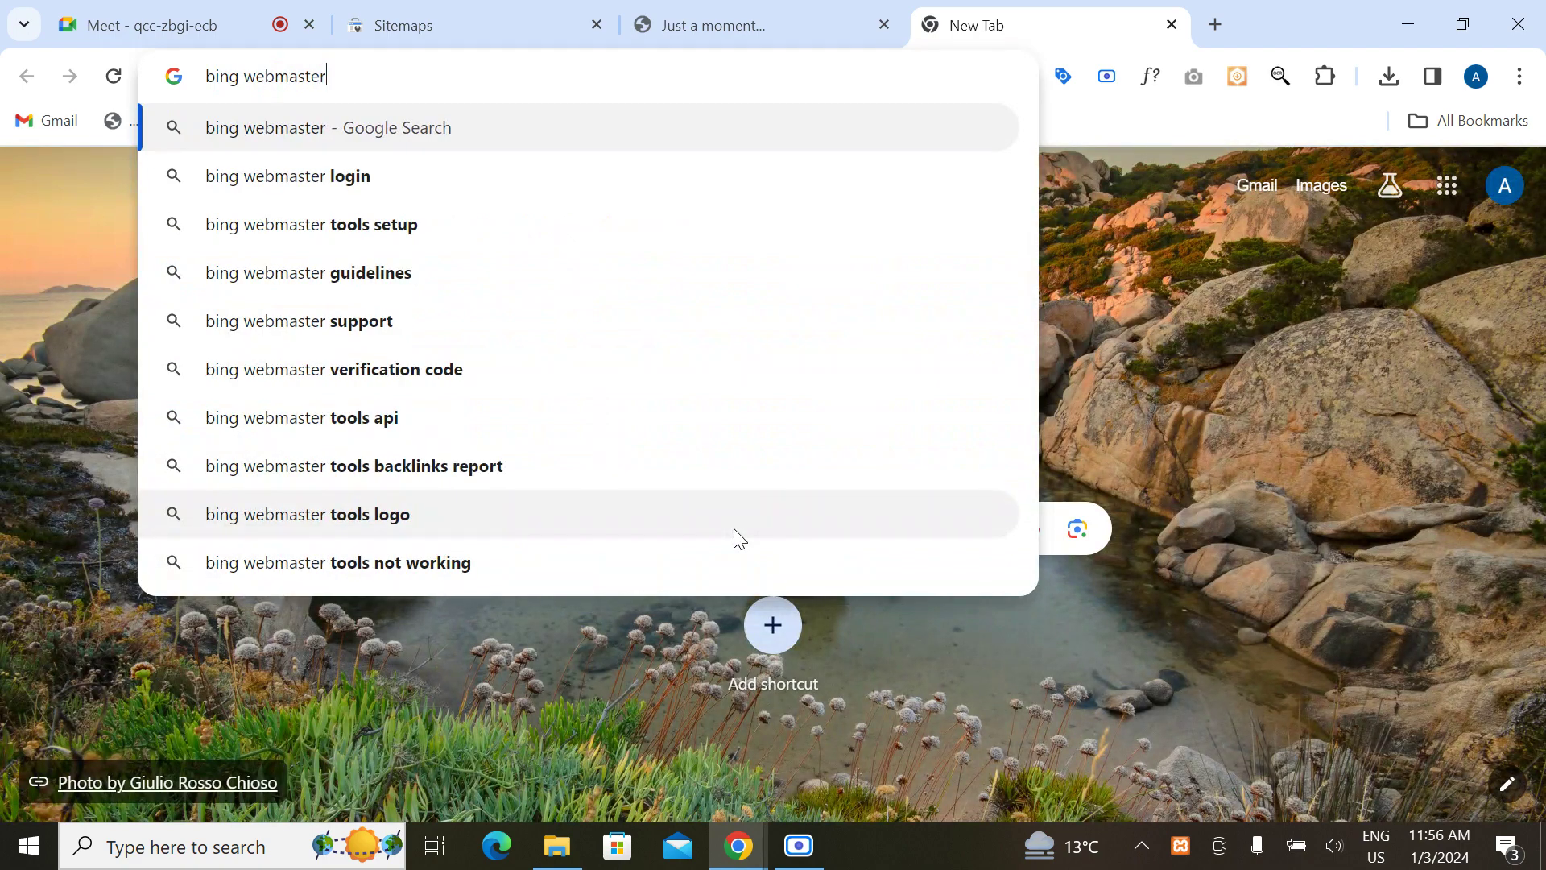
type(" tools")
key("Return")
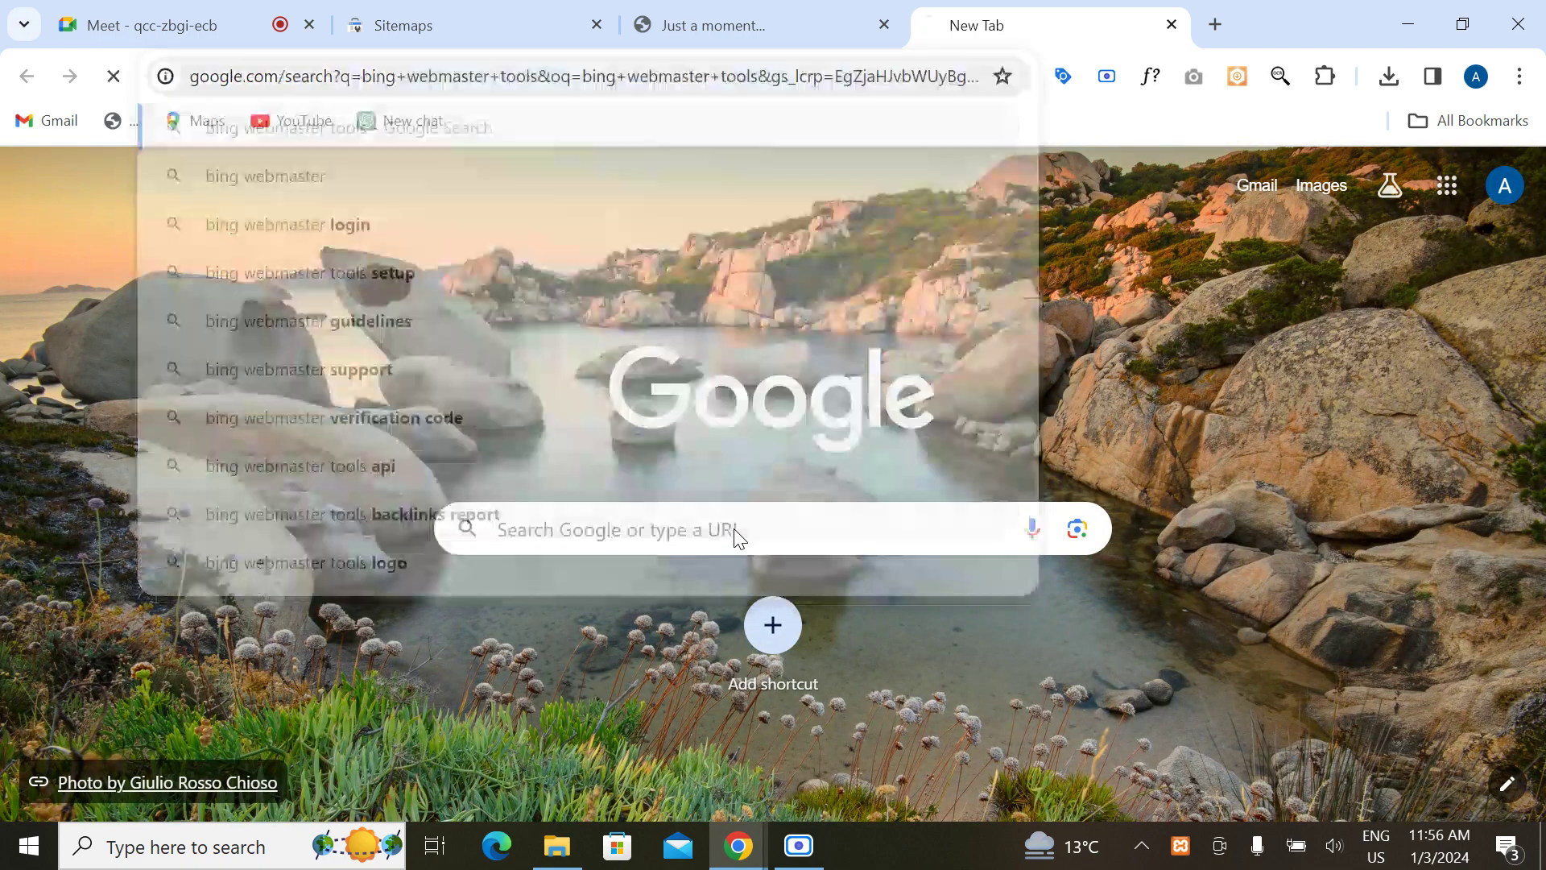
left_click(749, 34)
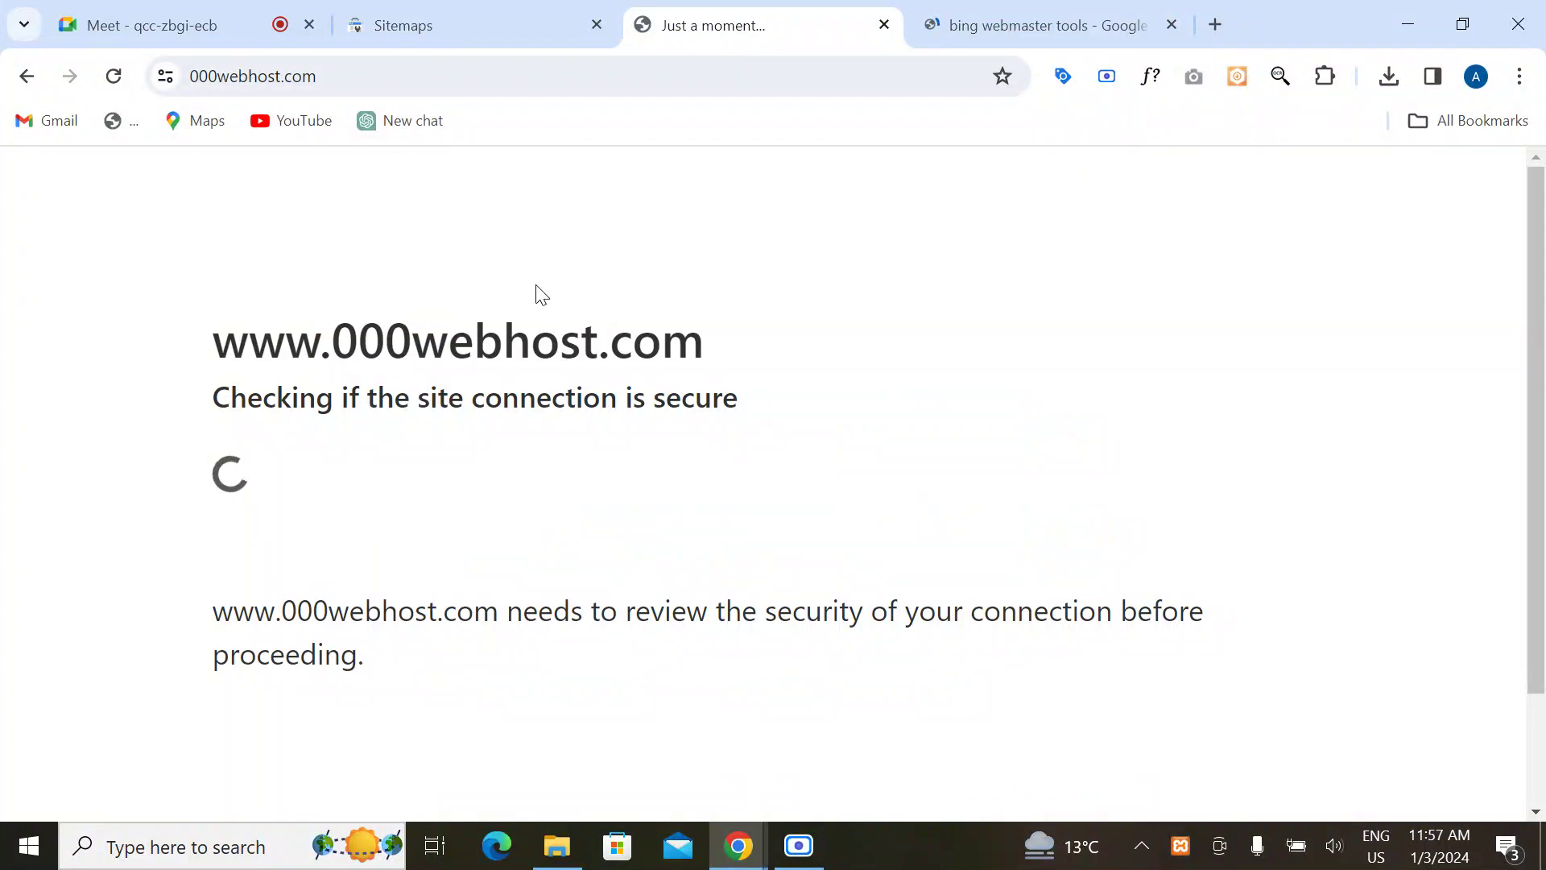
left_click(984, 22)
left_click(427, 22)
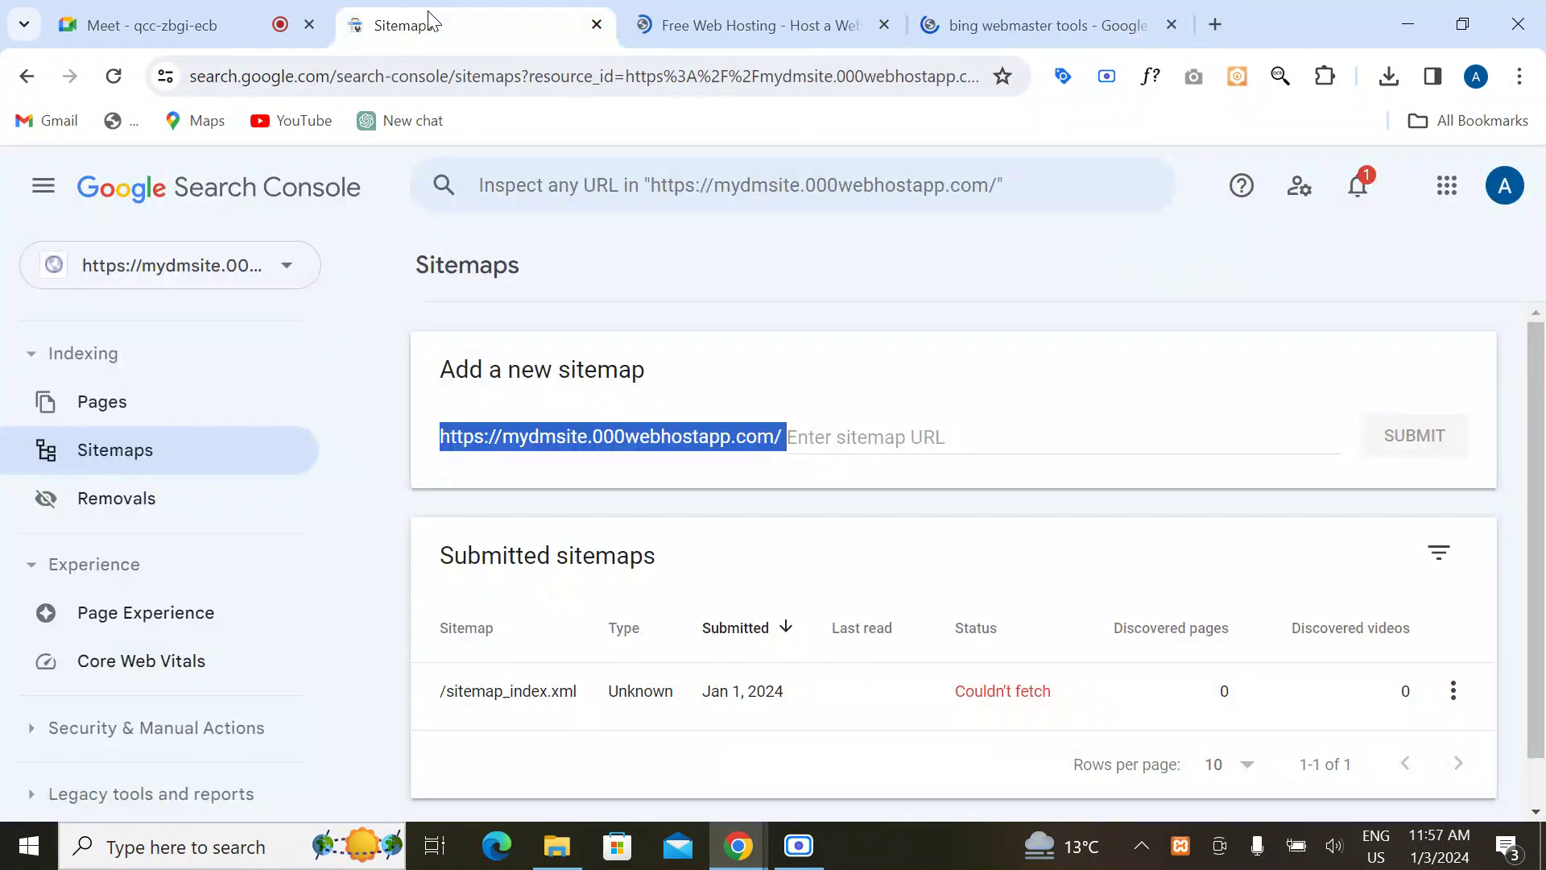
left_click(766, 12)
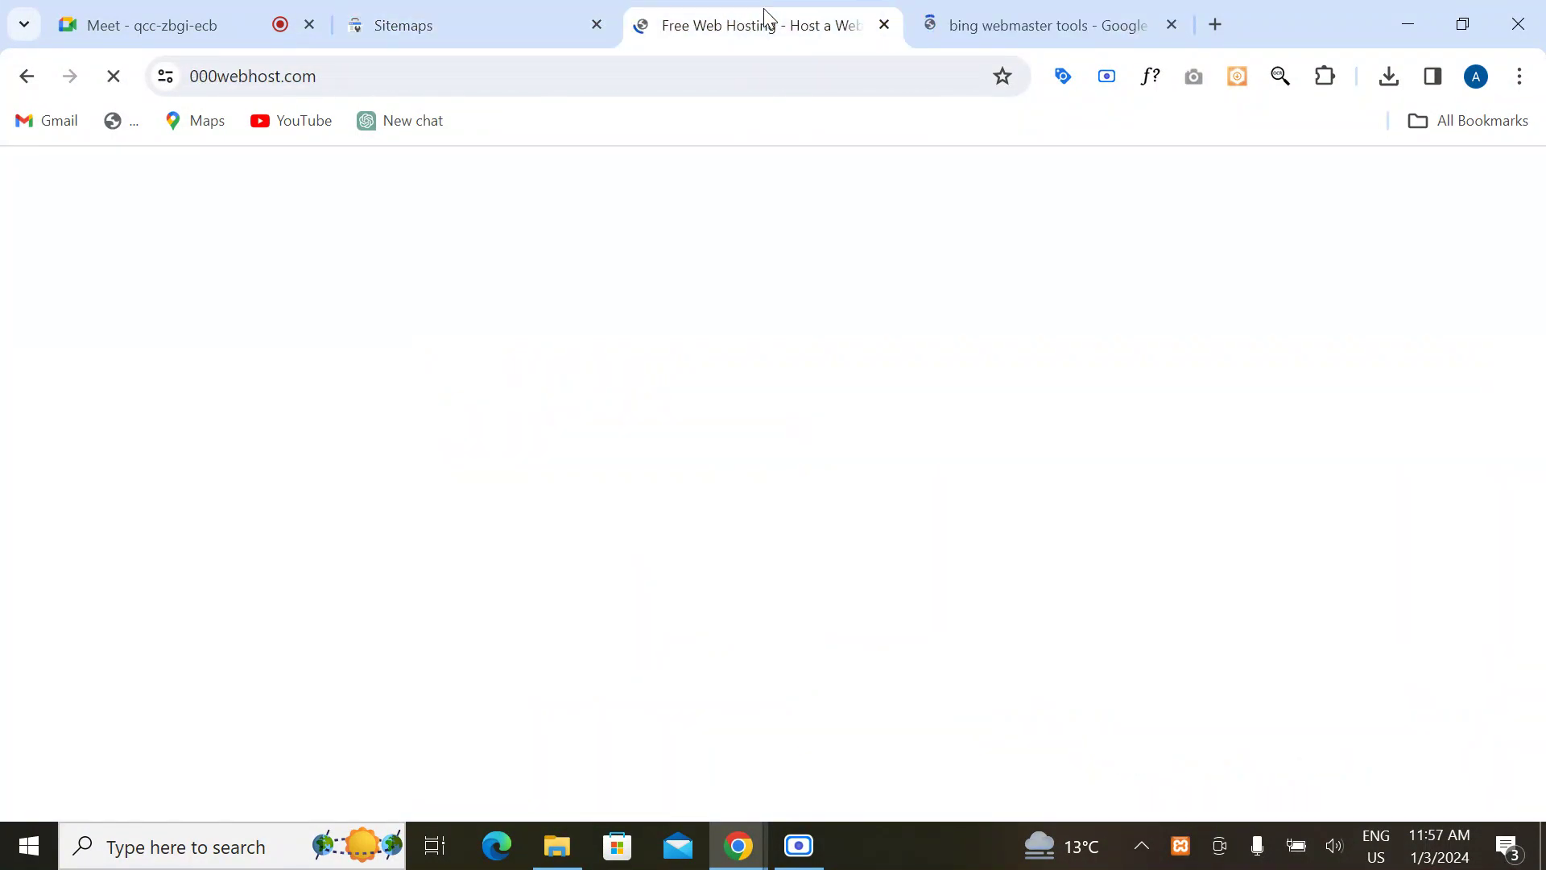
left_click(516, 36)
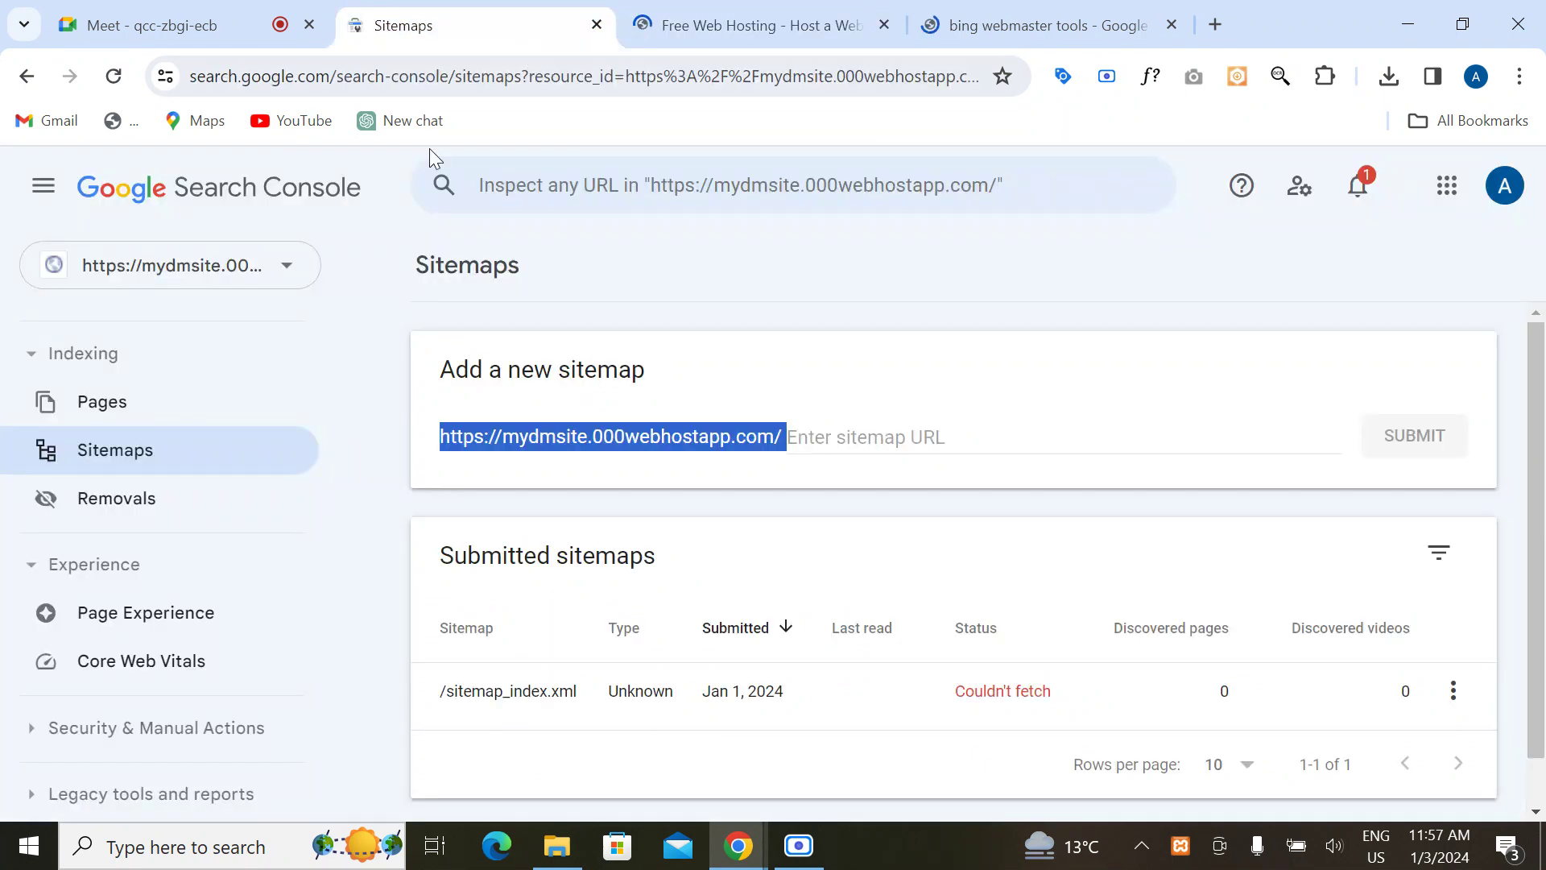
left_click(291, 292)
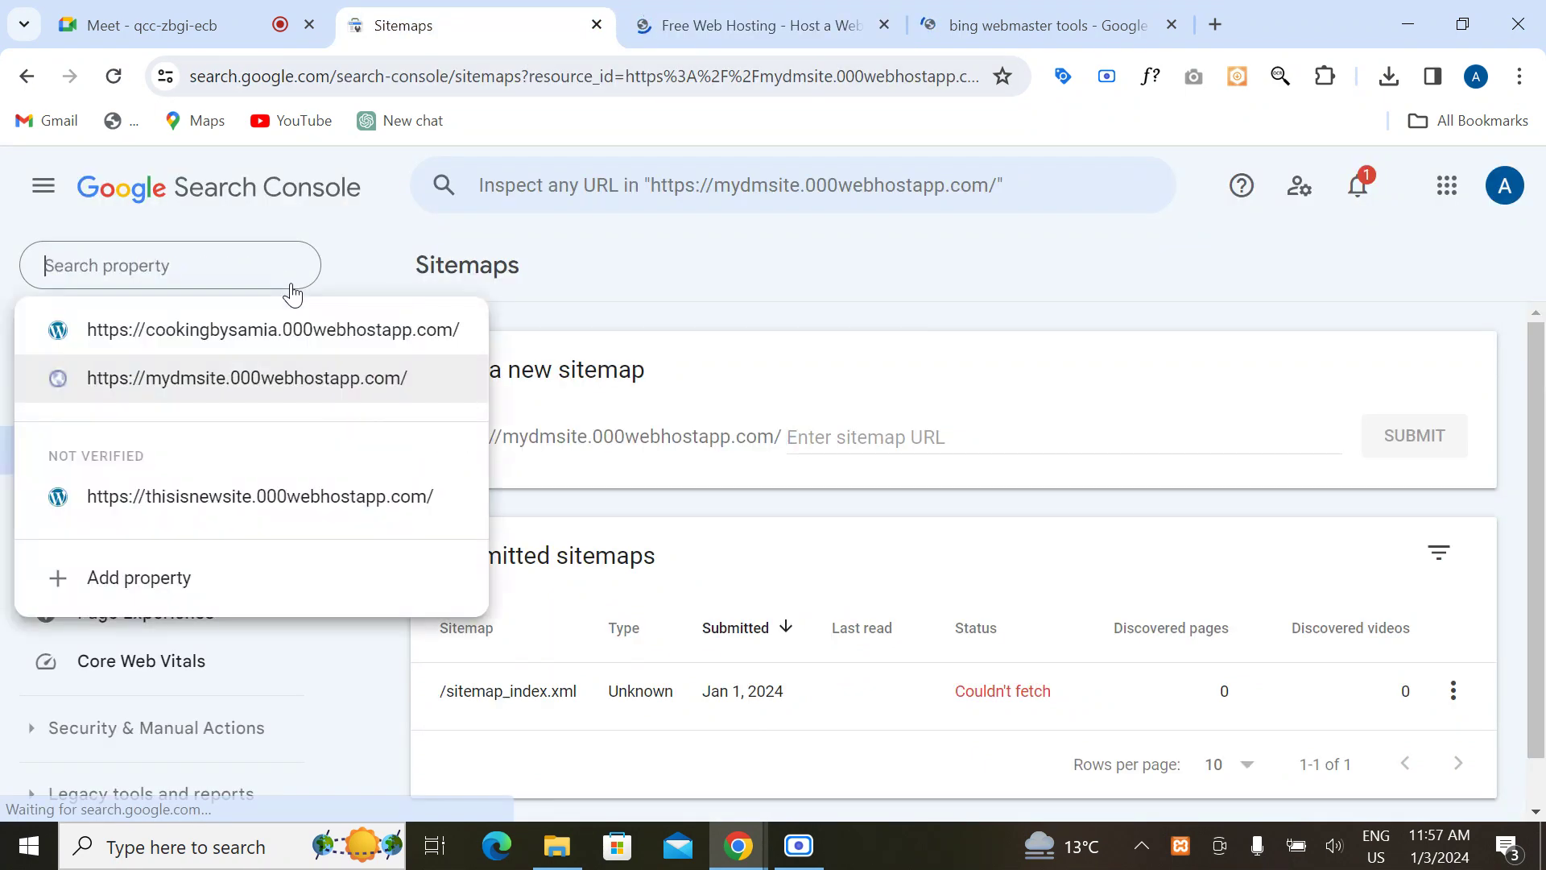
left_click(543, 277)
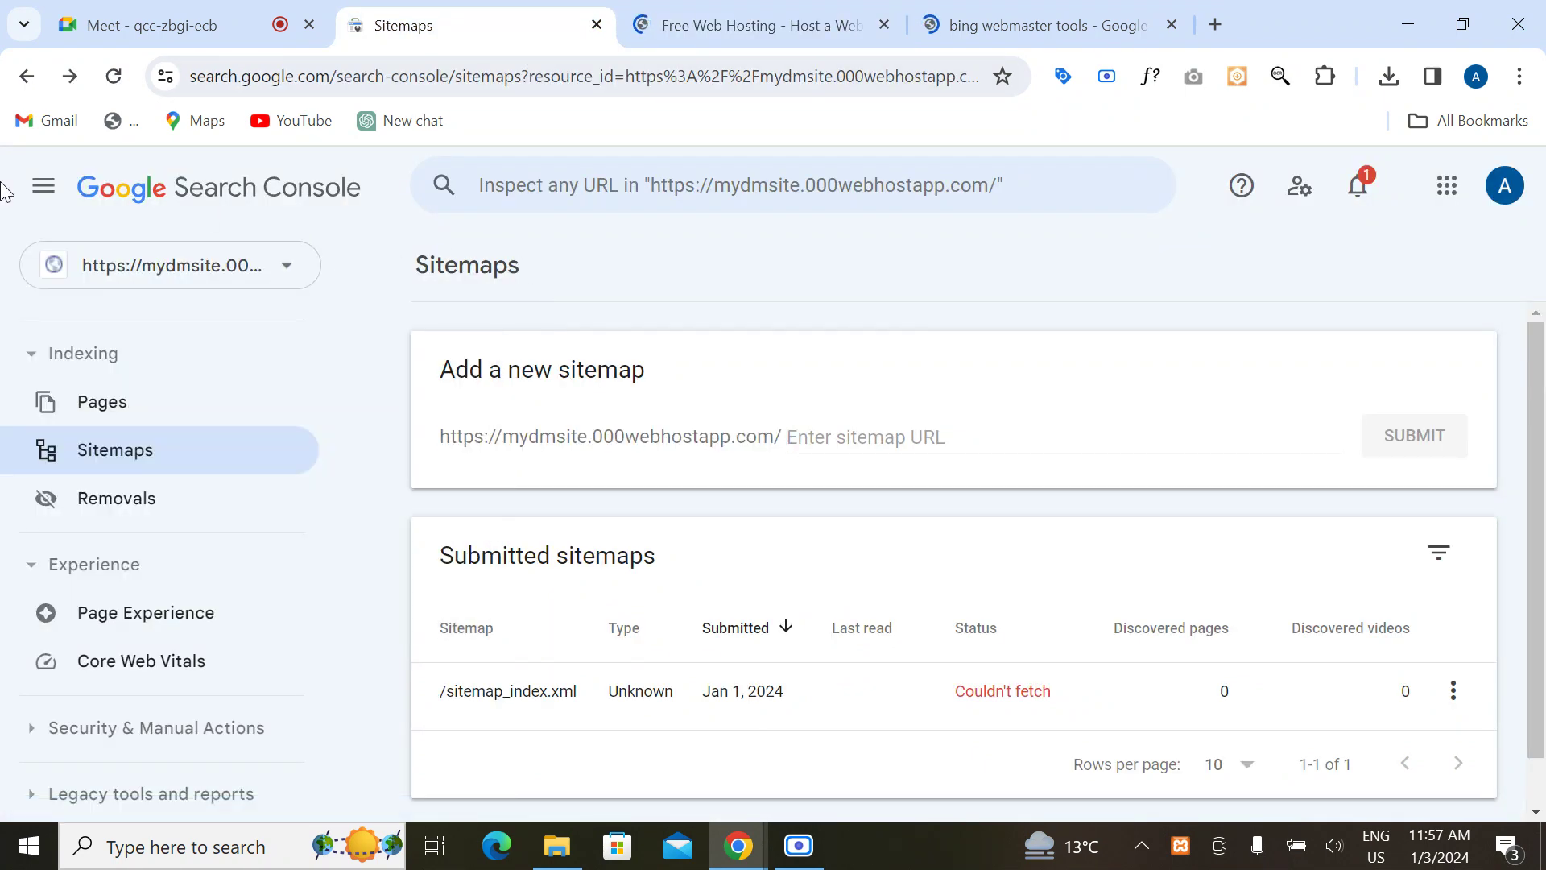
left_click(43, 185)
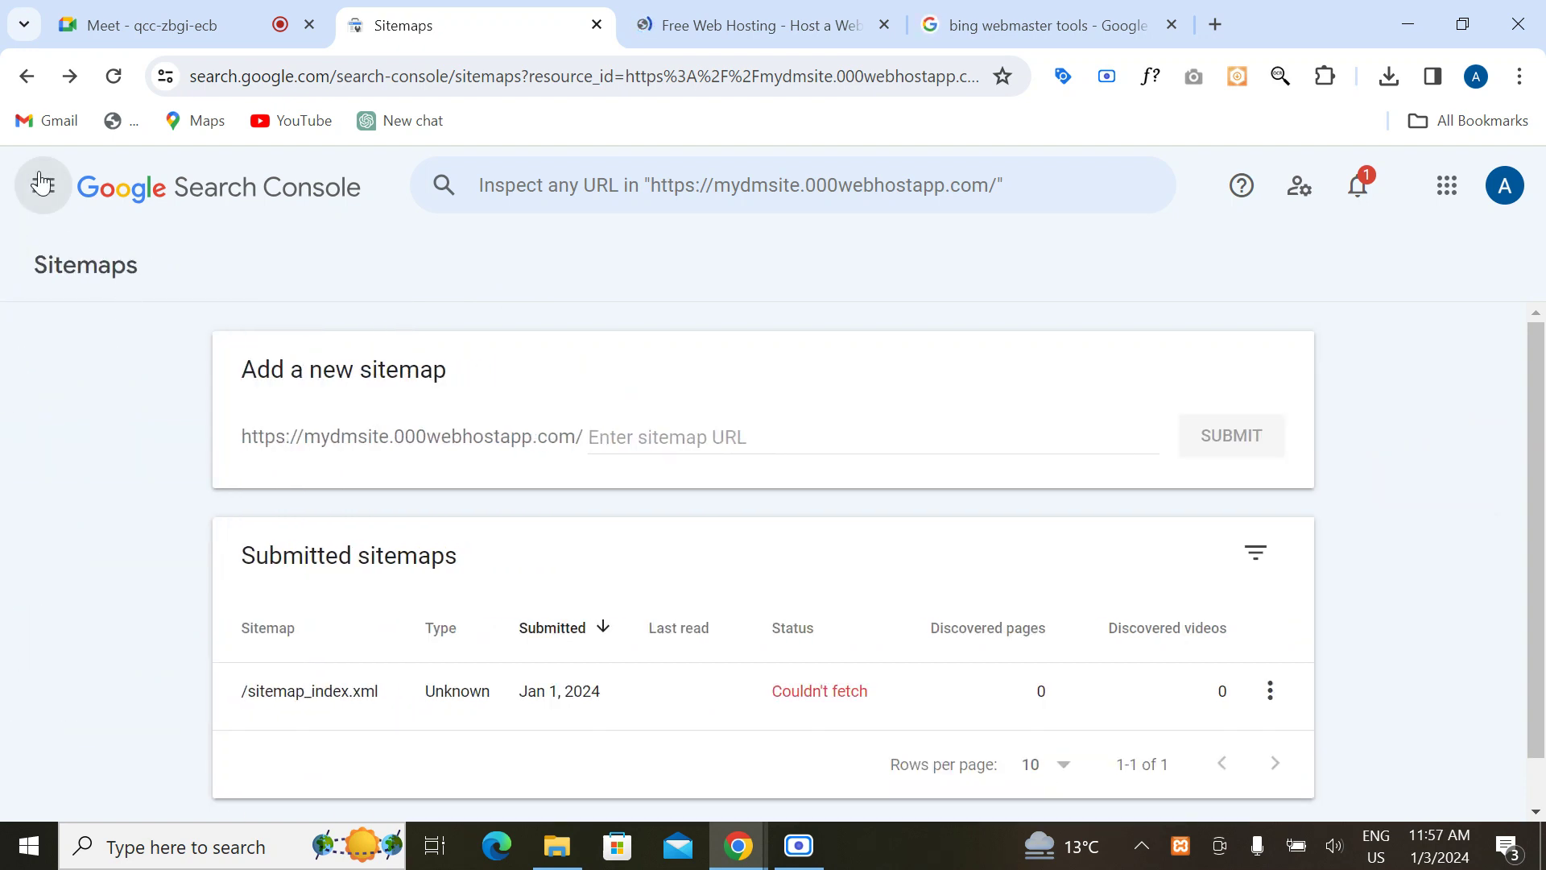
left_click(44, 187)
left_click(289, 271)
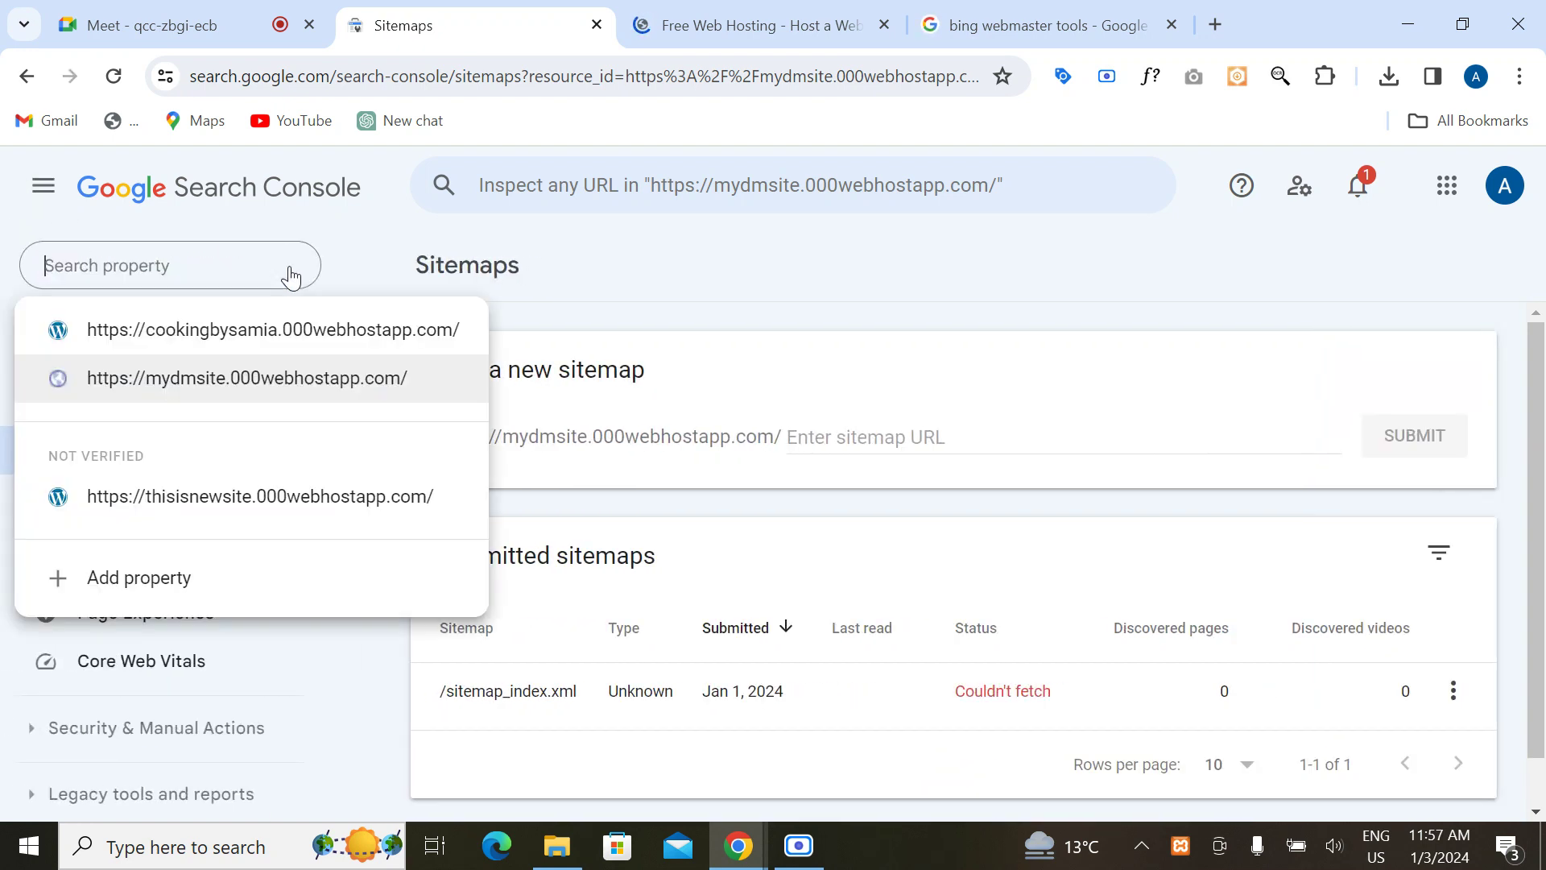
left_click(593, 298)
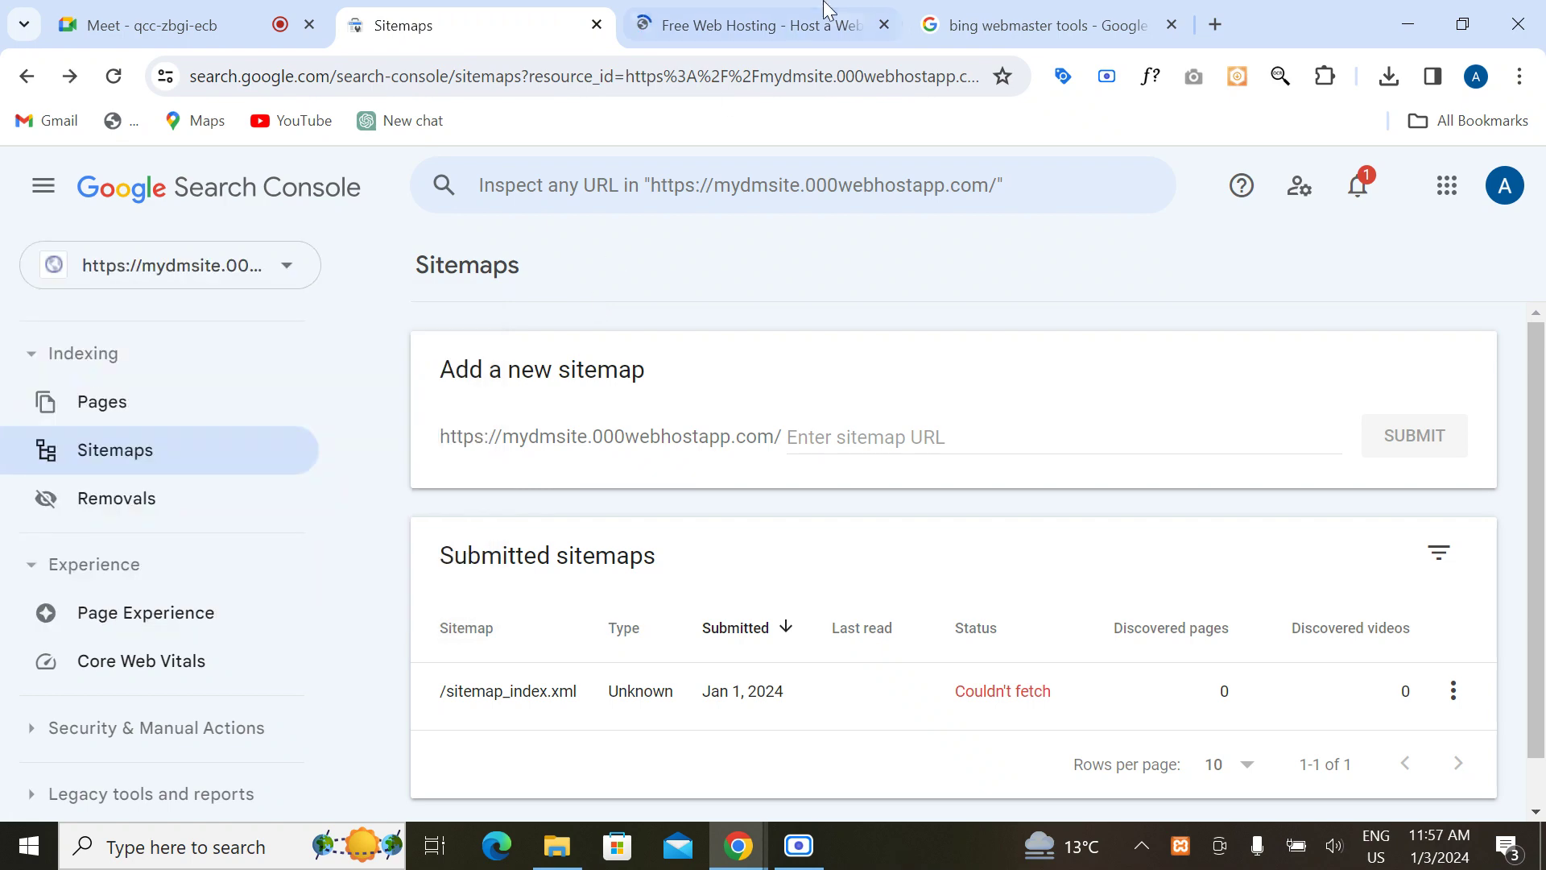
Step: Choose 000webhost's Free plan, dismiss the Hostinger promo, and sign up with a Google account
left_click(792, 21)
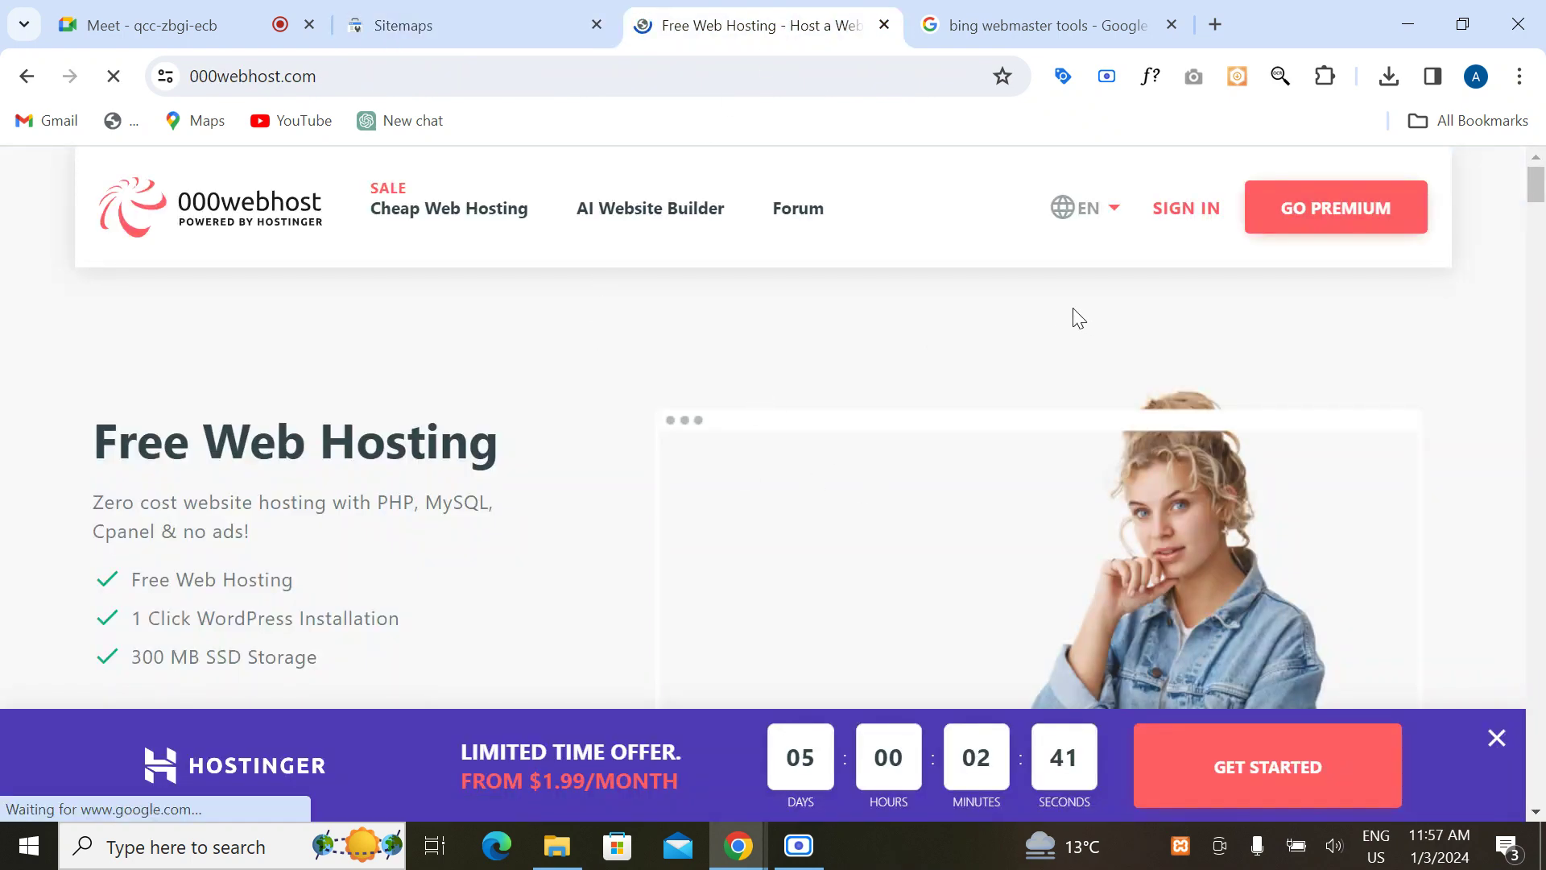
scroll(640, 418, "down", 5)
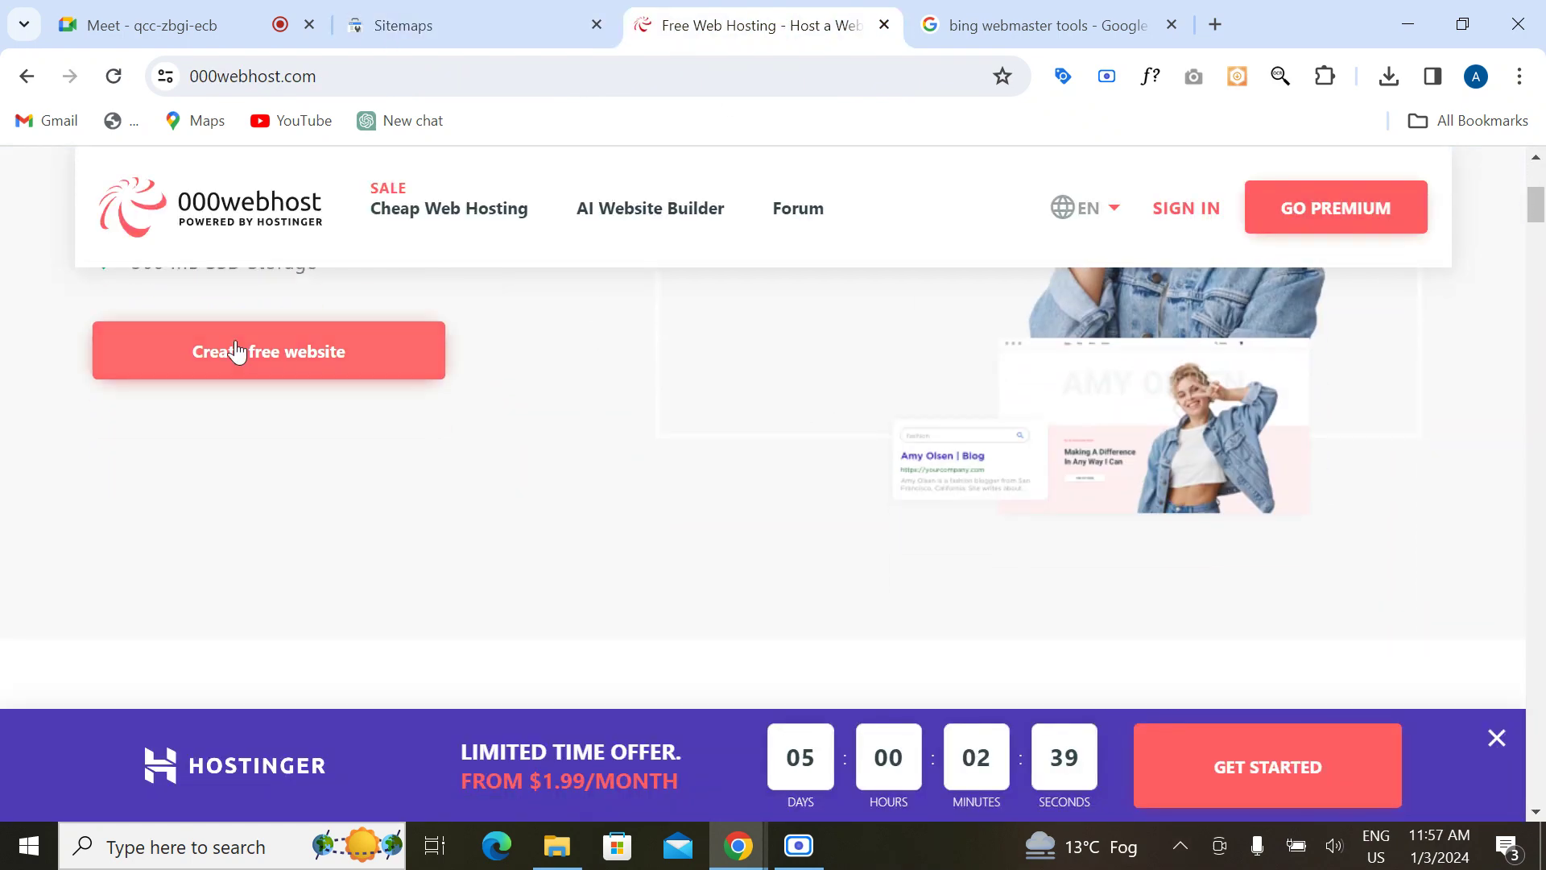
left_click(232, 361)
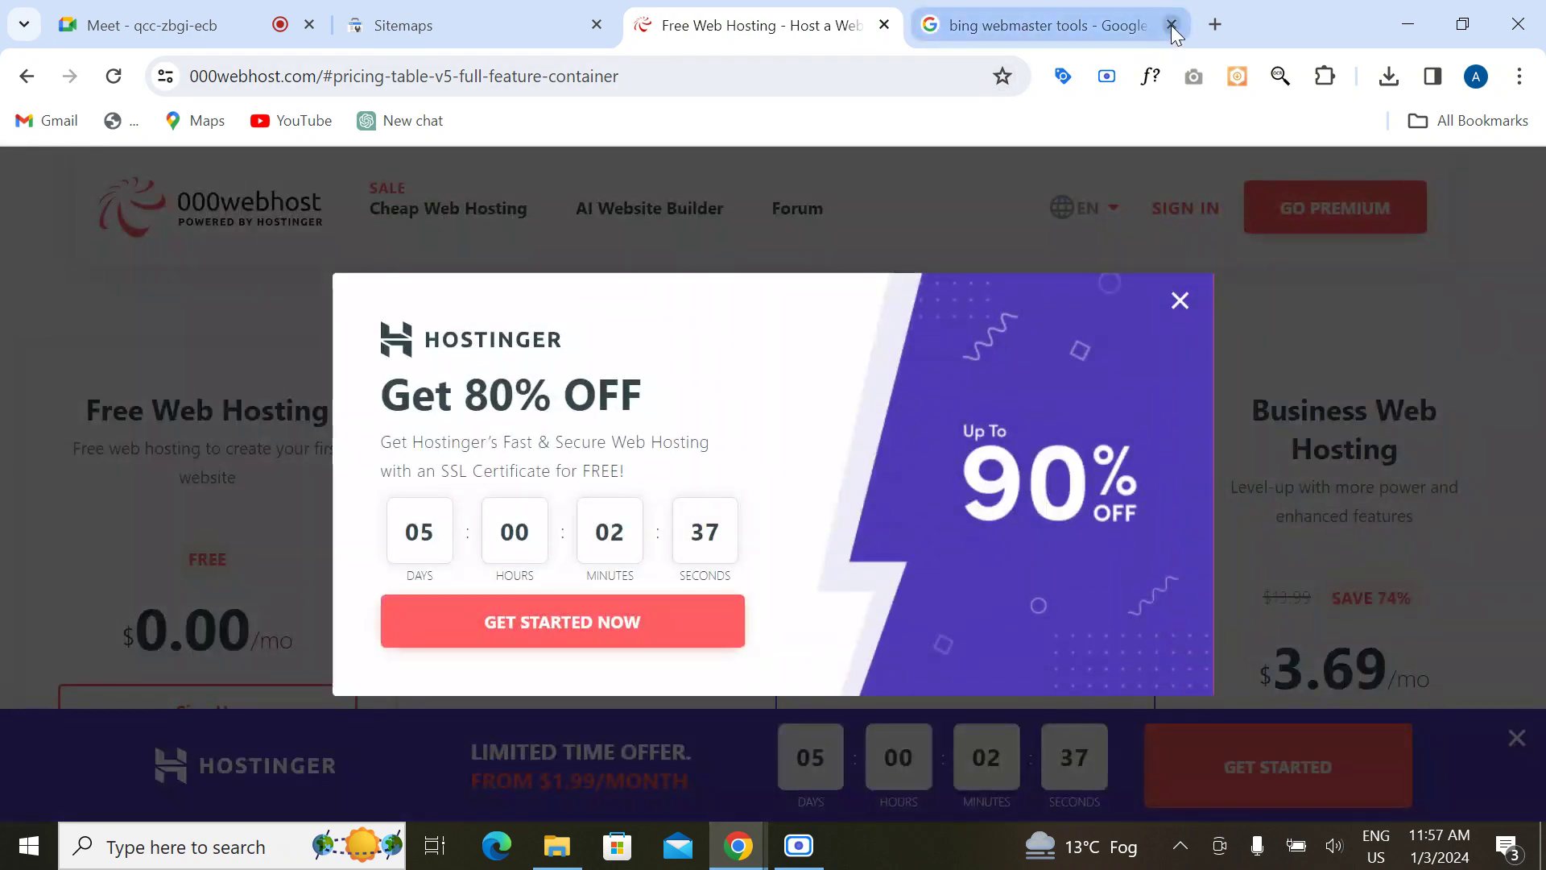
left_click(1179, 302)
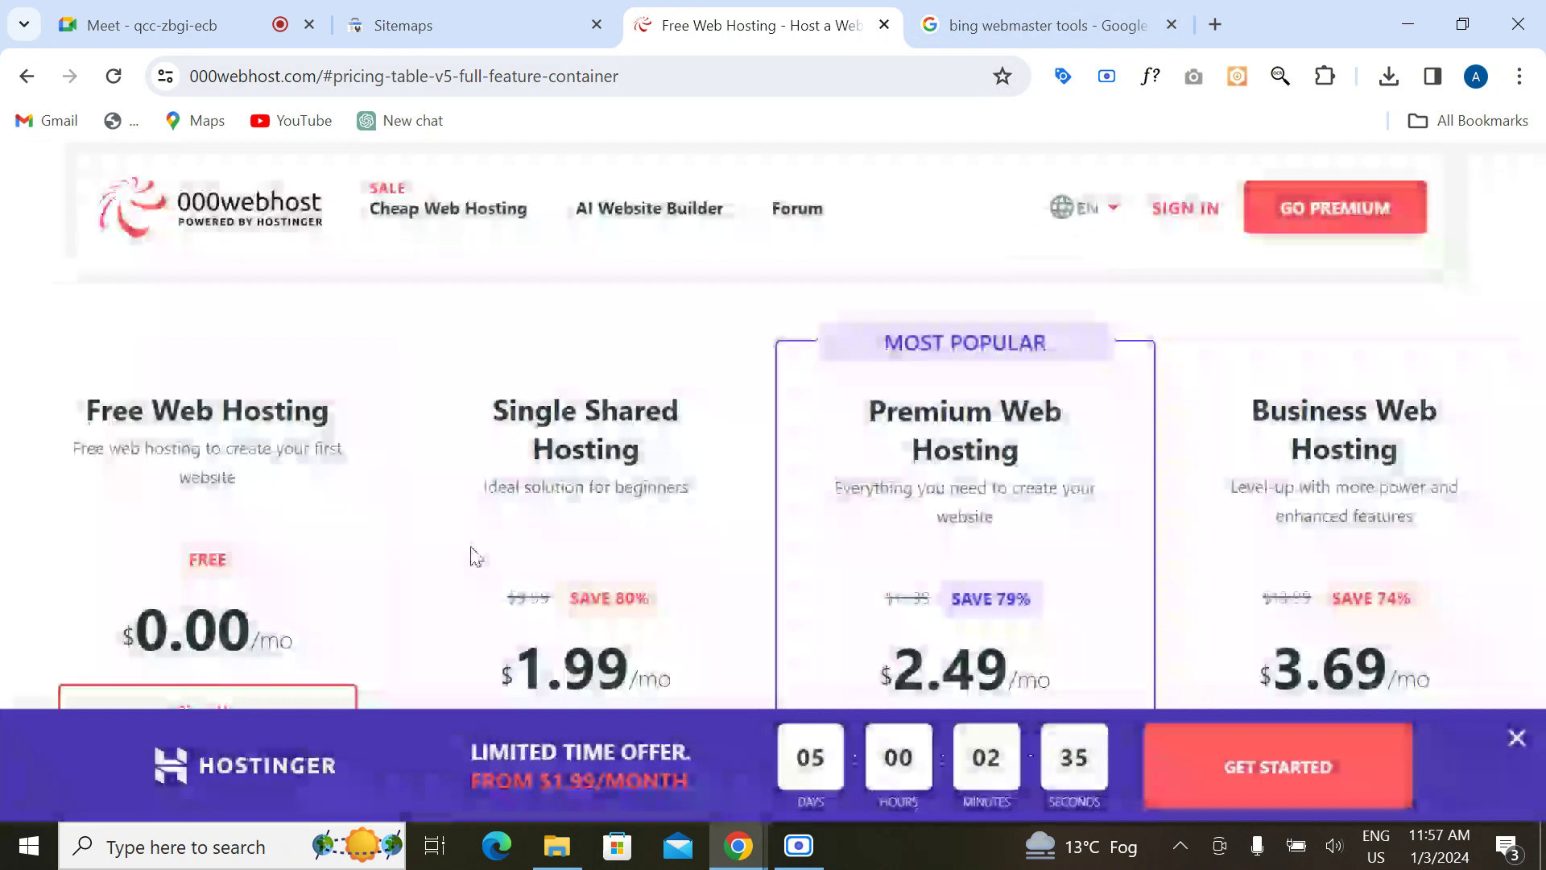
scroll(473, 556, "down", 4)
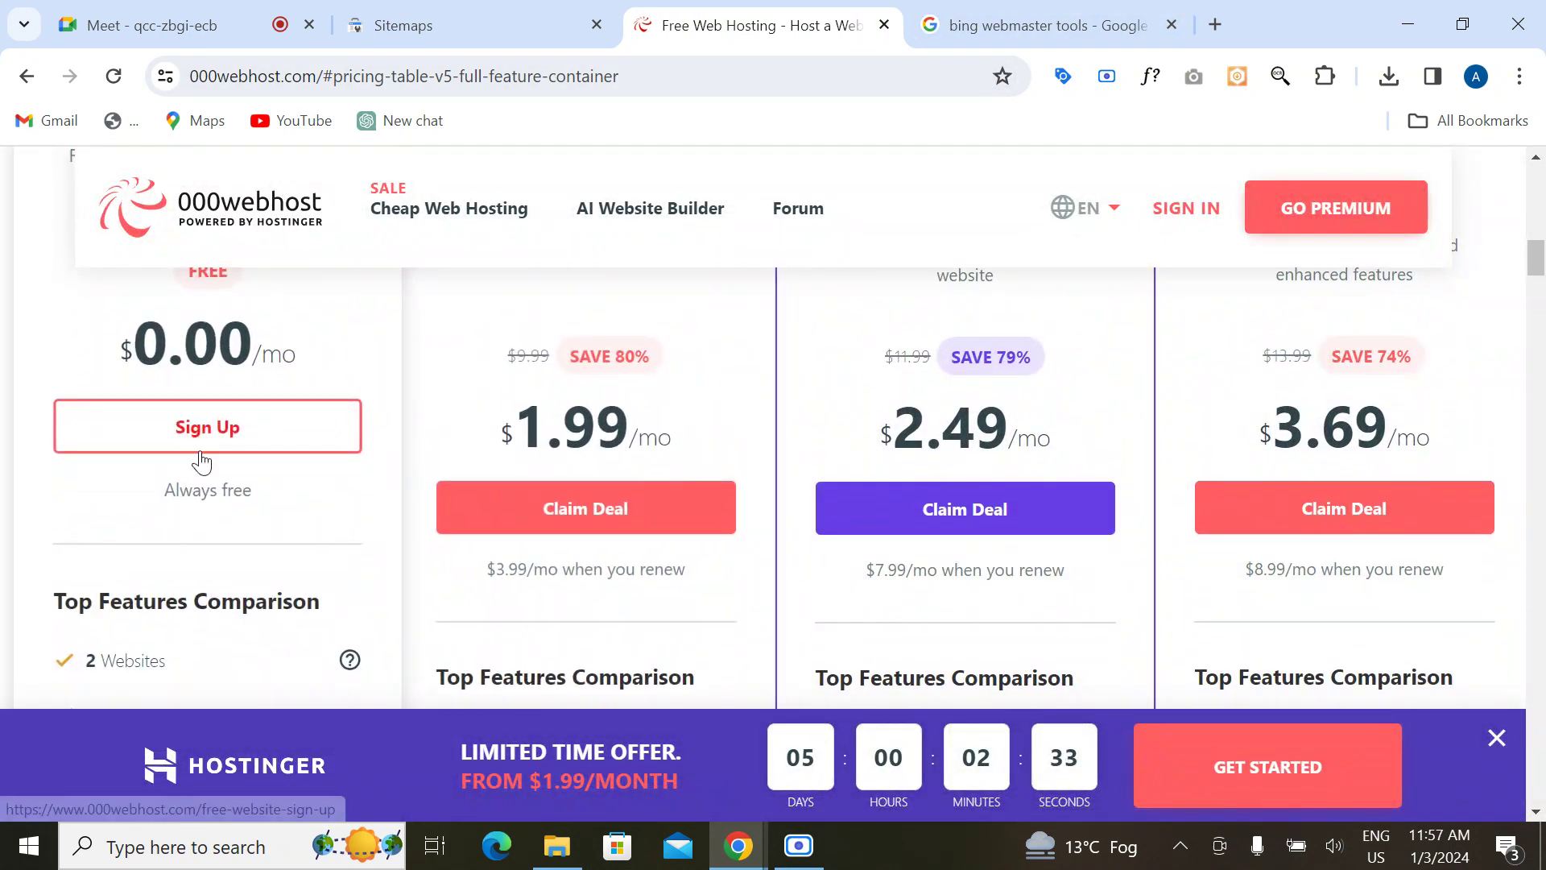
left_click(211, 448)
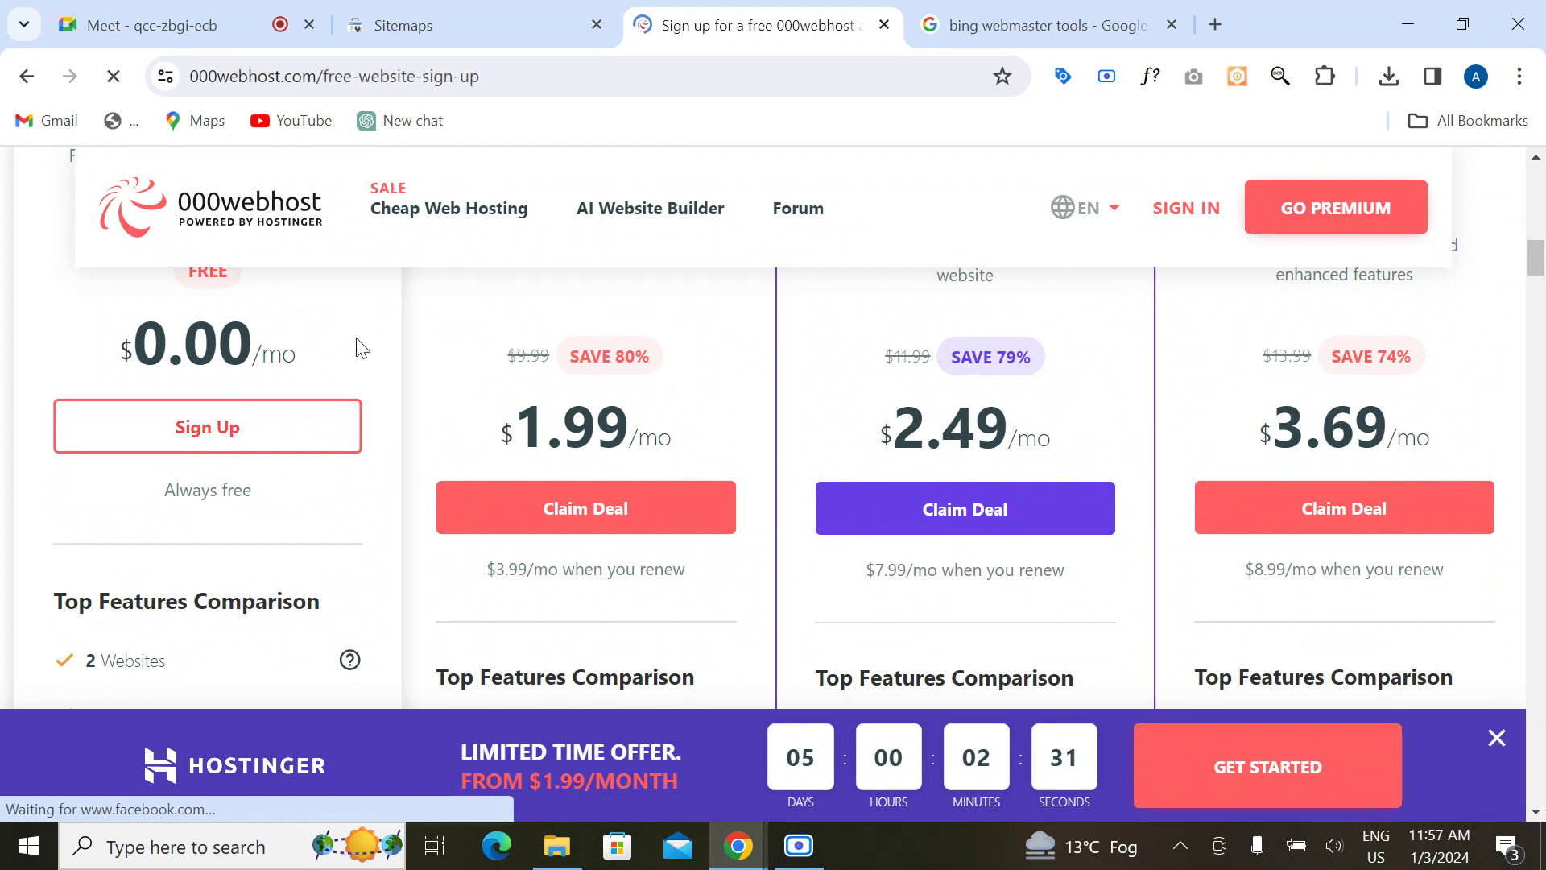
scroll(386, 545, "down", 4)
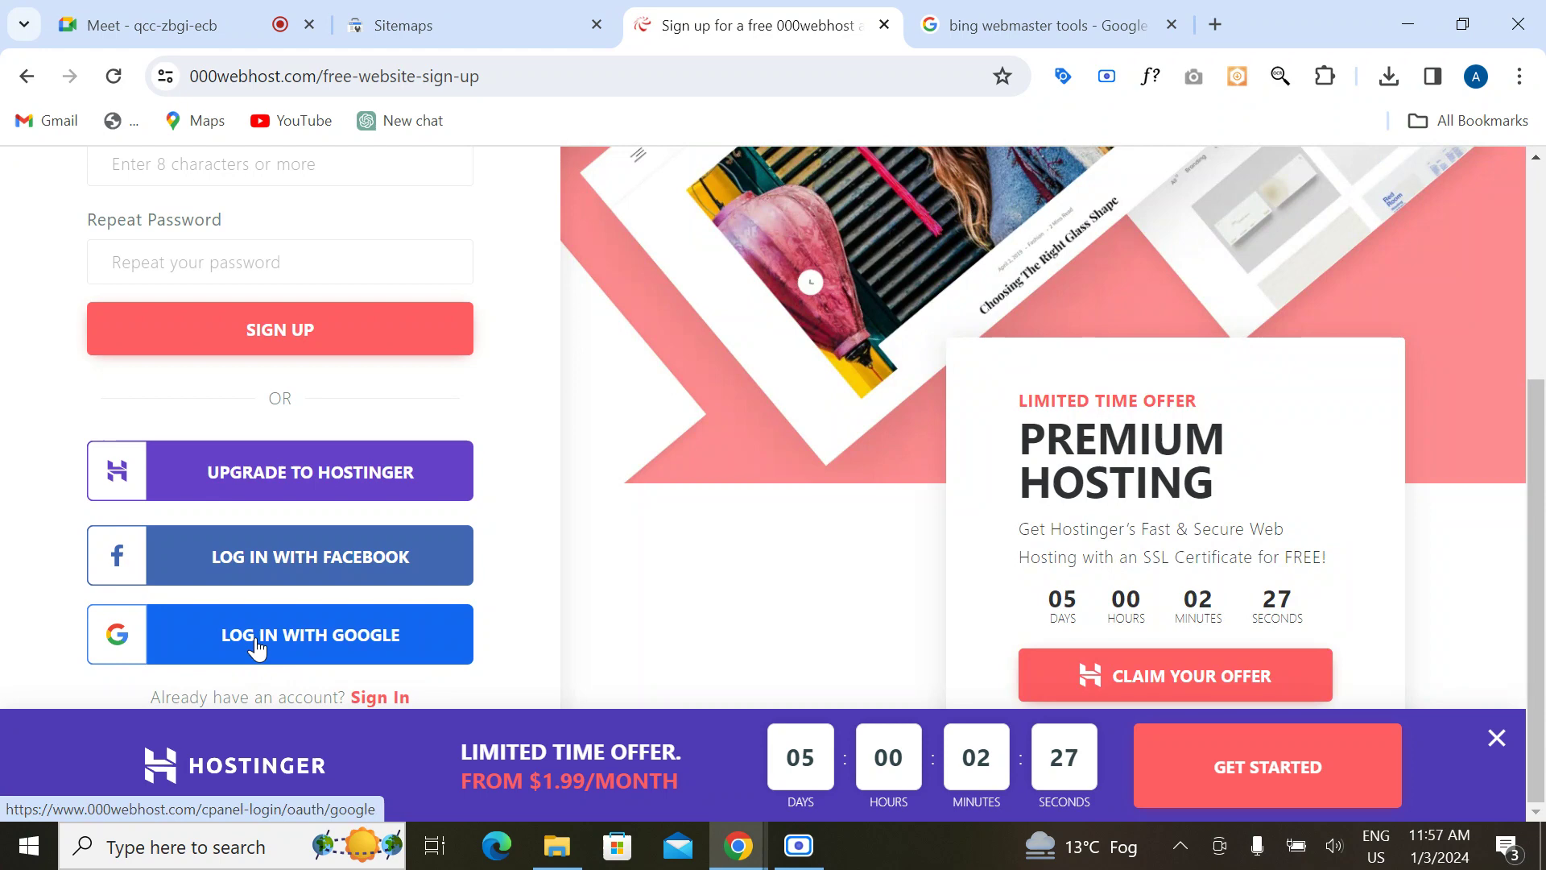
left_click(258, 644)
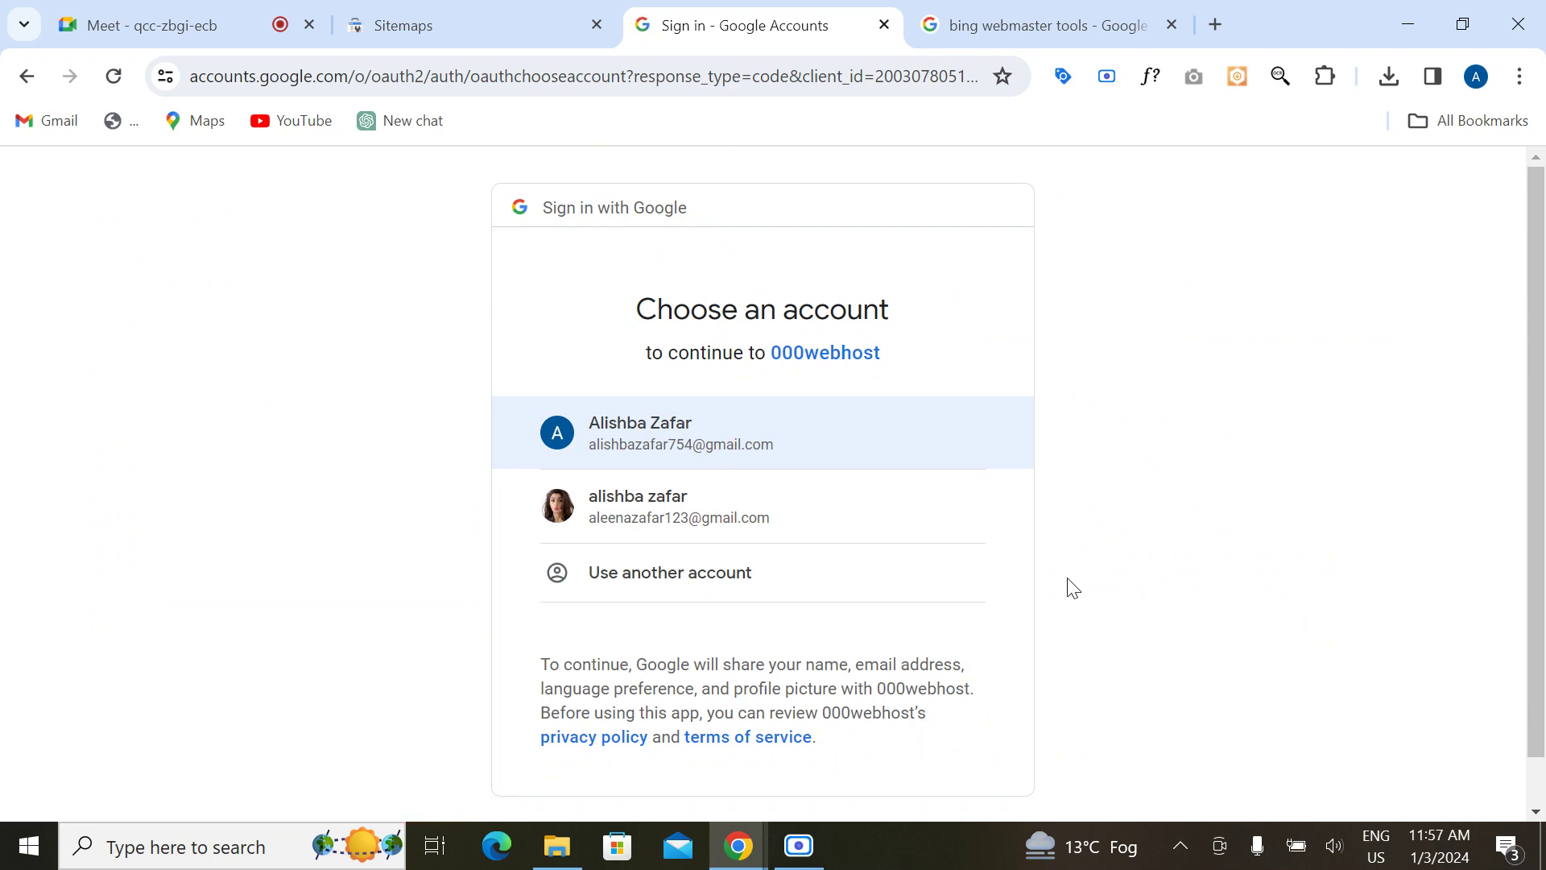
left_click(810, 462)
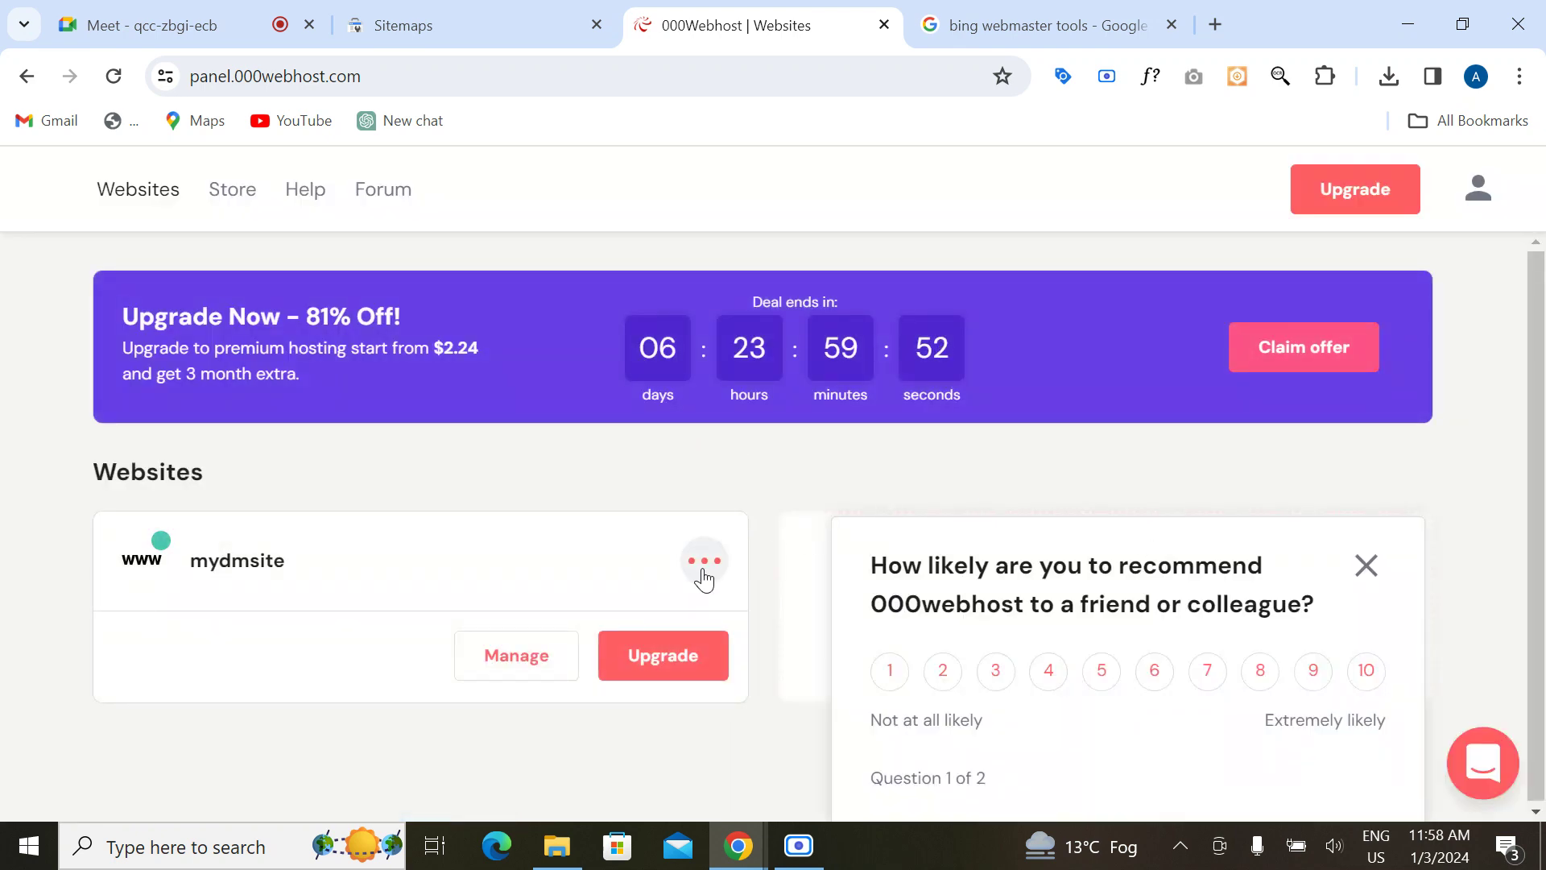
Step: Check the Search Console property list, then return to the 000webhost websites panel
left_click(704, 564)
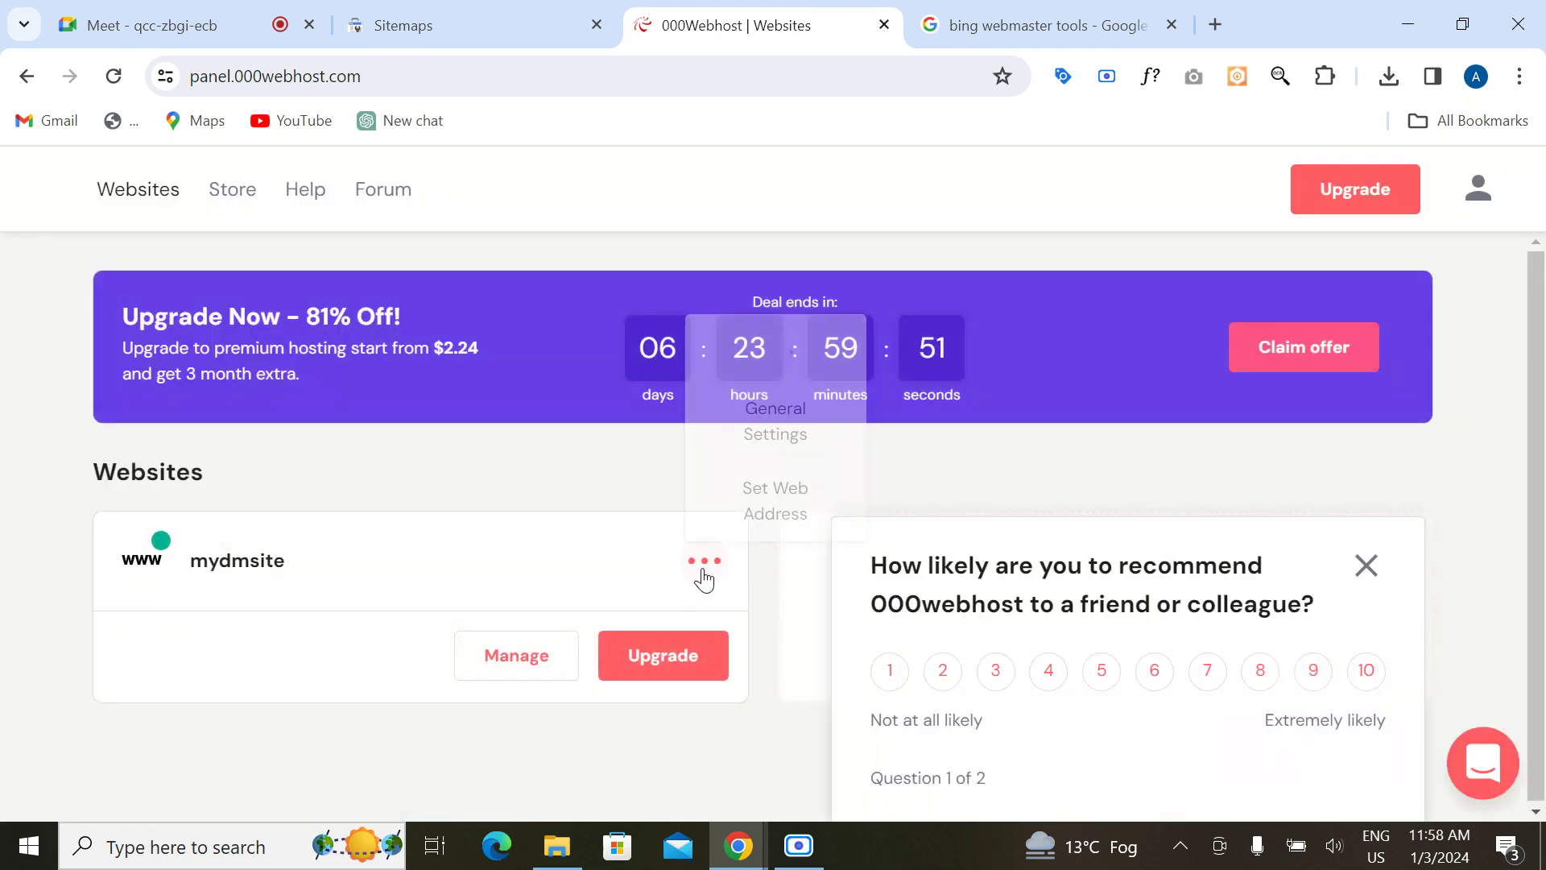
left_click(398, 23)
left_click(262, 274)
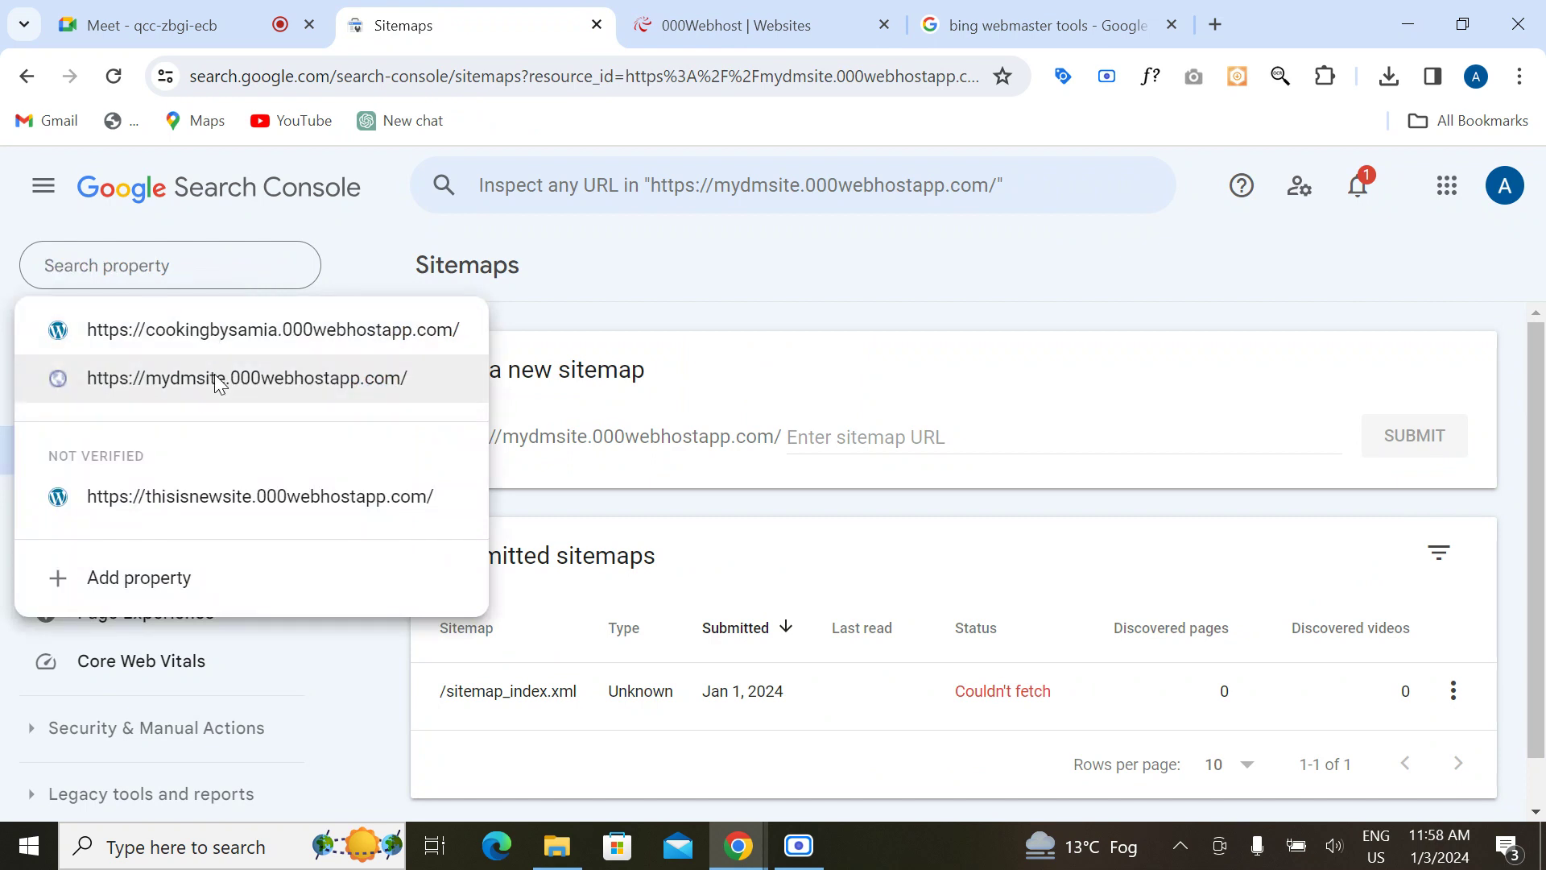
left_click(621, 280)
left_click(692, 32)
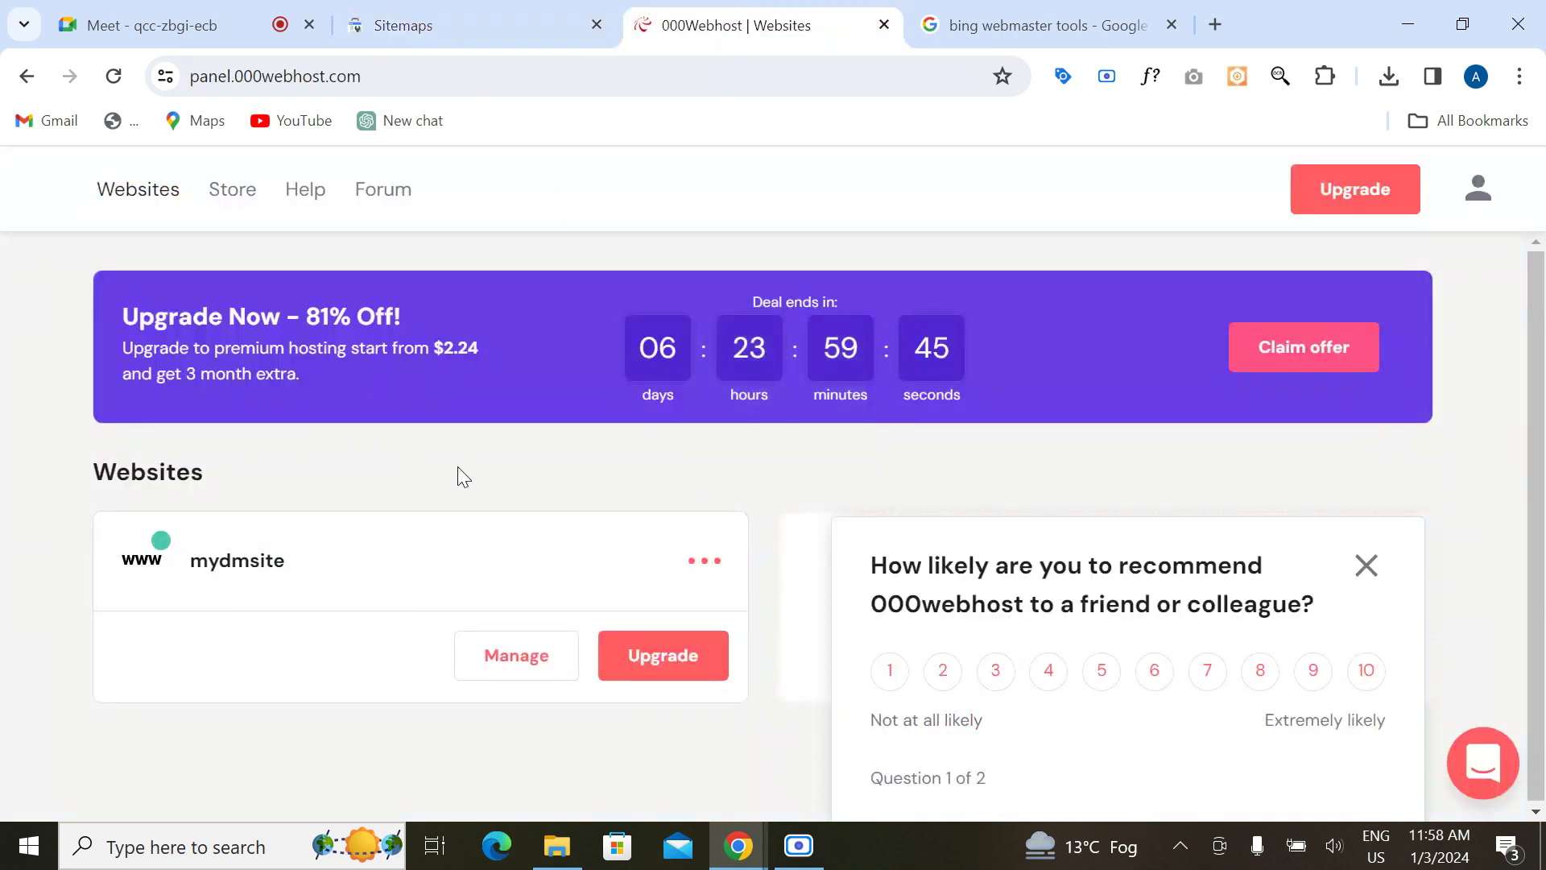
Step: Open mydmsite's General Settings, close the survey, and click Delete Website
left_click(705, 564)
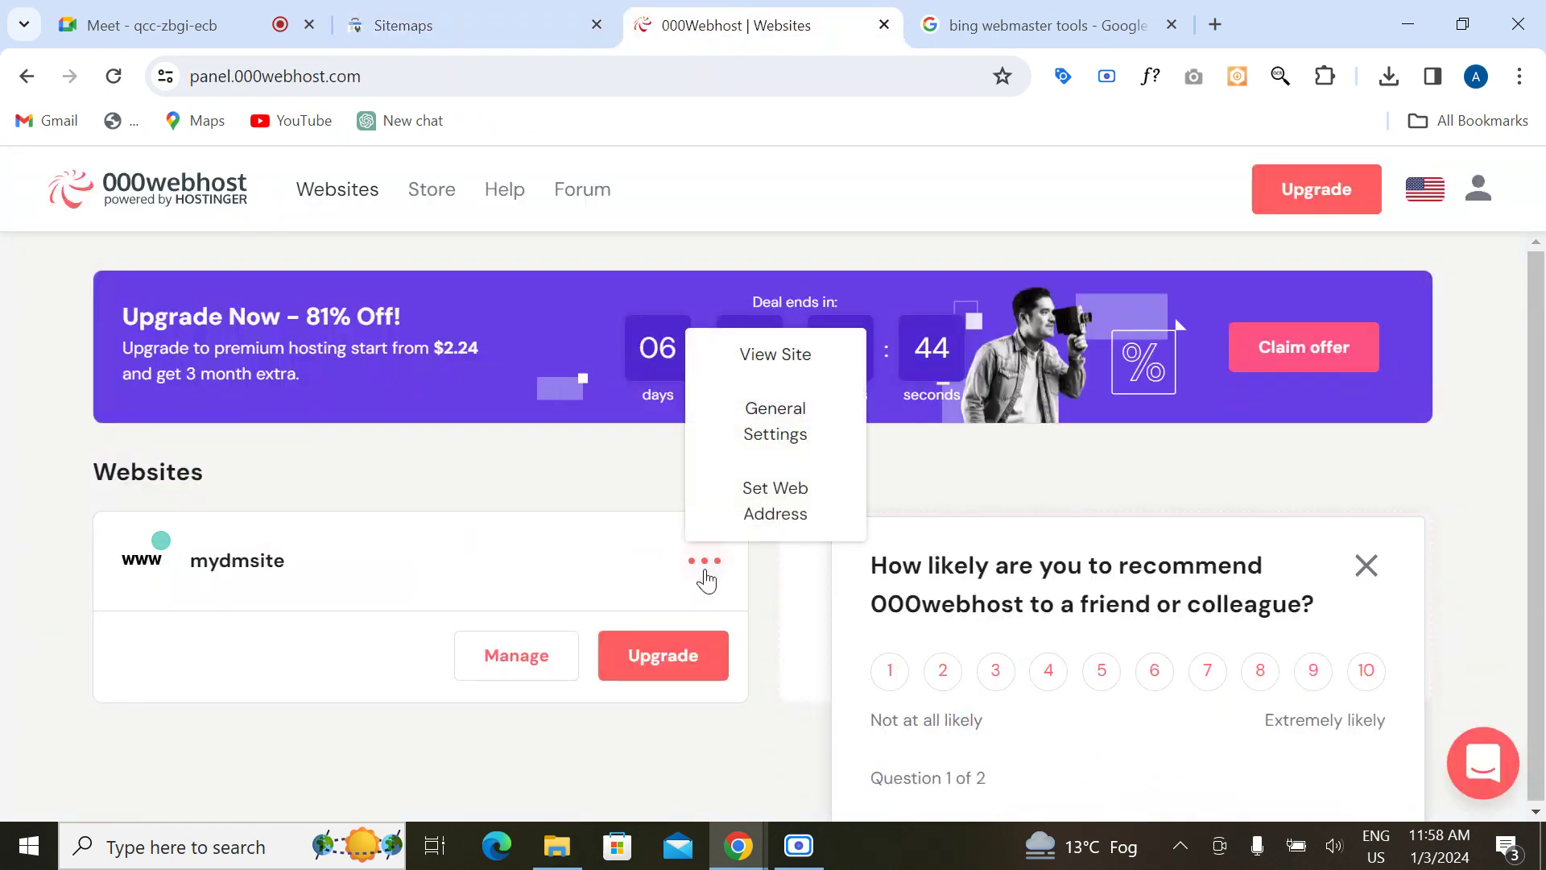
left_click(785, 420)
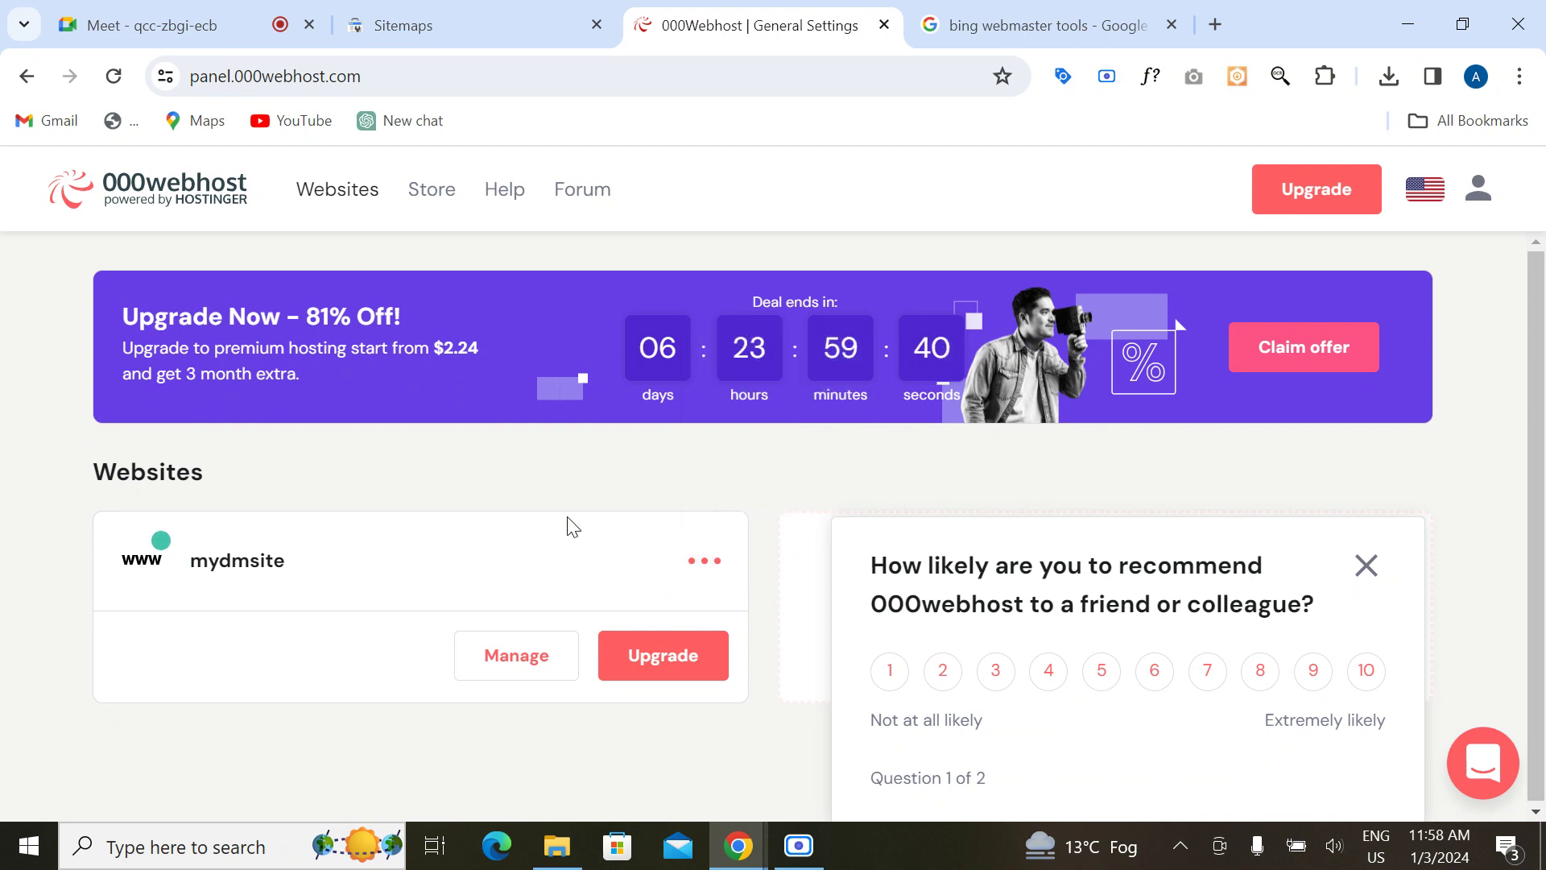
left_click(578, 548)
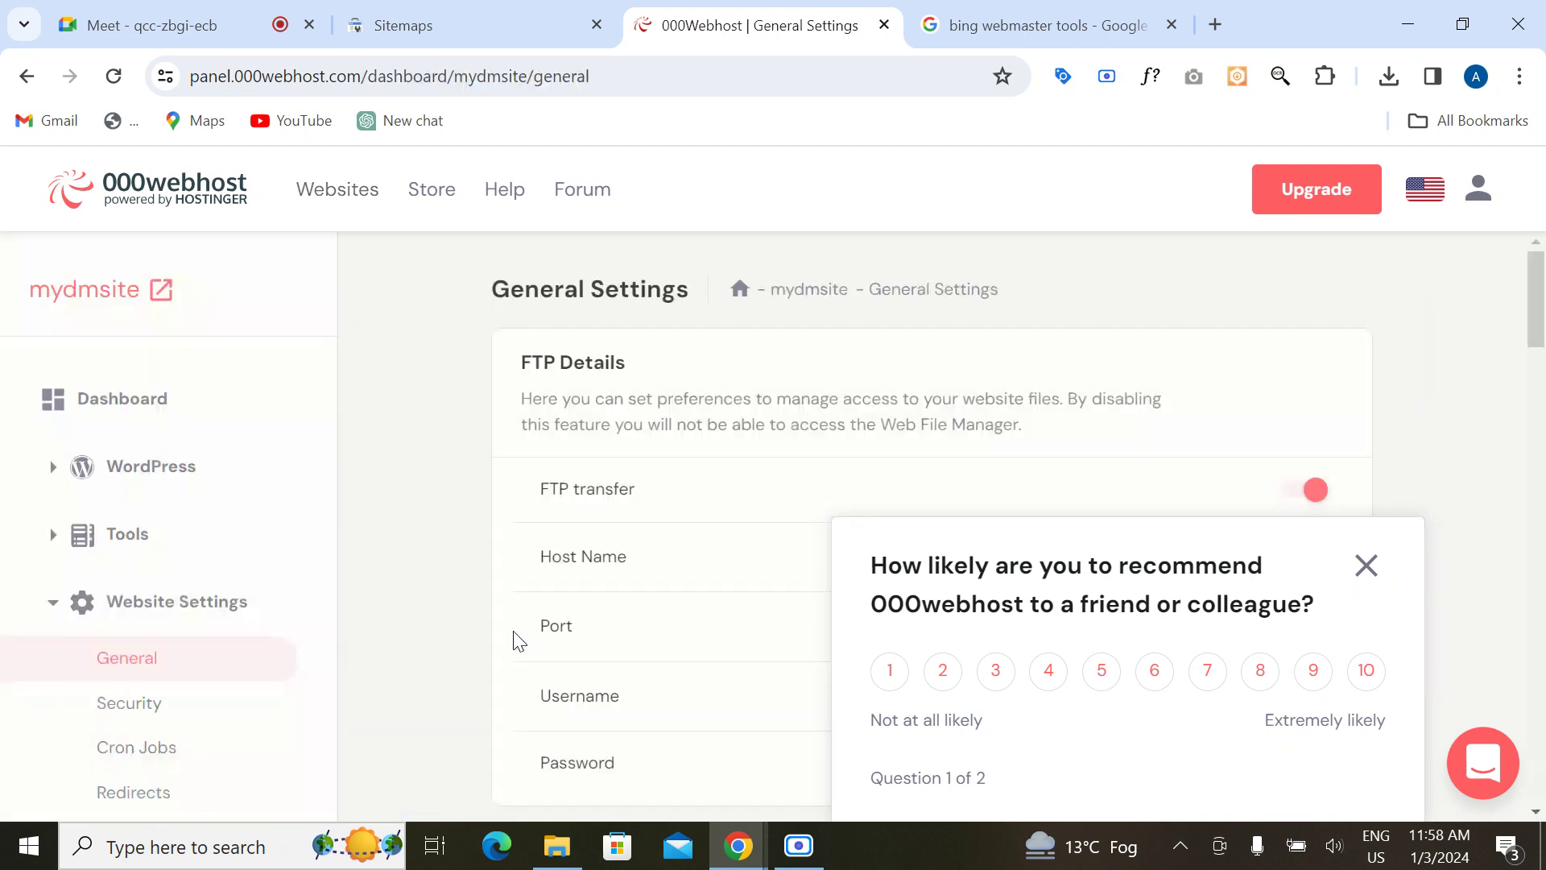
scroll(393, 607, "down", 12)
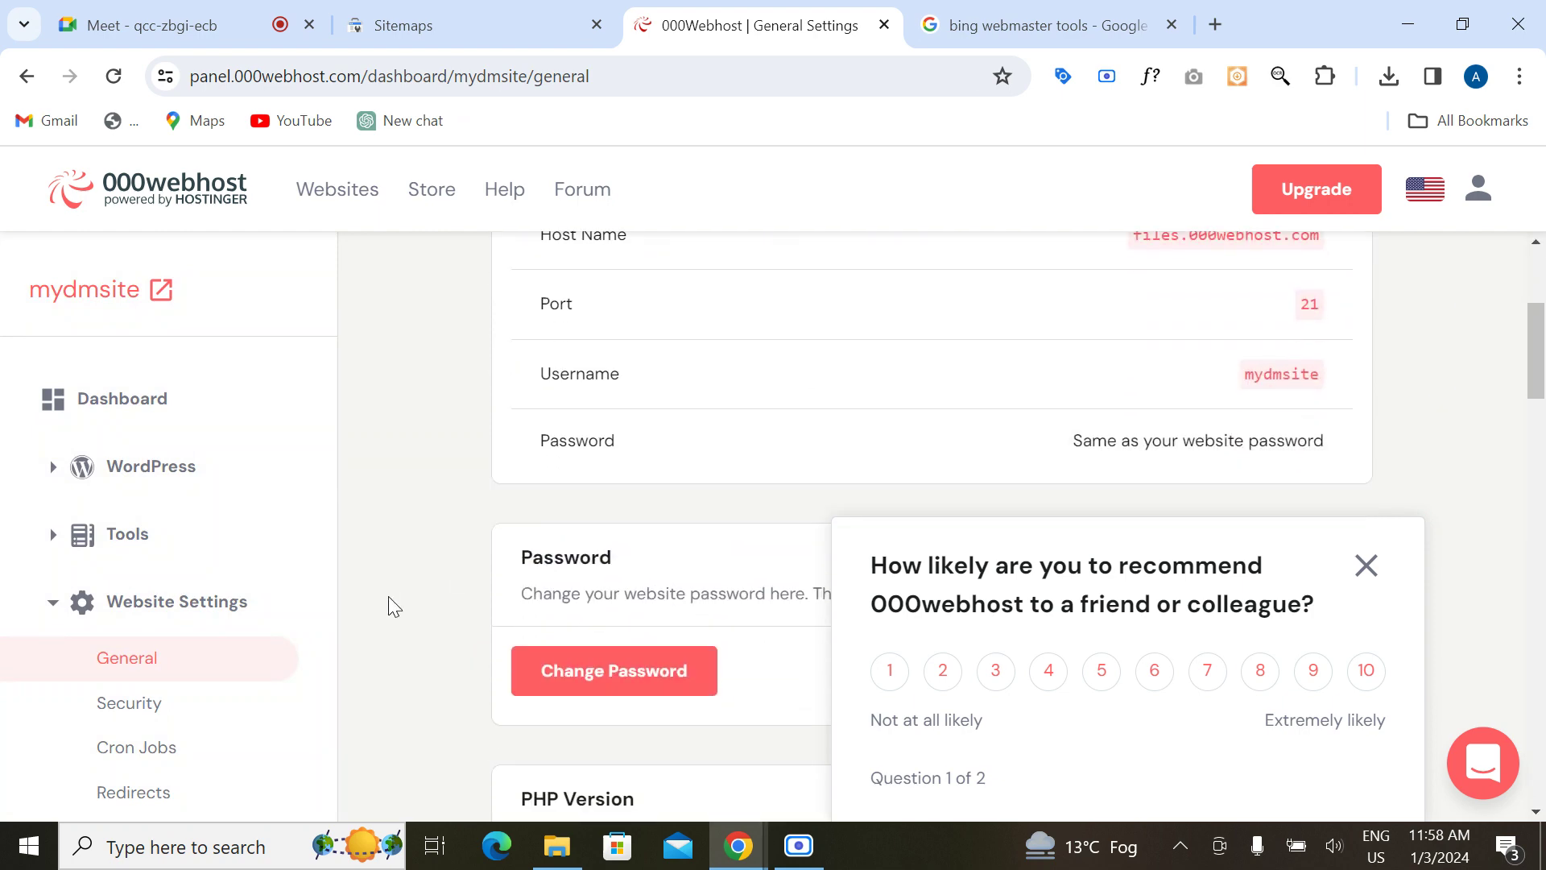
scroll(394, 607, "down", 10)
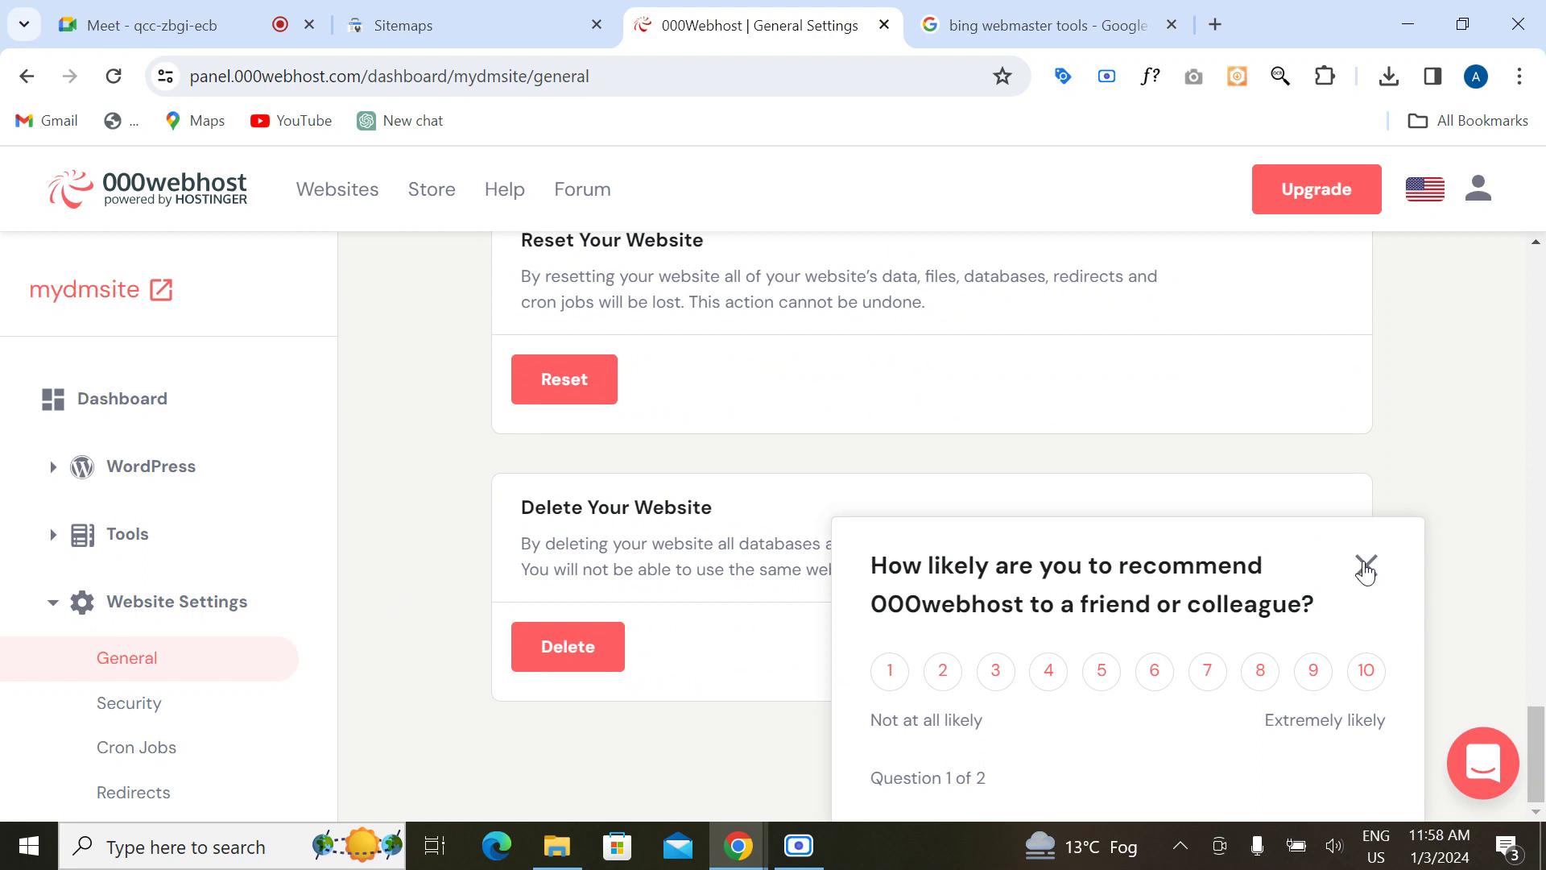
left_click(1366, 566)
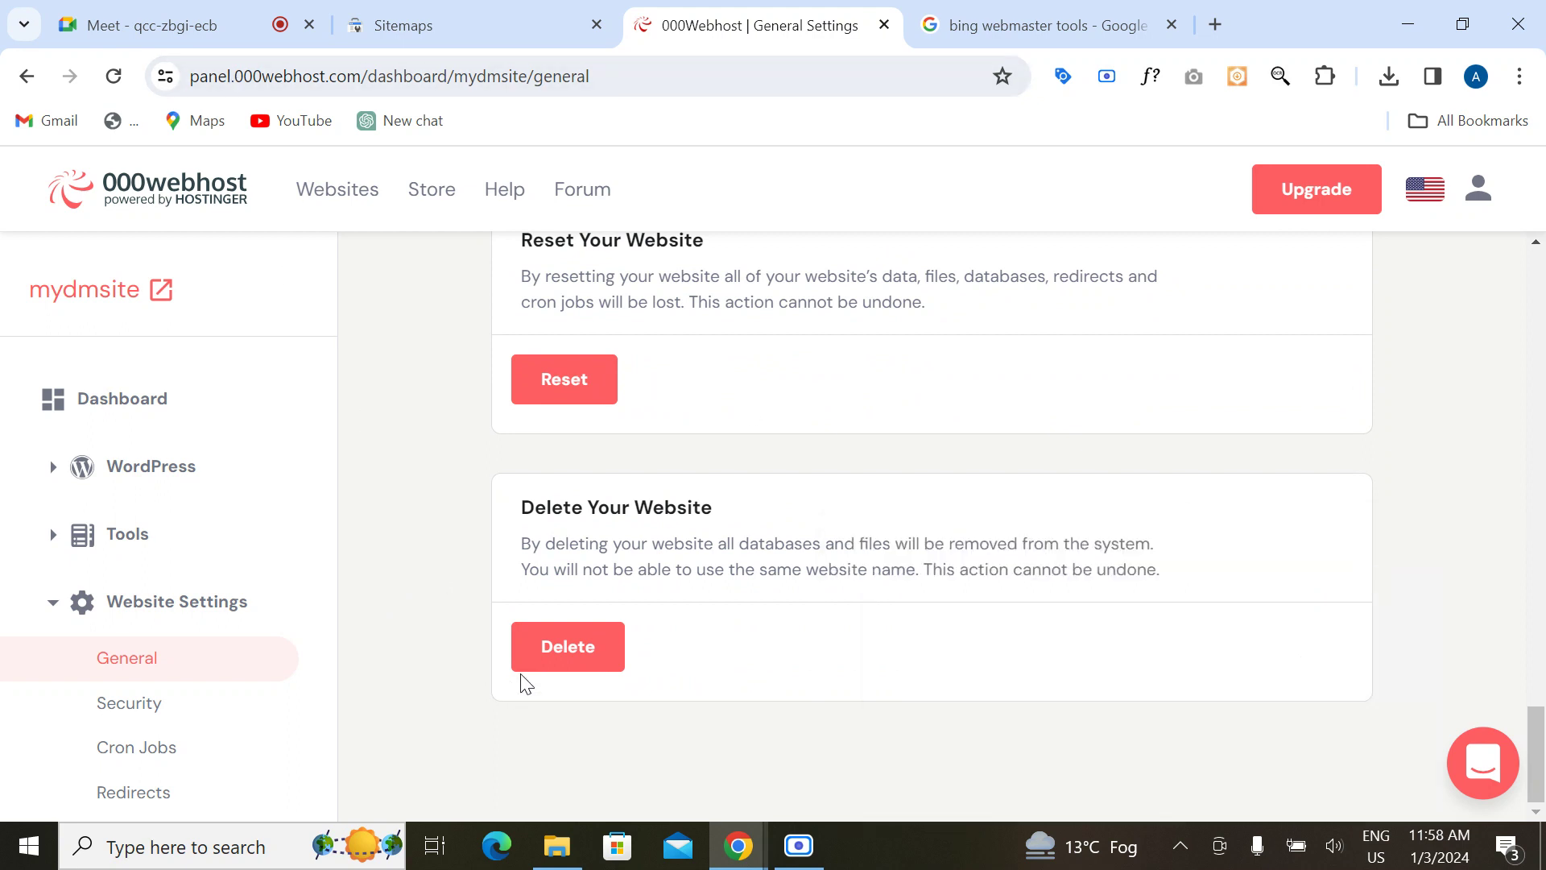
left_click(562, 653)
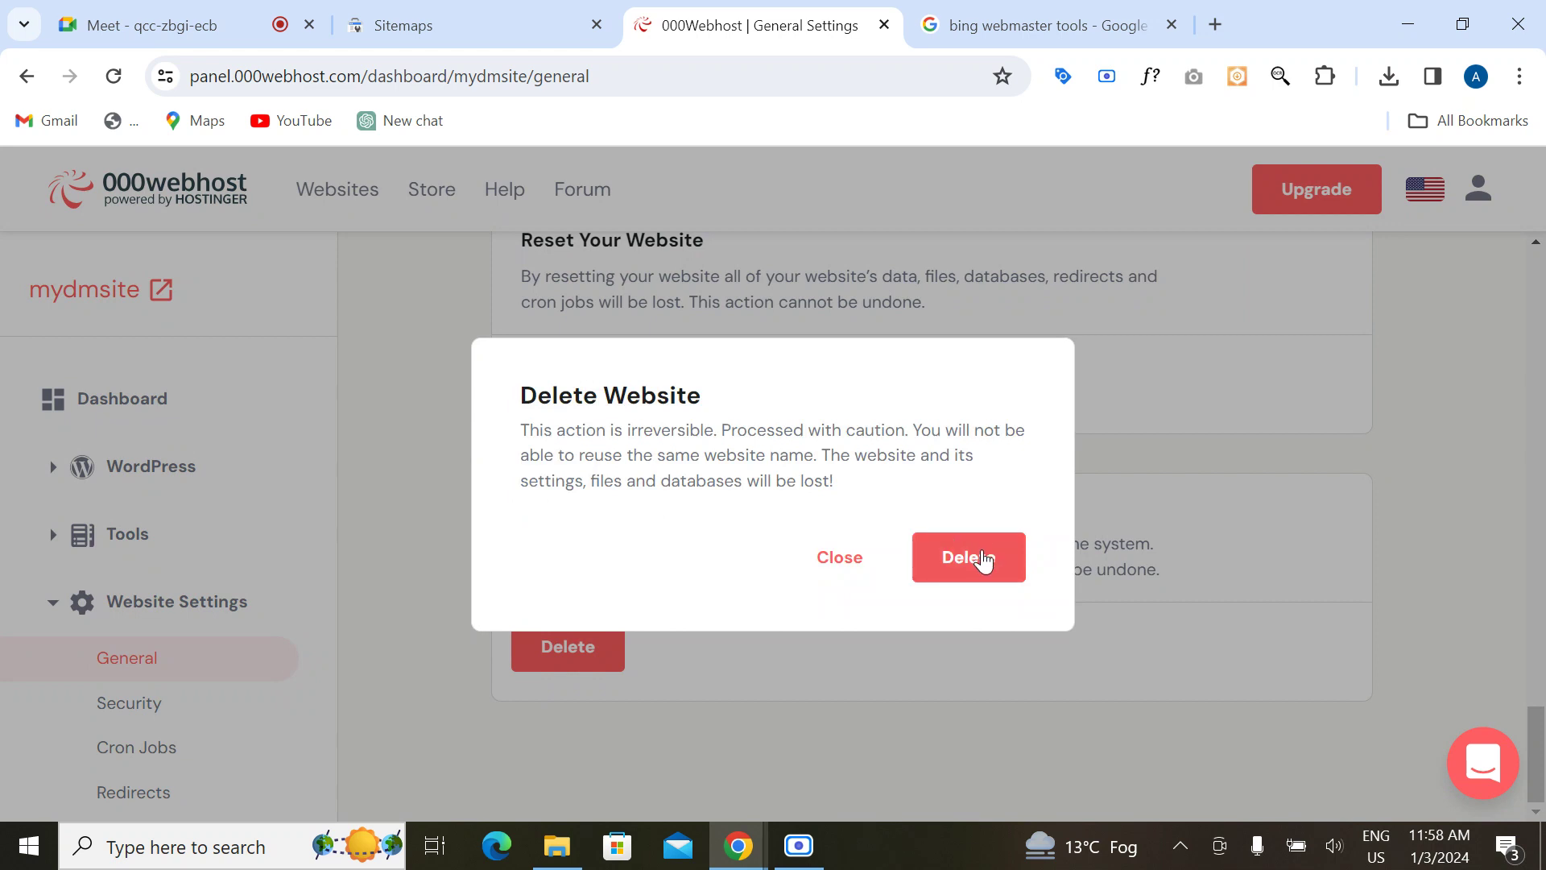
Step: Confirm deletion of mydmsite in the Delete Website dialog
left_click(983, 557)
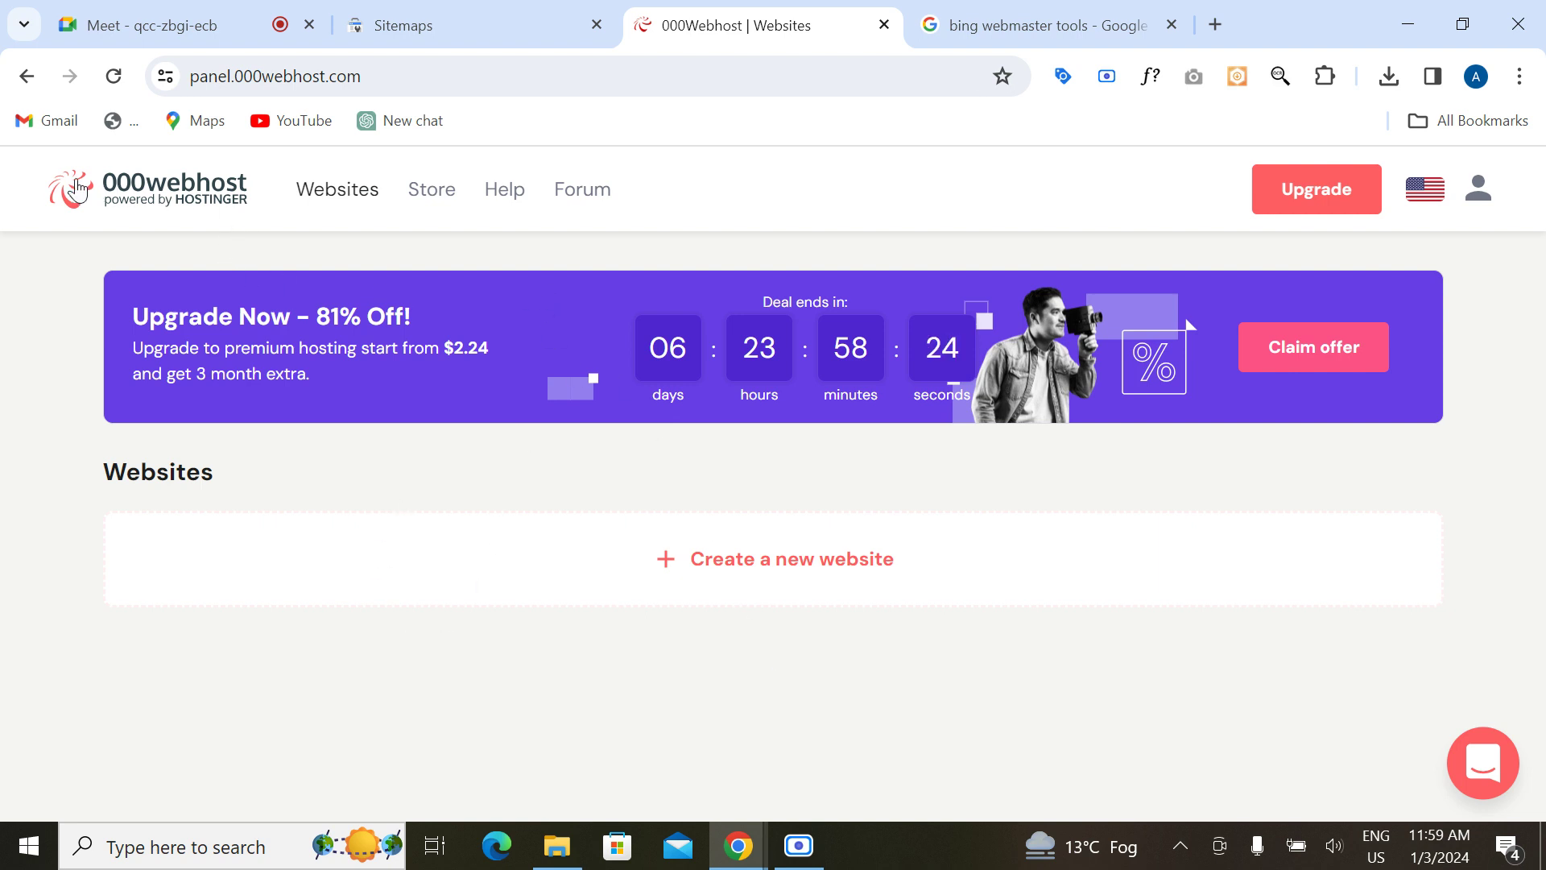
Step: Open the new-website setup form and type an initial site password
left_click(674, 578)
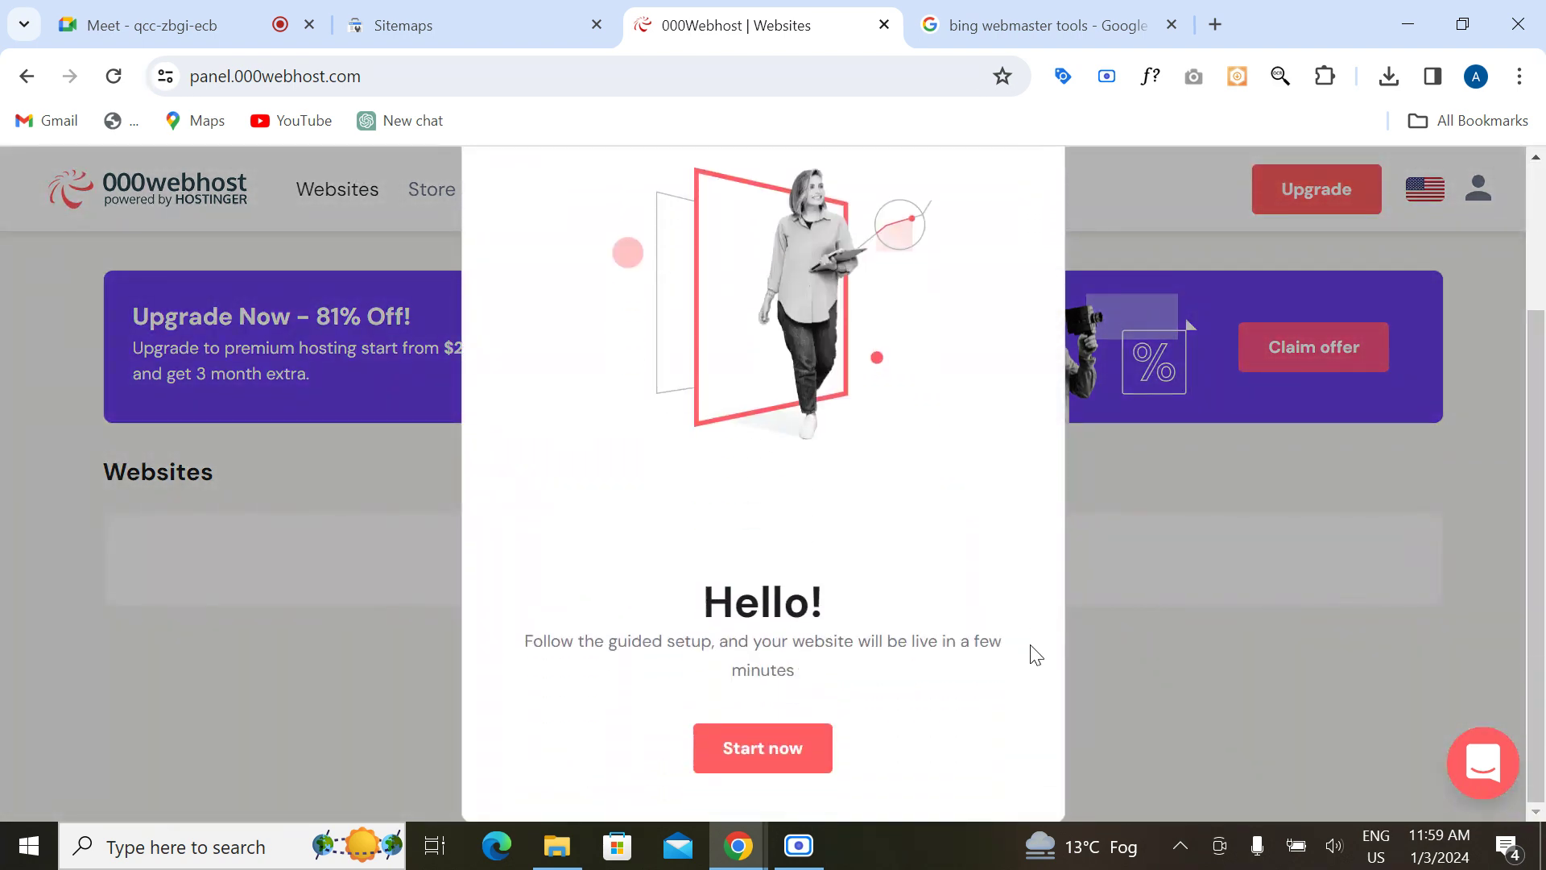
left_click(760, 751)
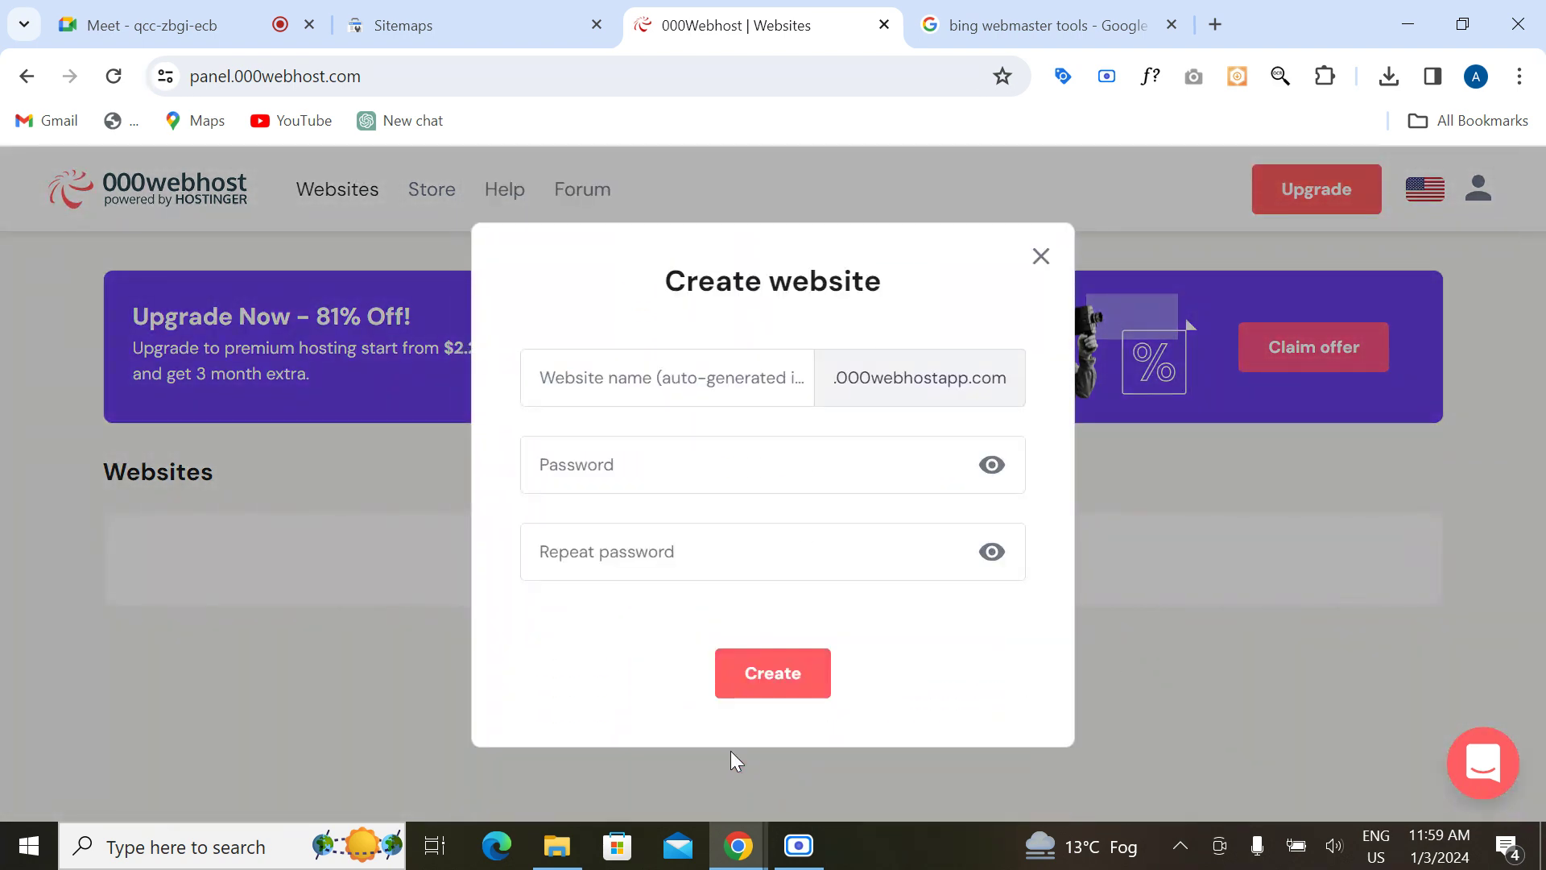
left_click(622, 464)
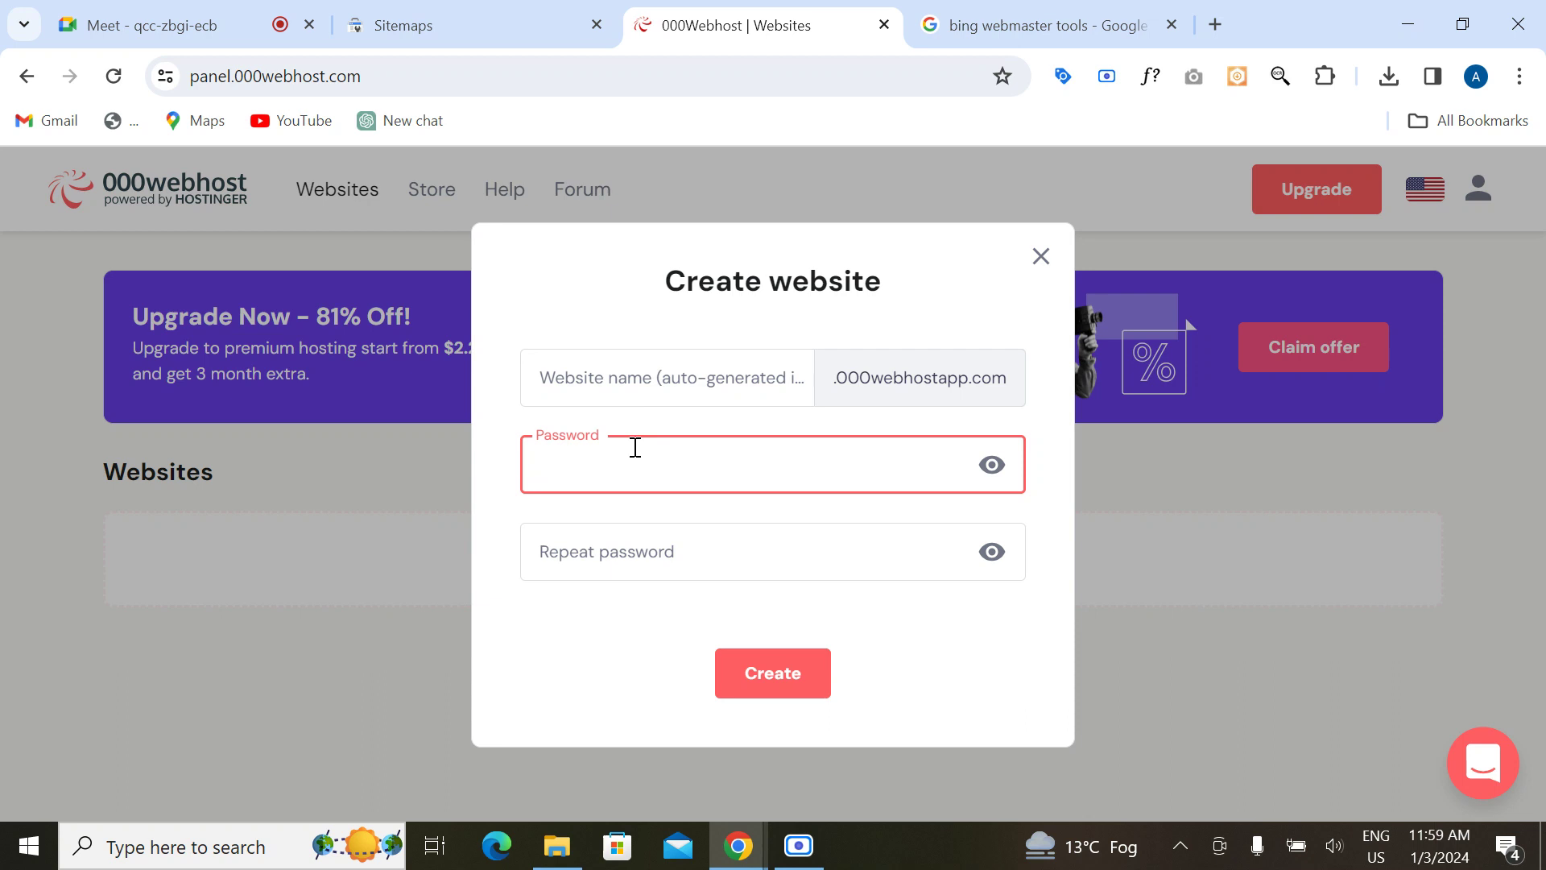
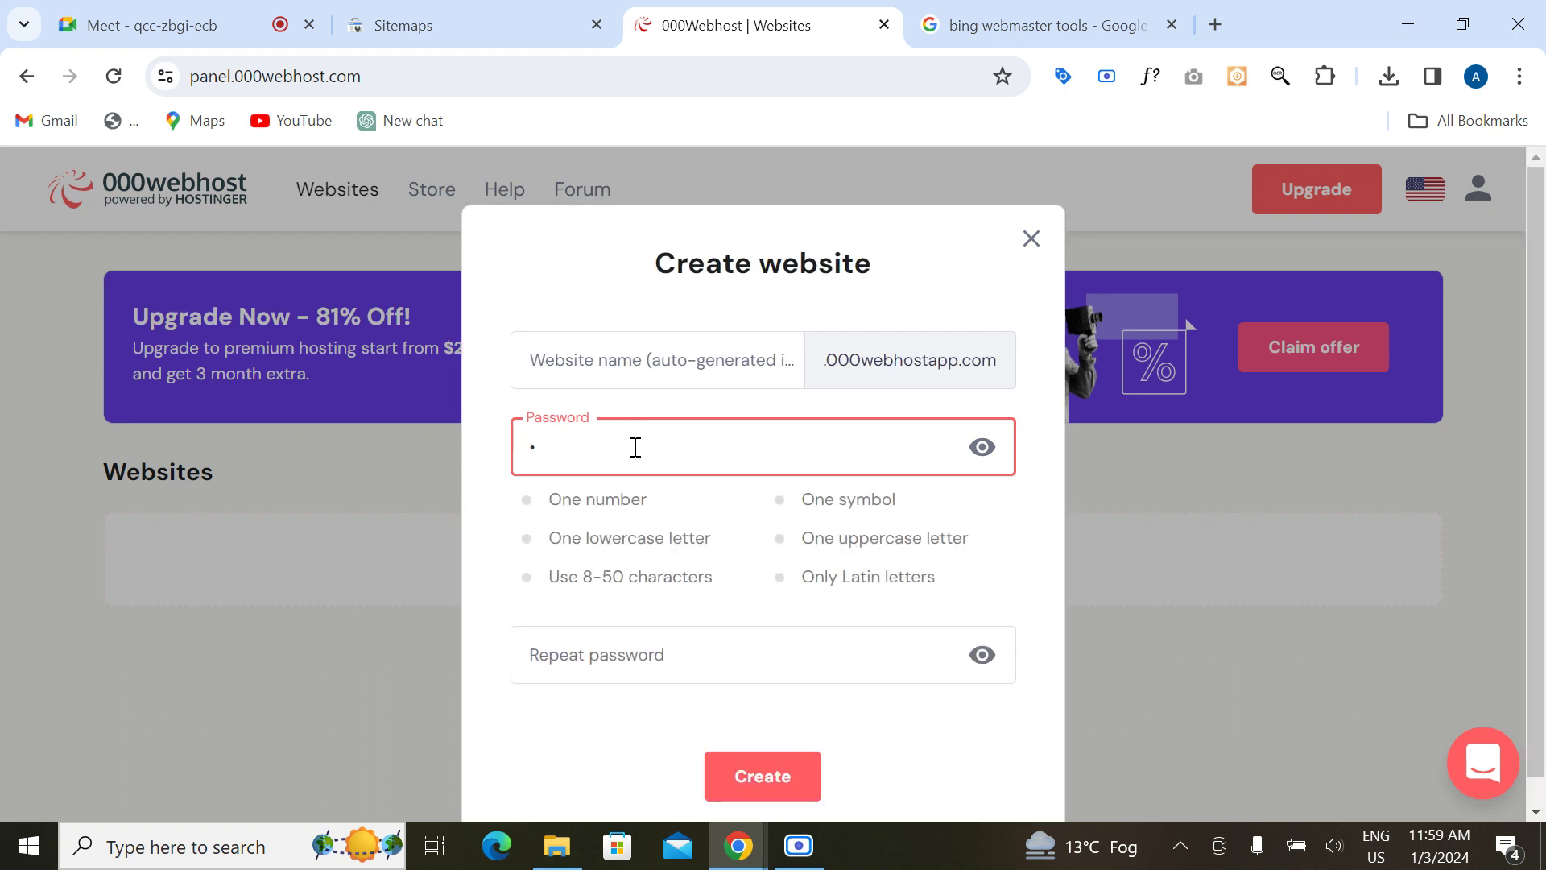
Step: Reveal the password and edit it to add a capital letter, more digits and a symbol
left_click(982, 446)
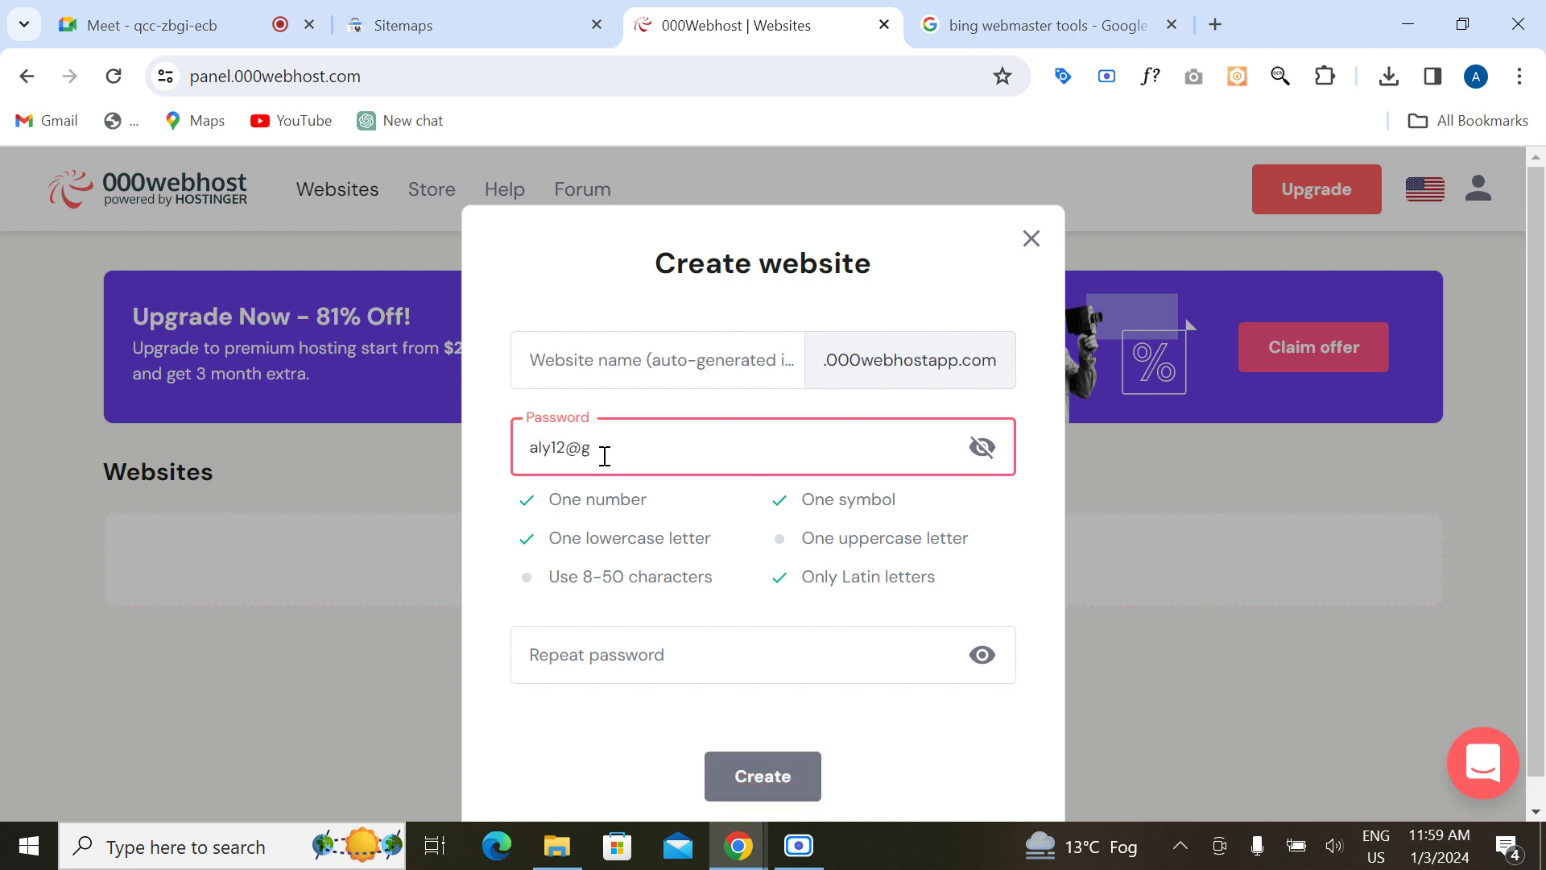
left_click(538, 447)
key("BackSpace")
type("A")
left_click(618, 448)
key("BackSpace")
key("BackSpace")
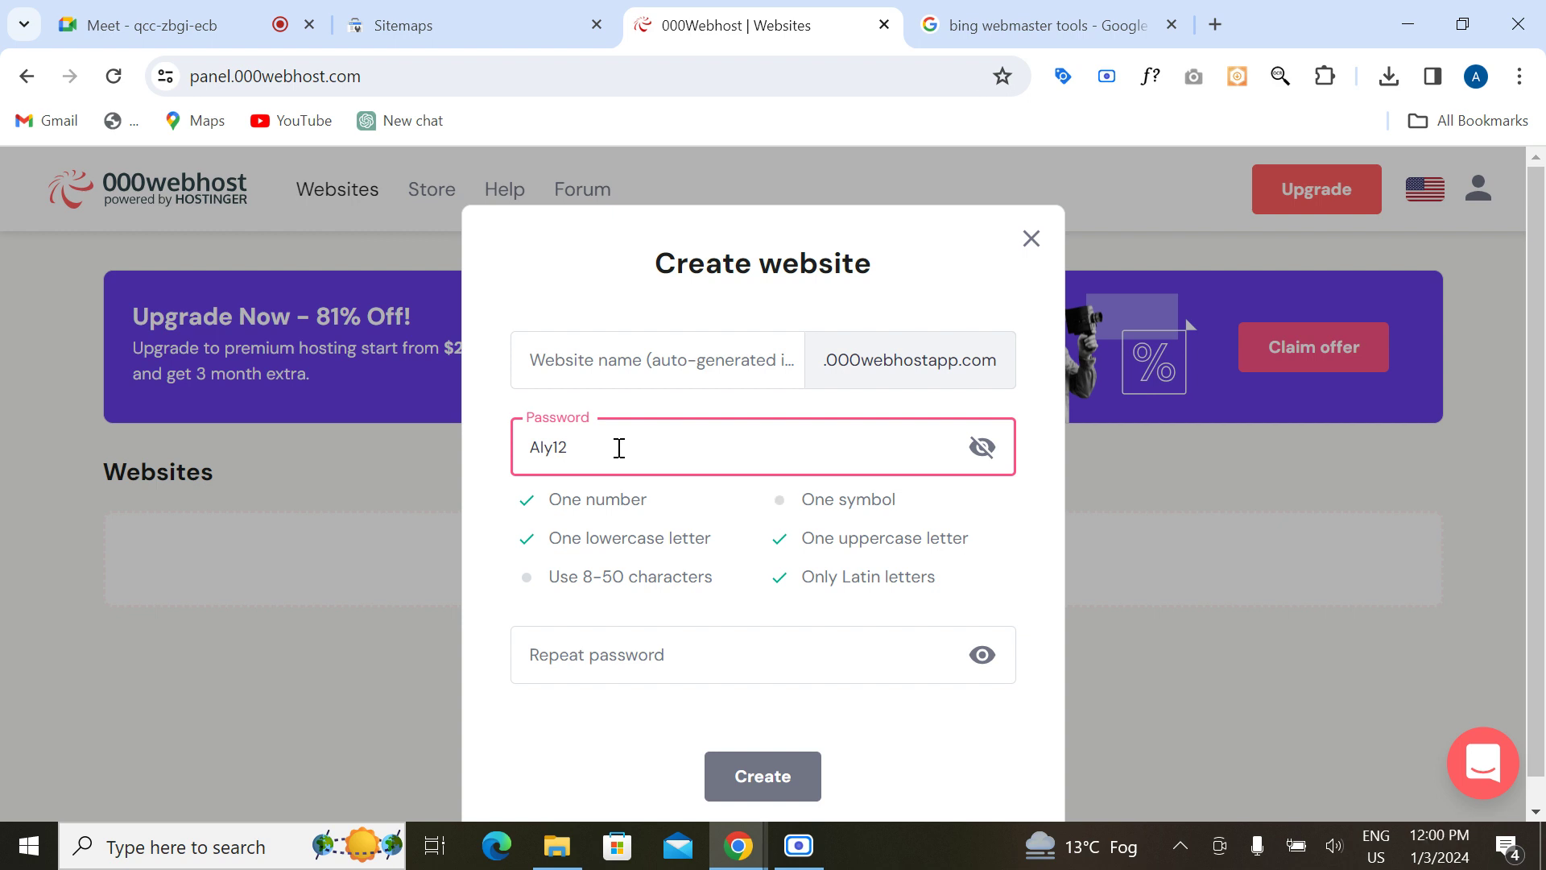
key("BackSpace")
left_click(554, 447)
type("@")
Step: Start a partial entry in the repeat password field and reveal it as plain text
left_click(573, 663)
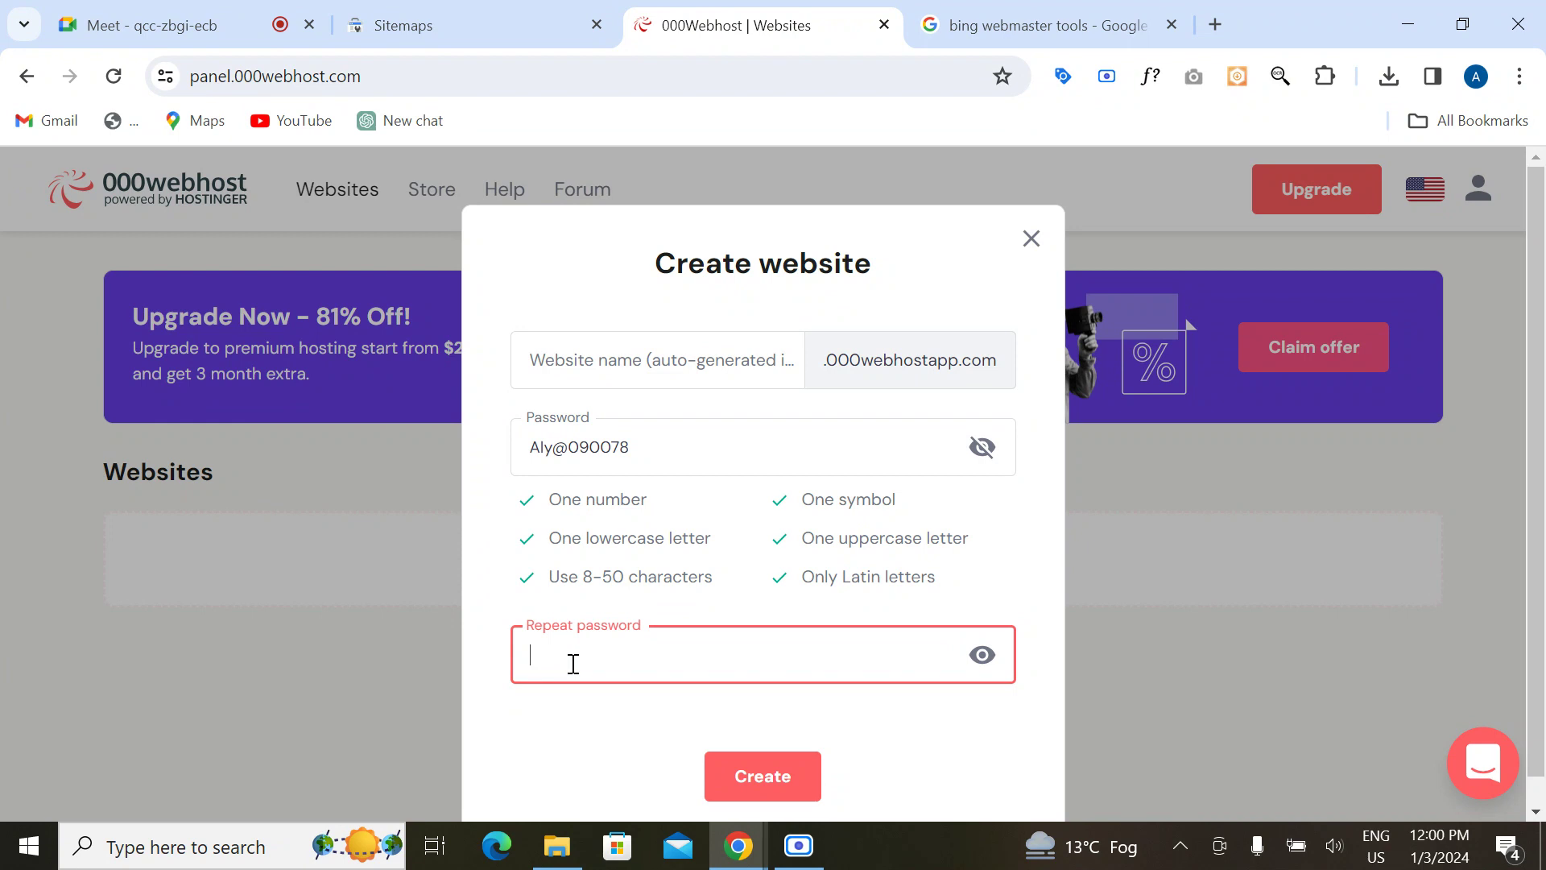
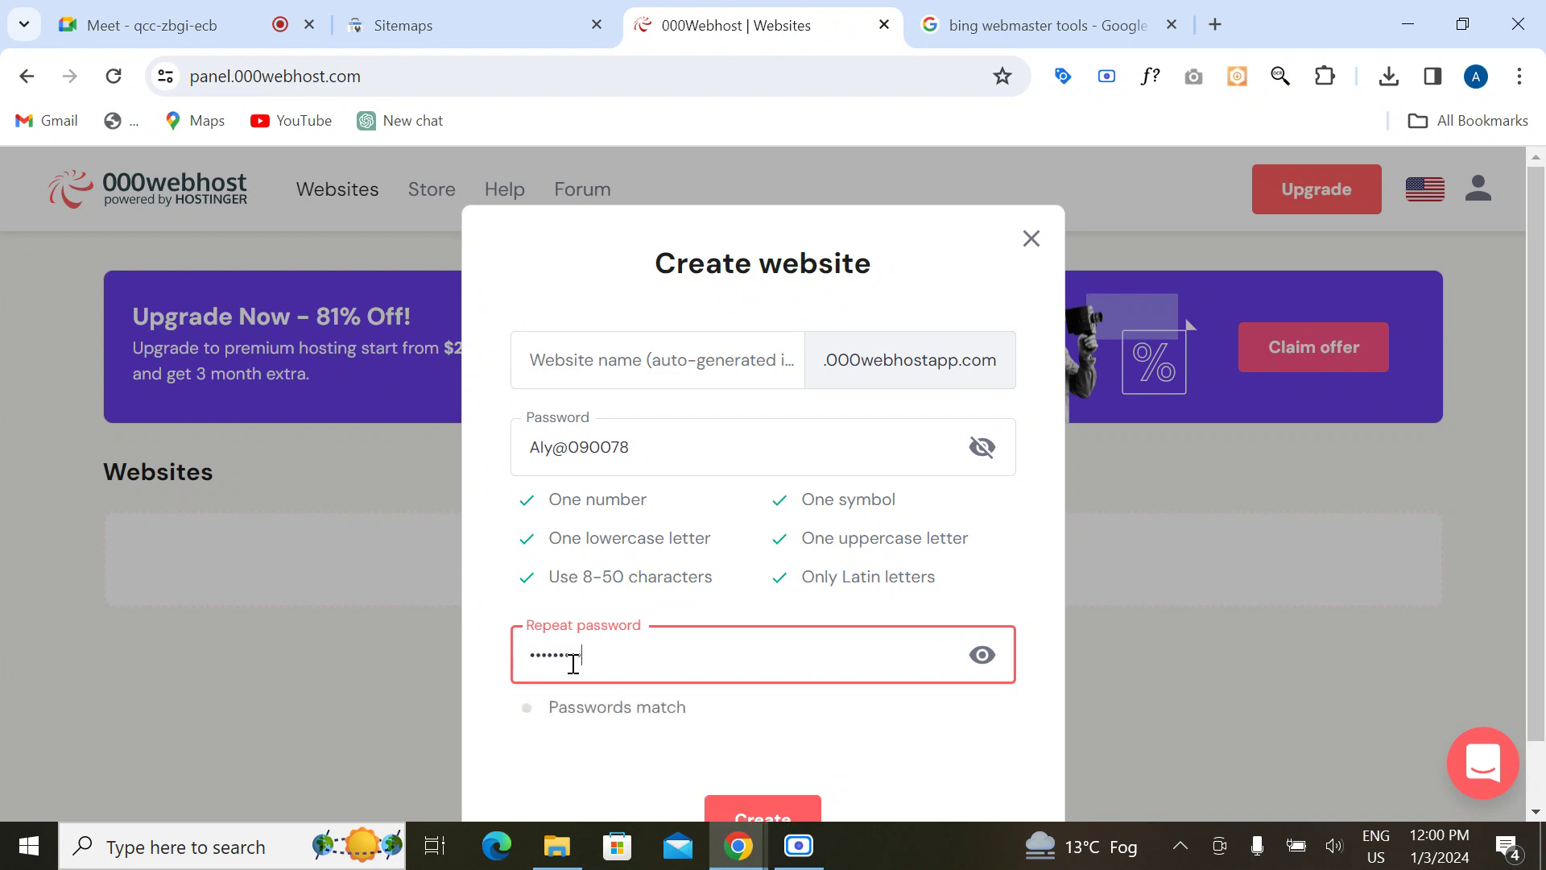
left_click(980, 658)
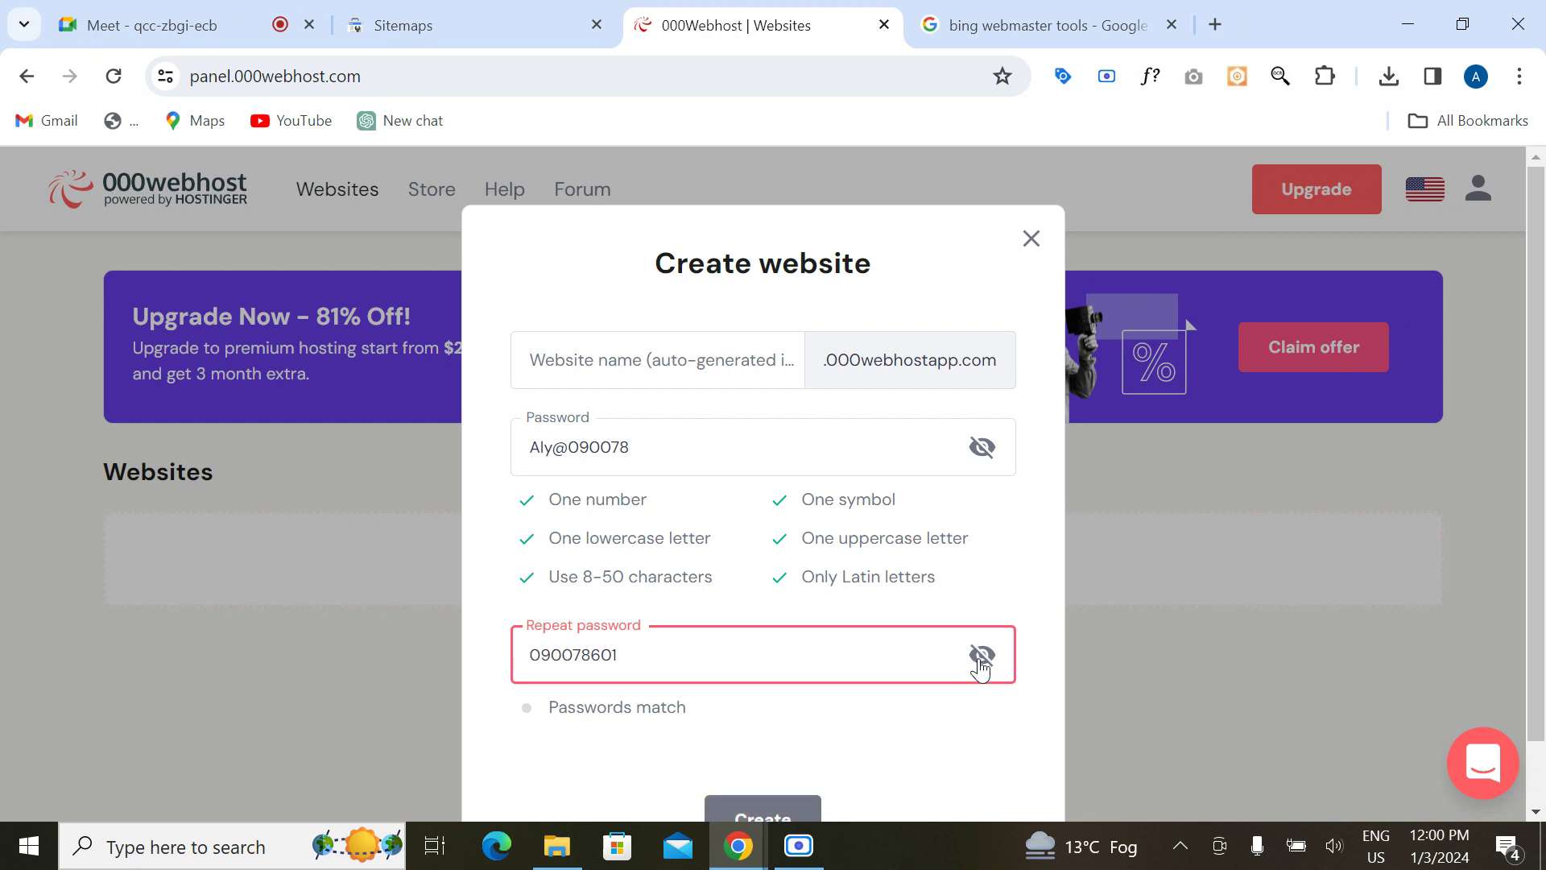
scroll(739, 648, "down", 1)
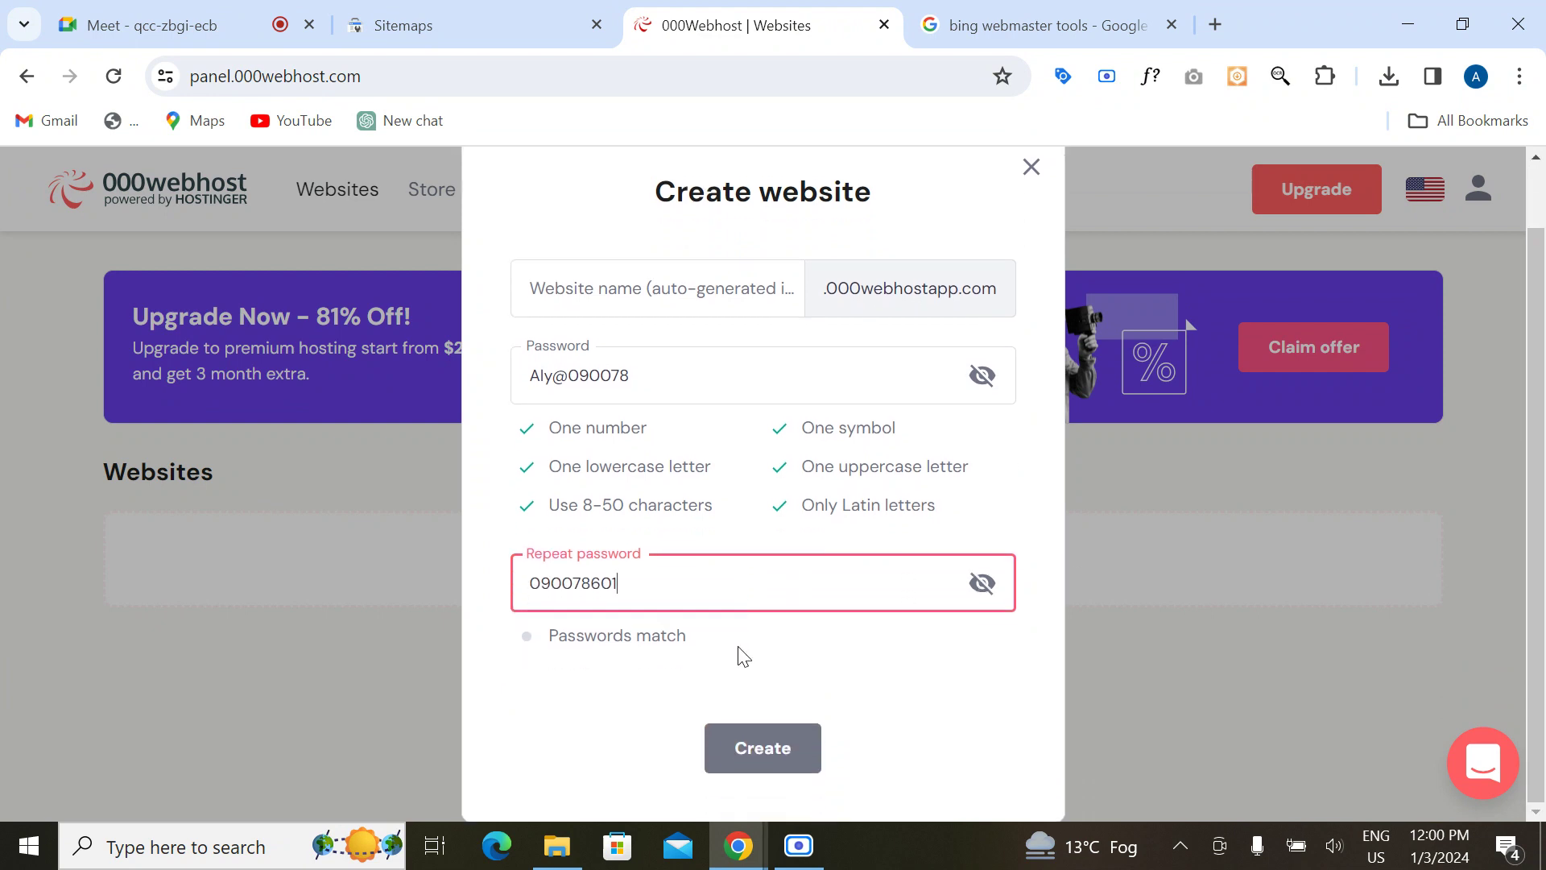
left_click_drag(649, 383, 506, 387)
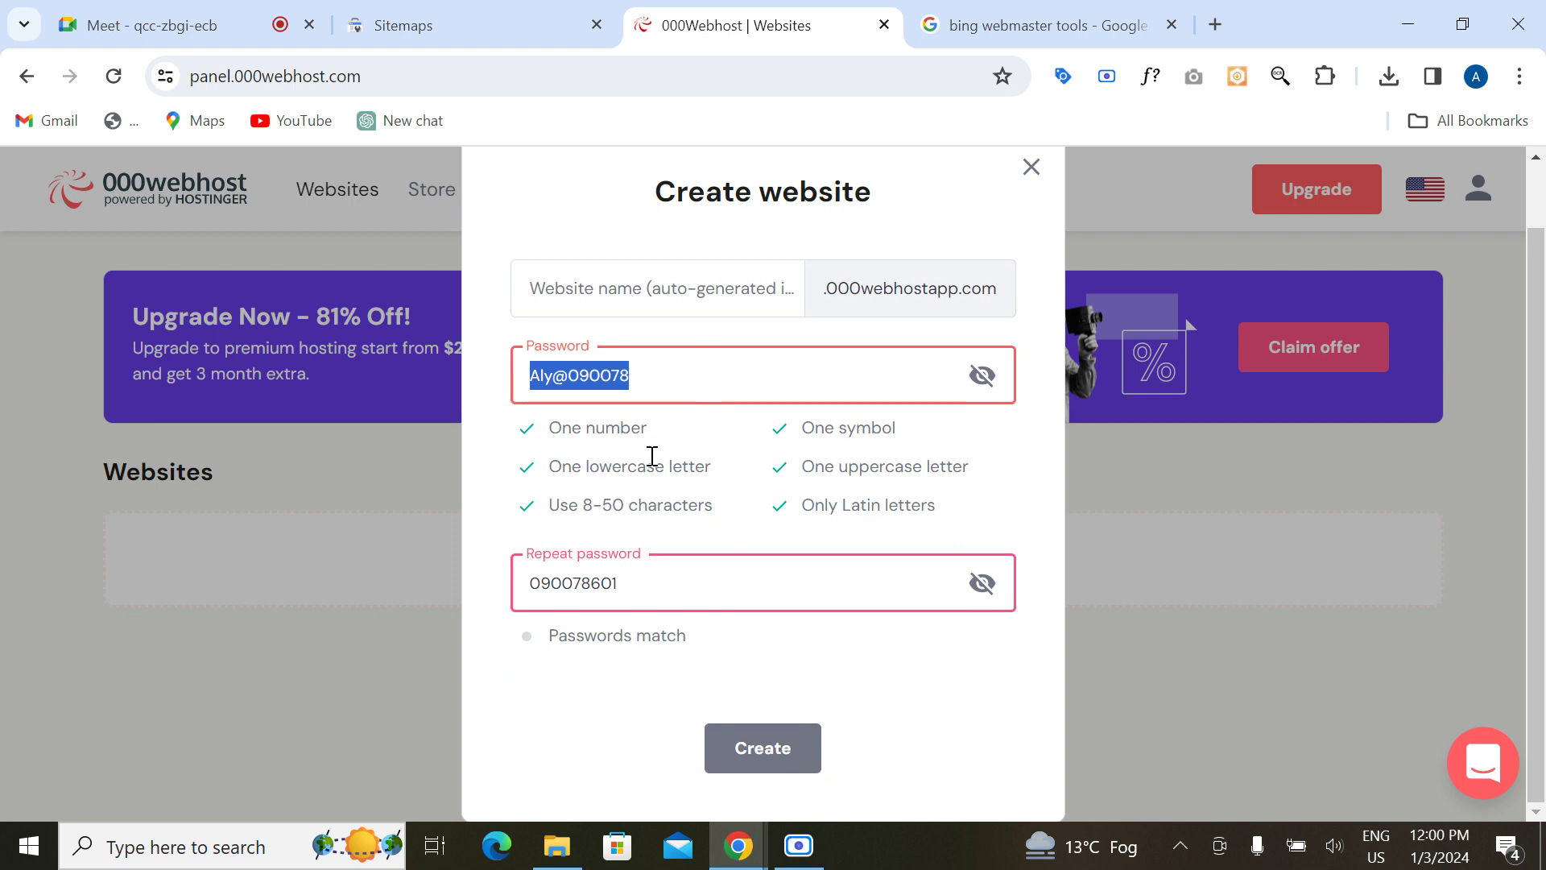
left_click(638, 388)
scroll(640, 387, "up", 1)
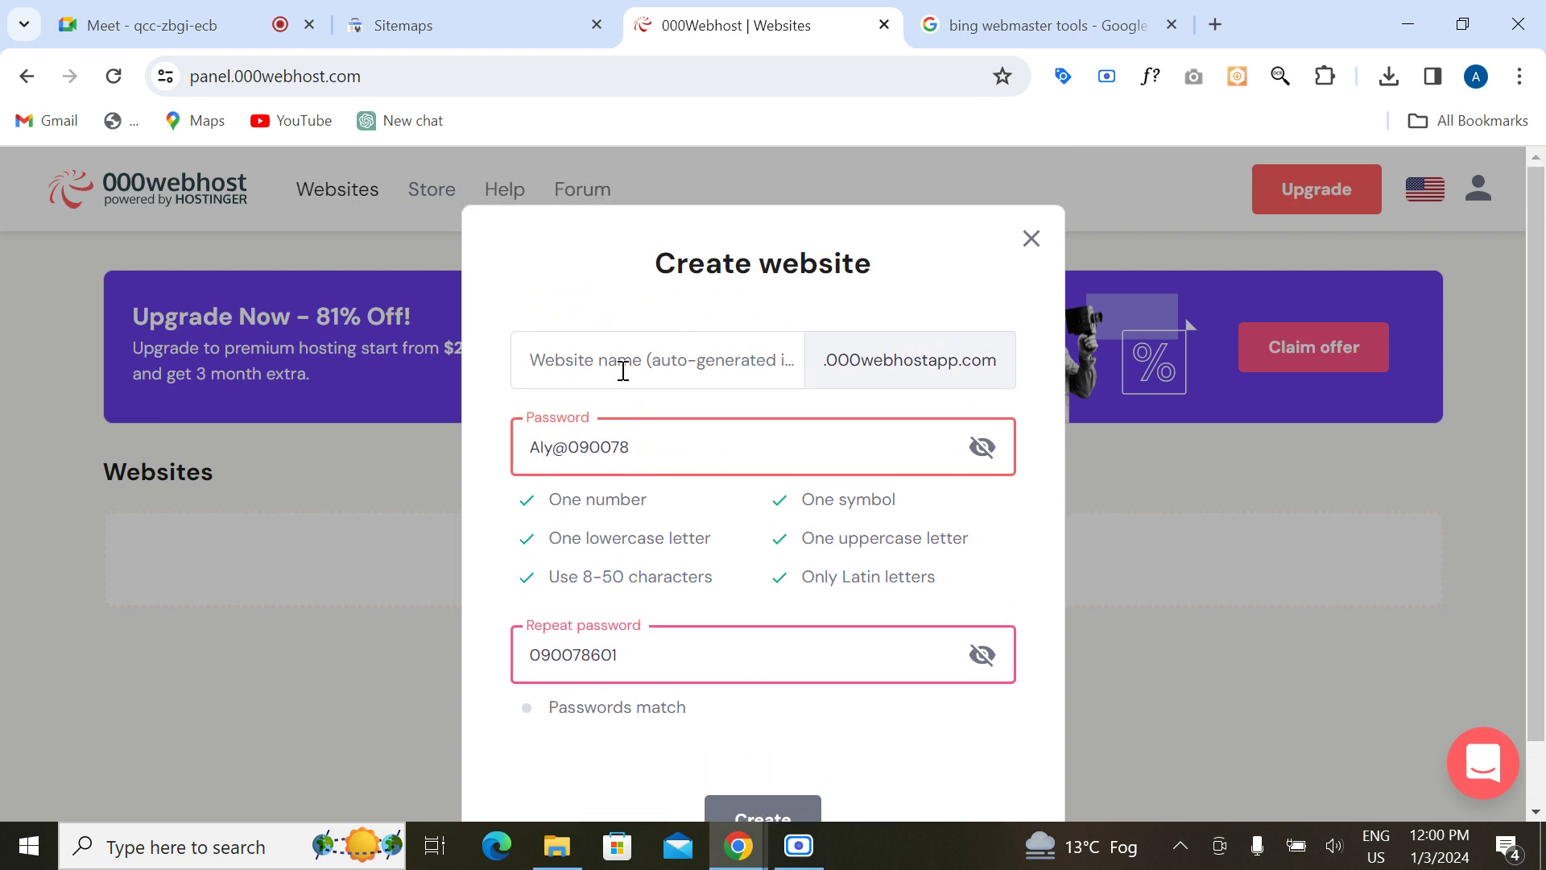
Step: Move the password text into the website name and change the name to alysbrandstore
left_click(623, 371)
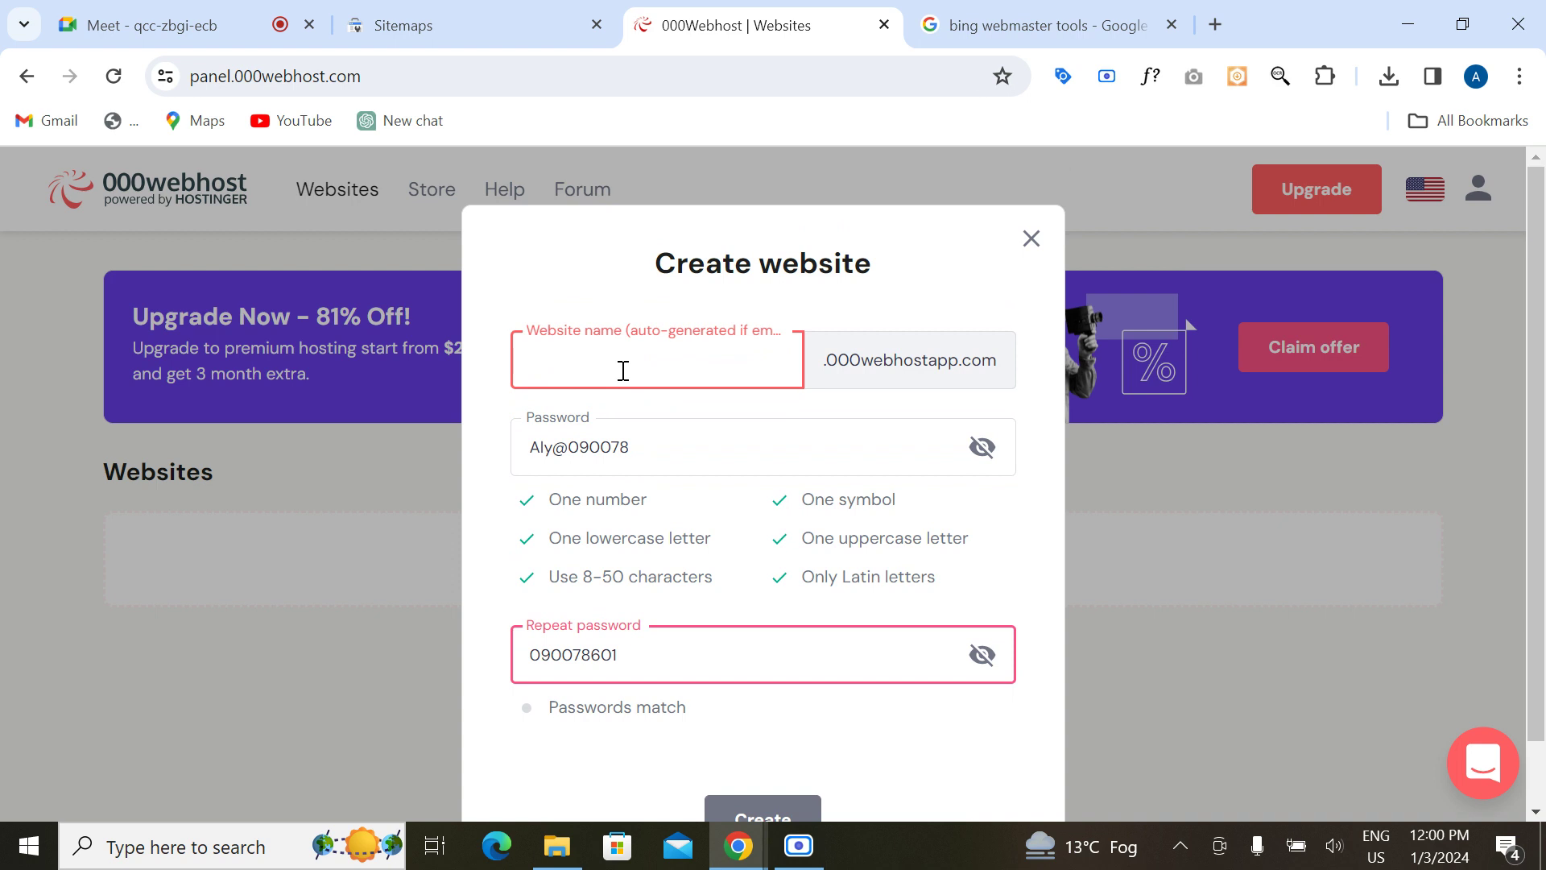
left_click_drag(641, 450, 519, 438)
key("ctrl+c")
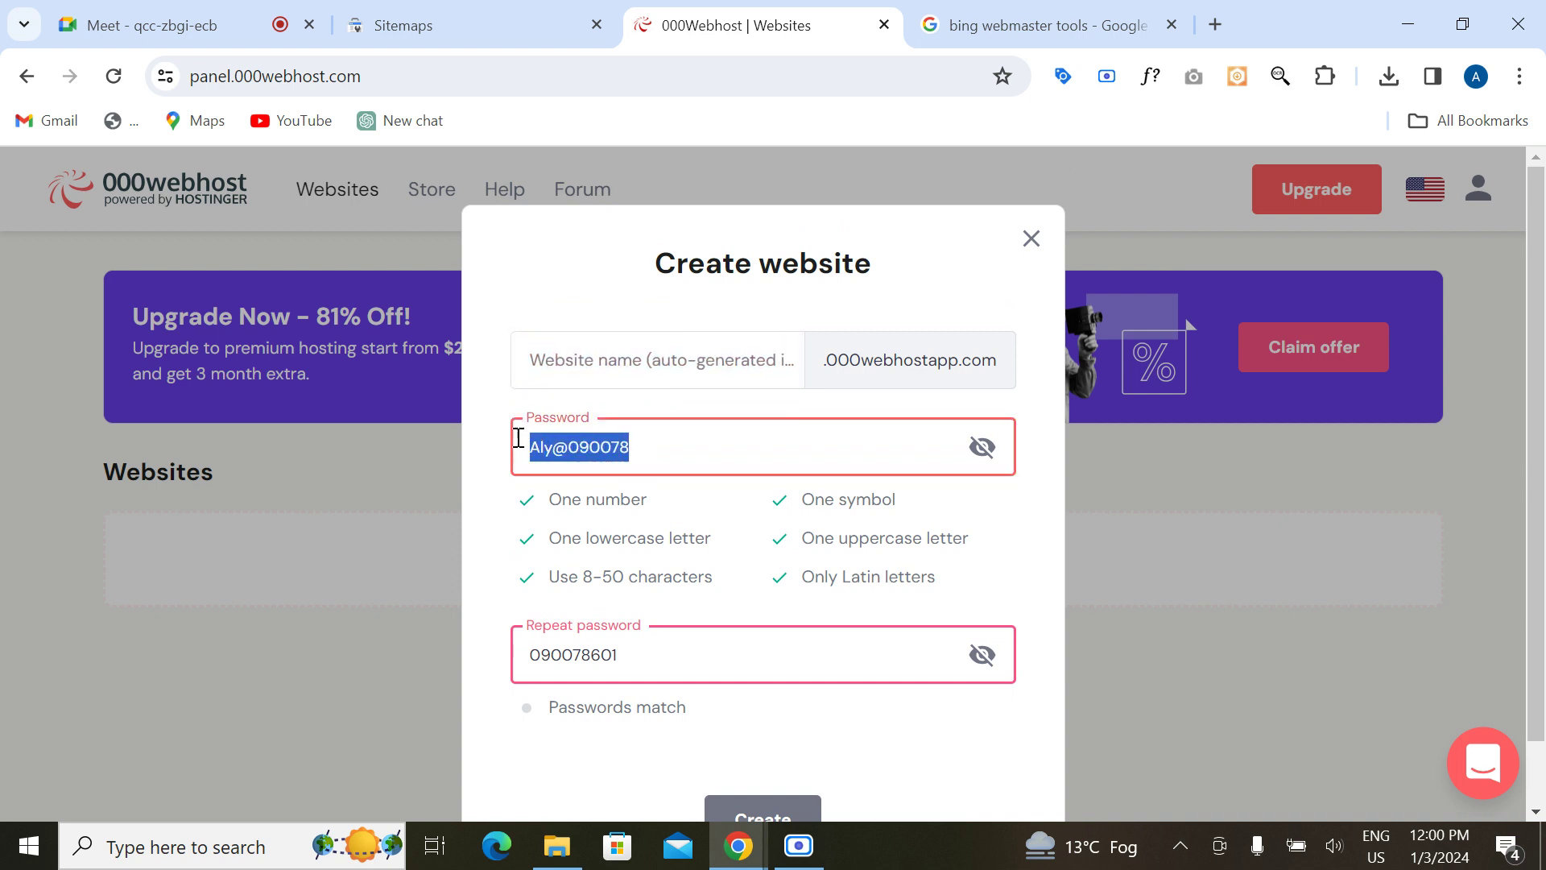
key("BackSpace")
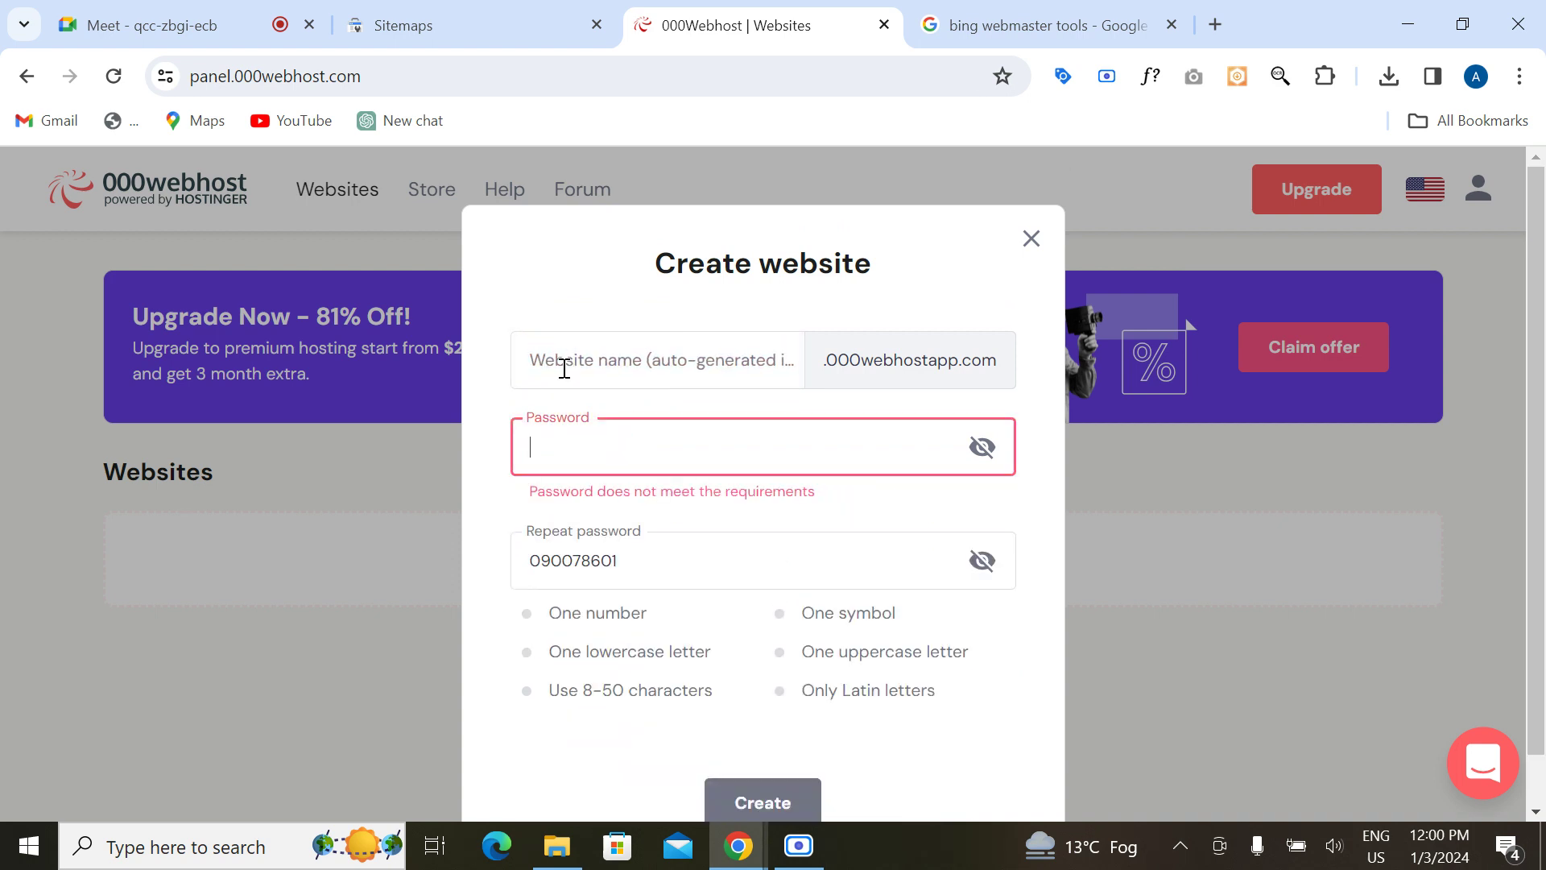
left_click(564, 369)
key("ctrl+v")
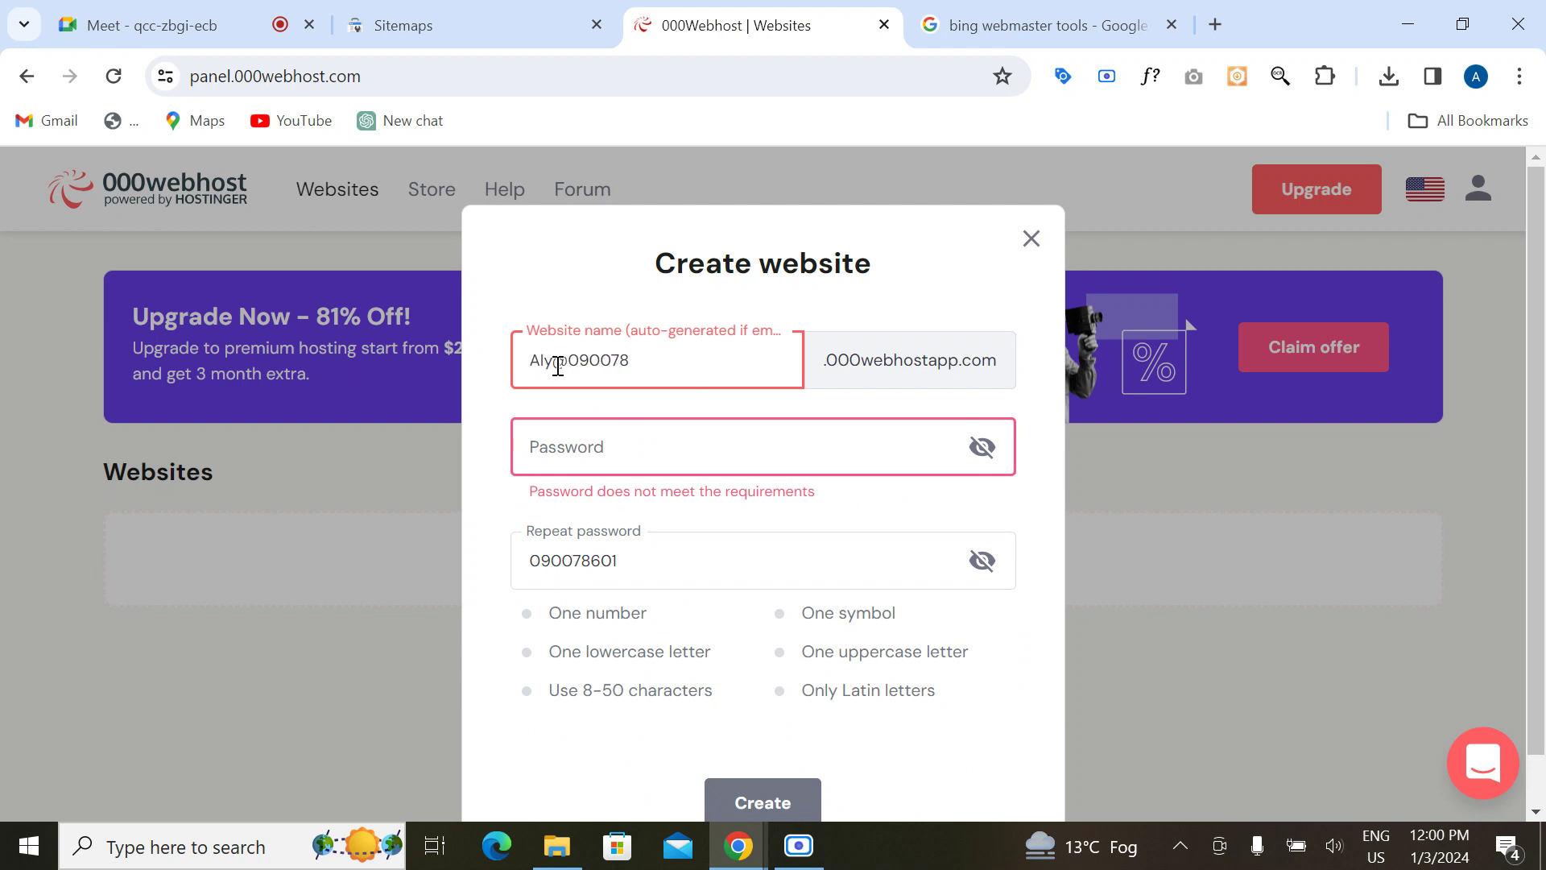
left_click_drag(556, 366, 704, 360)
key("BackSpace")
key("BackSpace")
key("BackSpace")
type("alys")
type("brands")
type("tore")
Step: Retype the repeat password with a capital letter, digits and a symbol
left_click_drag(616, 577, 533, 563)
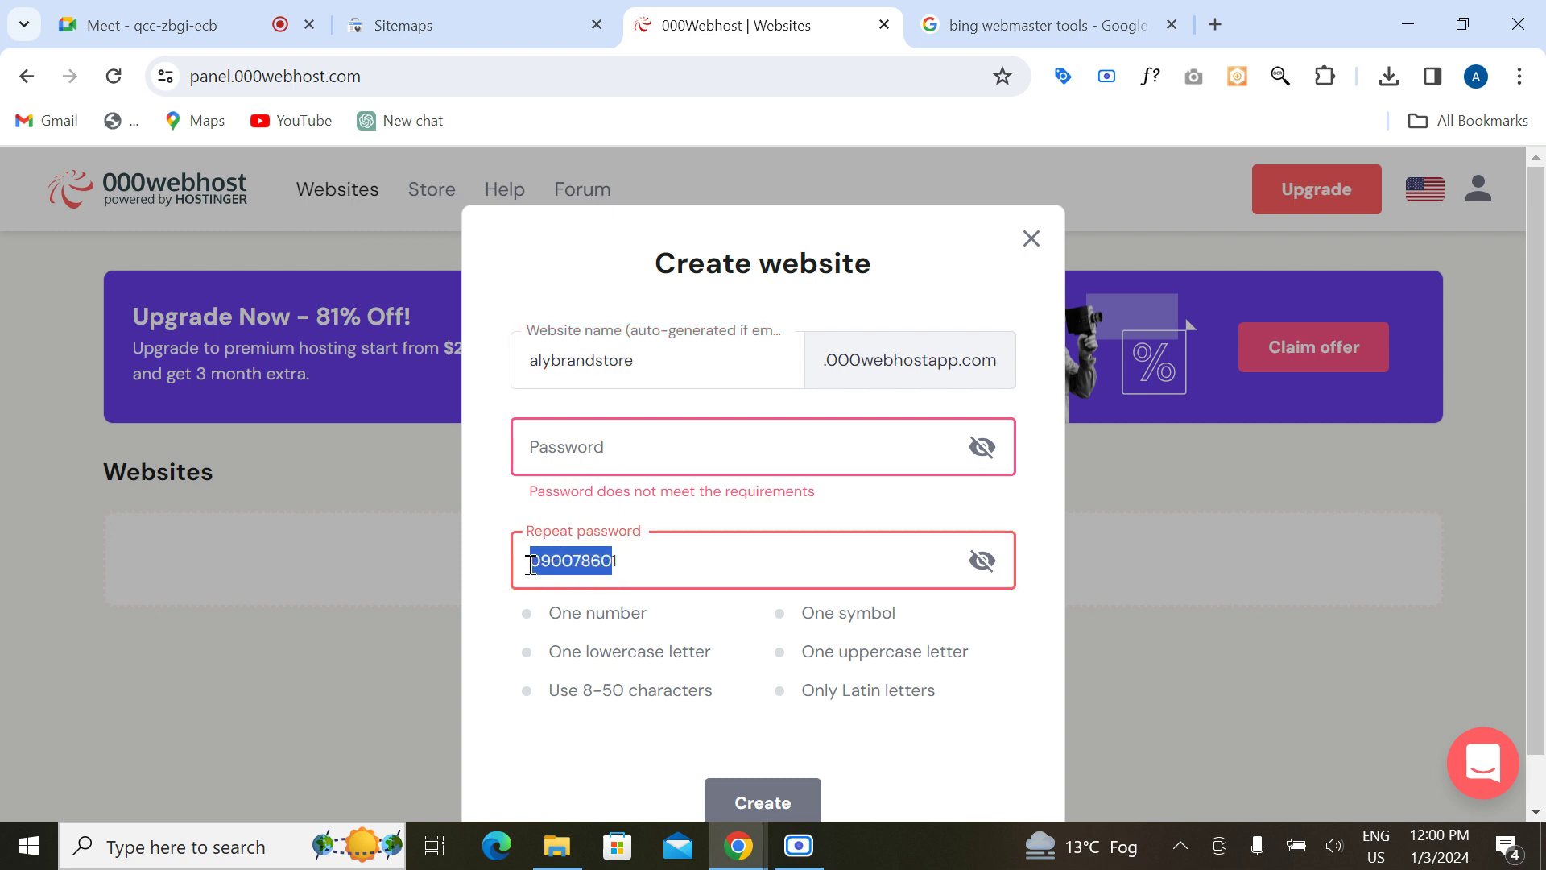
left_click(653, 565)
double_click(653, 565)
left_click(647, 562)
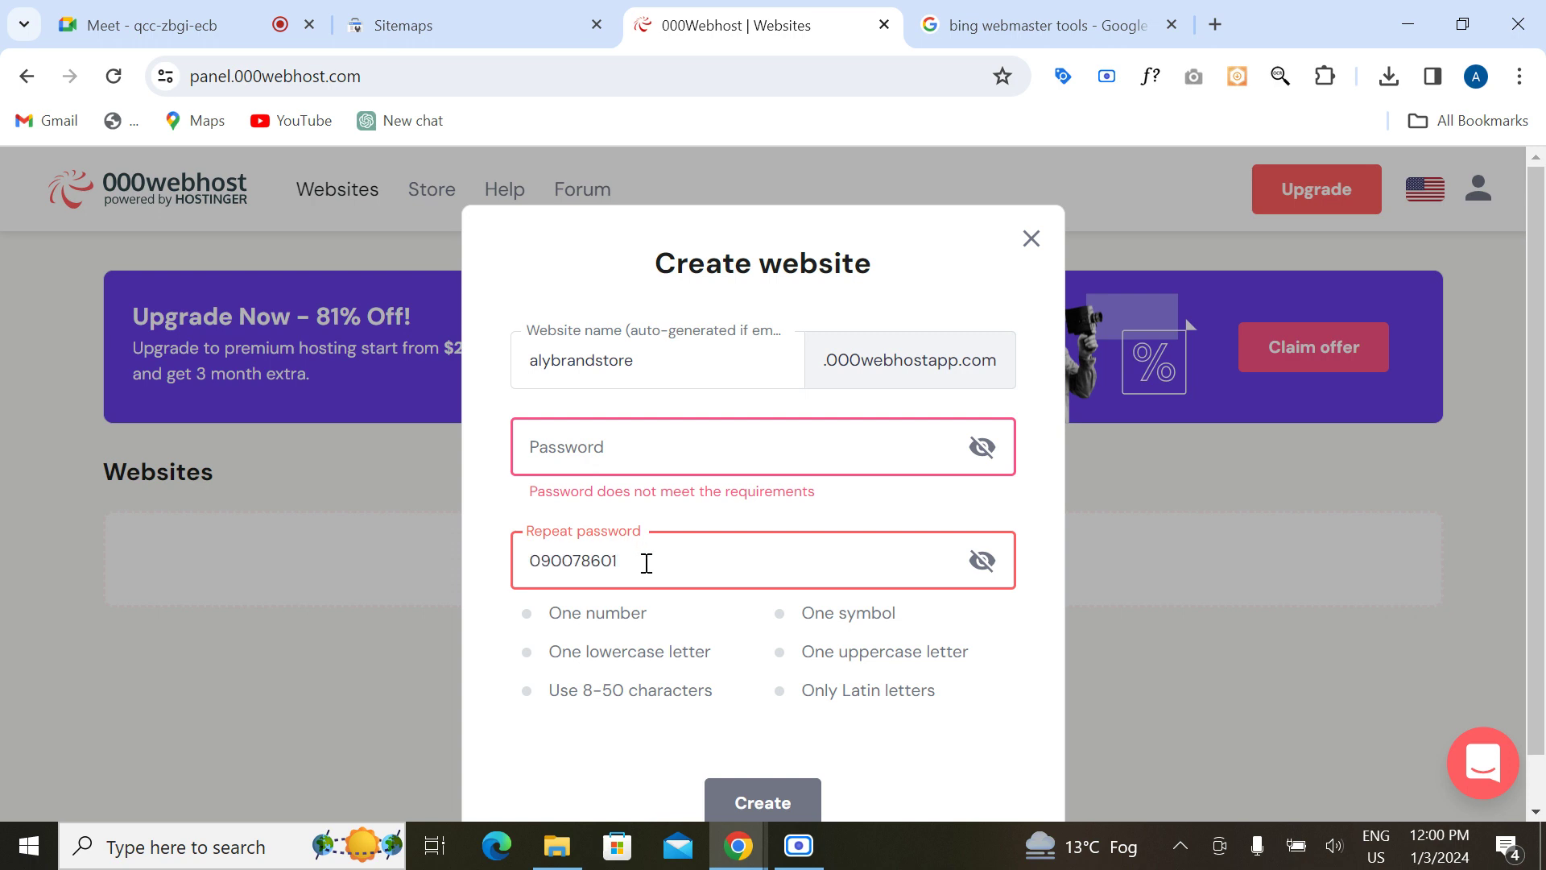
type("A")
double_click(647, 563)
type("ad")
key("BackSpace")
key("BackSpace")
type("a")
key("BackSpace")
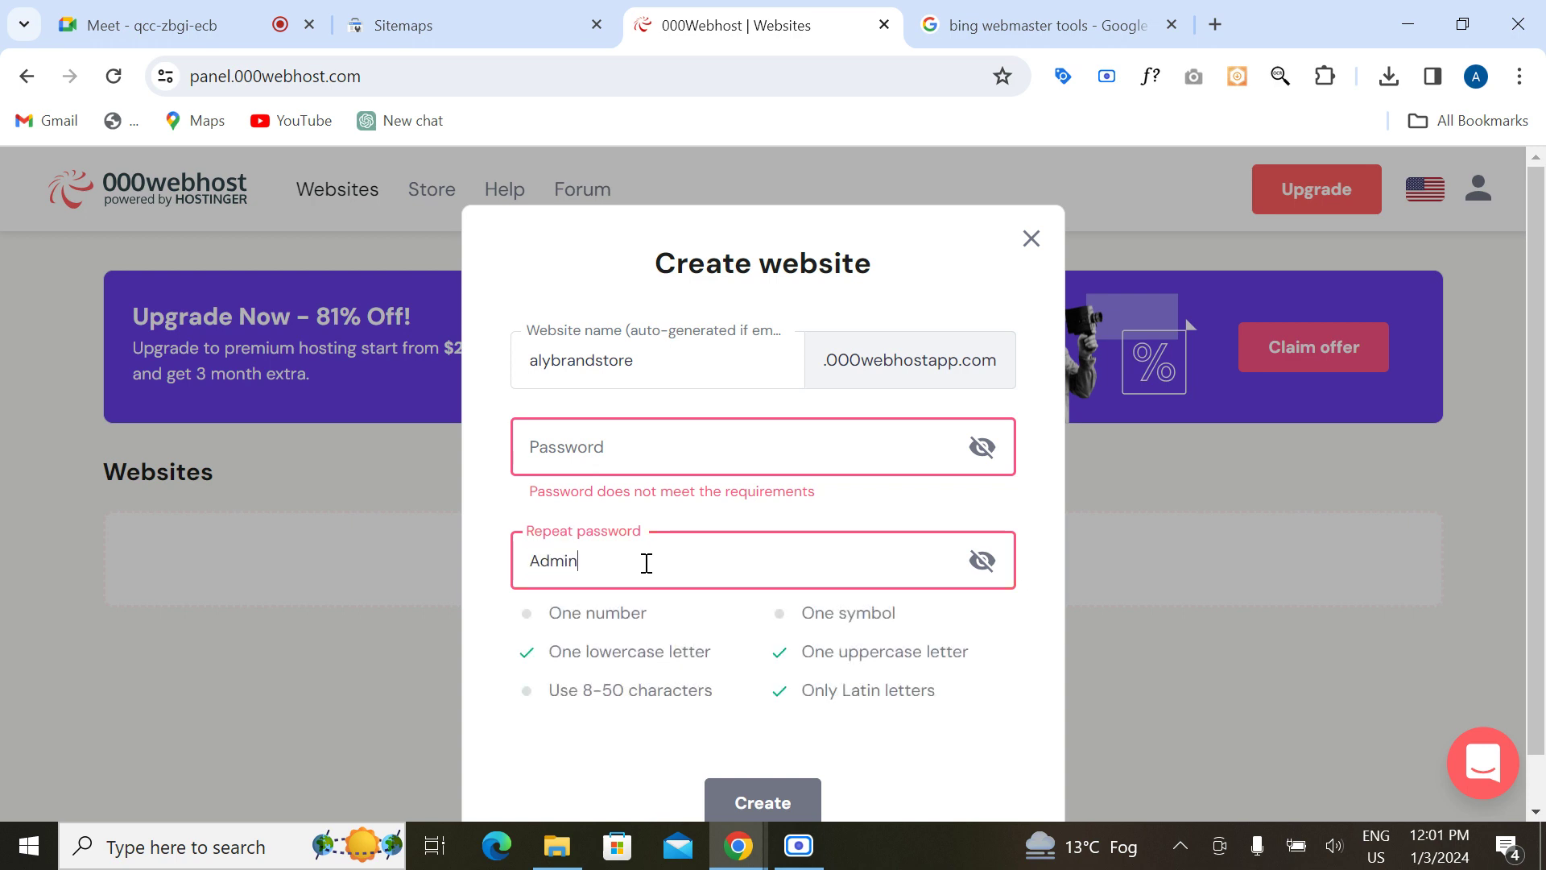
Step: Copy the repeat password into the password field so both entries match
left_click_drag(638, 563, 492, 587)
key("ctrl+c")
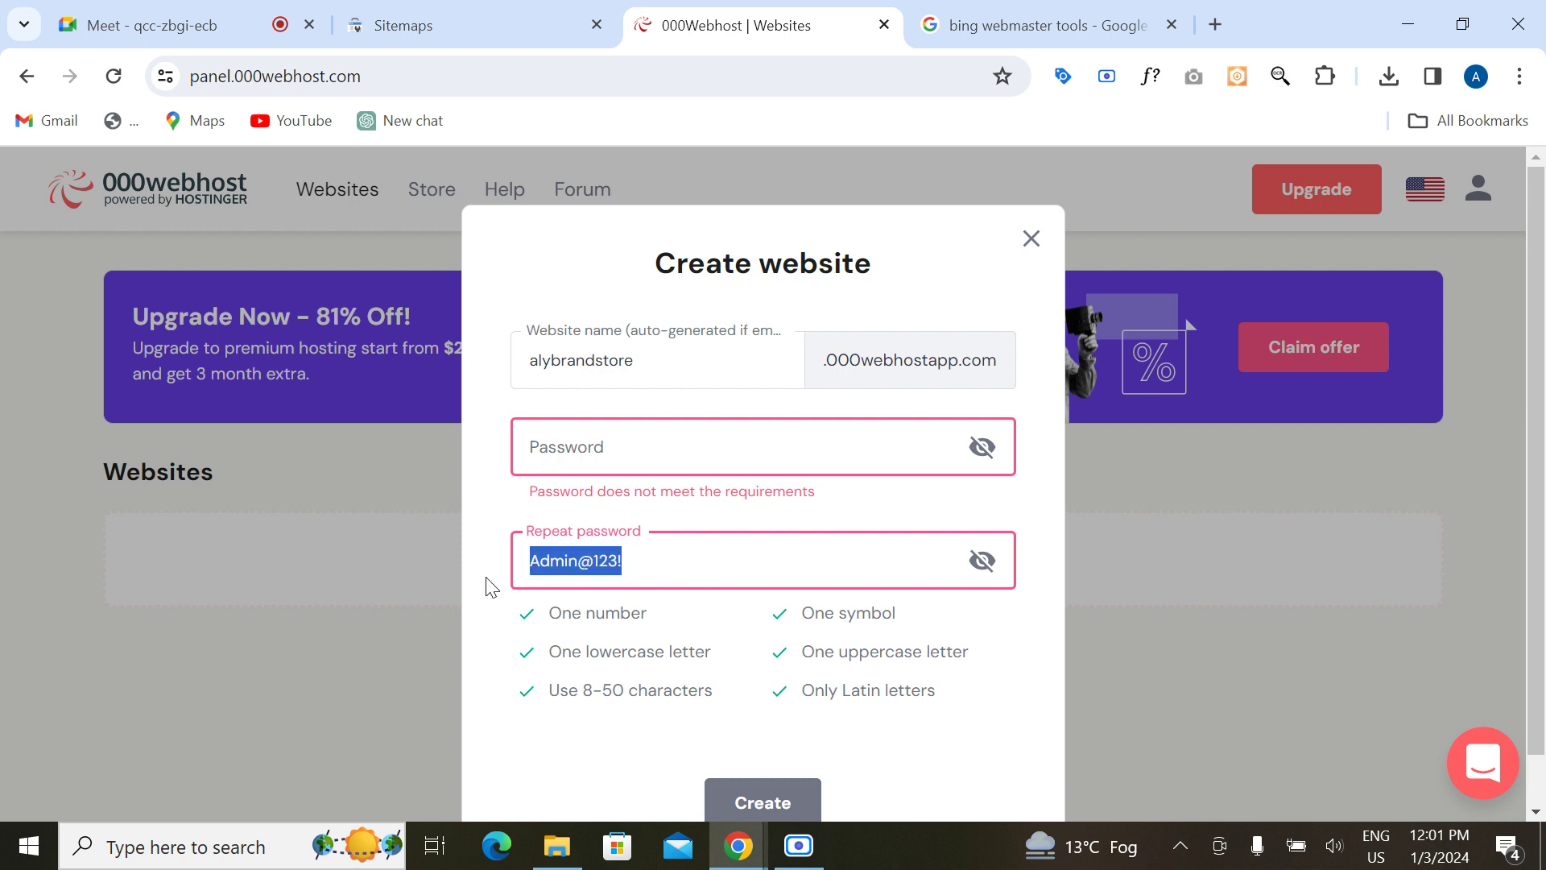
left_click(576, 443)
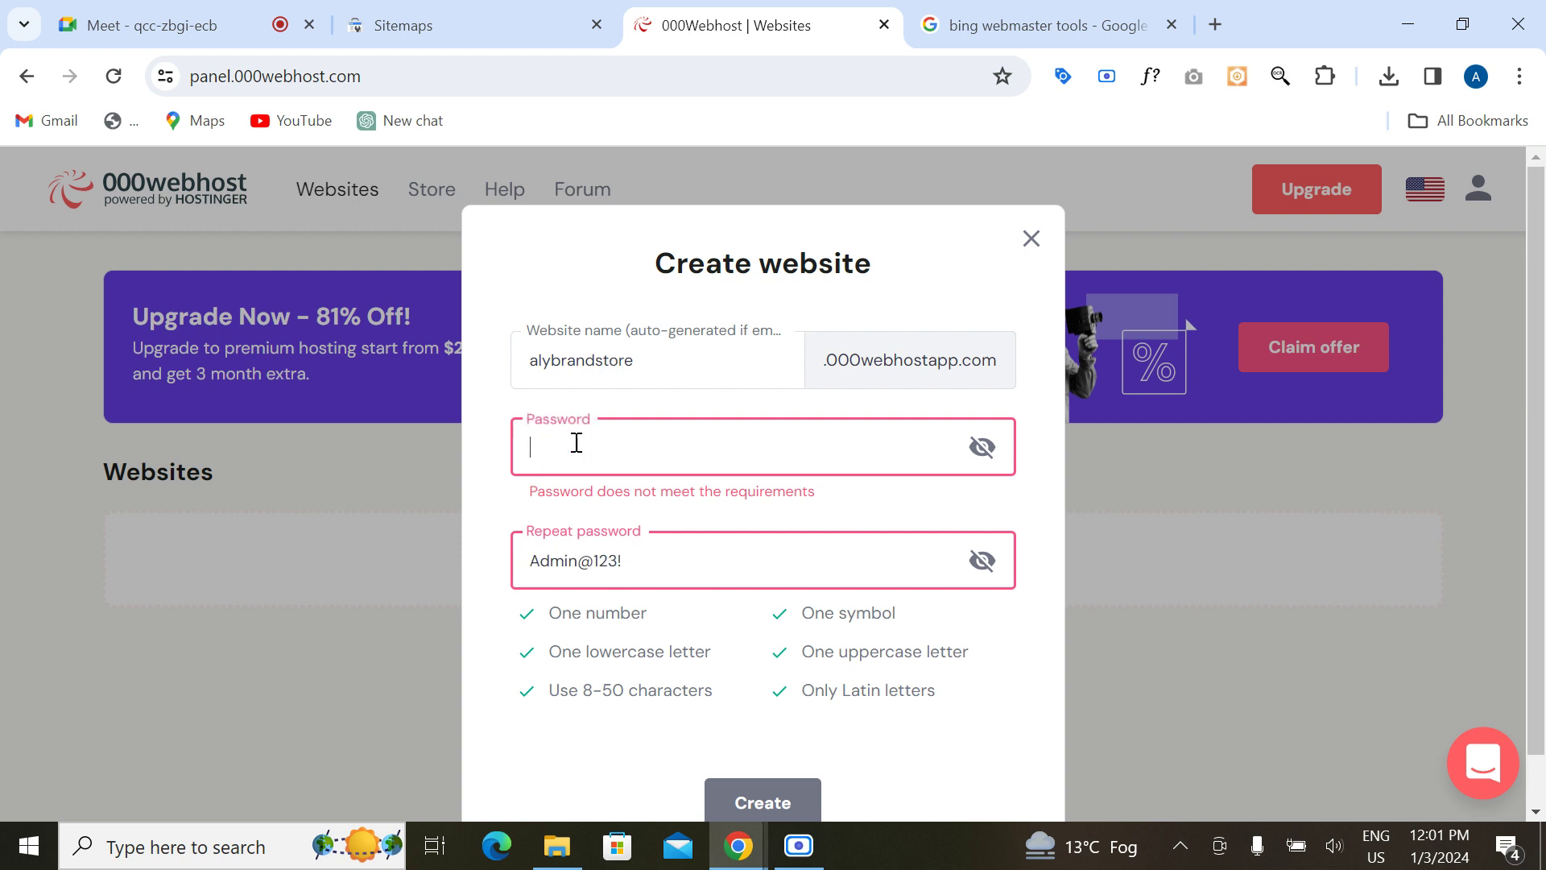
key("ctrl+v")
left_click(492, 538)
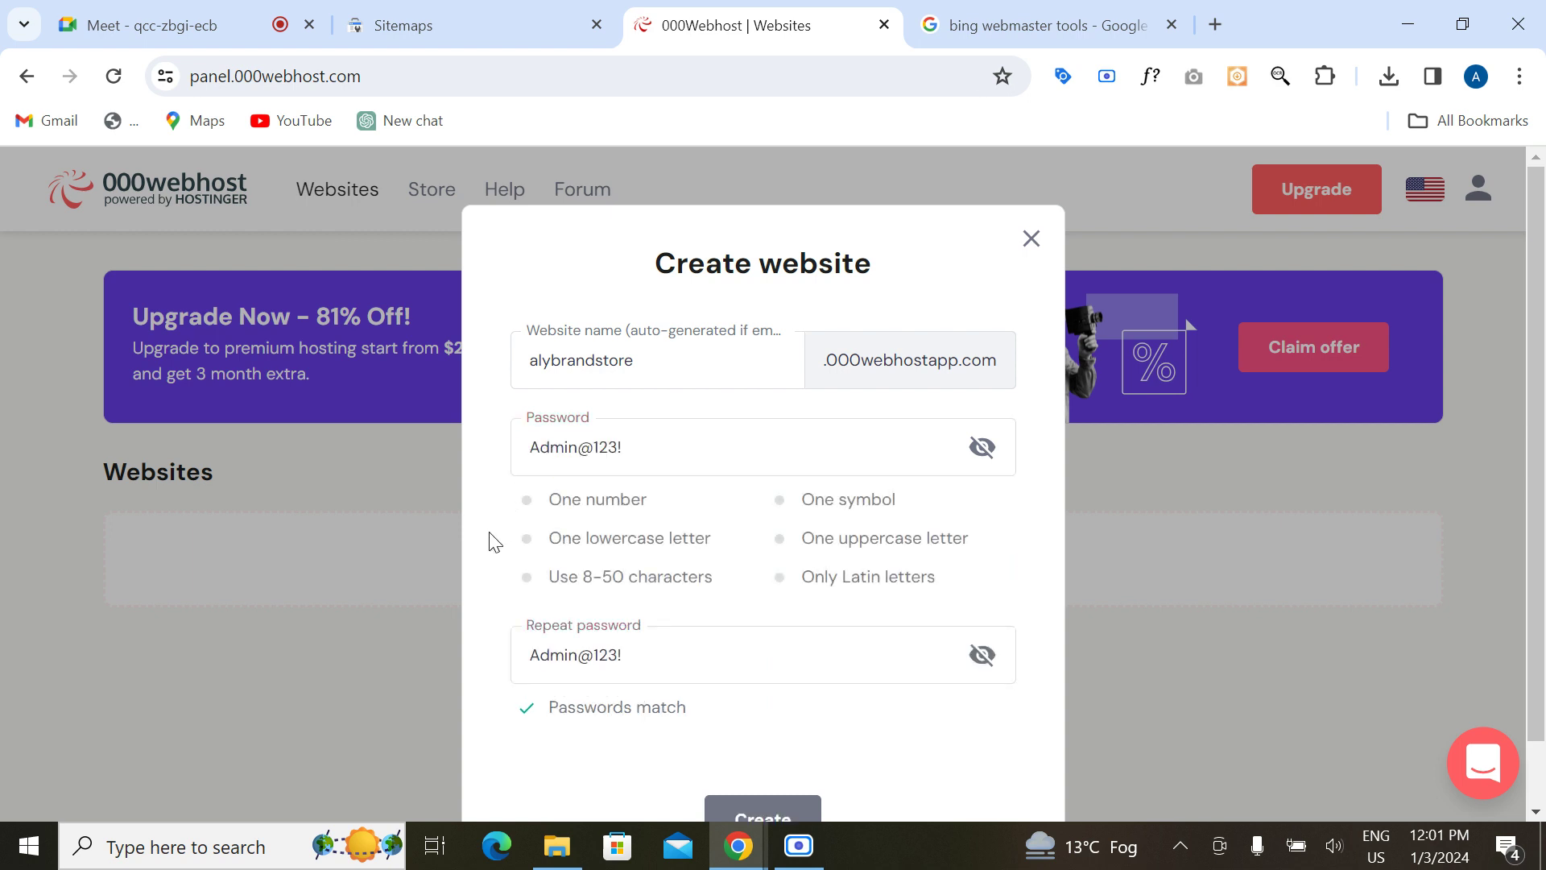
scroll(522, 582, "down", 1)
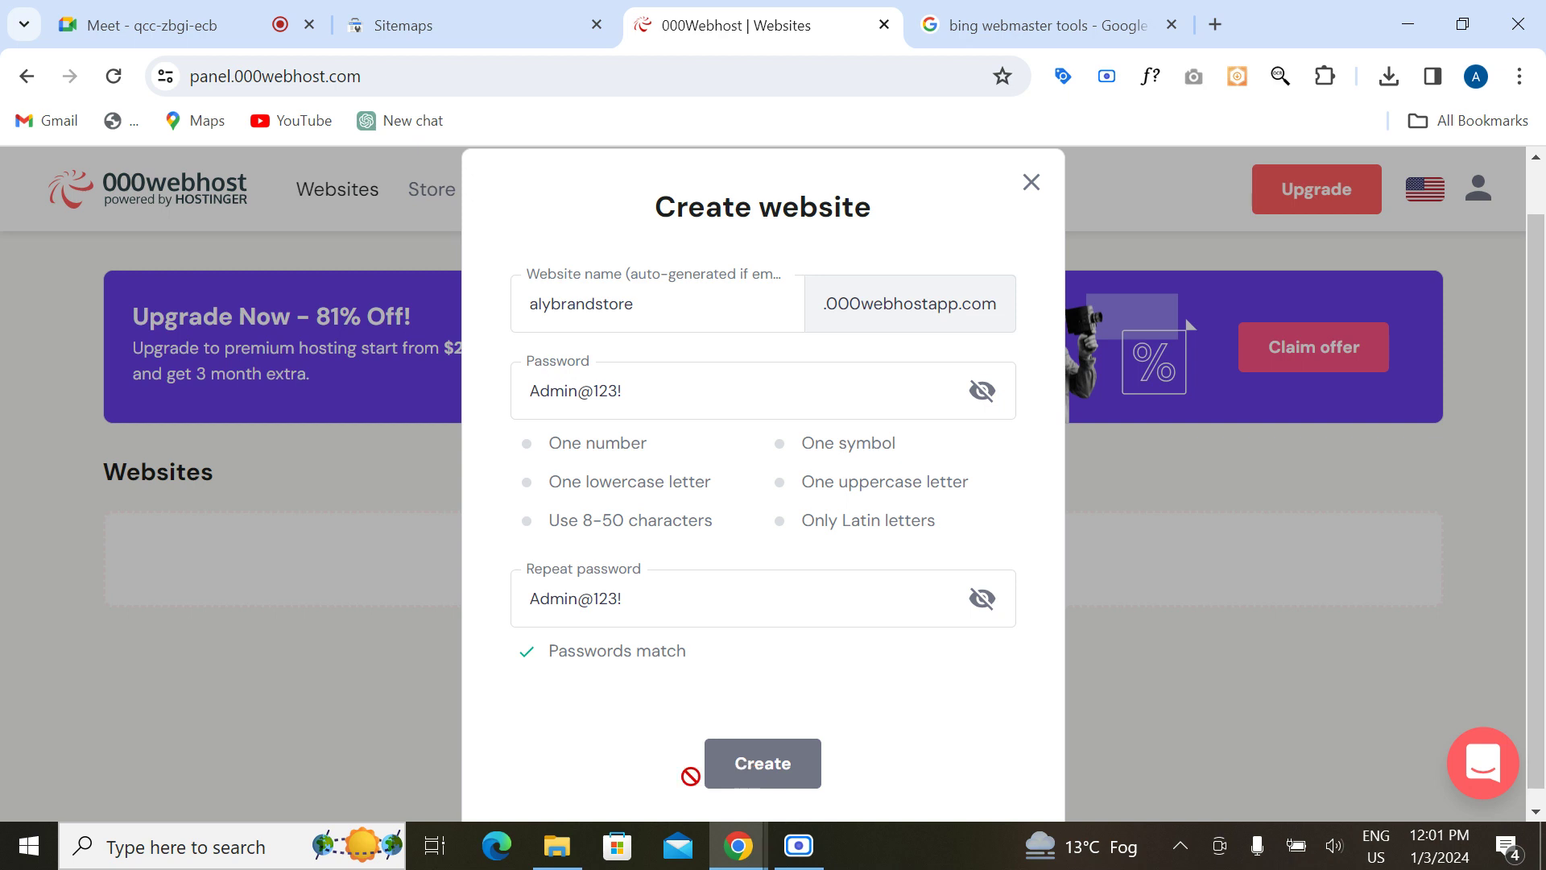
Step: Rename the website to greatdmstore and try to create it
left_click(701, 311)
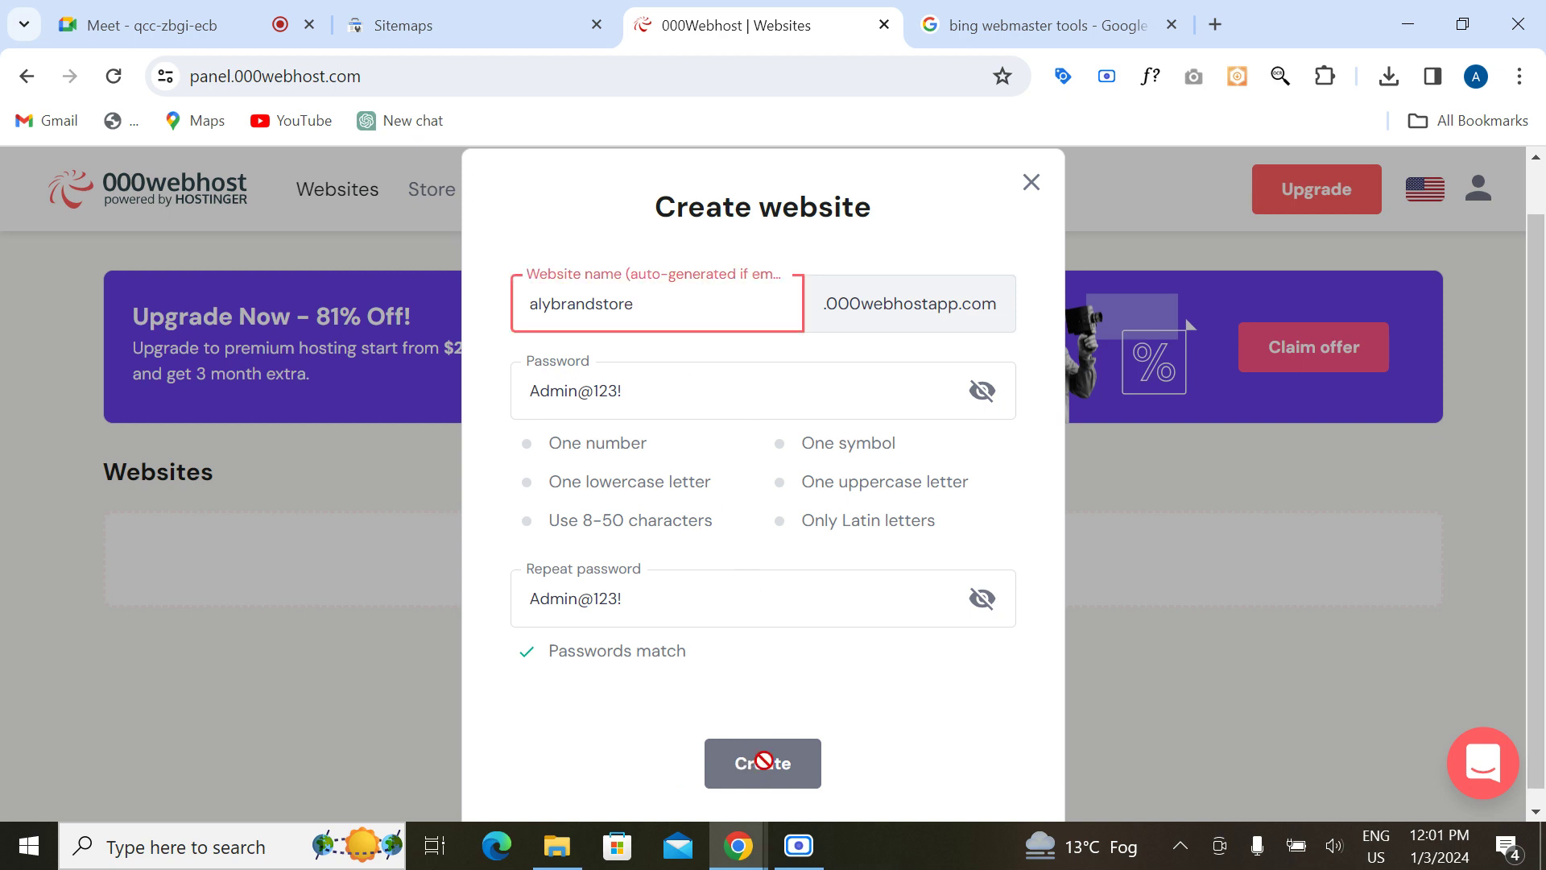
key("BackSpace")
key("BackSpace")
key("BackSpace")
key("BackSpace")
key("BackSpace")
key("BackSpace")
key("BackSpace")
key("BackSpace")
key("BackSpace")
key("BackSpace")
key("BackSpace")
key("BackSpace")
left_click(477, 506)
left_click(613, 299)
type("greatdmstore")
left_click(777, 753)
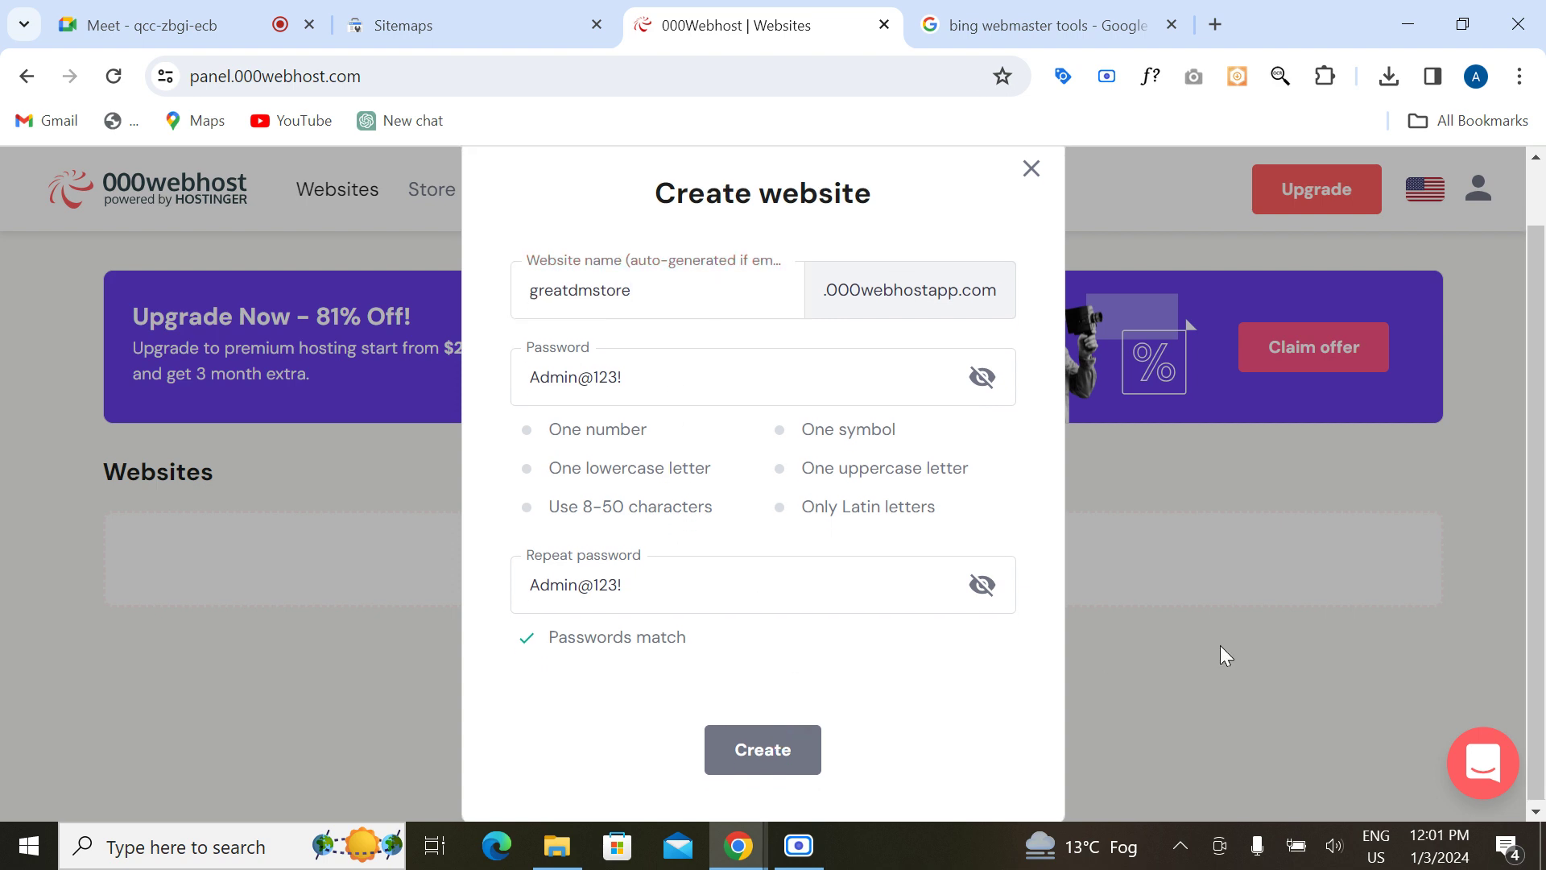
Step: Close the form, restart website setup, and enter greatalydmatore as the website name
left_click(1030, 240)
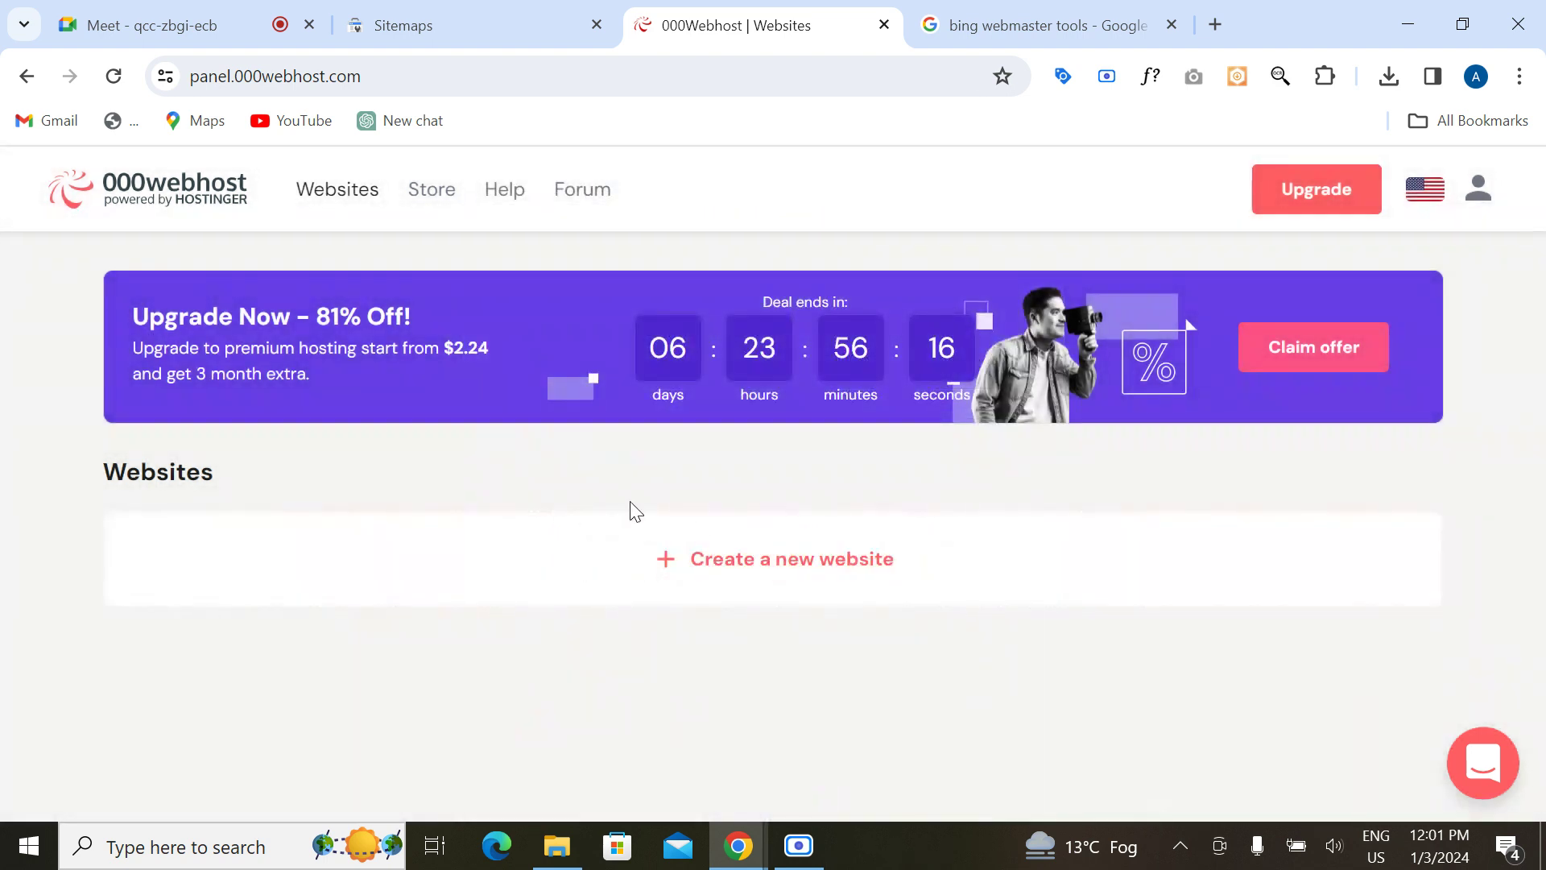
left_click(748, 590)
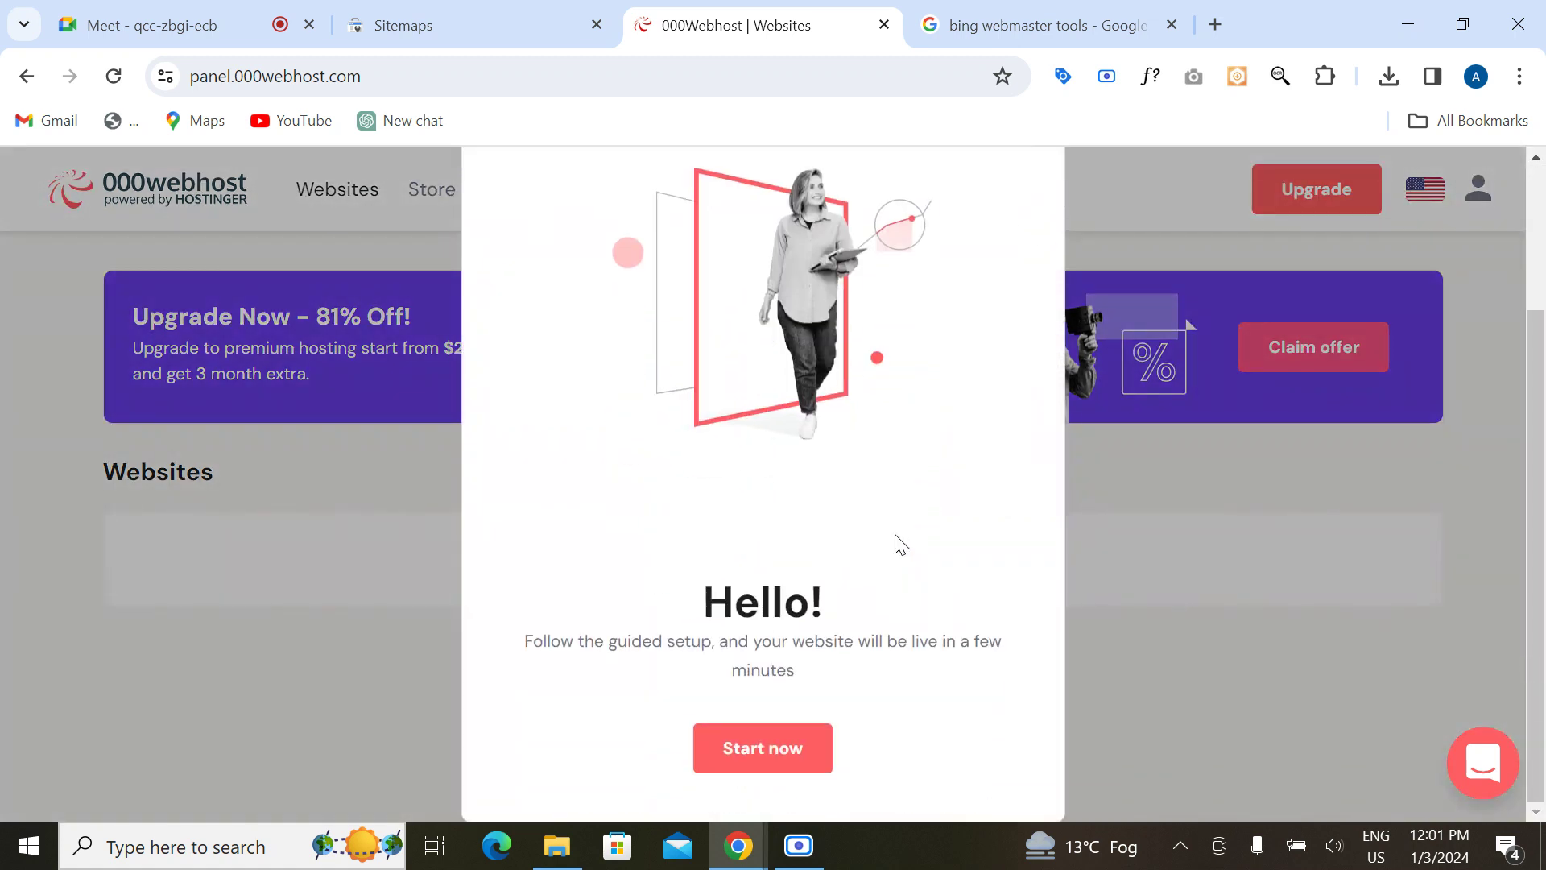
left_click(741, 757)
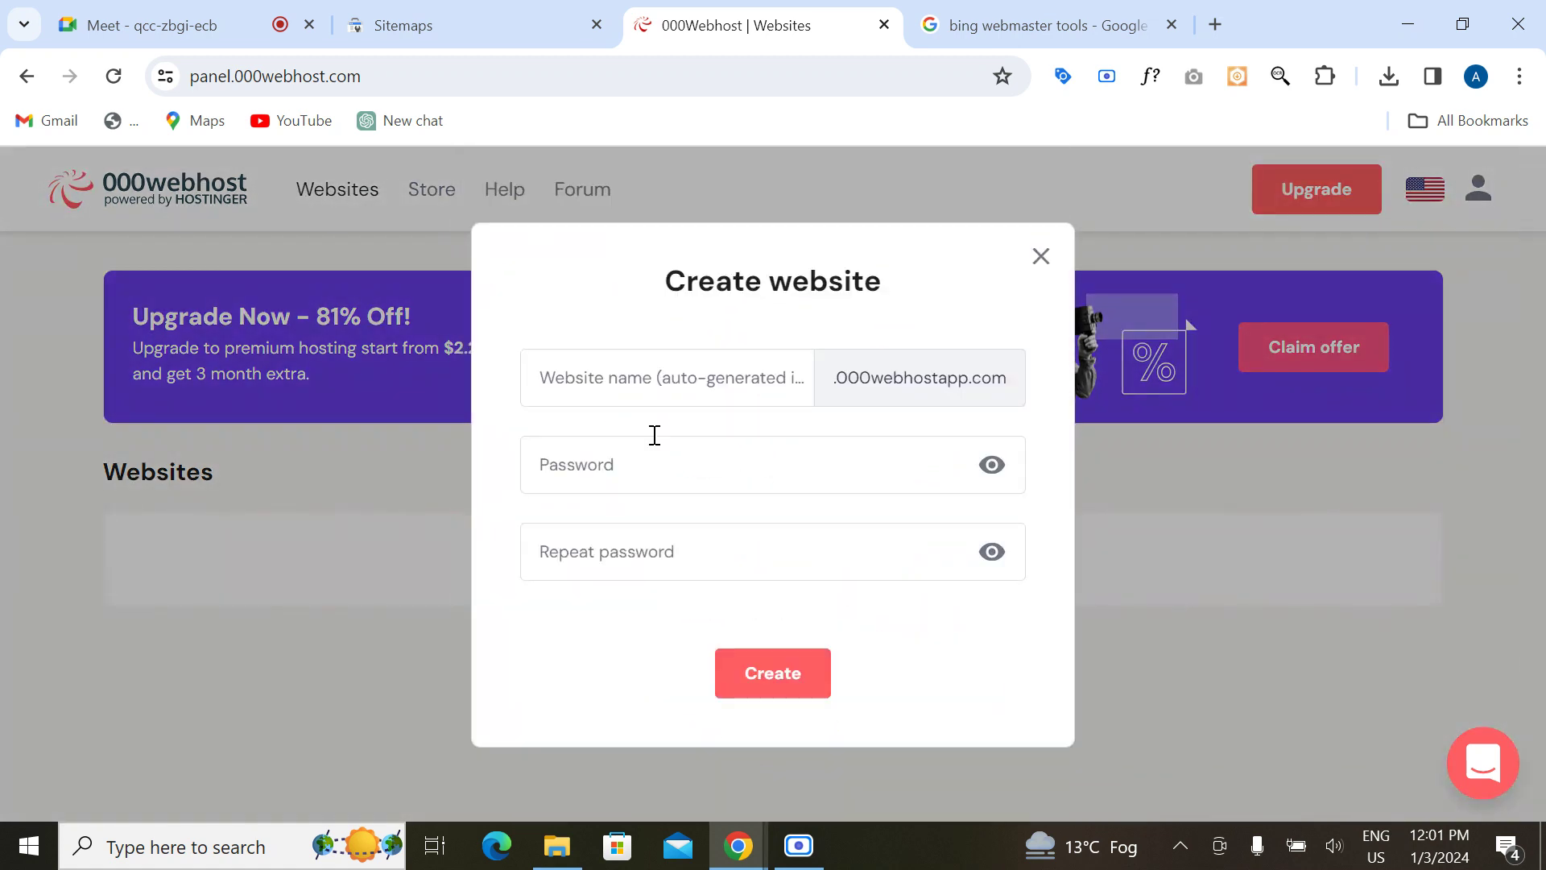
left_click(626, 370)
type("great")
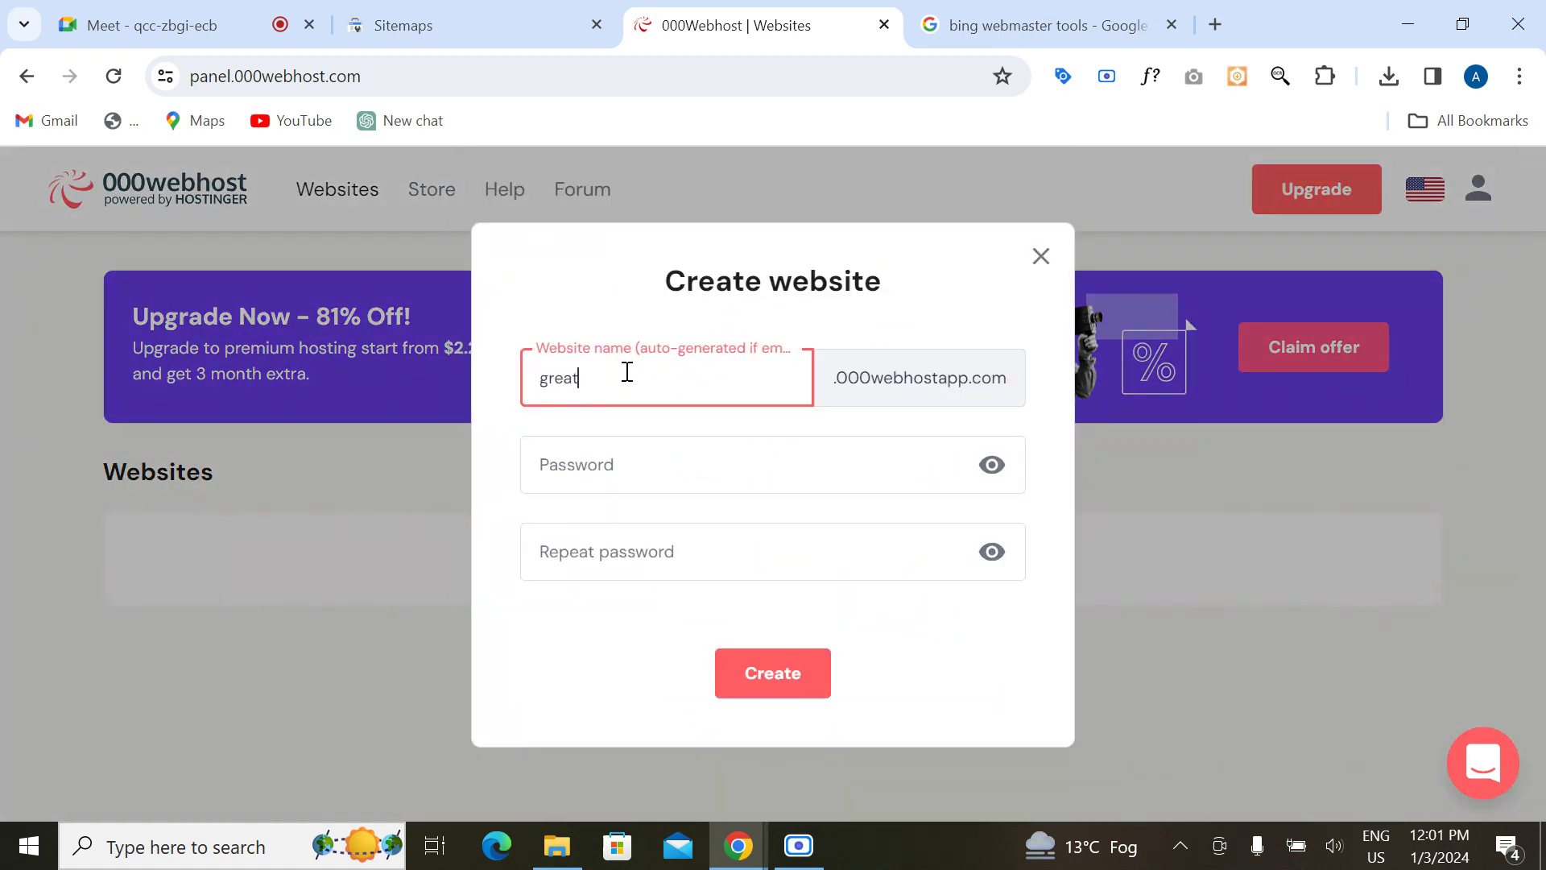
type("alydmatore")
Step: Type the site password and begin entering its confirmation
key("ctrl+a")
left_click(640, 478)
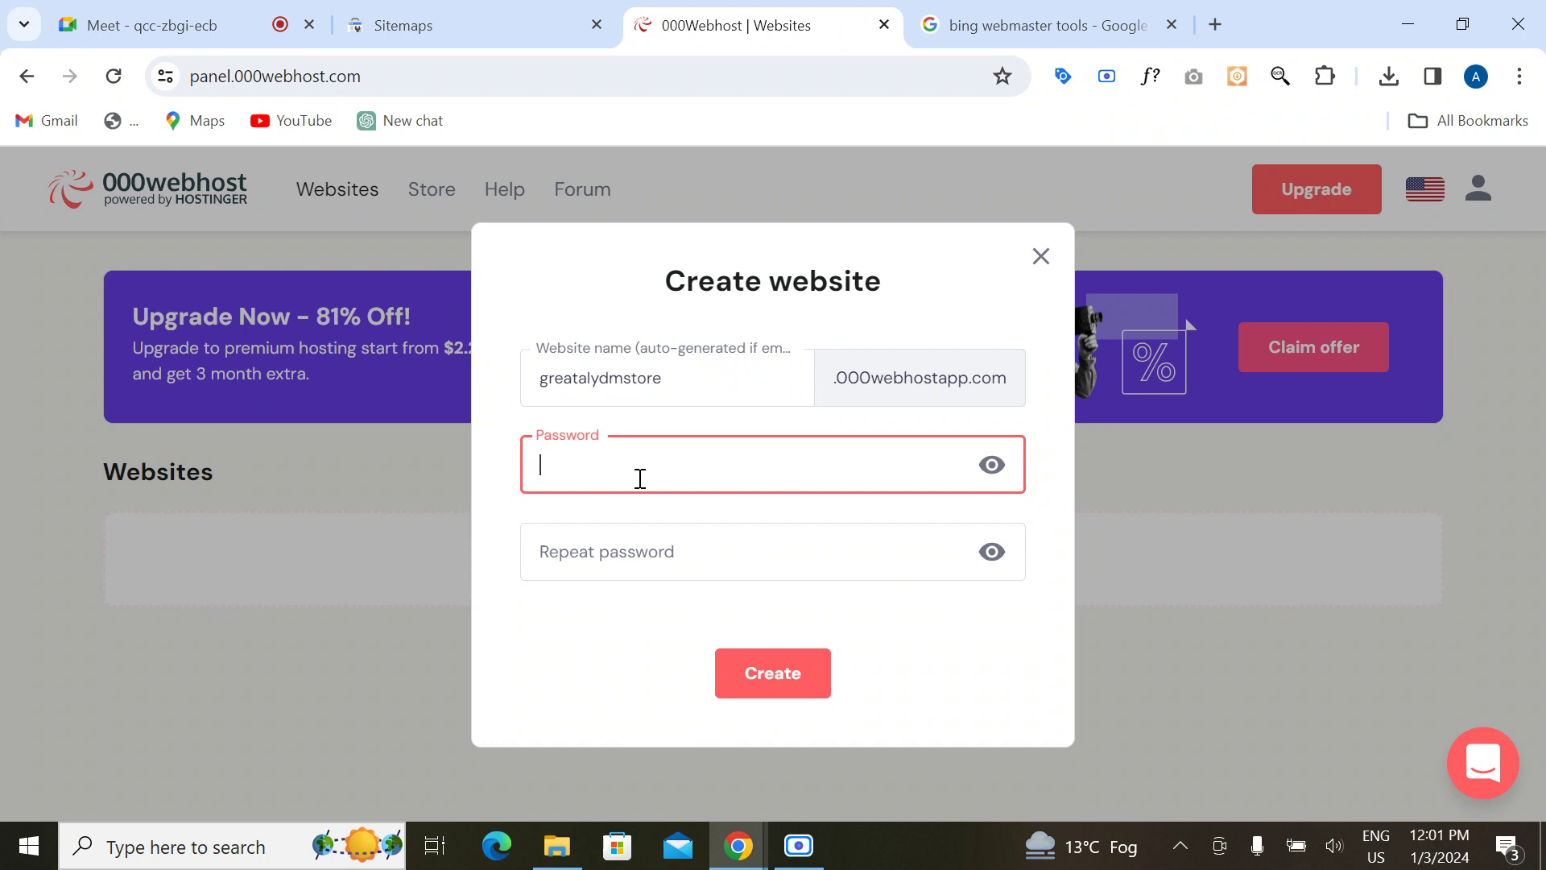
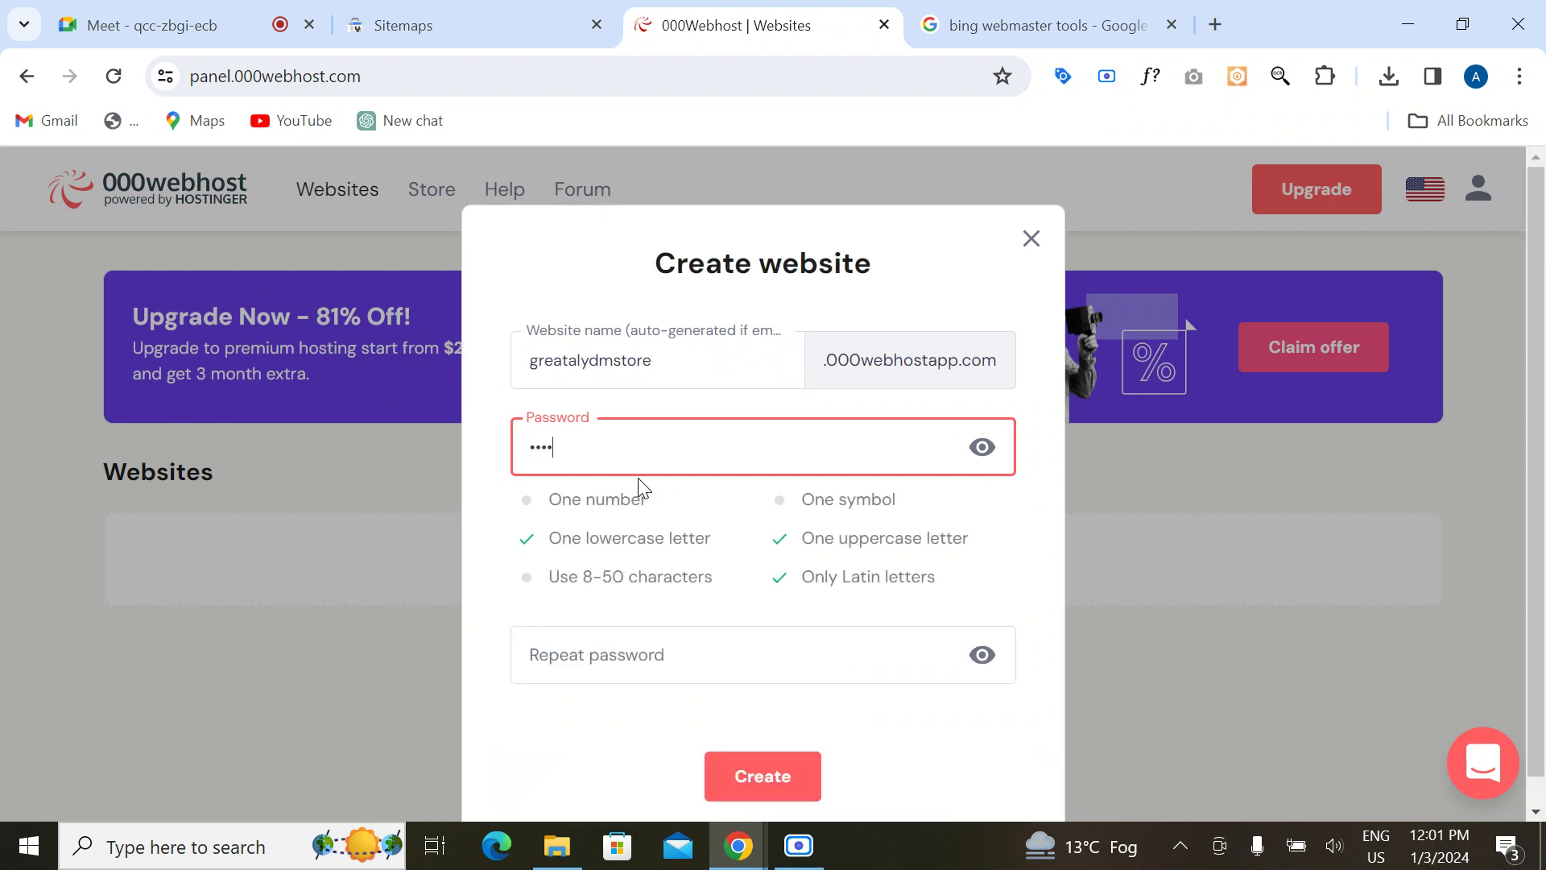
left_click(615, 676)
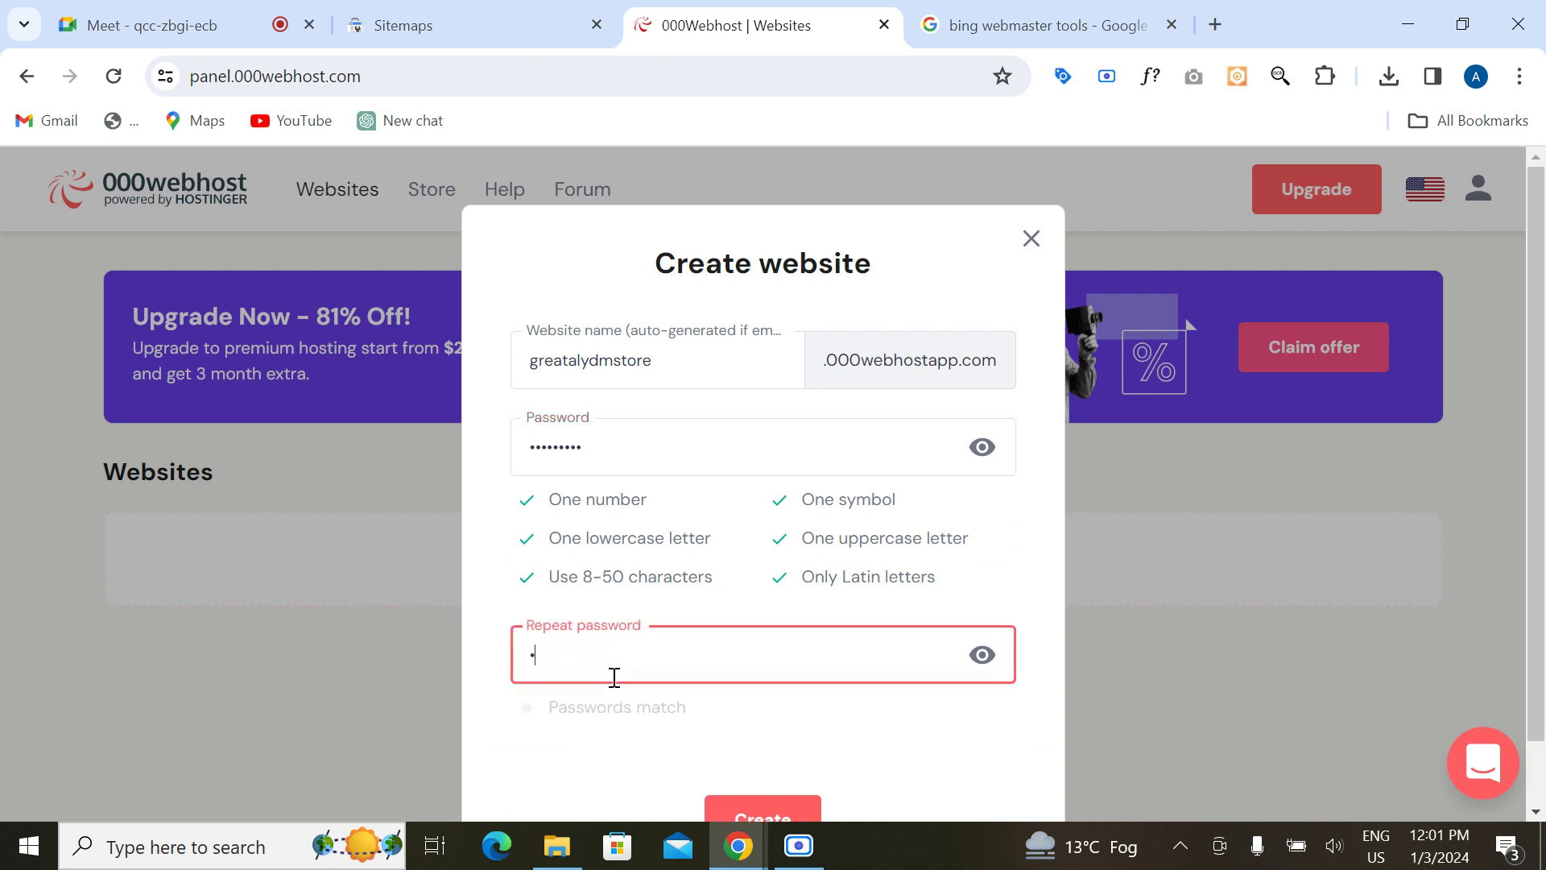
scroll(777, 746, "down", 1)
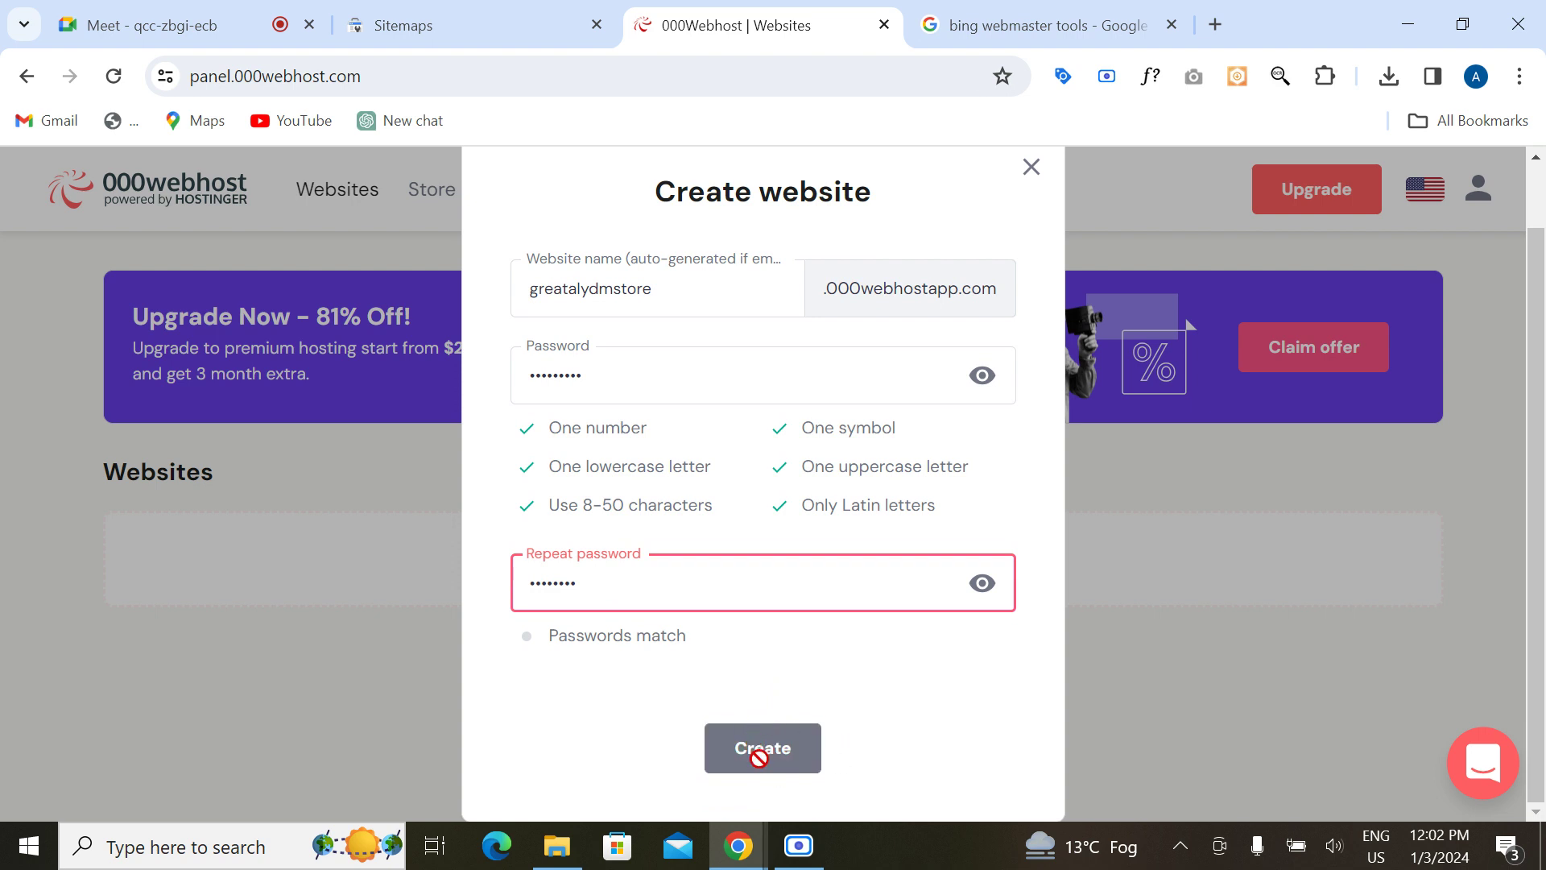
scroll(818, 635, "up", 1)
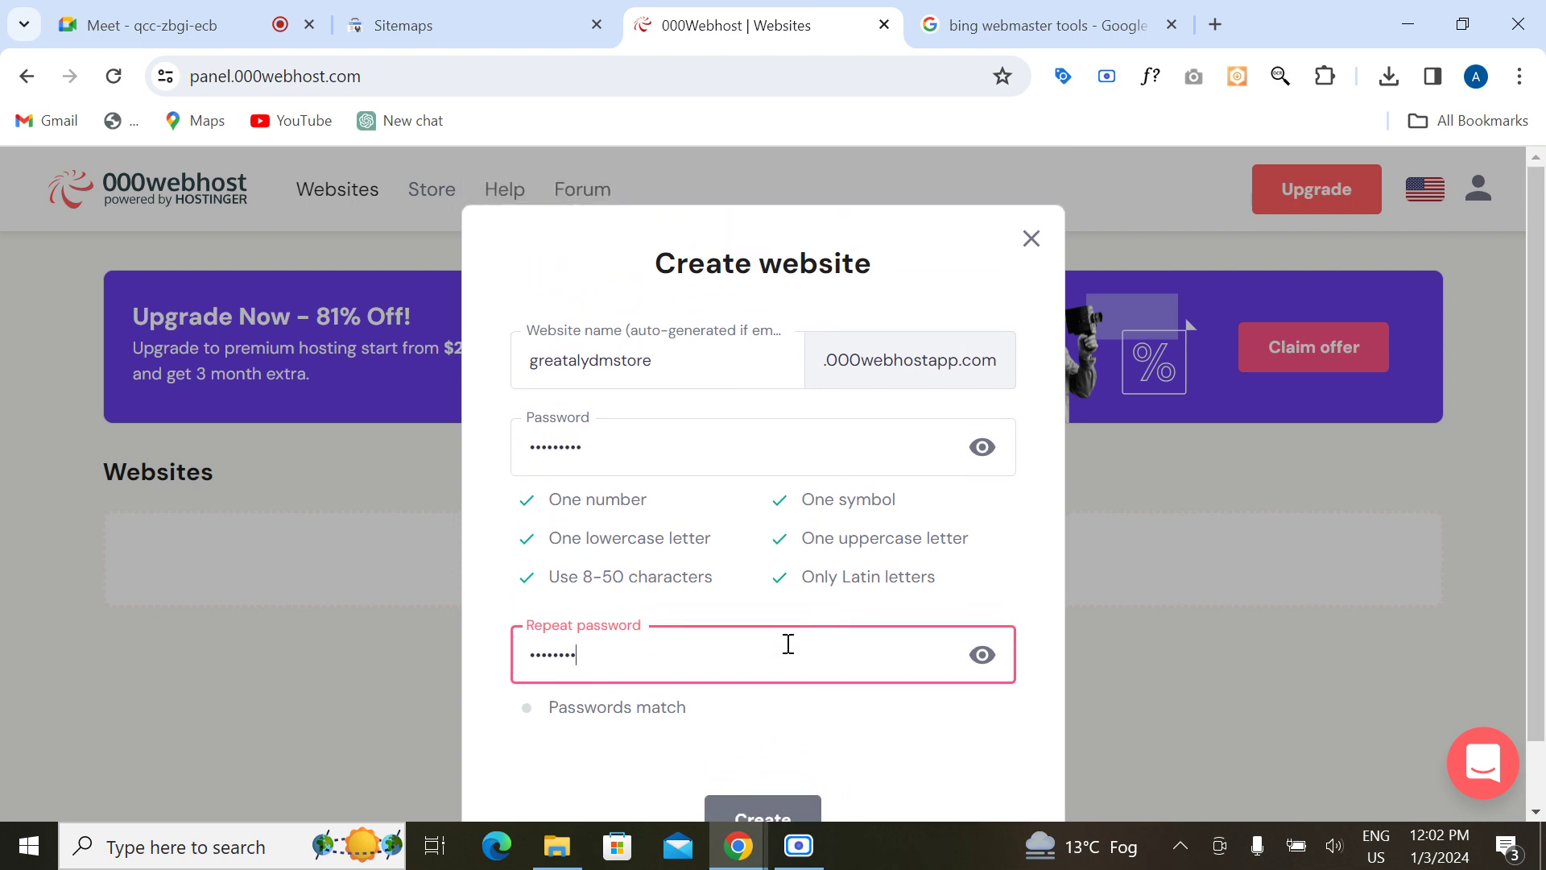
scroll(789, 644, "down", 1)
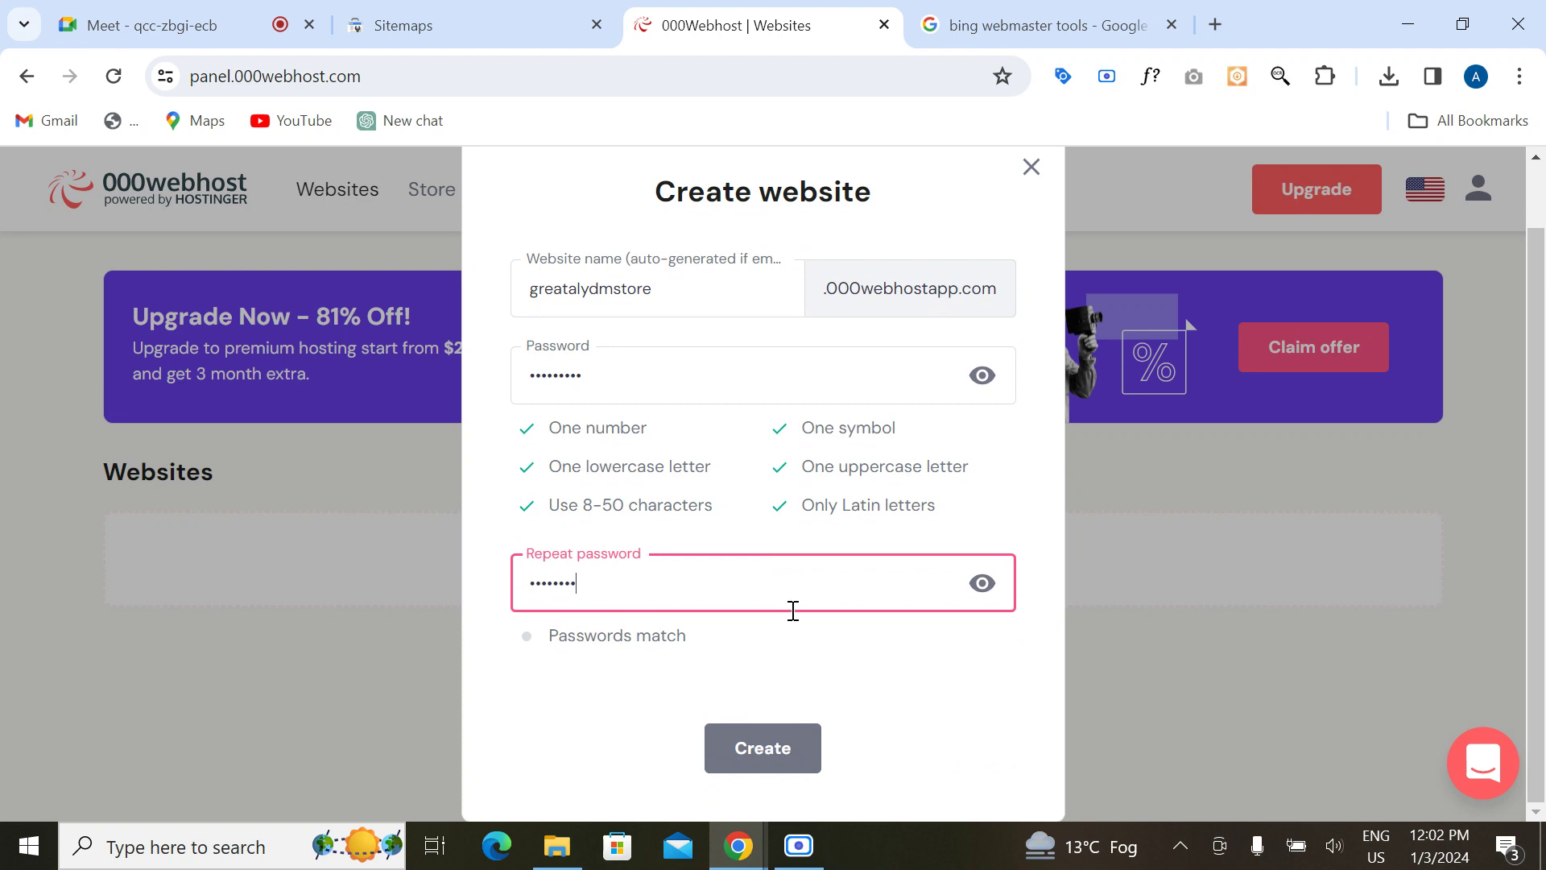
Step: Reveal both password fields and correct the confirmation to match the password
left_click(981, 583)
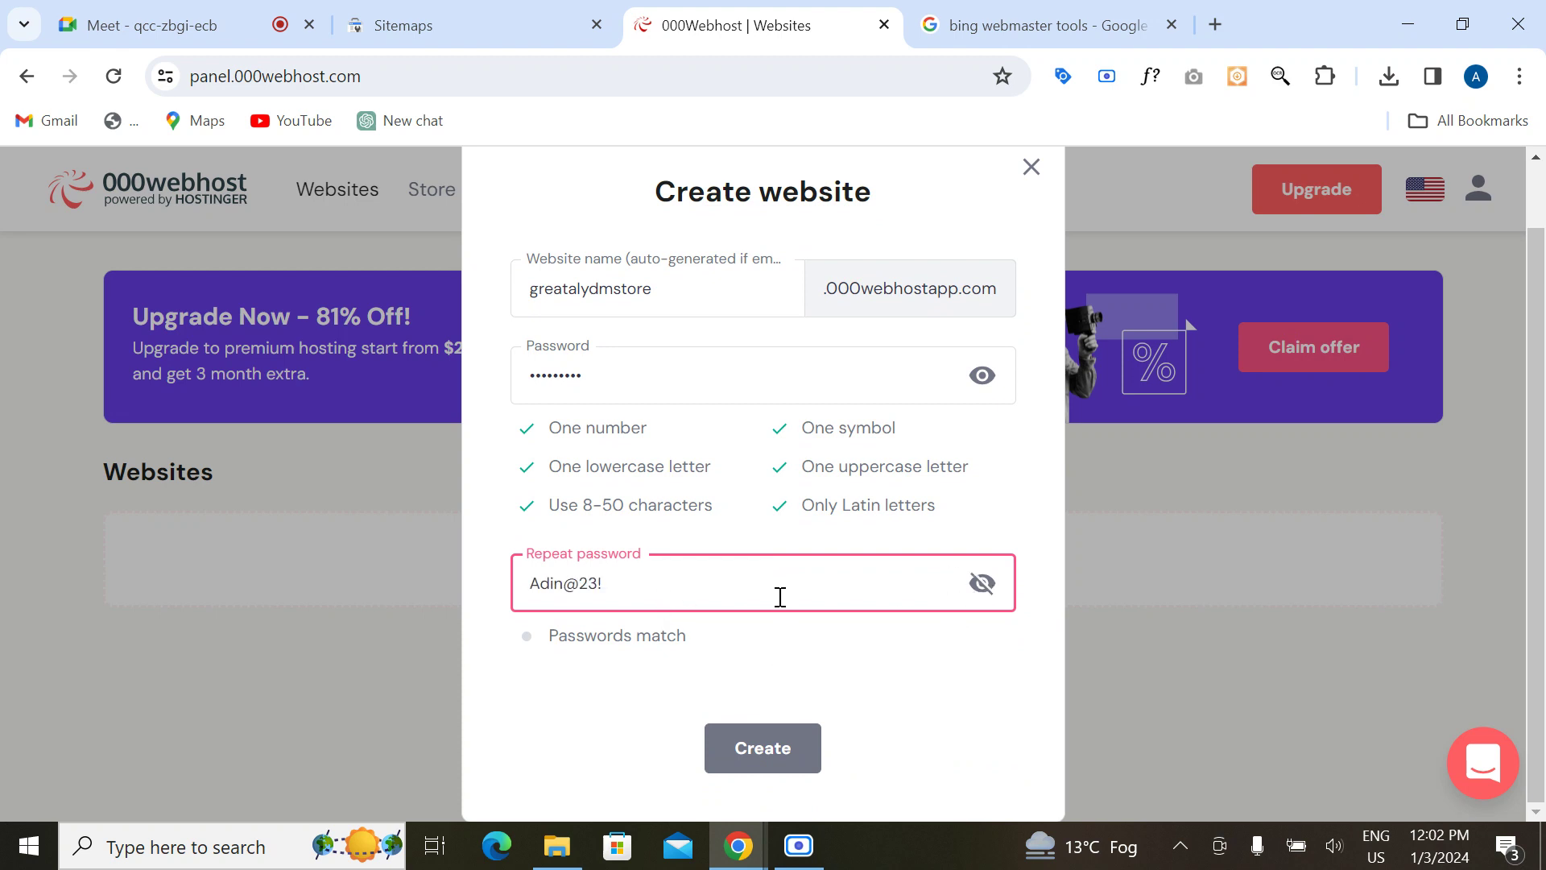
left_click(580, 583)
left_click(981, 376)
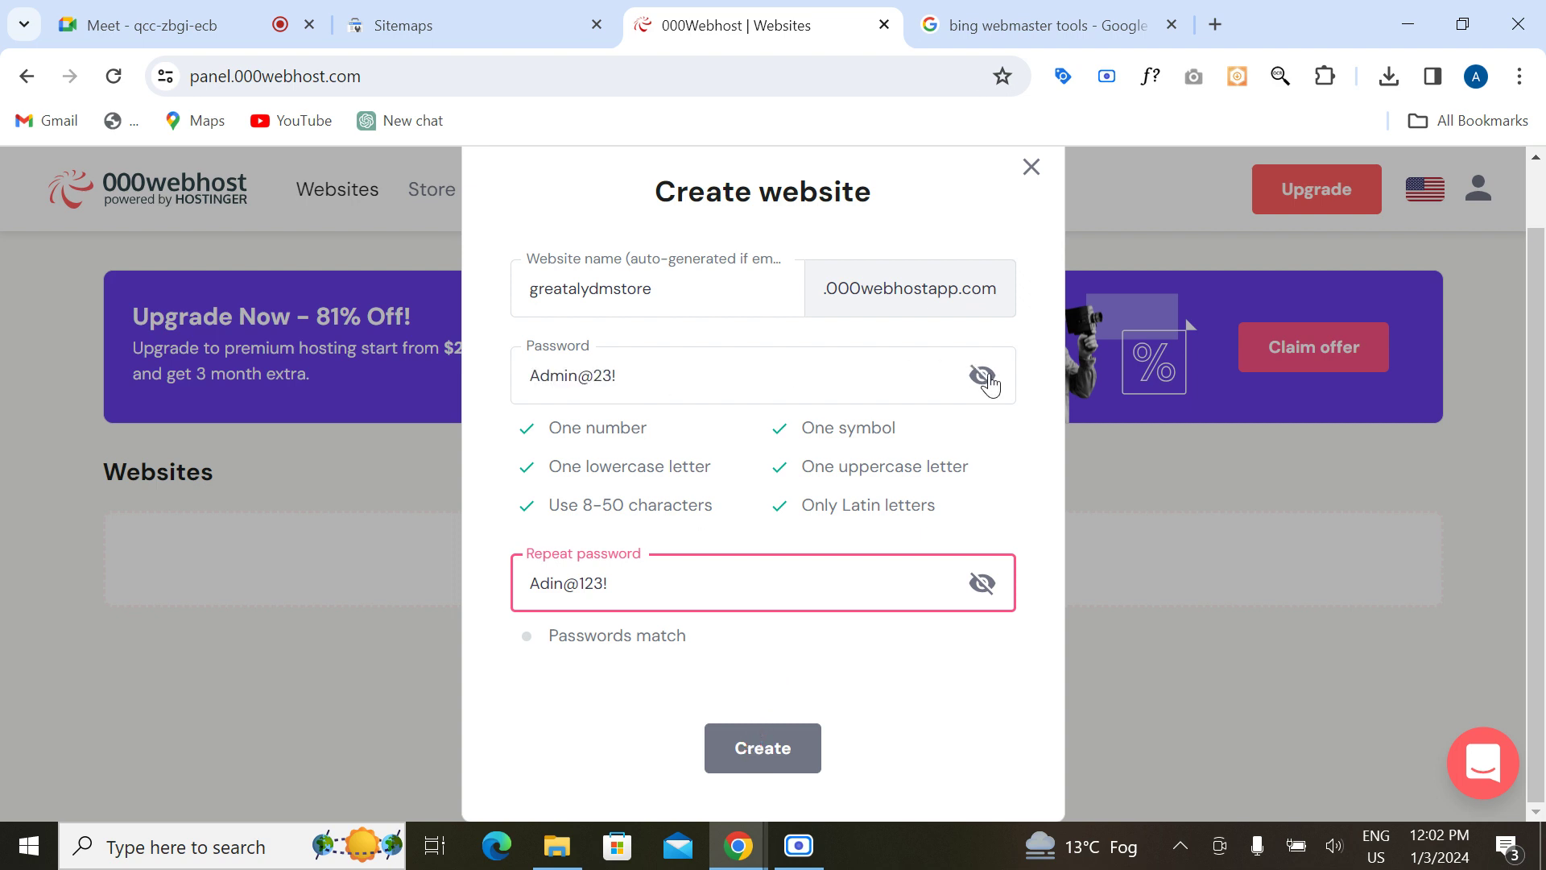
left_click(598, 372)
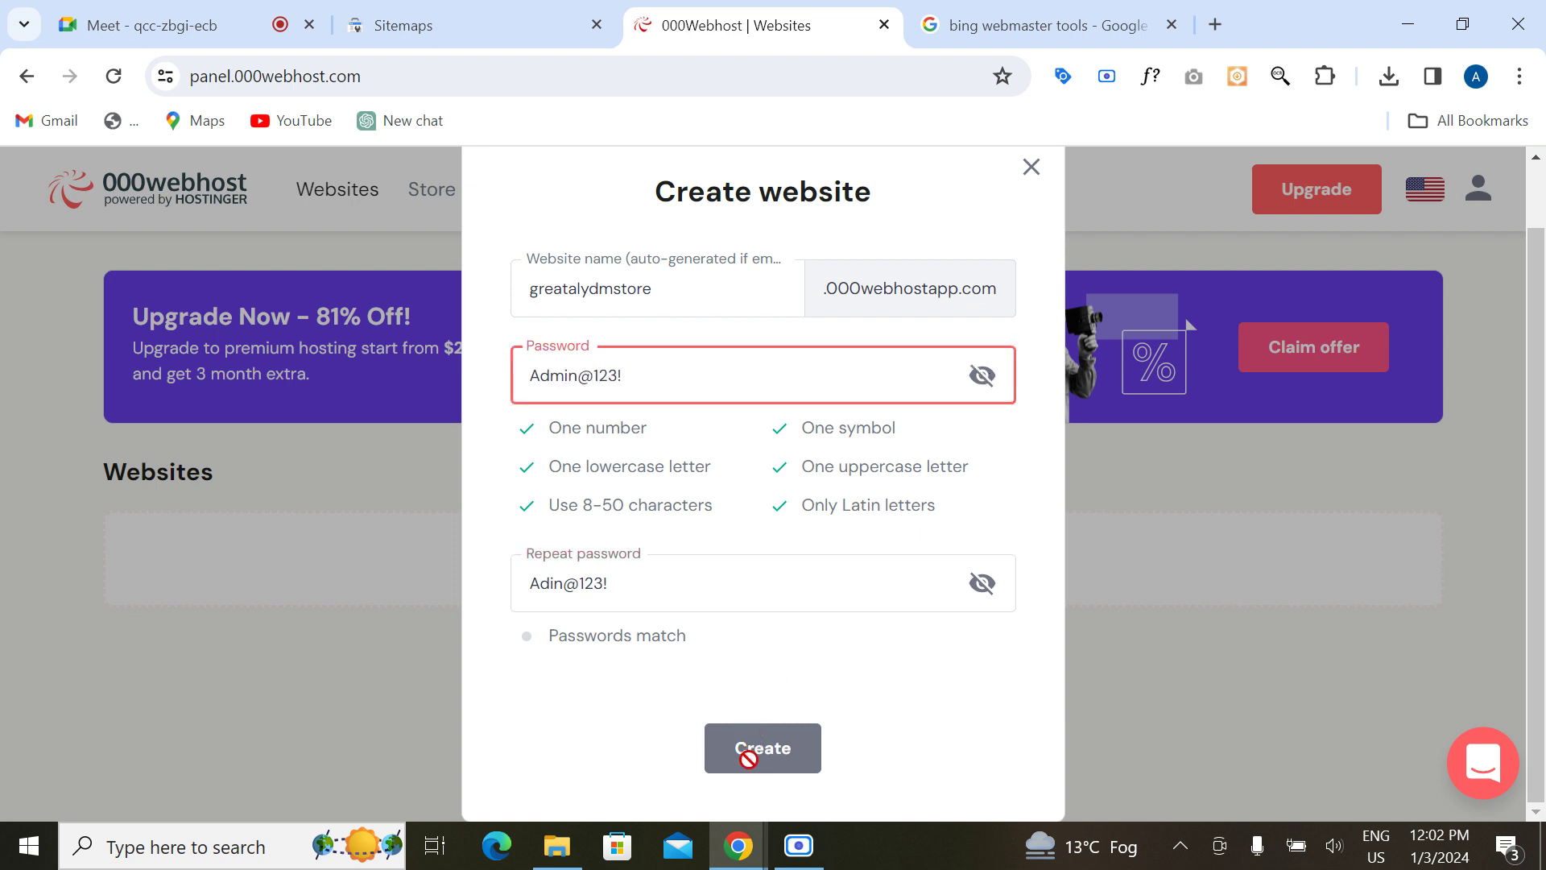
Step: Try submitting with website names admin and hjgvnvnbvvvvvvvvv, then close the form and reload Websites
left_click(711, 280)
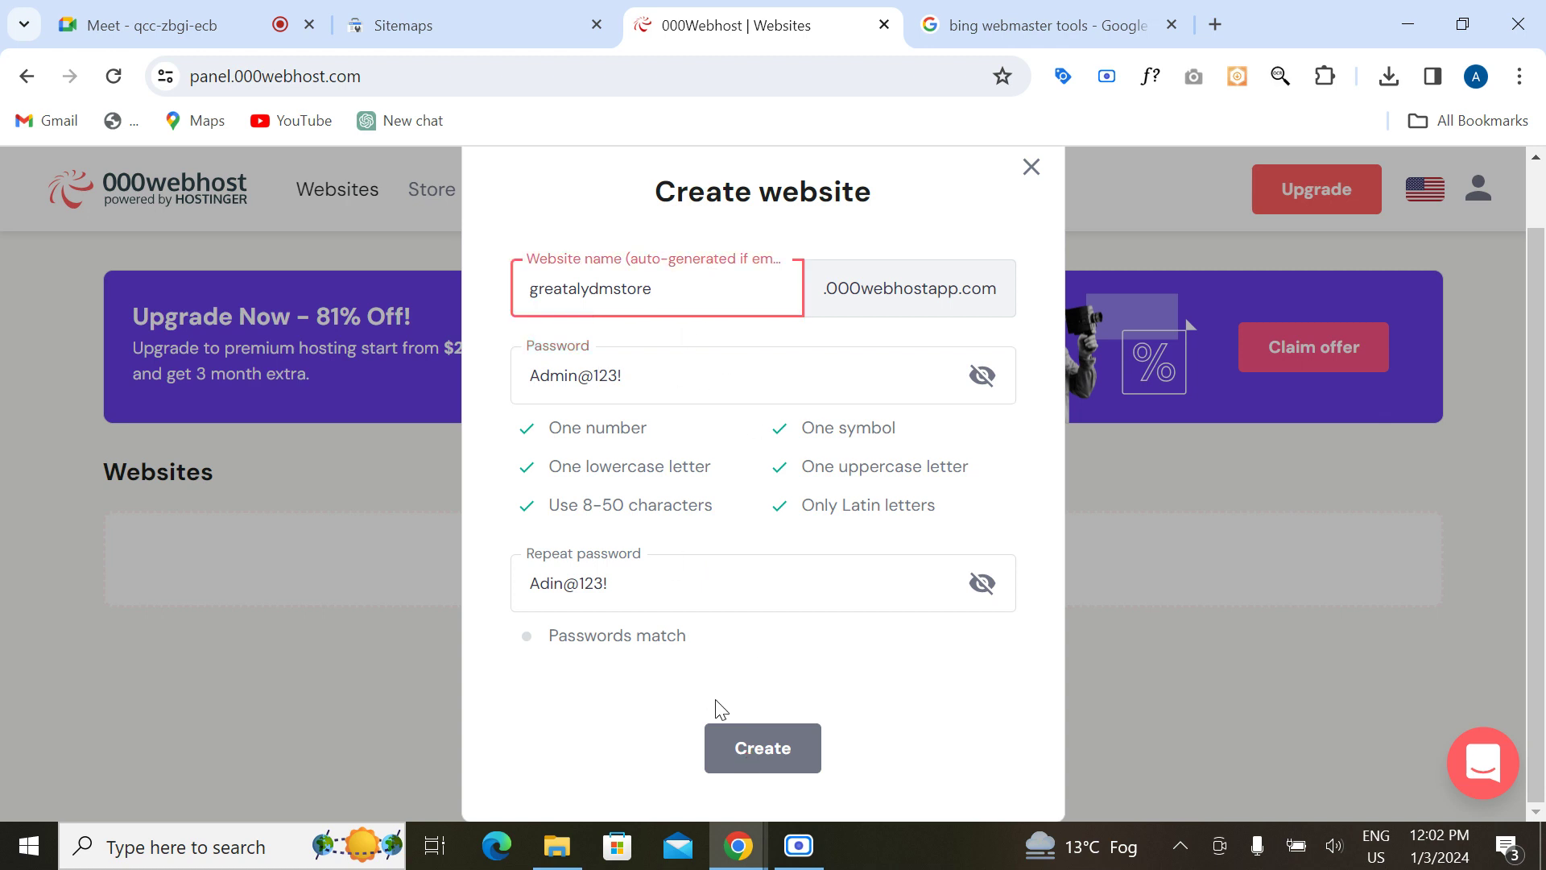
left_click(739, 744)
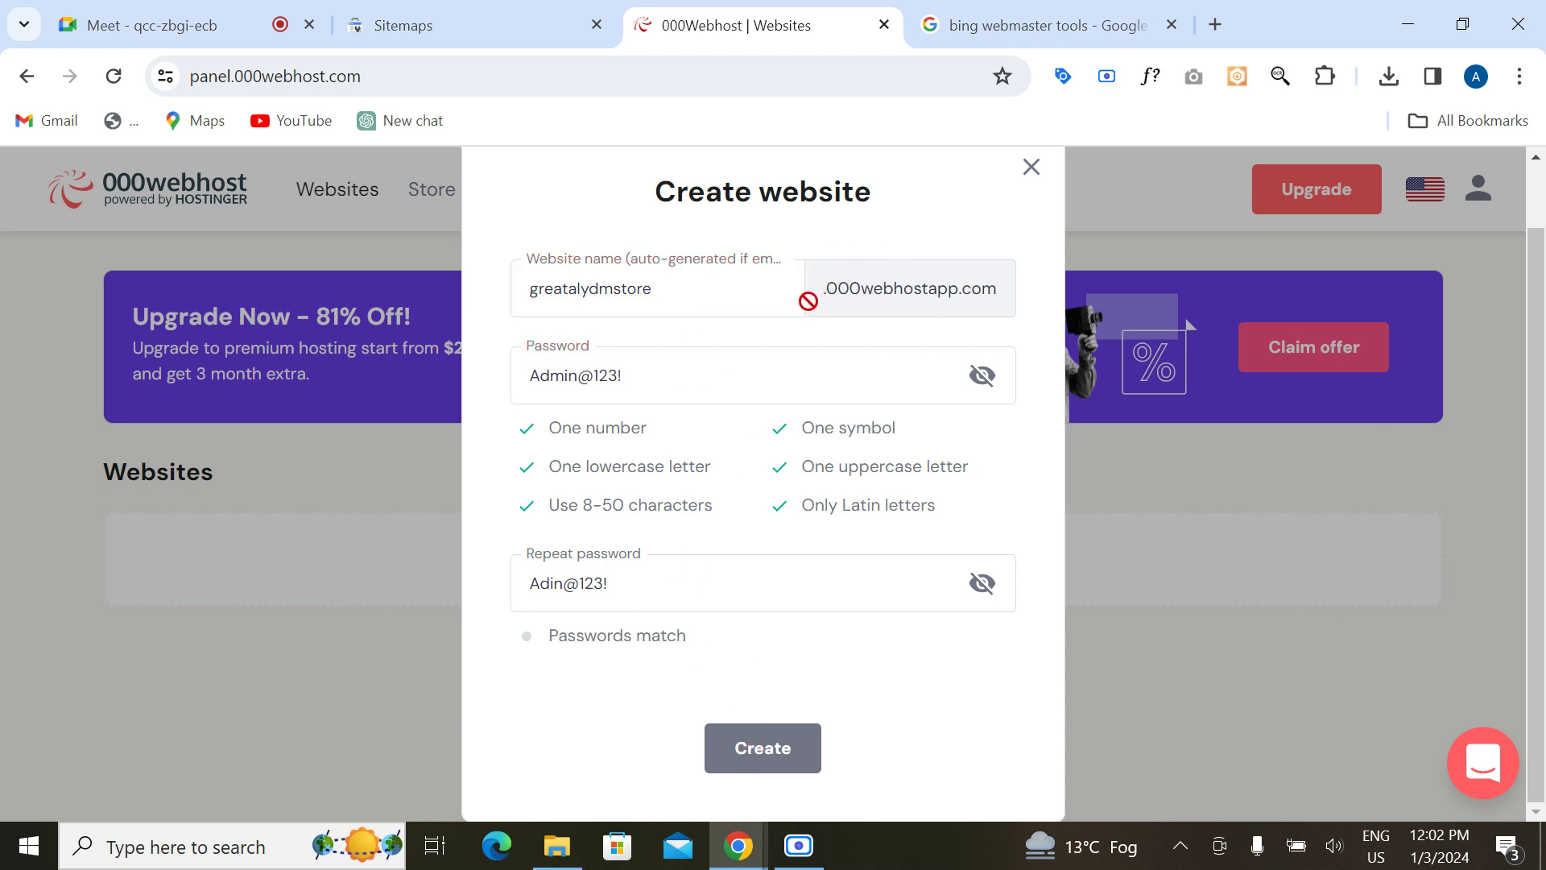
double_click(686, 293)
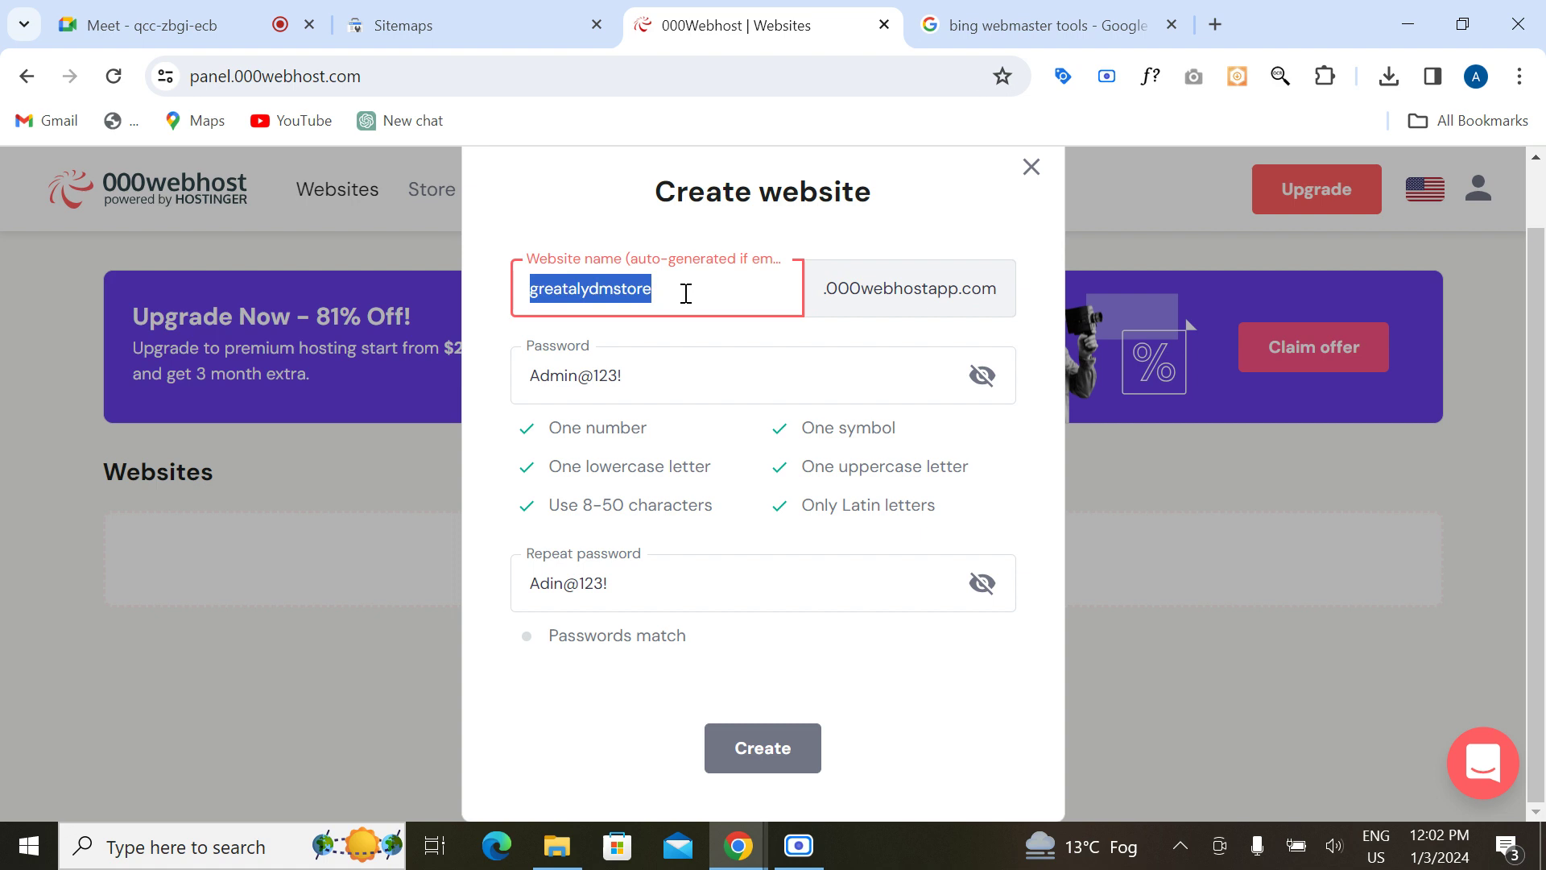
type("admin")
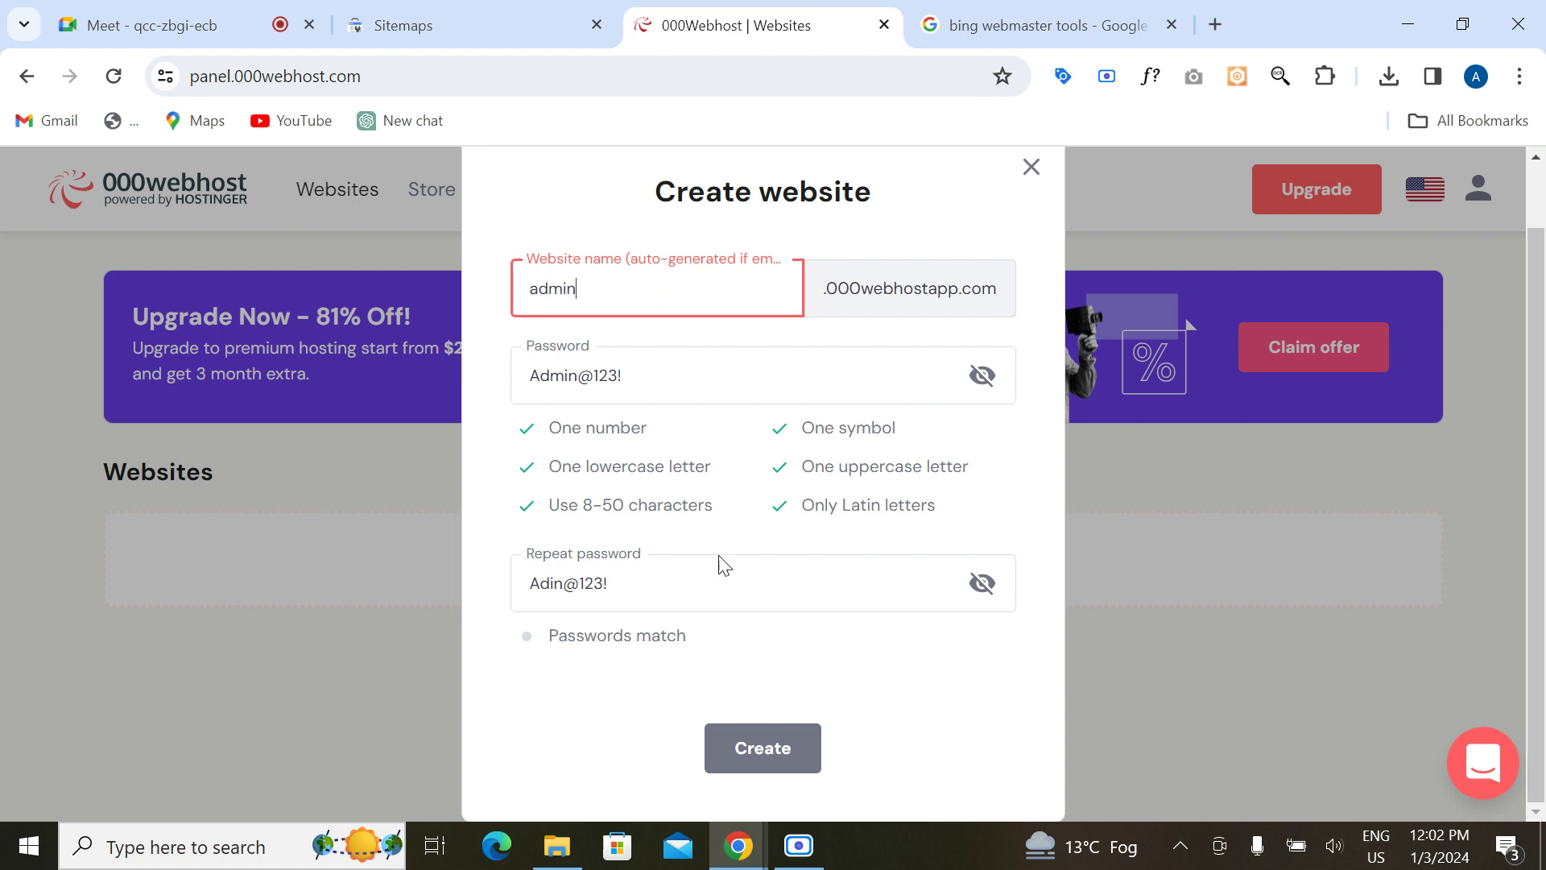
left_click(765, 749)
left_click(680, 308)
double_click(681, 308)
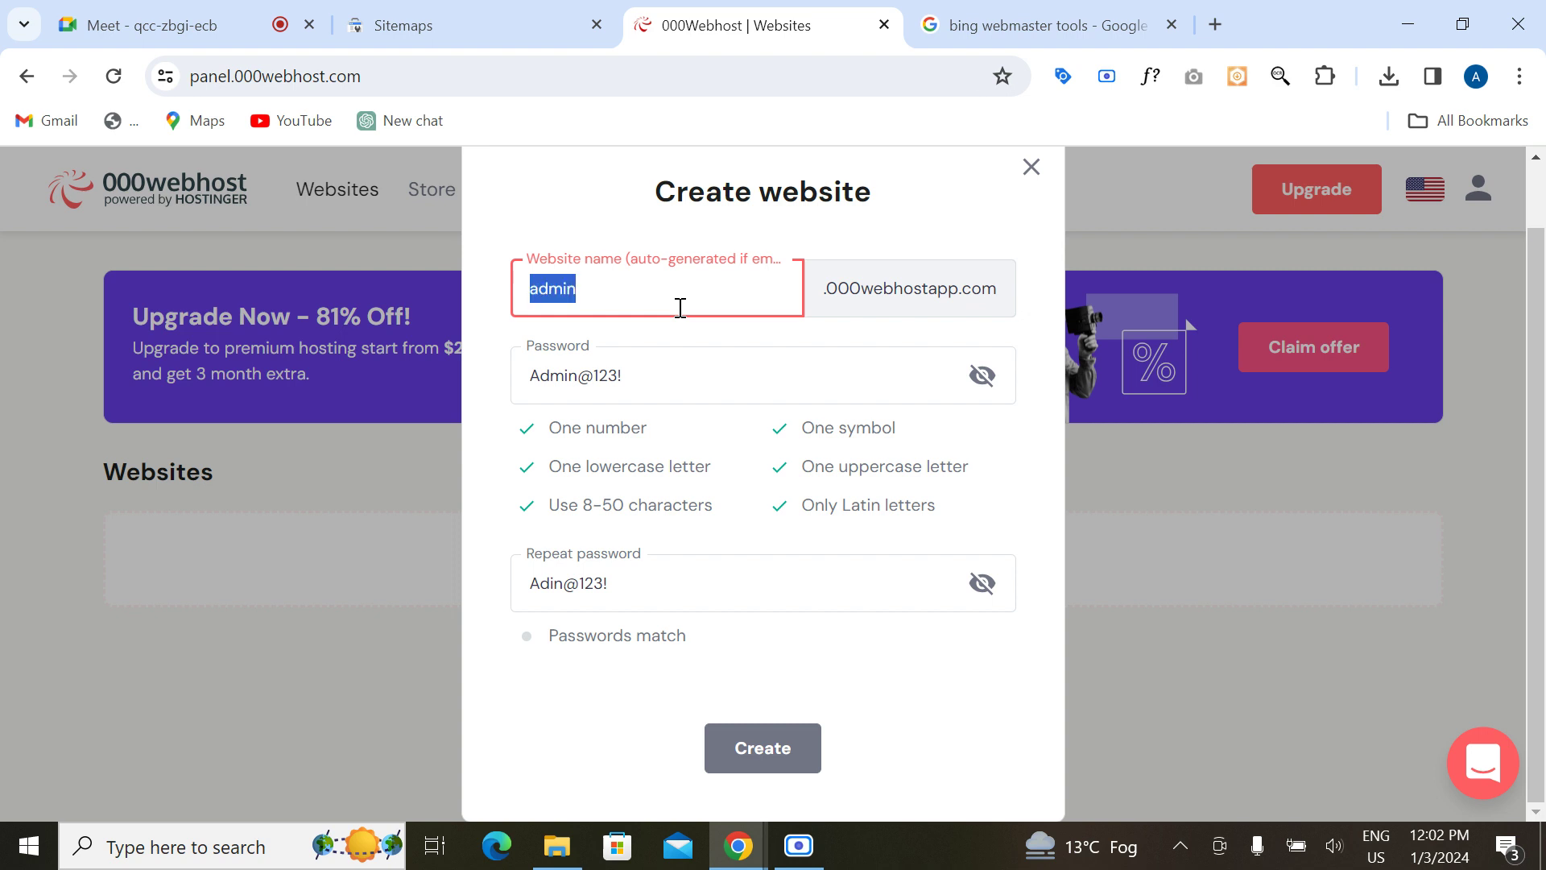
type("hjgvnvnbv")
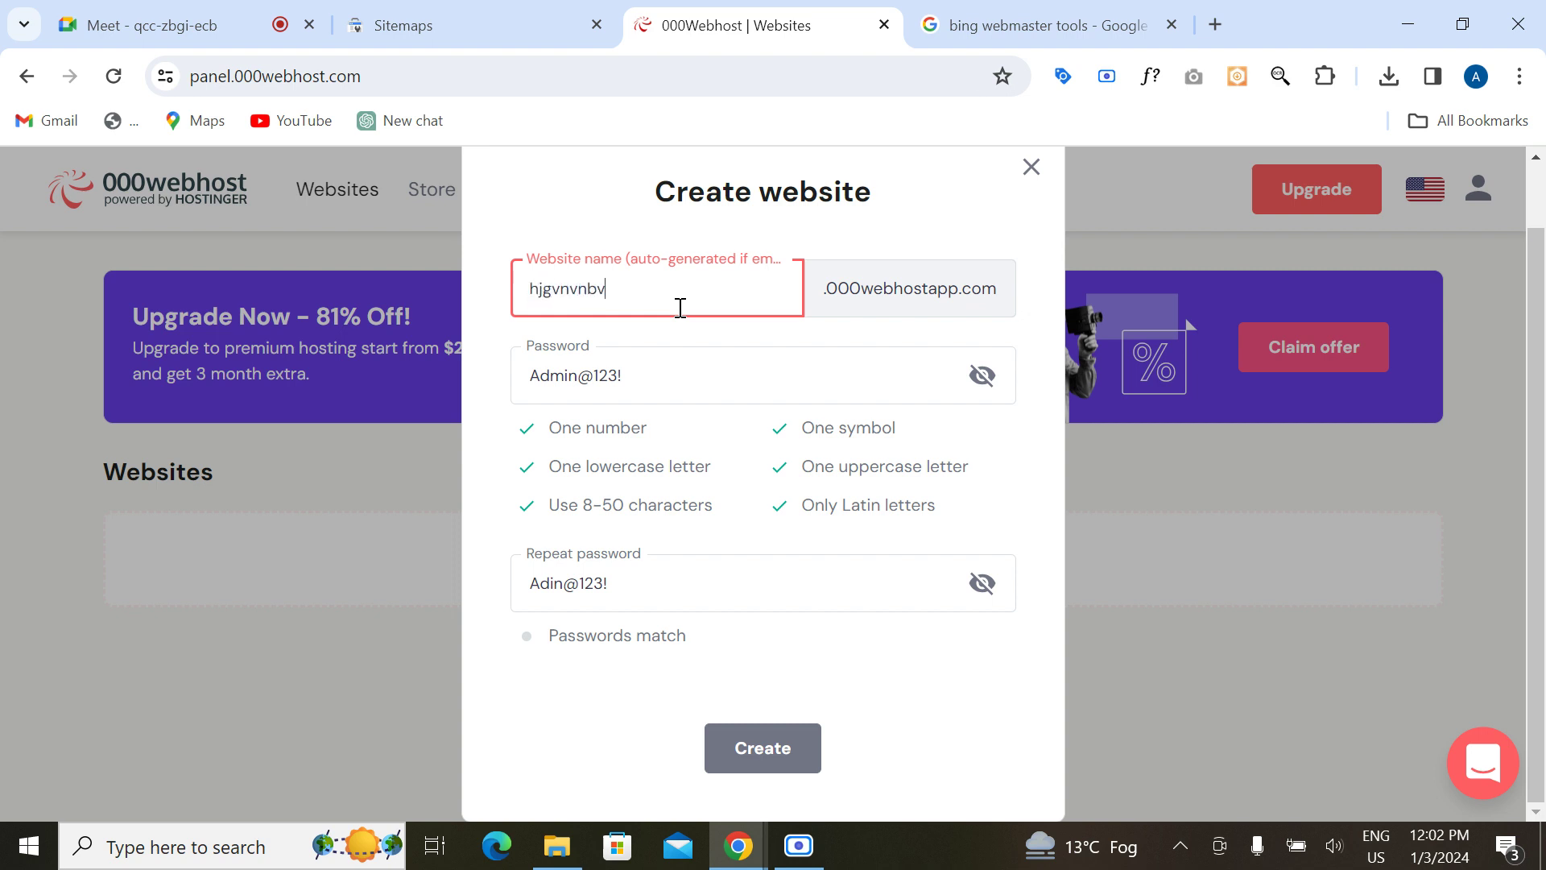
type("vvvvvvvv")
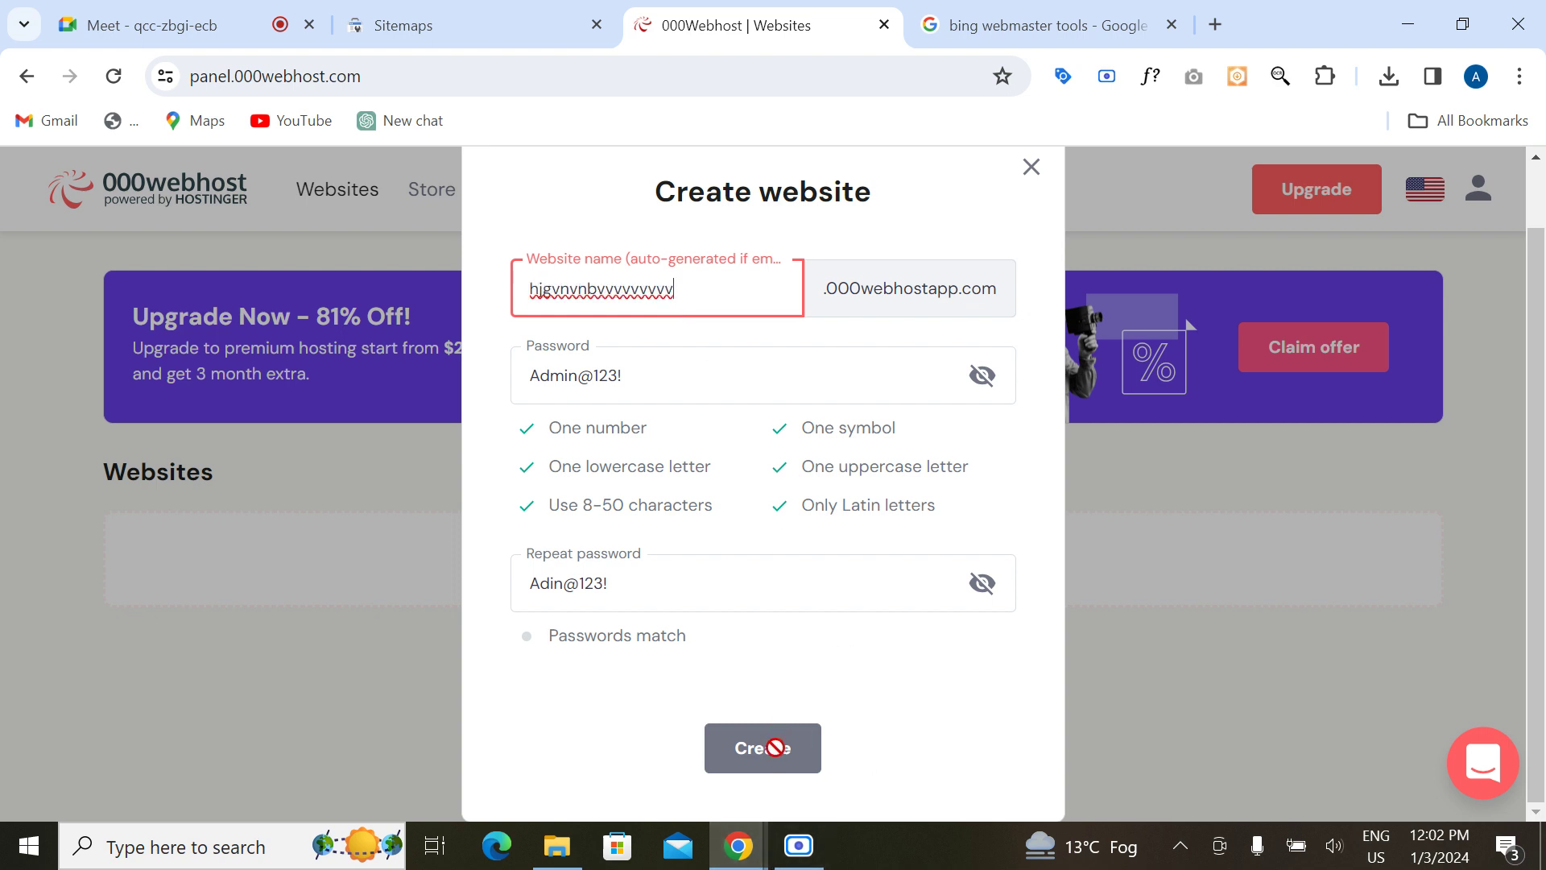
left_click(755, 741)
left_click(1030, 169)
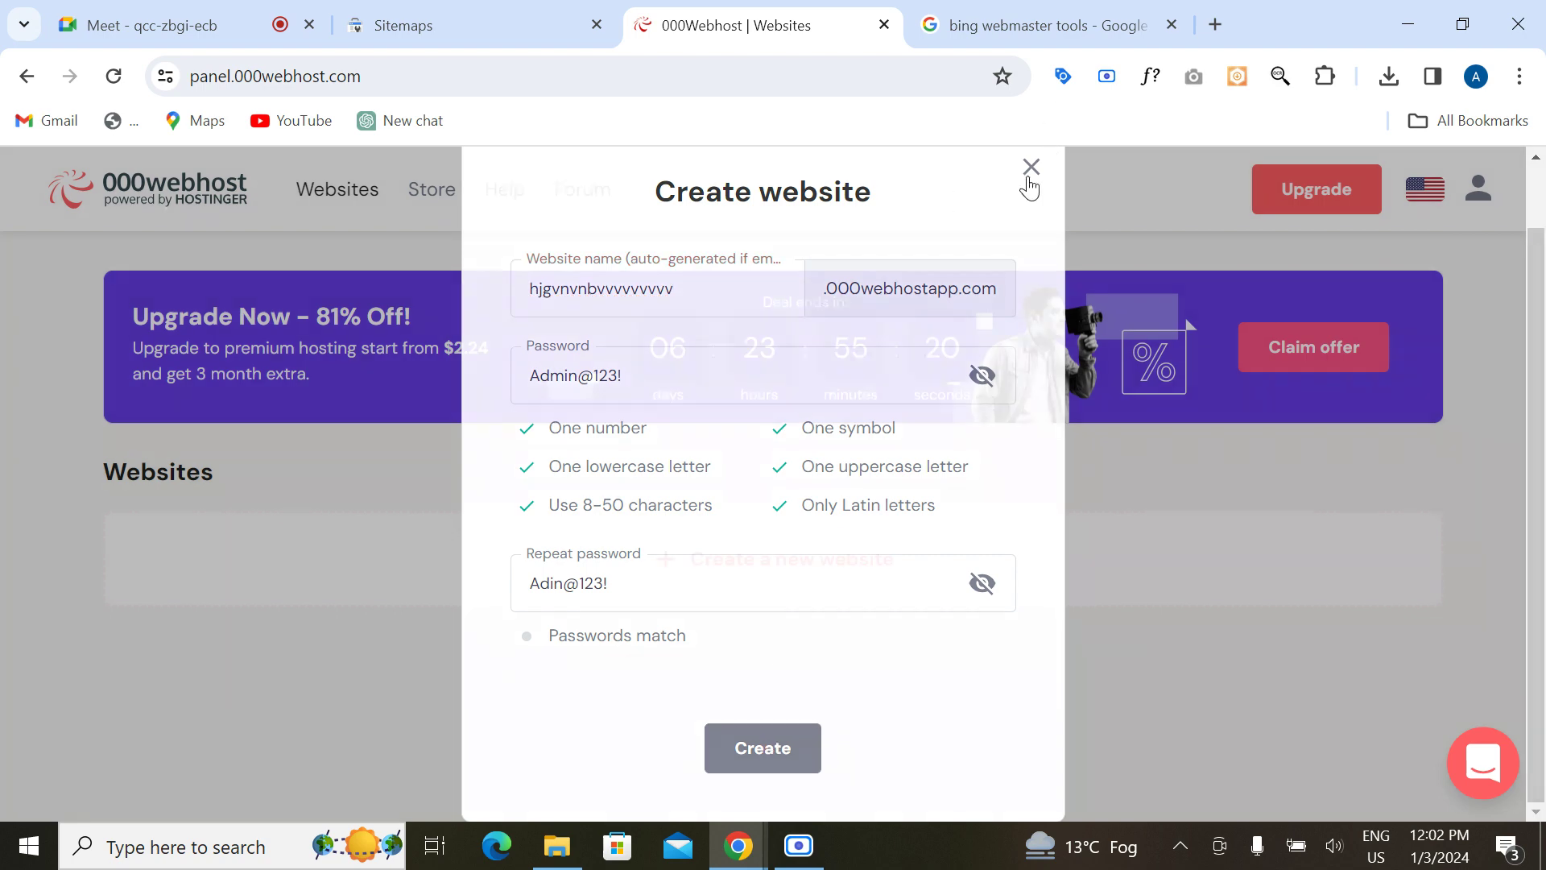
left_click(123, 82)
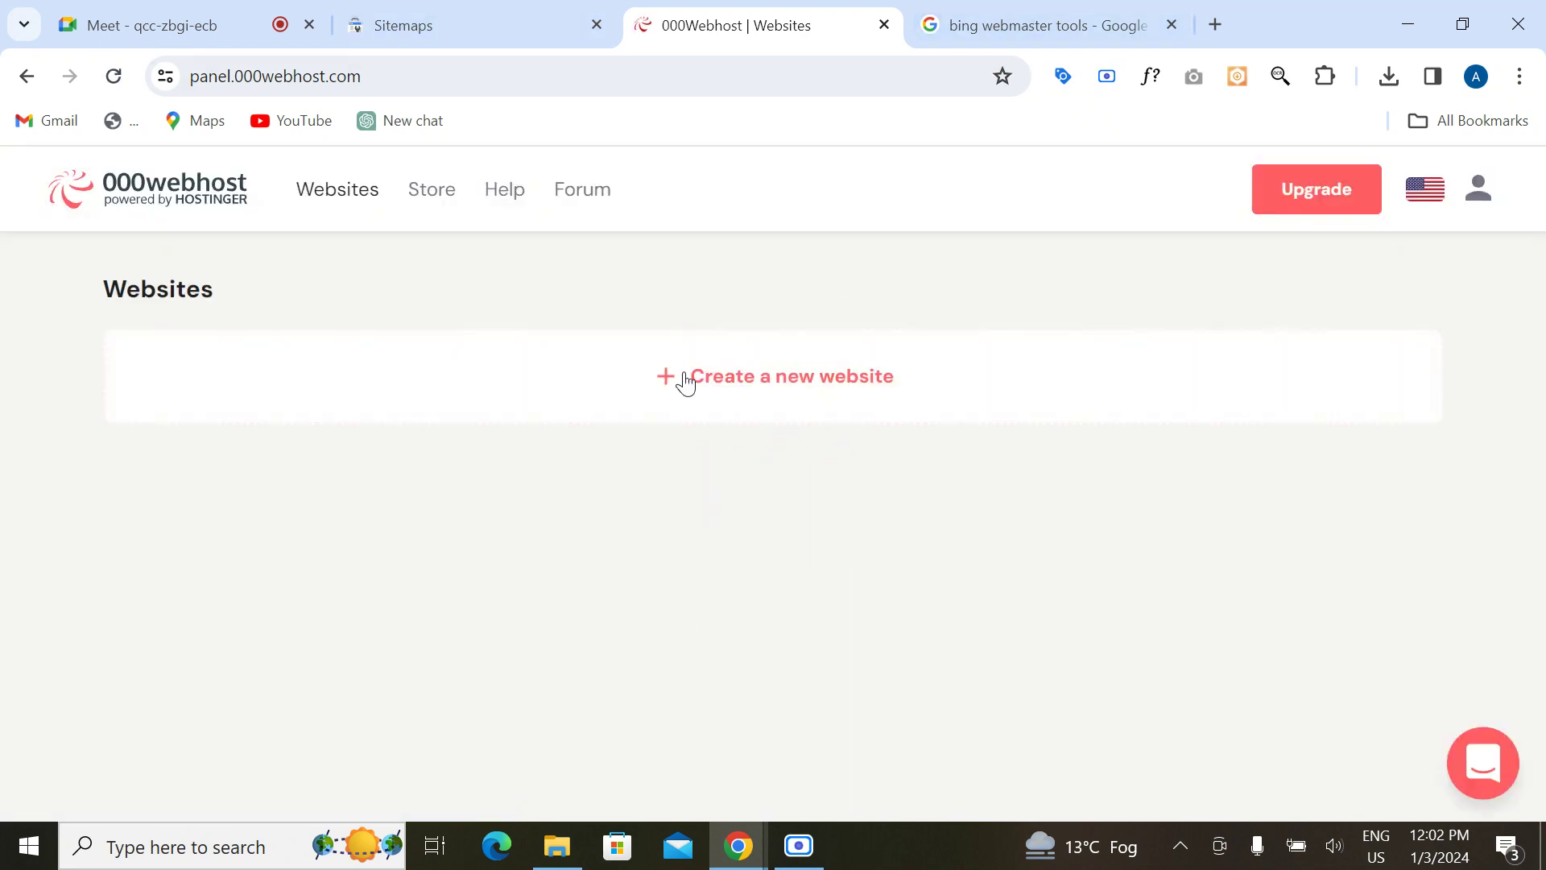
Step: Start a new website setup named alygreatdmbrand and enter its password
left_click(722, 562)
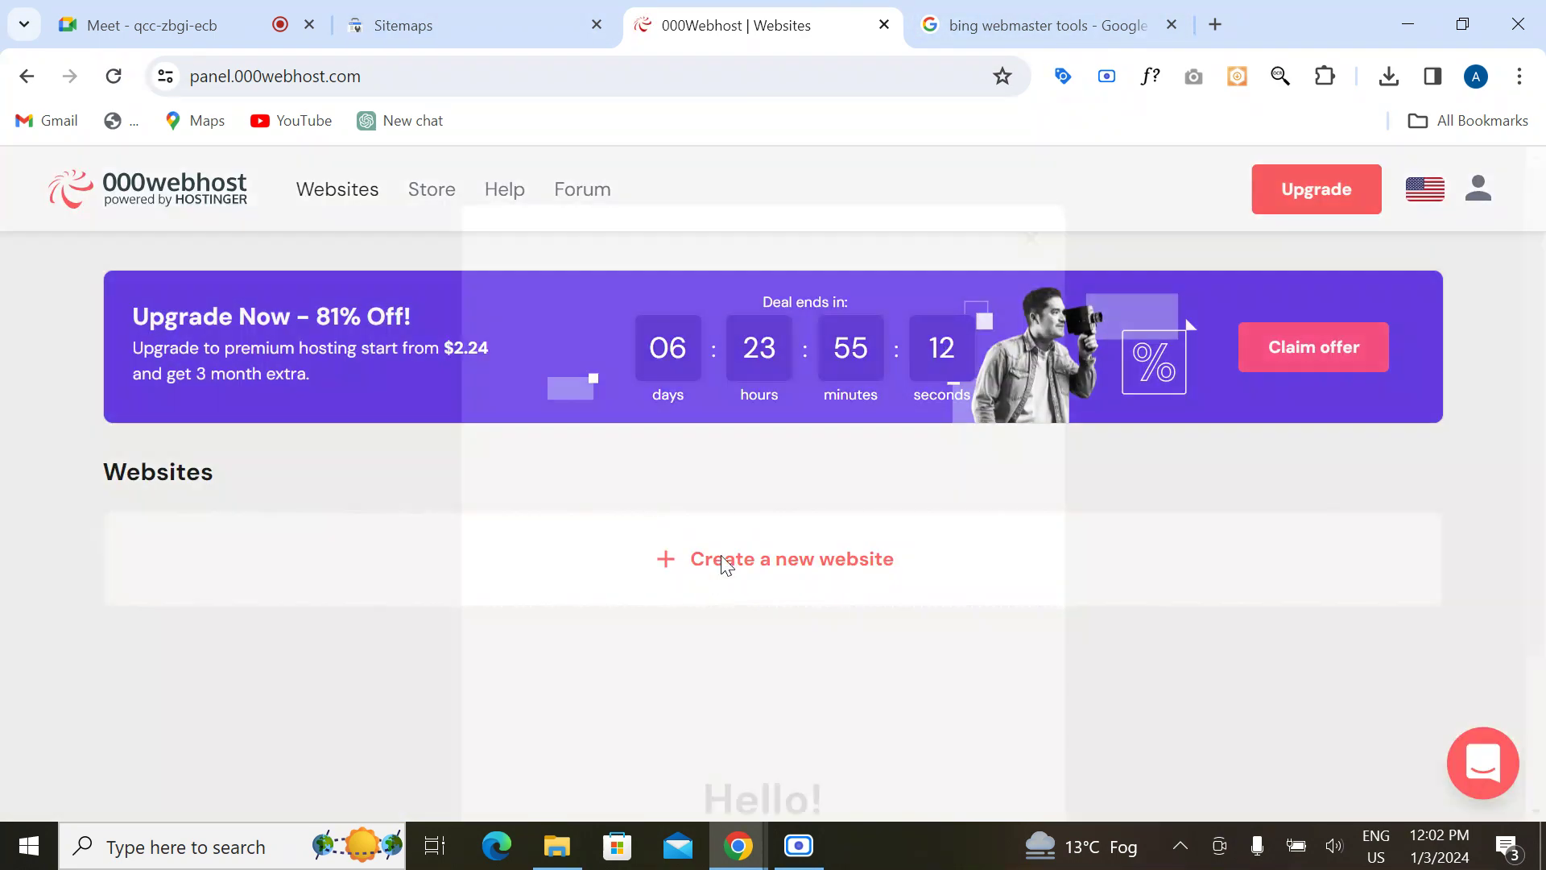
scroll(945, 452, "down", 3)
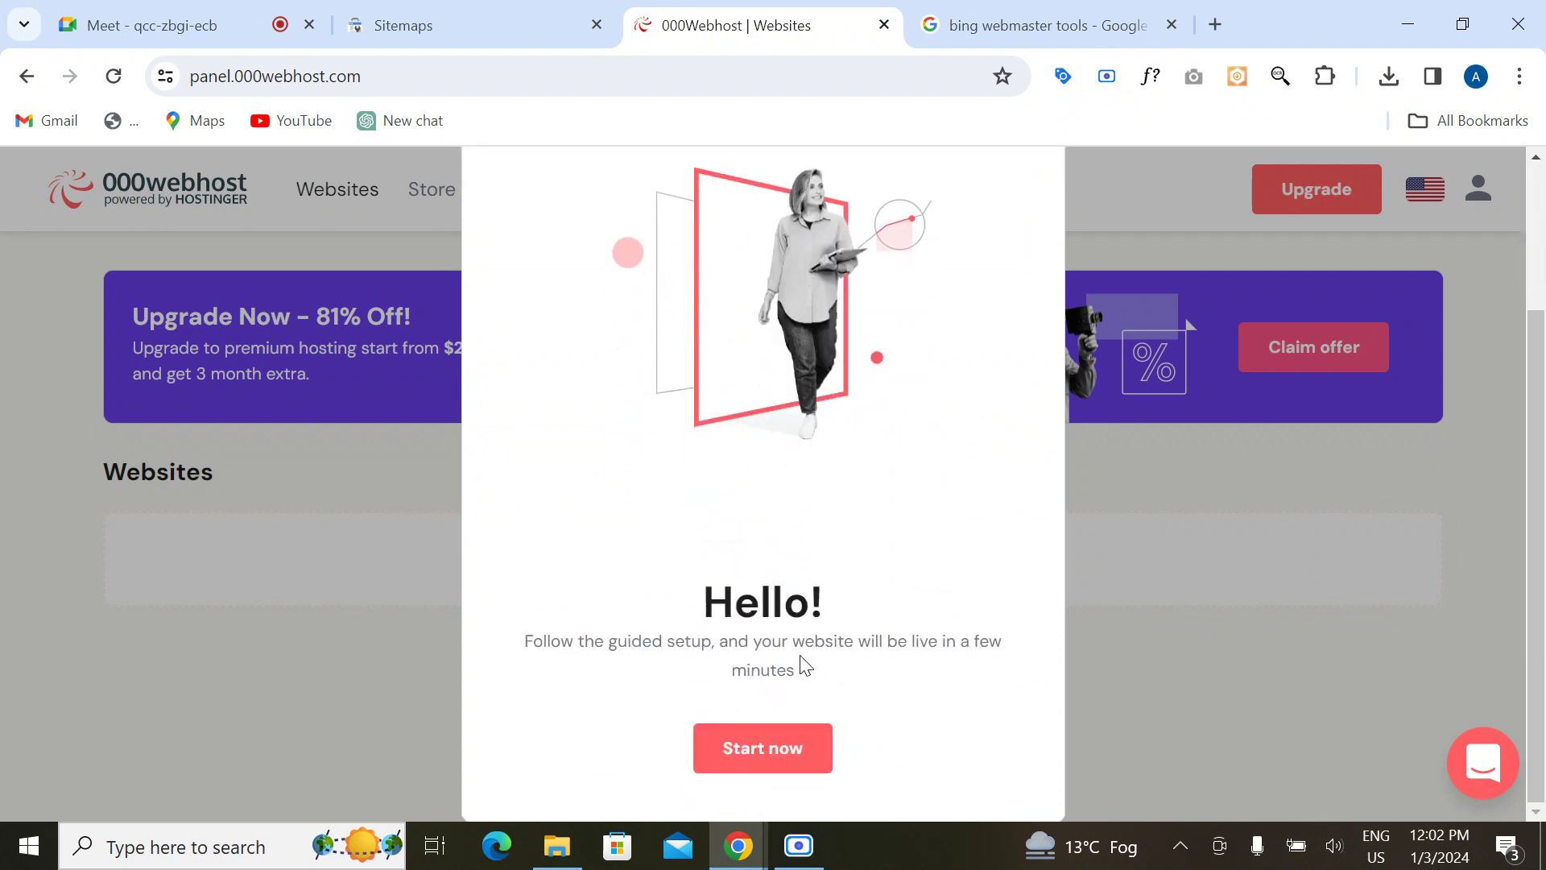
left_click(749, 766)
left_click(677, 370)
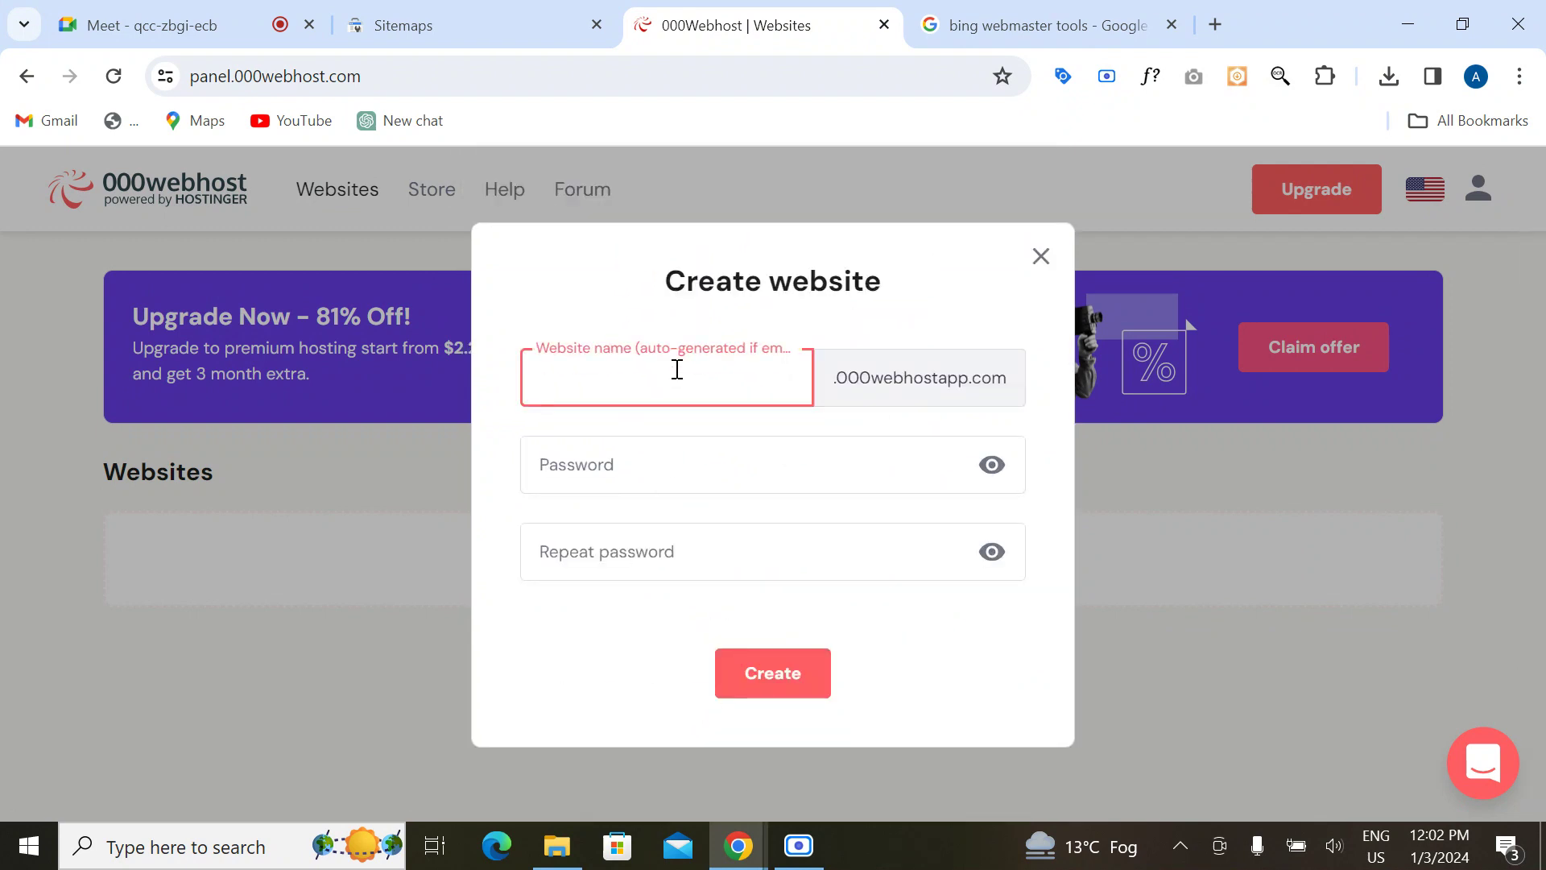
type("alygreatdmbrand")
left_click(605, 458)
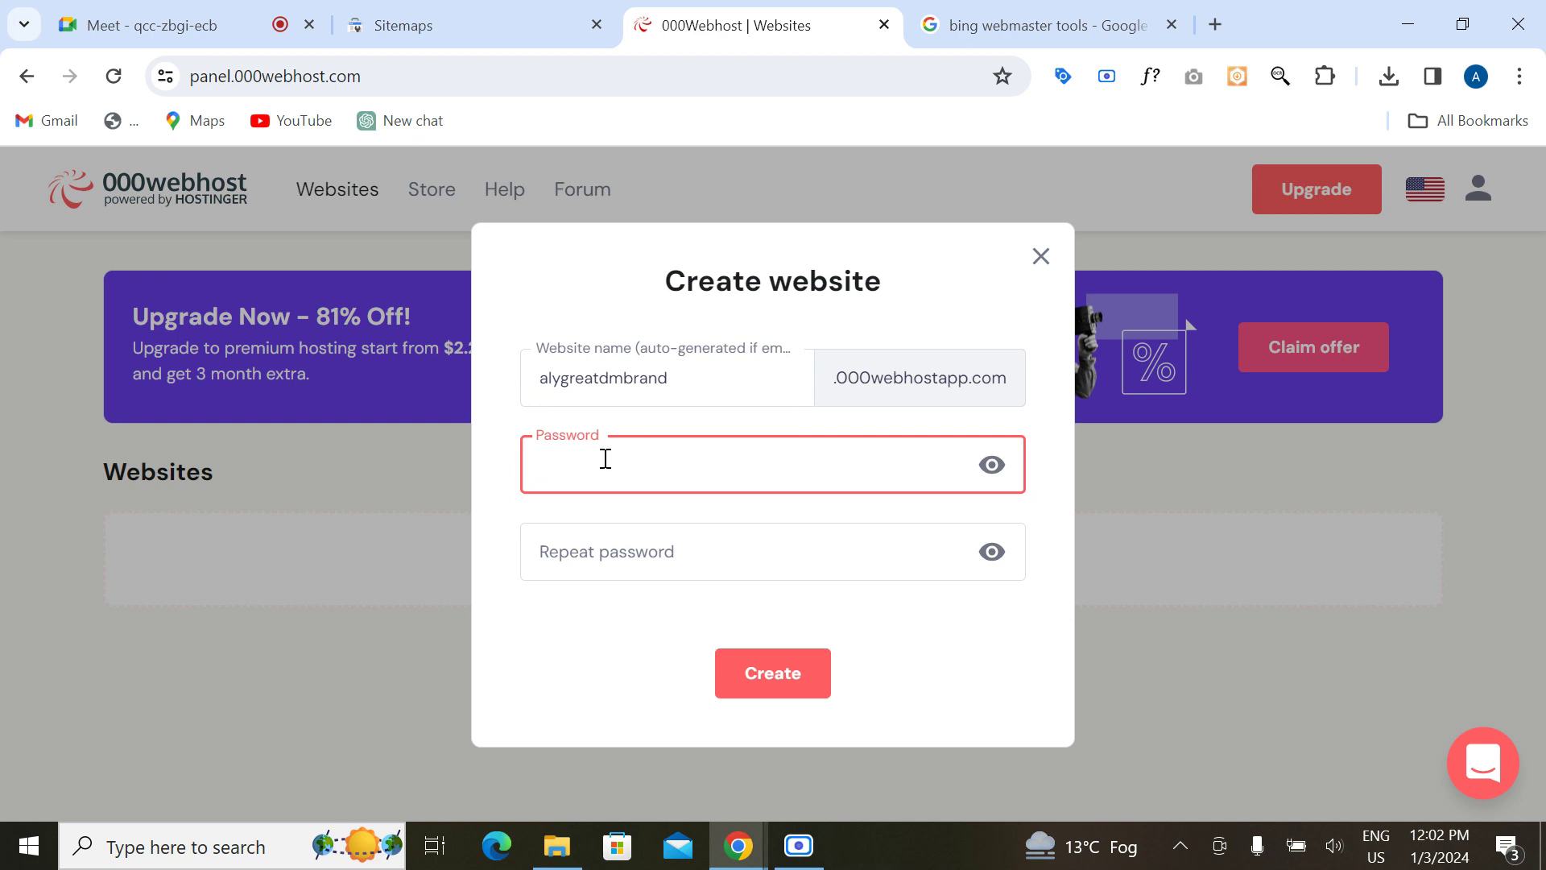
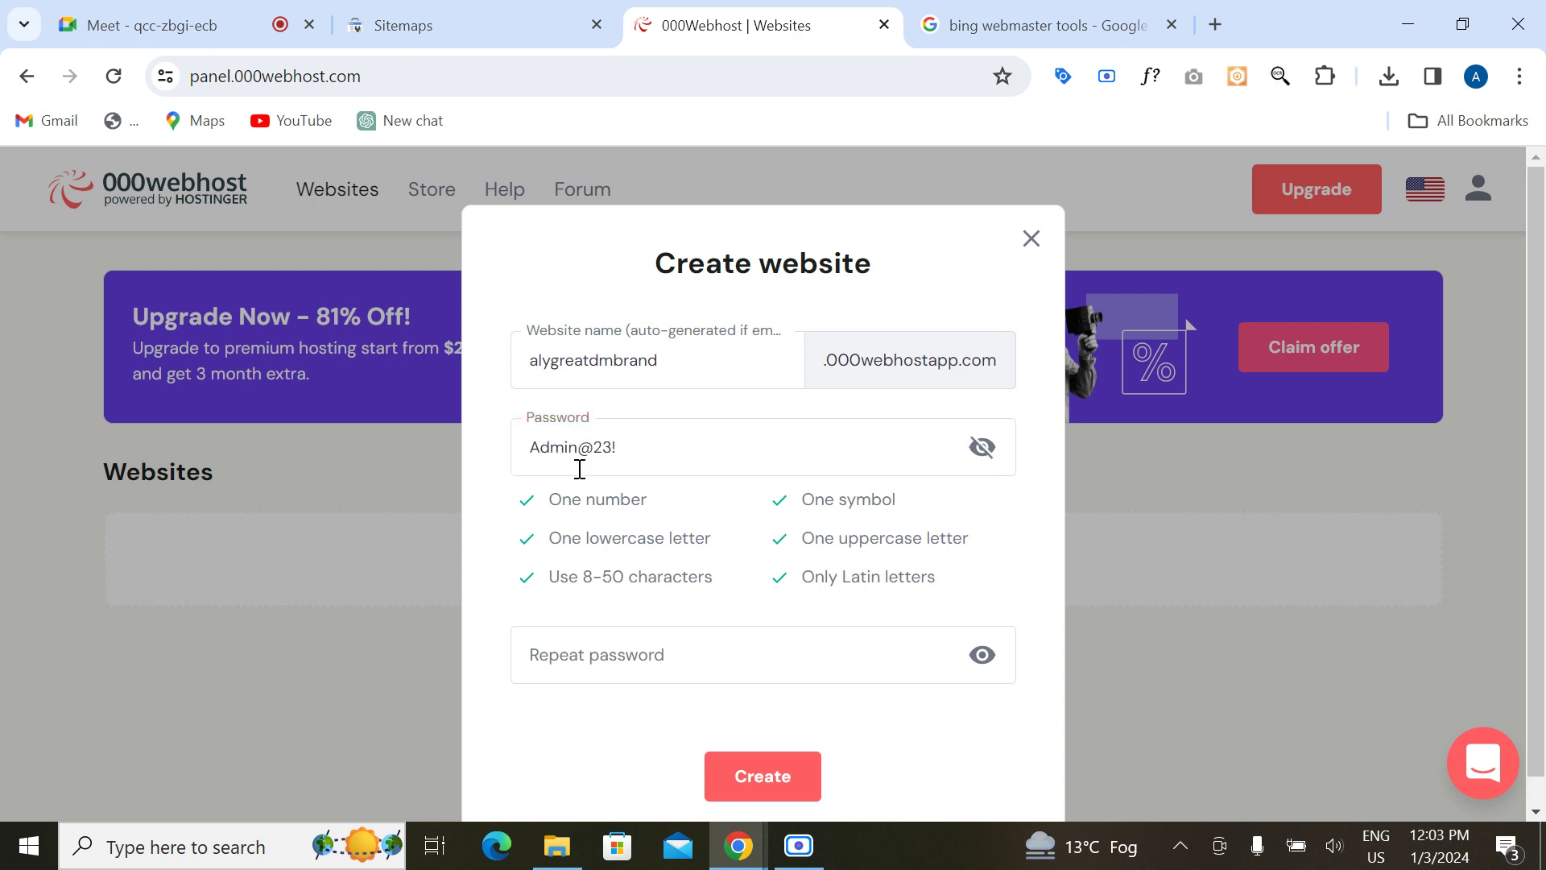
left_click(596, 447)
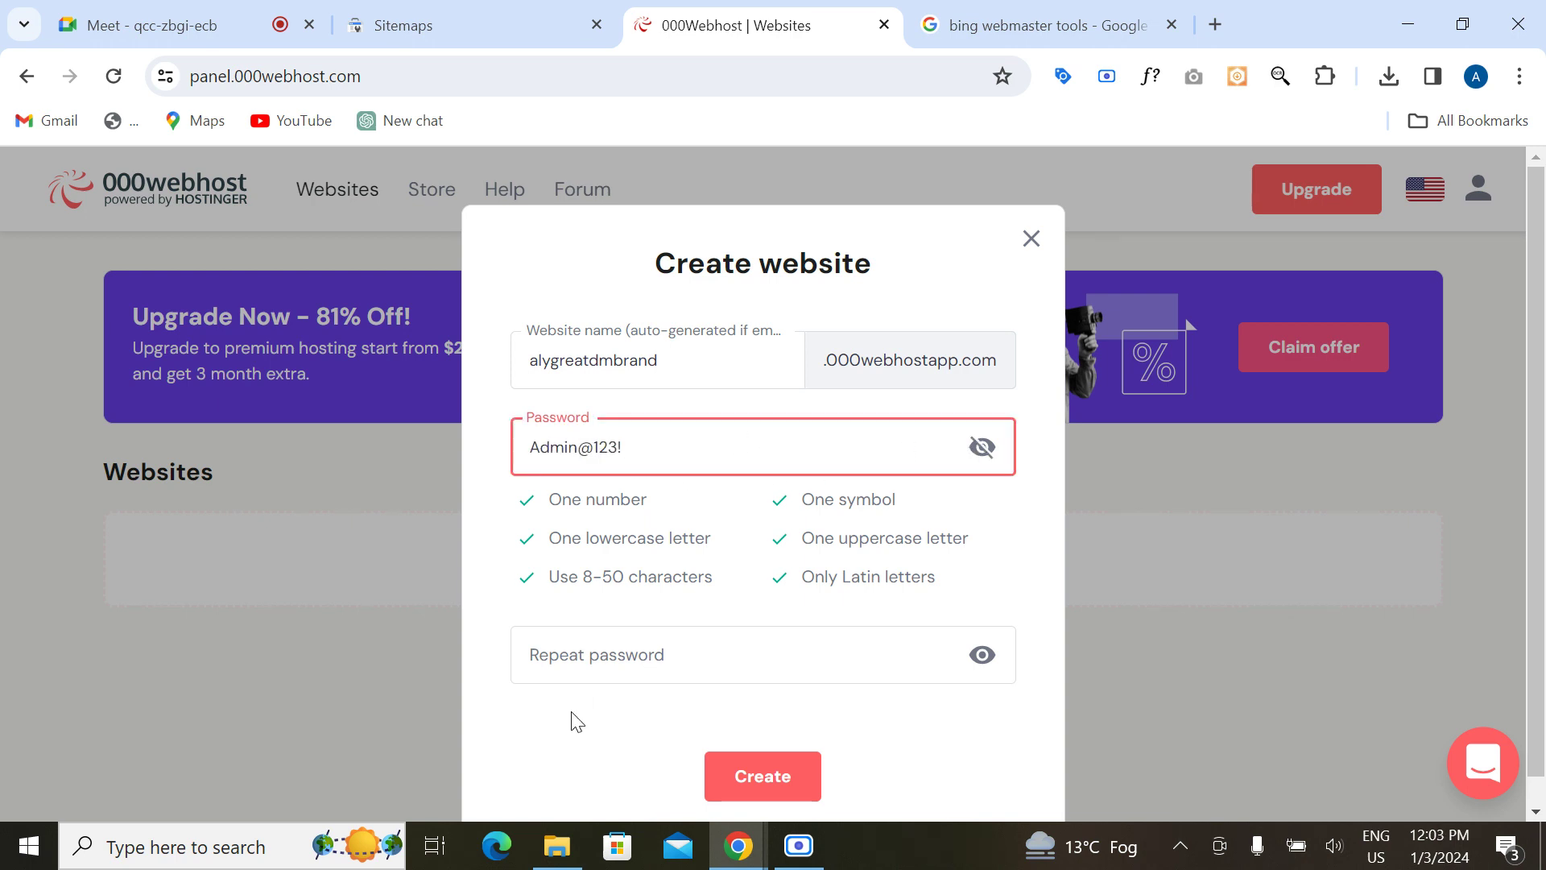
Step: Enter the confirmation password, fix its typos so it matches, and create the site
left_click(575, 662)
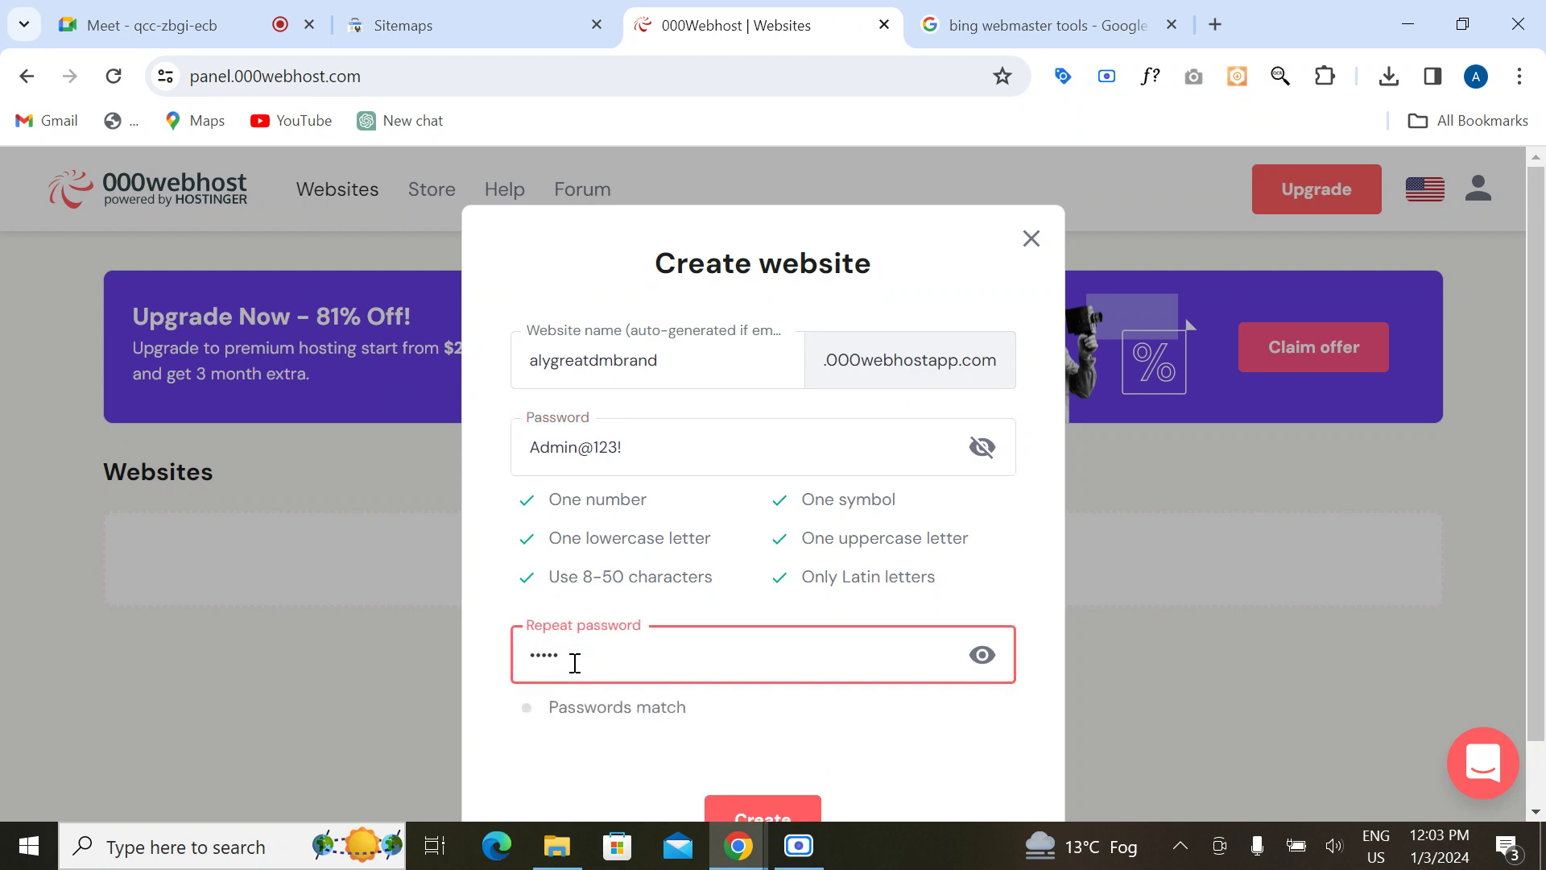
left_click(981, 654)
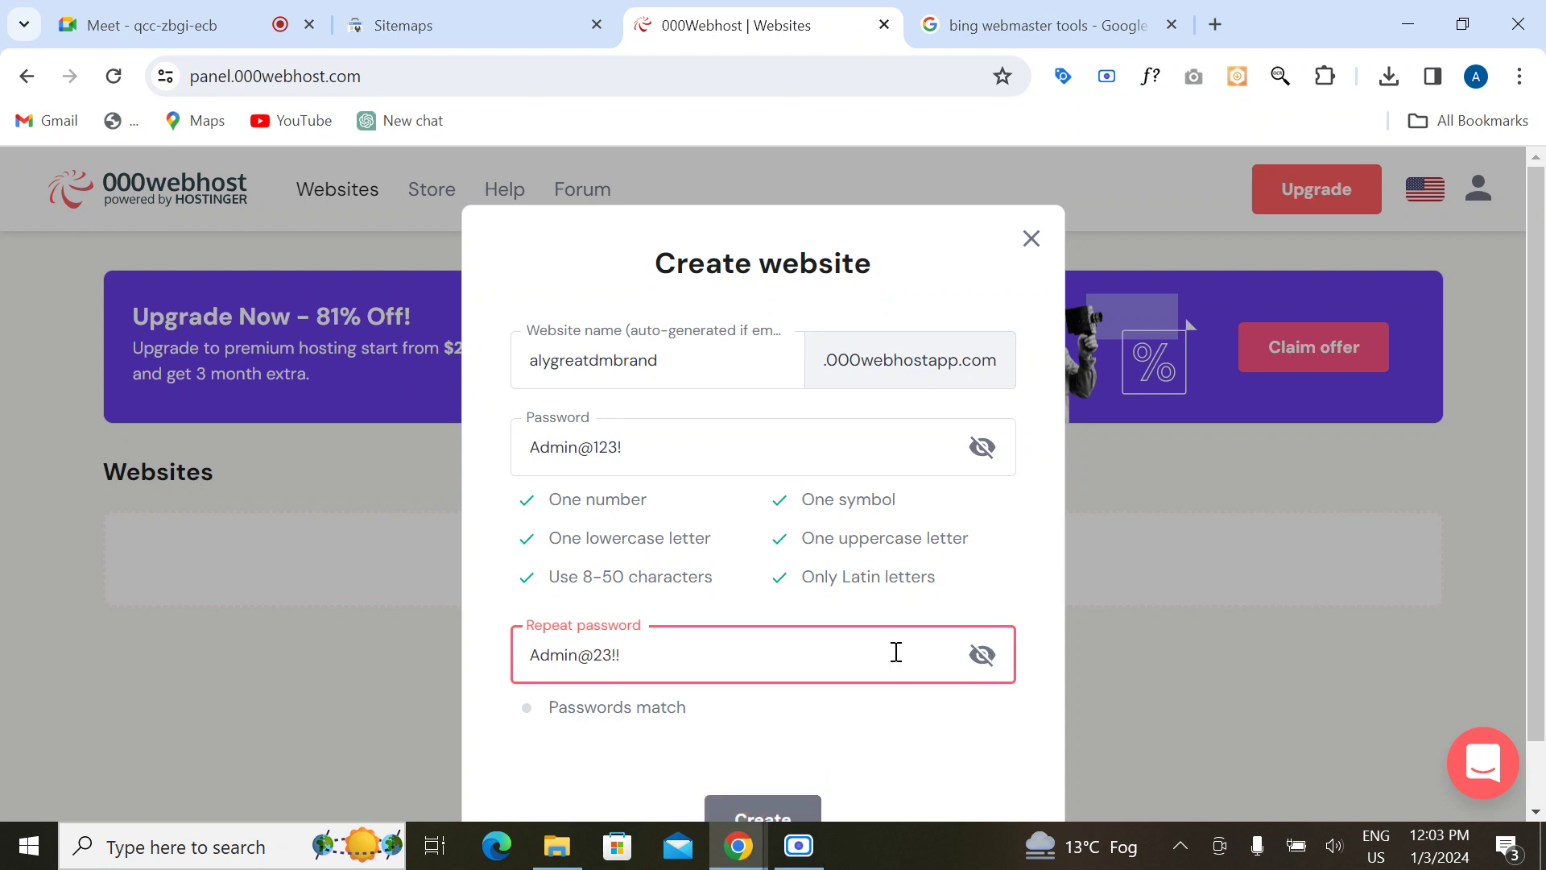
left_click(599, 653)
type("1")
left_click(652, 653)
key("BackSpace")
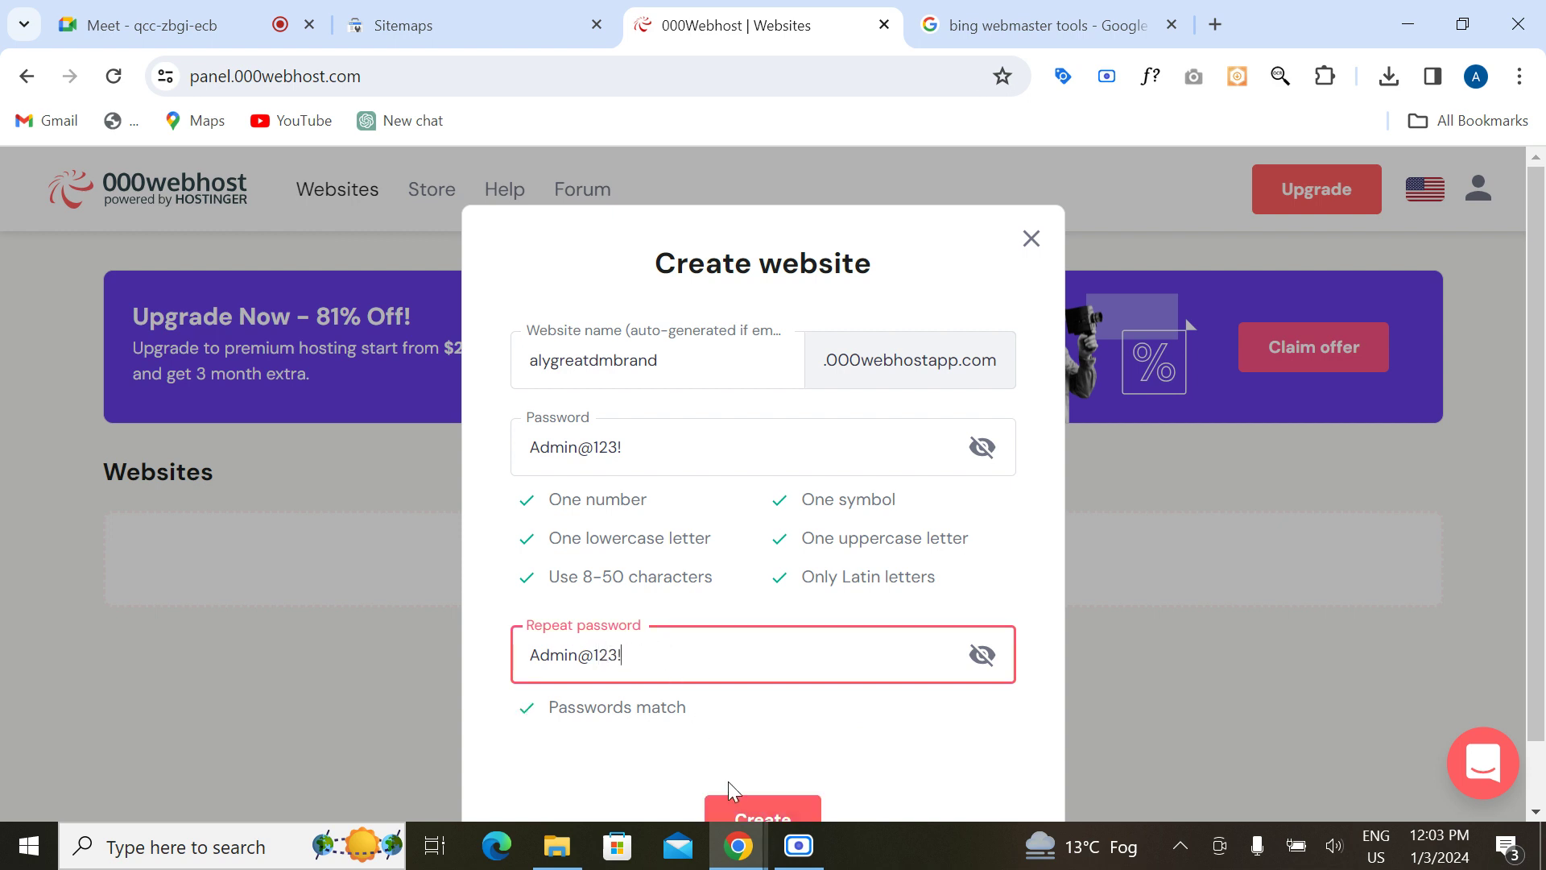
left_click(747, 803)
Step: Wait for alygreatdmbrand to finish being created and the WordPress/upload choice to appear
scroll(817, 572, "down", 1)
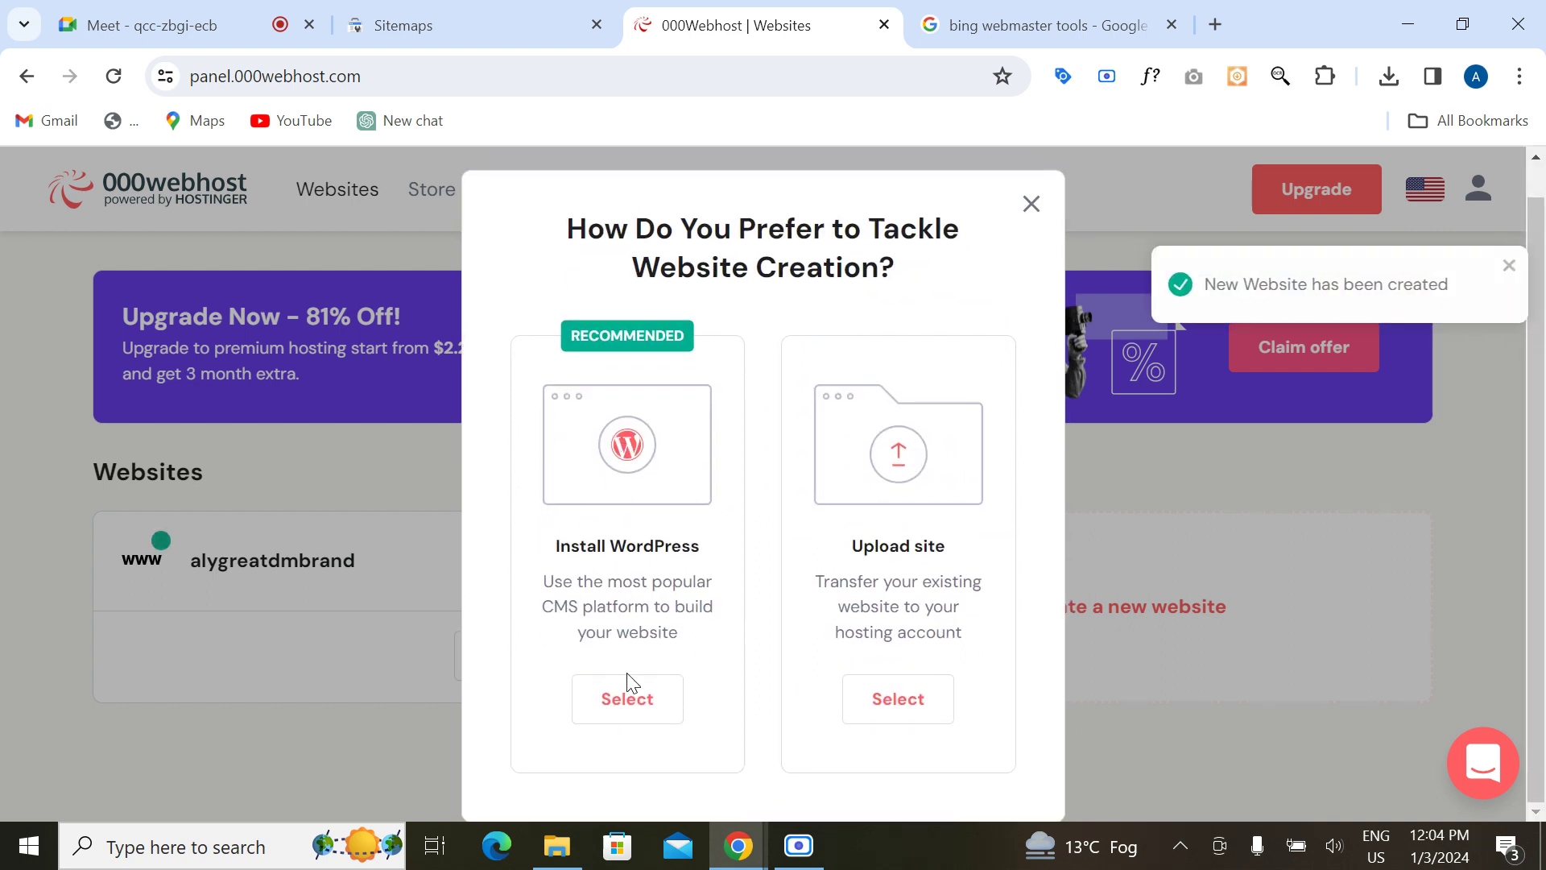
Step: Choose to install WordPress and enter draft administrator email and password values
left_click(628, 718)
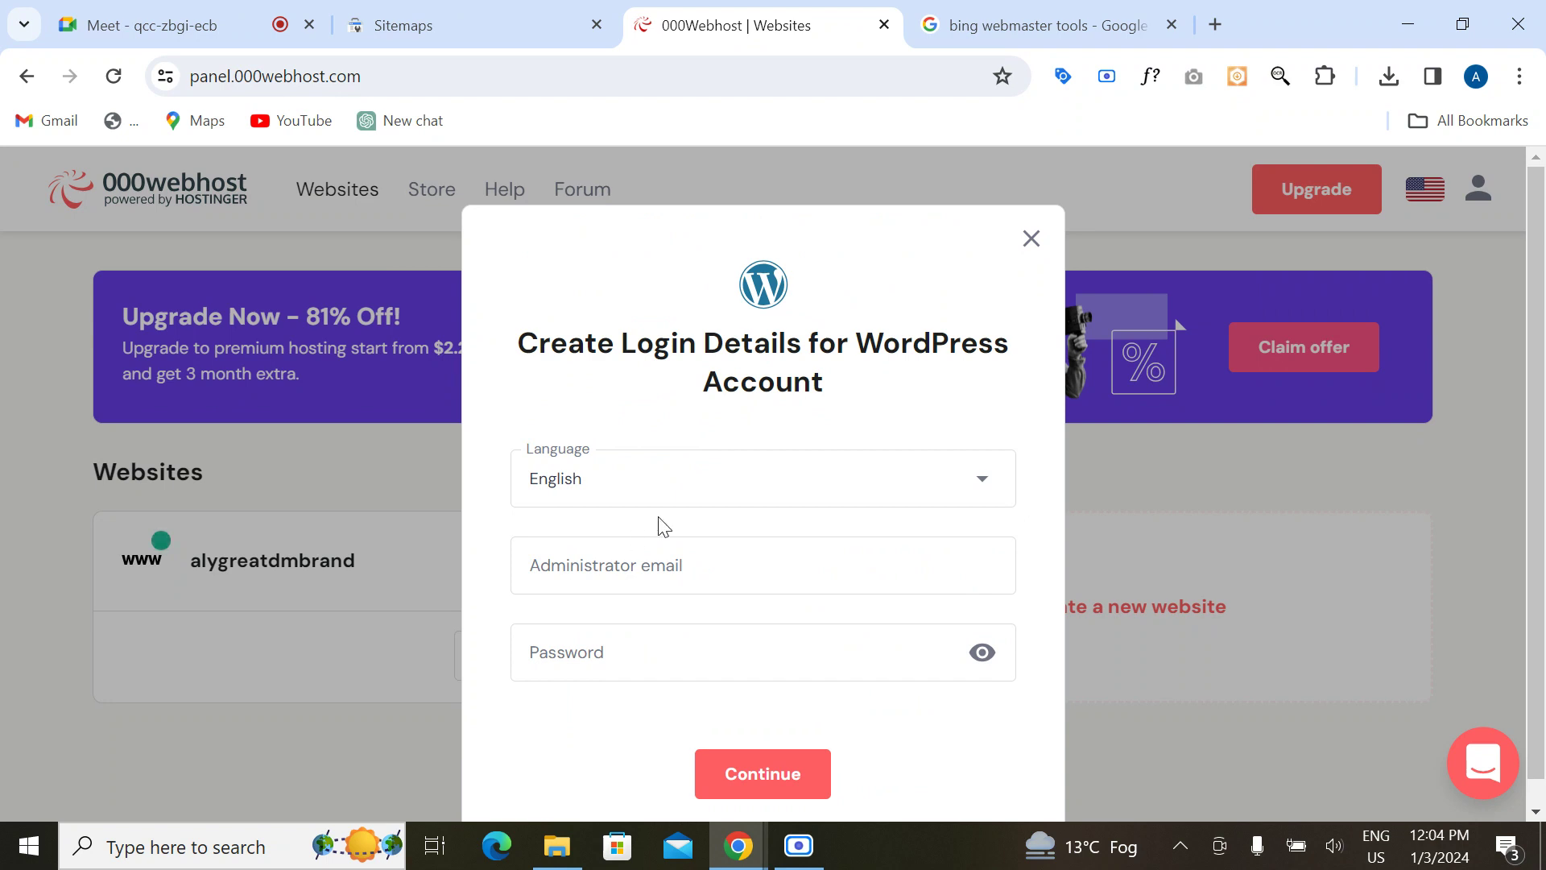
left_click(633, 561)
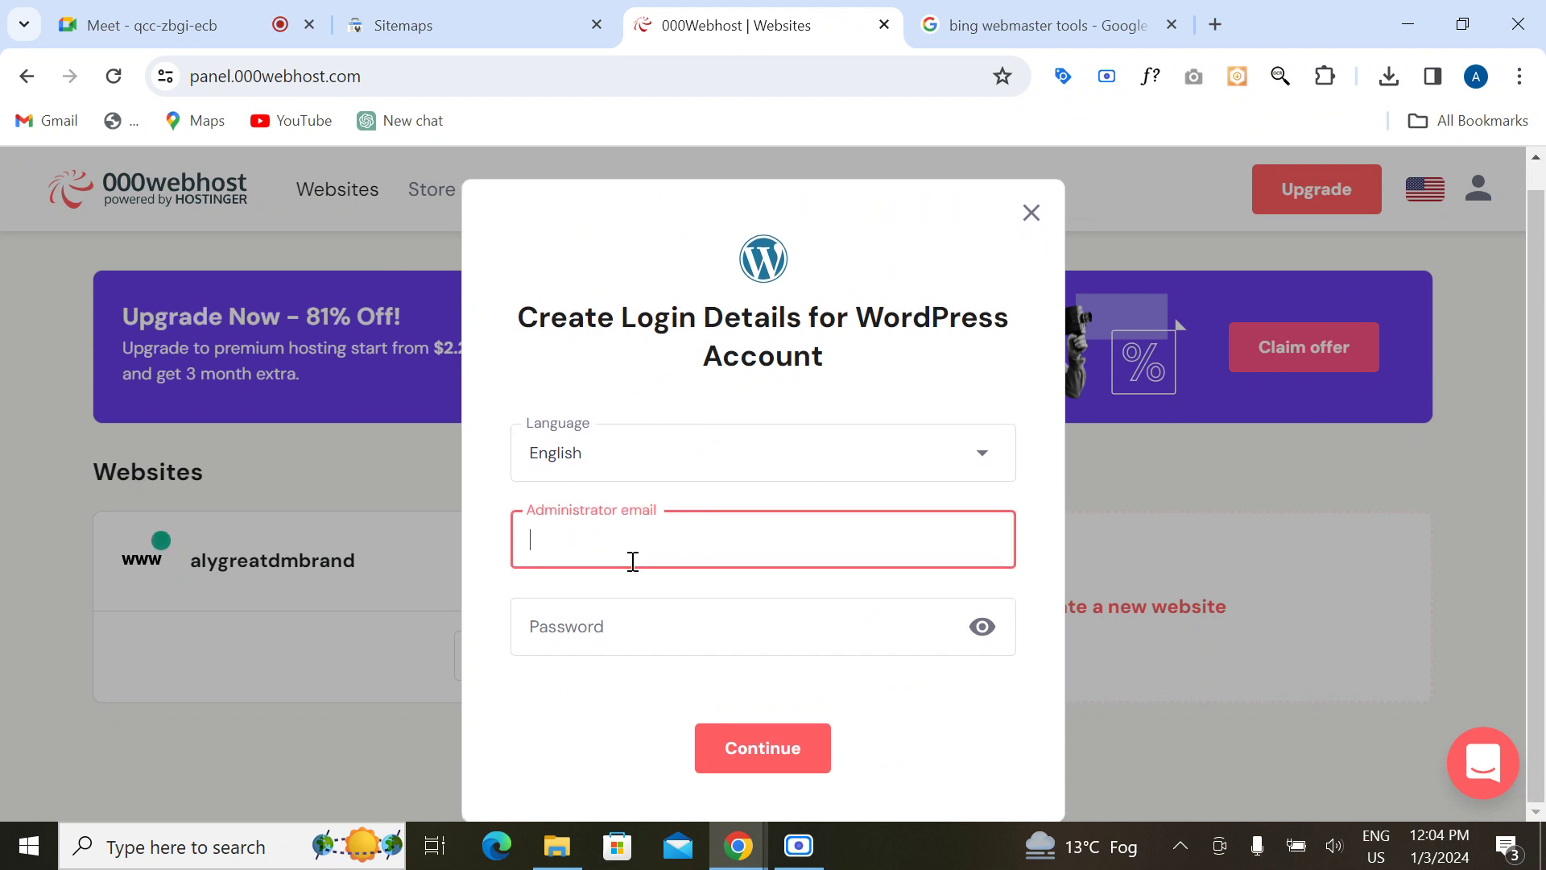
type("af")
type("dmi")
type("n")
left_click(555, 638)
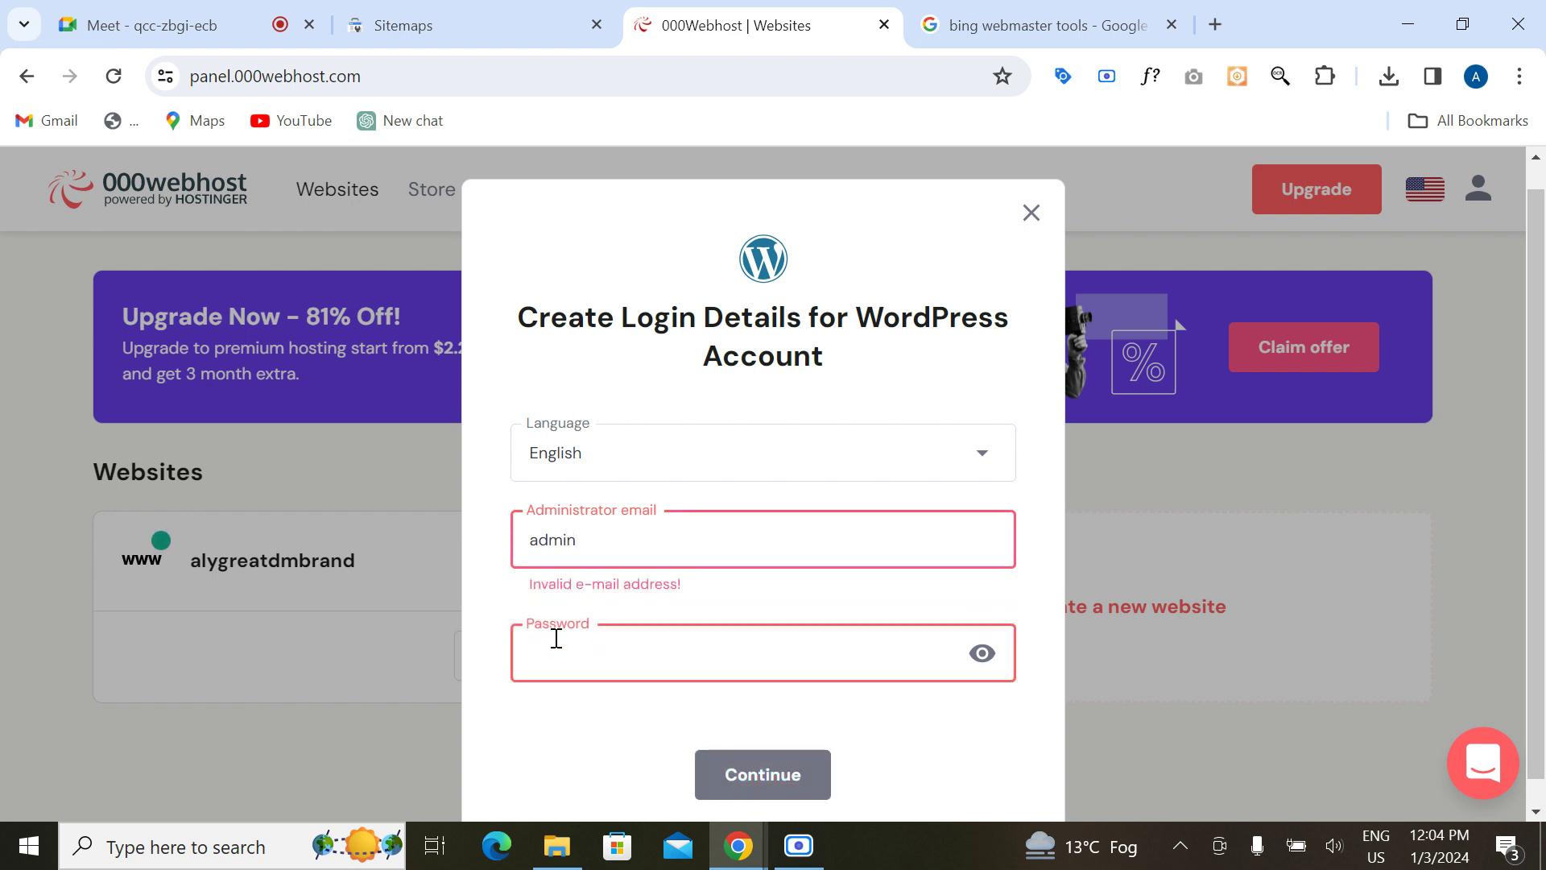
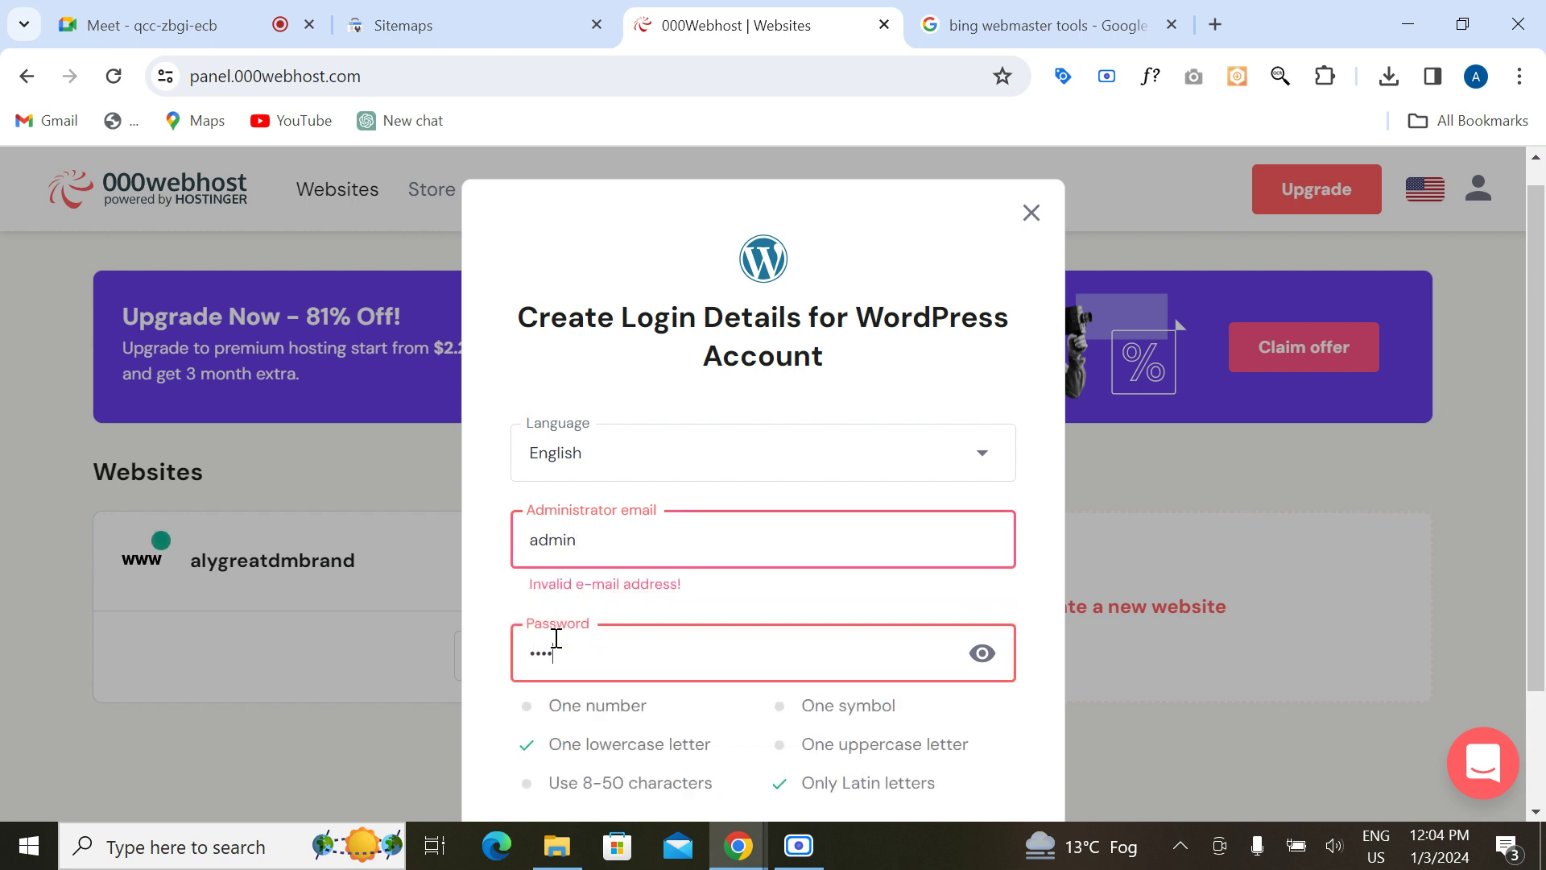
left_click_drag(537, 540, 519, 541)
type("A")
Step: Replace the administrator email with the account's e-mail address
scroll(610, 654, "down", 2)
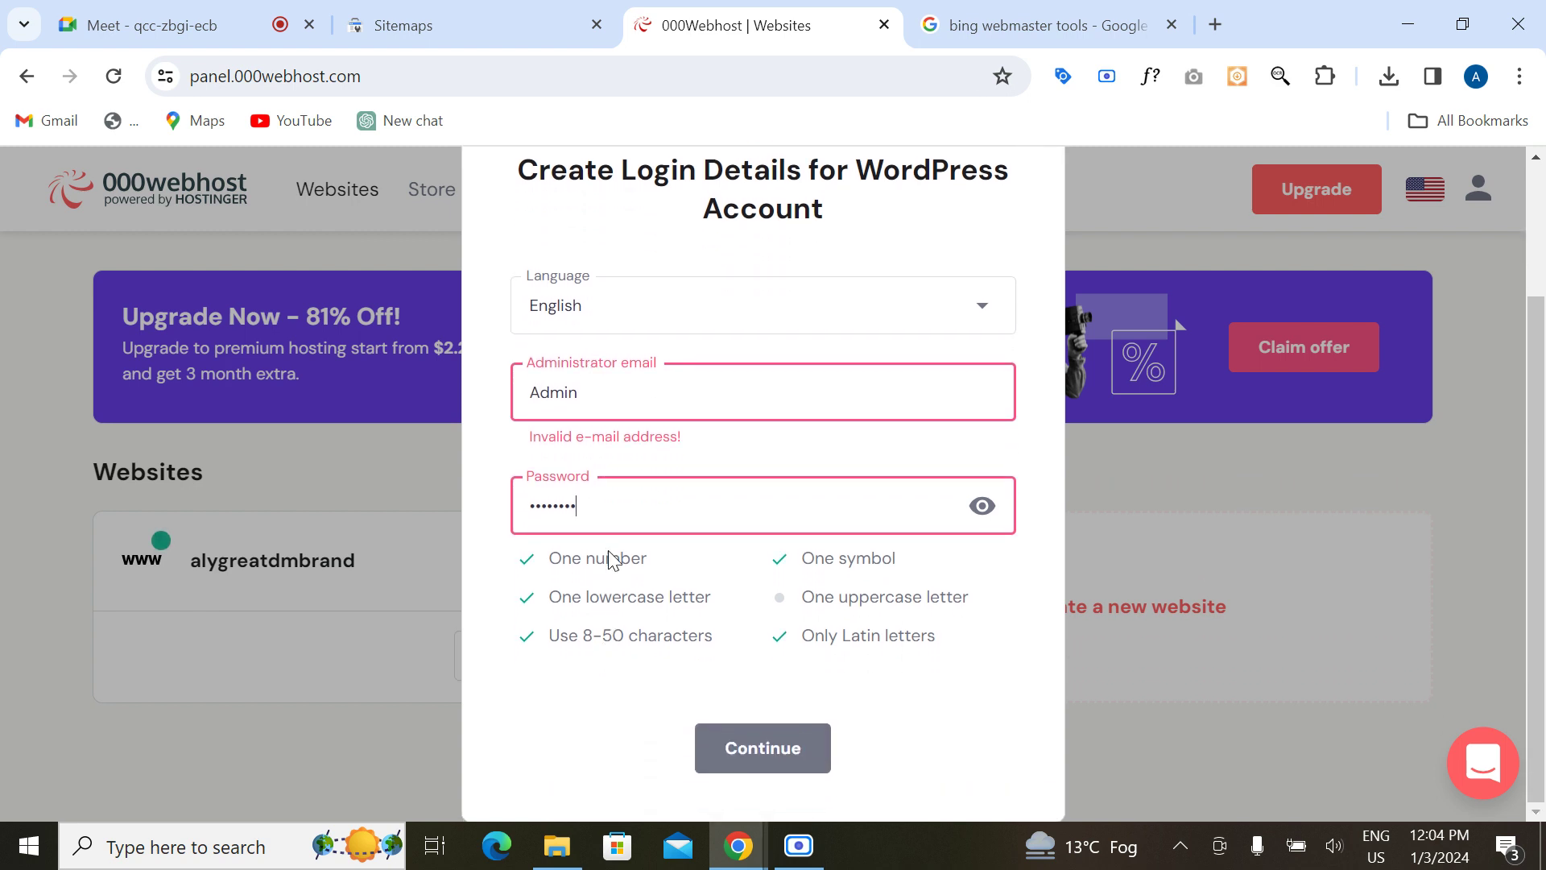
left_click(607, 402)
double_click(607, 402)
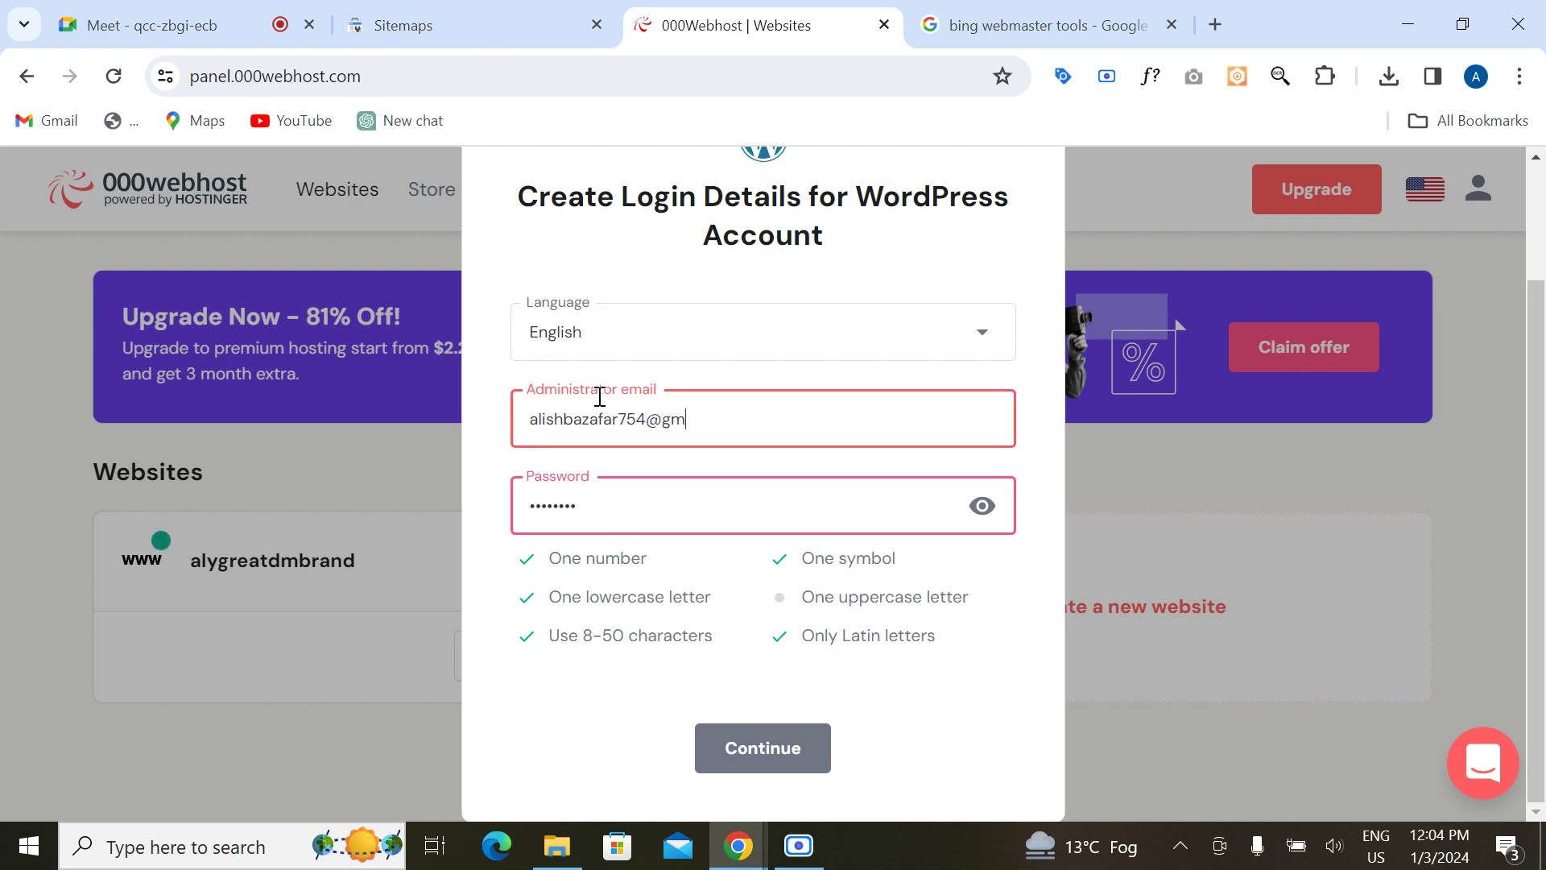
Step: Reveal the WordPress password and add a digit and a trailing '!' symbol
left_click(982, 505)
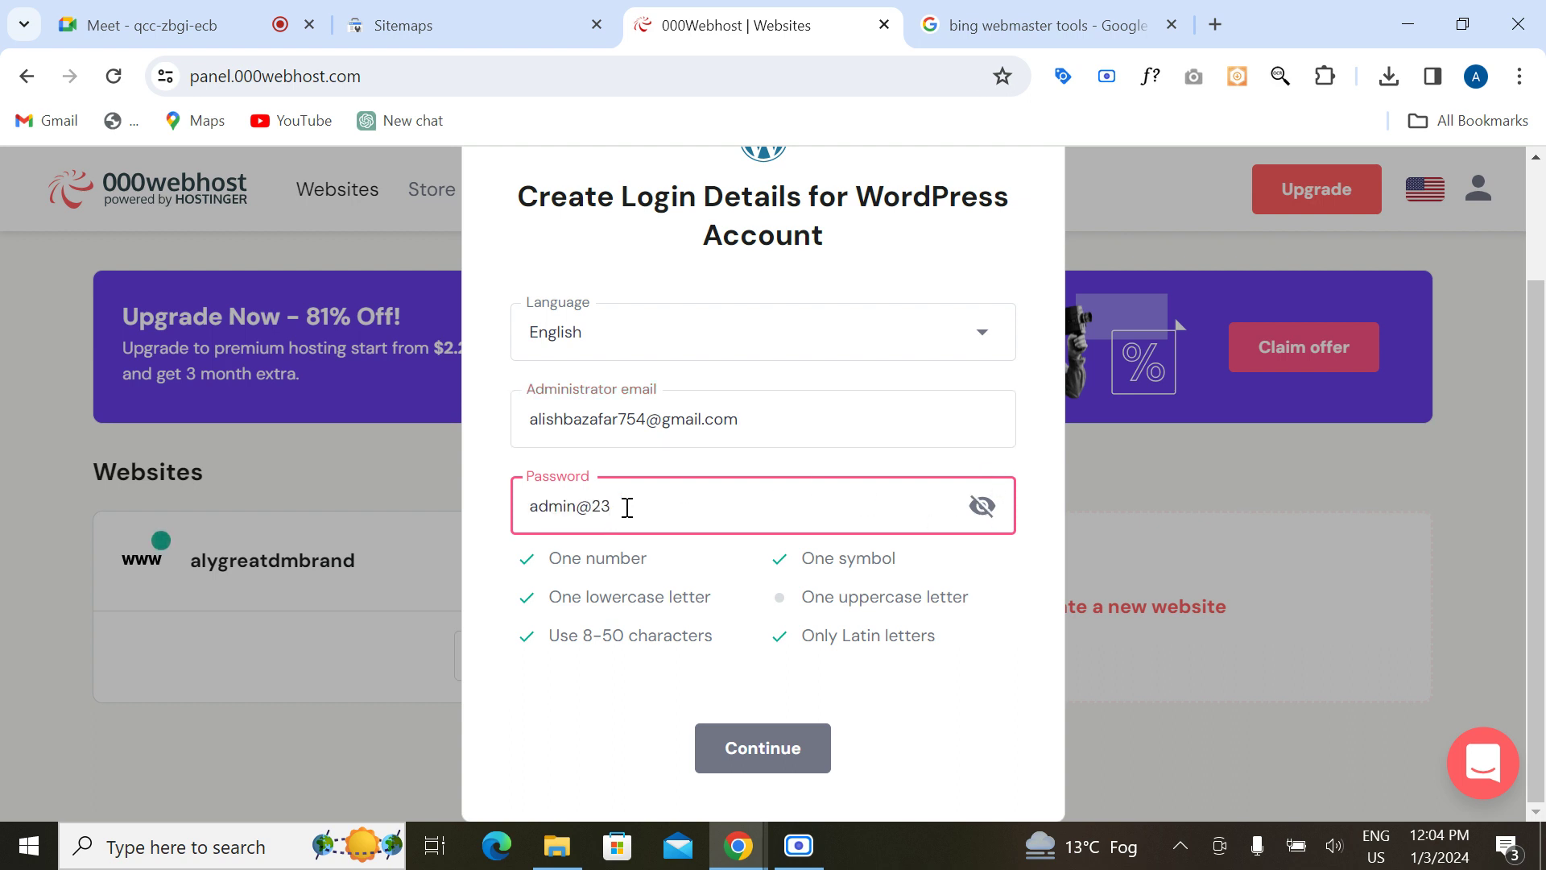
left_click(592, 505)
type("1")
left_click(645, 518)
type("!")
left_click_drag(628, 507, 516, 510)
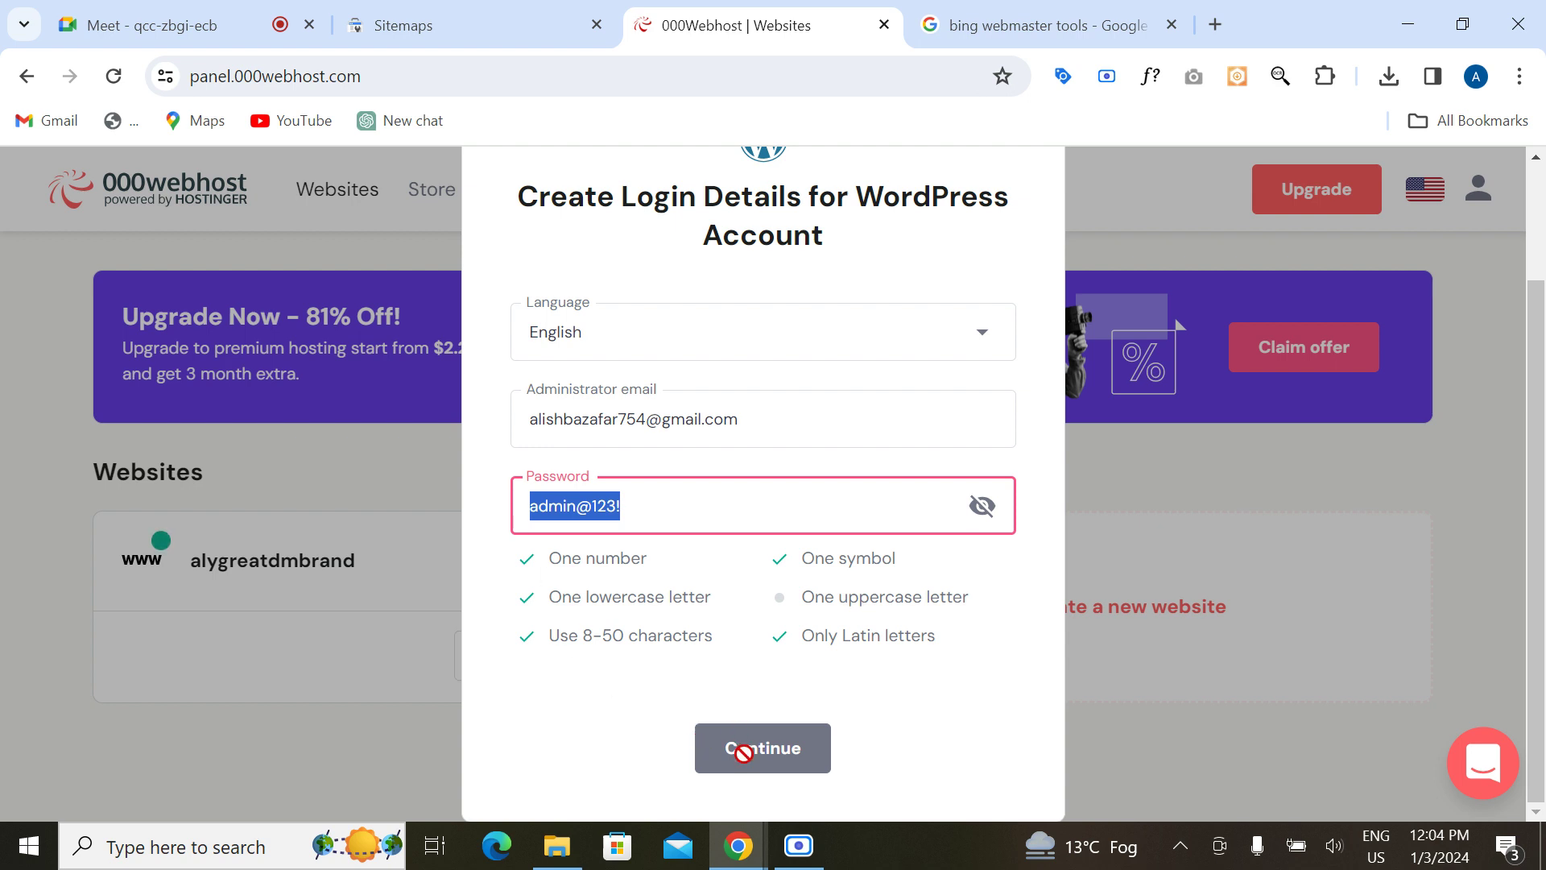
left_click(651, 508)
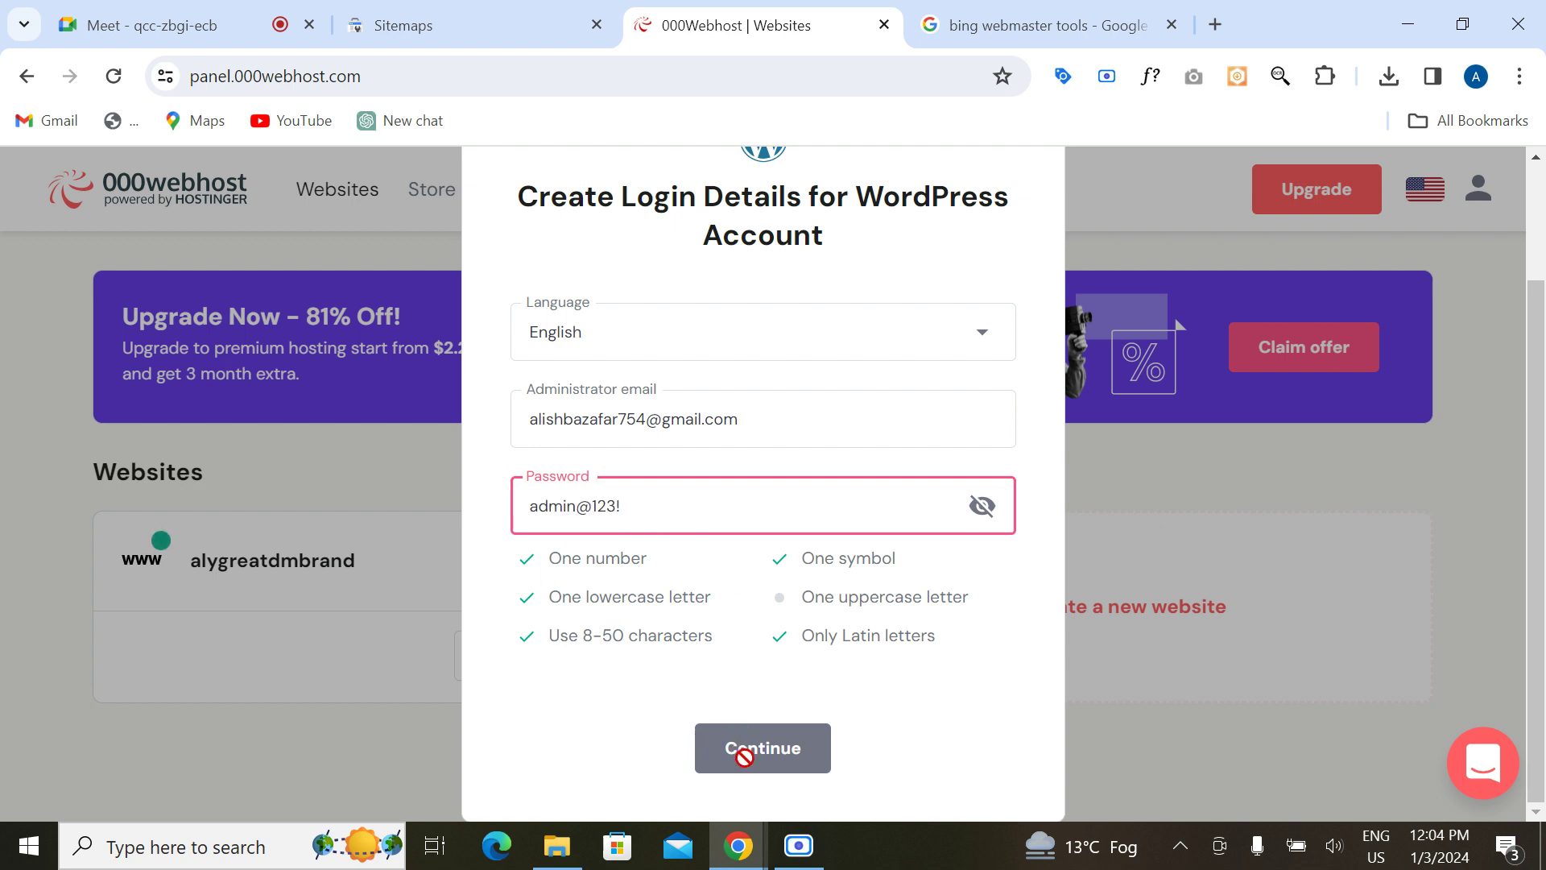
scroll(779, 469, "up", 1)
Step: Keep English as the language, capitalise the password's first letter, and submit to start WordPress setup
left_click(755, 590)
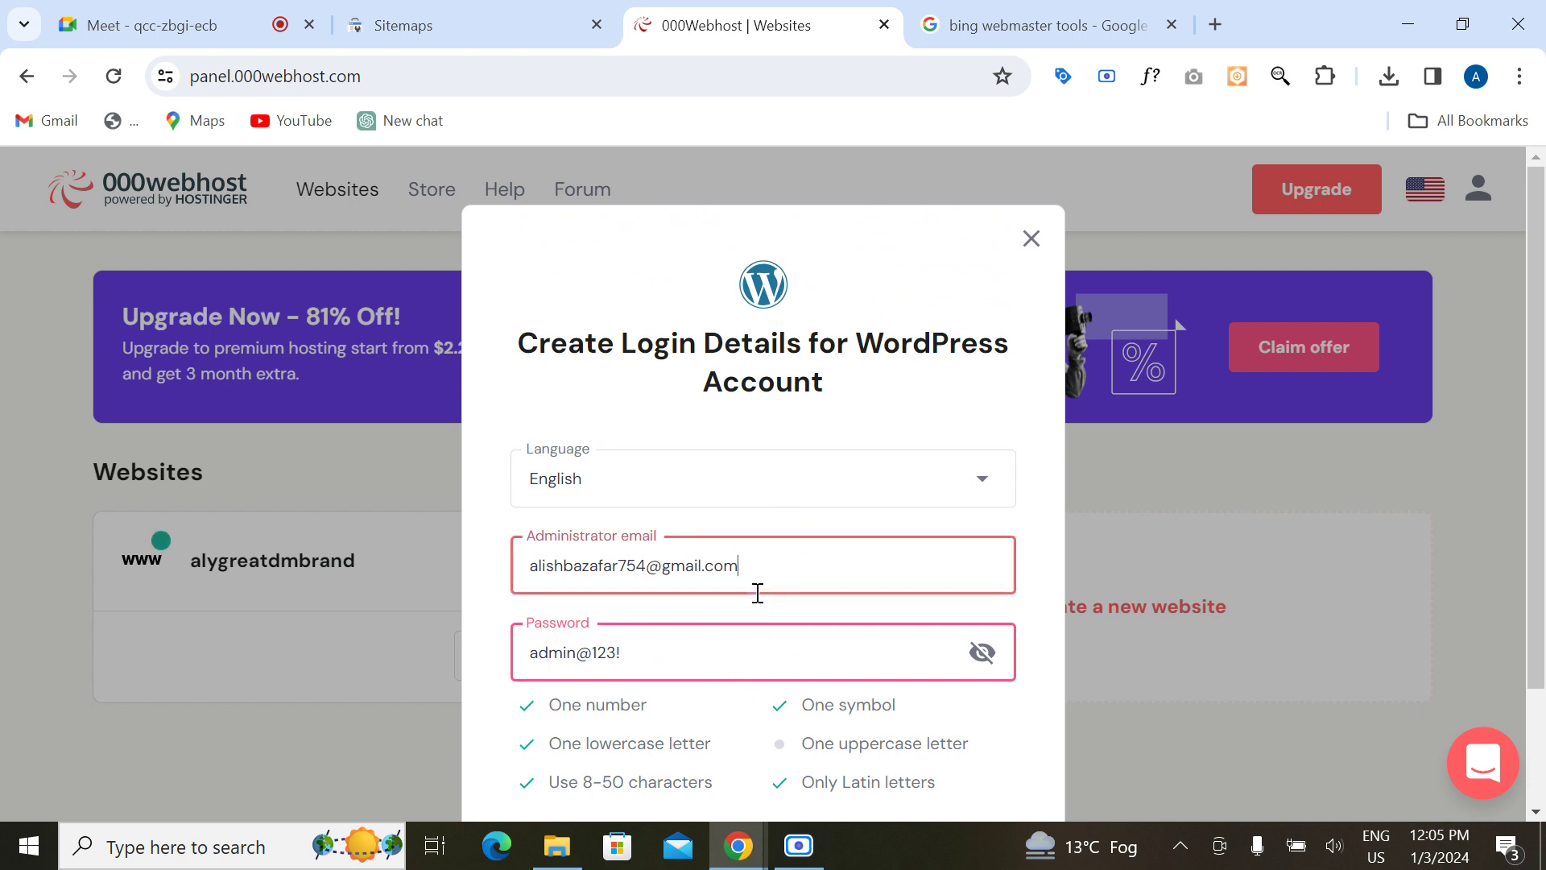
left_click(752, 646)
scroll(752, 645, "down", 3)
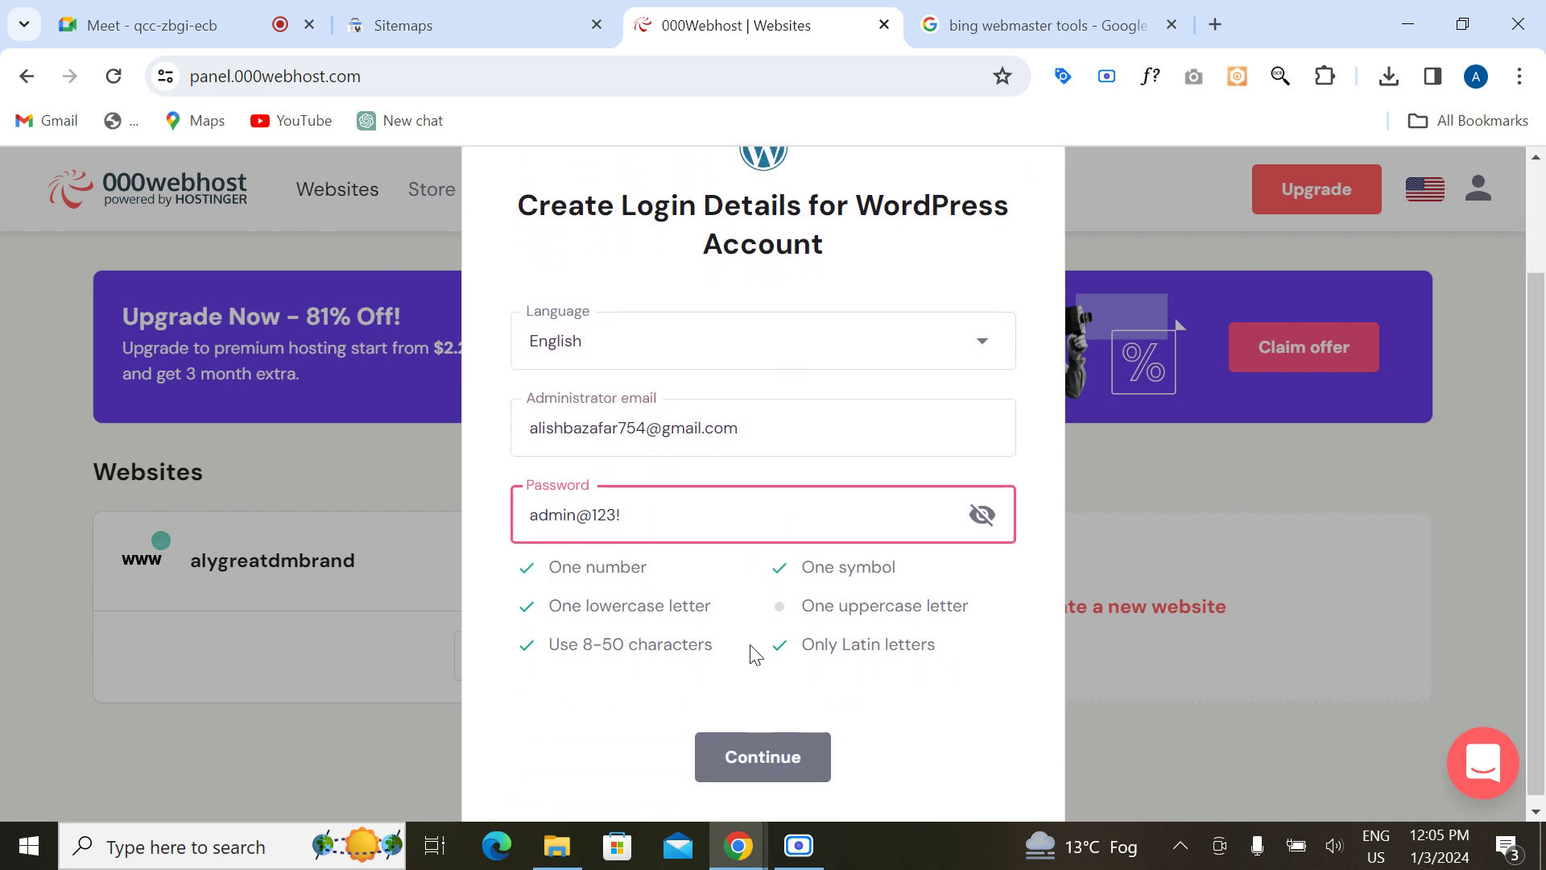
left_click(797, 403)
left_click(773, 338)
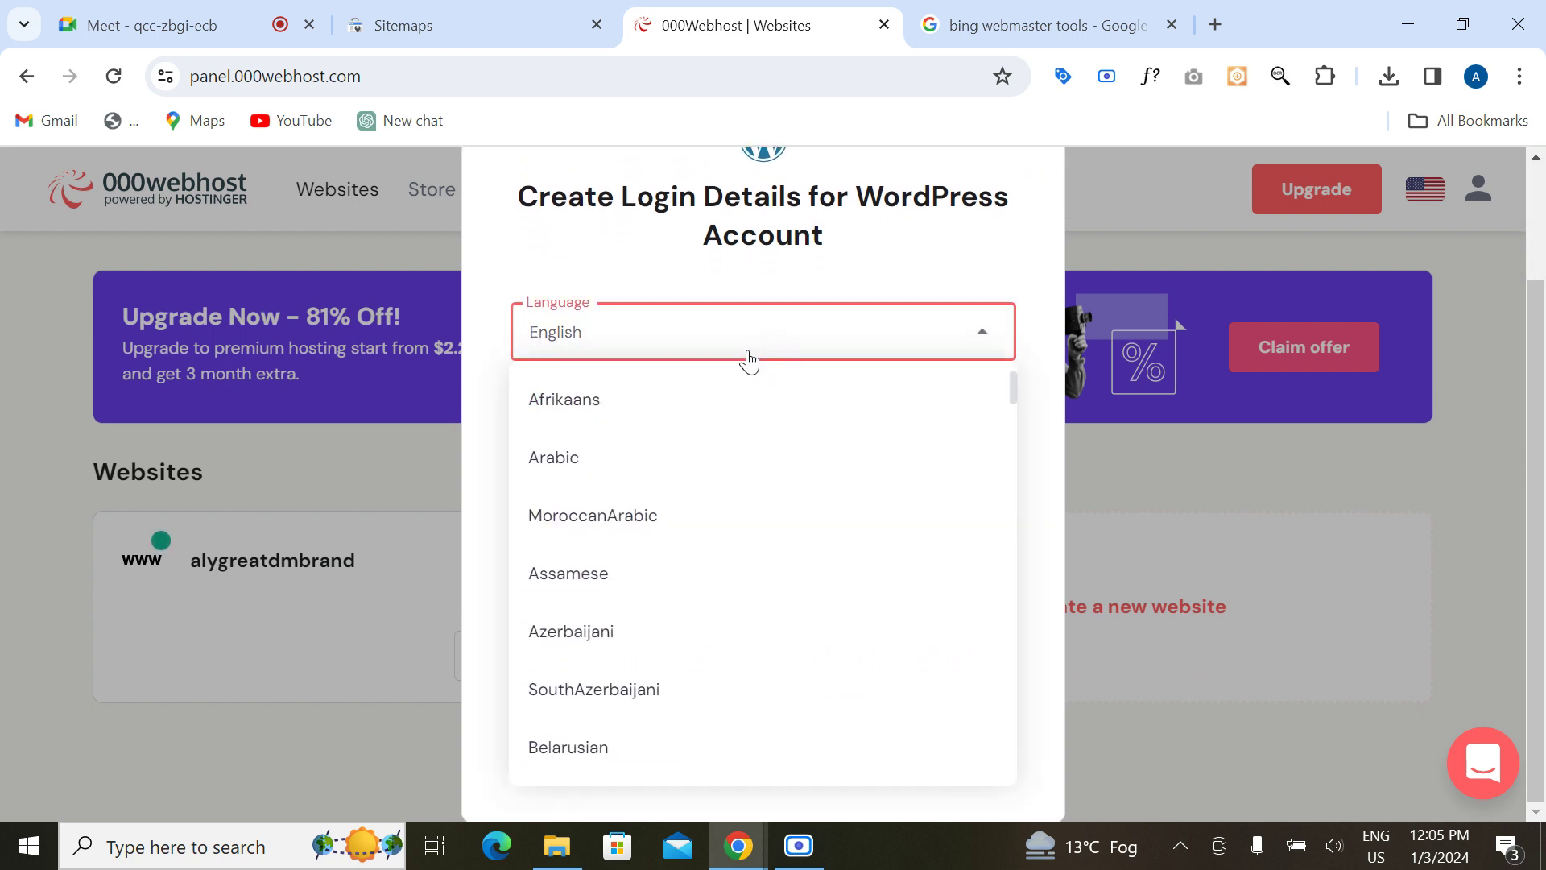
left_click(751, 353)
left_click(749, 747)
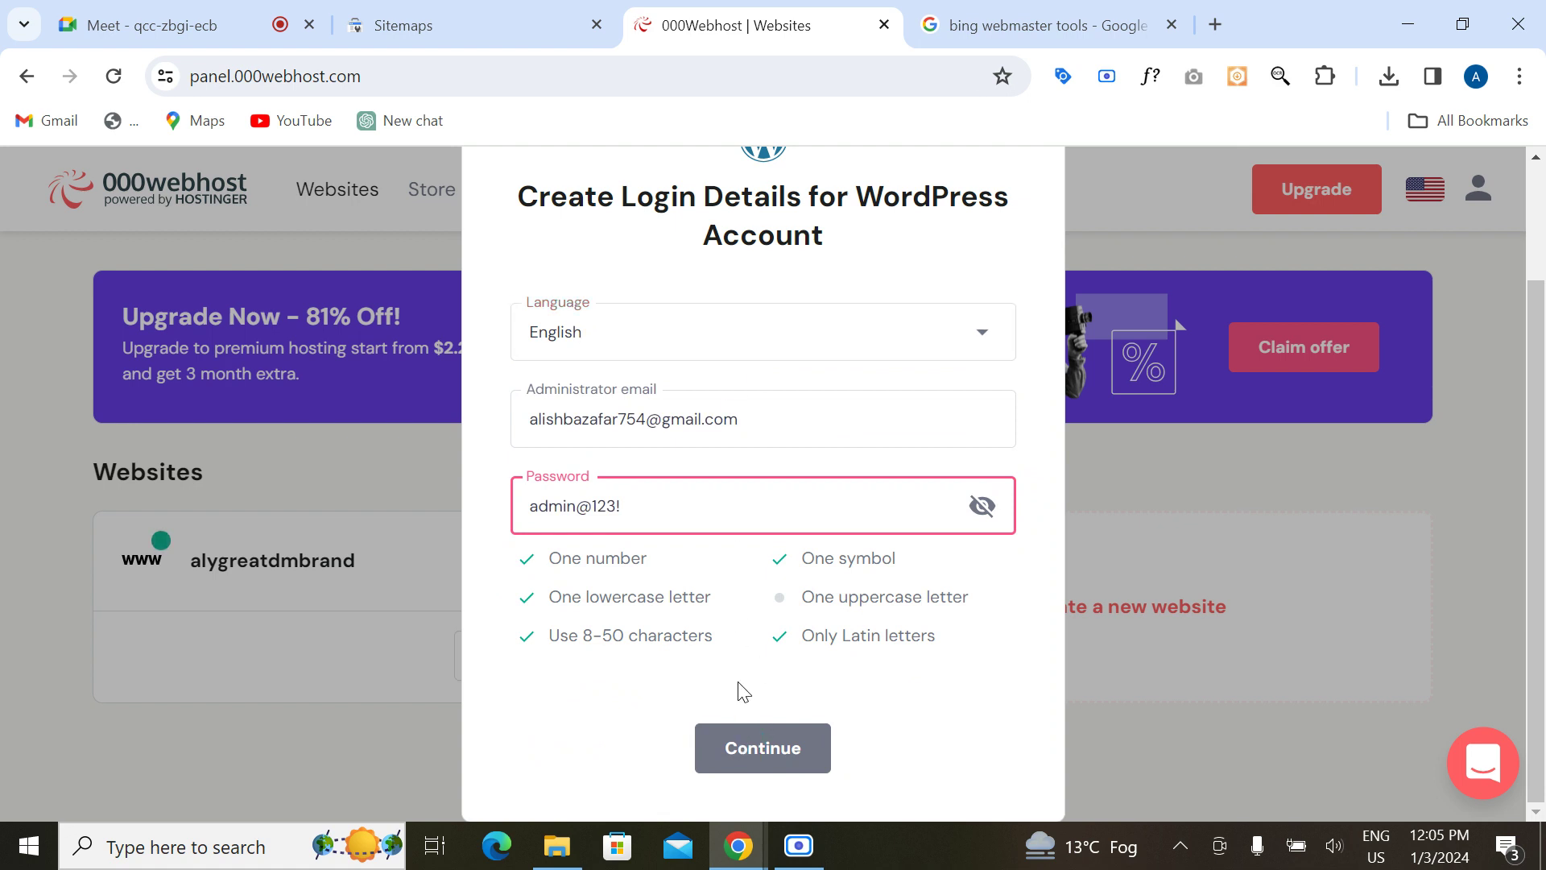
left_click(983, 508)
left_click(984, 515)
left_click_drag(534, 508, 513, 506)
type("A")
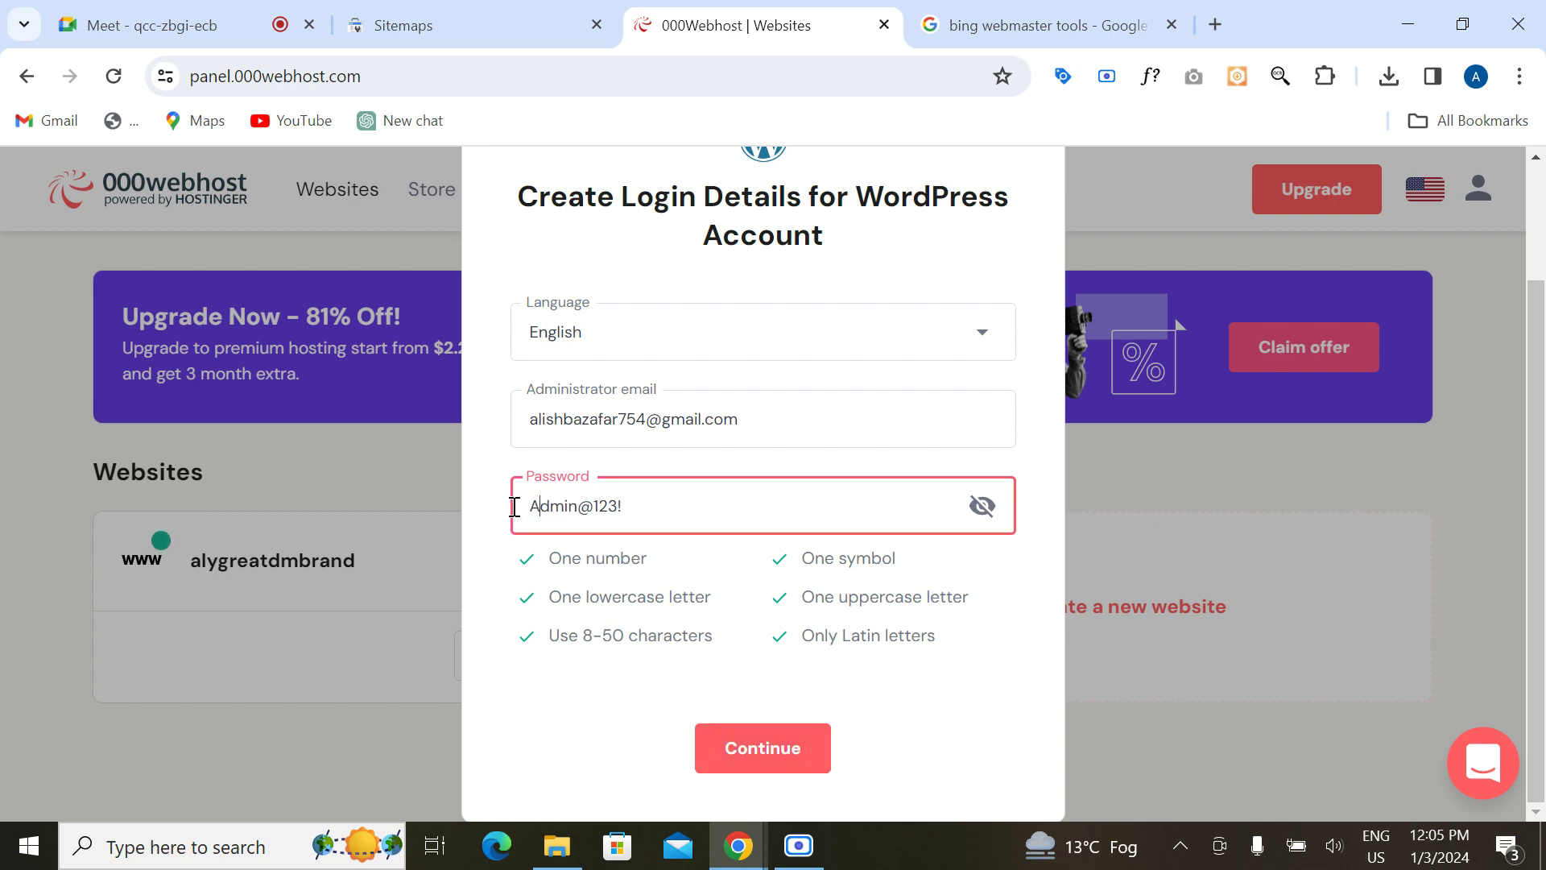
left_click(751, 746)
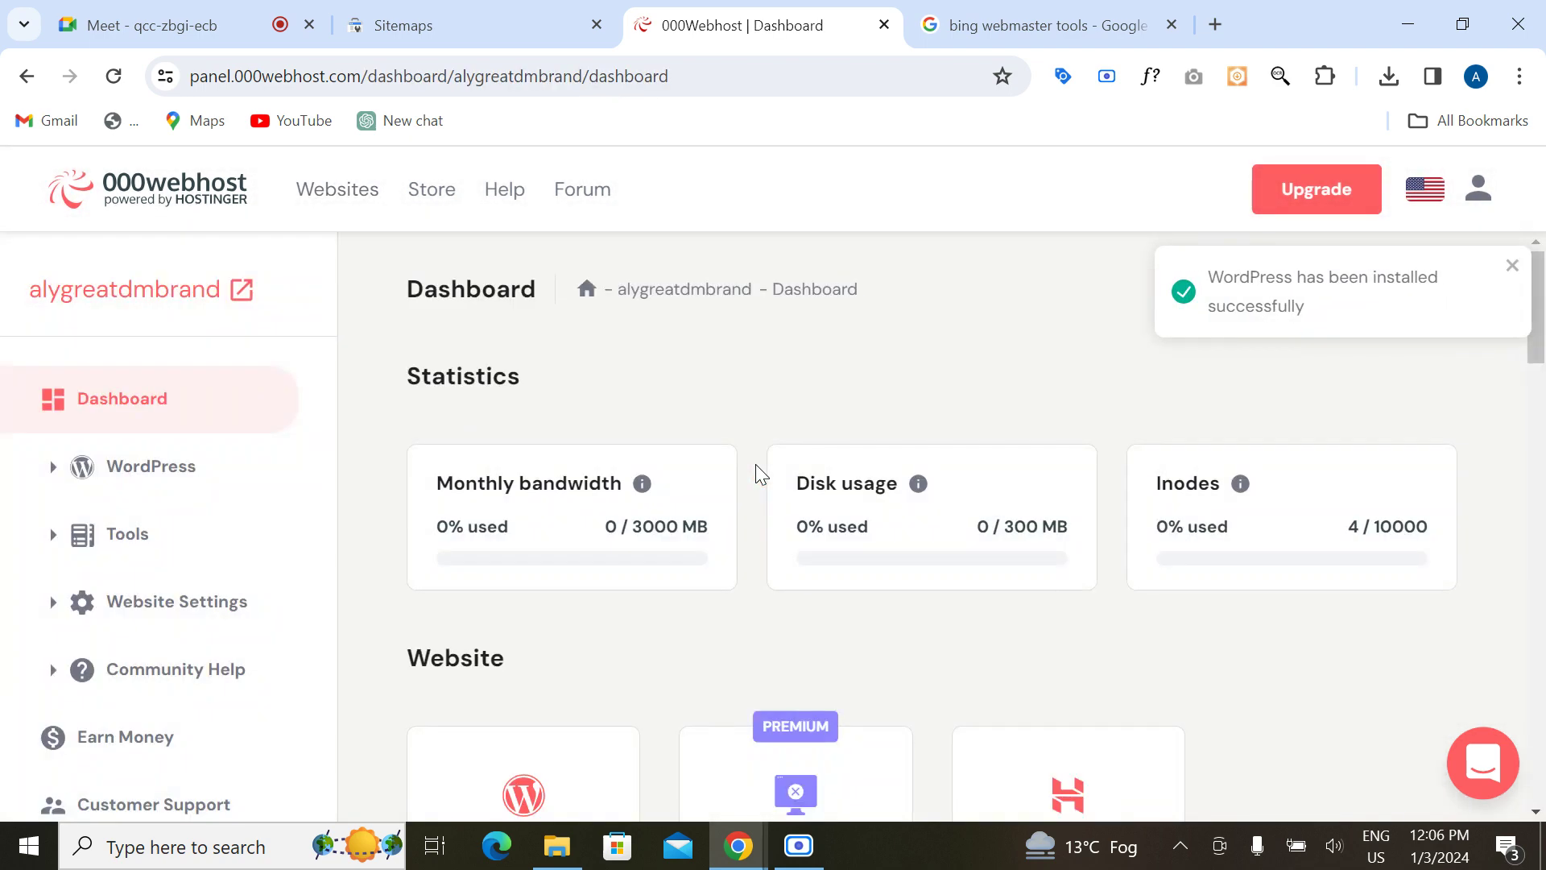
Step: From the Websites list, open alygreatdmbrand's menu and view the live site in a new tab
scroll(612, 544, "down", 5)
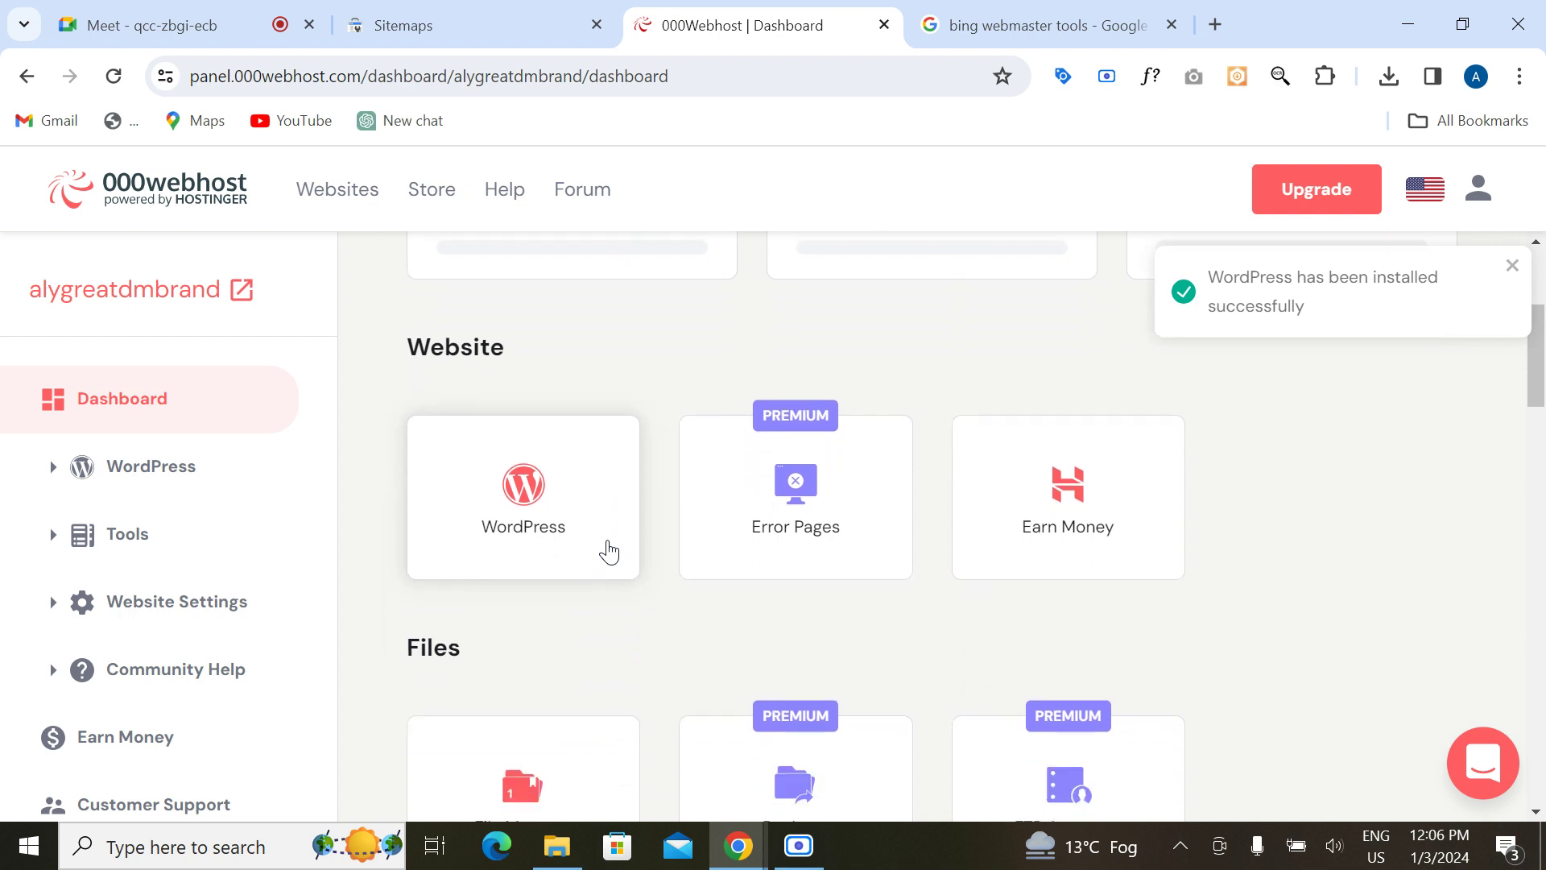
scroll(609, 551, "down", 2)
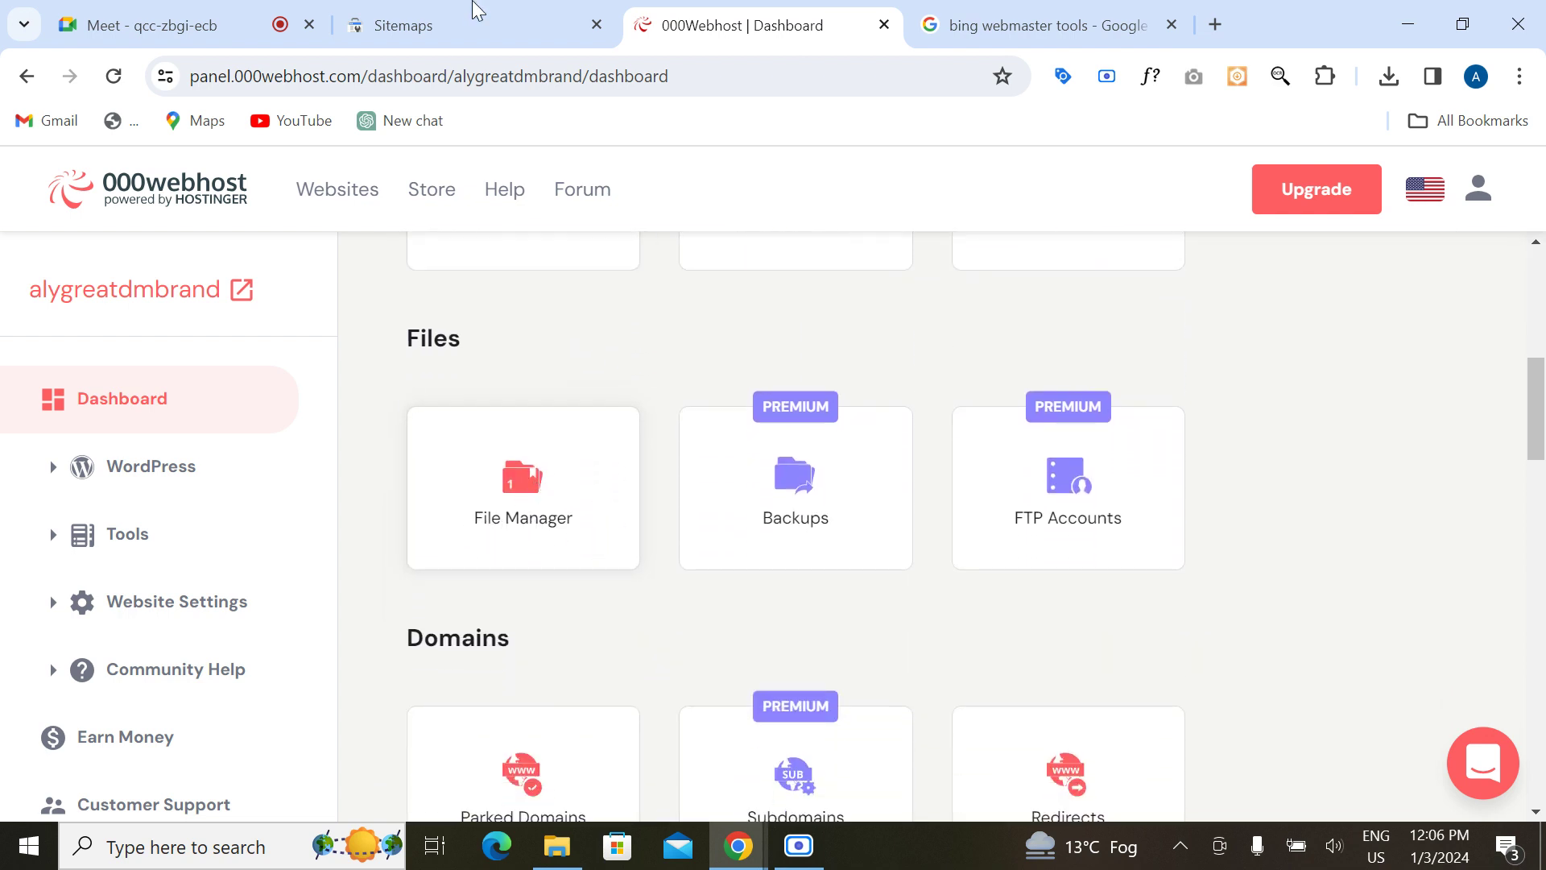
left_click(476, 13)
left_click(681, 23)
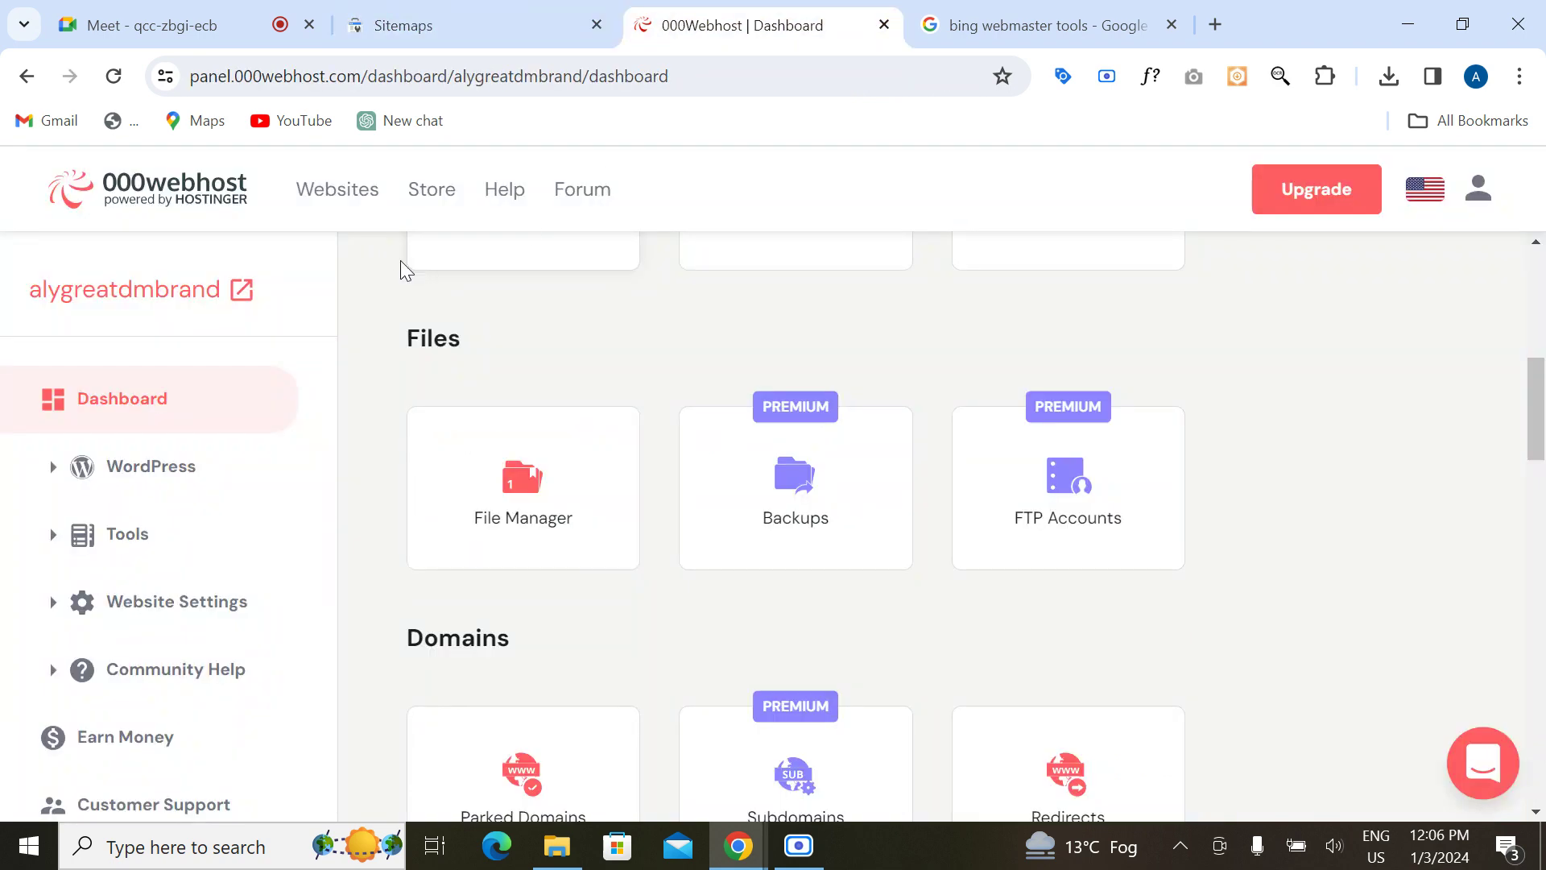
scroll(400, 268, "up", 10)
left_click(338, 190)
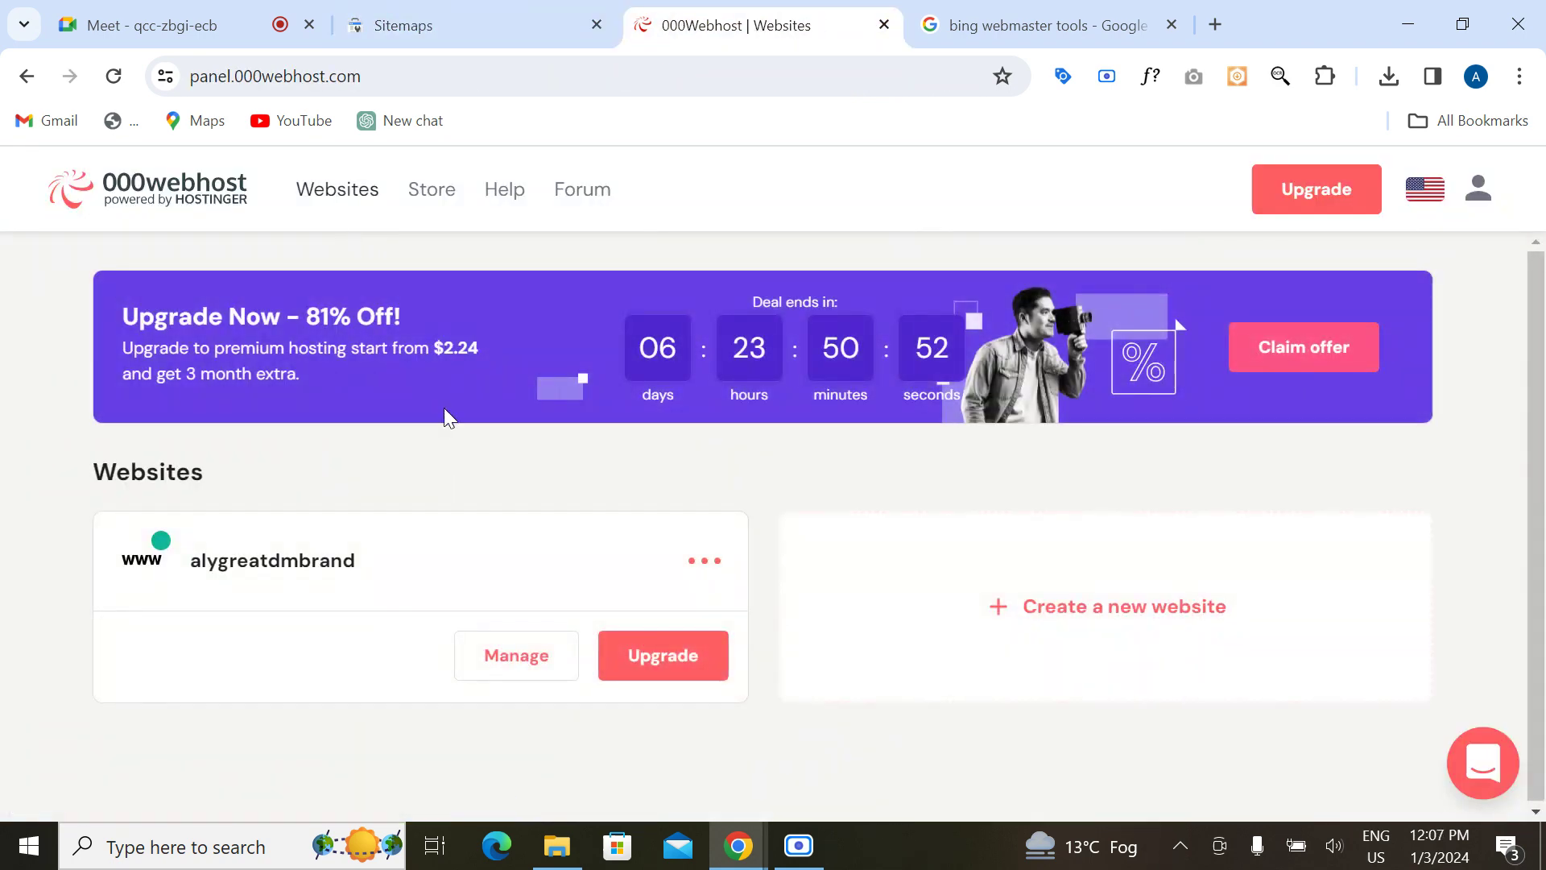
left_click(708, 573)
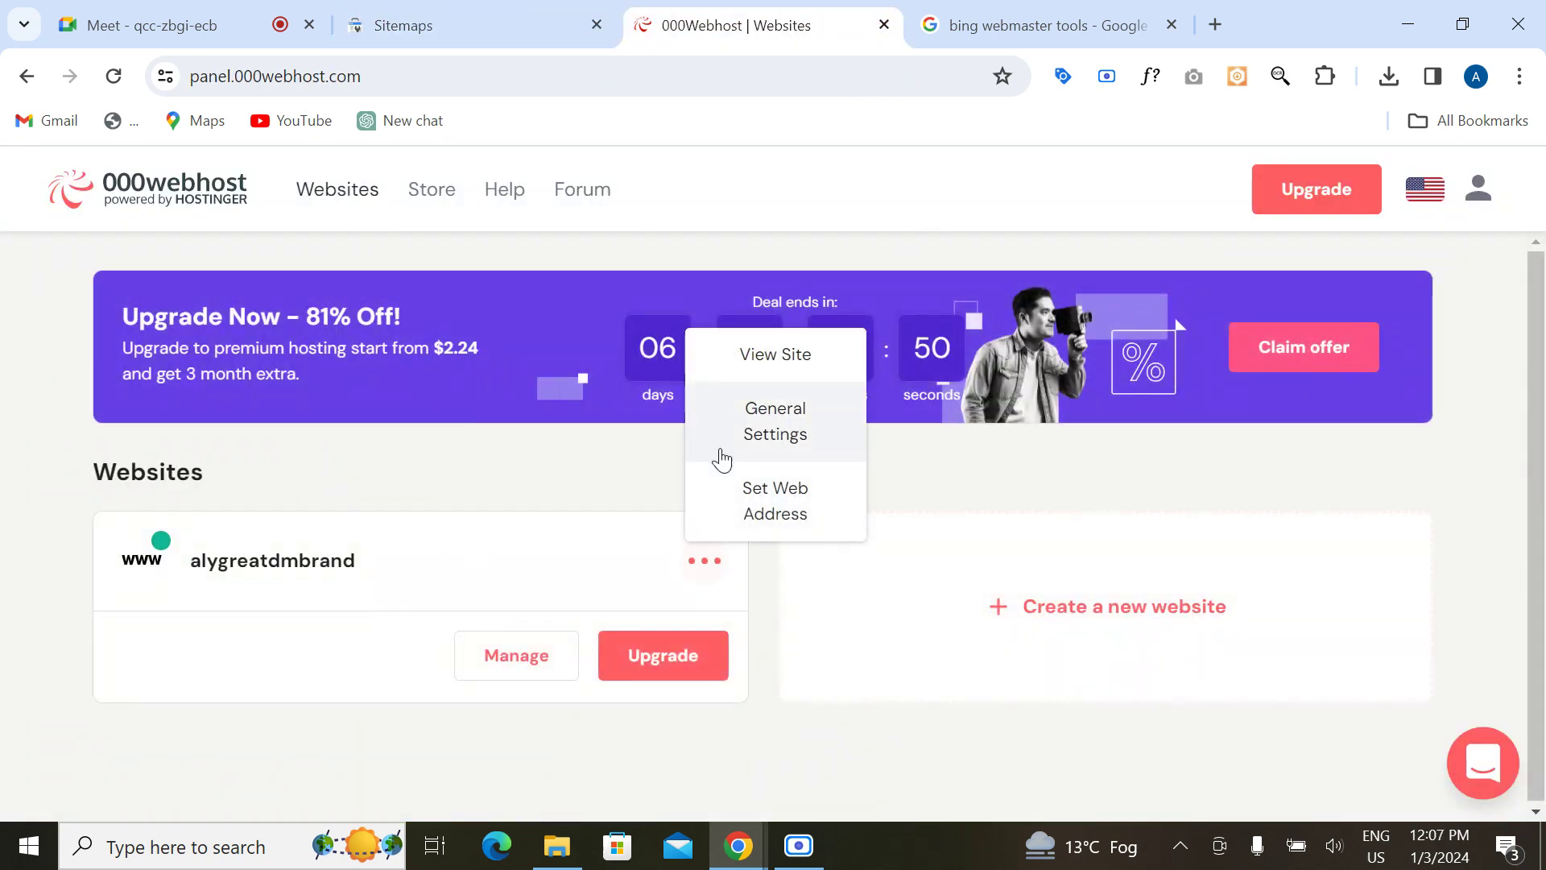
left_click(764, 372)
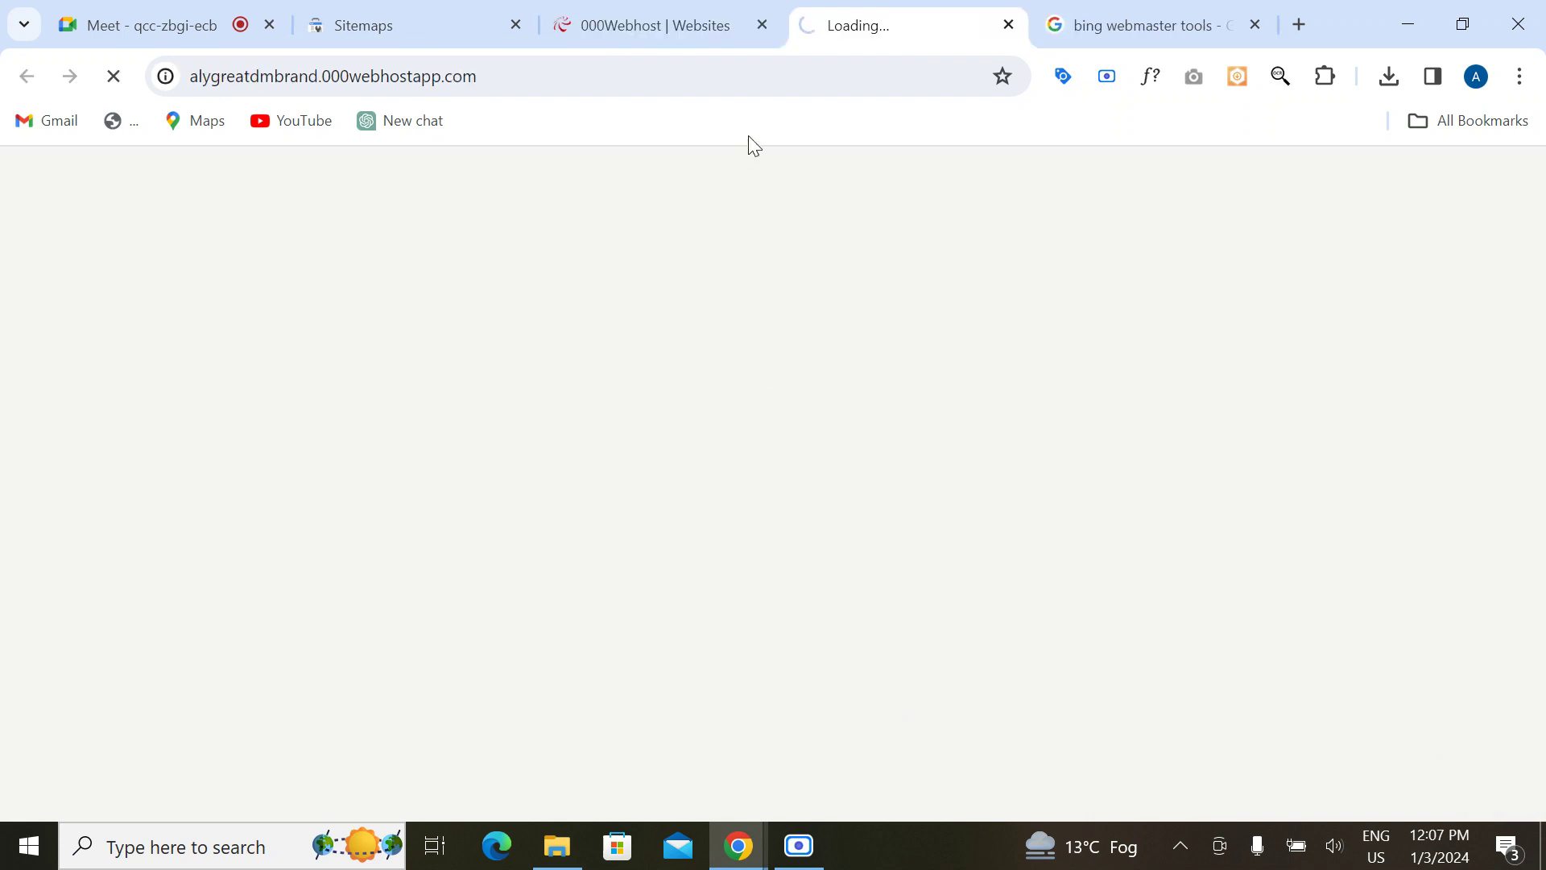
left_click(685, 3)
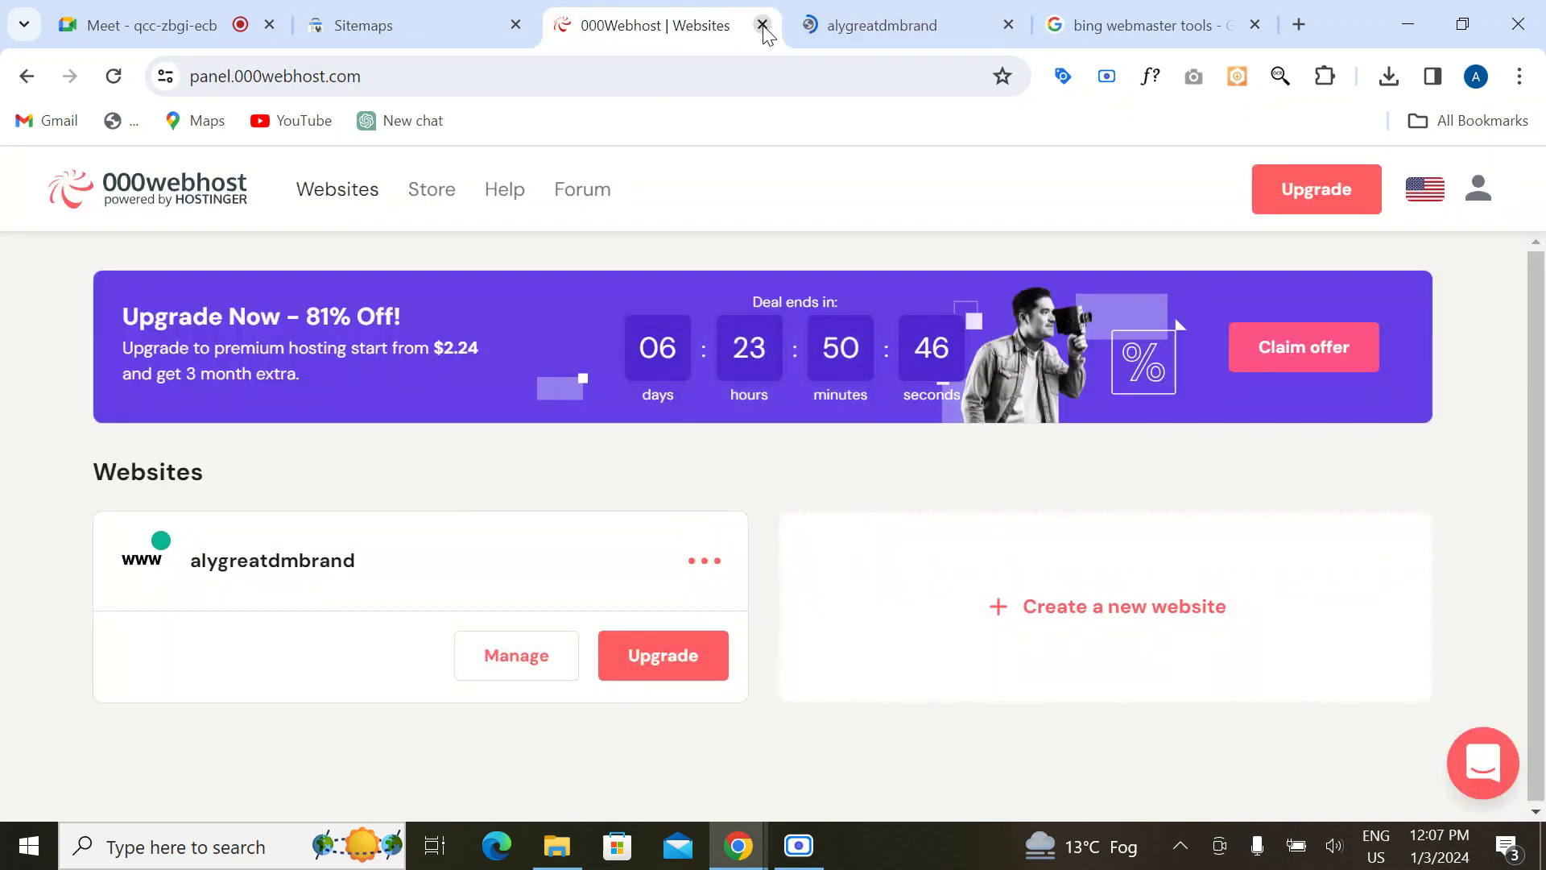
Step: Load the alygreatdmbrand site's wp-admin login page by appending wp-admin to its address
left_click(821, 25)
left_click(525, 77)
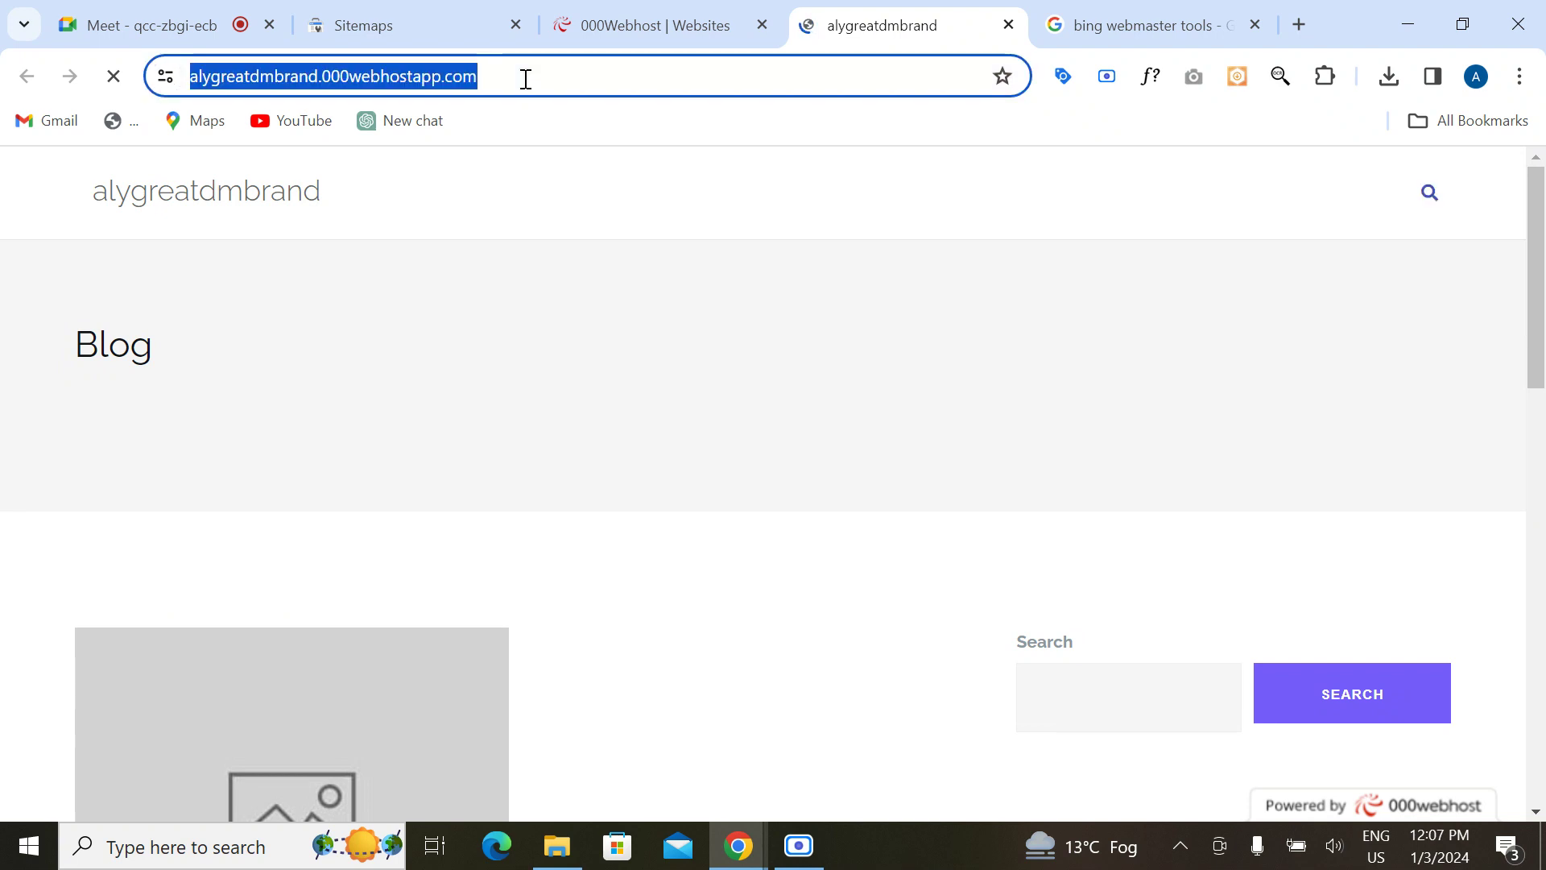
left_click(525, 76)
type("wp-admi")
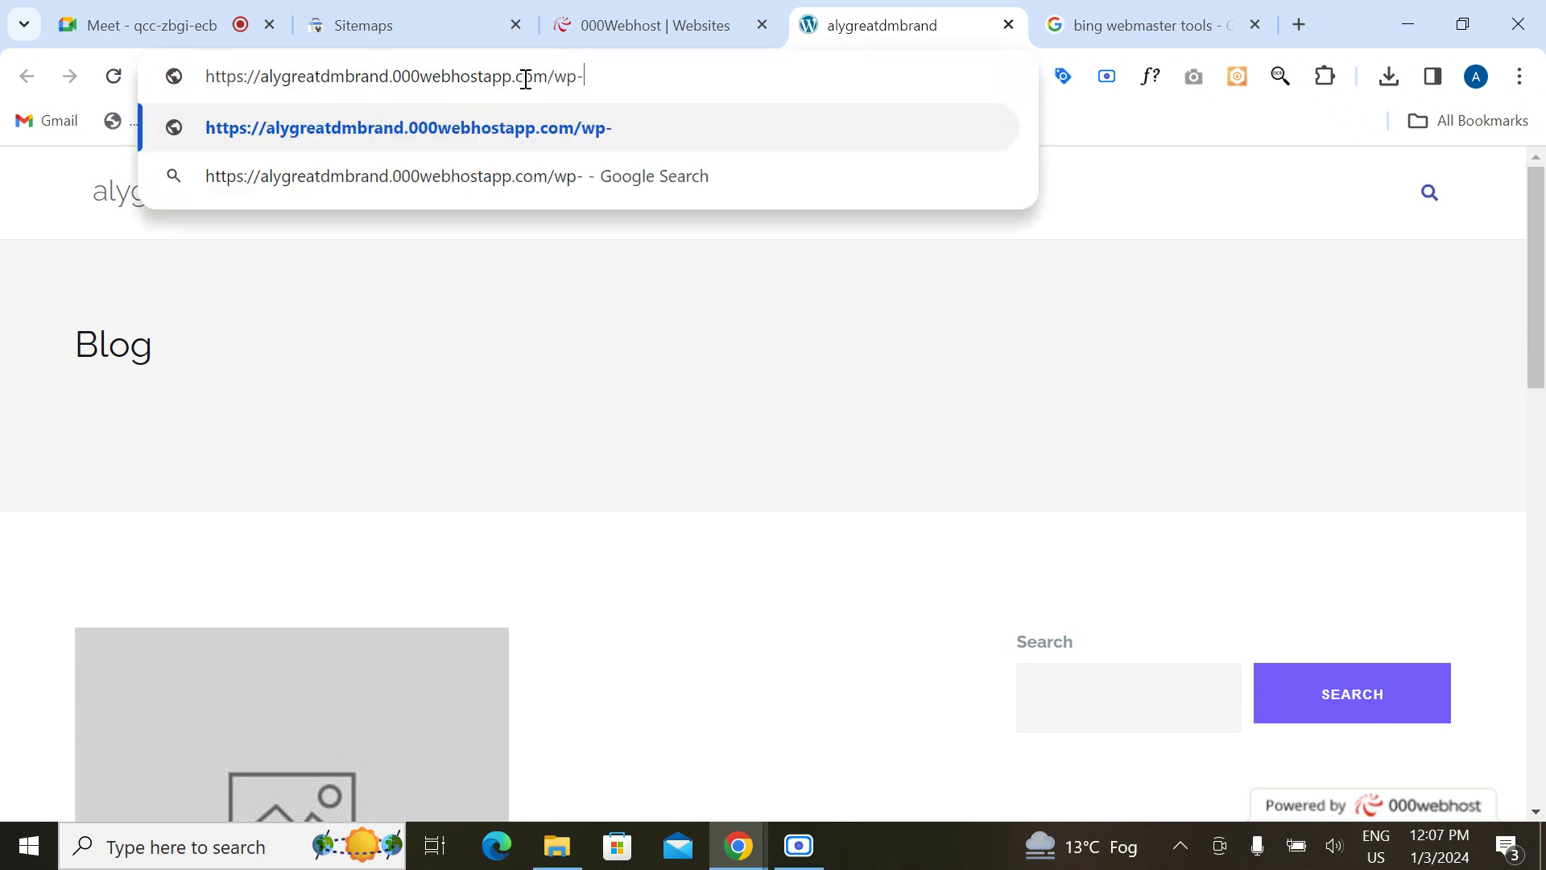
type("n")
key("Return")
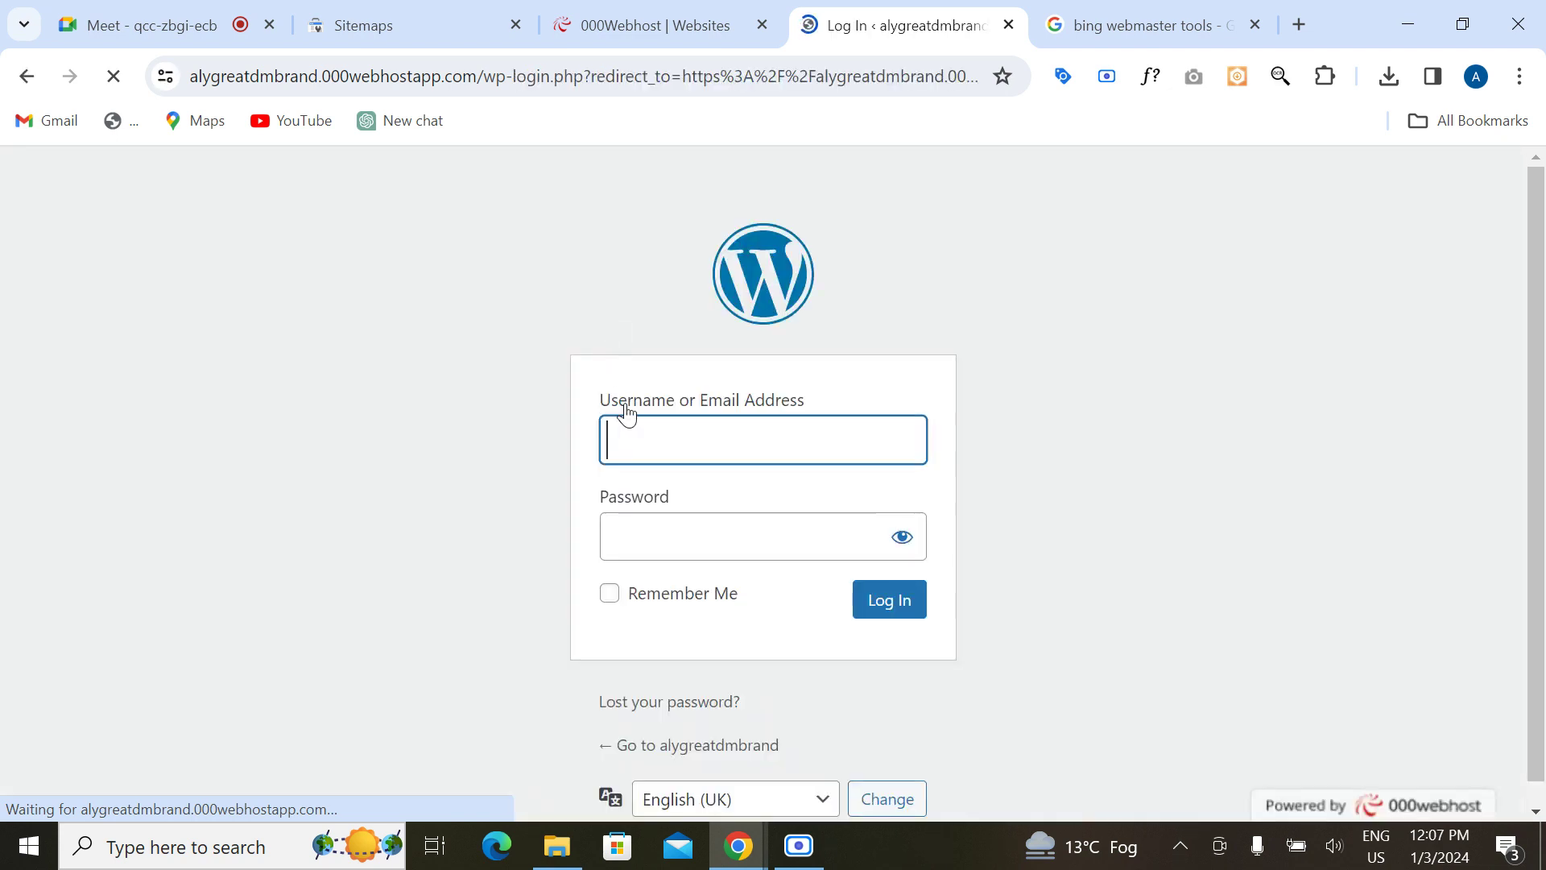
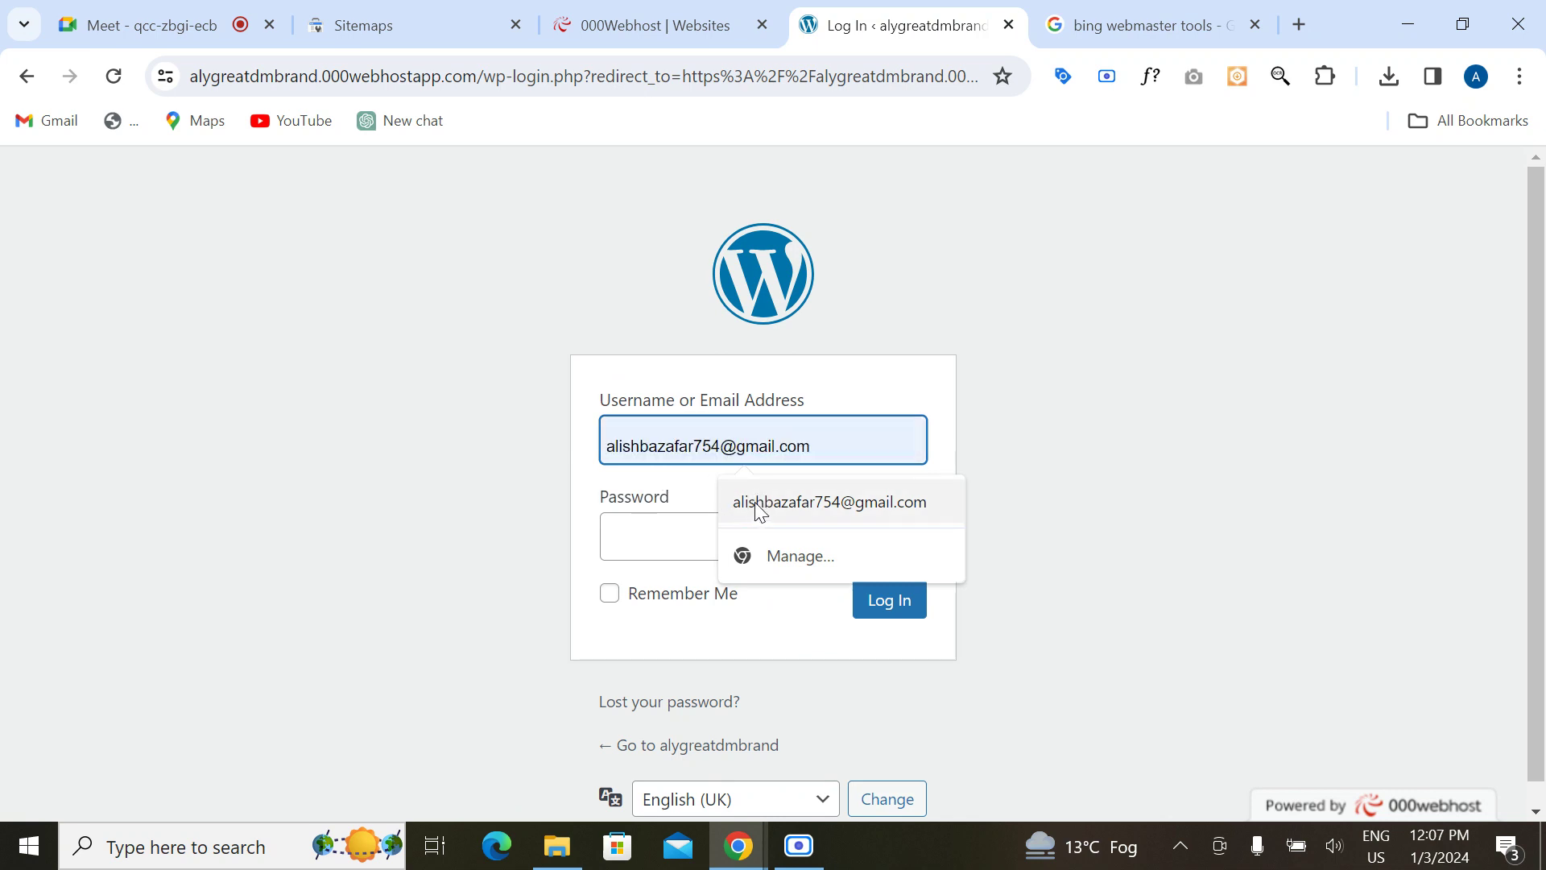
Step: Sign in with the saved admin email and password, first letter capitalised, with Remember Me ticked
left_click(756, 508)
left_click(645, 545)
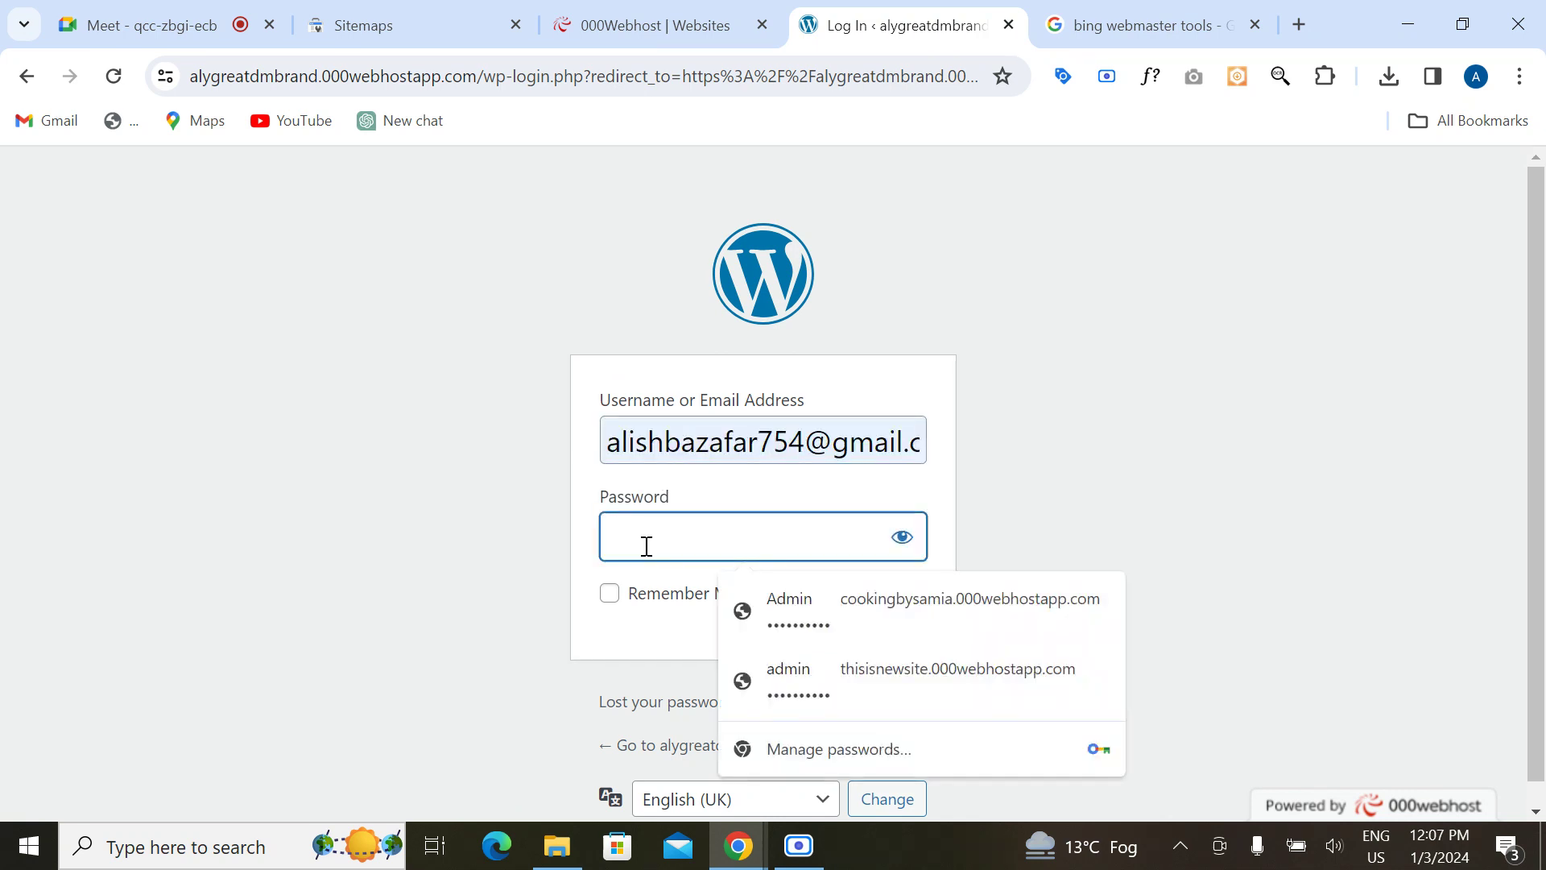
key("ctrl+v")
left_click(906, 557)
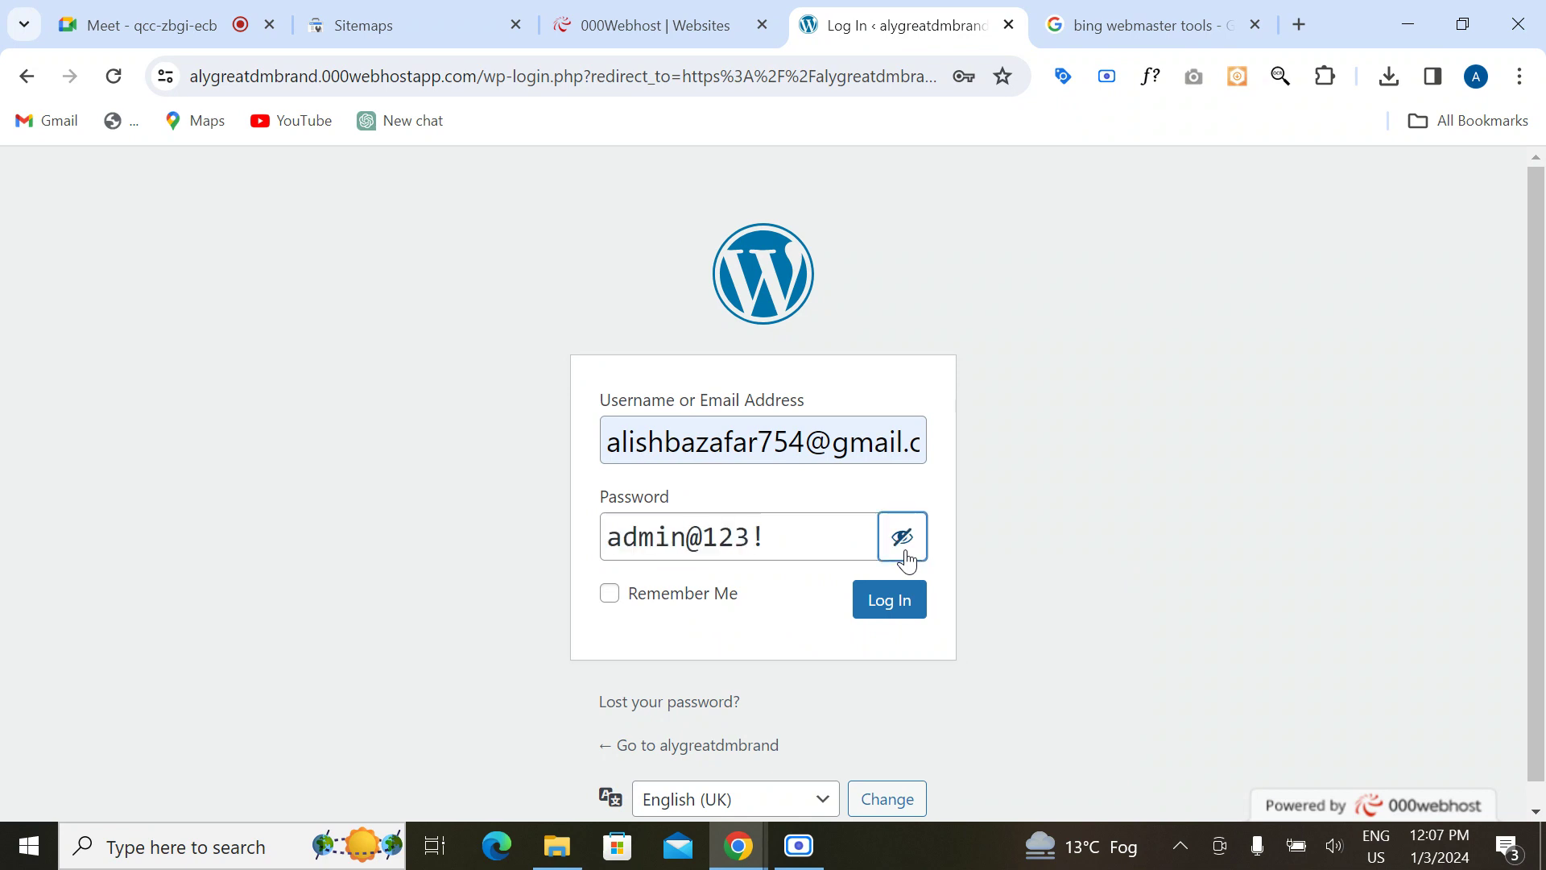
left_click_drag(627, 538, 603, 538)
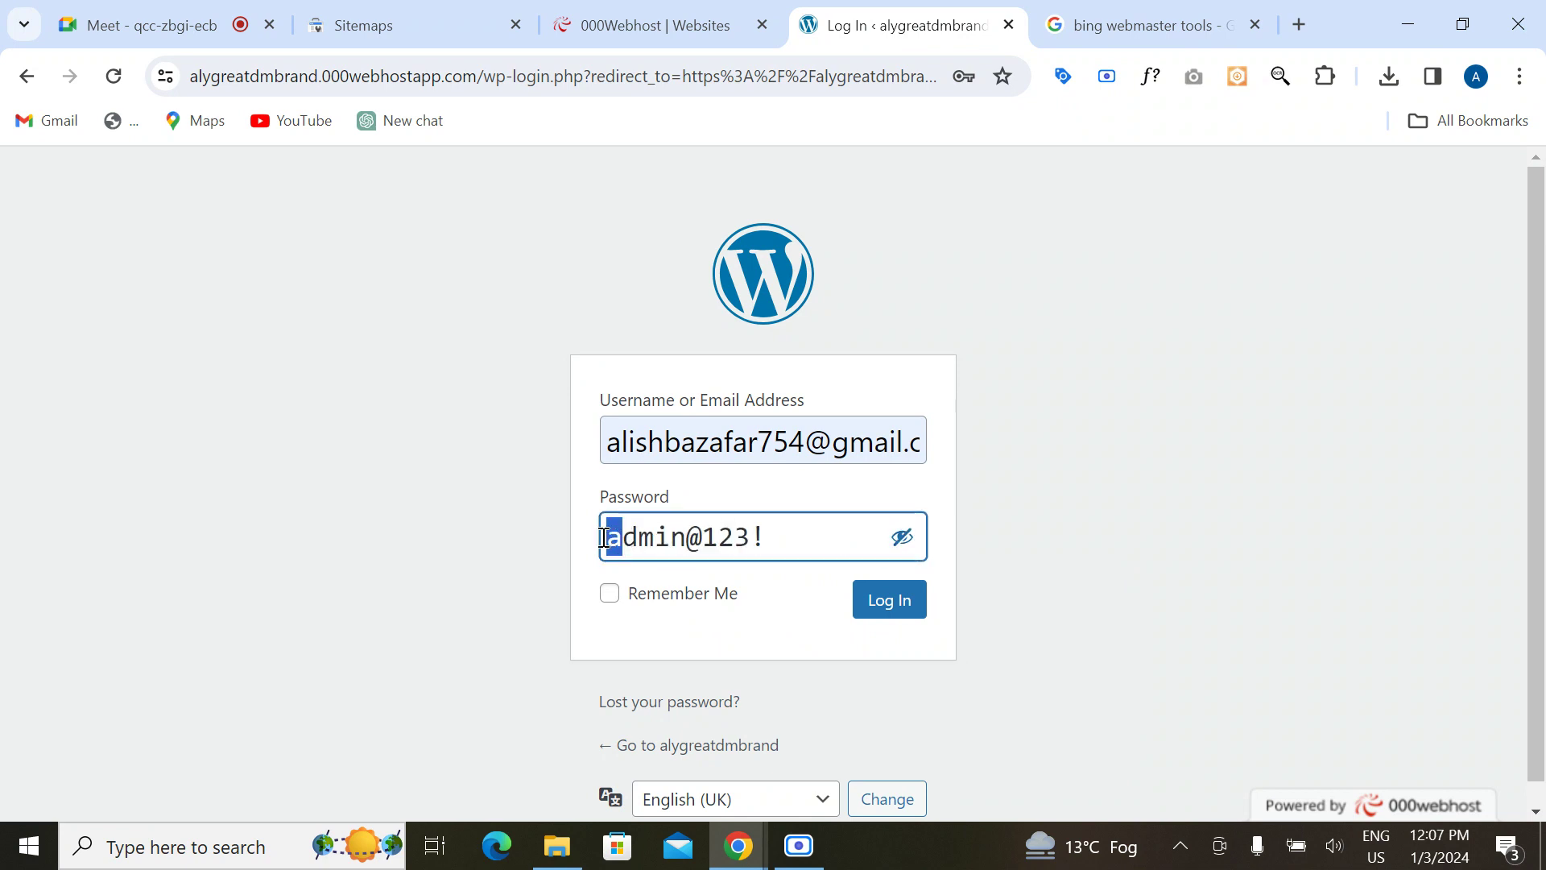
type("A")
left_click(609, 593)
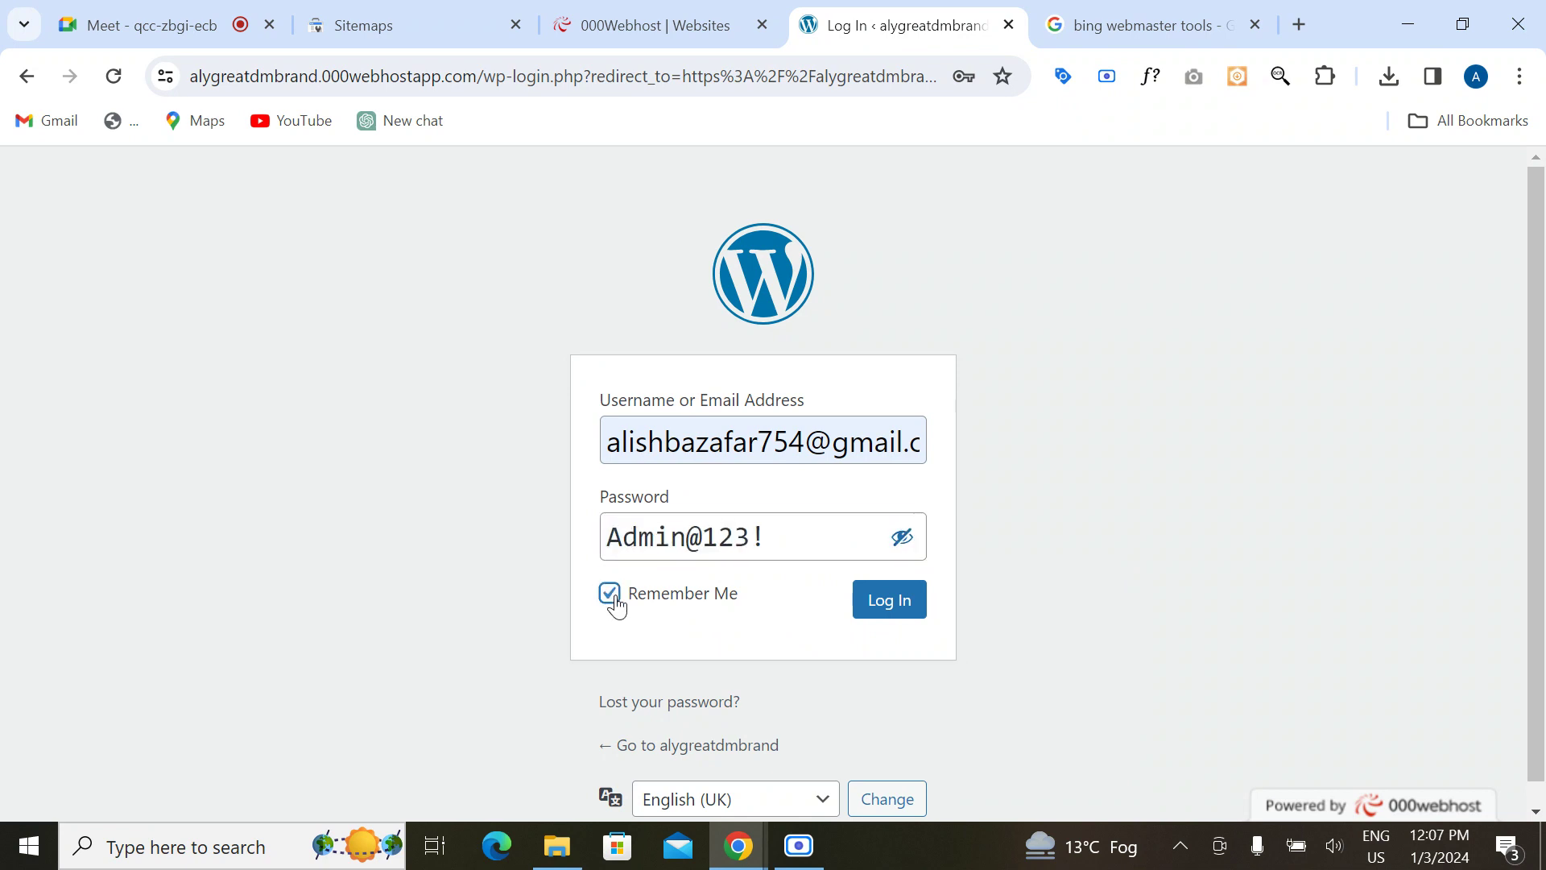
left_click(905, 606)
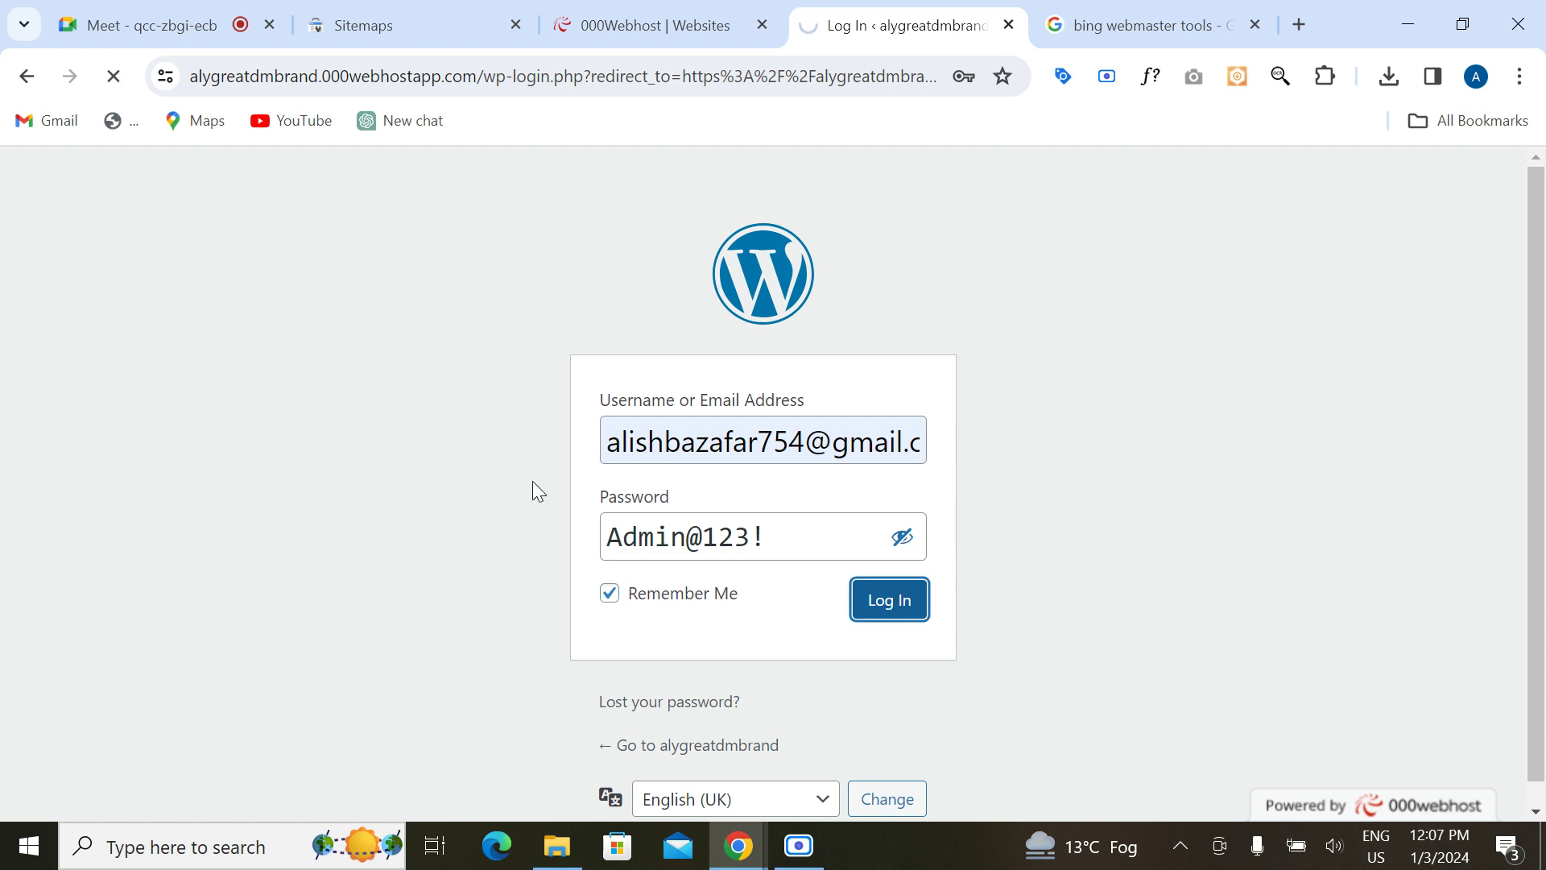
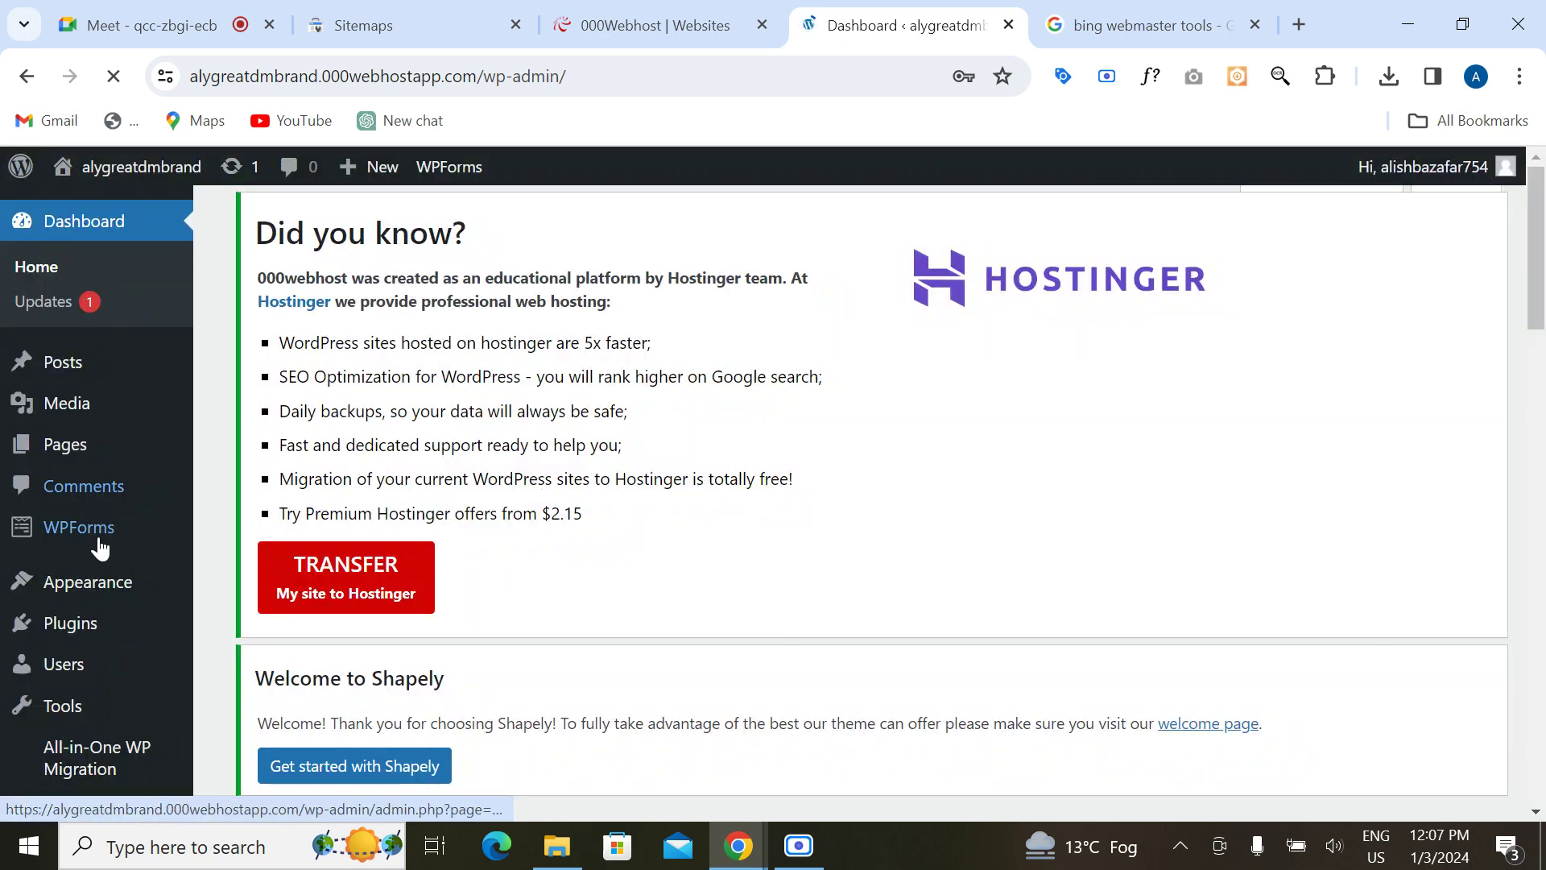
Step: Open the installed Plugins page and dismiss the save-password prompt
scroll(101, 532, "down", 4)
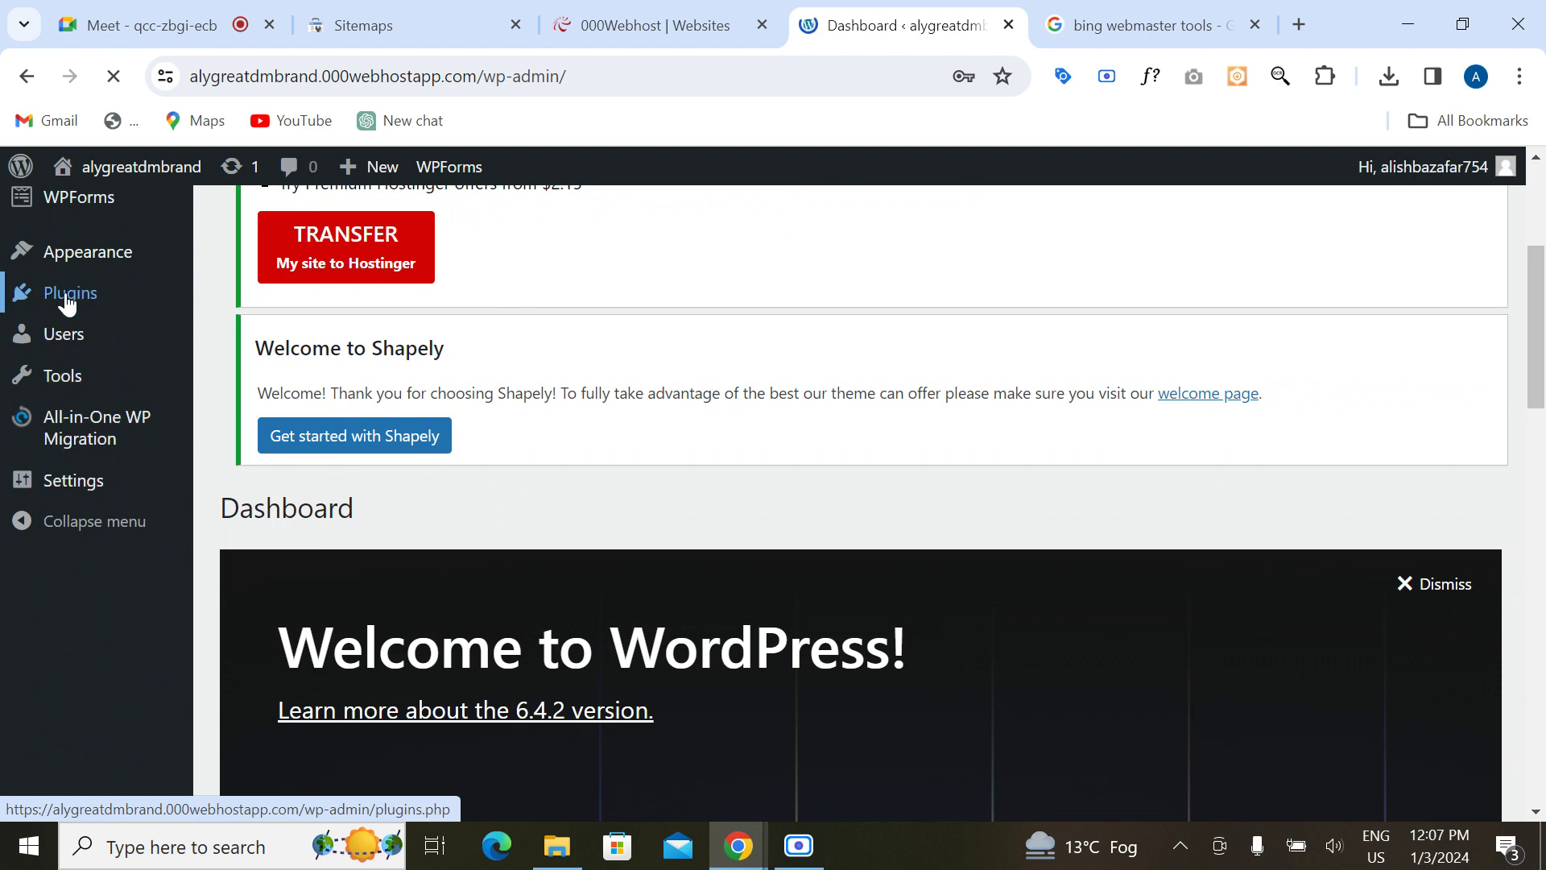
scroll(420, 345, "up", 4)
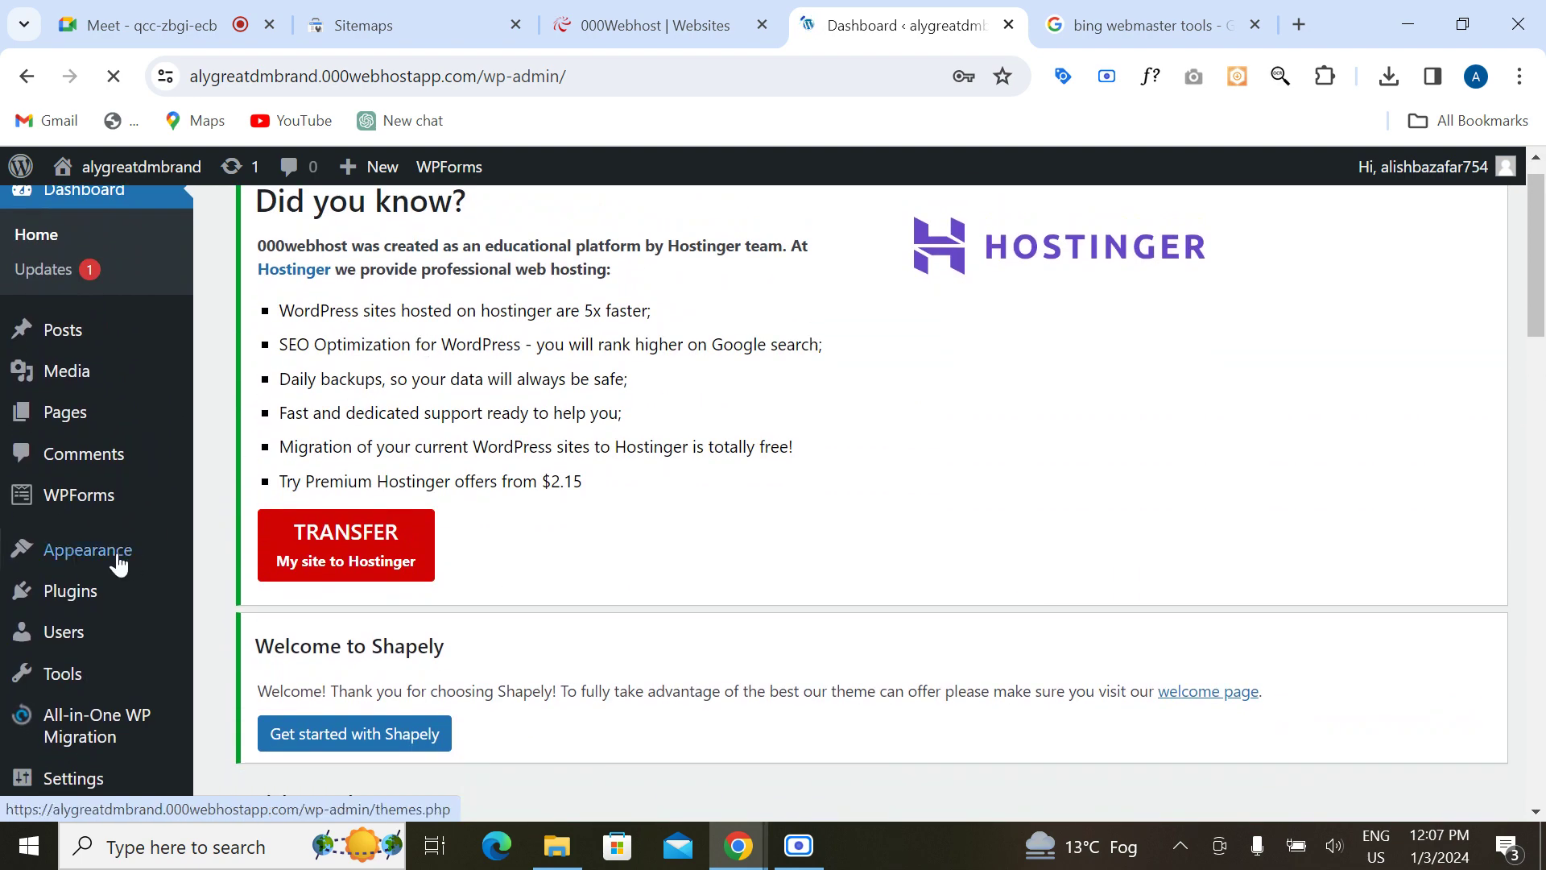
left_click(71, 609)
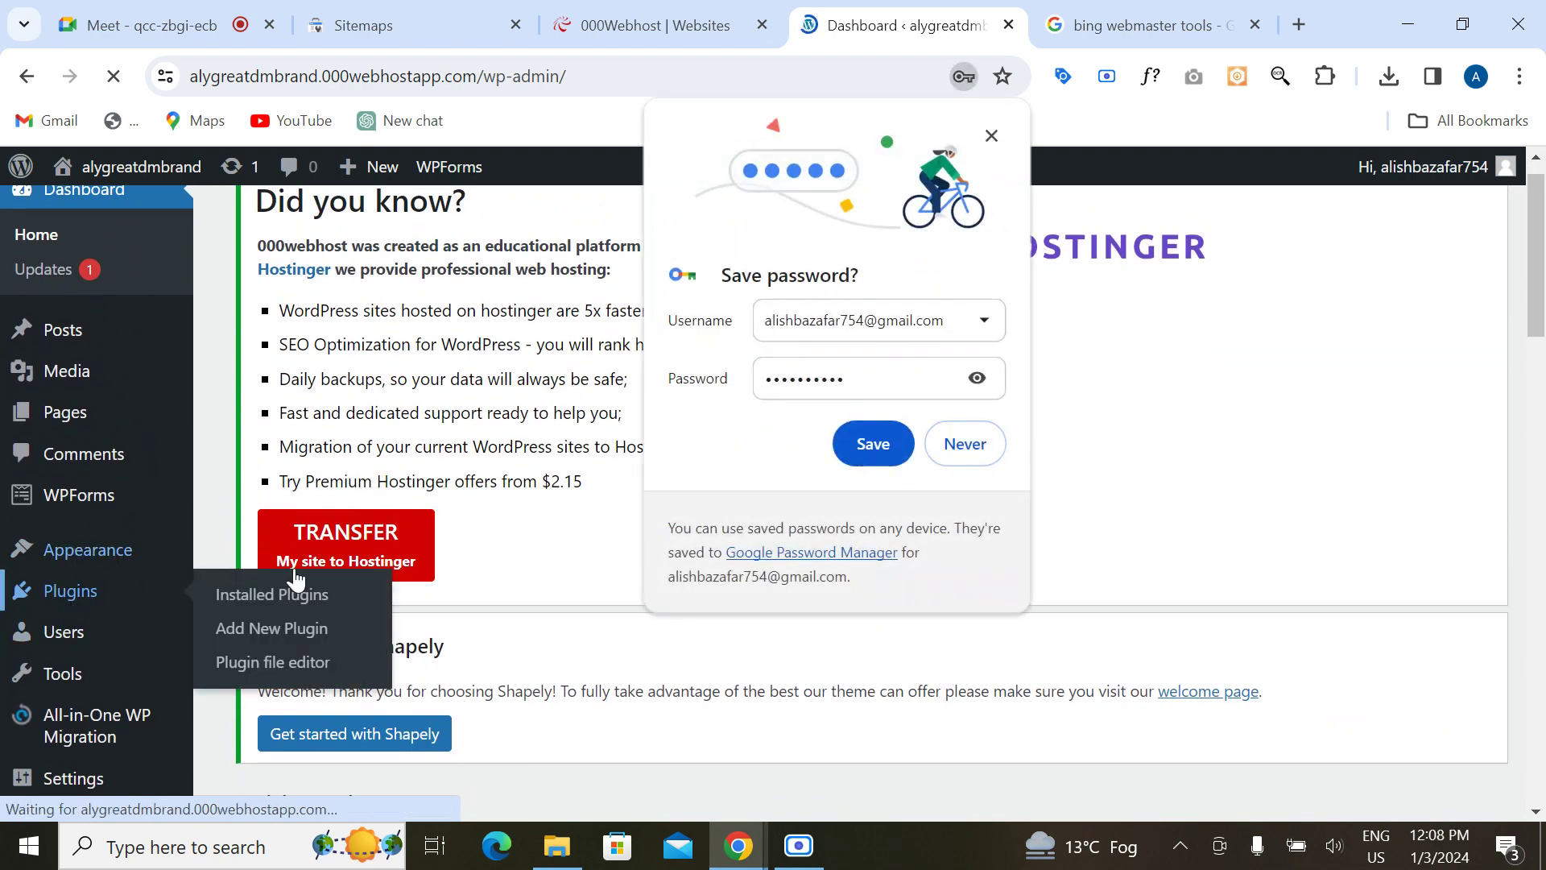
left_click(876, 443)
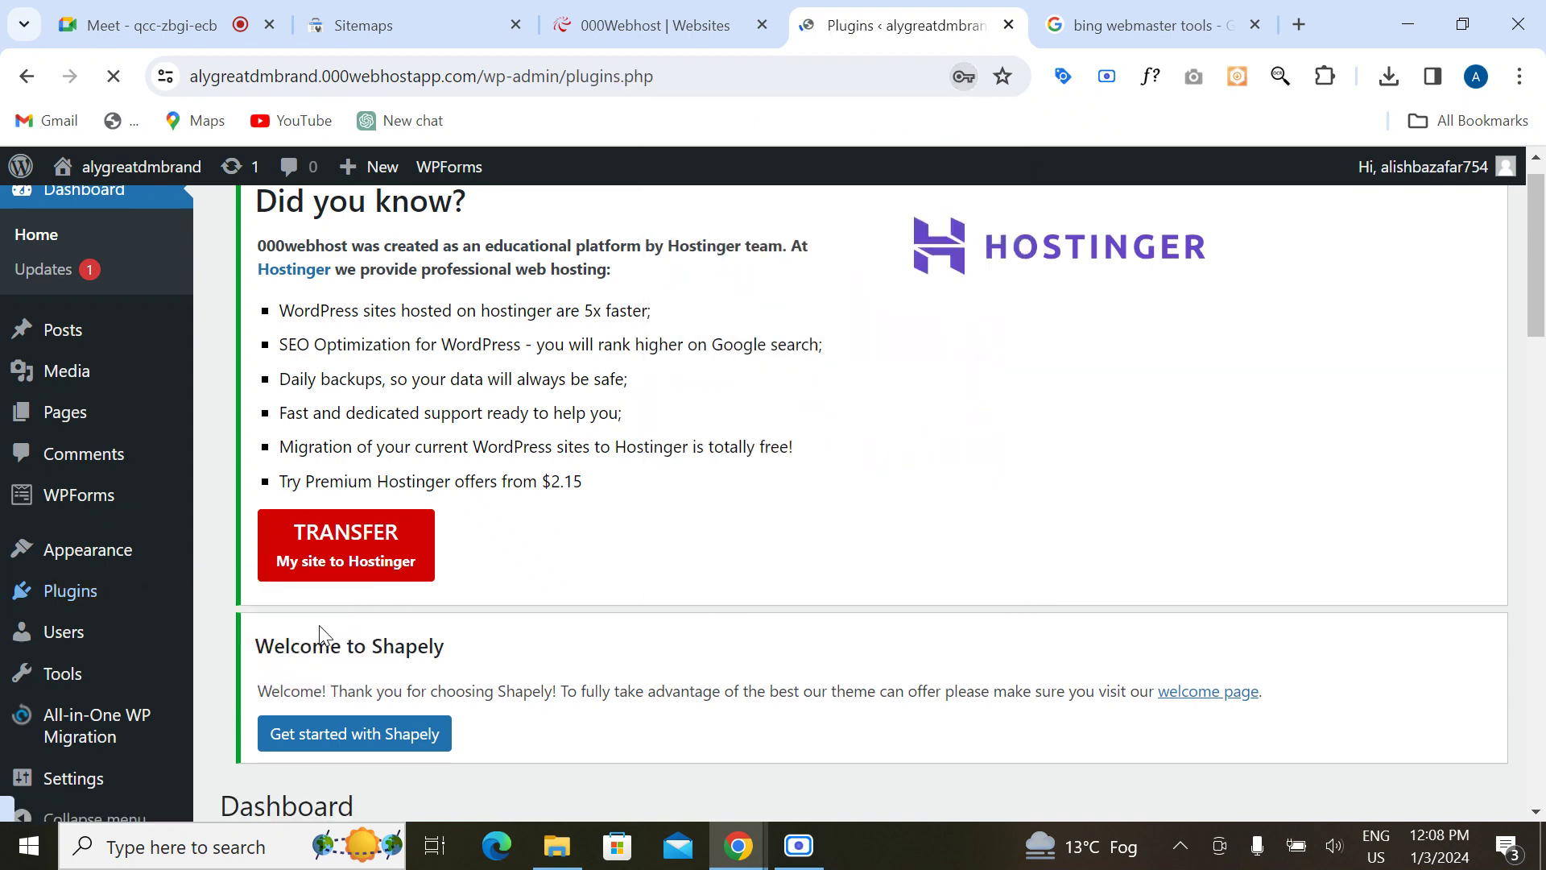
Step: Move the Bing search tab forward, glance over the Search Console and 000webhost tabs, and return to Plugins
left_click(1100, 27)
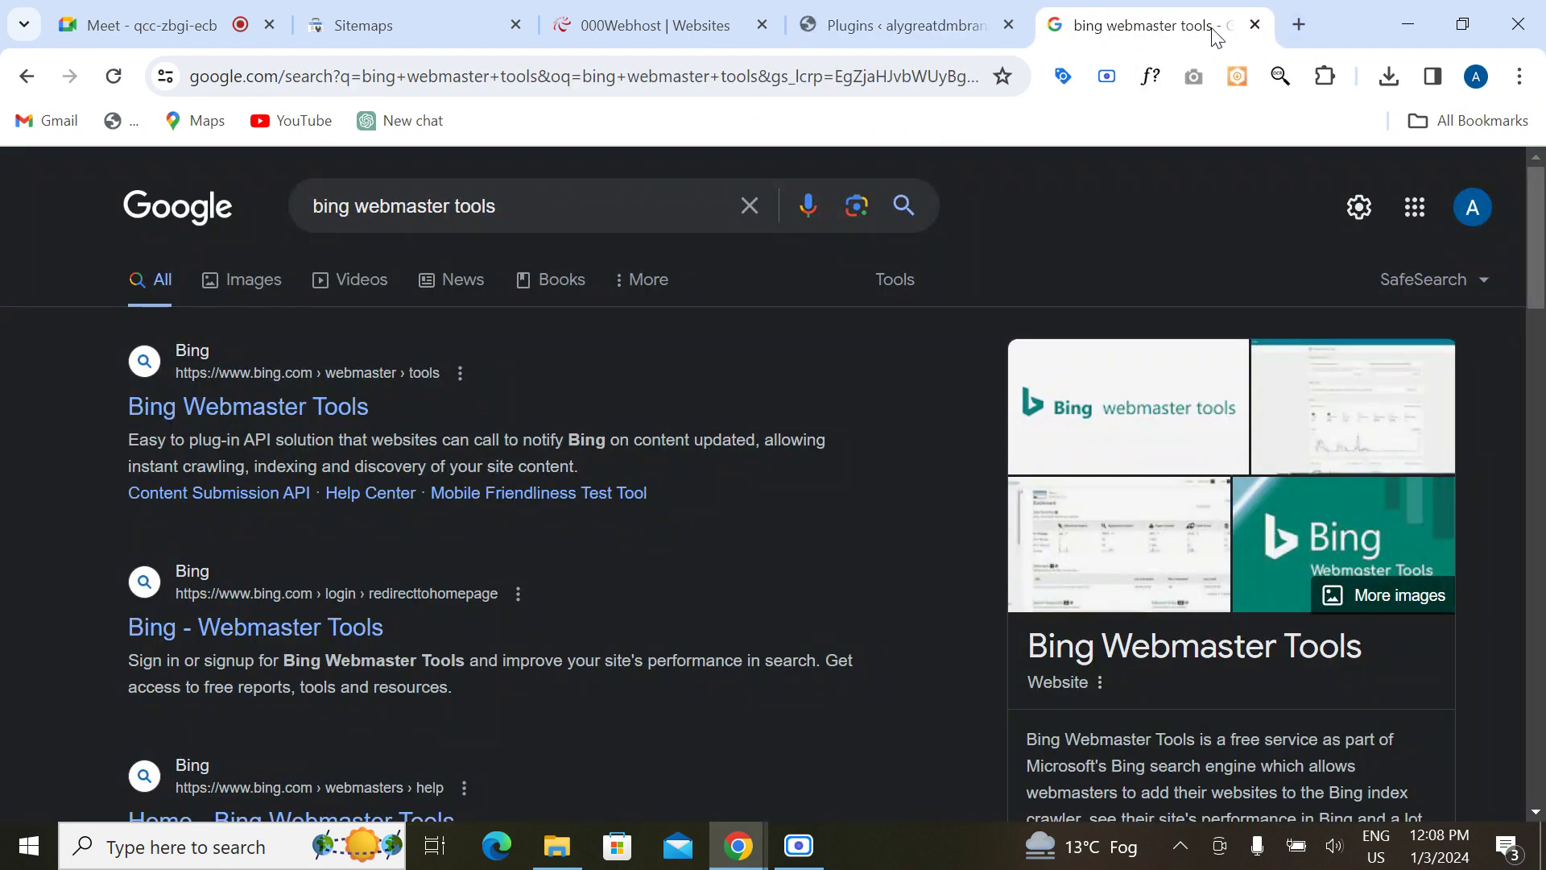
left_click_drag(1167, 31, 481, 10)
left_click(471, 10)
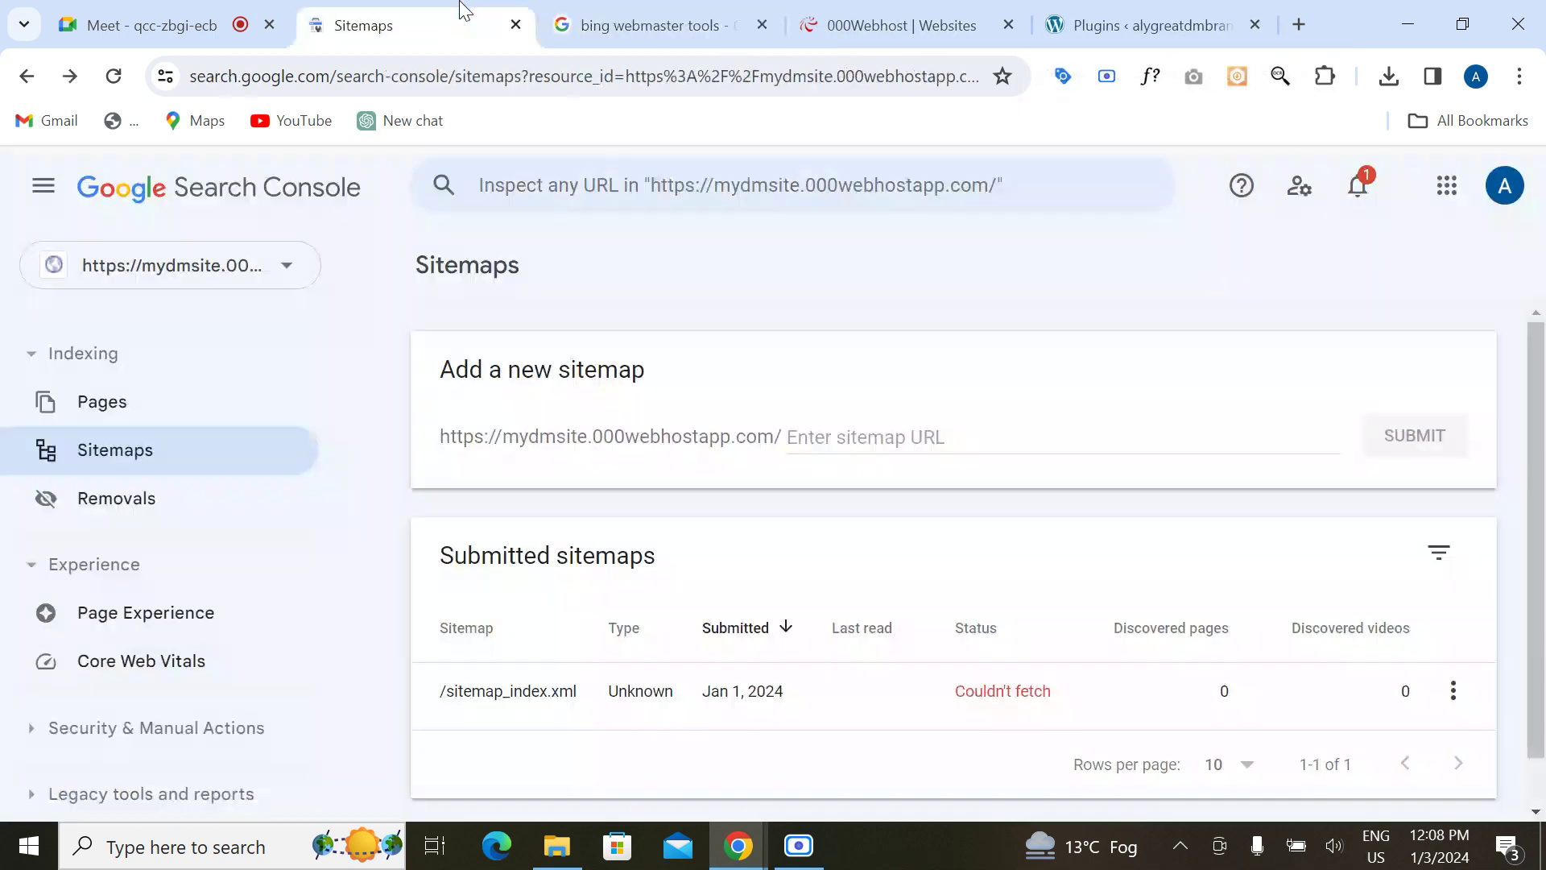
left_click(605, 26)
left_click(900, 29)
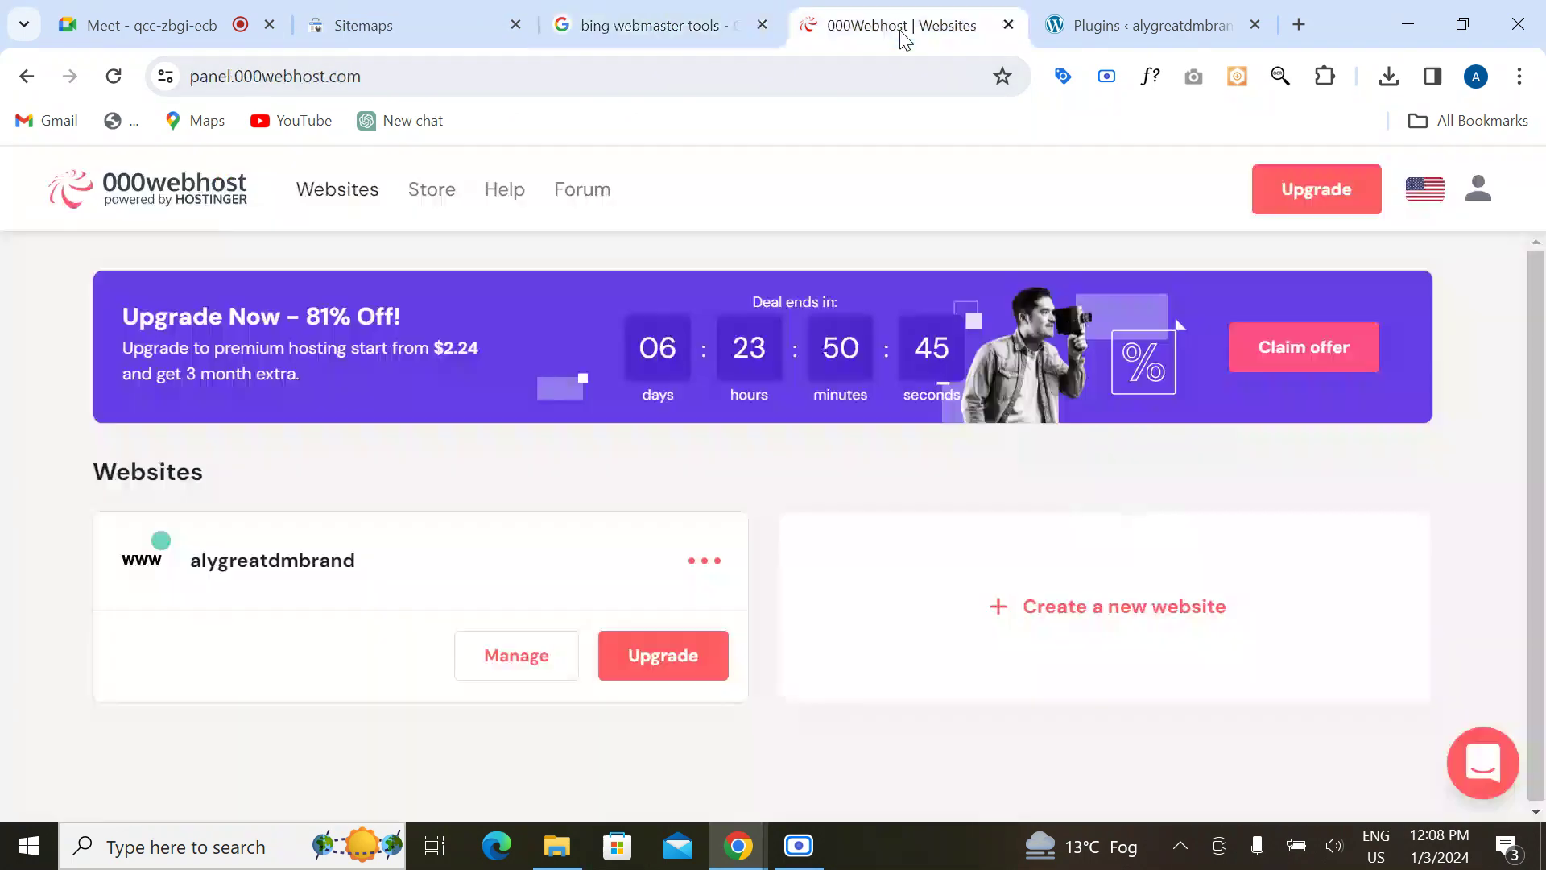
left_click(1114, 15)
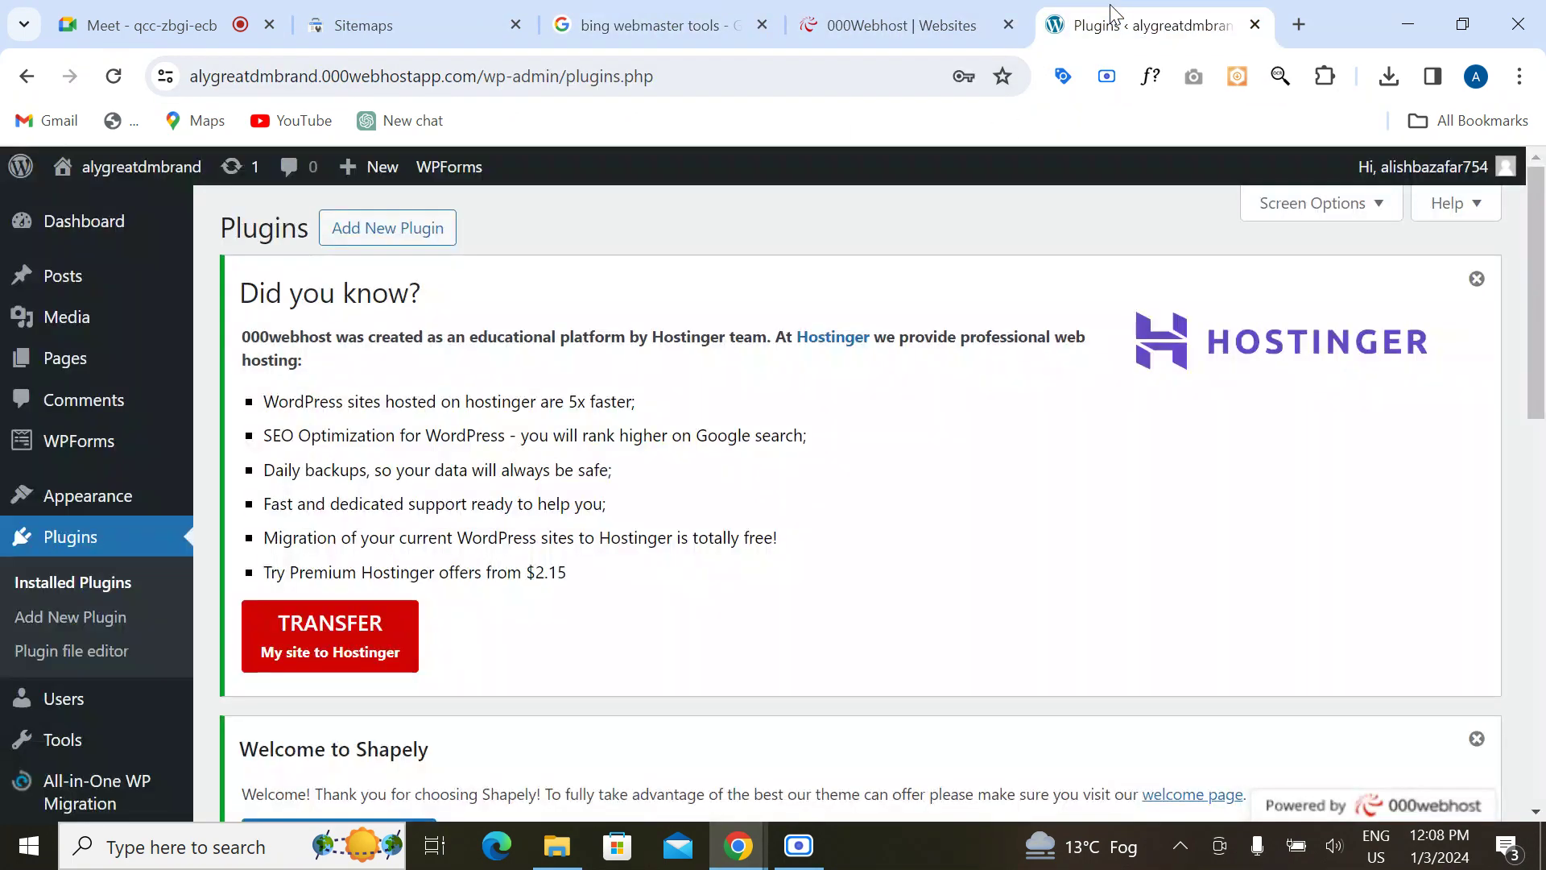
Step: Open Add New Plugin, showing featured plugins like Classic Editor and Akismet Anti-spam
scroll(741, 569, "down", 2)
scroll(1273, 390, "up", 2)
scroll(552, 683, "down", 6)
scroll(549, 676, "down", 2)
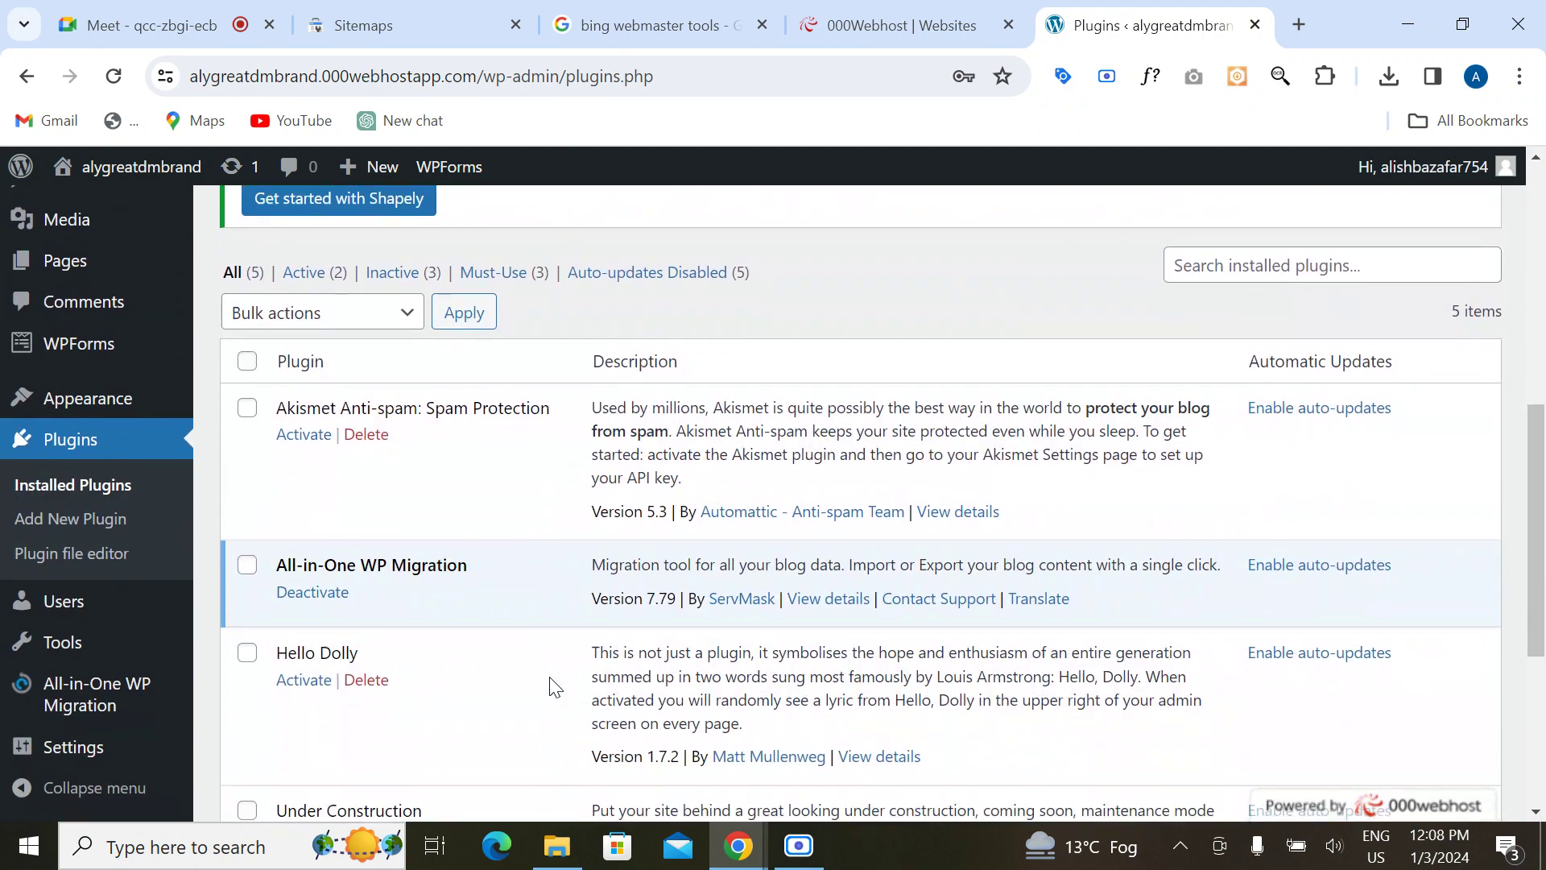
scroll(549, 676, "down", 3)
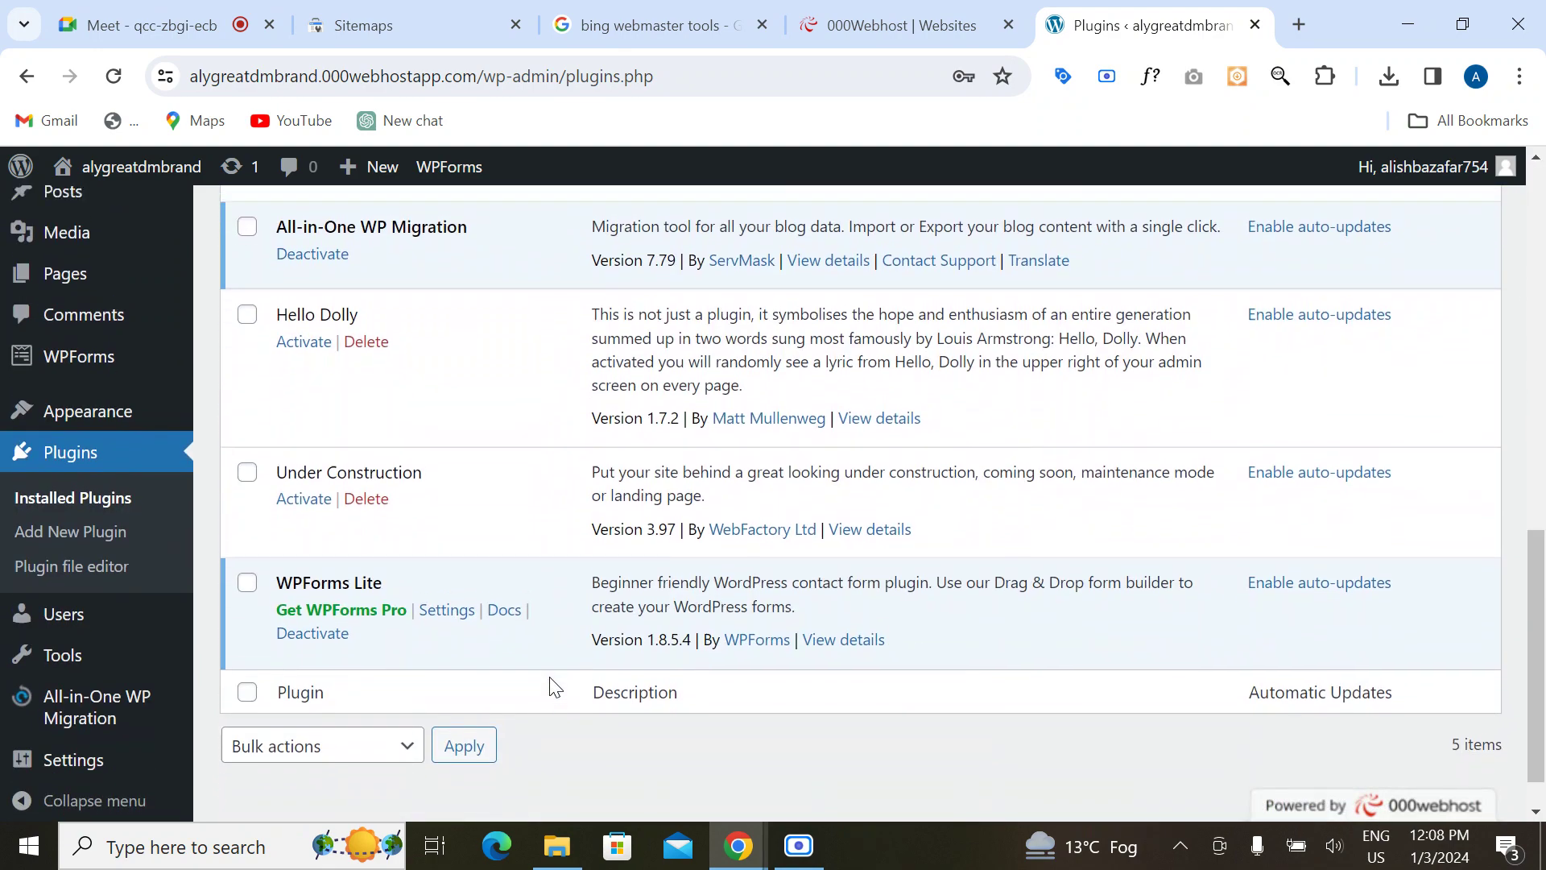
scroll(549, 676, "up", 5)
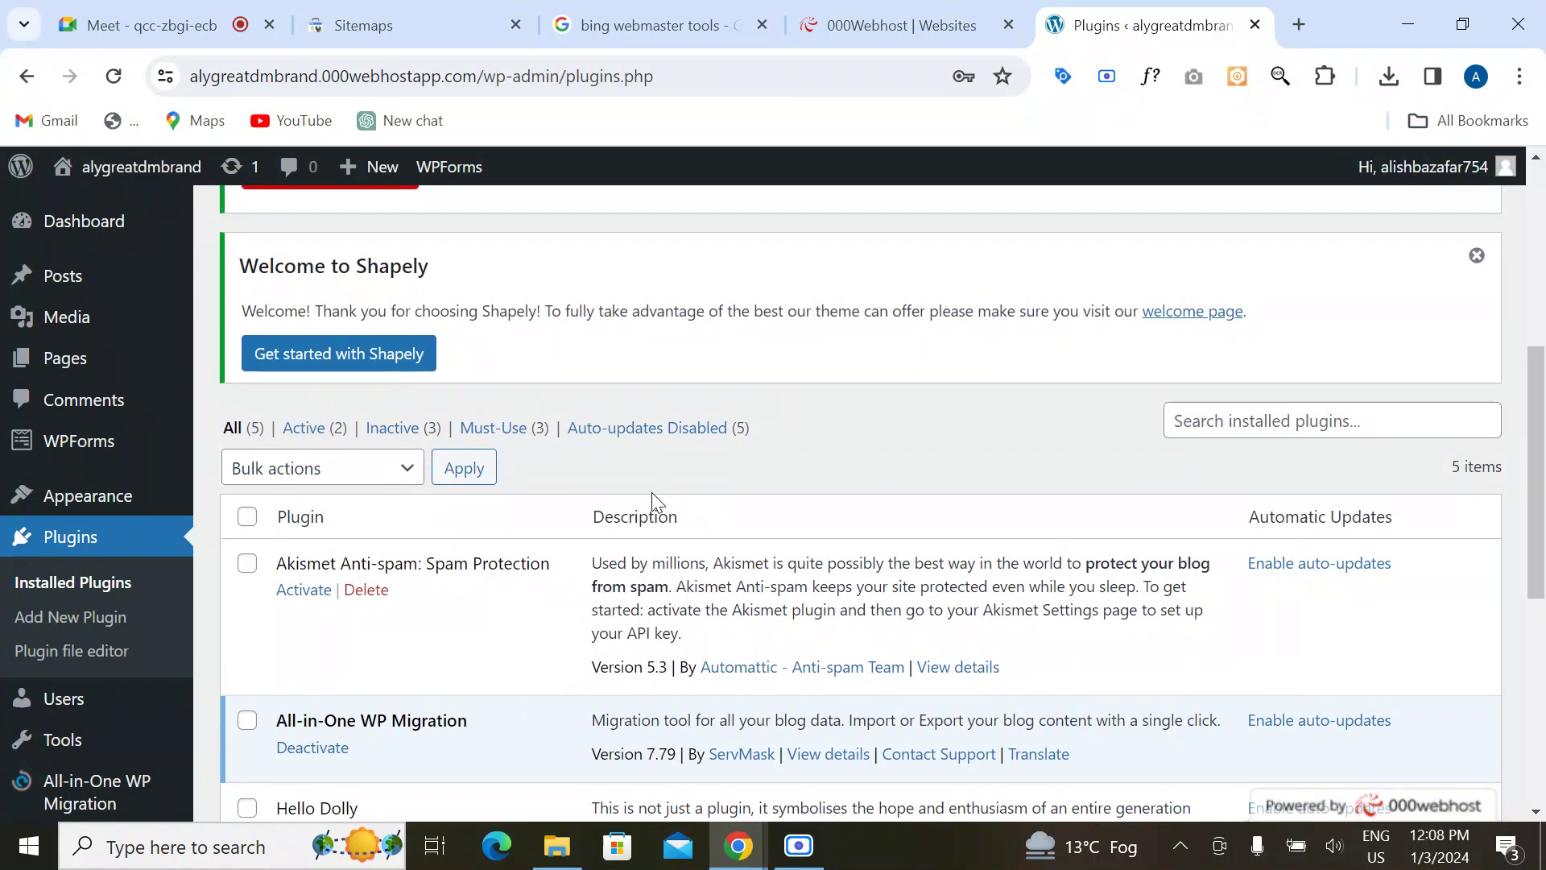
scroll(652, 498, "up", 5)
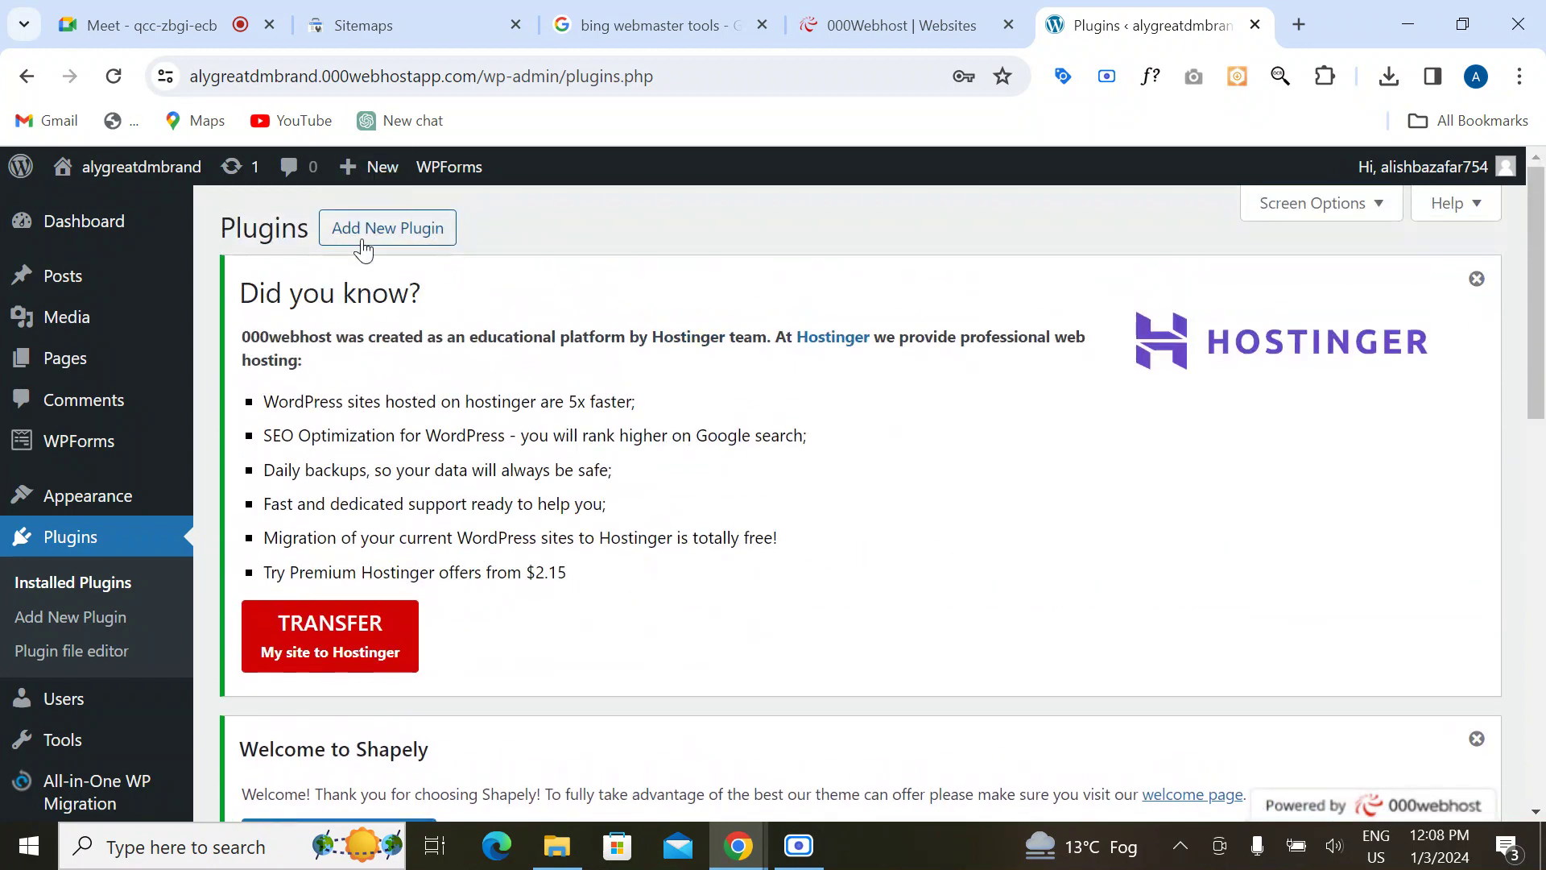
left_click(362, 234)
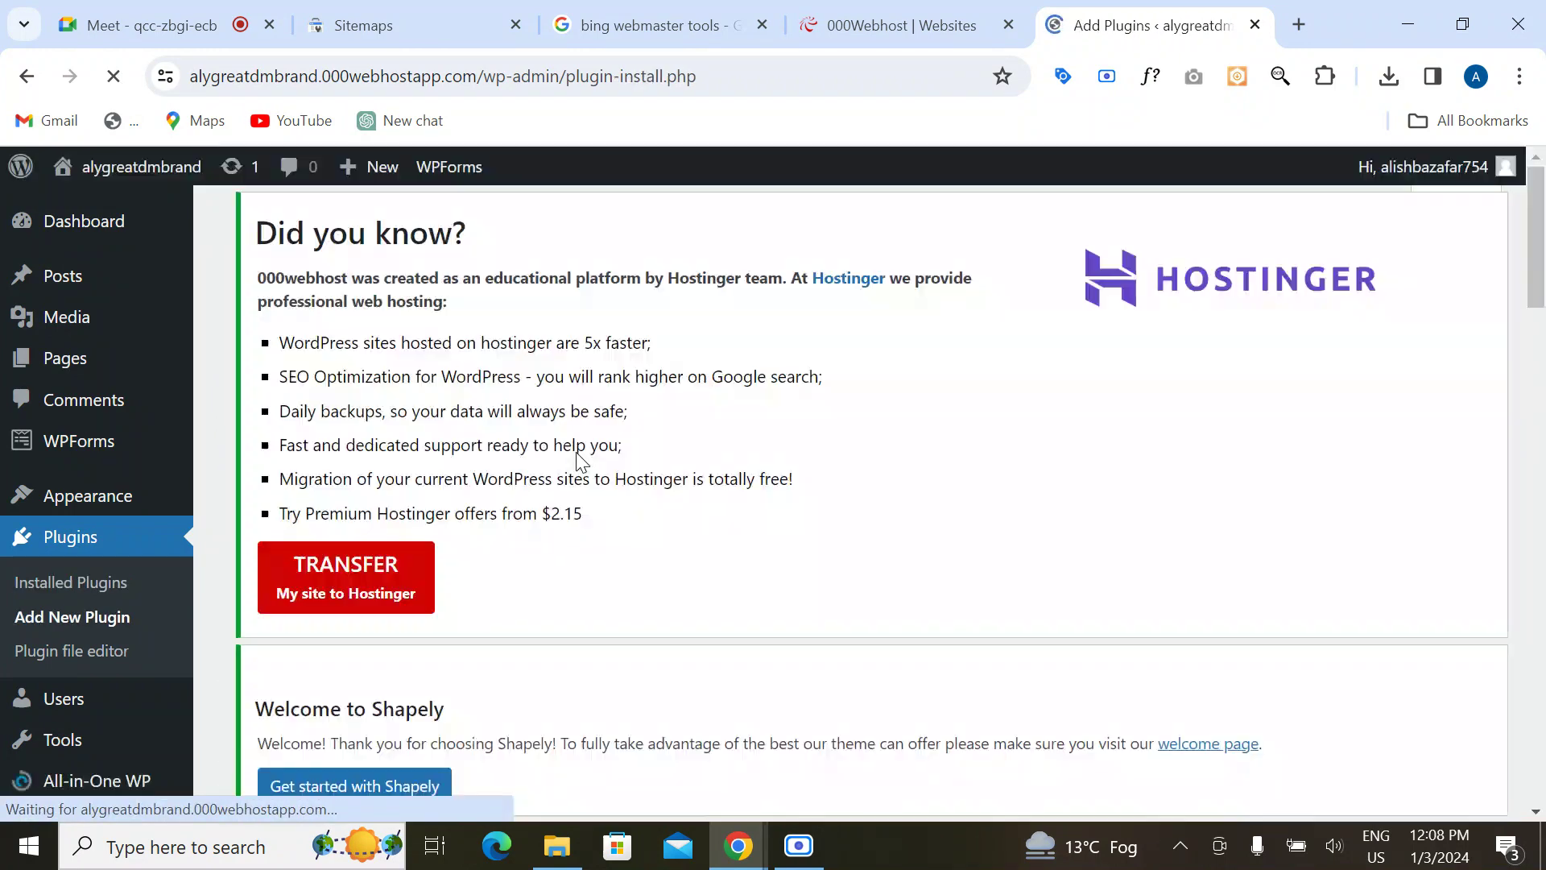
scroll(926, 537, "down", 5)
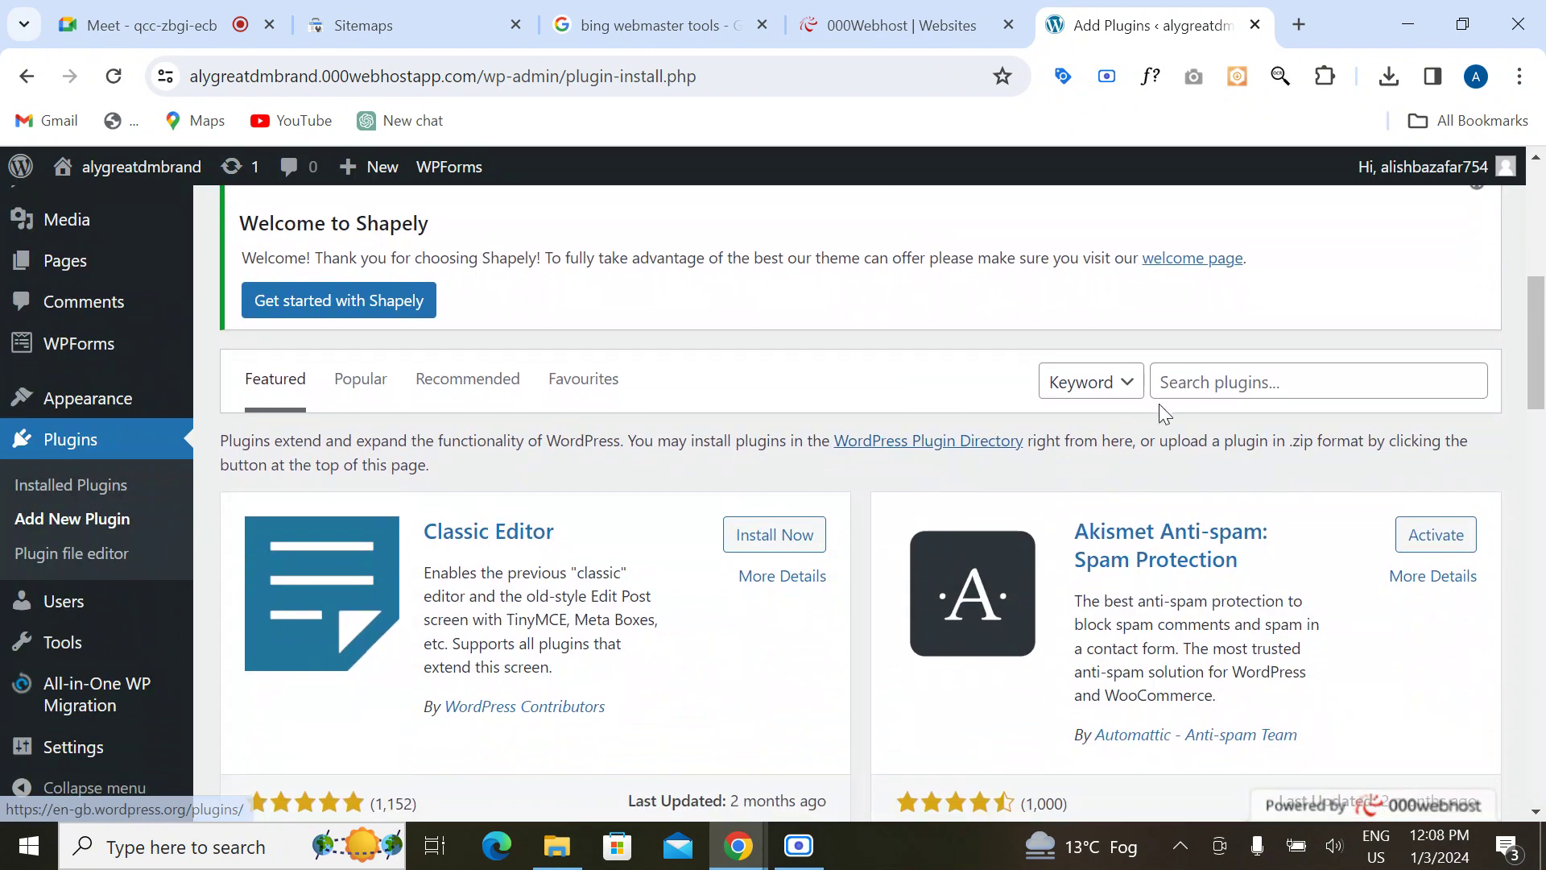
Step: Search plugins for 'really simple ssl', then install and activate Really Simple SSL
left_click(1169, 385)
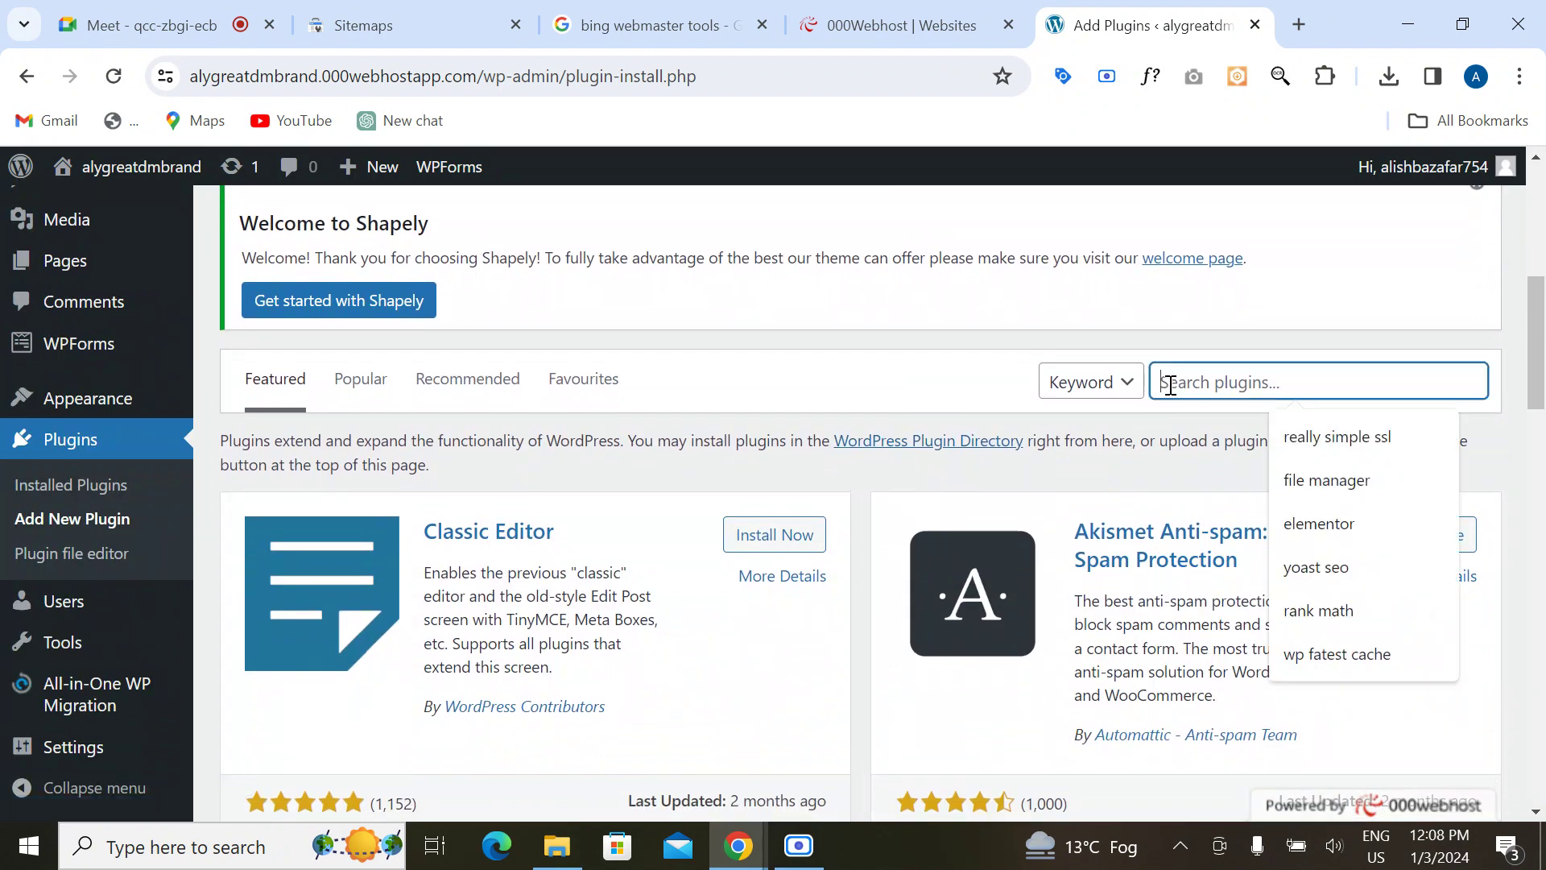
left_click(1332, 439)
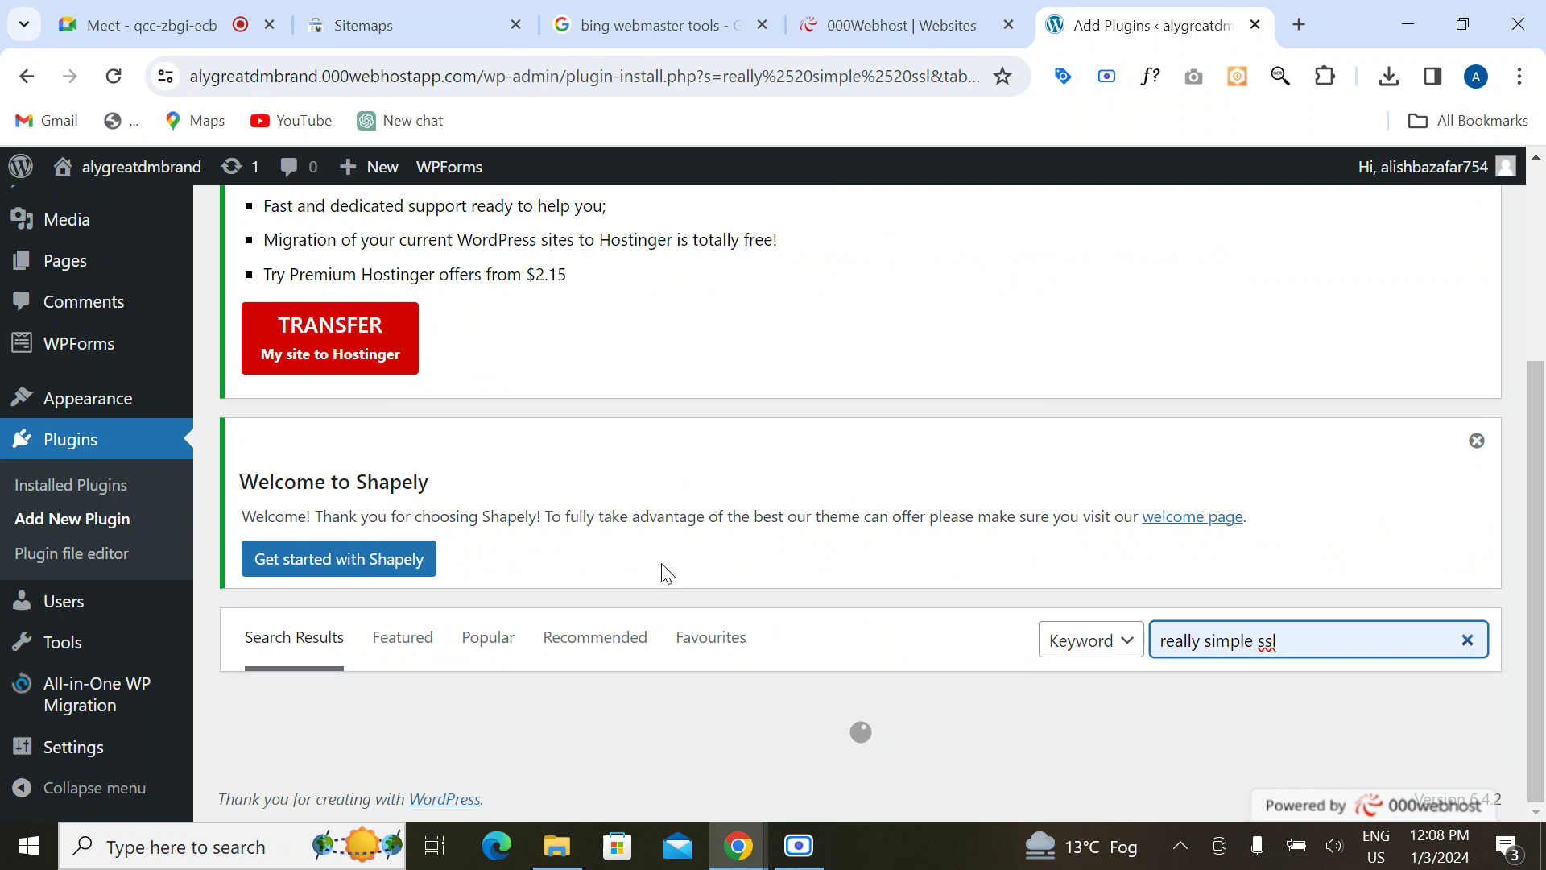
scroll(664, 575, "down", 5)
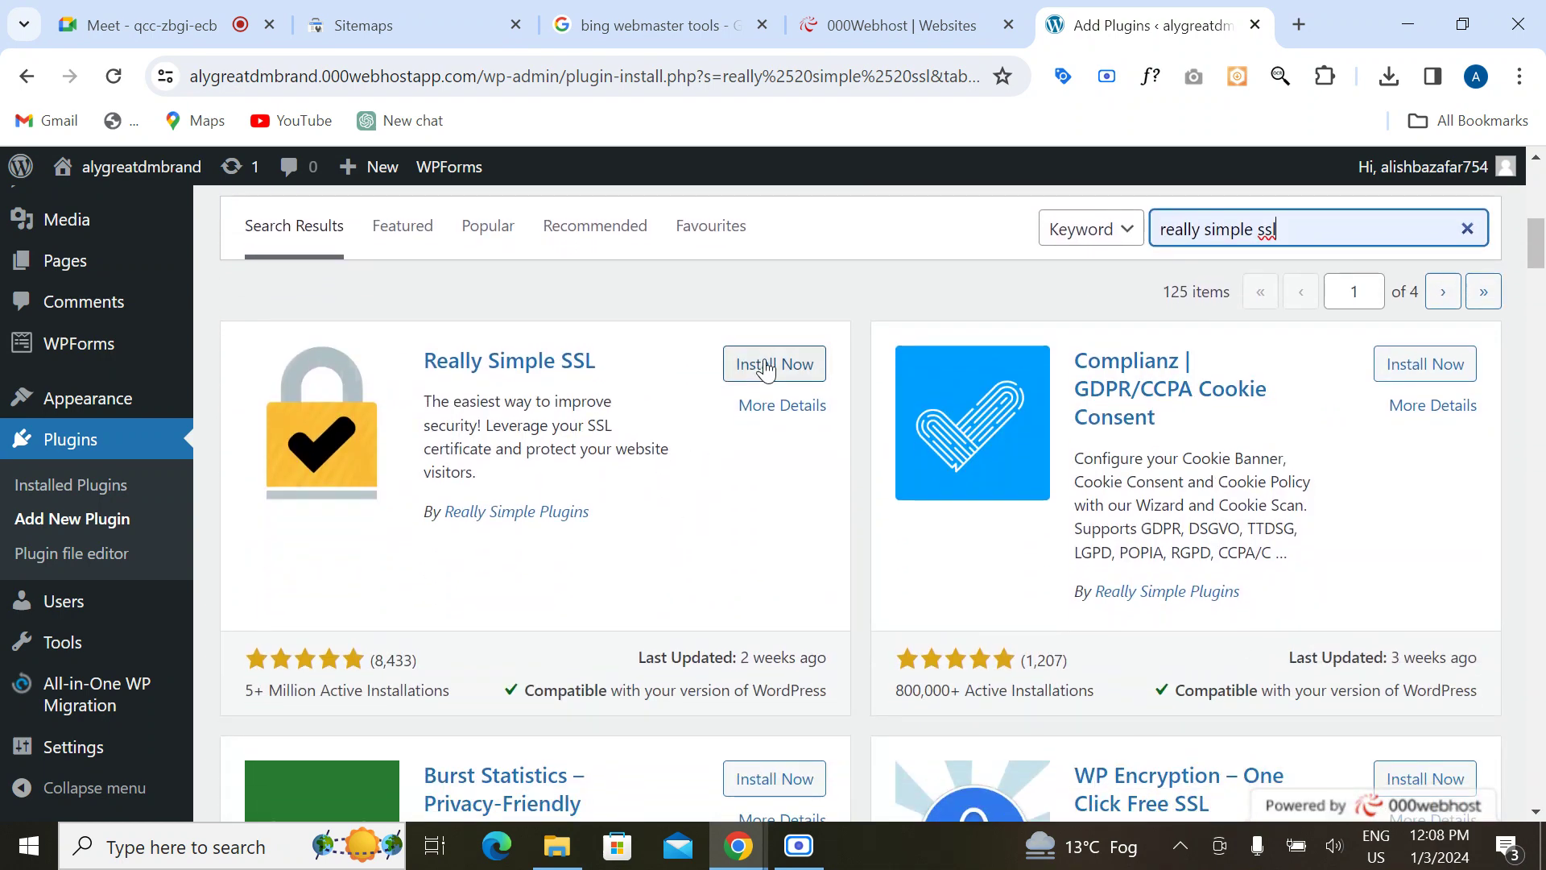
left_click(765, 369)
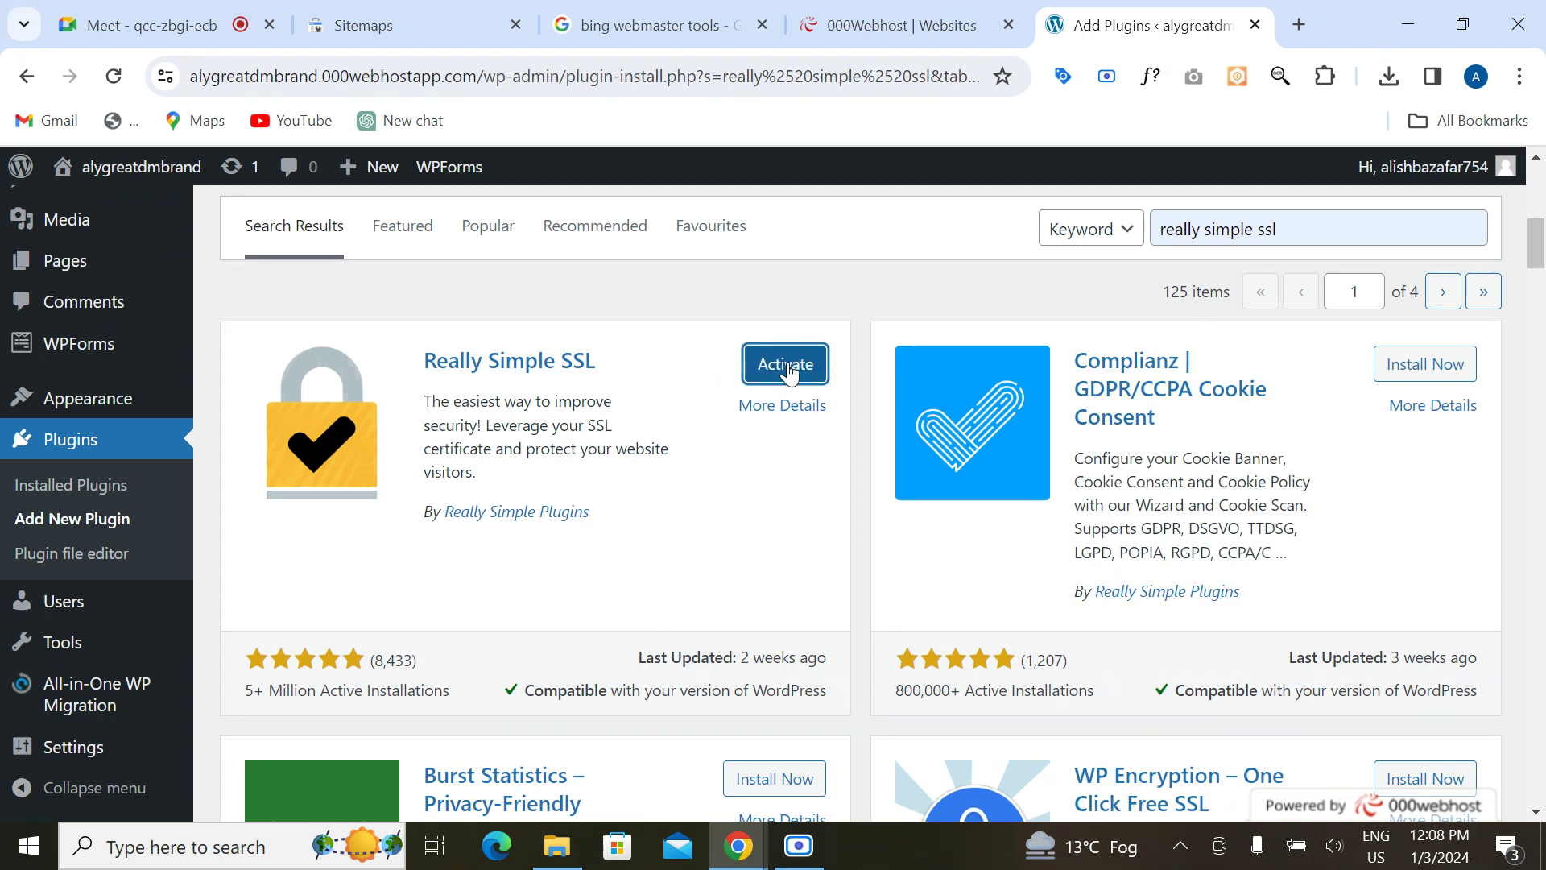
left_click(785, 367)
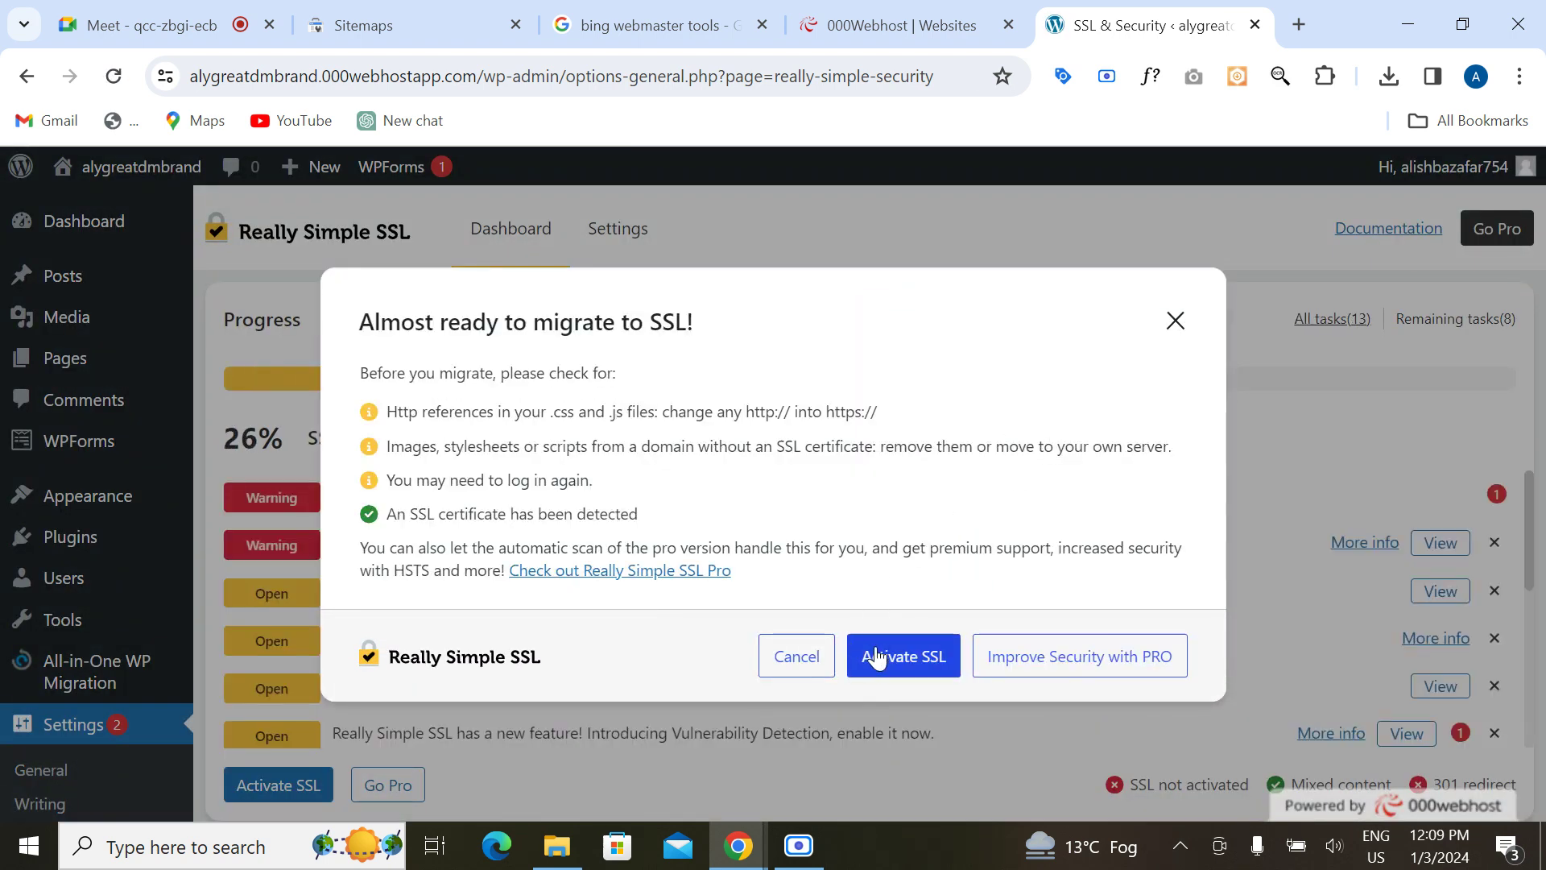
Step: Turn on SSL, save the notification e-mail, enable hardening and vulnerability detection, and install Burst Statistics and Complianz
left_click(896, 662)
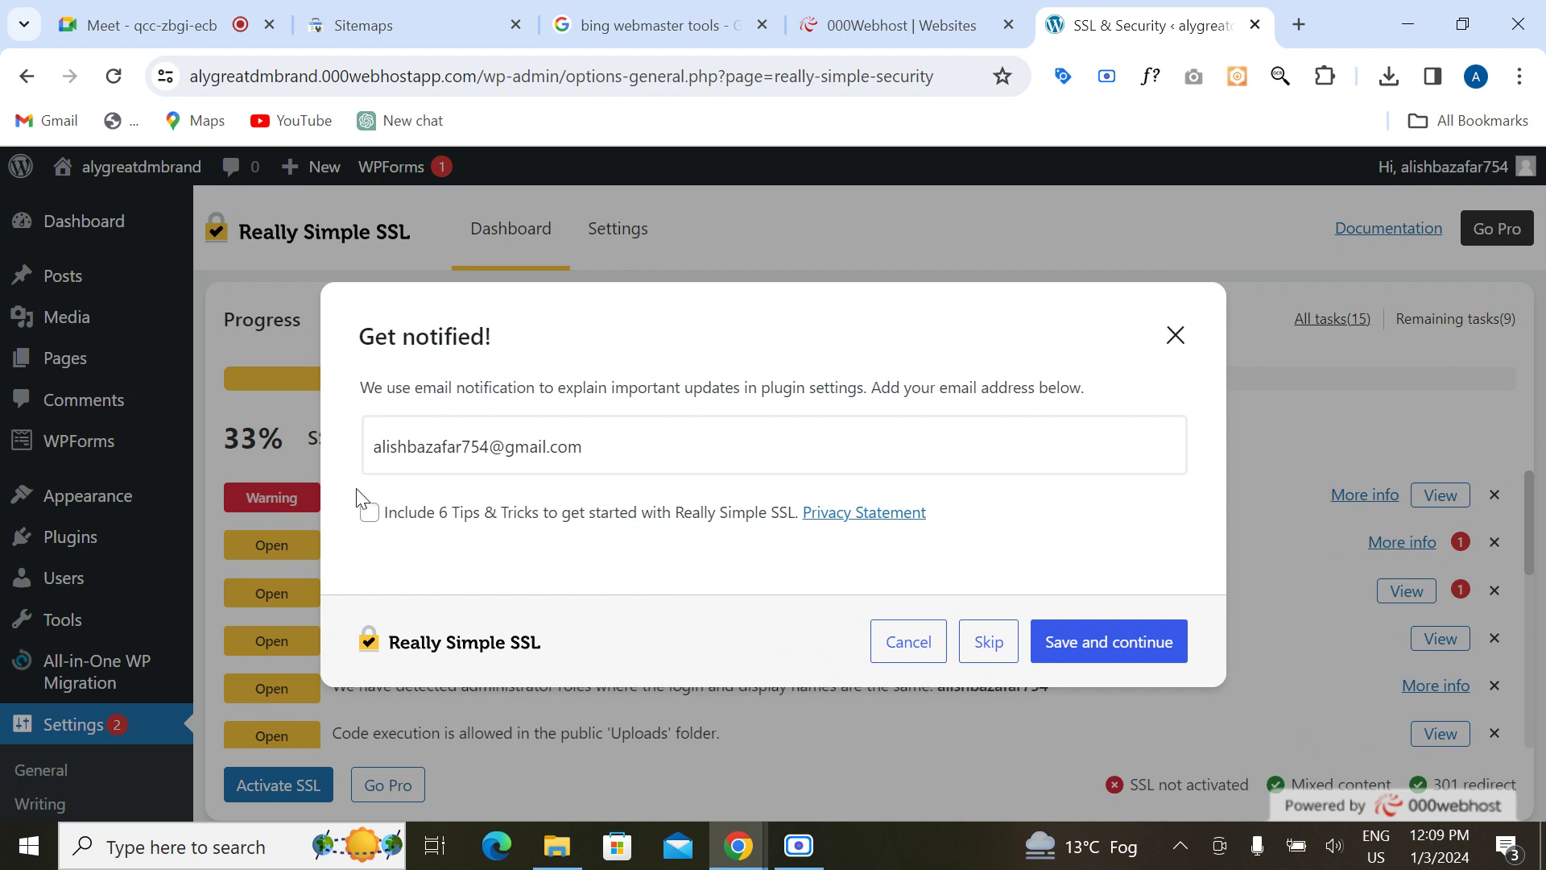
left_click(1087, 645)
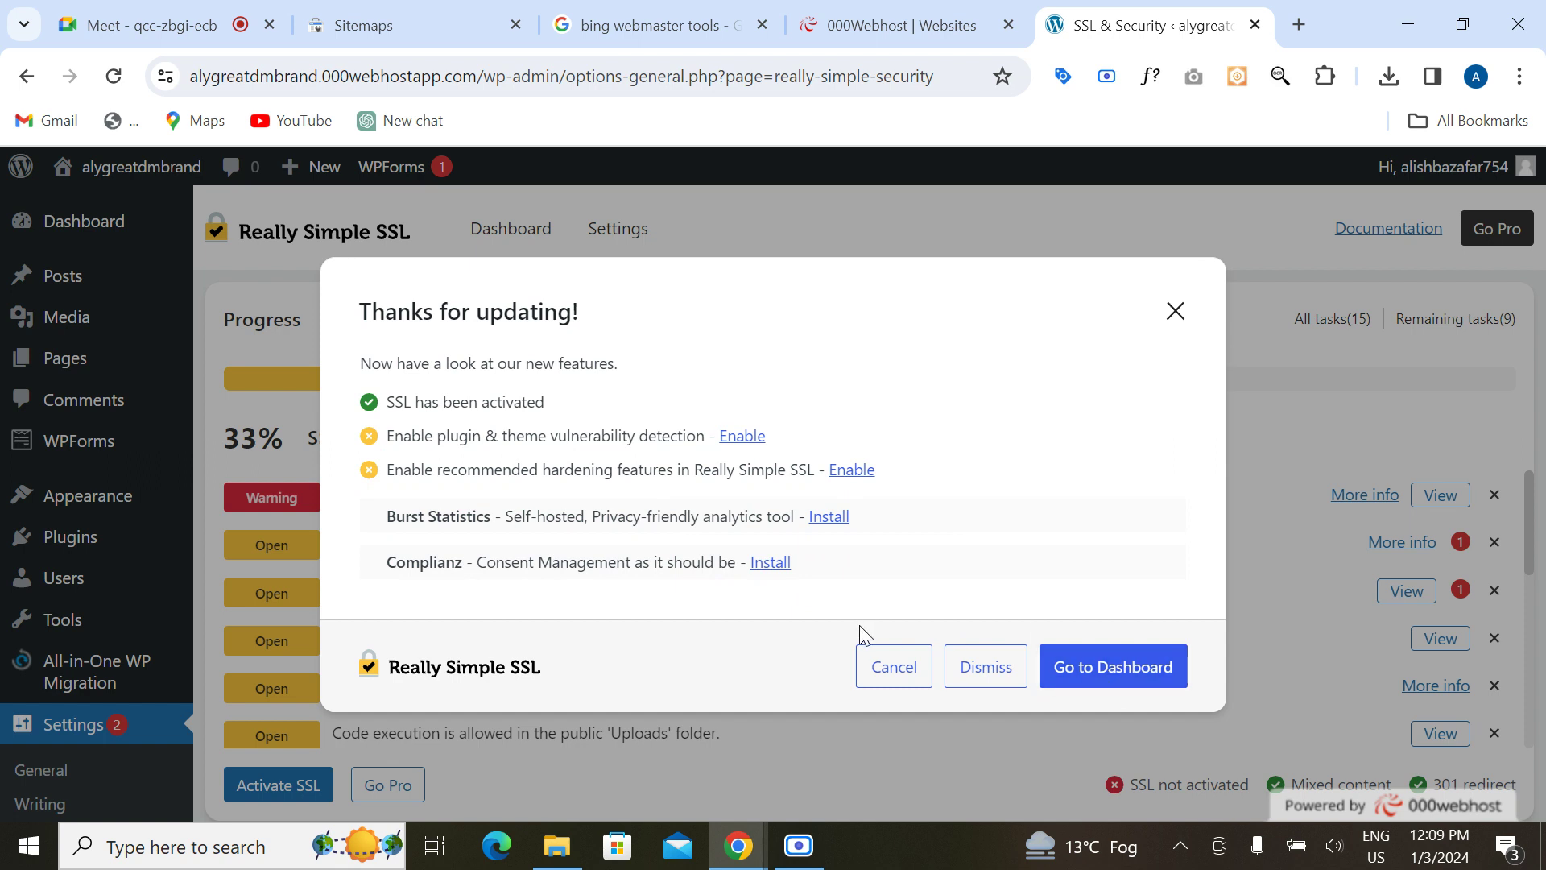
left_click(851, 474)
left_click(740, 438)
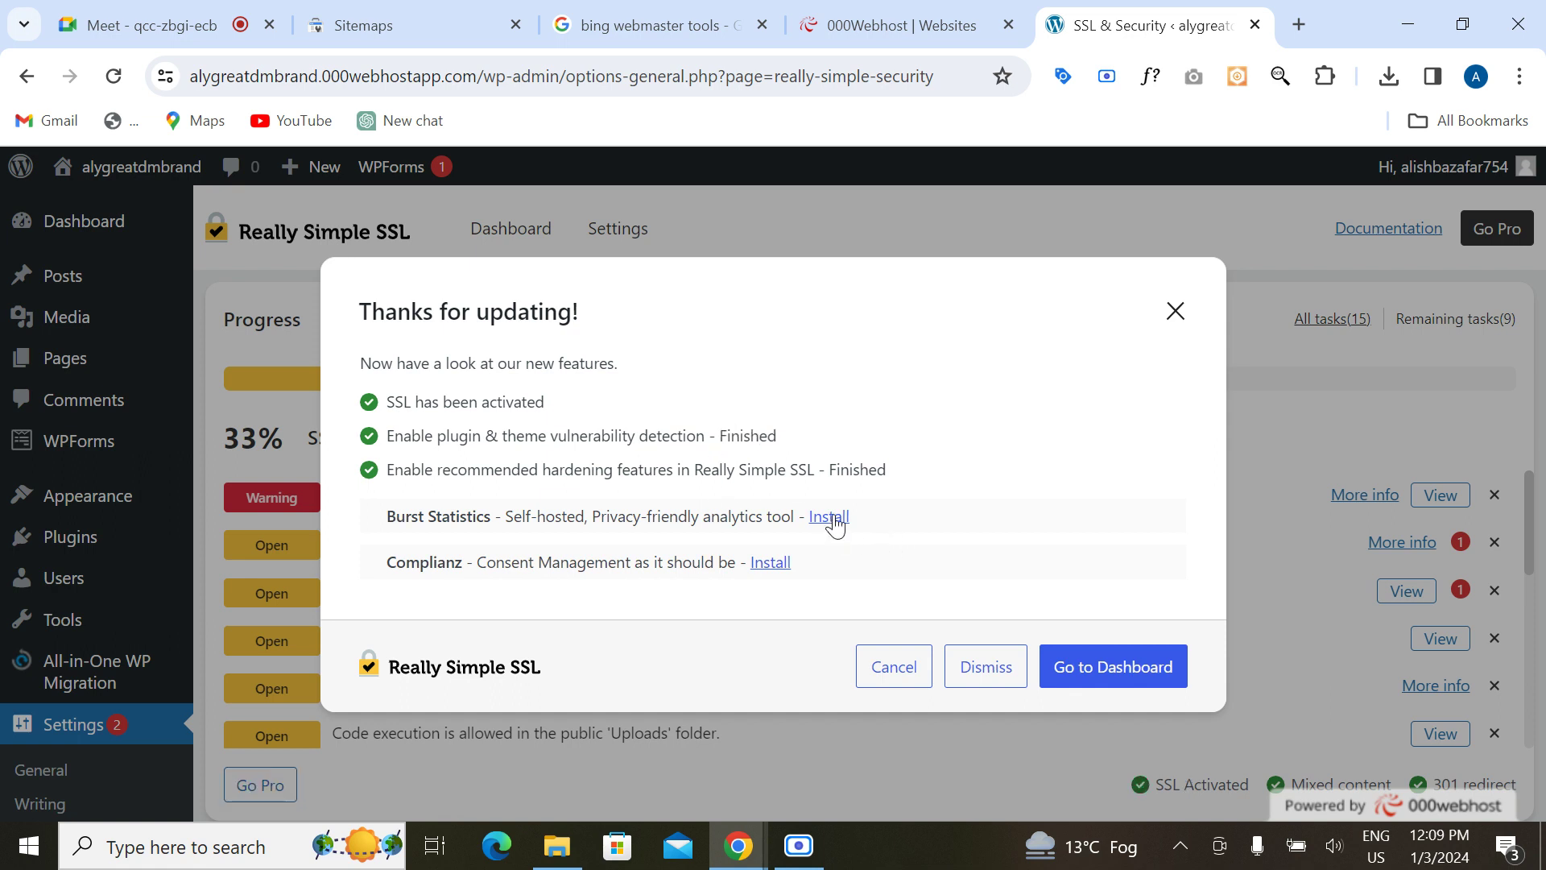
left_click(831, 518)
left_click(768, 557)
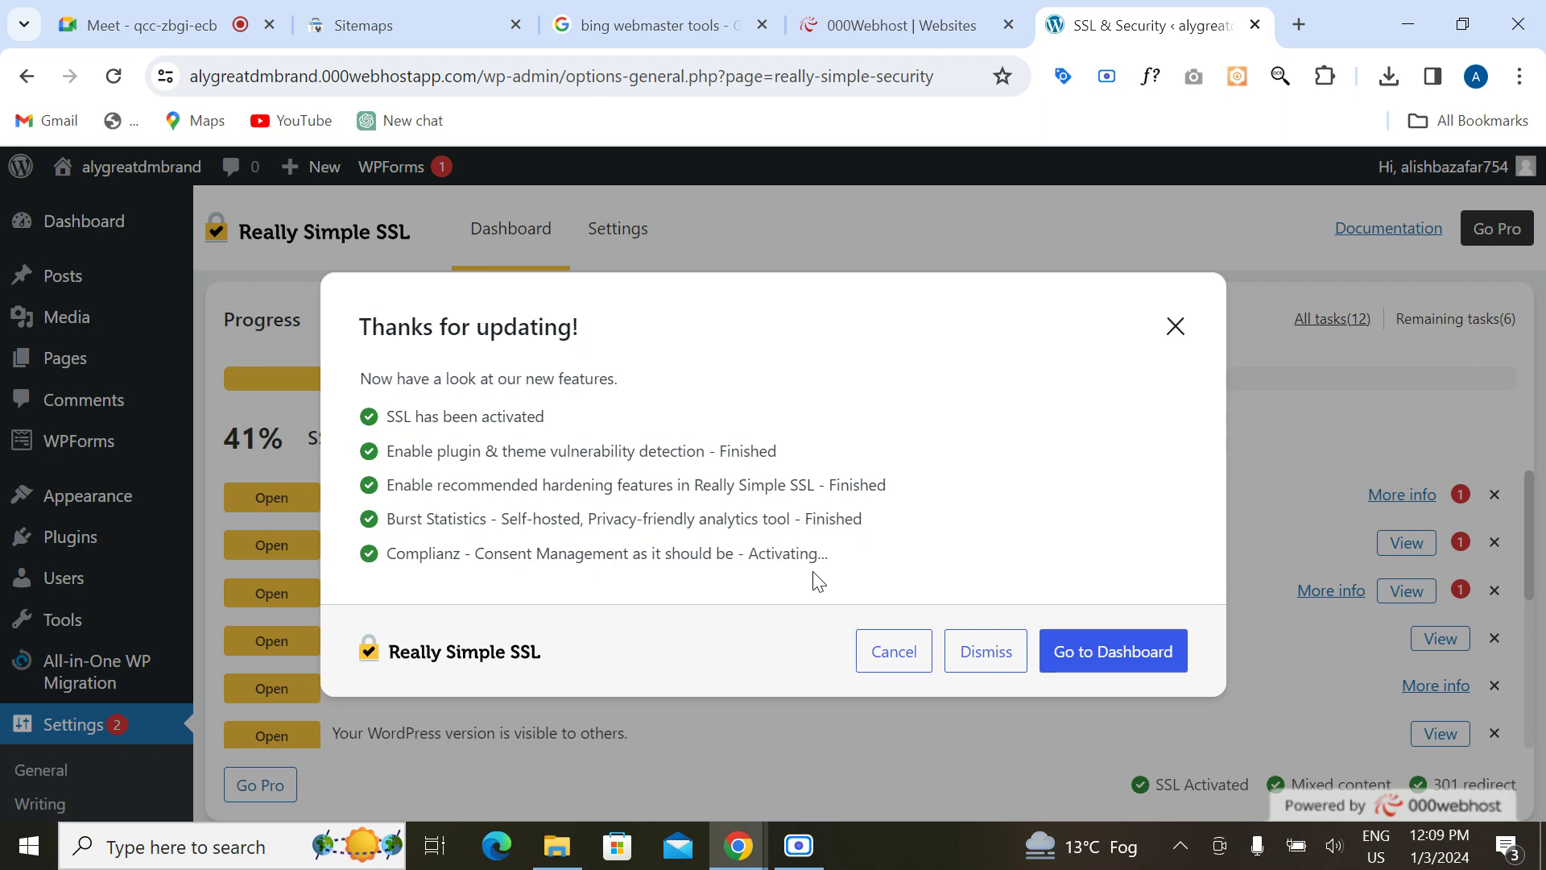
Step: Close the setup dialog and look over the Really Simple SSL dashboard
left_click(1079, 654)
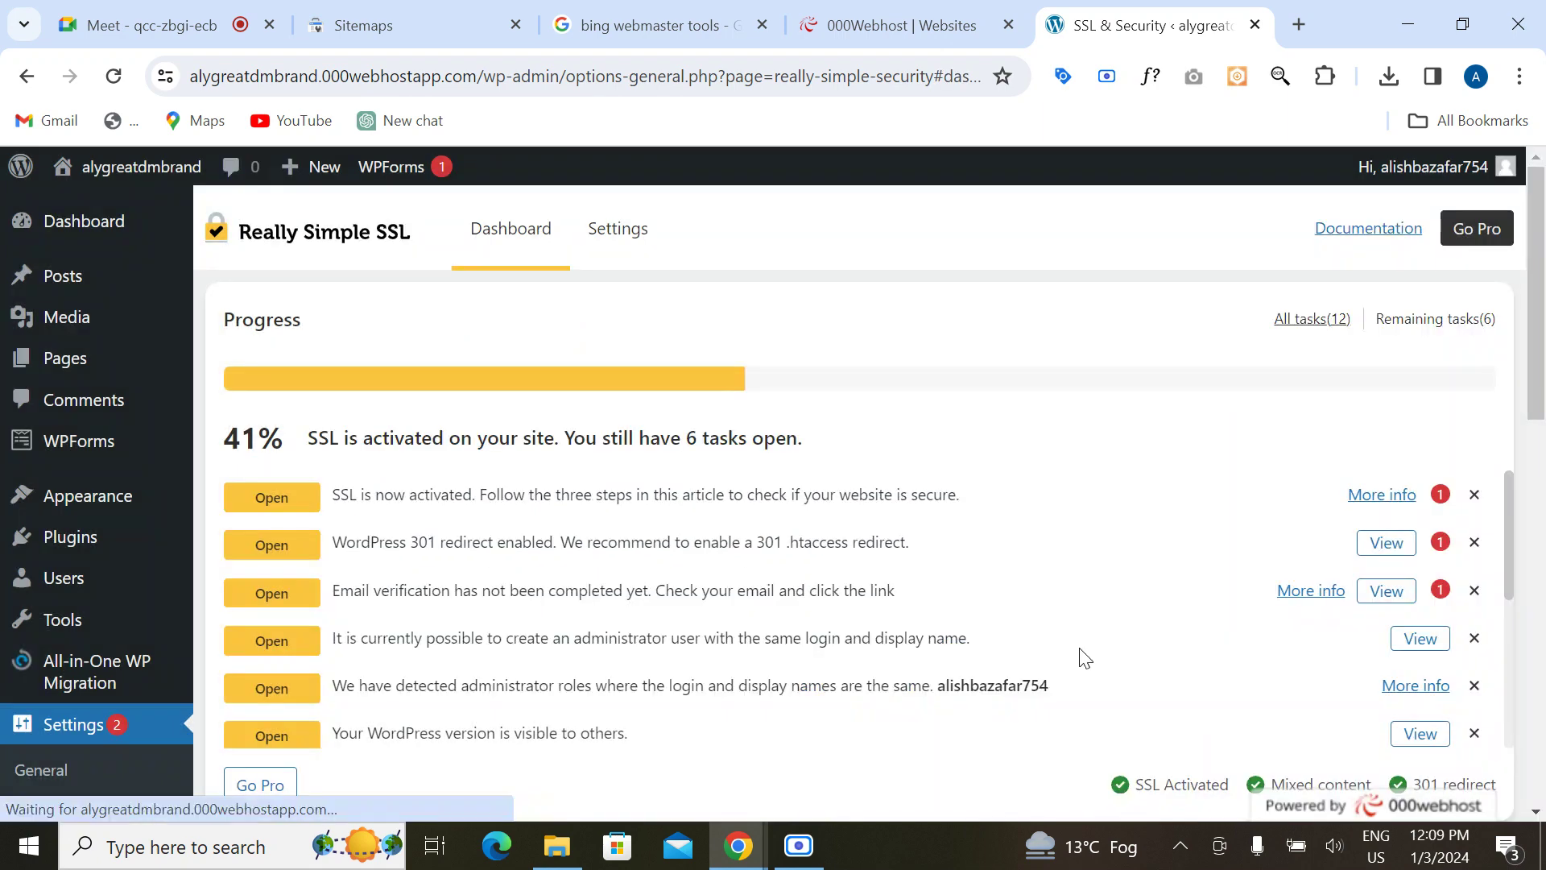
scroll(881, 558, "down", 2)
scroll(881, 558, "up", 2)
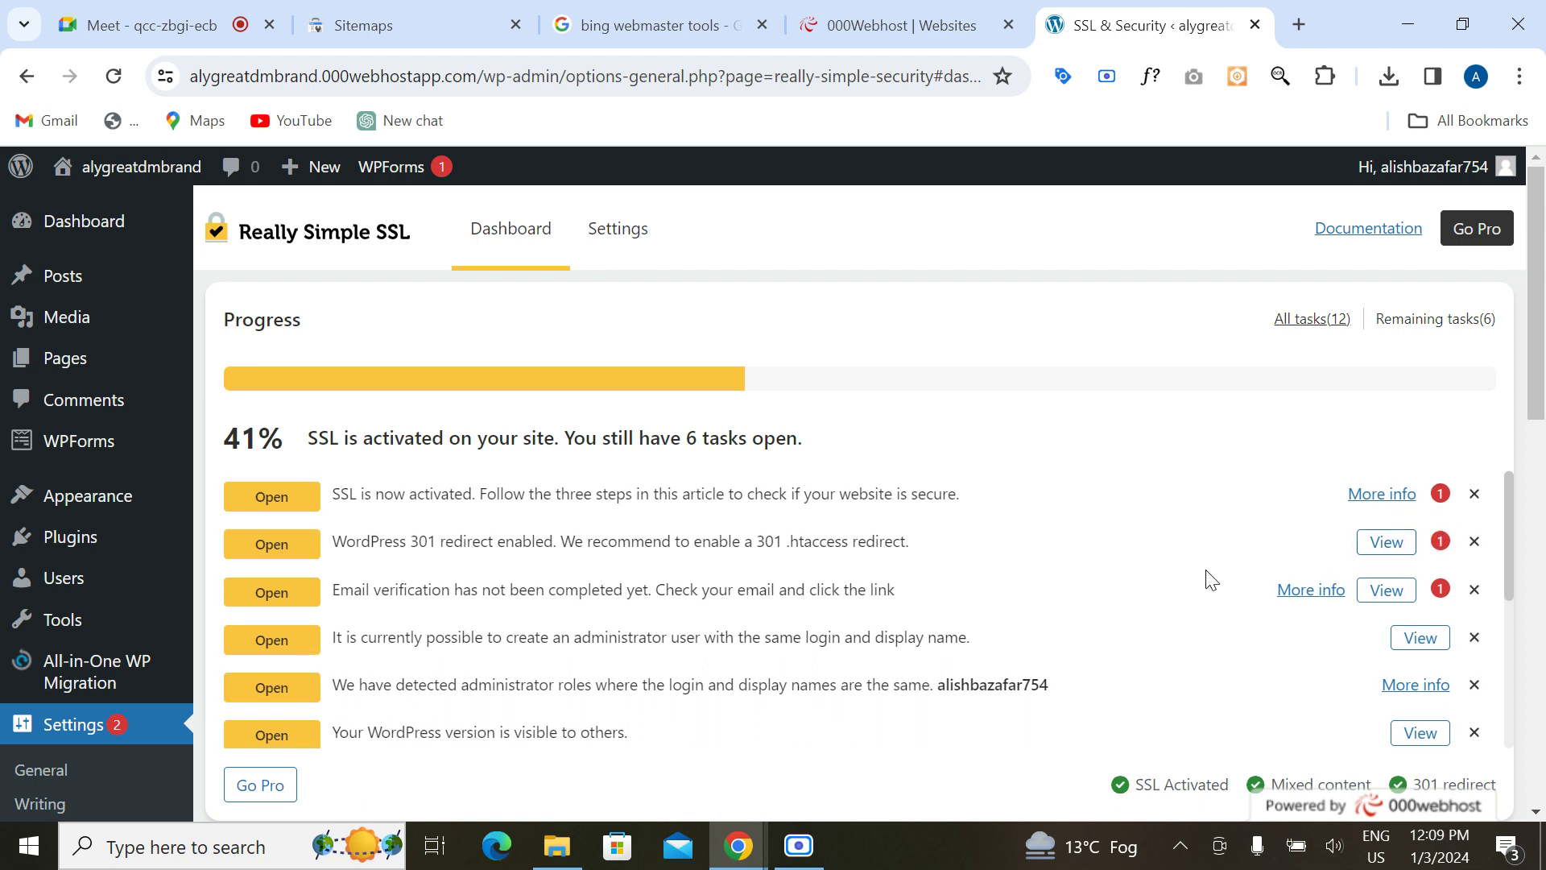
scroll(1208, 579, "down", 4)
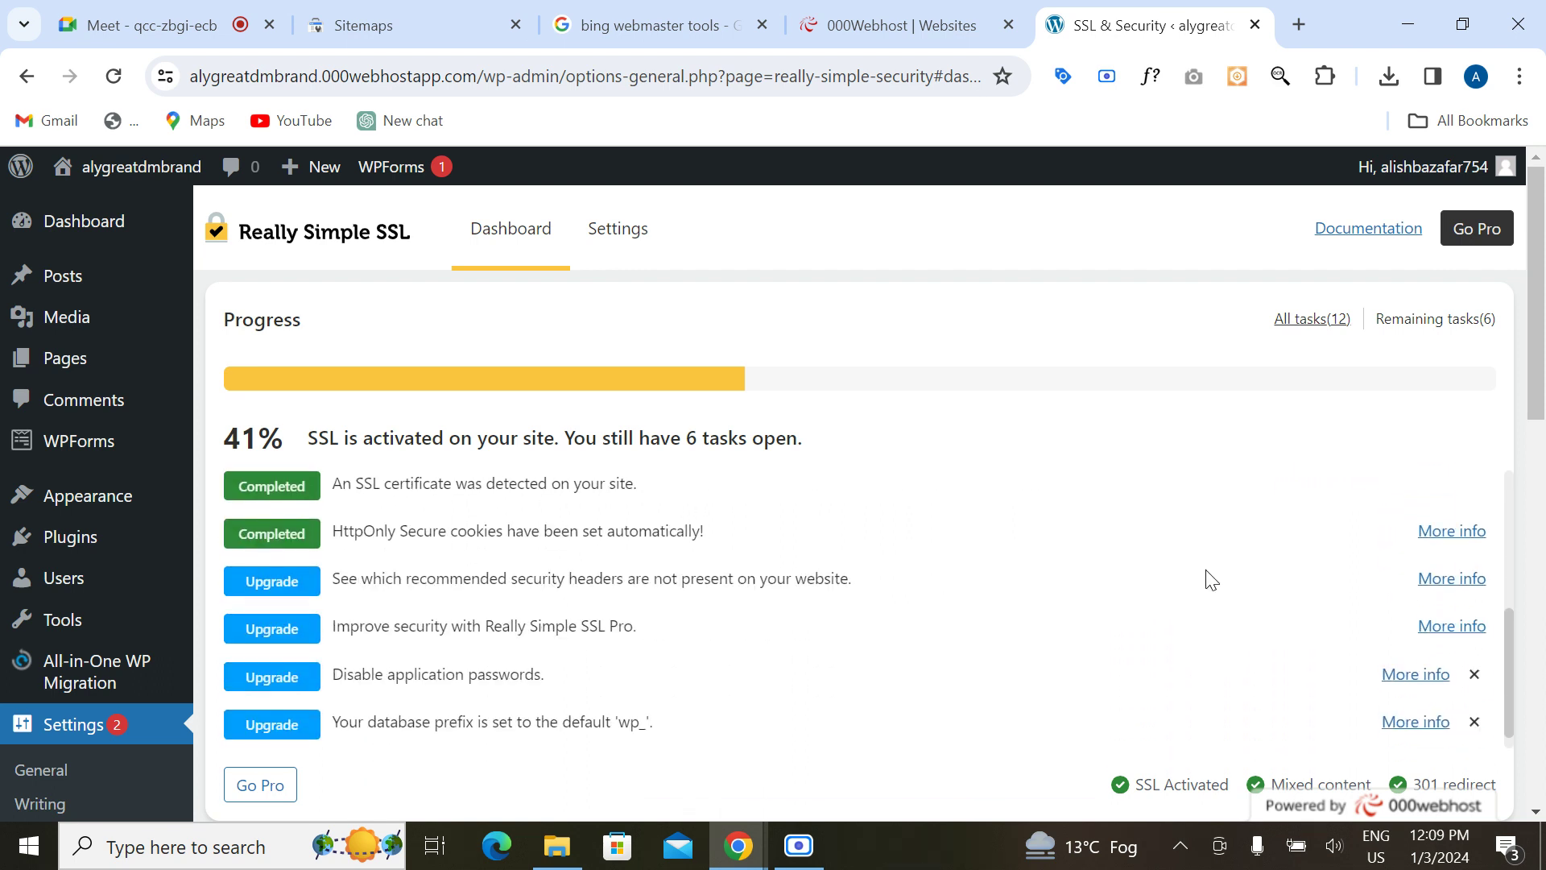
scroll(1208, 580, "up", 4)
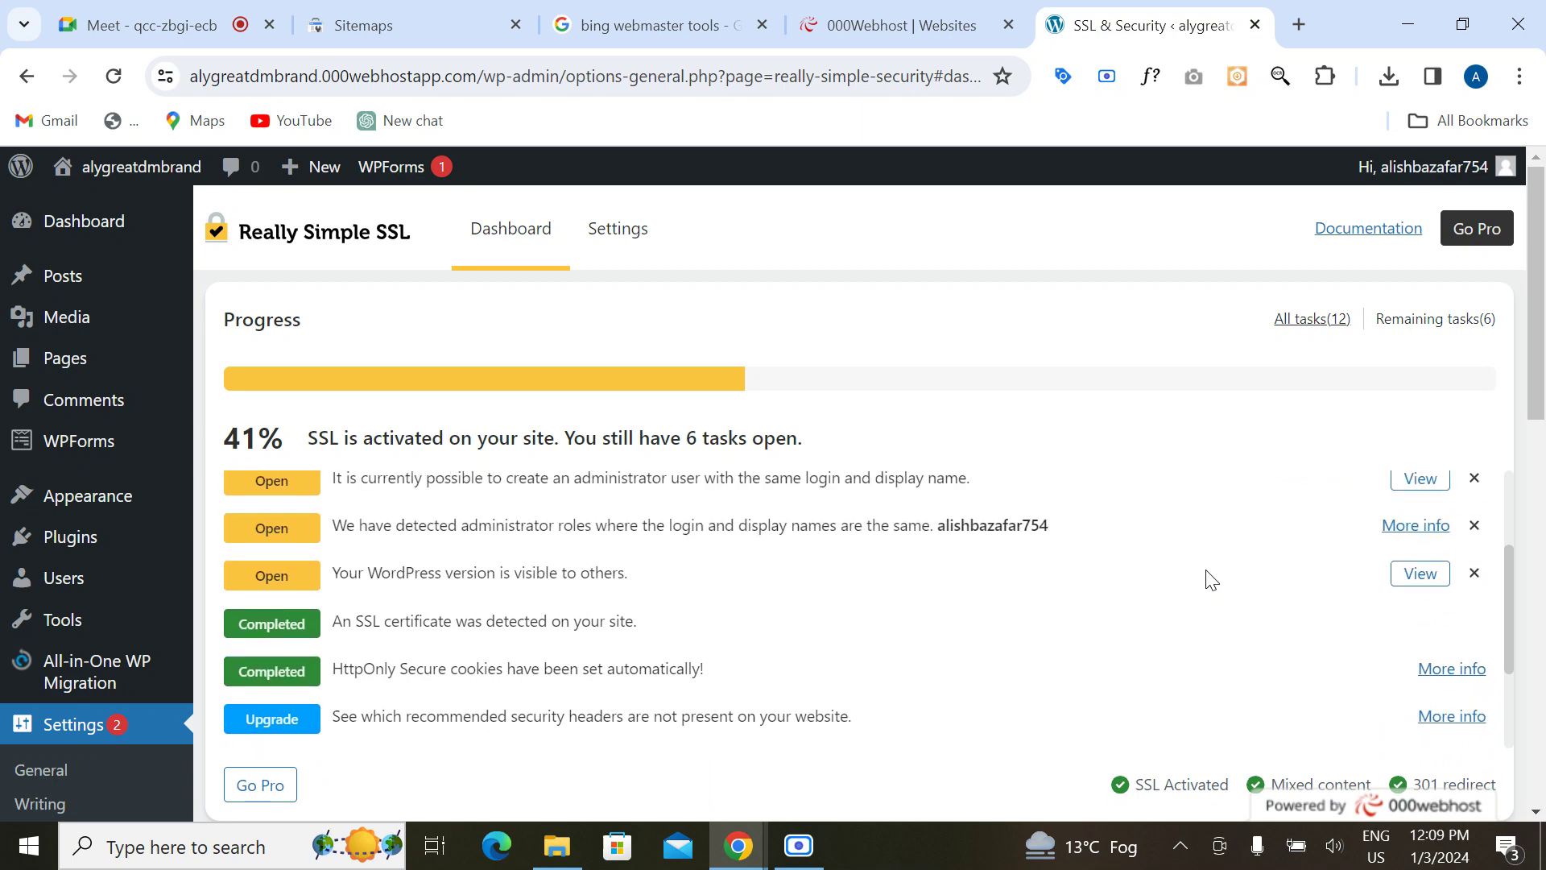
scroll(1208, 579, "up", 2)
scroll(1208, 580, "down", 5)
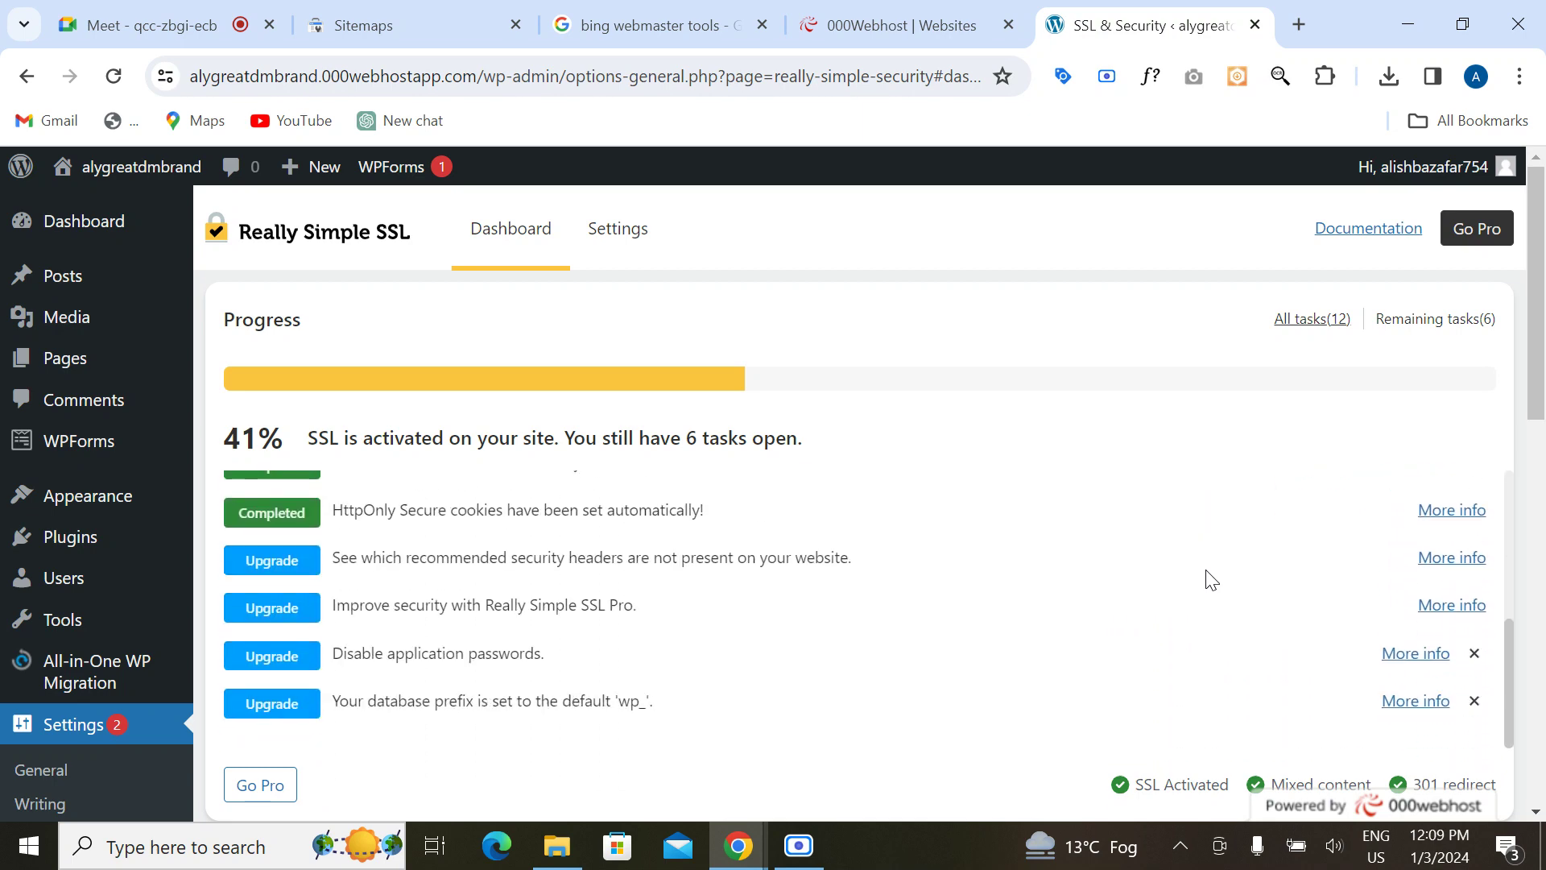
scroll(28, 656, "down", 12)
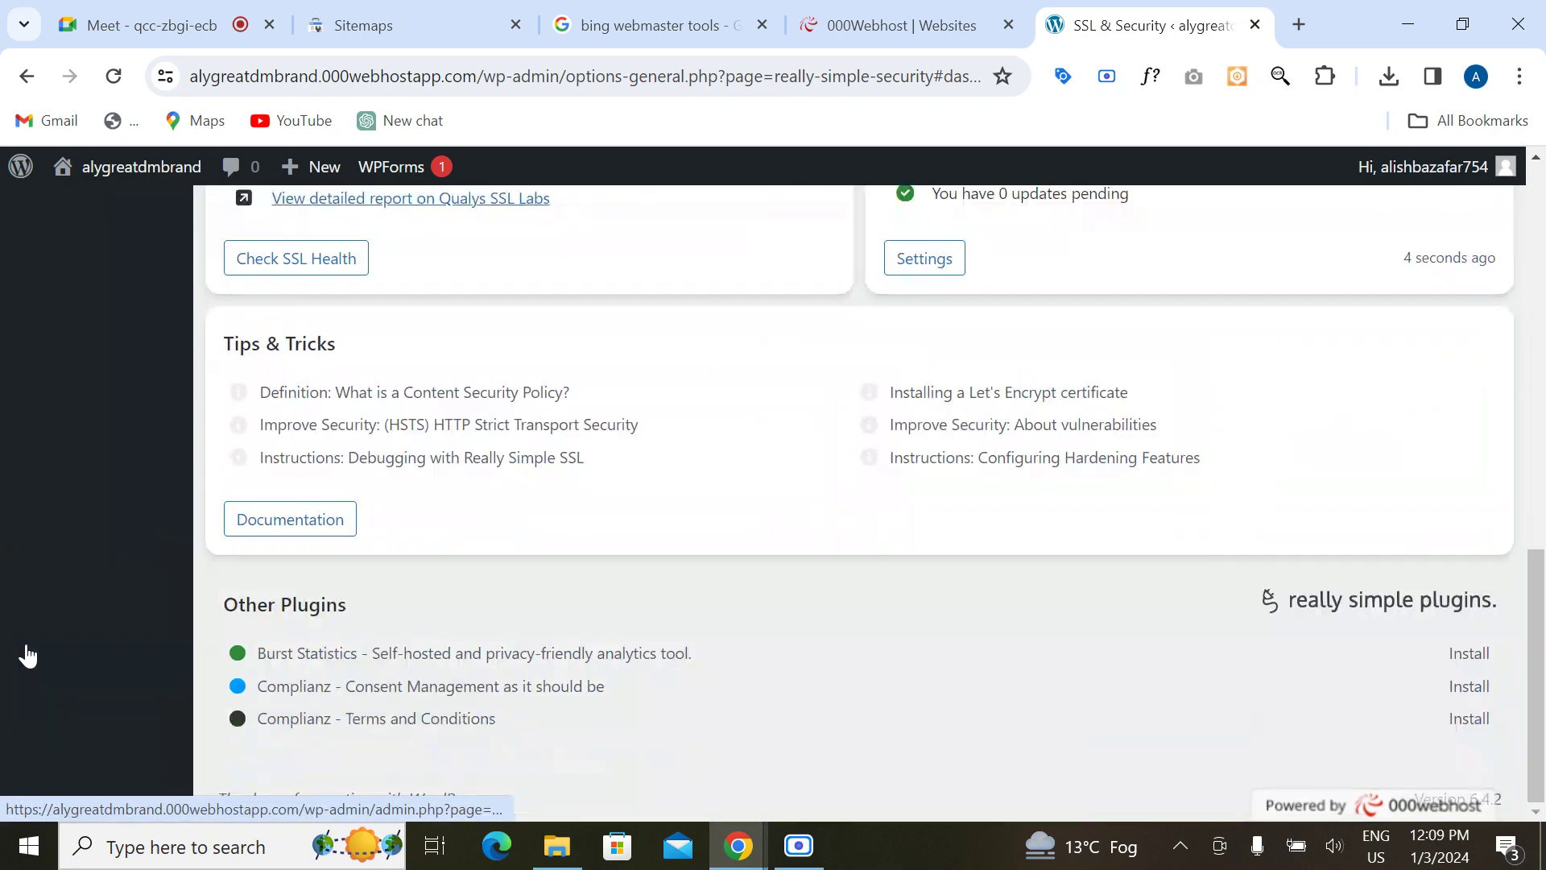
scroll(28, 656, "up", 6)
scroll(28, 656, "up", 2)
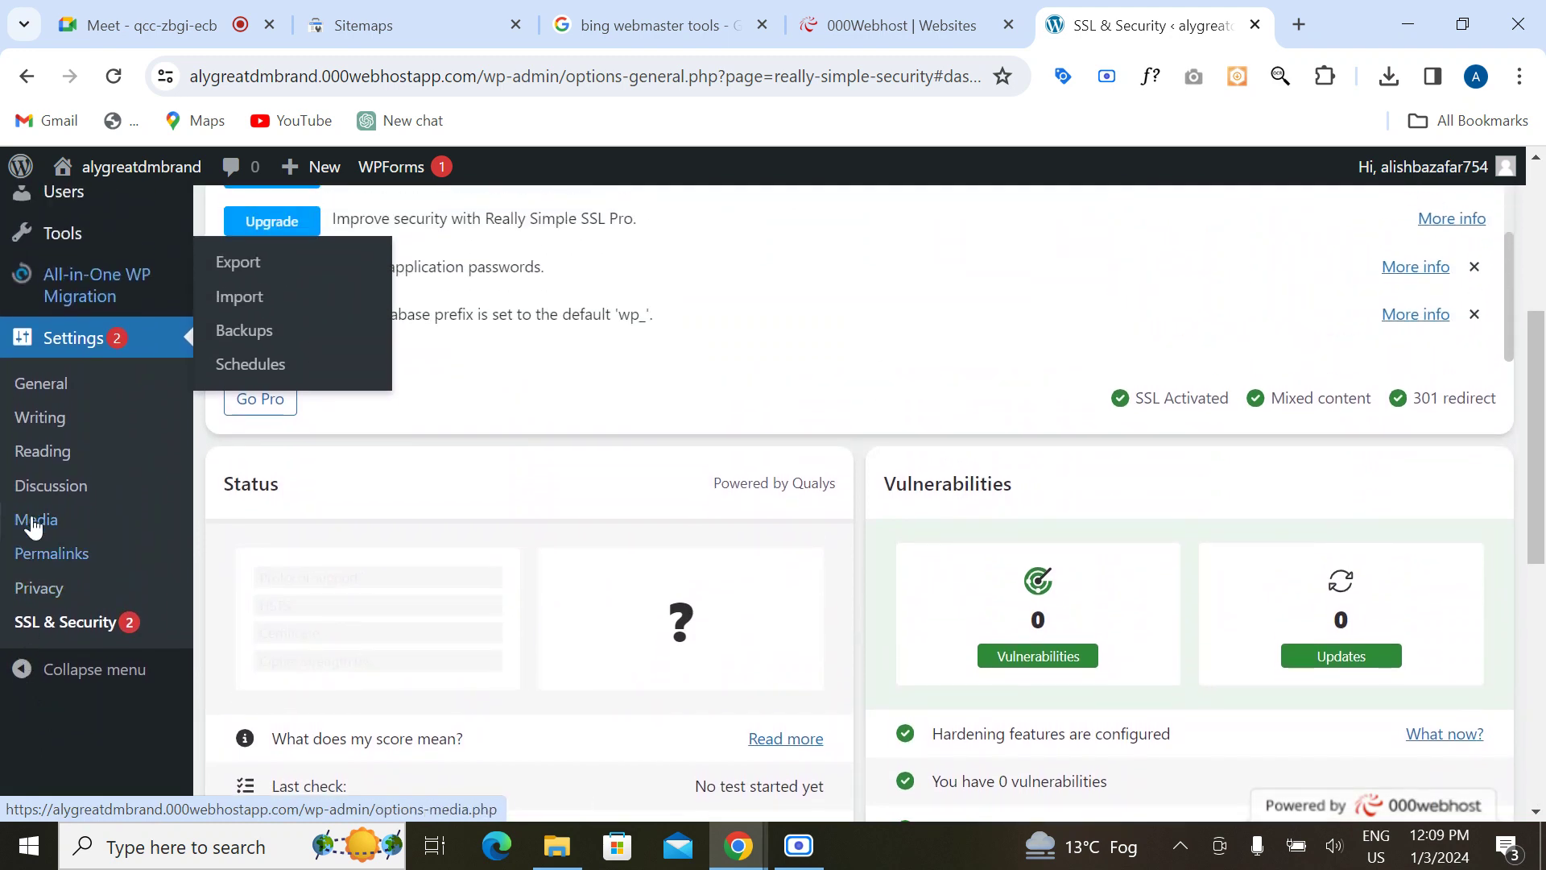
Step: Look through the Reading settings page
left_click(46, 461)
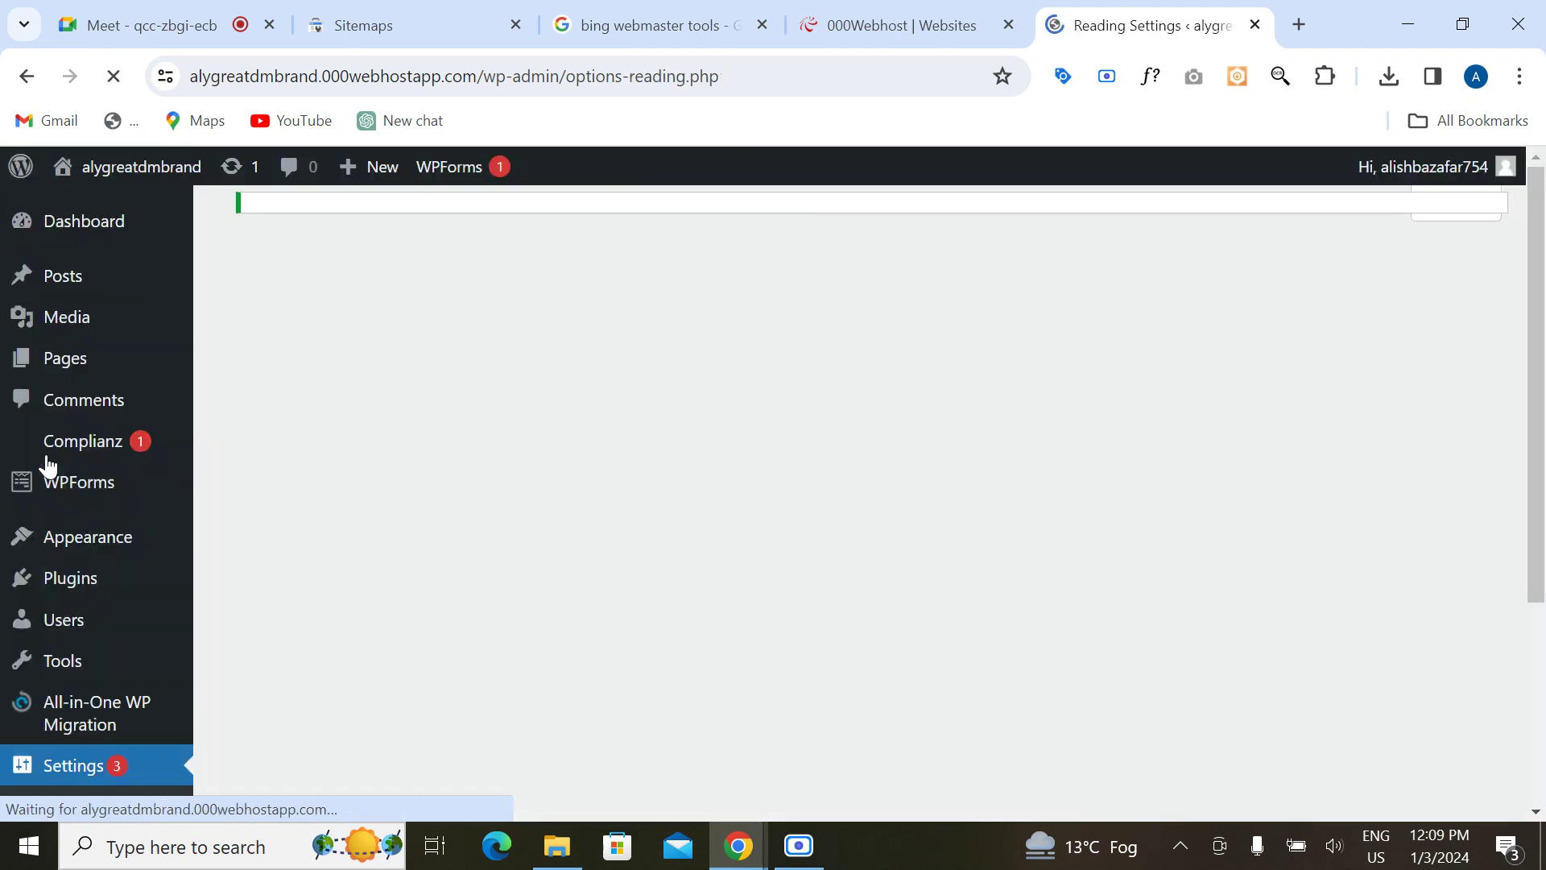
scroll(512, 514, "down", 3)
scroll(514, 509, "down", 5)
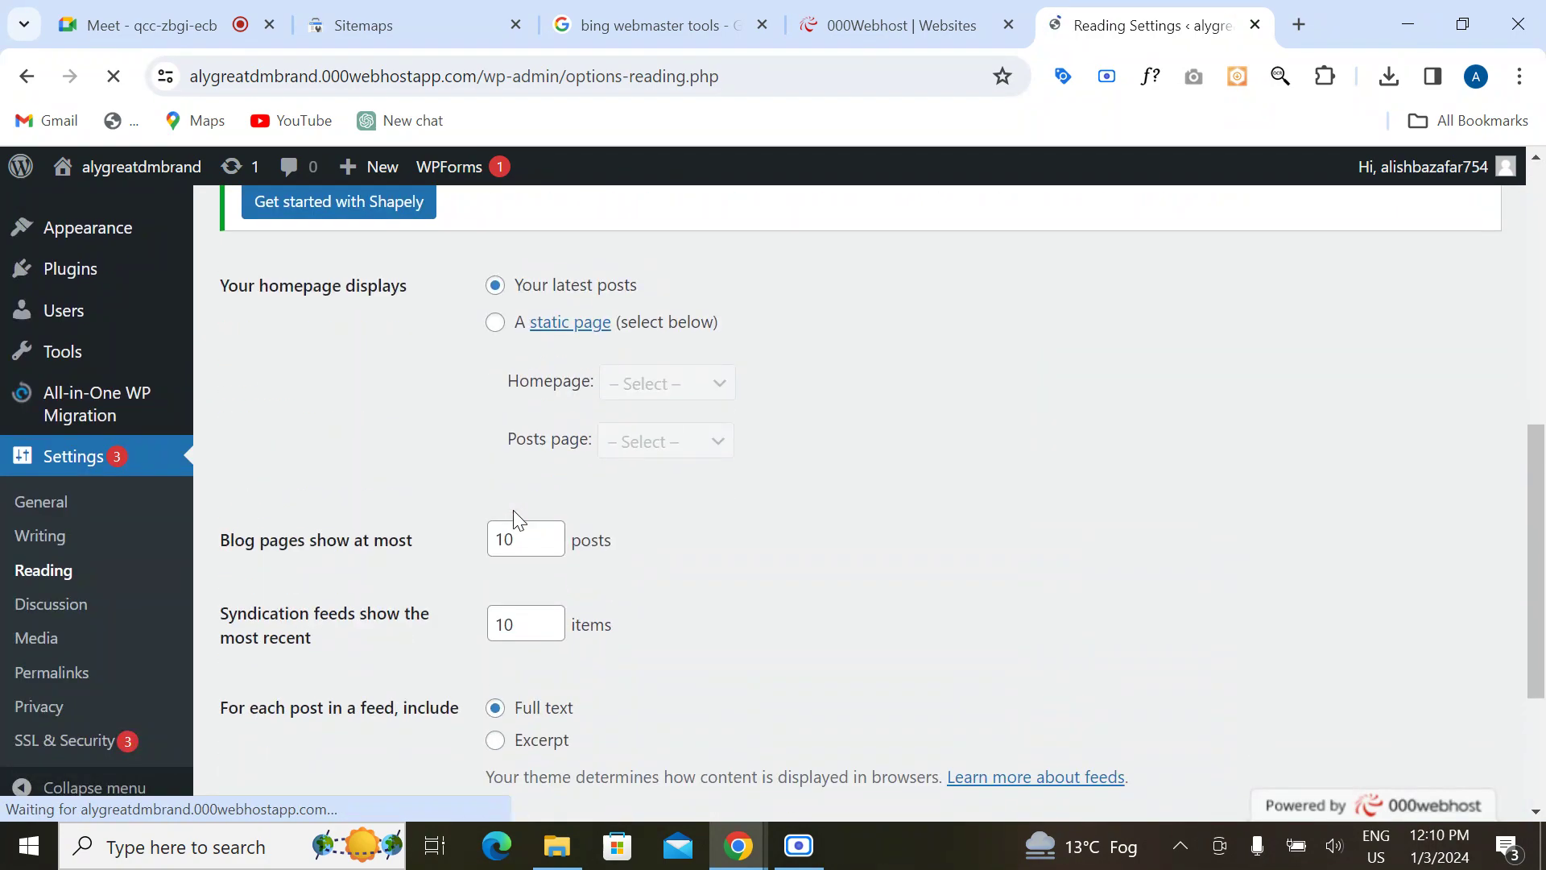
scroll(279, 592, "up", 10)
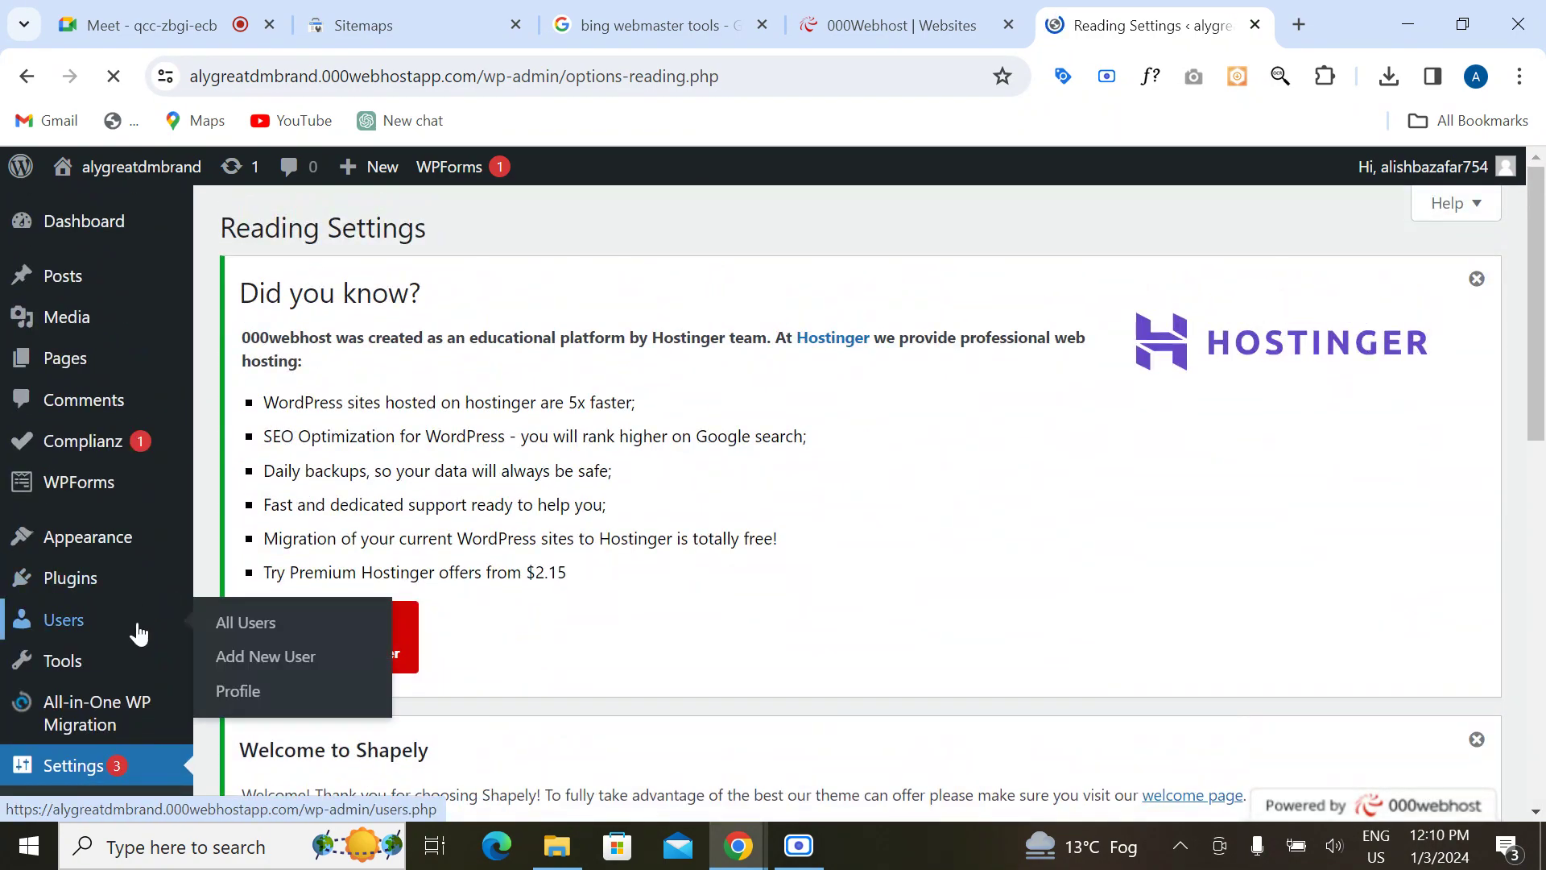
scroll(105, 708, "down", 4)
Step: Check Site Title and the https WordPress and Site Addresses in General Settings
left_click(42, 502)
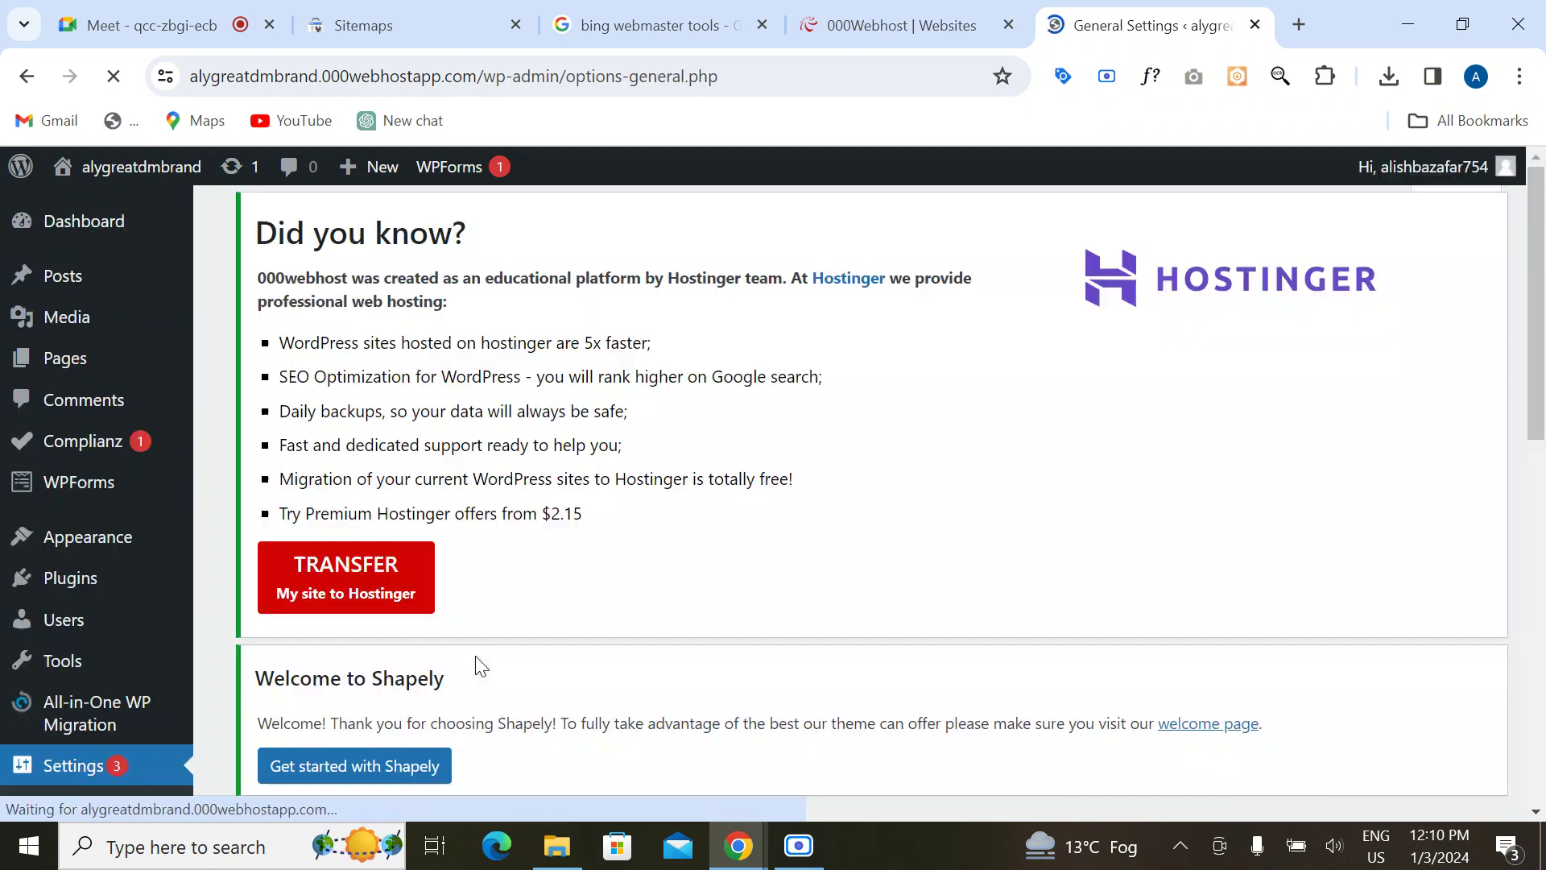
scroll(475, 656, "down", 6)
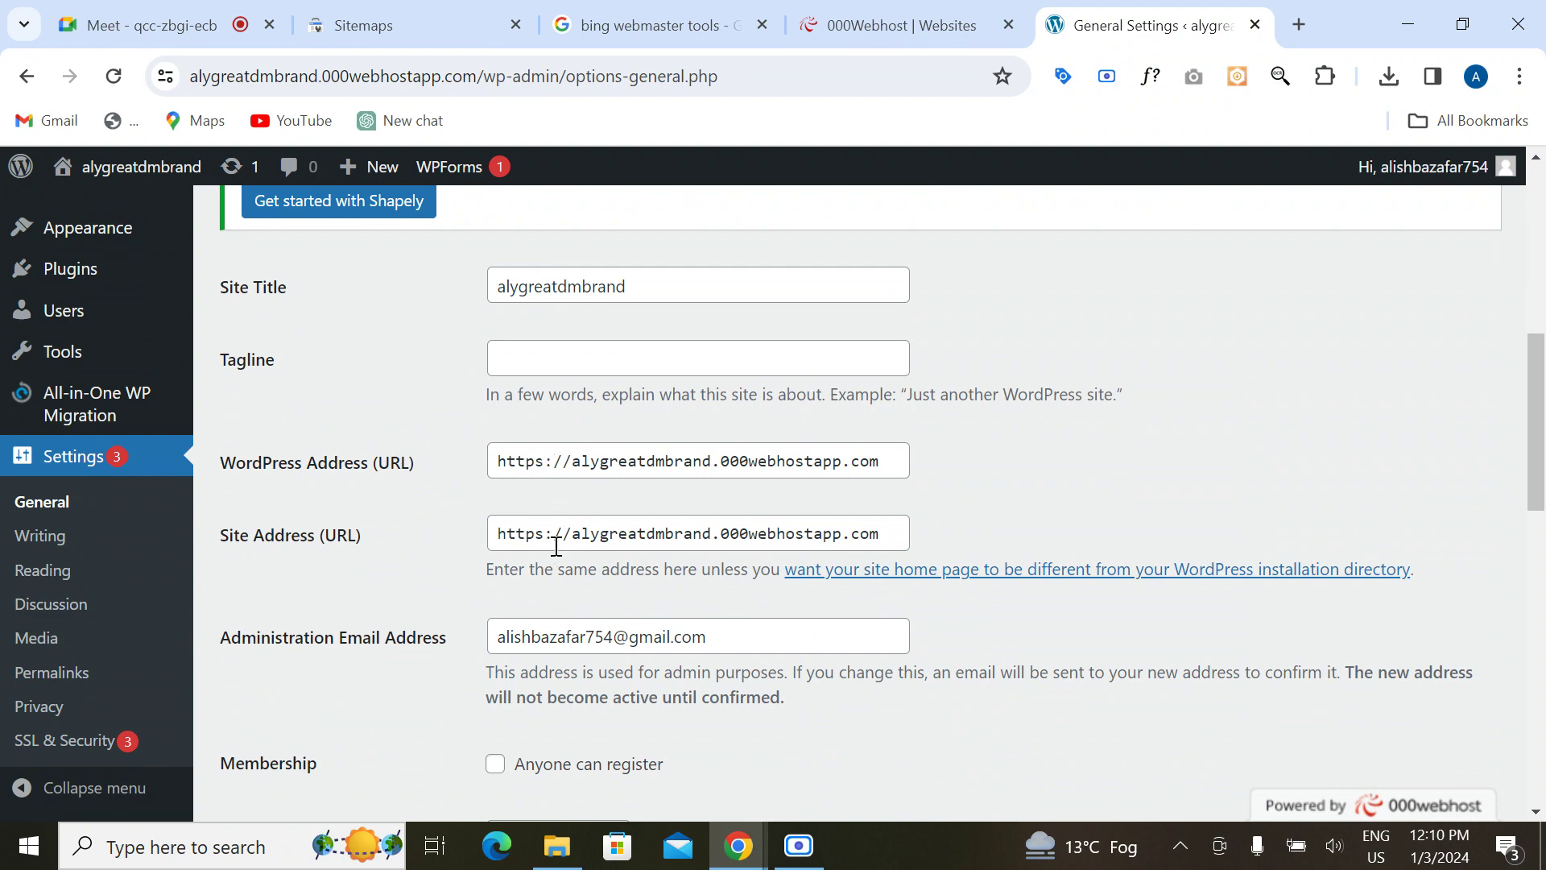
scroll(173, 685, "up", 2)
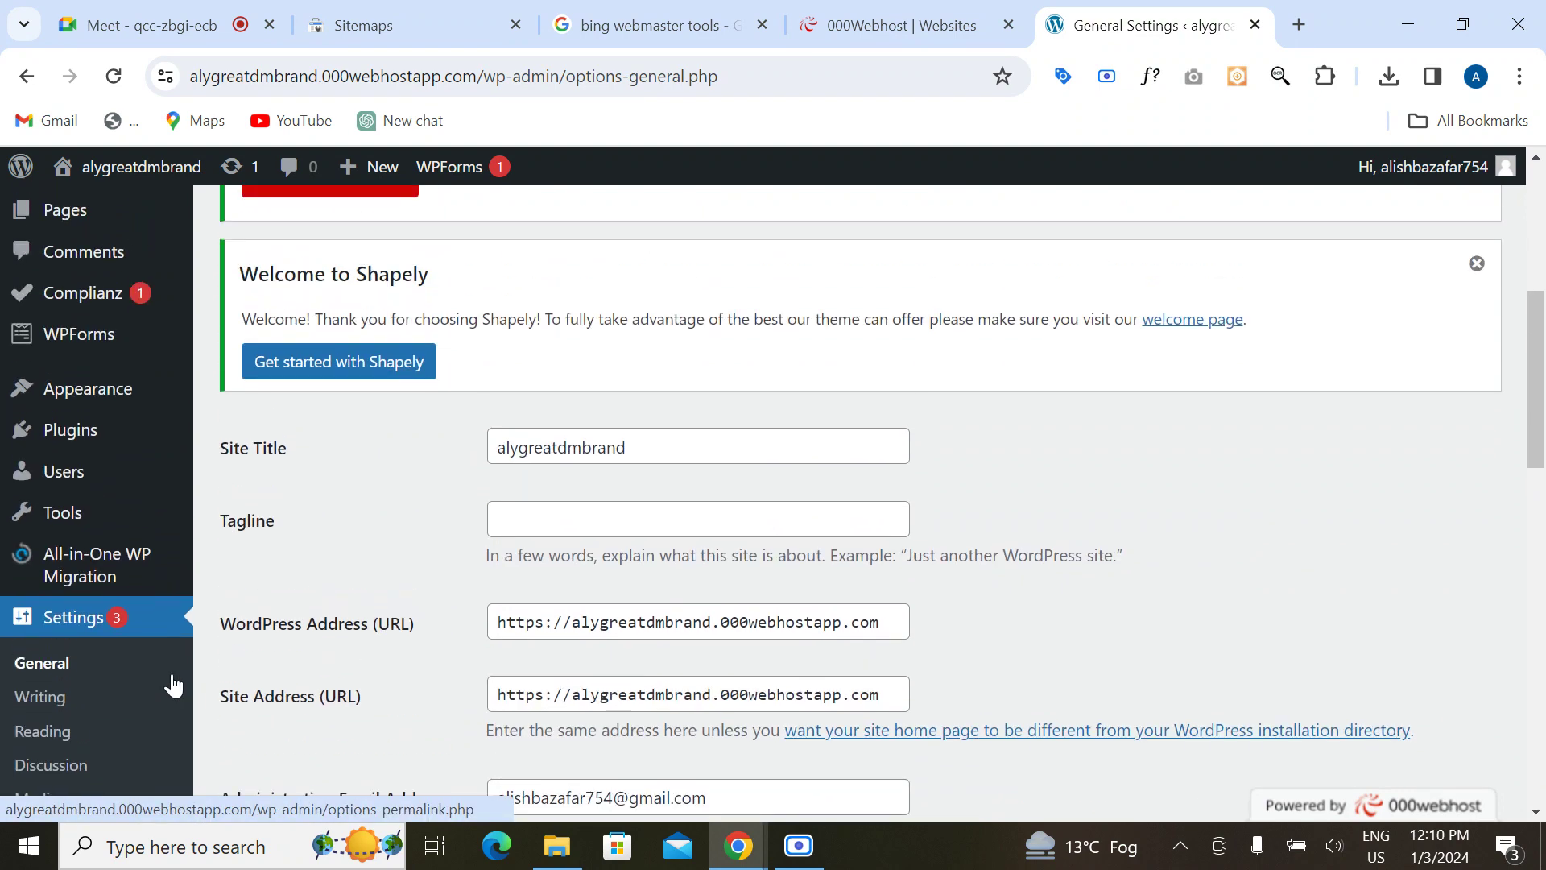
Step: Try installing Yoast SEO from a 'yoast seo' search, then install and activate Rank Math SEO instead
mouse_move(148, 438)
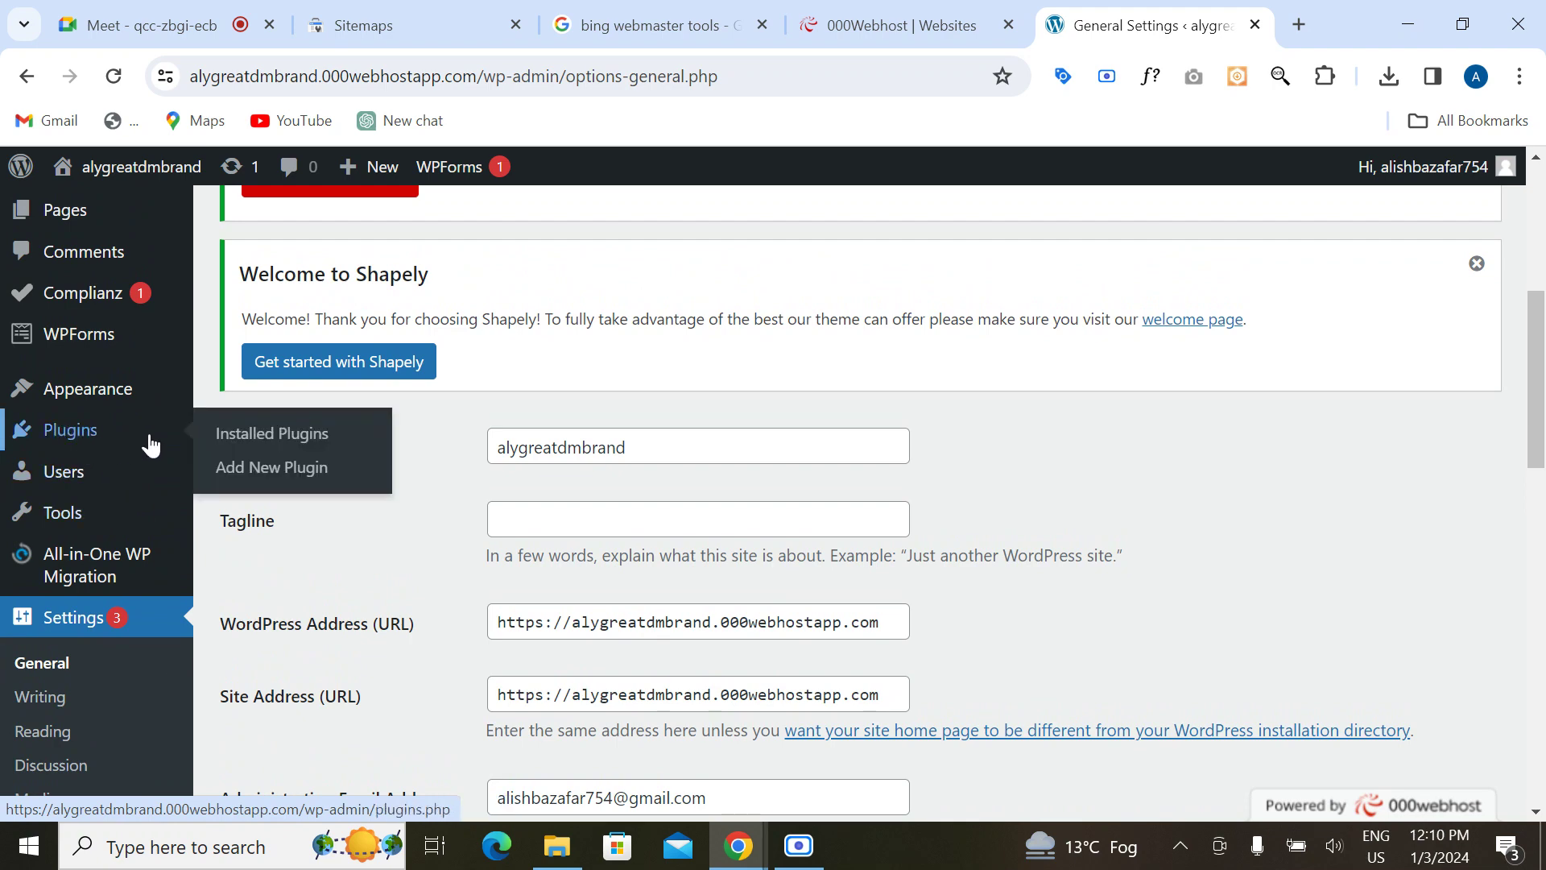
left_click(252, 477)
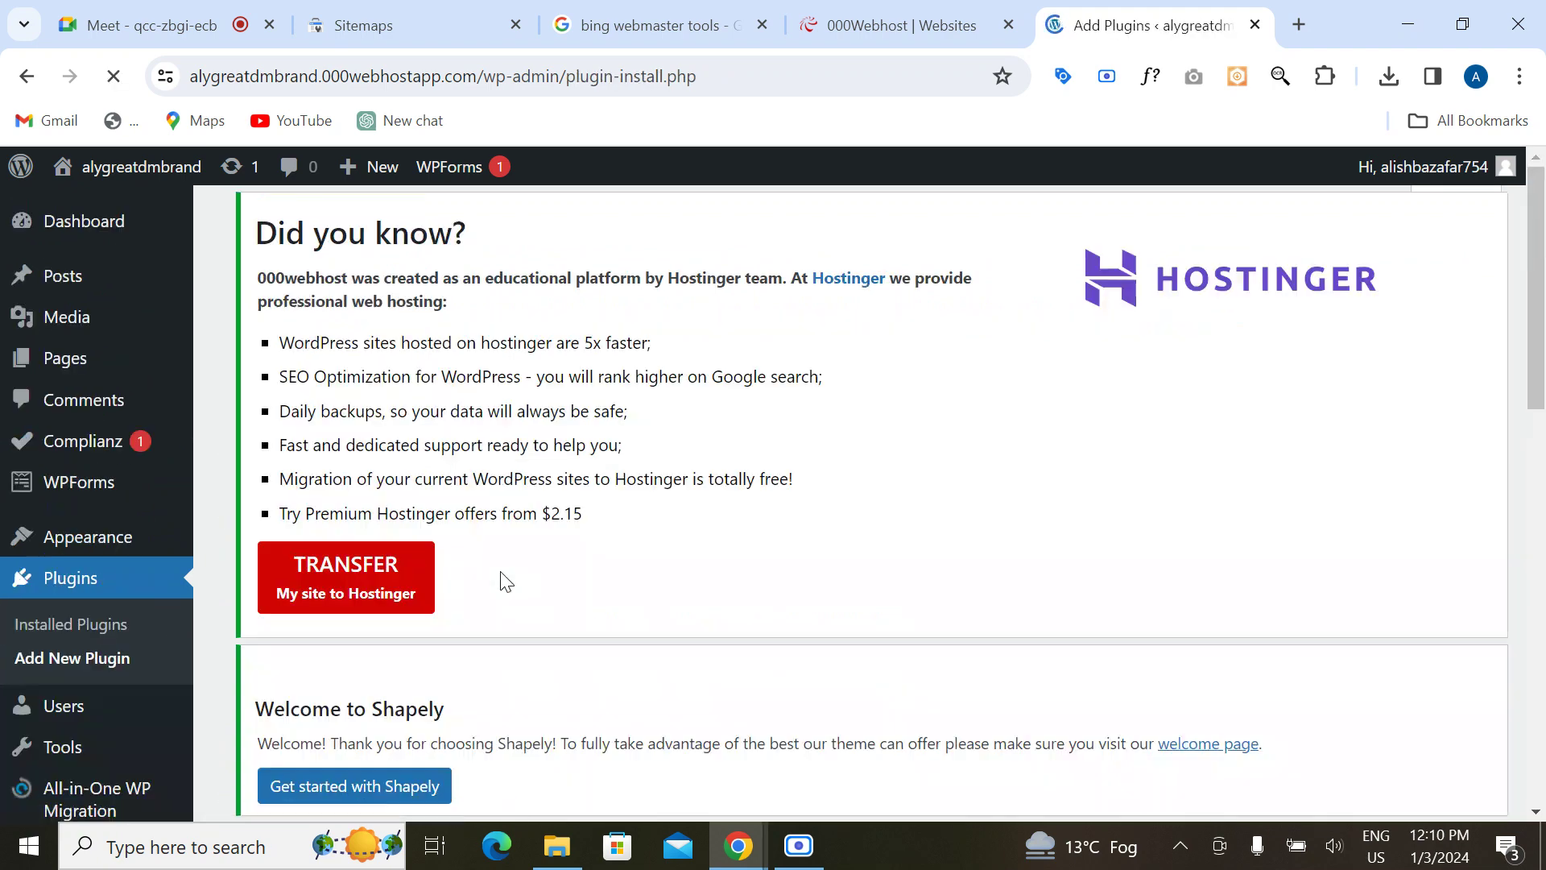
scroll(500, 580, "down", 5)
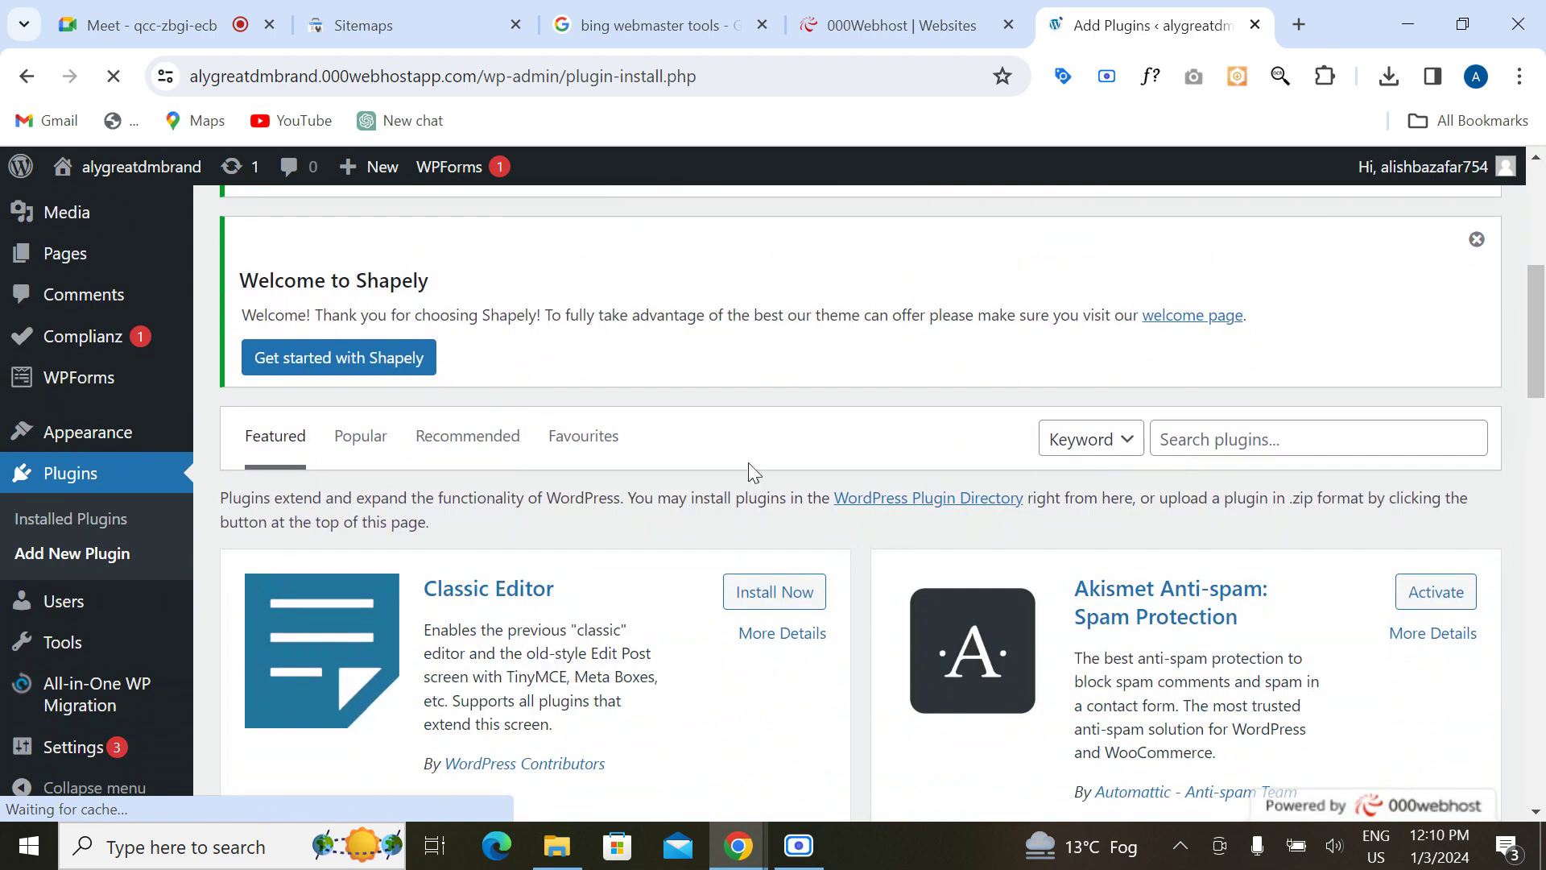
left_click(1214, 445)
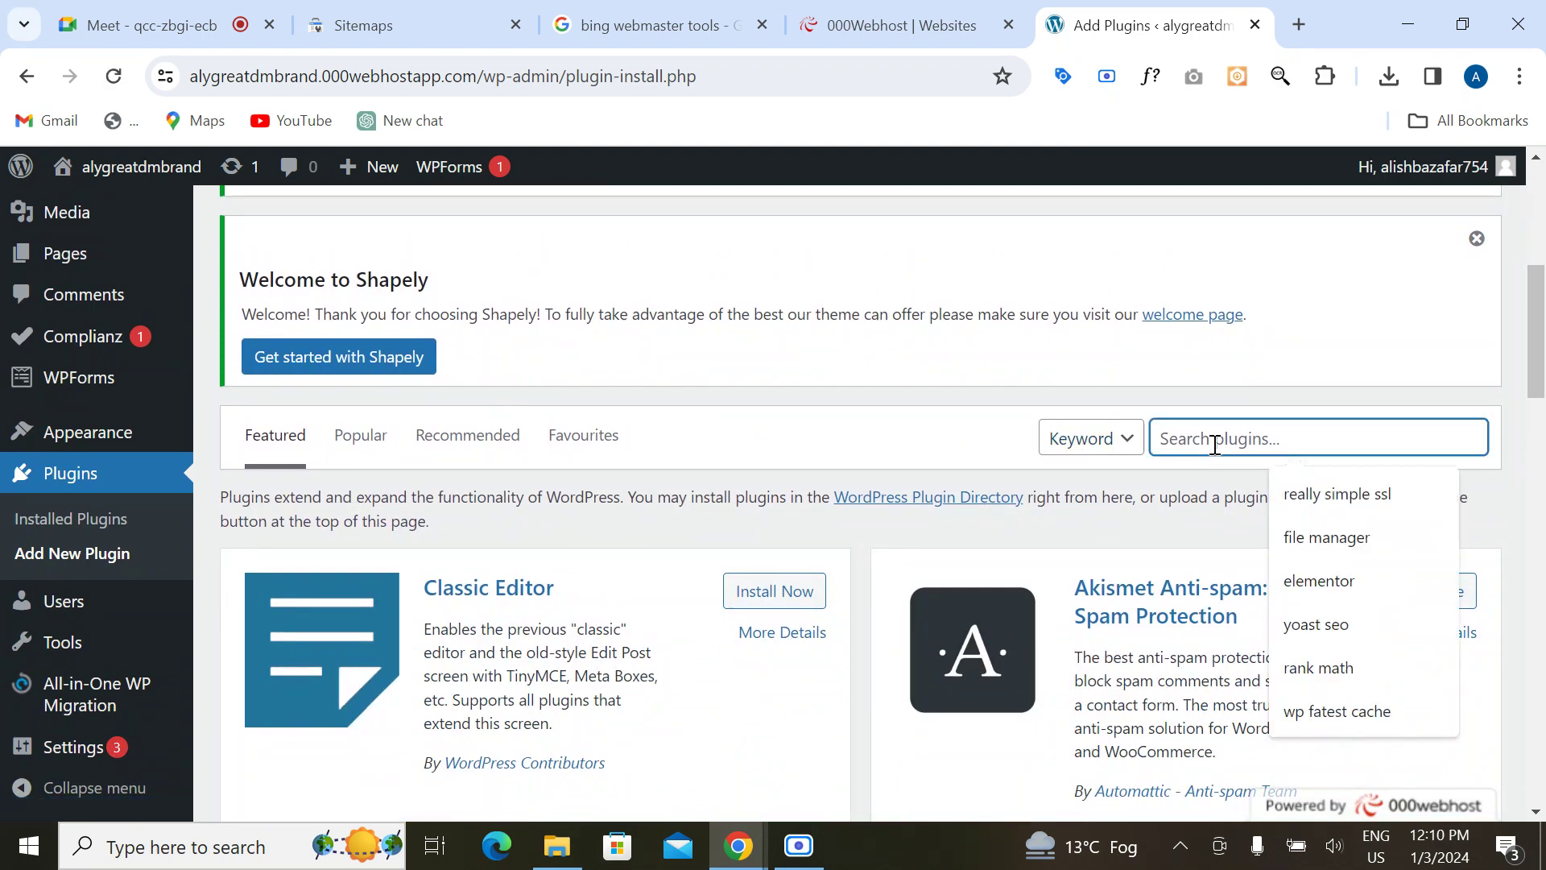
left_click(1315, 624)
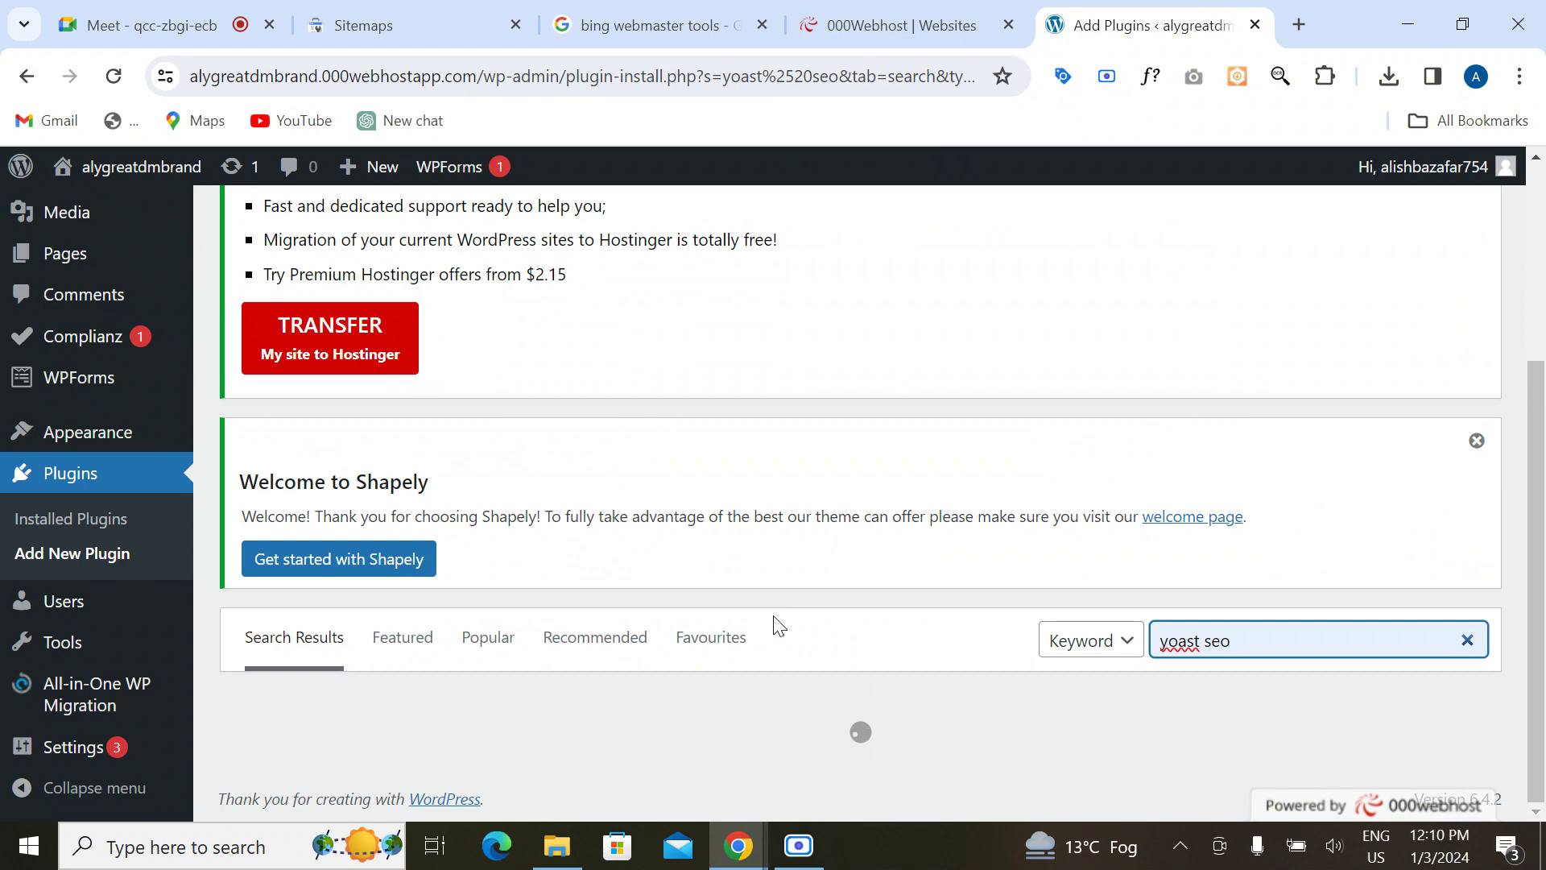
scroll(778, 626, "down", 4)
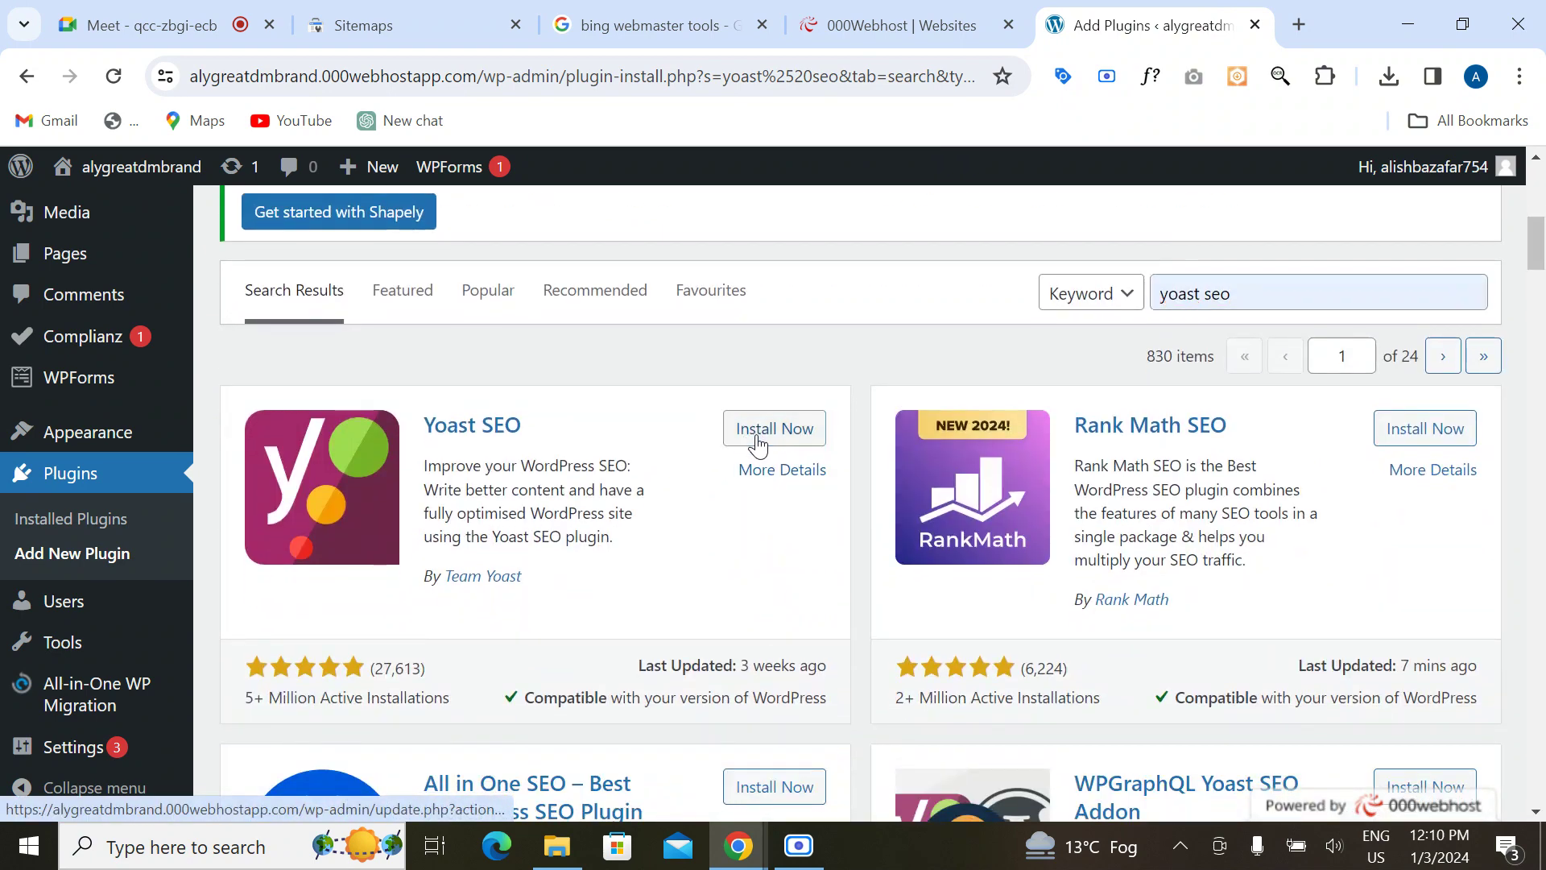
left_click(756, 443)
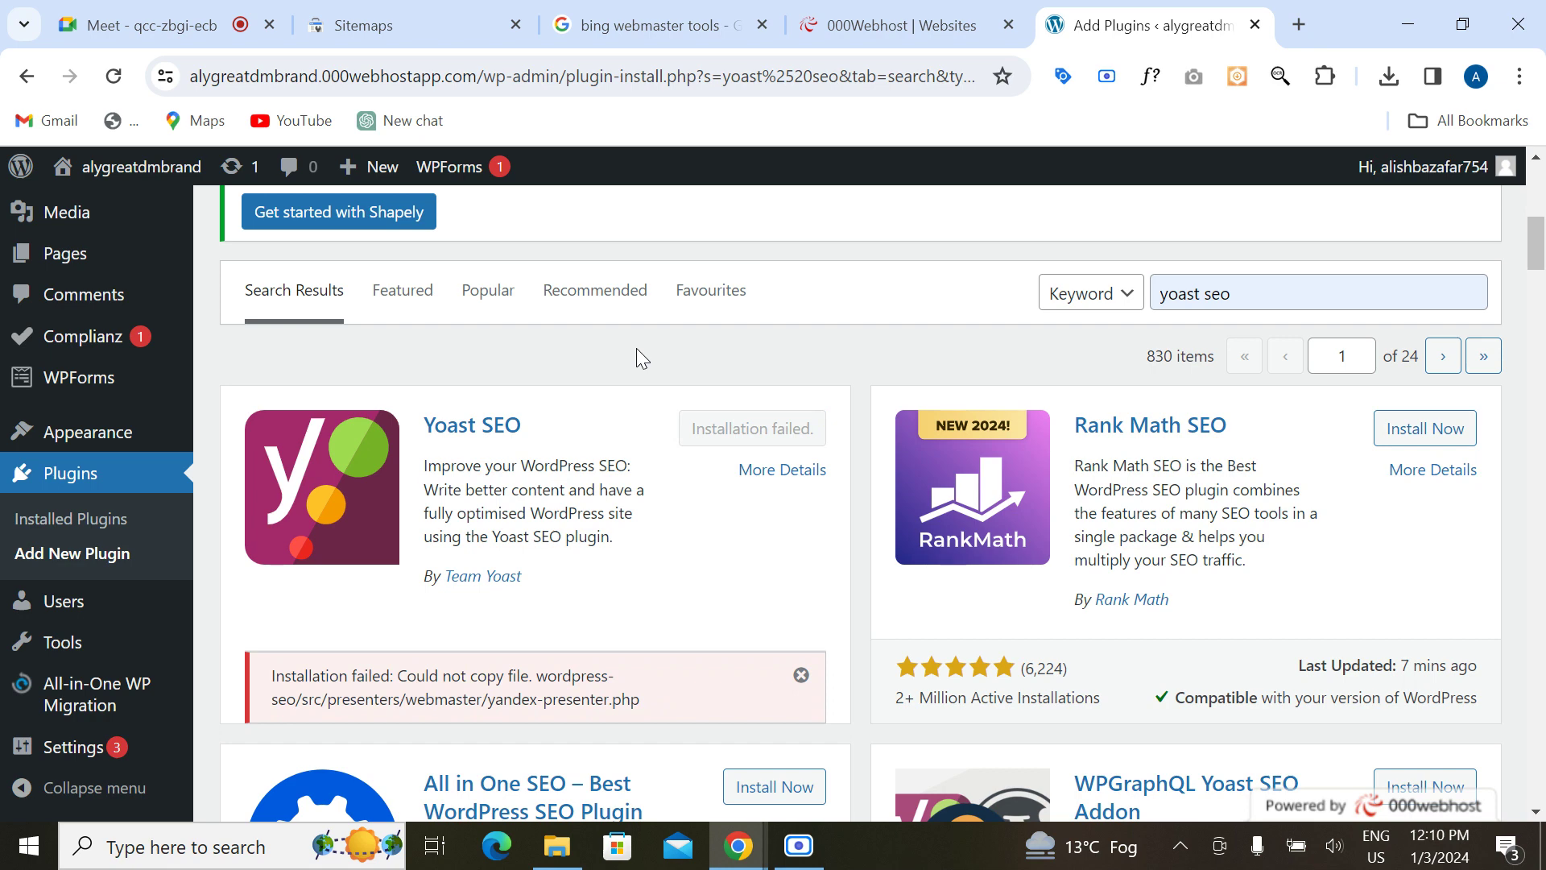
left_click(1401, 431)
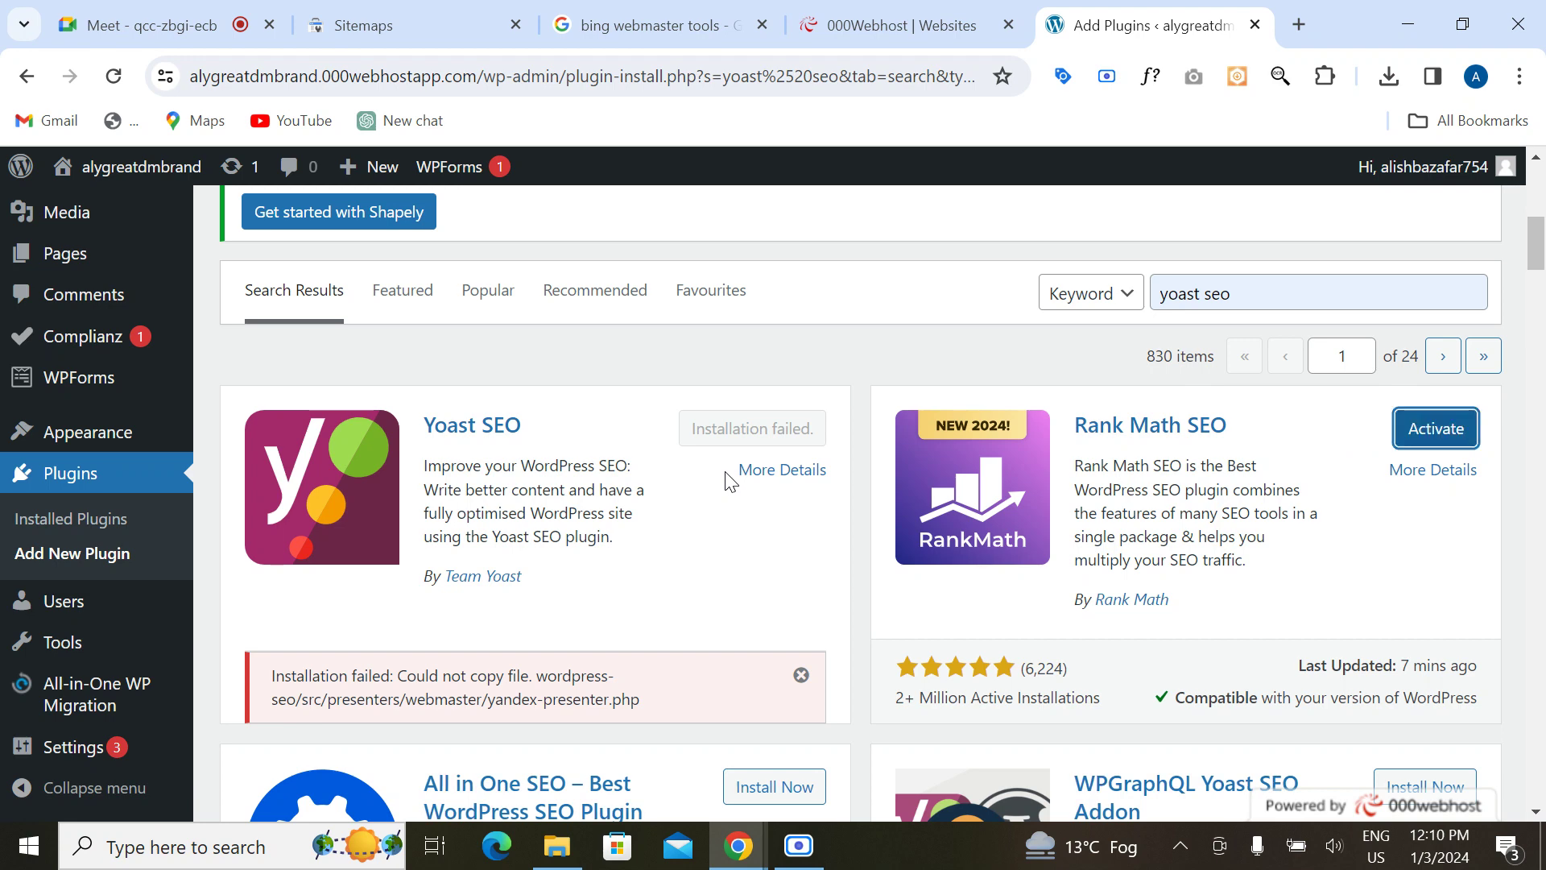
left_click(1435, 428)
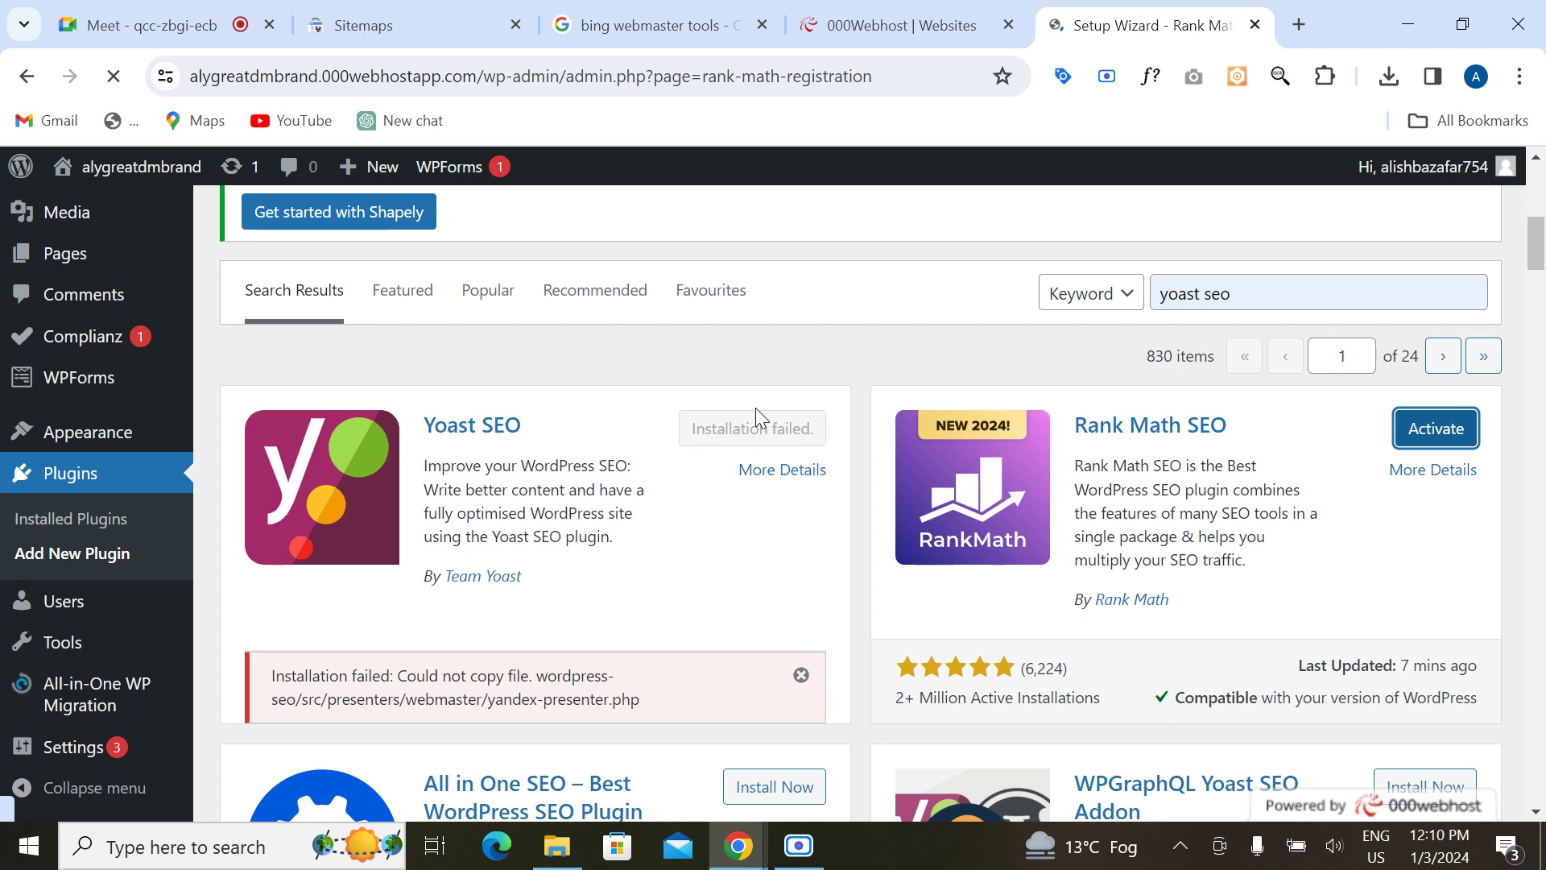
Step: Connect a free Rank Math account through Google login and activate the Free Plan for this site
scroll(488, 624, "down", 2)
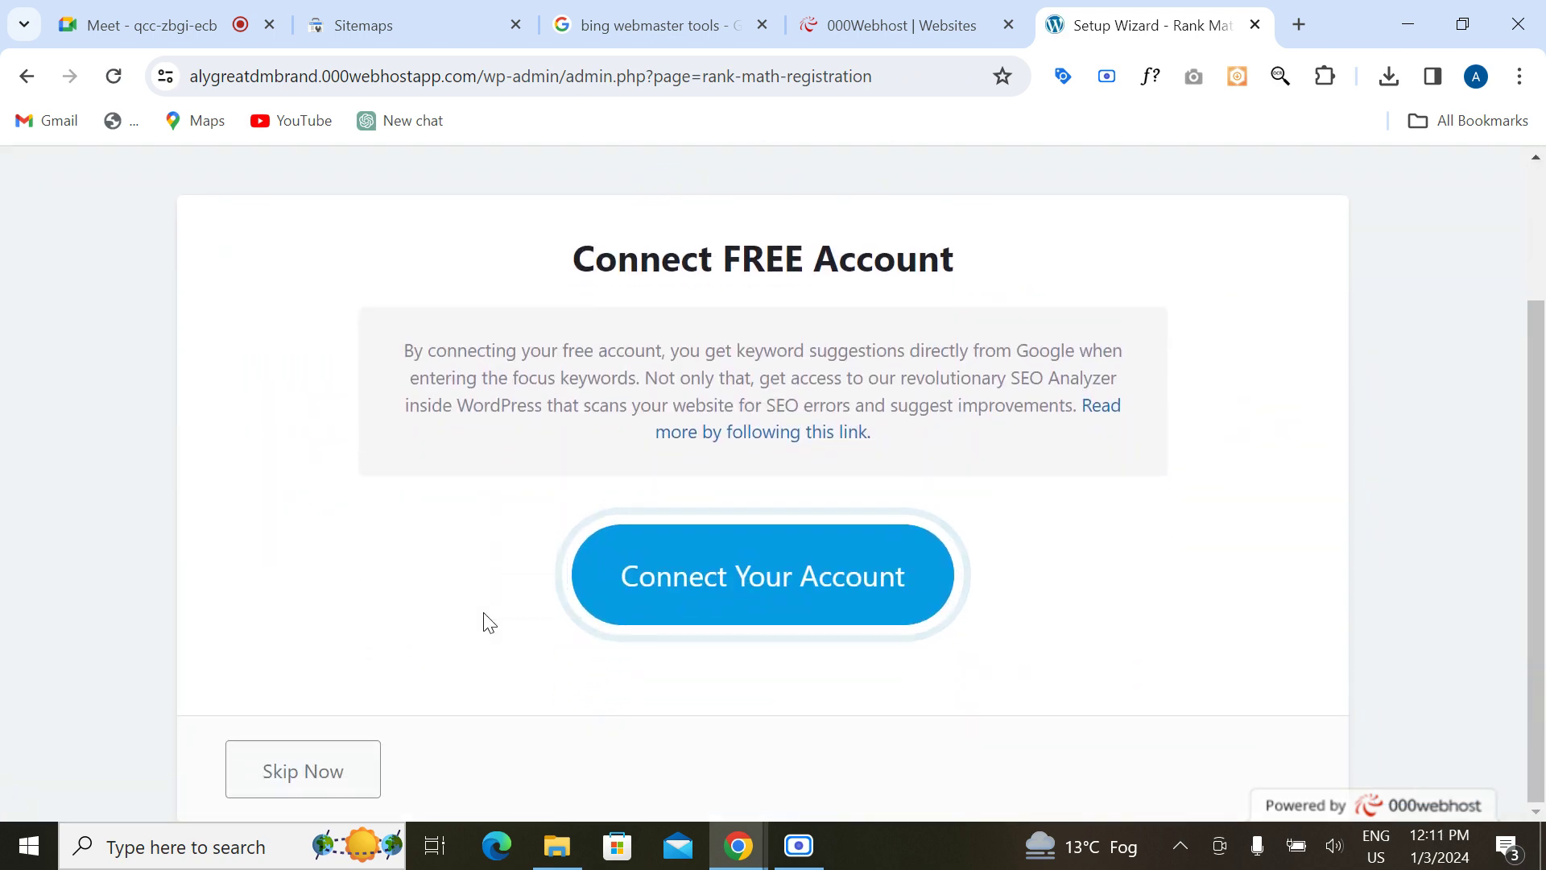
left_click(712, 590)
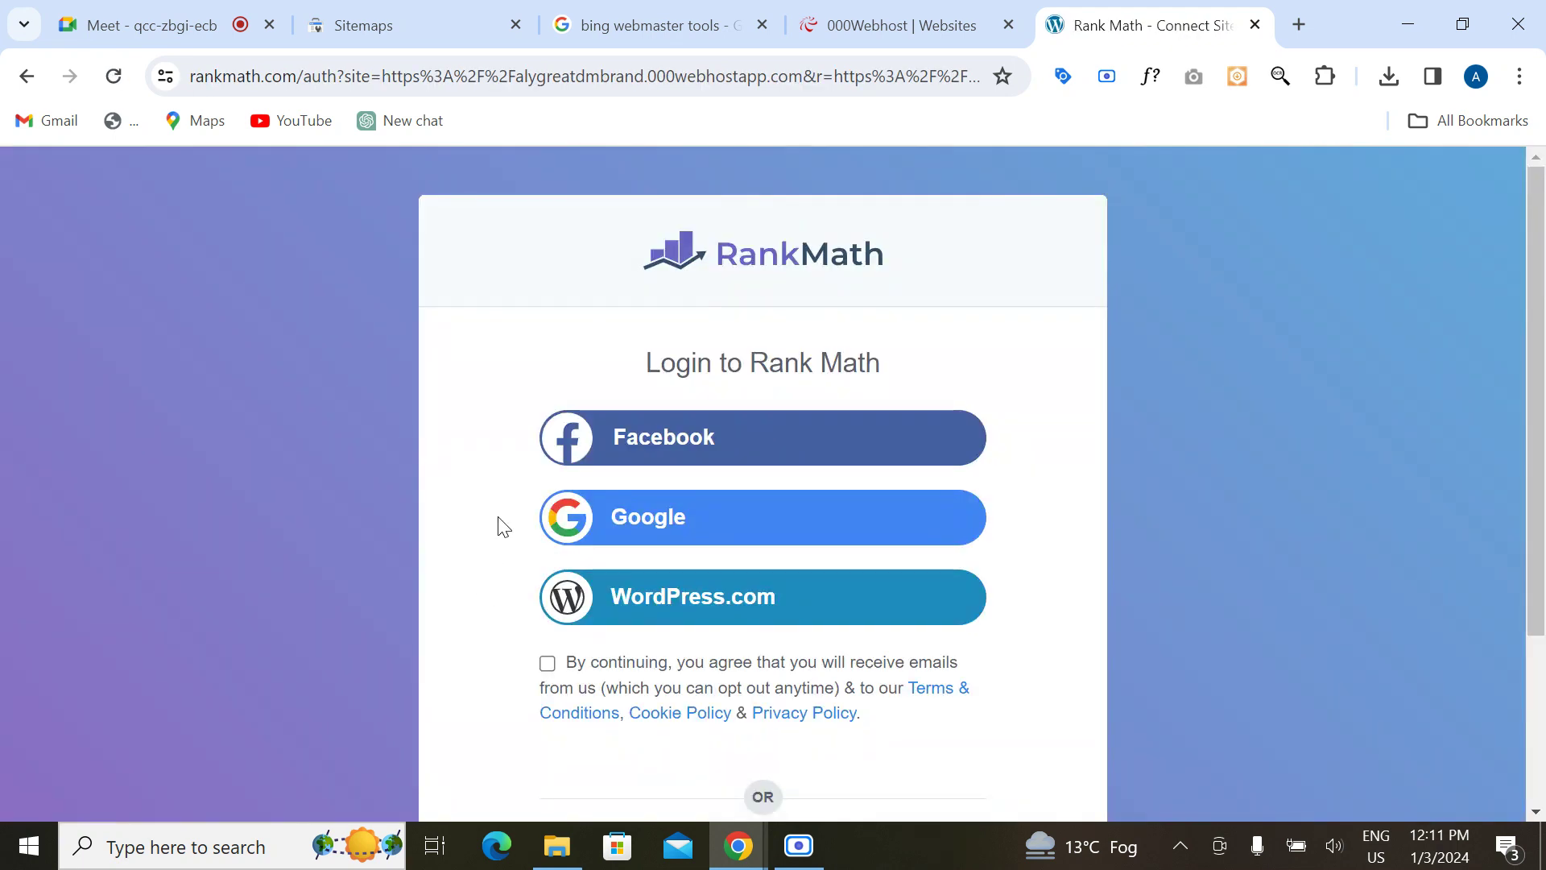
left_click(684, 500)
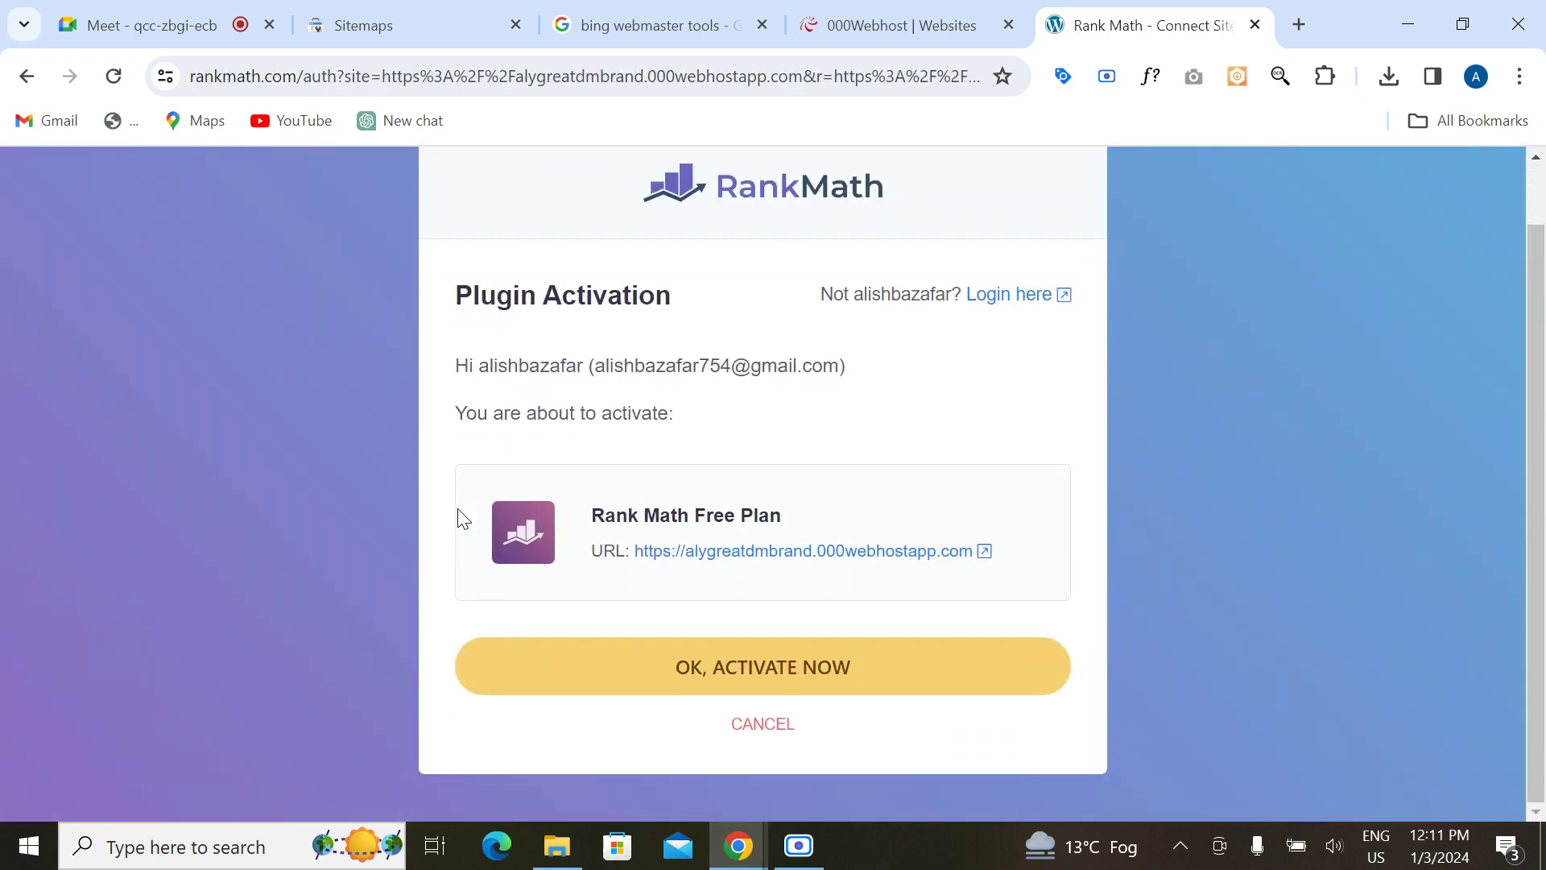
left_click(758, 686)
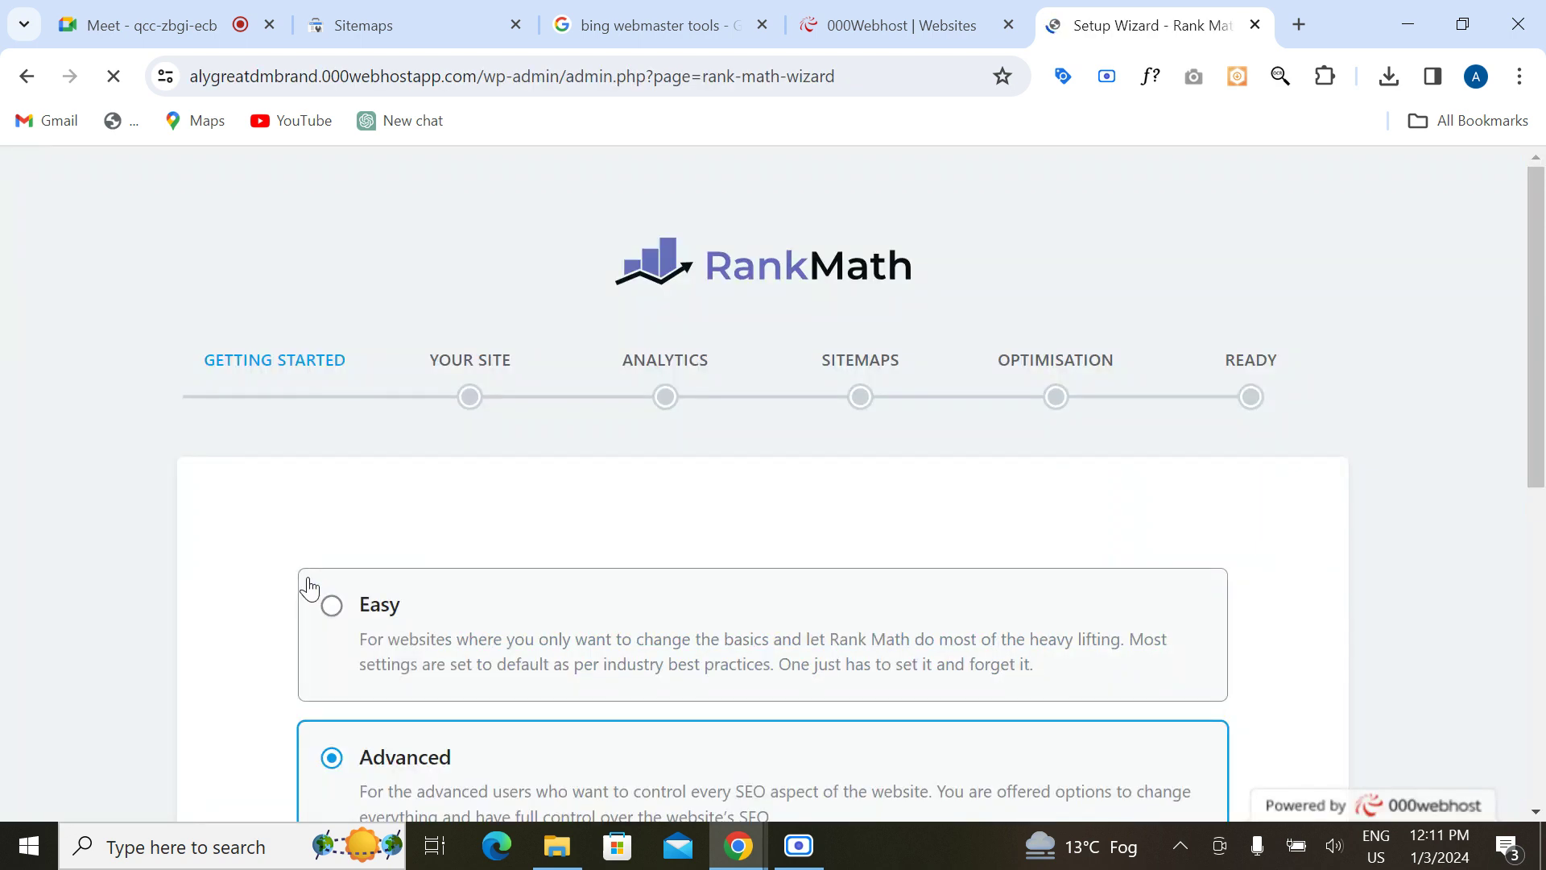
scroll(311, 587, "down", 7)
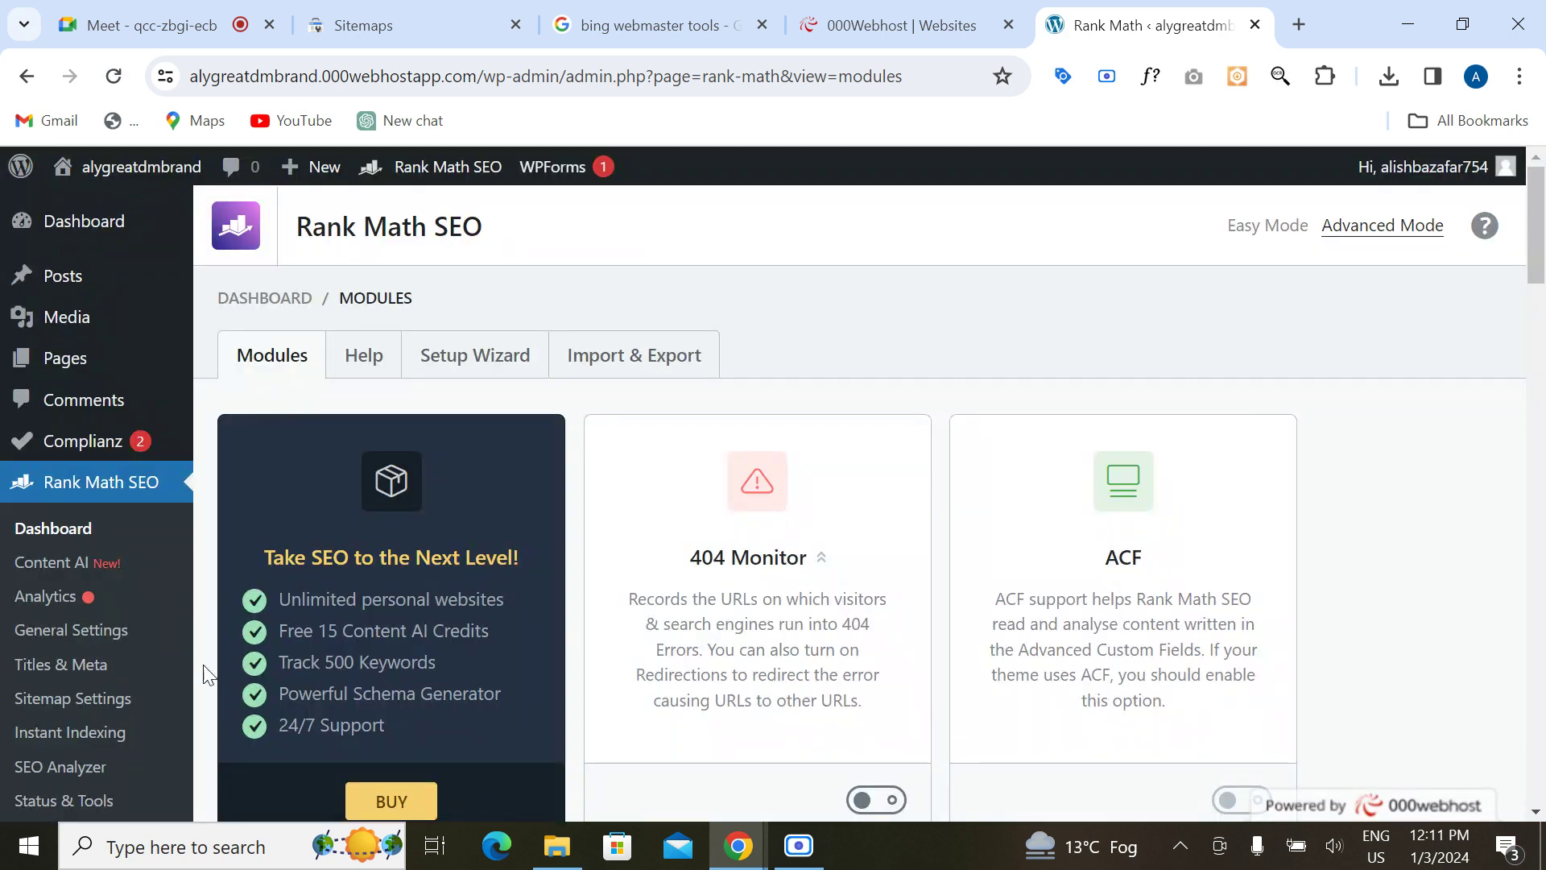
Step: From Rank Math Sitemap Settings, open sitemap_index.xml in a new tab, listing post, page and category sitemaps
scroll(141, 705, "down", 1)
scroll(143, 707, "down", 1)
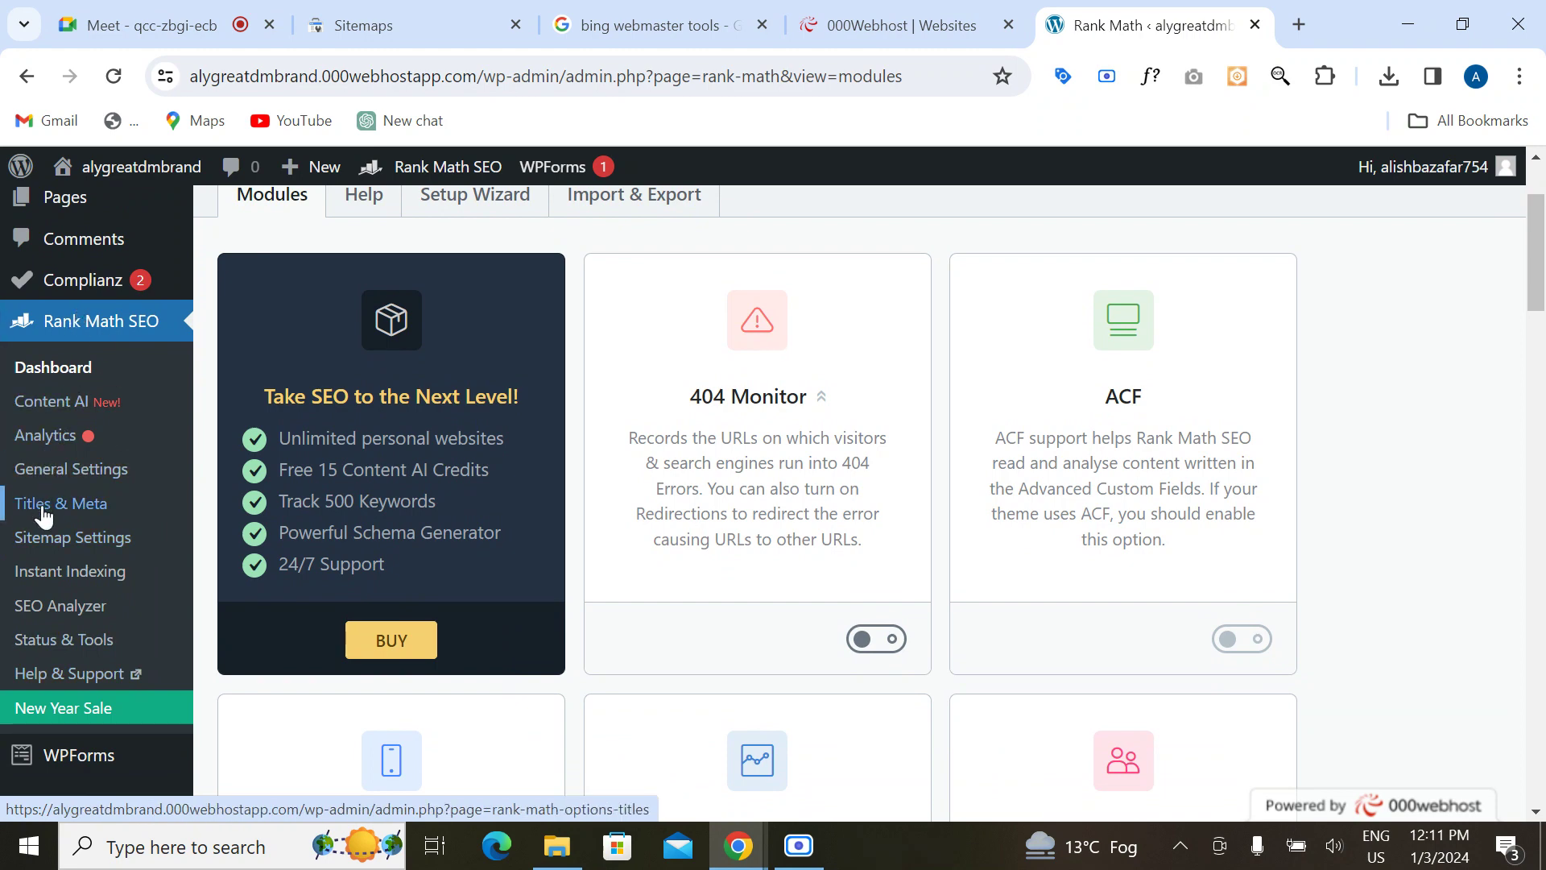
left_click(43, 554)
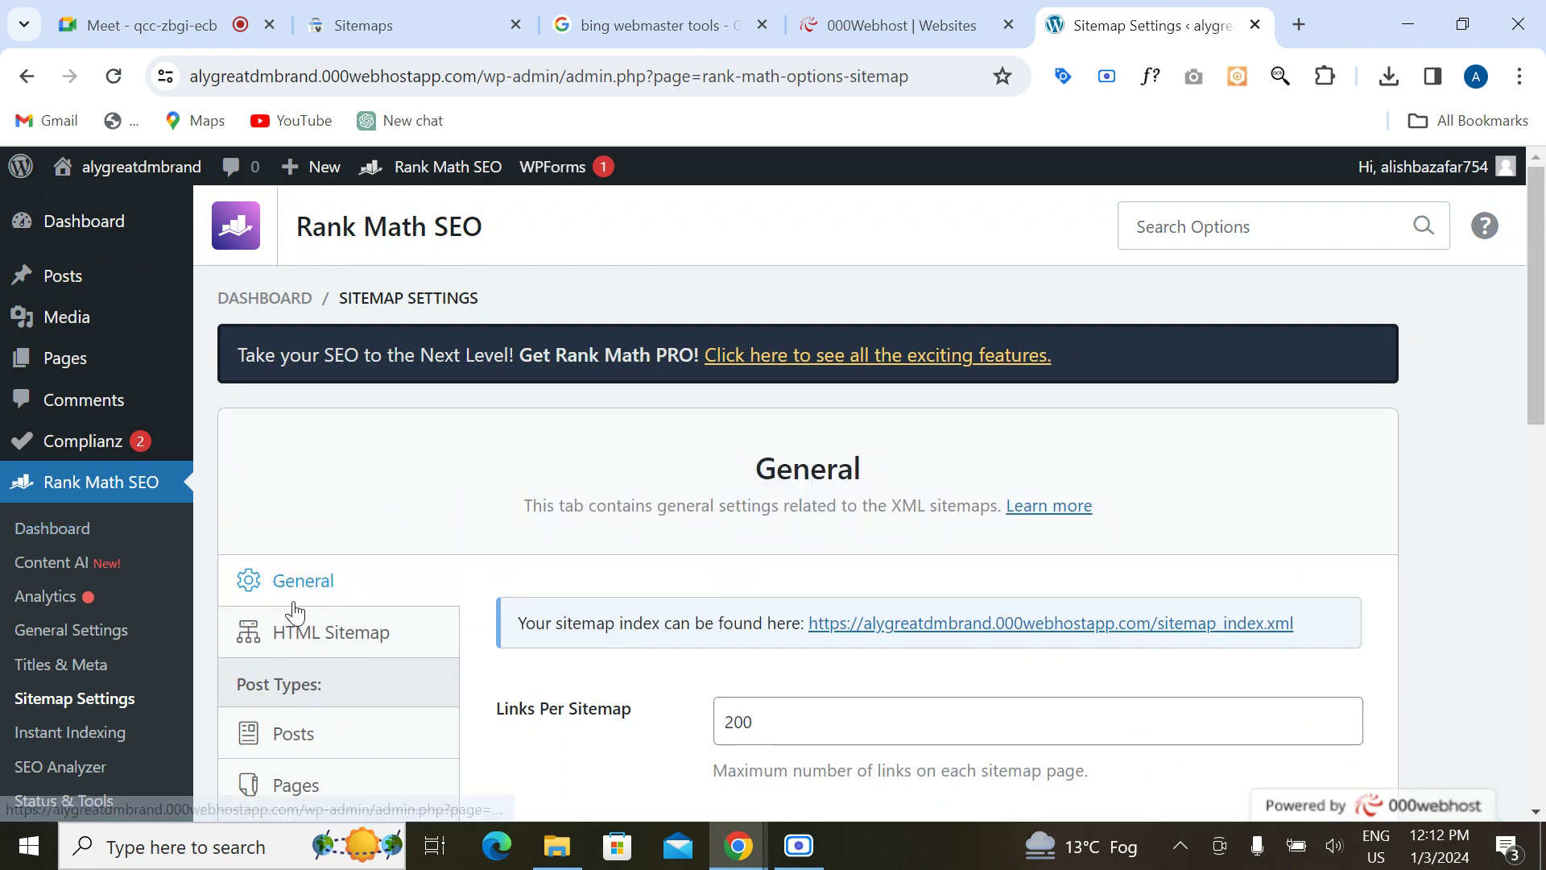
scroll(295, 612, "down", 2)
left_click(535, 515)
scroll(547, 522, "down", 1)
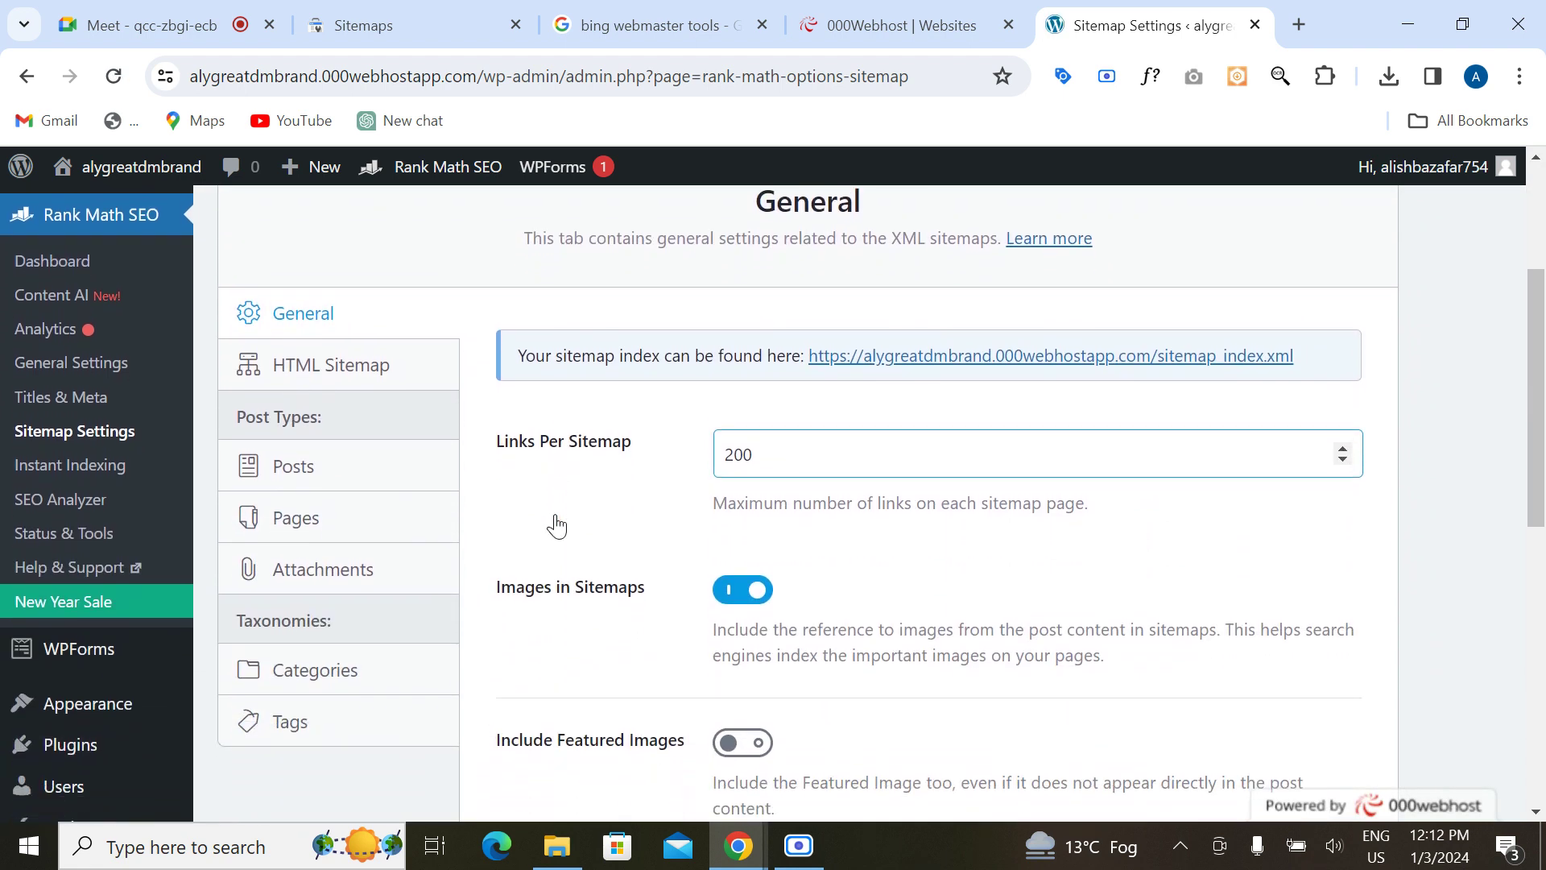
left_click(575, 367)
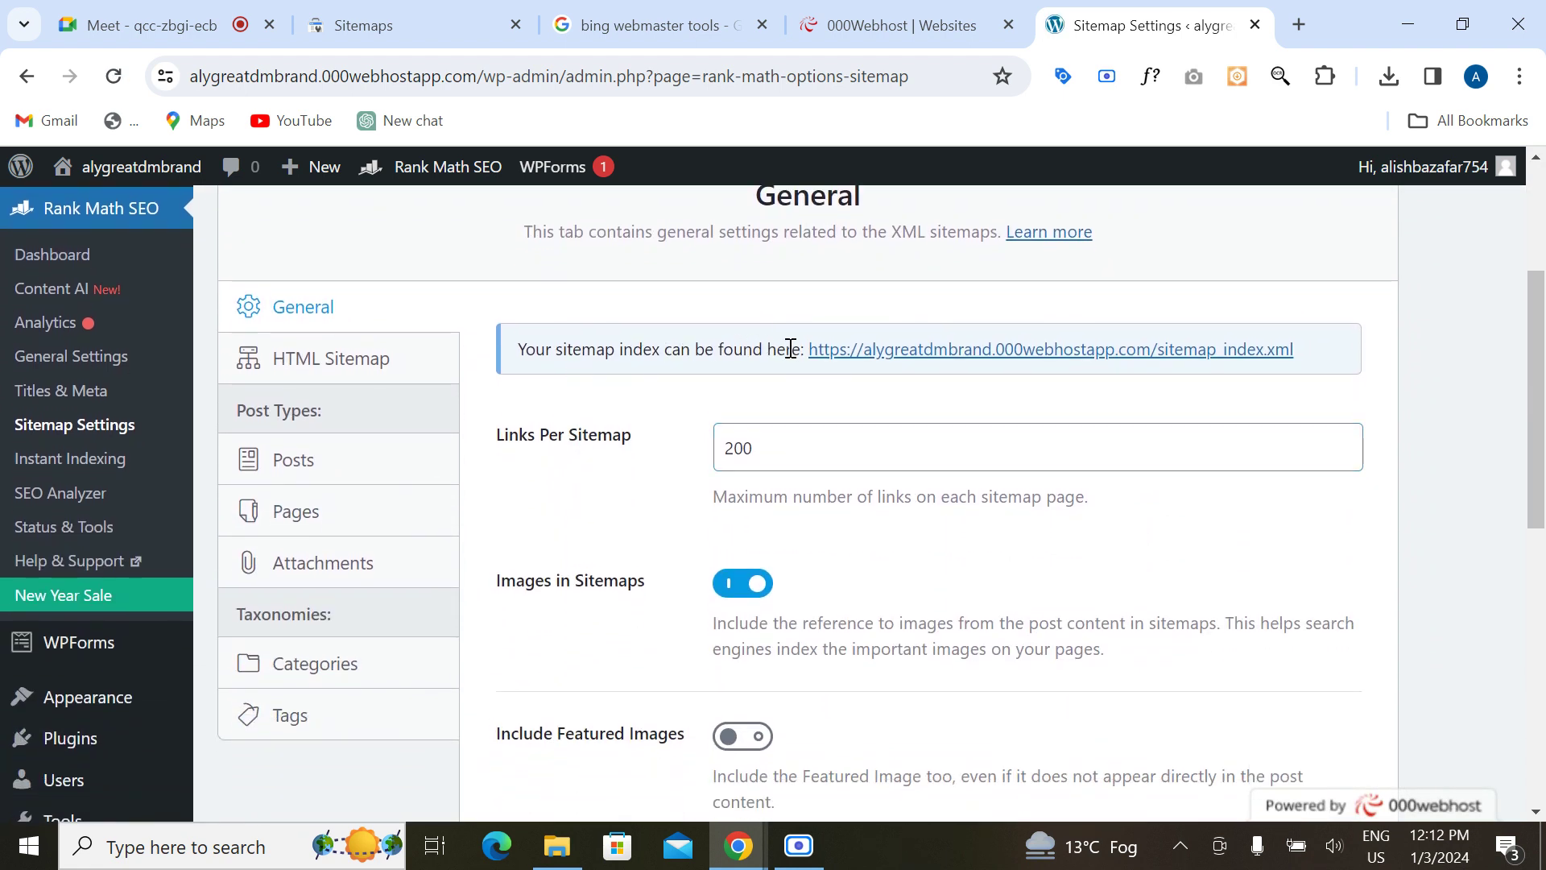
left_click(1001, 352)
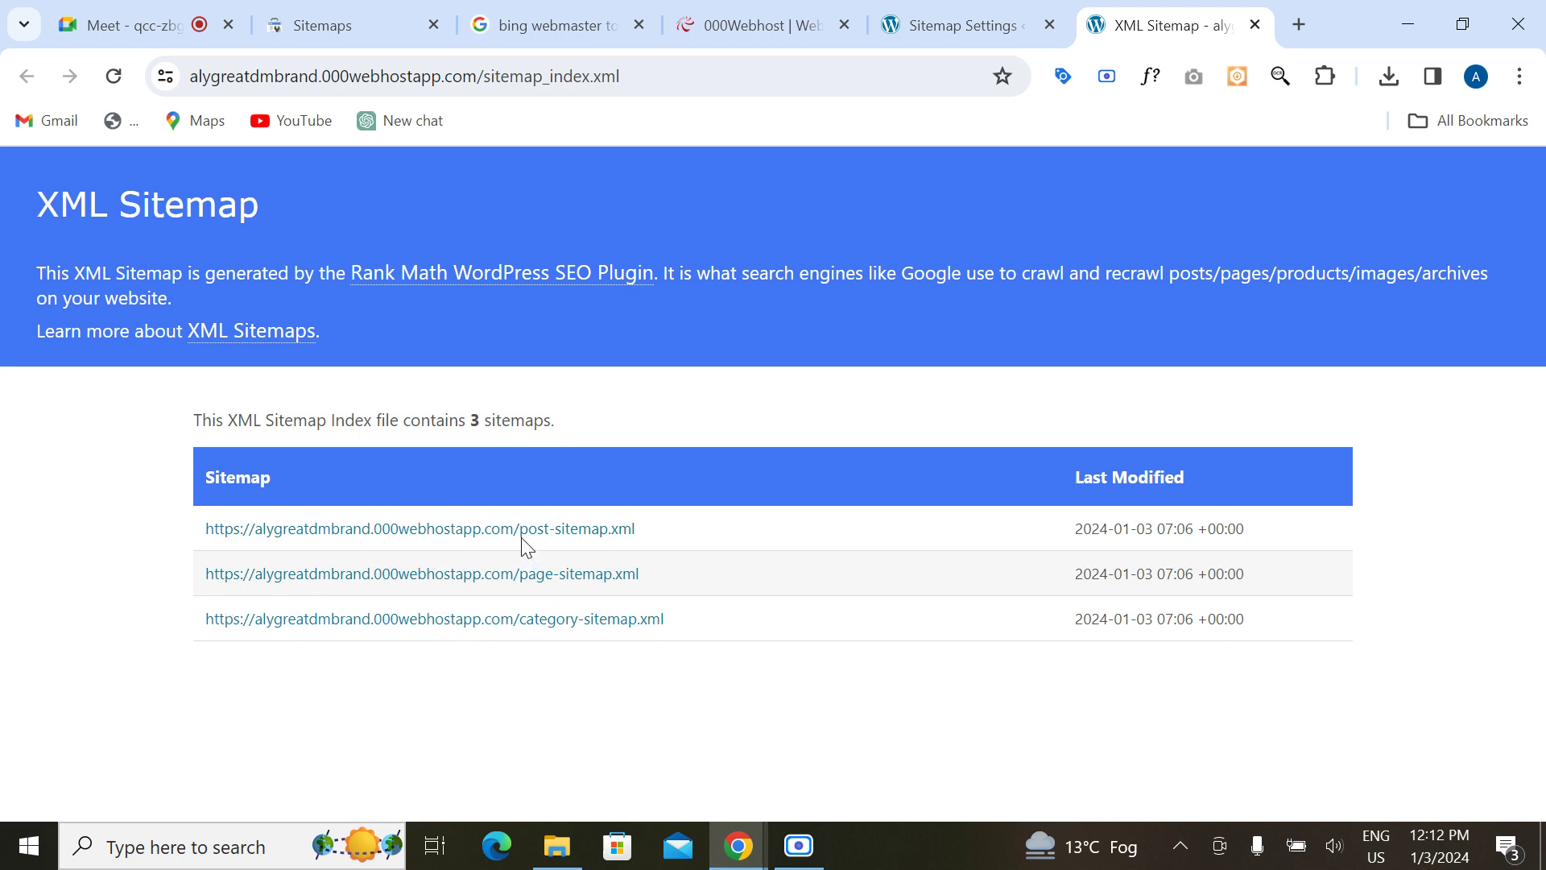
Step: View the post and category sitemaps, returning to the sitemap index after each
left_click(480, 532)
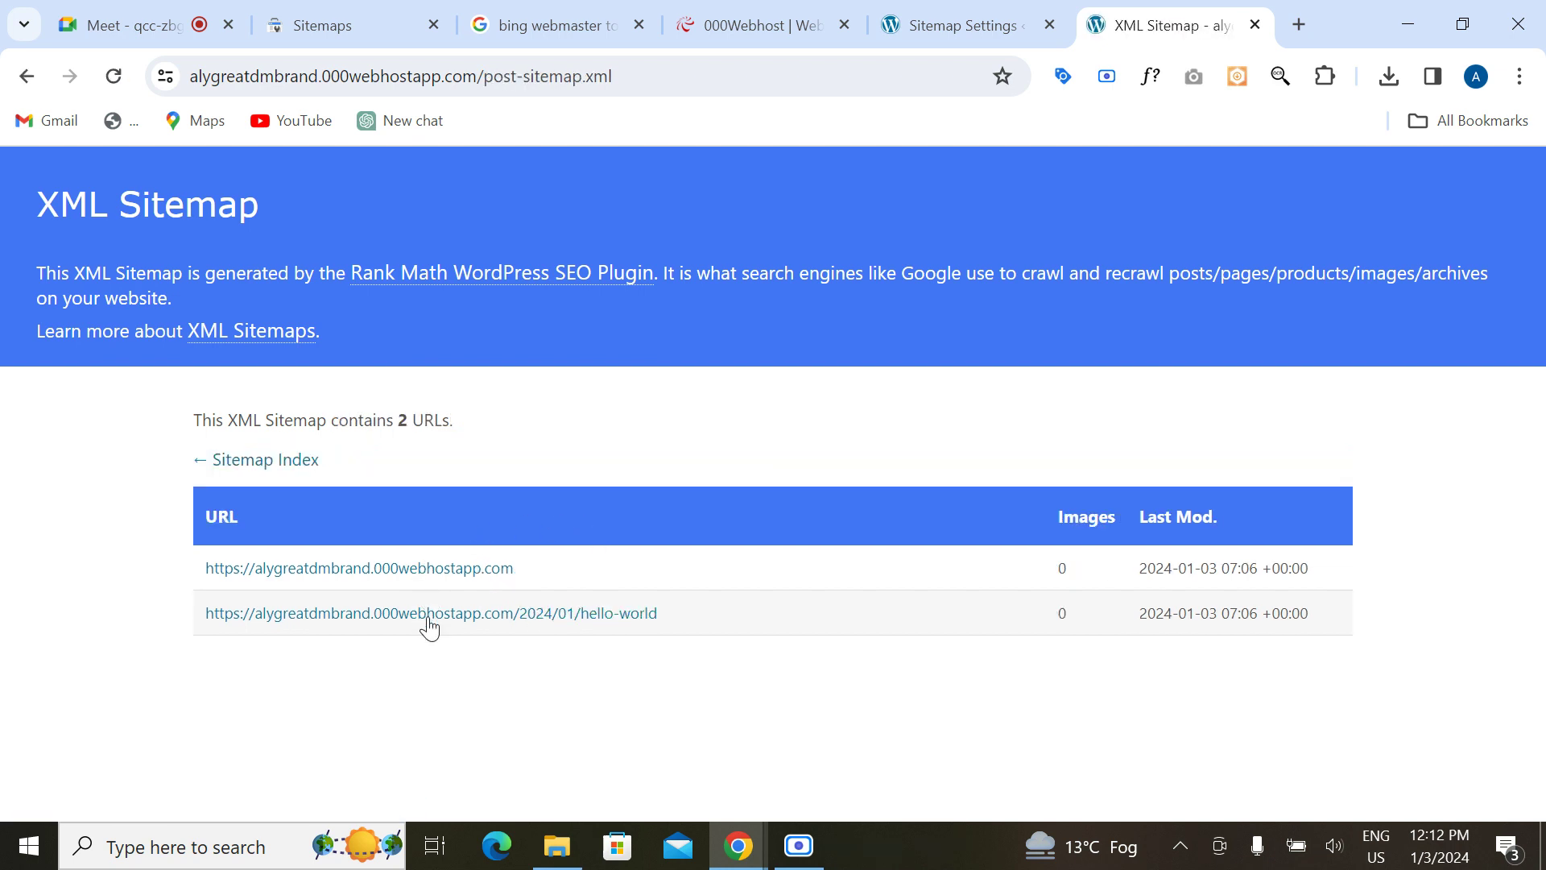
left_click(266, 463)
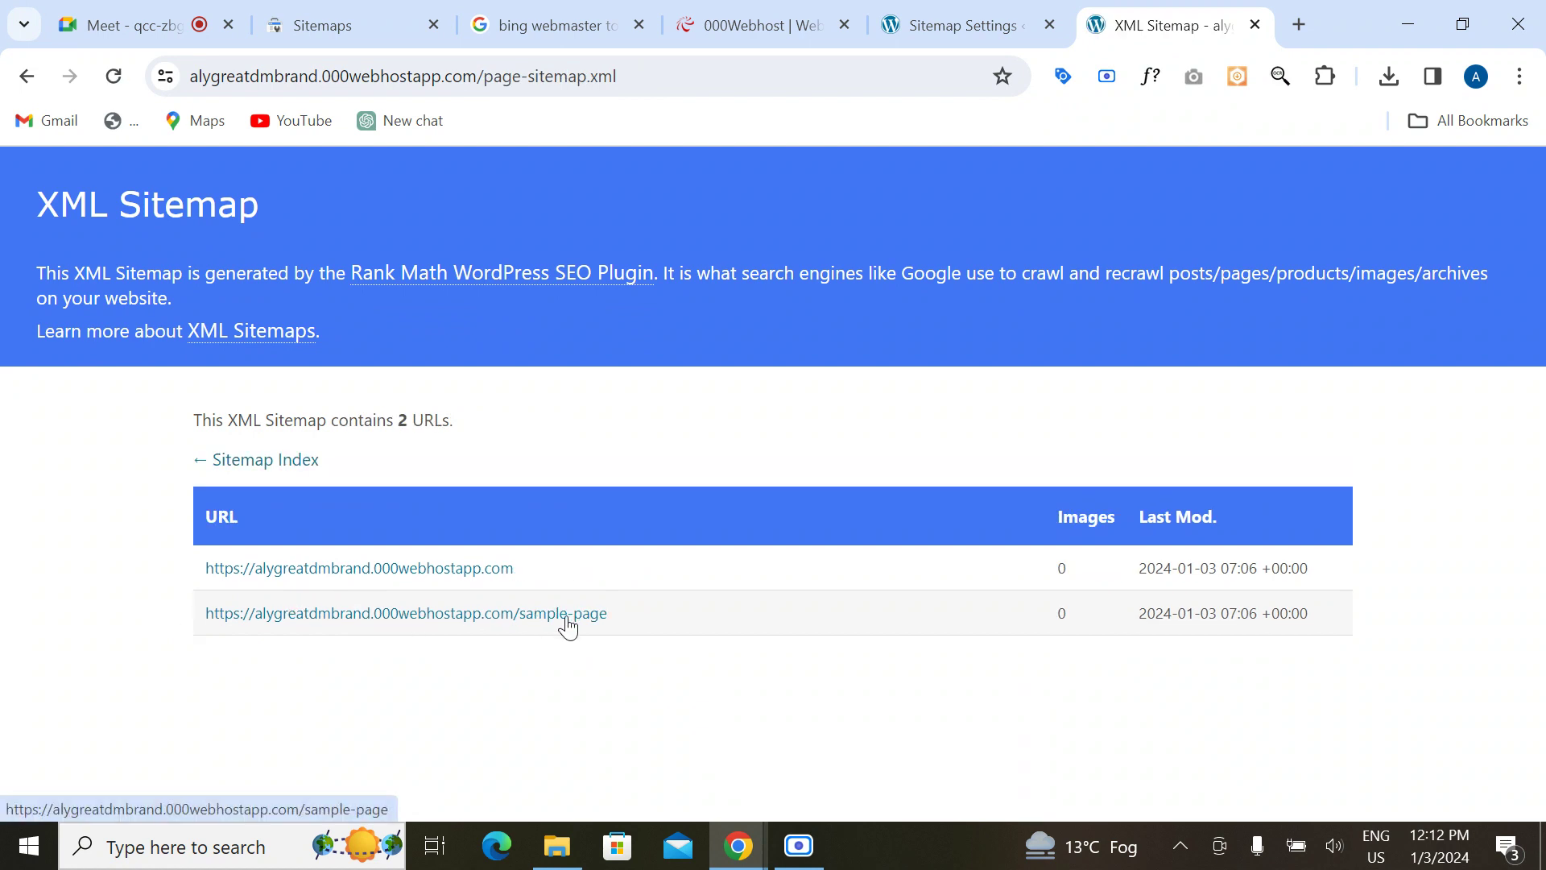
left_click(285, 464)
left_click(434, 625)
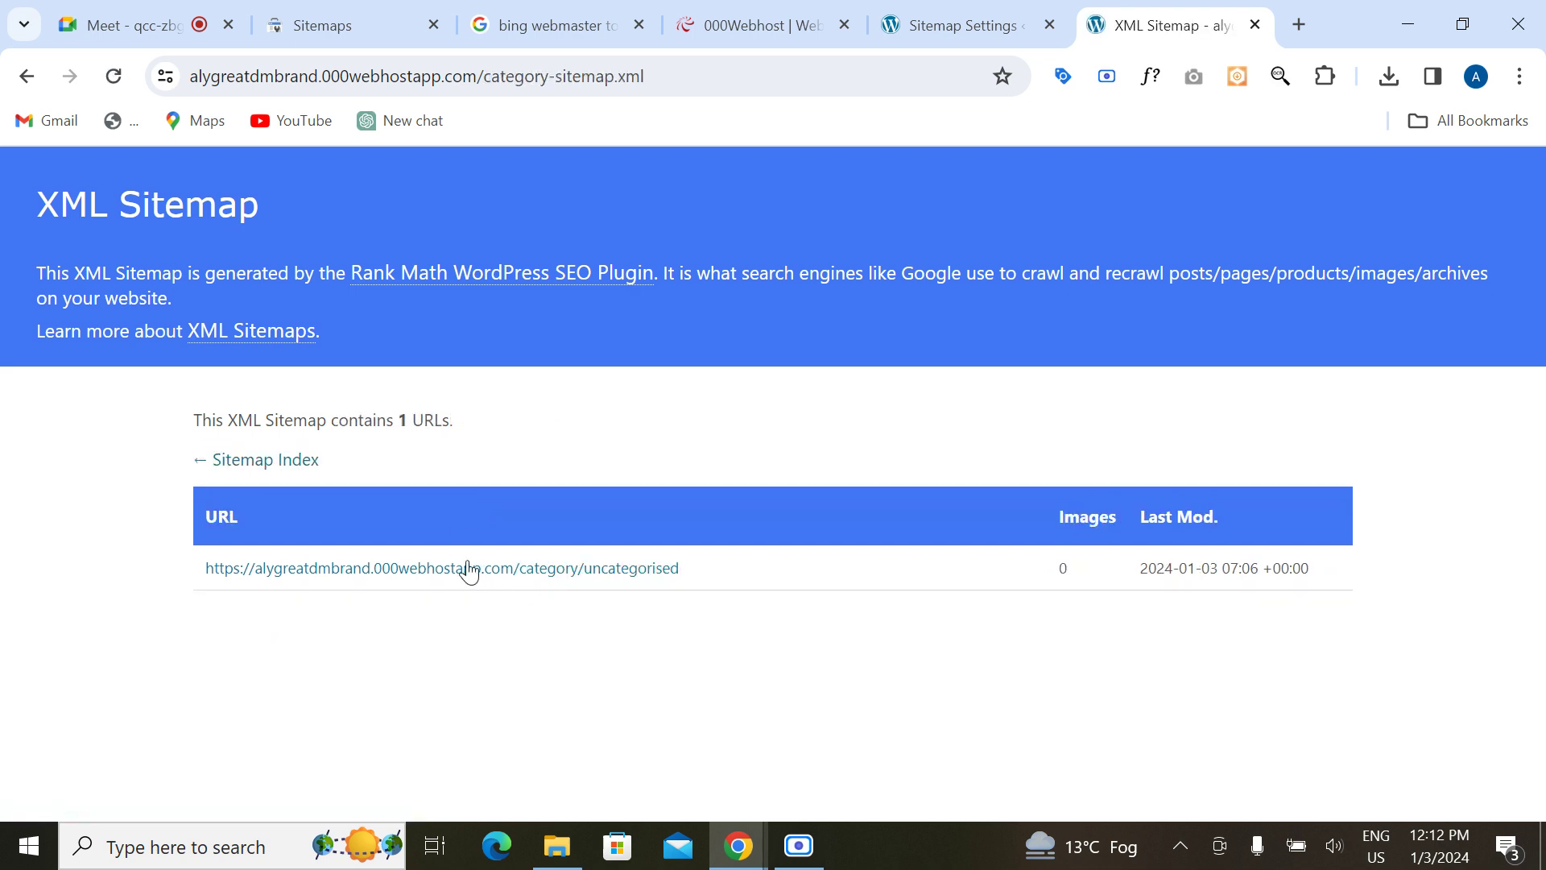
left_click(243, 471)
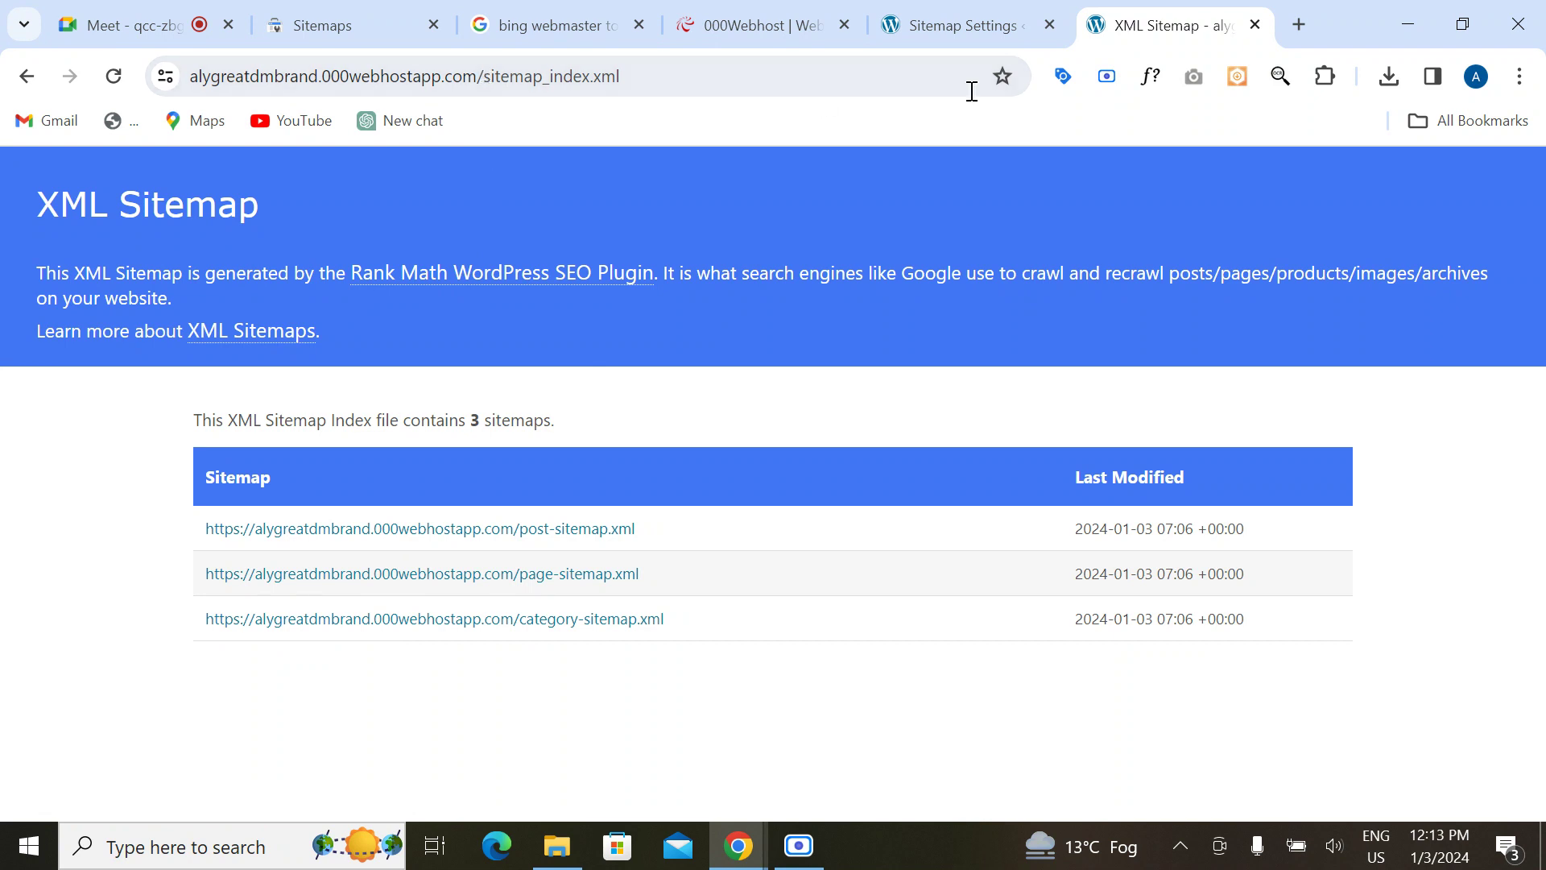
mouse_move(948, 35)
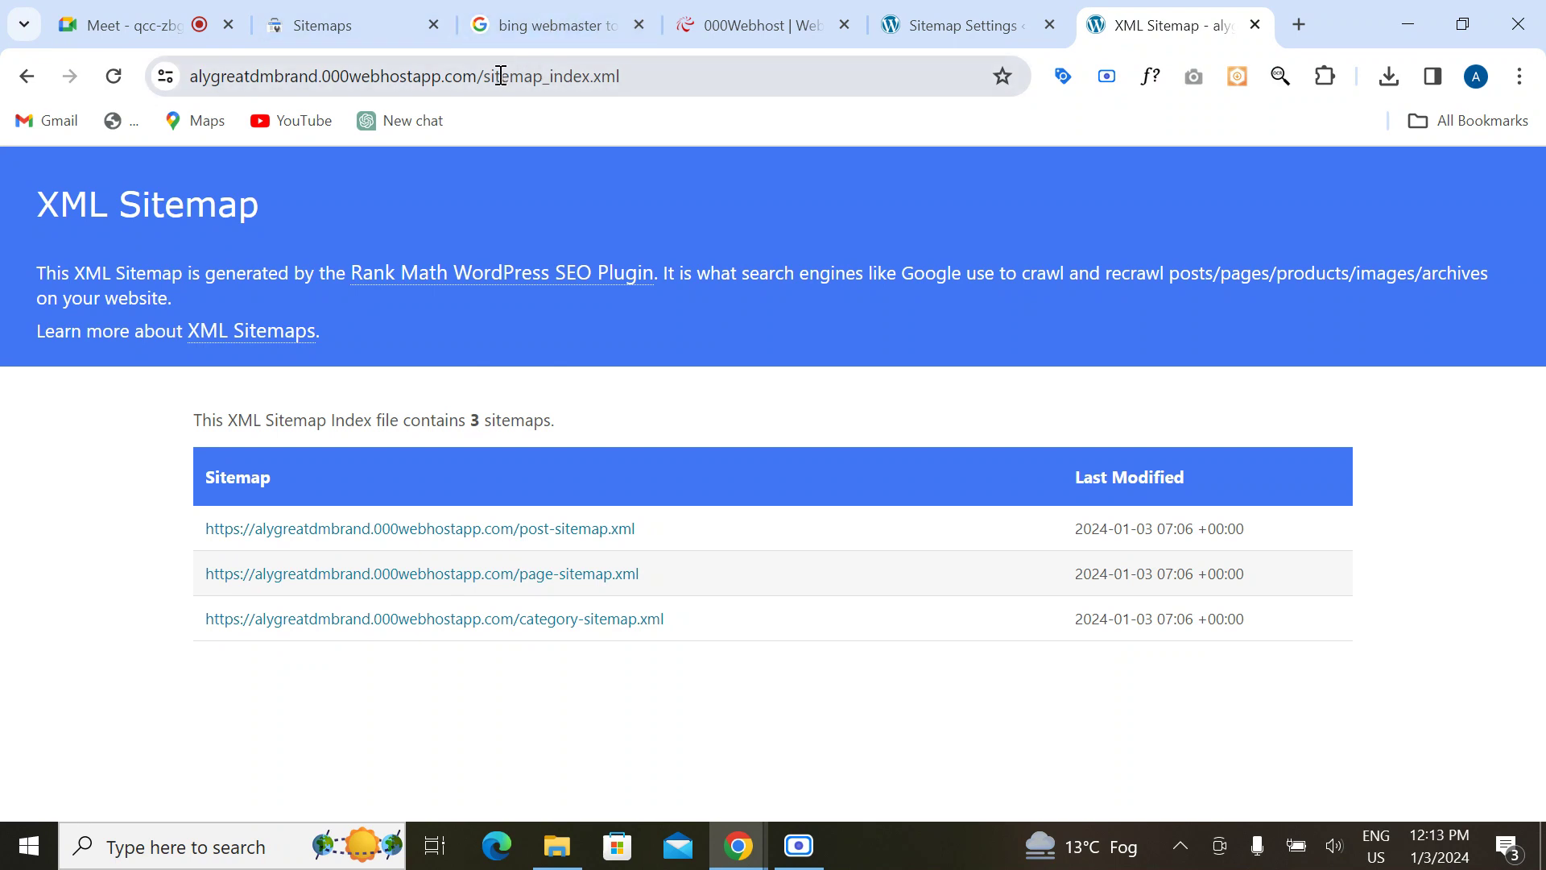
Step: Select the sitemap_index.xml address, glance over the other tabs, and return to Rank Math's sitemap settings
left_click_drag(483, 78, 634, 68)
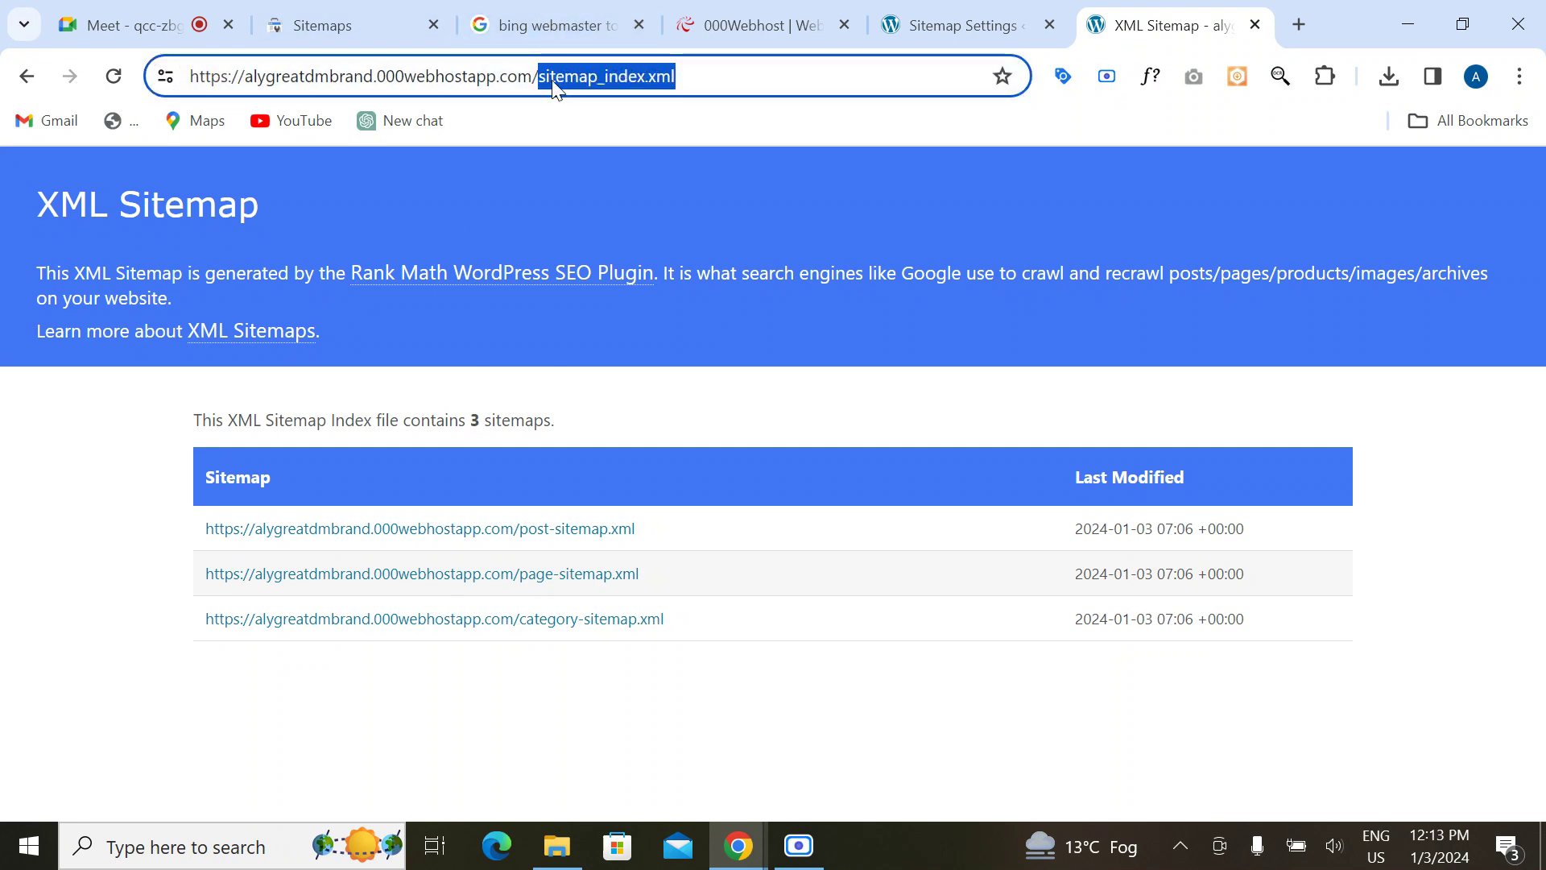
left_click(58, 587)
left_click(355, 15)
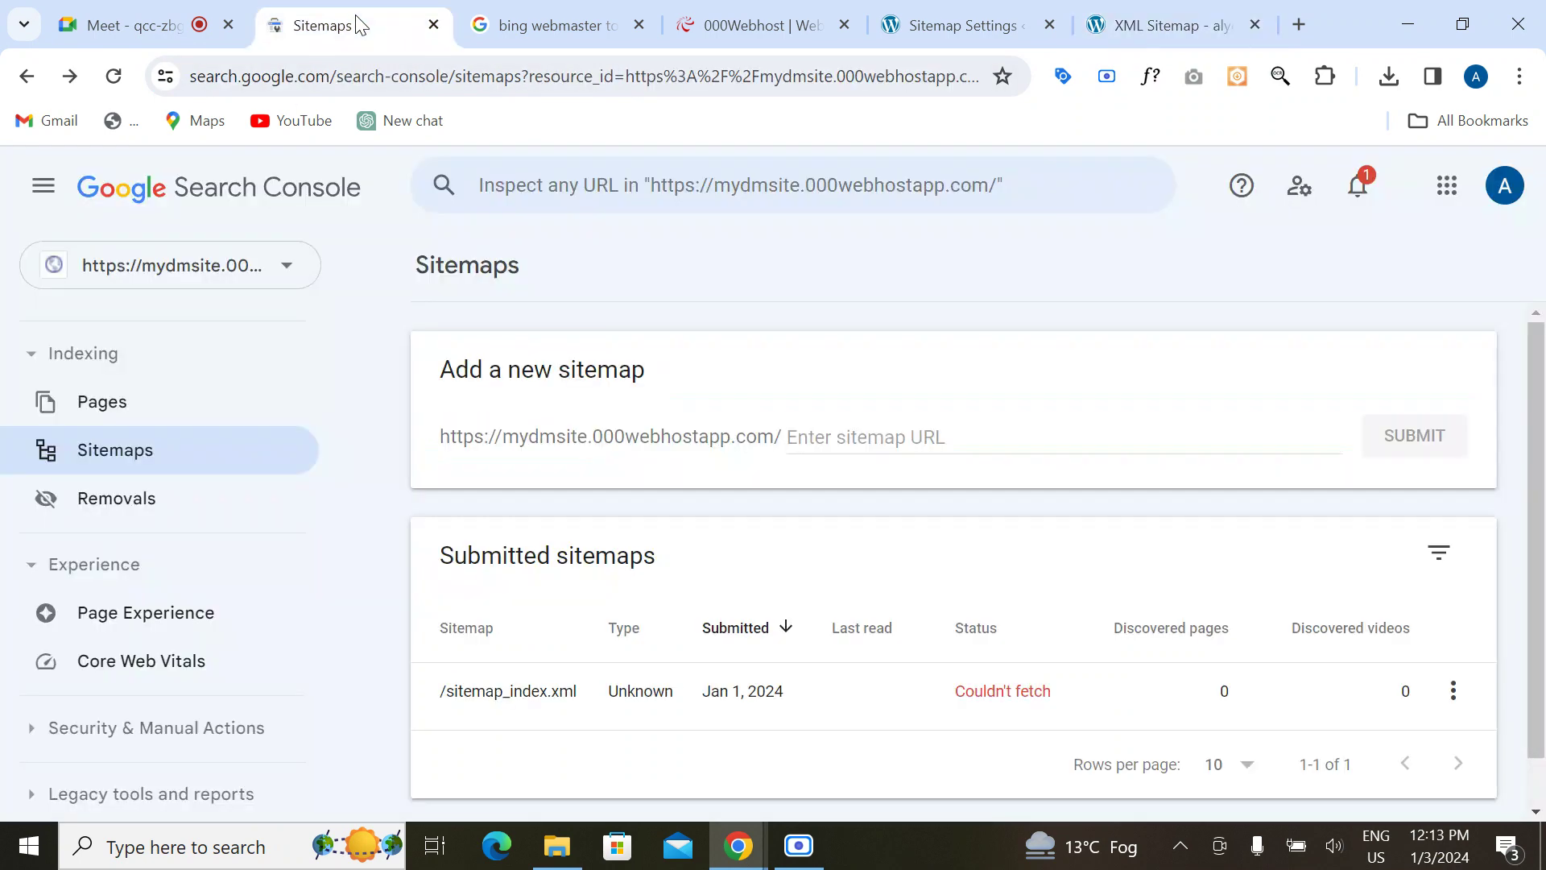
left_click(519, 21)
left_click(764, 20)
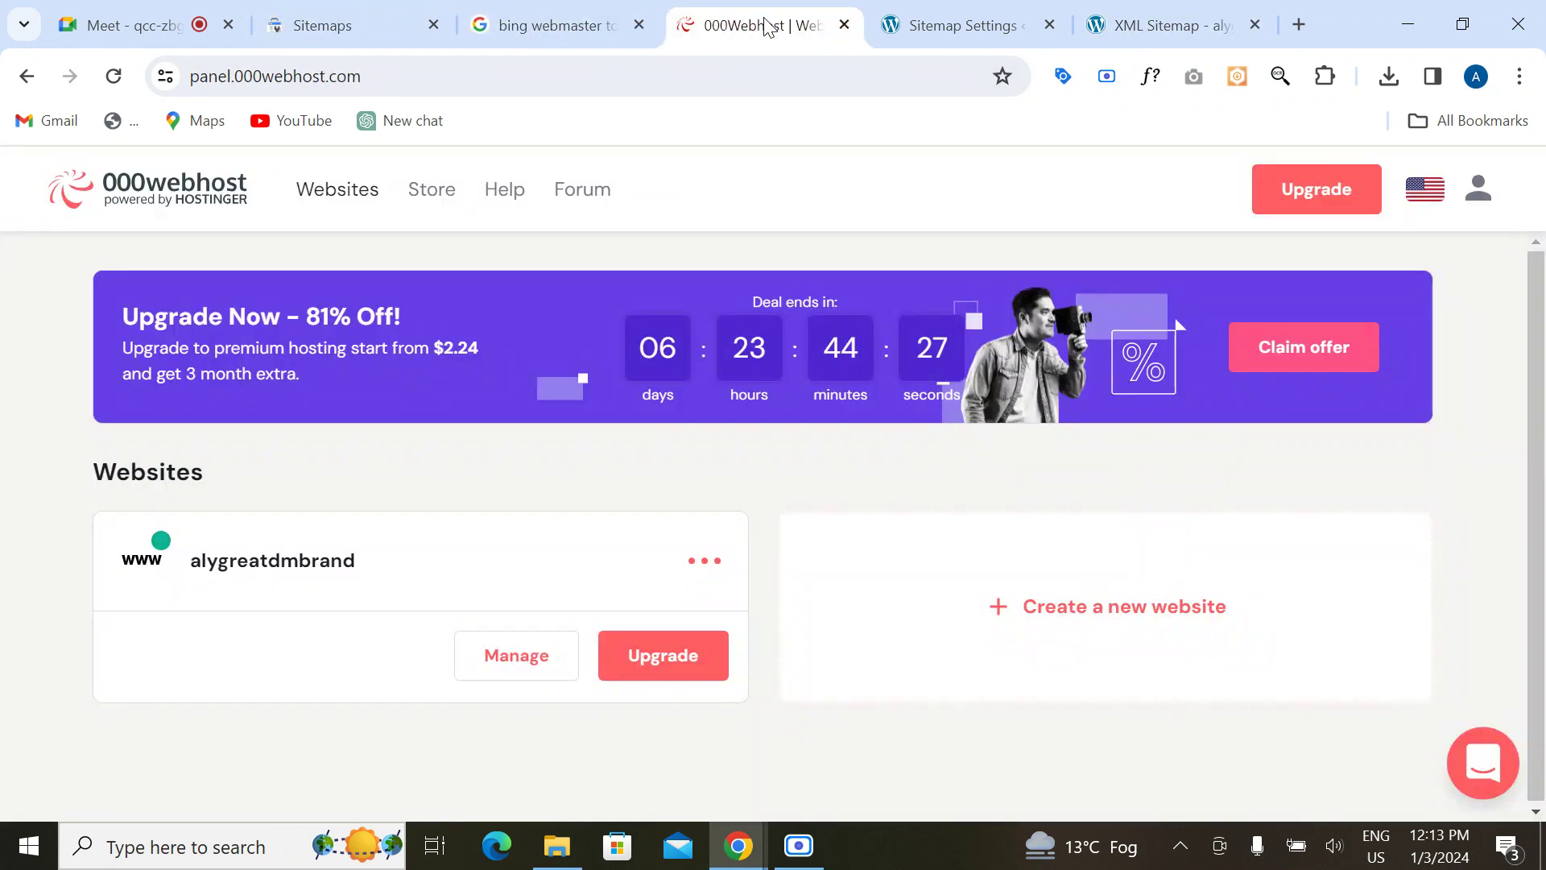
left_click(929, 28)
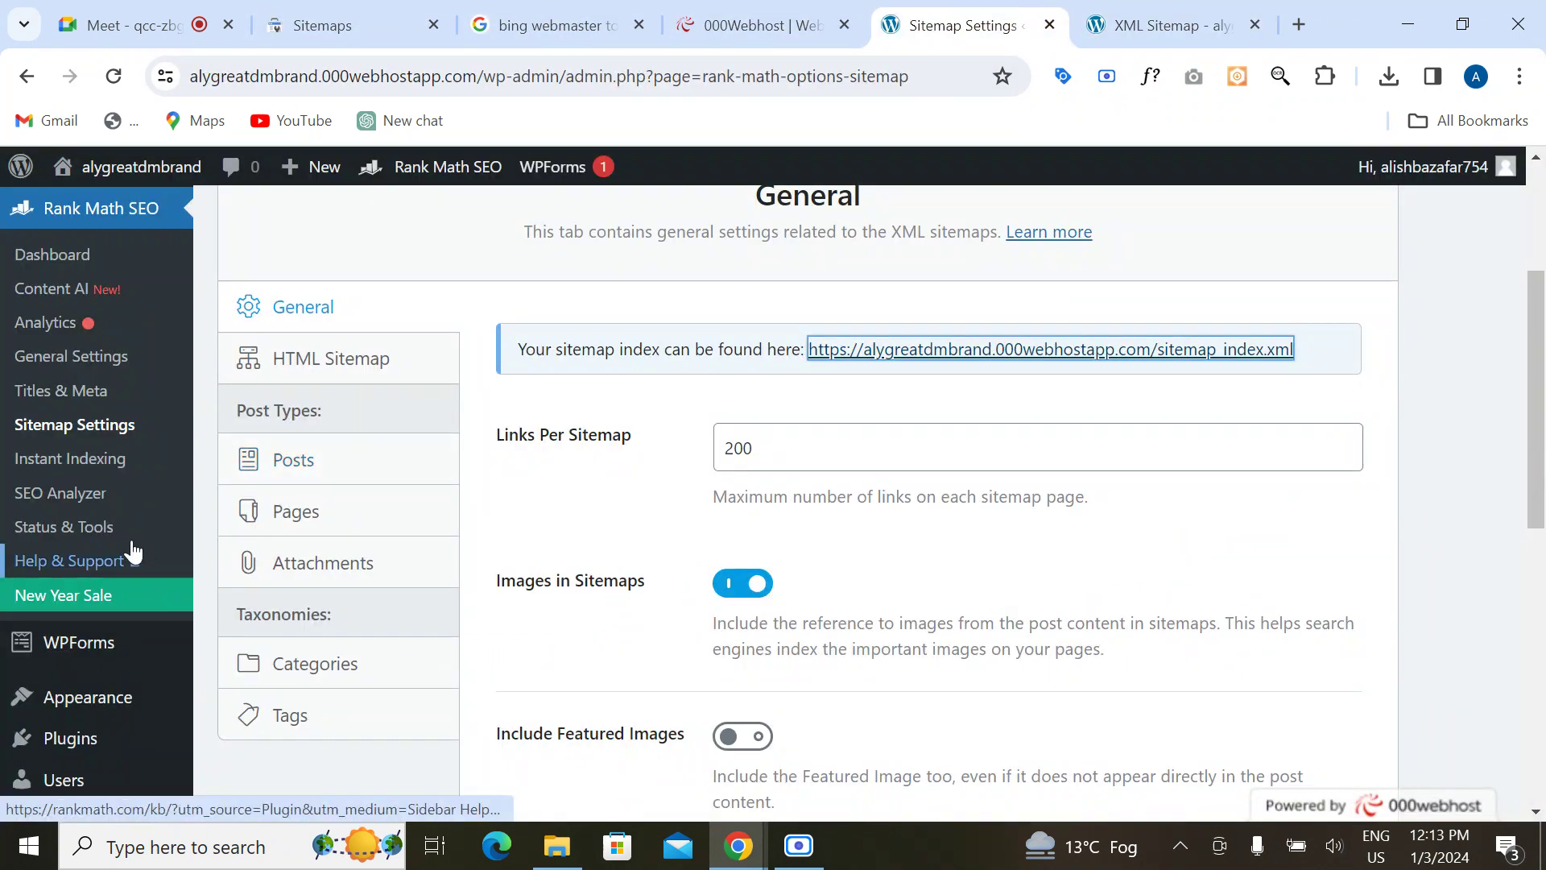
scroll(129, 547, "up", 3)
scroll(94, 585, "down", 5)
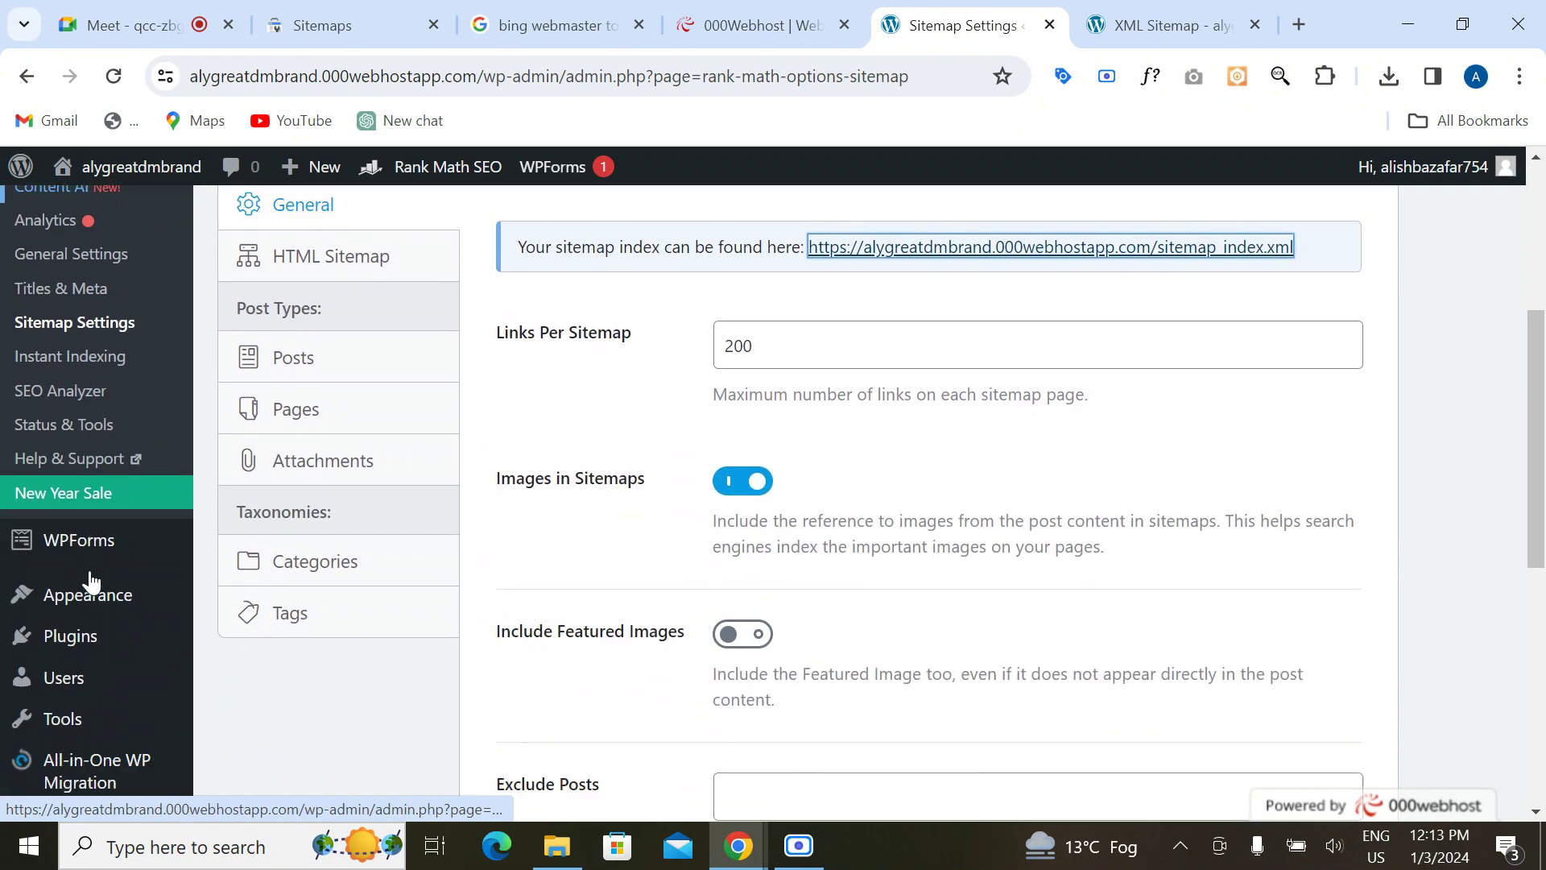
scroll(94, 586, "down", 1)
Step: Open the installed plugins list and go on to the Add Plugins page
mouse_move(97, 580)
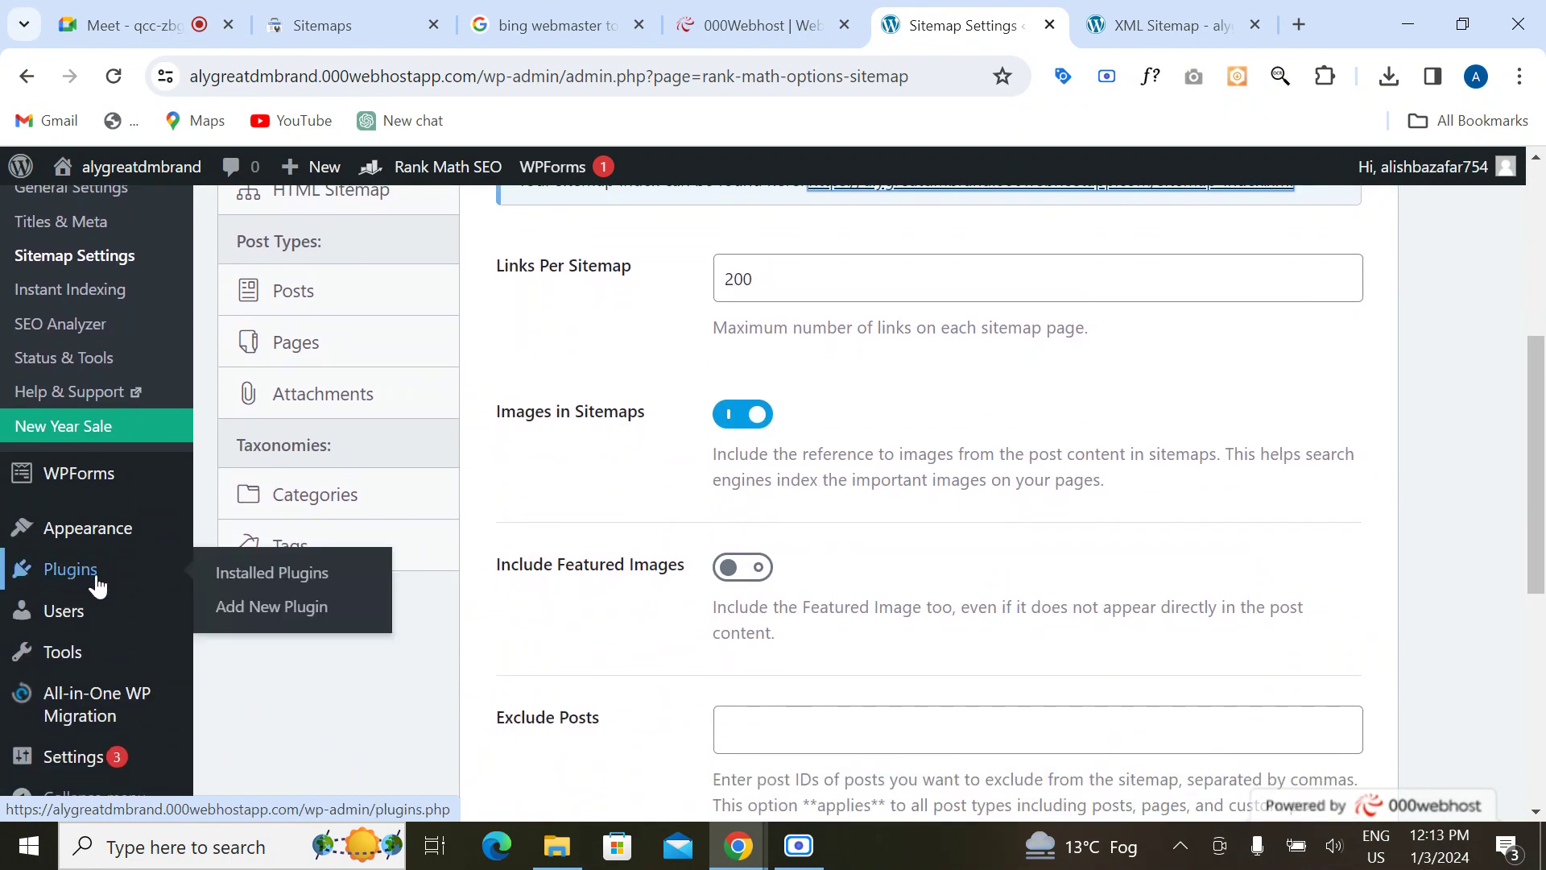
left_click(235, 575)
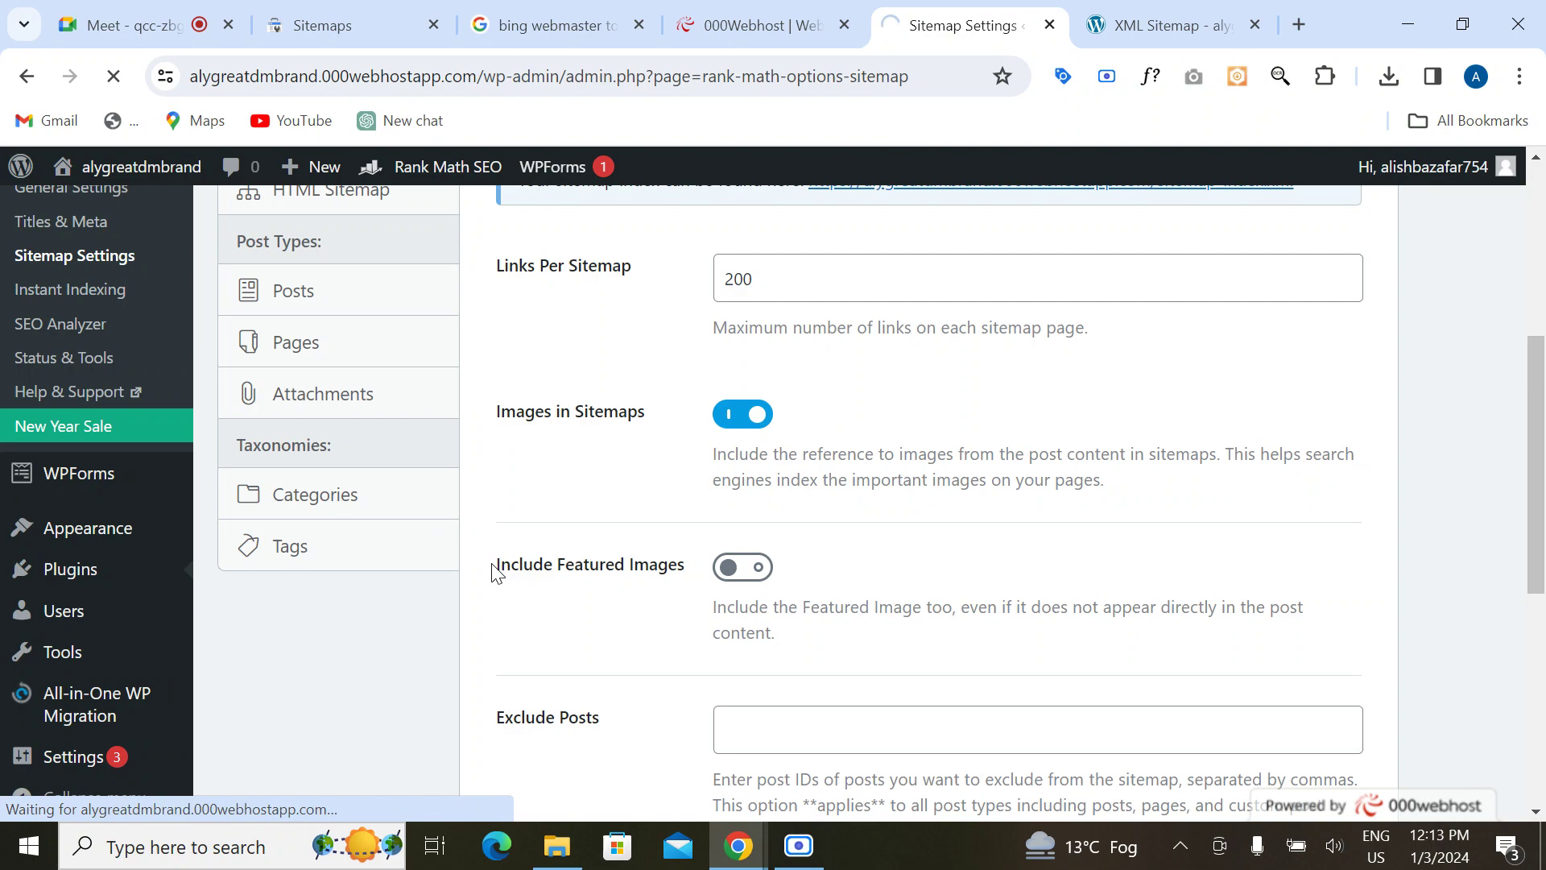
scroll(499, 592, "down", 6)
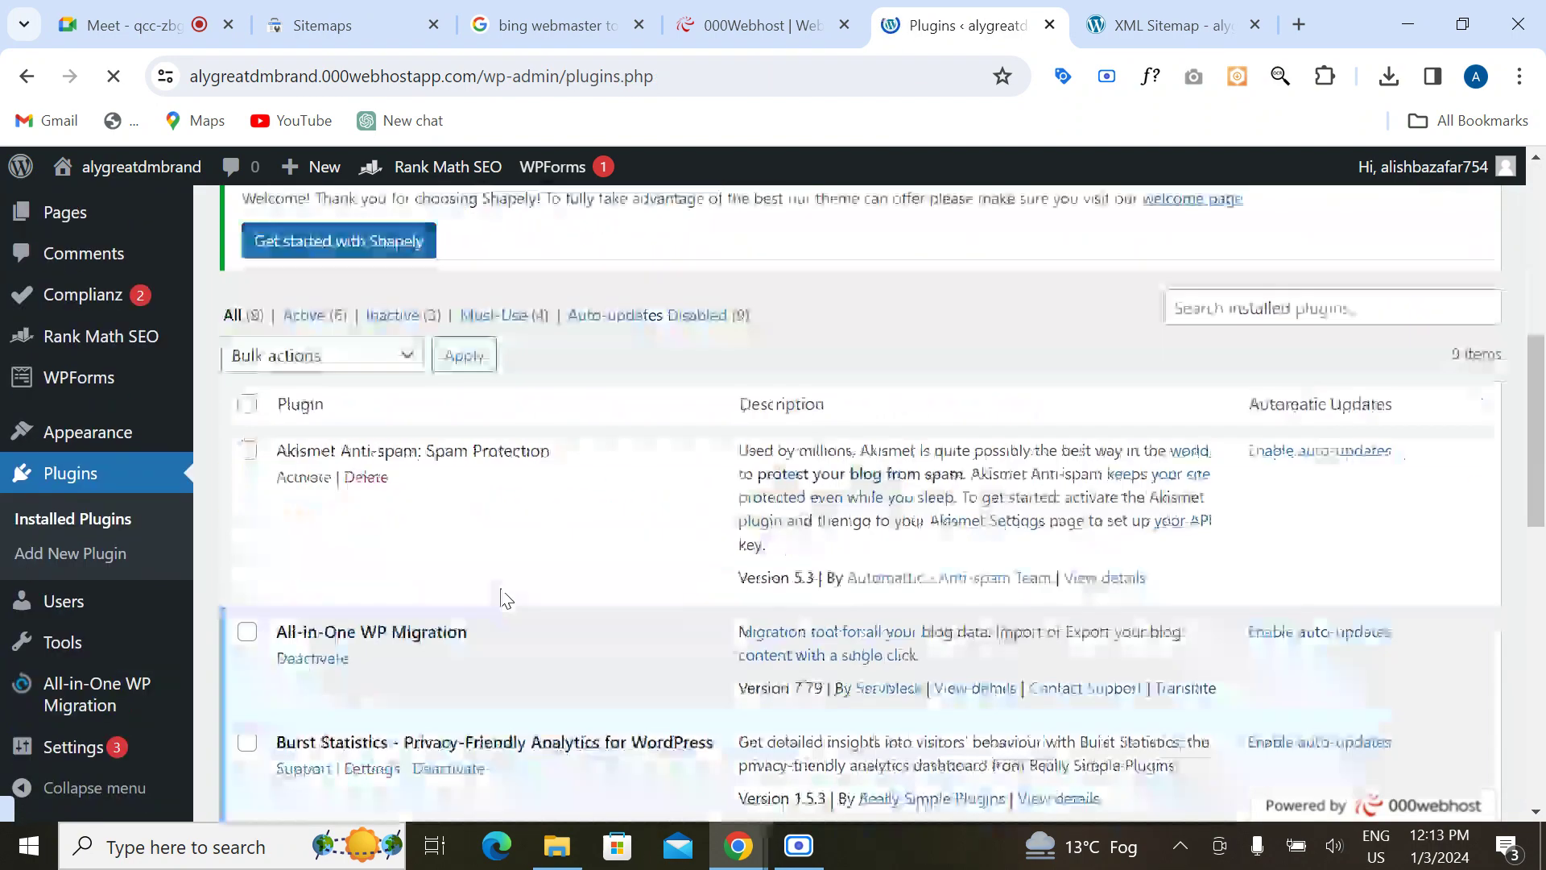
scroll(938, 448, "up", 2)
scroll(402, 483, "up", 7)
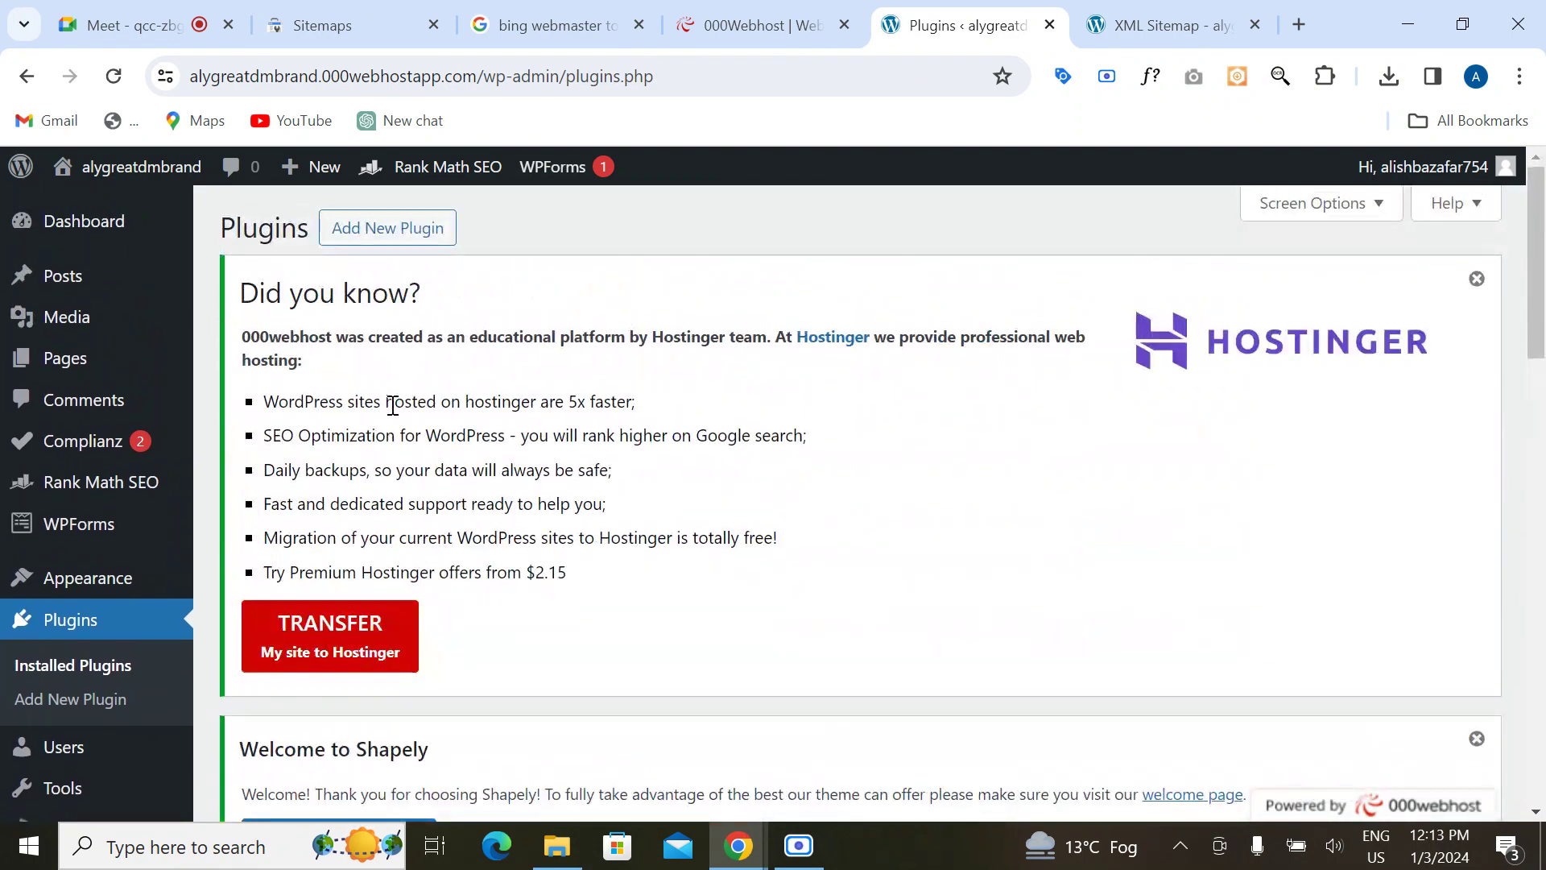
left_click(392, 236)
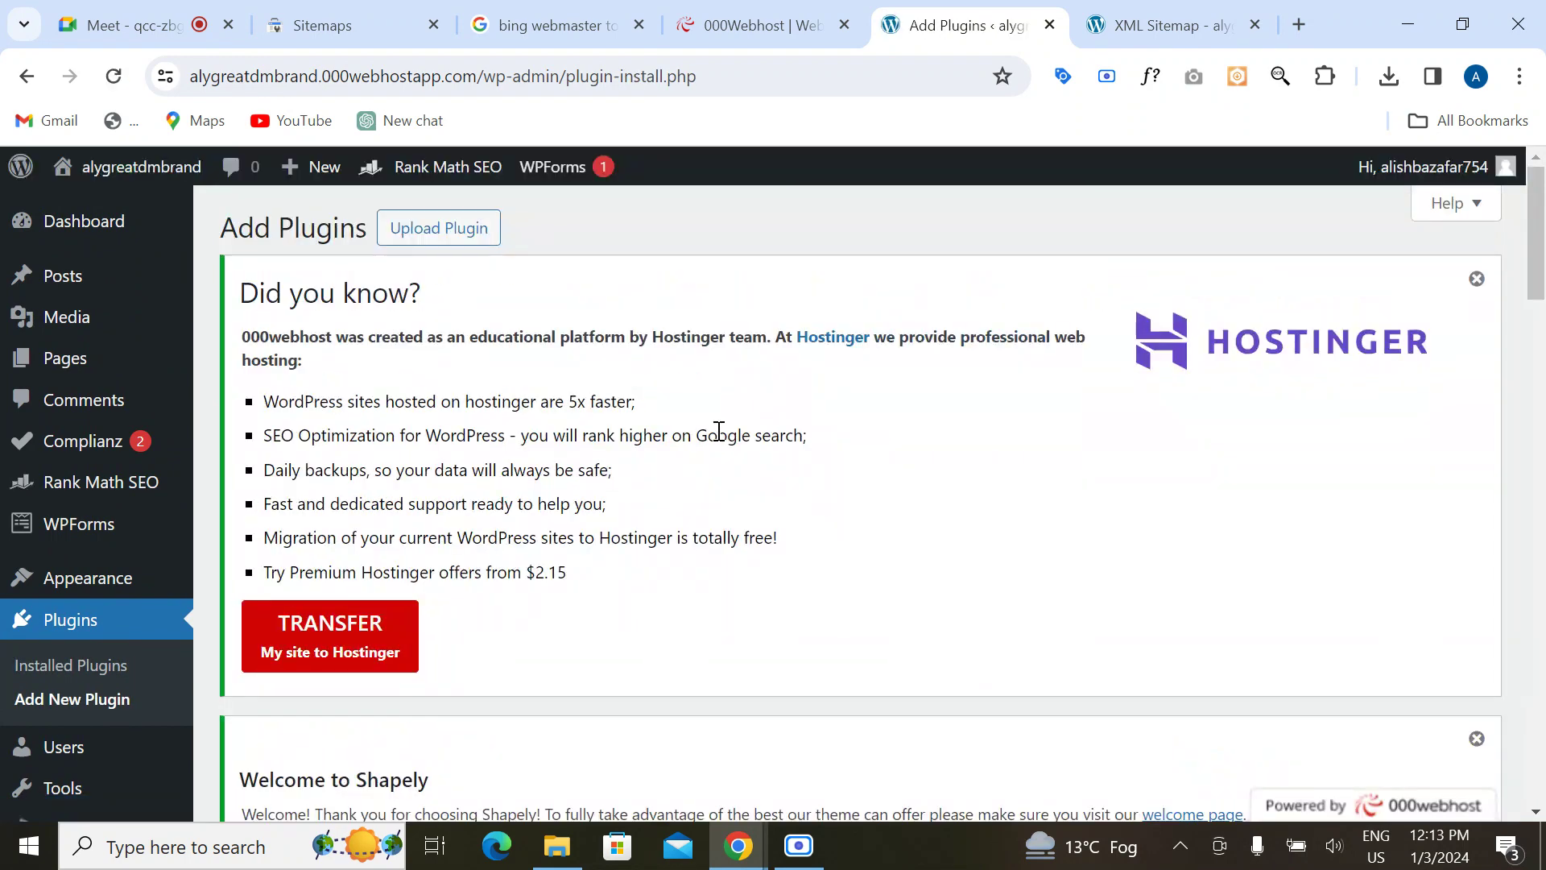
scroll(719, 435, "down", 4)
scroll(719, 435, "down", 2)
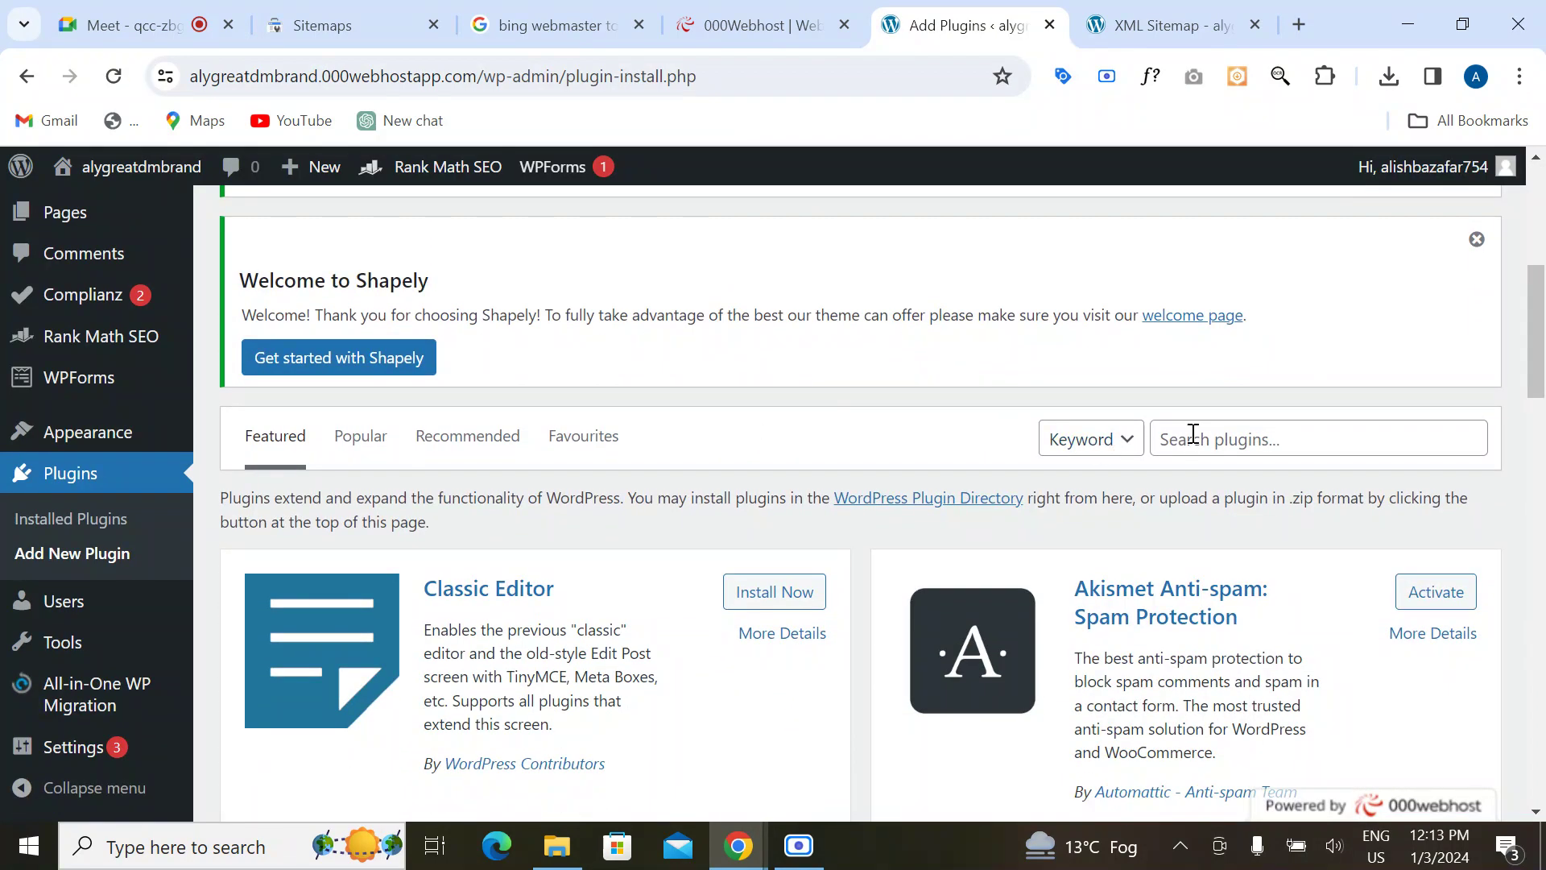
Step: Search plugins for 'yoast seo' and retry installing Yoast SEO, which fails with a directory error
left_click(1192, 435)
left_click(1322, 506)
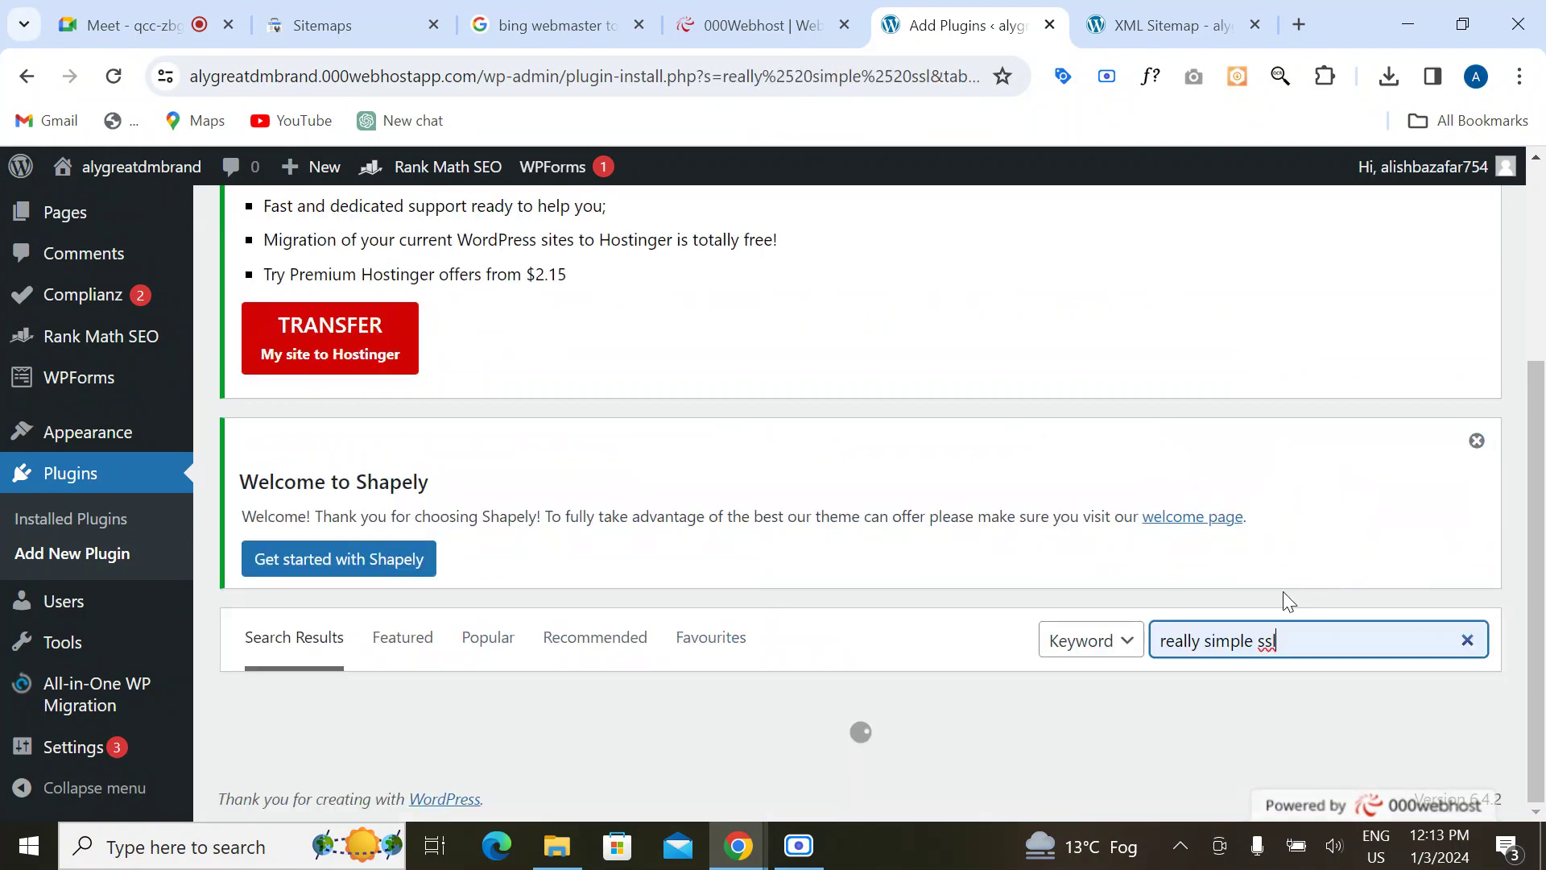
left_click(1467, 639)
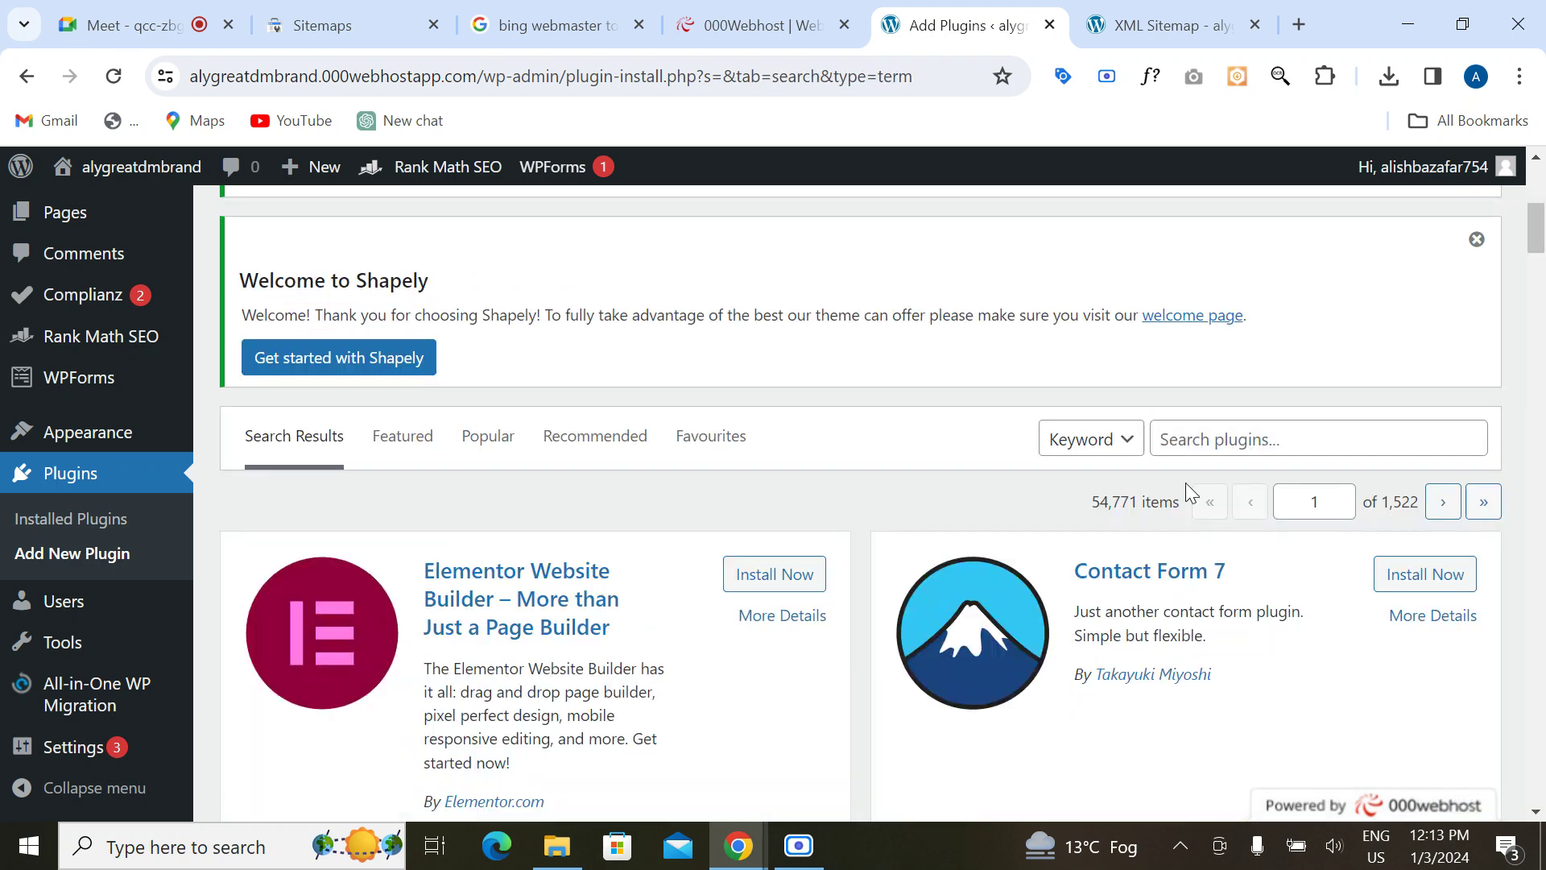
left_click(1212, 424)
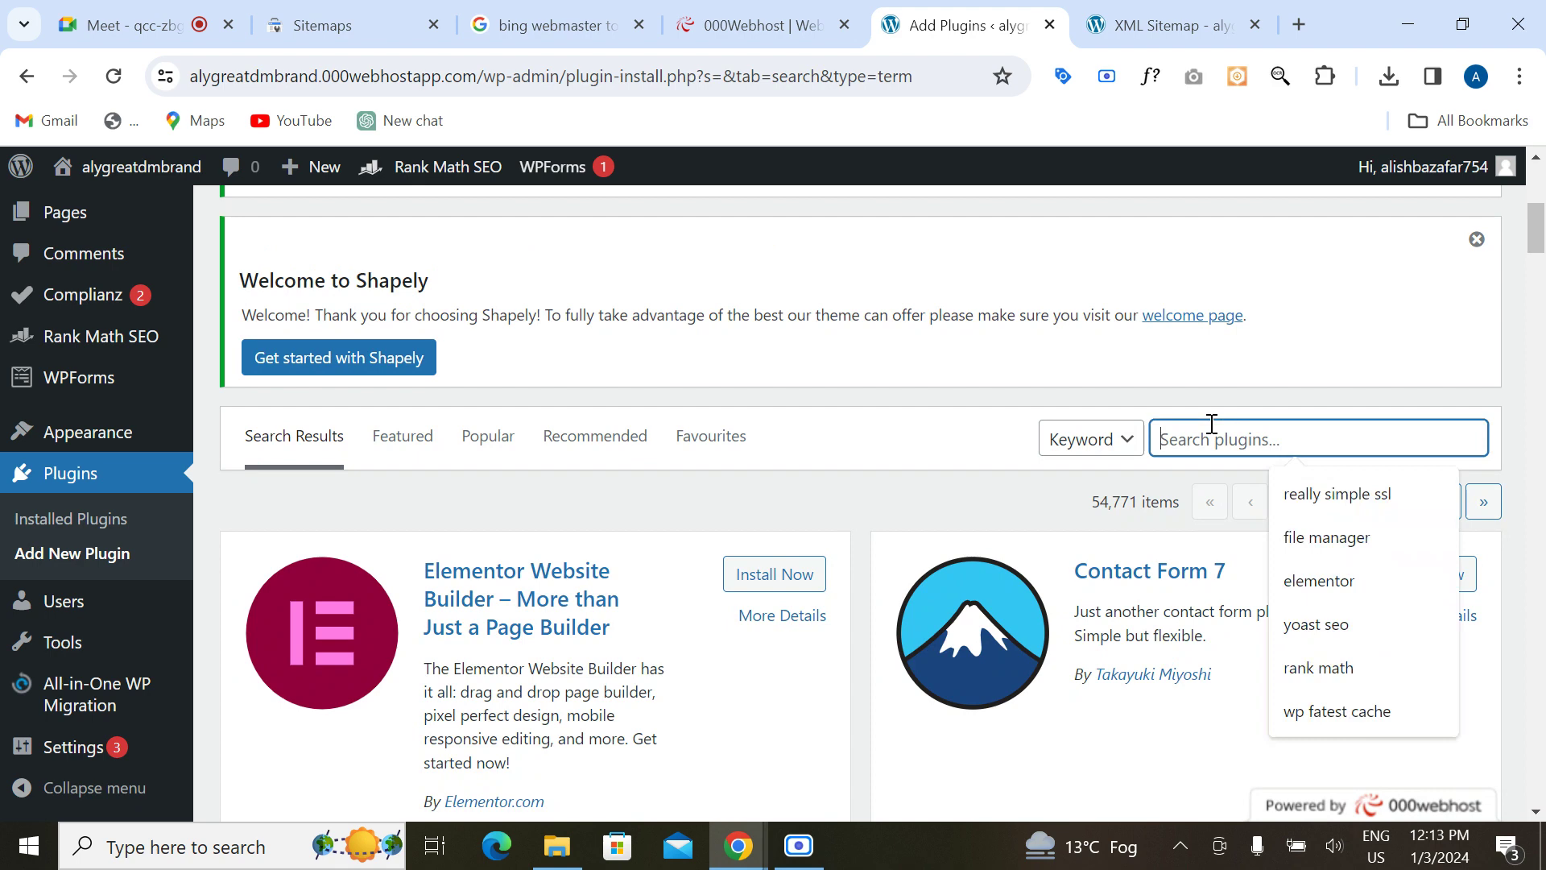
left_click(1325, 624)
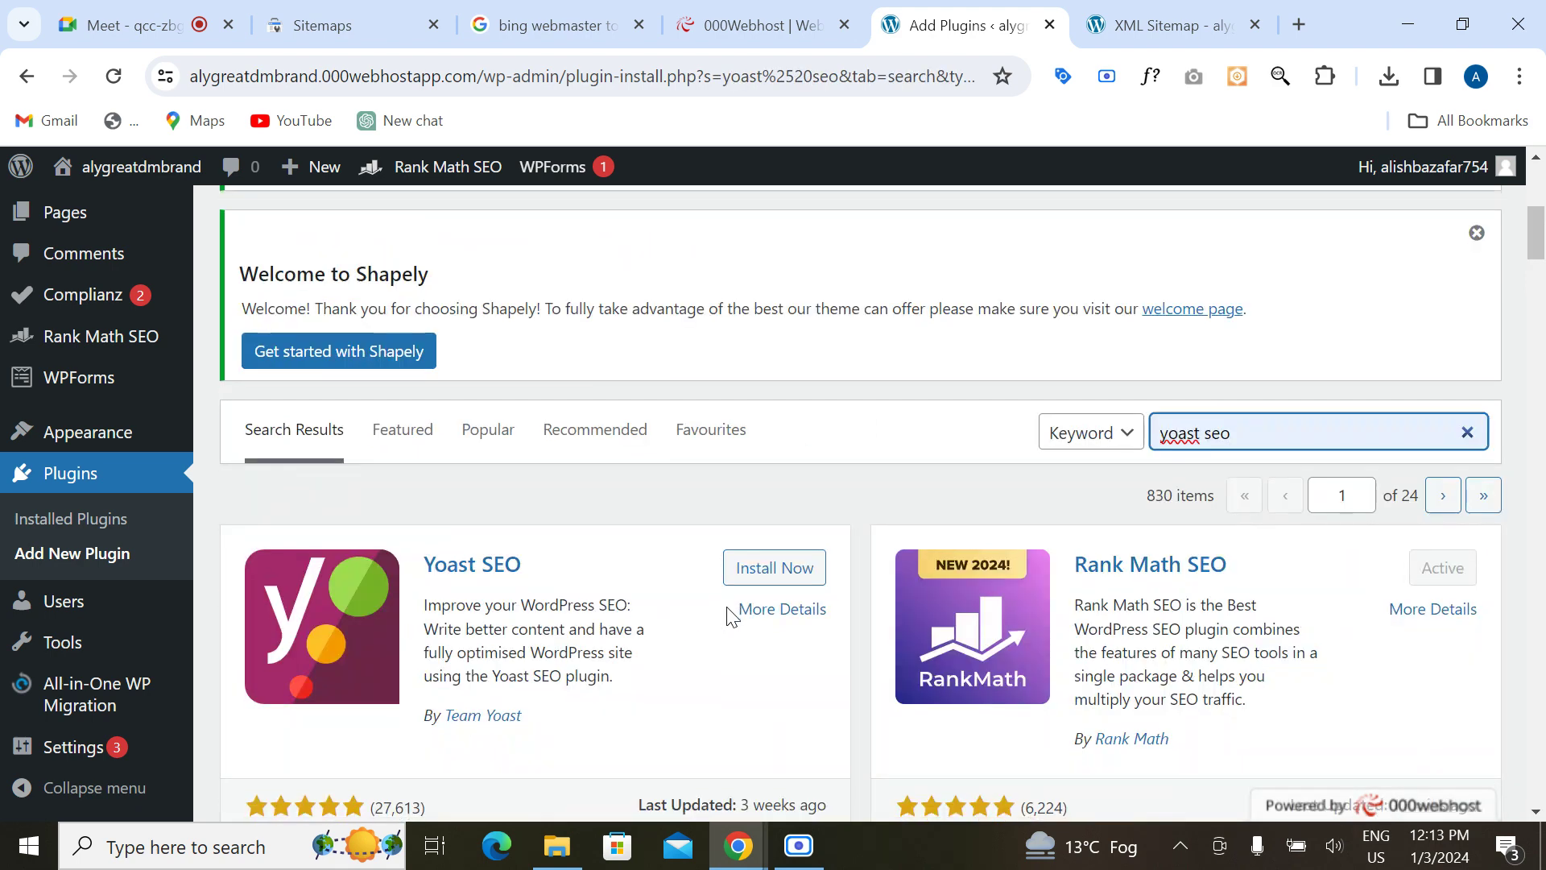
scroll(717, 614, "down", 2)
left_click(757, 415)
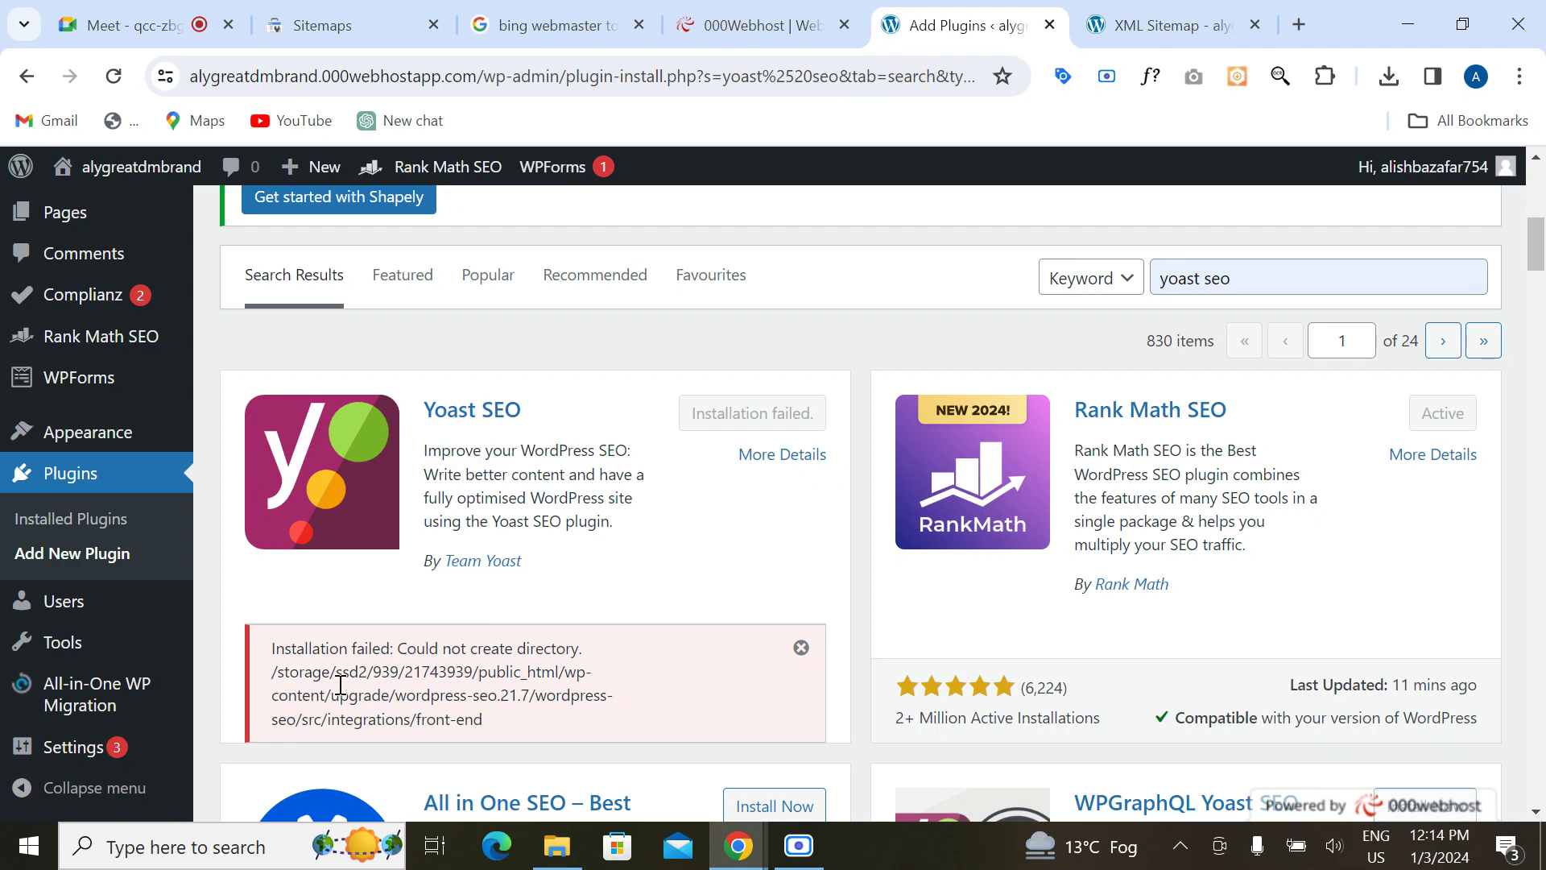
Step: Search Google for 'yoast' in a new tab
left_click(1299, 24)
type("yoad")
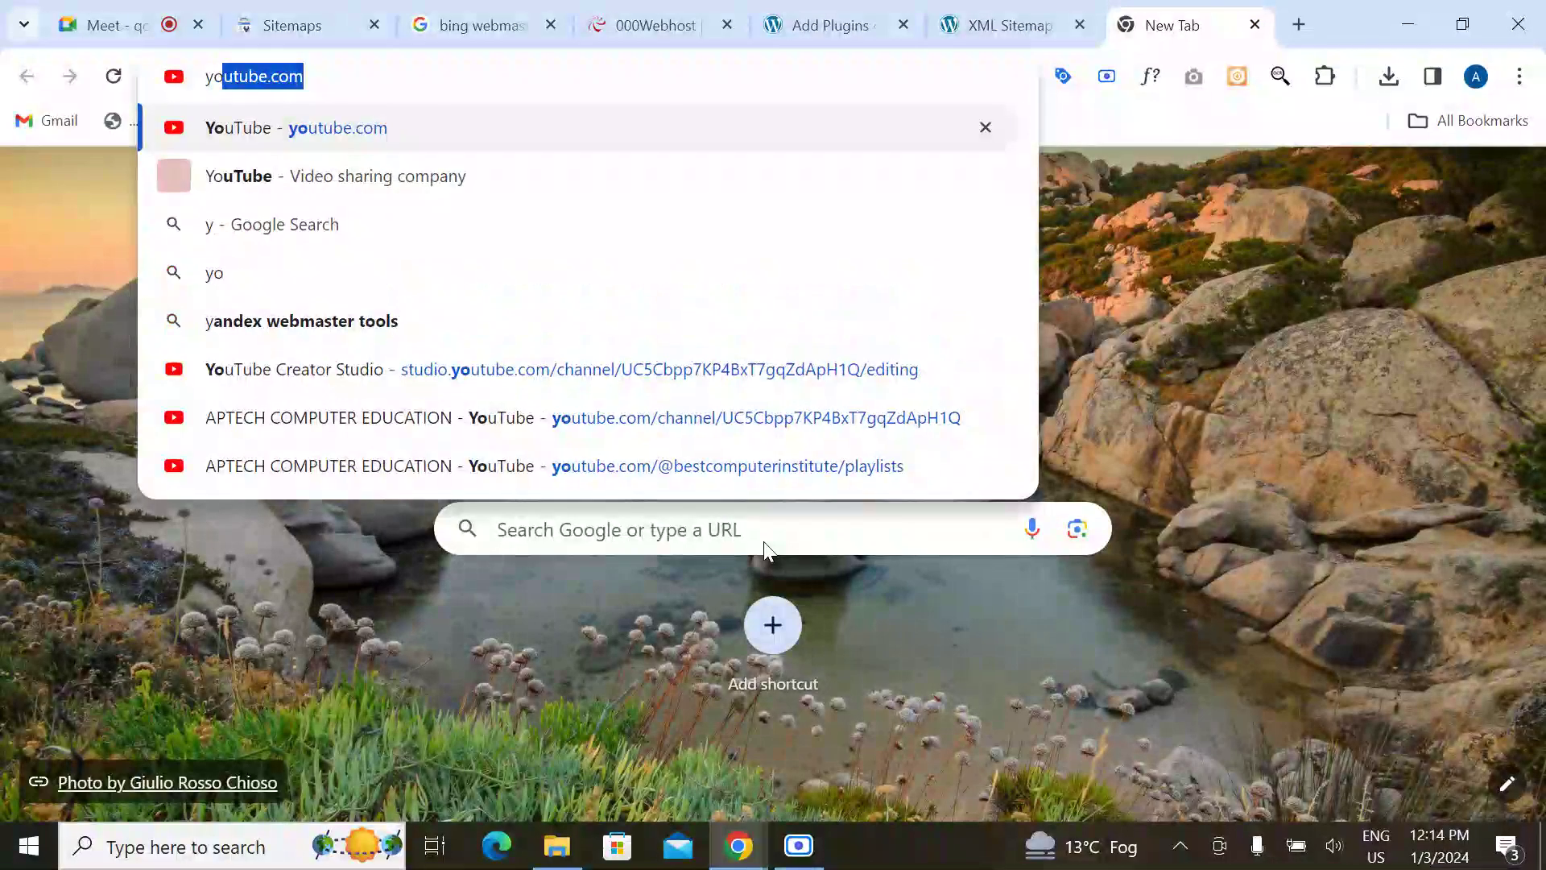
key("BackSpace")
key("BackSpace")
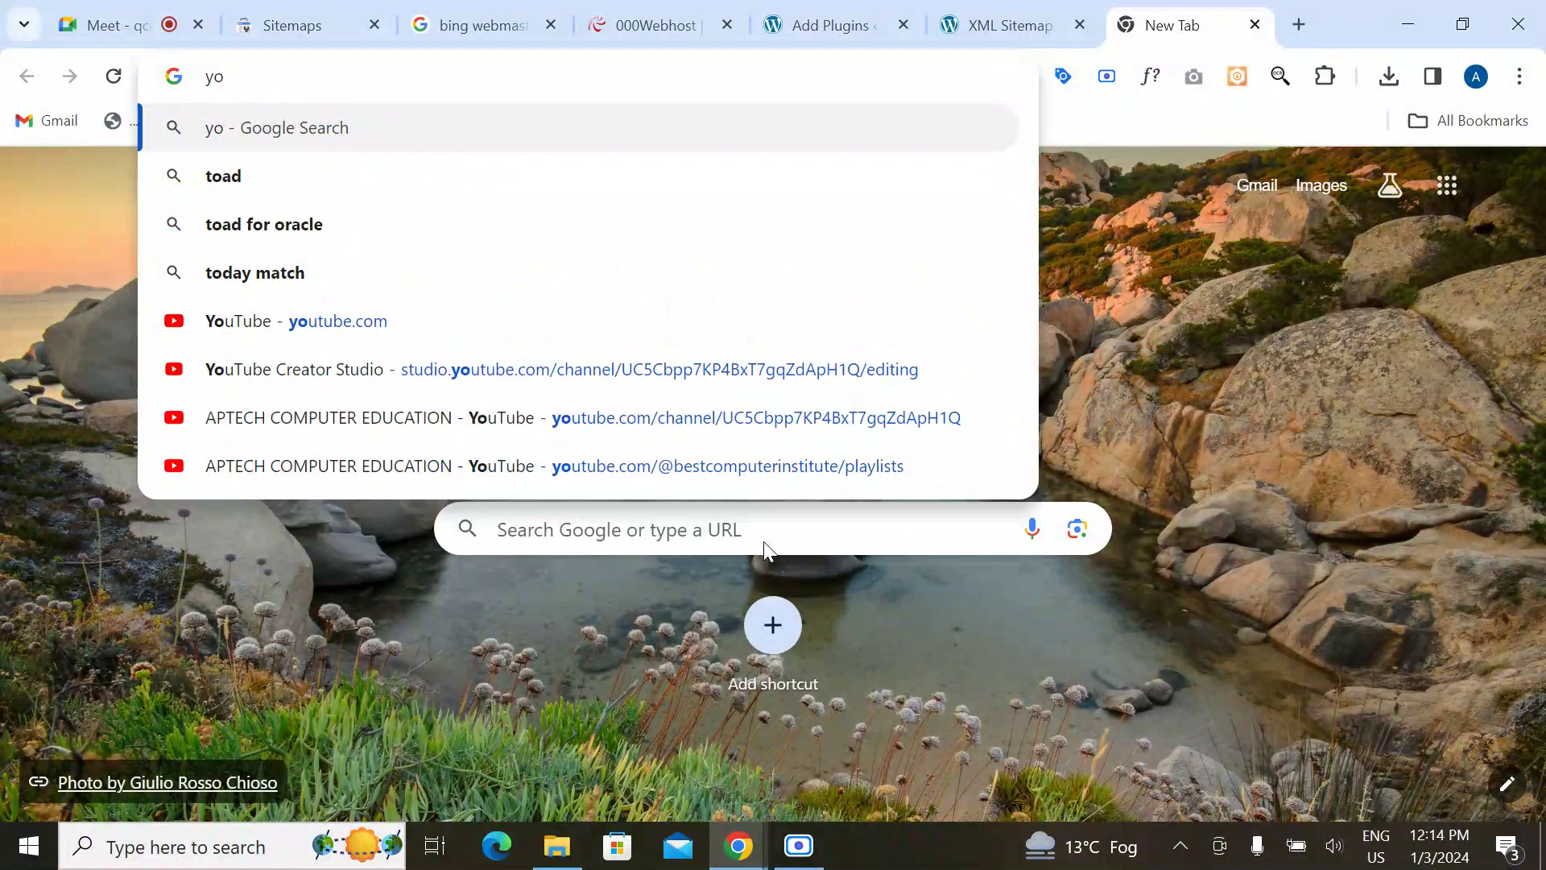
type("ast")
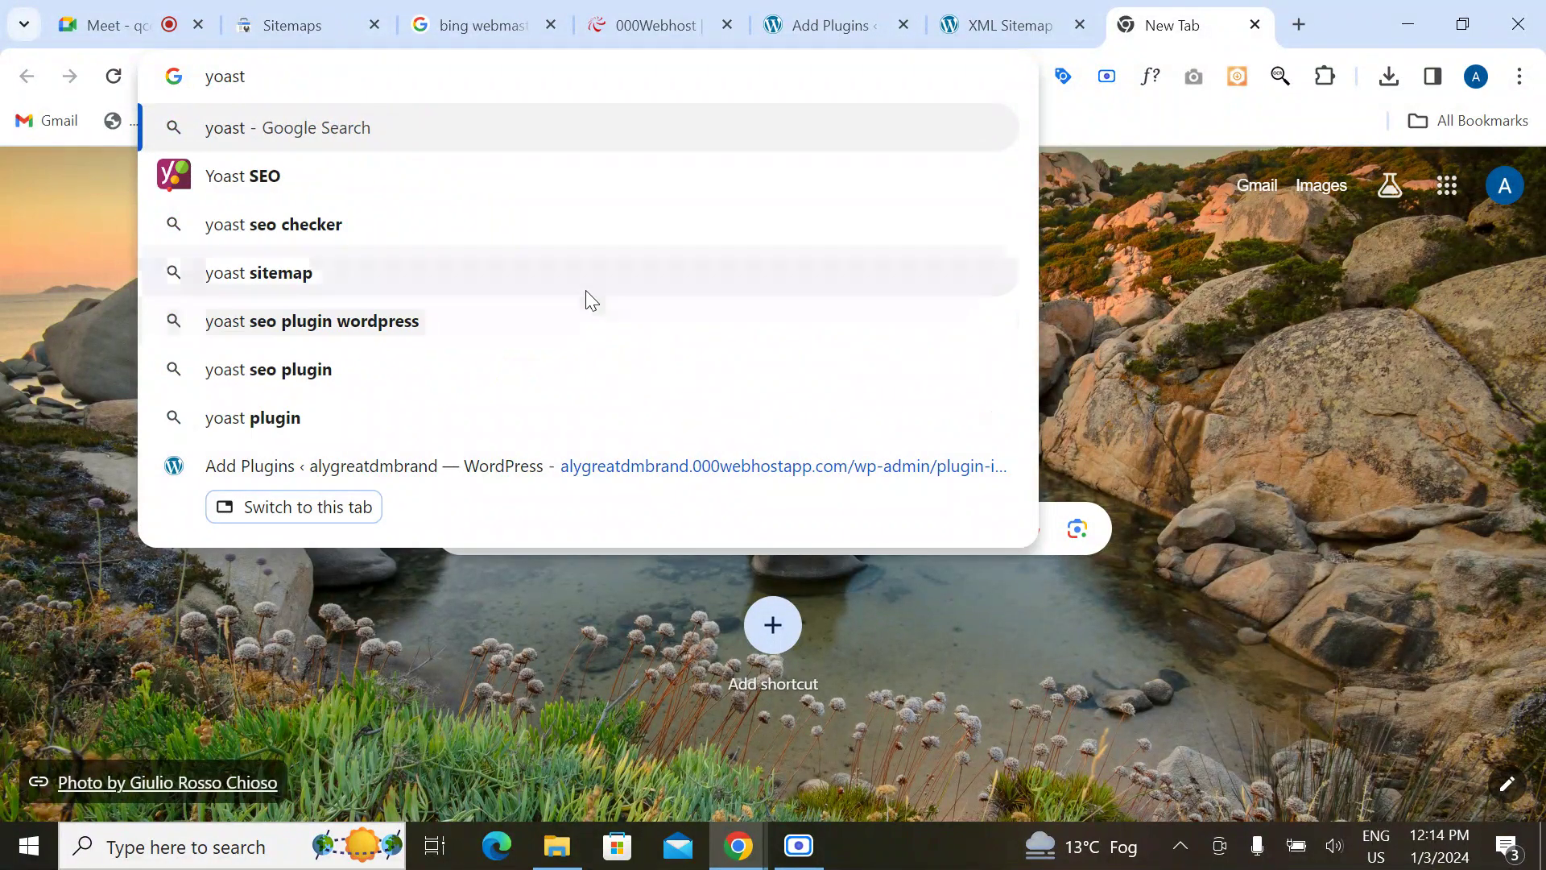
left_click(311, 195)
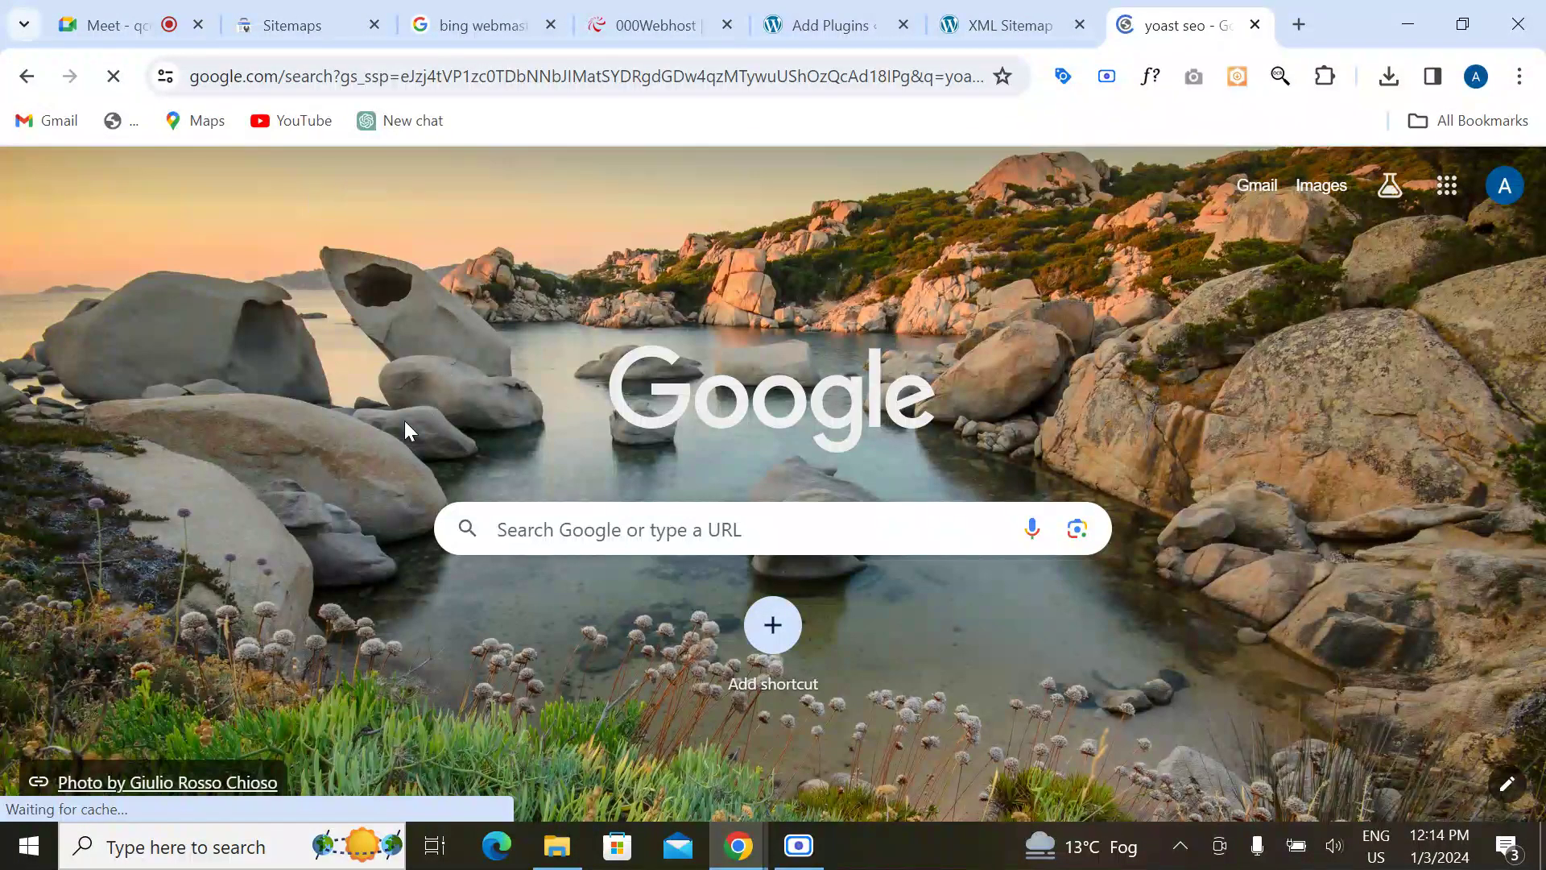
Step: Download Yoast SEO 21.7 from its wordpress.org page, then go to the 000webhost websites panel
scroll(288, 532, "down", 2)
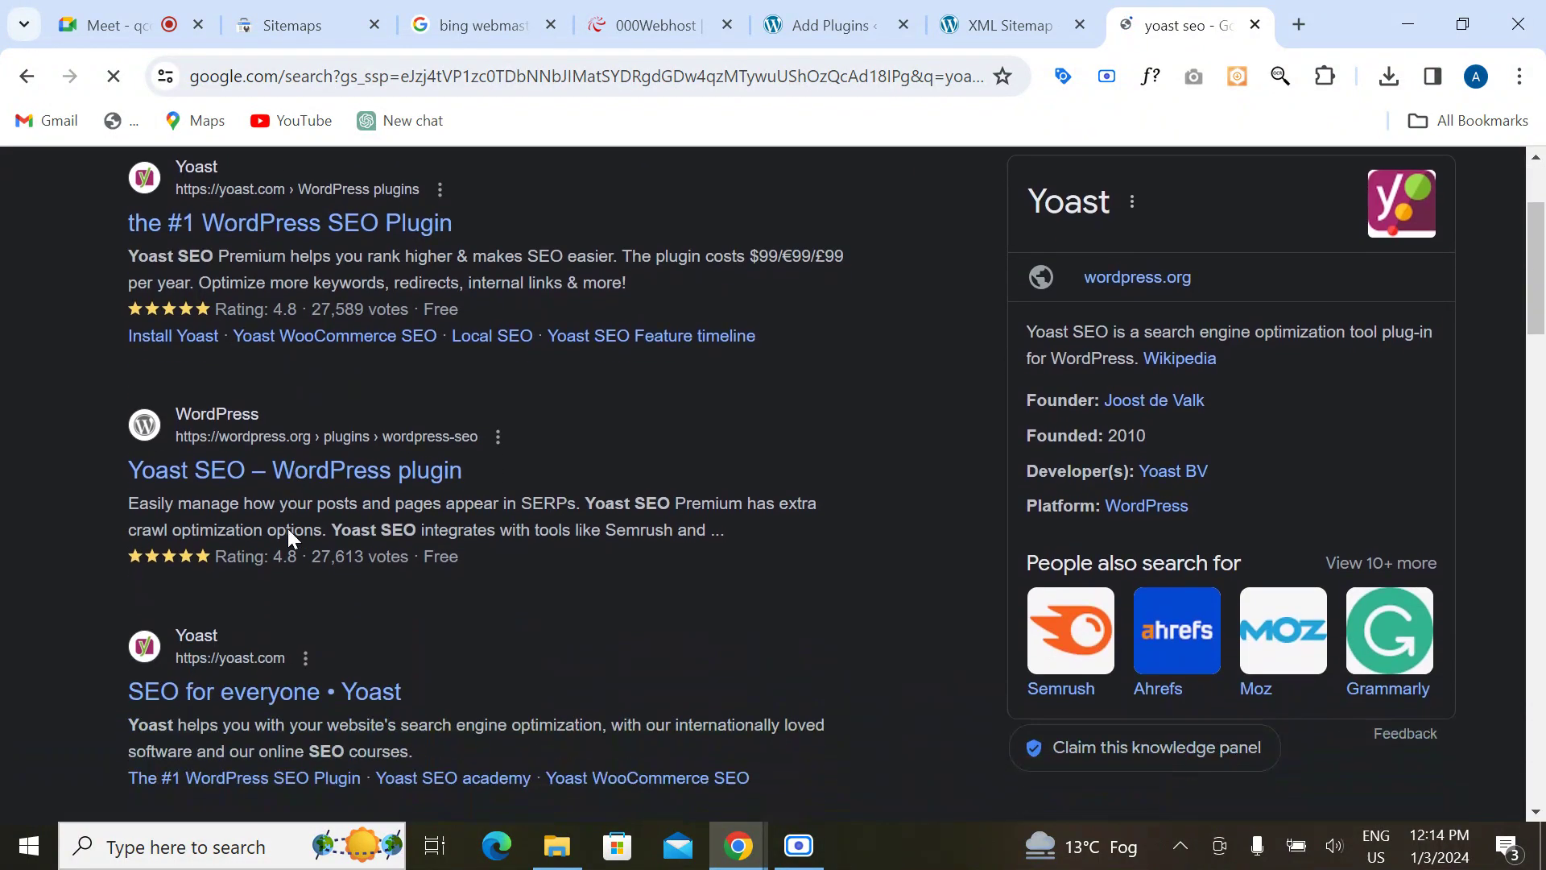
left_click(322, 482)
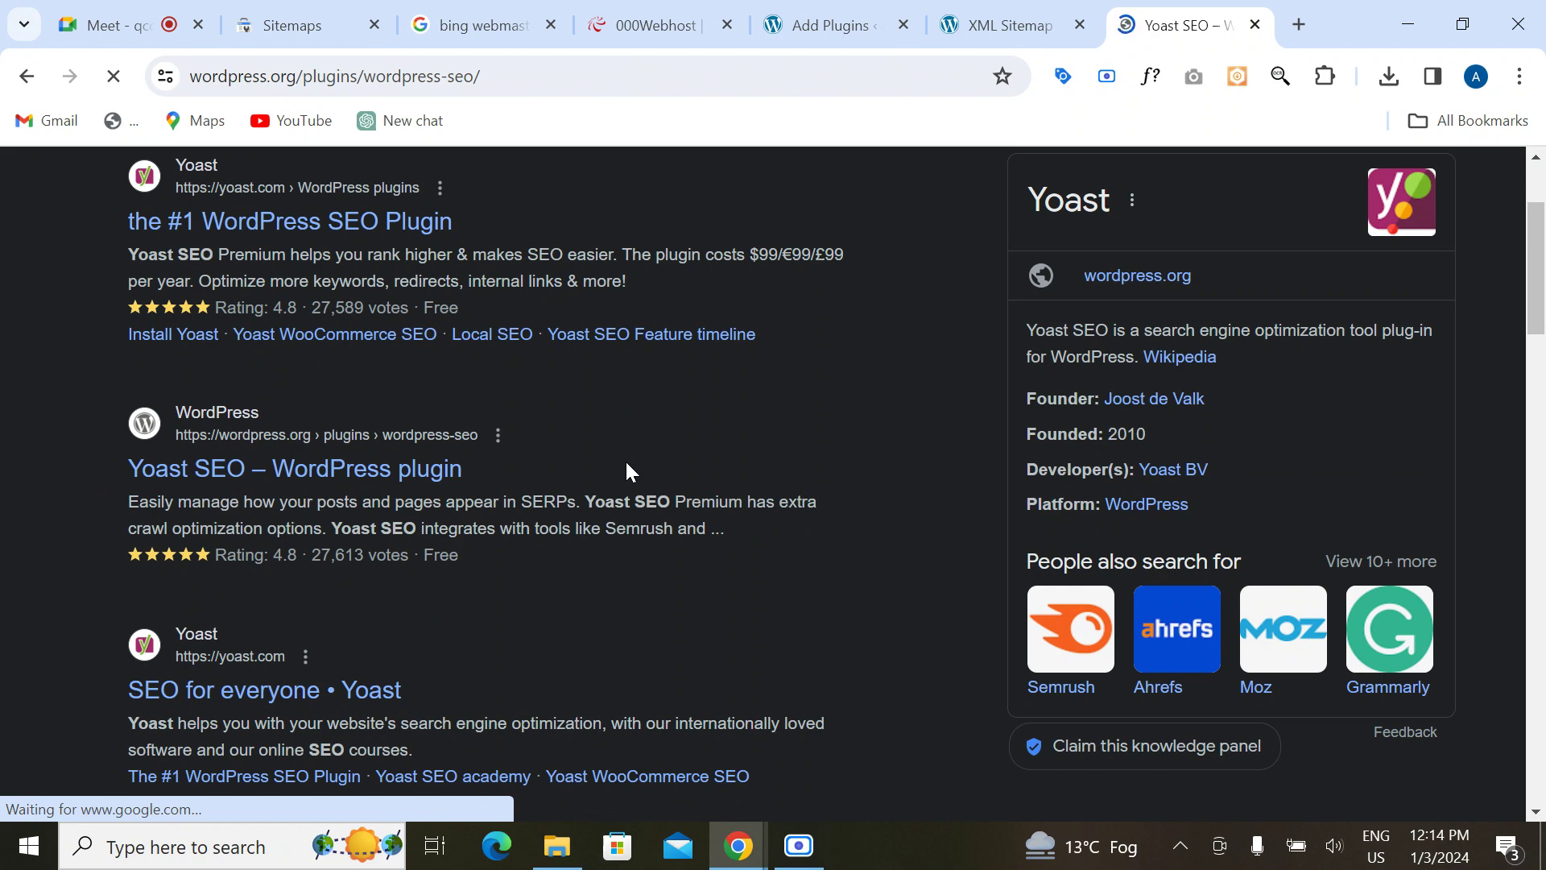
scroll(749, 580, "down", 5)
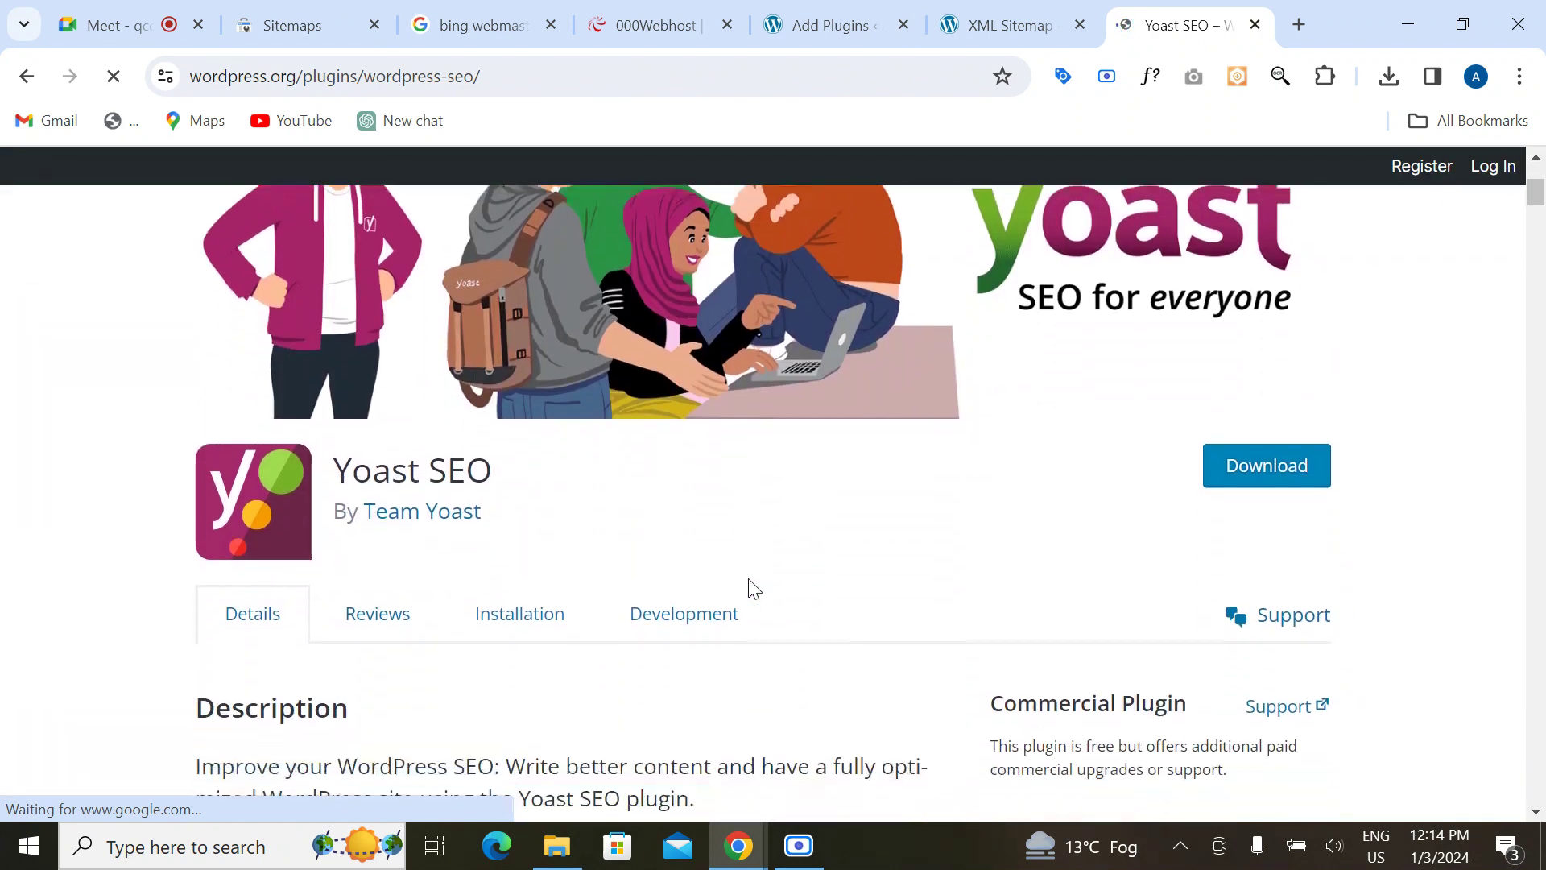
left_click(1273, 396)
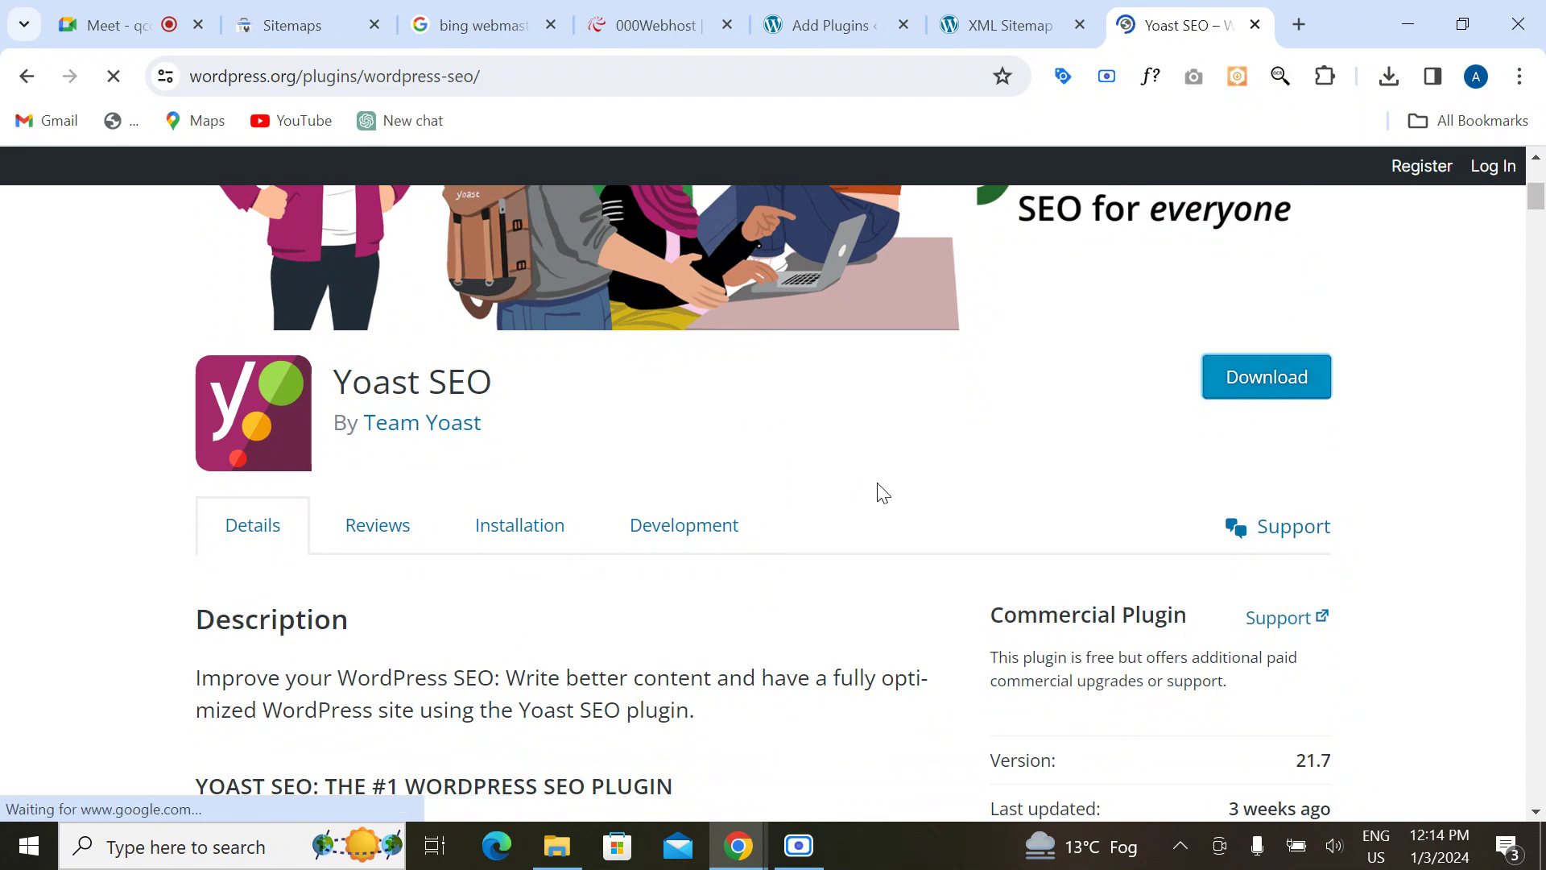
left_click(644, 26)
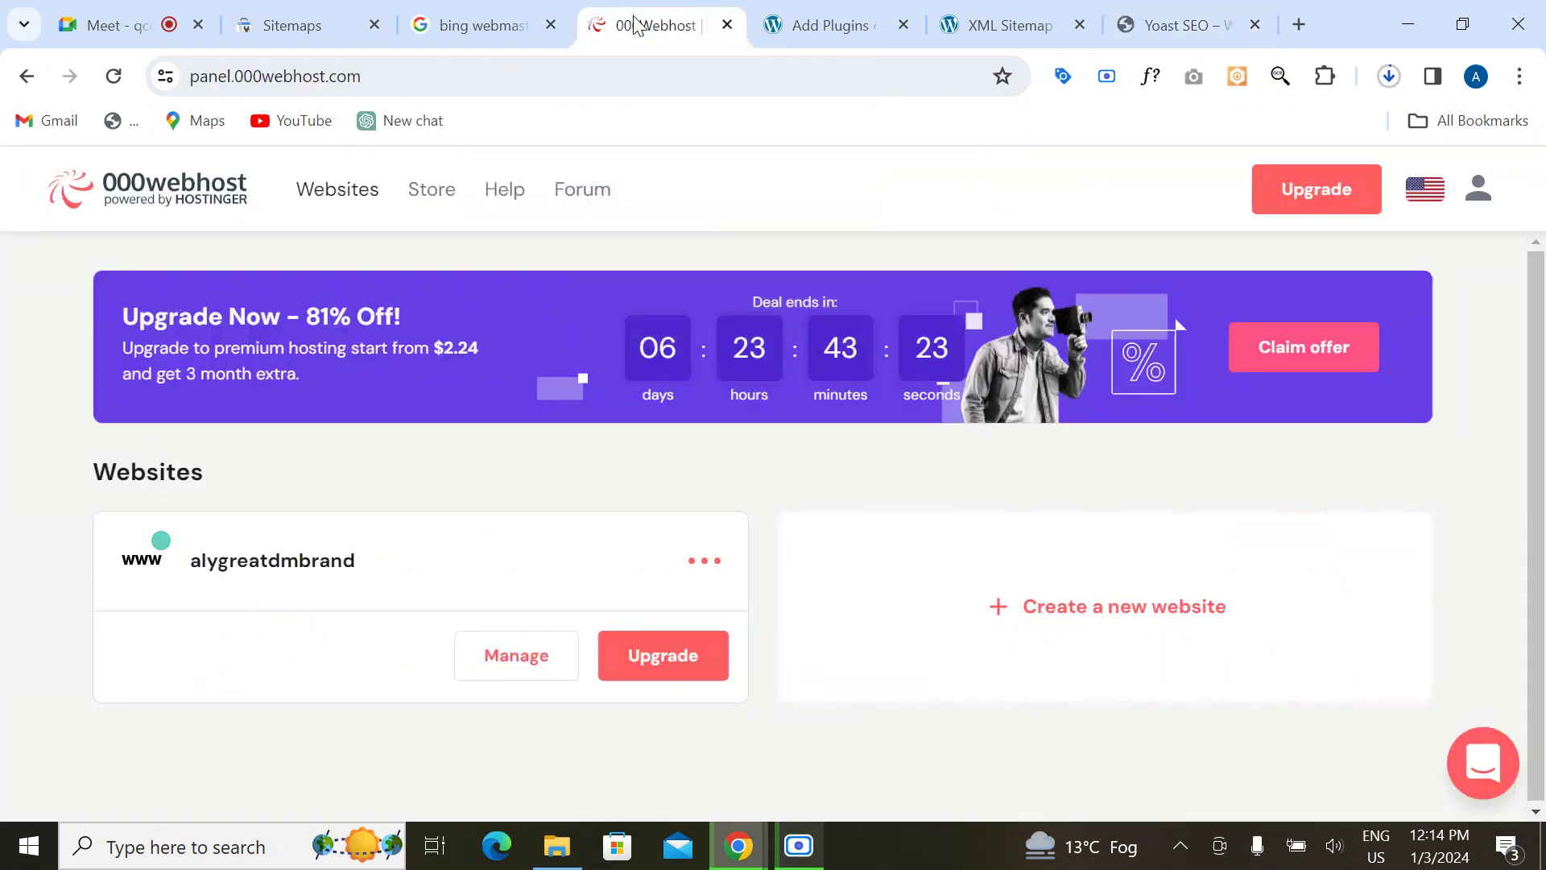
Step: Dismiss the Hostinger and Shapely notices on the WordPress plugins page and clear the search box
left_click(481, 26)
left_click(856, 25)
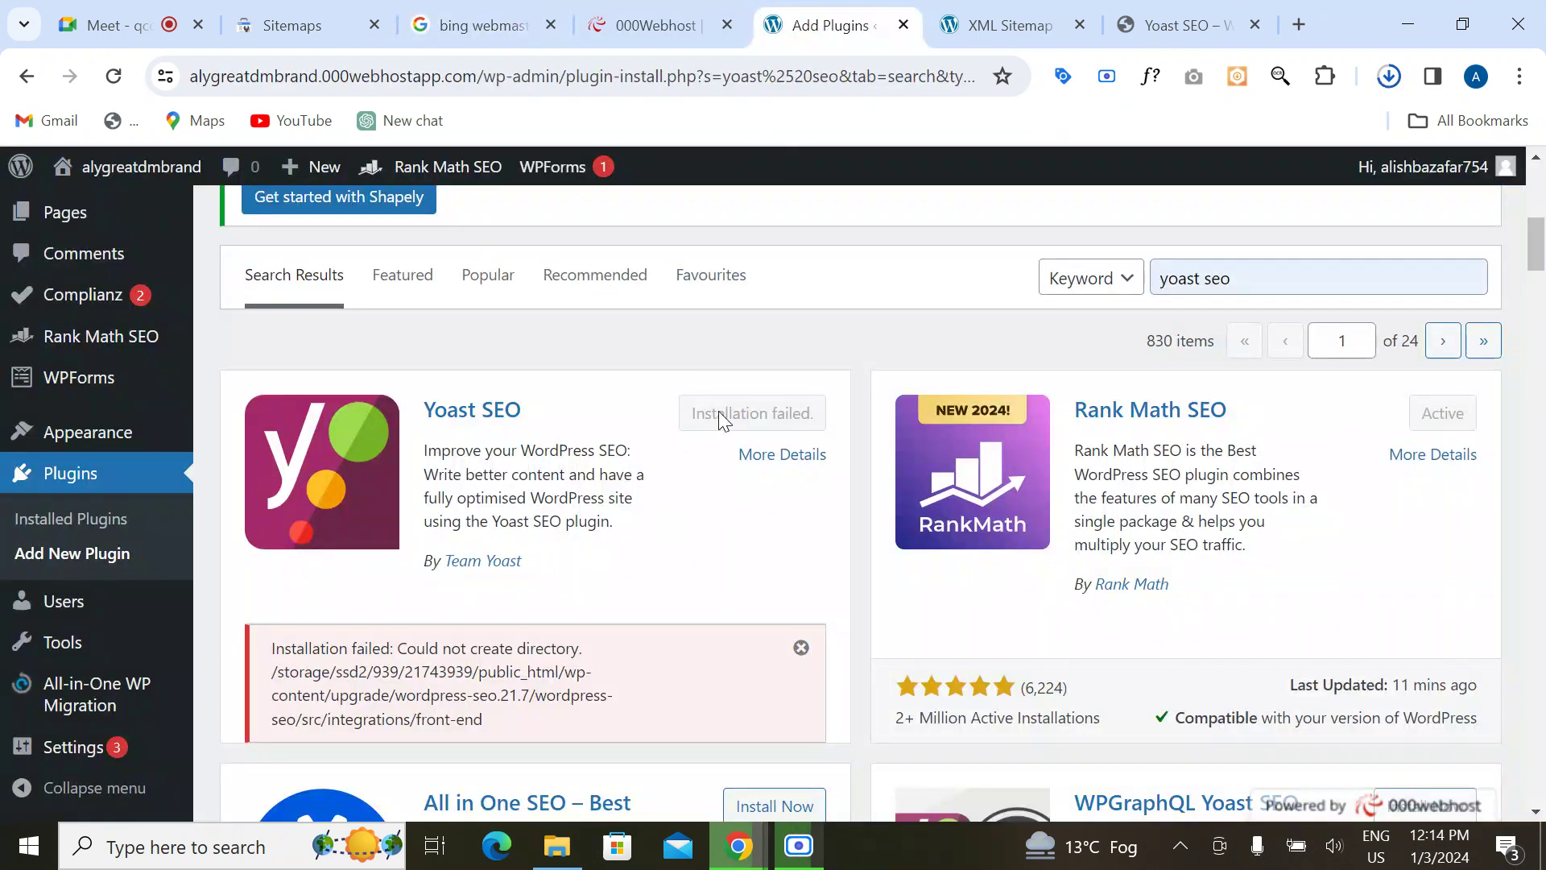
scroll(719, 415, "up", 6)
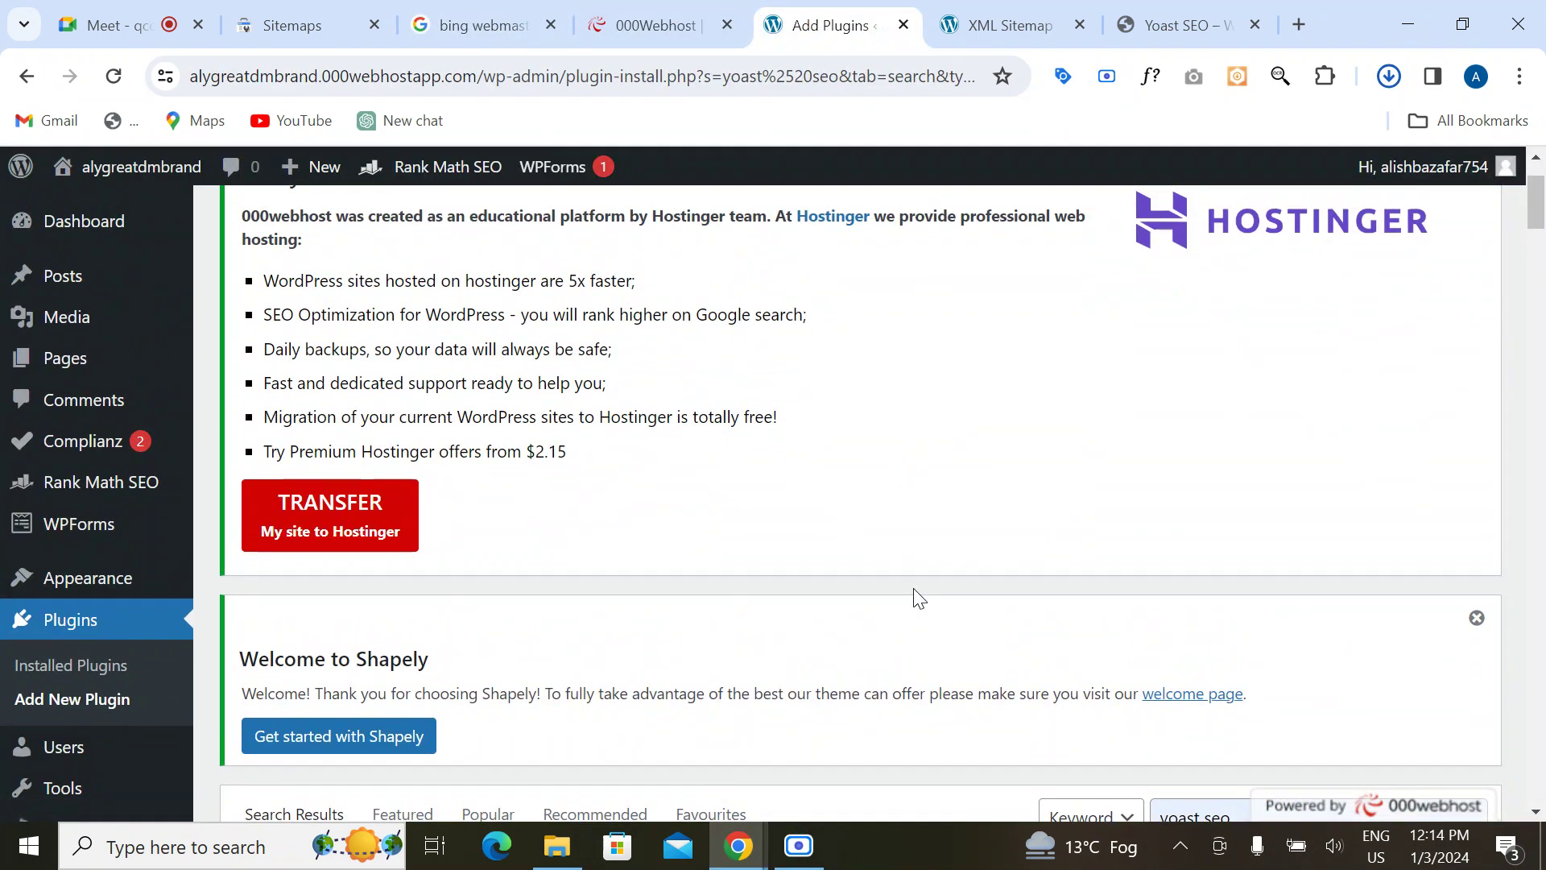
scroll(916, 596, "up", 3)
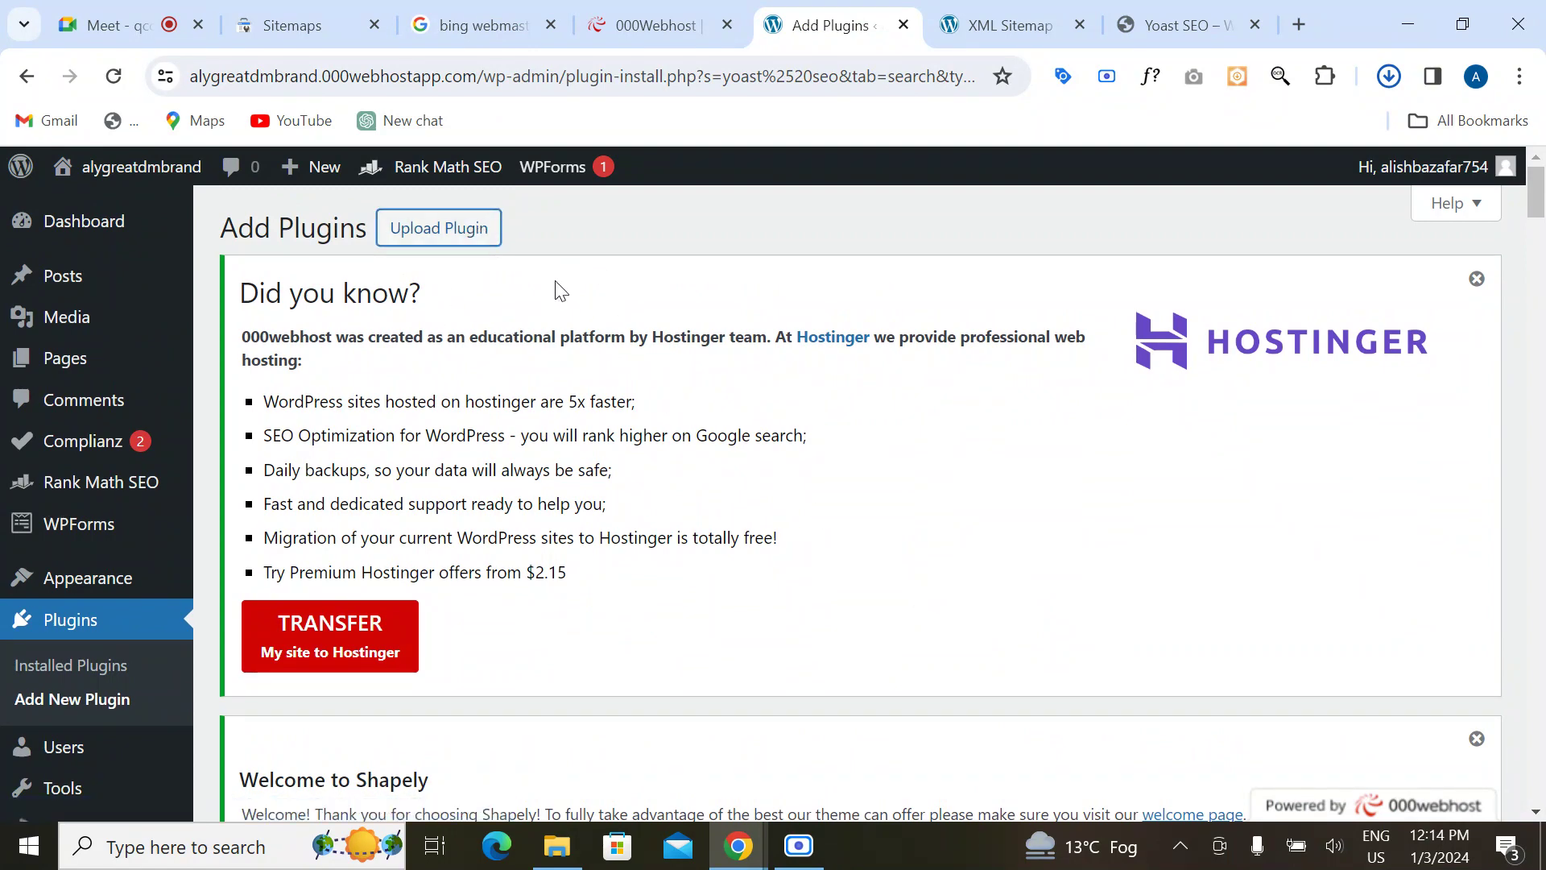
left_click(1476, 279)
left_click(1477, 285)
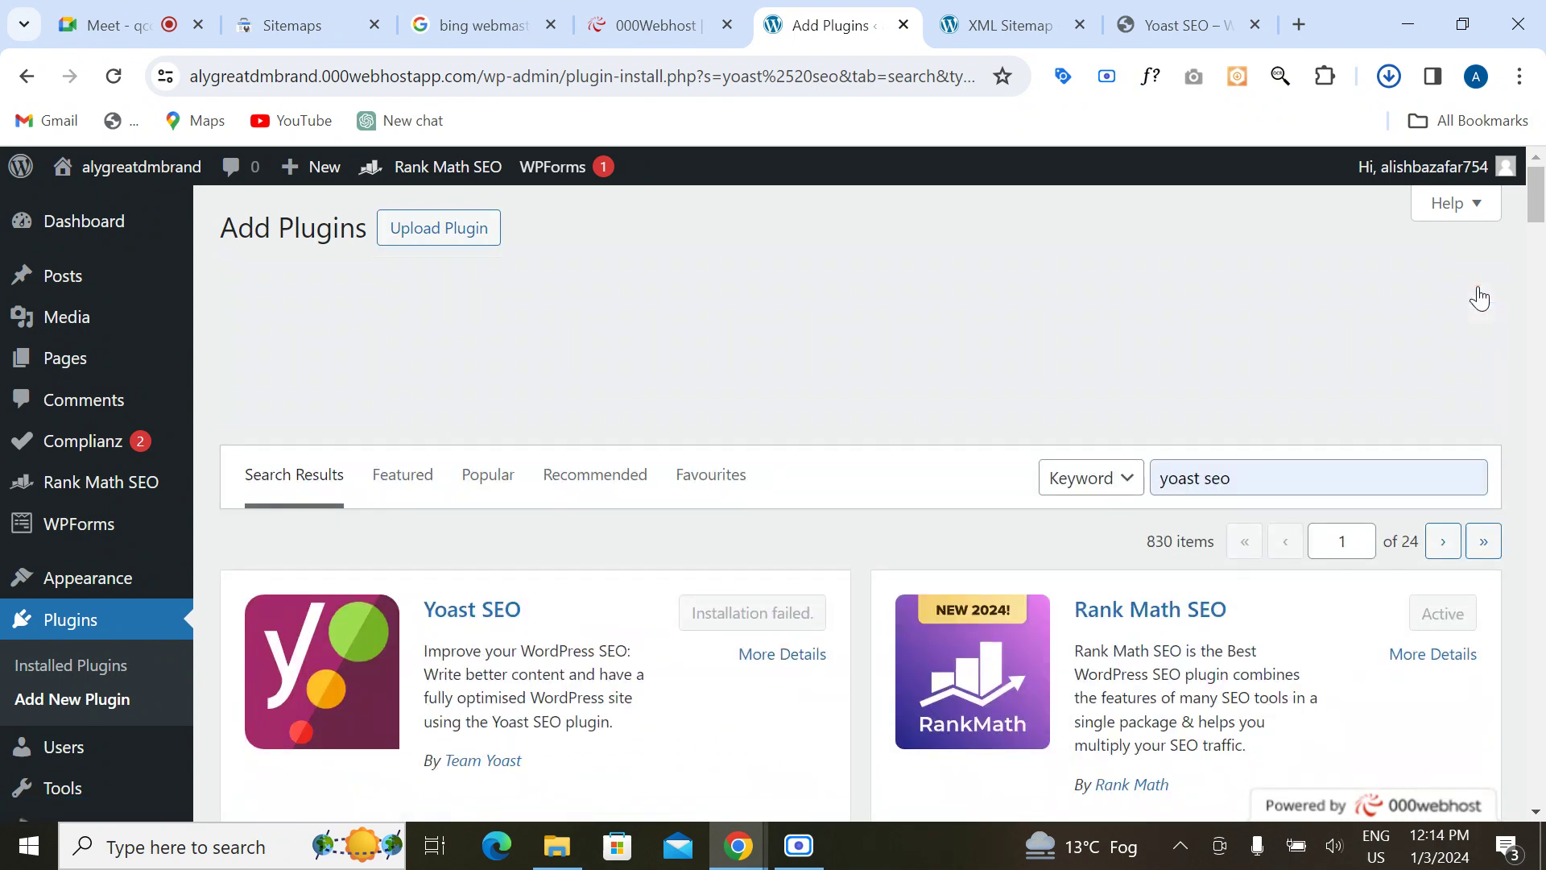
left_click_drag(1263, 304, 1142, 313)
key("BackSpace")
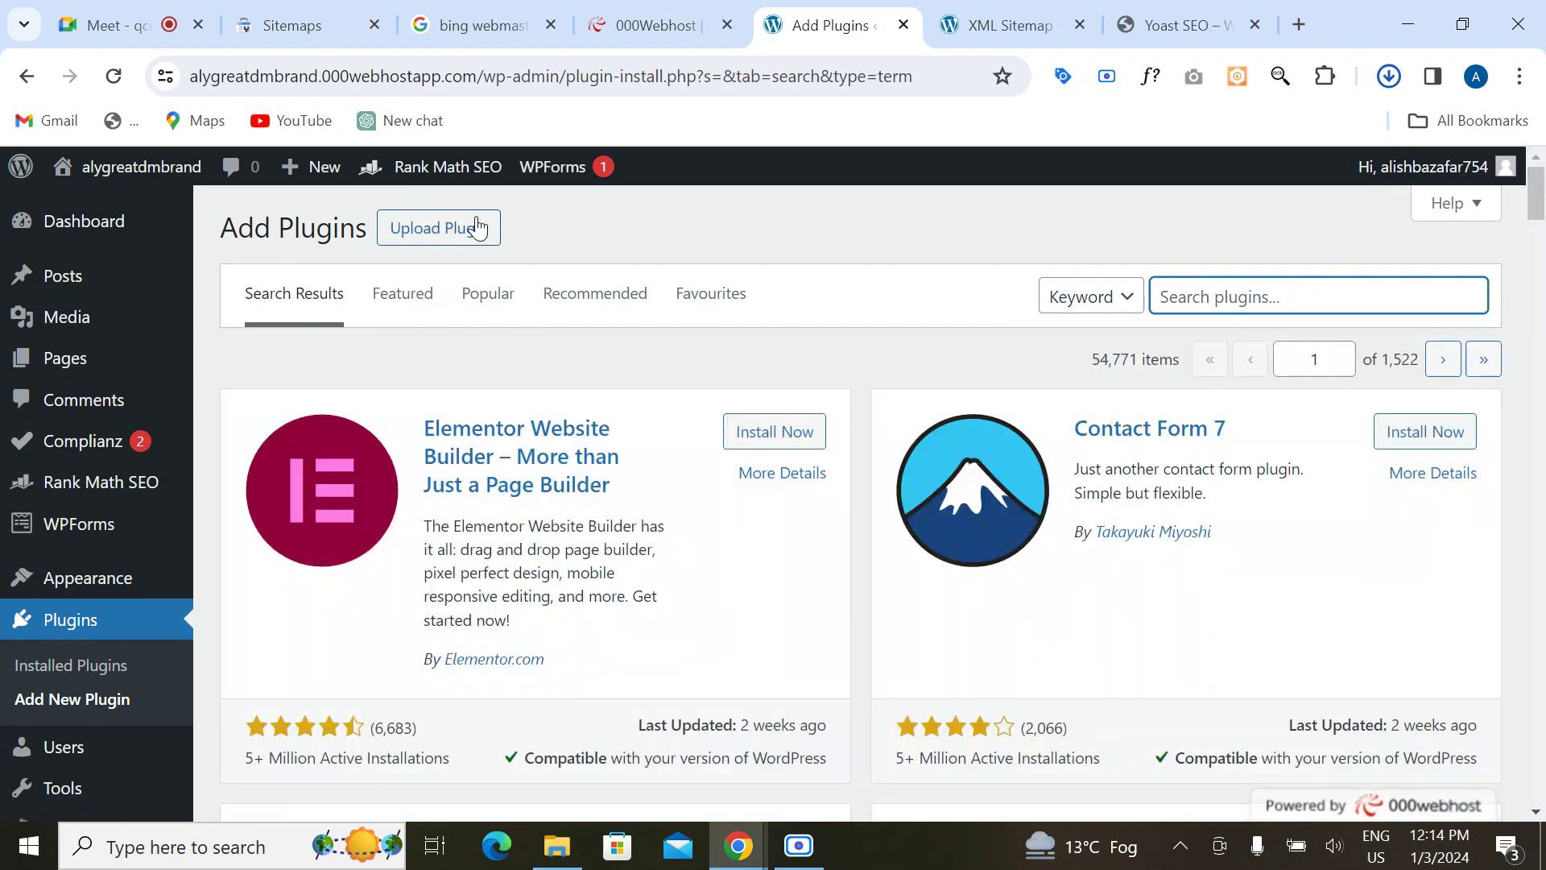
Step: Upload and install wordpress-seo.21.7.zip from Downloads, which fails, then search Windows for 'xampp'
left_click(478, 228)
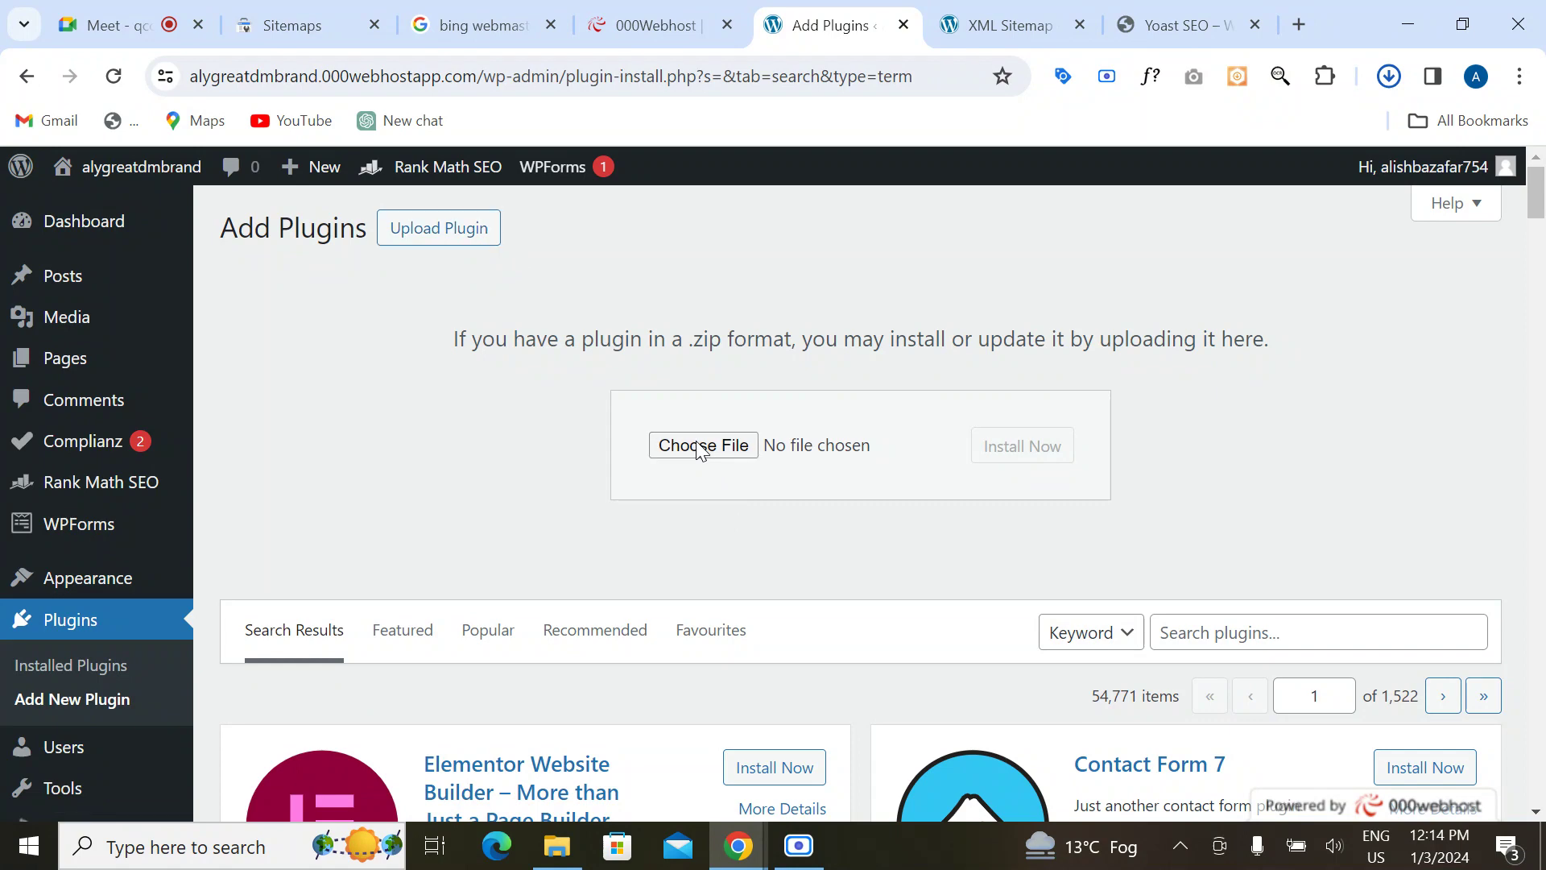
left_click(701, 448)
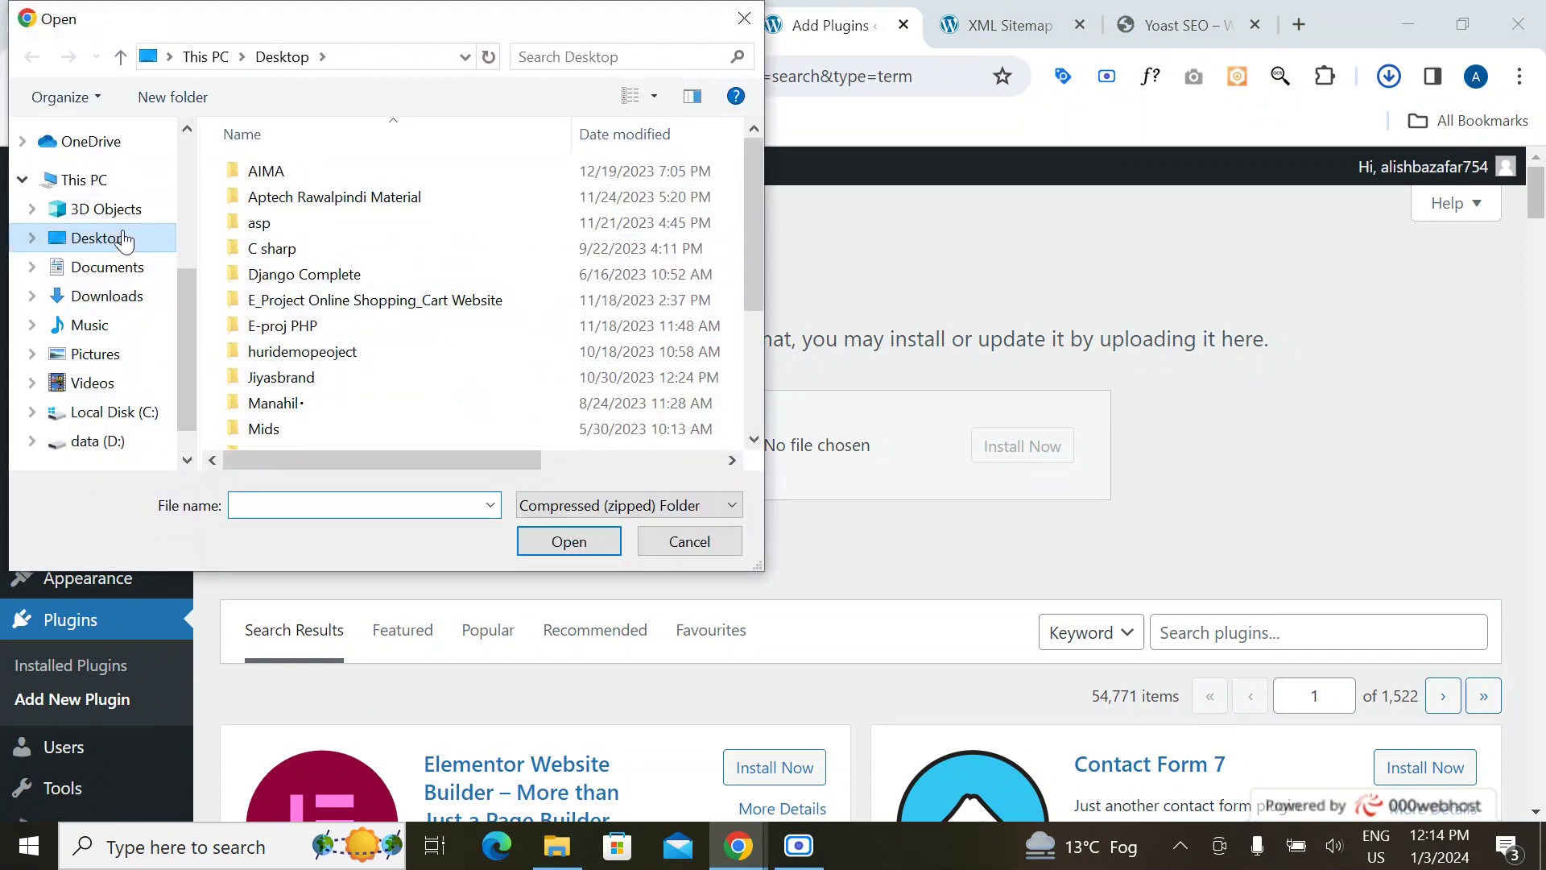
left_click(98, 298)
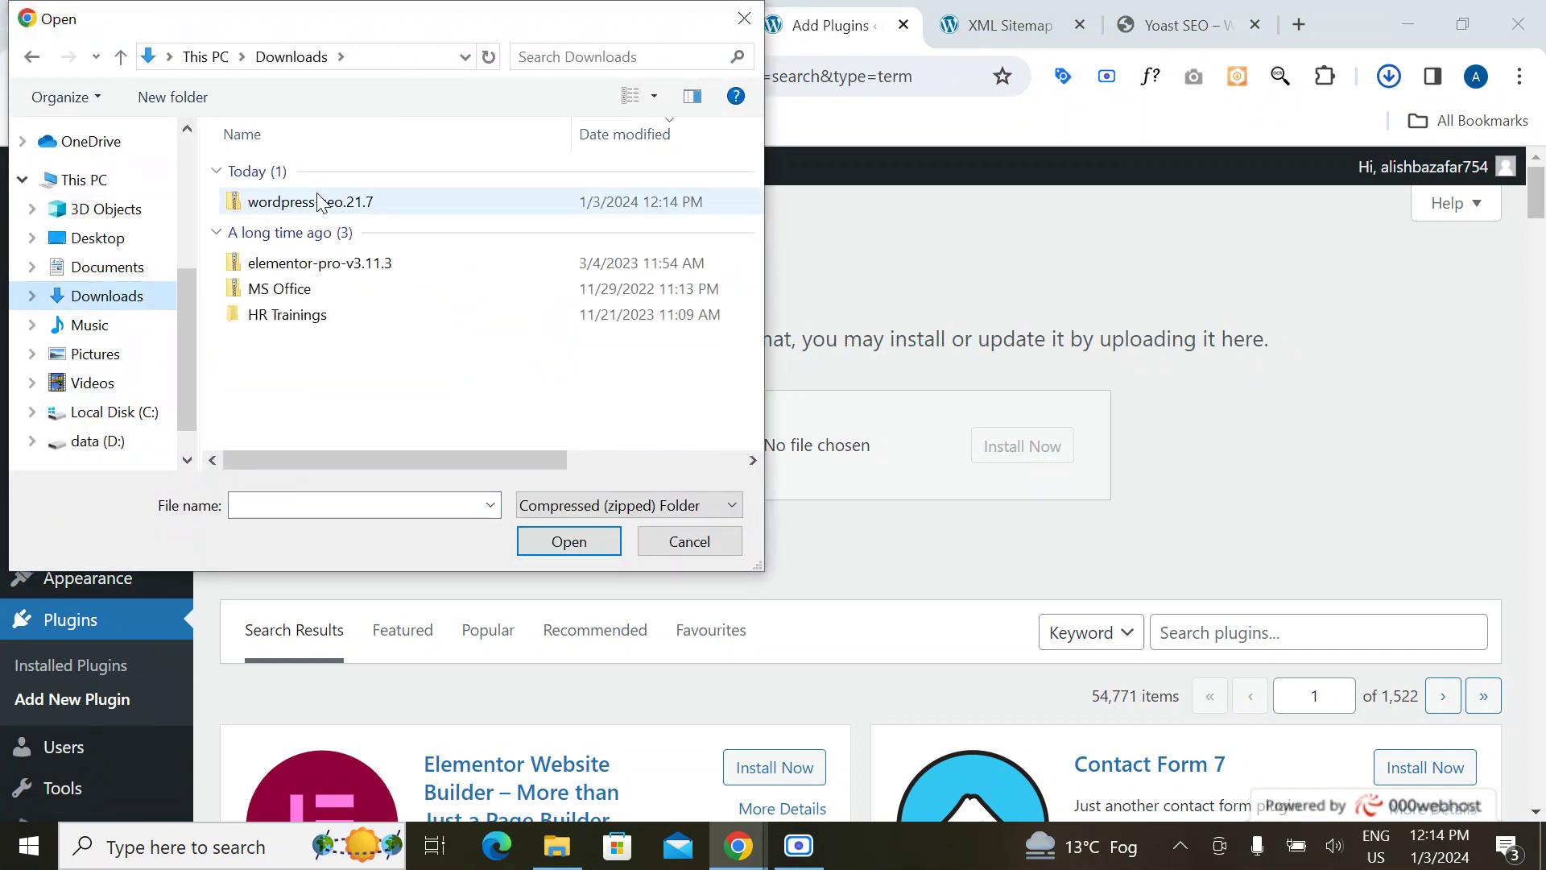
left_click(305, 209)
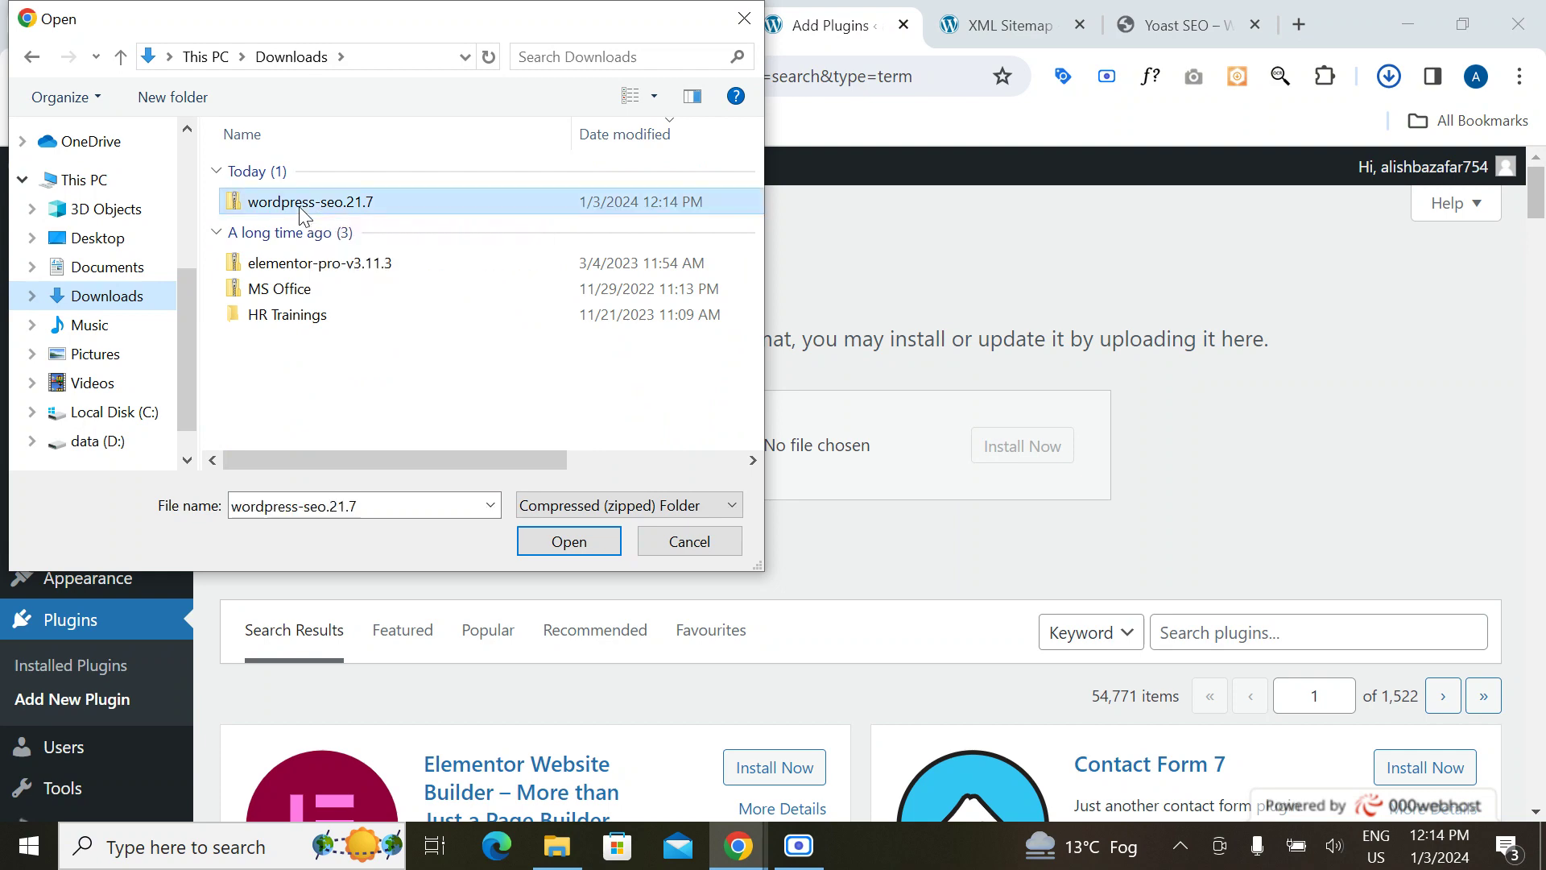
left_click(560, 553)
left_click(1001, 451)
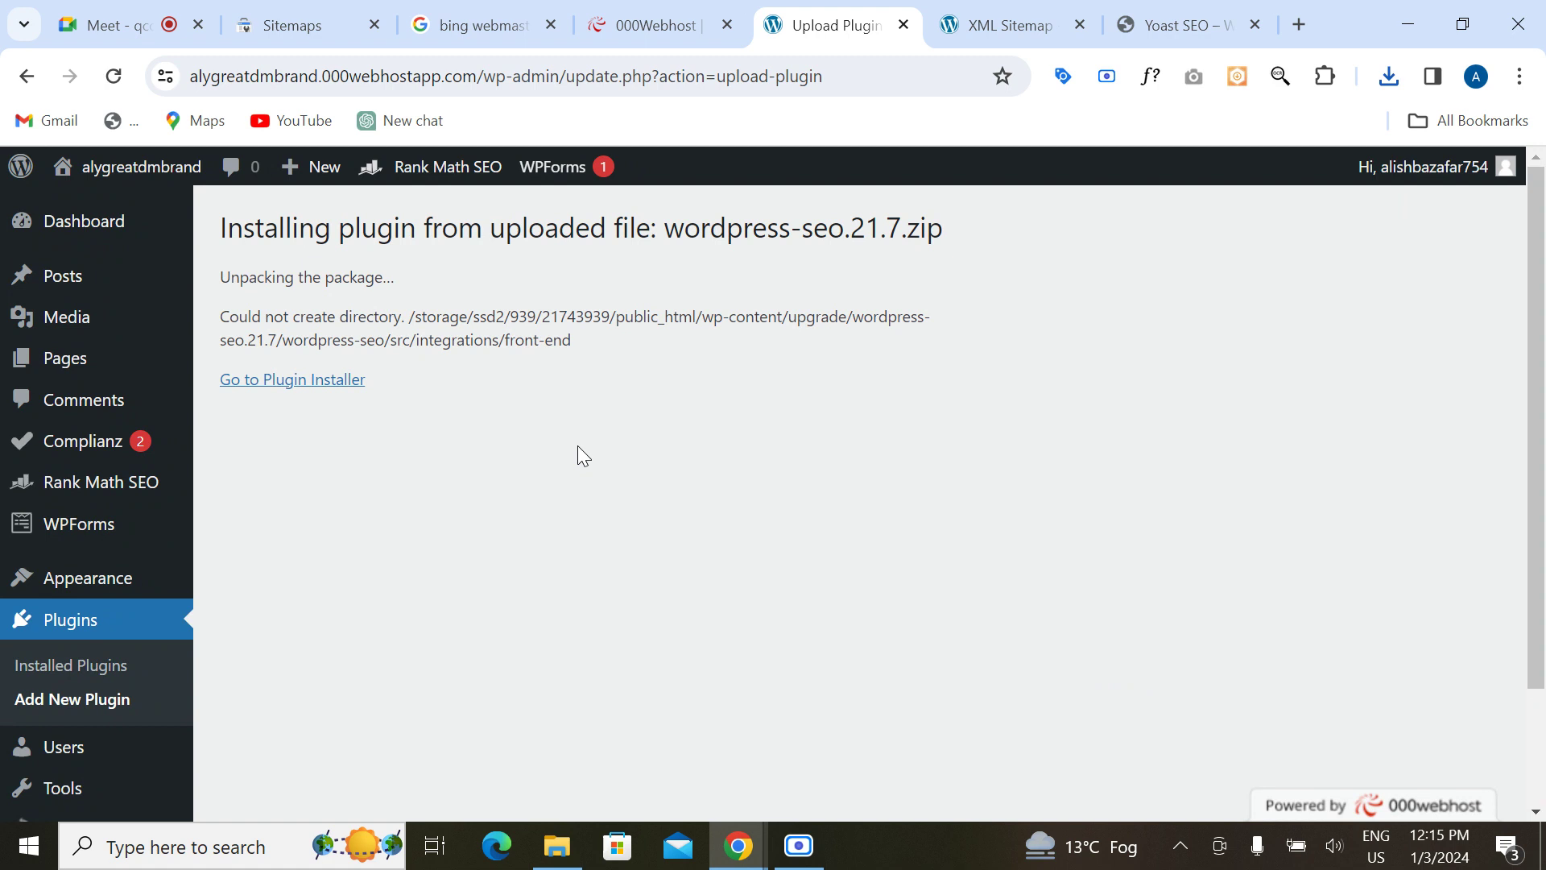
left_click(202, 845)
type("xampp")
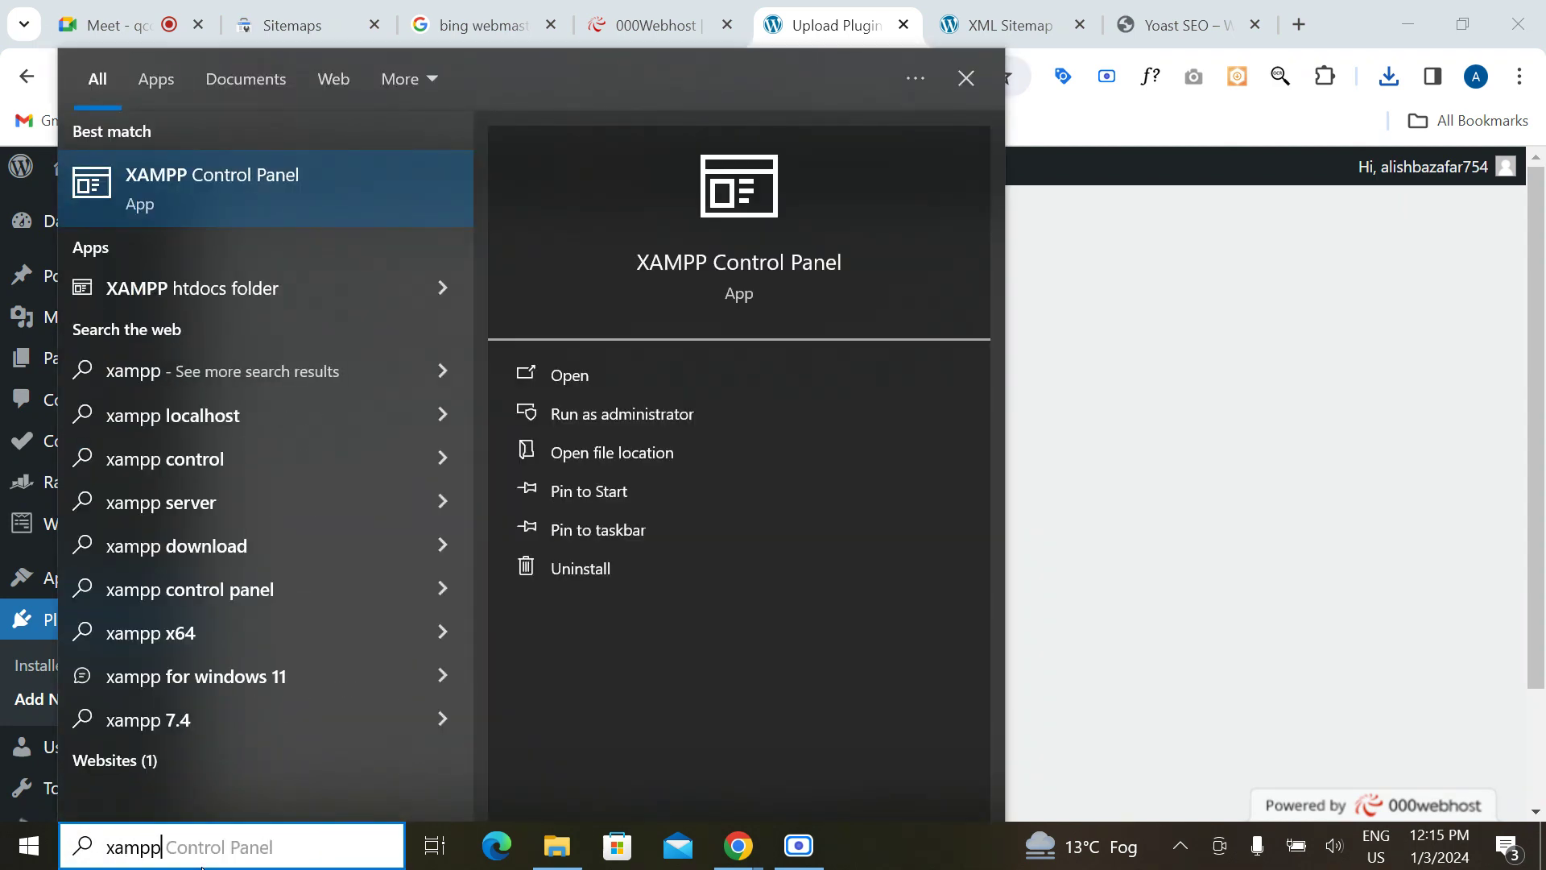
Step: Accept the 'xampp Control Panel' suggestion, then close Windows Search without launching it
key("Right")
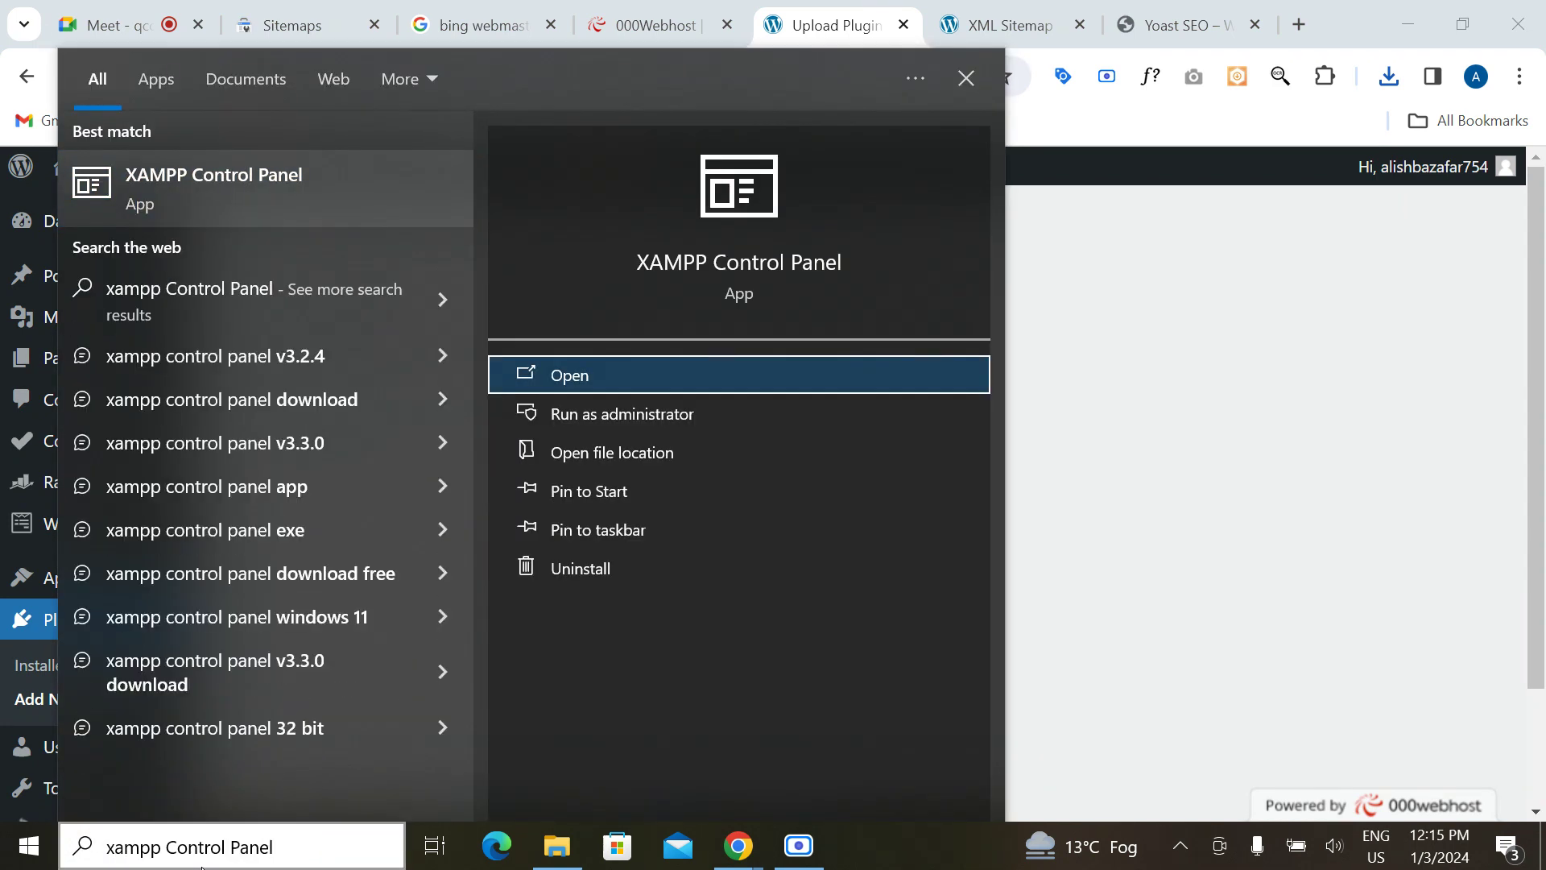
left_click(1074, 478)
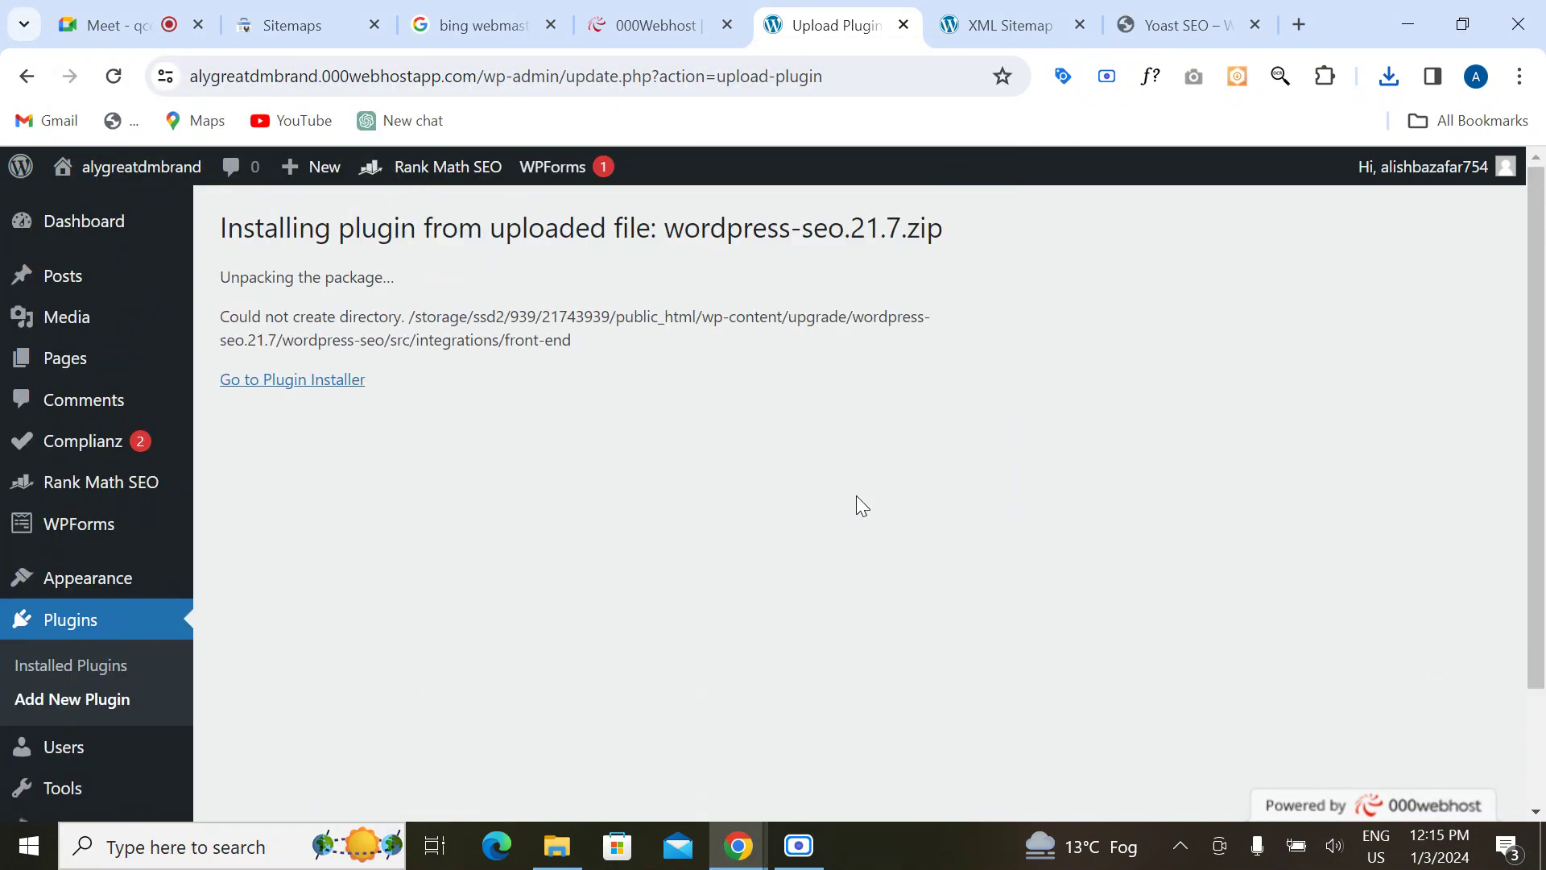
Step: In a new tab, search for 'yoast seo sitemap' and scroll through the results
left_click(1299, 25)
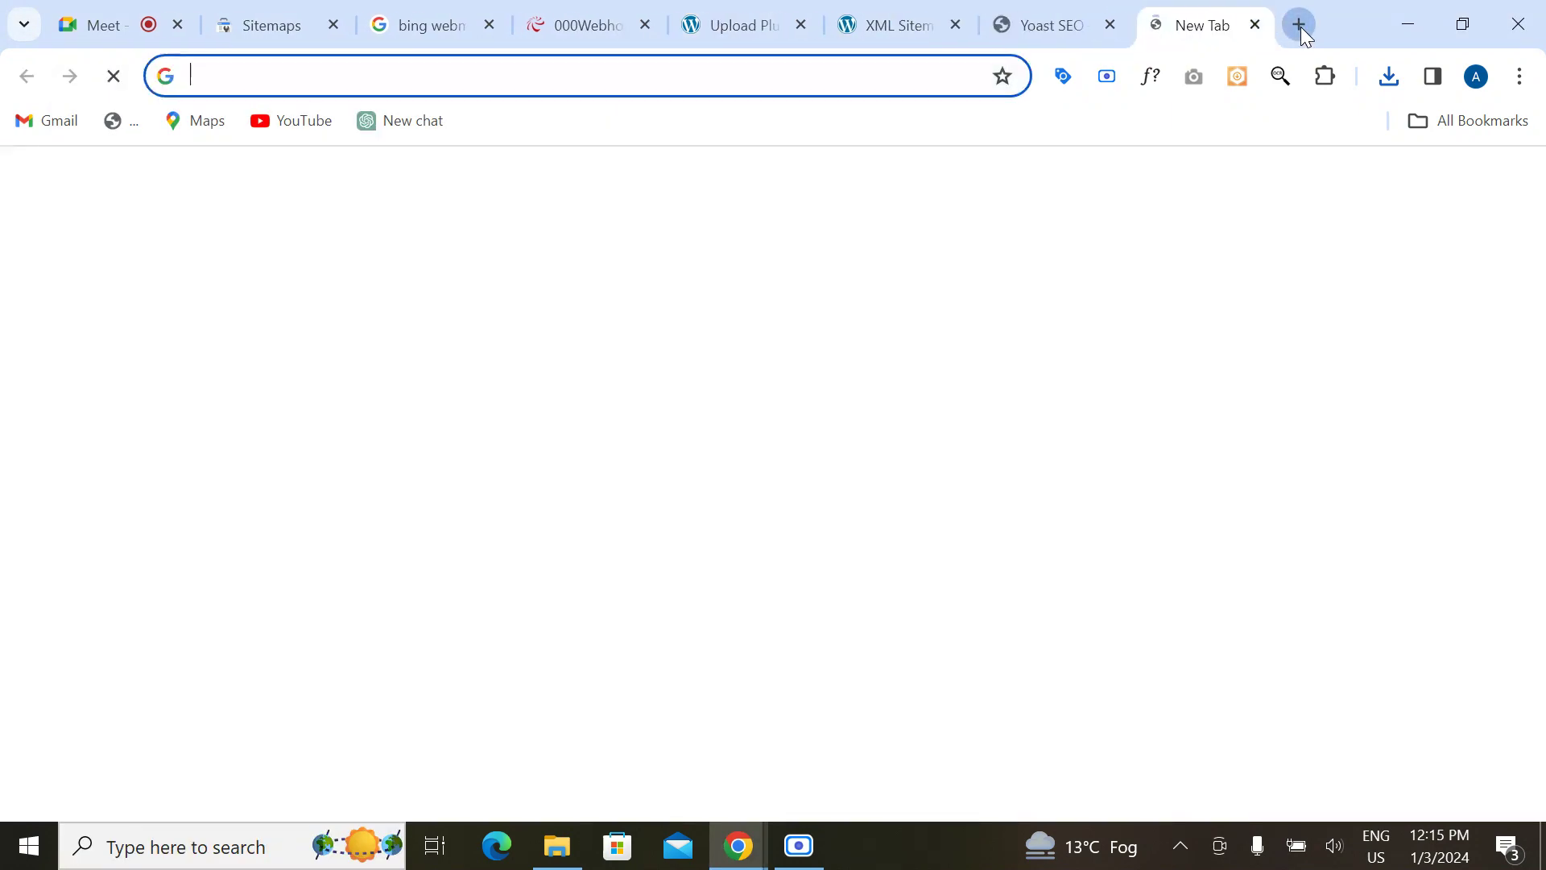
type("yoastseo")
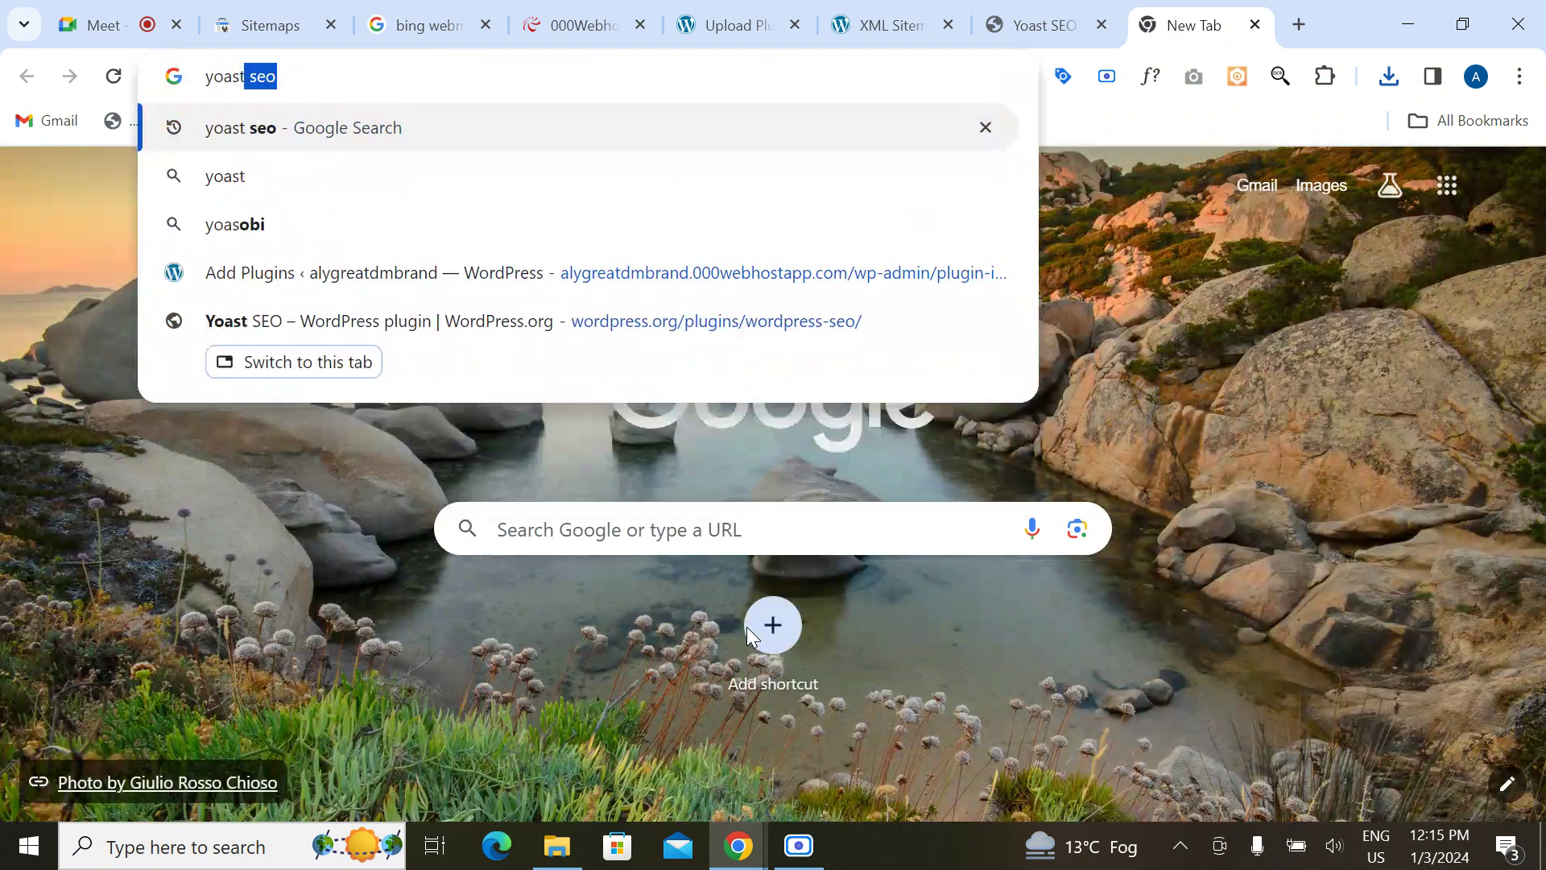
key("BackSpace")
key("BackSpace")
type("seo")
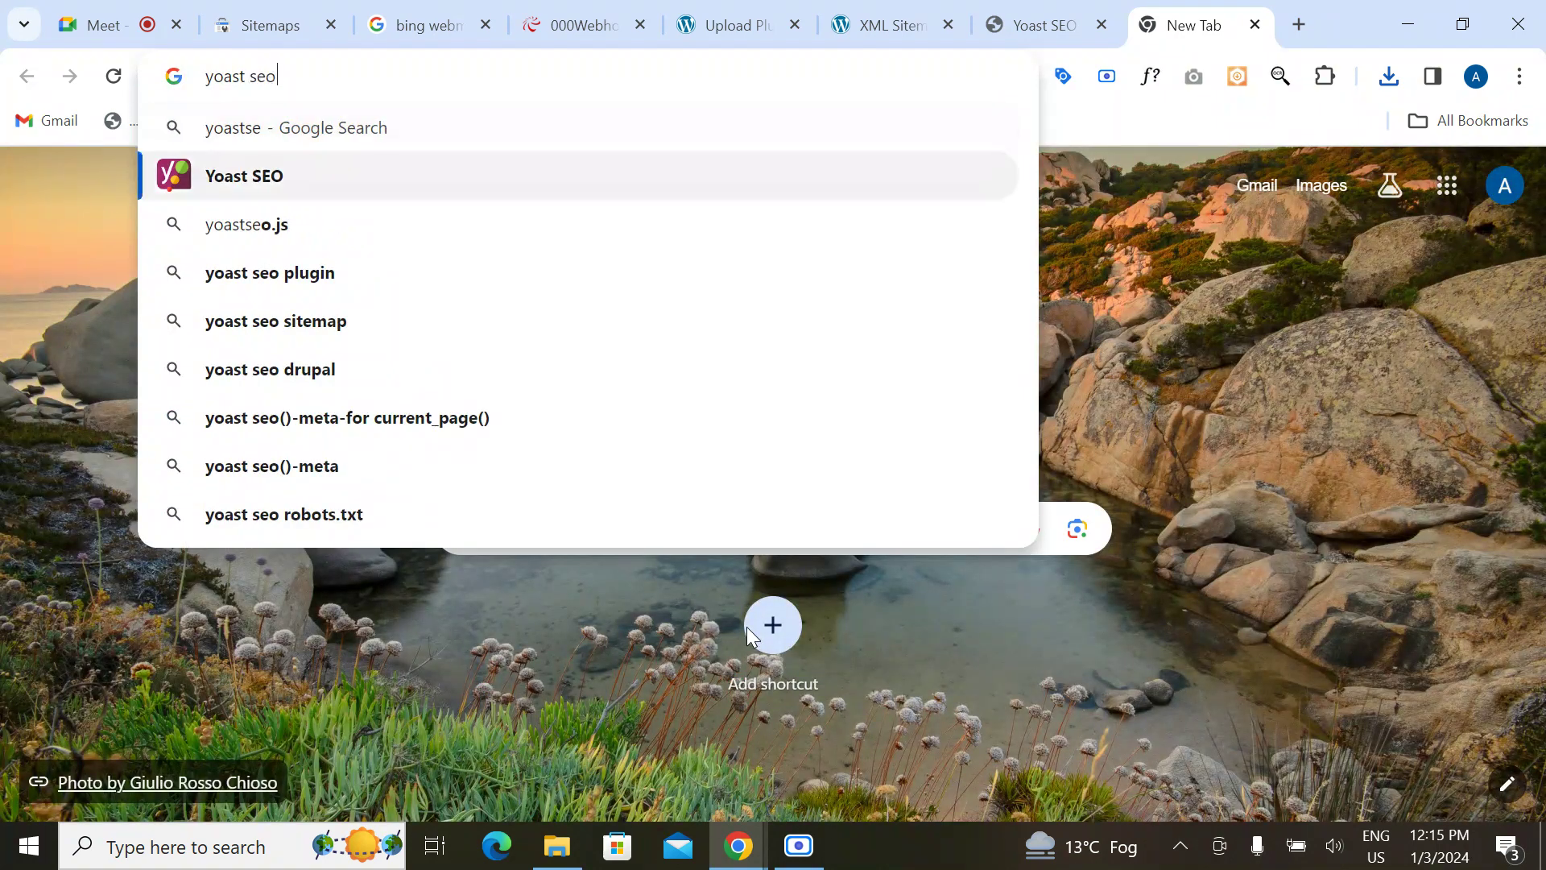
type(" site")
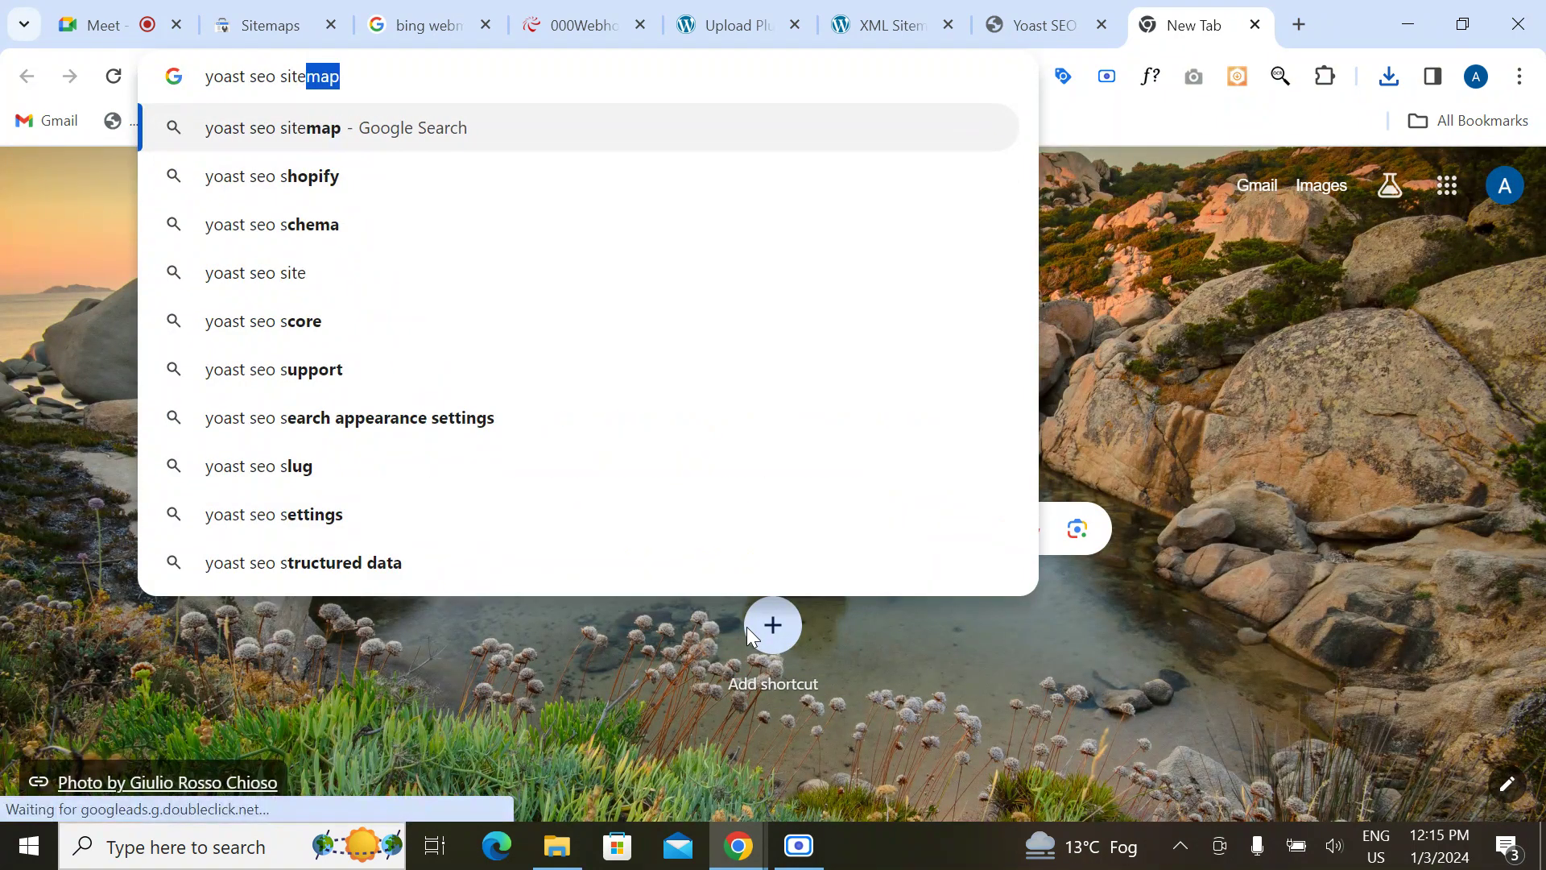
key("Return")
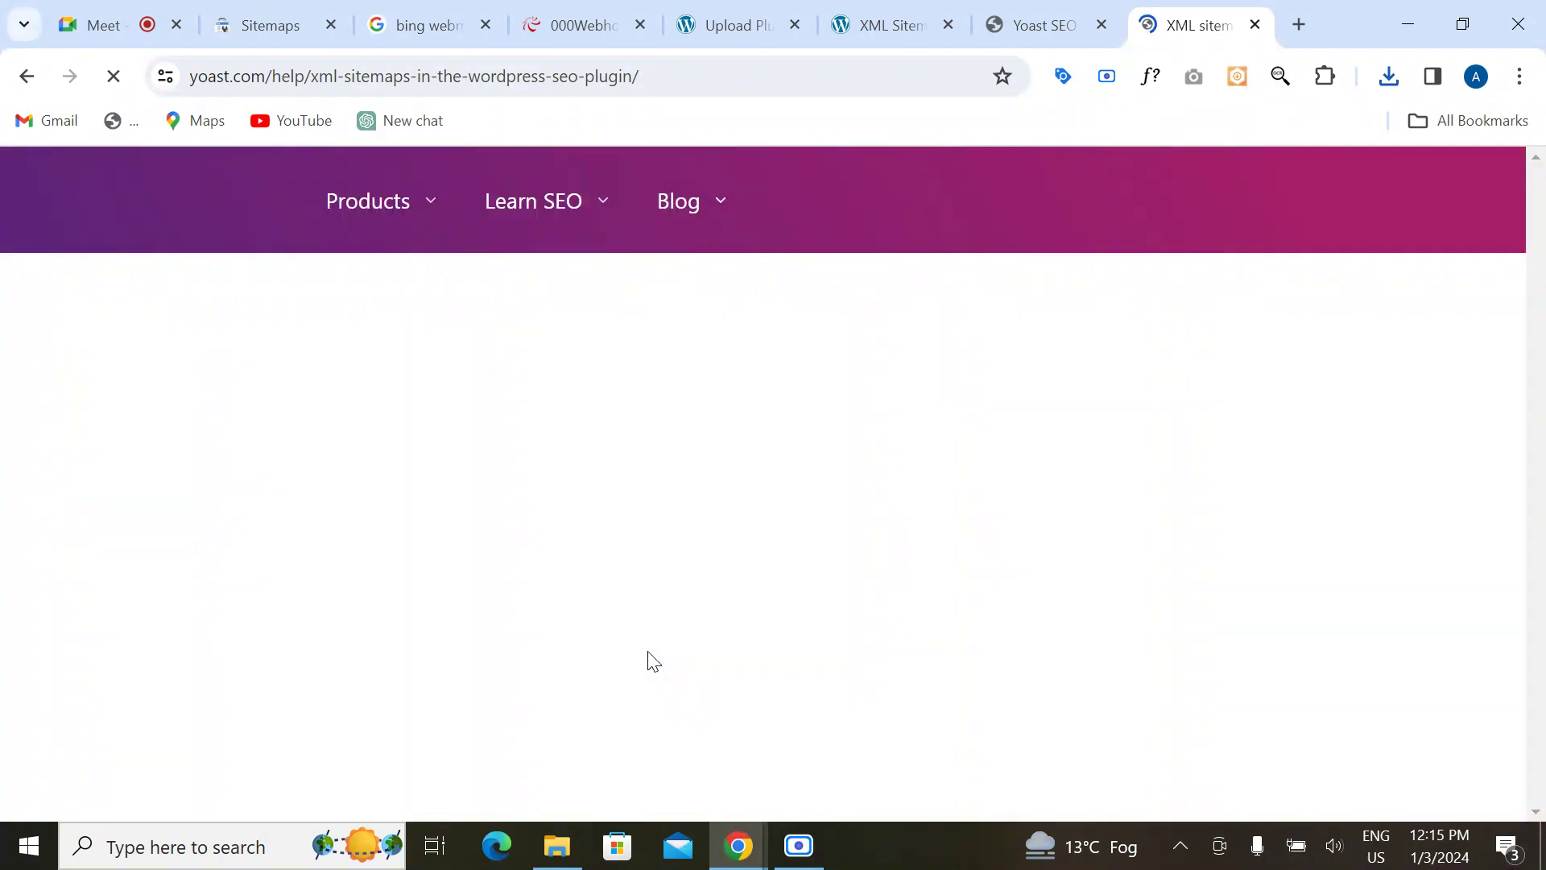
scroll(652, 661, "down", 7)
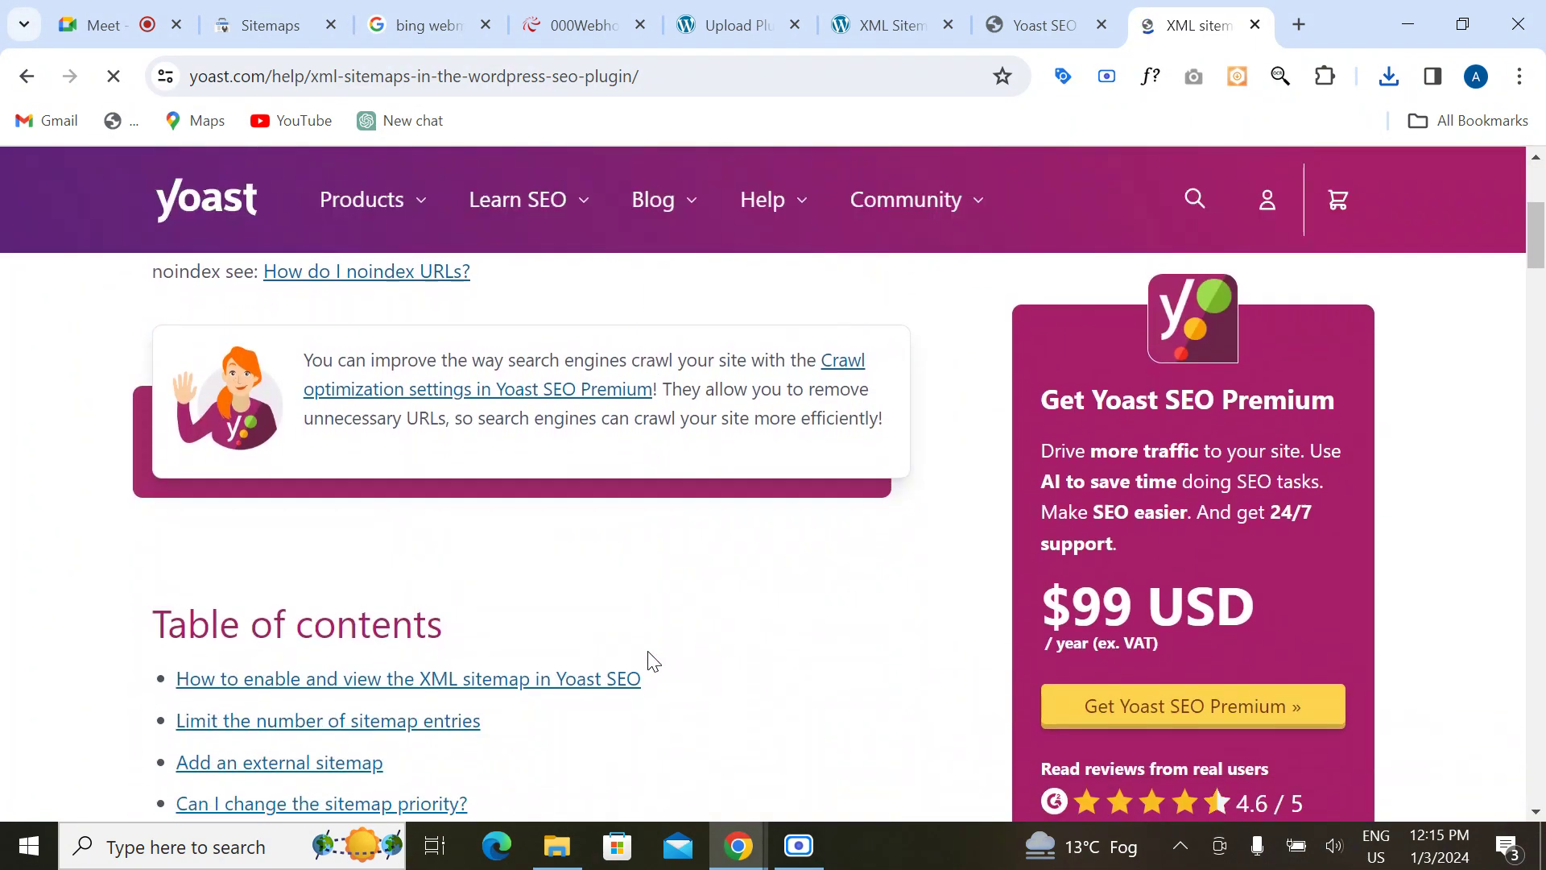
scroll(647, 650, "down", 9)
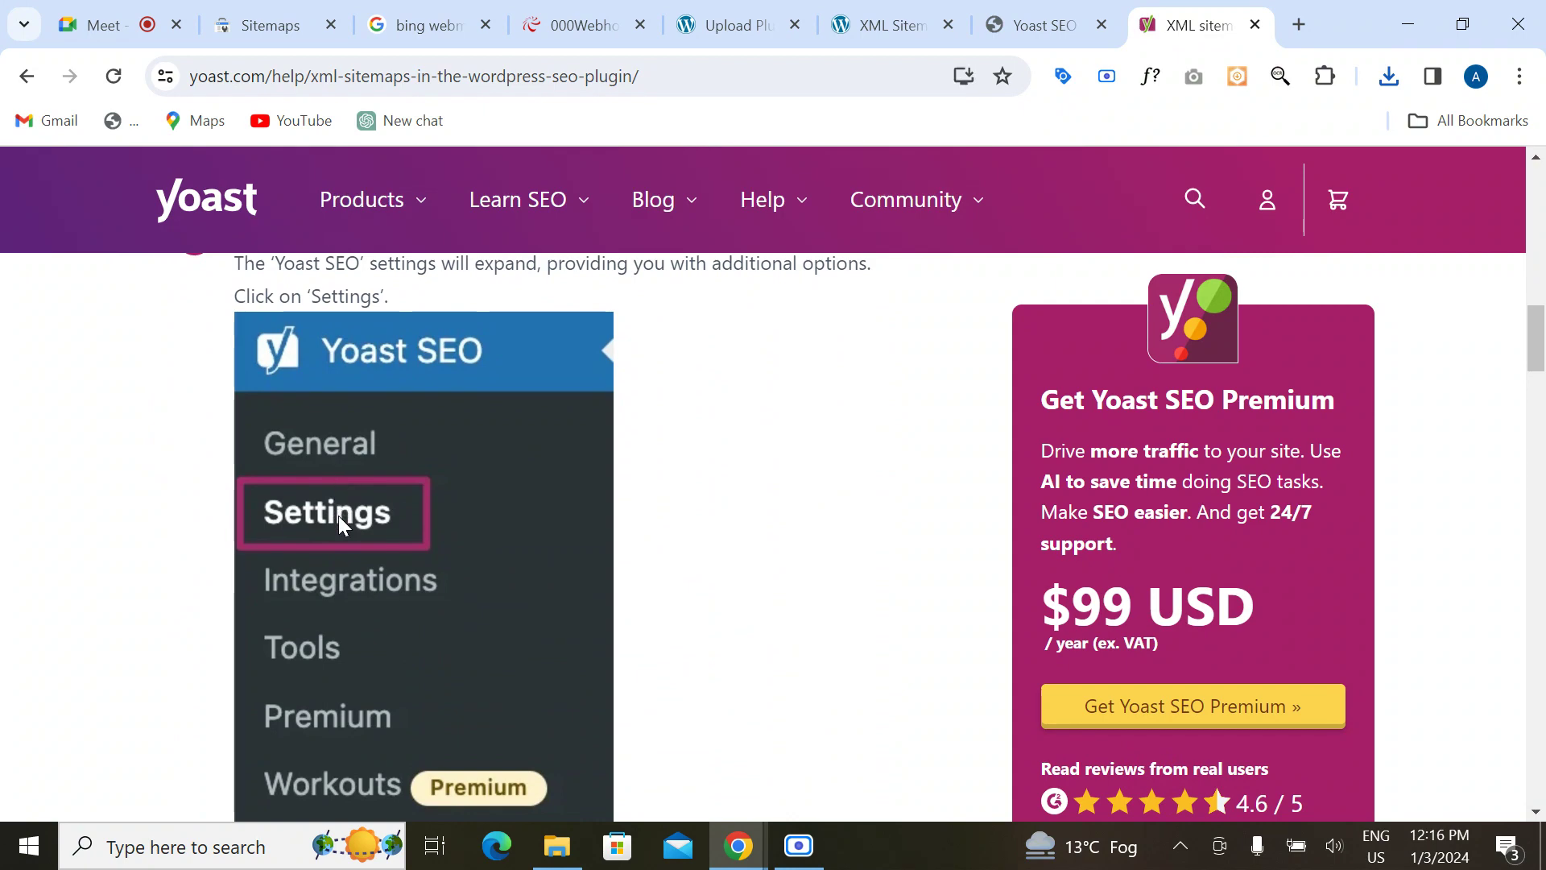
scroll(356, 562, "down", 9)
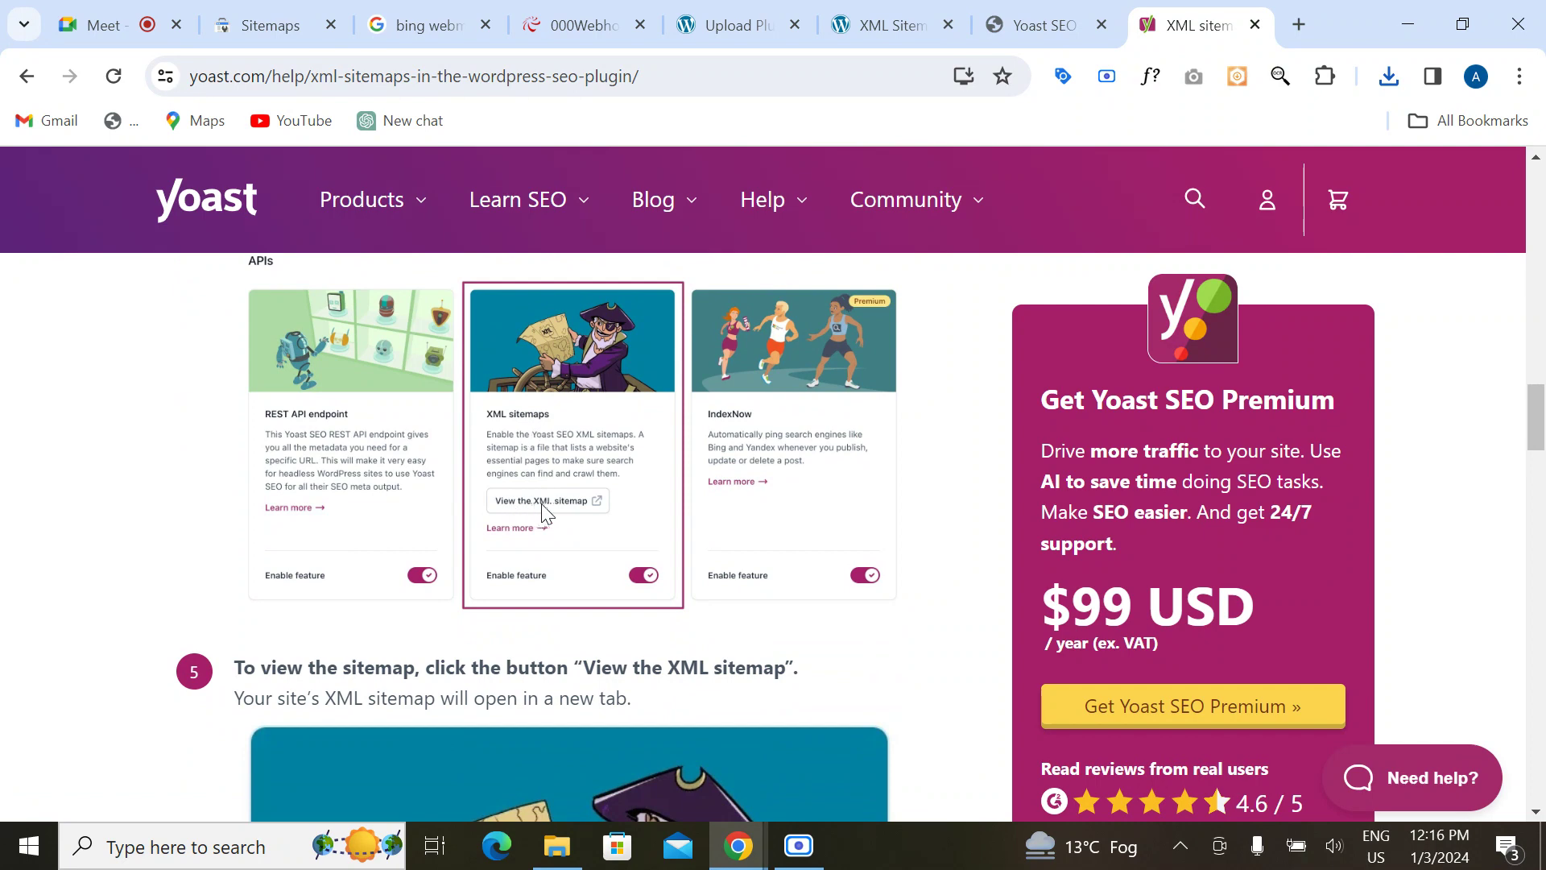
scroll(548, 575, "down", 2)
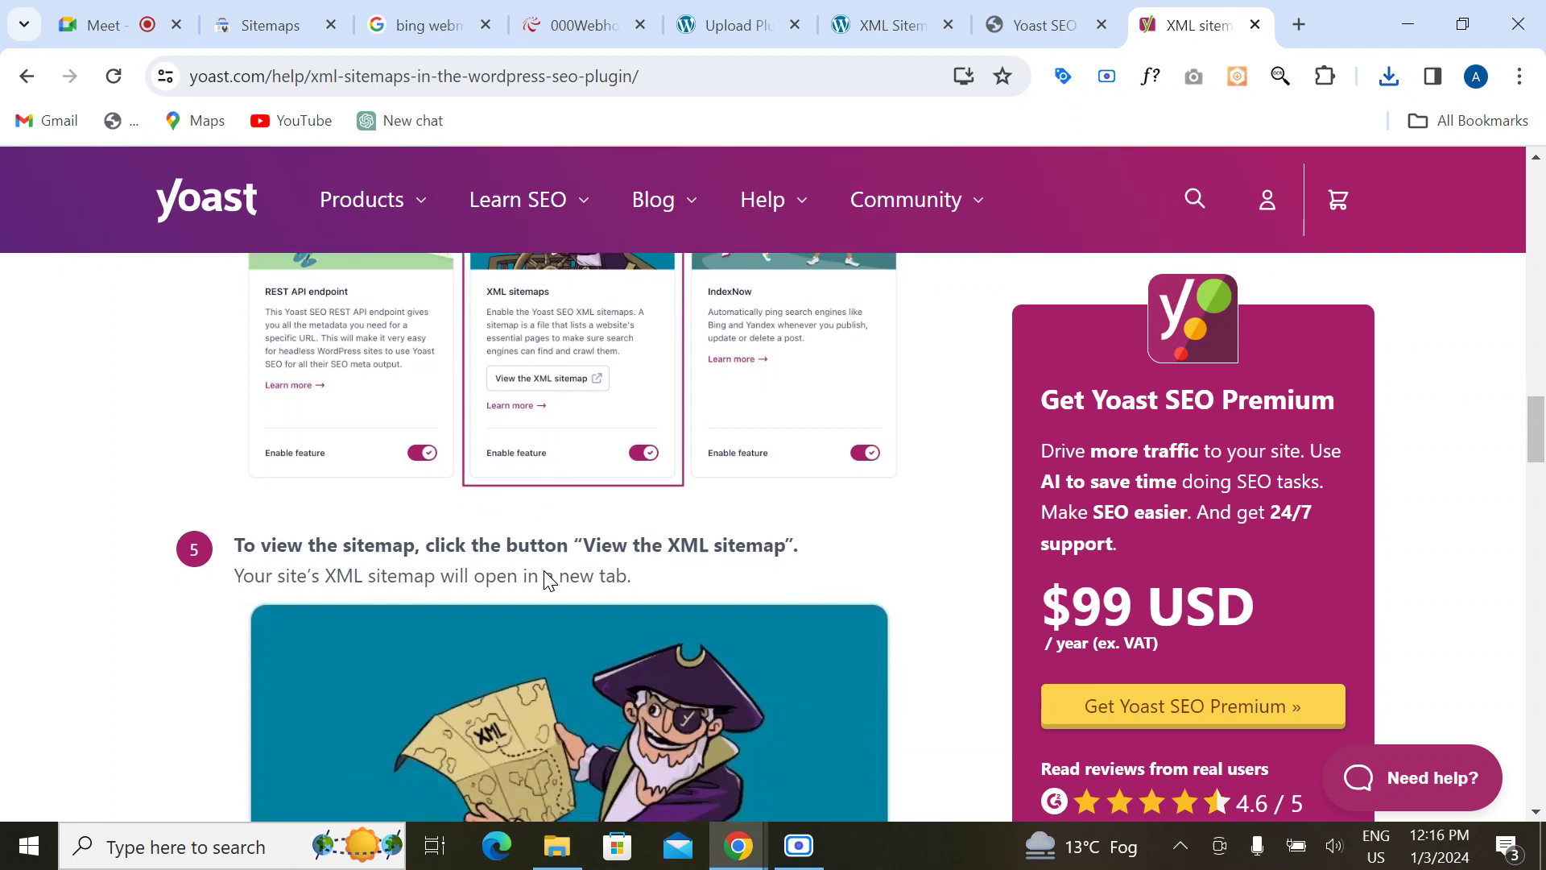
Step: Glance at the site's XML sitemap index, then read through Yoast's XML sitemaps help article
left_click(860, 32)
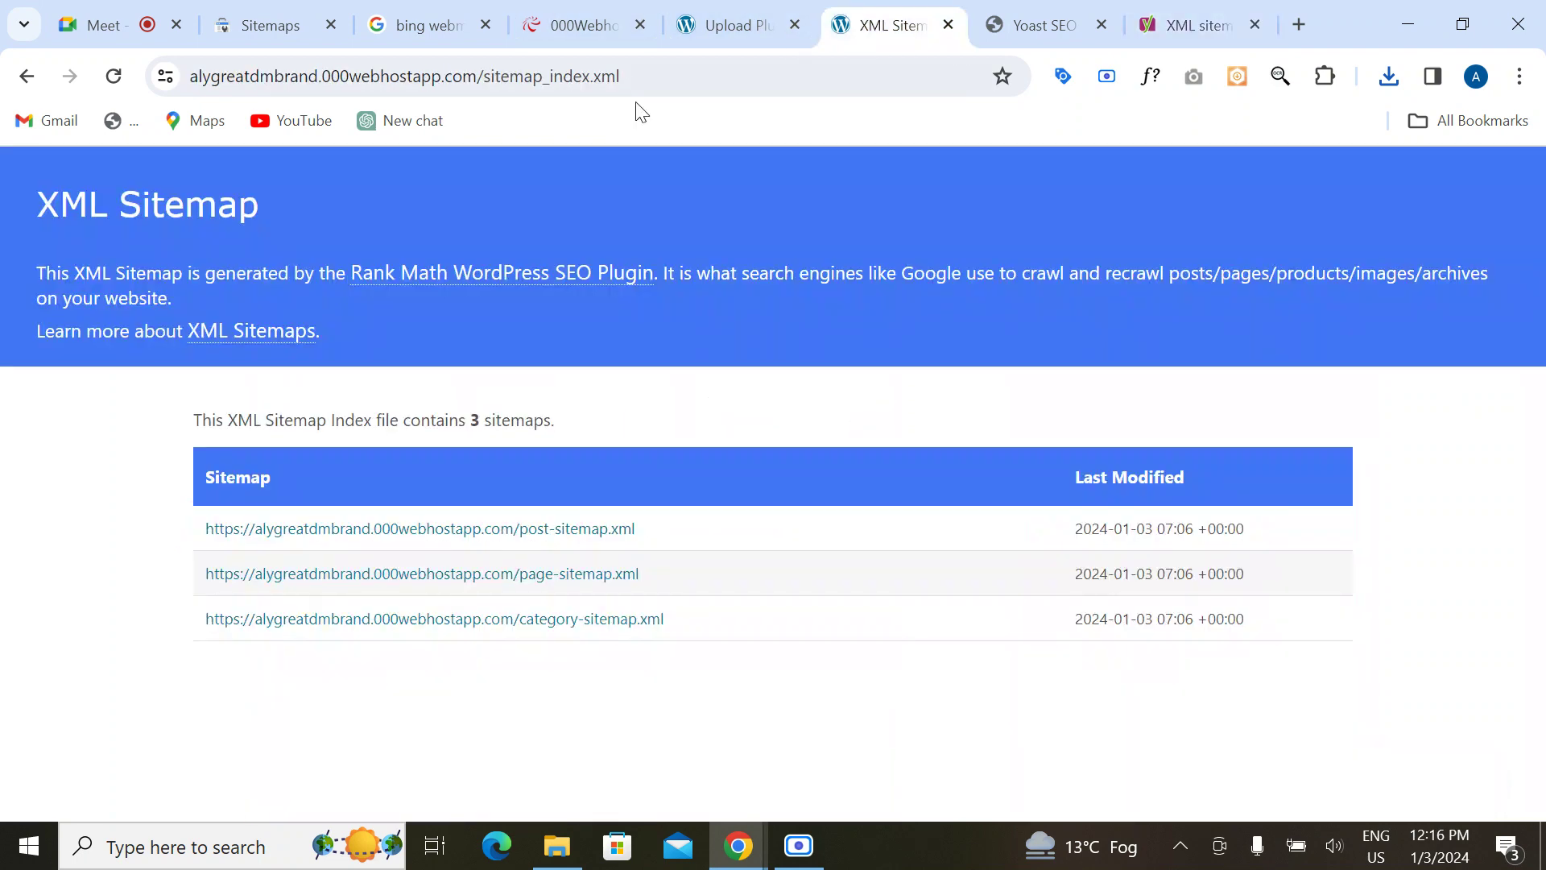
left_click(1171, 21)
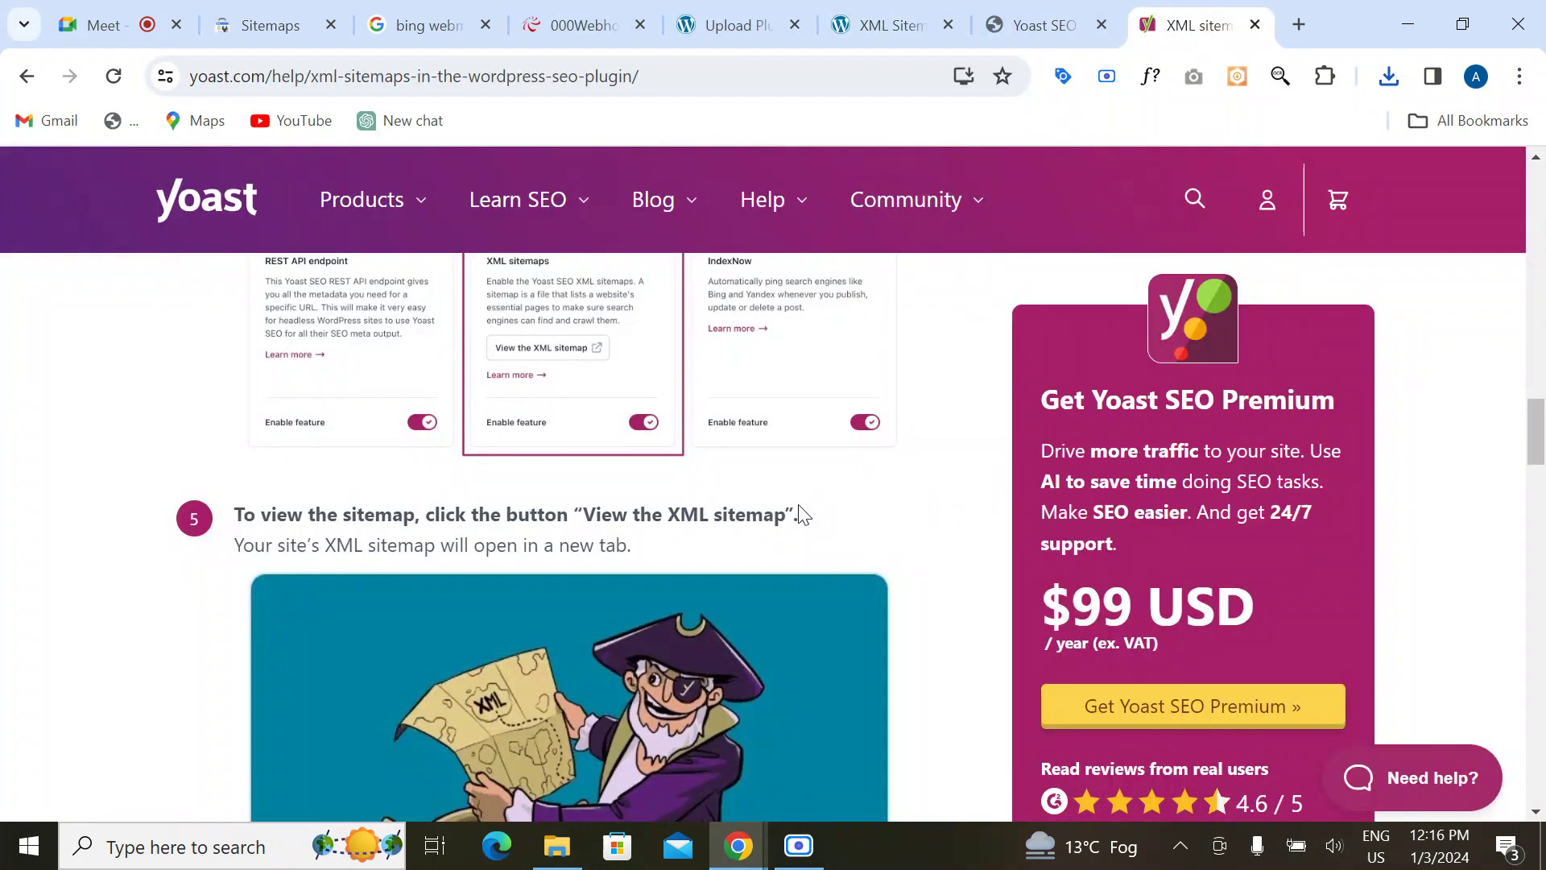
scroll(801, 511, "up", 3)
scroll(803, 516, "down", 5)
scroll(803, 516, "down", 6)
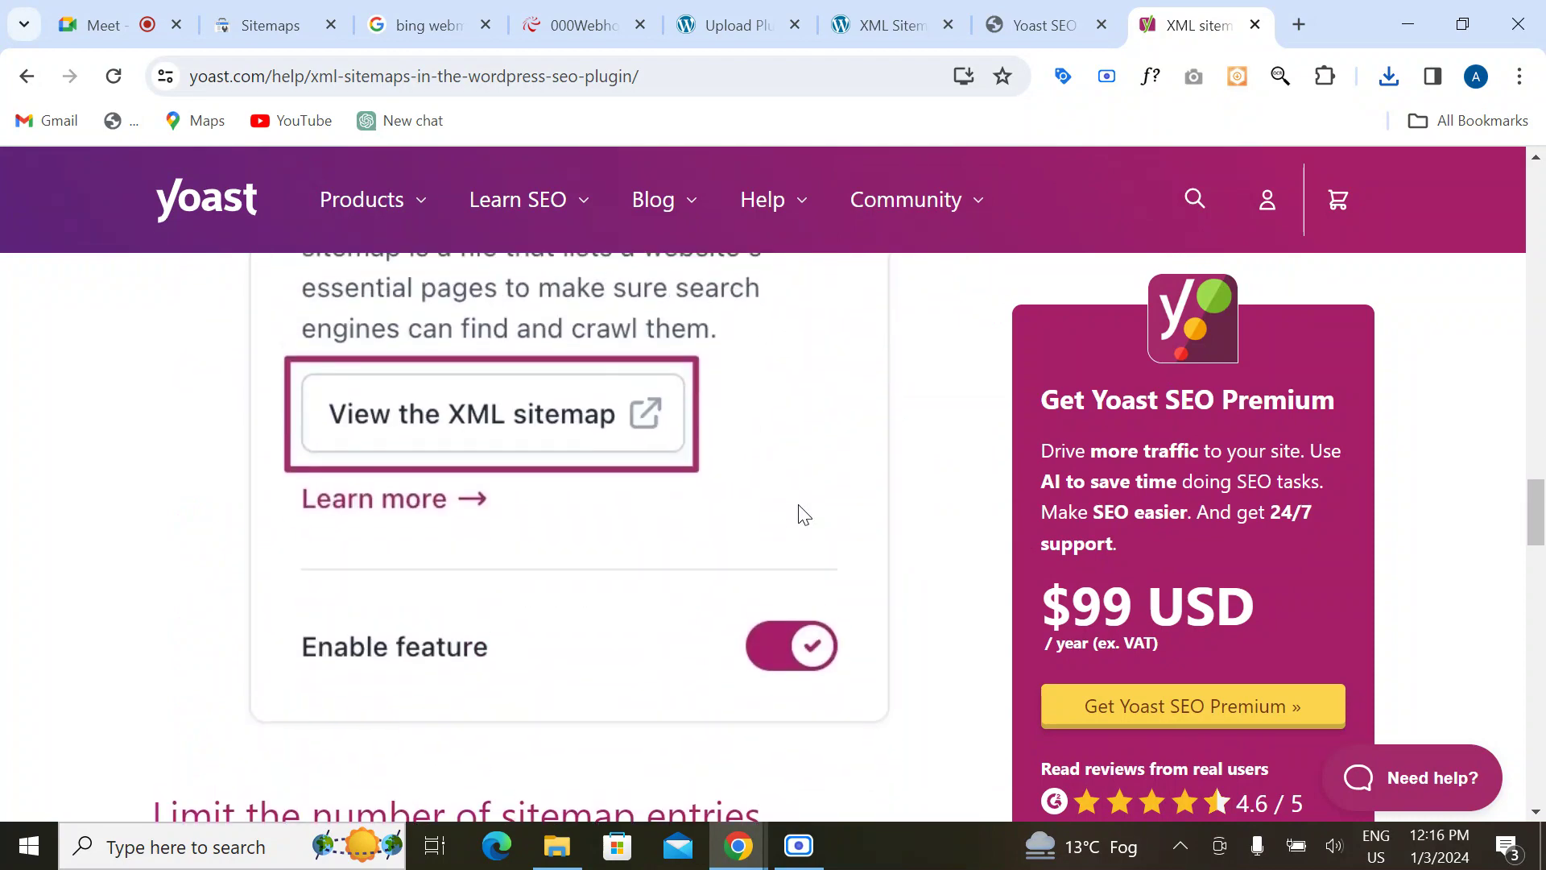
scroll(802, 516, "up", 7)
scroll(799, 505, "down", 8)
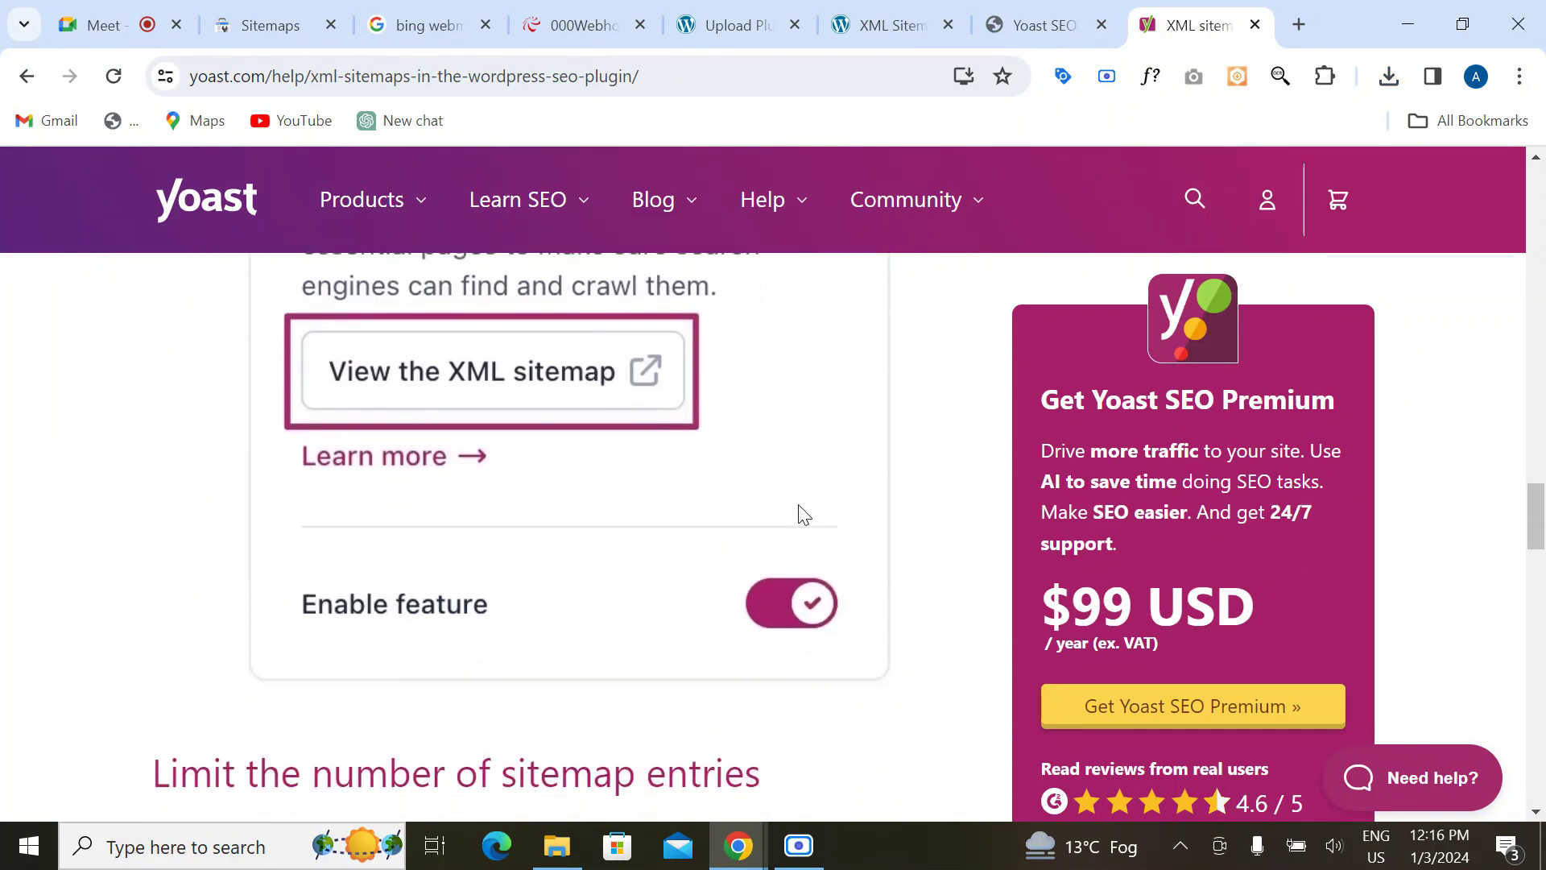
scroll(799, 507, "up", 10)
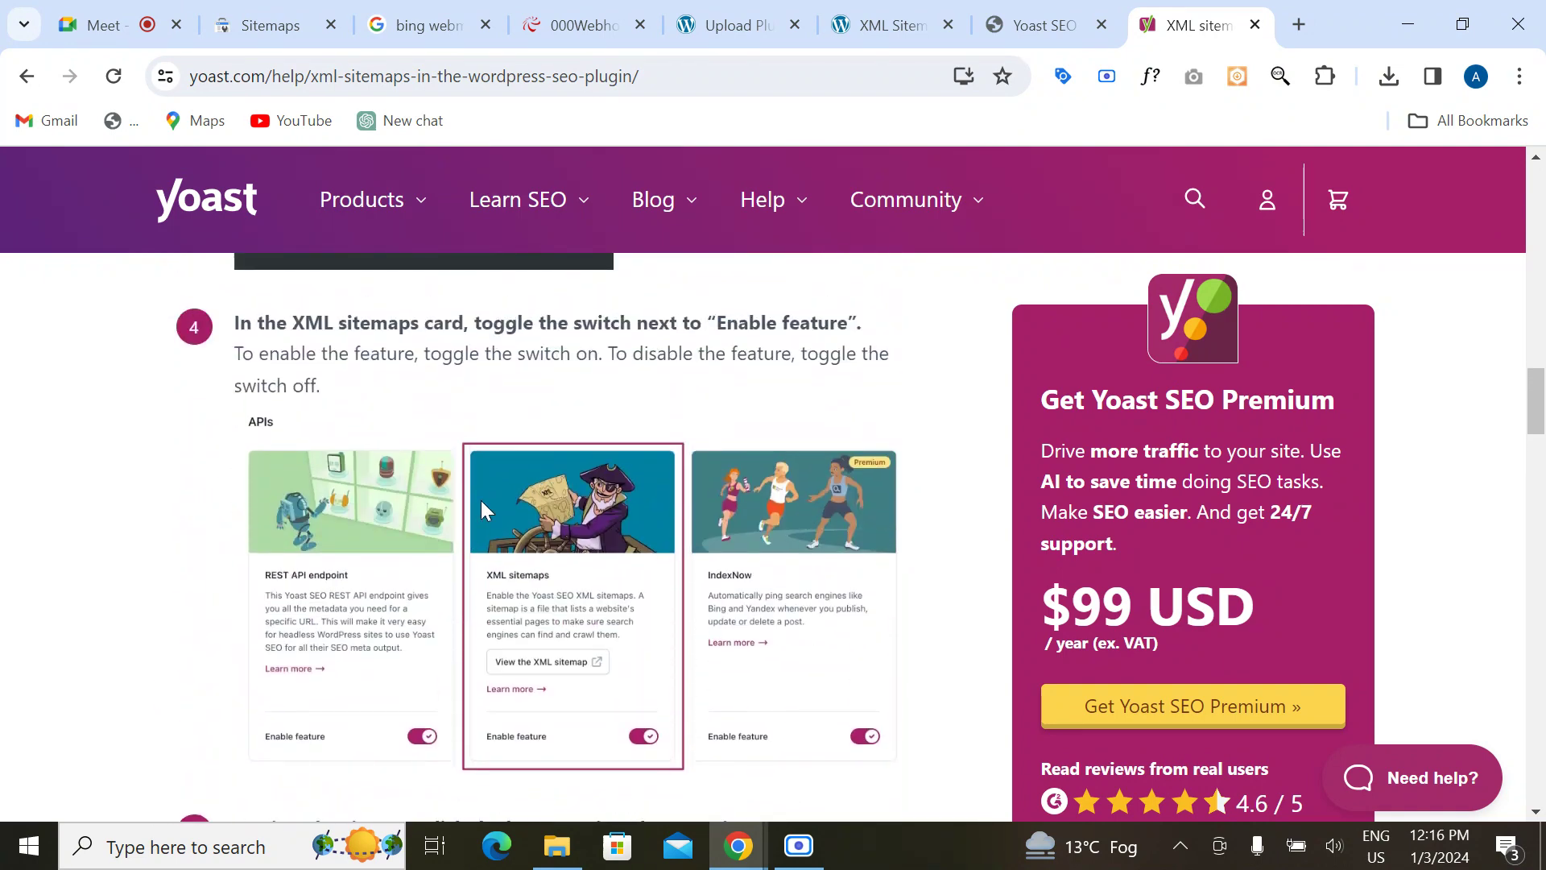
scroll(482, 504, "up", 7)
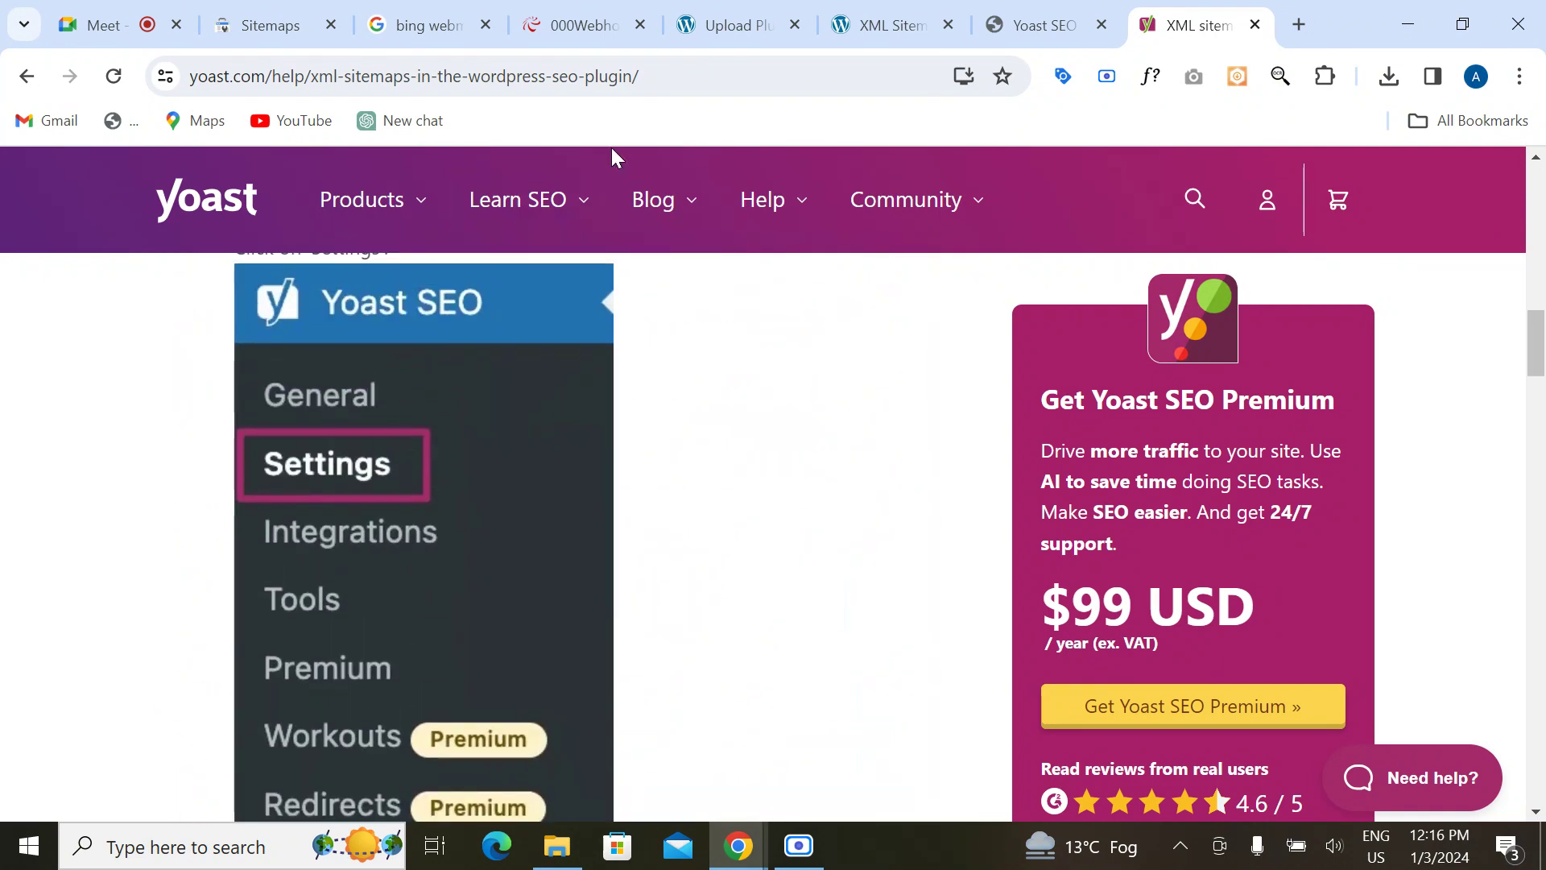
Step: Check the full https web address of the site's XML sitemap page
left_click(883, 16)
left_click(660, 83)
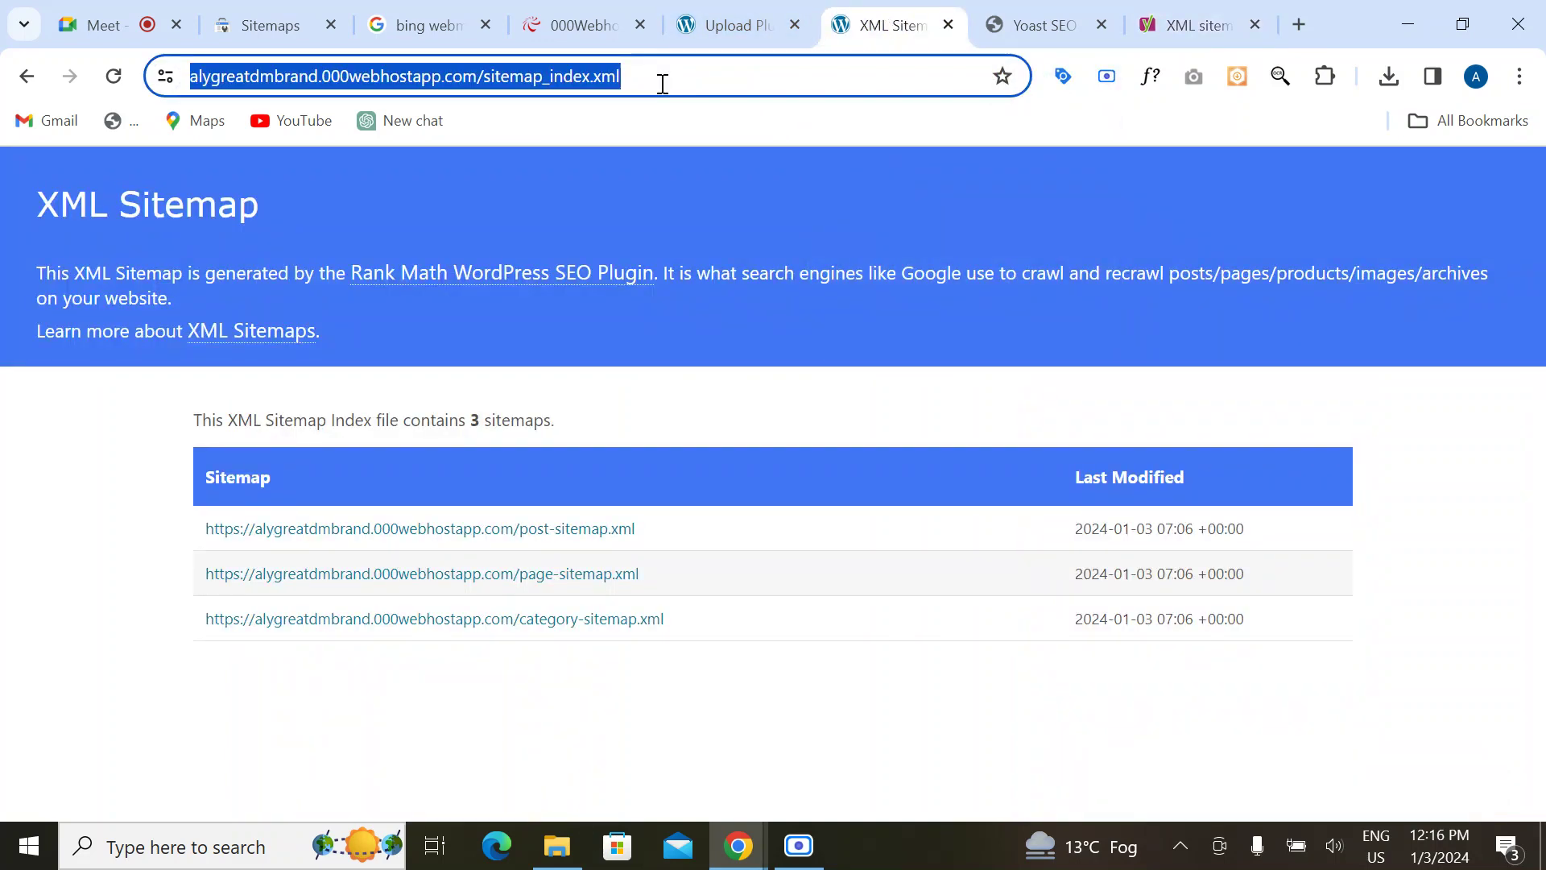
left_click(662, 84)
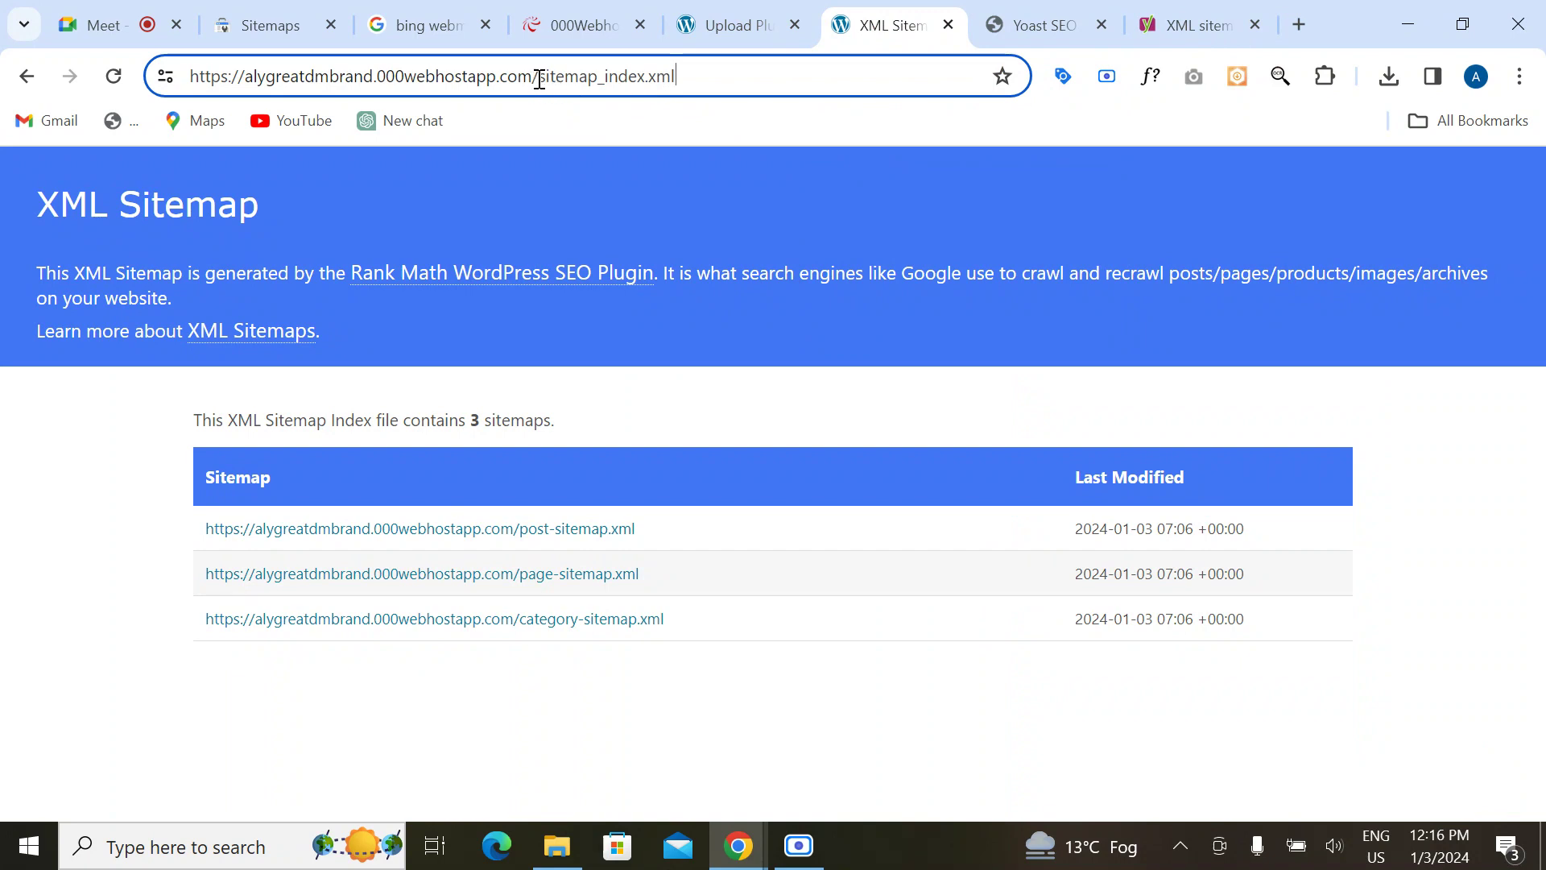
left_click(103, 572)
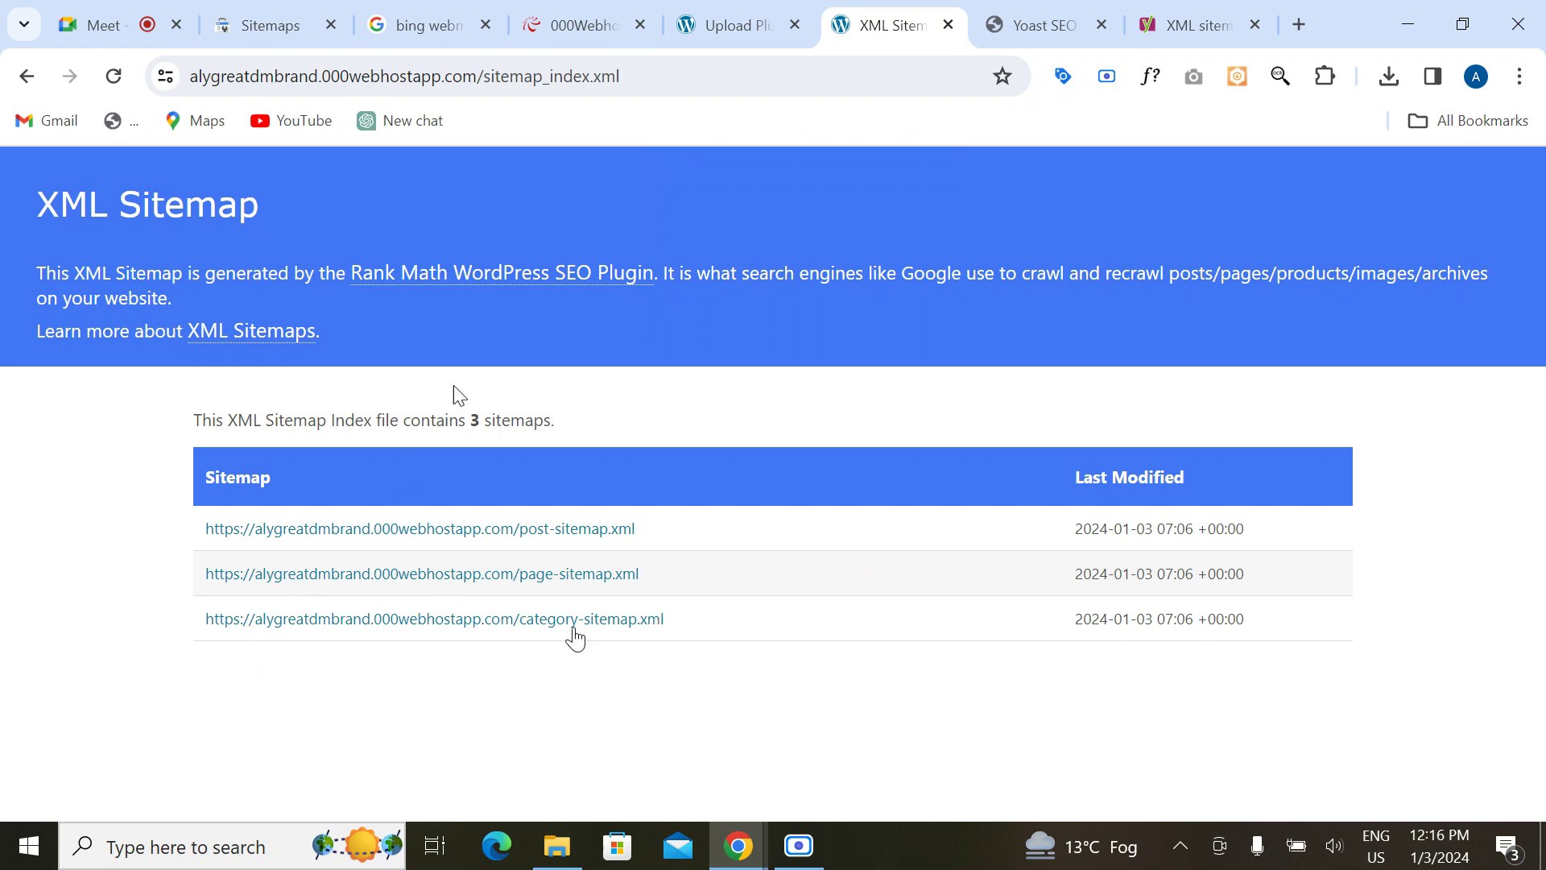
Step: Close the Yoast SEO plugin and sitemap help tabs, then return to the WordPress Plugin Installer
left_click(1041, 26)
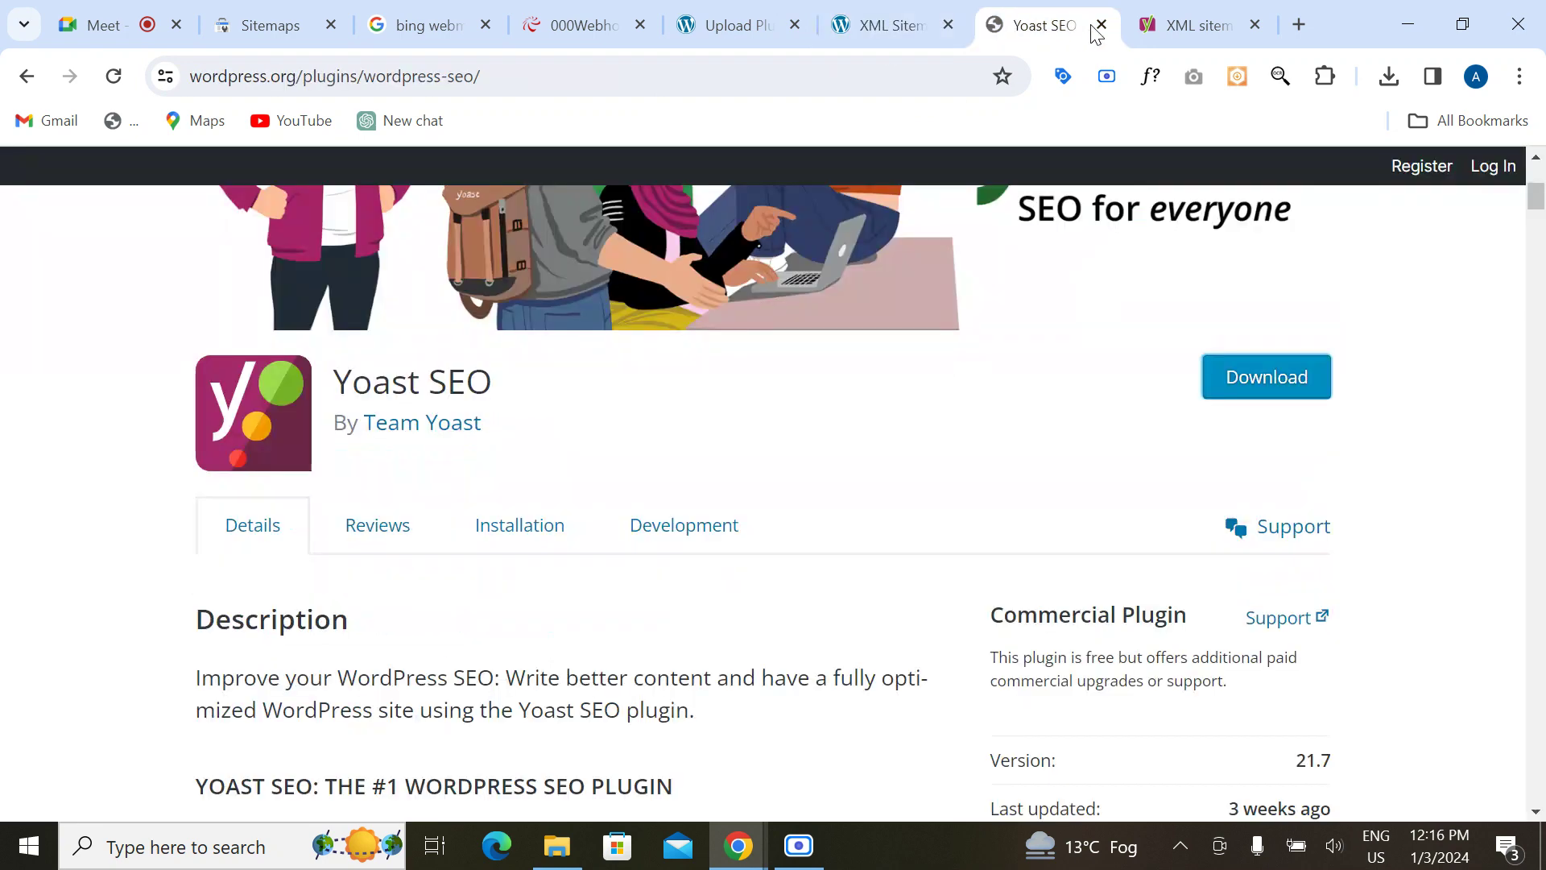
left_click(1101, 25)
left_click(1100, 25)
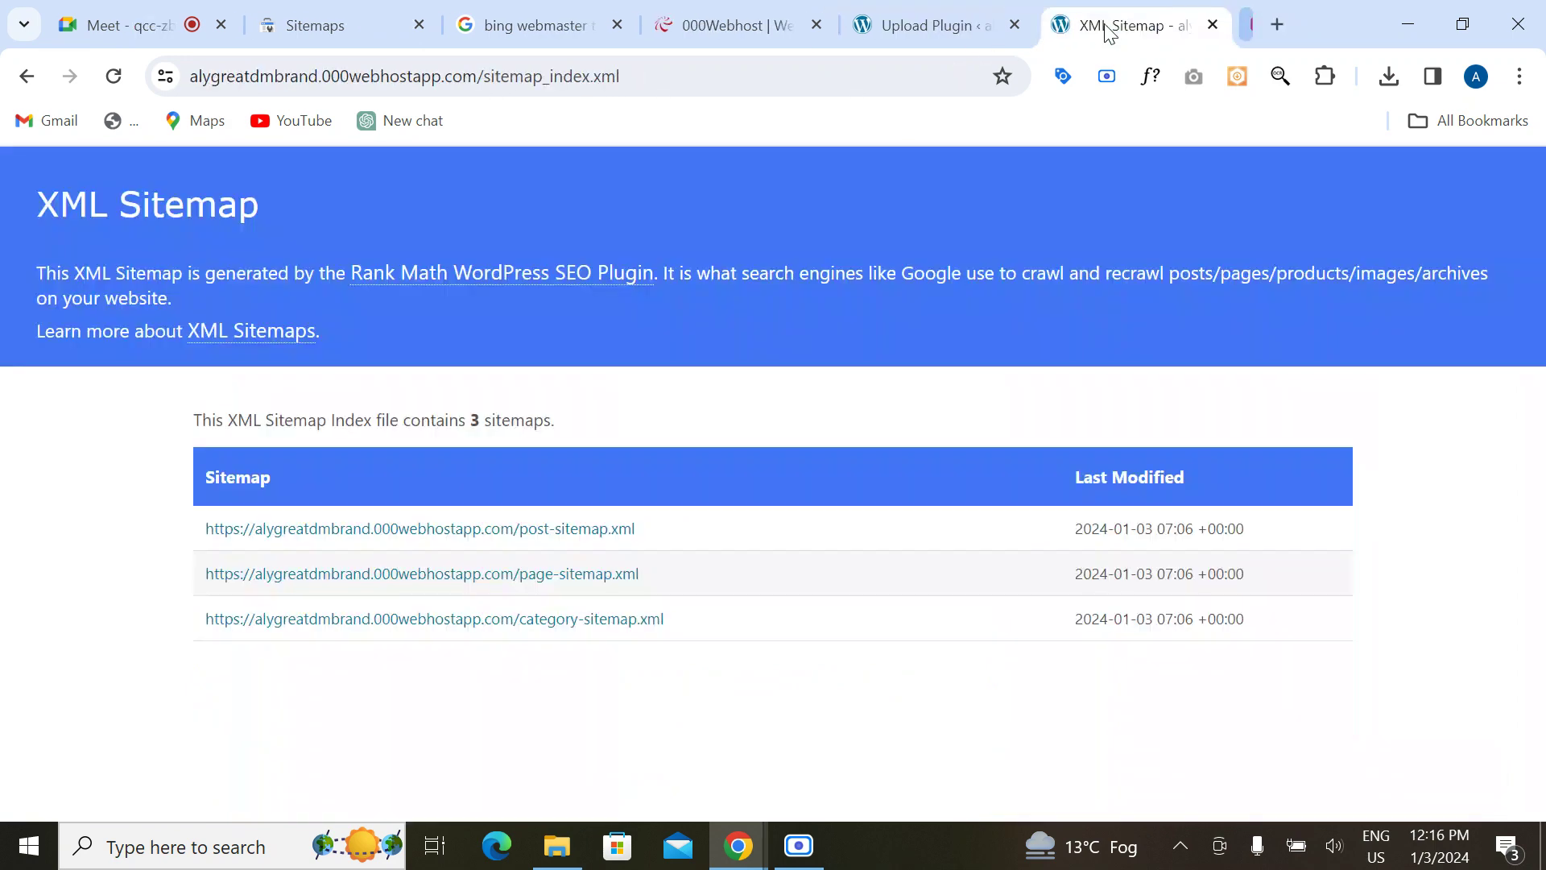
left_click(726, 29)
left_click(555, 26)
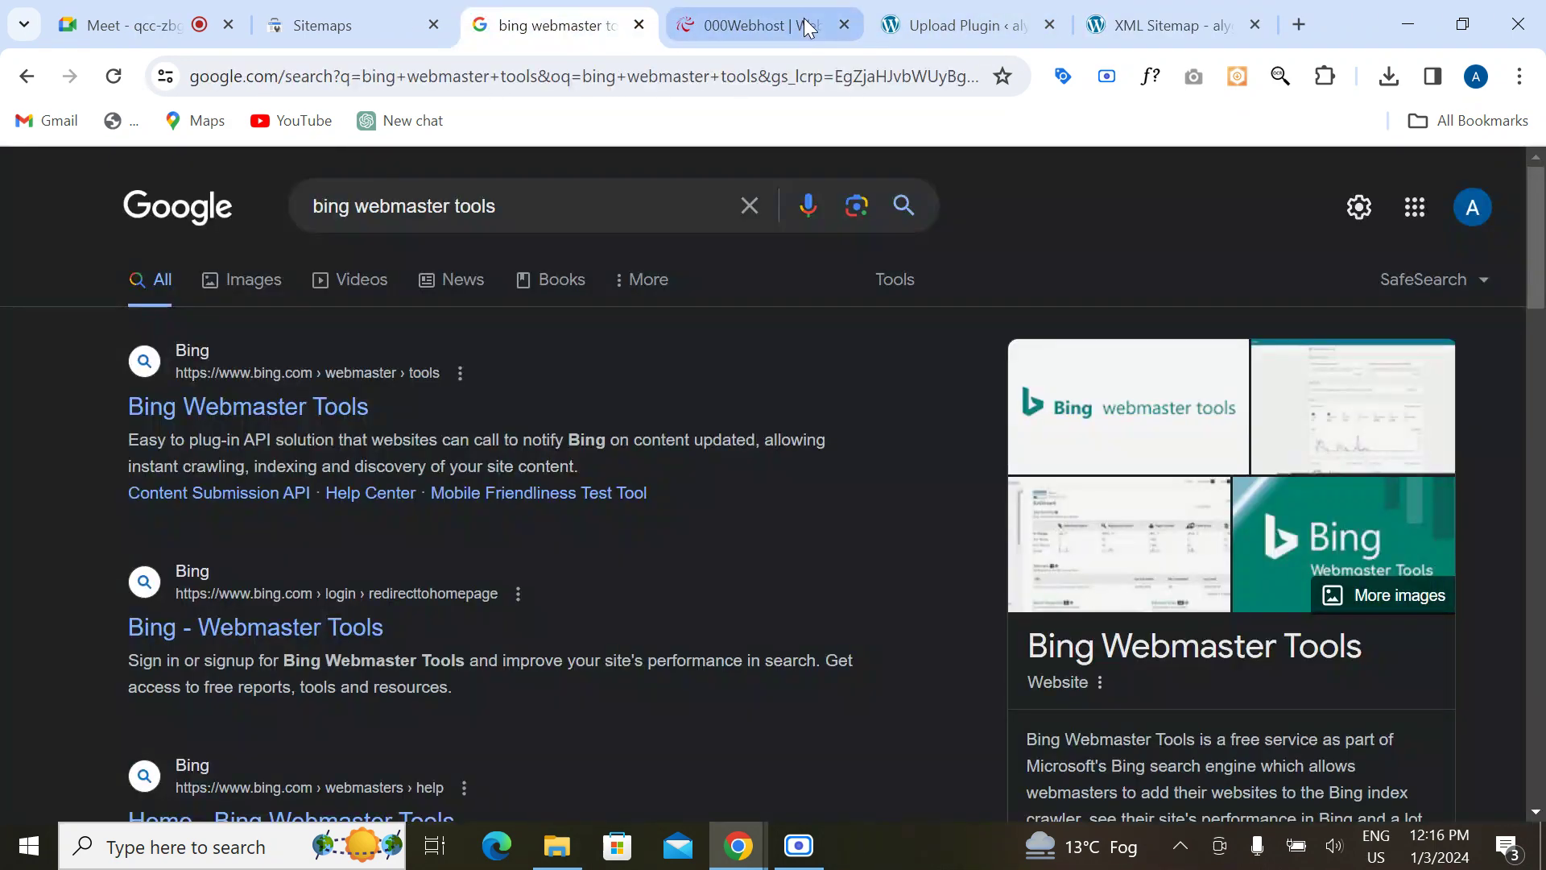
left_click(907, 25)
scroll(527, 418, "down", 1)
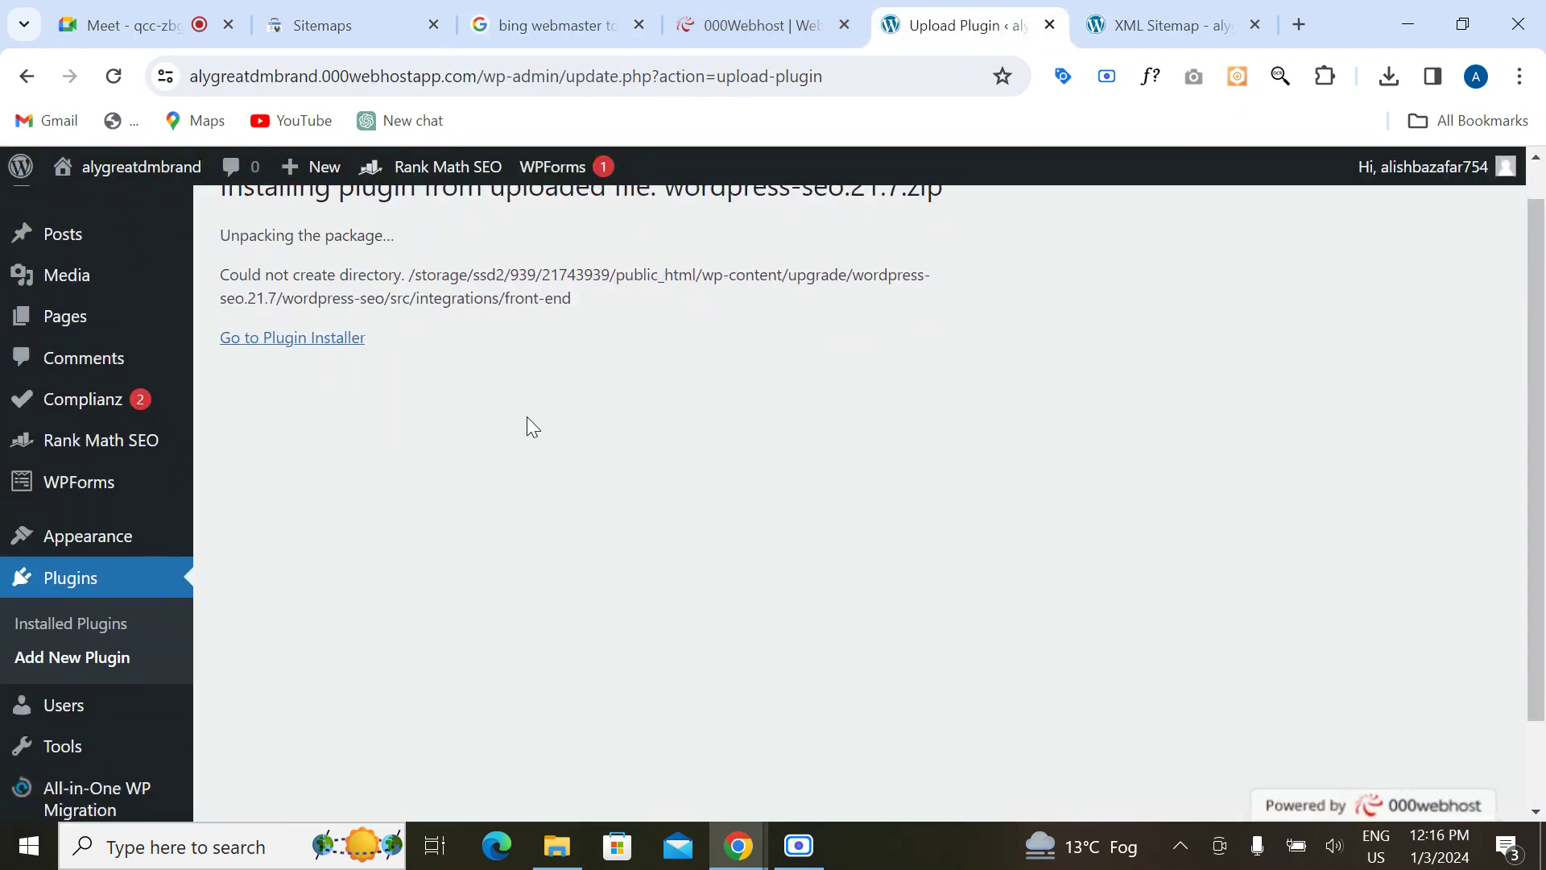
scroll(528, 418, "up", 1)
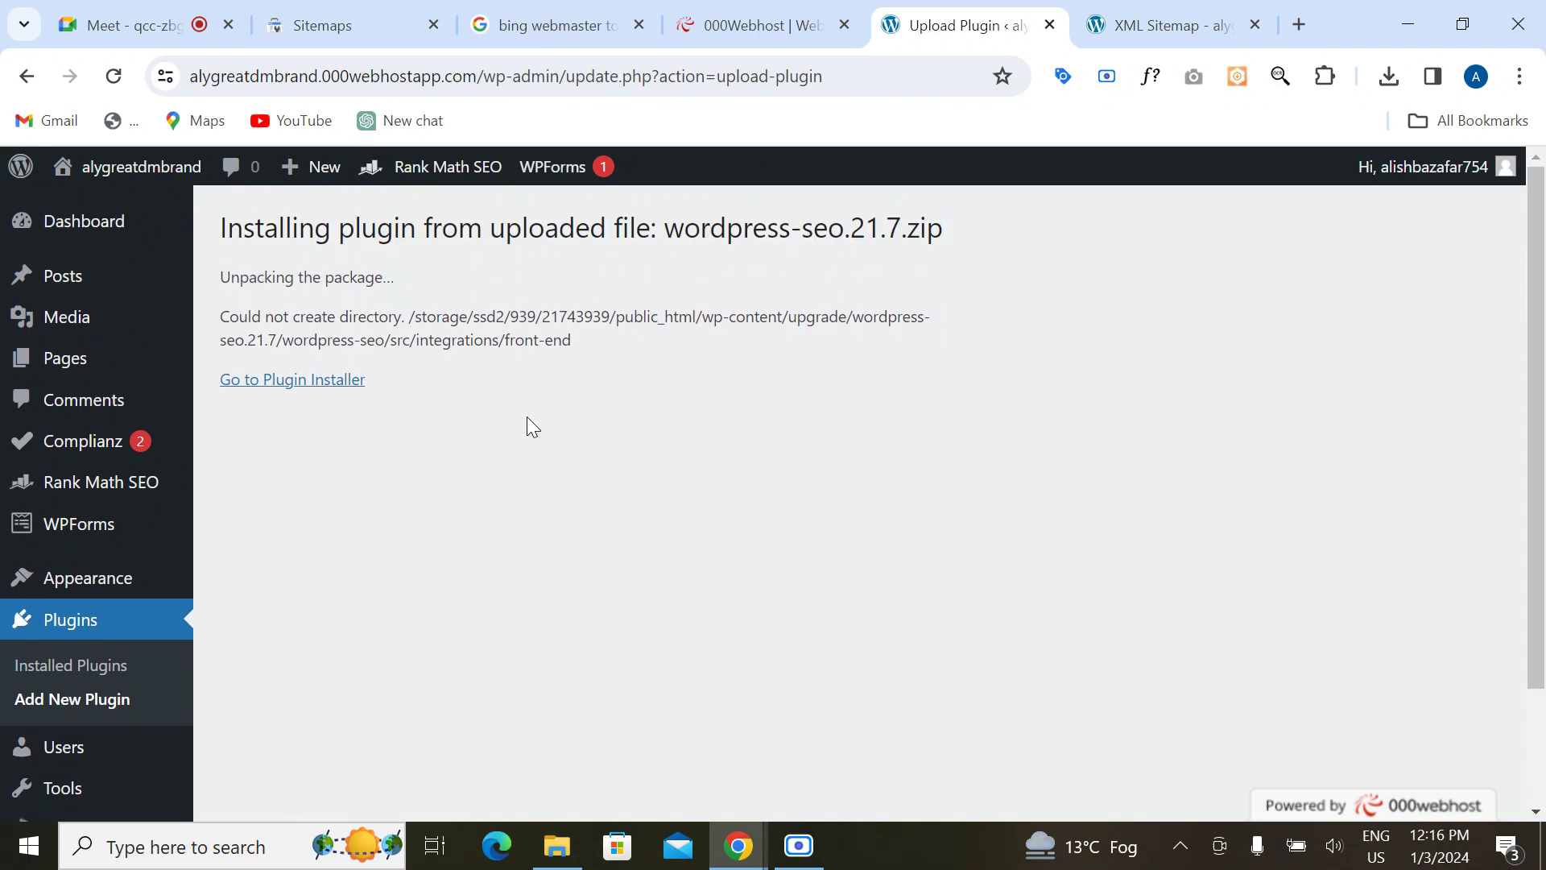
left_click(245, 391)
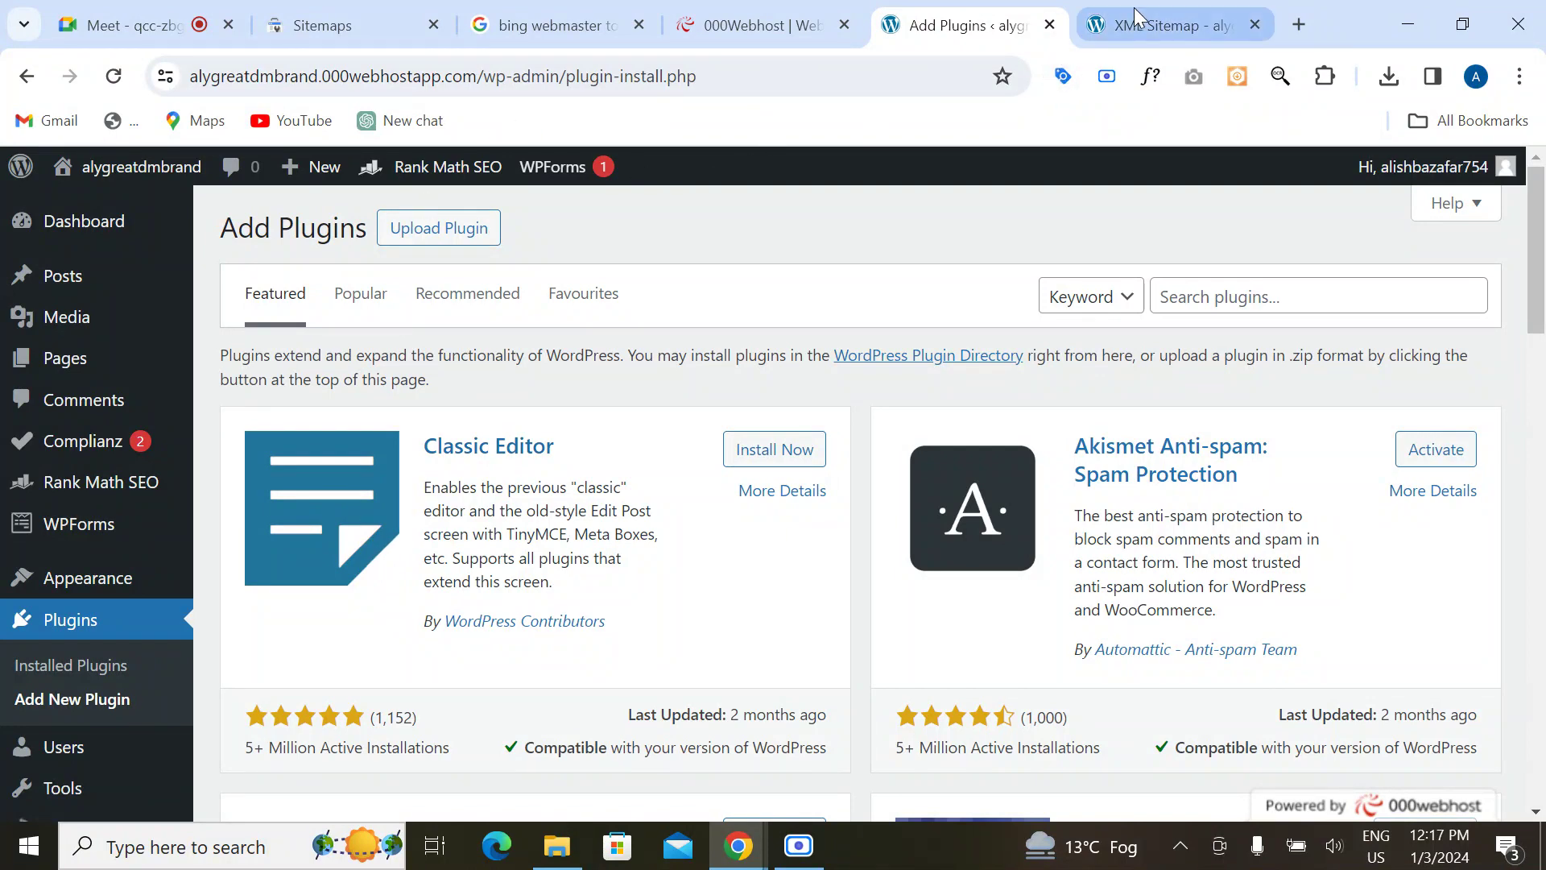
Step: Close the Add Plugins tab and open the alygreatdmbrand site's File Manager from 000webhost
left_click(1101, 19)
left_click(1050, 25)
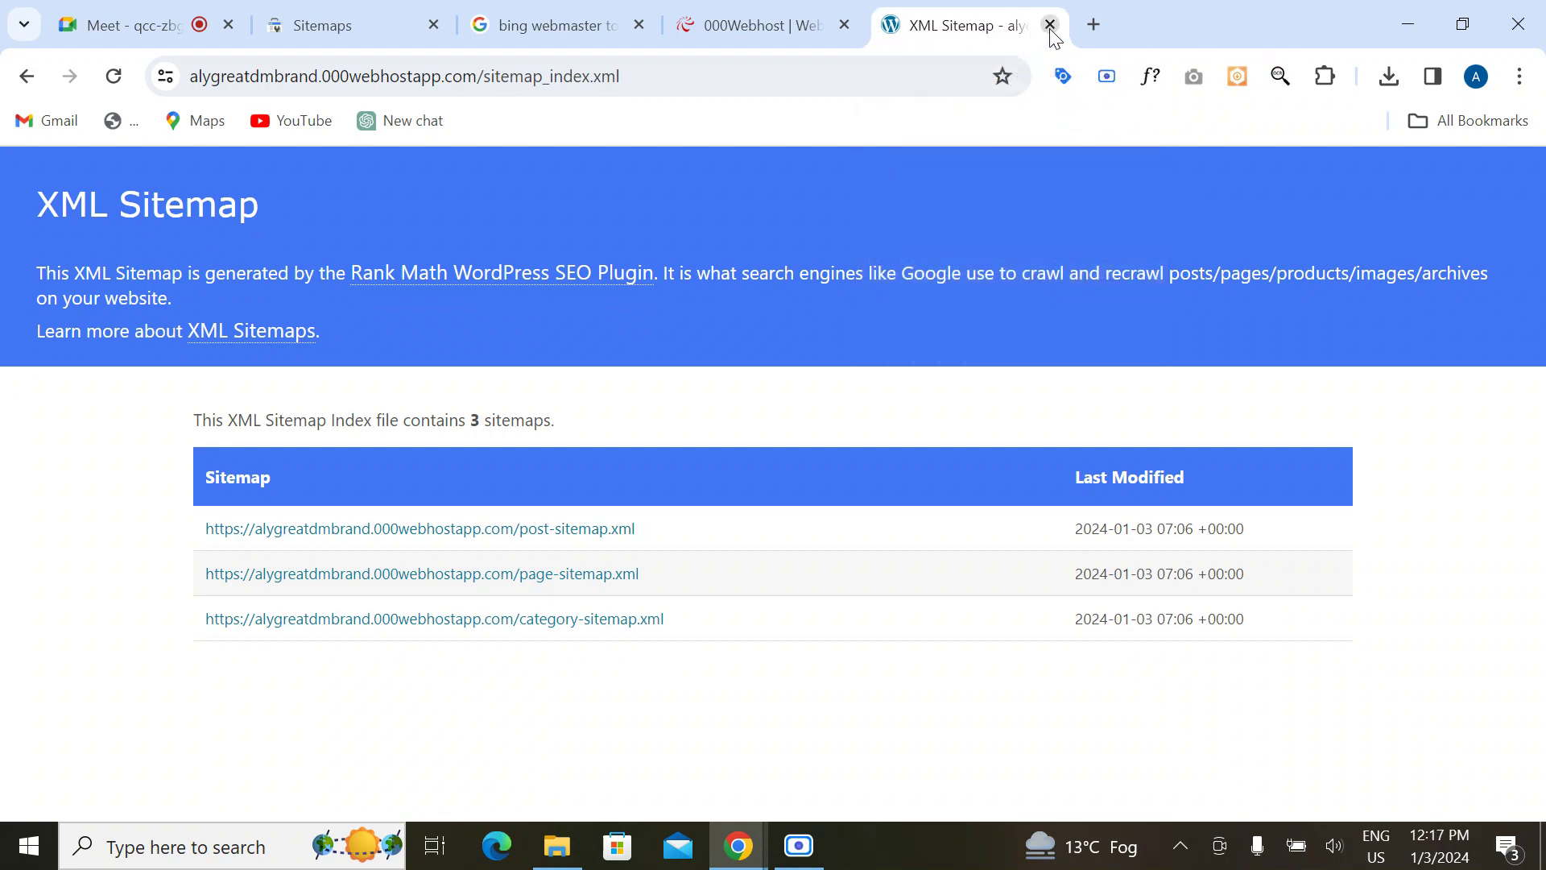
left_click(760, 27)
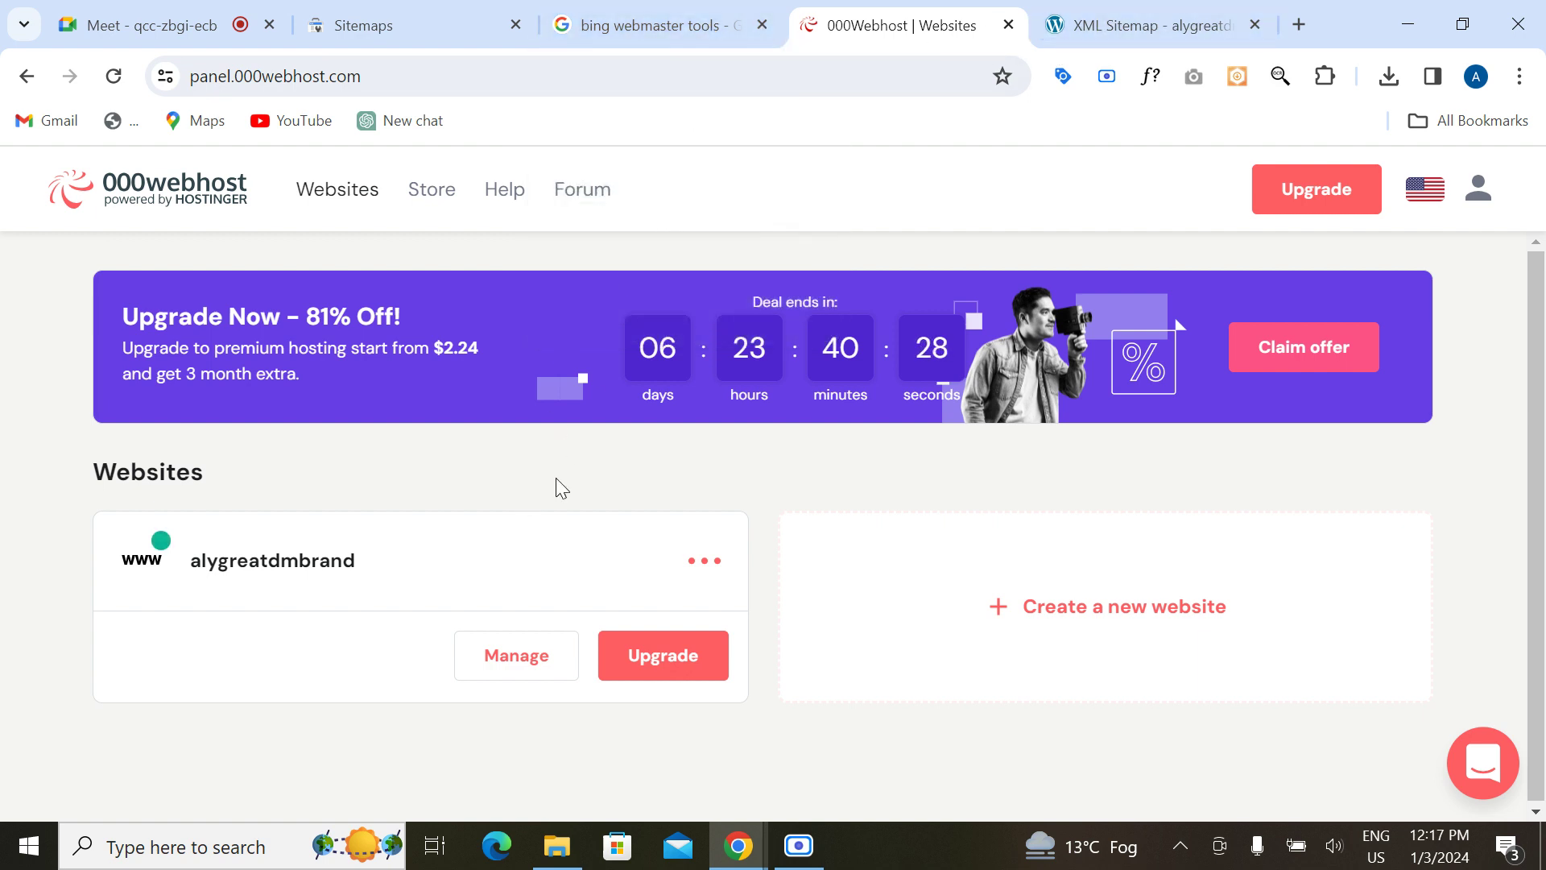
left_click(499, 655)
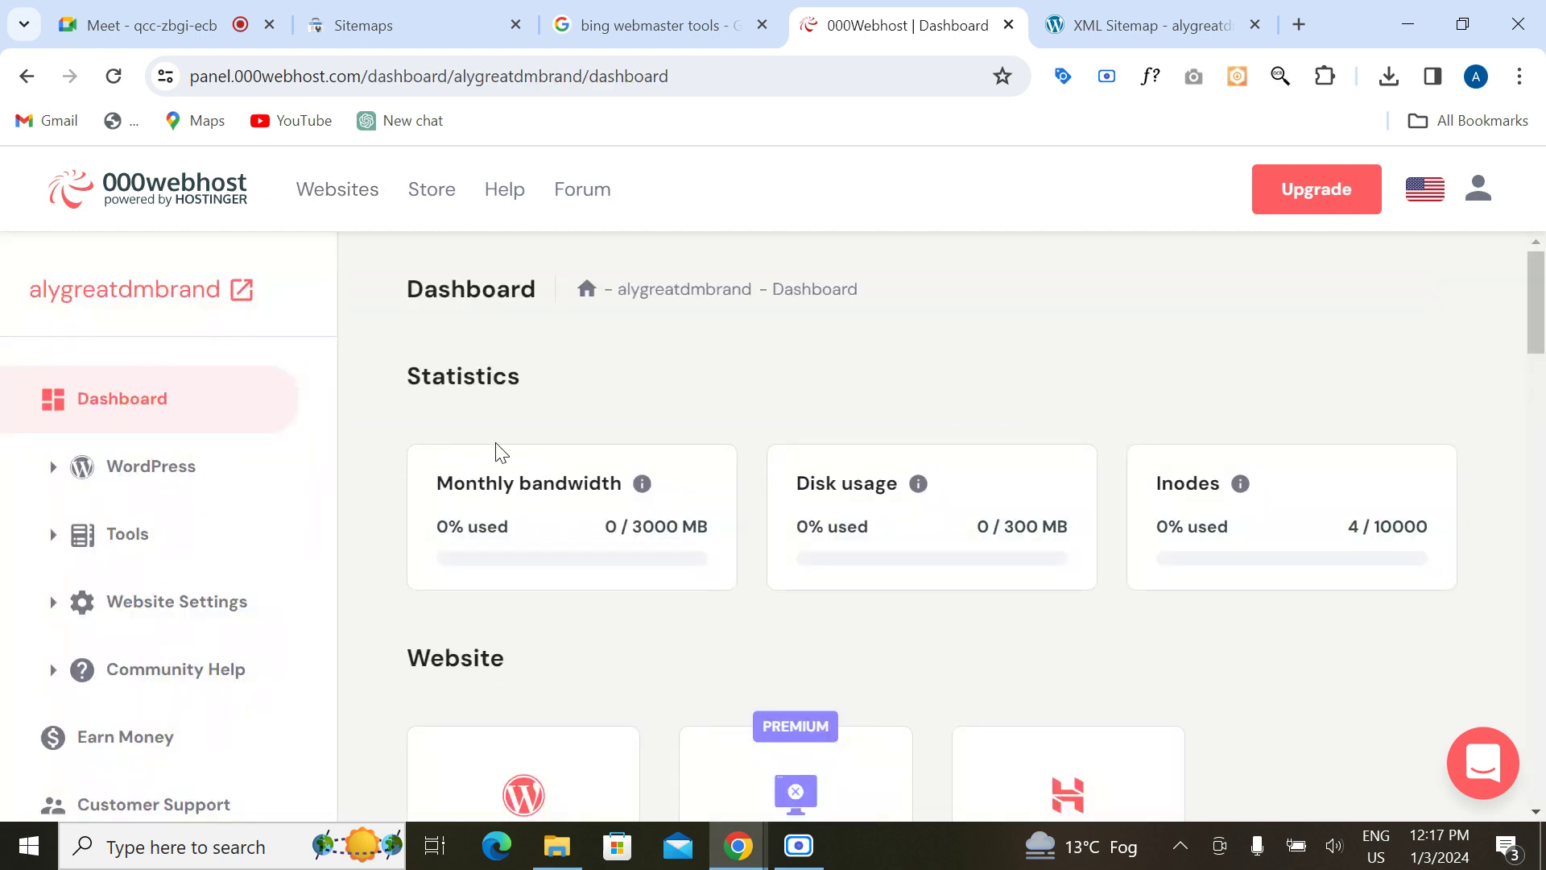
scroll(399, 620, "down", 5)
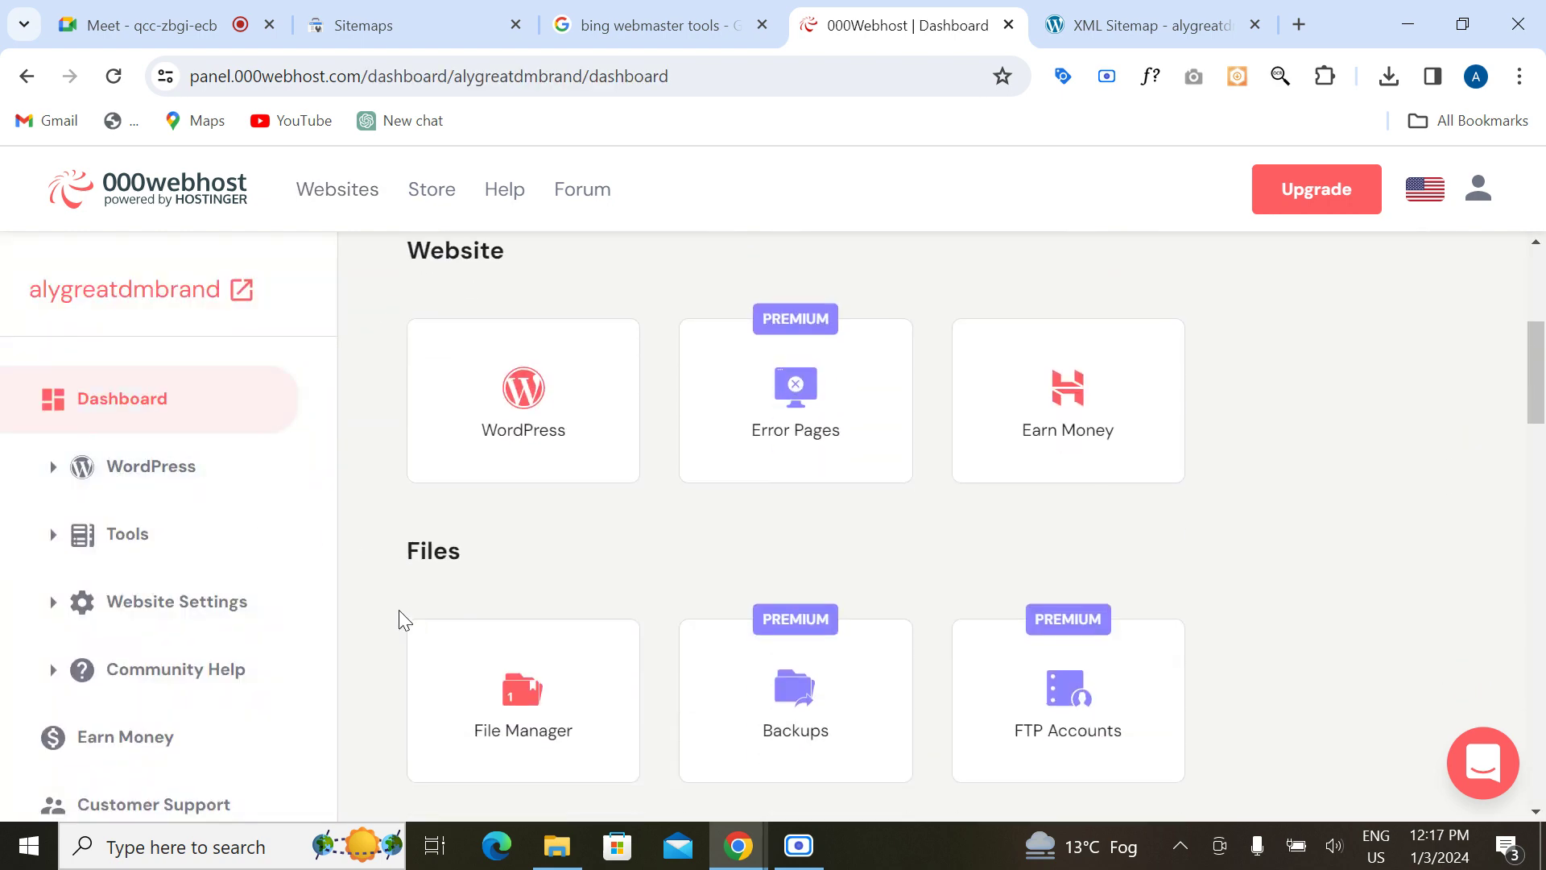
scroll(398, 620, "down", 1)
left_click(525, 624)
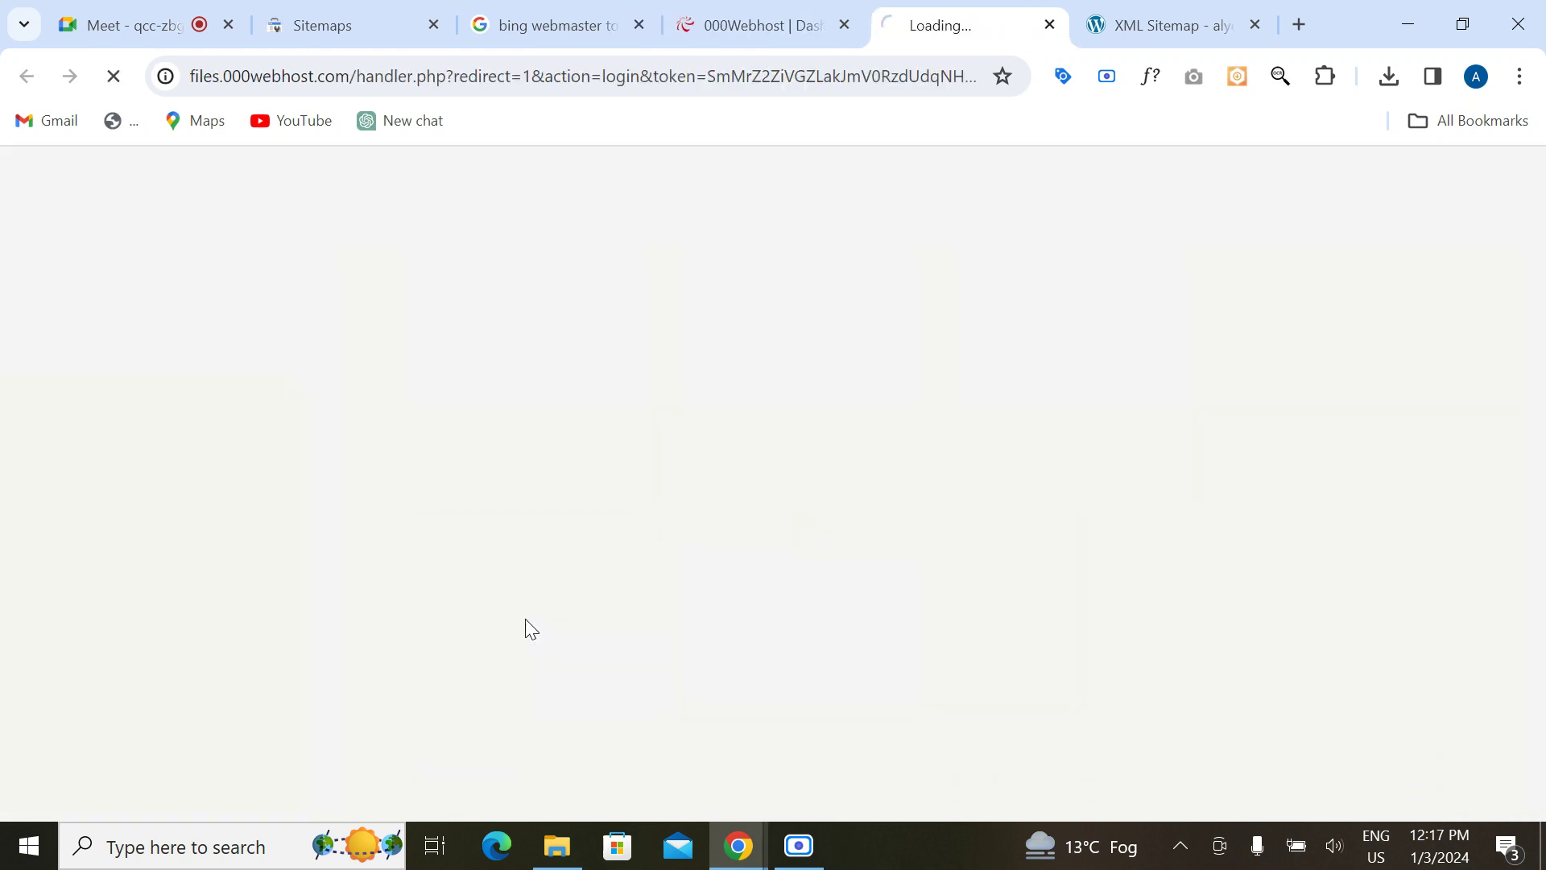
left_click(843, 22)
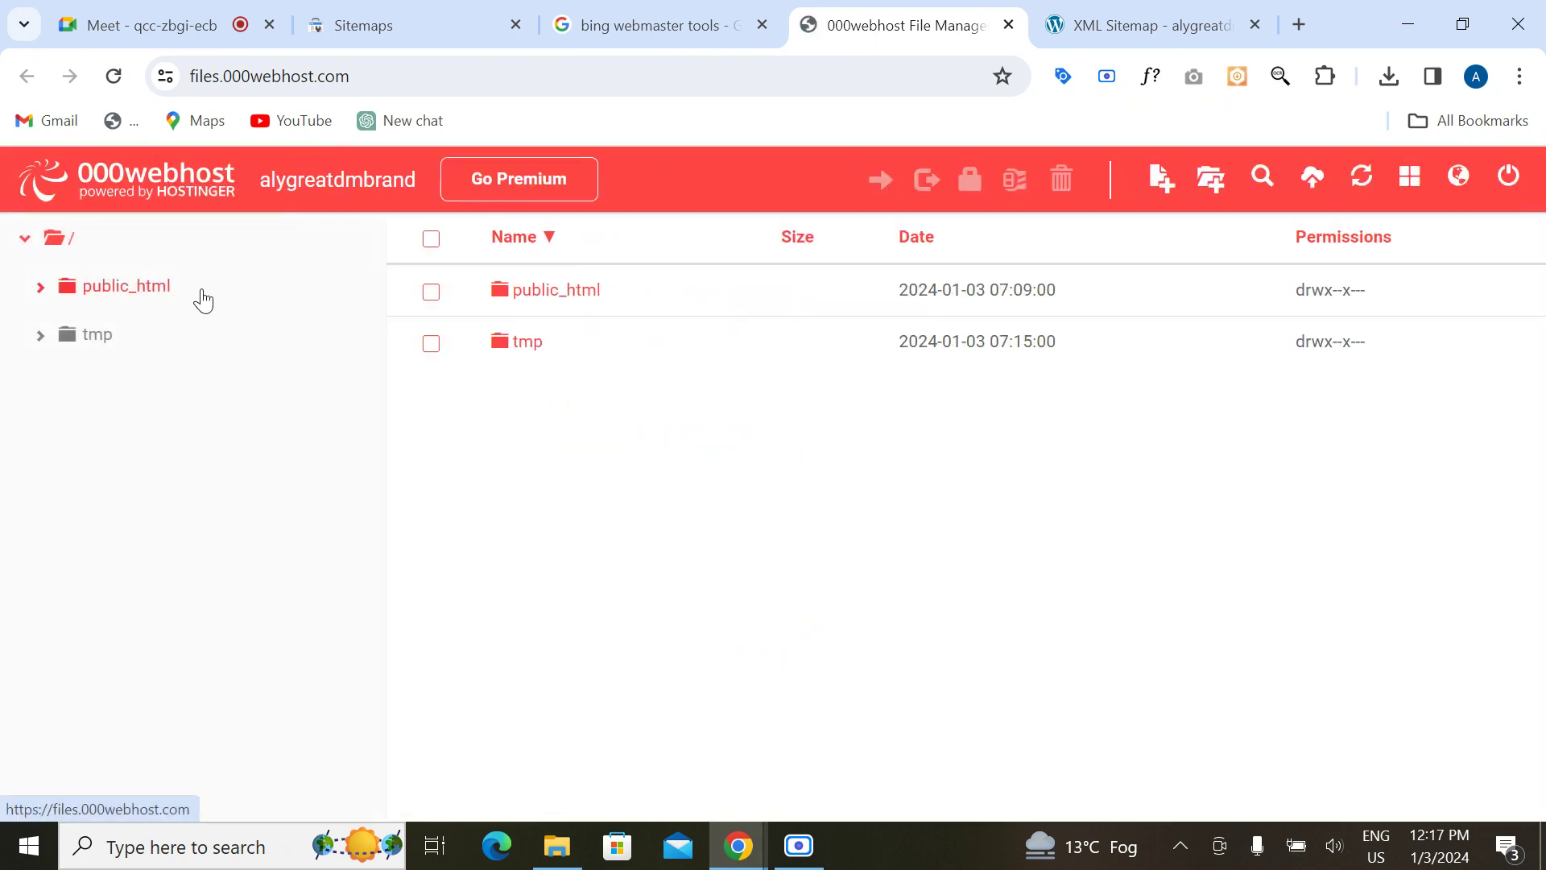
Step: Open the public_html folder and review its WordPress files
left_click(127, 305)
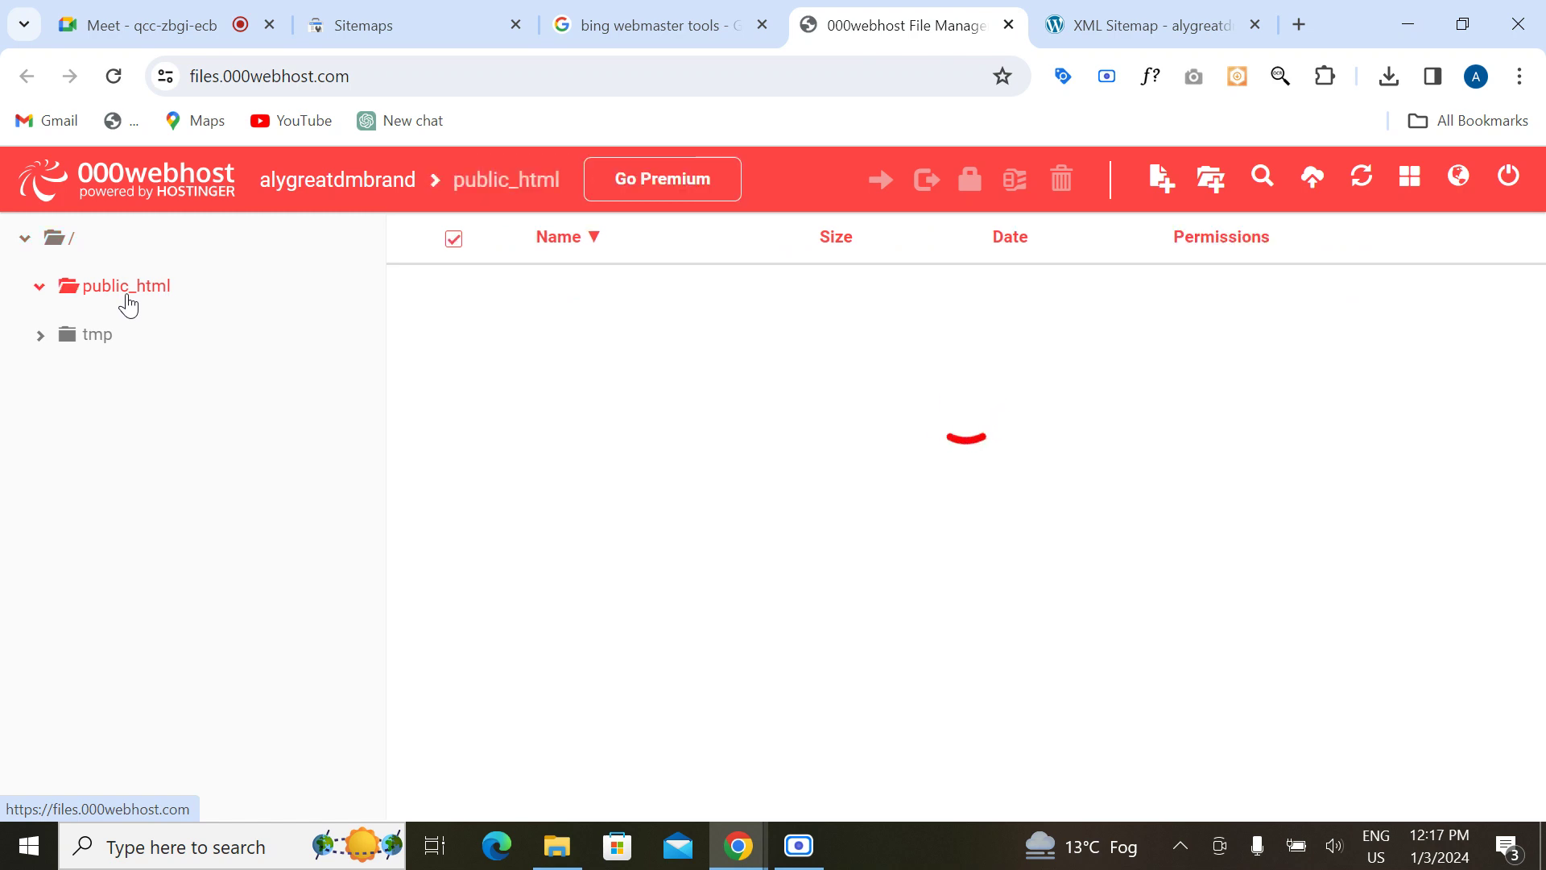
scroll(675, 675, "down", 6)
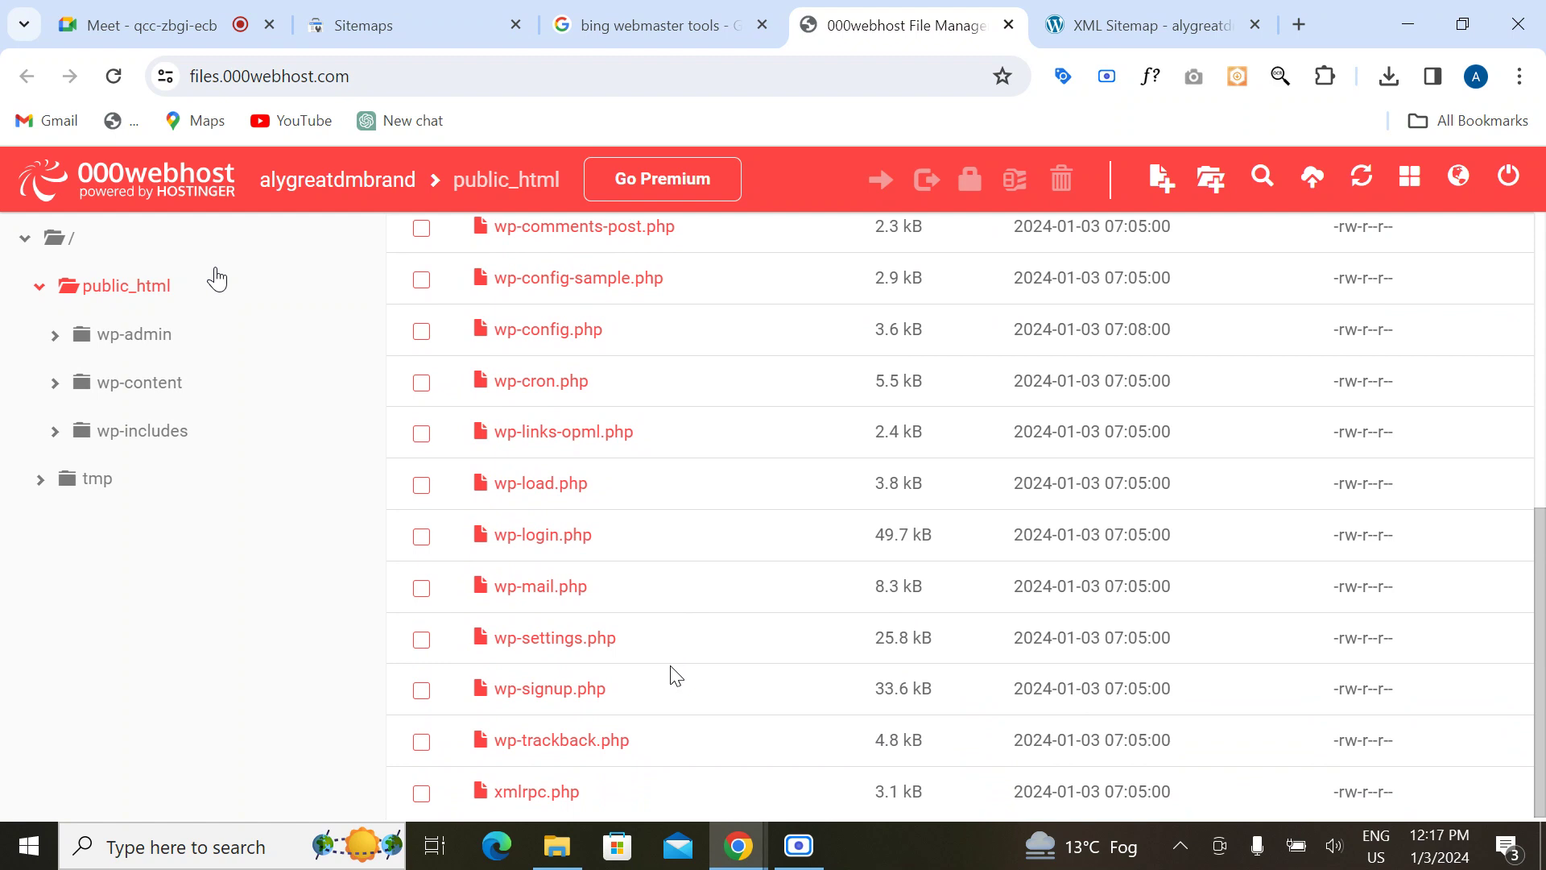
scroll(674, 674, "up", 6)
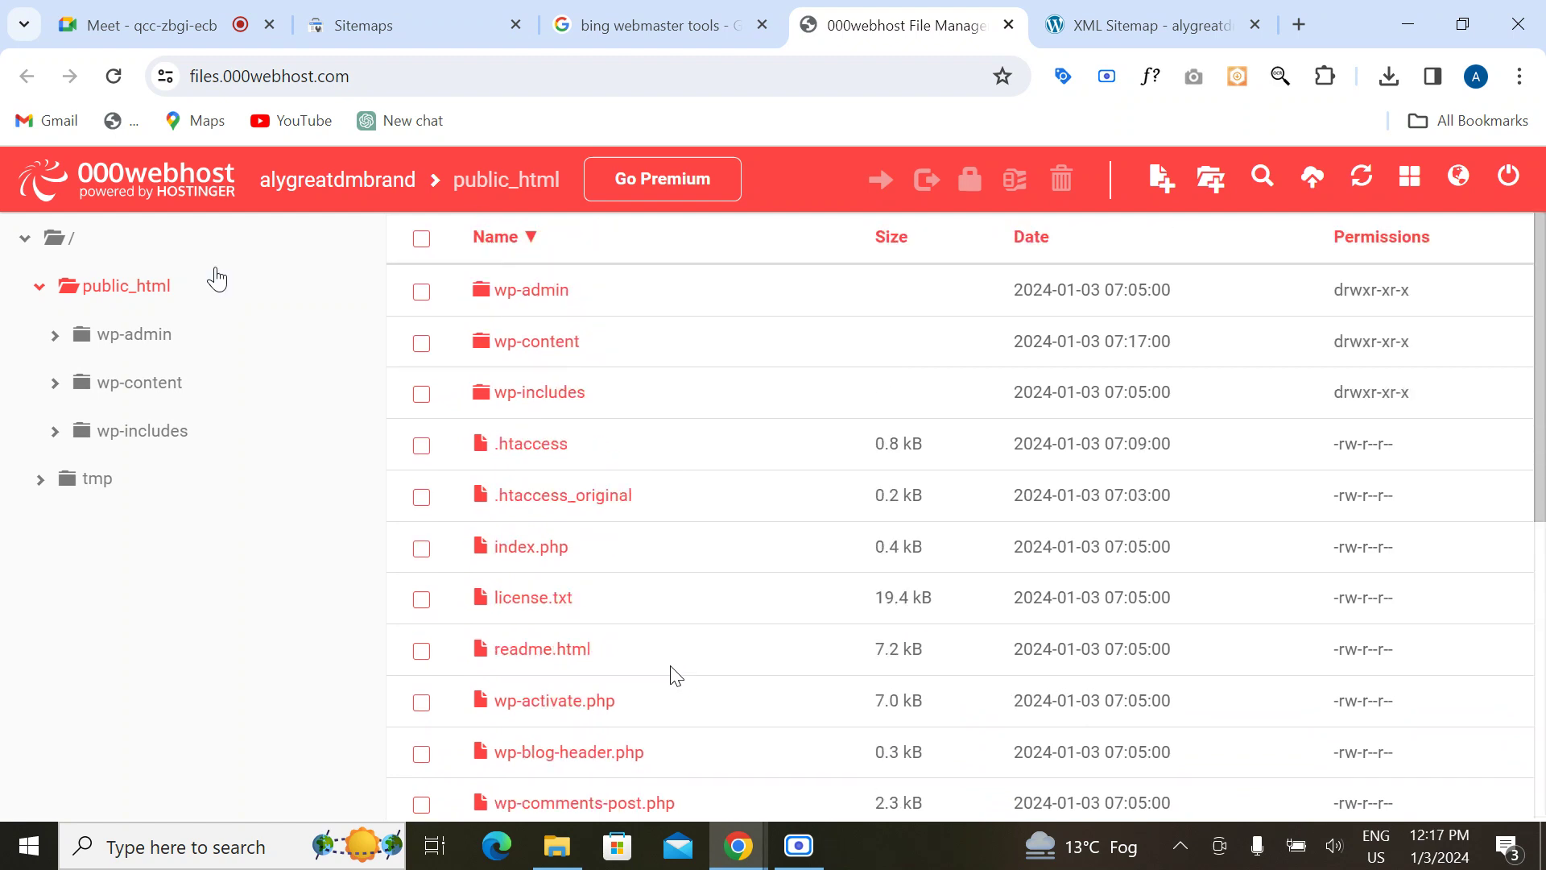
scroll(675, 675, "down", 1)
scroll(674, 675, "up", 1)
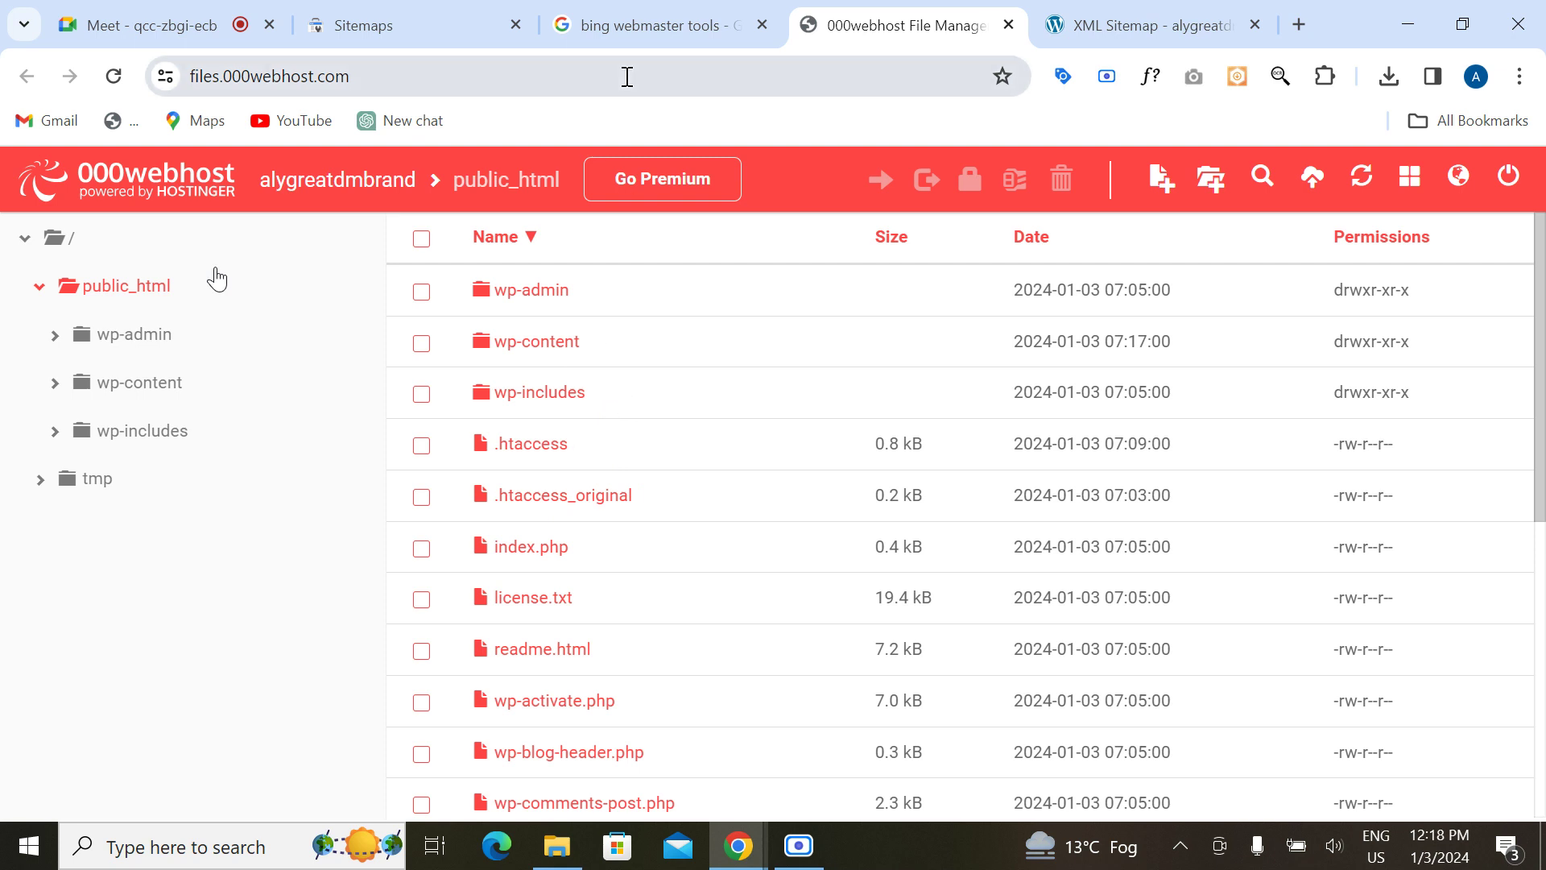
Step: Return to Search Console and start adding a new property from the property list
left_click(1116, 24)
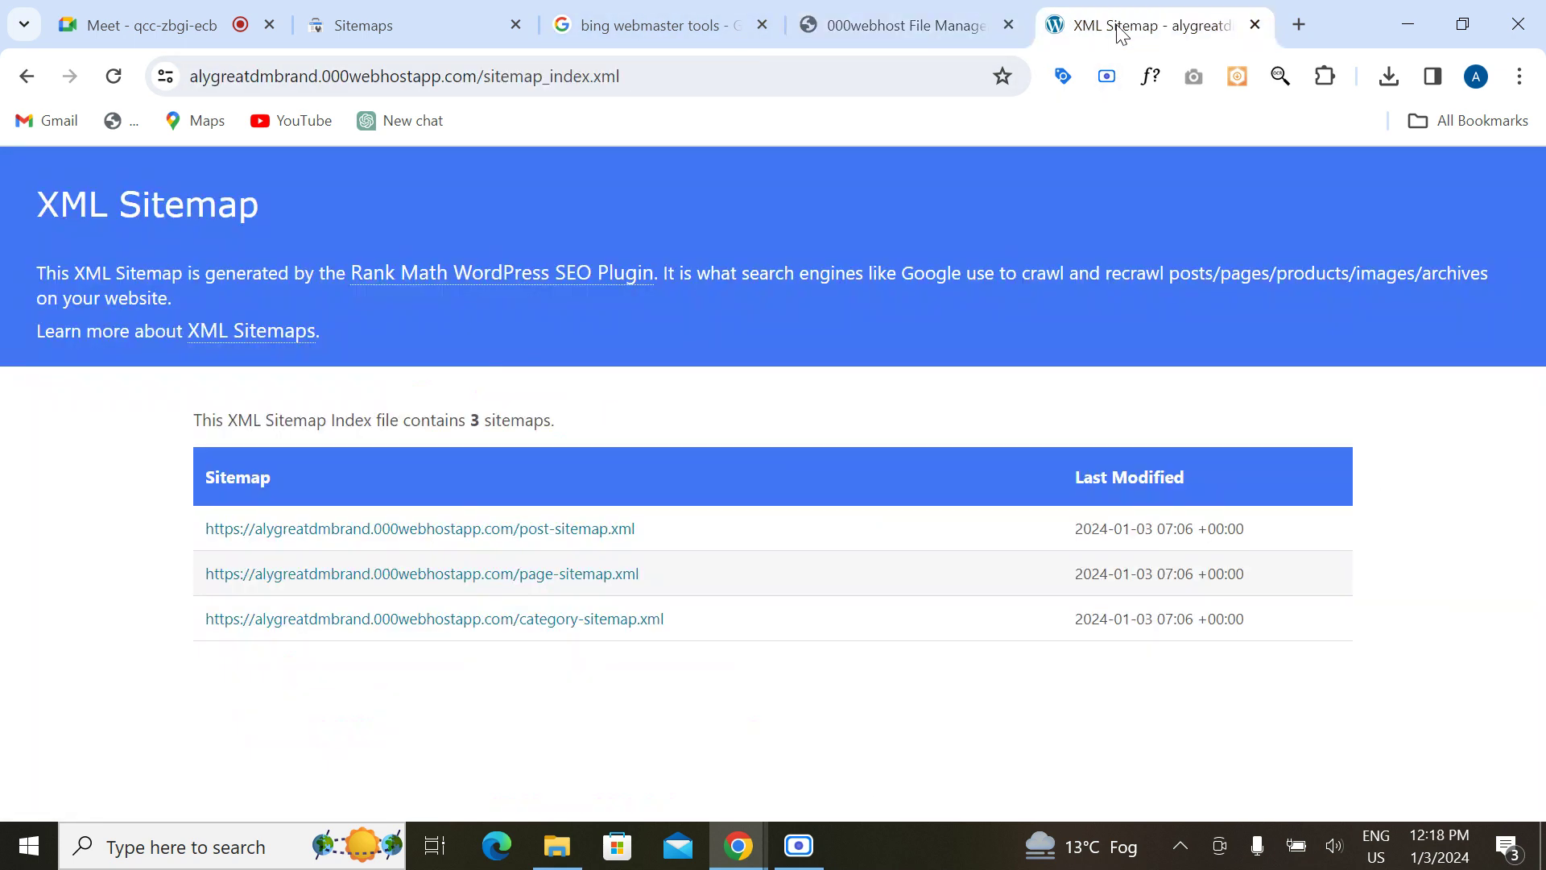
left_click(408, 10)
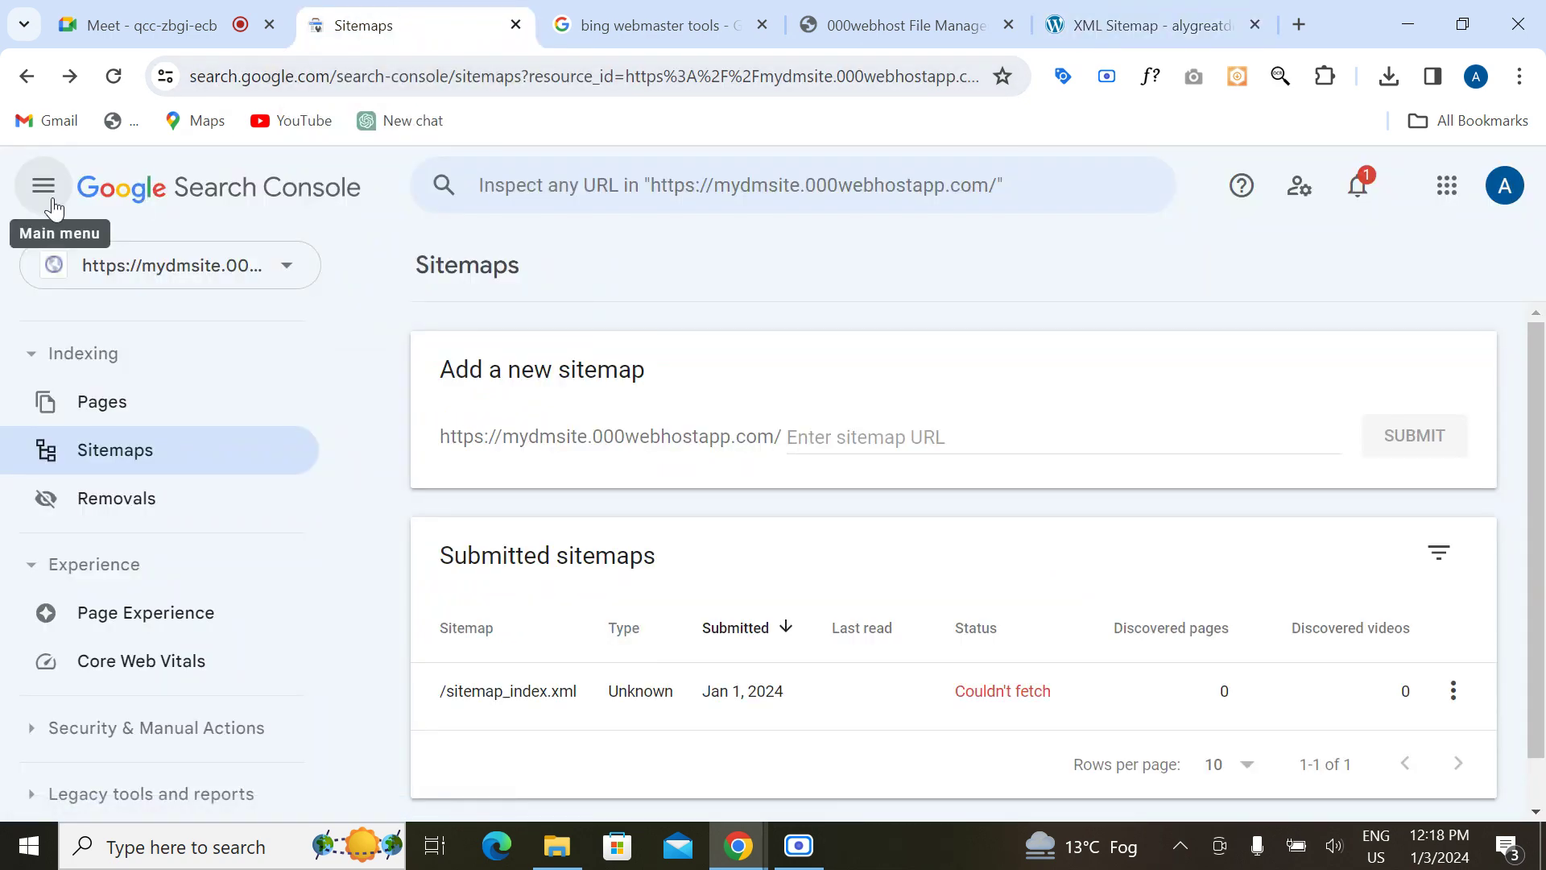
left_click(173, 283)
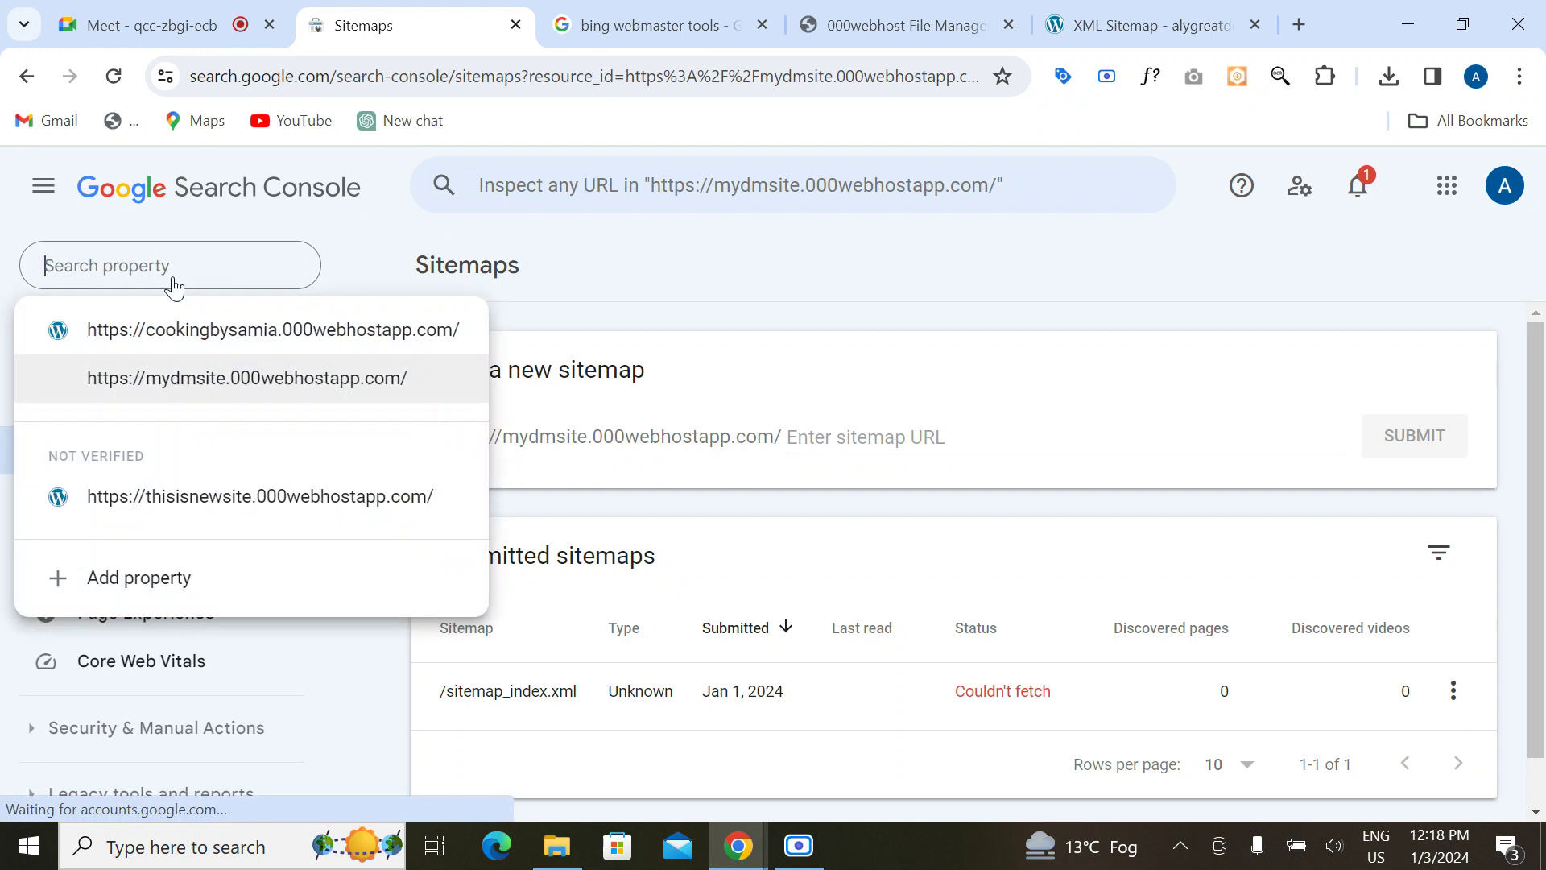
left_click(141, 590)
scroll(870, 507, "down", 2)
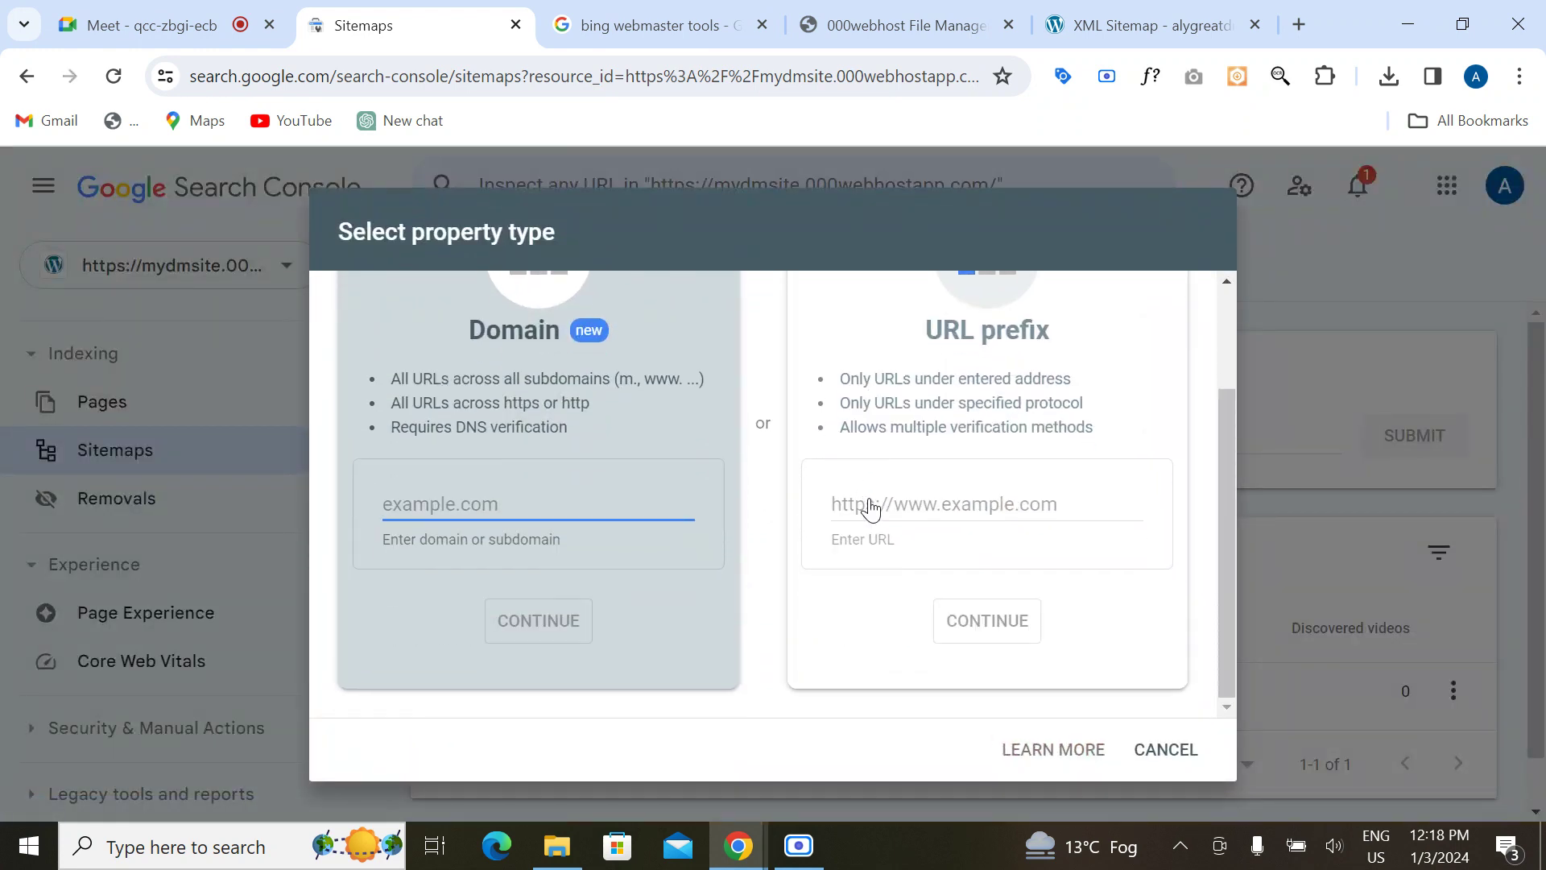
scroll(870, 507, "up", 2)
scroll(870, 509, "down", 2)
scroll(872, 499, "up", 1)
scroll(871, 499, "down", 1)
scroll(872, 503, "up", 2)
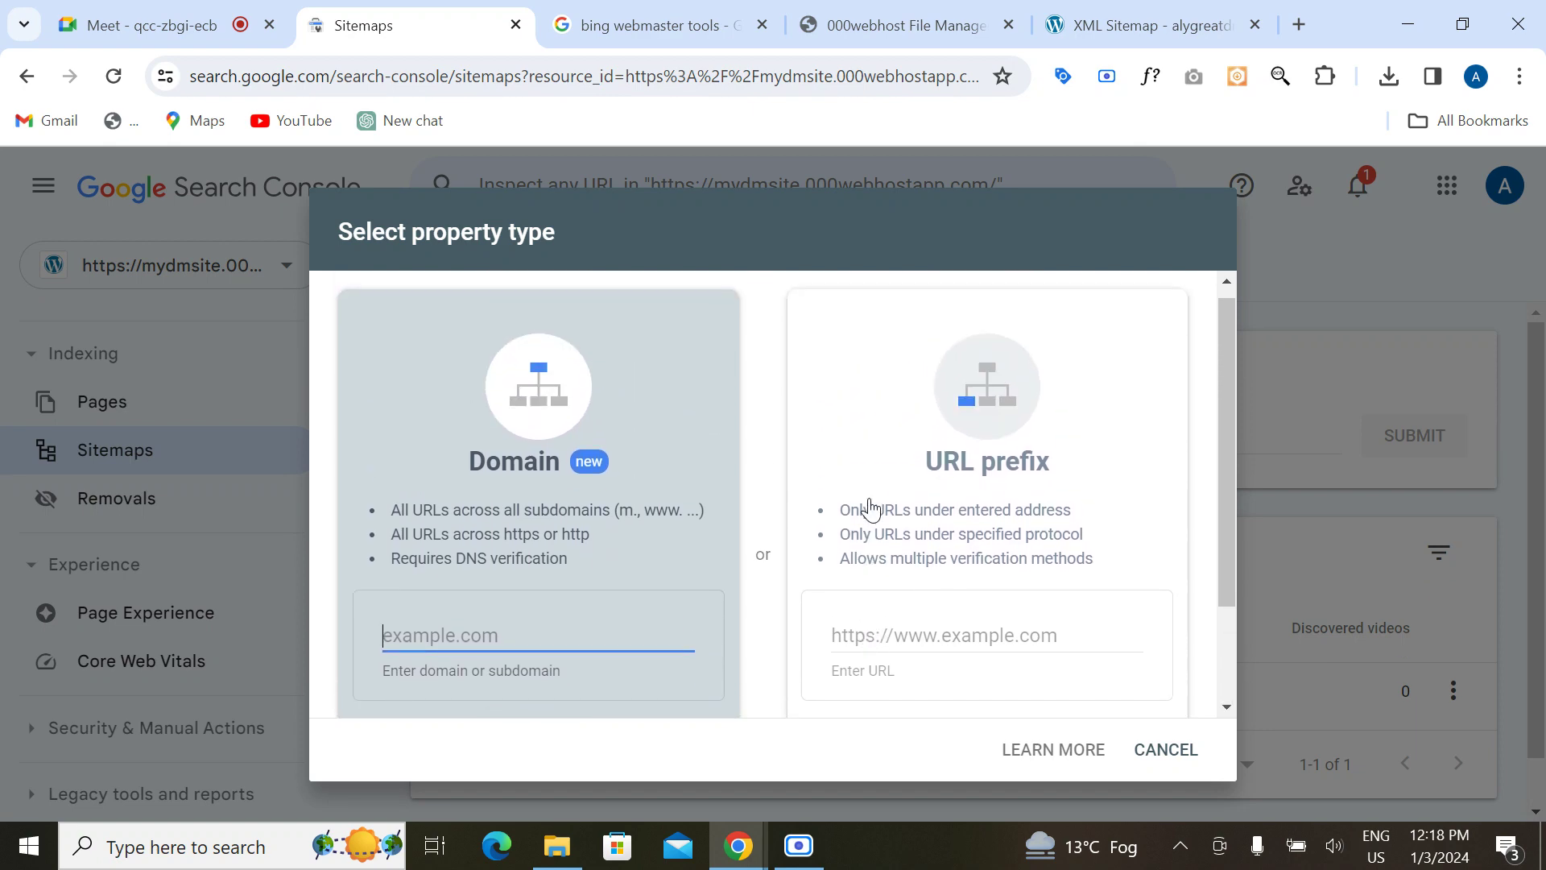
scroll(871, 505, "down", 1)
scroll(871, 507, "down", 1)
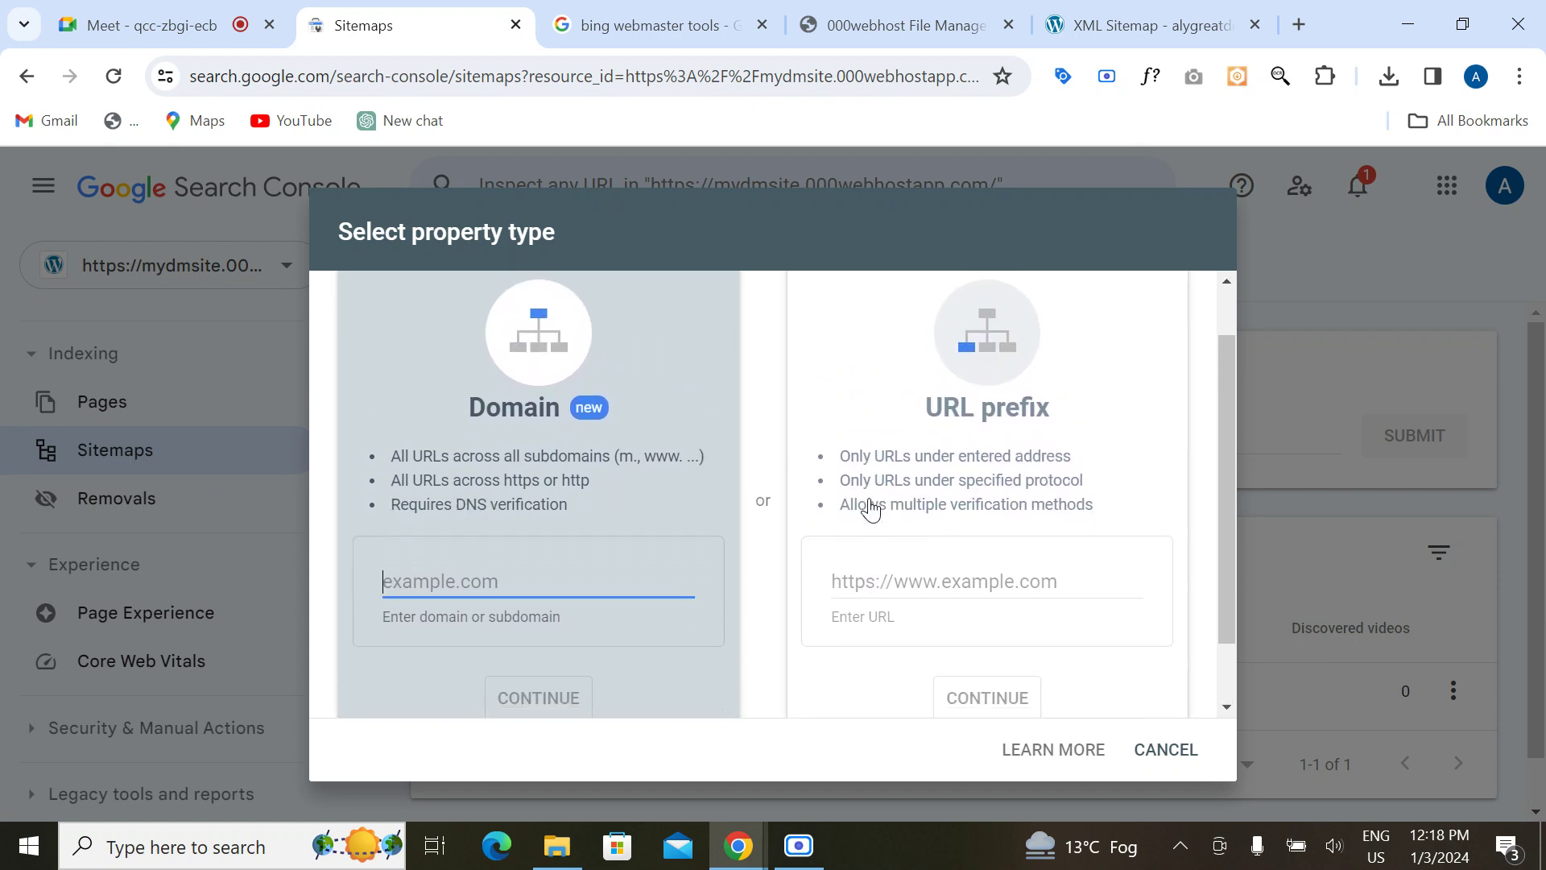
Step: Copy the site address from the sitemap tab, paste it as a URL-prefix property, and continue
left_click(665, 23)
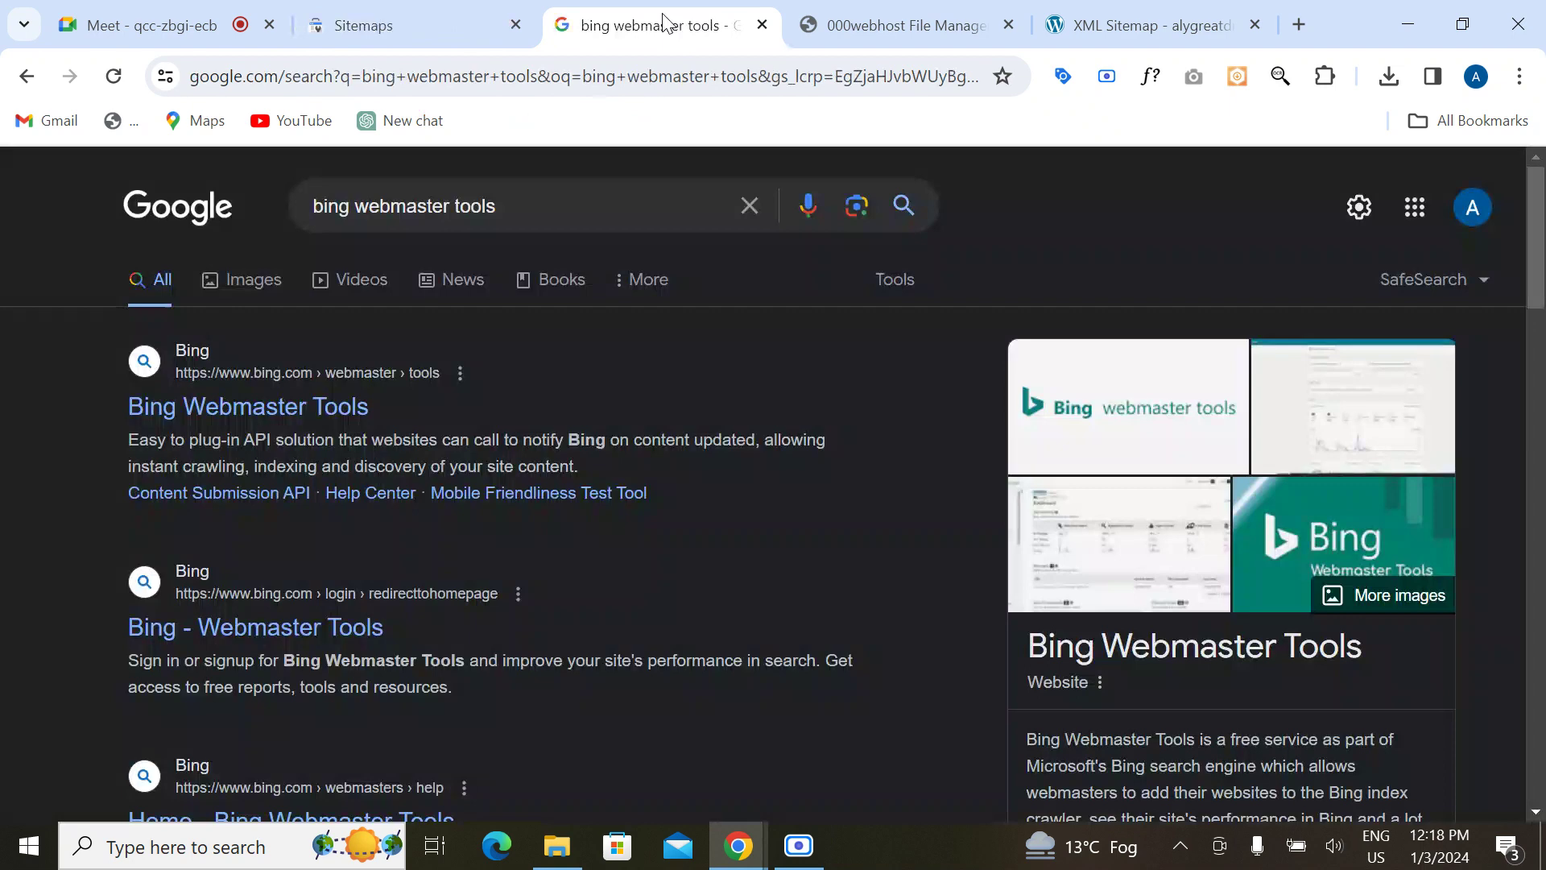
left_click(916, 31)
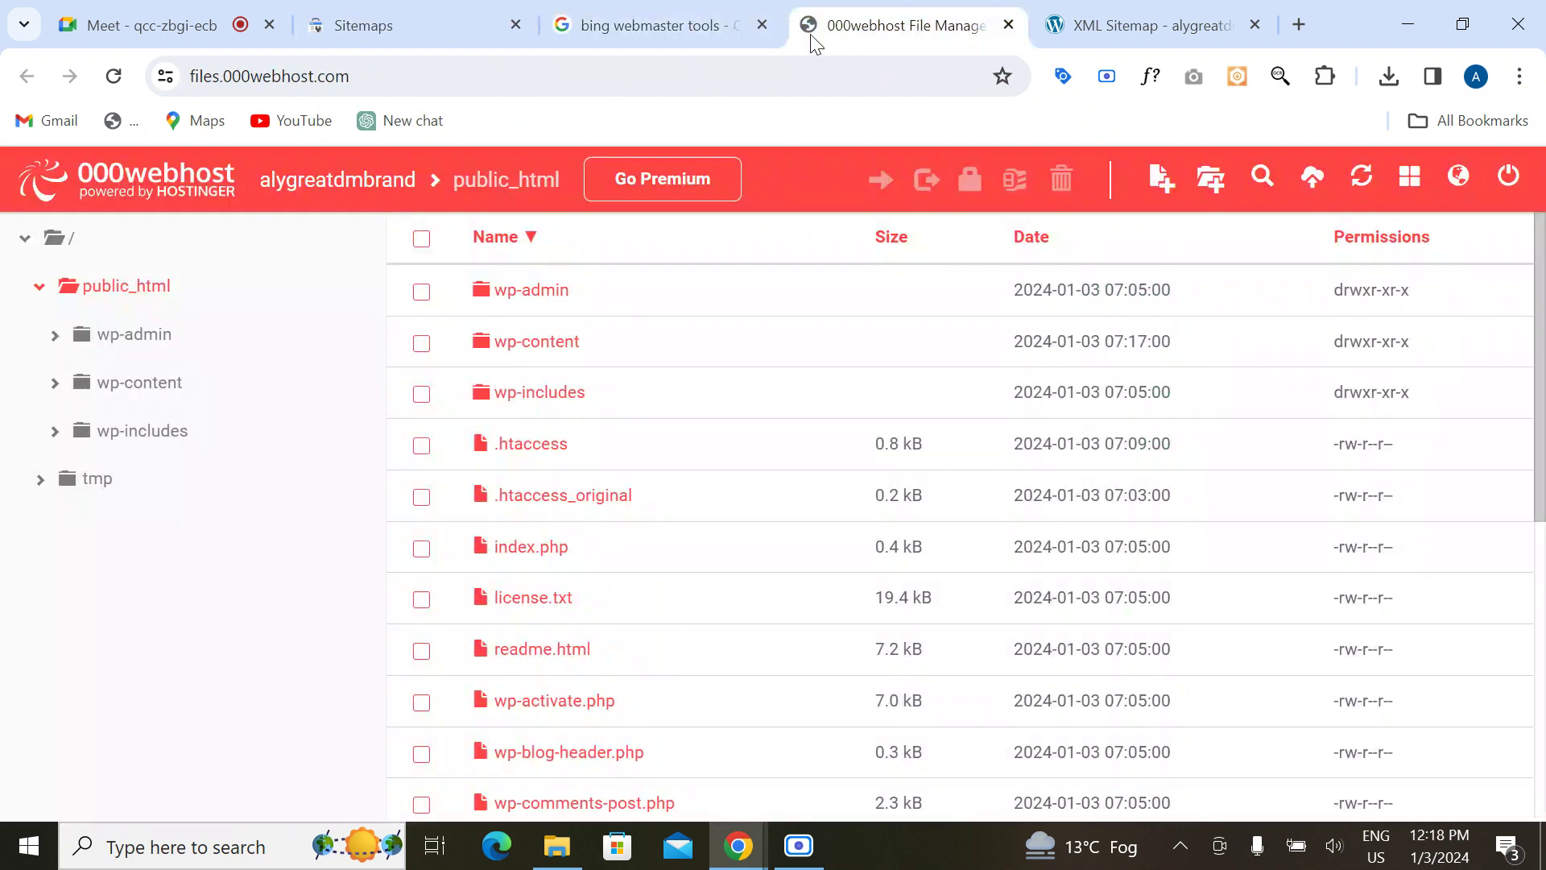
left_click(1182, 24)
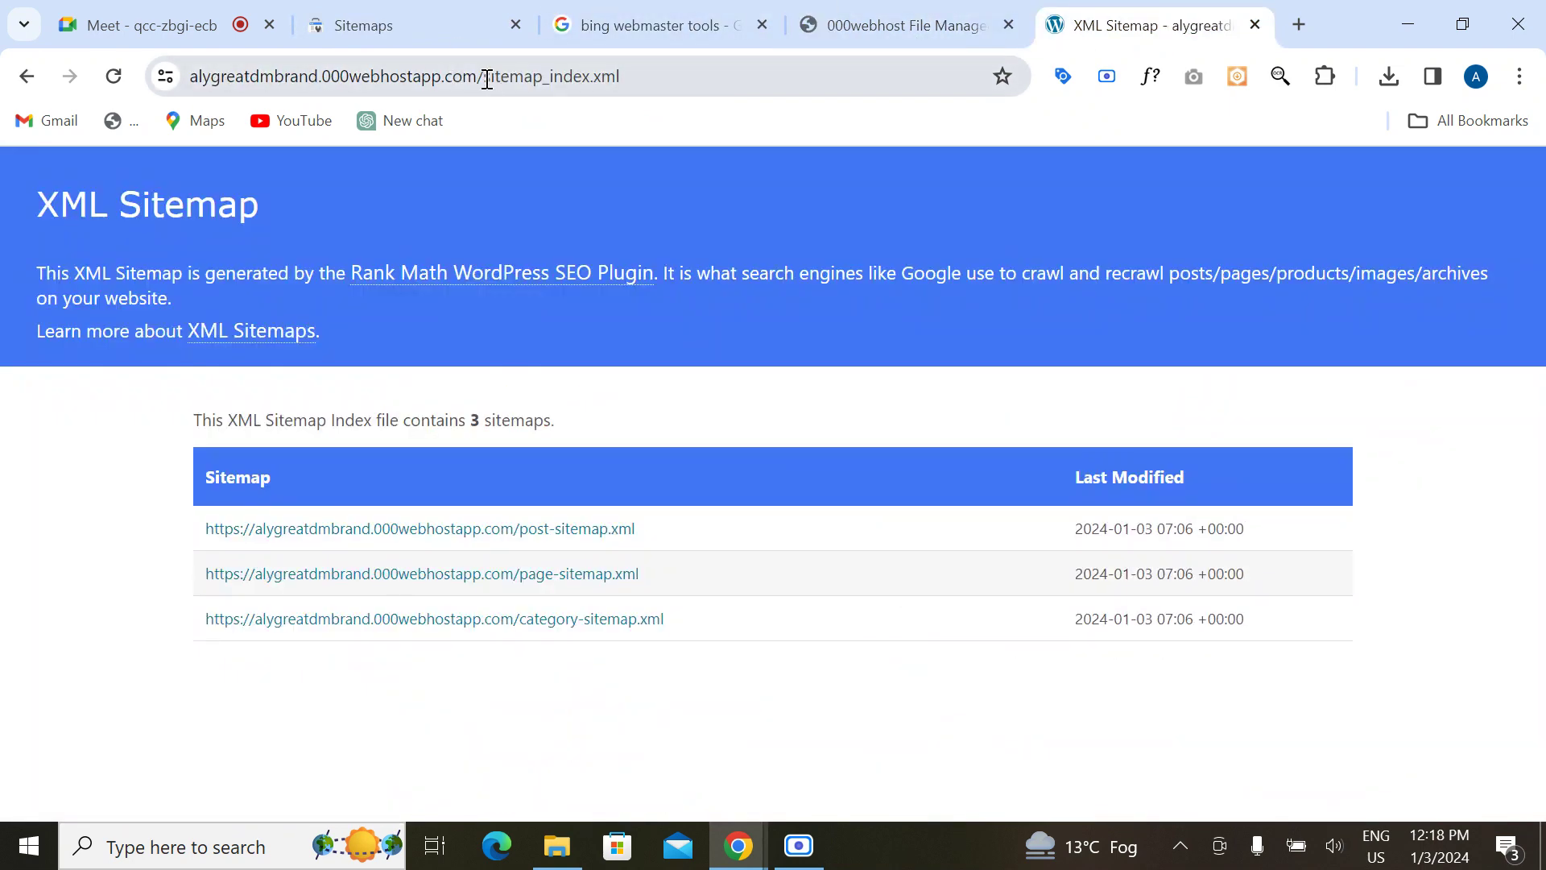
left_click_drag(478, 77, 97, 93)
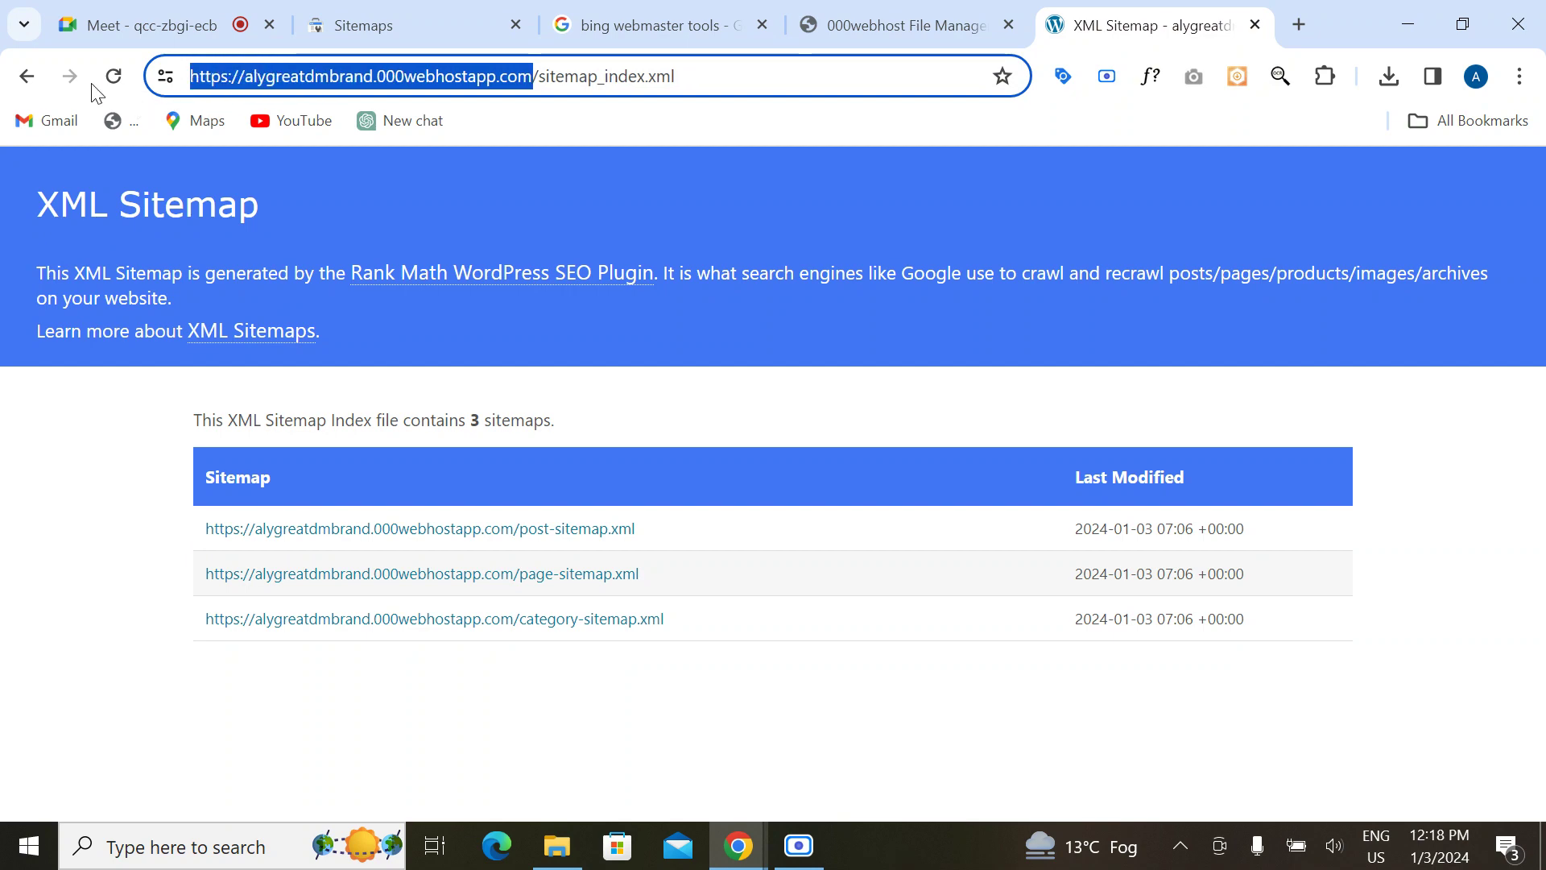
left_click(354, 20)
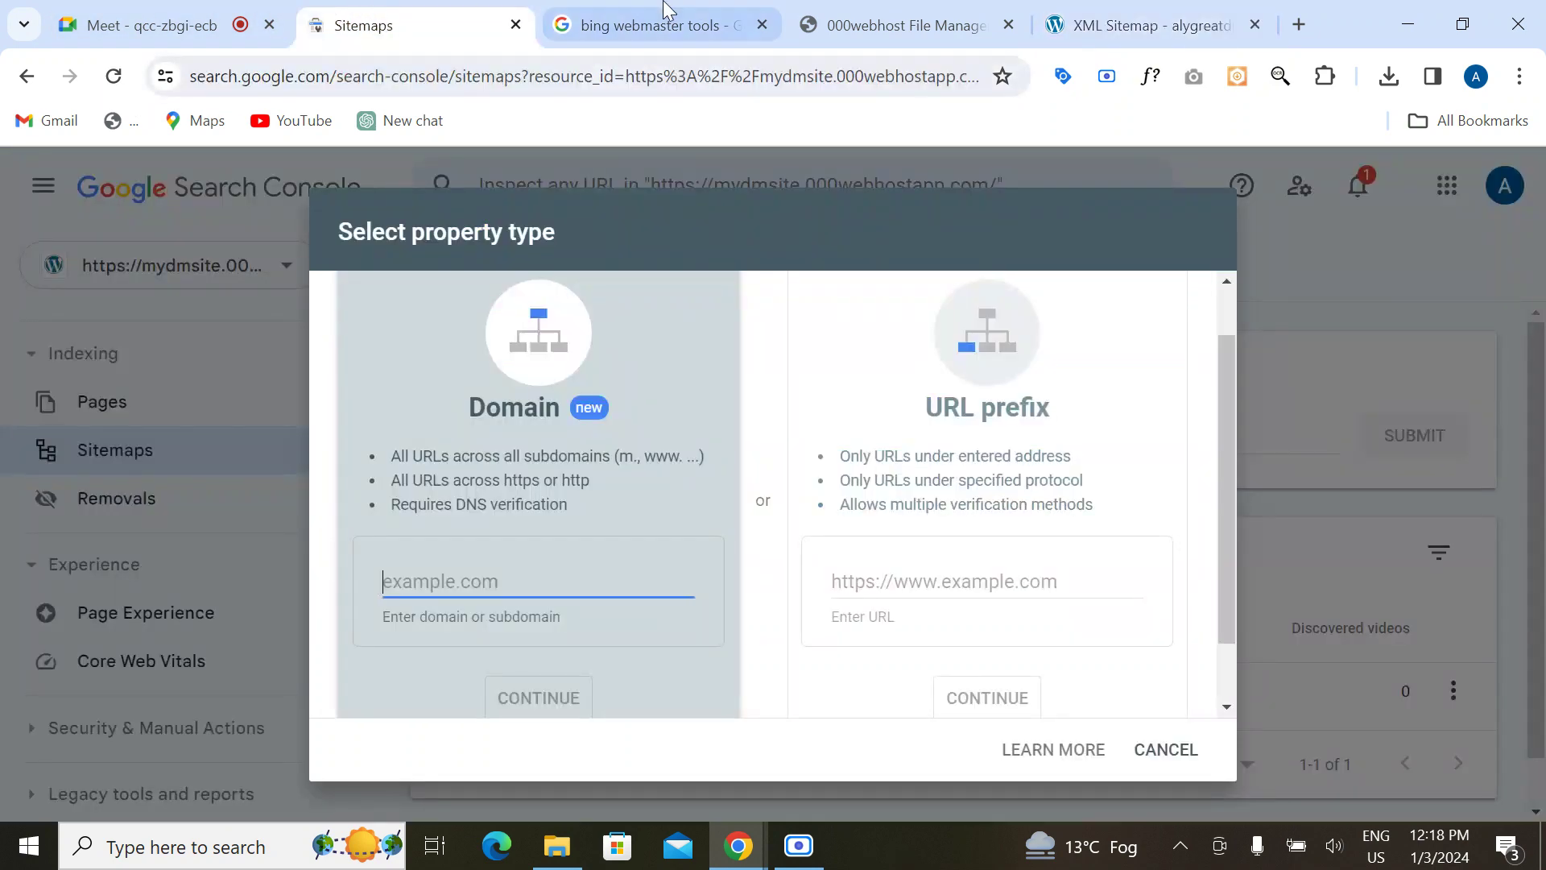
left_click(664, 12)
left_click(398, 22)
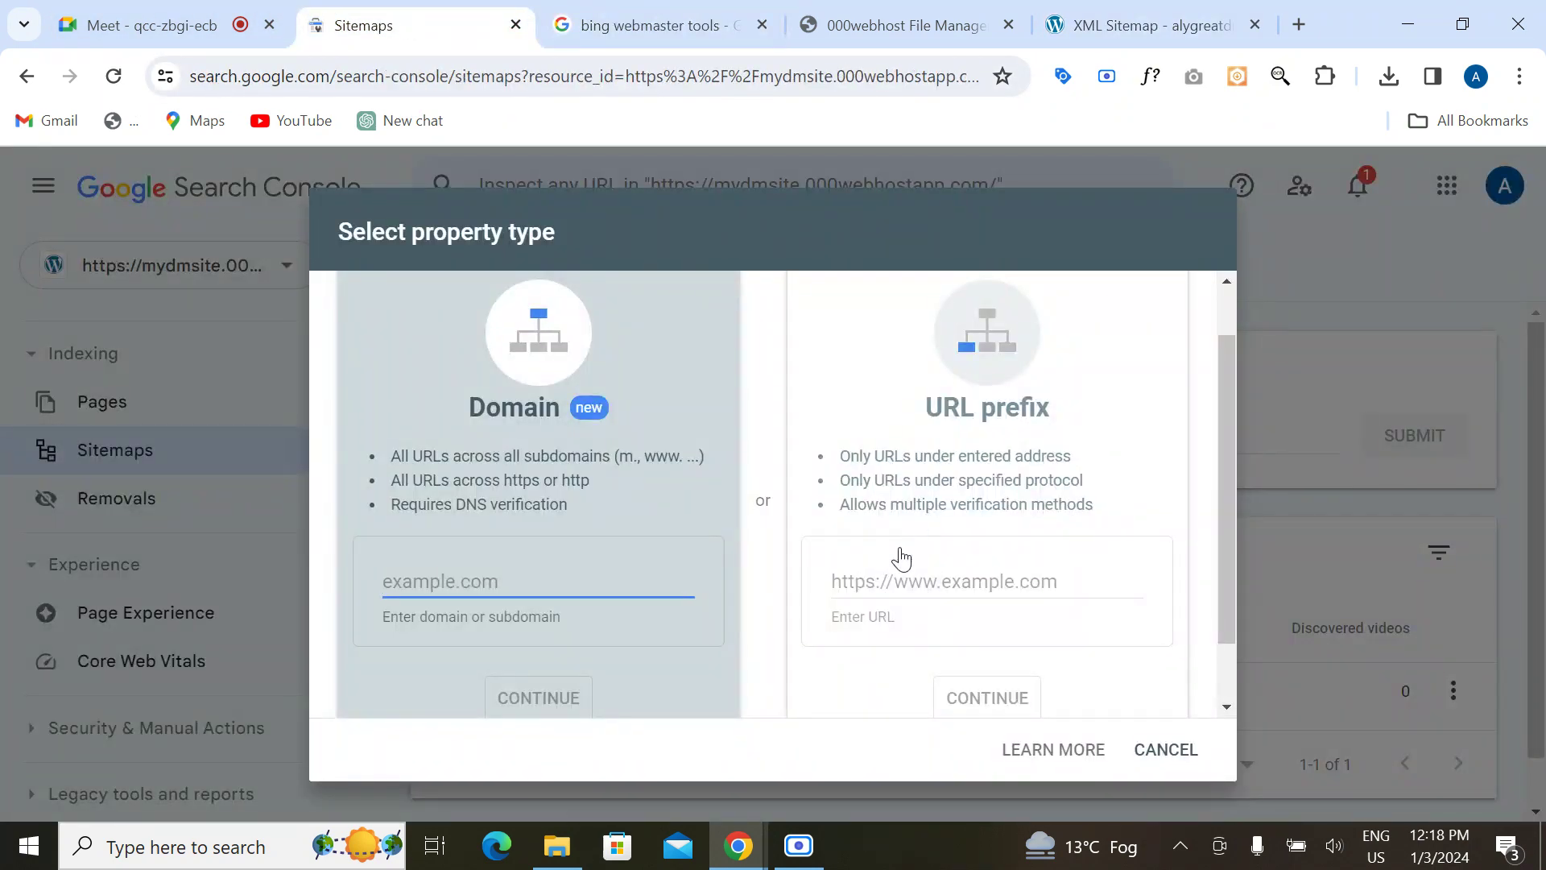
left_click(882, 574)
key("ctrl+v")
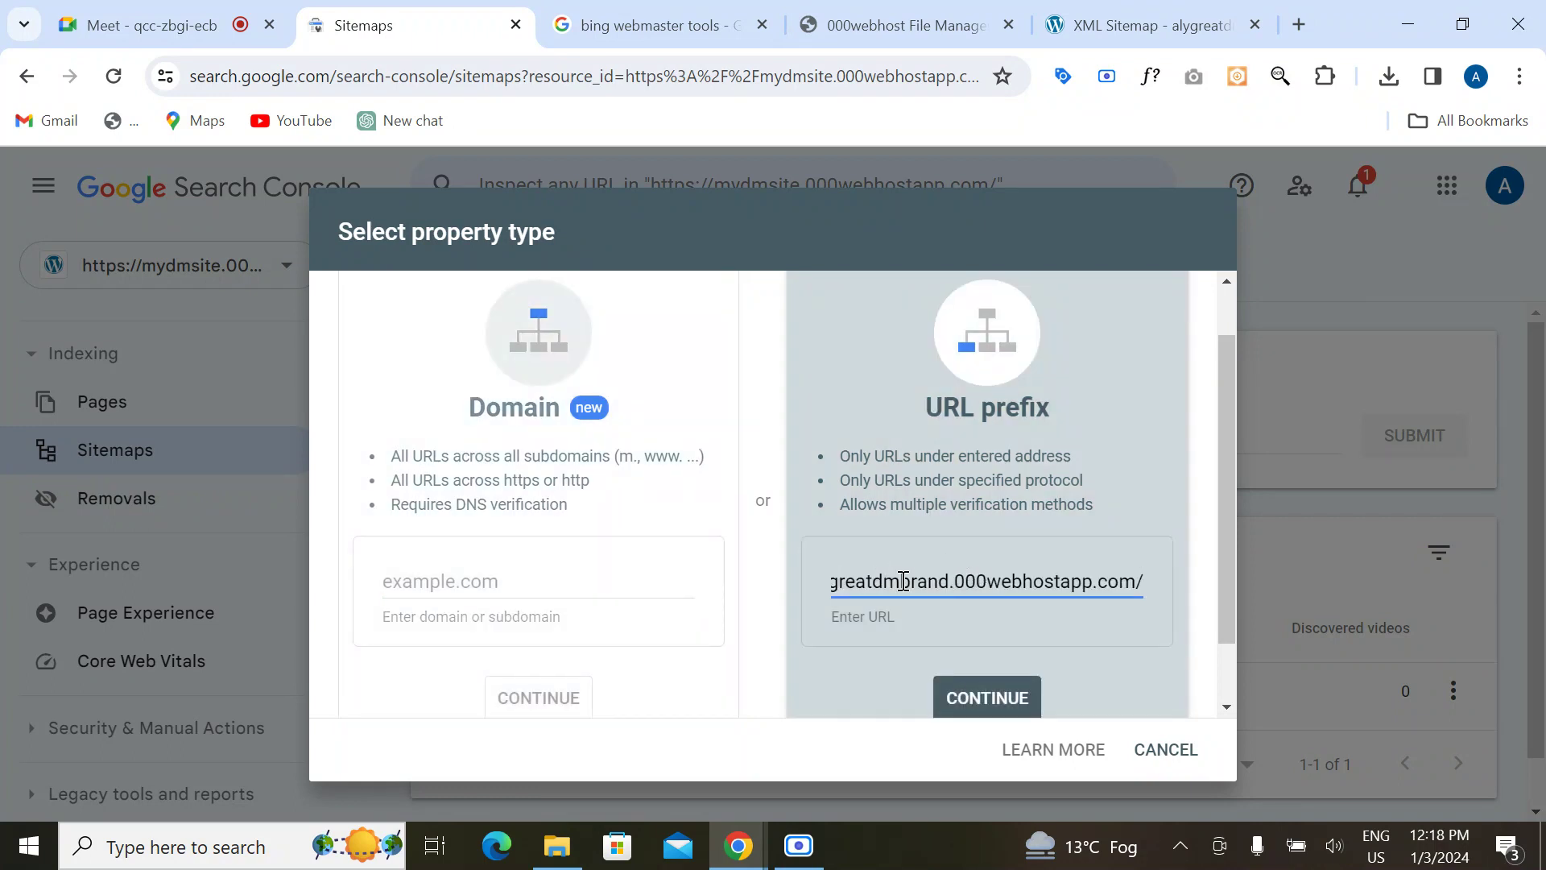
left_click(969, 703)
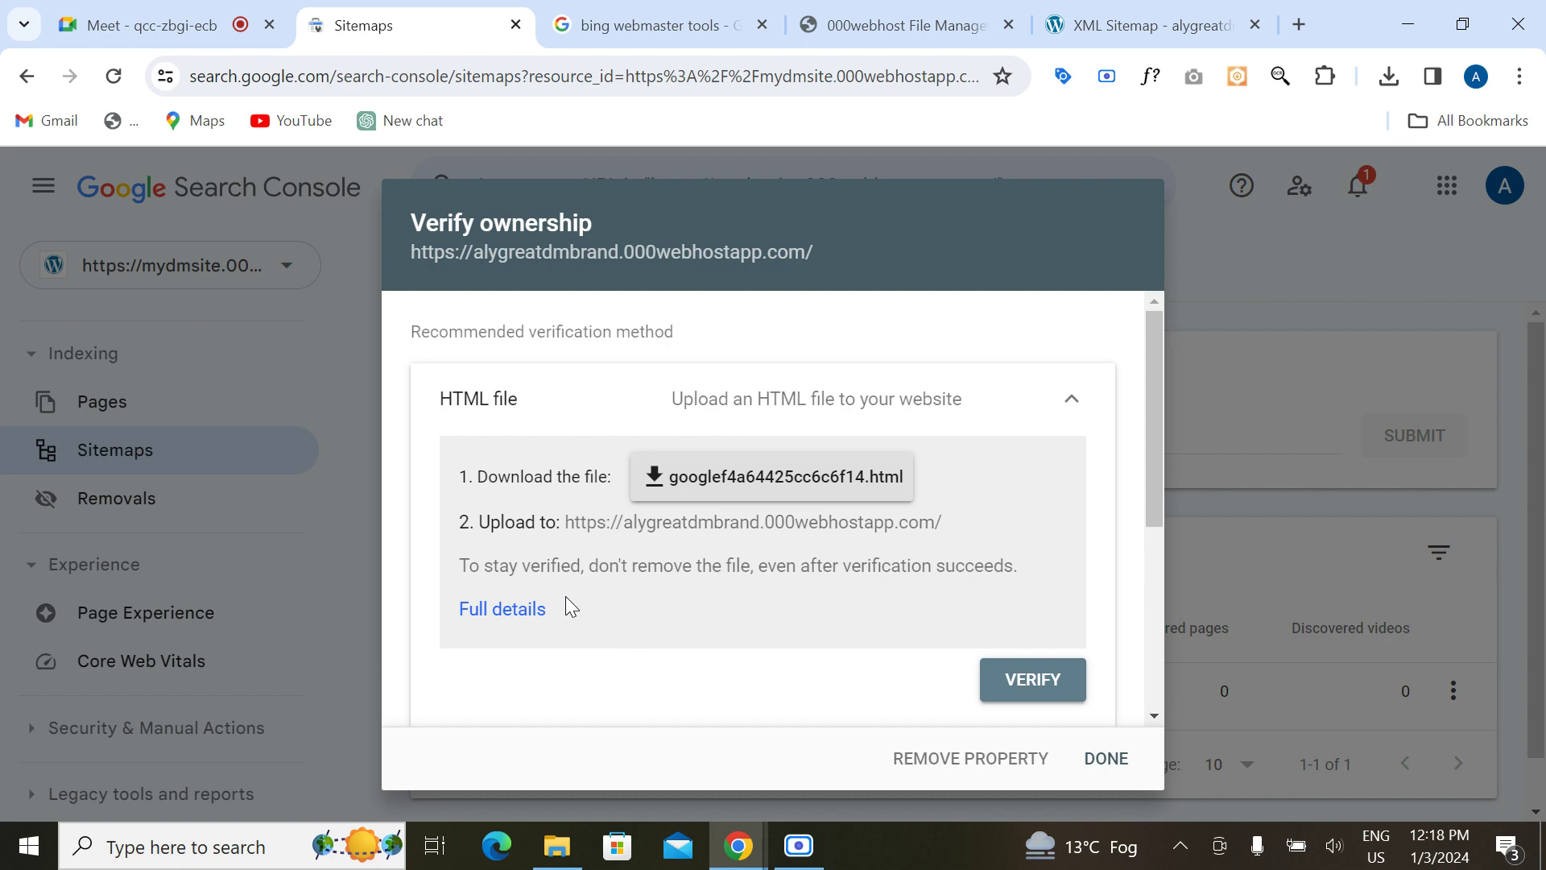
Step: Download googlef4a64425cc6c6f14.html and upload it to public_html through the 000webhost File Manager
left_click(749, 479)
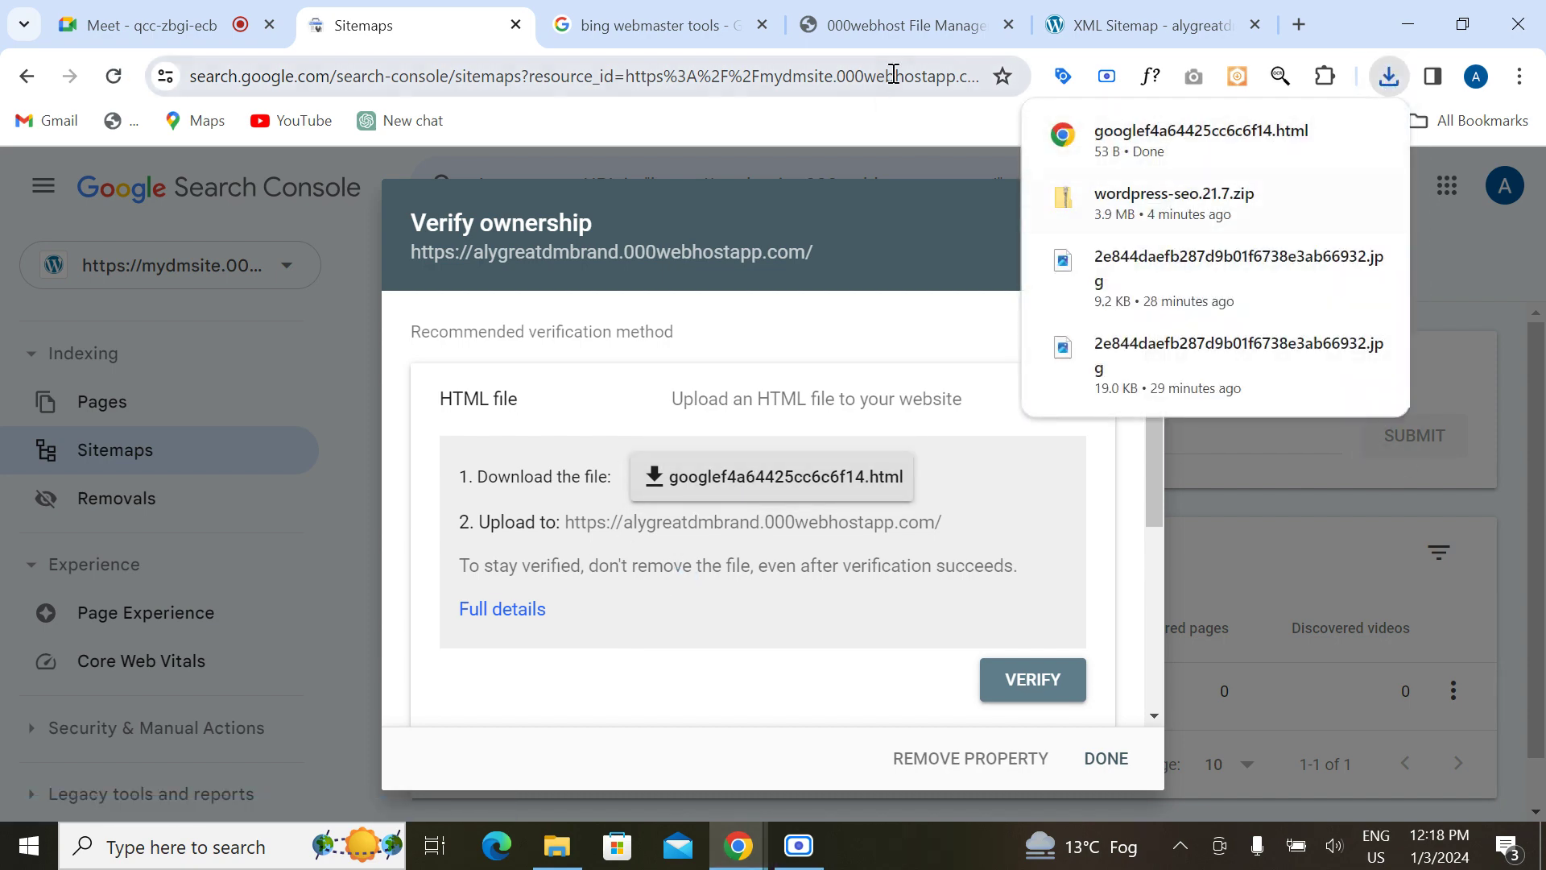
left_click(882, 22)
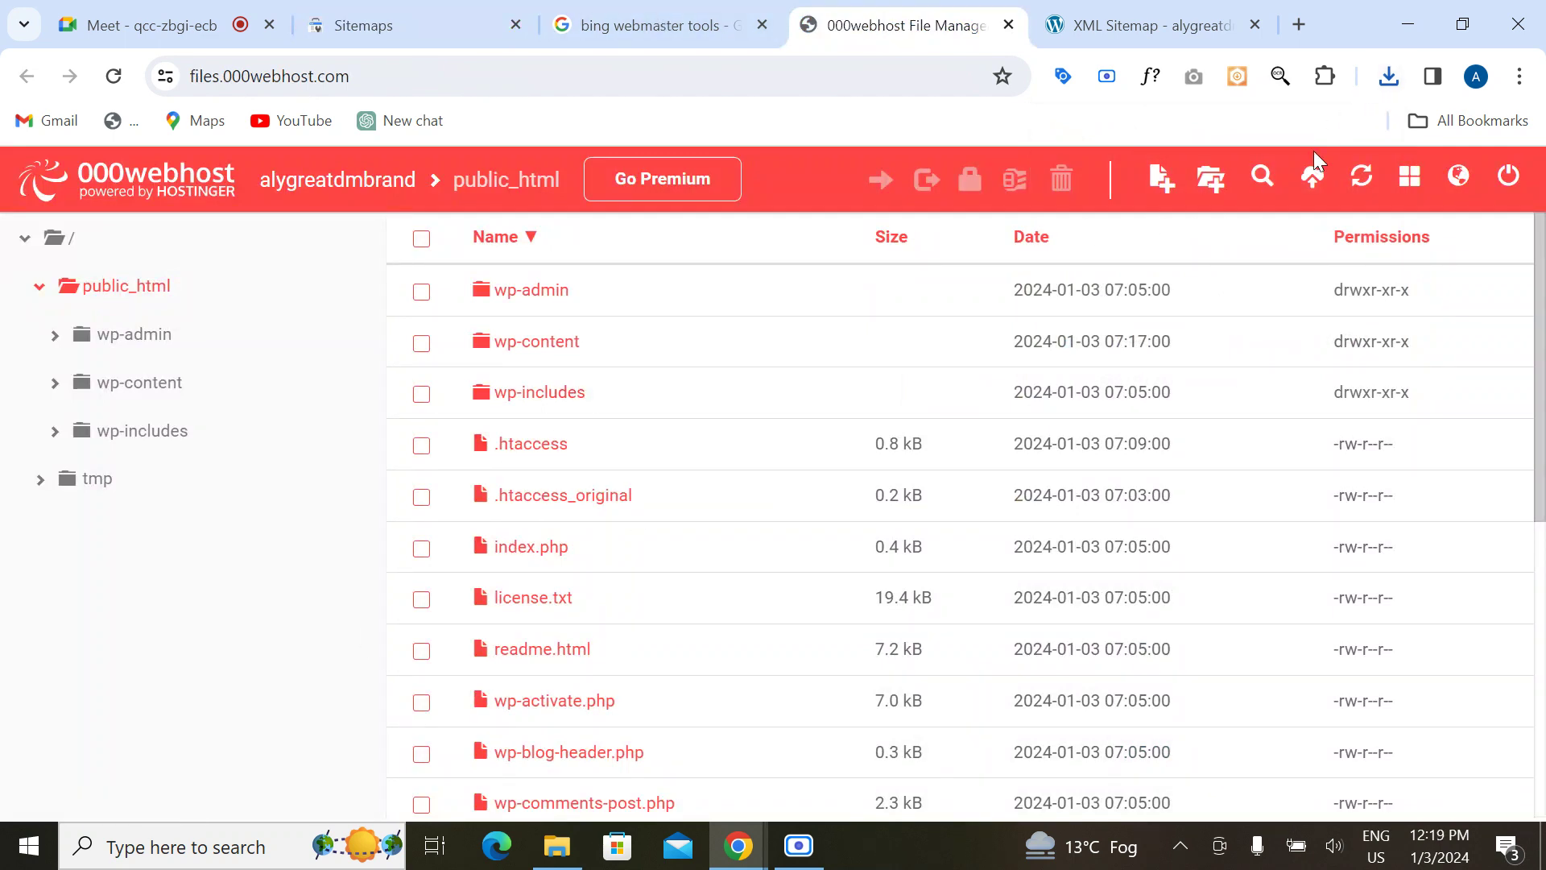
left_click(1313, 178)
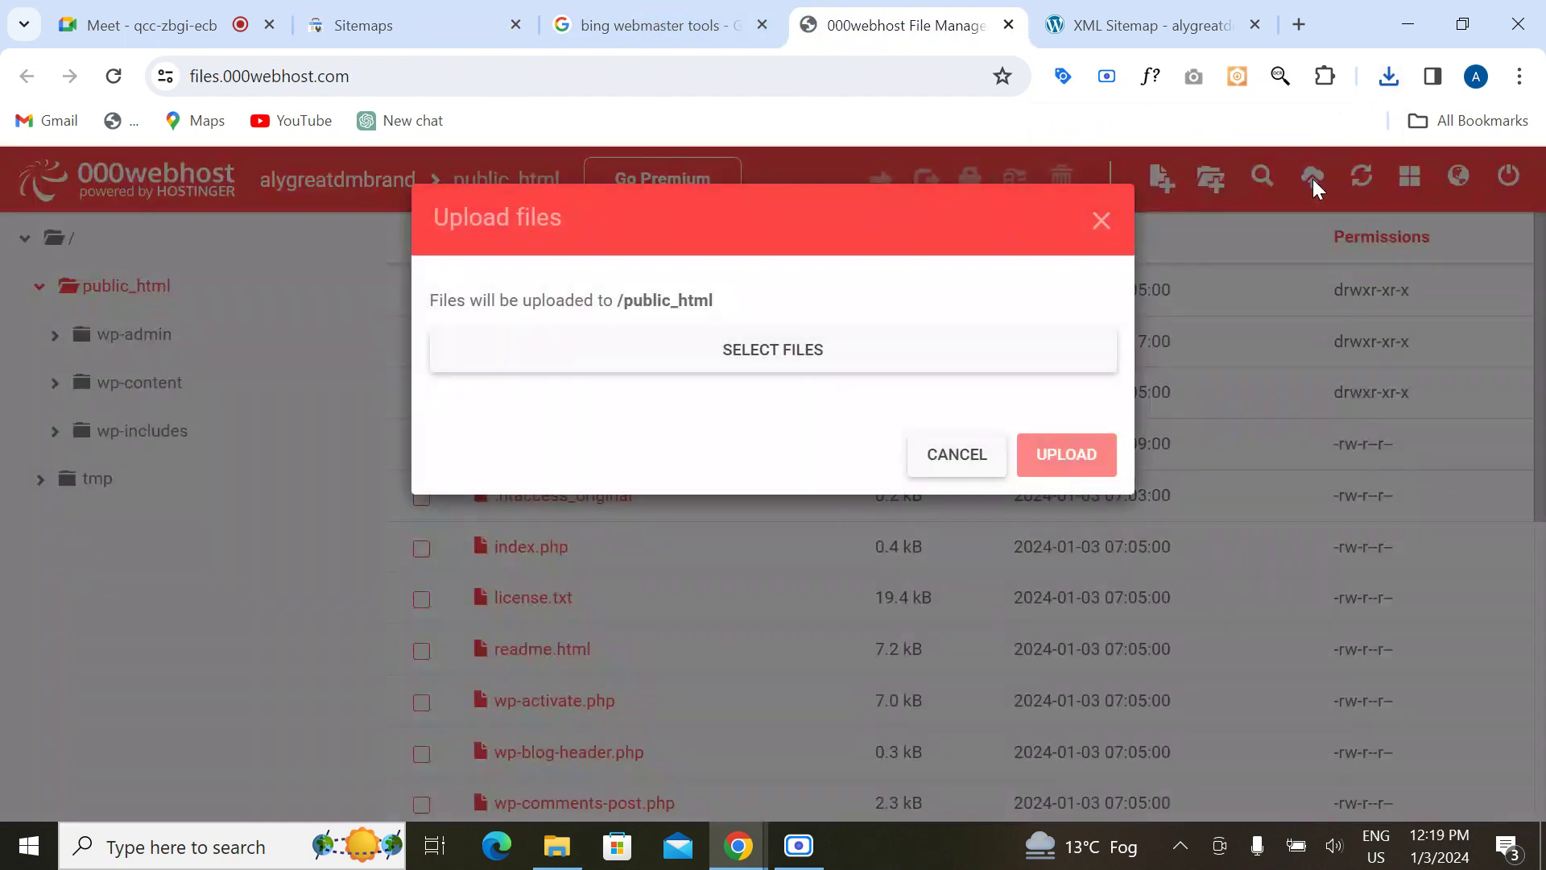
left_click(758, 351)
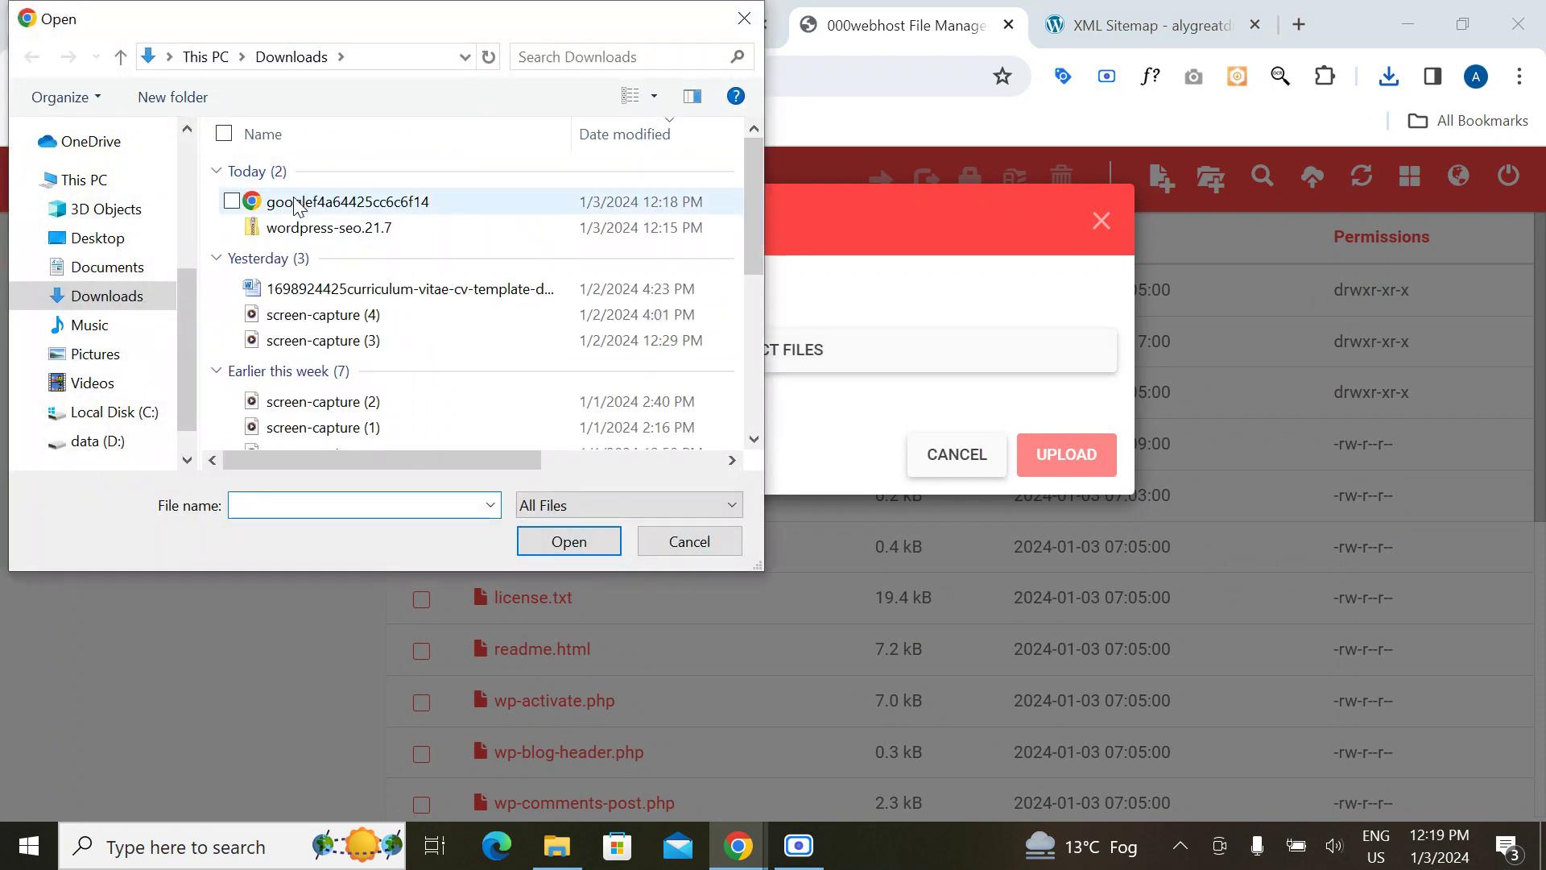
left_click(296, 203)
left_click(564, 541)
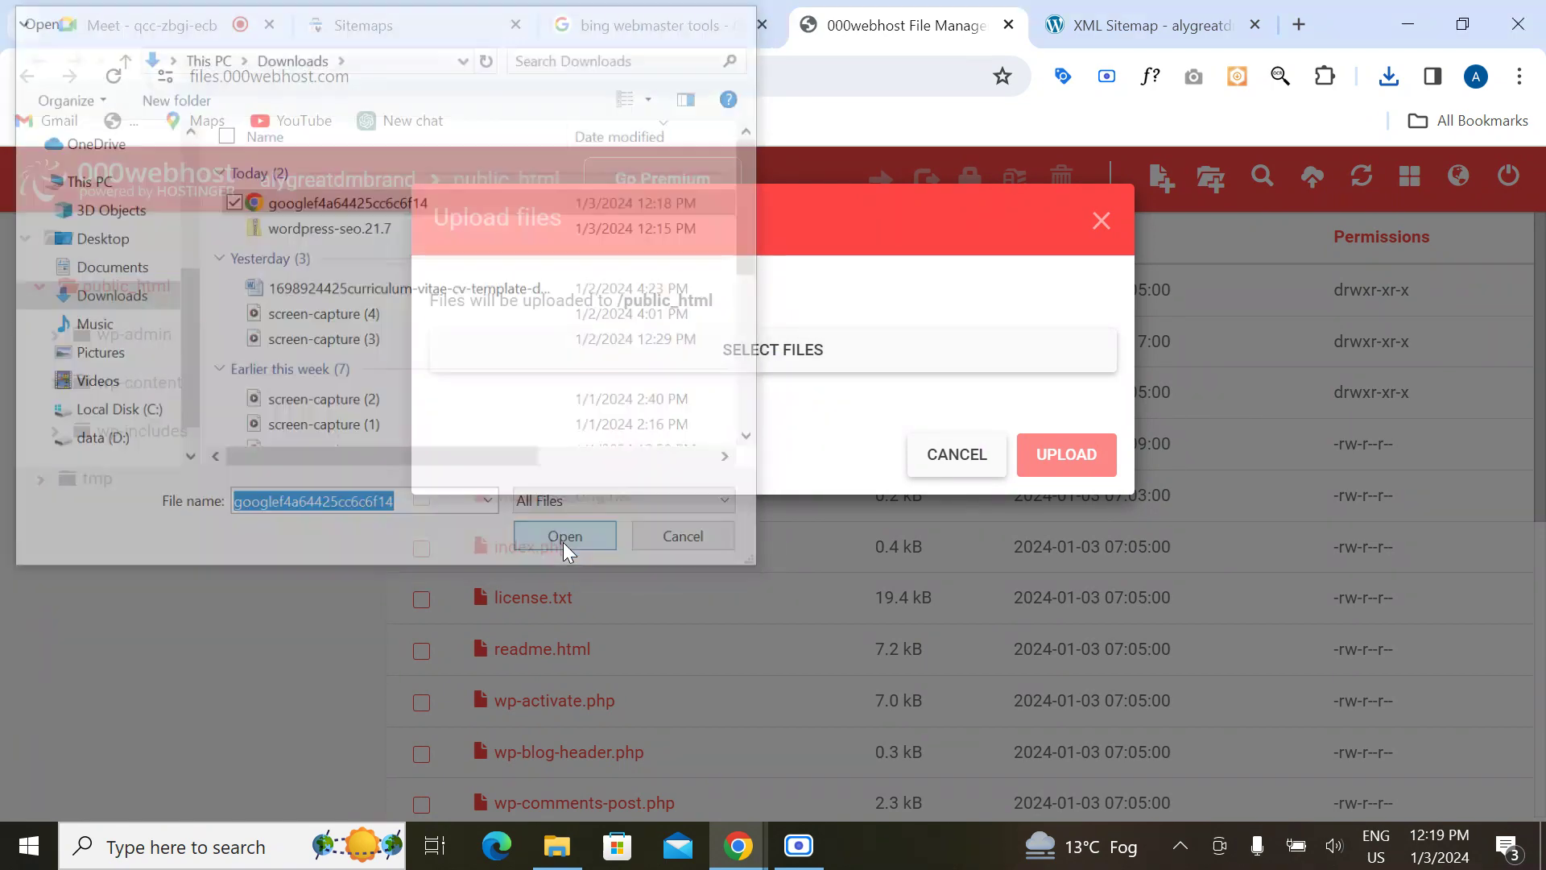
left_click(1056, 586)
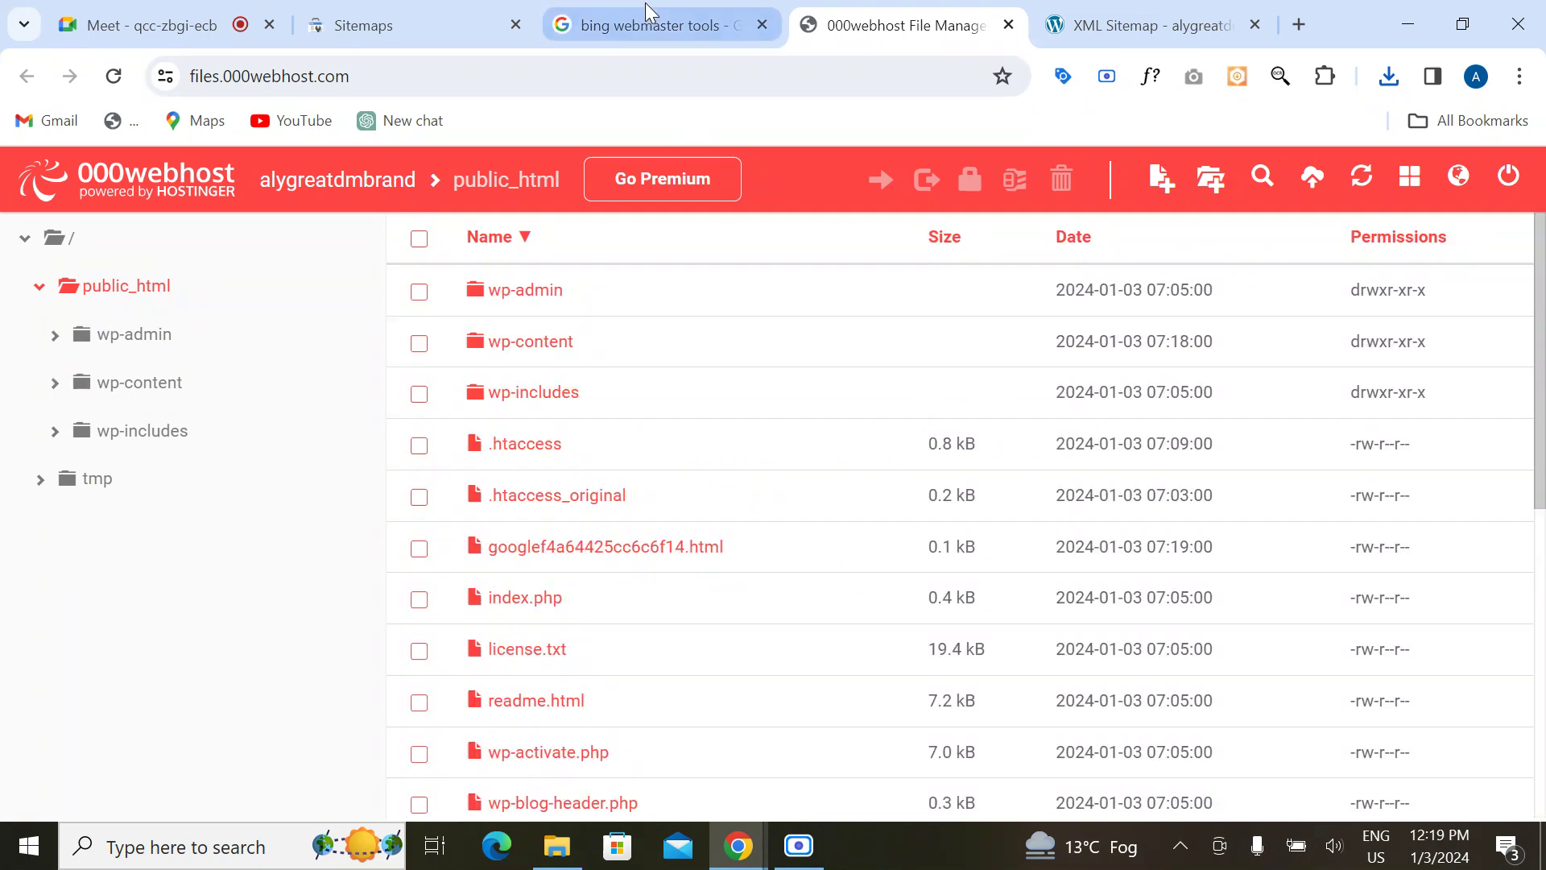
left_click(647, 9)
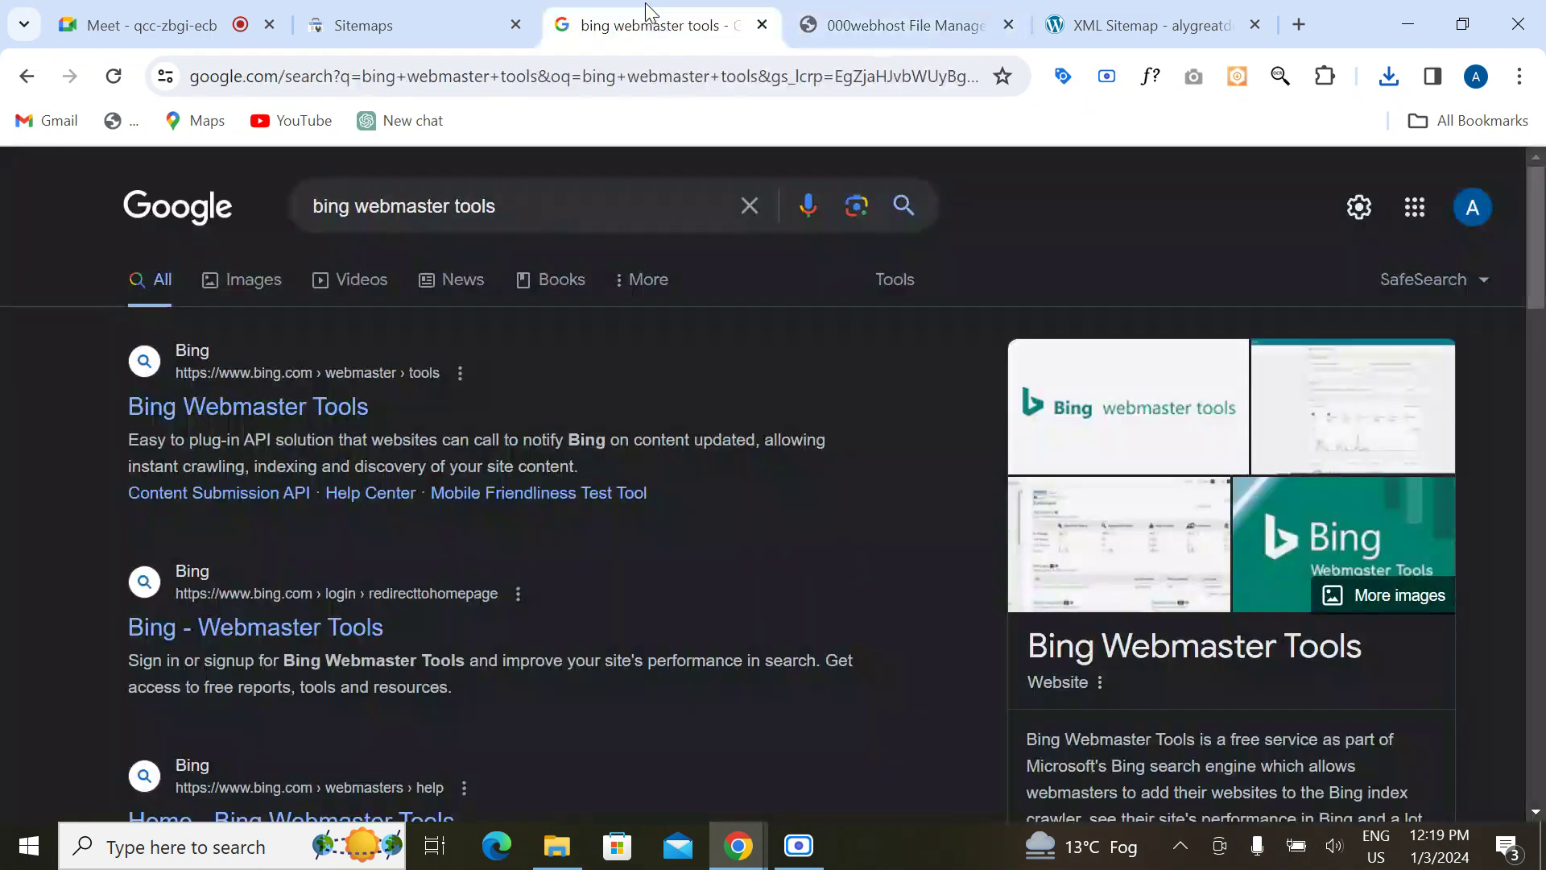
Step: Verify ownership by HTML file, go to the alygreatdmbrand property, and open its Performance report
left_click(390, 31)
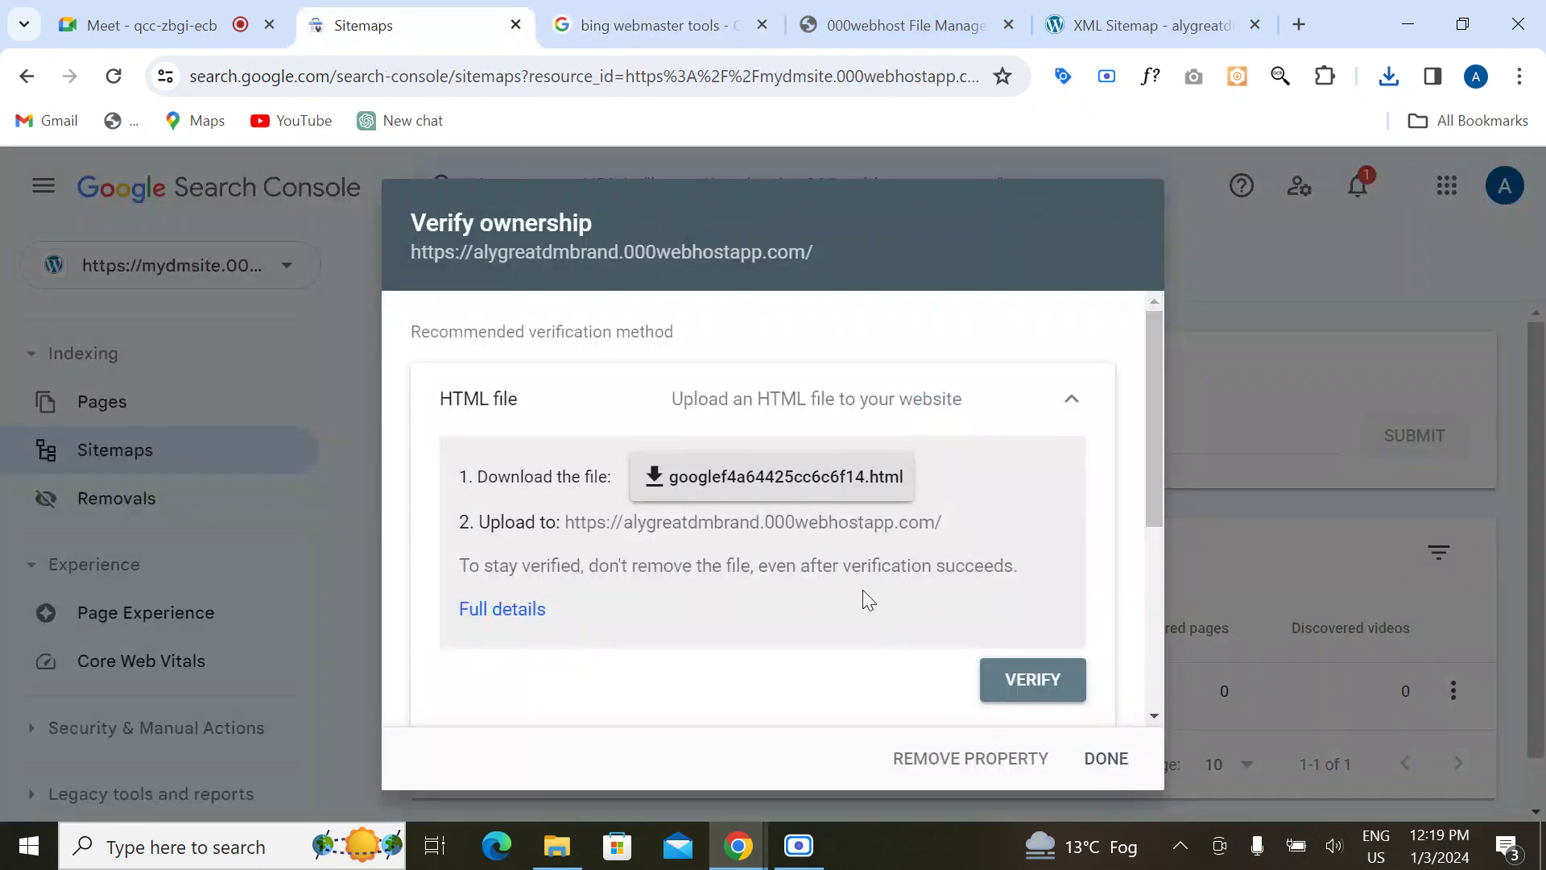
left_click(1035, 681)
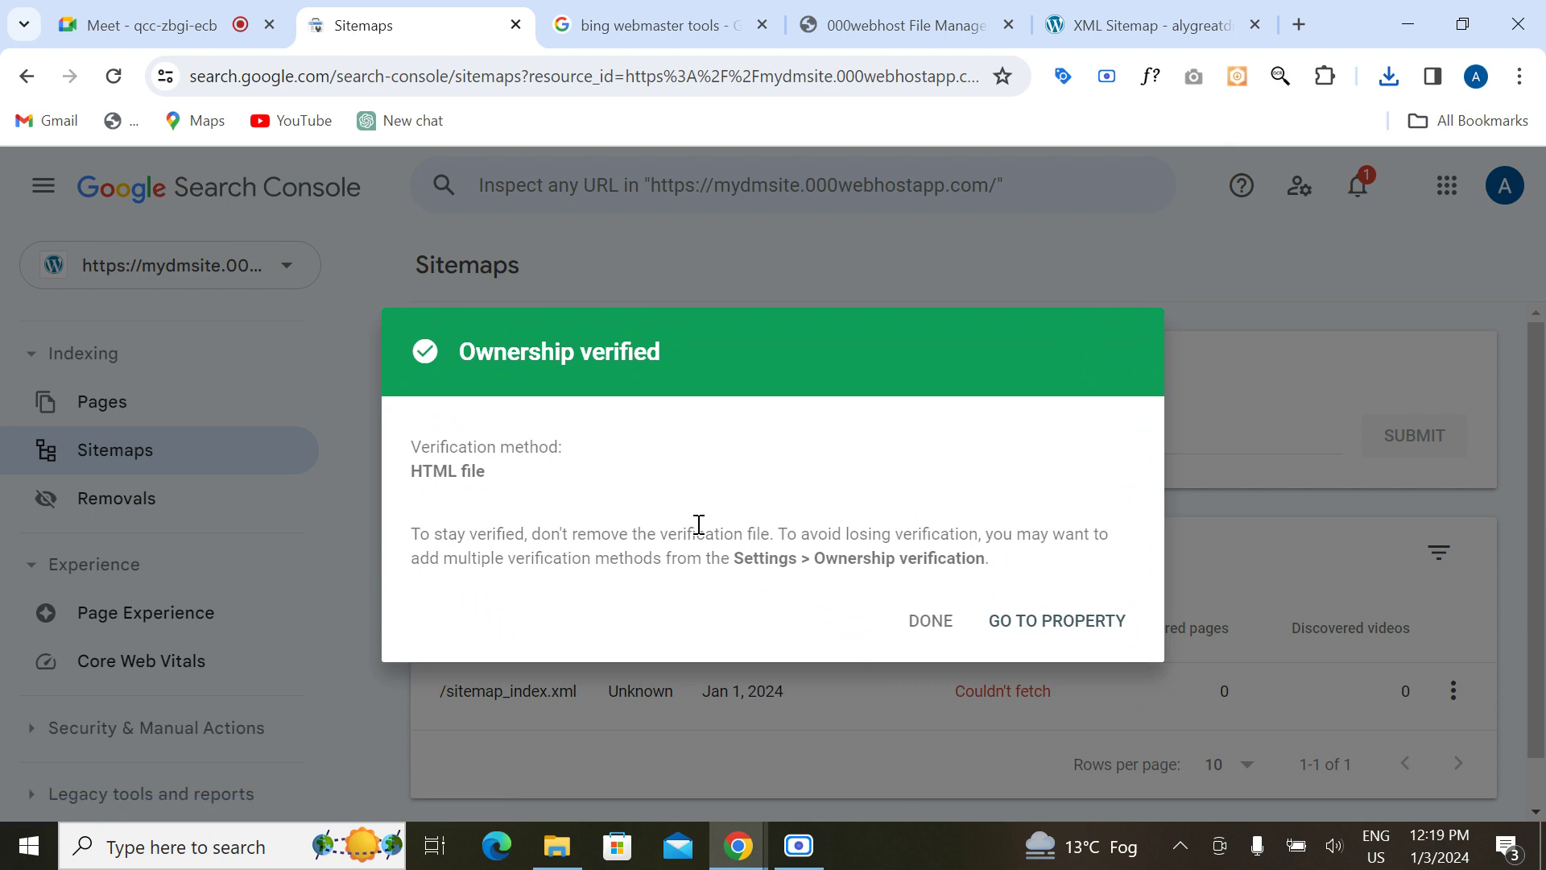
left_click(1036, 632)
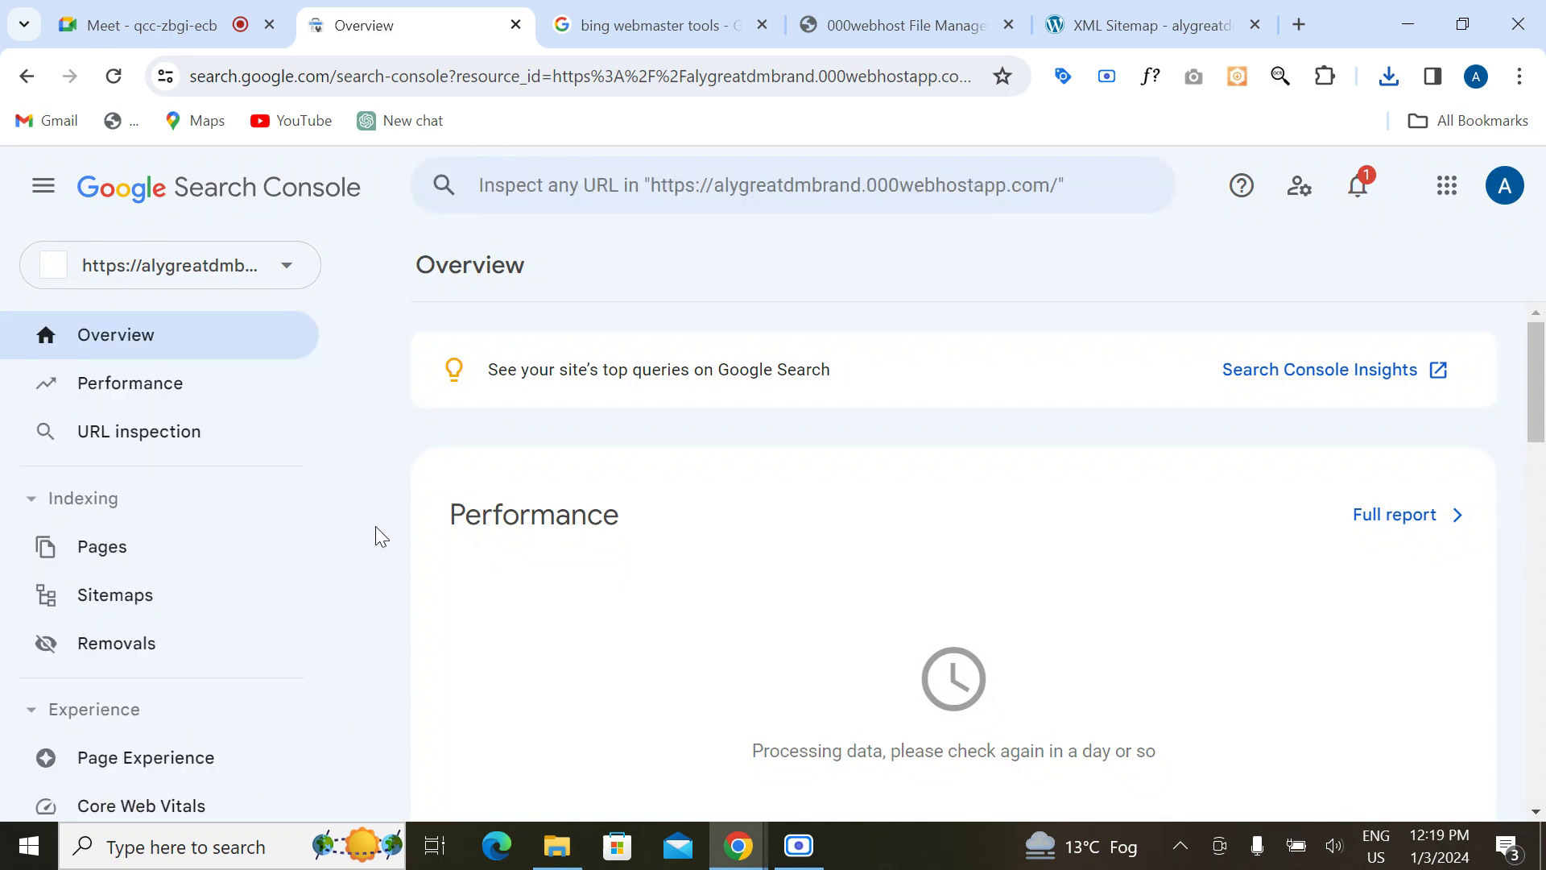
scroll(179, 525, "down", 4)
scroll(193, 507, "up", 4)
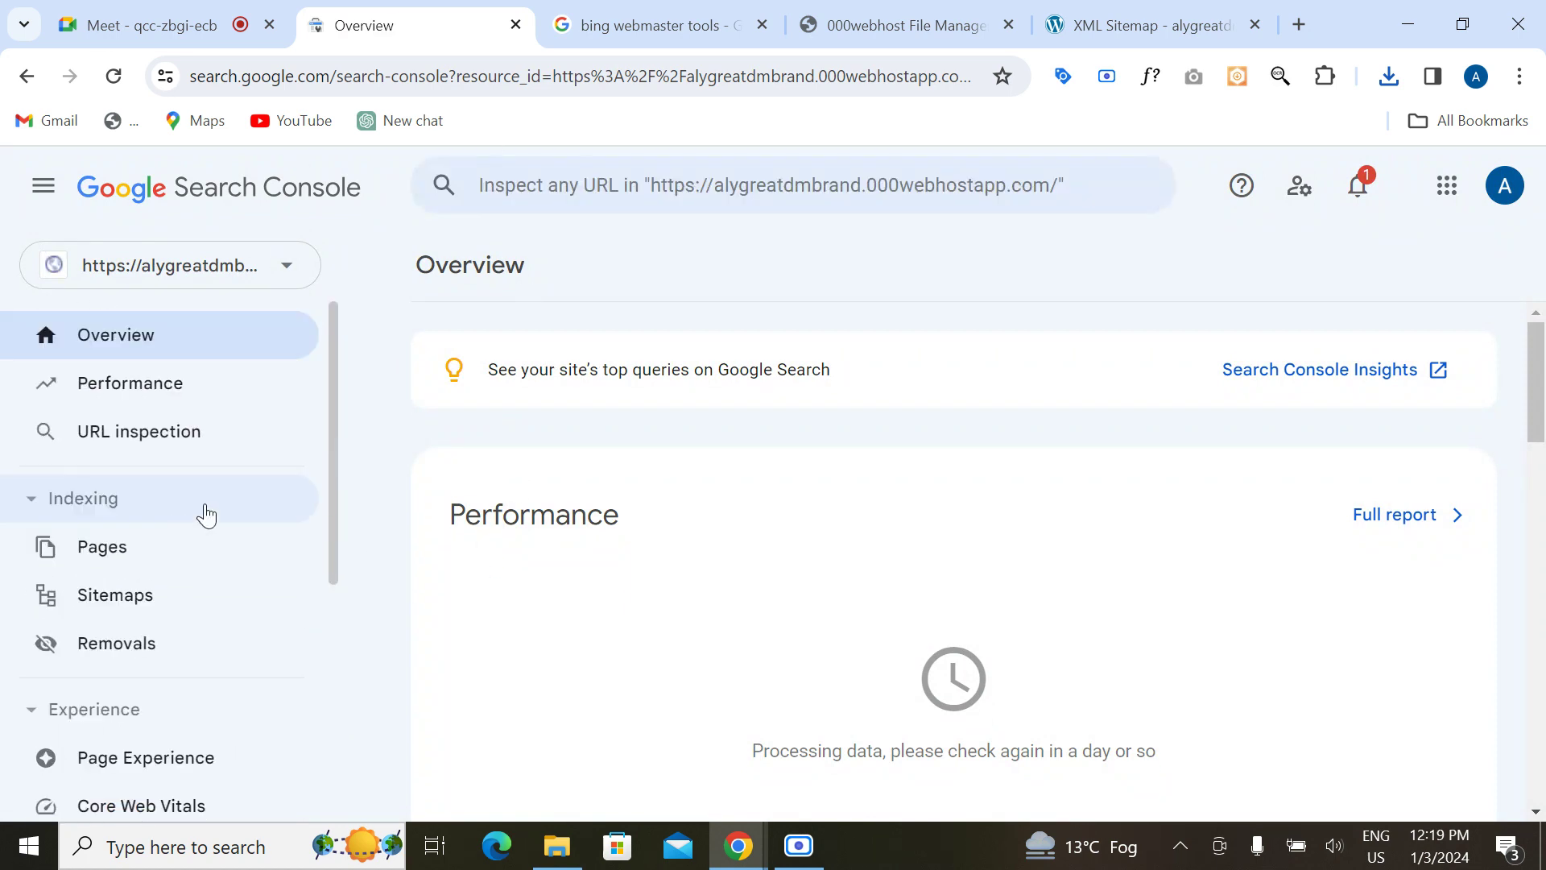
scroll(628, 625, "down", 3)
scroll(630, 625, "up", 3)
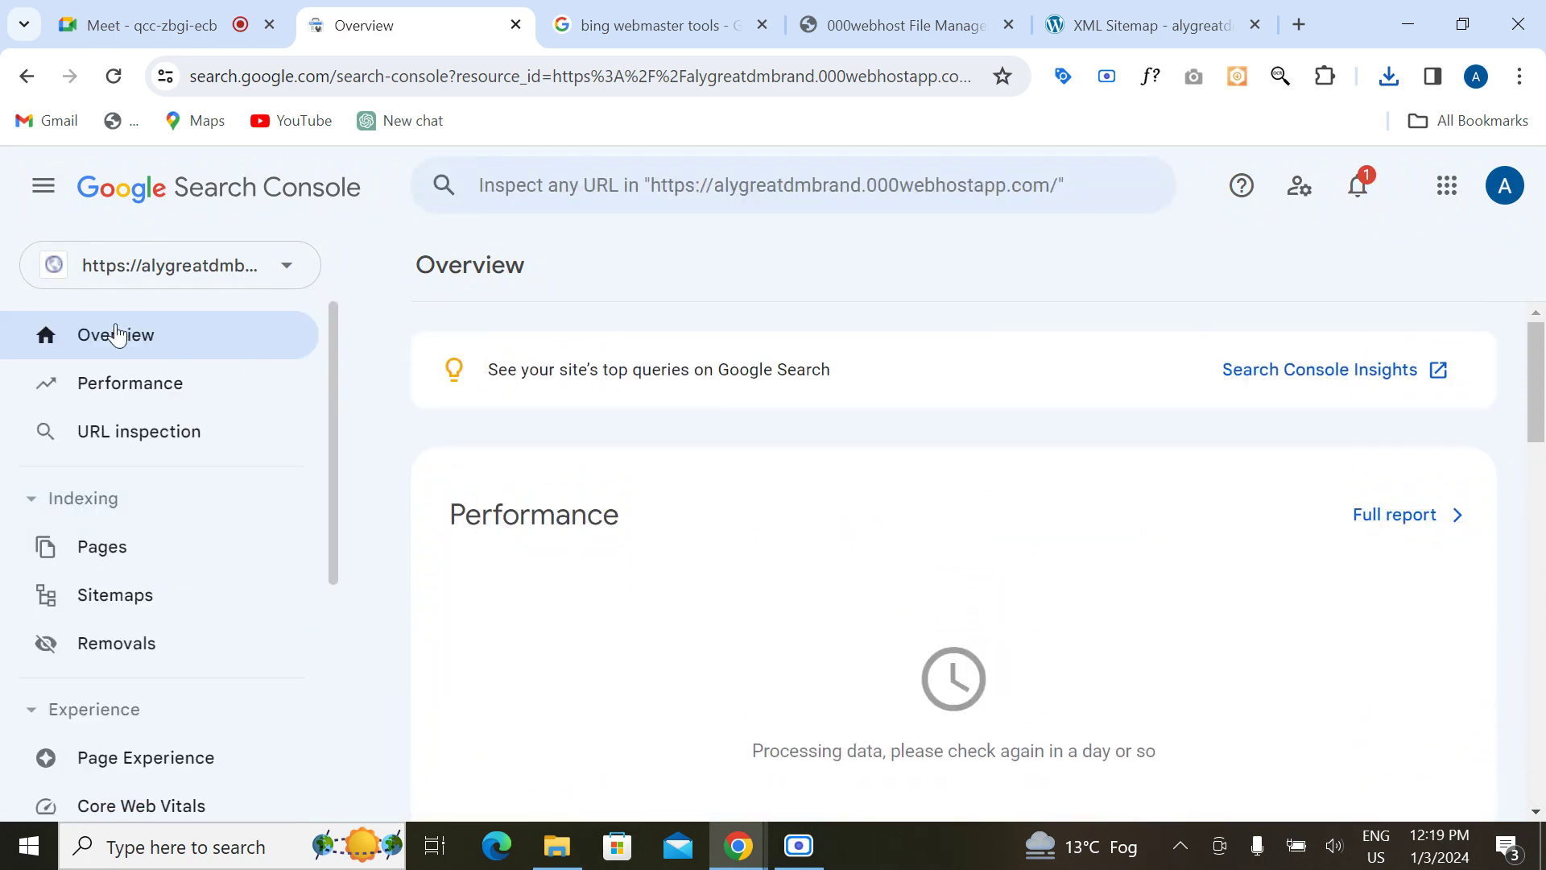
left_click(110, 392)
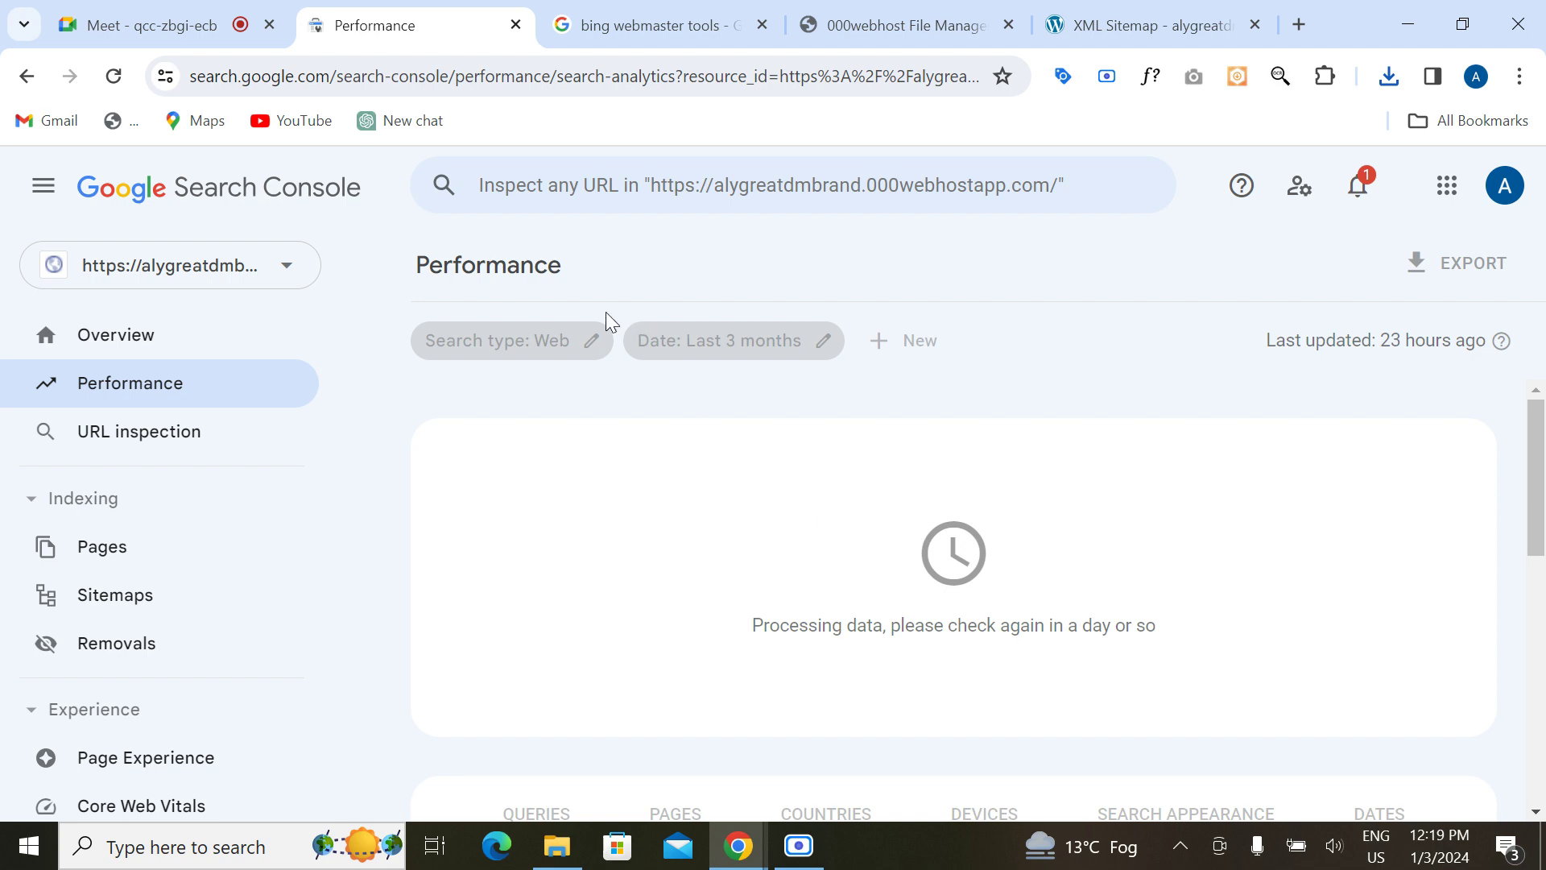
Step: Look at the mydmsite Sitemaps report and thisisnewsite, then switch to alygreatdmbrand.000webhostapp.com
left_click(284, 276)
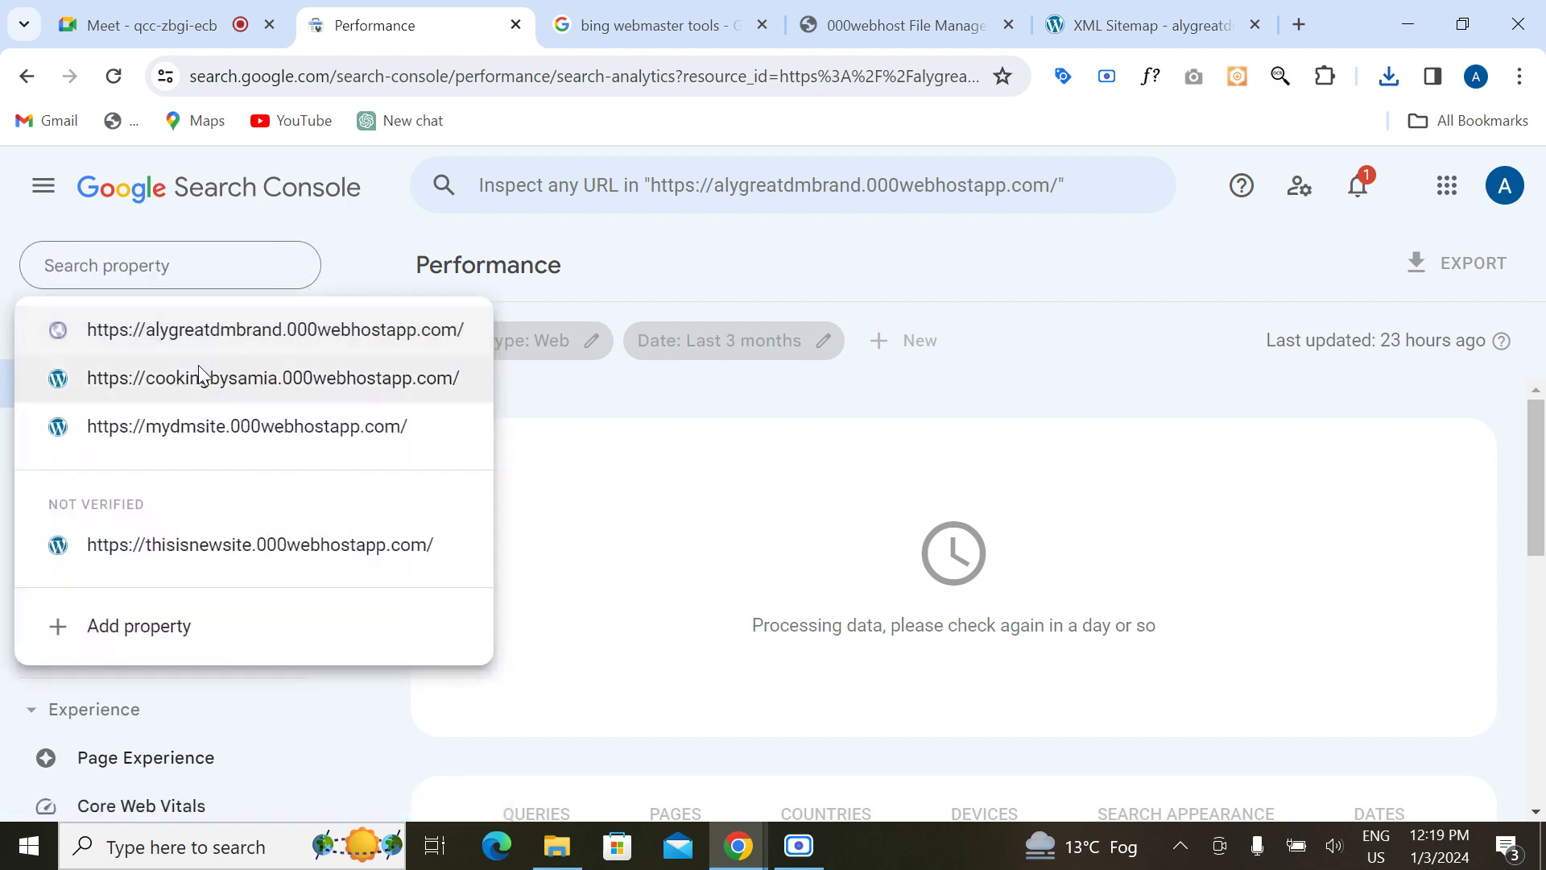
left_click(197, 422)
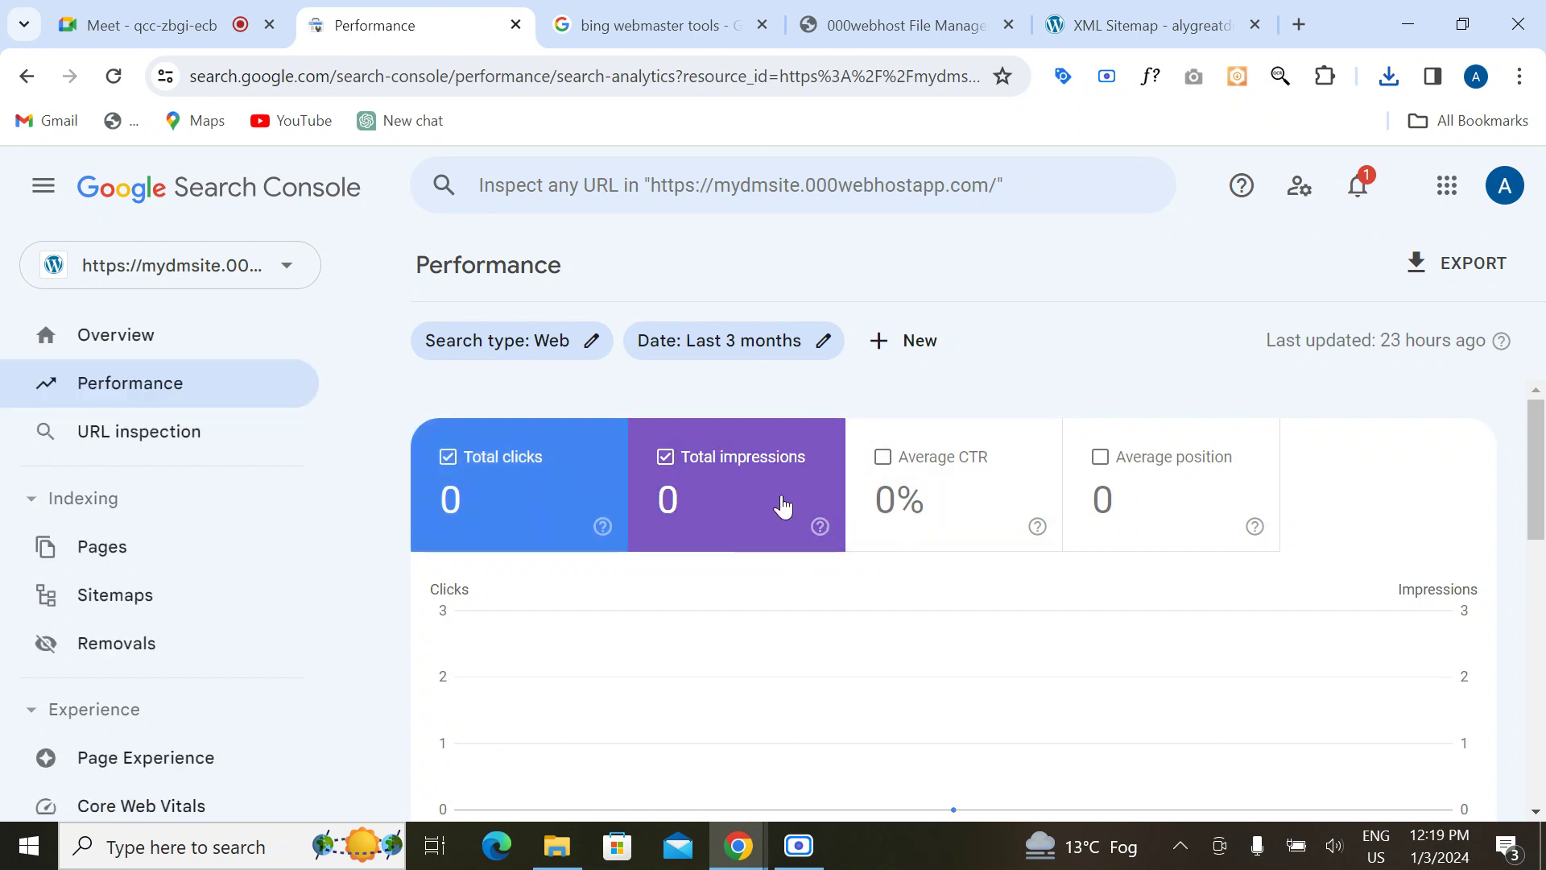
left_click(113, 594)
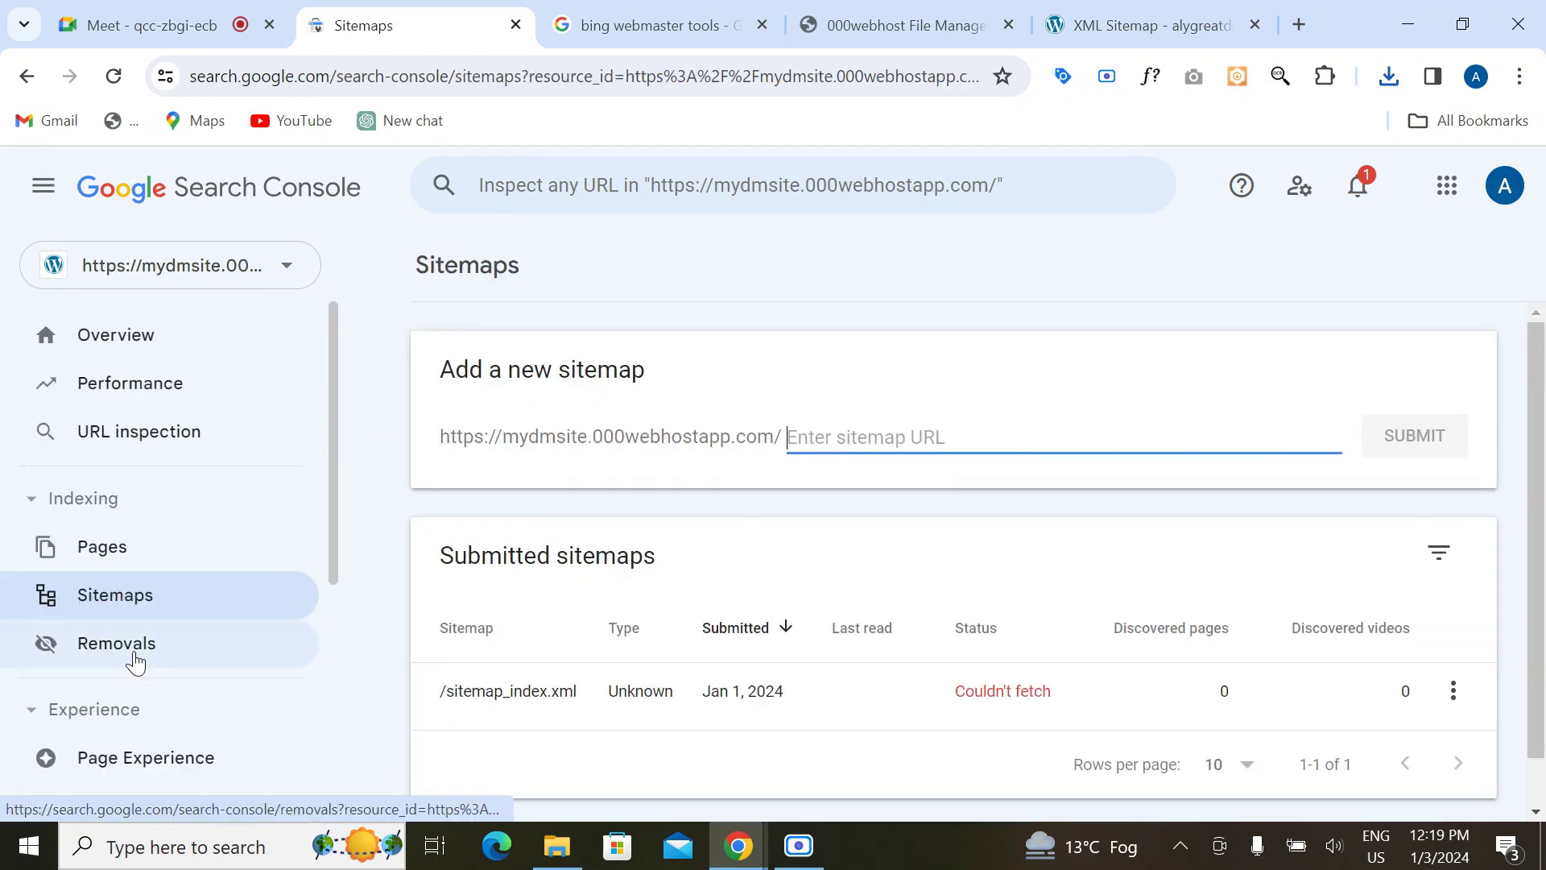
left_click(214, 277)
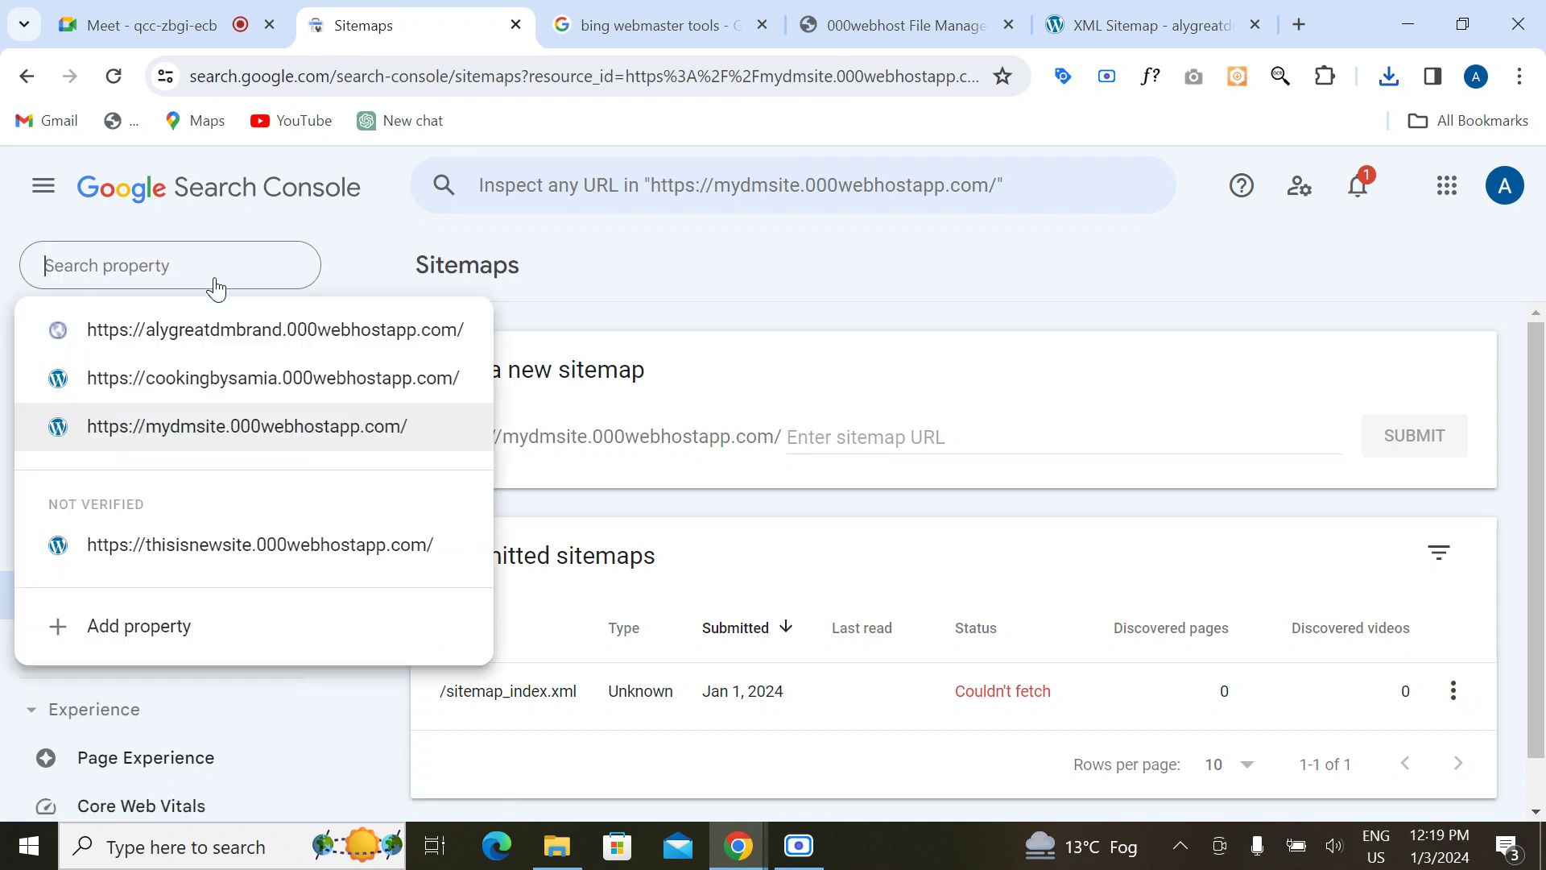
left_click(201, 546)
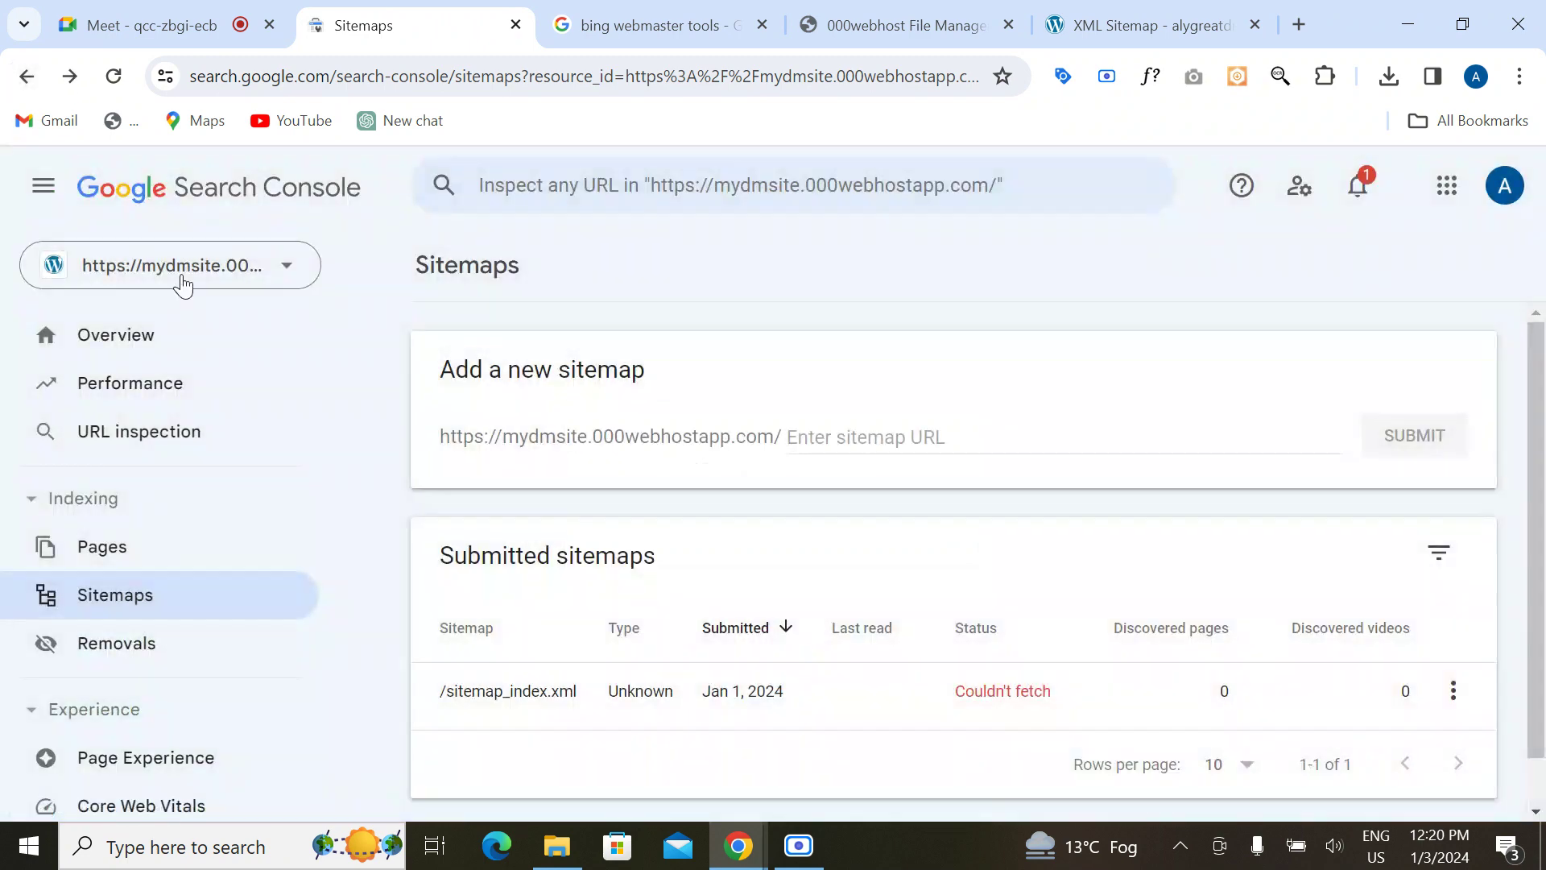
left_click(185, 278)
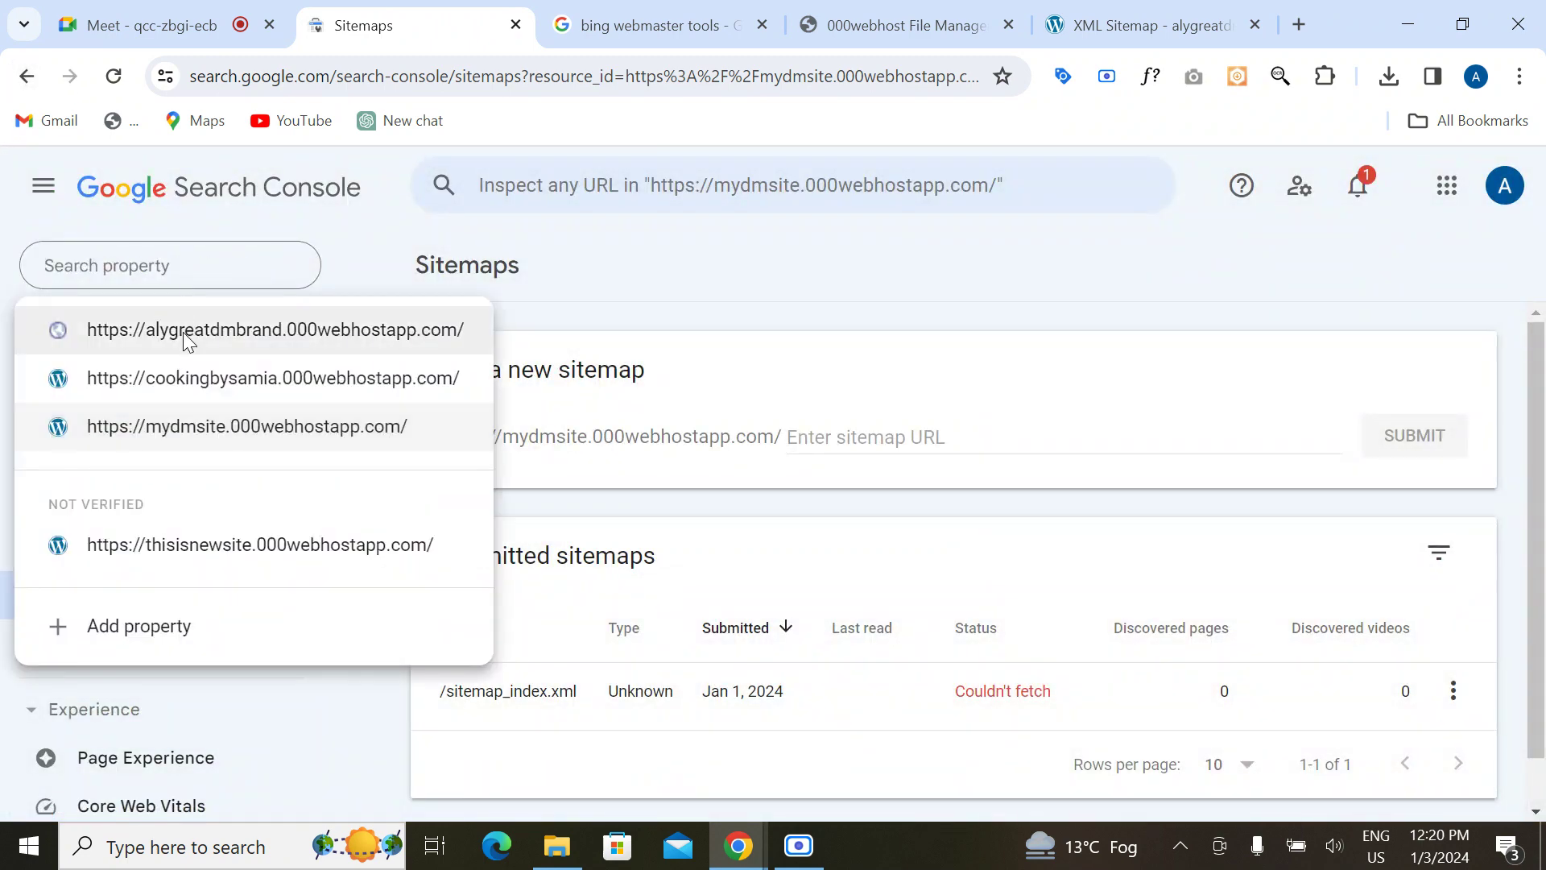
left_click(182, 332)
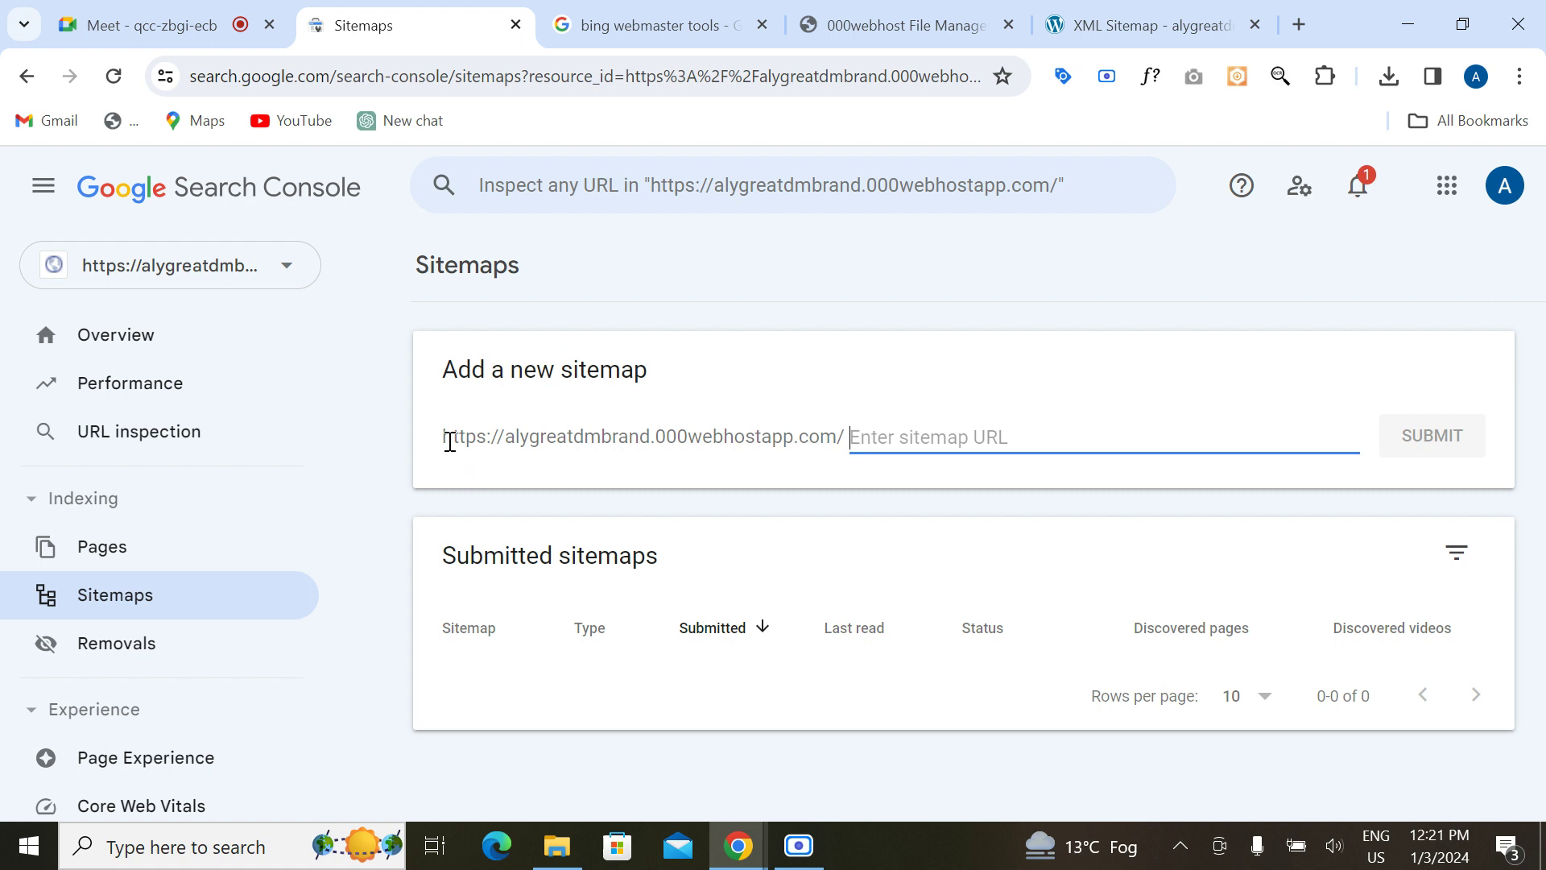
Step: Copy 'sitemap_index.xml' from the XML sitemap page's address bar
left_click_drag(449, 436, 842, 435)
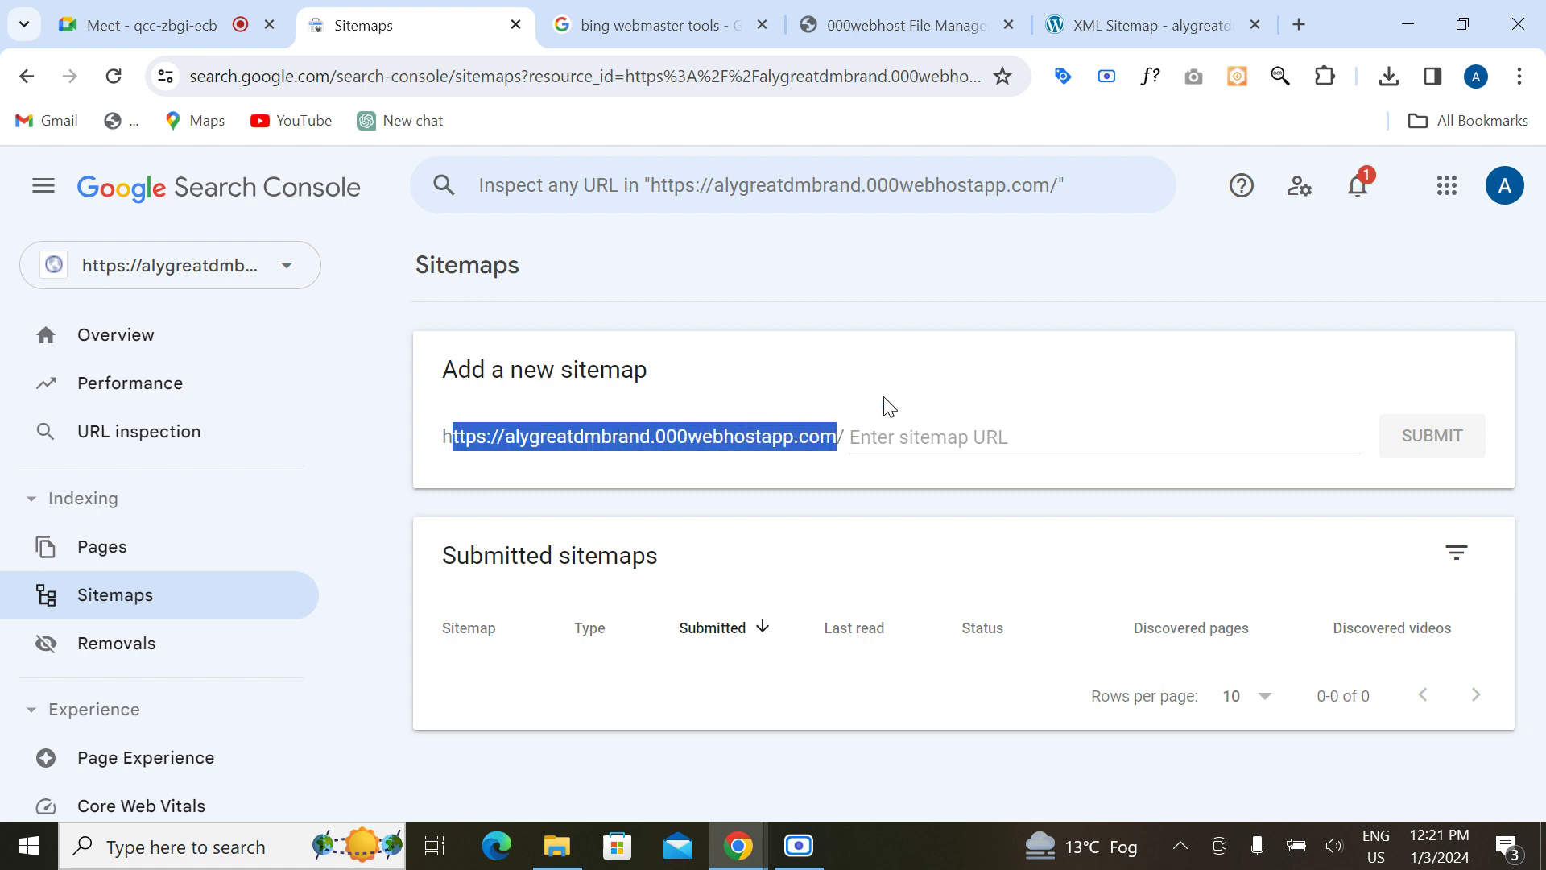
left_click(859, 408)
left_click(1055, 16)
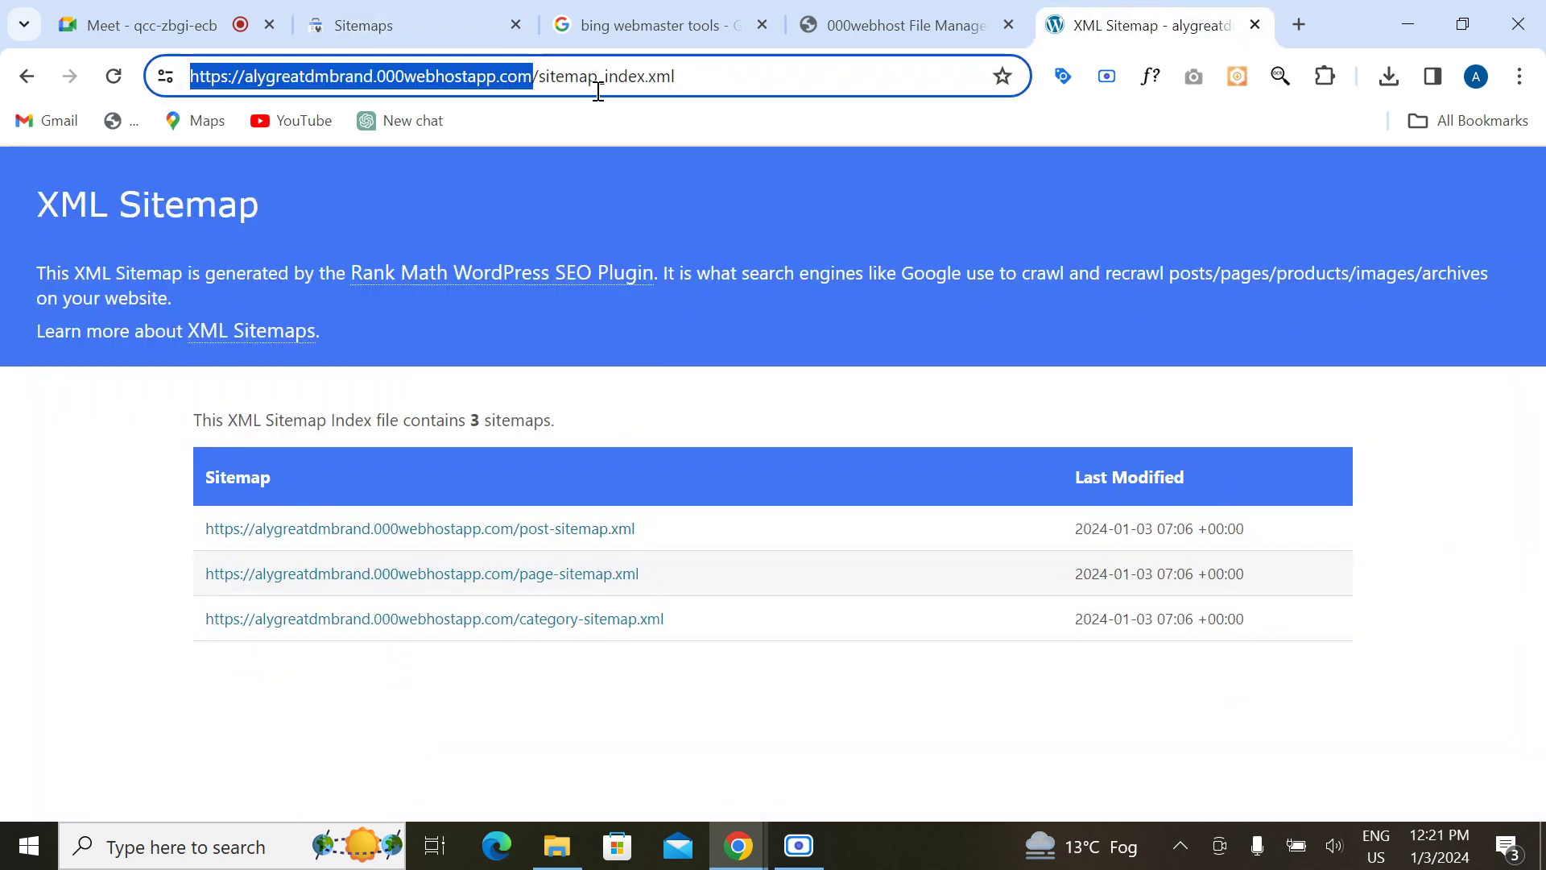
left_click(544, 78)
left_click_drag(543, 78, 729, 71)
key("ctrl+c")
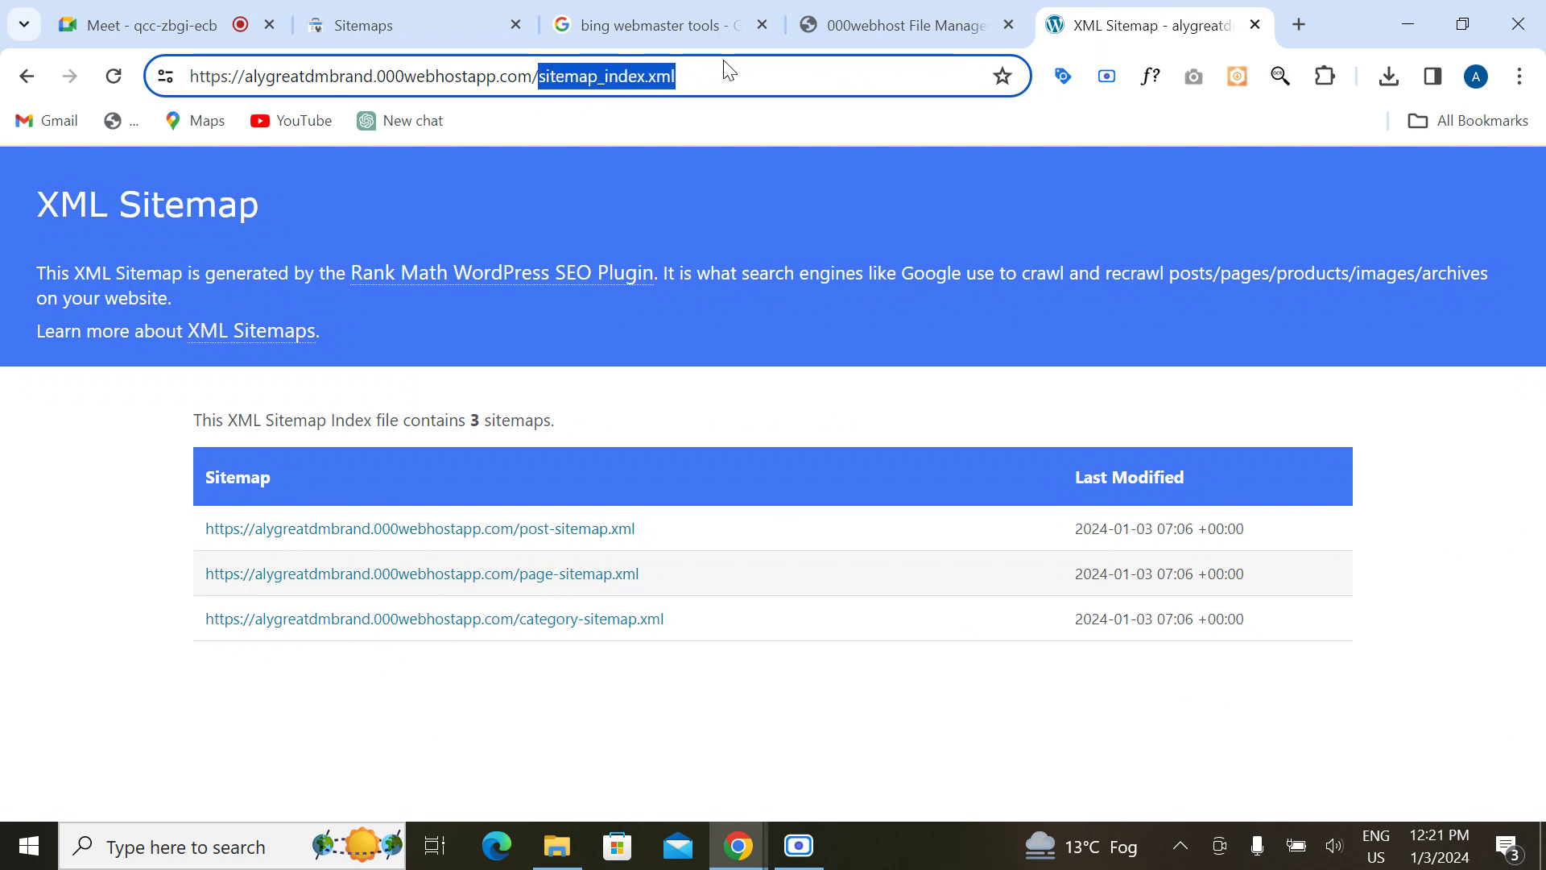
left_click(852, 11)
Step: Submit sitemap_index.xml as a new sitemap and review it listed with status 'Couldn't fetch'
left_click(407, 17)
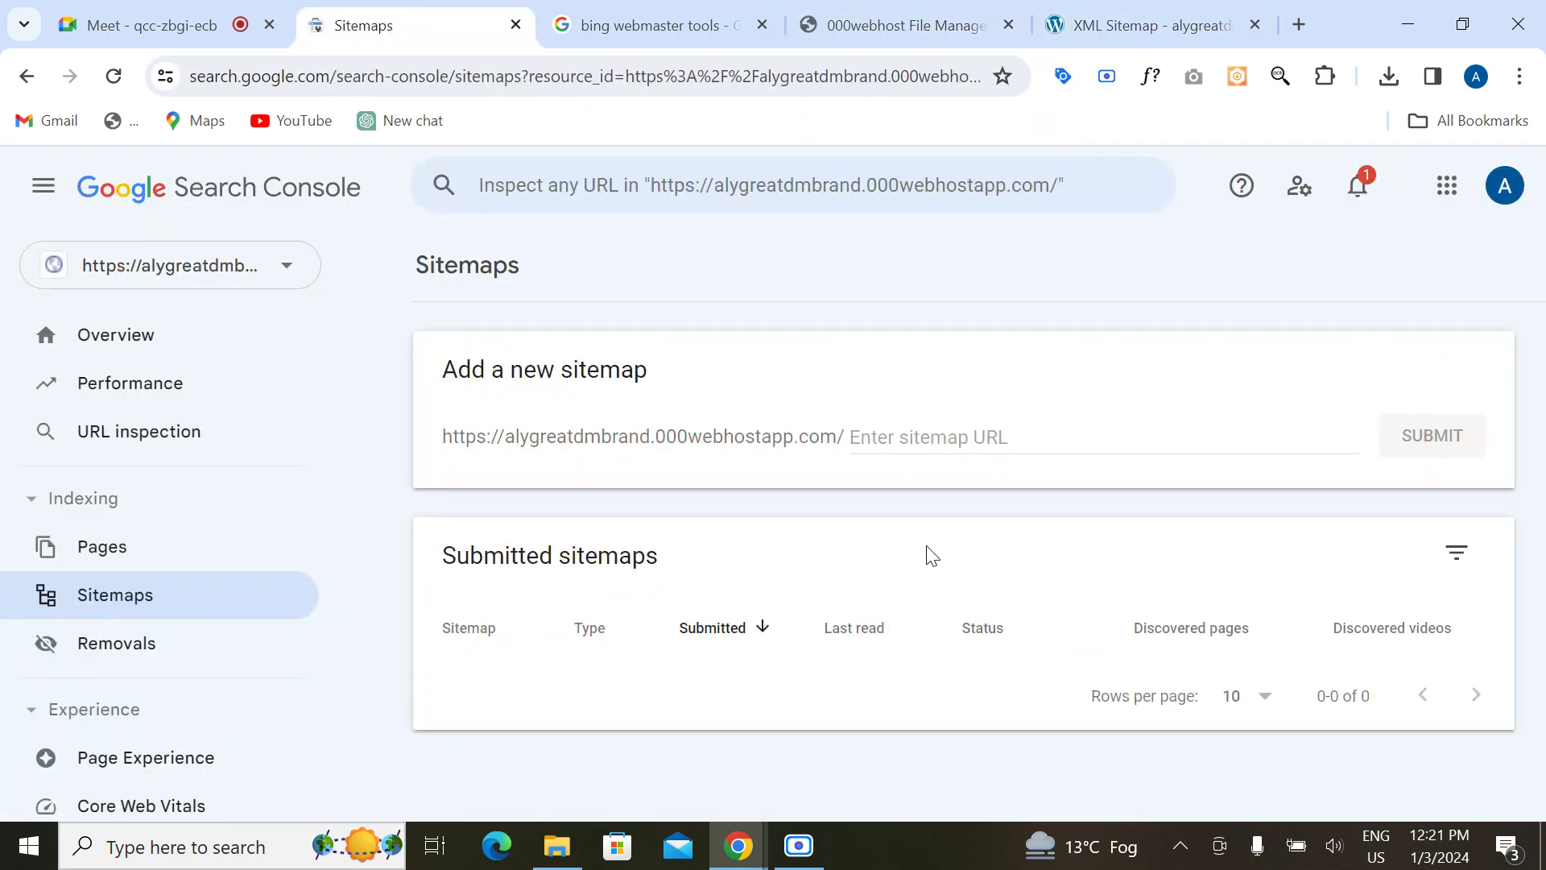
left_click(922, 432)
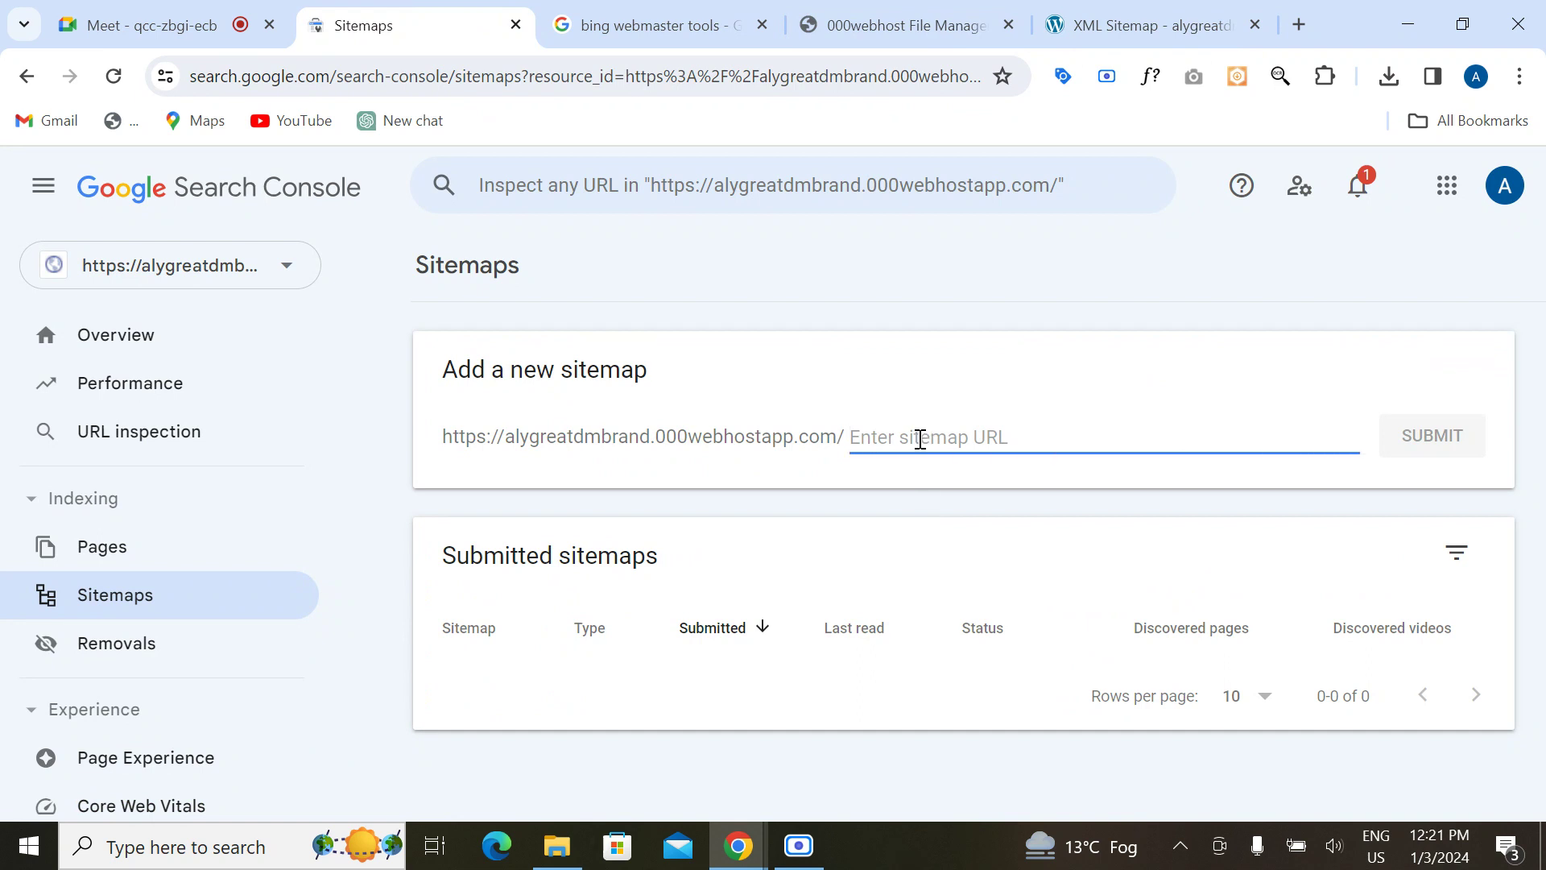
key("ctrl+v")
left_click(1433, 440)
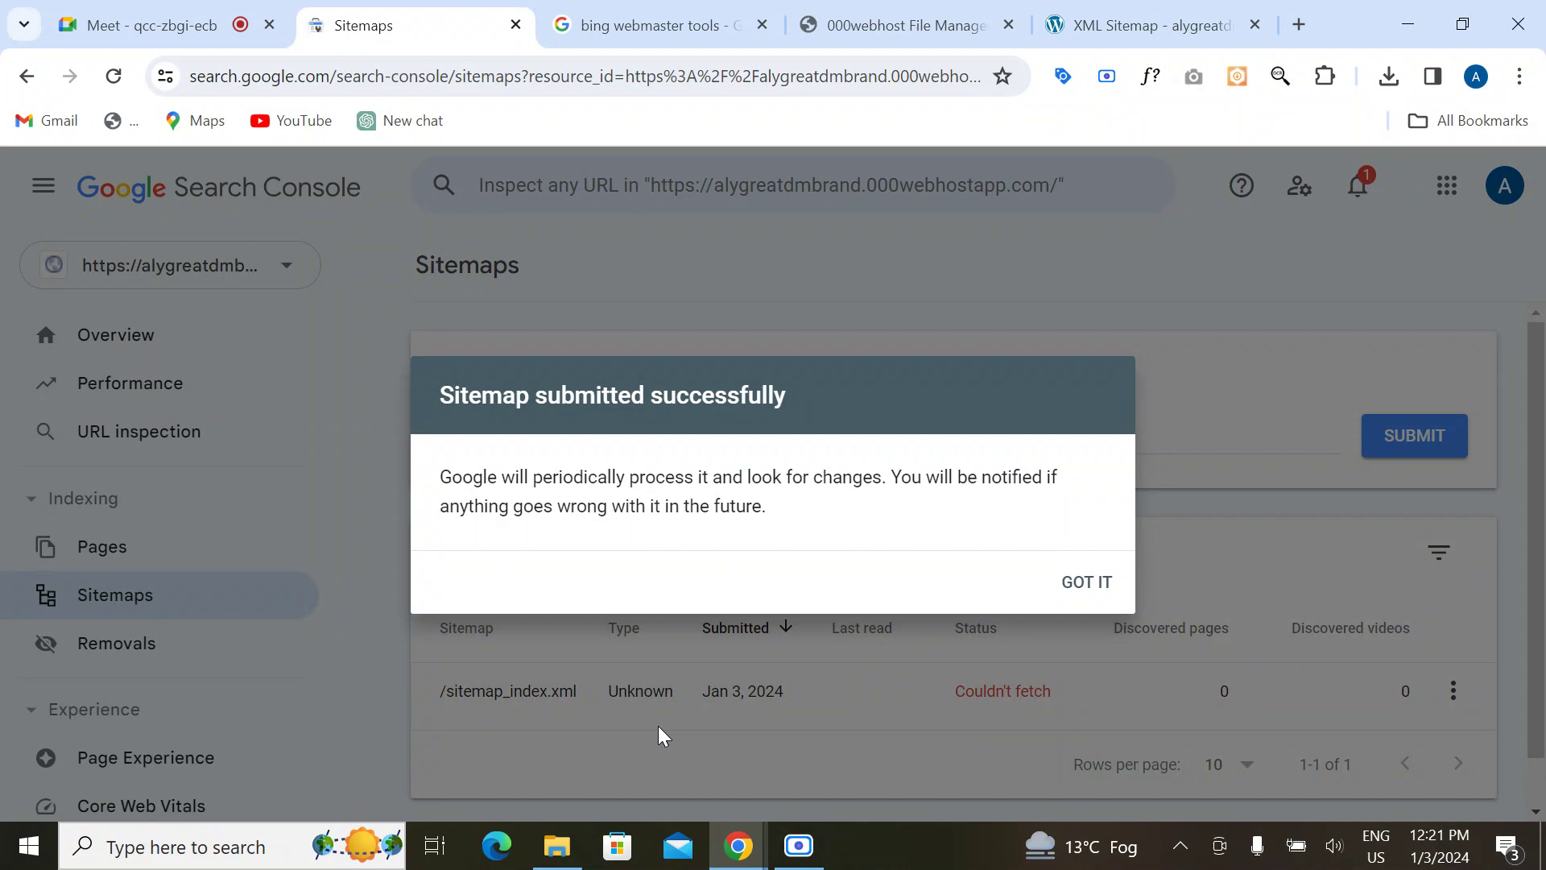
left_click(1102, 581)
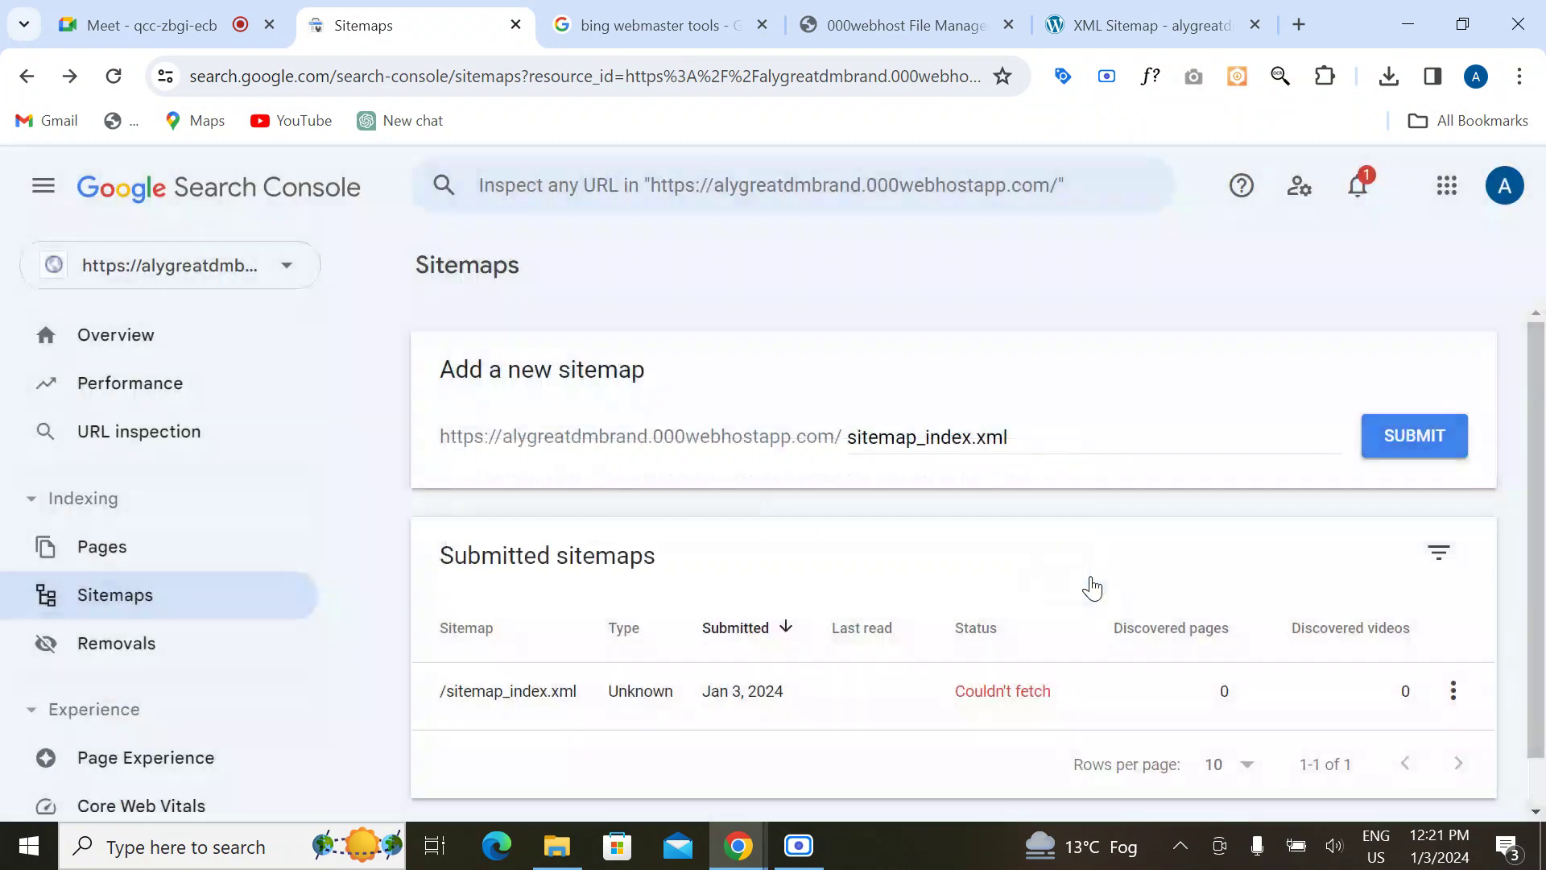
scroll(821, 742, "down", 1)
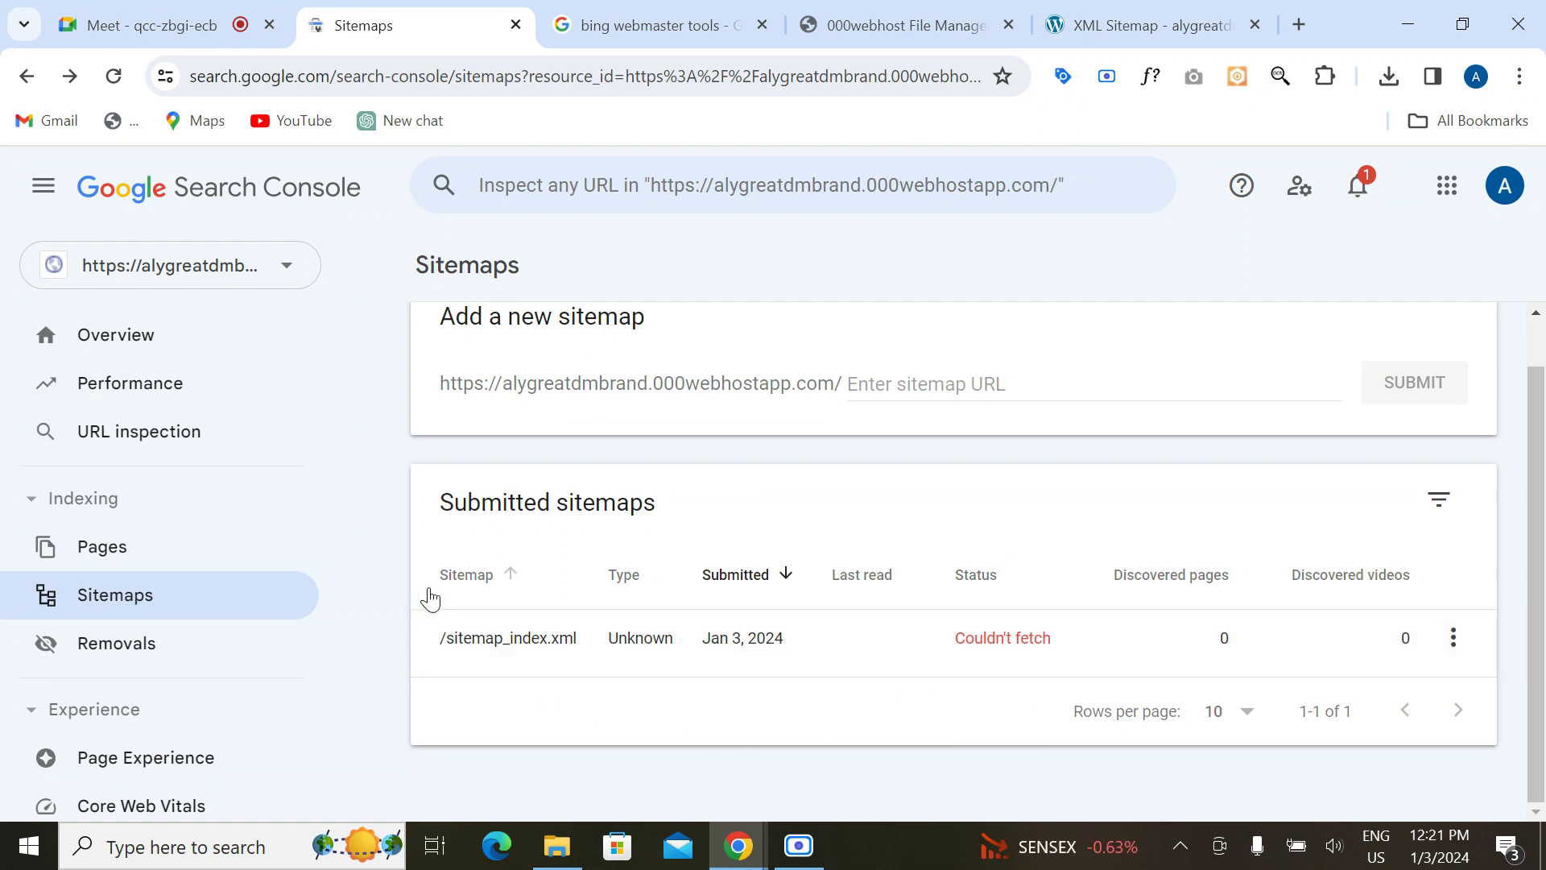
scroll(501, 611, "up", 1)
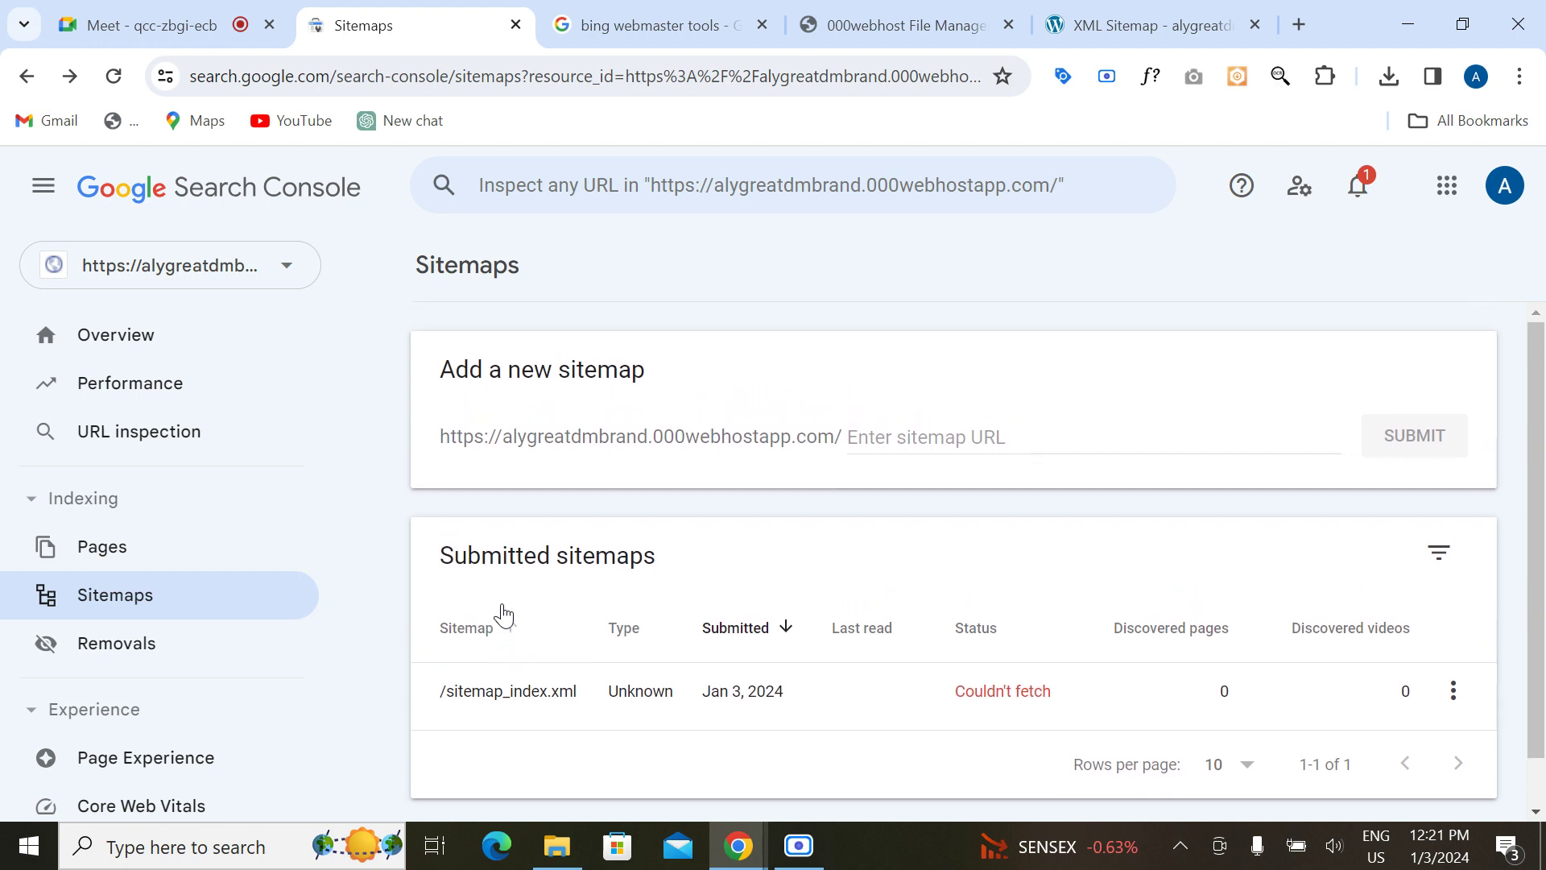
scroll(187, 621, "down", 2)
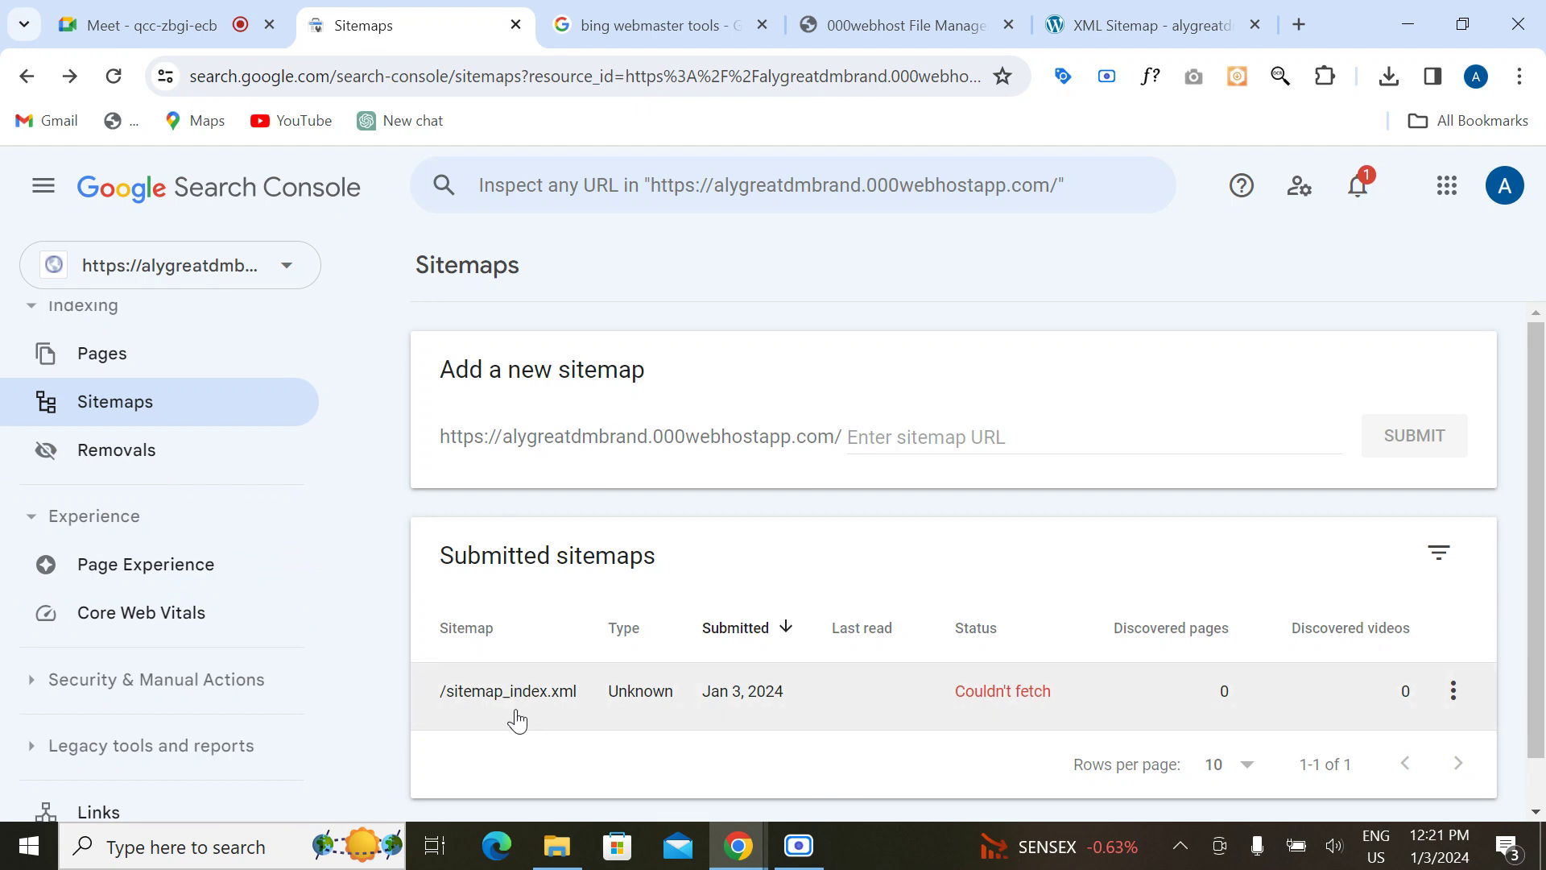
Step: Open the Removals report, start a new removal request, then cancel it without submitting
left_click(144, 460)
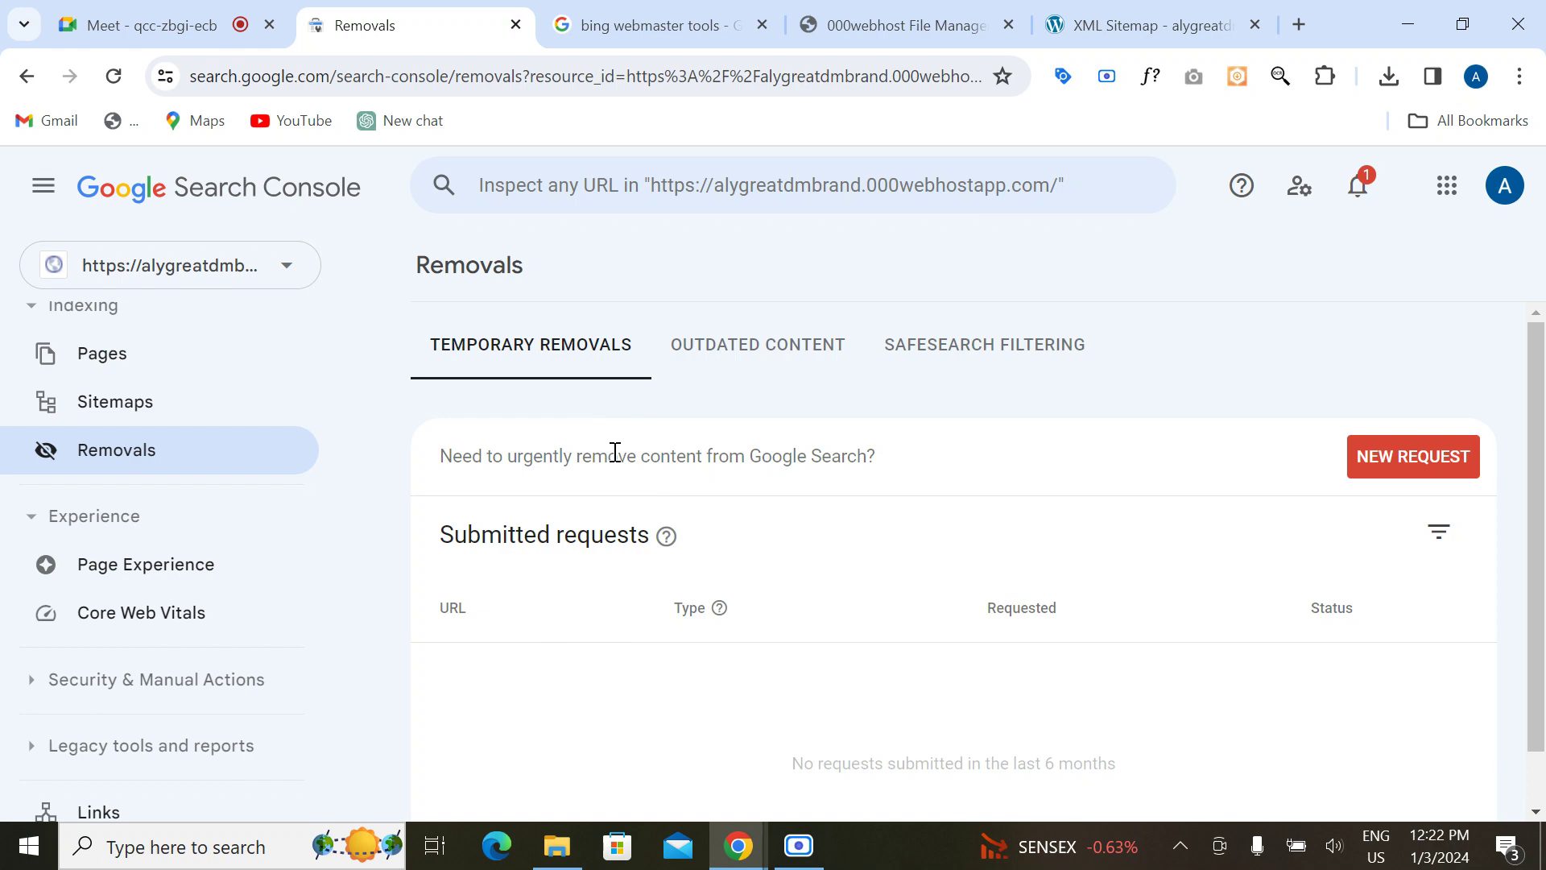
left_click(1373, 459)
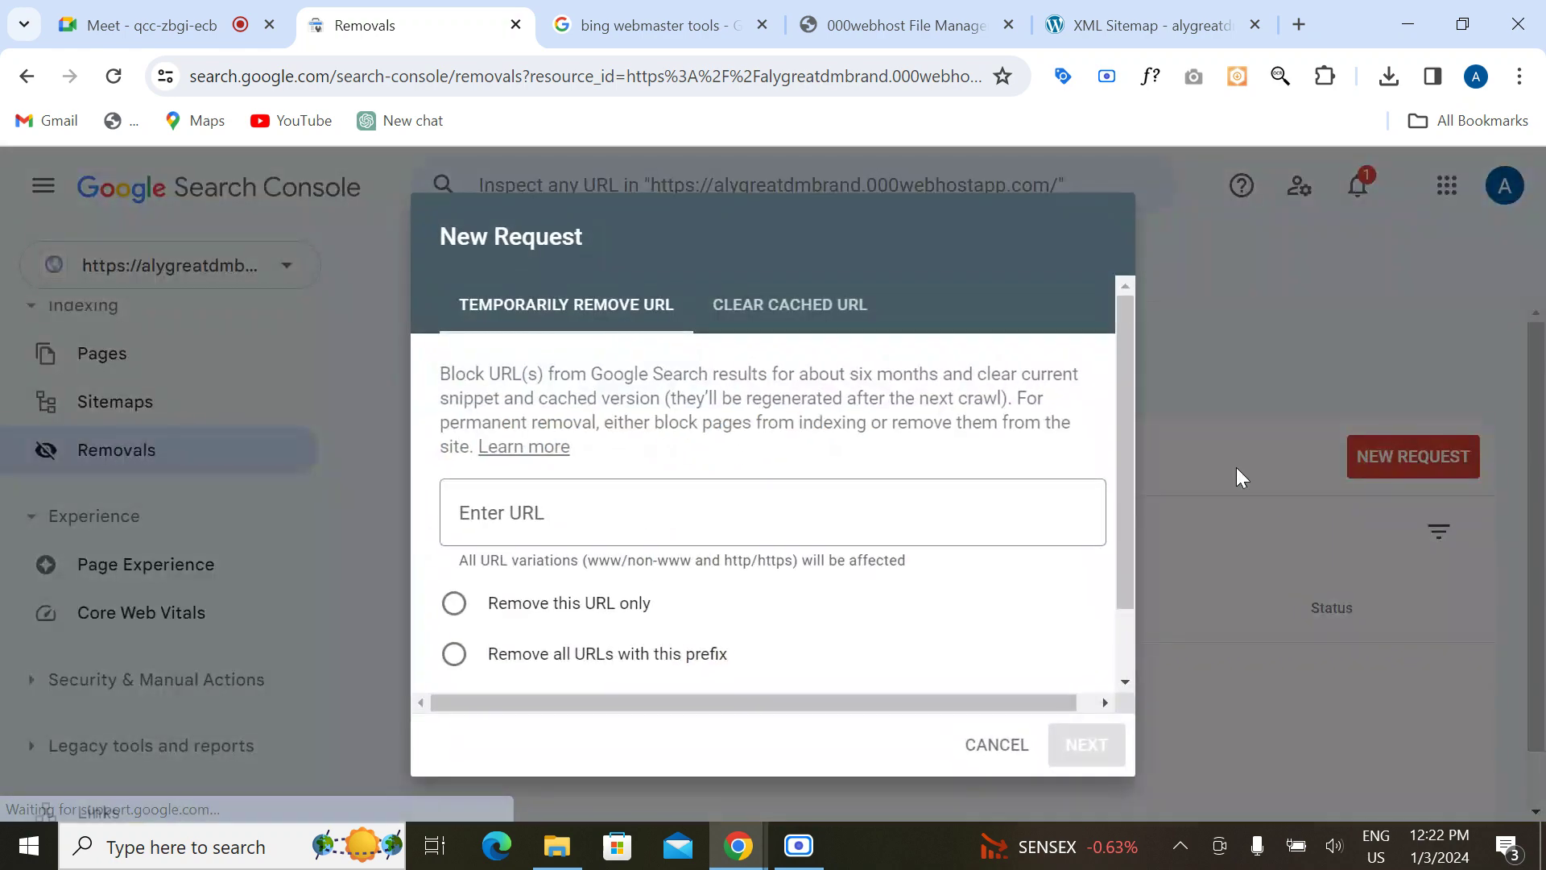
left_click(548, 530)
scroll(565, 636, "down", 1)
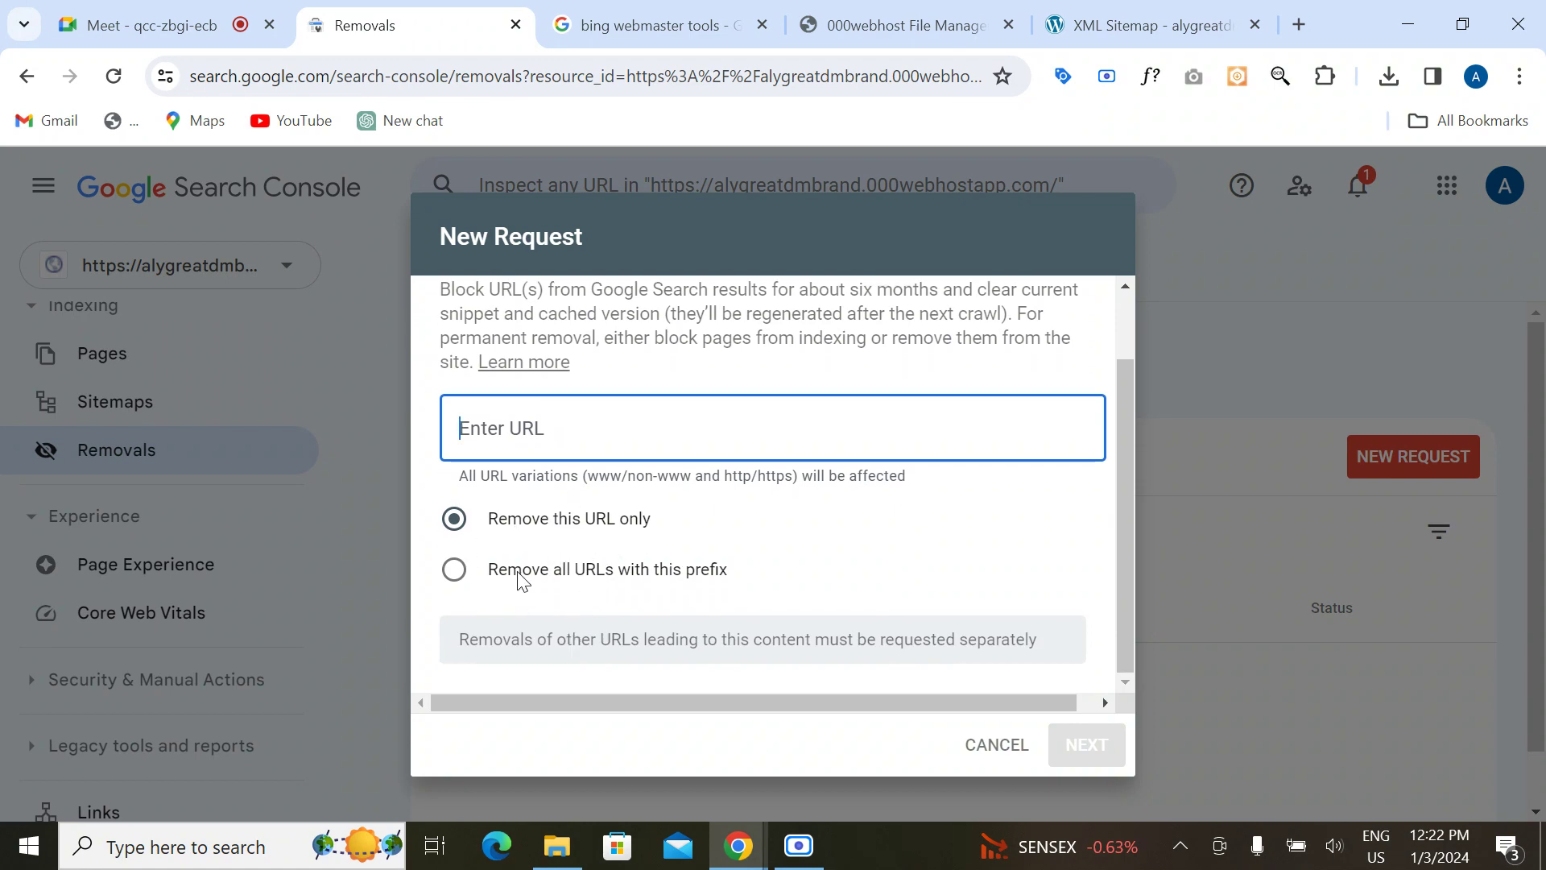
scroll(858, 511, "up", 1)
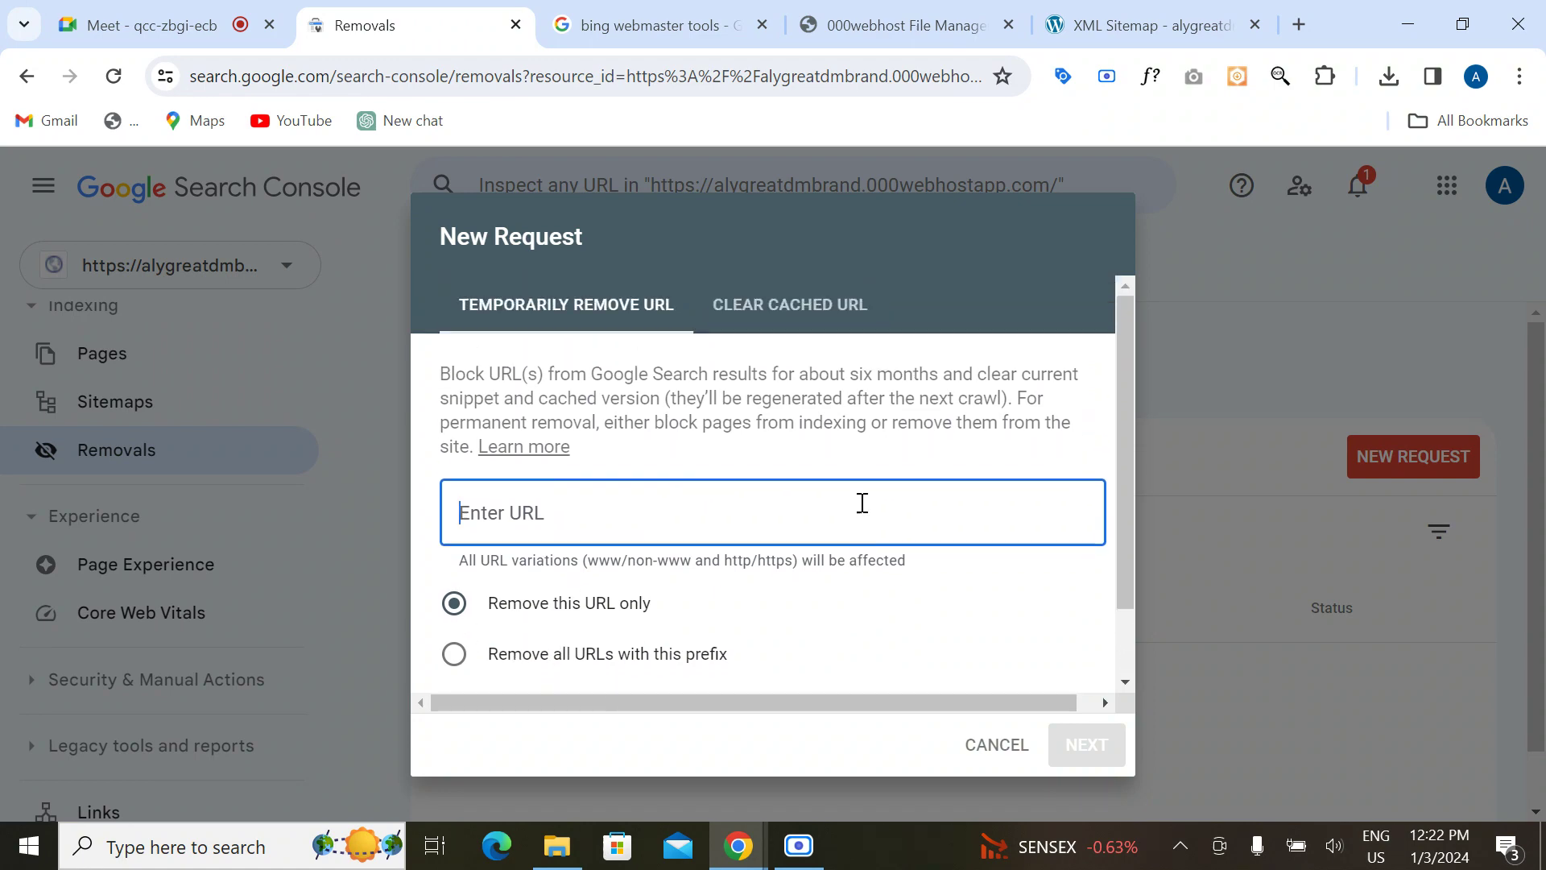
left_click(1233, 375)
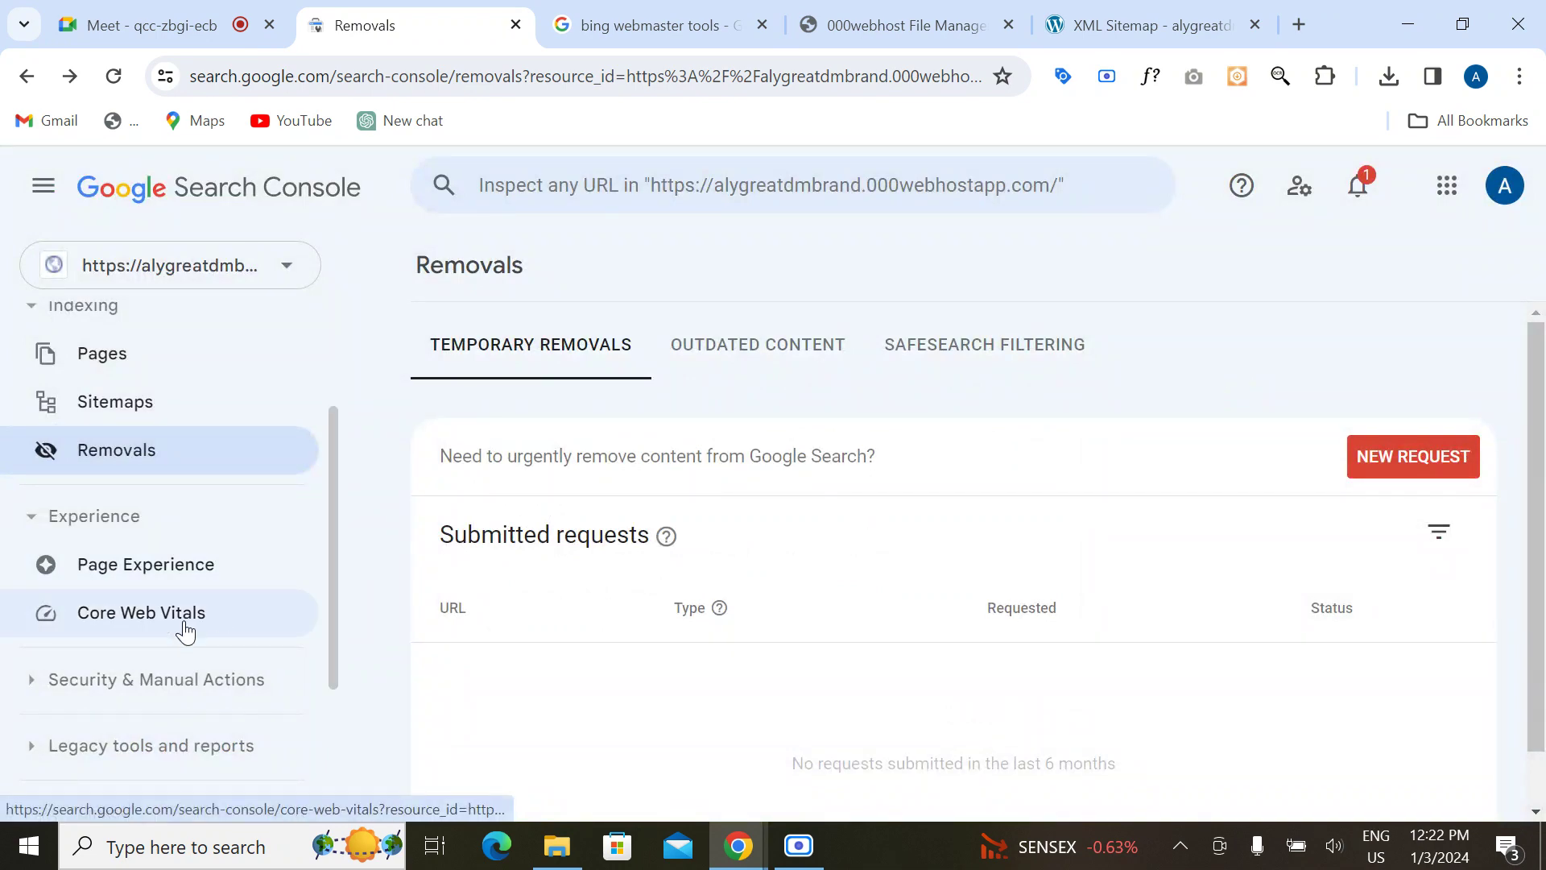
scroll(172, 668, "down", 2)
scroll(167, 667, "up", 2)
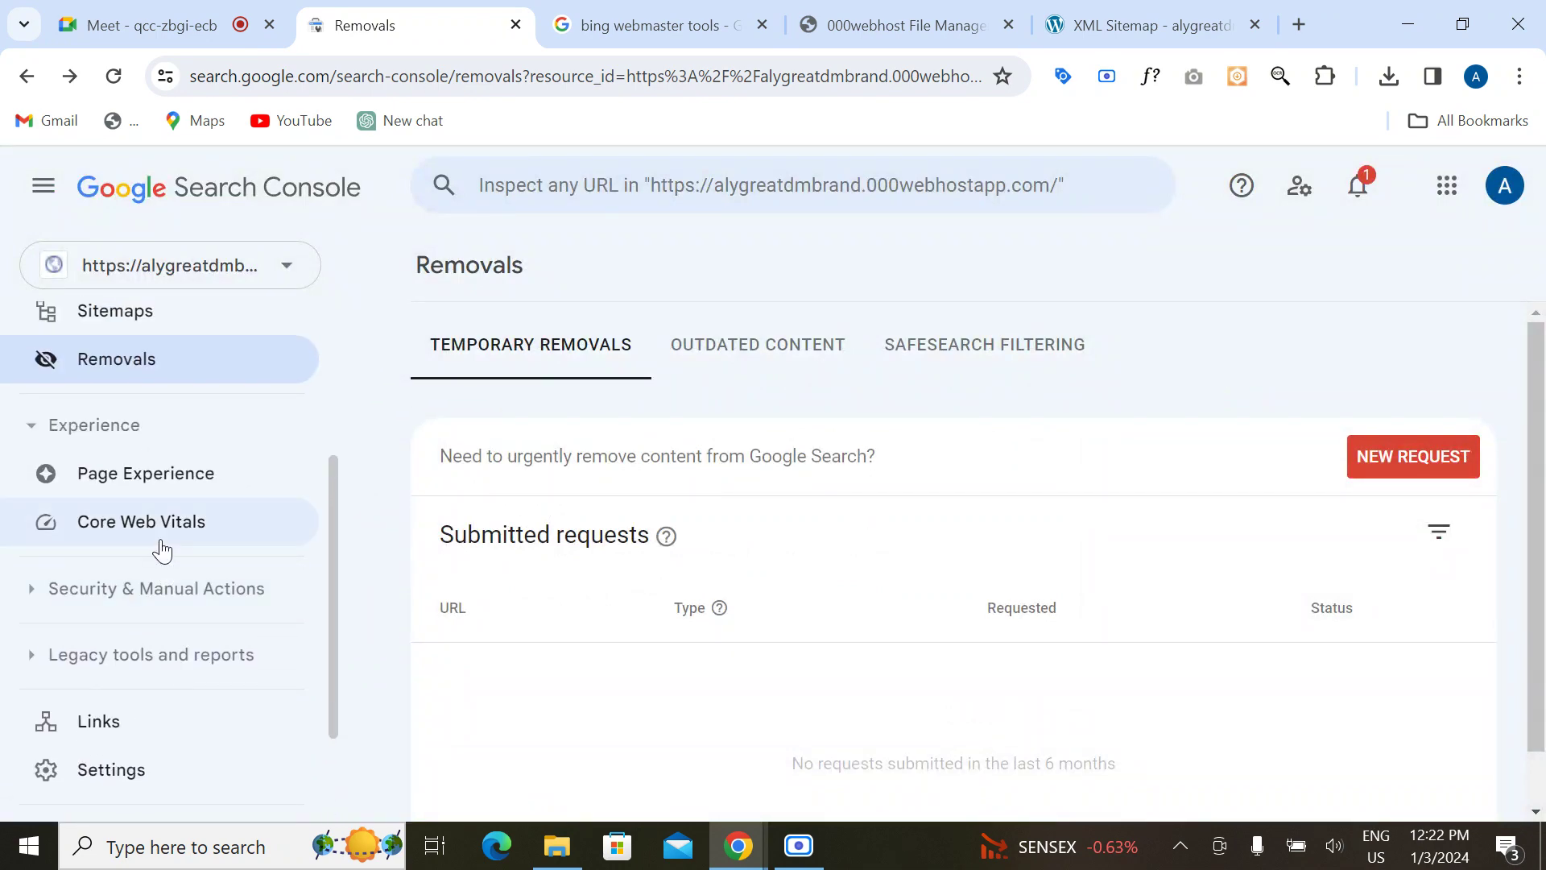
Step: Check Core Web Vitals and Settings, then bring up 000webhost's public_html file list
left_click(161, 546)
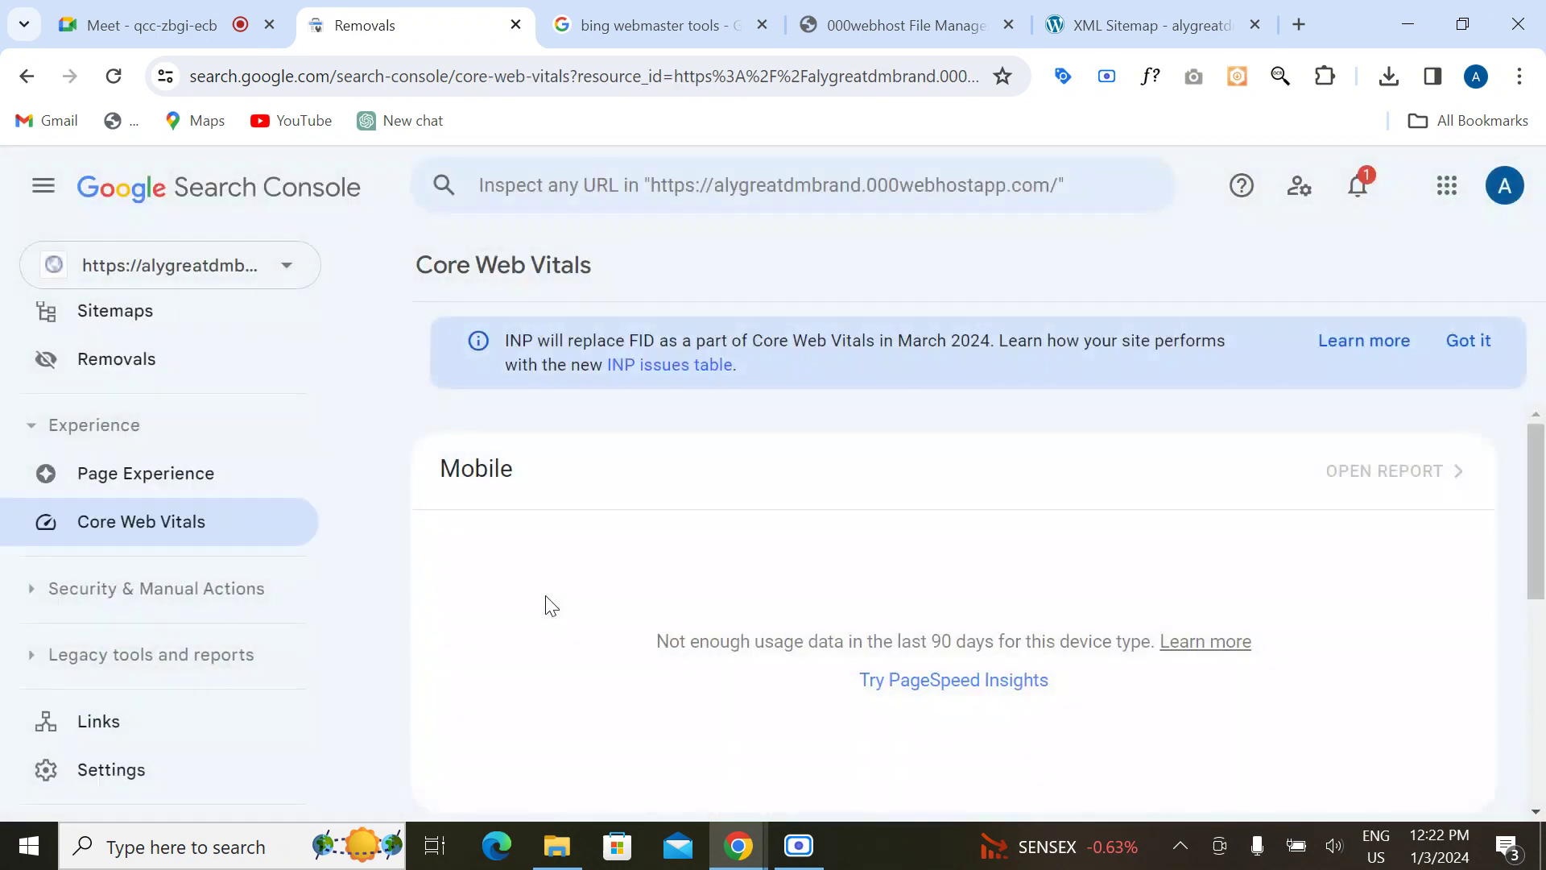
scroll(617, 554, "down", 4)
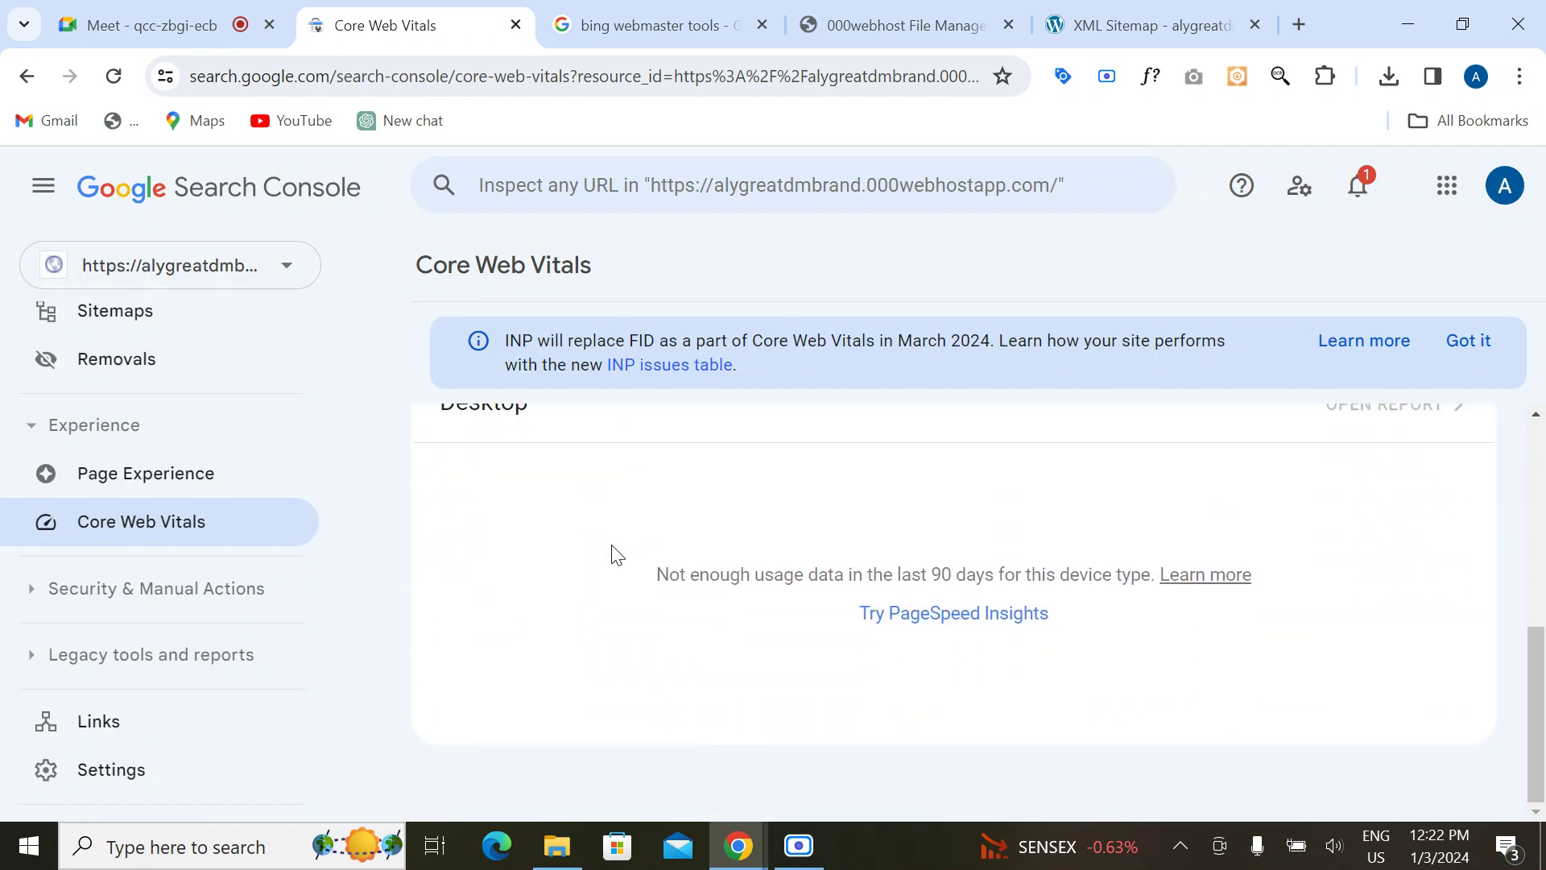
scroll(617, 555, "up", 2)
scroll(617, 554, "up", 2)
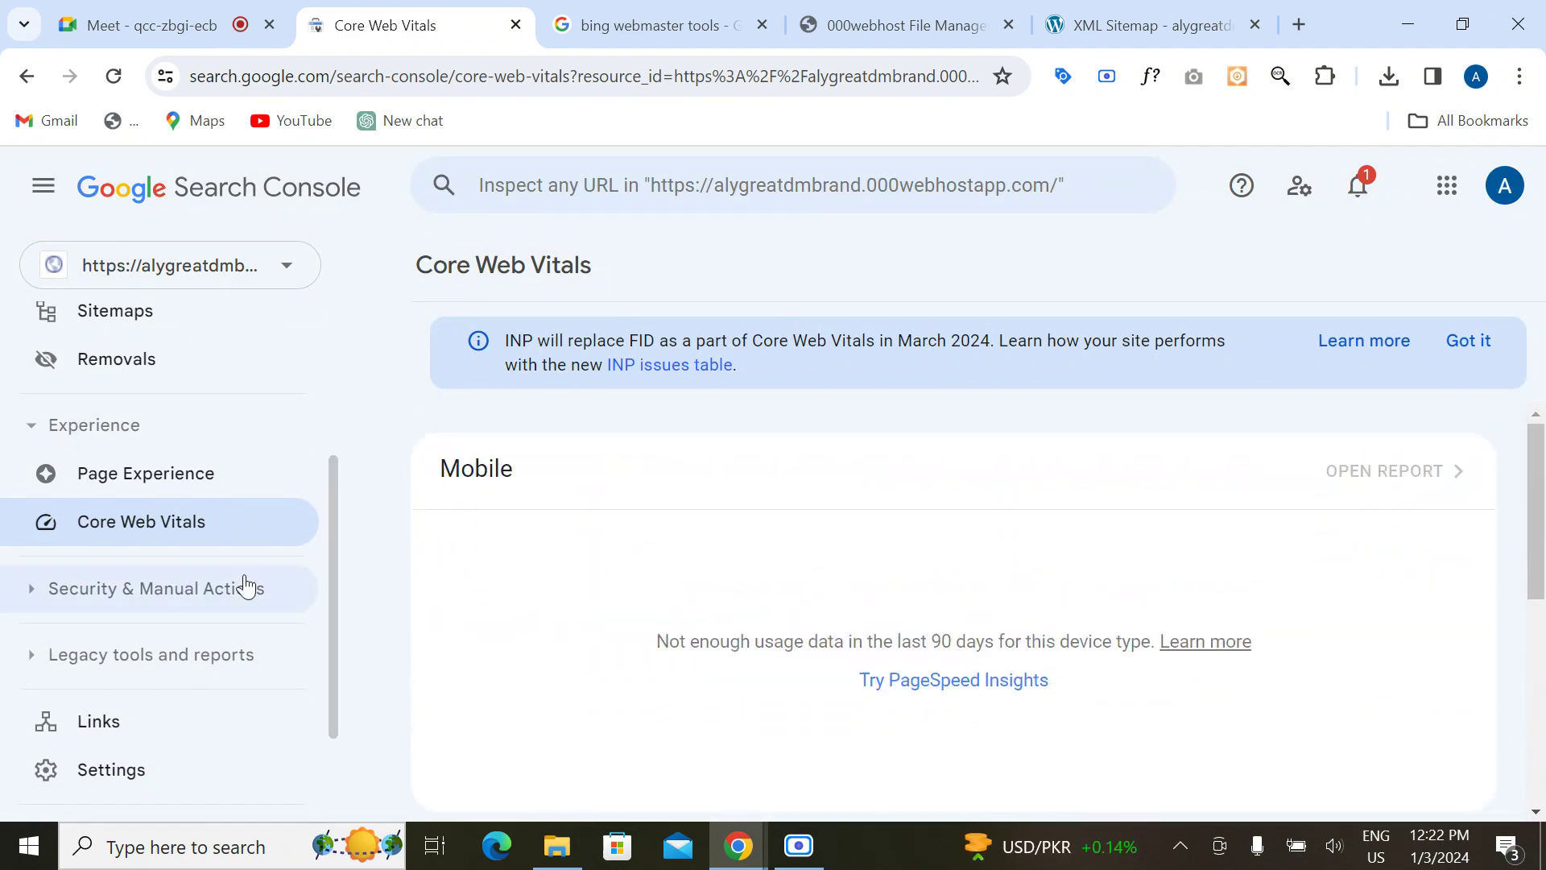
left_click(148, 772)
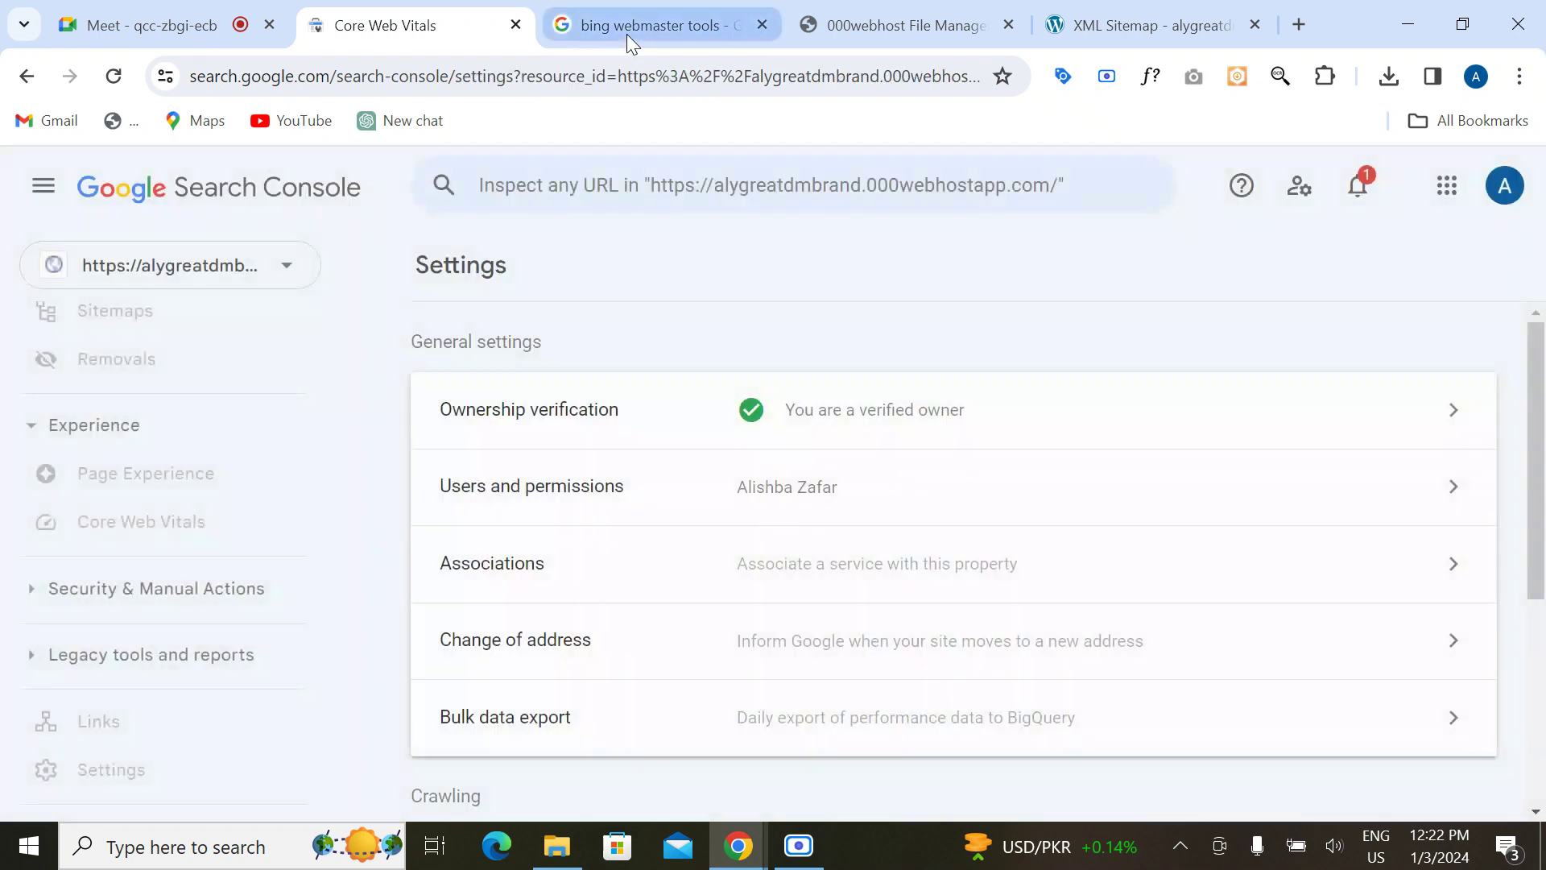
left_click(626, 34)
left_click(883, 11)
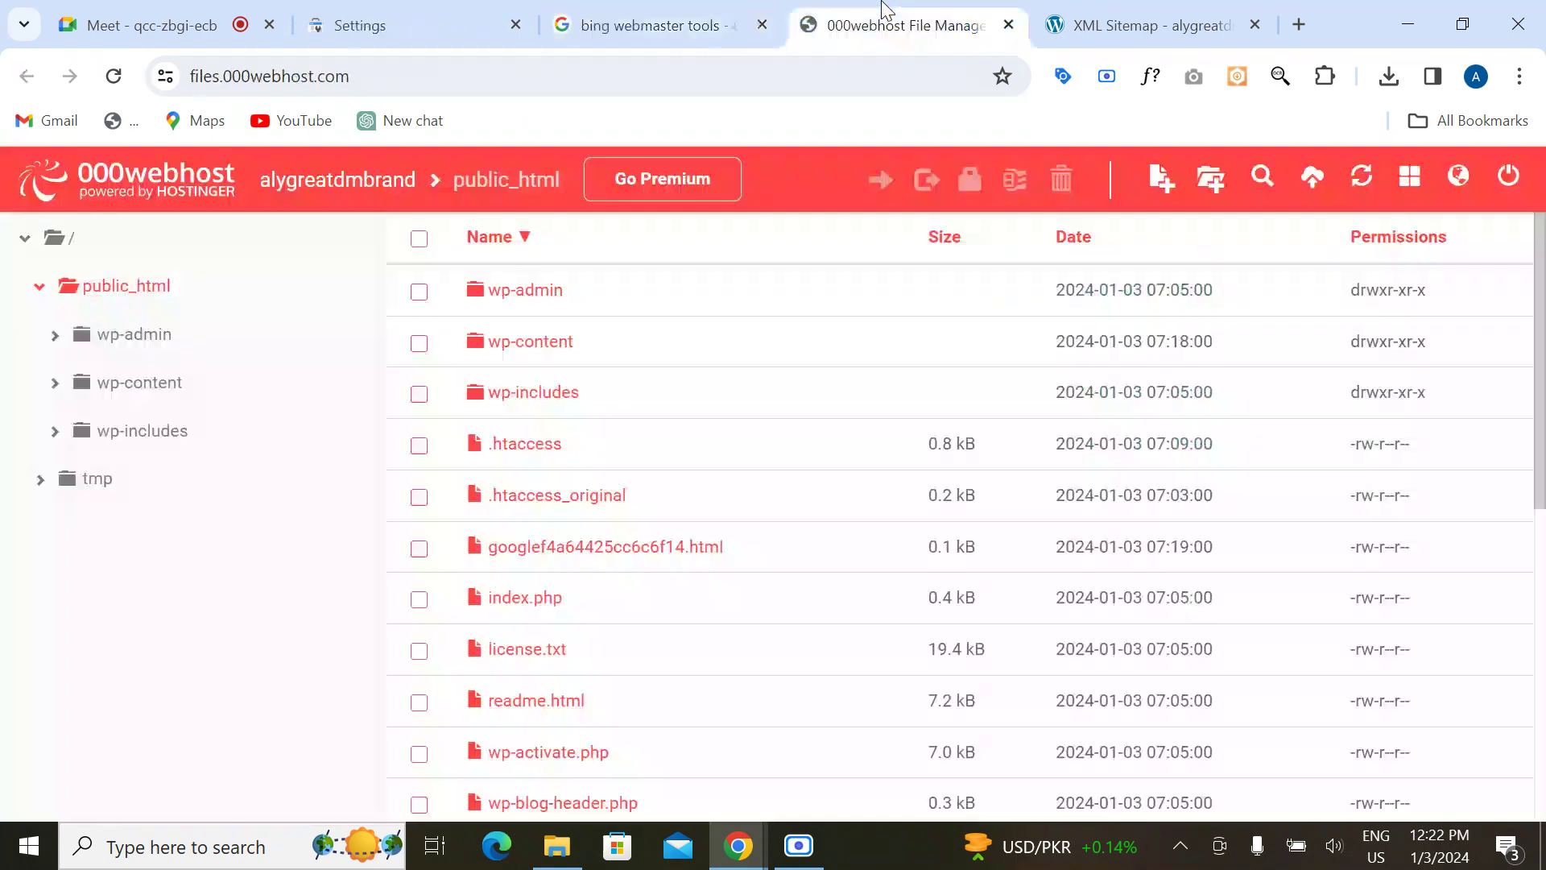
Step: Close the File Manager tab and strip sitemap_index.xml from the sitemap URL to load the site
left_click(1117, 28)
left_click(1008, 25)
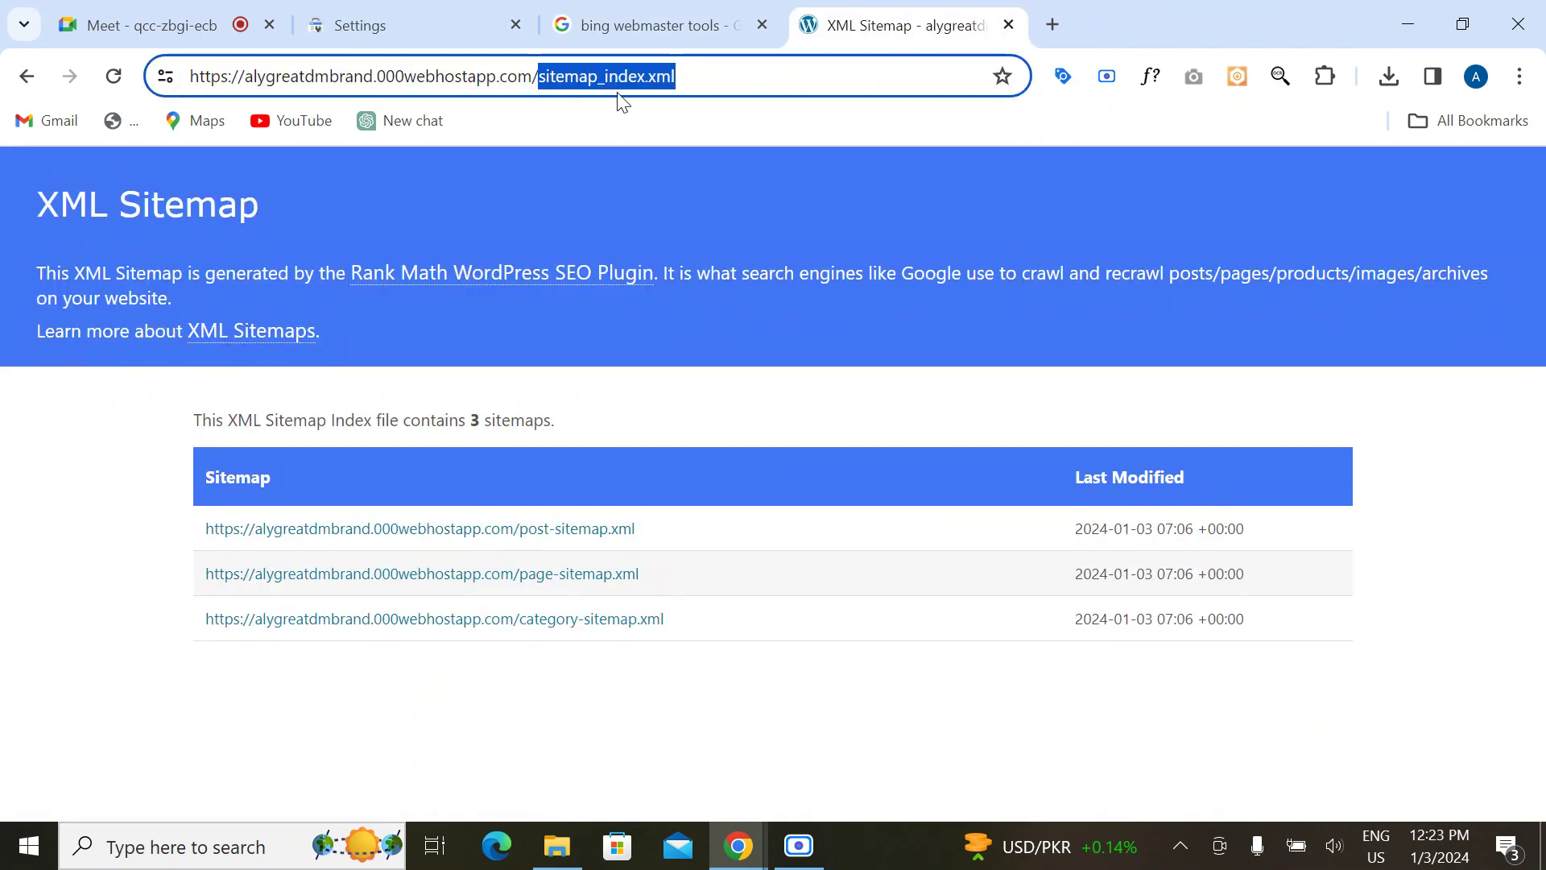
key("BackSpace")
key("Return")
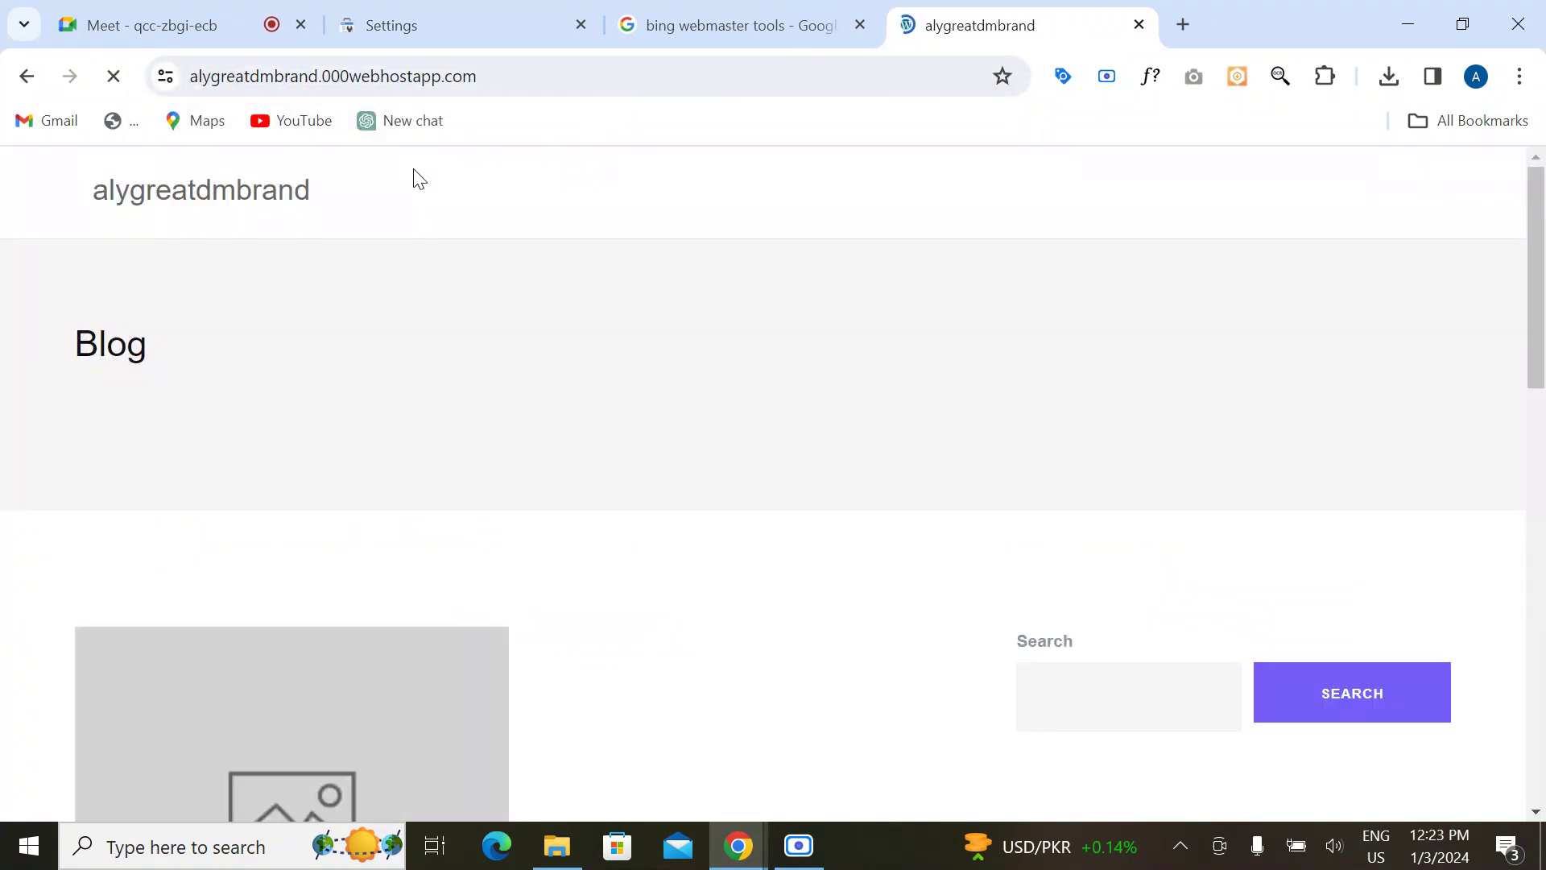
Step: Append wp-admin to the site address to reach the WordPress Dashboard
left_click(504, 76)
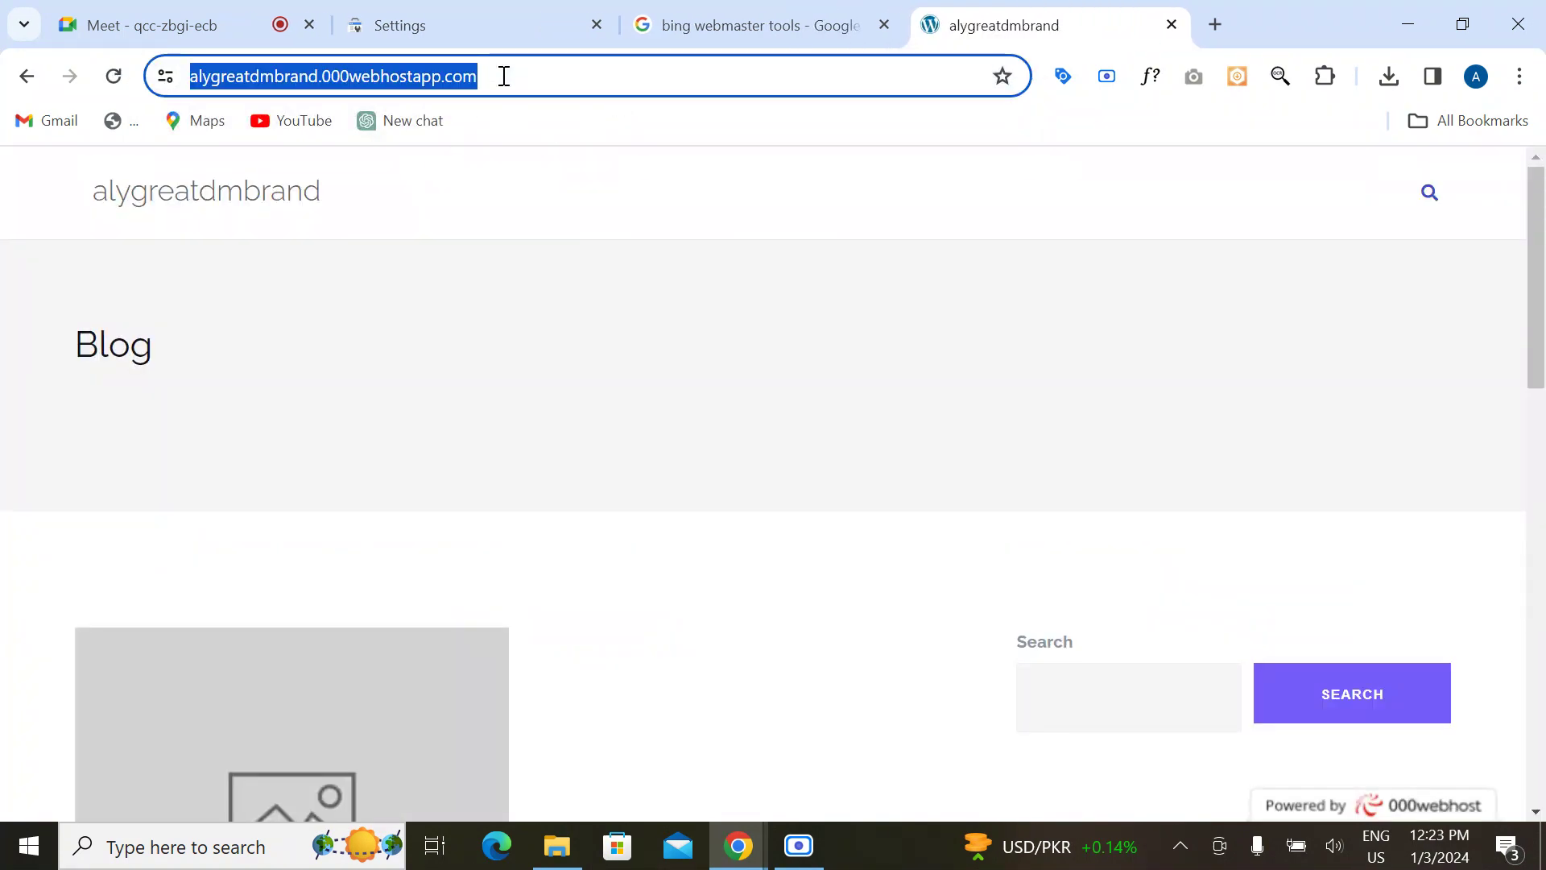
key("End")
type("wp")
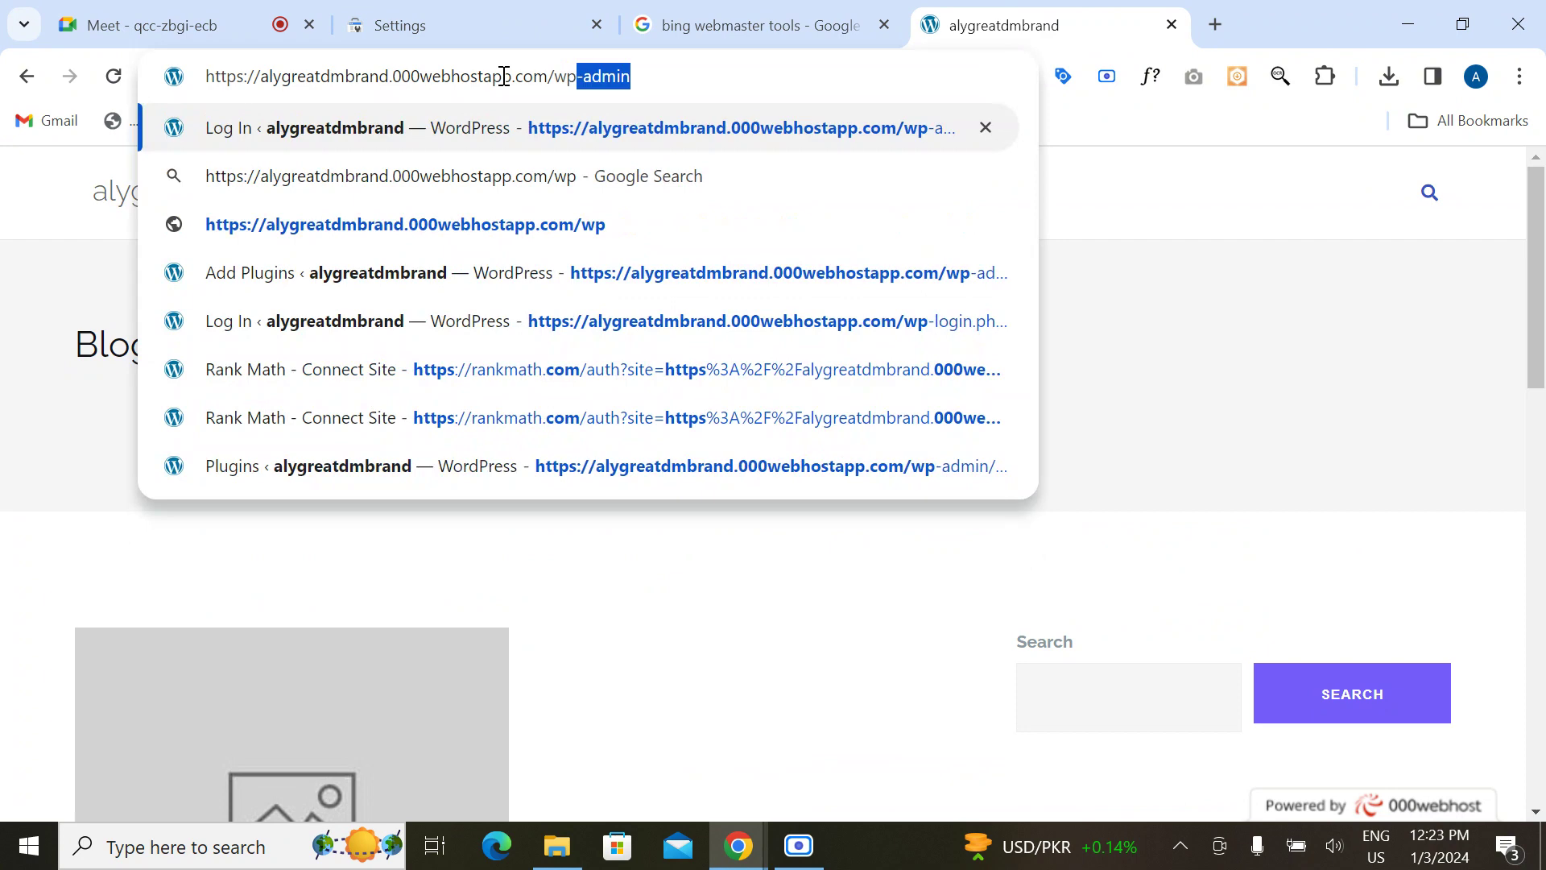
key("Return")
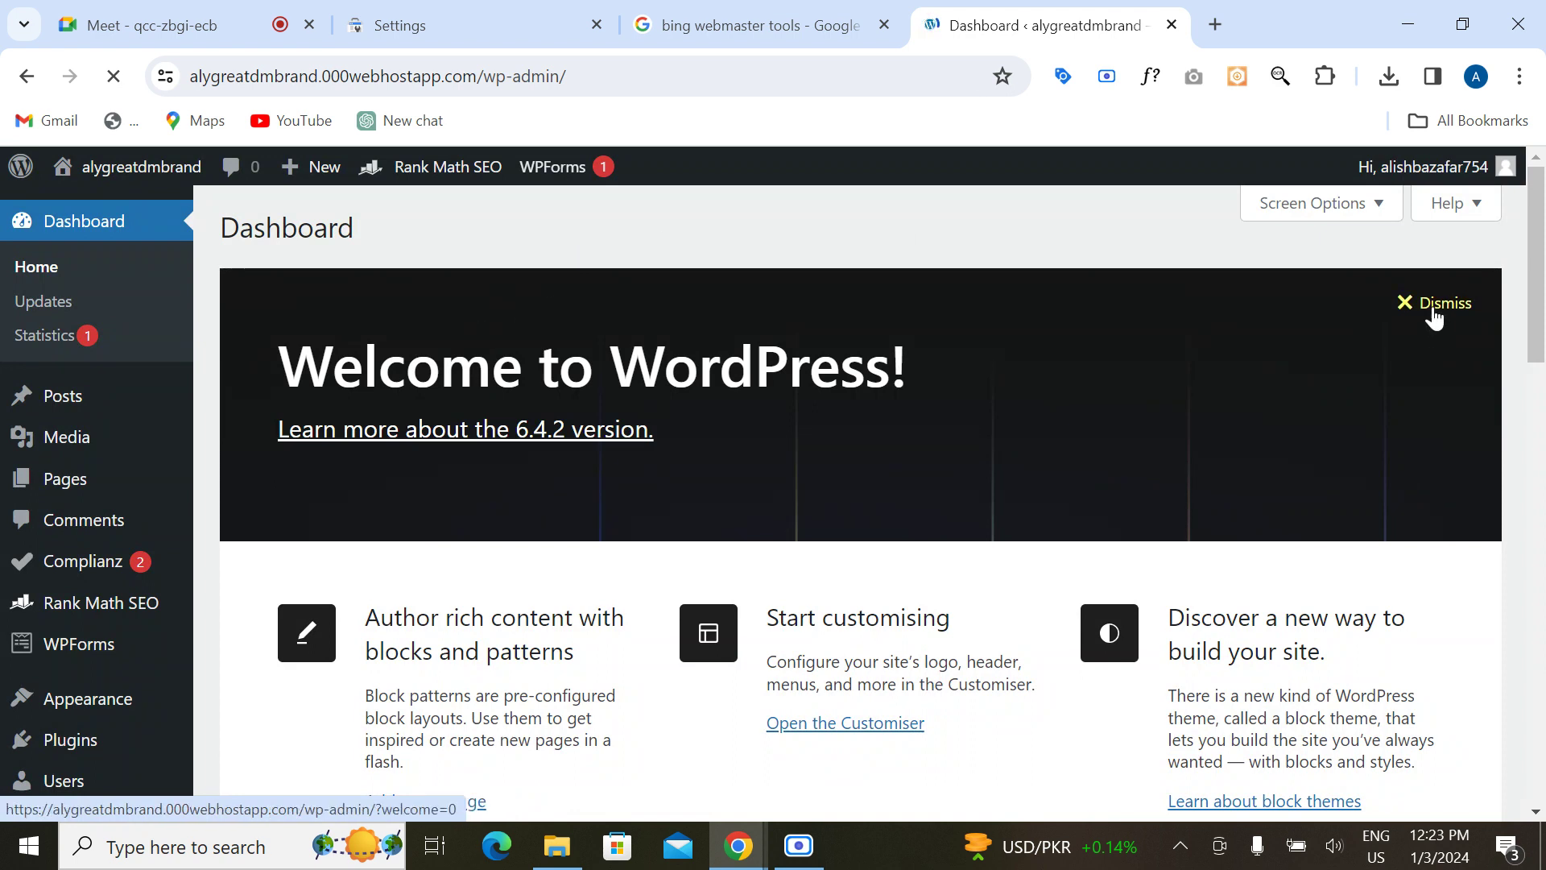
Step: Dismiss the Welcome panel and collapse all eight widgets, from Rank Math Overview to Burst Statistics
left_click(1435, 316)
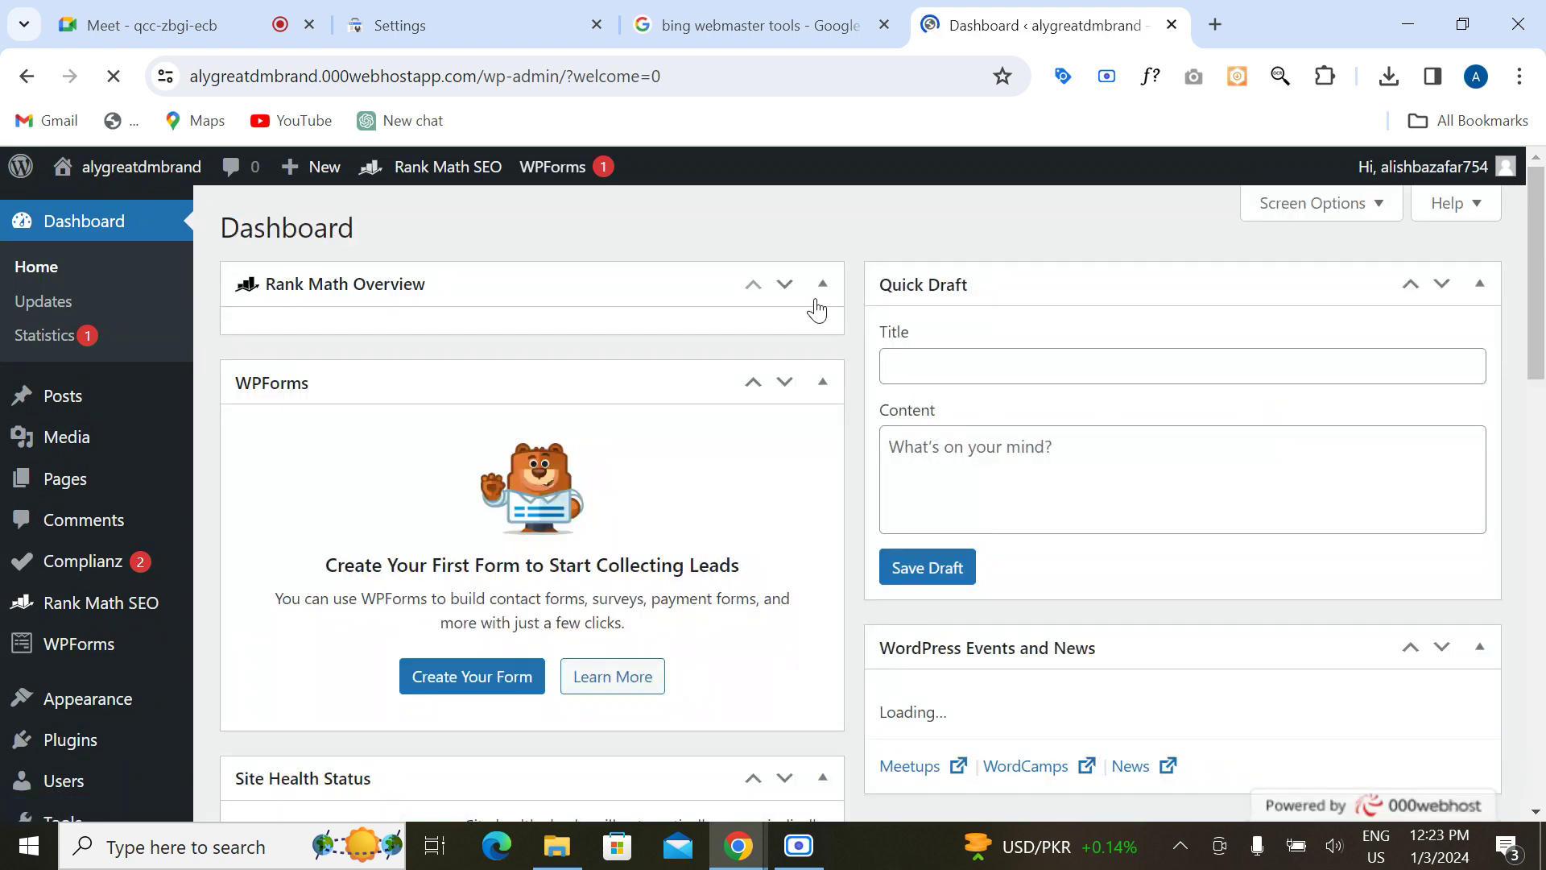
left_click(822, 300)
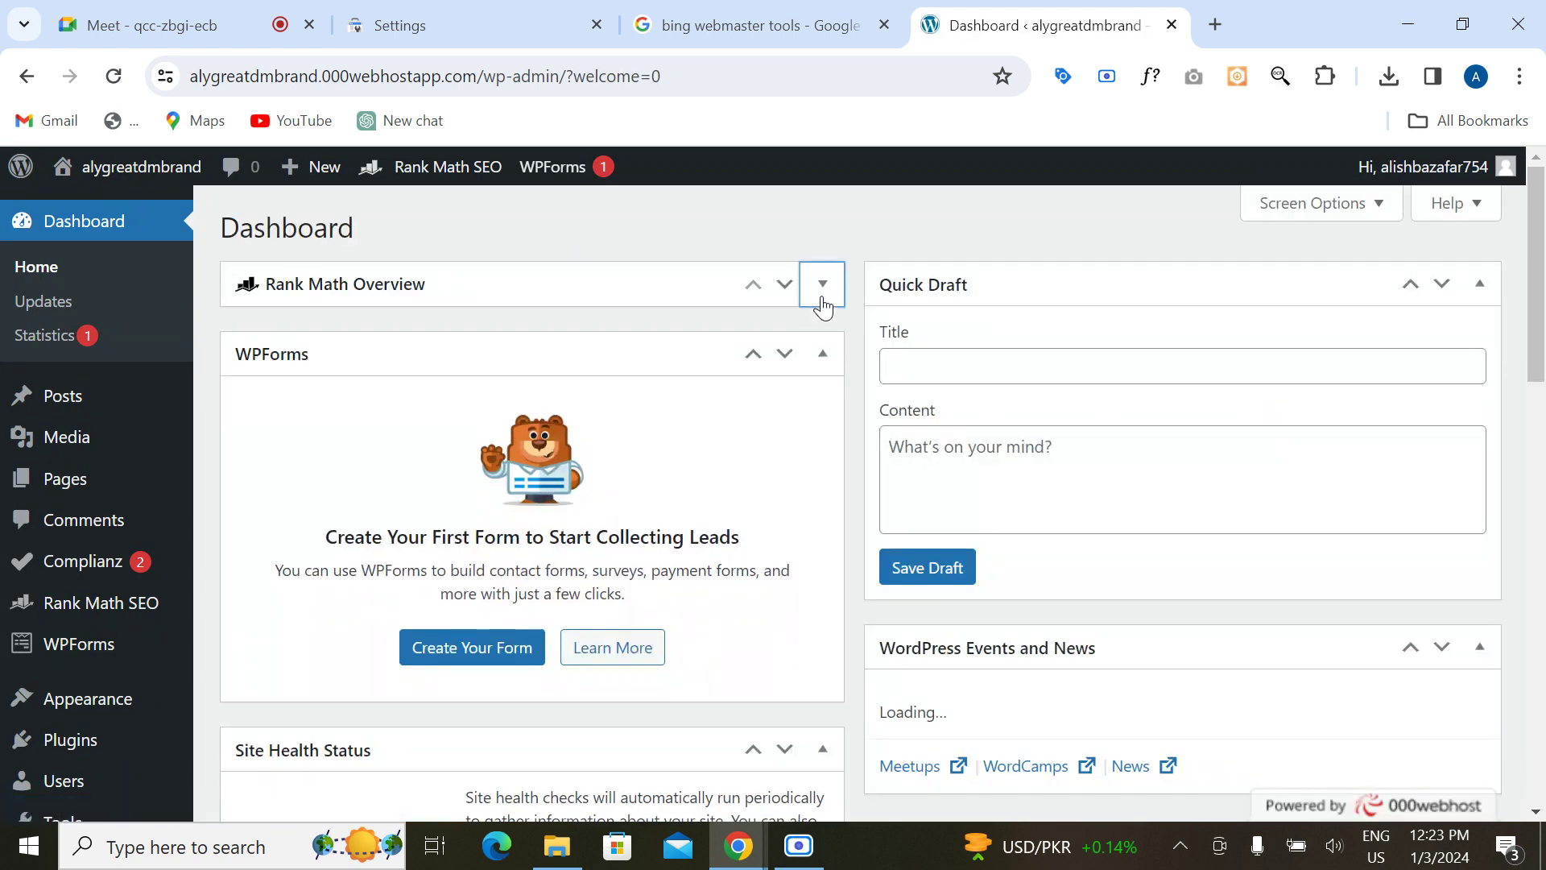
left_click(822, 354)
left_click(821, 433)
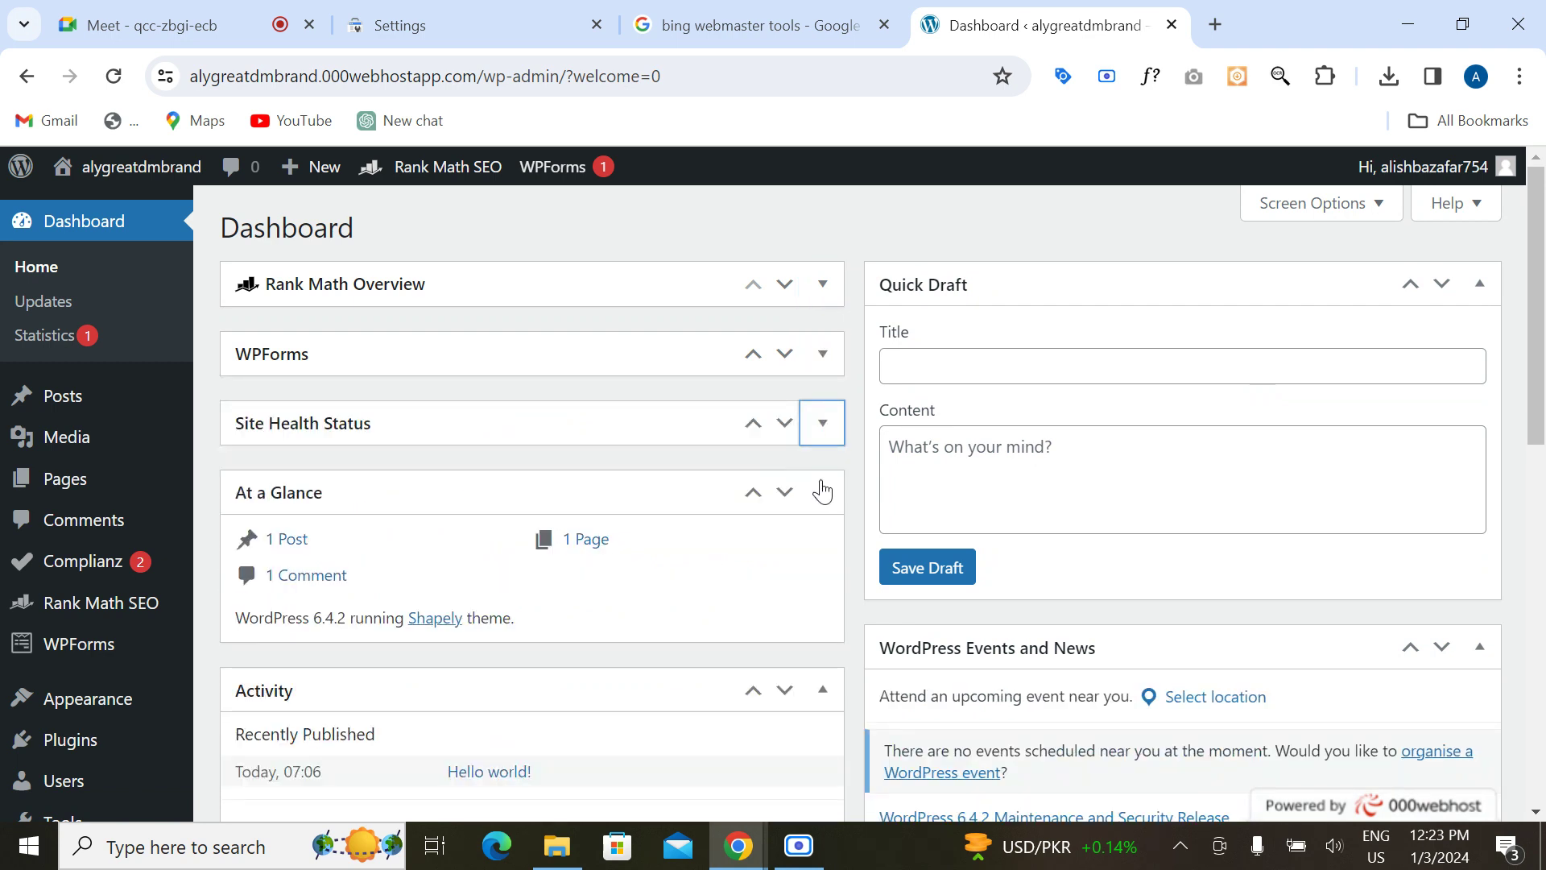
left_click(822, 493)
left_click(823, 559)
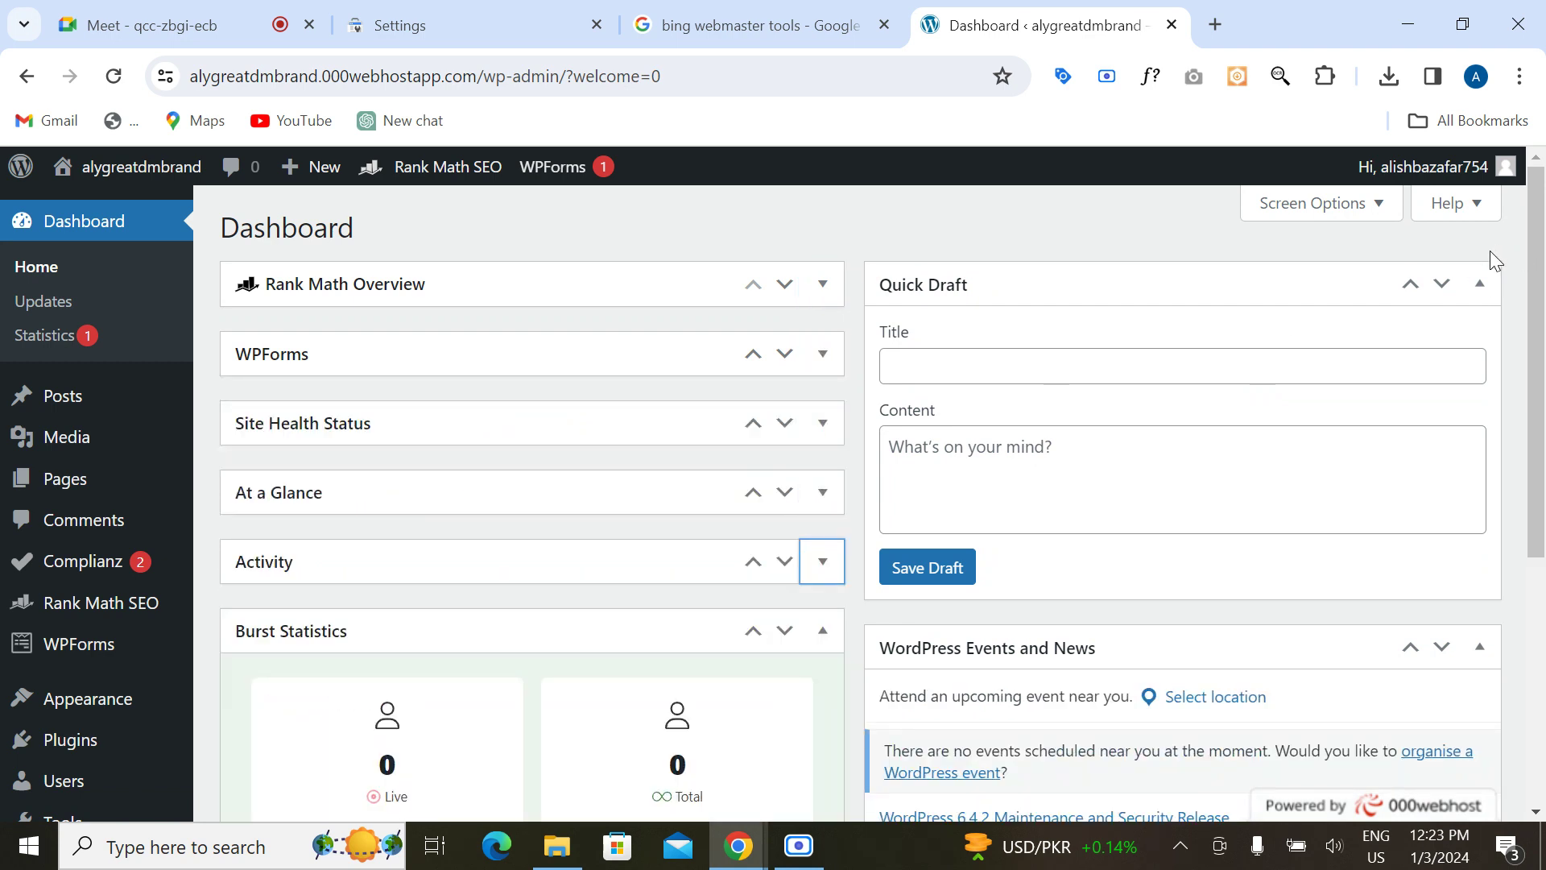
left_click(1480, 283)
left_click(1480, 353)
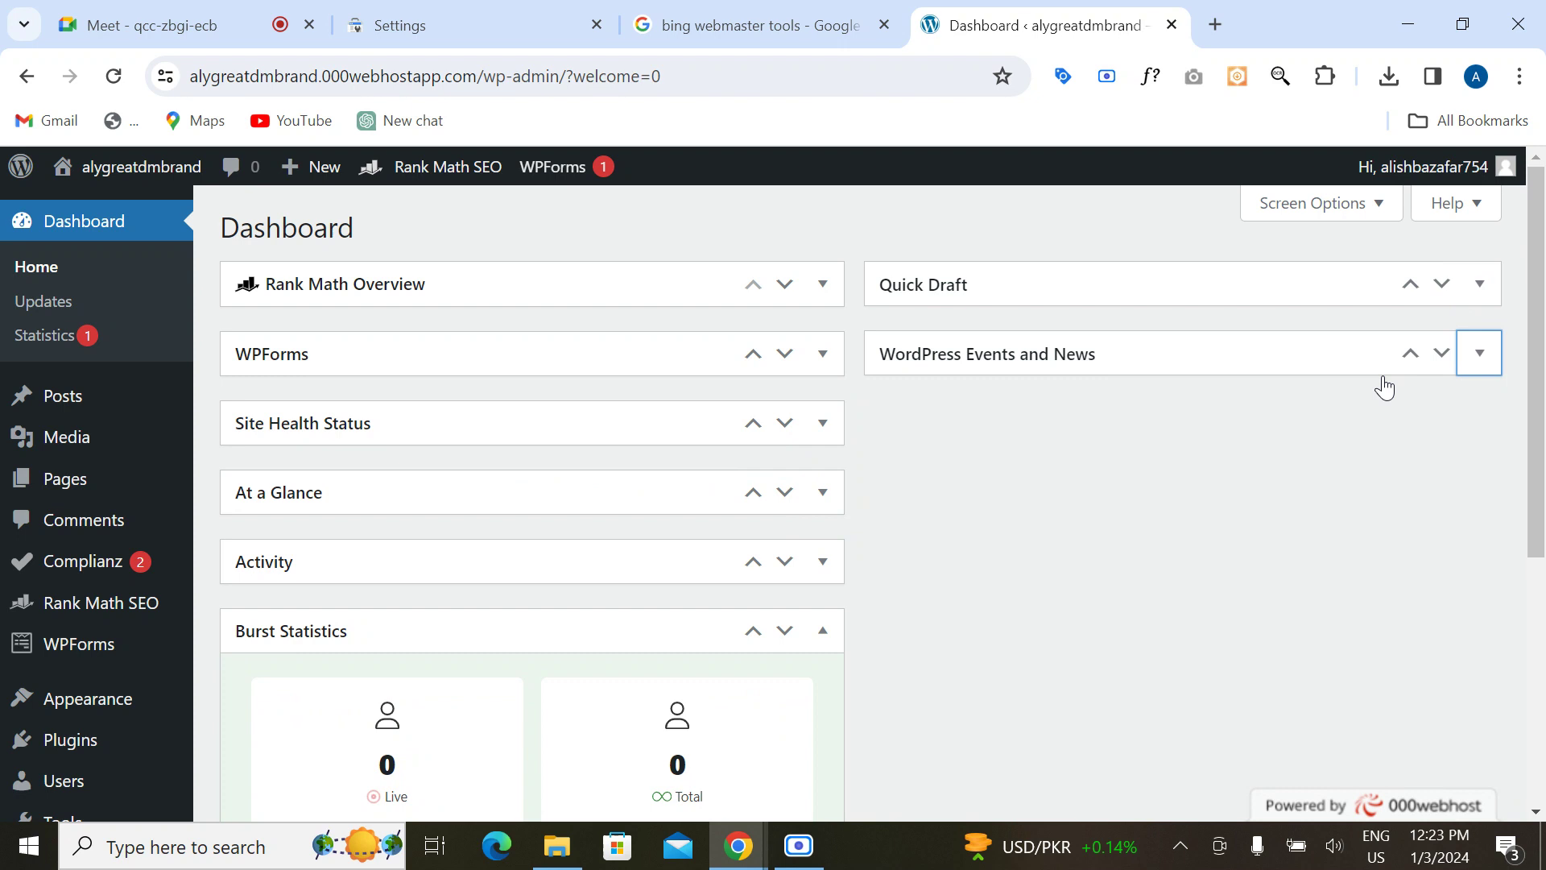
left_click(822, 634)
mouse_move(85, 608)
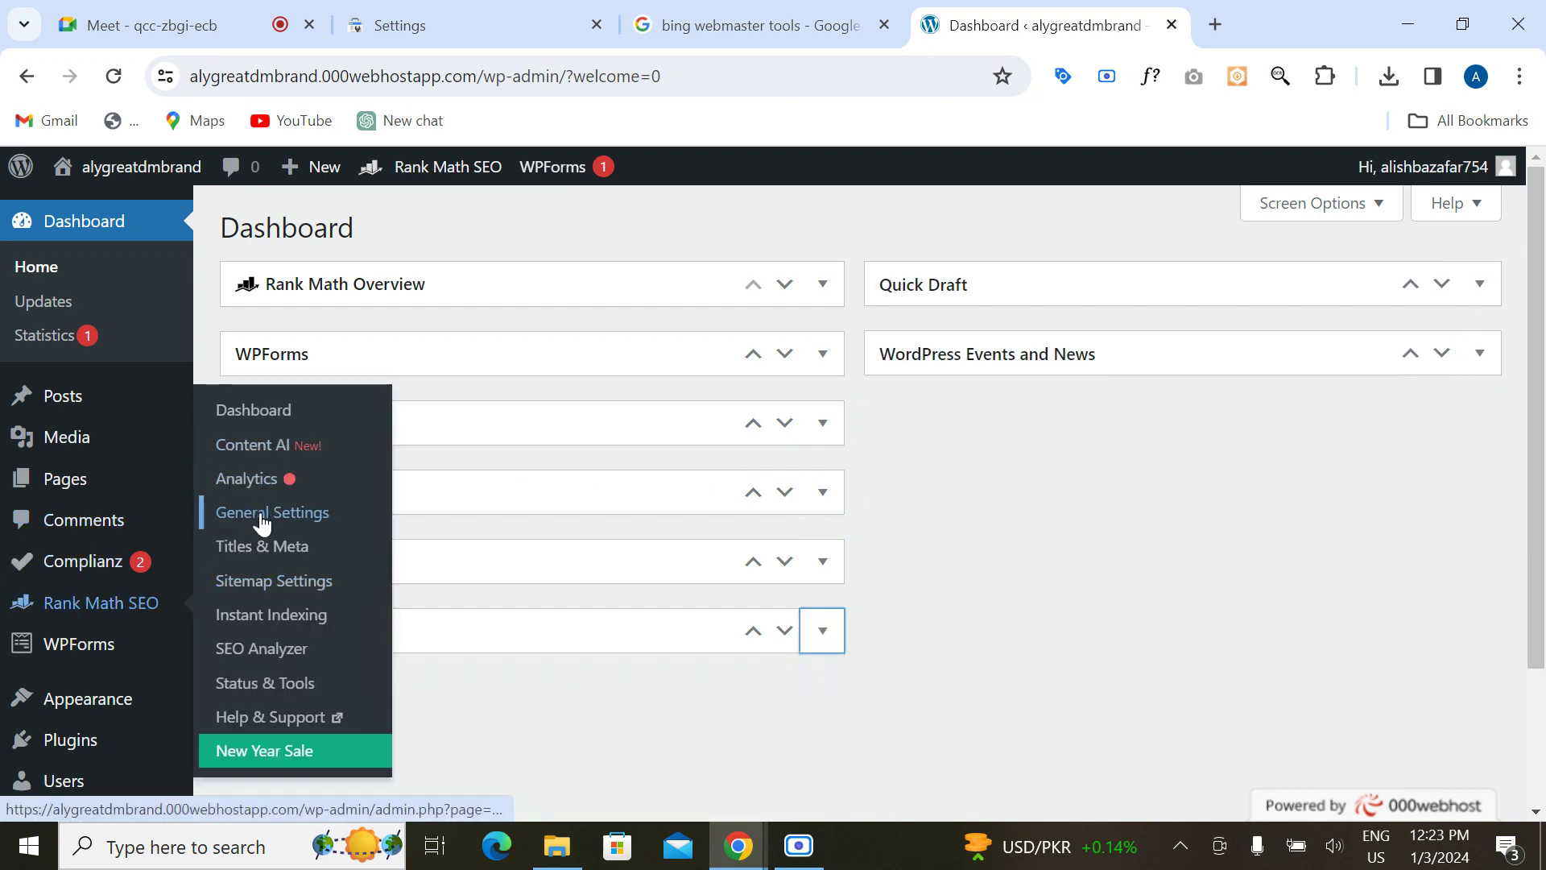
Step: Open Rank Math's General Settings and look through the Links options
left_click(256, 416)
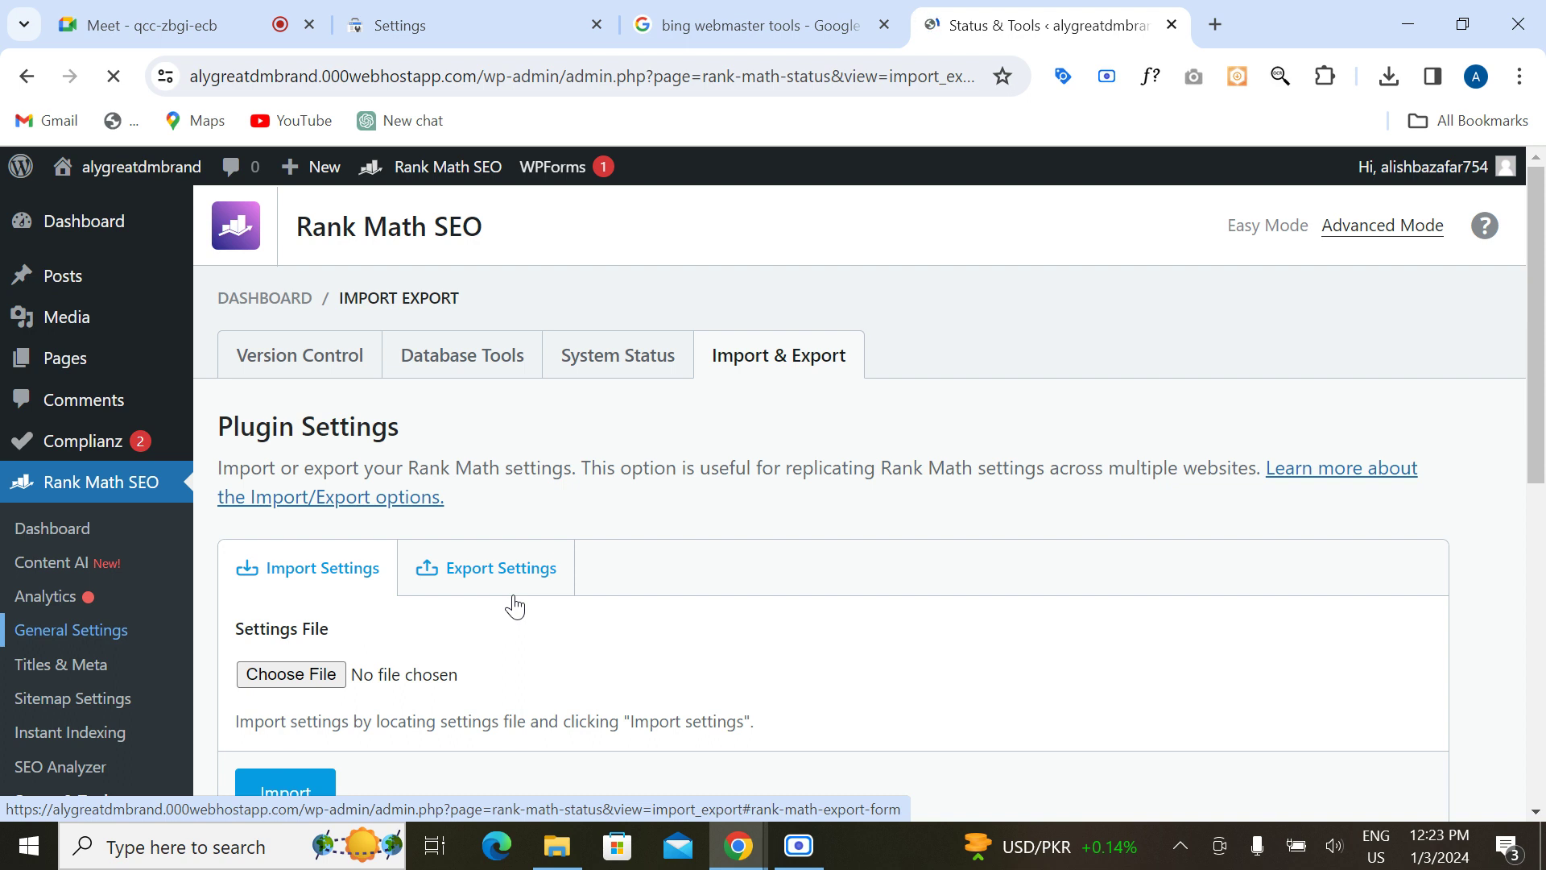
scroll(516, 606, "down", 8)
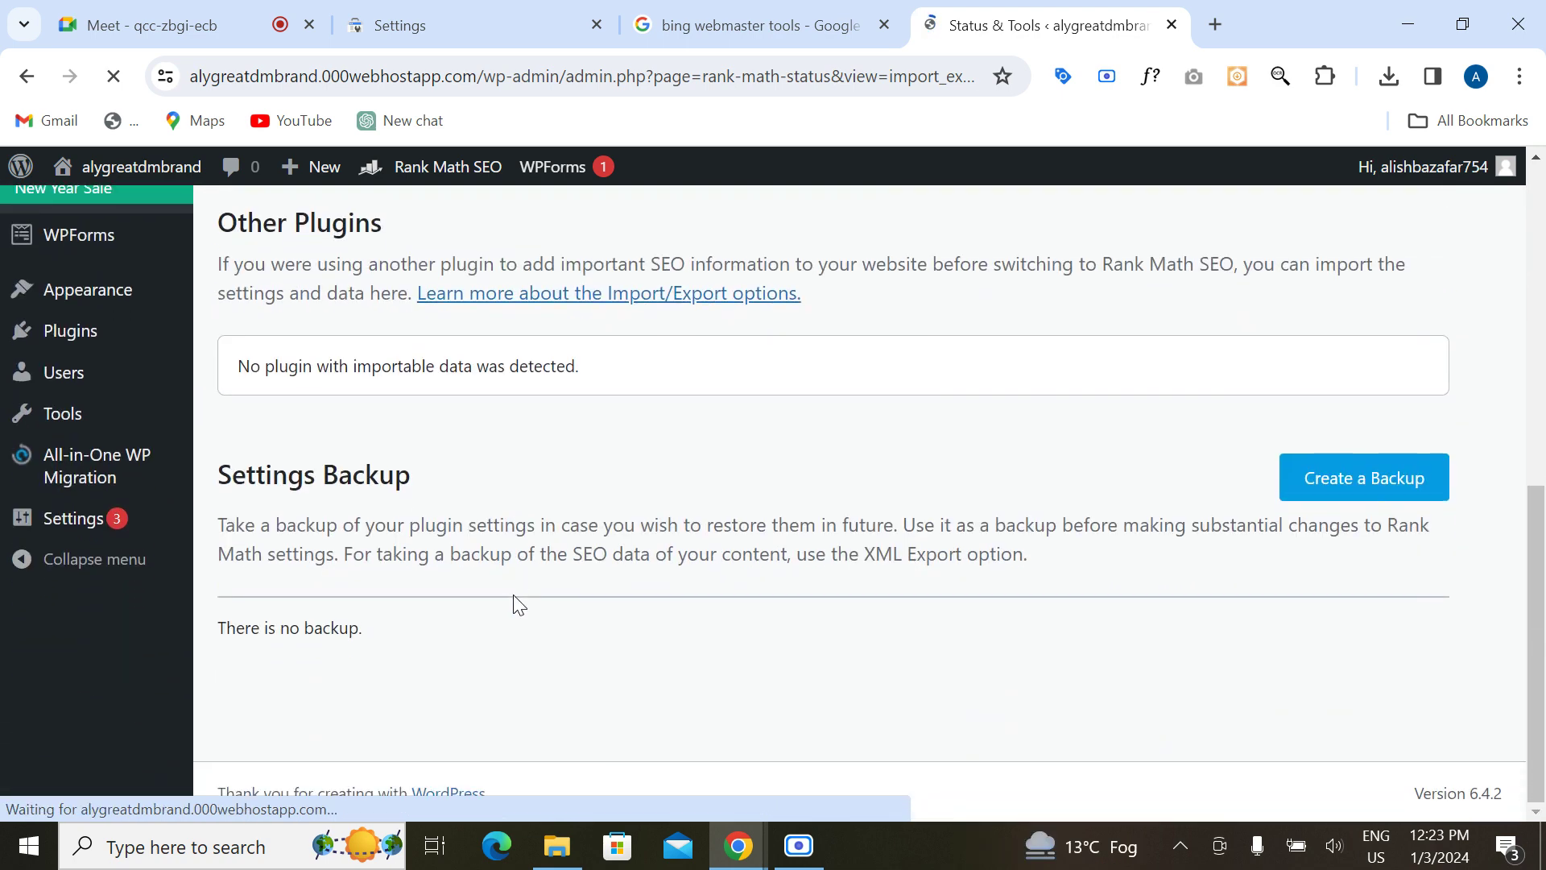
scroll(516, 605, "up", 3)
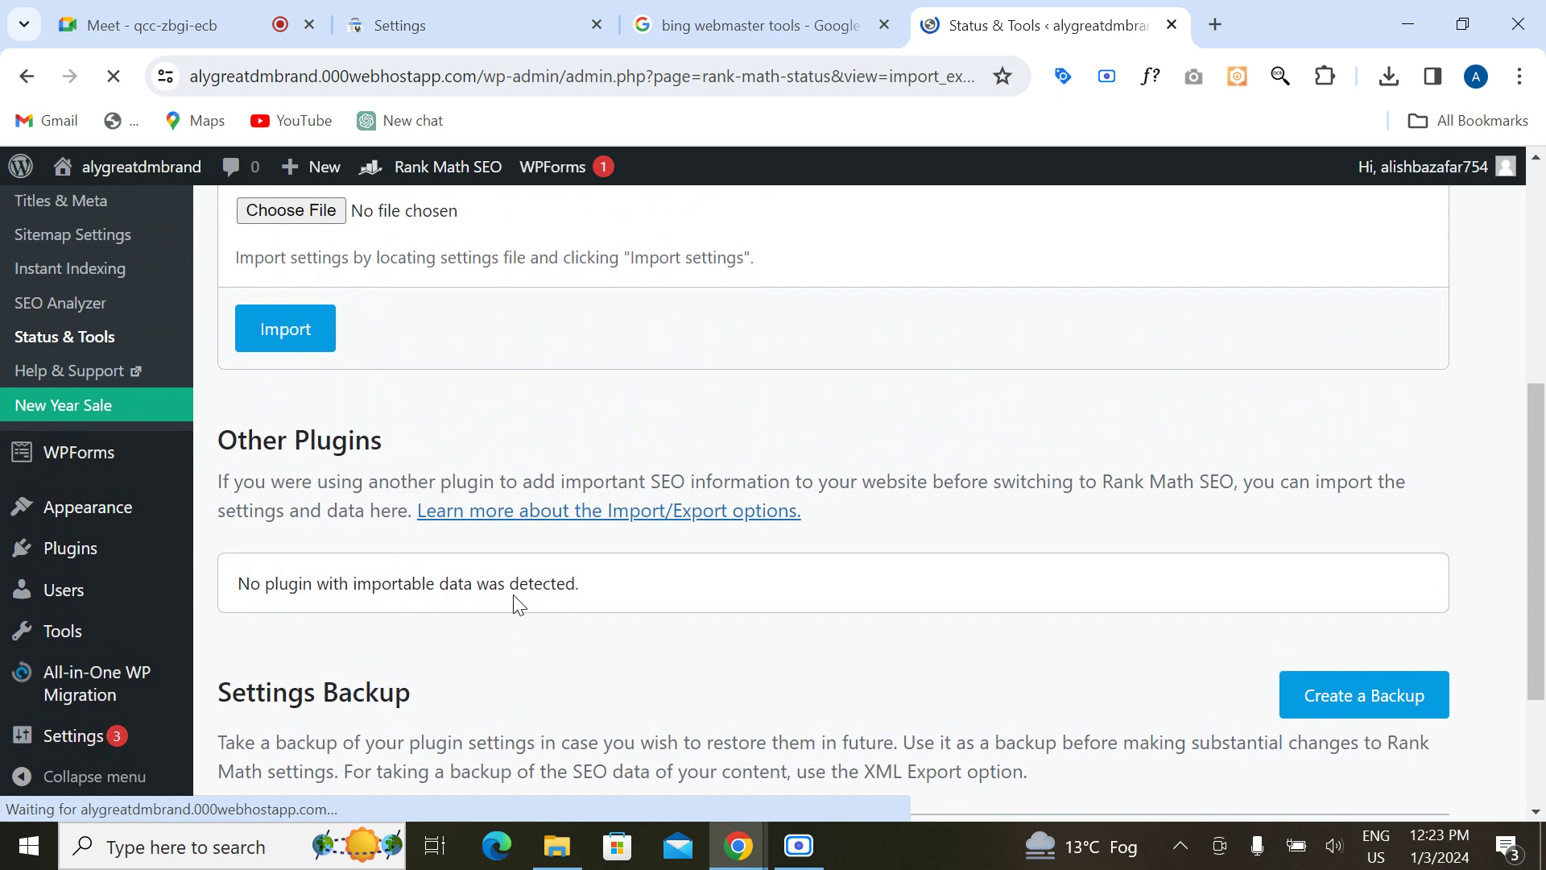
scroll(515, 605, "up", 5)
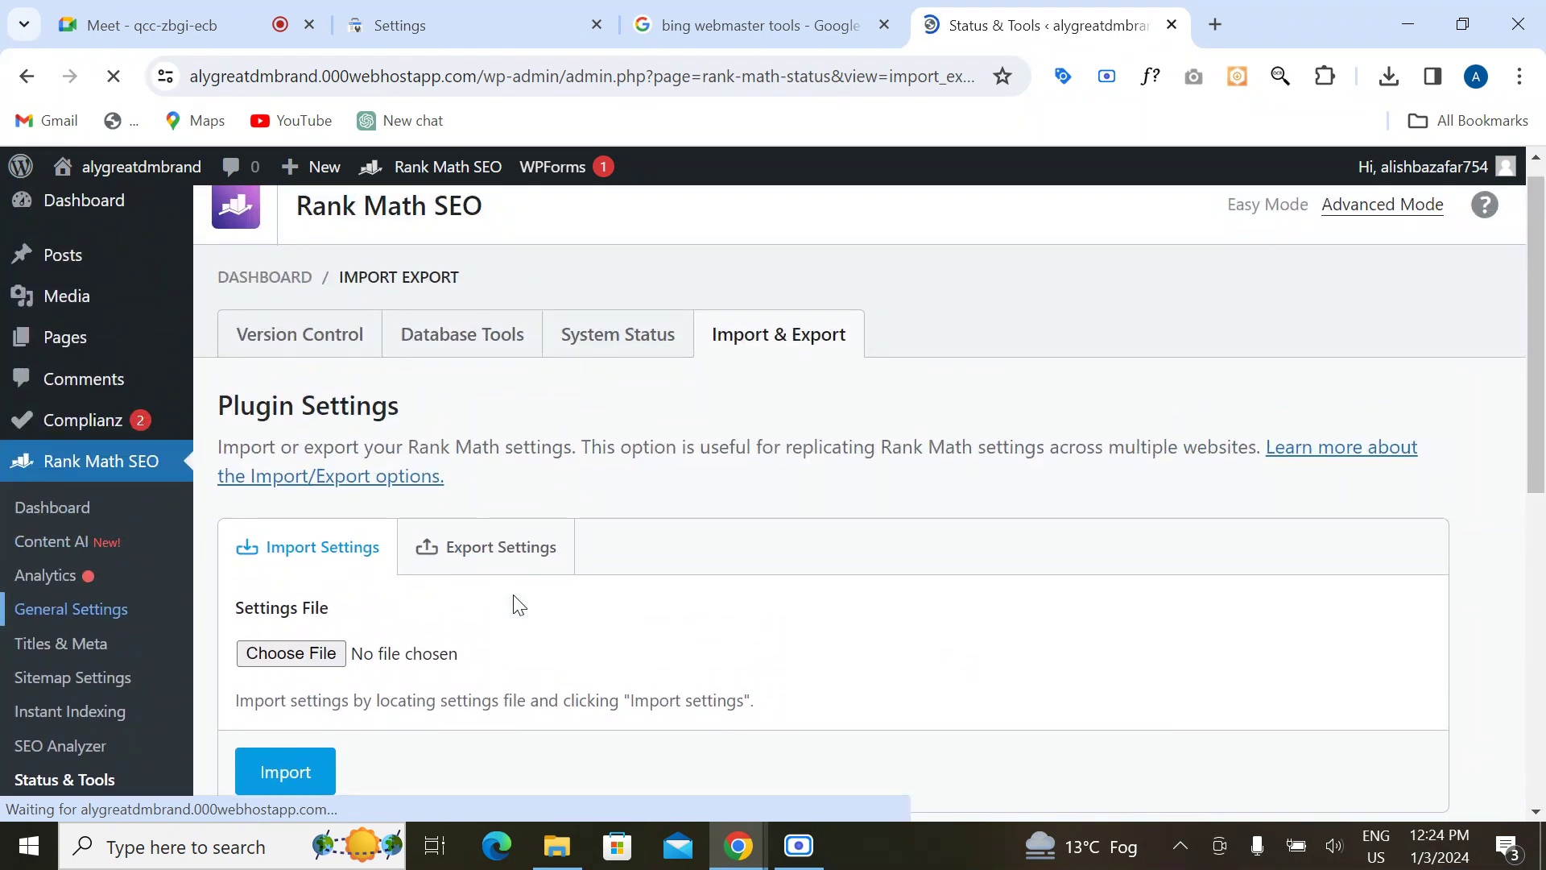
scroll(519, 605, "down", 8)
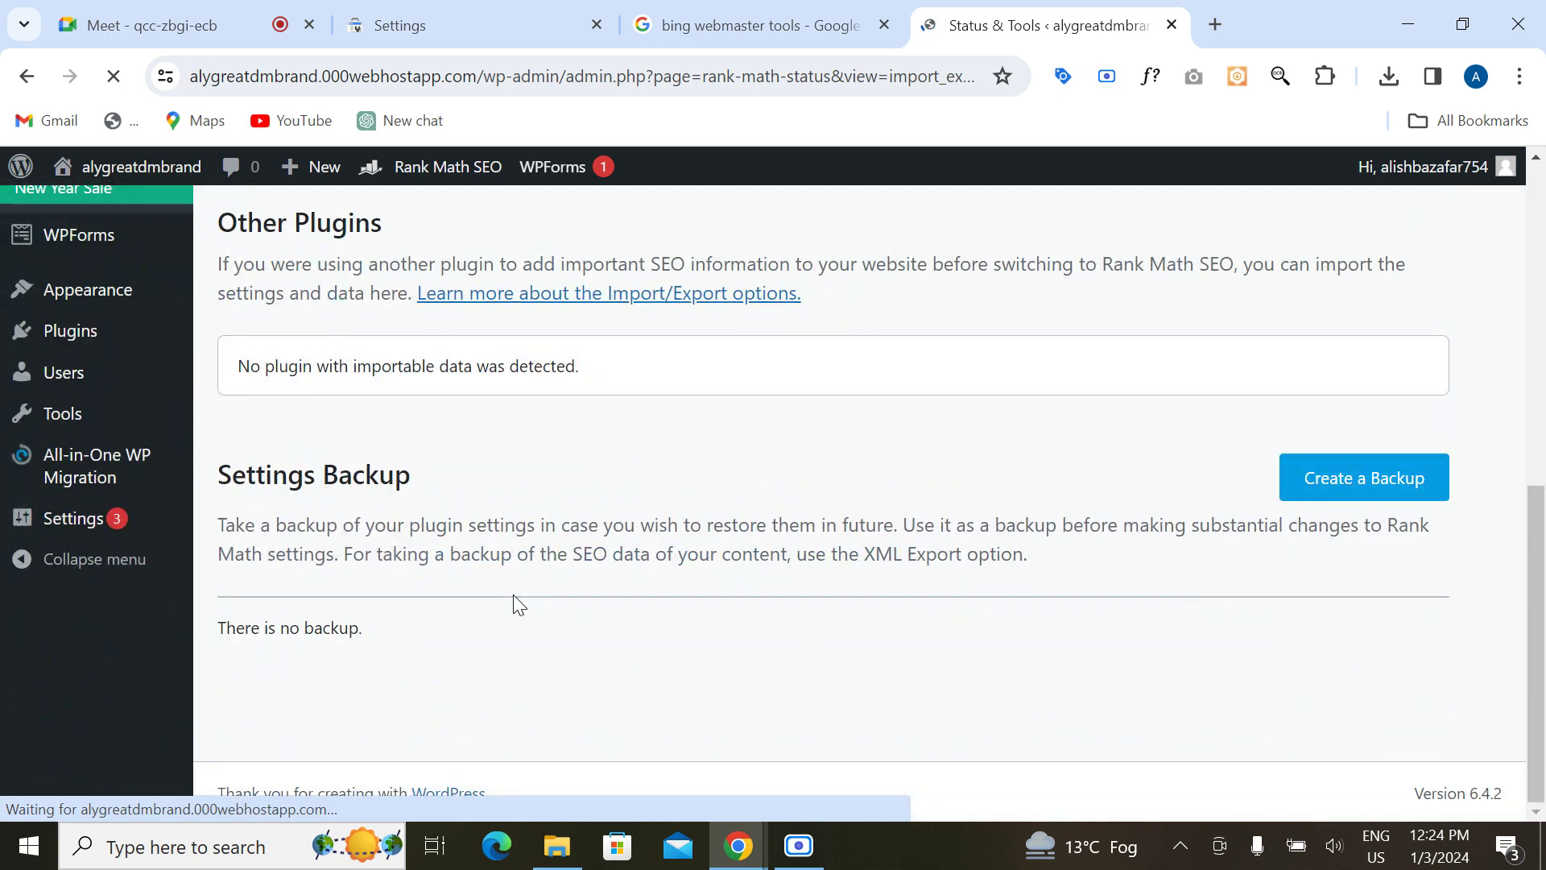
scroll(518, 606, "up", 8)
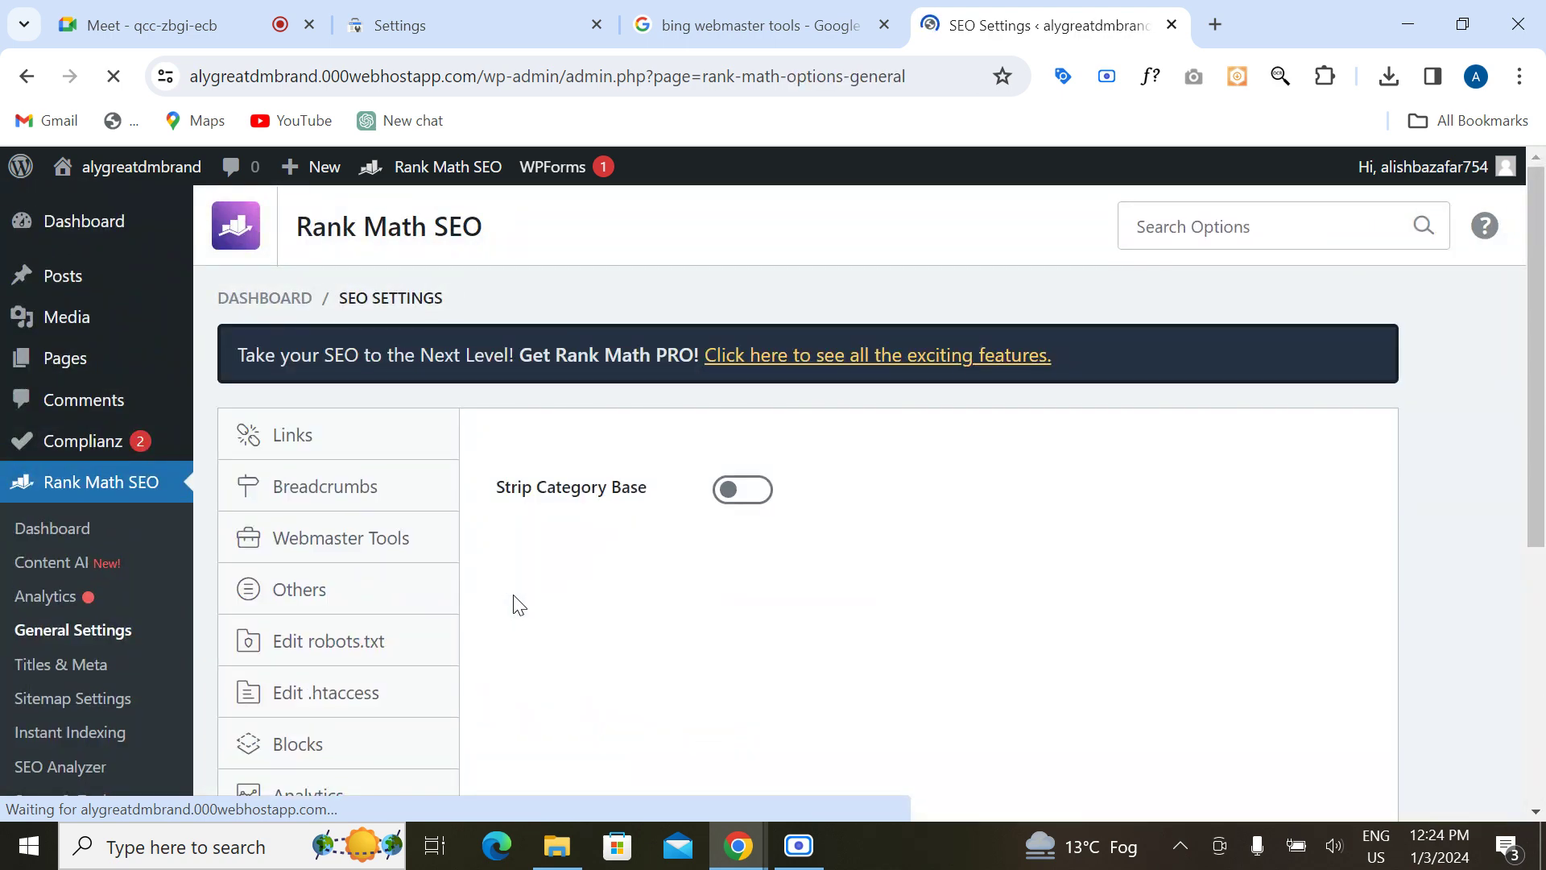
scroll(516, 605, "down", 2)
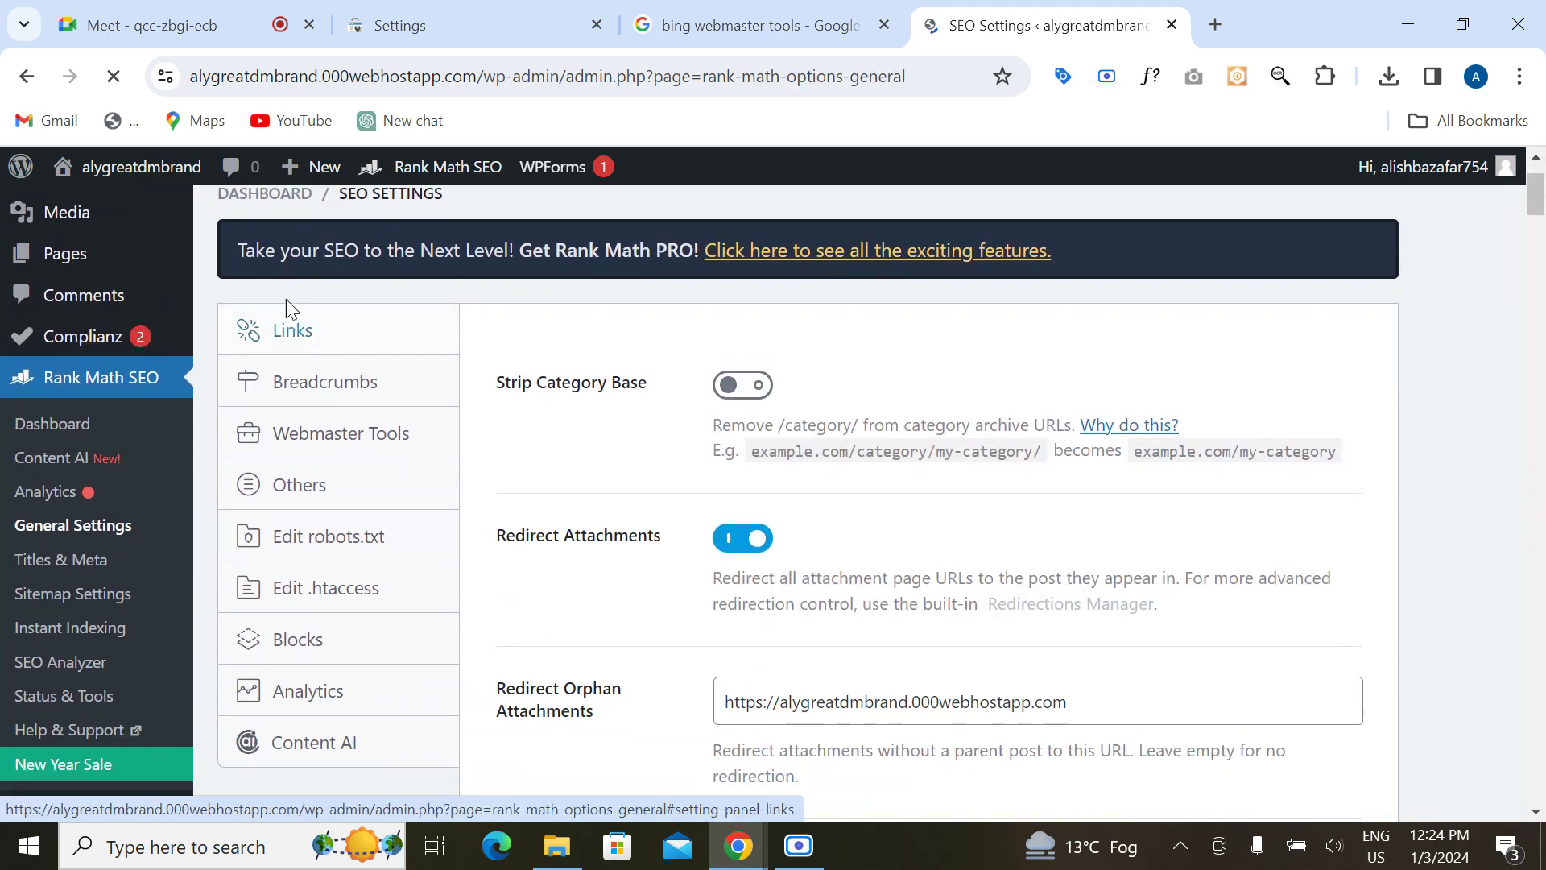
Step: Show the Webmaster Tools section, where the Google and Bing verification codes are blank
left_click(304, 395)
left_click(317, 337)
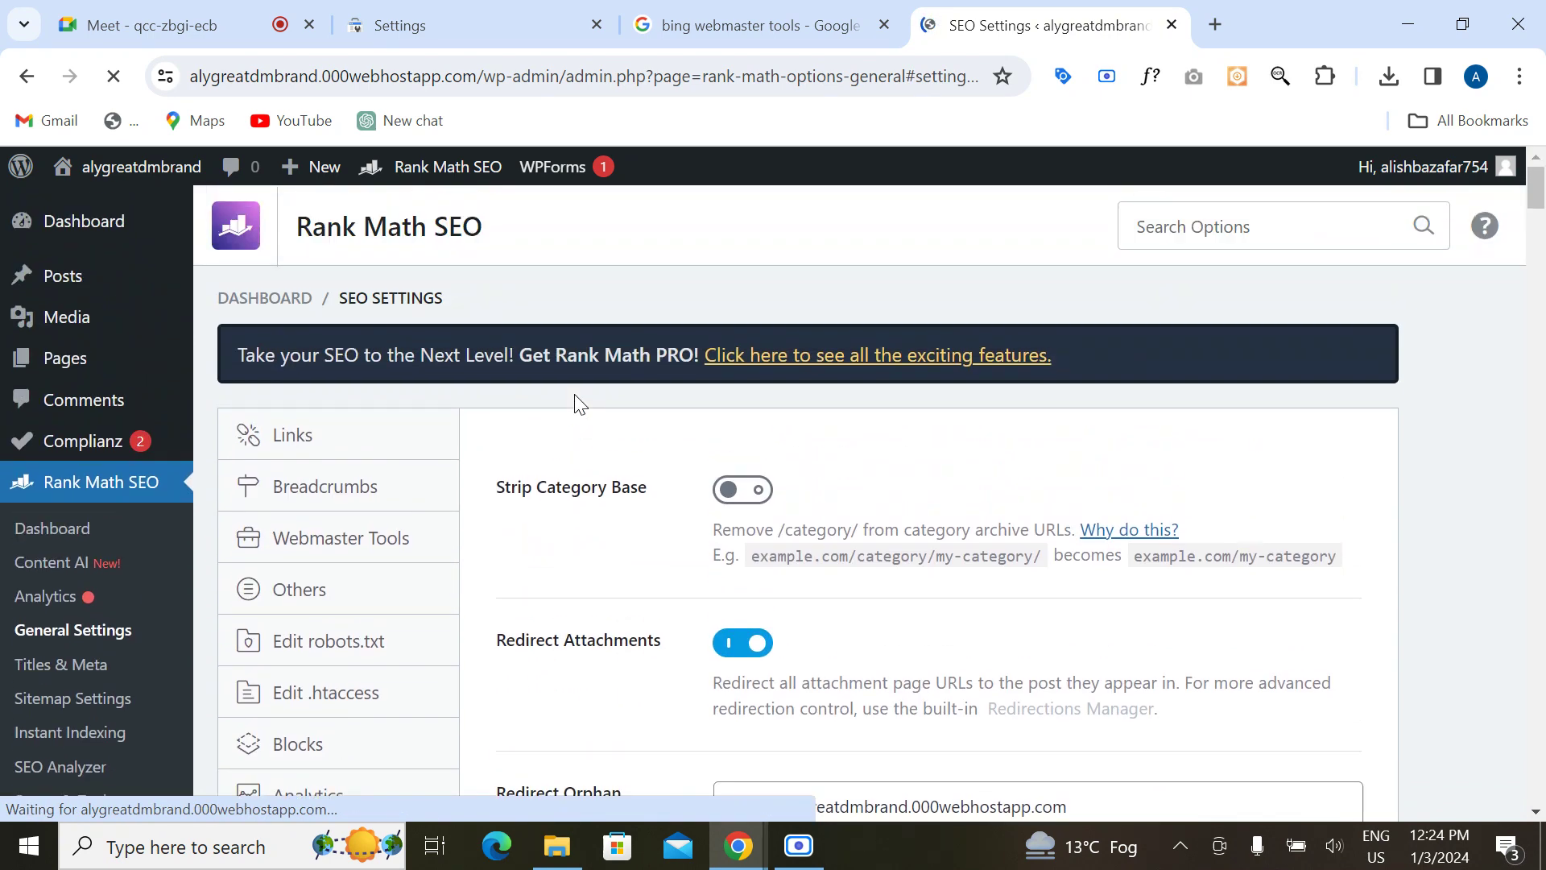
left_click(322, 539)
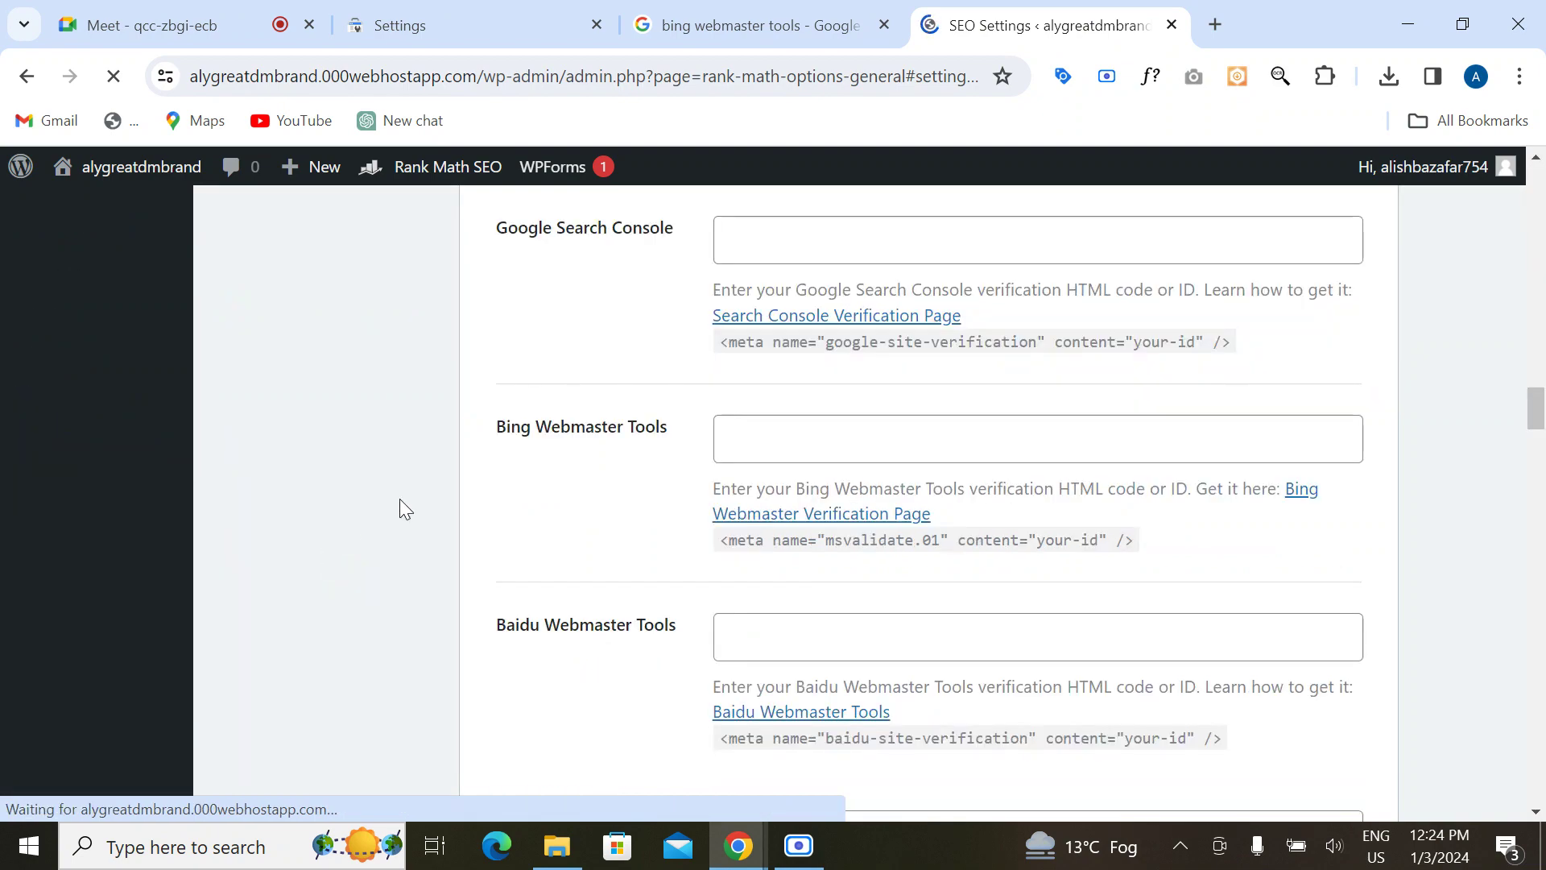
scroll(656, 500, "up", 20)
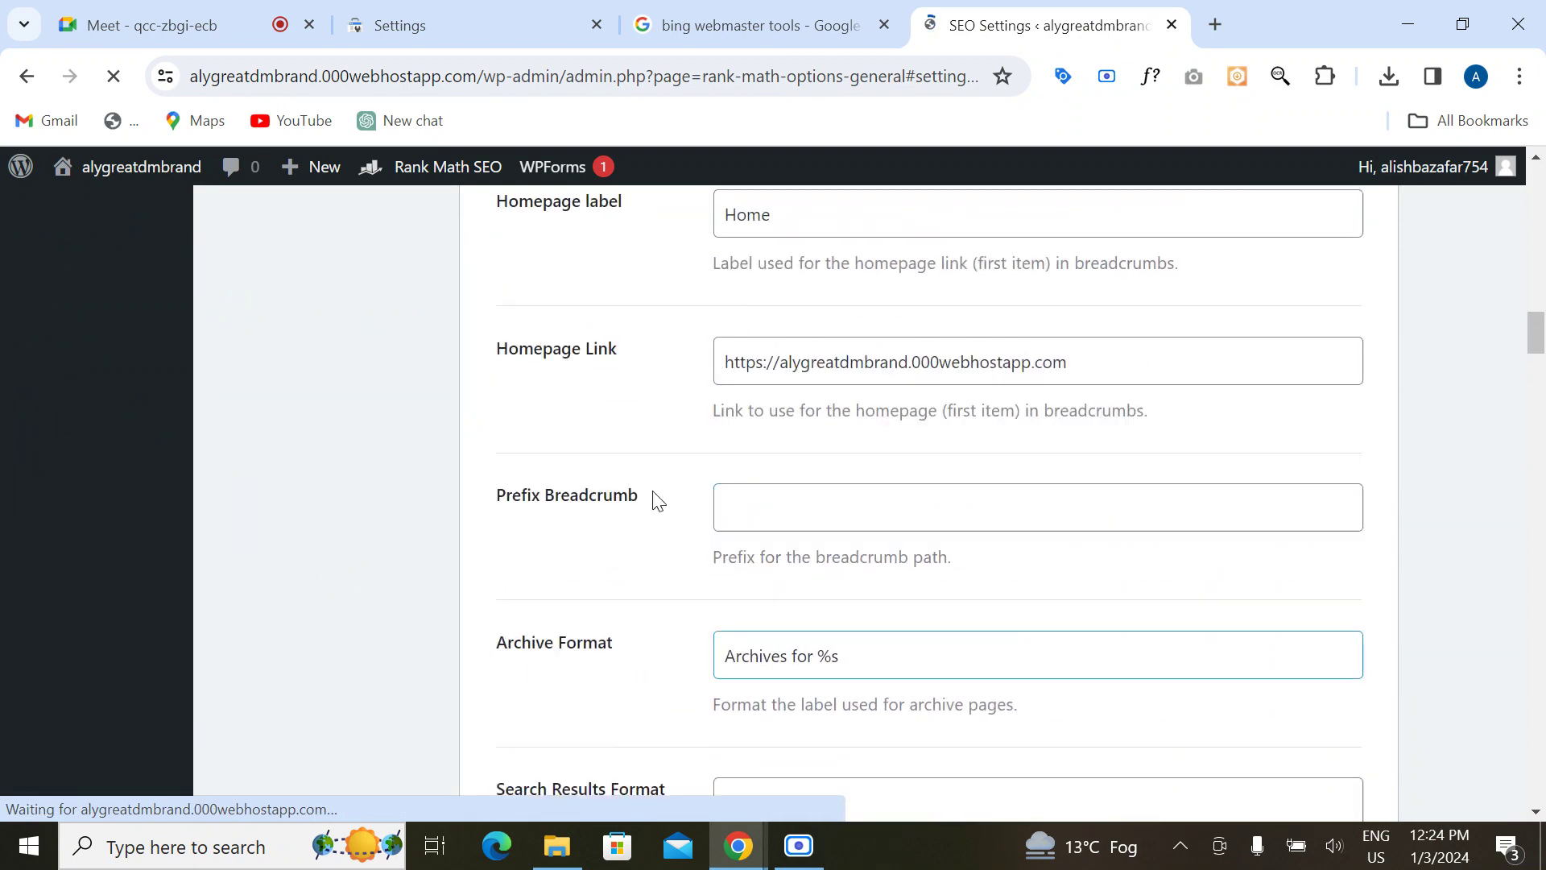
scroll(656, 500, "up", 5)
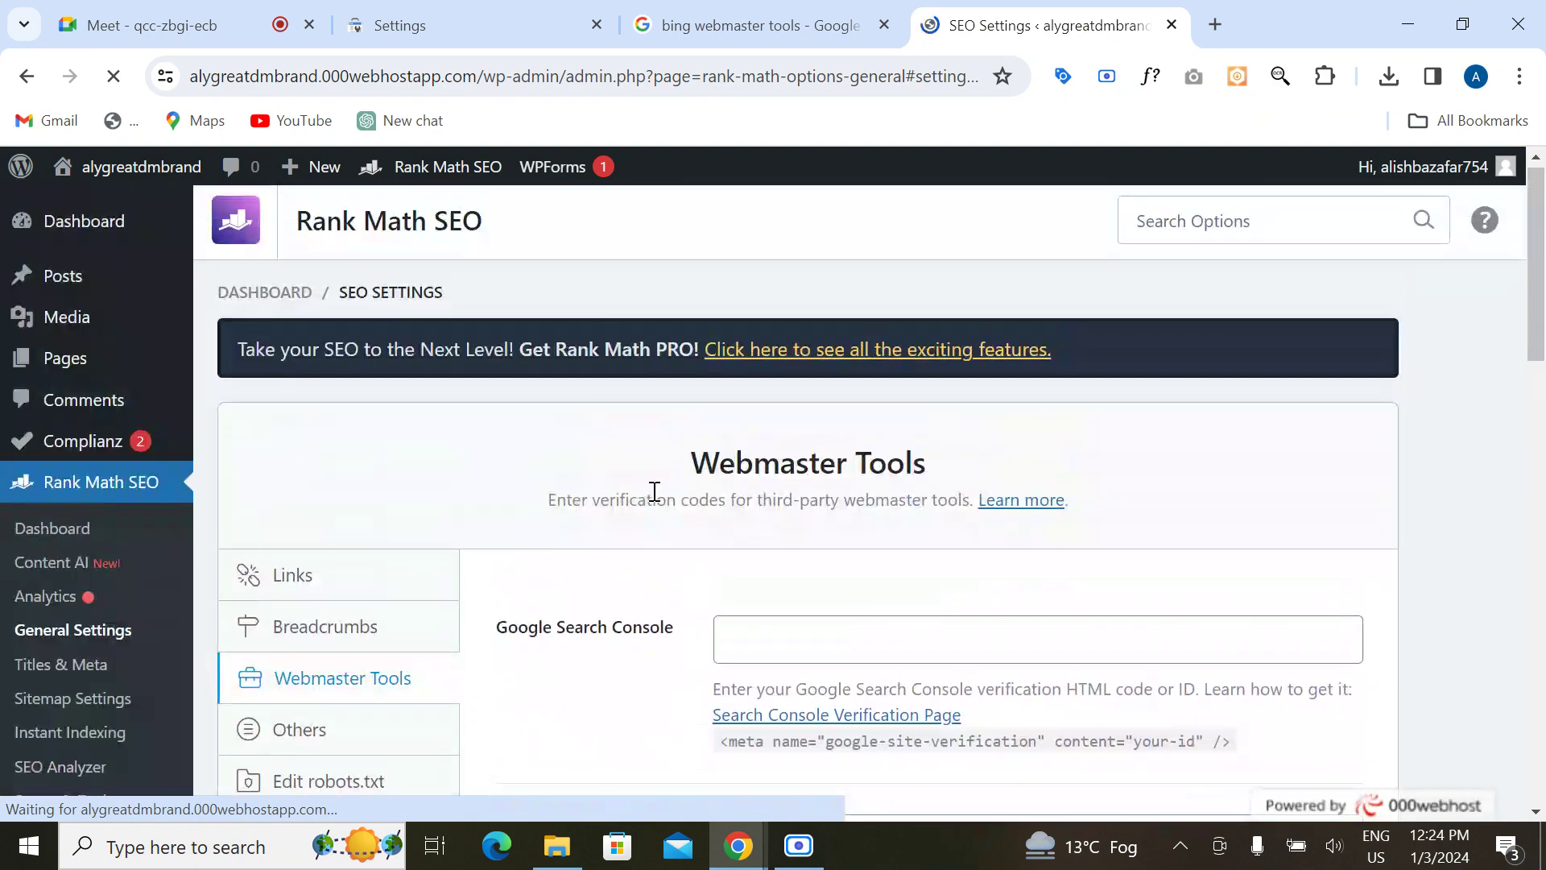
scroll(625, 539, "down", 2)
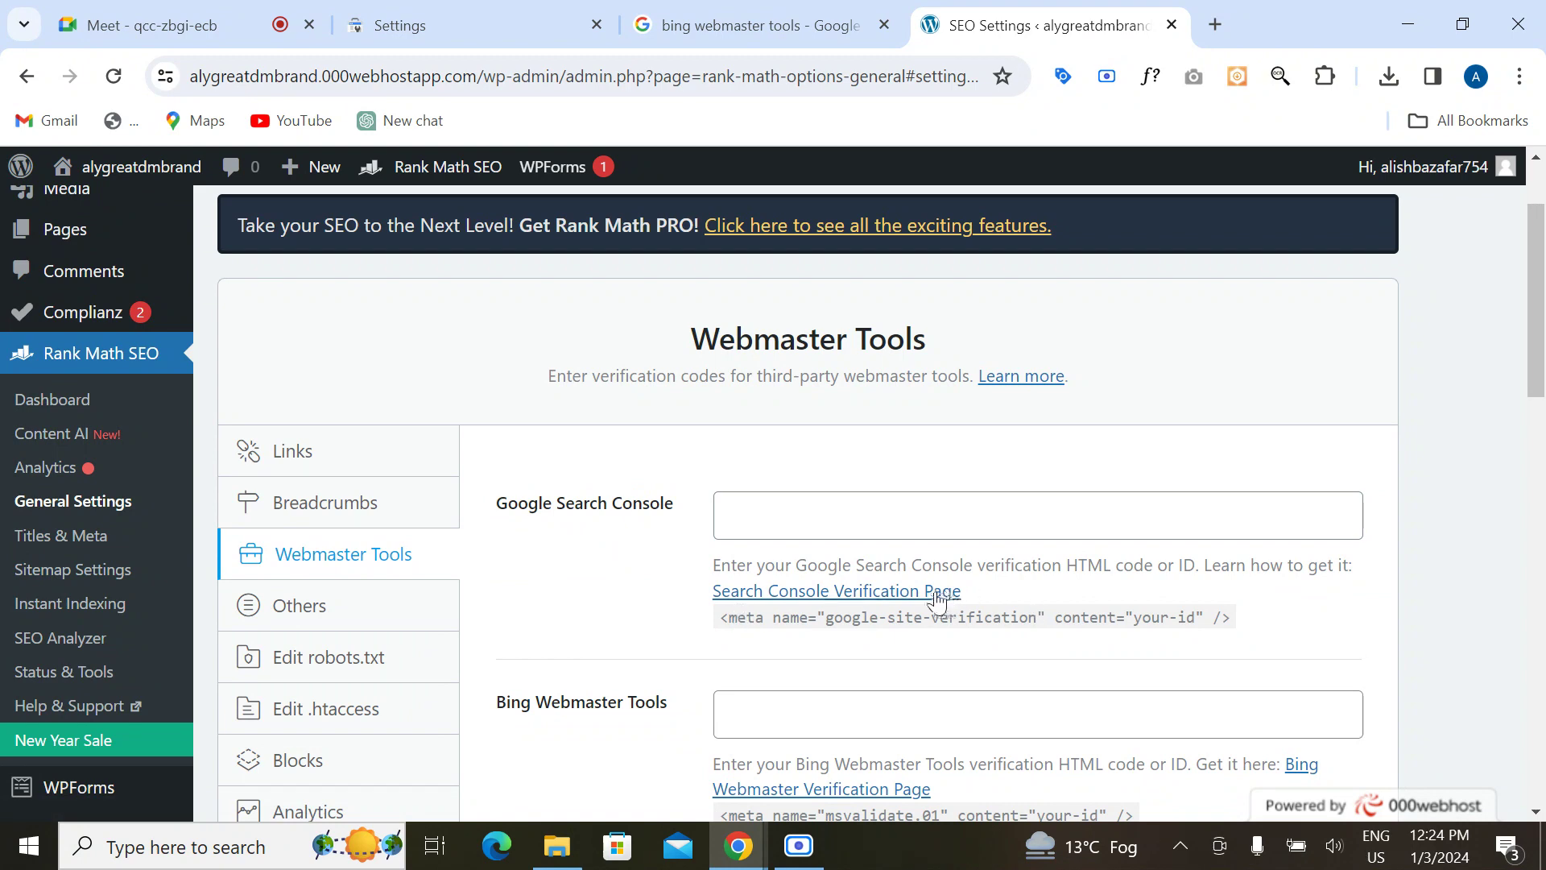
Step: Open Rank Math's Google verification guide and read down to step 1.4 Choose Verification Method
left_click(892, 594)
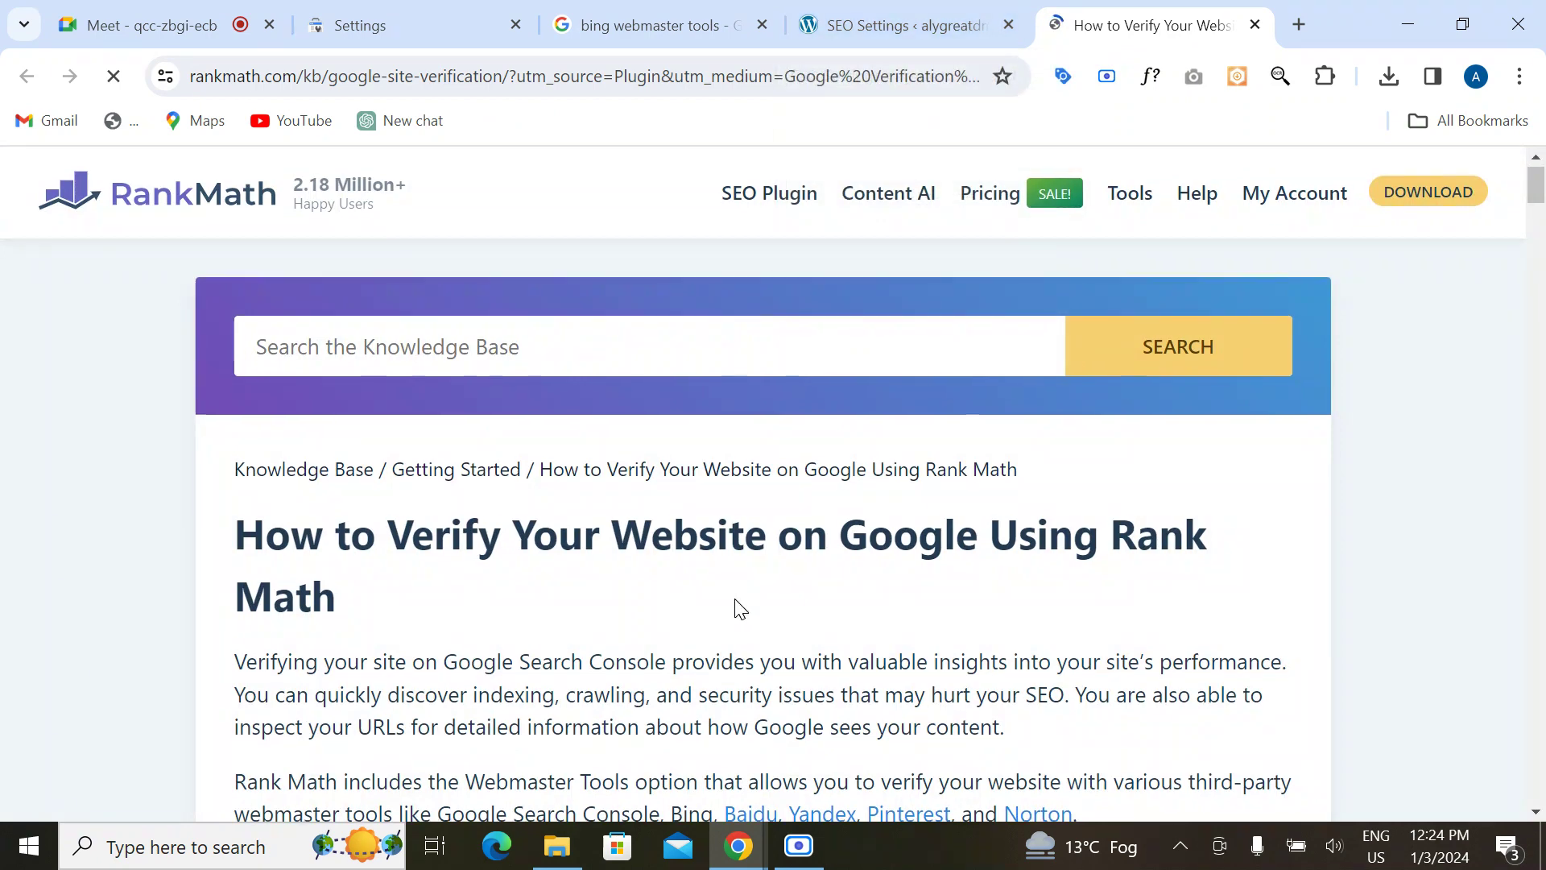
scroll(735, 607, "down", 10)
scroll(735, 607, "down", 5)
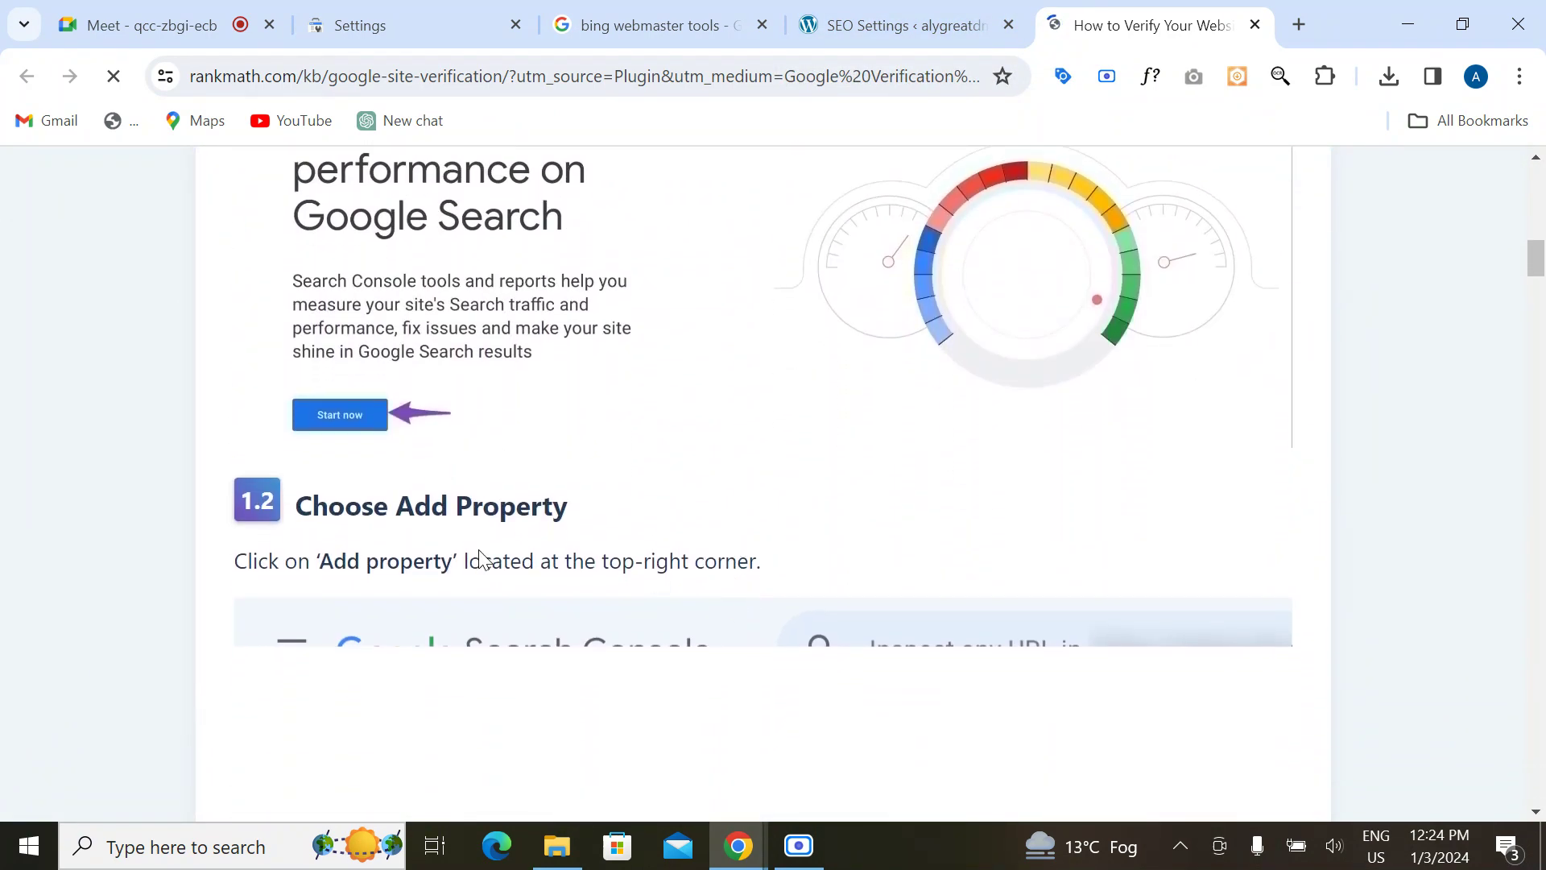
scroll(480, 552, "down", 6)
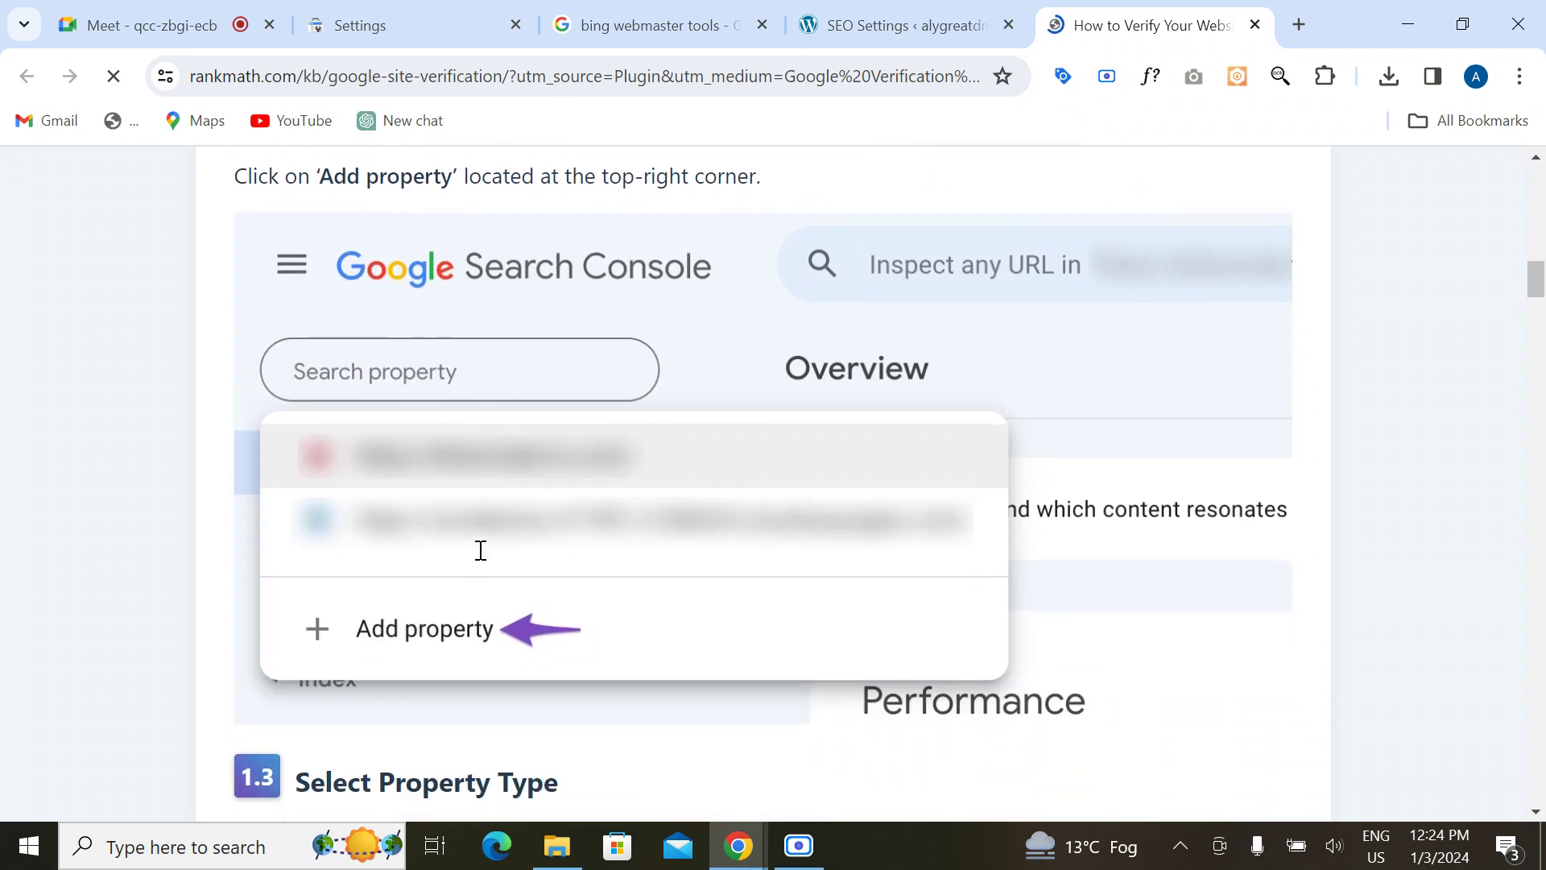
scroll(501, 664, "down", 10)
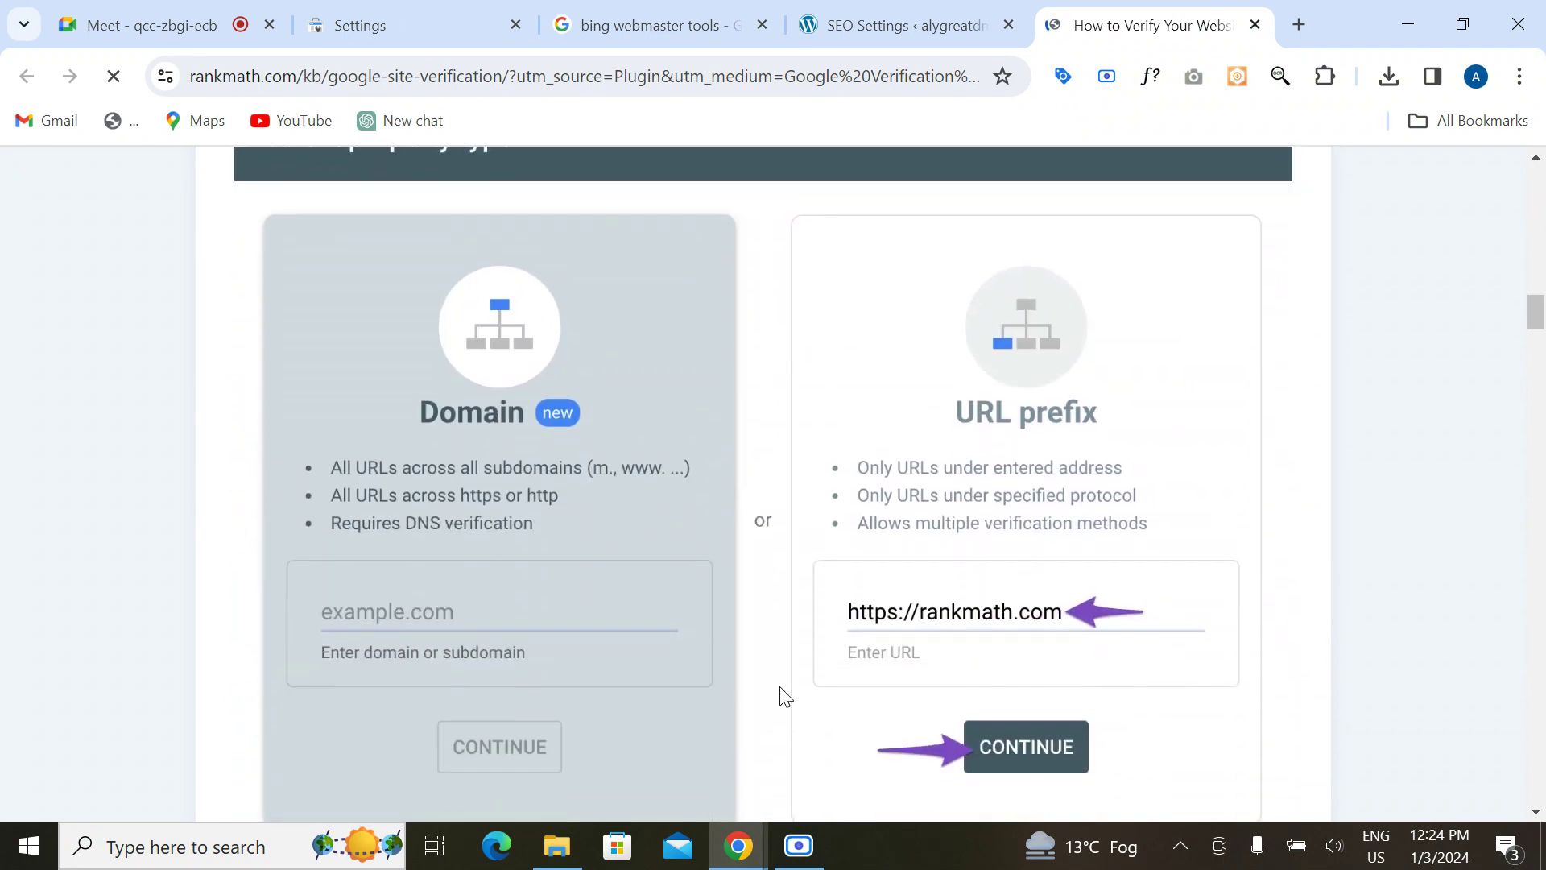
scroll(615, 798, "down", 9)
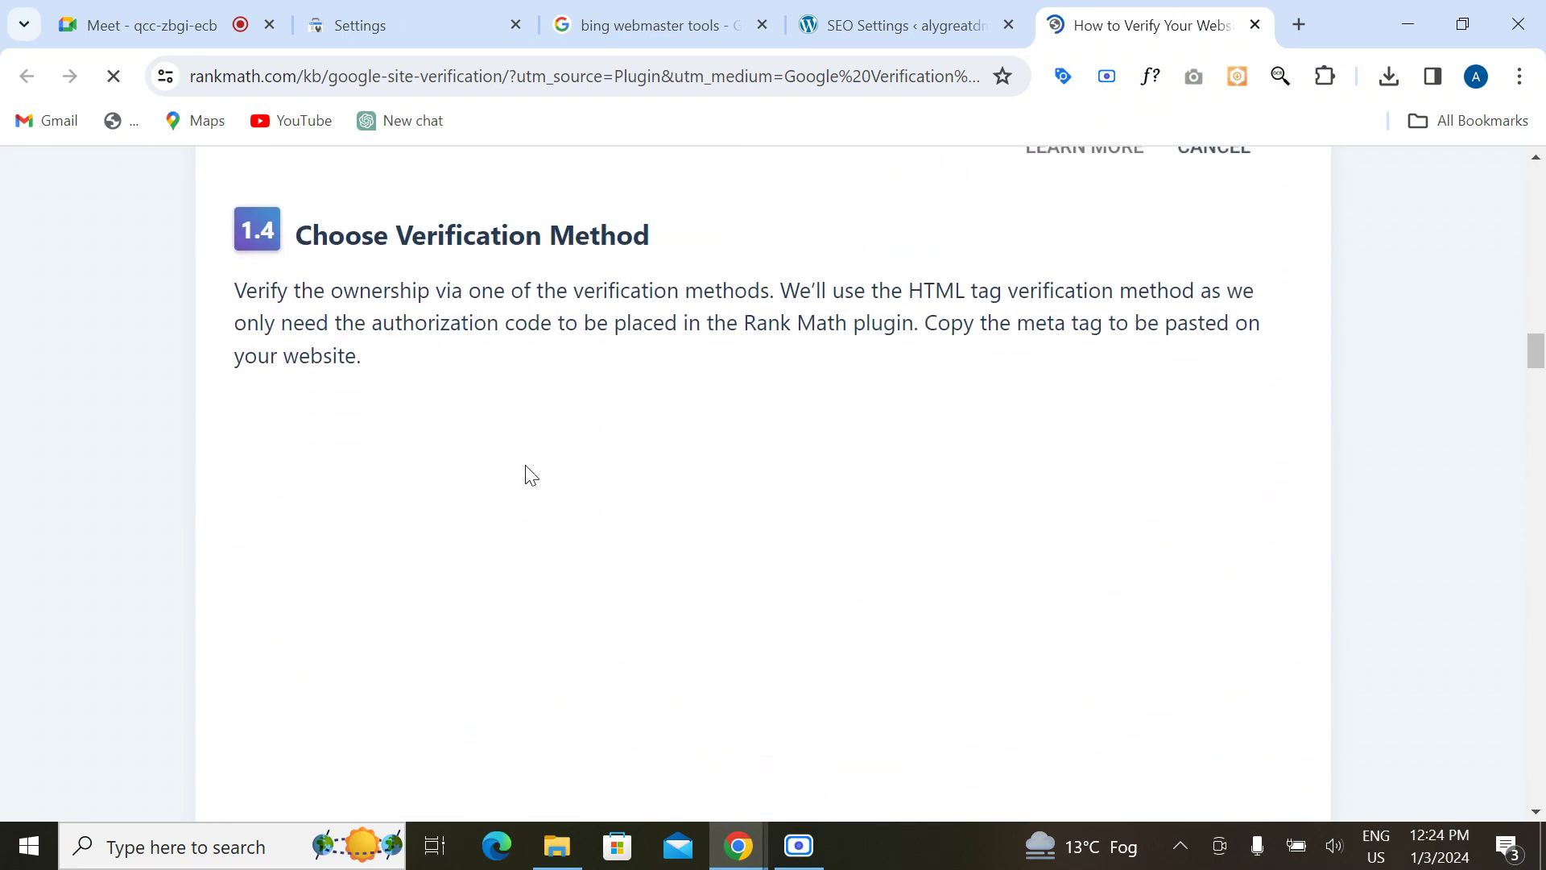
scroll(541, 635, "down", 5)
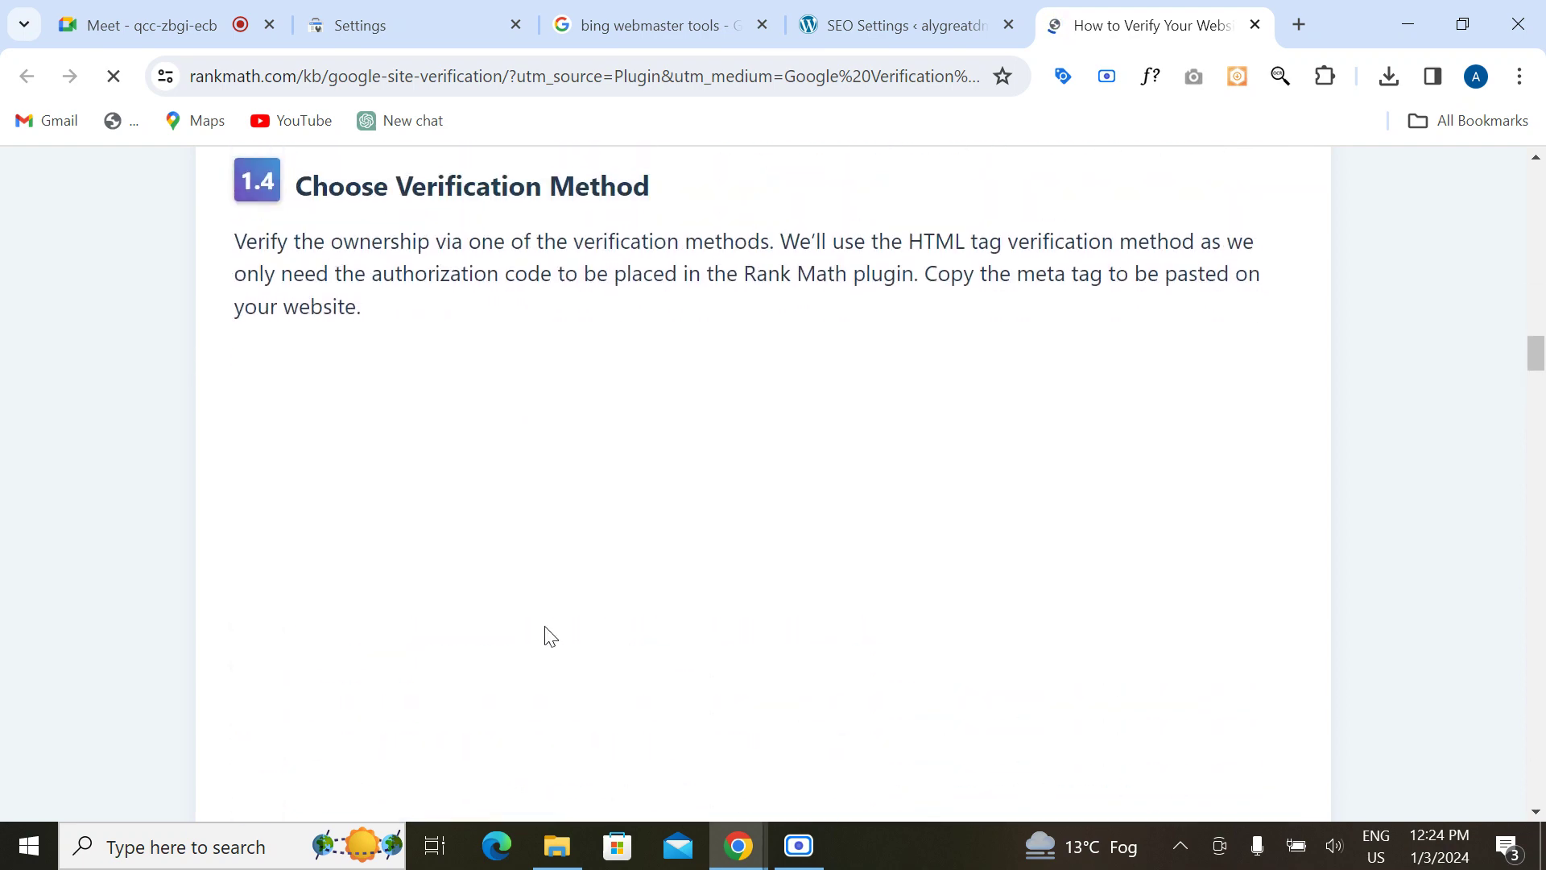
scroll(545, 636, "down", 6)
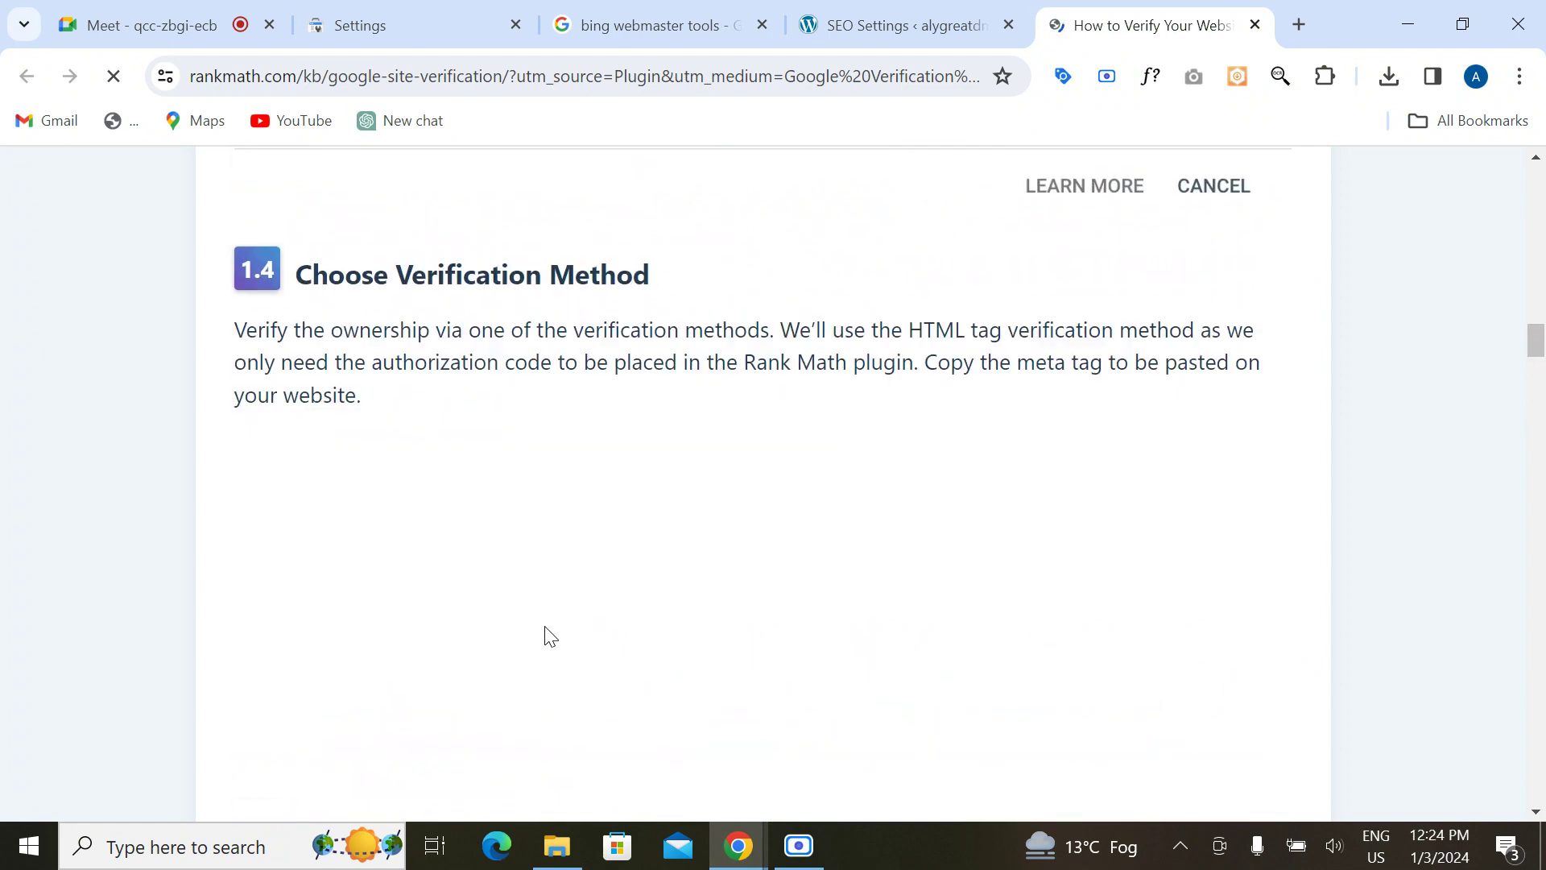
scroll(592, 562, "down", 2)
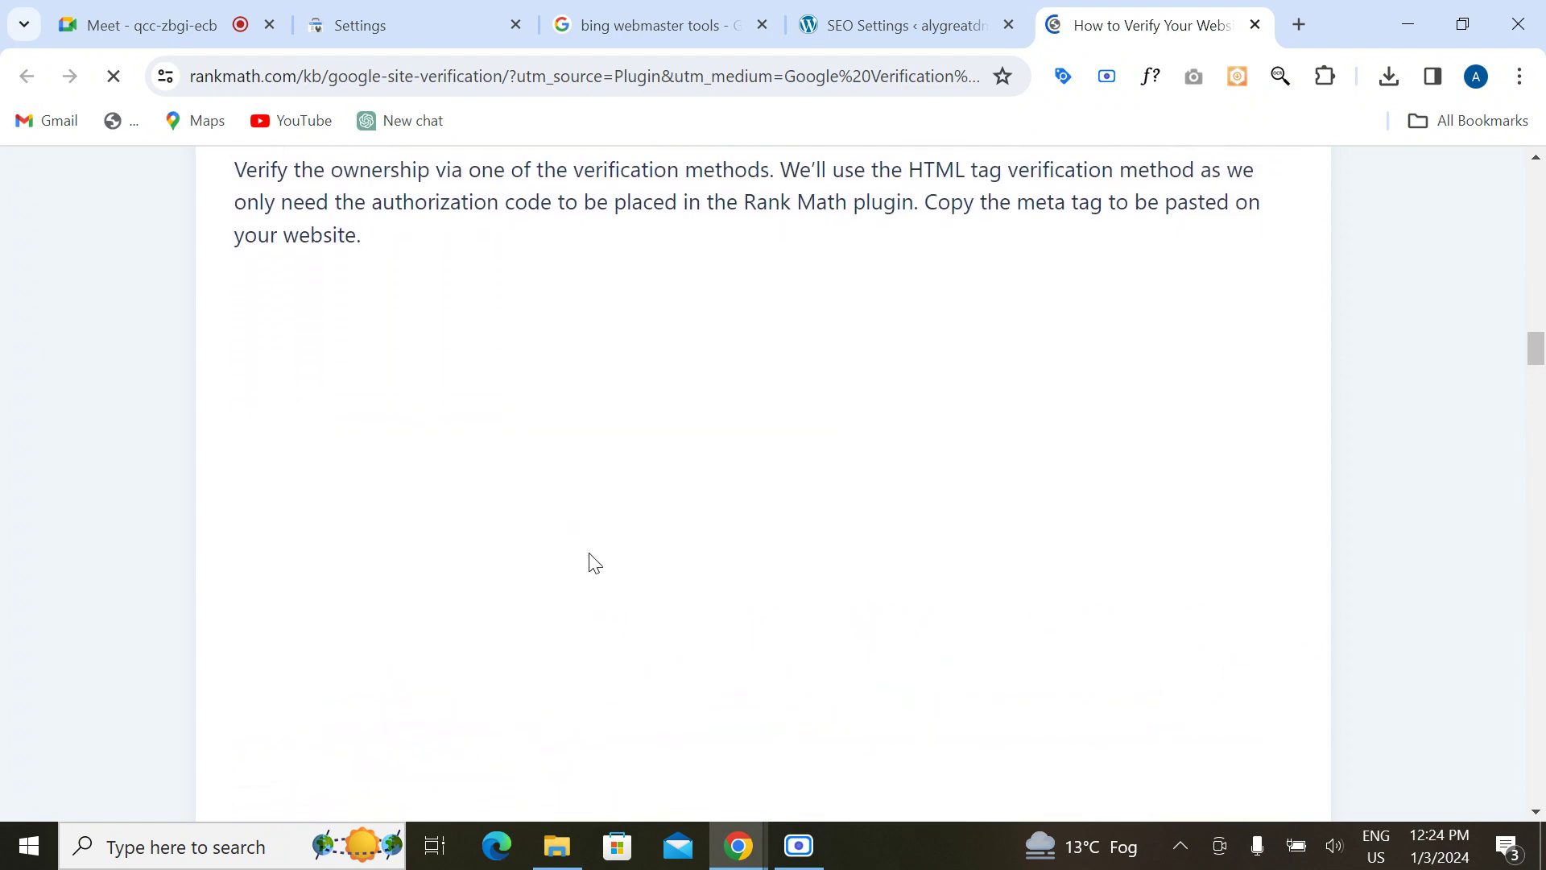
left_click(901, 4)
Step: Expand the HTML tag method under ownership verification and copy its meta tag
left_click(655, 21)
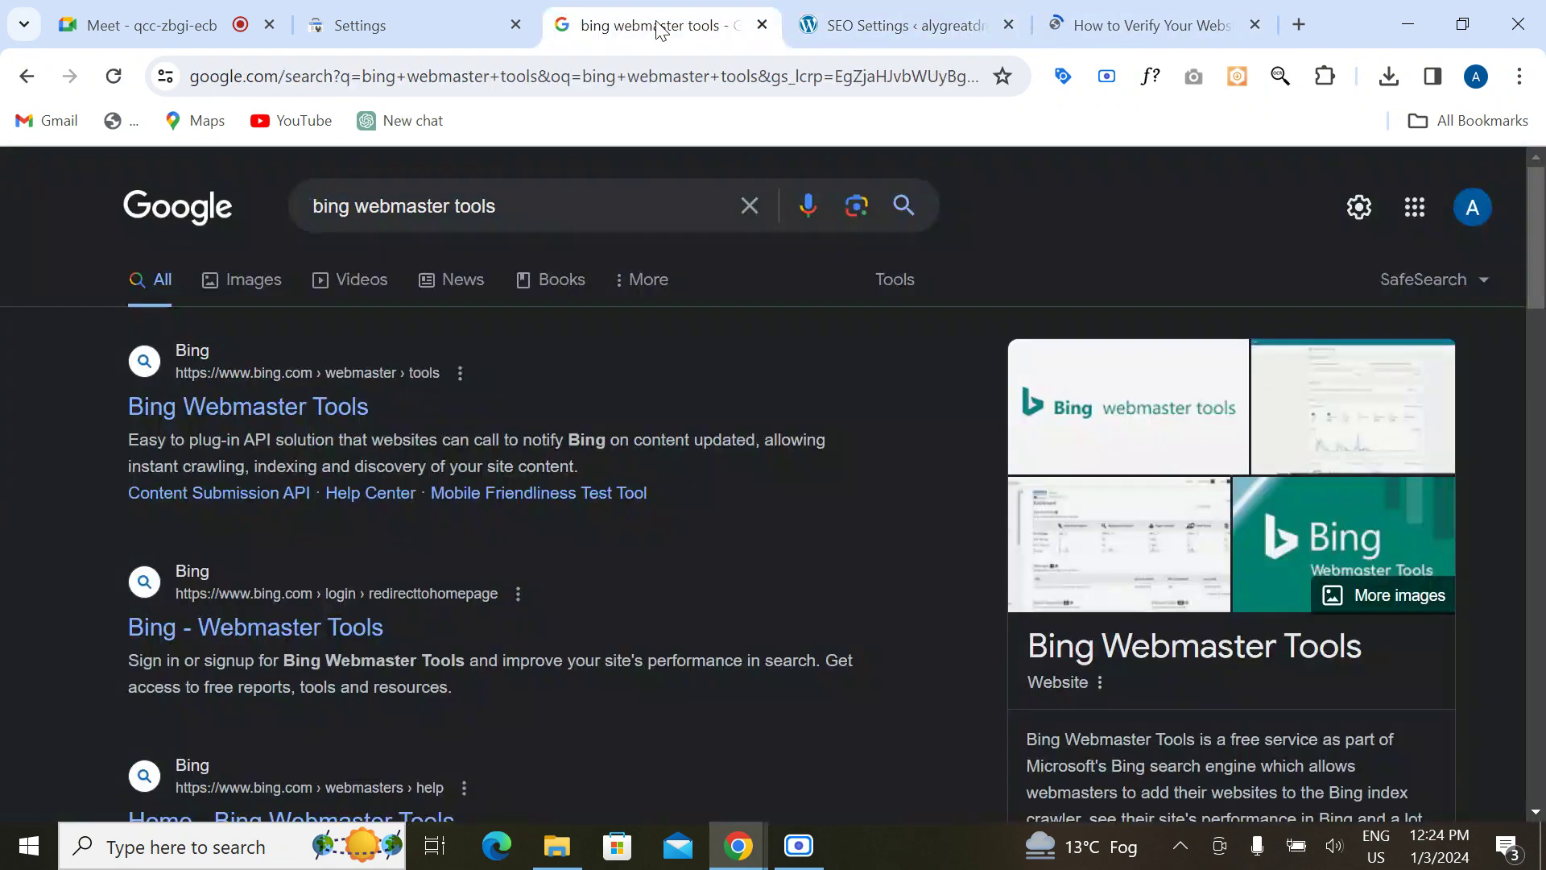
left_click(406, 8)
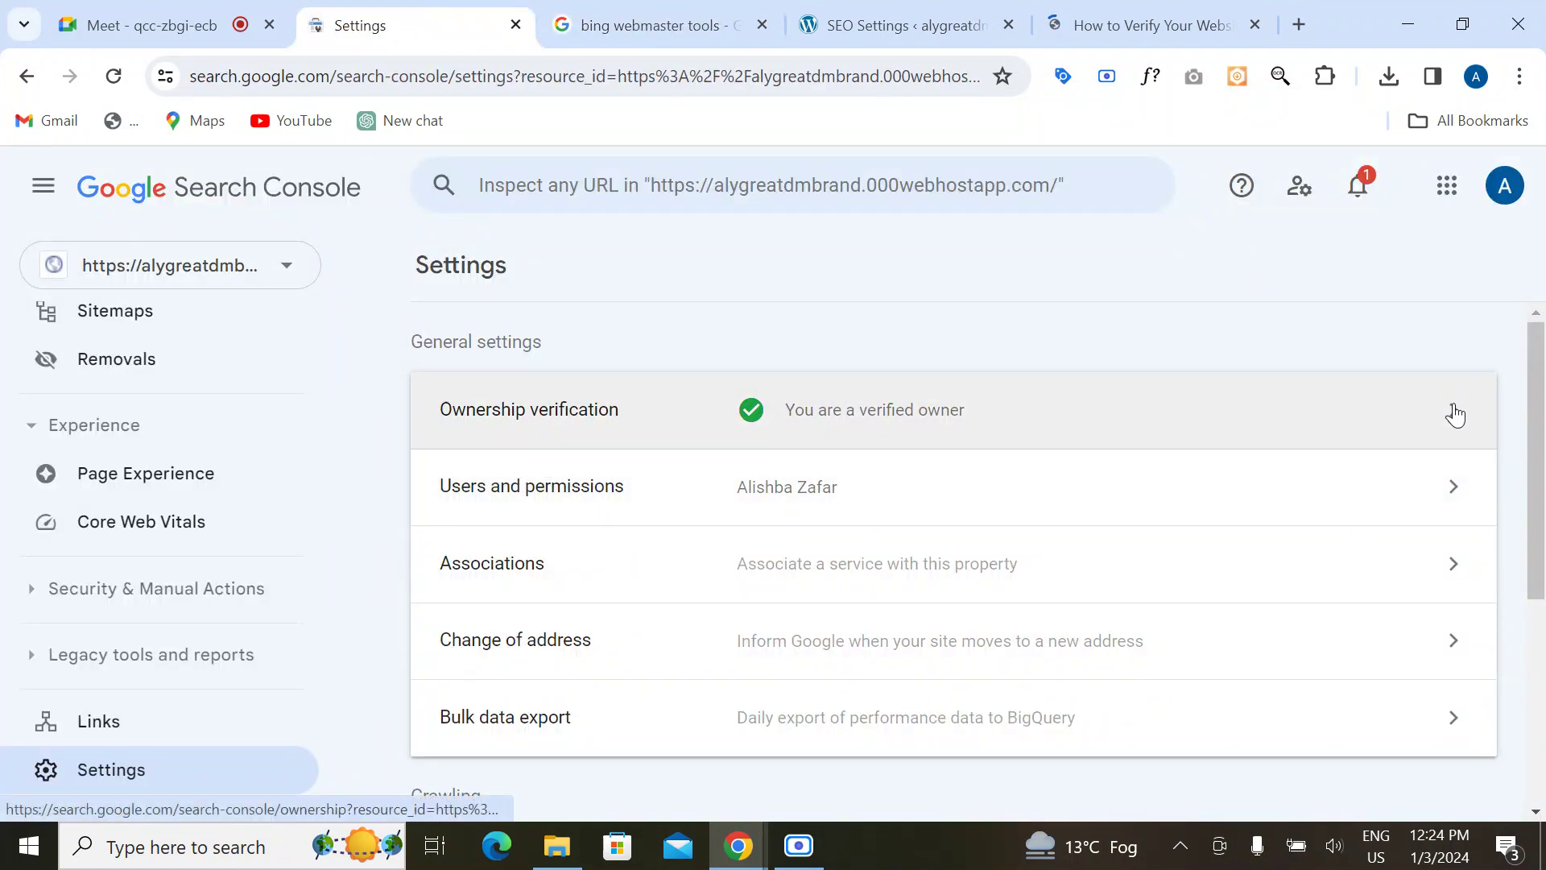
left_click(1454, 412)
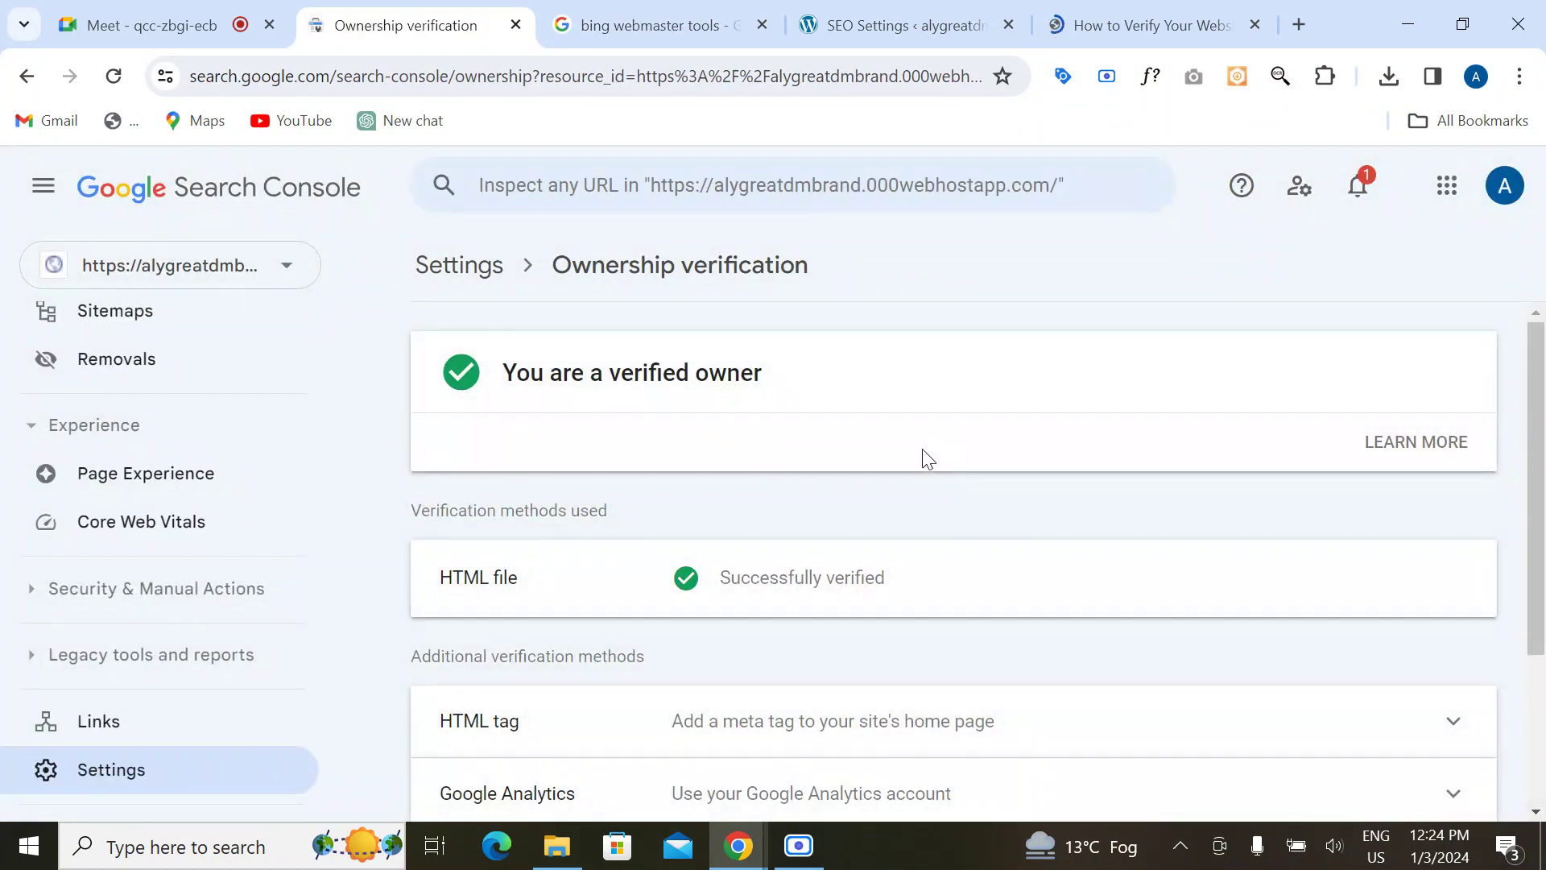
scroll(730, 542, "down", 3)
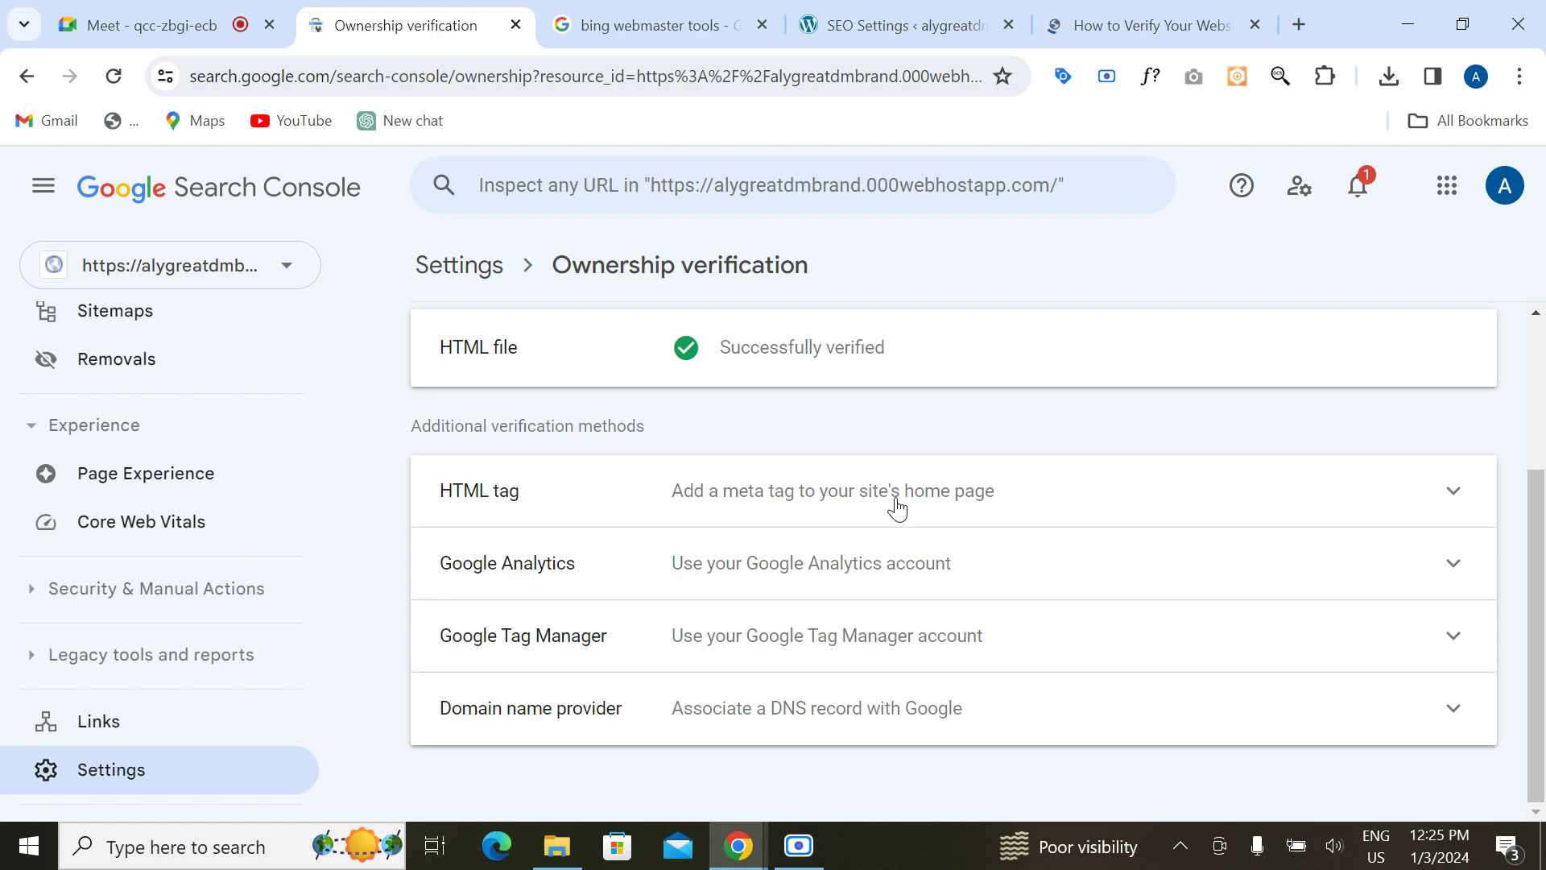
left_click(1454, 495)
scroll(785, 680, "down", 3)
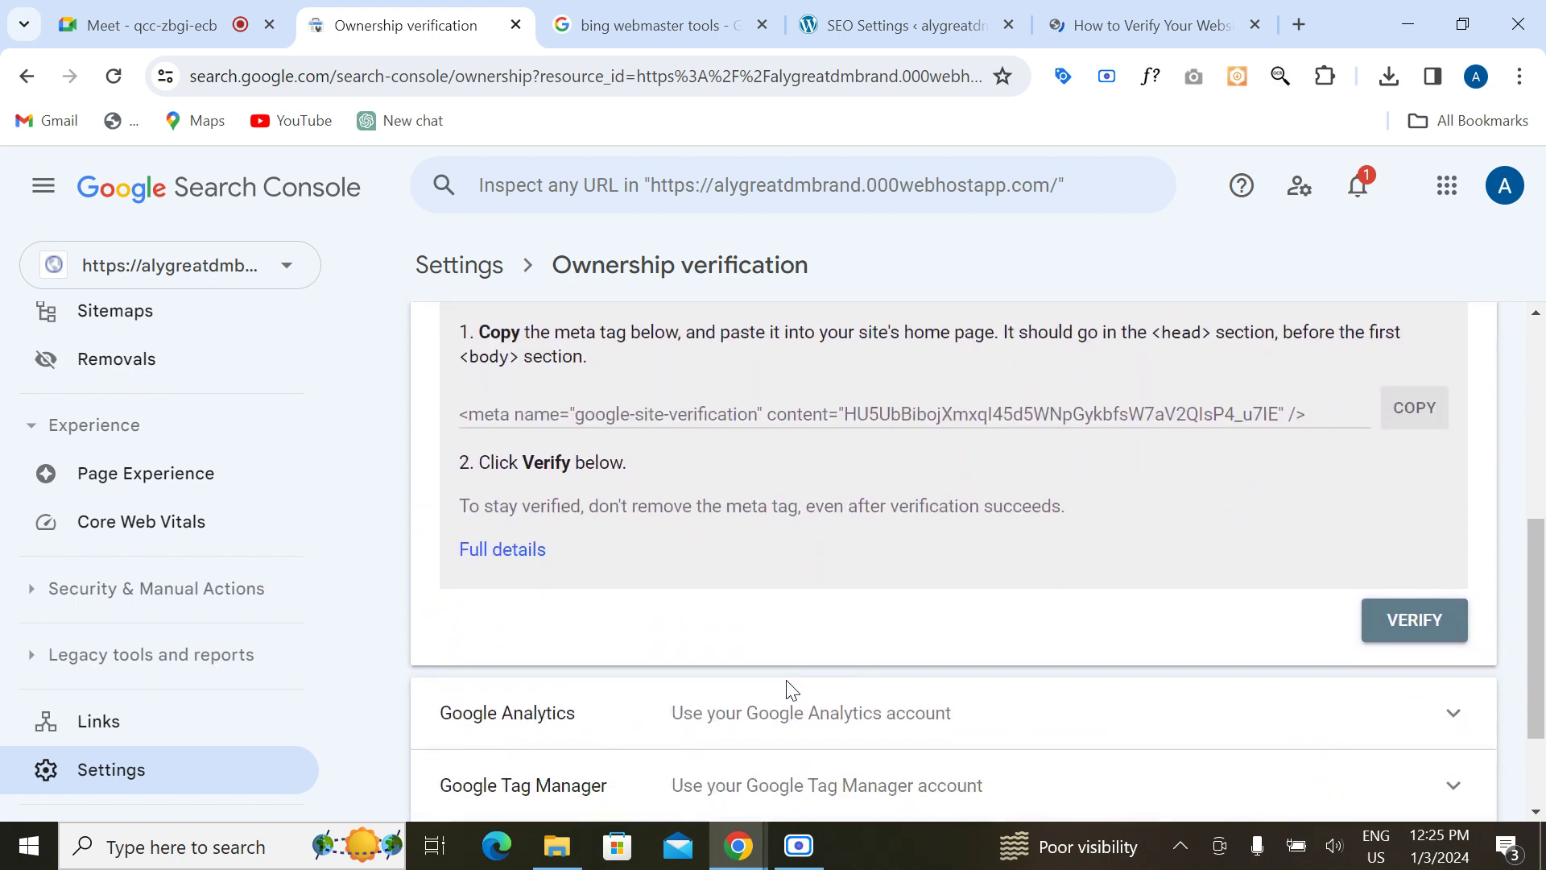
left_click(1415, 415)
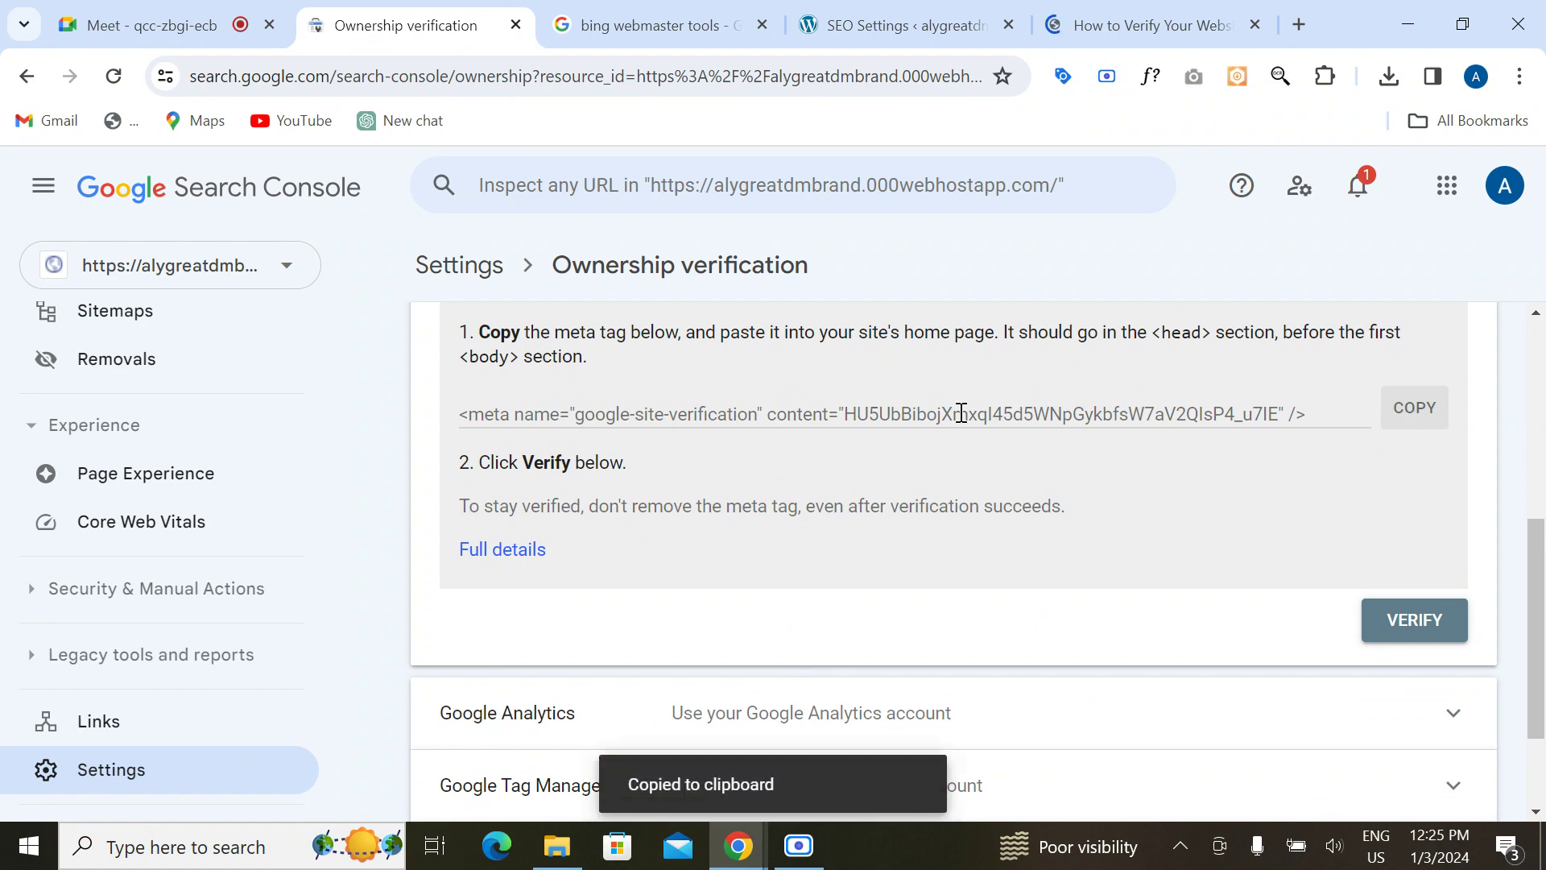
left_click(652, 23)
Step: Paste the meta tag into Rank Math's Google Search Console field and save changes
left_click(926, 33)
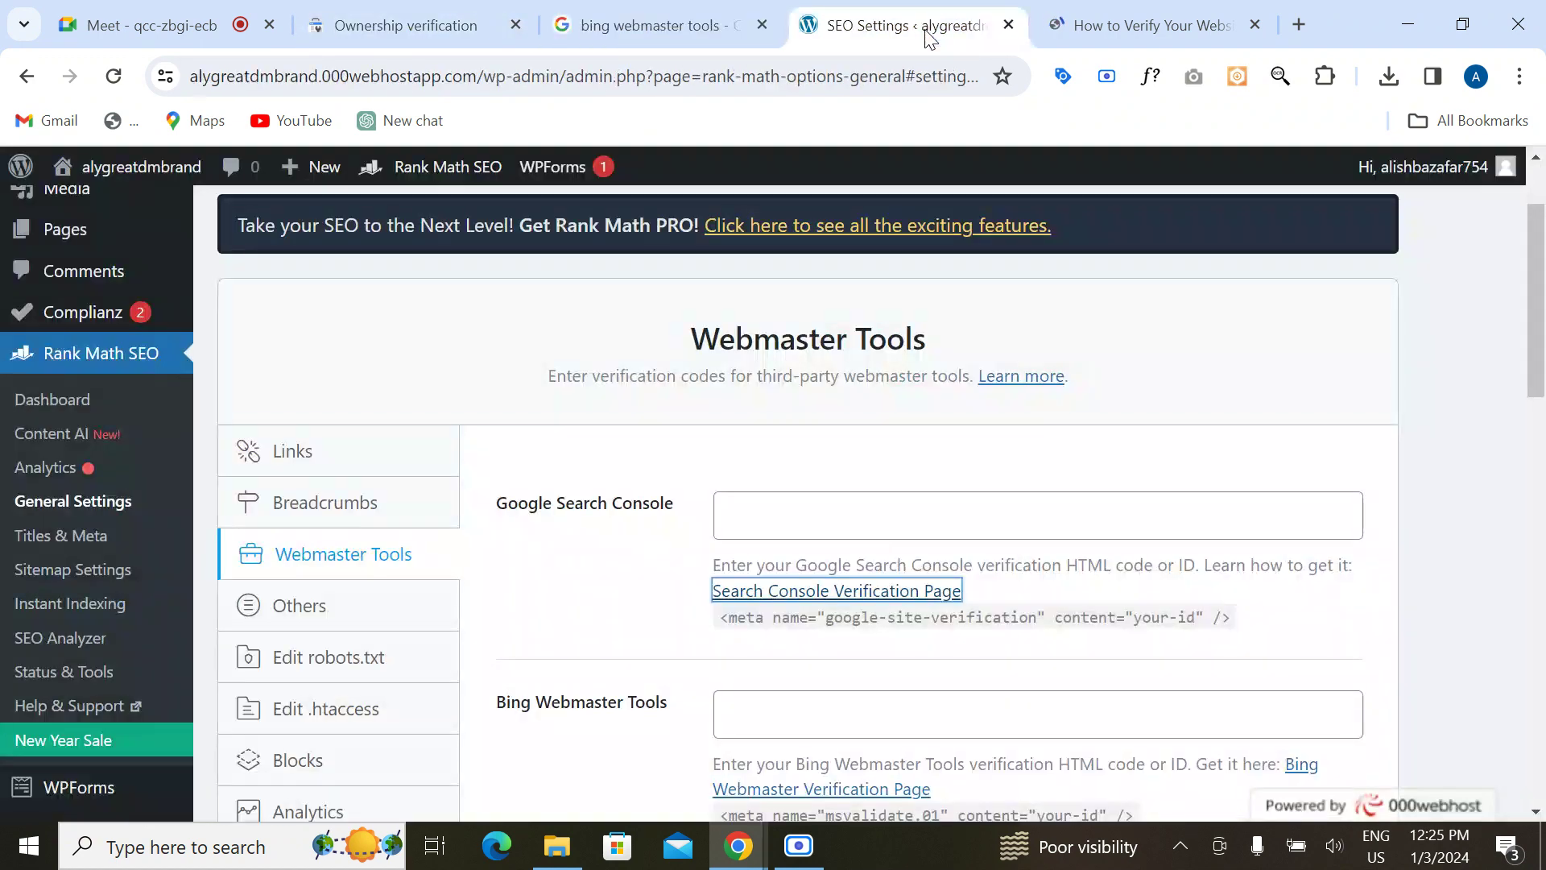
left_click(738, 503)
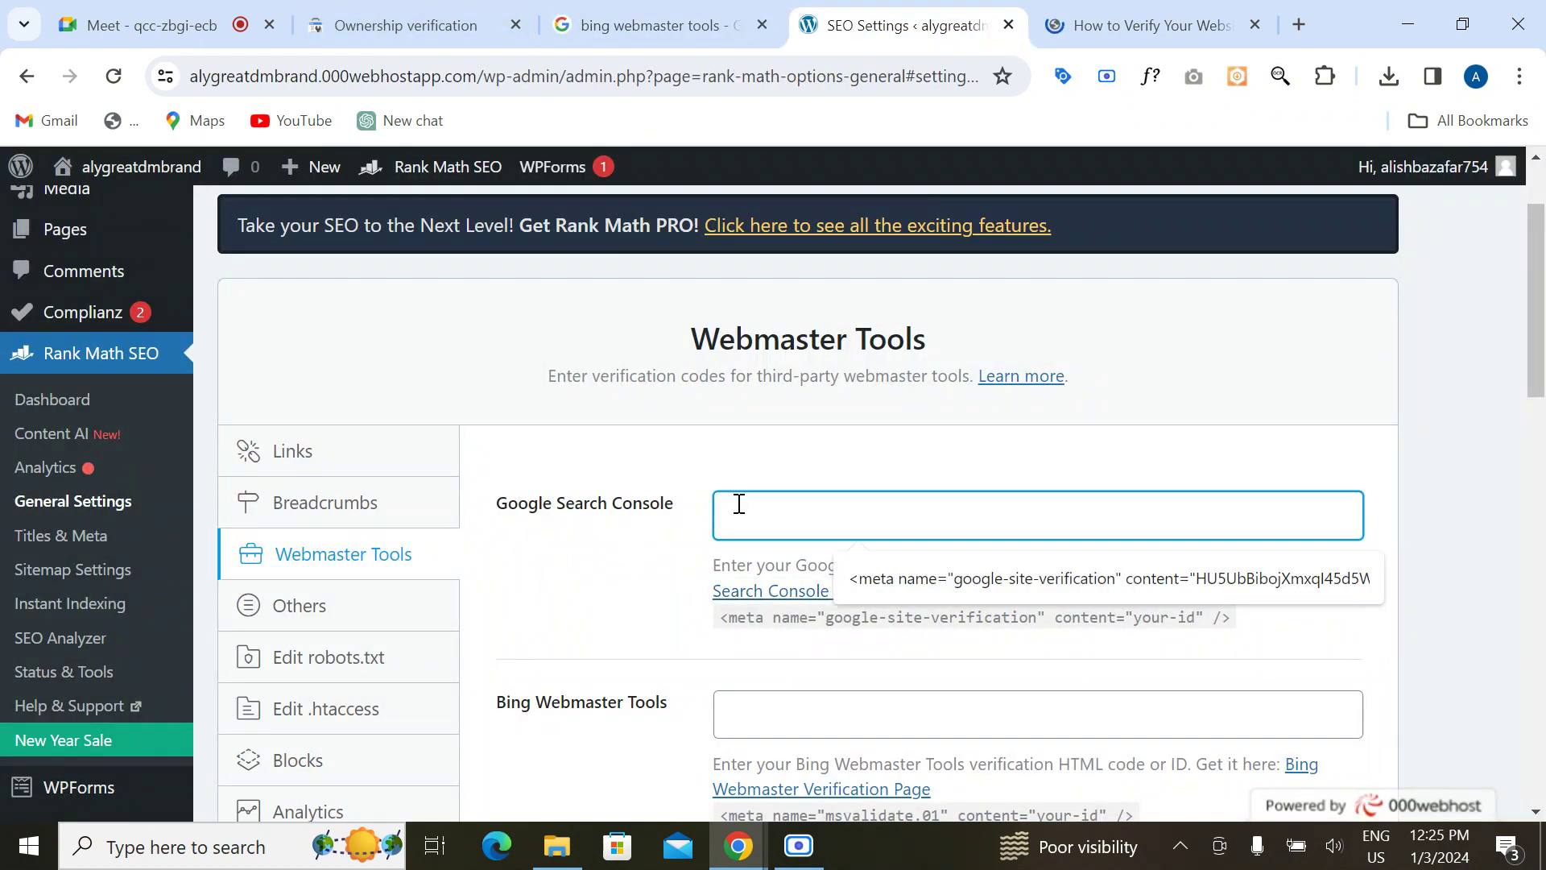
key("ctrl+v")
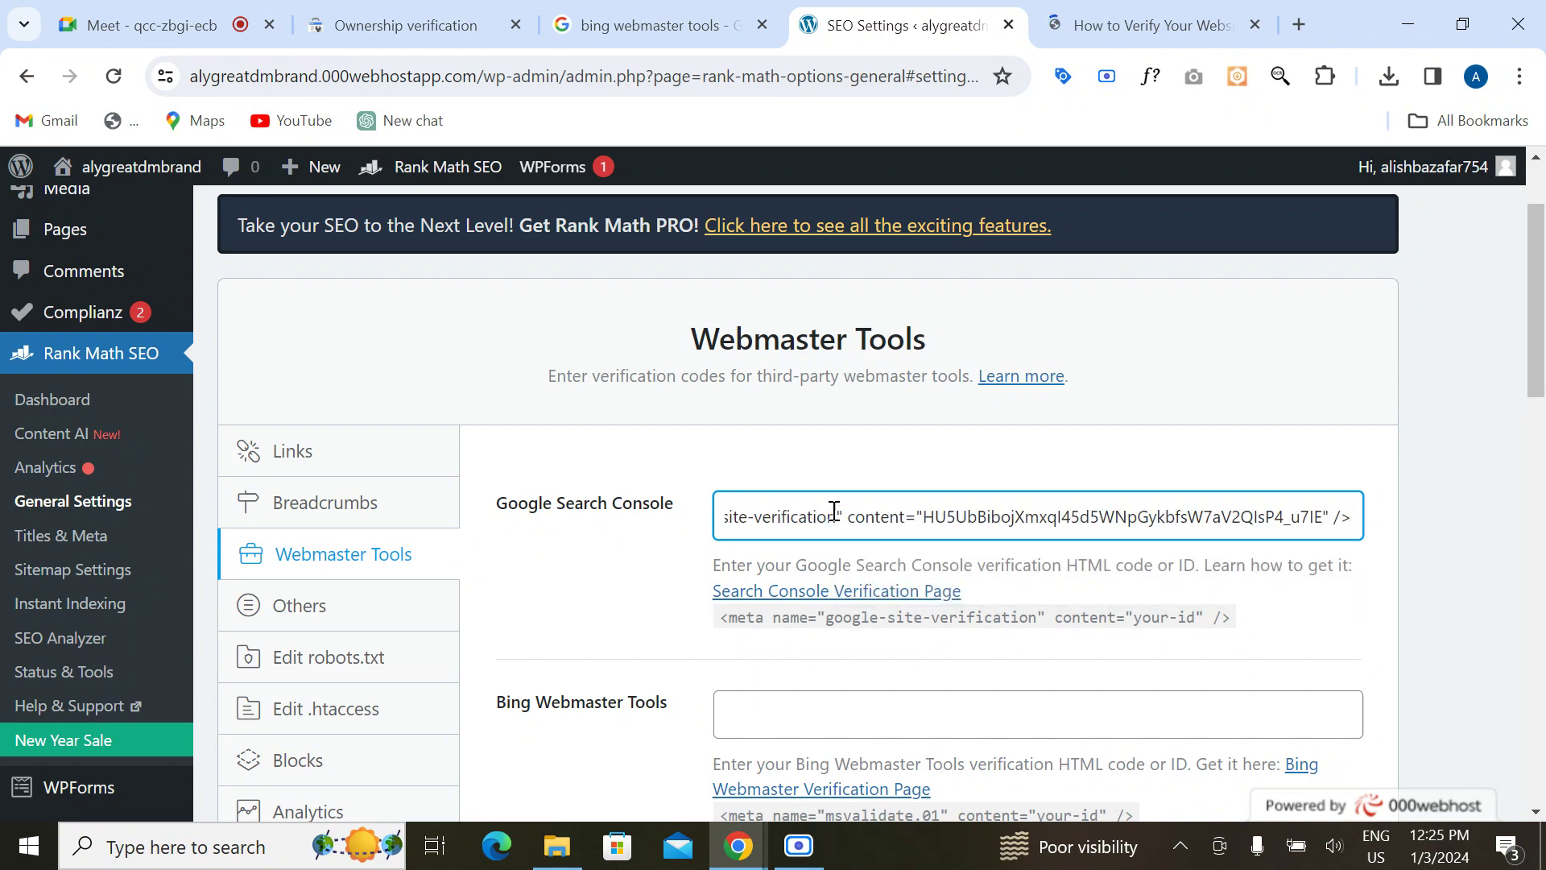
scroll(483, 718, "down", 6)
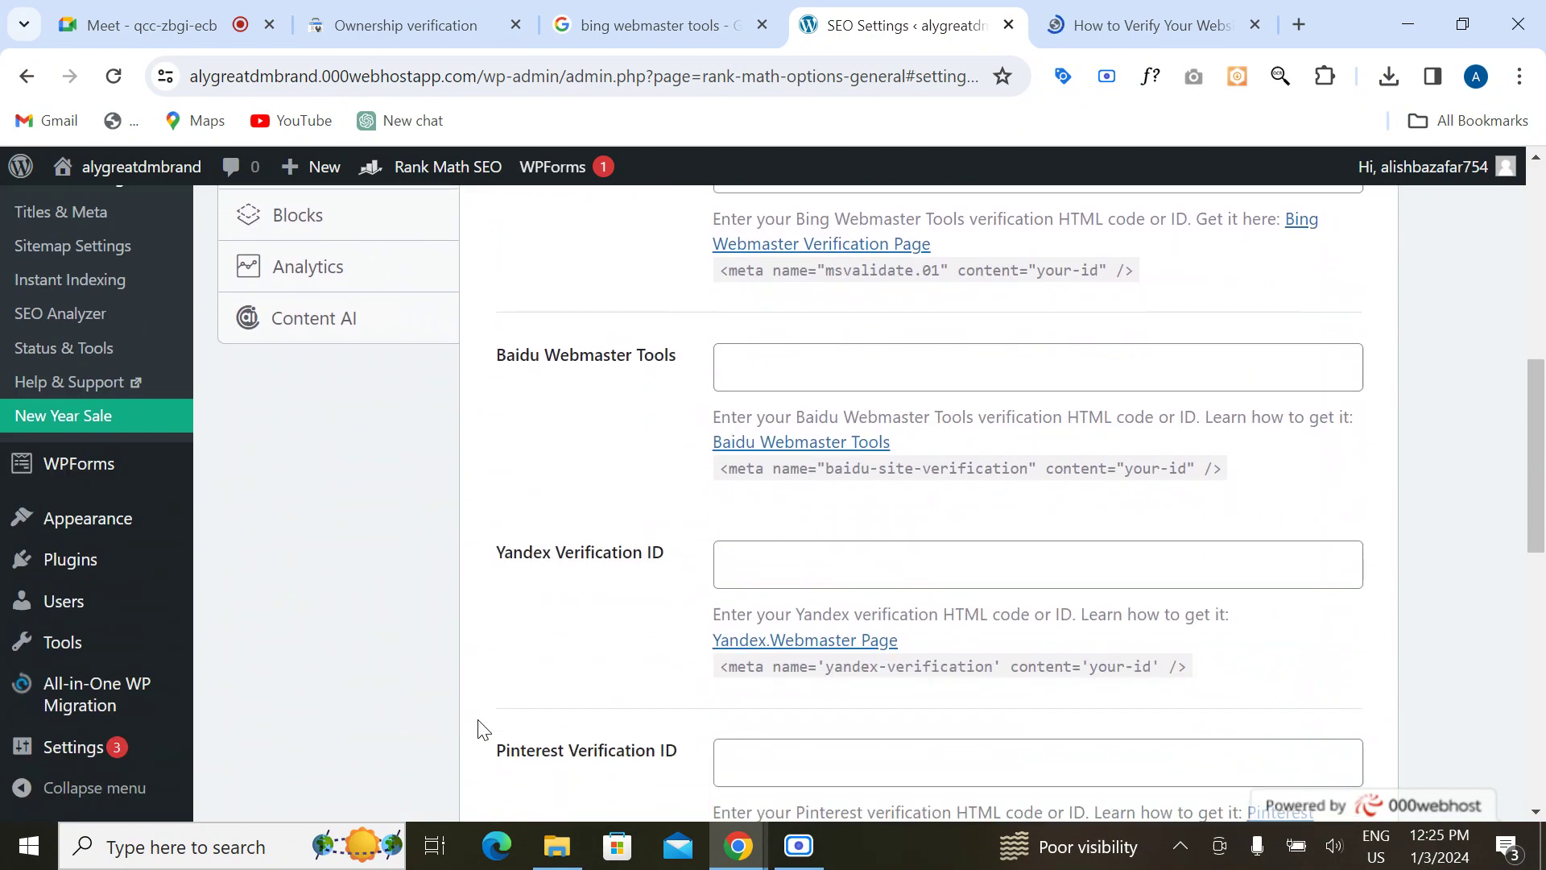
scroll(481, 728, "down", 10)
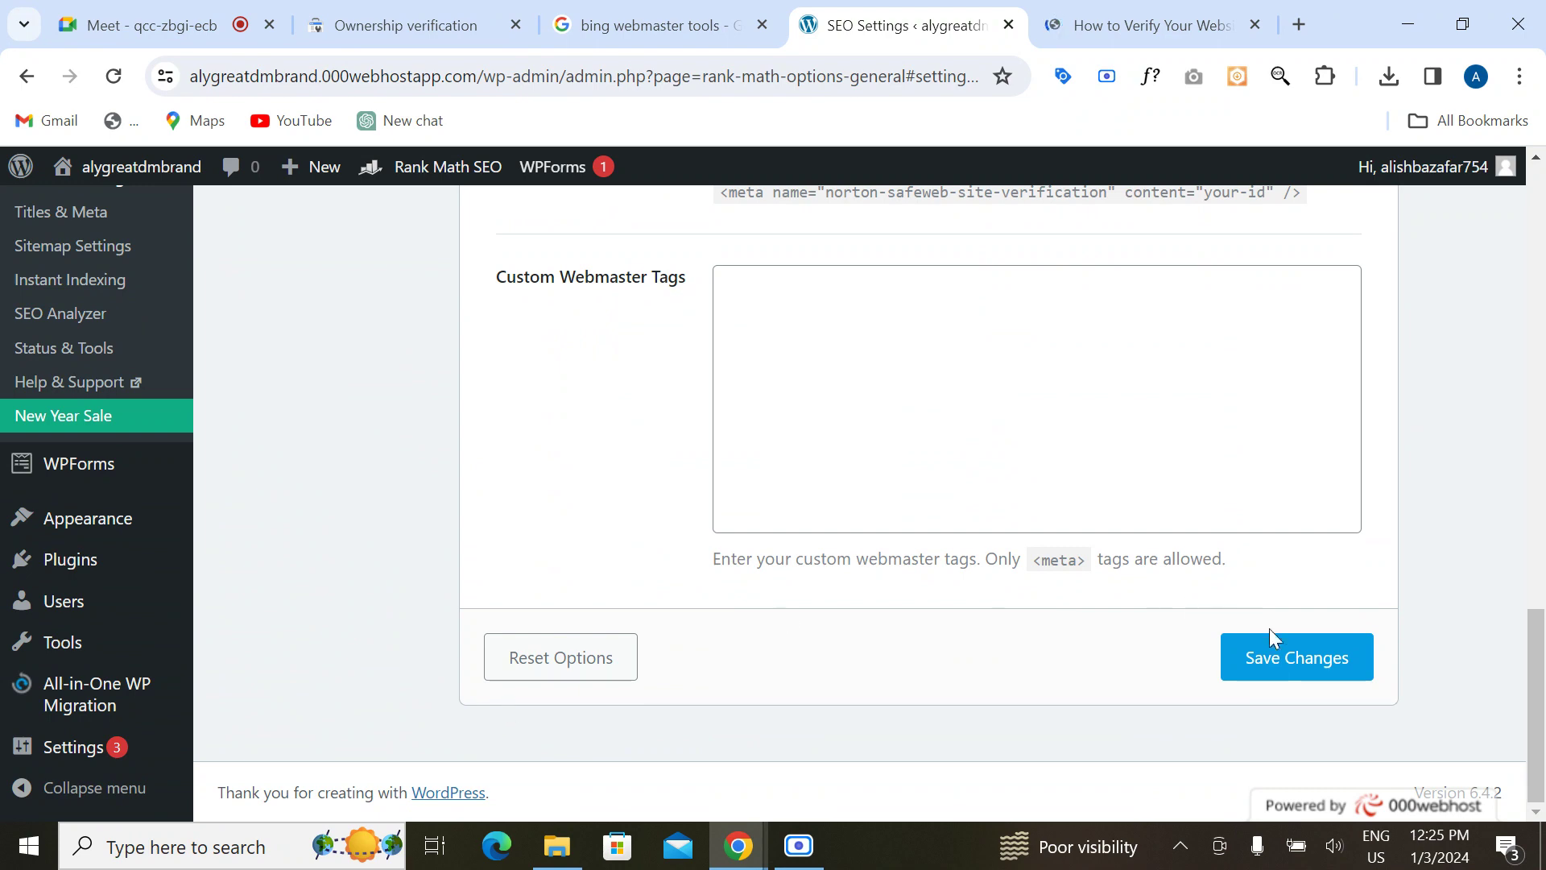
left_click(1276, 653)
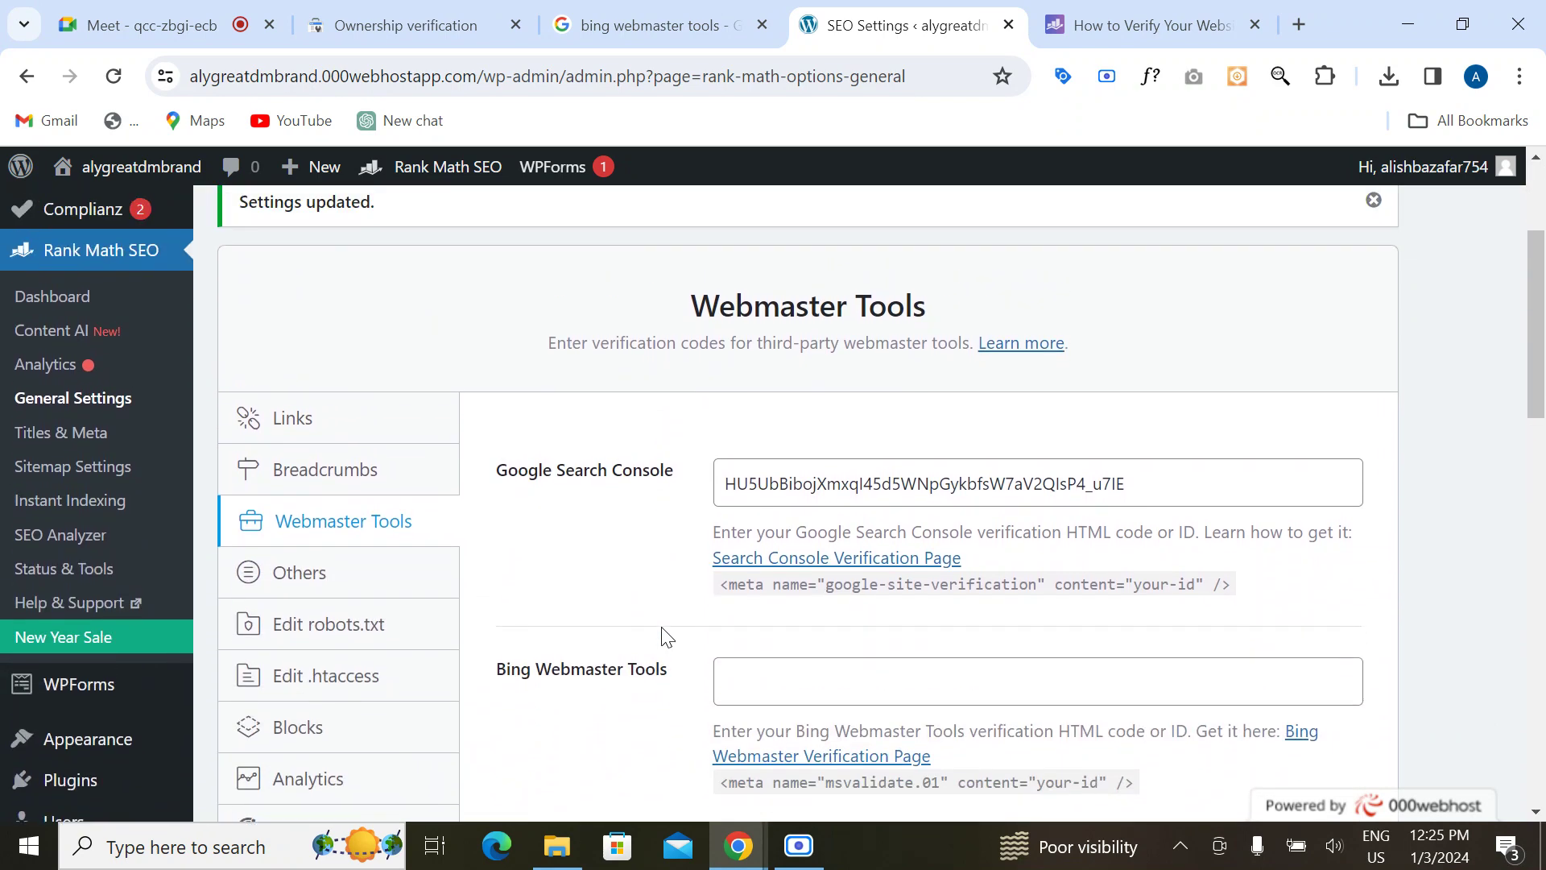
left_click(1113, 21)
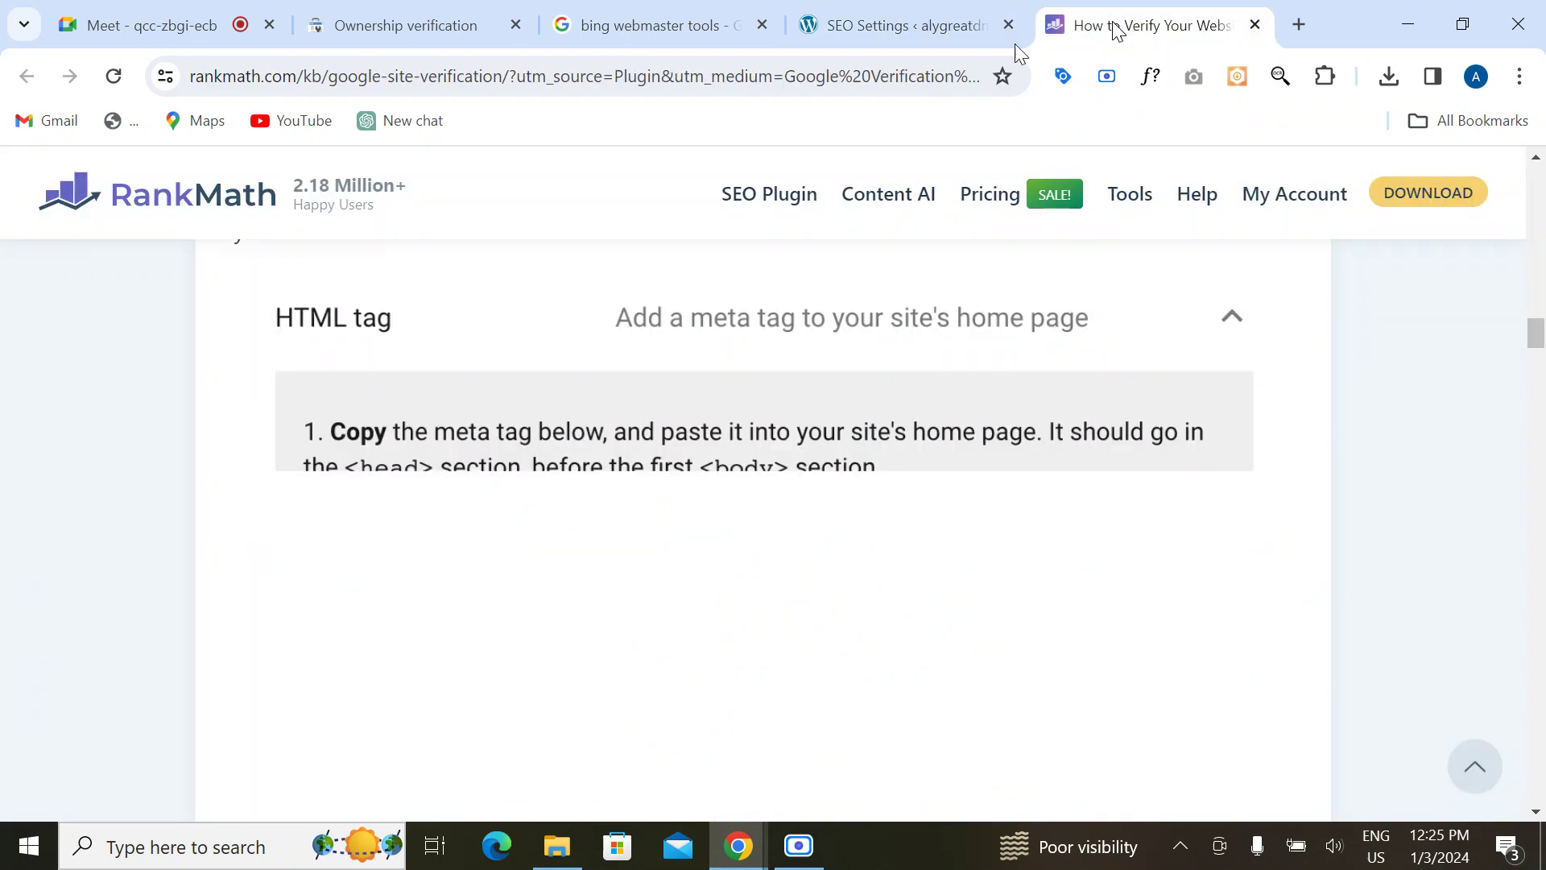
Step: Verify ownership by HTML tag, then confirm 'You are a verified owner' on Settings
left_click(701, 10)
left_click(417, 23)
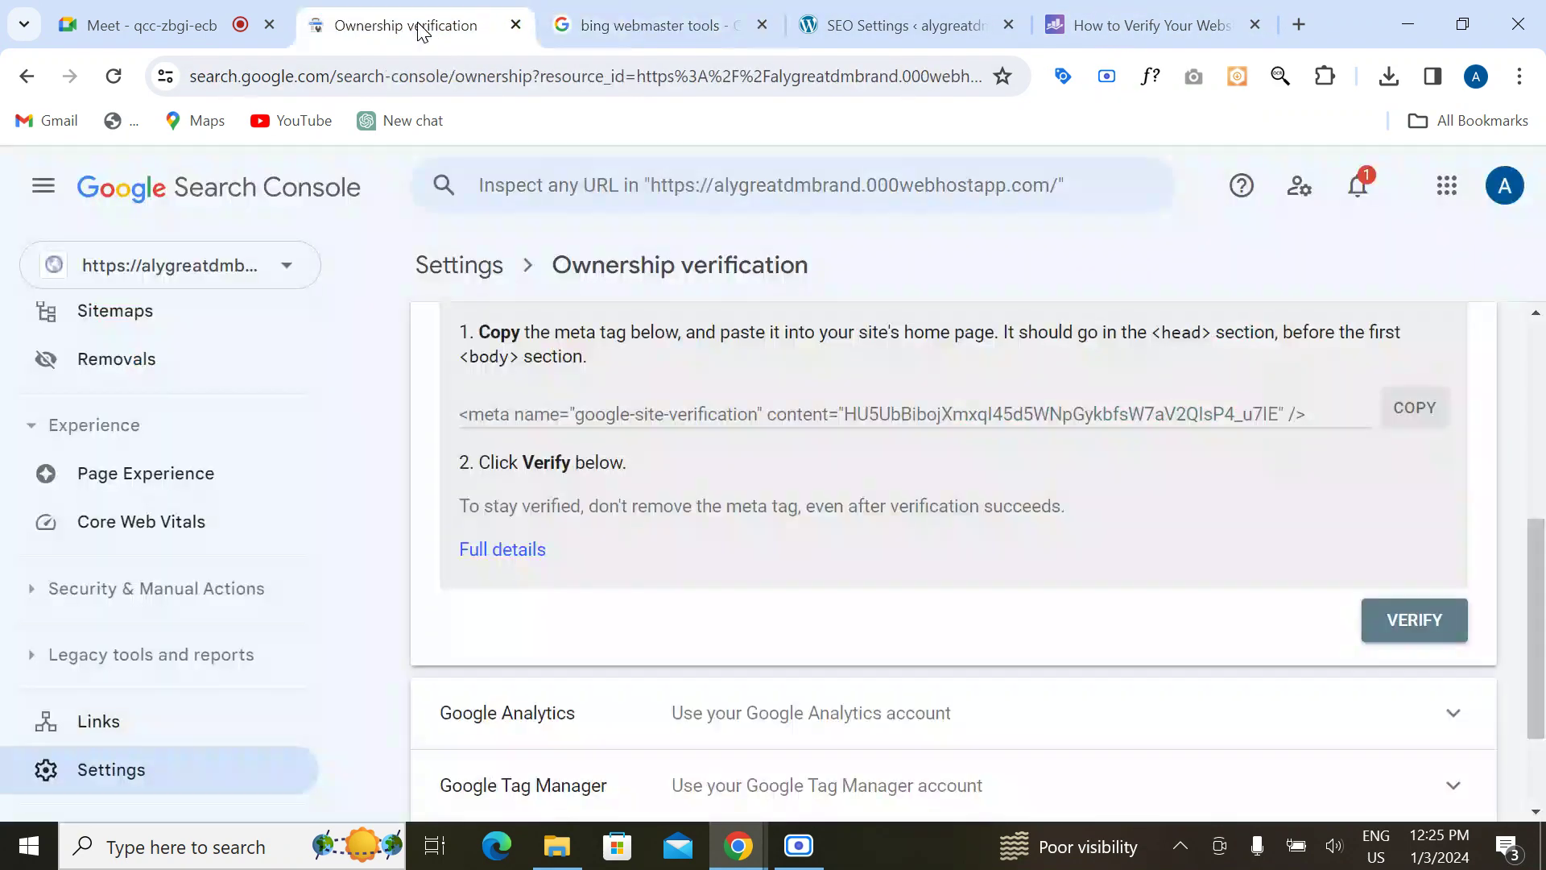
left_click(1420, 645)
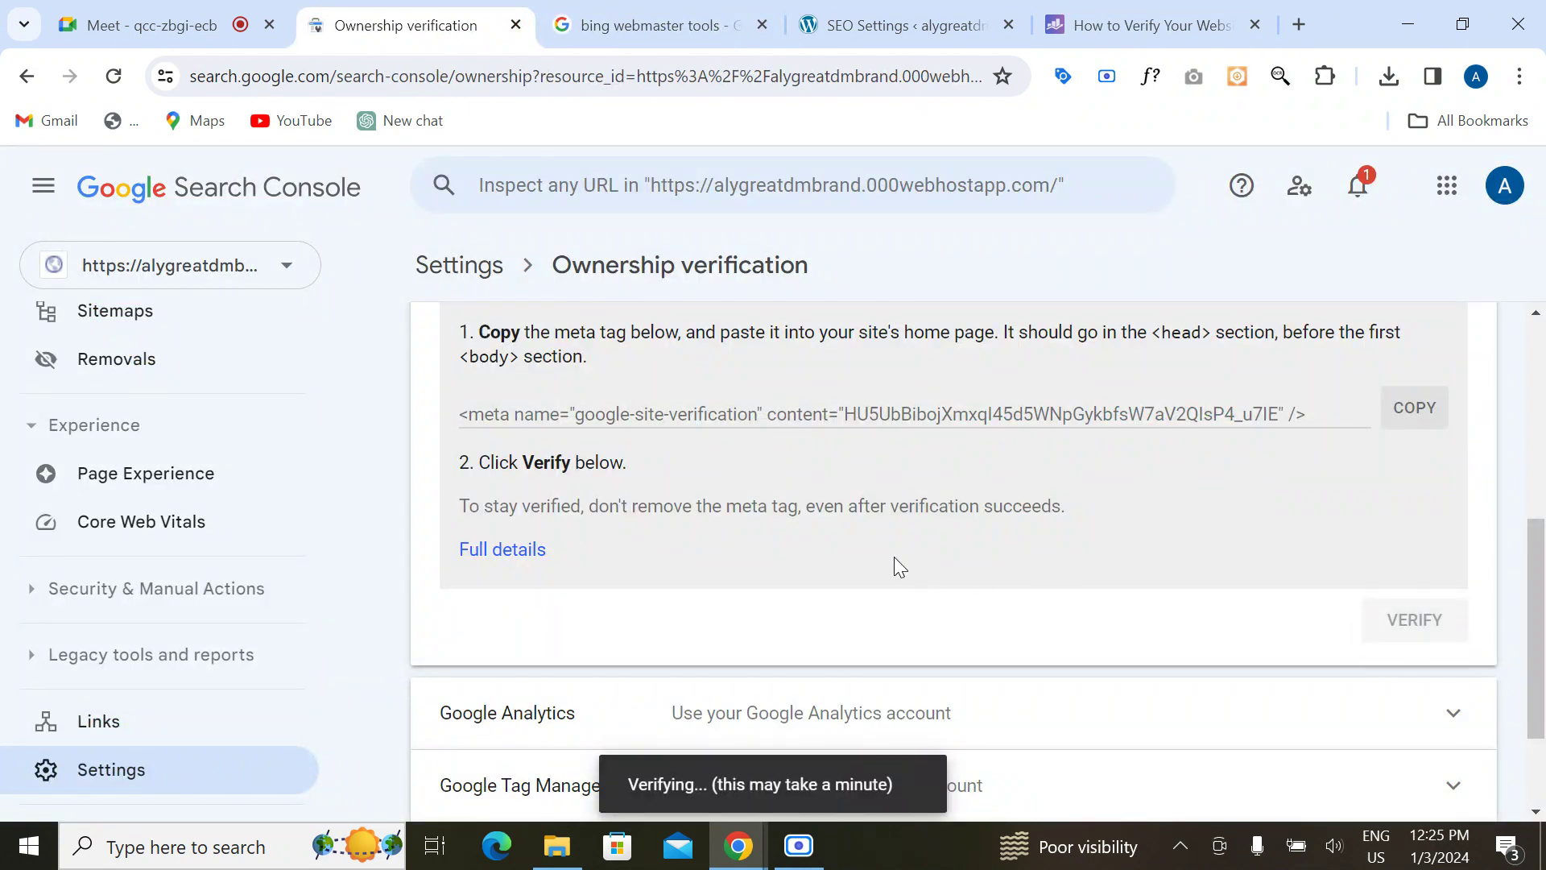
scroll(894, 557, "up", 2)
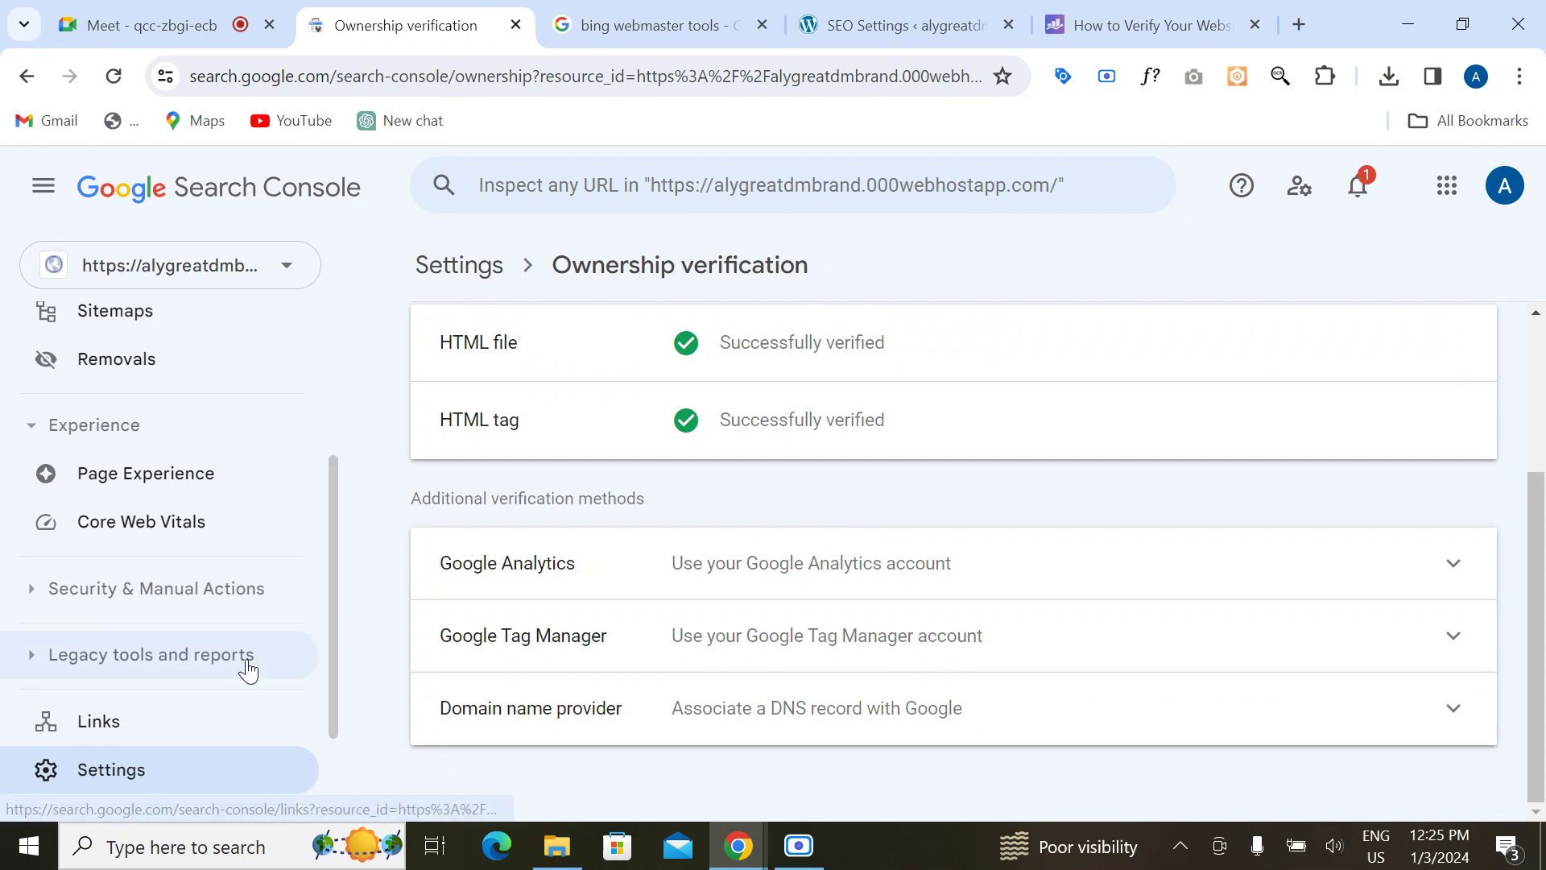
scroll(266, 690, "up", 3)
left_click(485, 268)
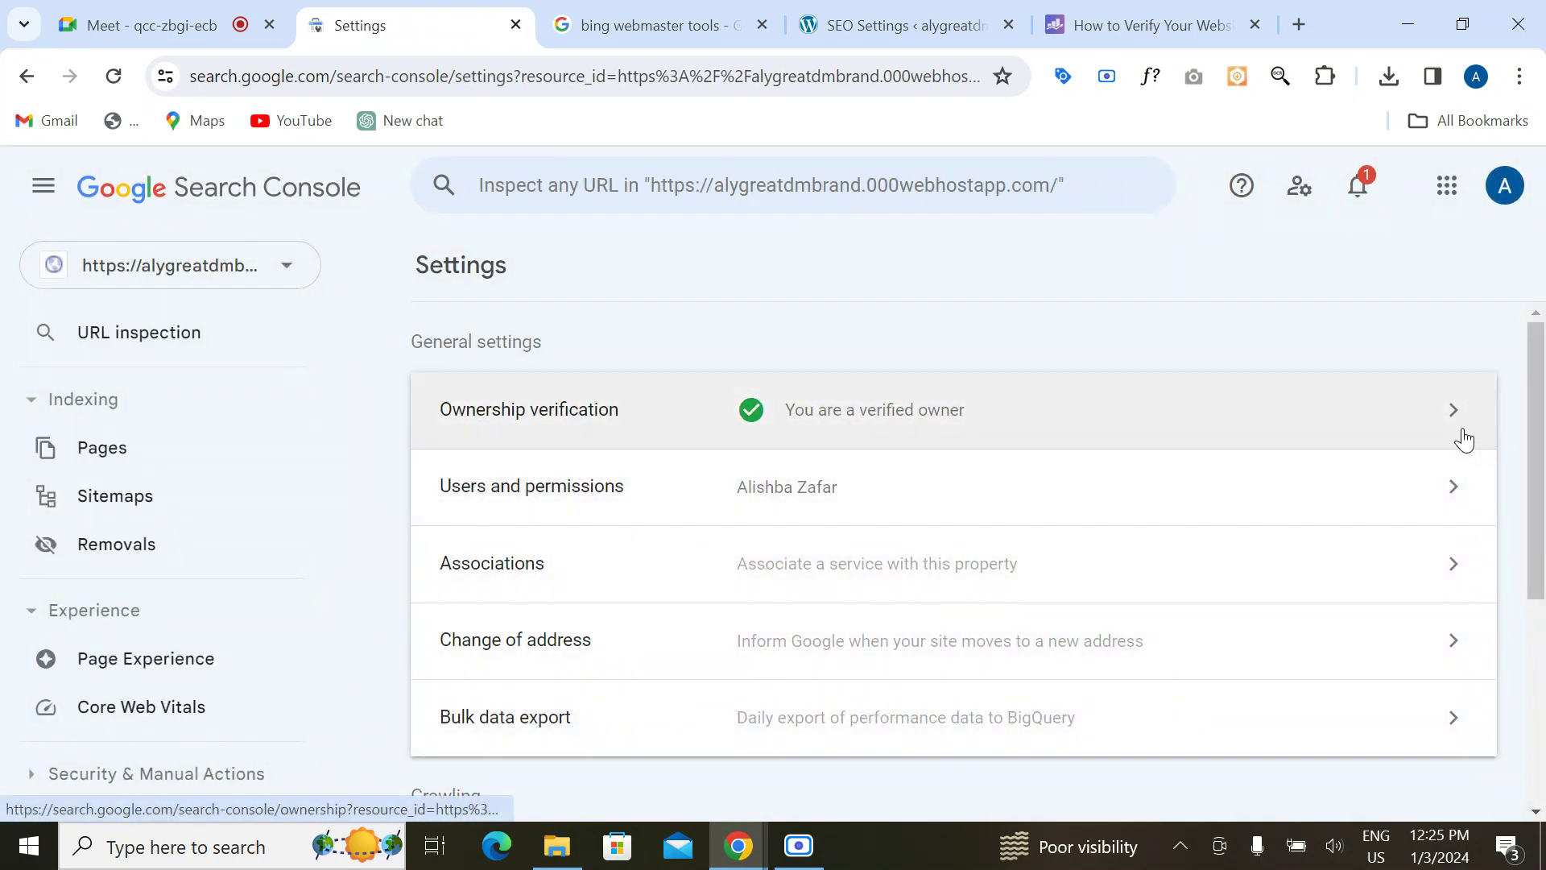
Step: Reopen the ownership verification details and check the saved code in Rank Math's settings
left_click(1458, 419)
scroll(735, 631, "down", 3)
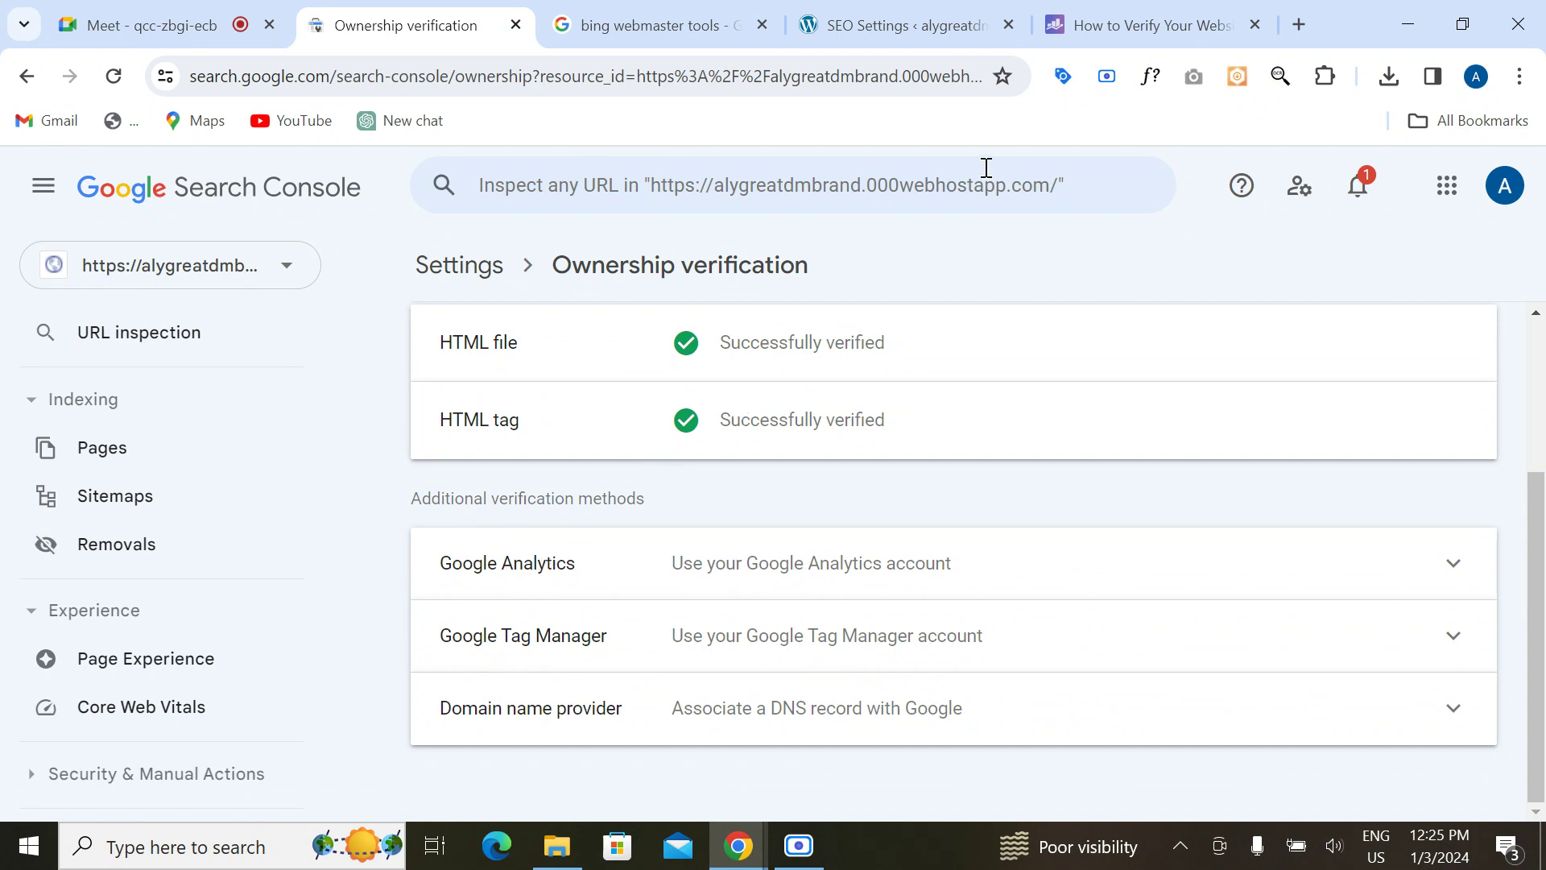
left_click(931, 17)
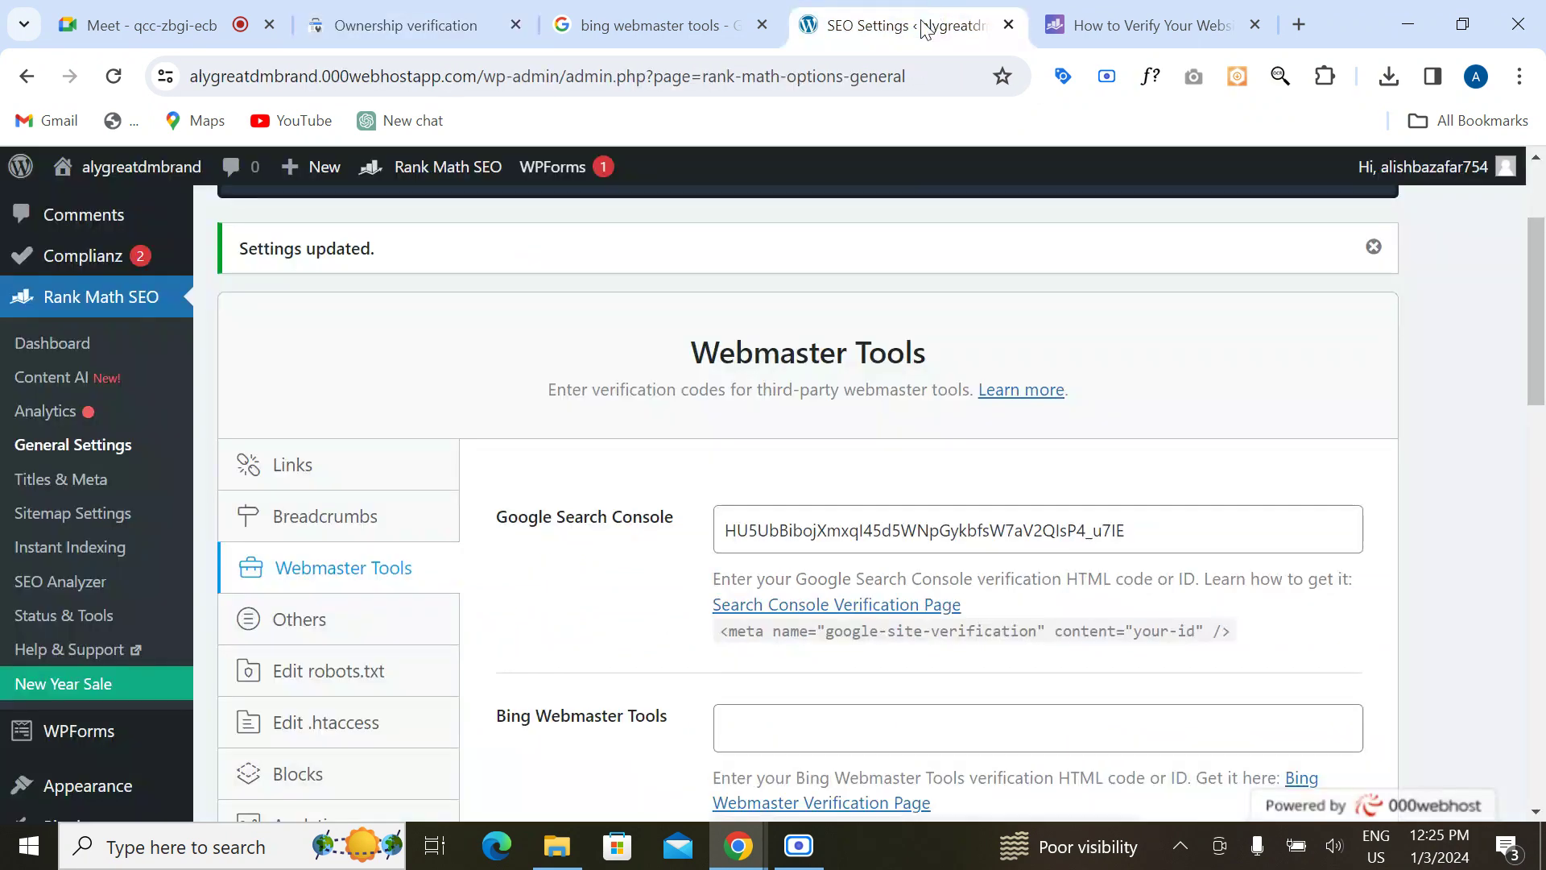
left_click(1158, 29)
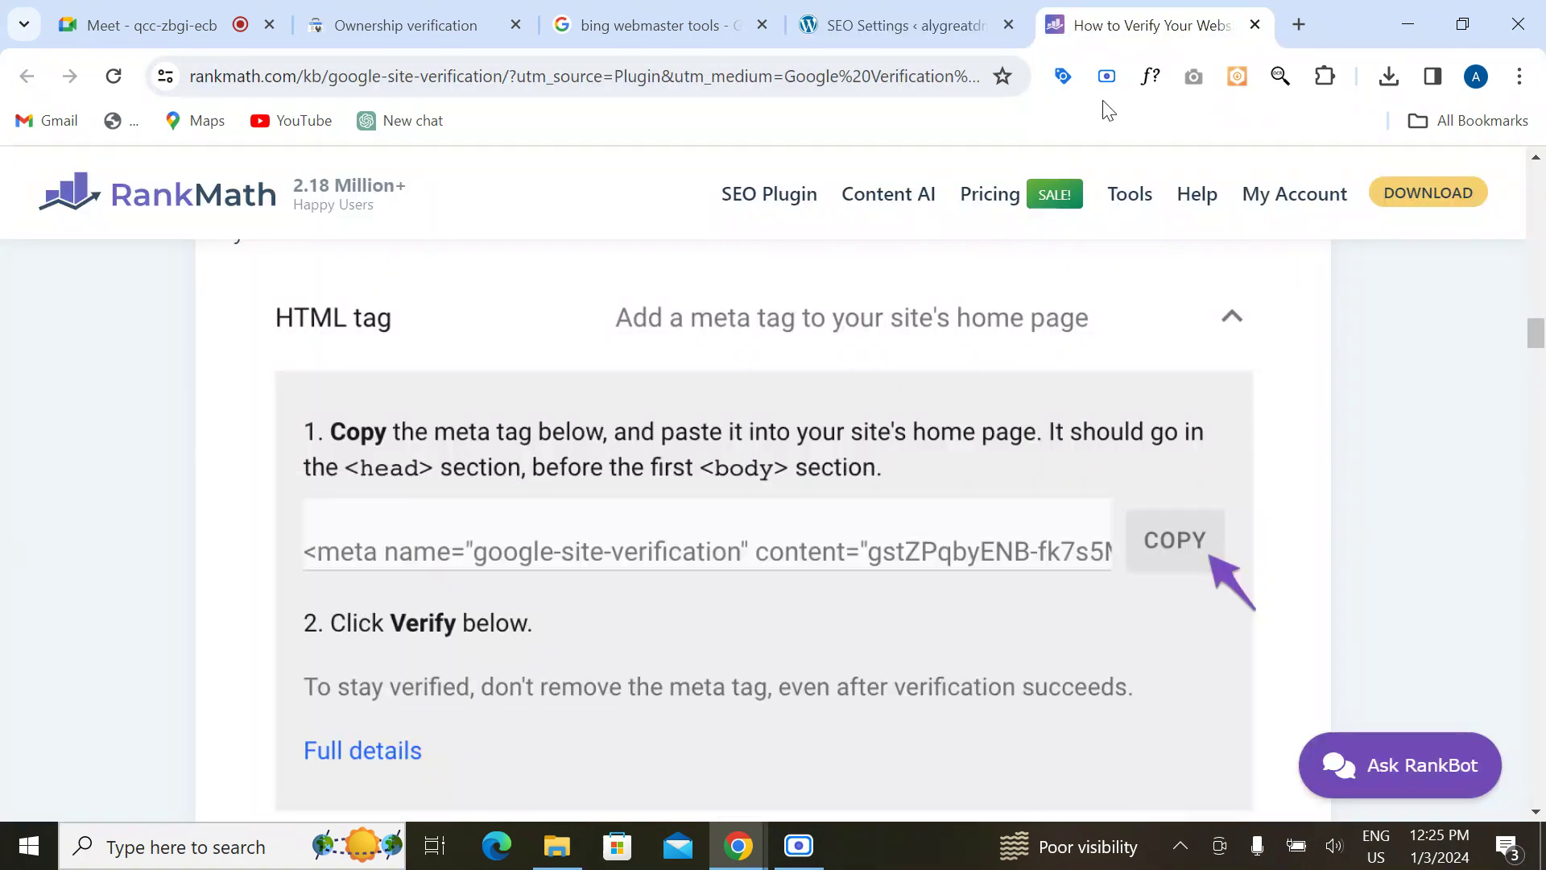
Step: Read the Rank Math guide down to automatic verification via the Analytics module
scroll(758, 546, "up", 10)
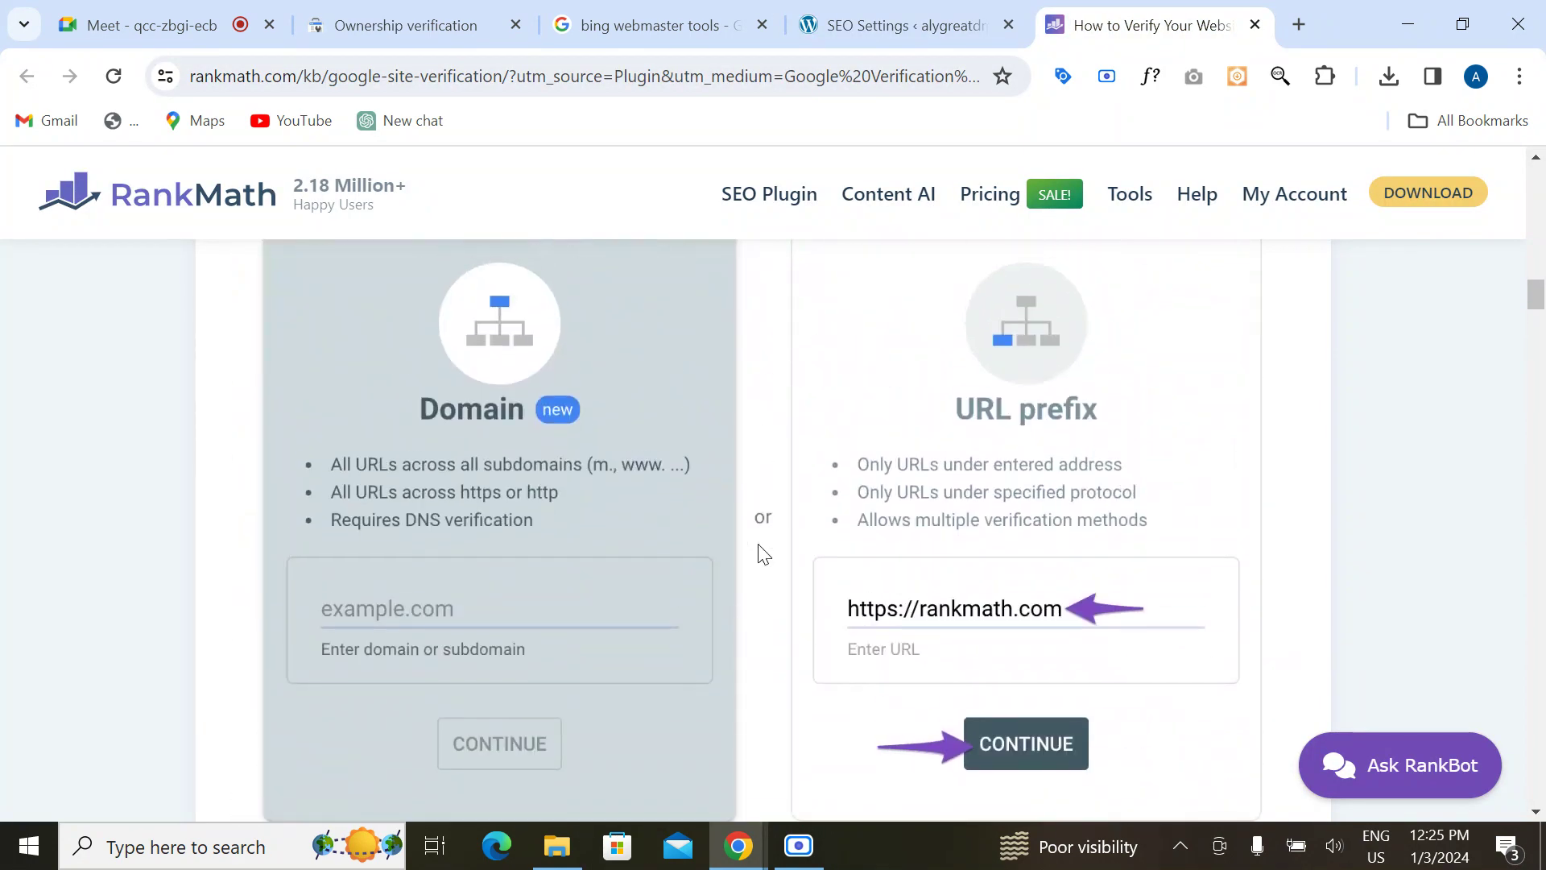
scroll(757, 546, "down", 11)
scroll(757, 546, "up", 3)
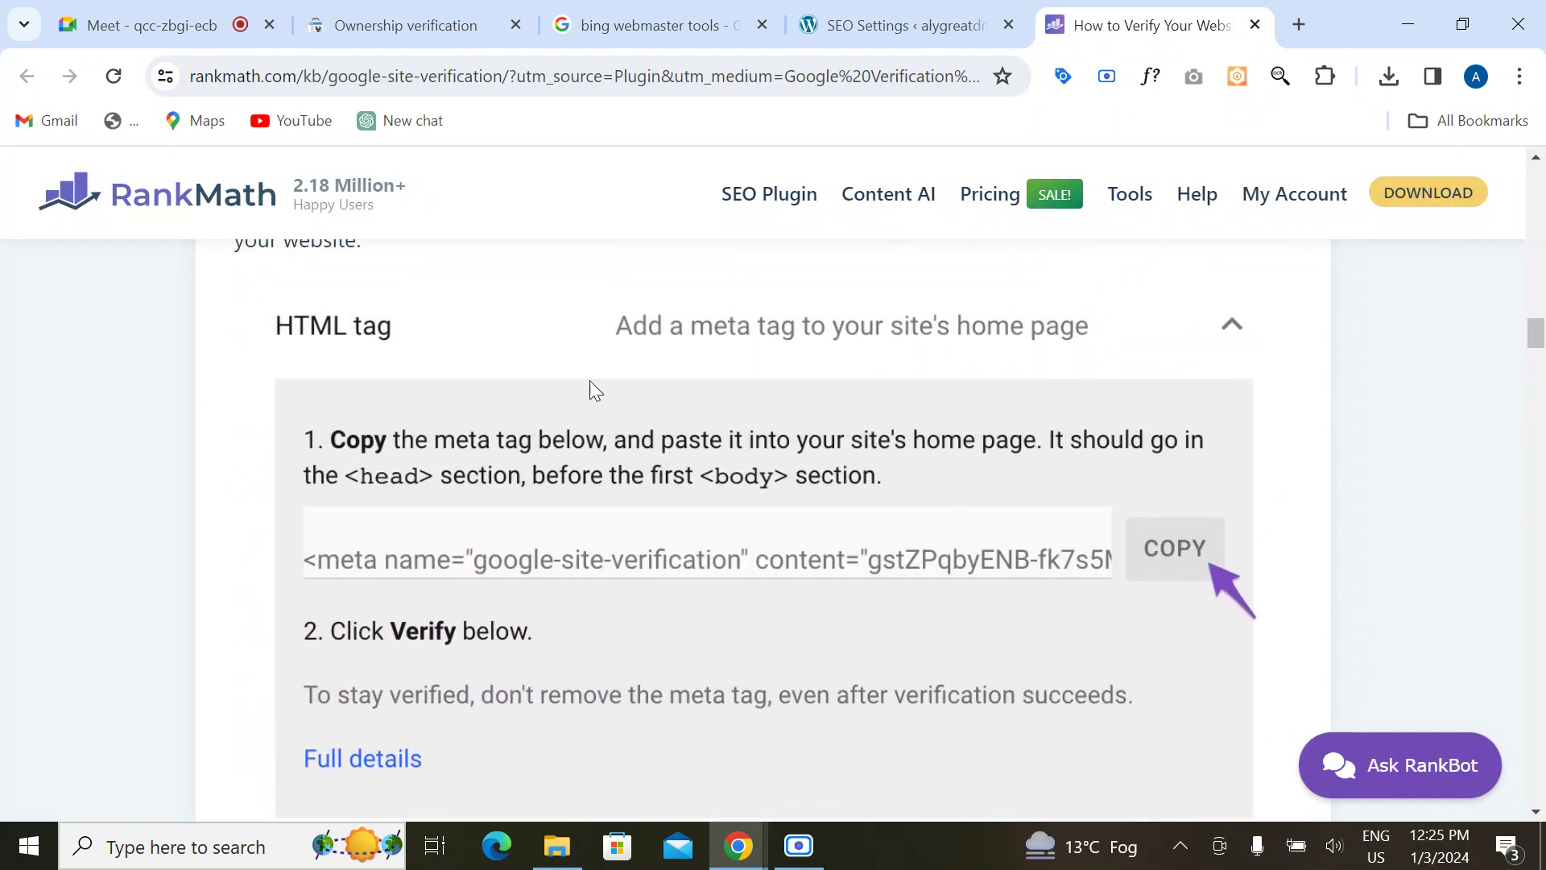
scroll(507, 612, "down", 10)
scroll(510, 615, "up", 2)
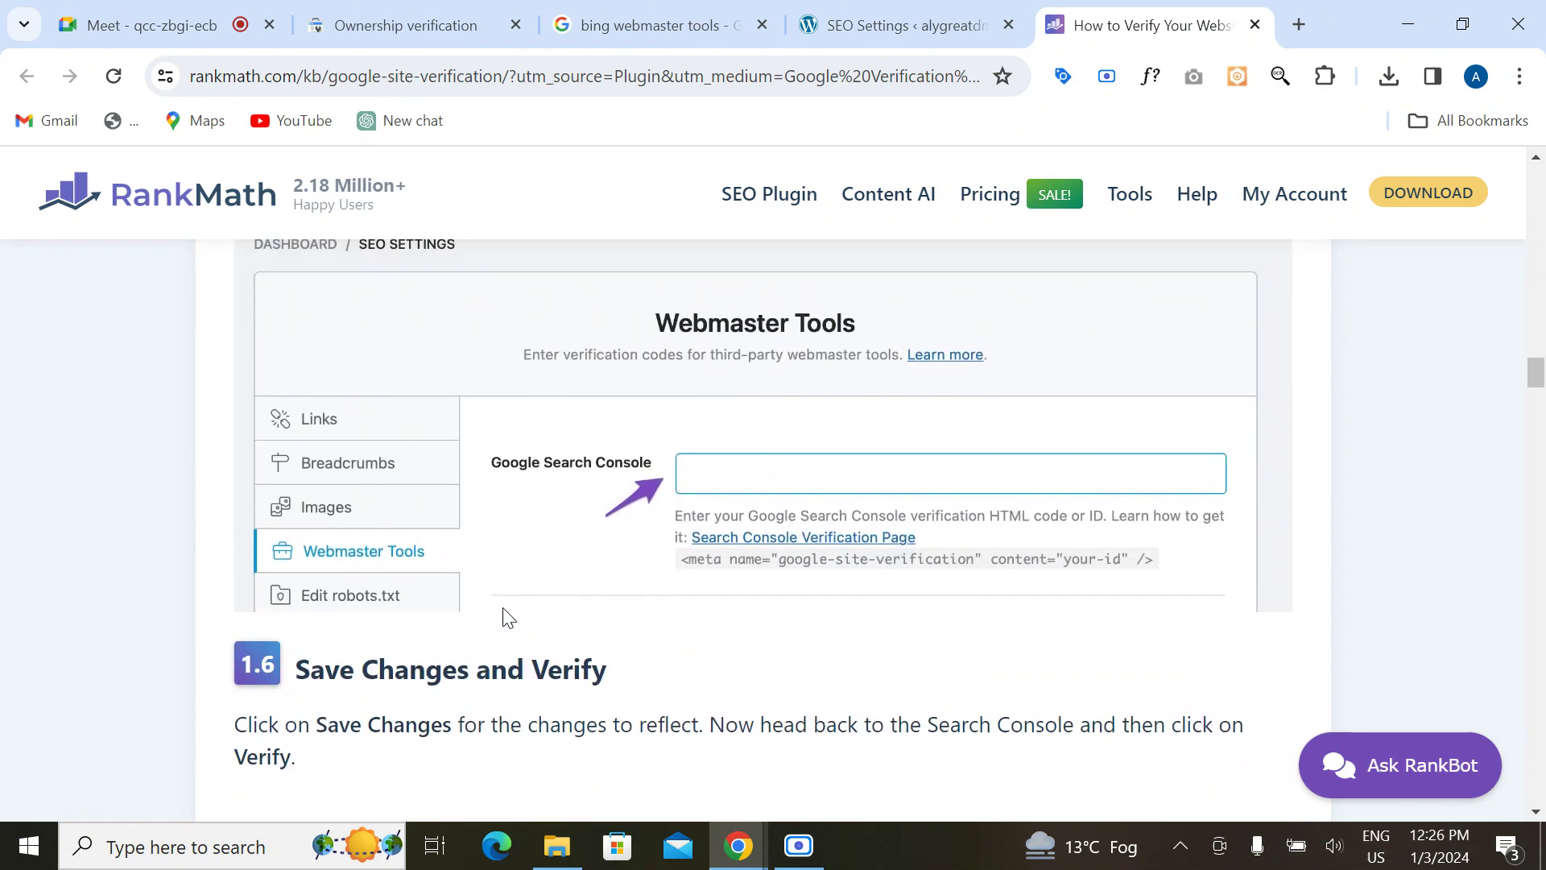
scroll(601, 614, "down", 8)
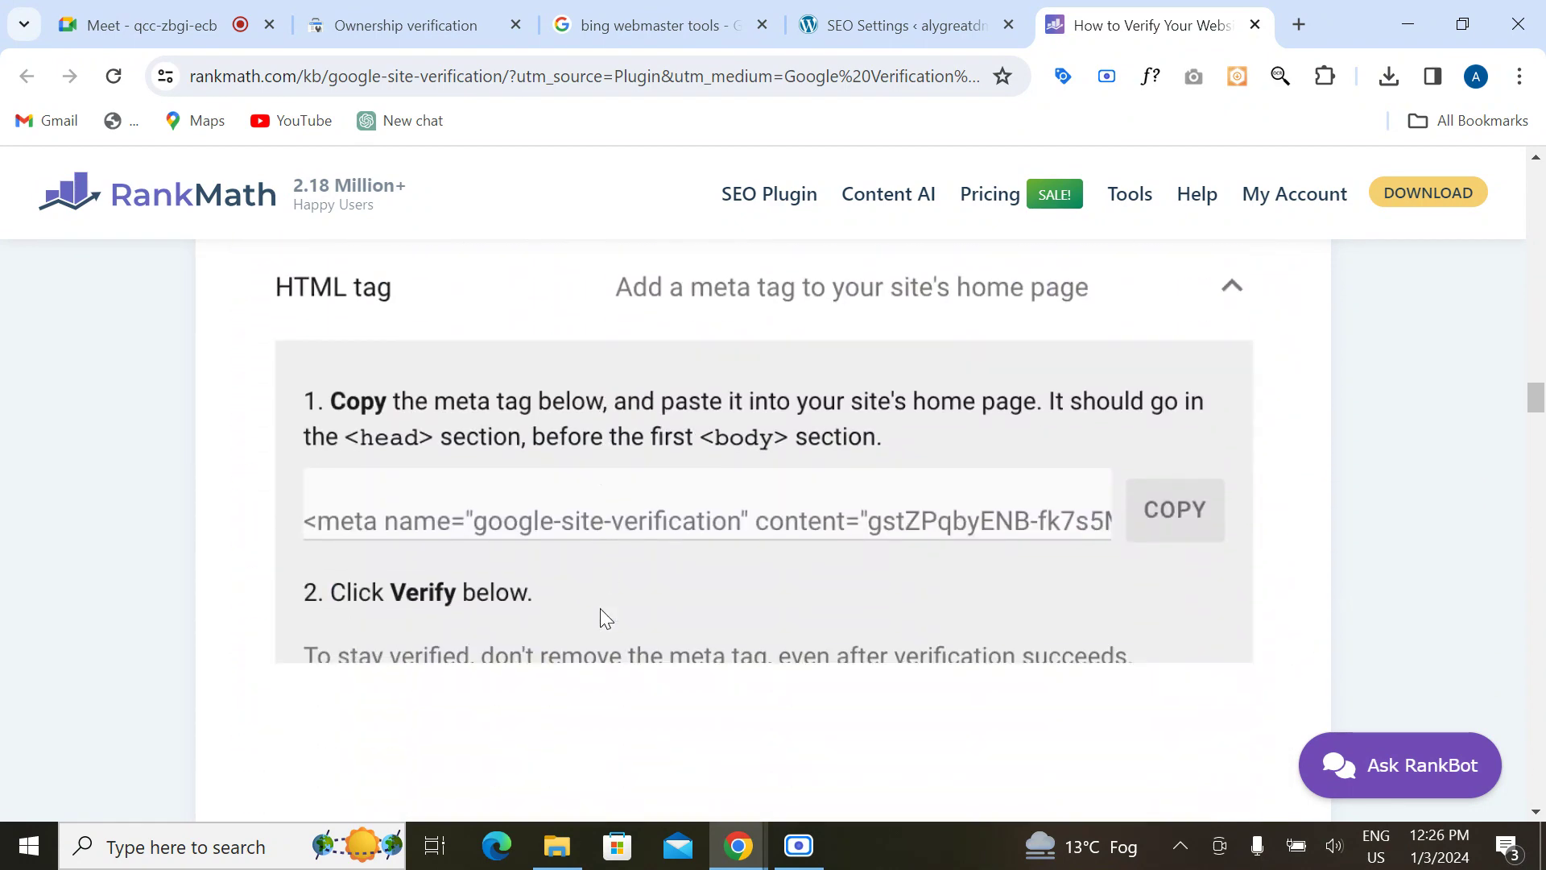
scroll(806, 515, "down", 4)
scroll(792, 539, "down", 12)
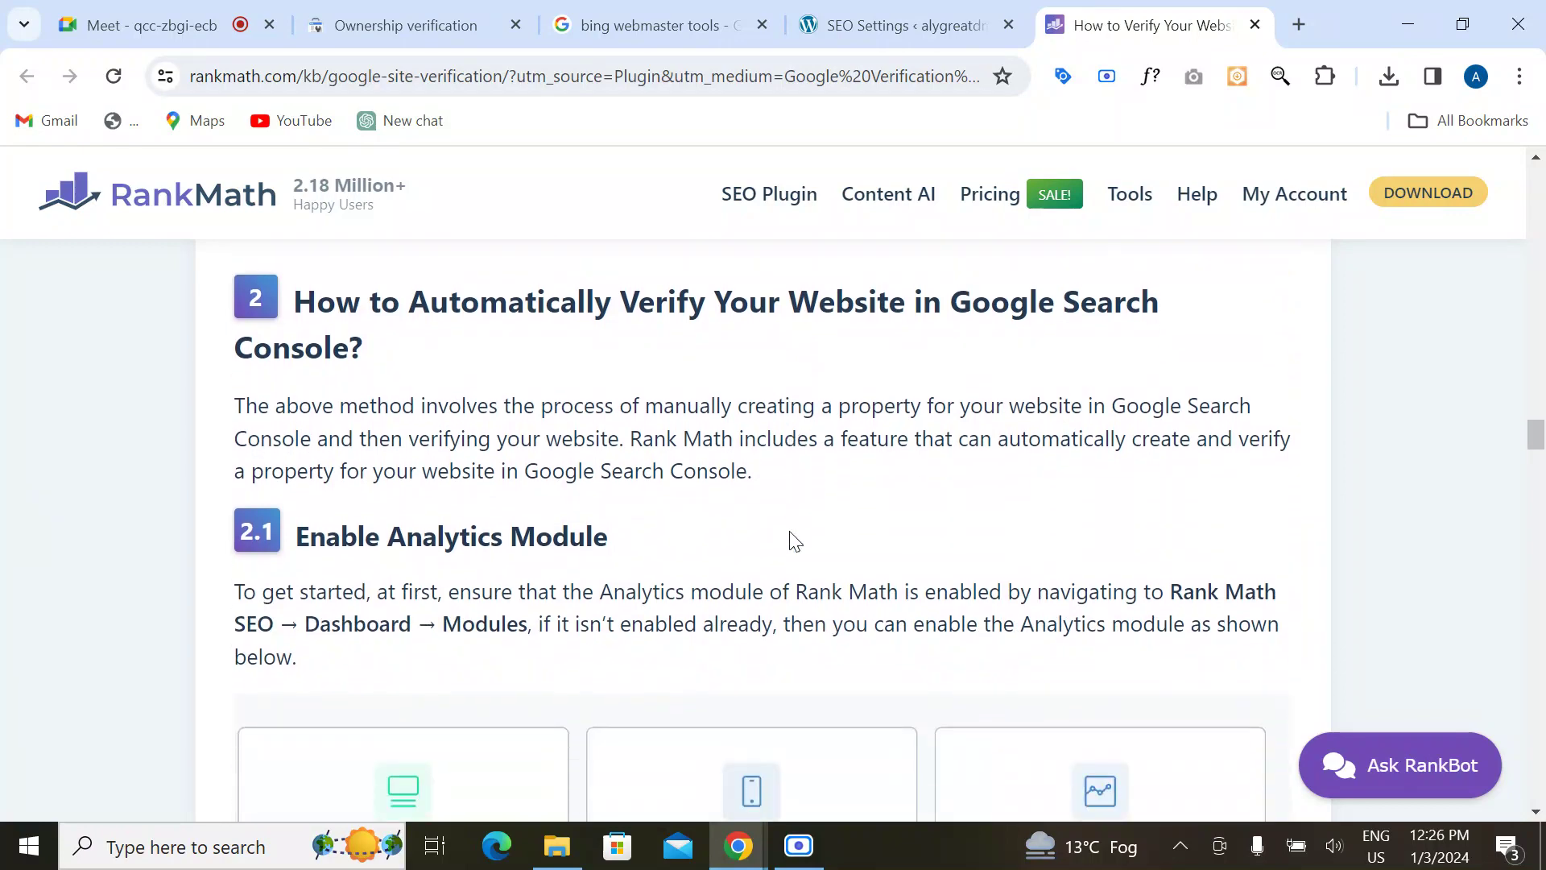
scroll(794, 539, "up", 6)
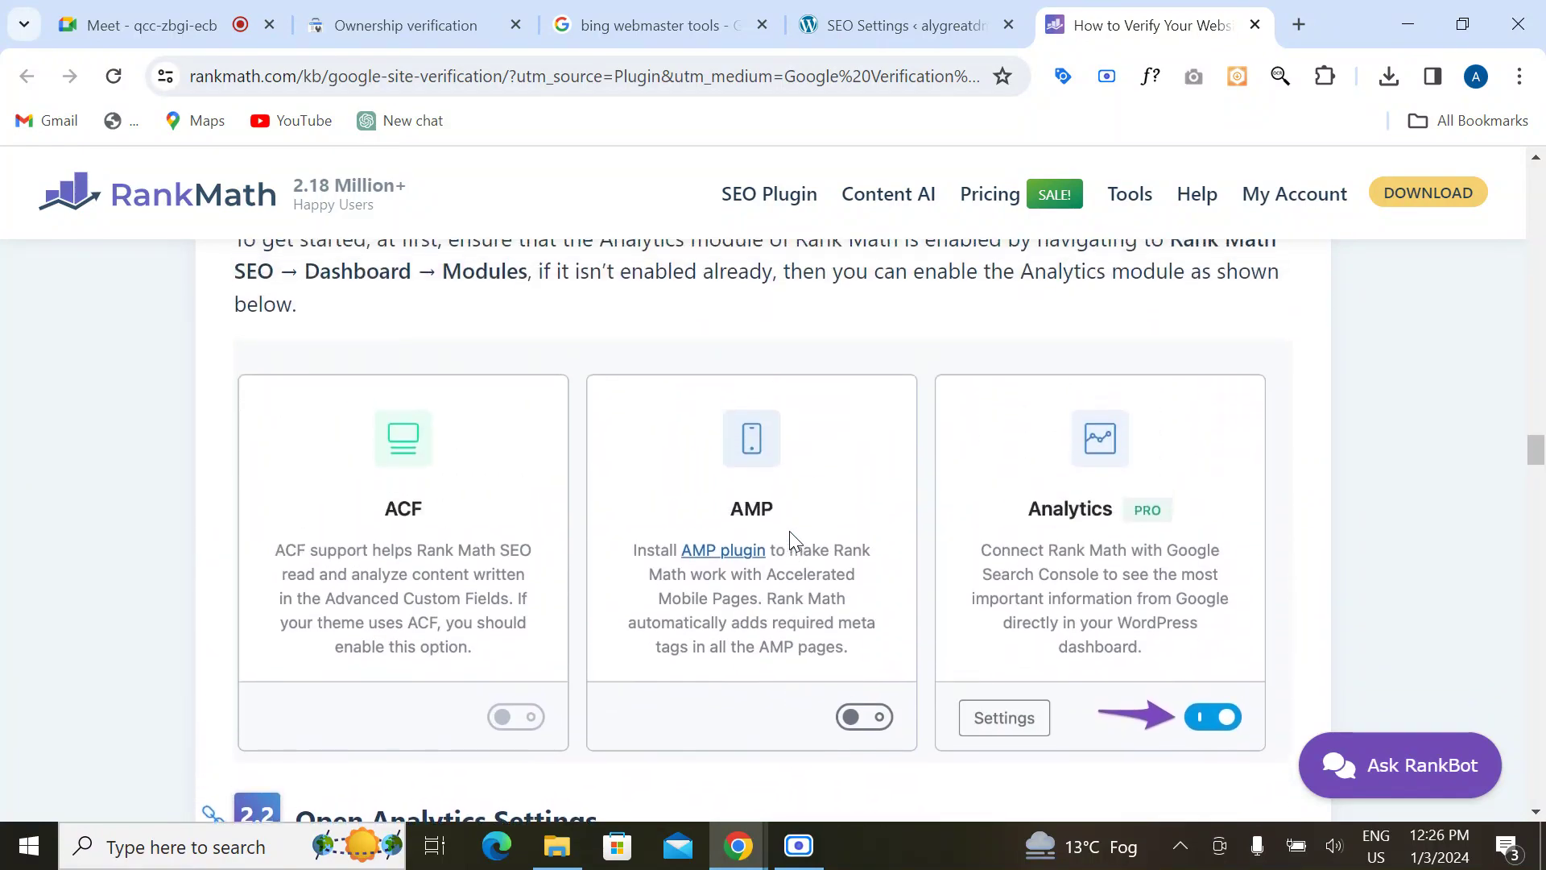
scroll(793, 540, "up", 2)
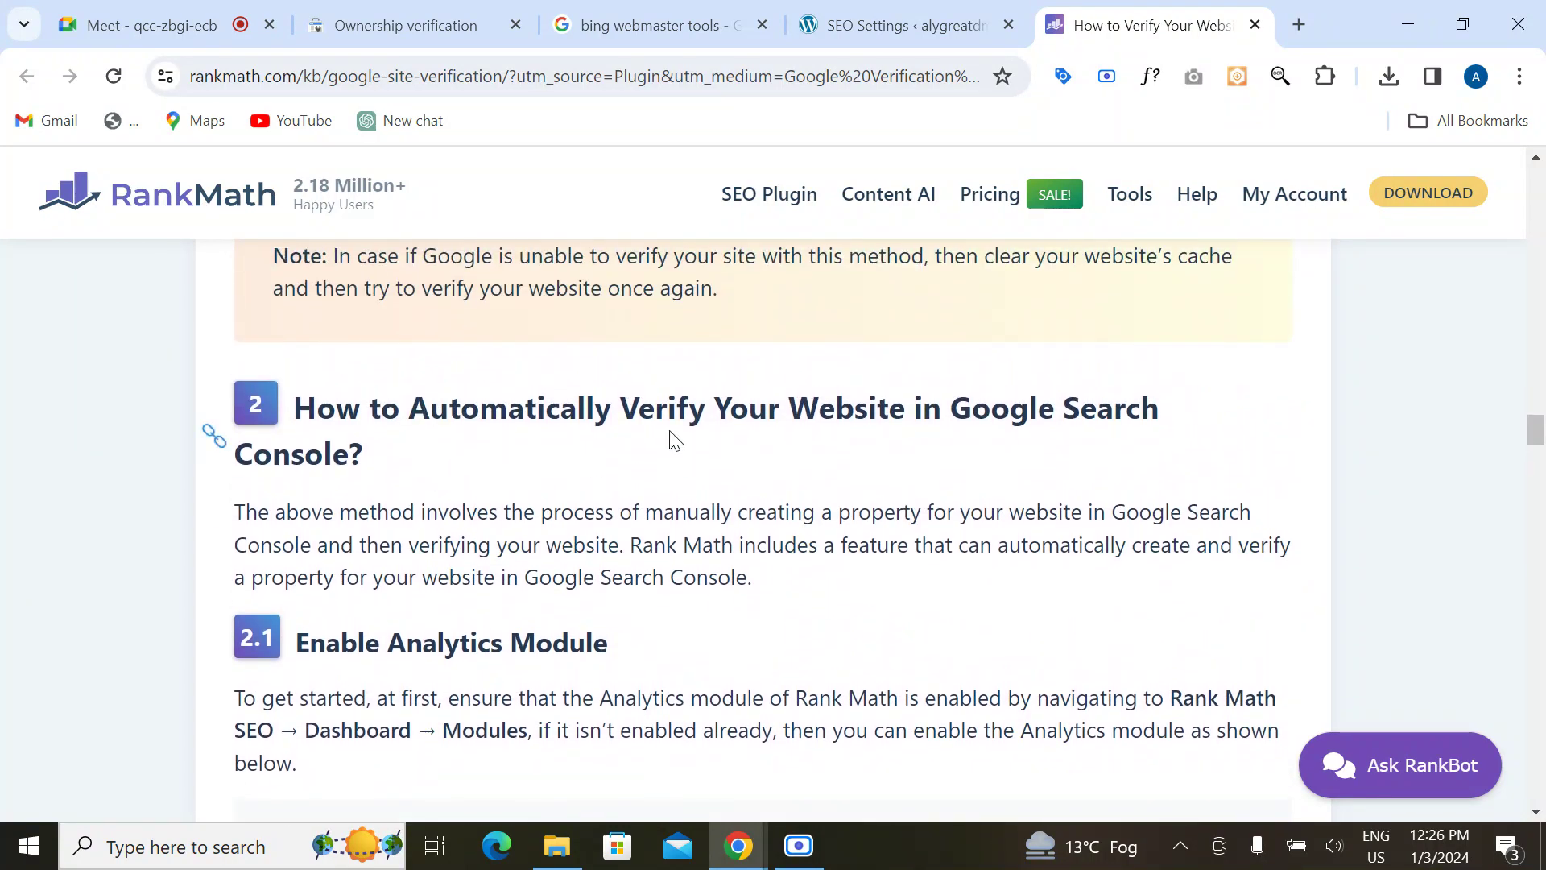
scroll(624, 571, "down", 8)
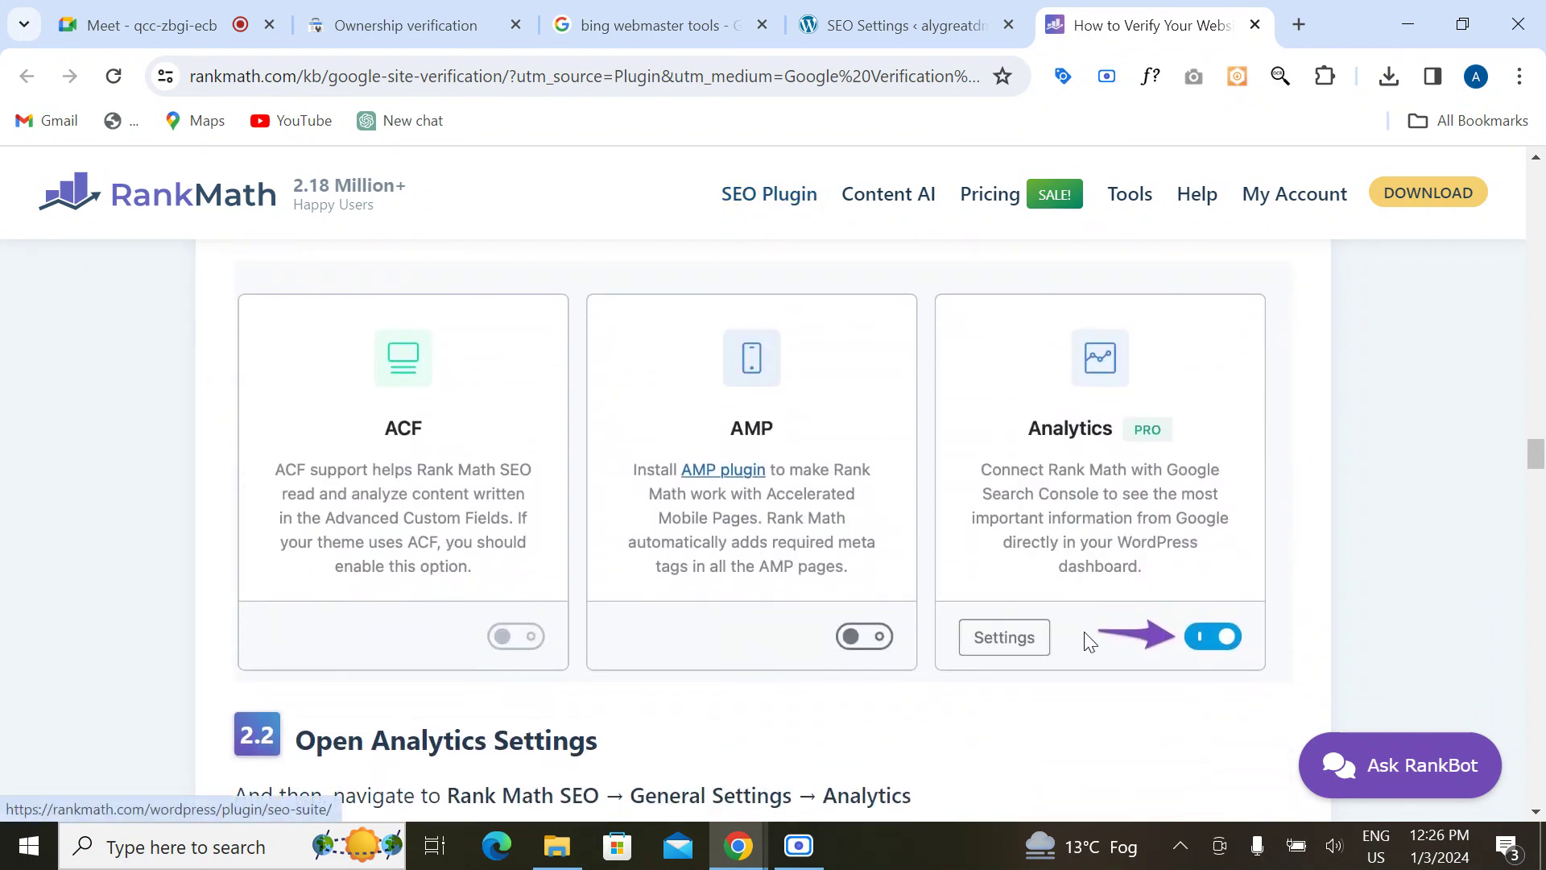
scroll(918, 709, "down", 6)
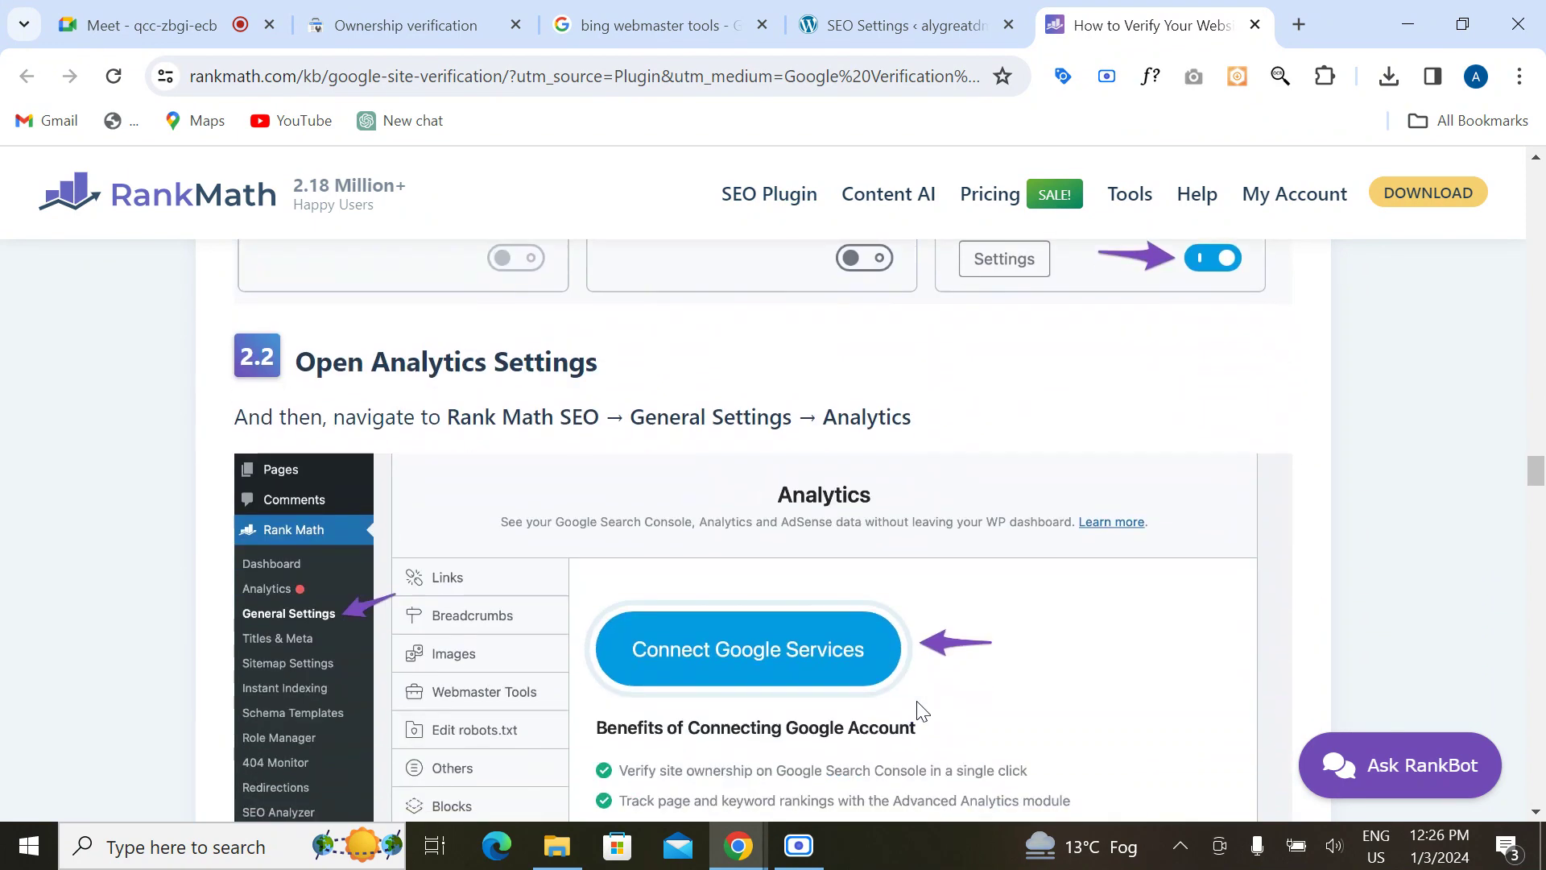
scroll(917, 701, "down", 12)
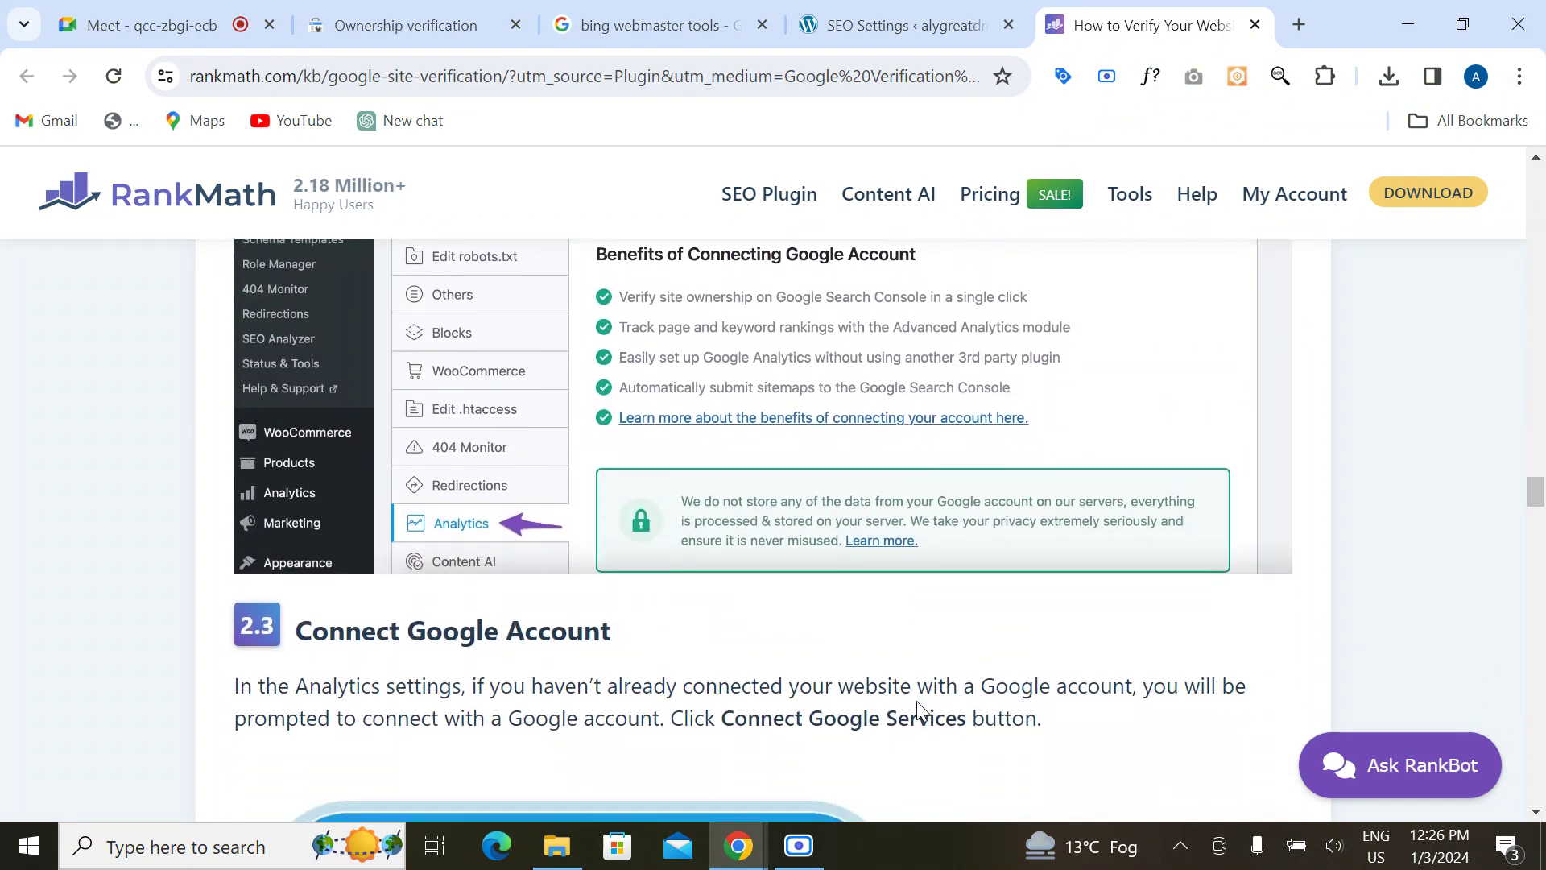
scroll(917, 700, "down", 15)
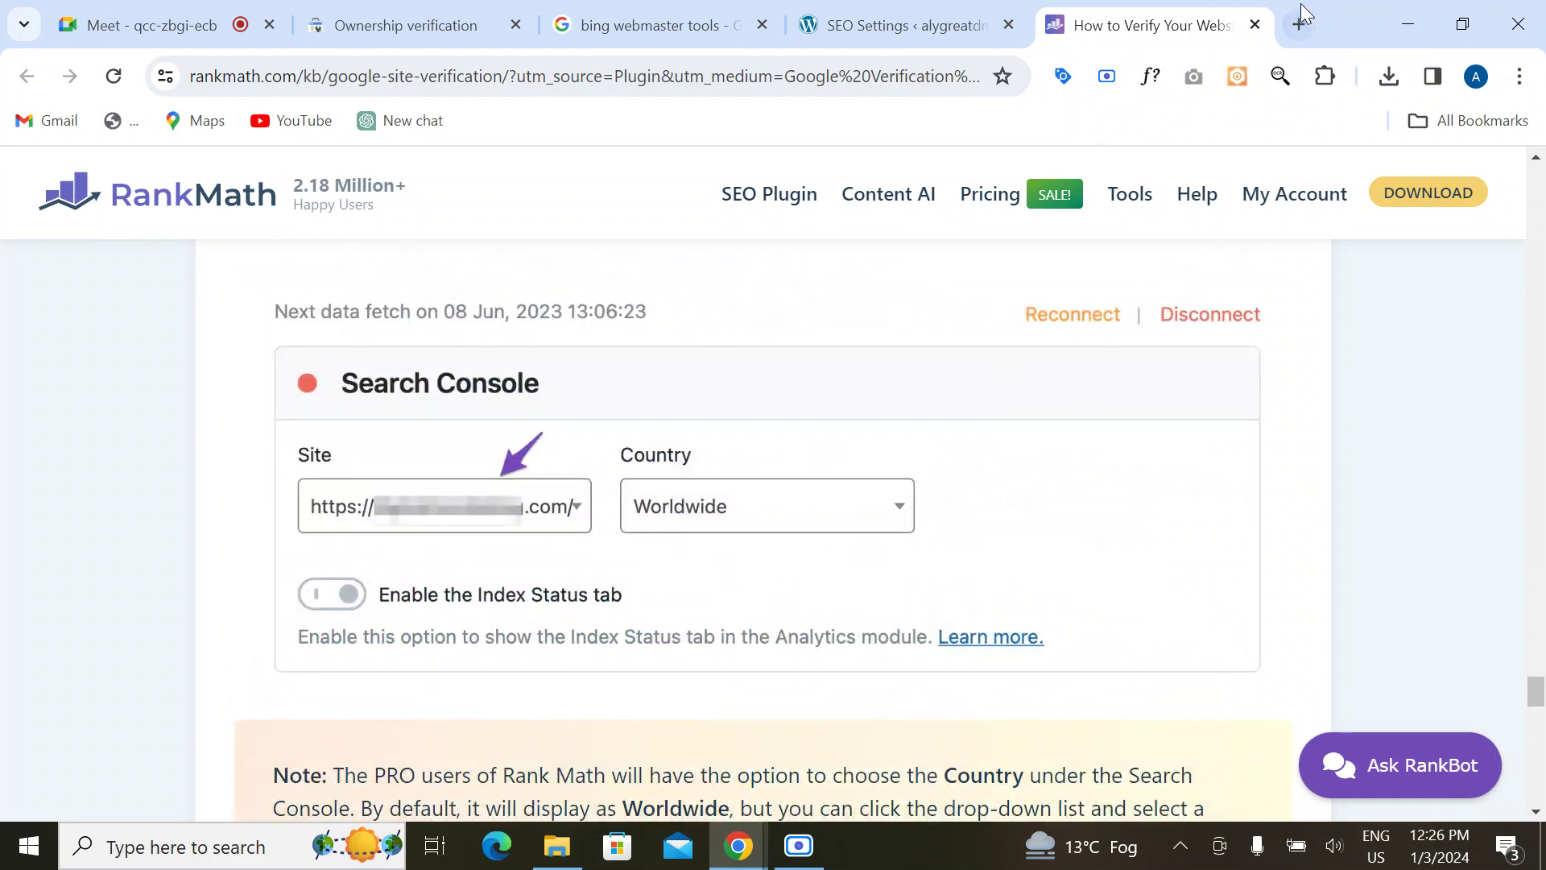
Step: Close the guide tab and review Ownership verification listing HTML file and HTML tag verified
left_click(1254, 24)
left_click(483, 23)
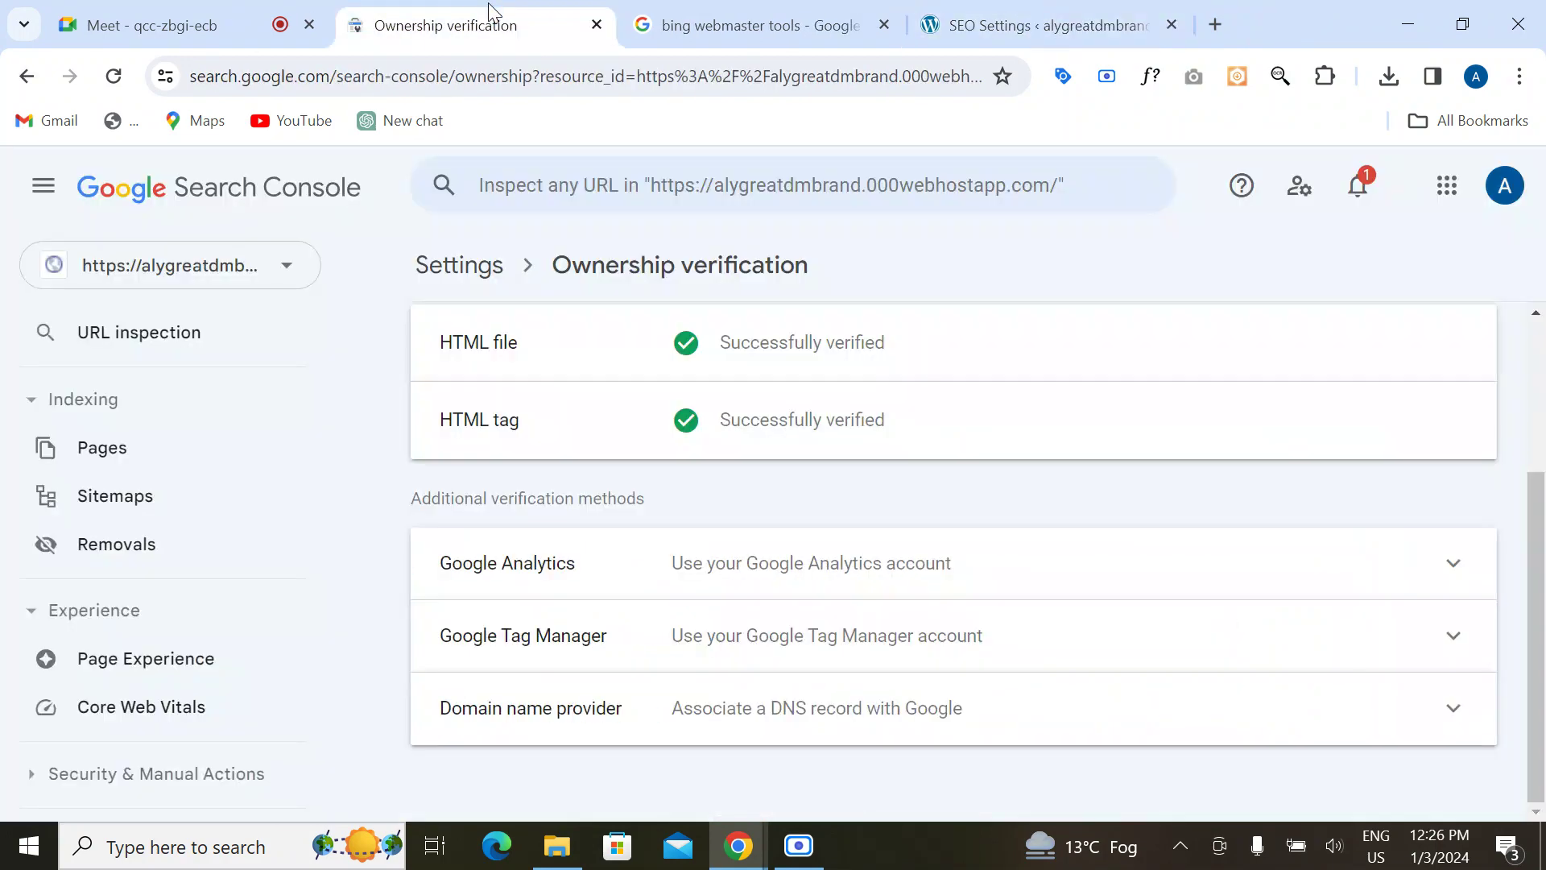
scroll(248, 612, "up", 2)
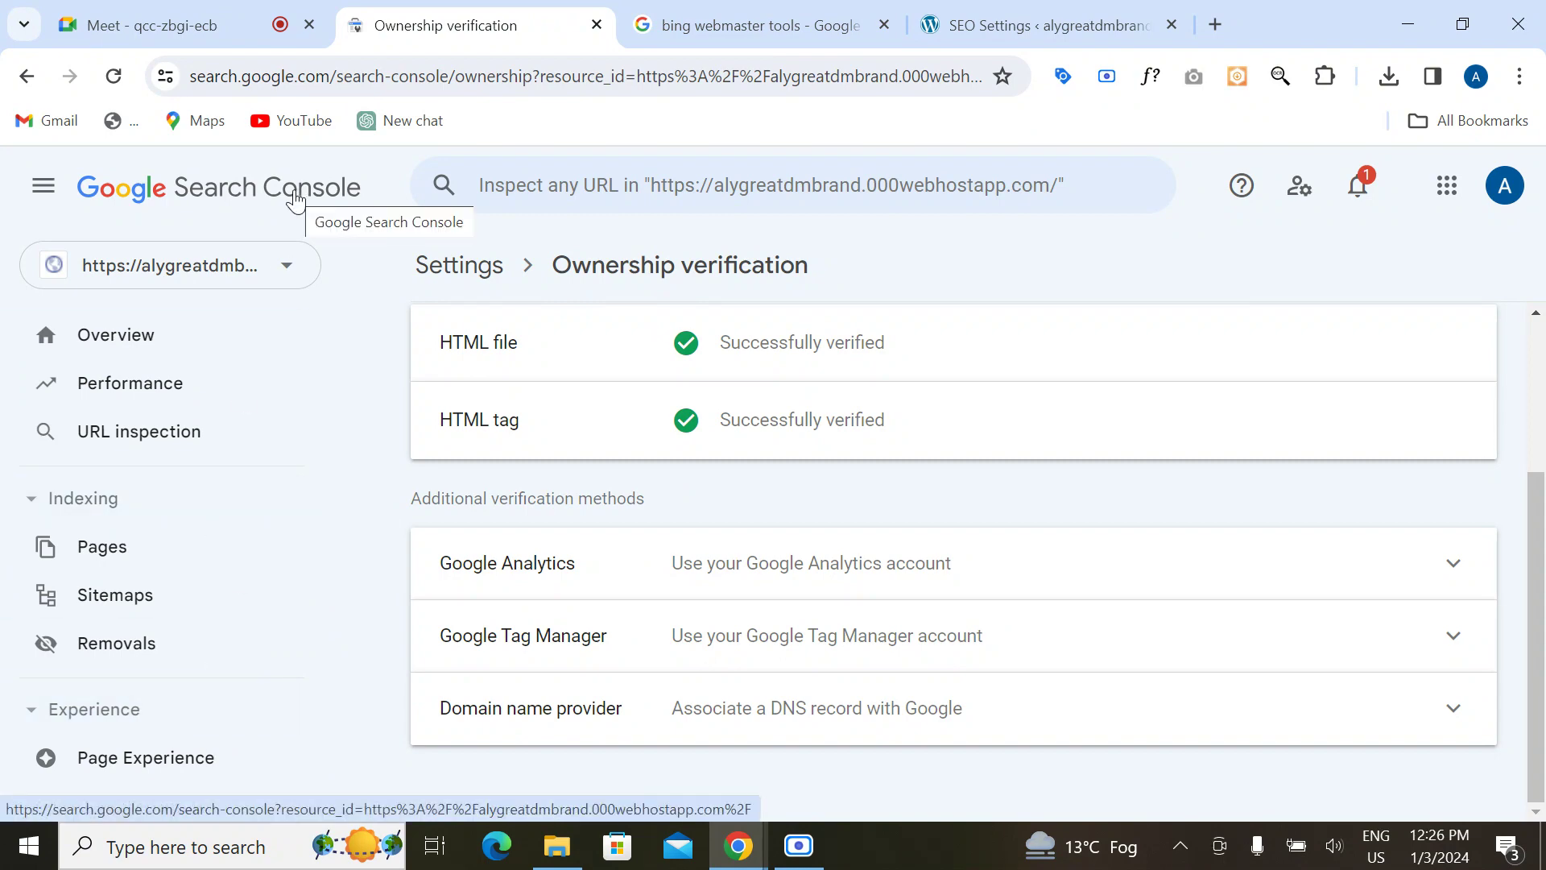
scroll(172, 682, "down", 5)
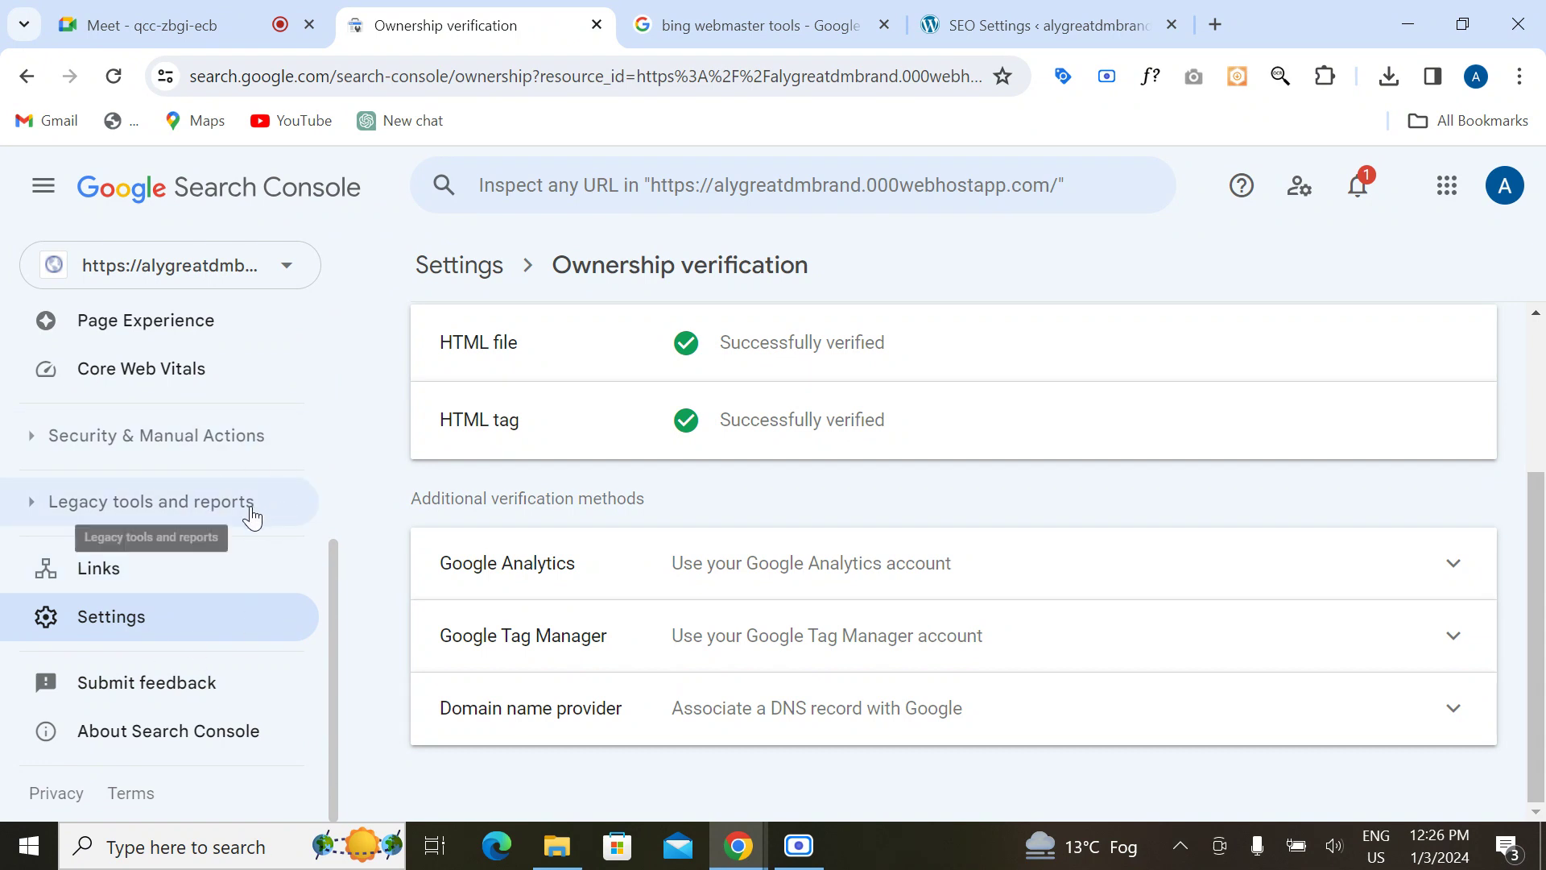
scroll(252, 516, "up", 5)
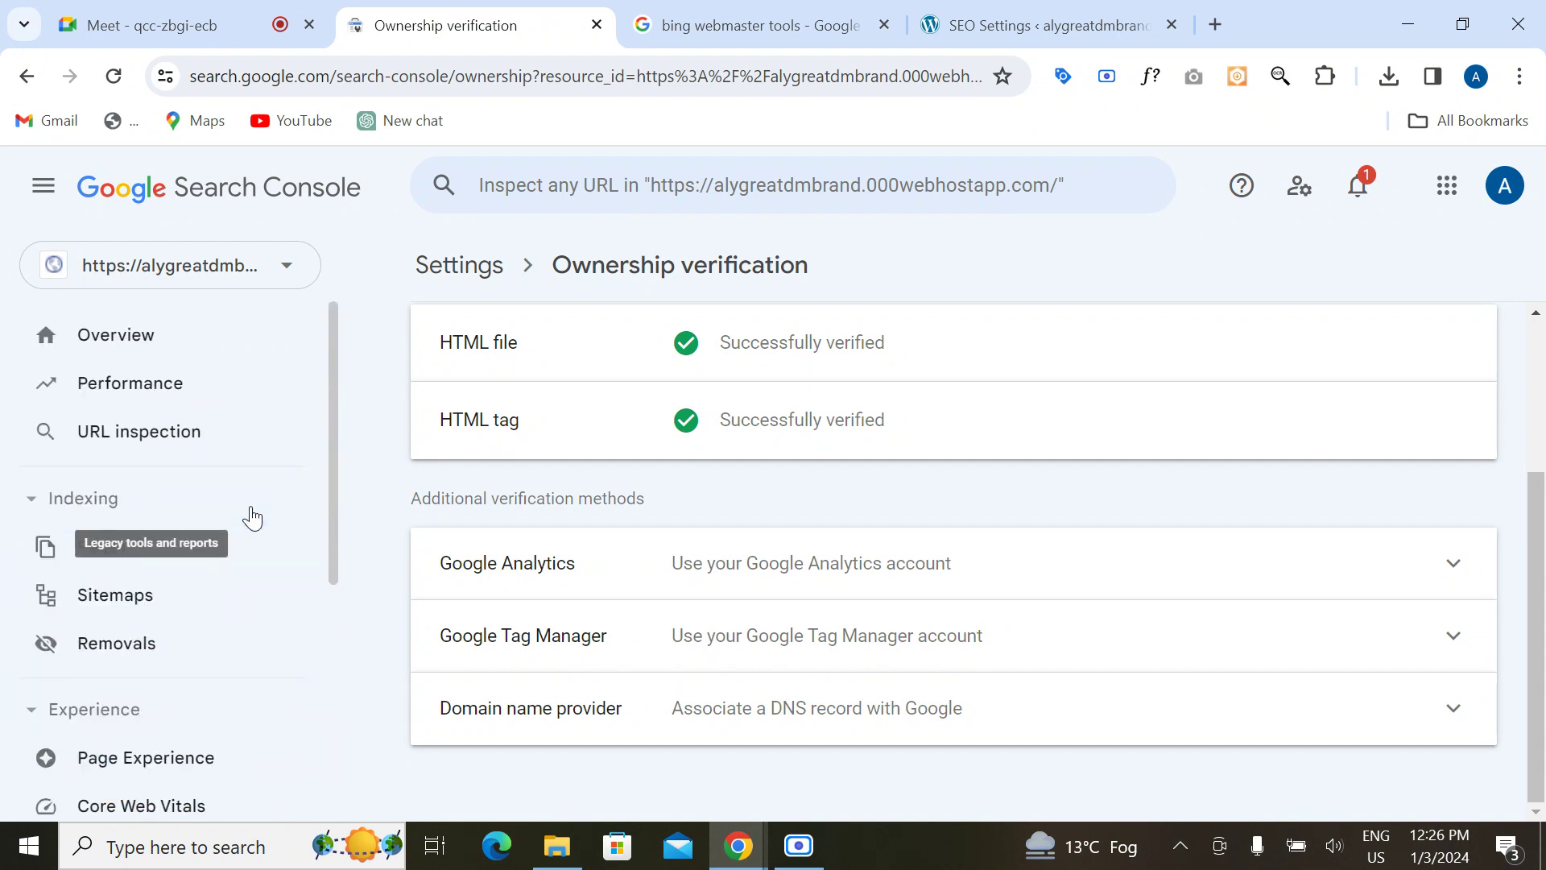
Step: Close the Search Console and WordPress SEO tabs and open the Bing Webmaster Tools result
left_click(597, 25)
left_click(726, 16)
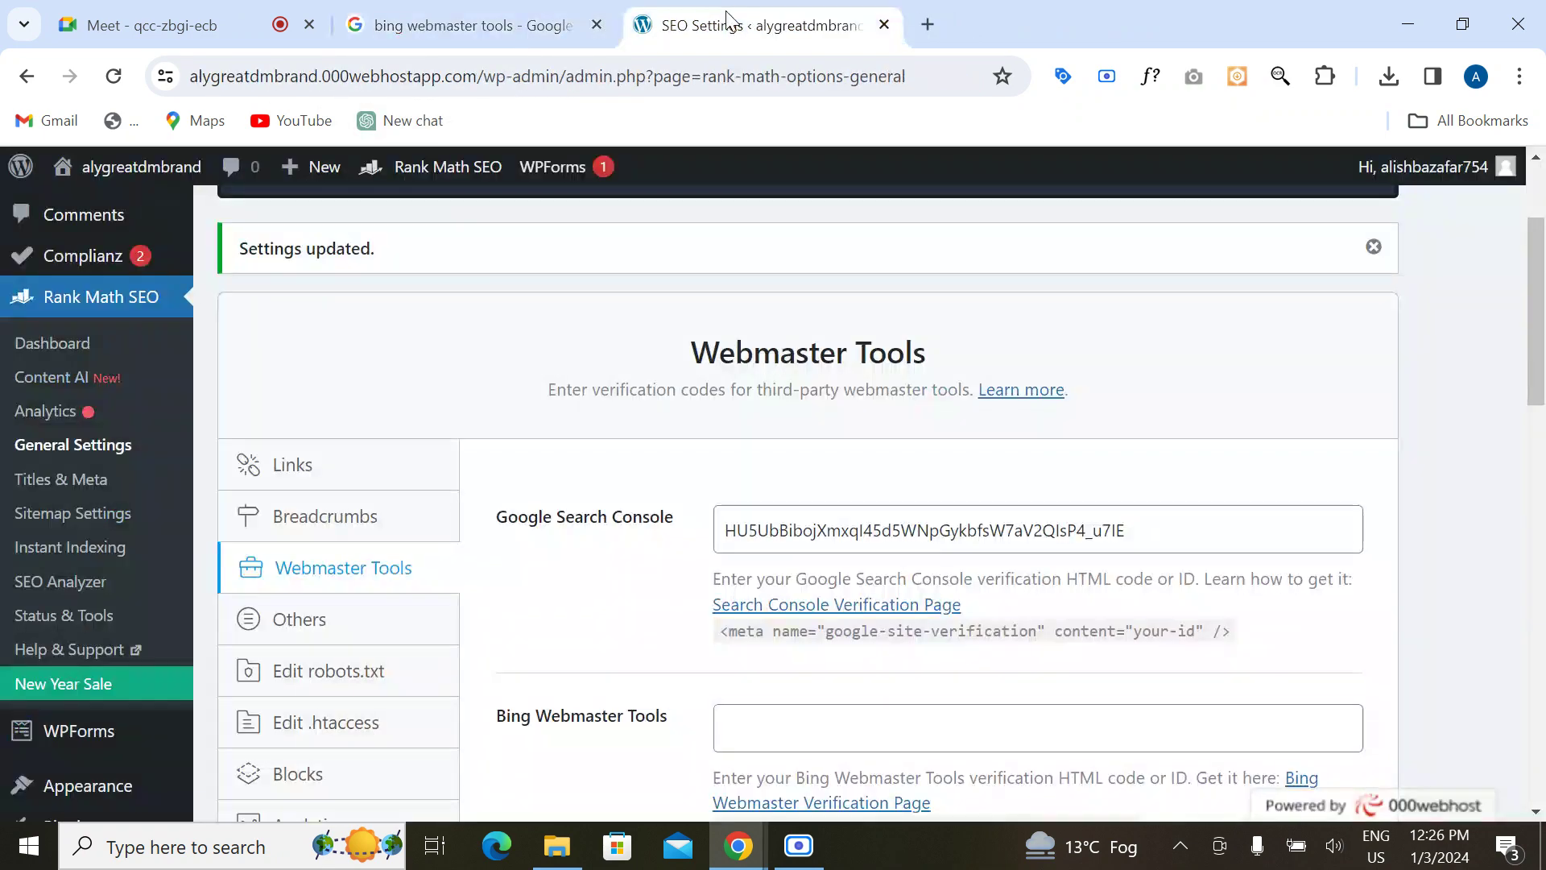
left_click(885, 25)
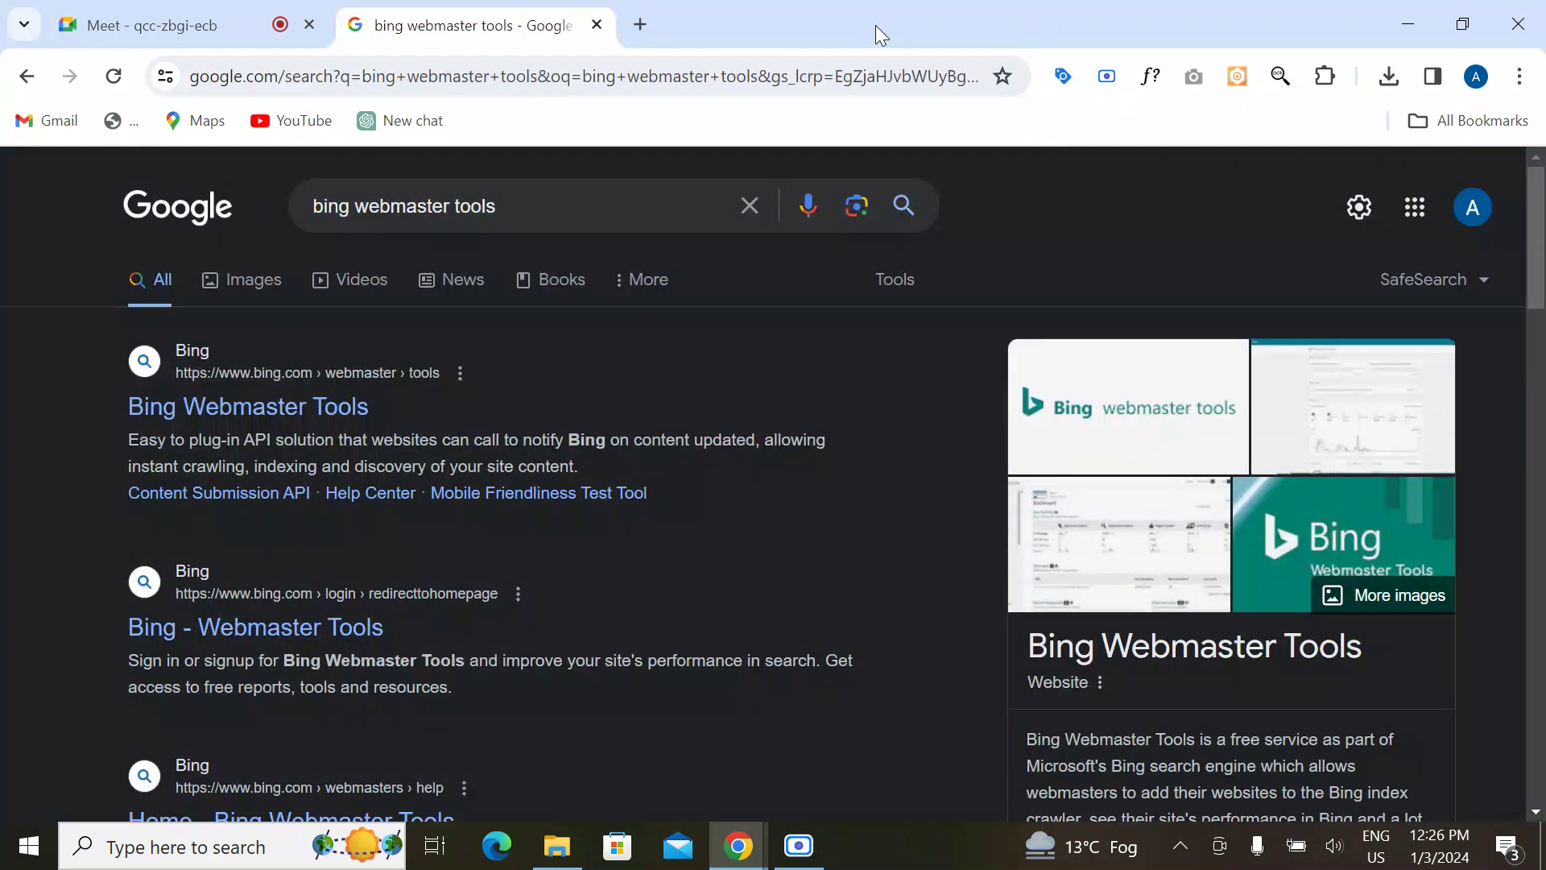
left_click(206, 415)
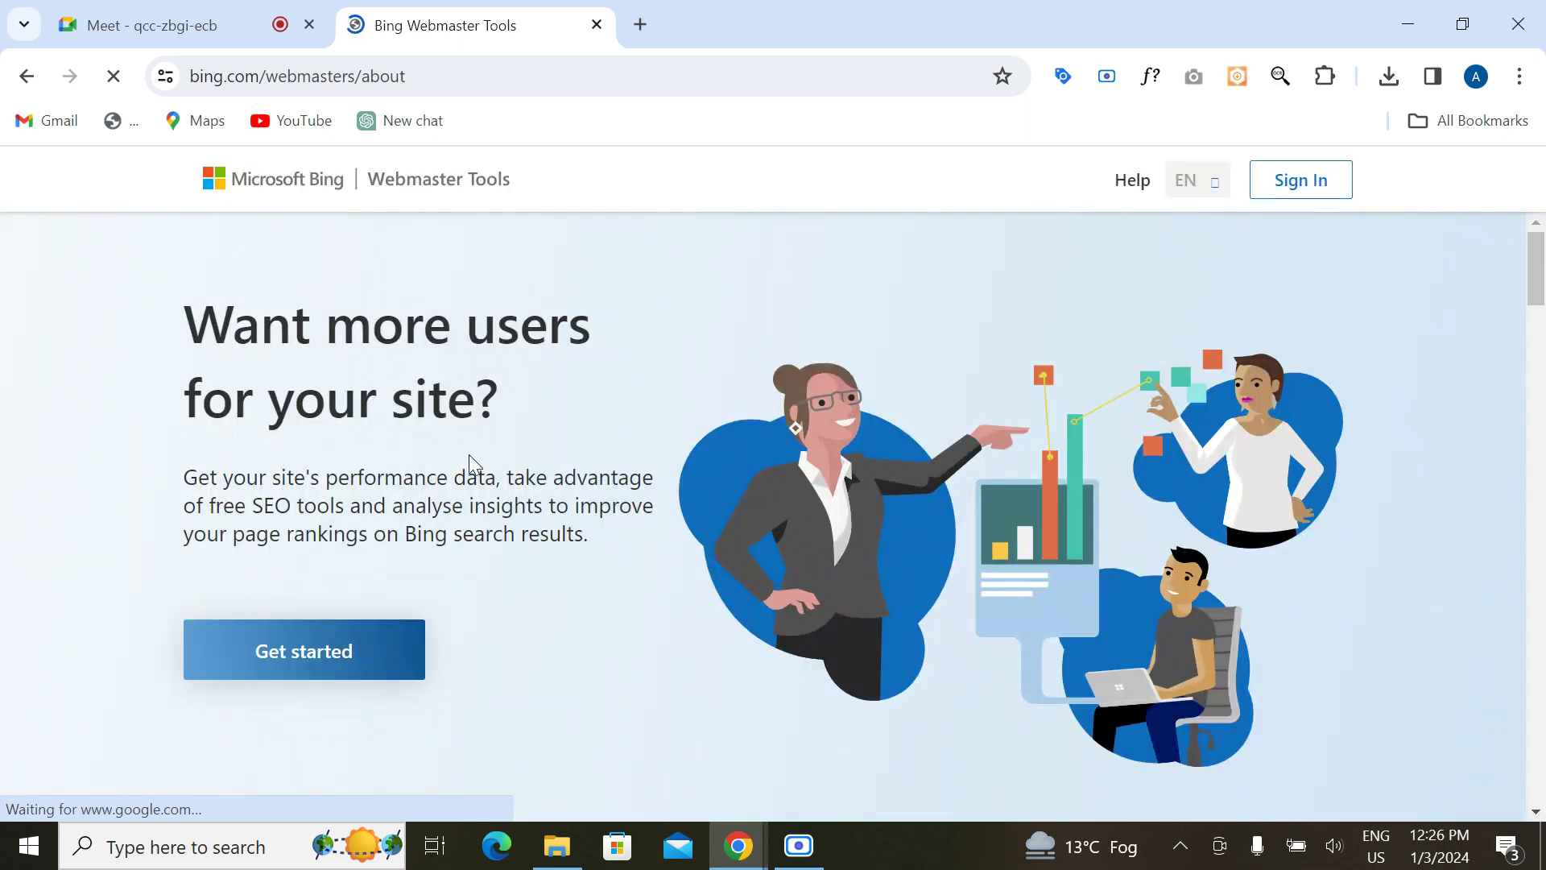
Step: Sign in to Bing Webmaster Tools with the first Google account and review the Home dashboard
left_click(324, 633)
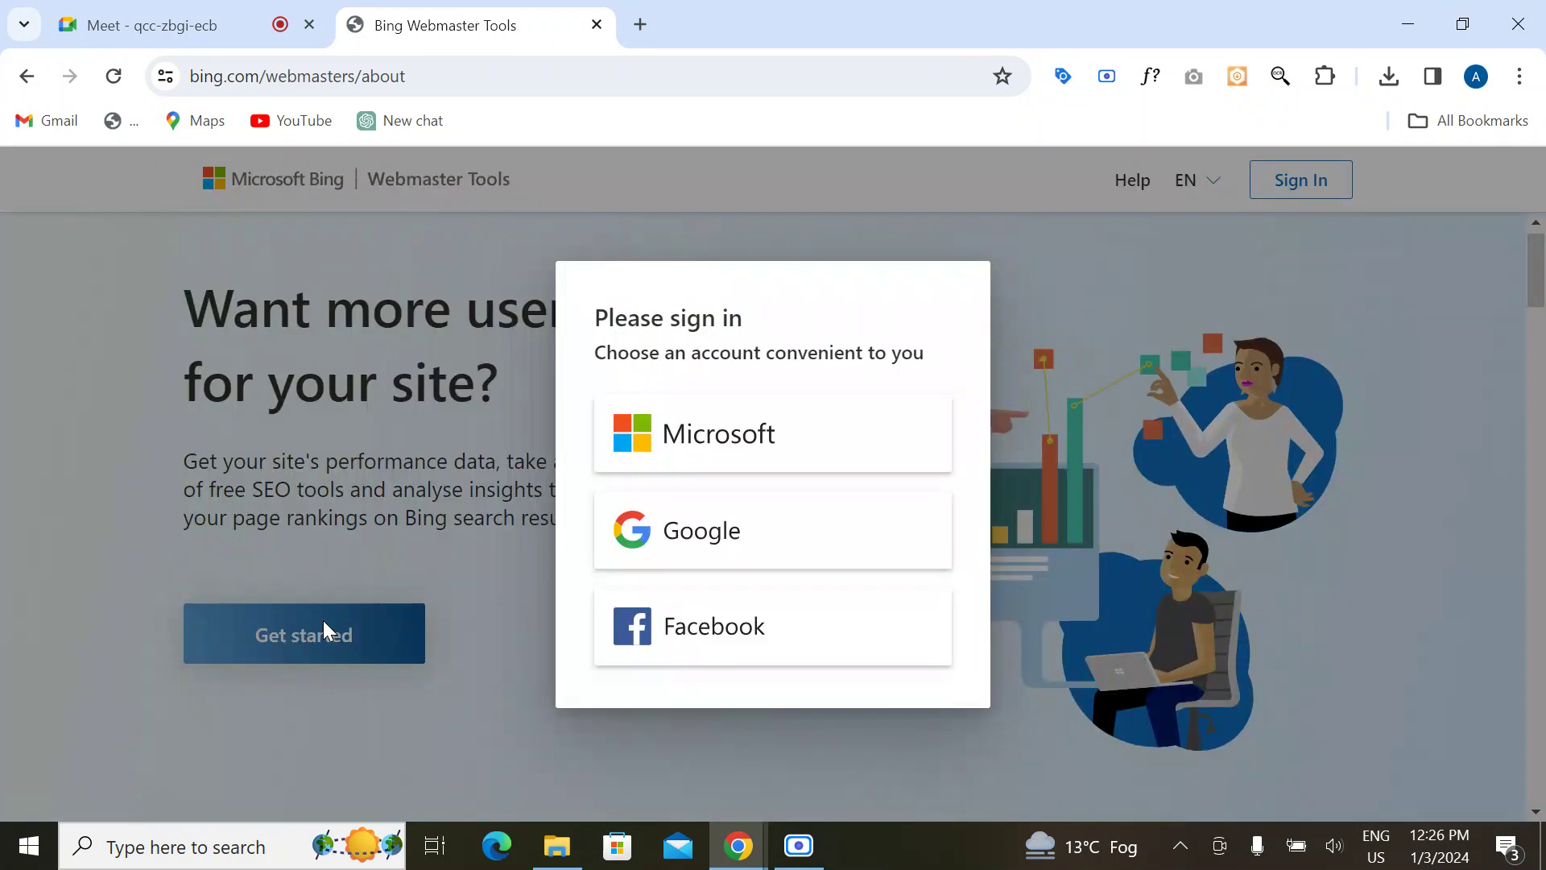
left_click(702, 554)
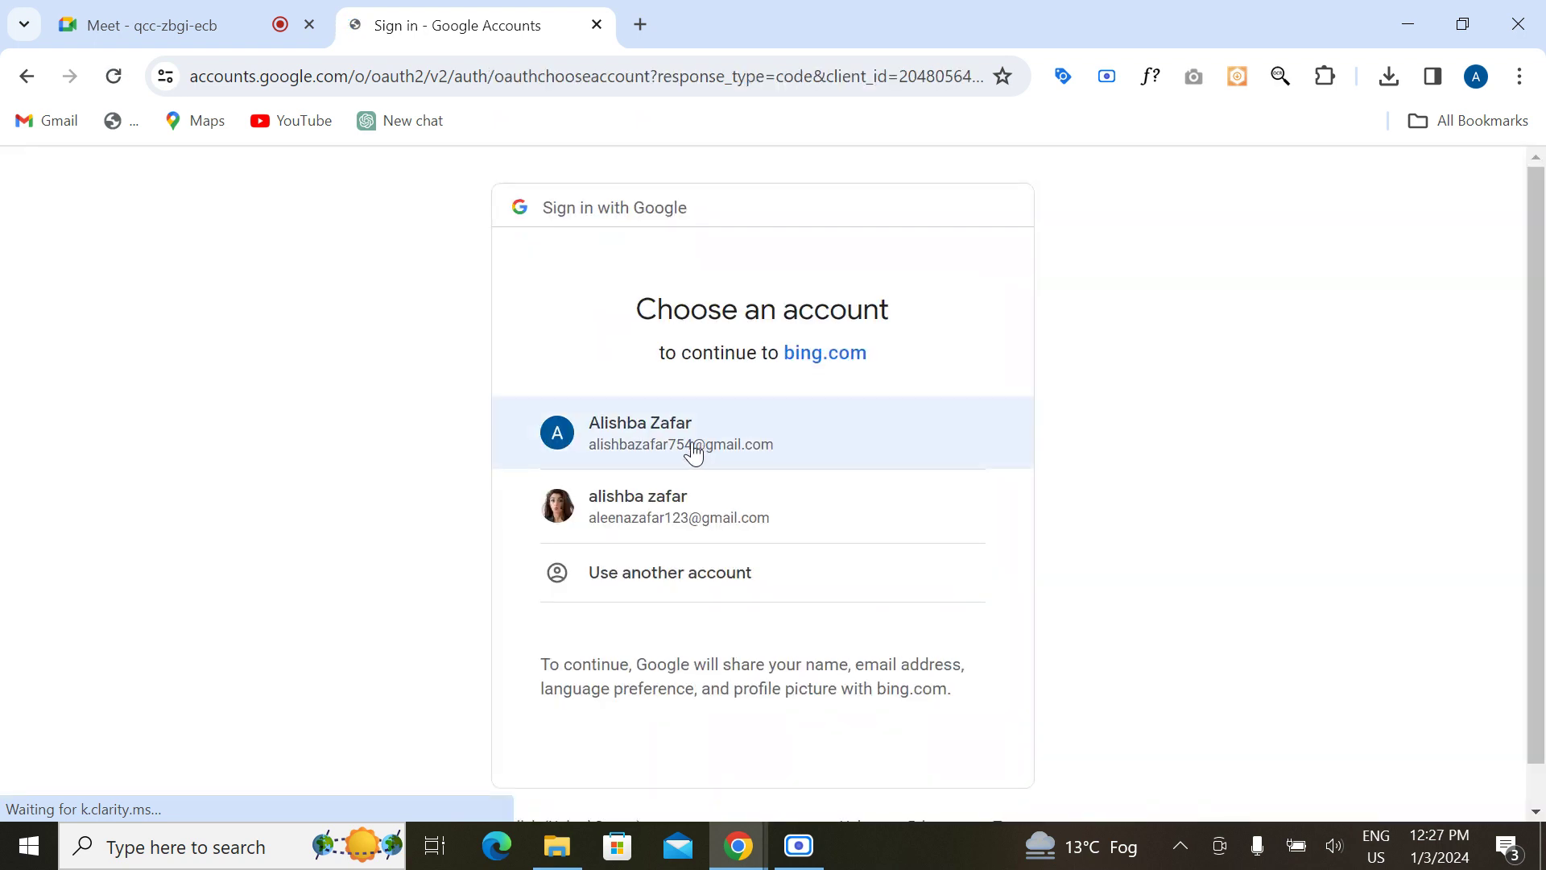
left_click(692, 445)
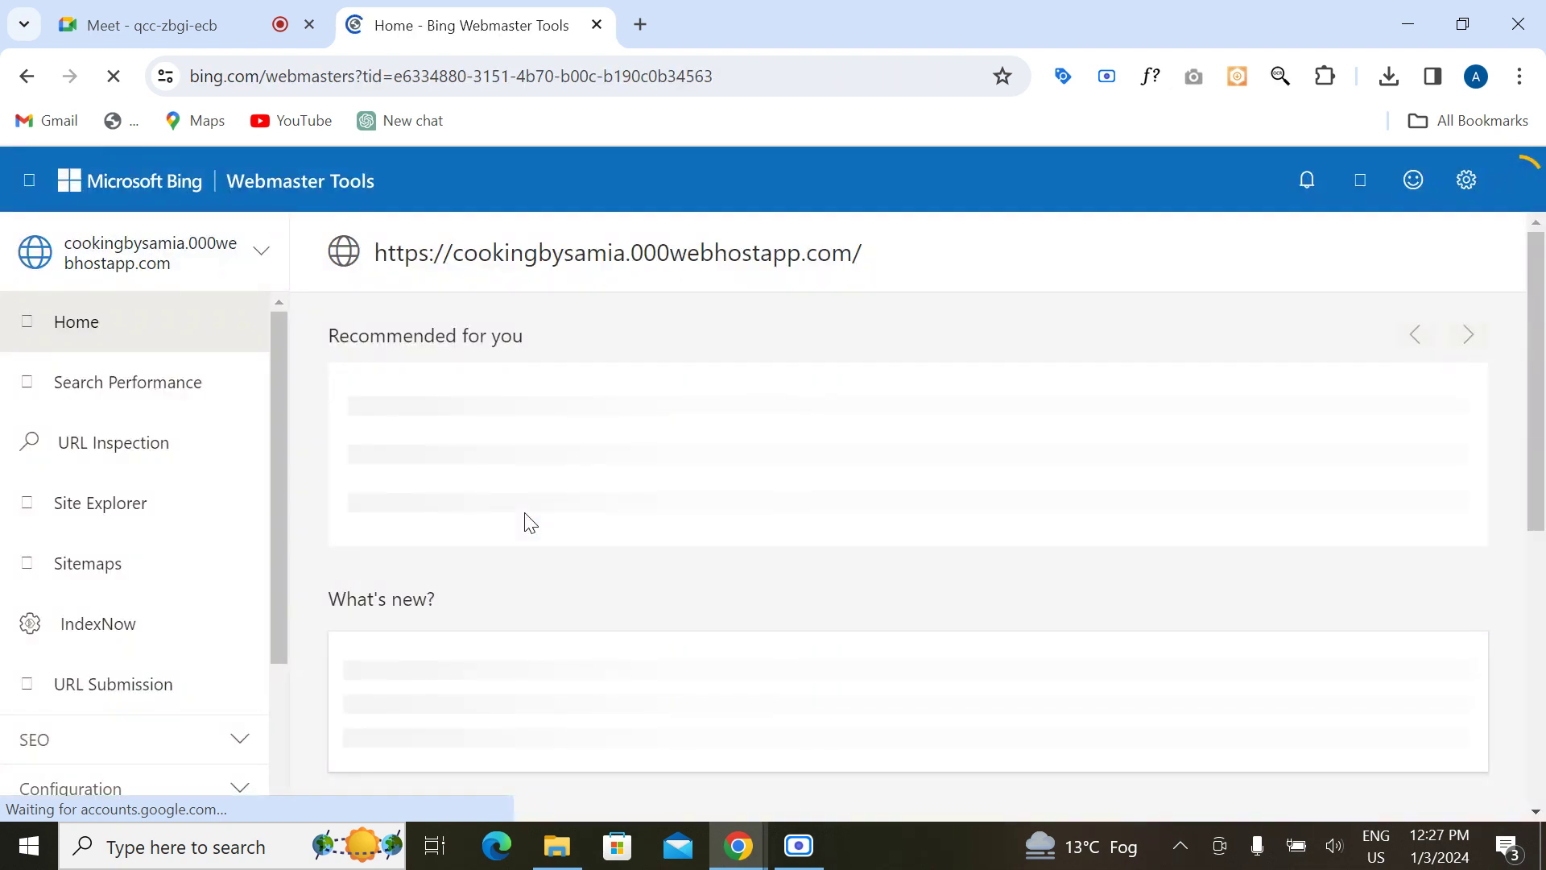
scroll(527, 519, "down", 6)
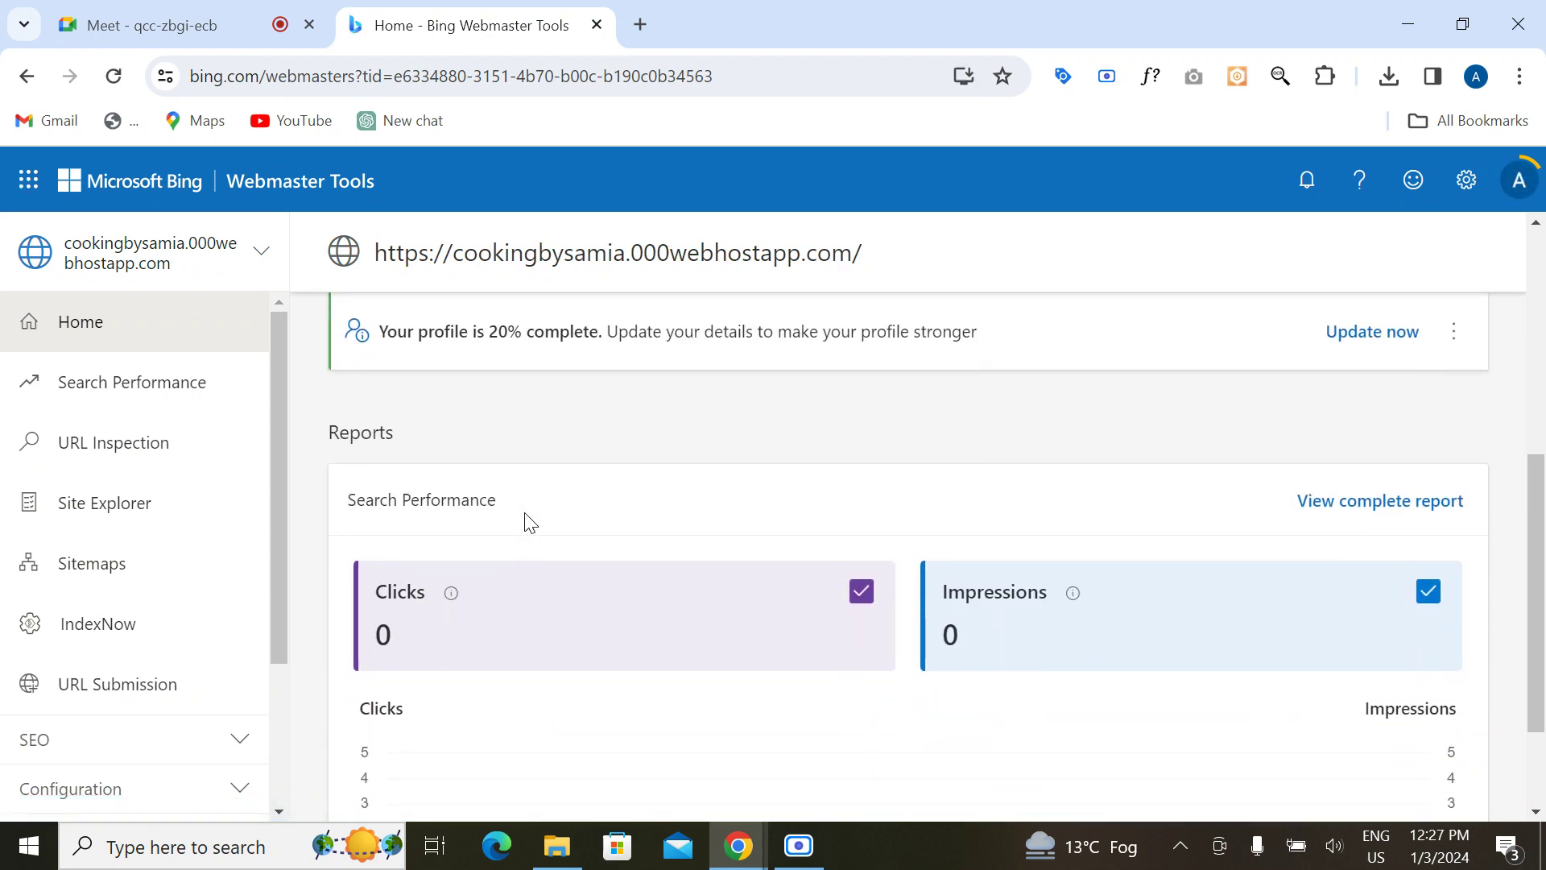
scroll(524, 531, "down", 7)
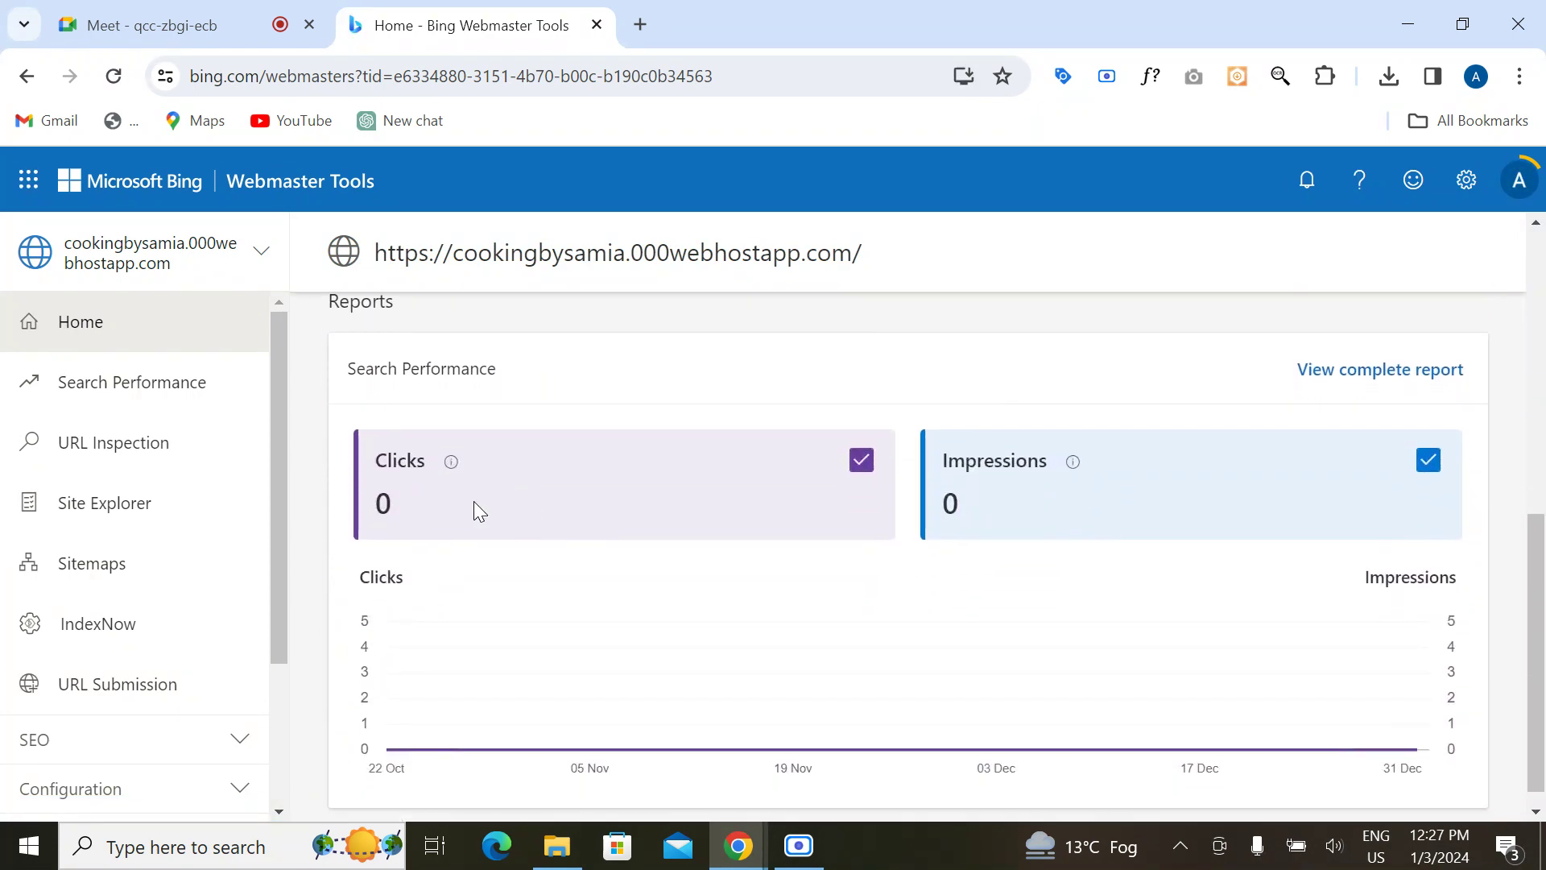
scroll(563, 568, "down", 1)
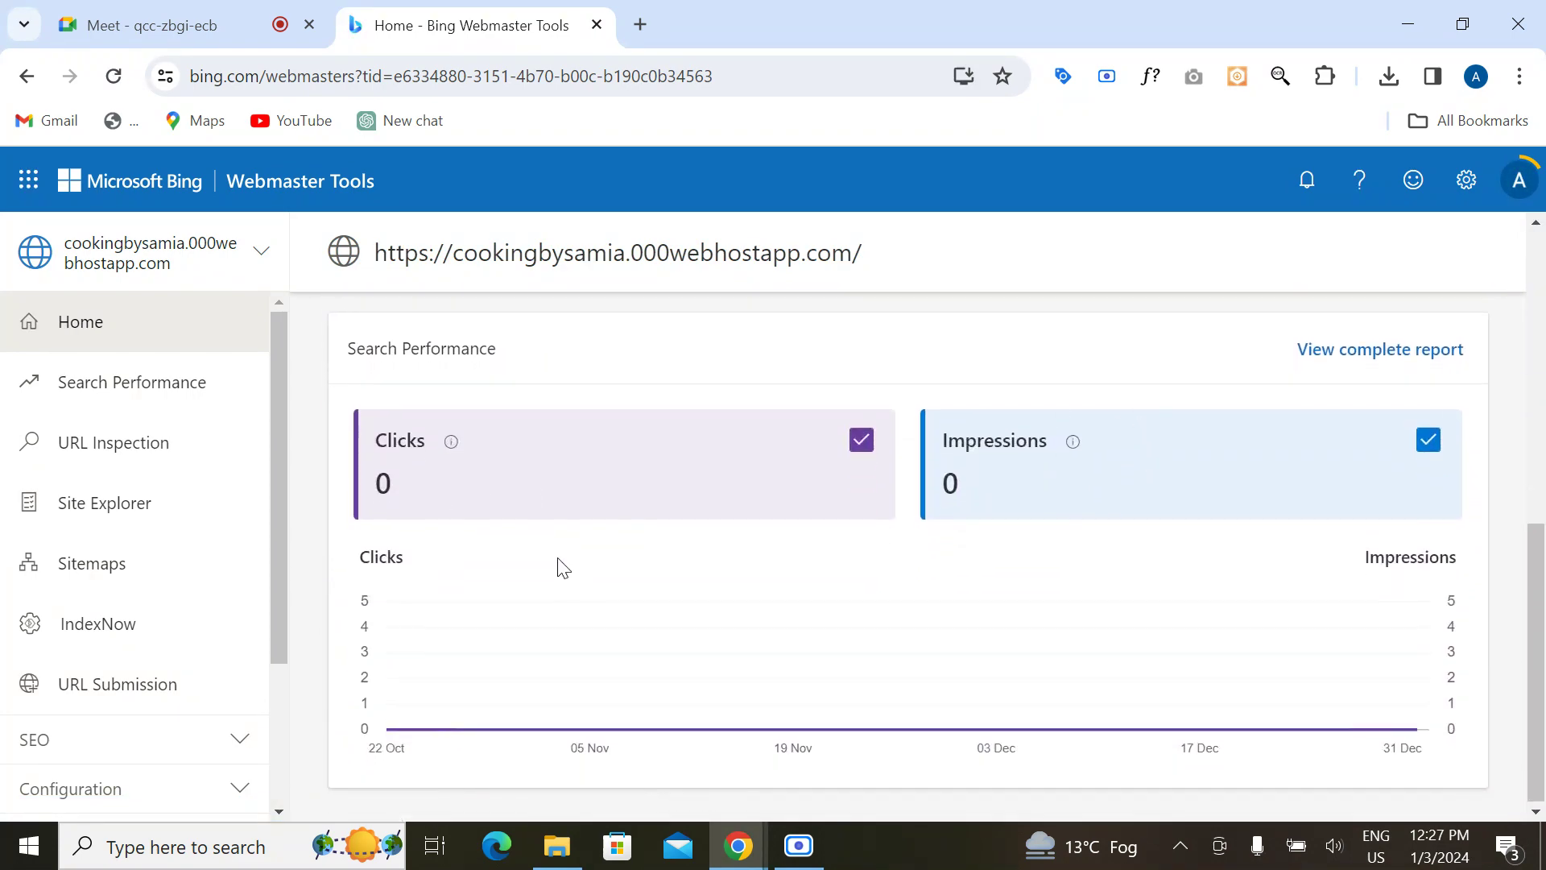
Step: Start adding a new site from the Bing Webmaster Tools site list
left_click(266, 242)
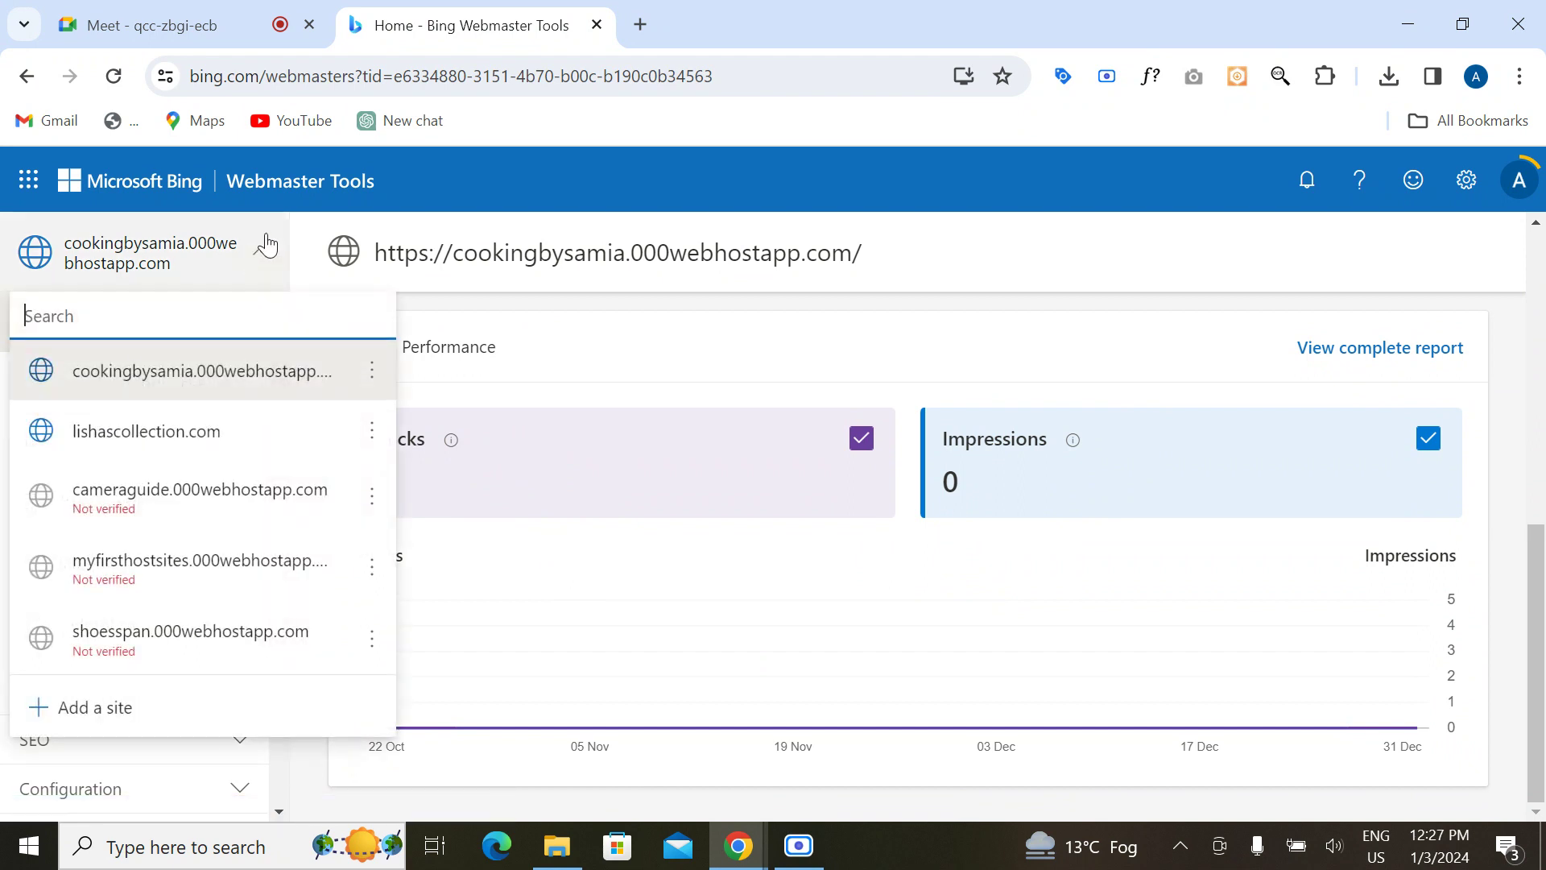
left_click(109, 713)
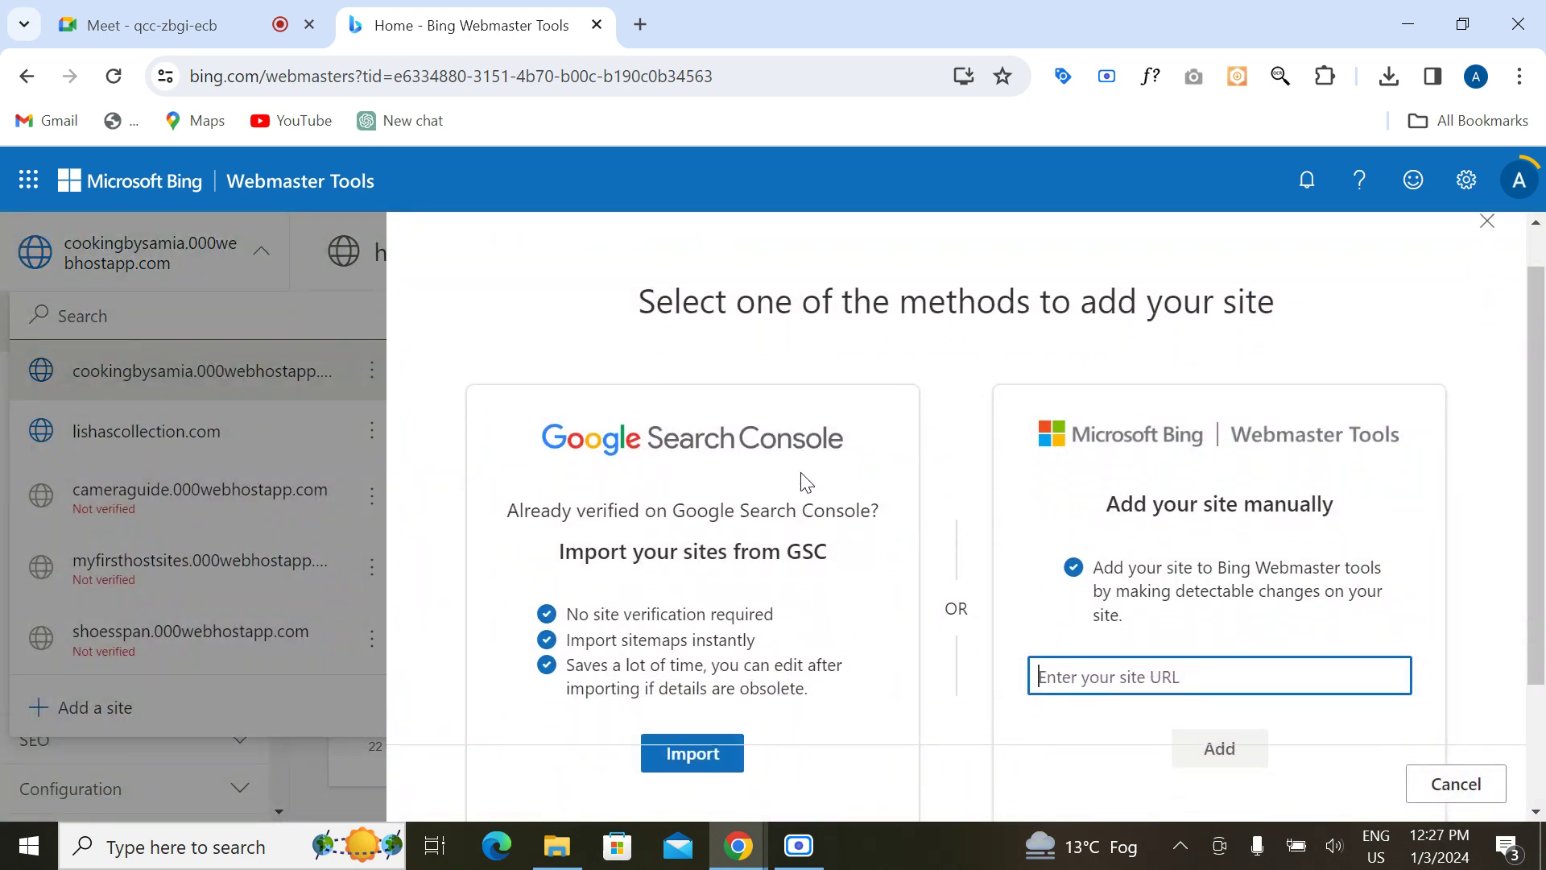
scroll(806, 481, "down", 2)
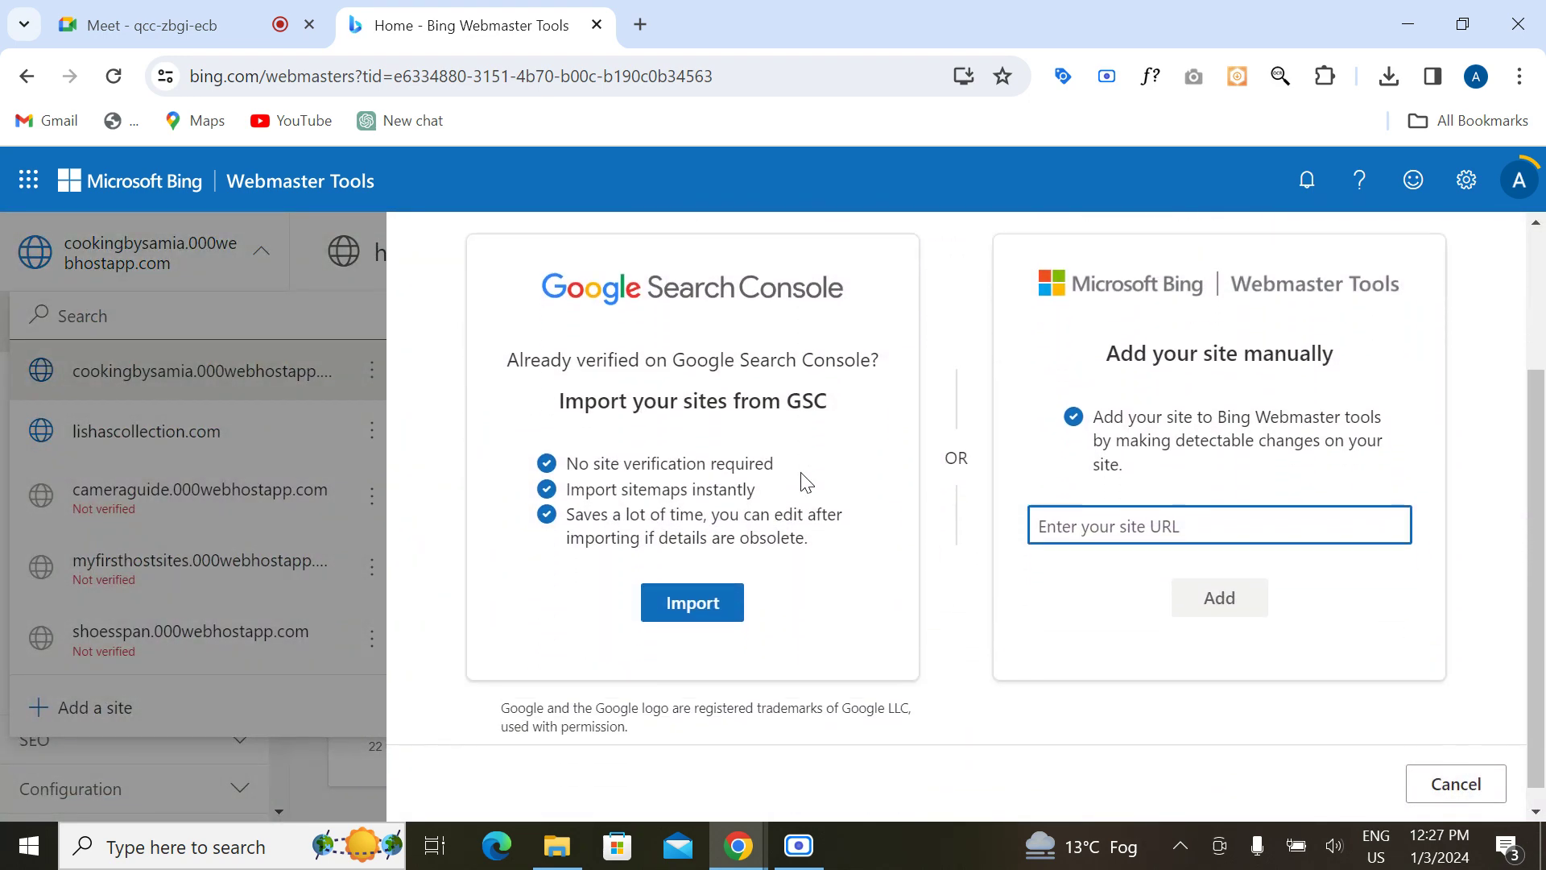
Step: In a new tab, open the alygreatdmbrand WordPress dashboard and select its base .com address
left_click(654, 22)
right_click(473, 78)
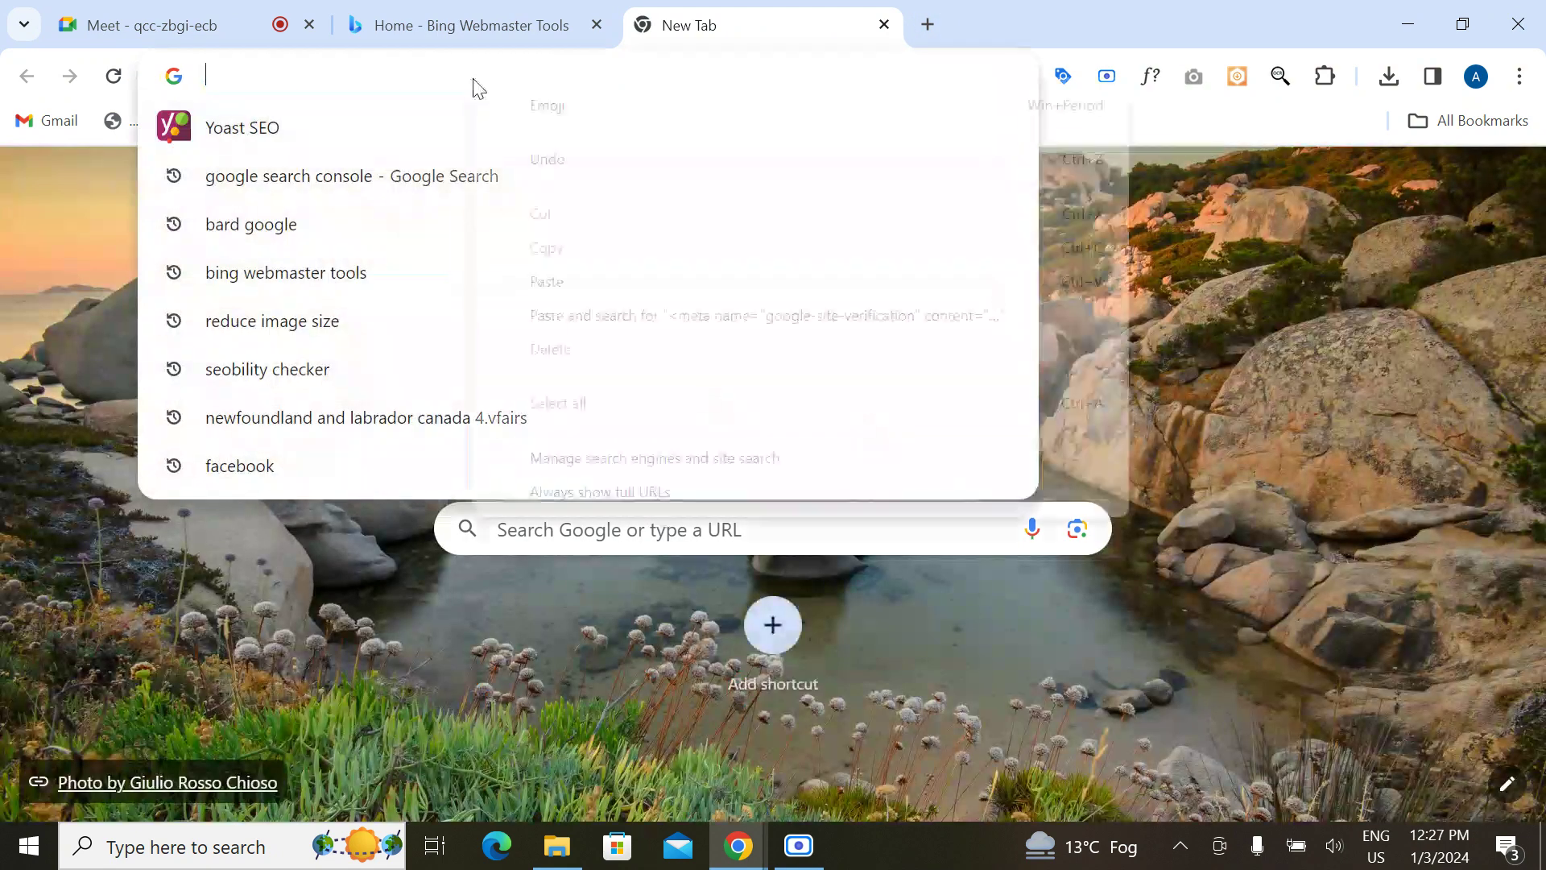
left_click(576, 290)
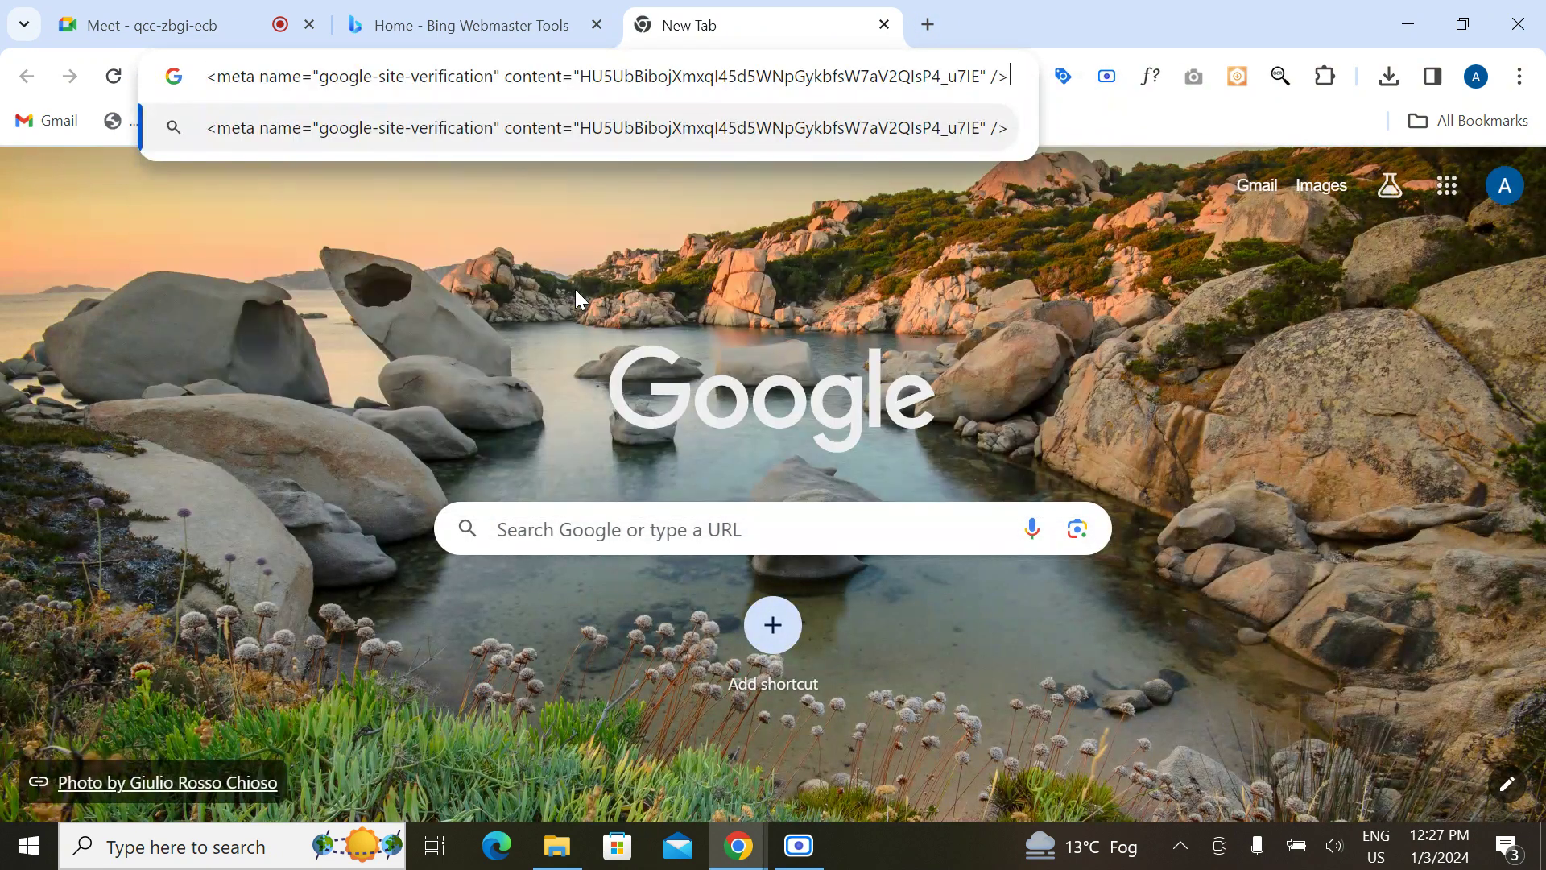
key("ctrl+a")
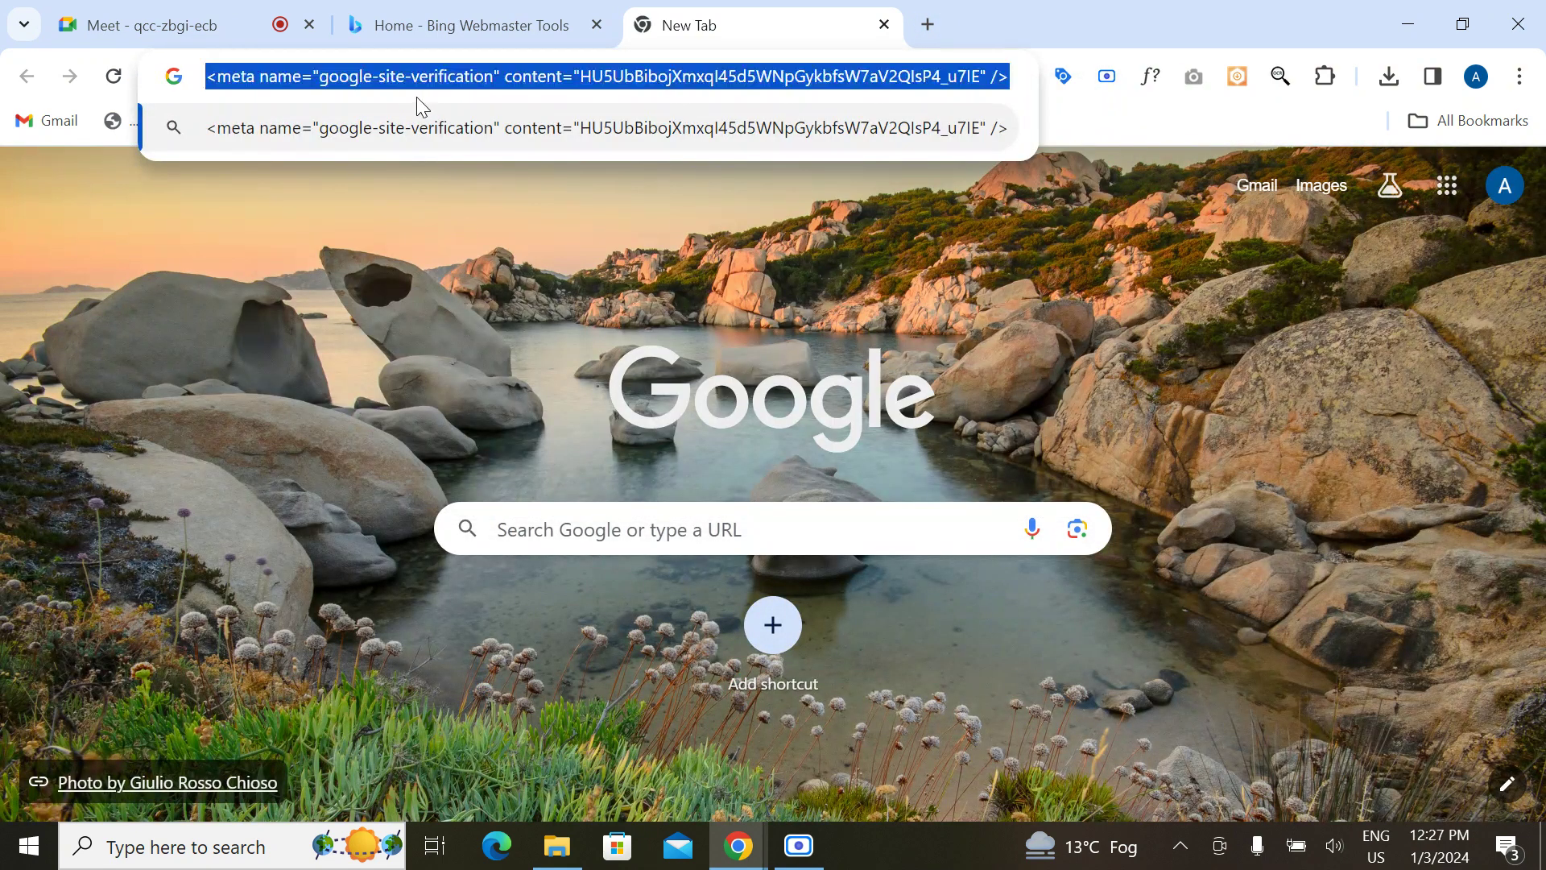
key("BackSpace")
type("aptrack.asia")
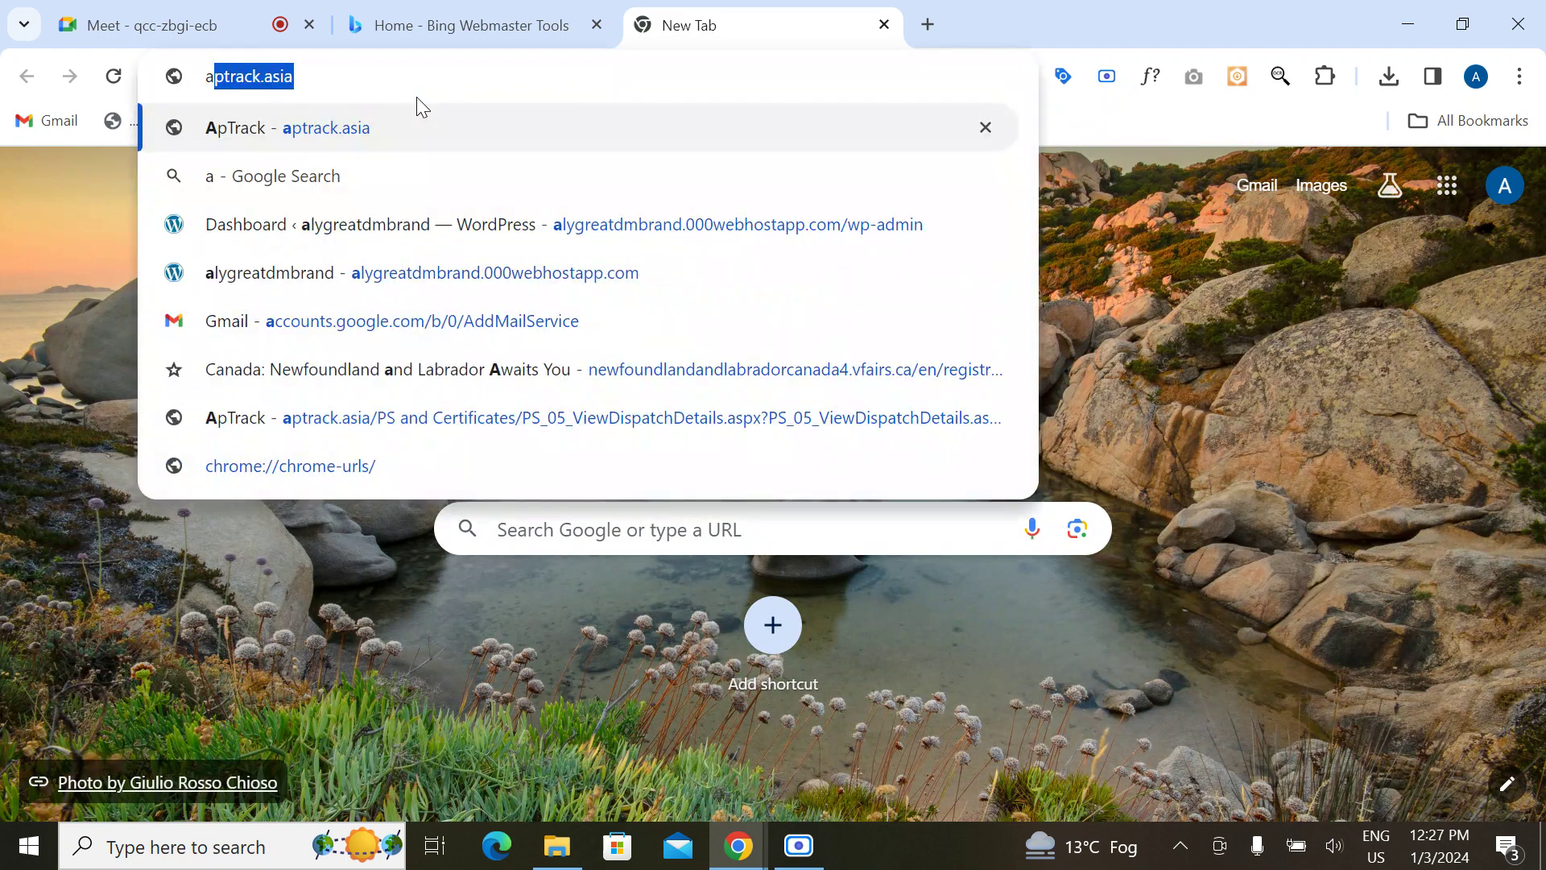
left_click(463, 223)
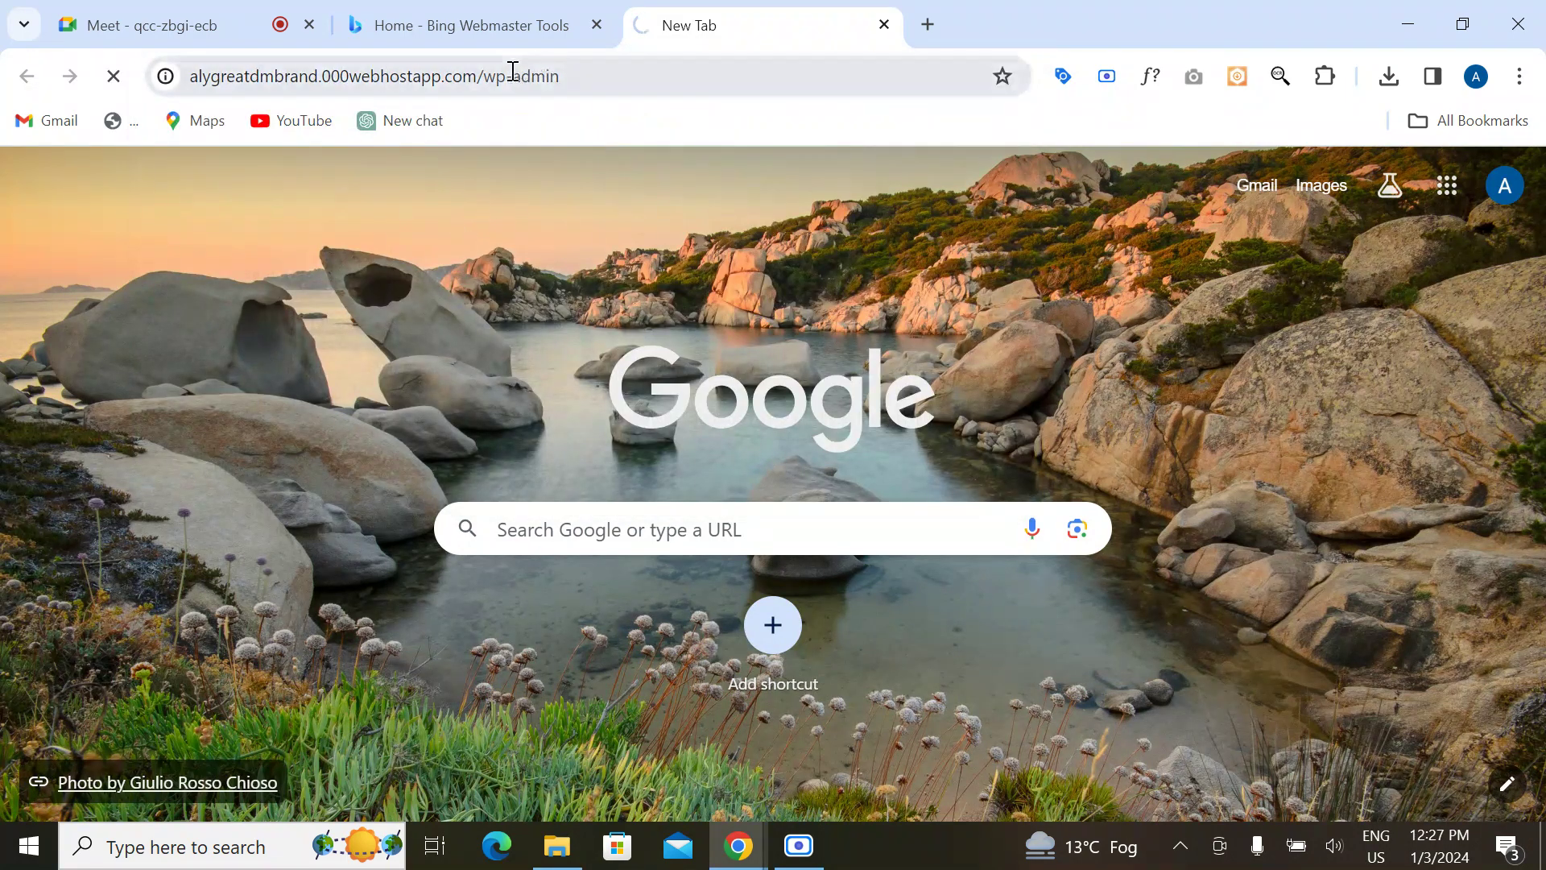
left_click_drag(474, 75, 116, 83)
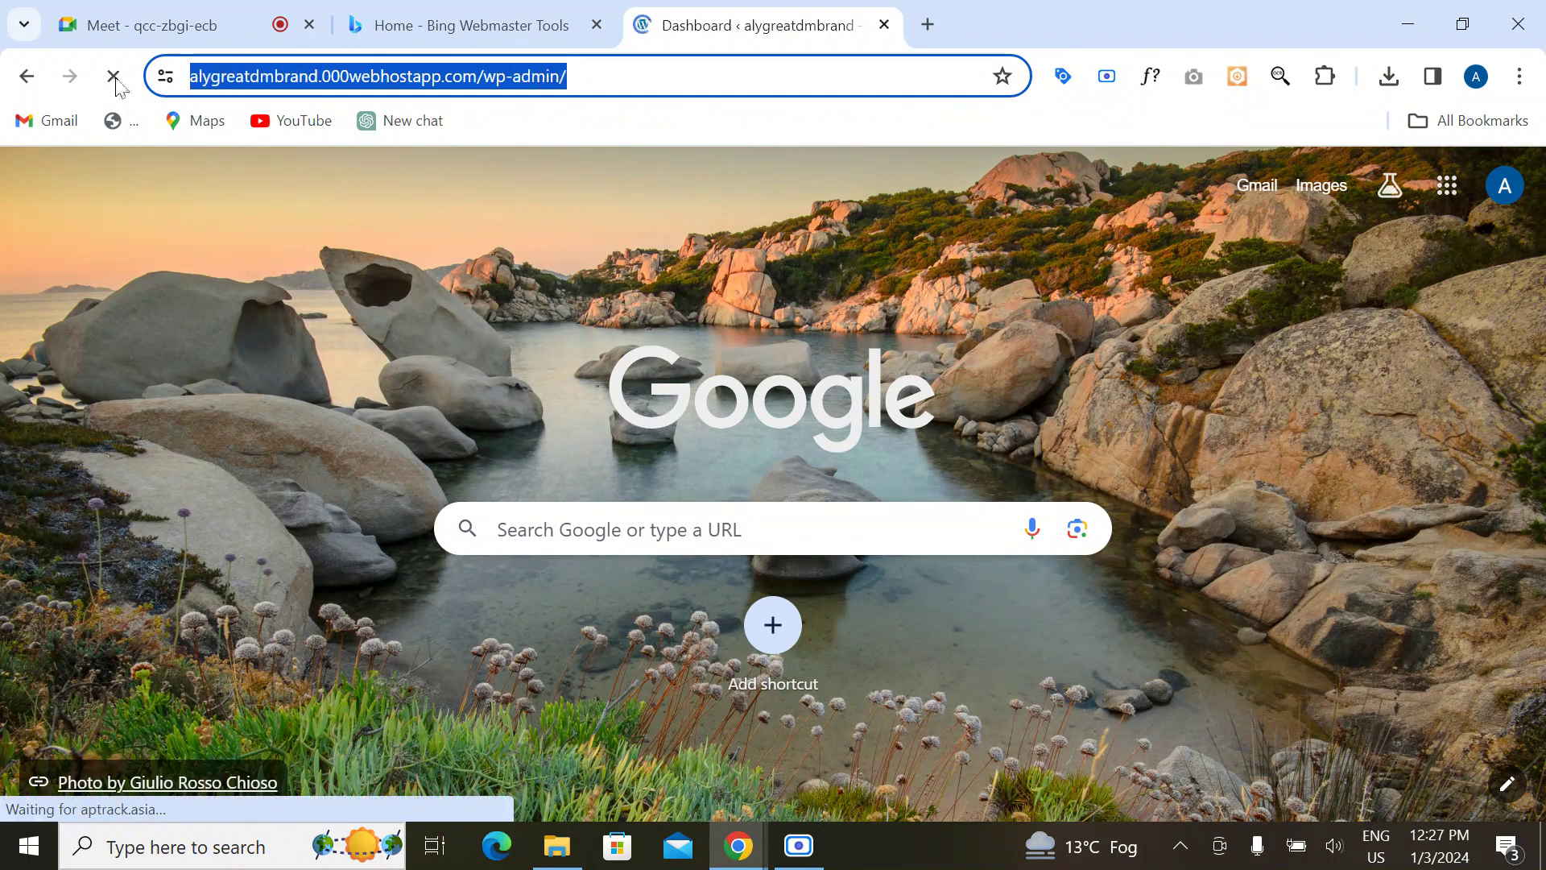
left_click(417, 75)
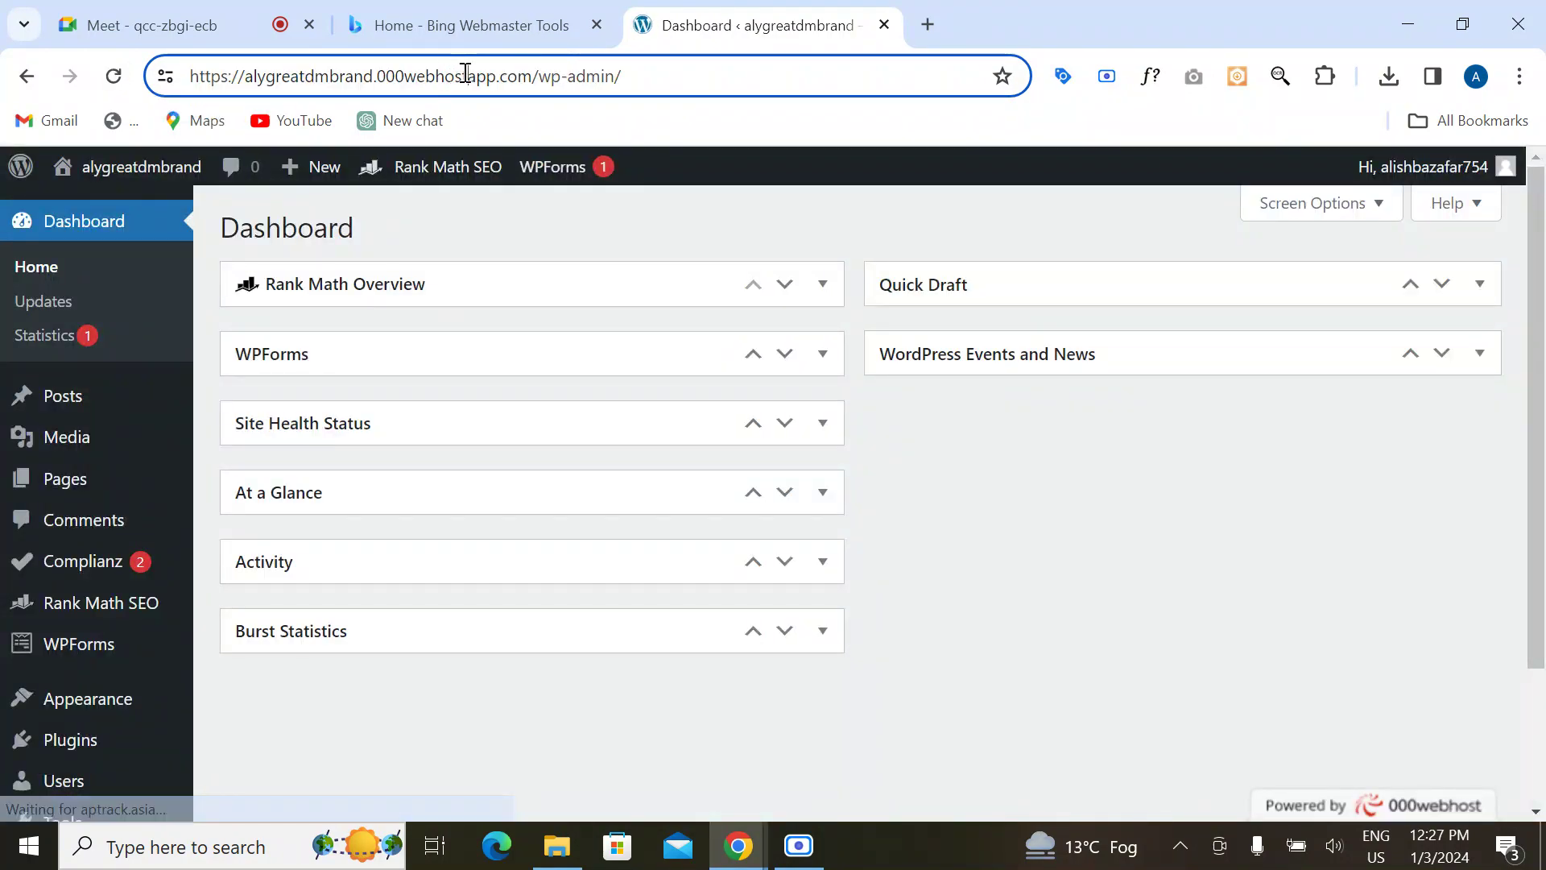
left_click_drag(531, 75, 189, 100)
key("ctrl+c")
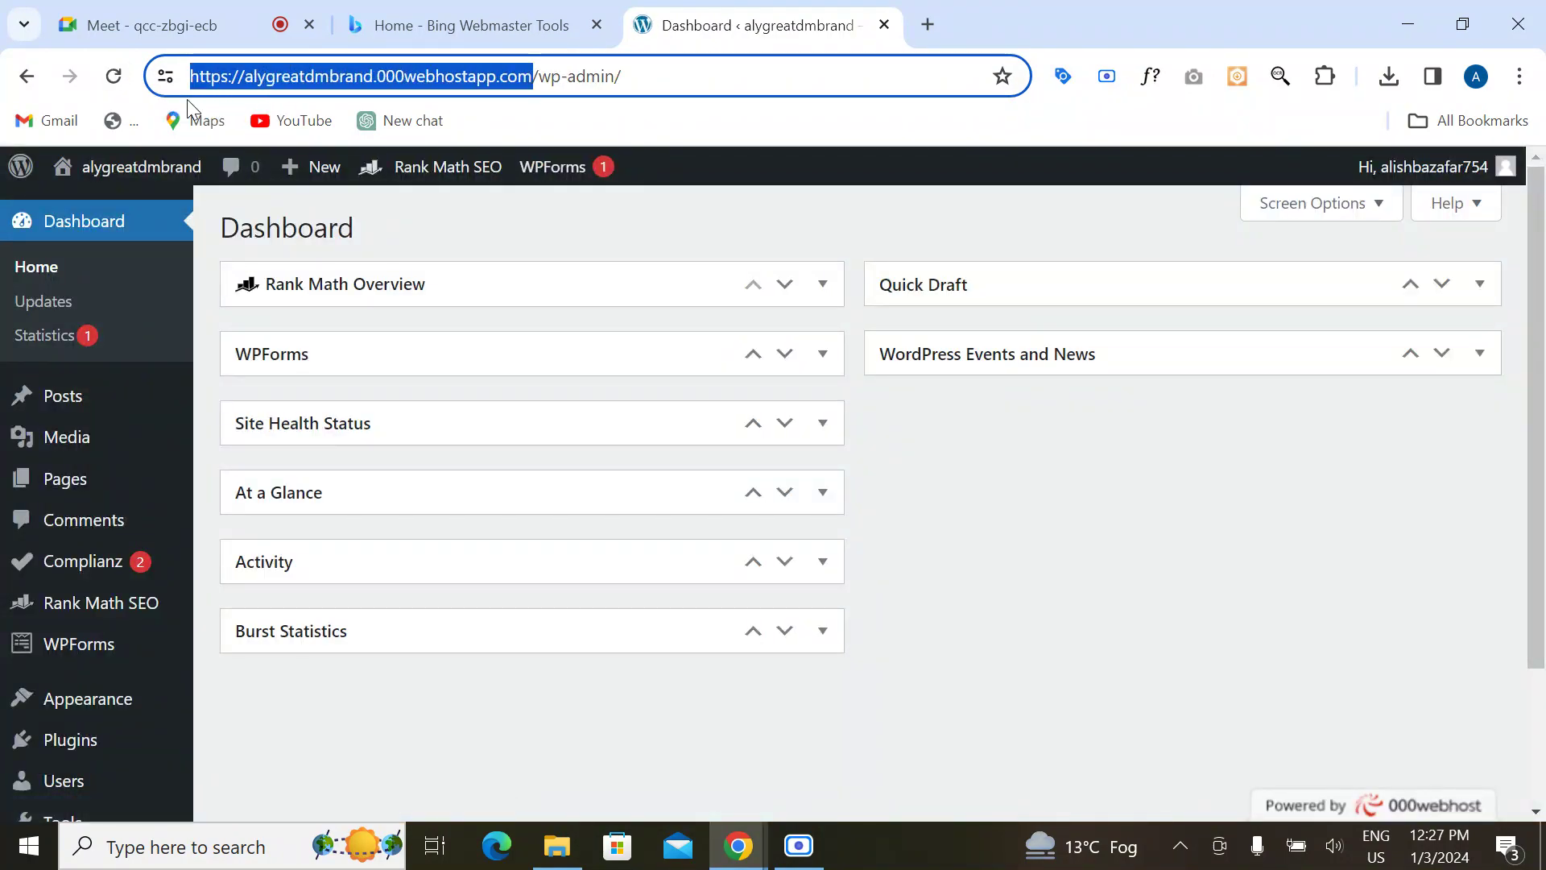
left_click(427, 25)
left_click(1081, 727)
key("ctrl+v")
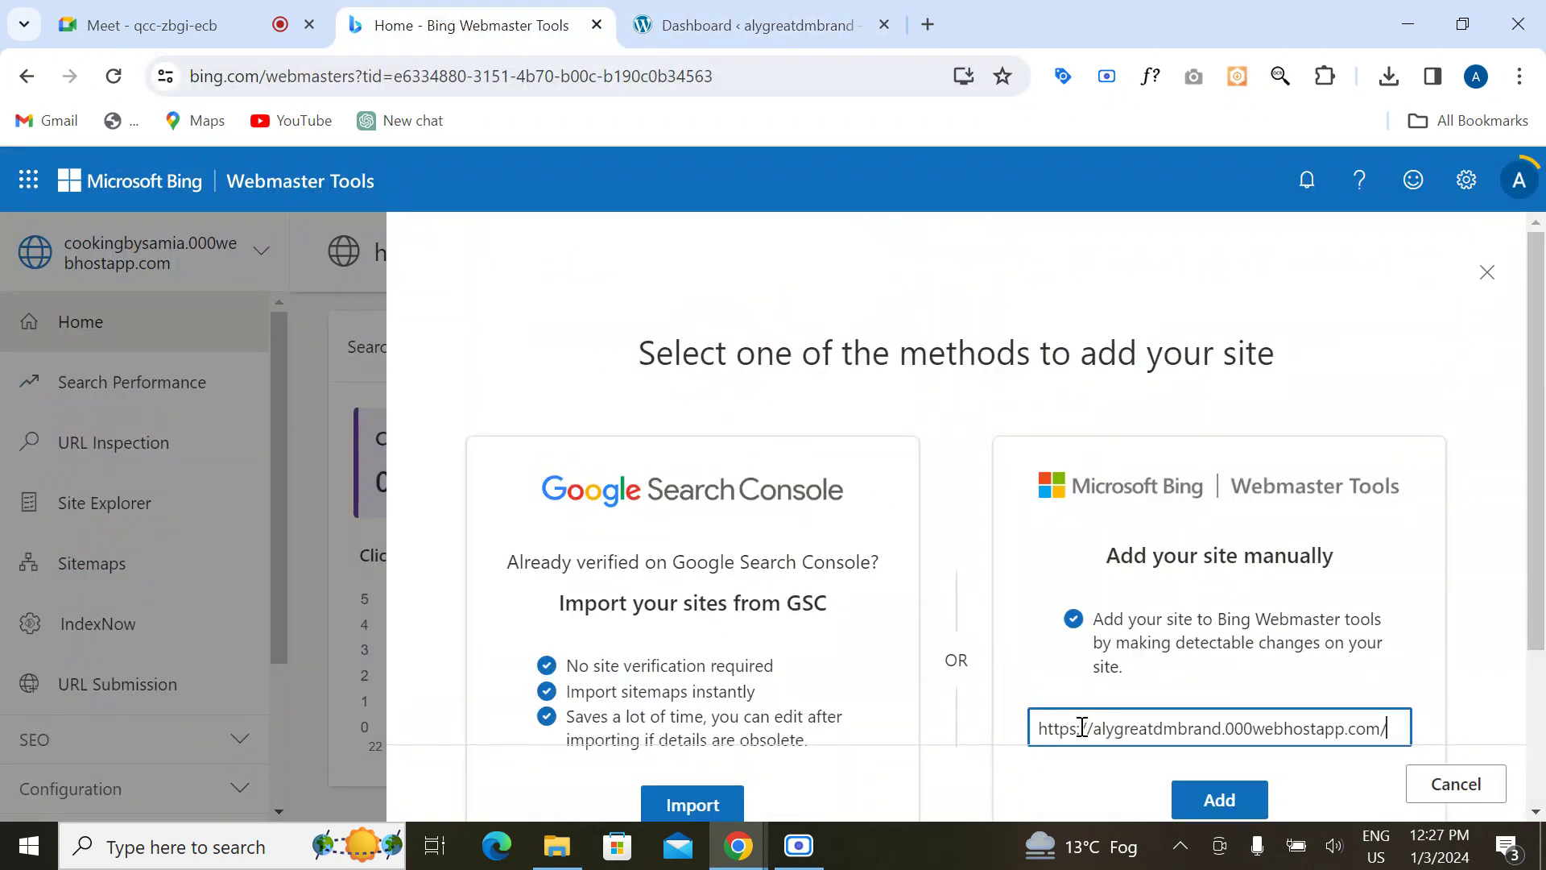
scroll(1139, 620, "down", 3)
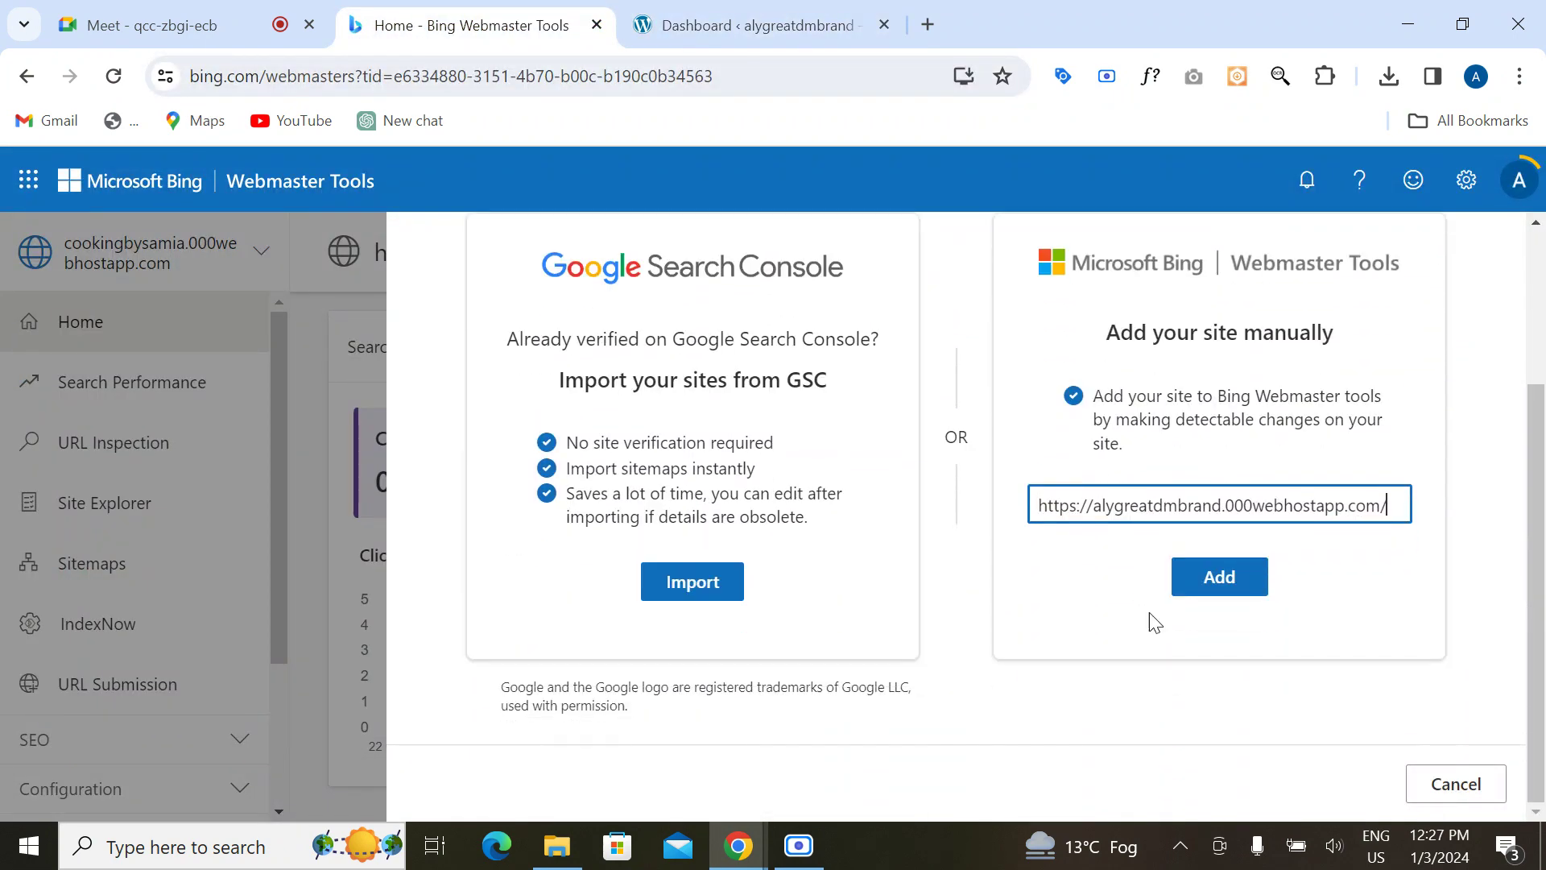
left_click(1215, 588)
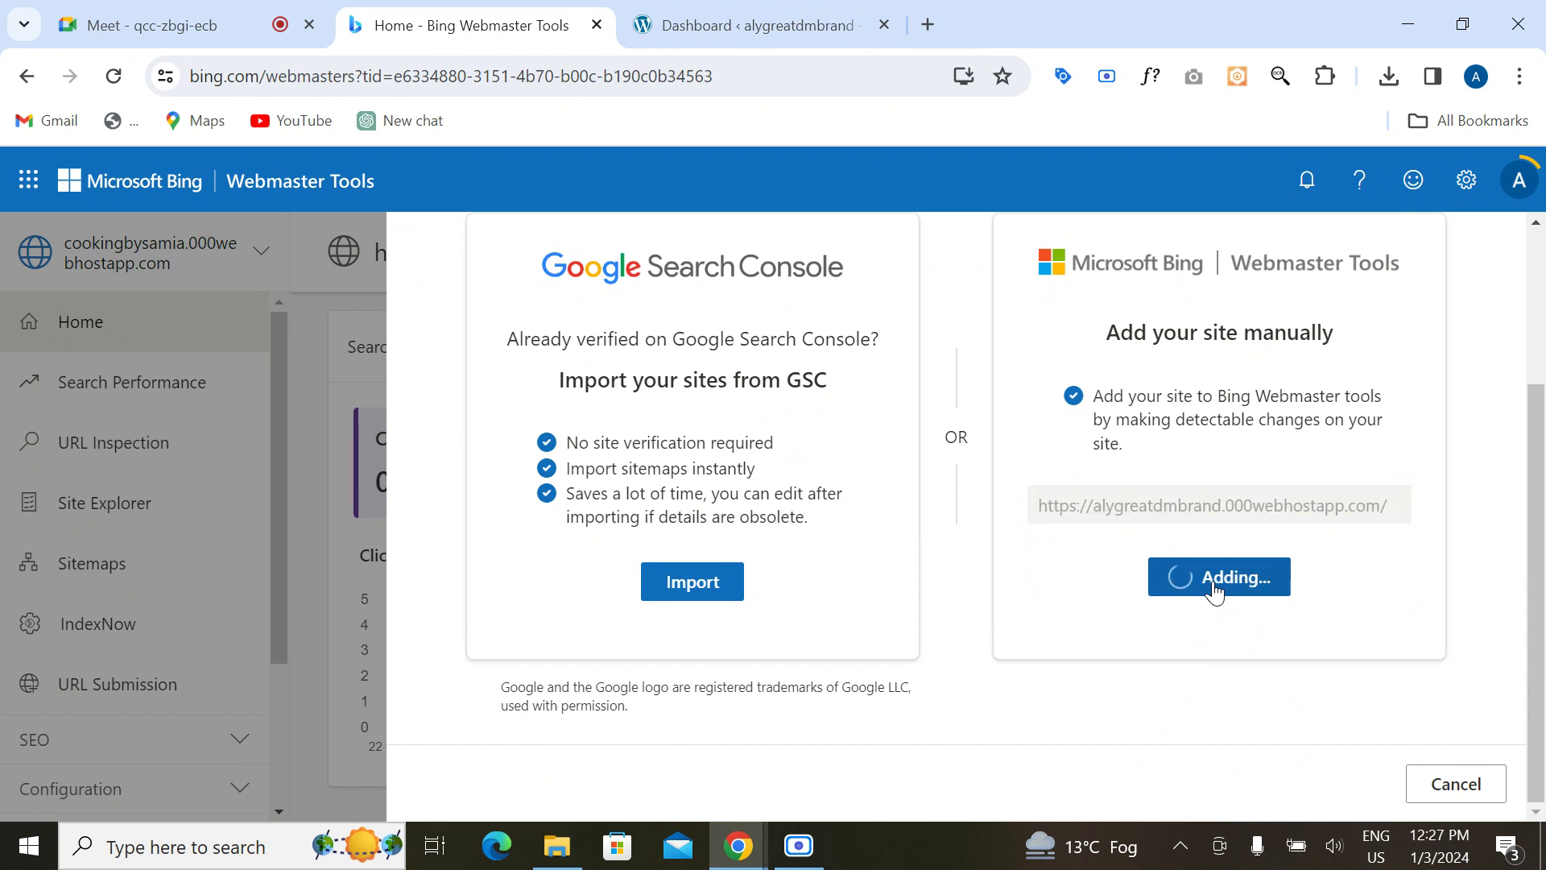
Step: Open the 000webhost.com home page in a new tab
left_click(926, 34)
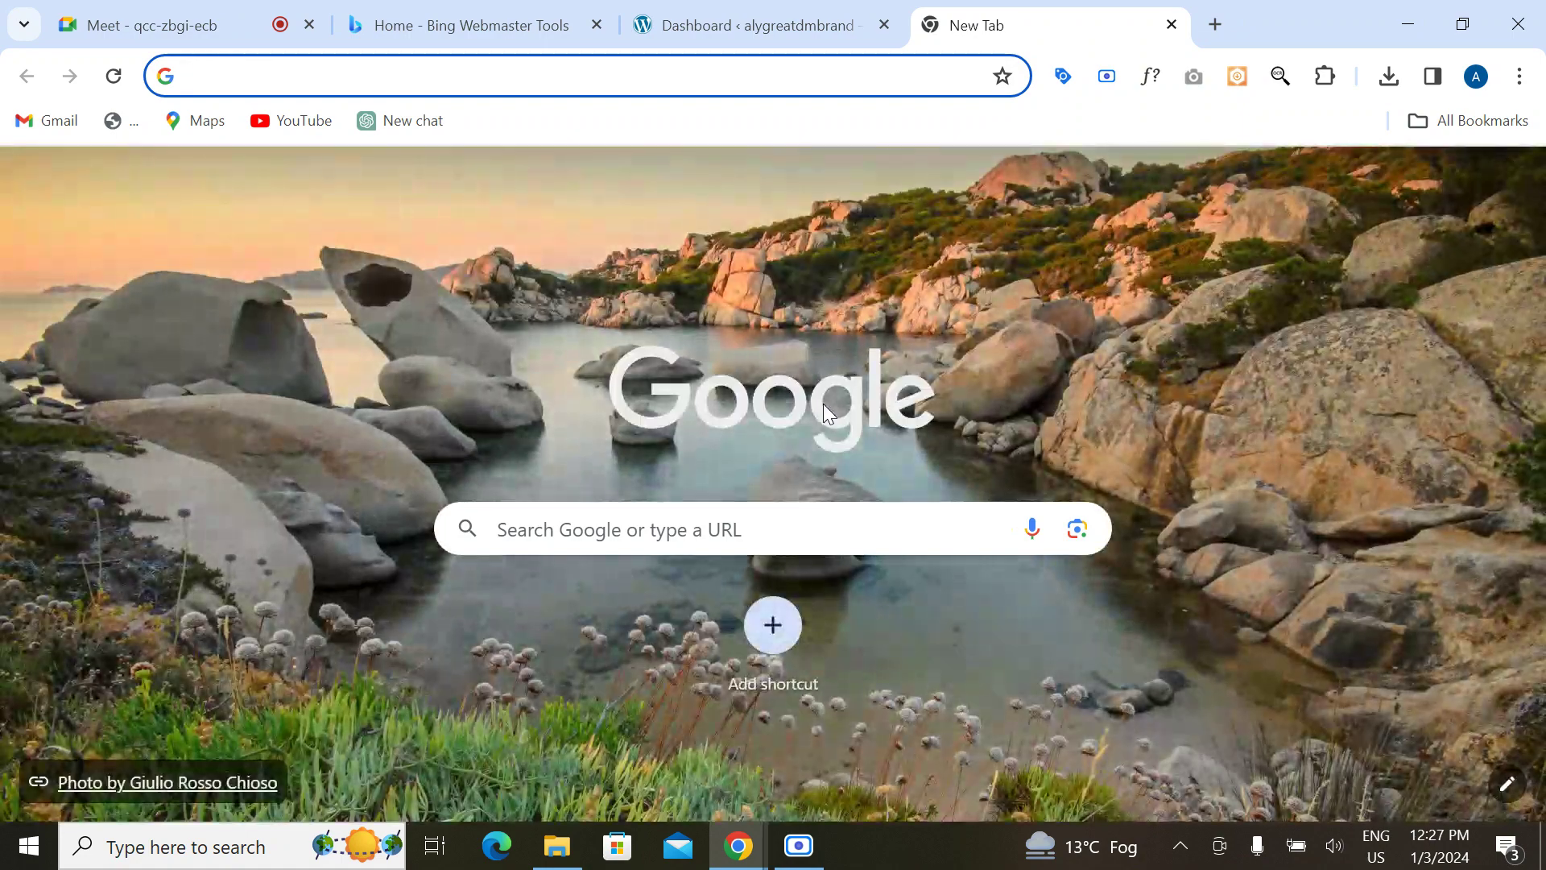
type("000webhost.com")
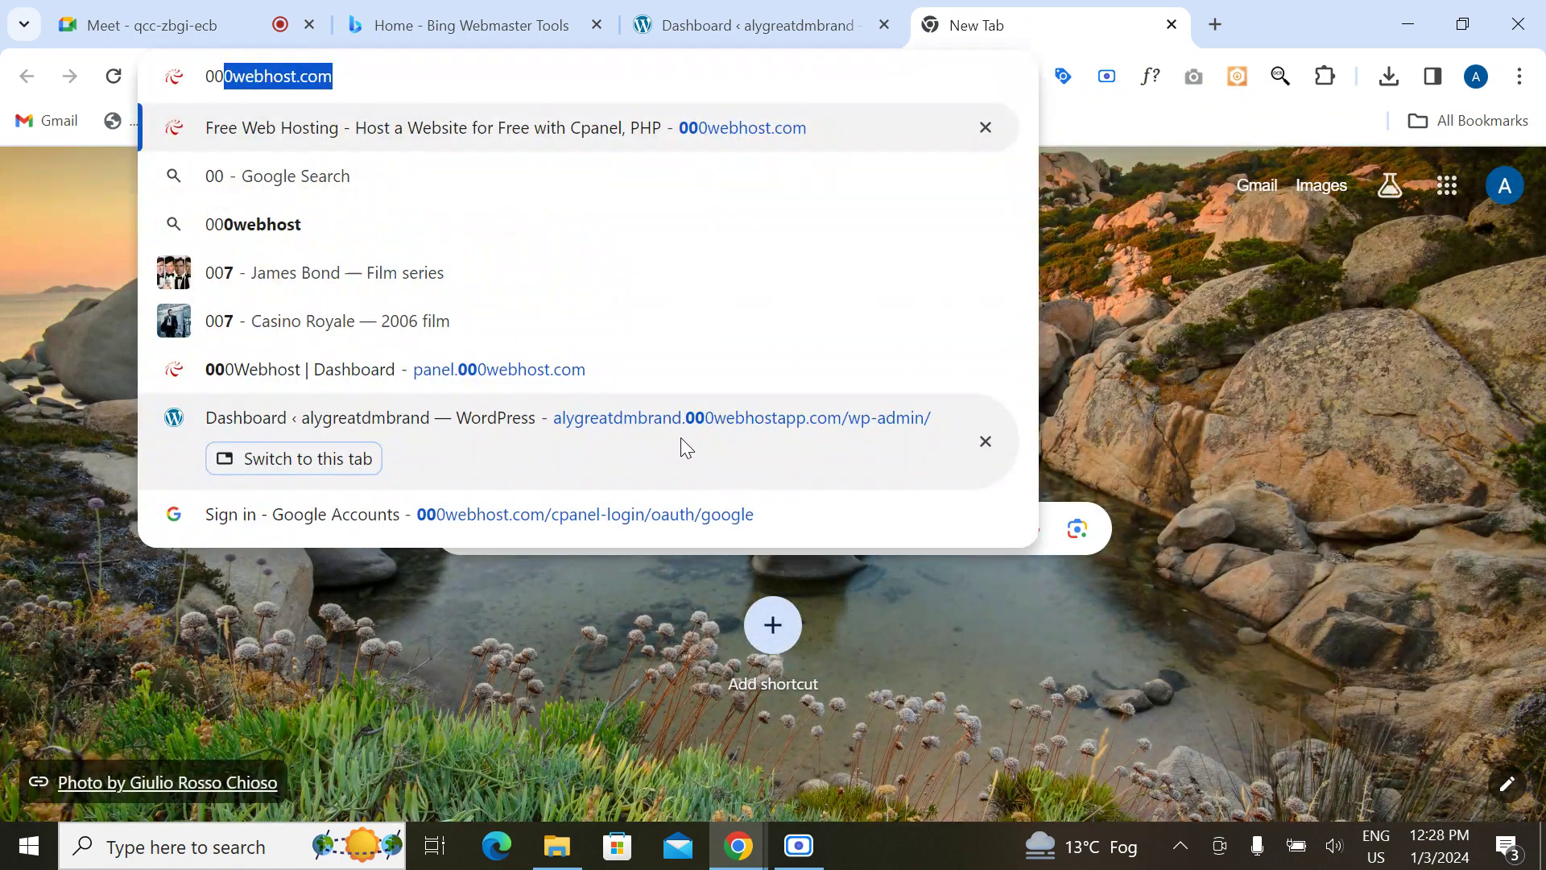
left_click(649, 132)
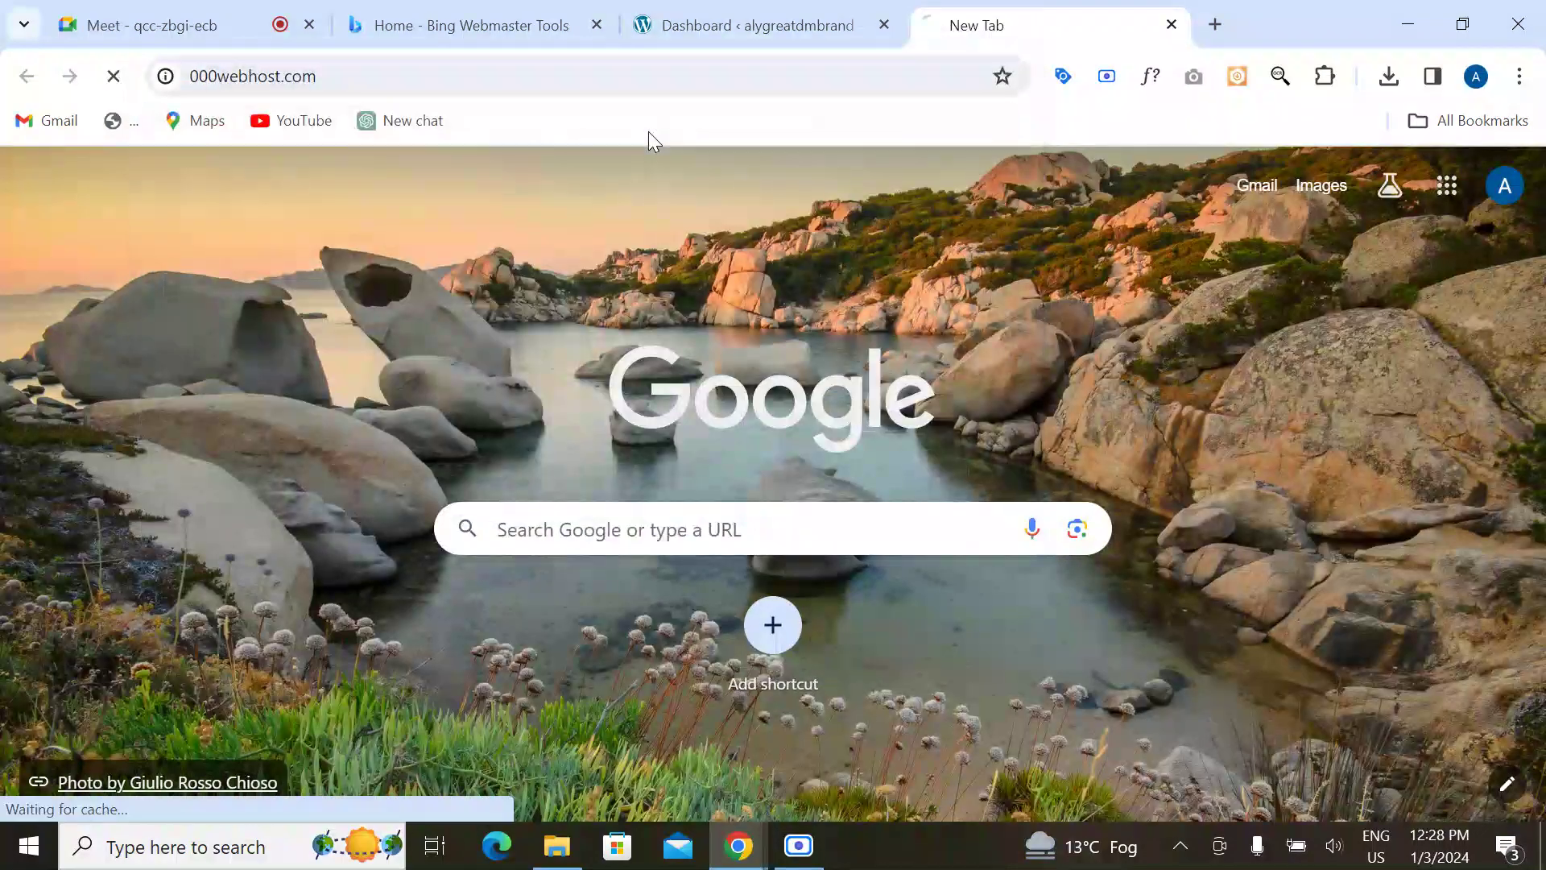
Step: Back in Bing Webmaster Tools, retry adding the site after the momentary-issue error
left_click(467, 22)
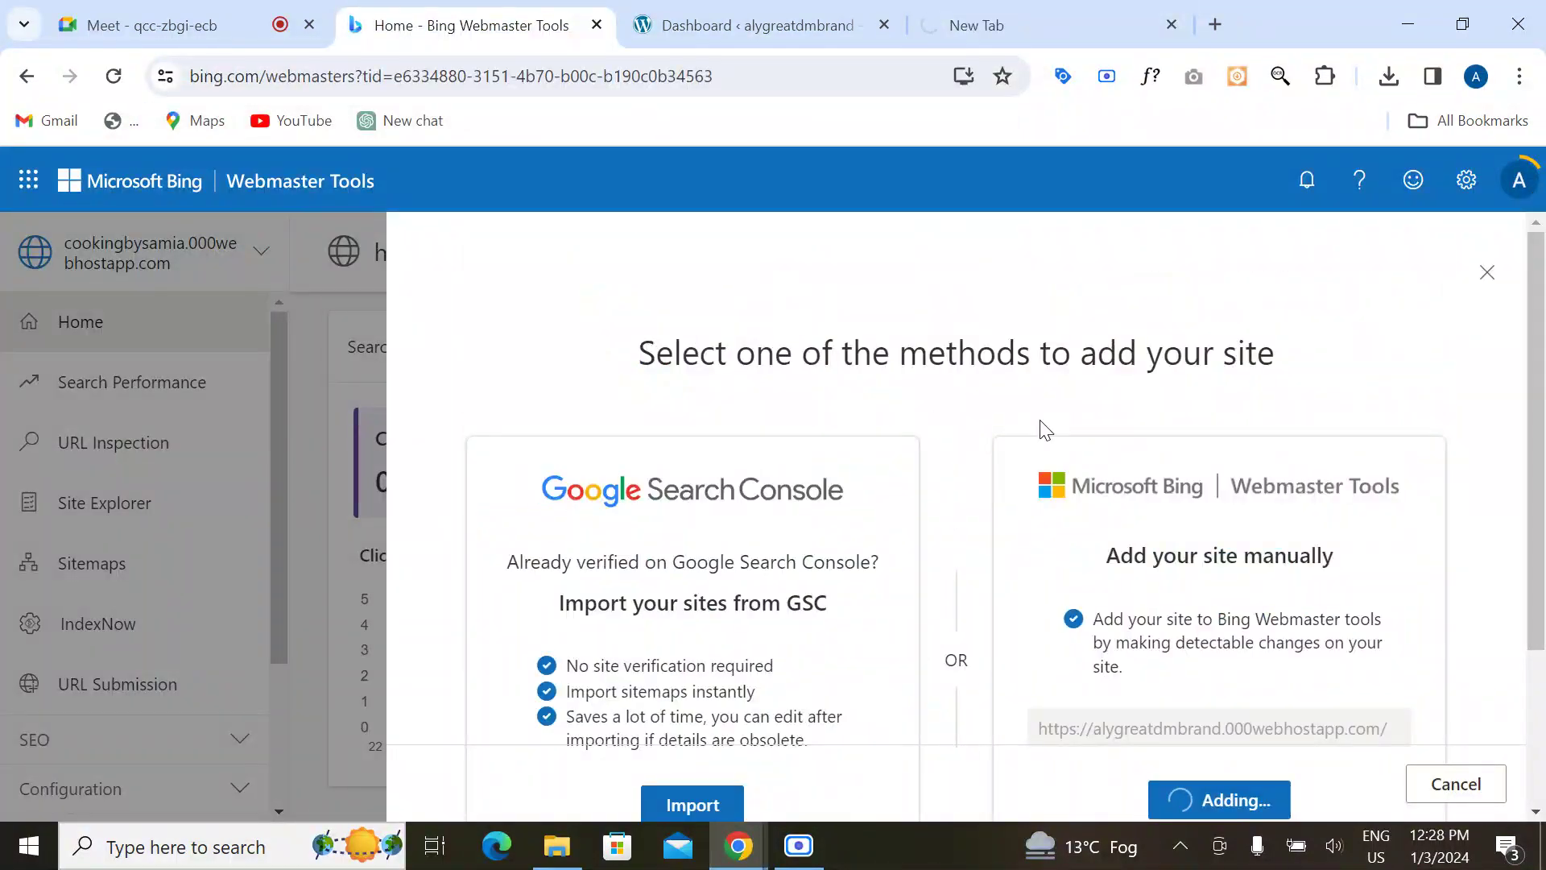
scroll(1046, 531, "down", 3)
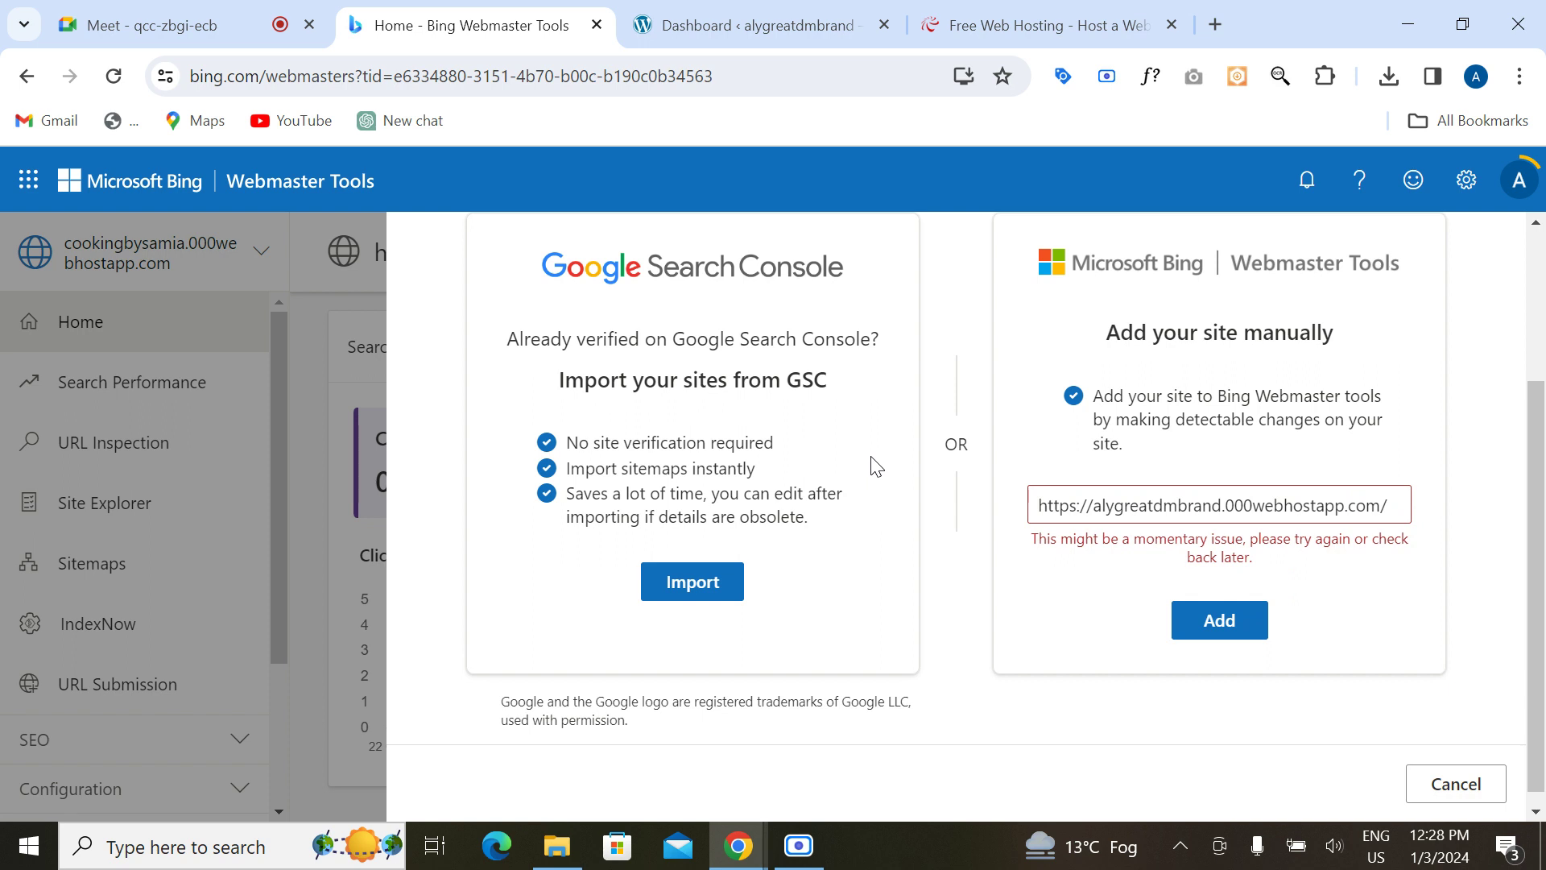
scroll(876, 467, "up", 2)
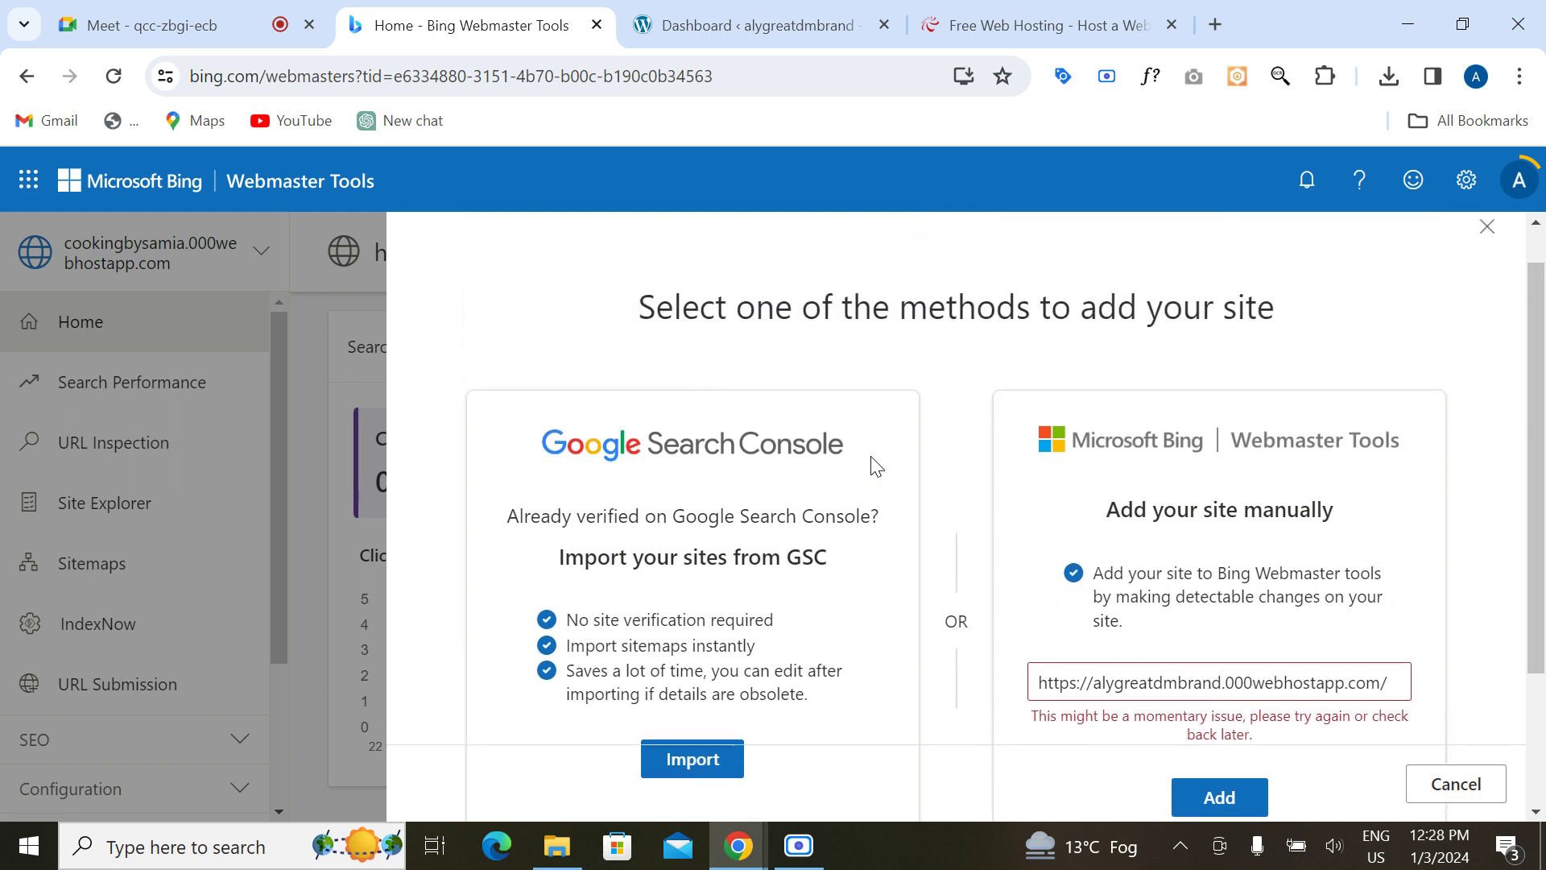
scroll(1195, 628, "down", 1)
scroll(1194, 628, "down", 1)
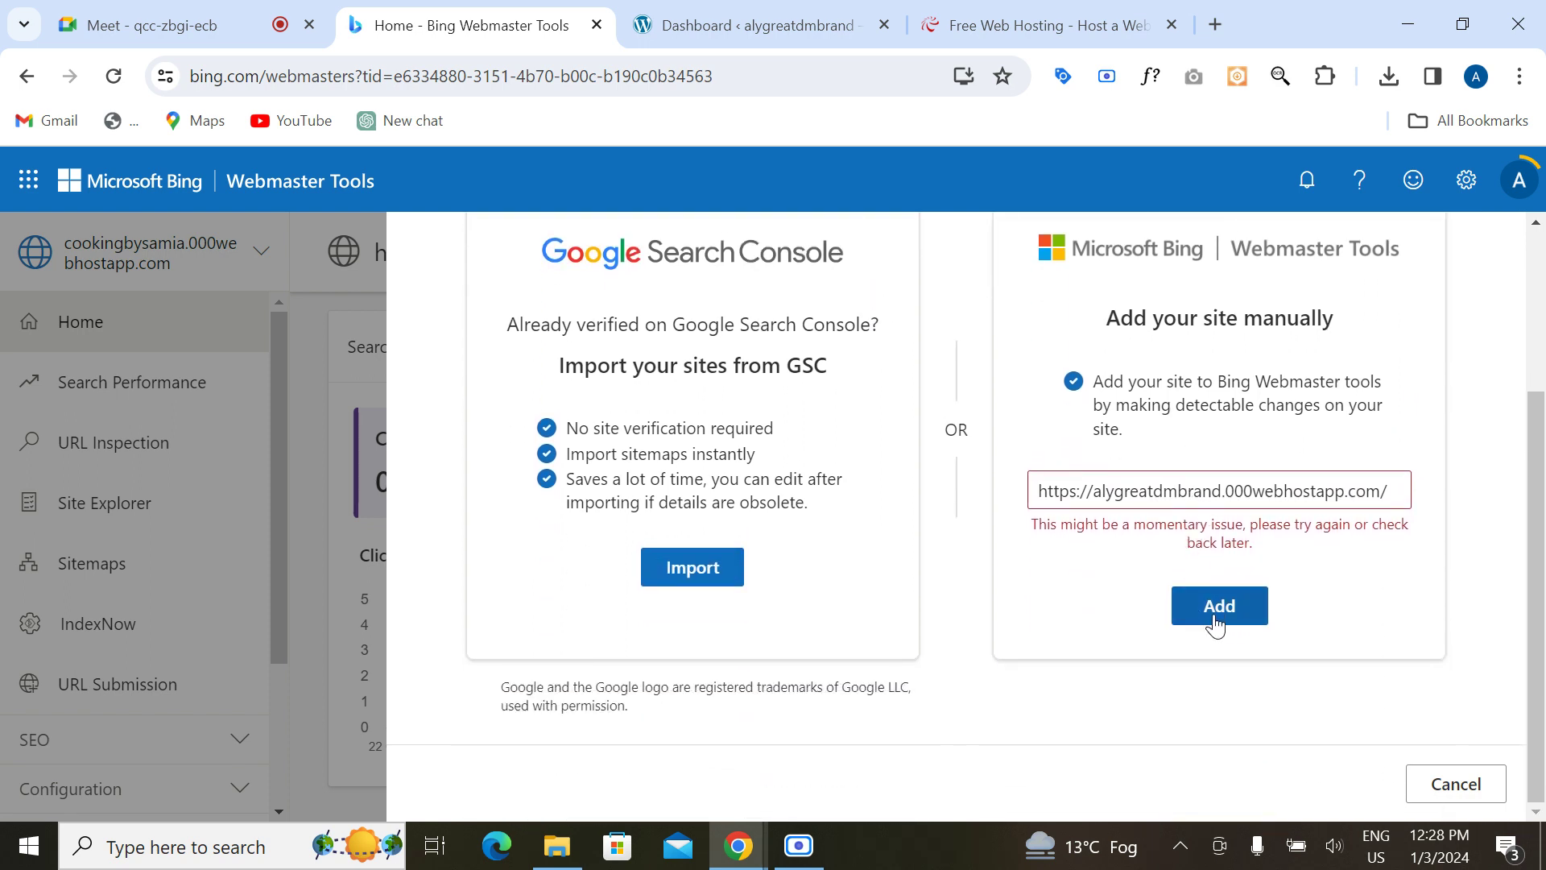
left_click(1207, 614)
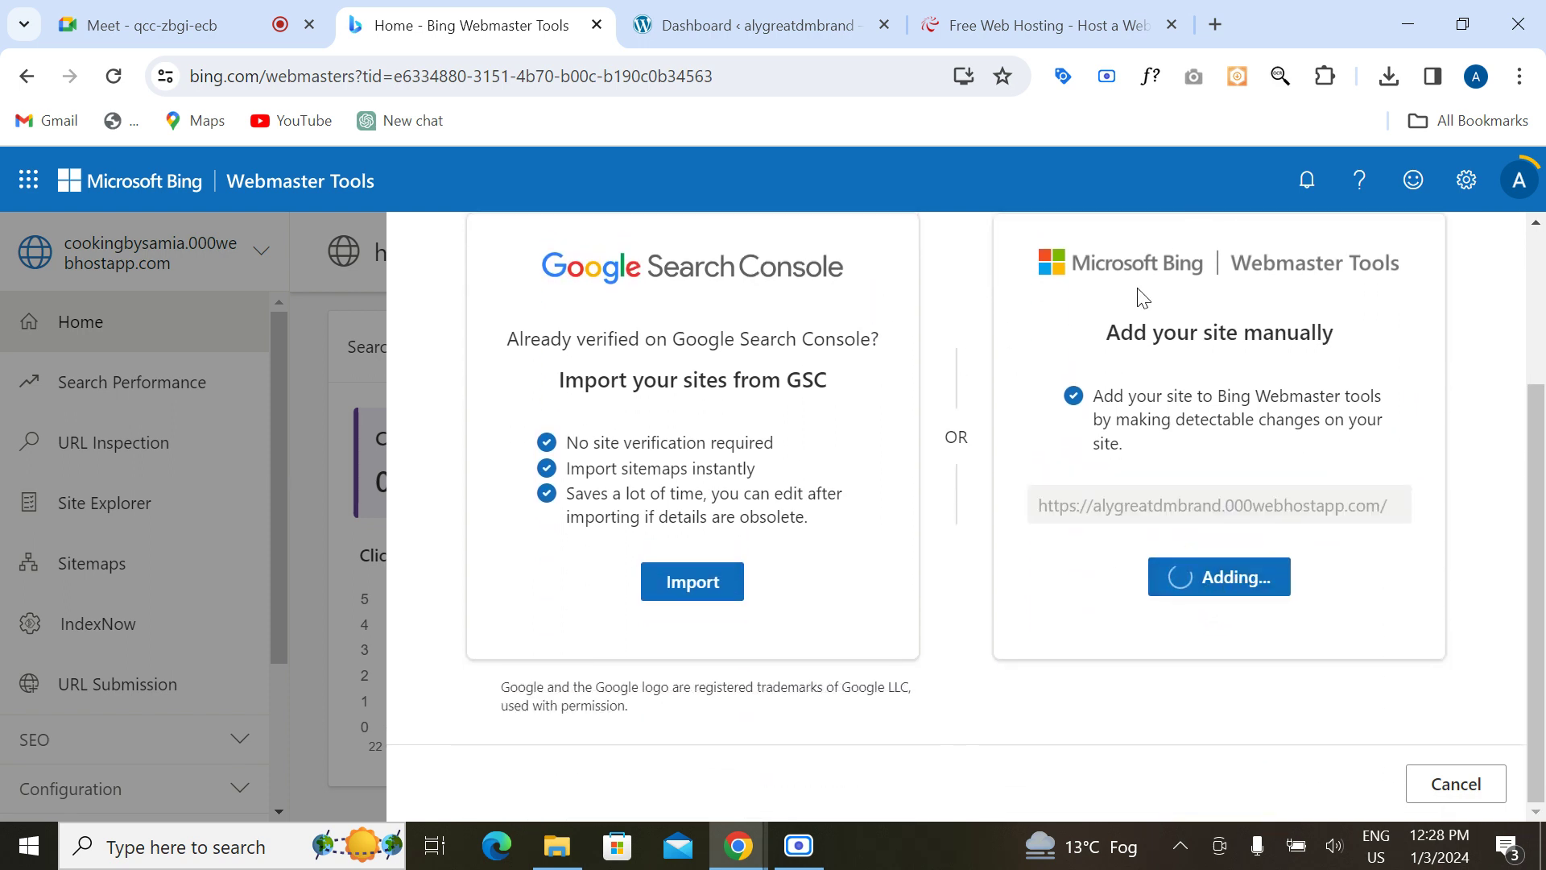
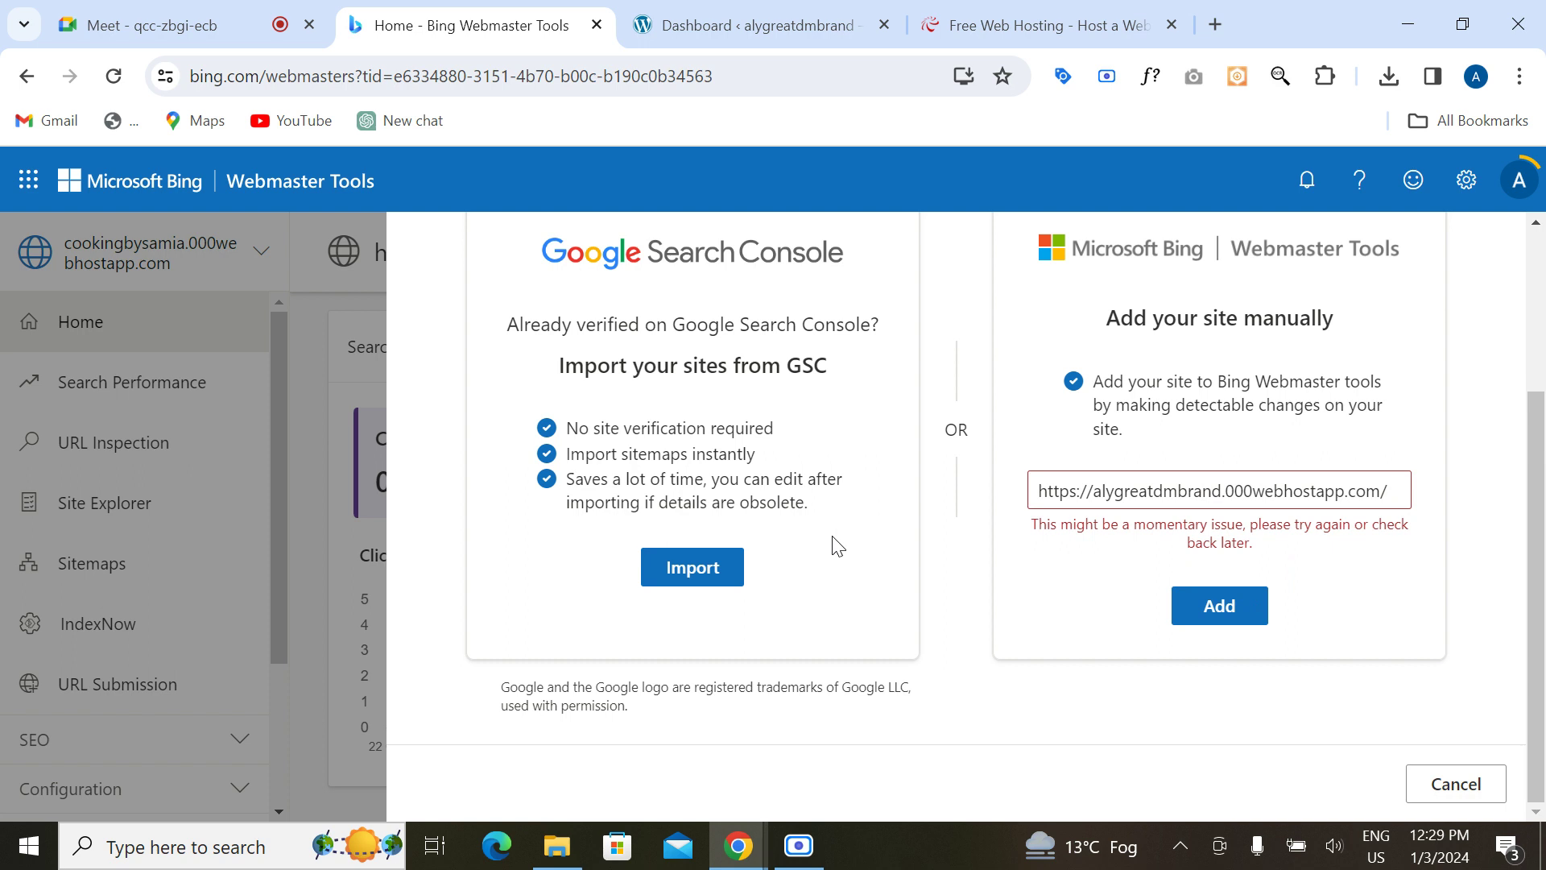
Step: Open the WordPress site's sitemap_index.xml to review its three sitemaps, then close that tab
left_click(812, 22)
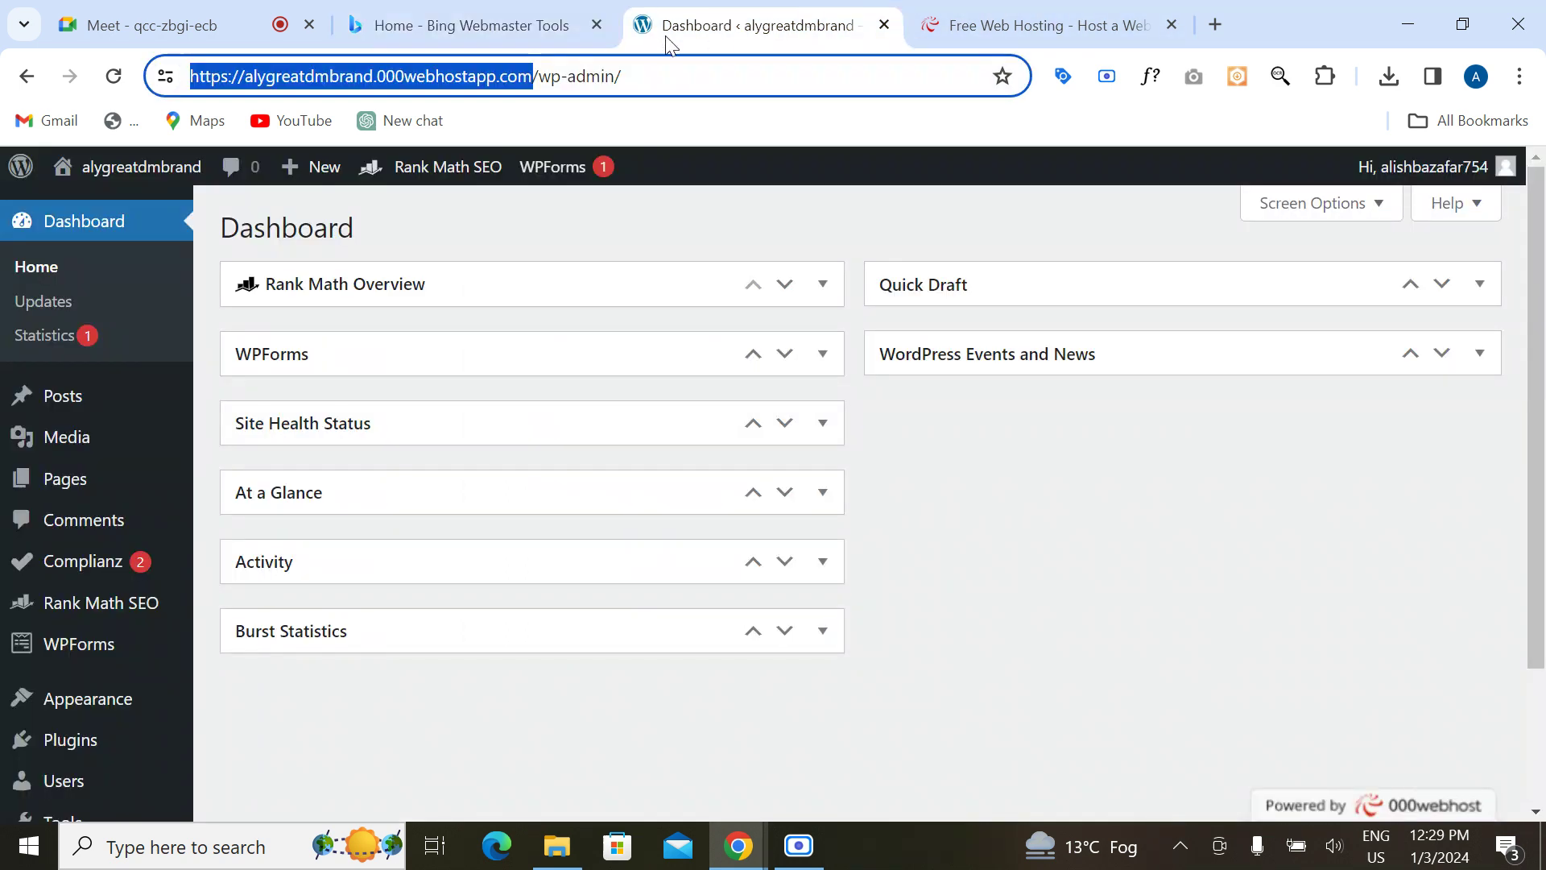
left_click_drag(537, 79, 644, 77)
type("s")
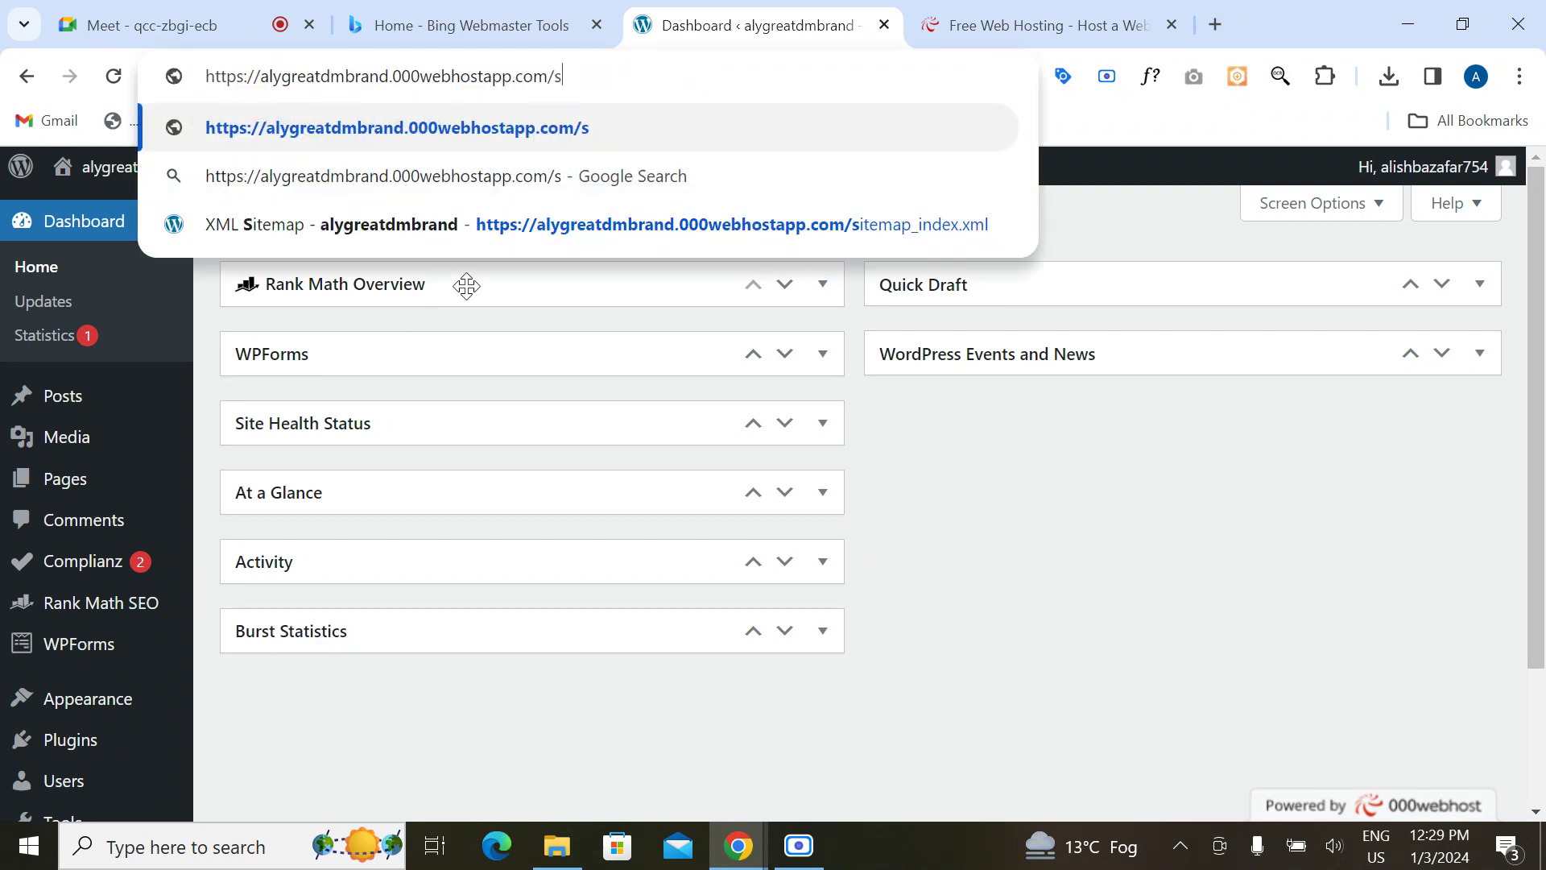
type("i")
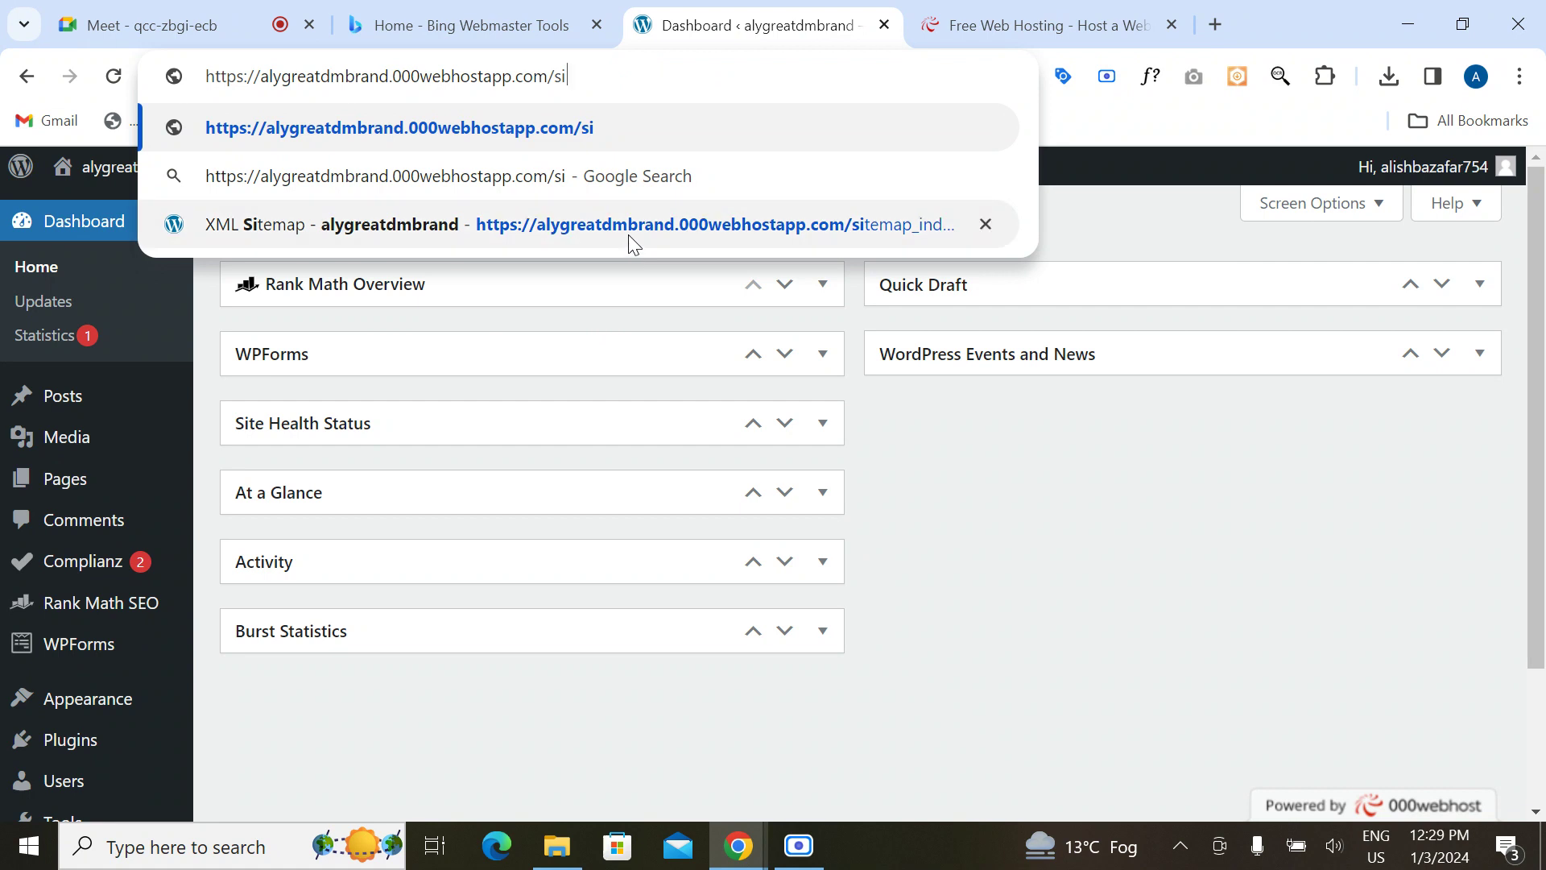
left_click(629, 237)
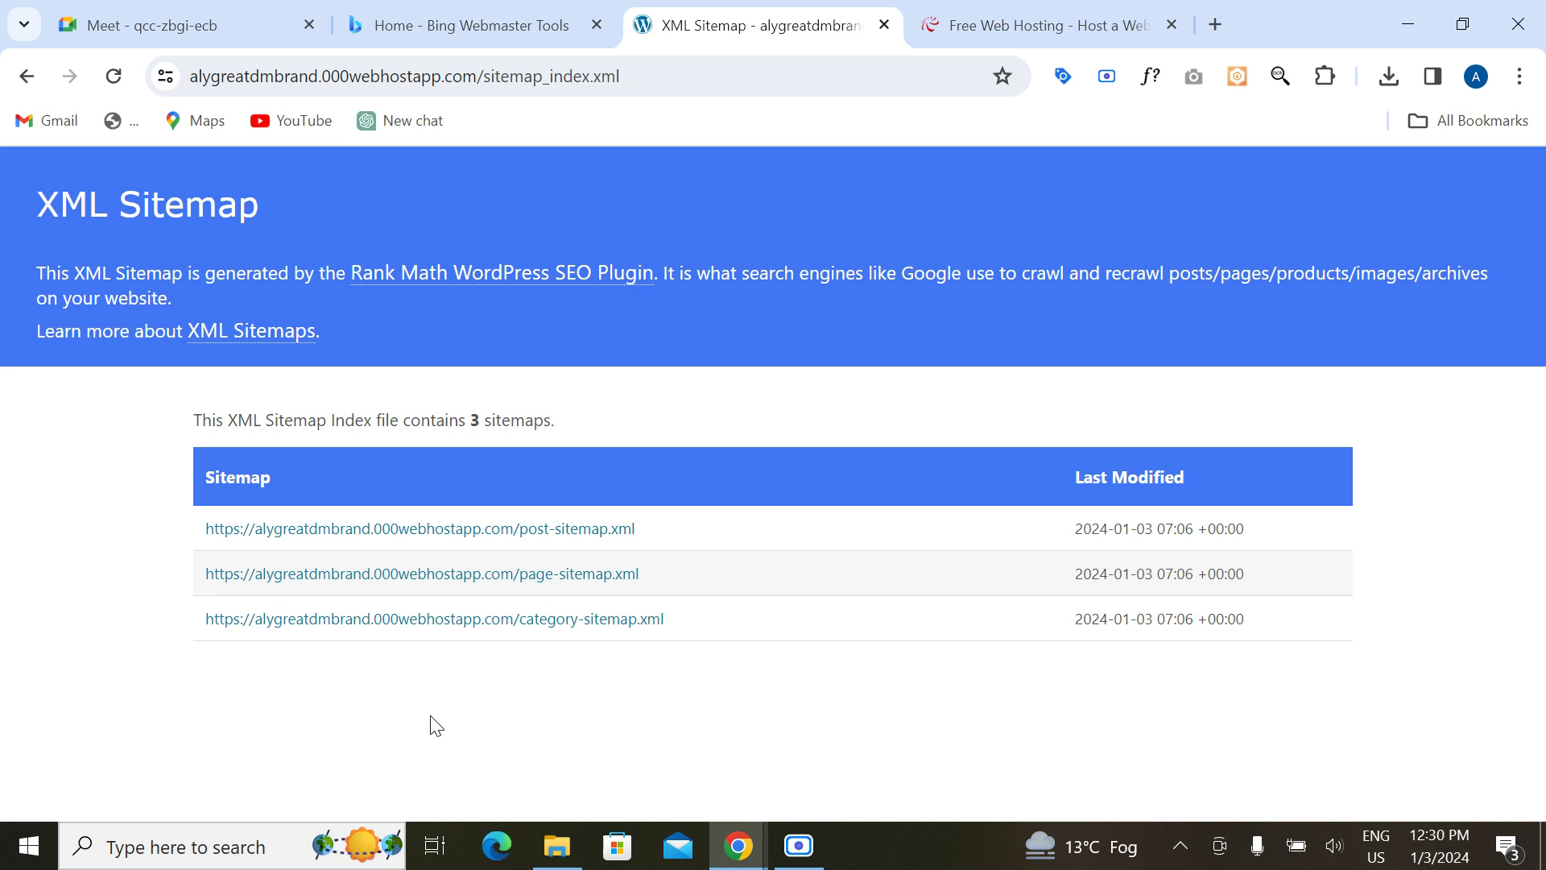
left_click(884, 25)
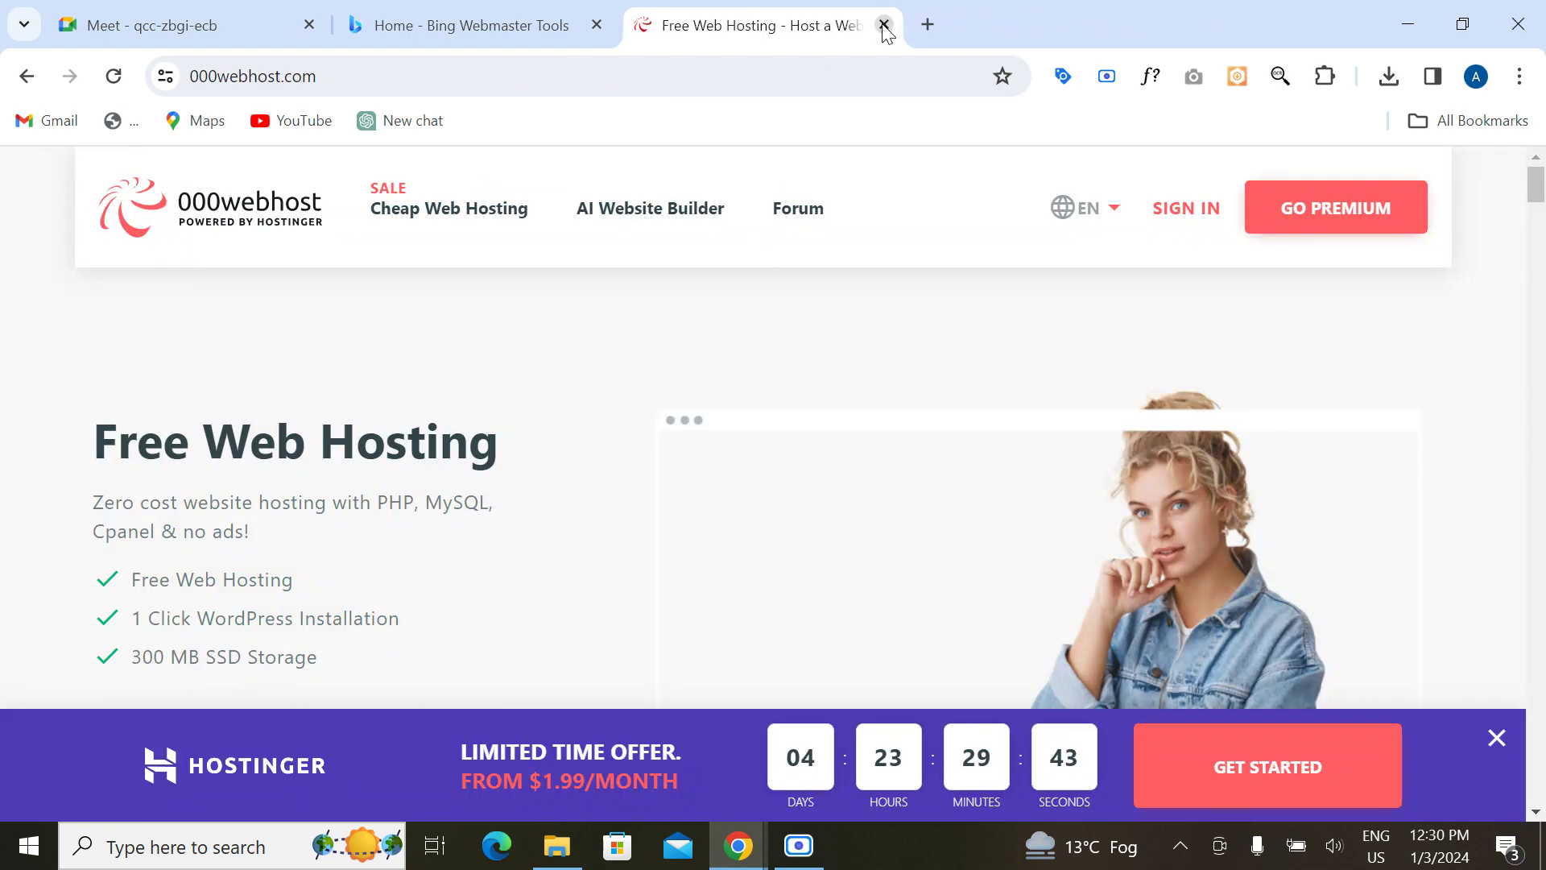
Step: Close the 000webhost tab and cancel Bing's Add site dialog
left_click(884, 25)
scroll(573, 590, "down", 3)
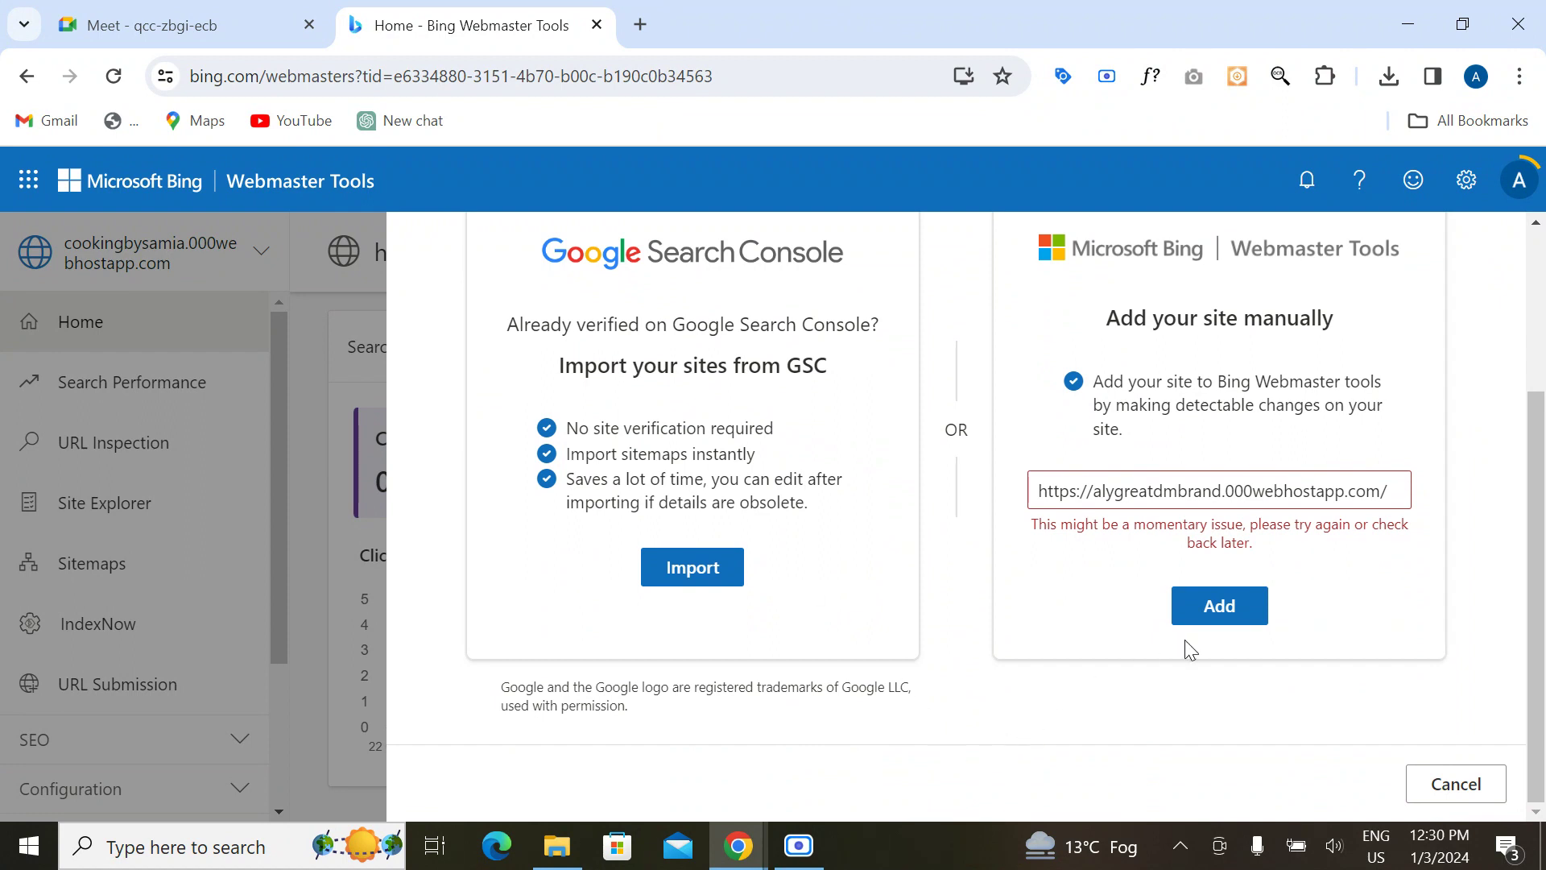
left_click(1457, 785)
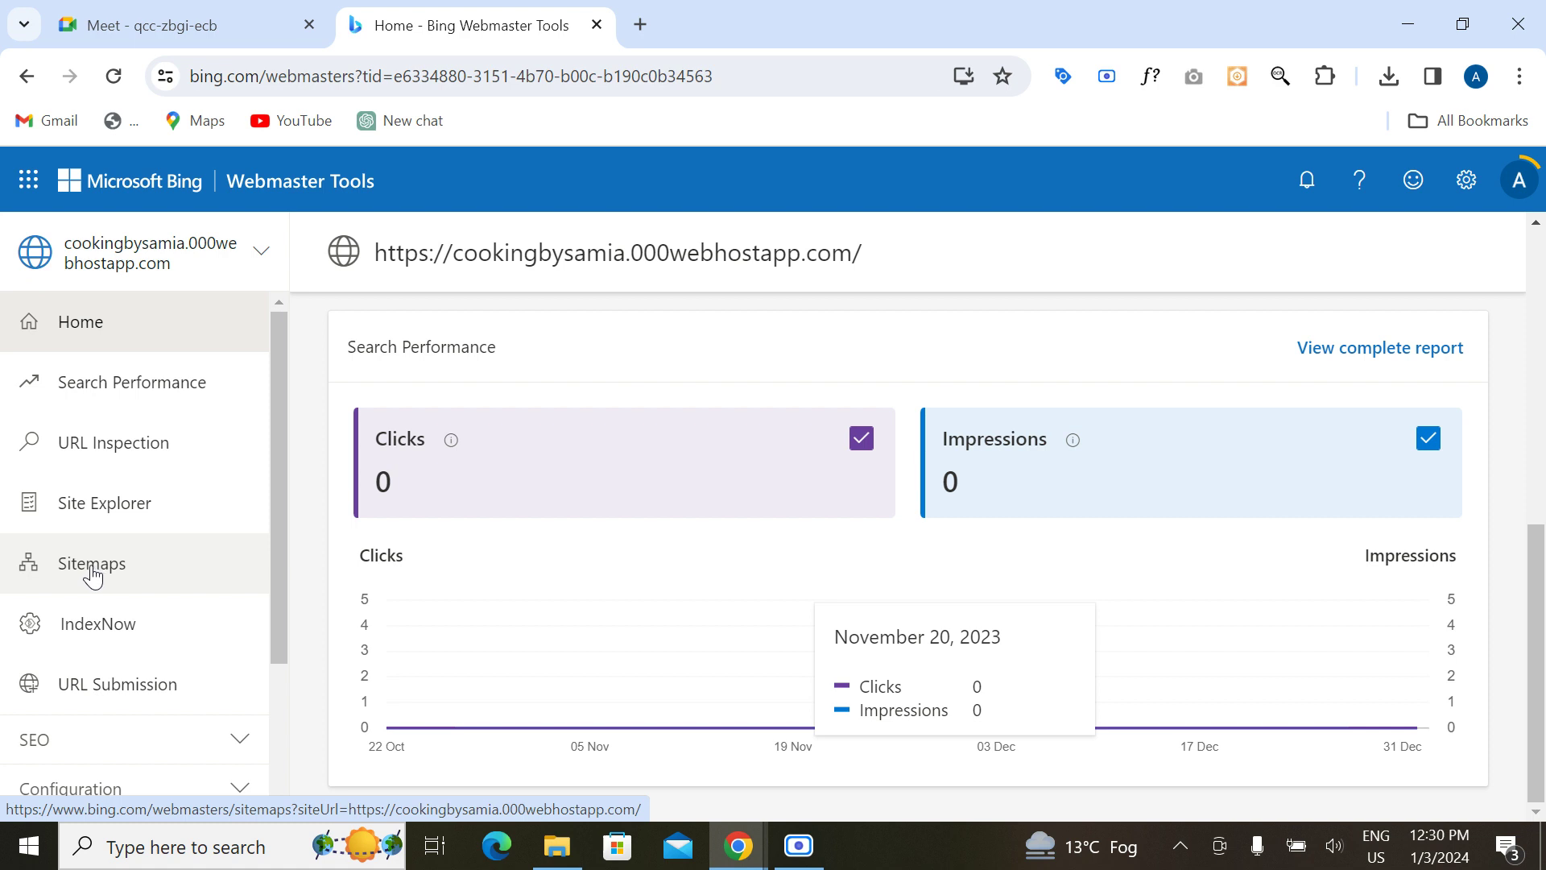
Step: Show the Sitemaps page for lishascollection.com, with 10 known sitemaps and 67 URLs
left_click(94, 576)
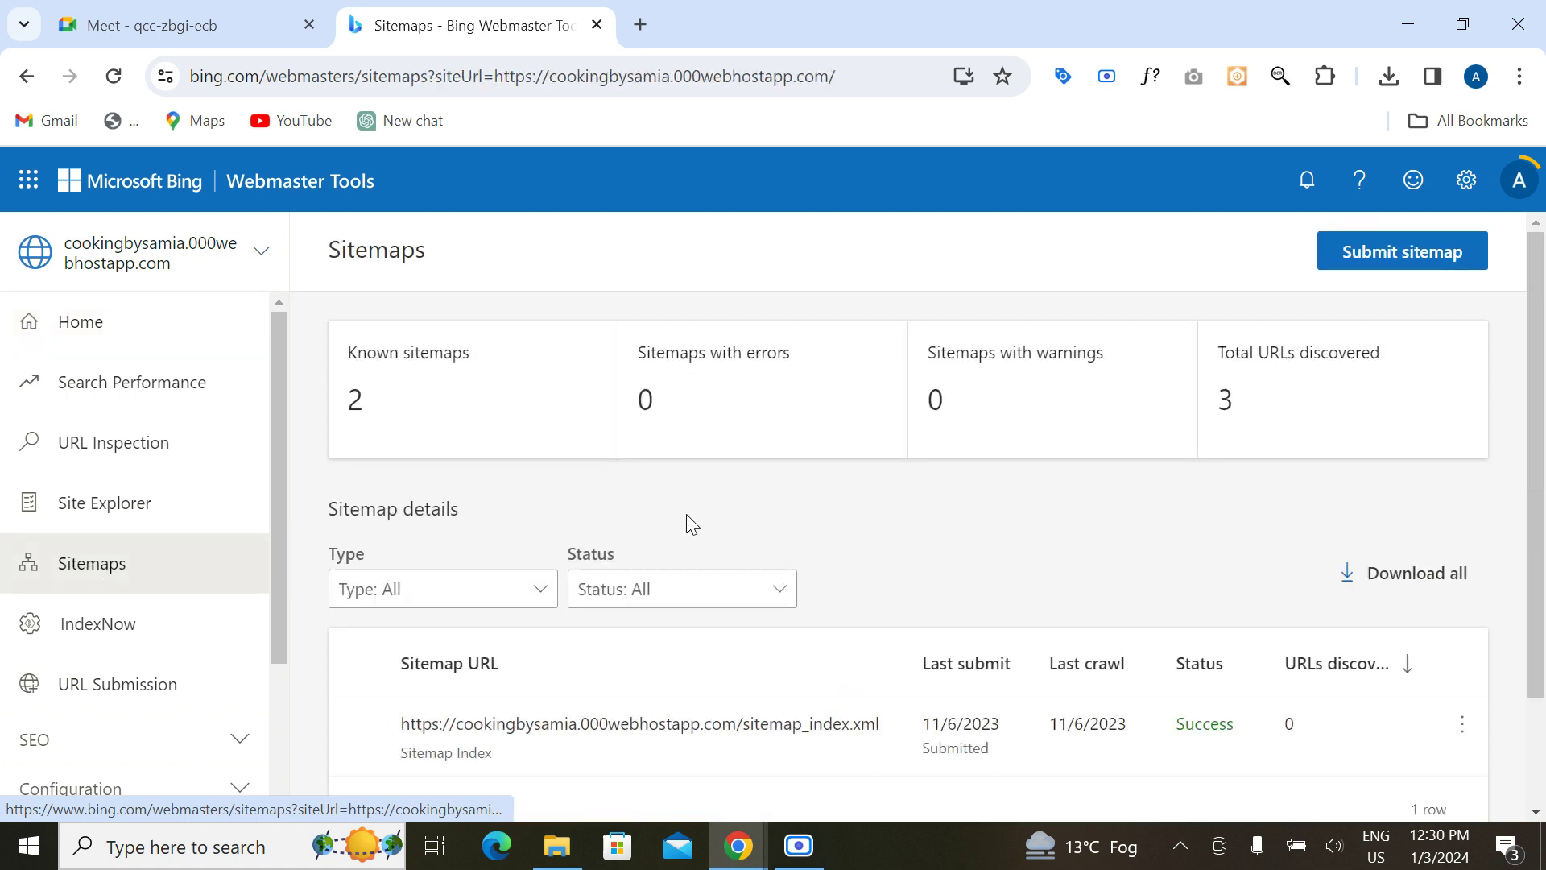
scroll(687, 519, "down", 2)
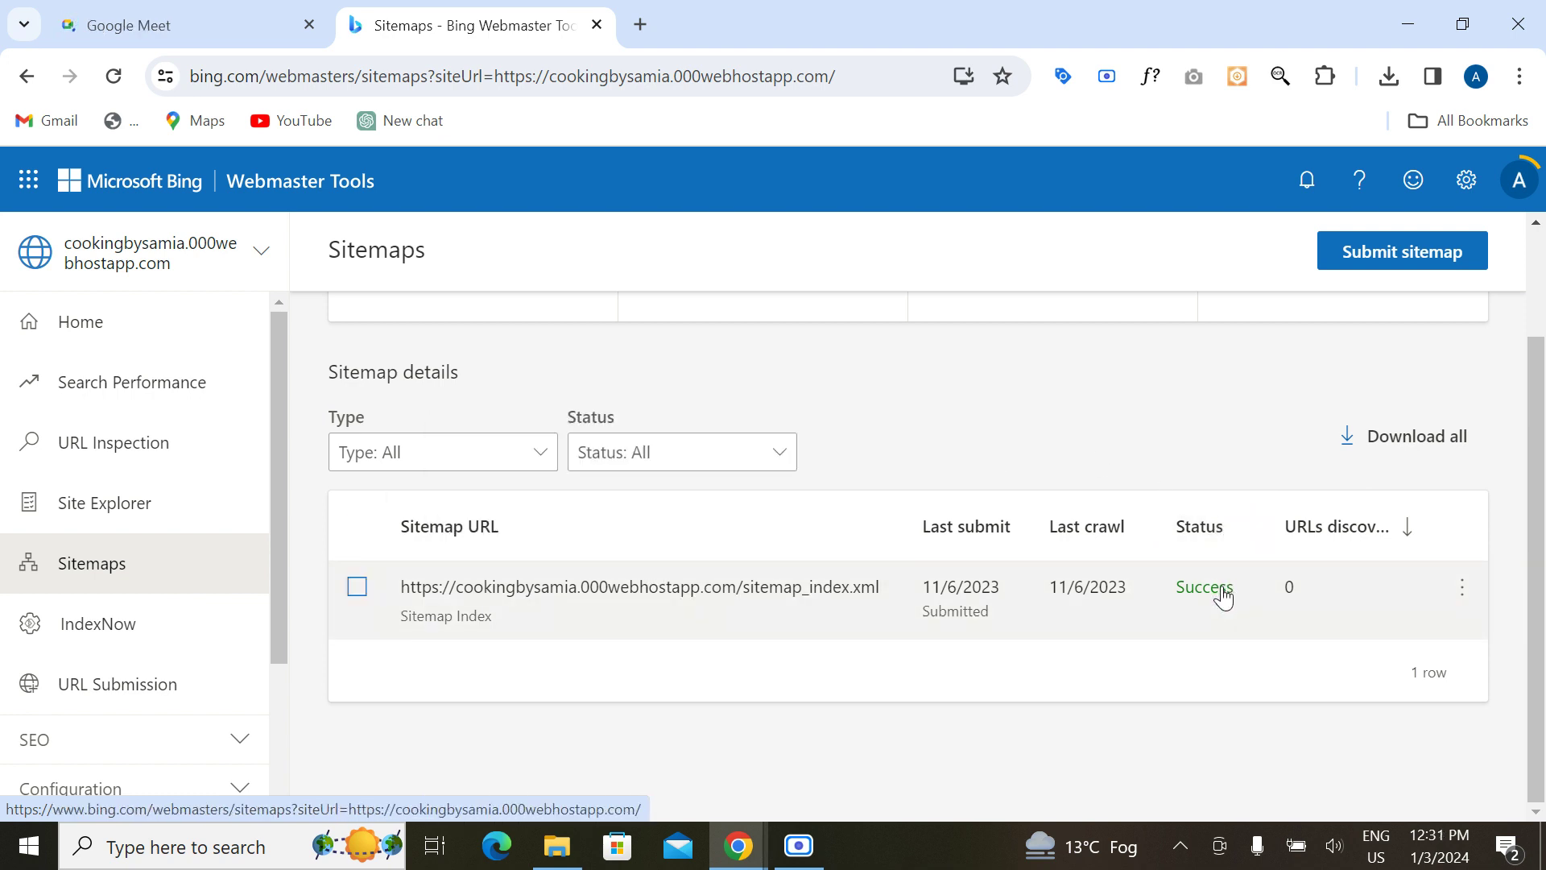
scroll(992, 392, "up", 2)
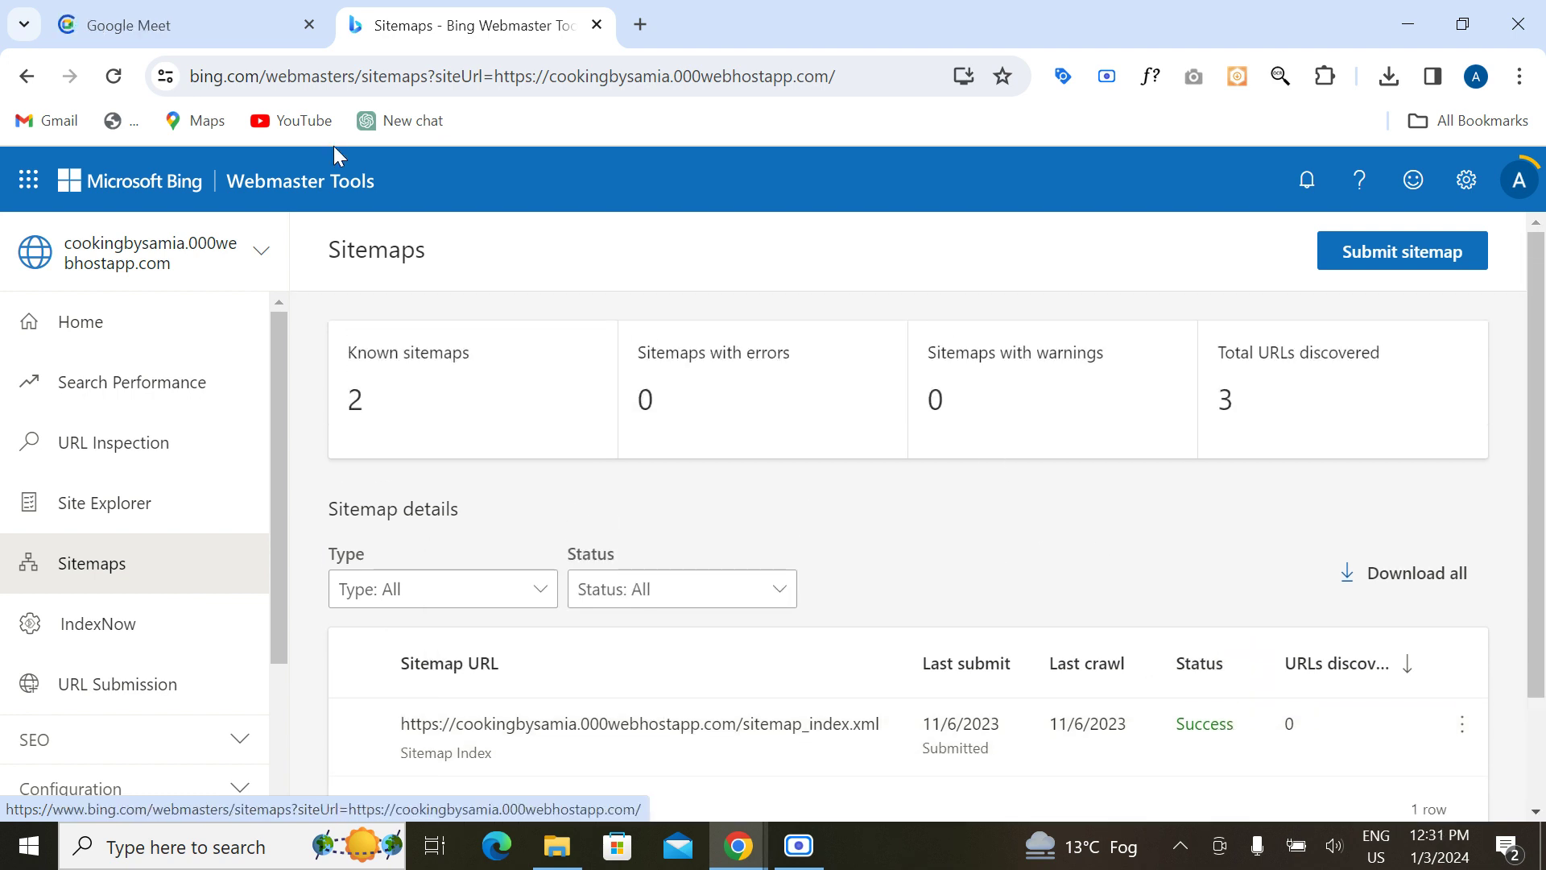
left_click(261, 256)
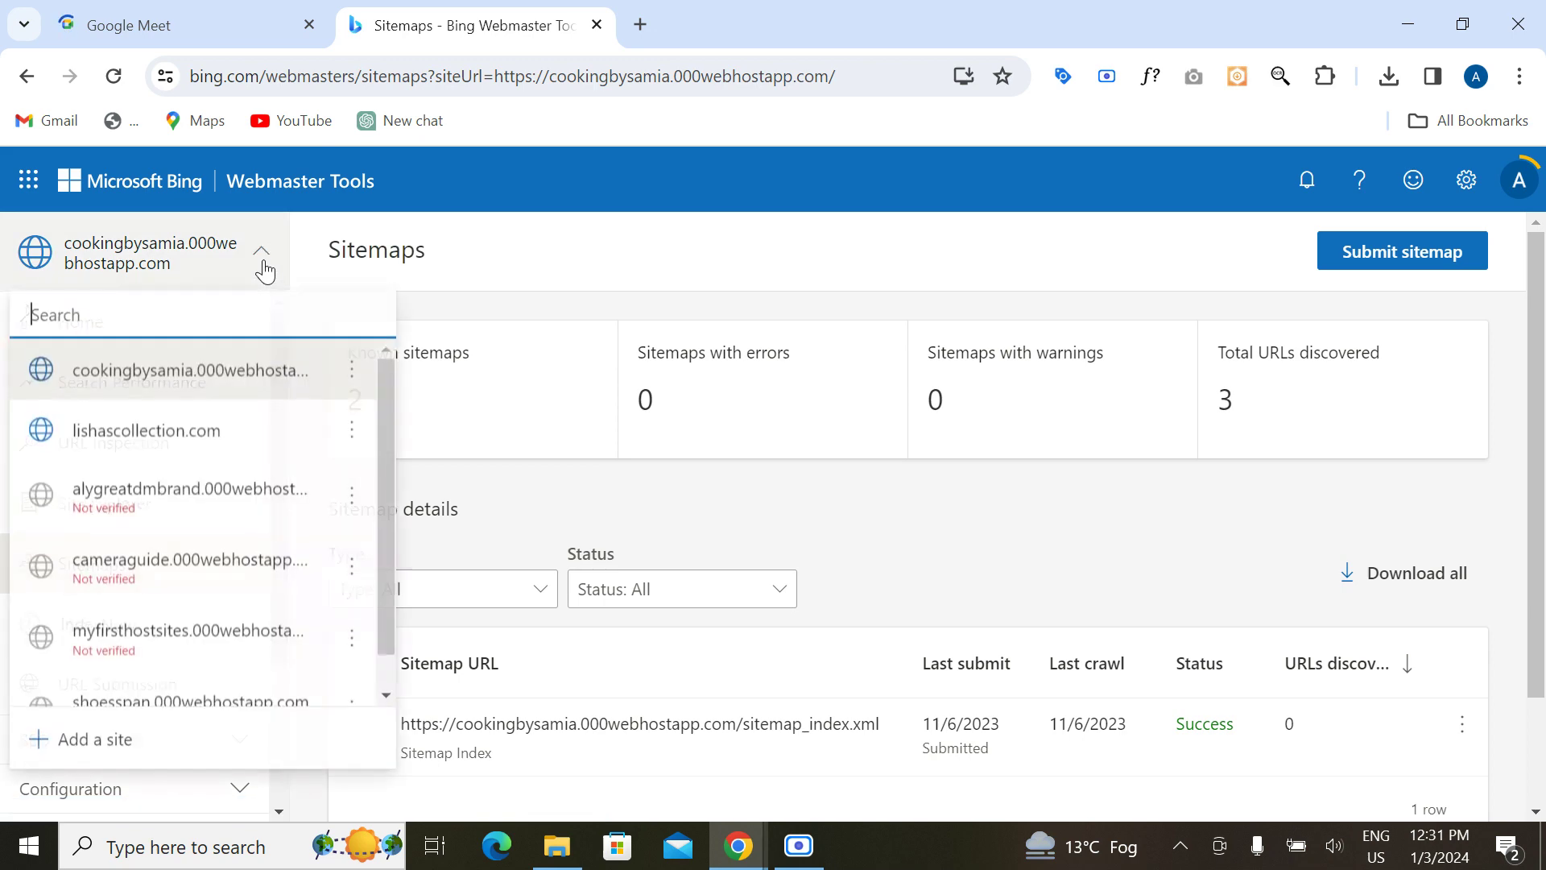
left_click(231, 447)
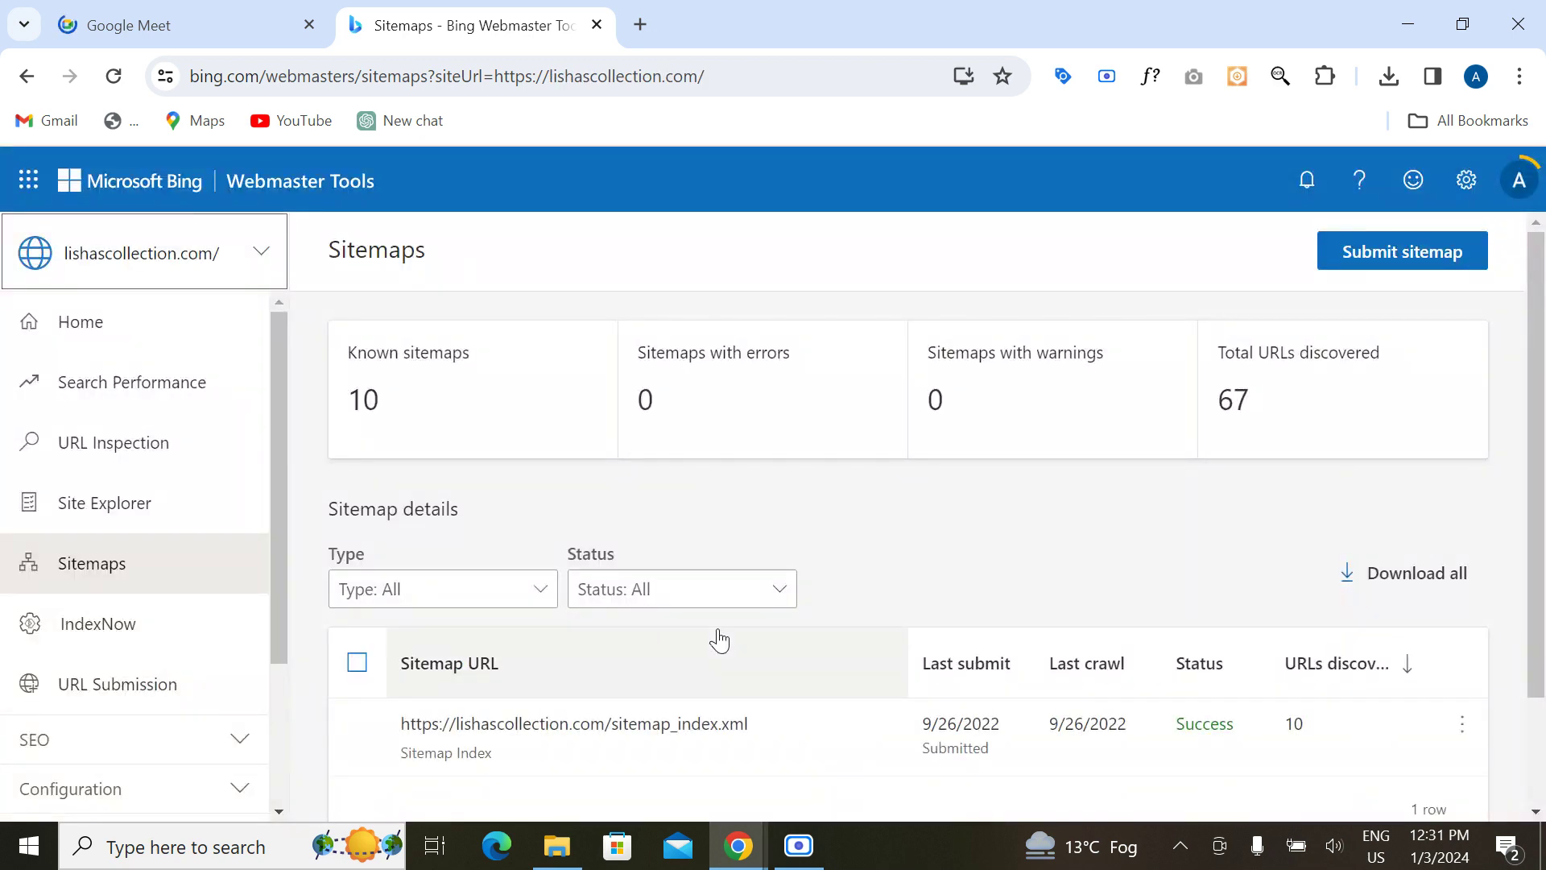
scroll(719, 641, "down", 2)
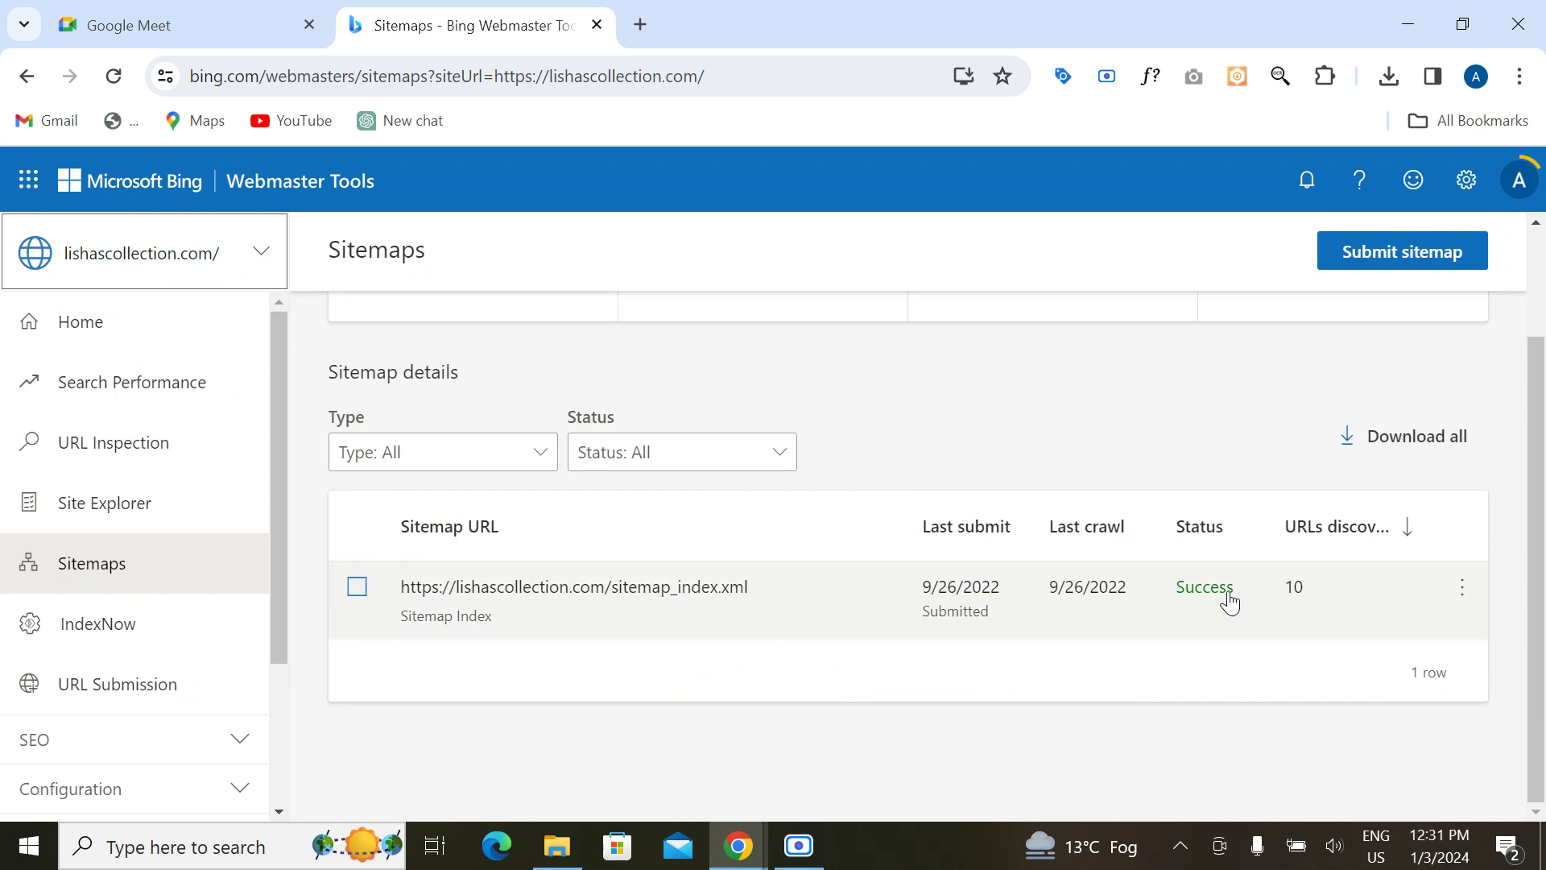
scroll(838, 504, "up", 2)
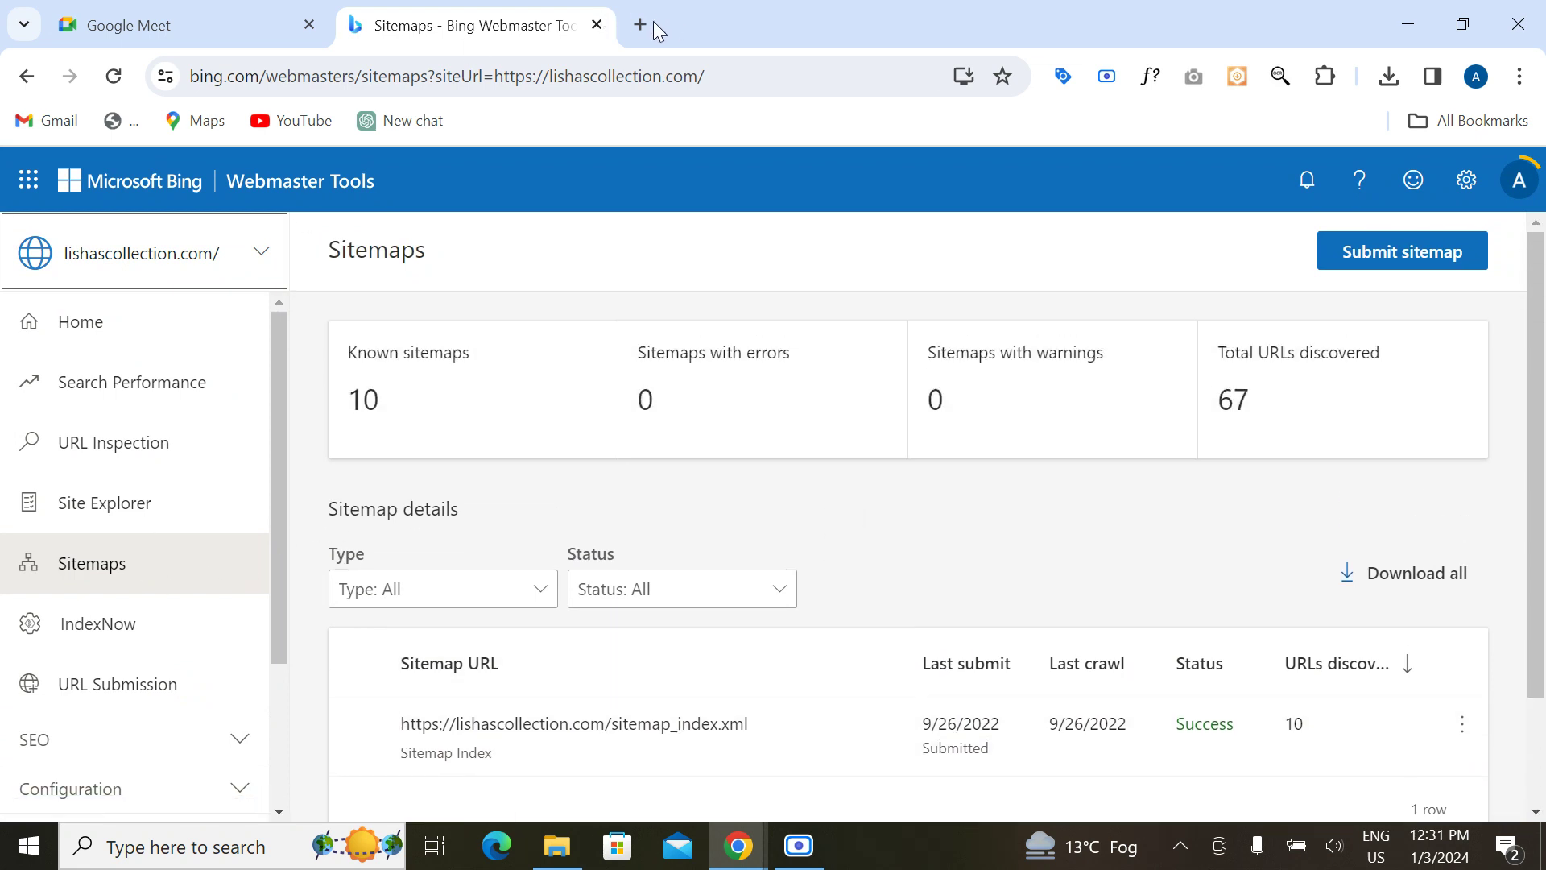
Step: Search 'google search console' in a new tab and open the Search Console Overview via Start now
left_click(645, 22)
type("goo")
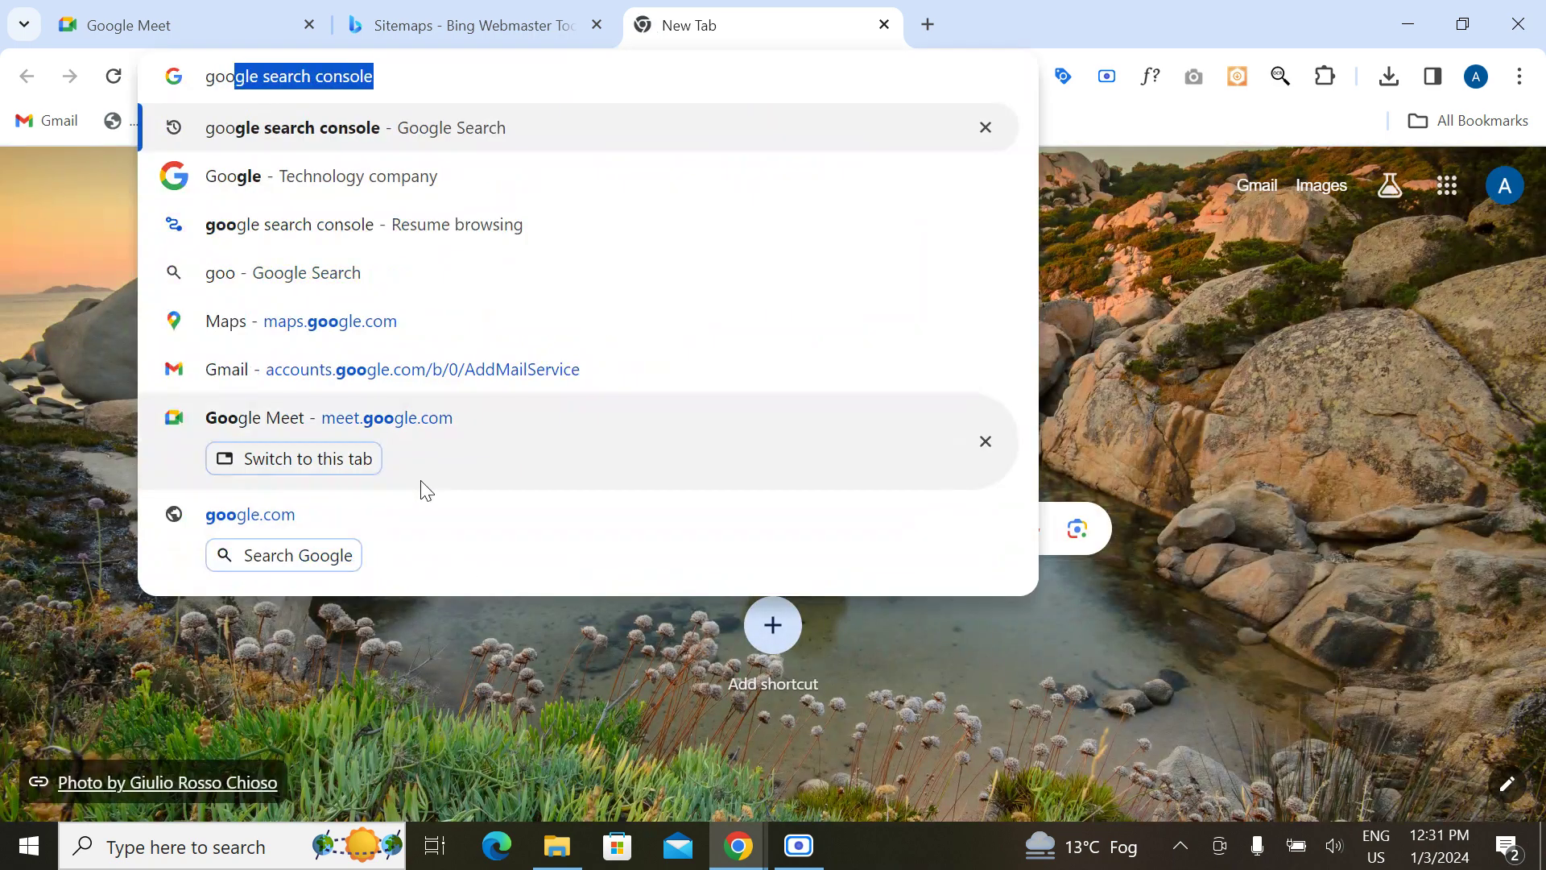
key("Return")
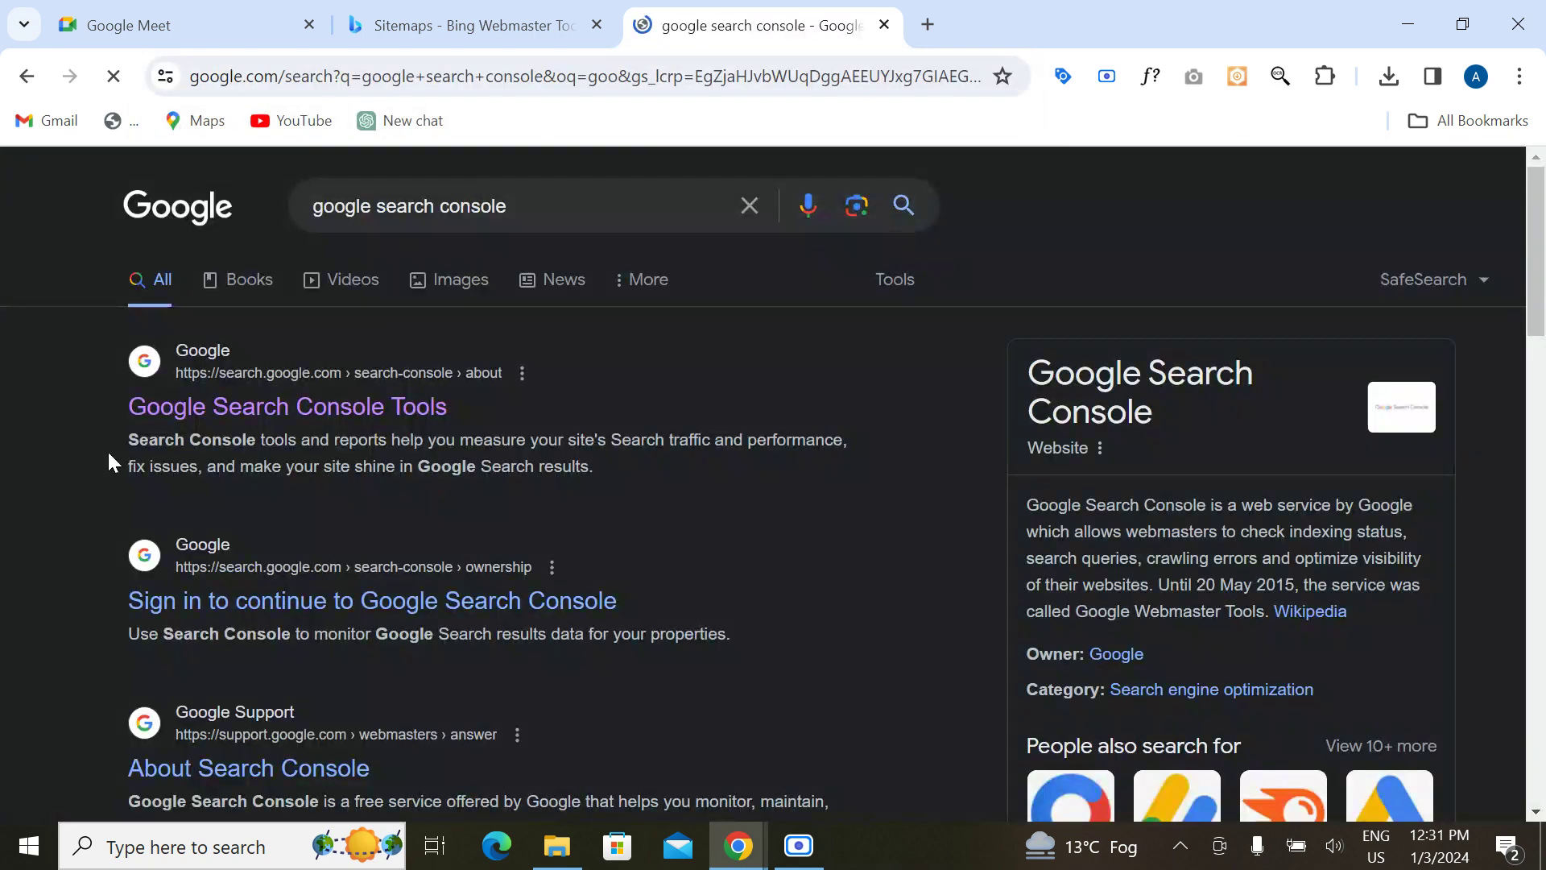
left_click(245, 414)
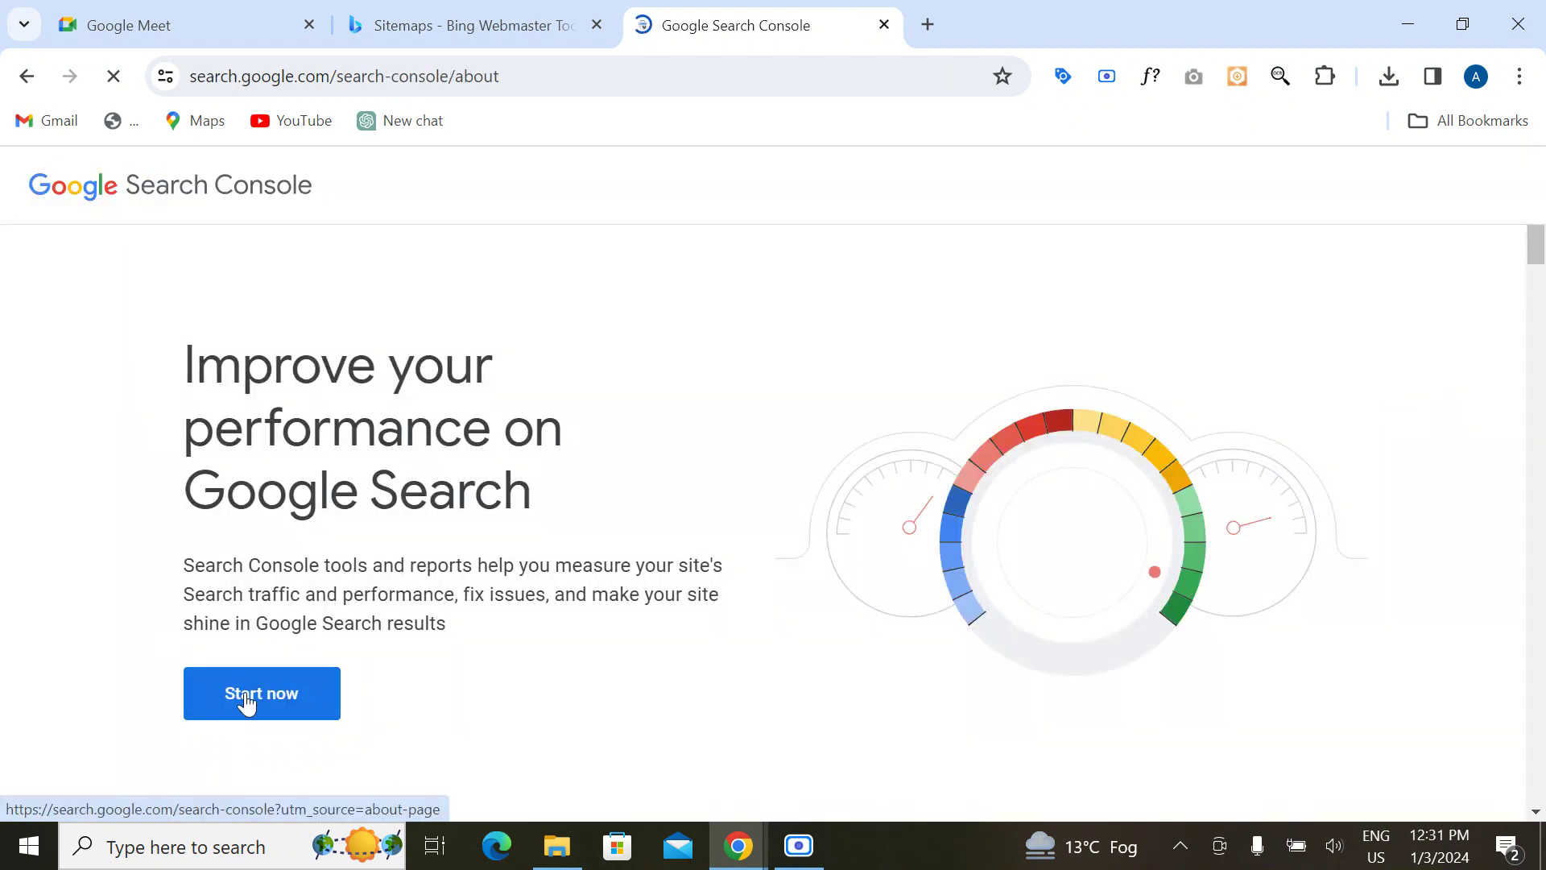
left_click(198, 682)
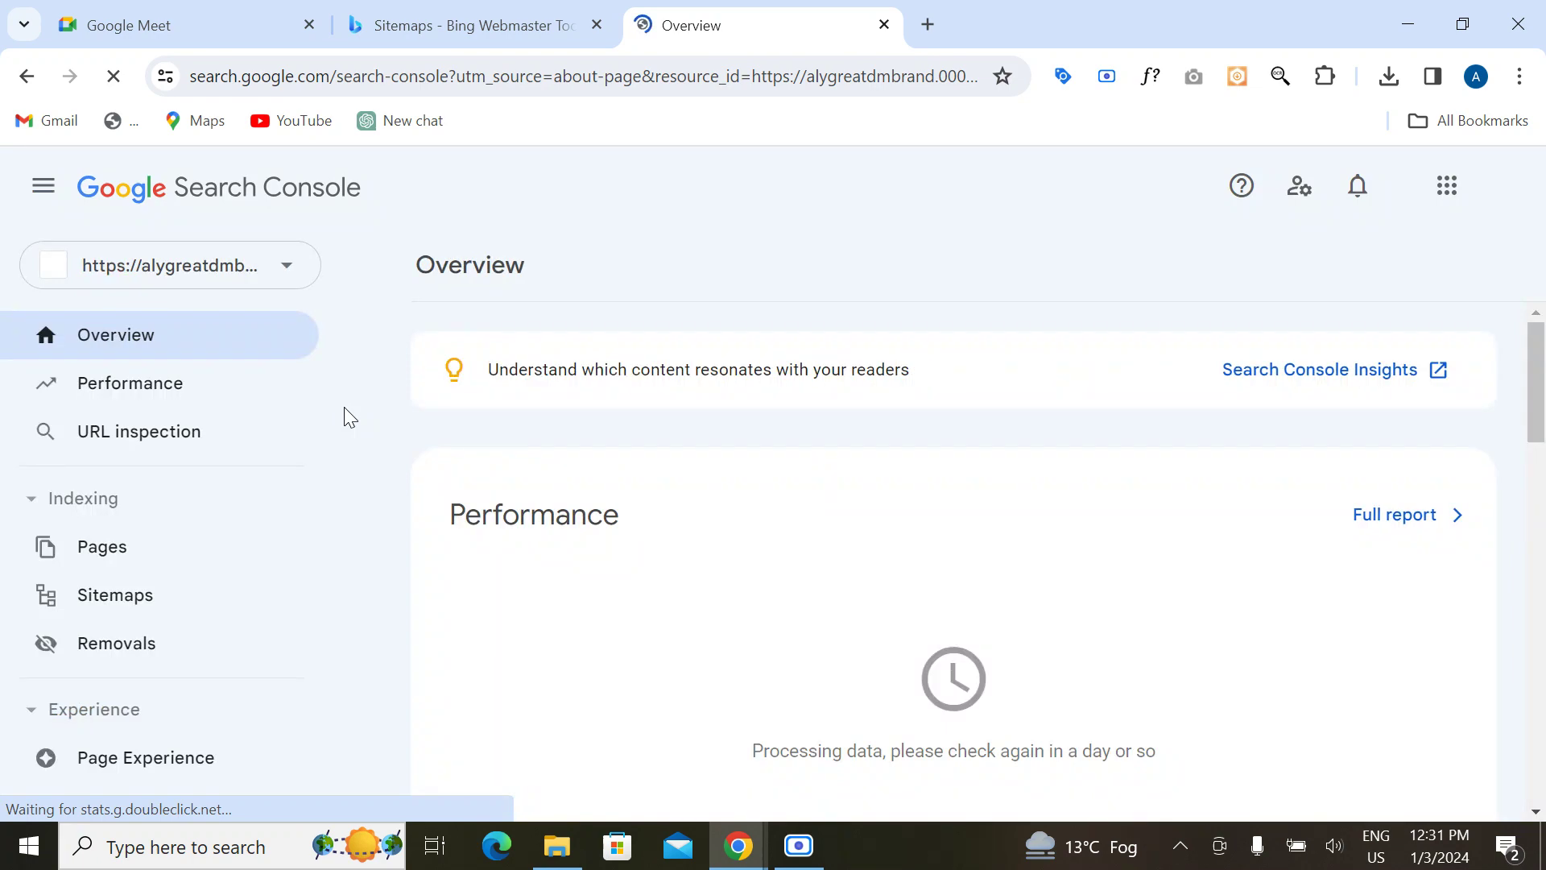
Step: Open the Search Console Sitemaps report, paste the site URL into the new-sitemap field, then clear it
scroll(242, 509, "down", 2)
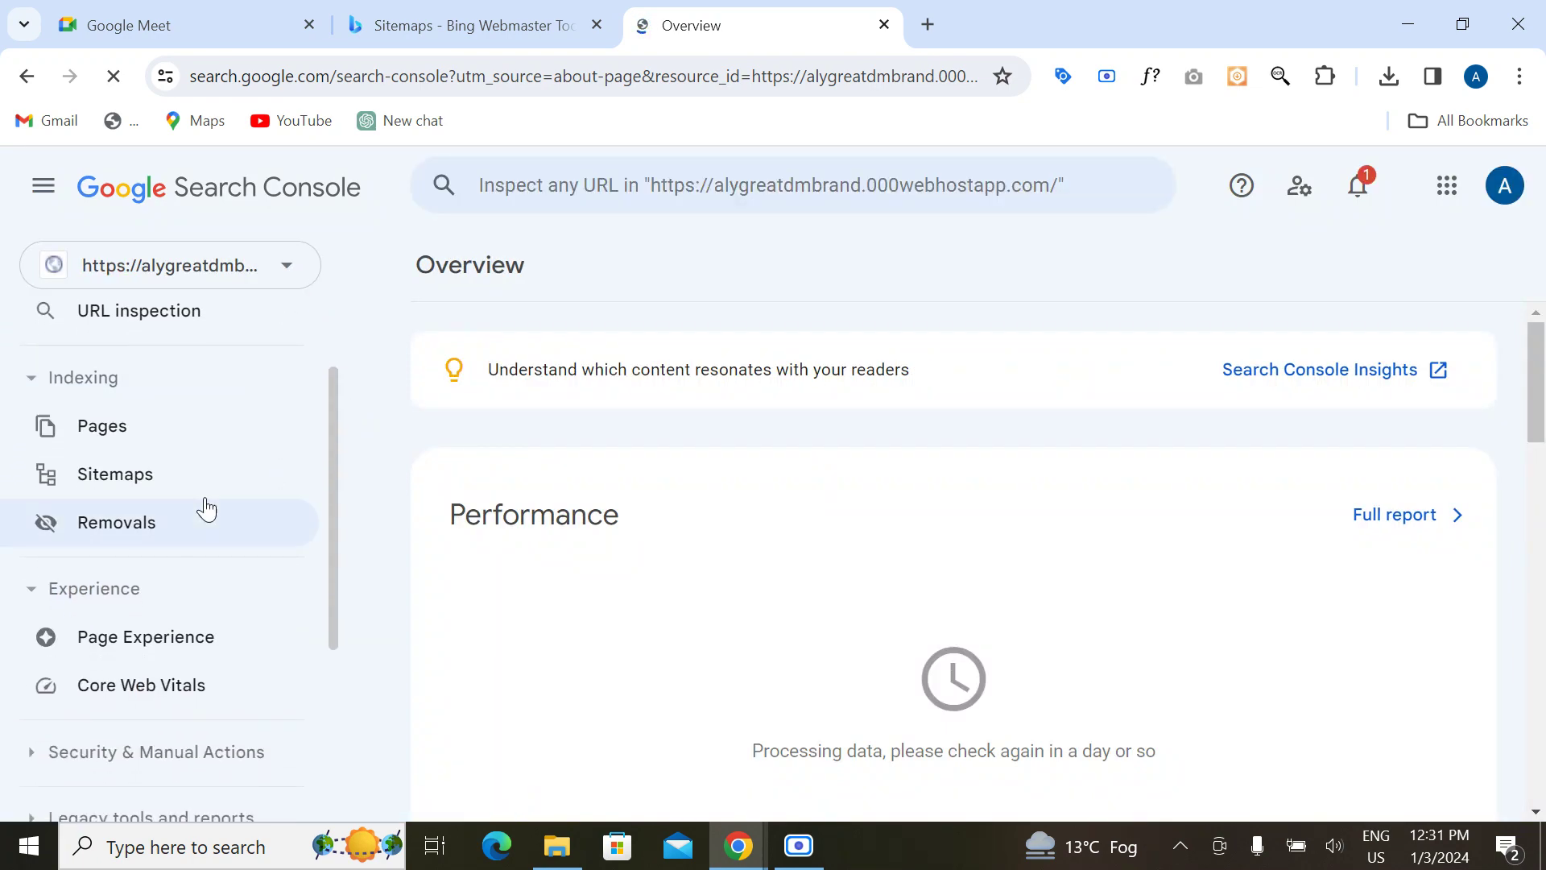
left_click(143, 474)
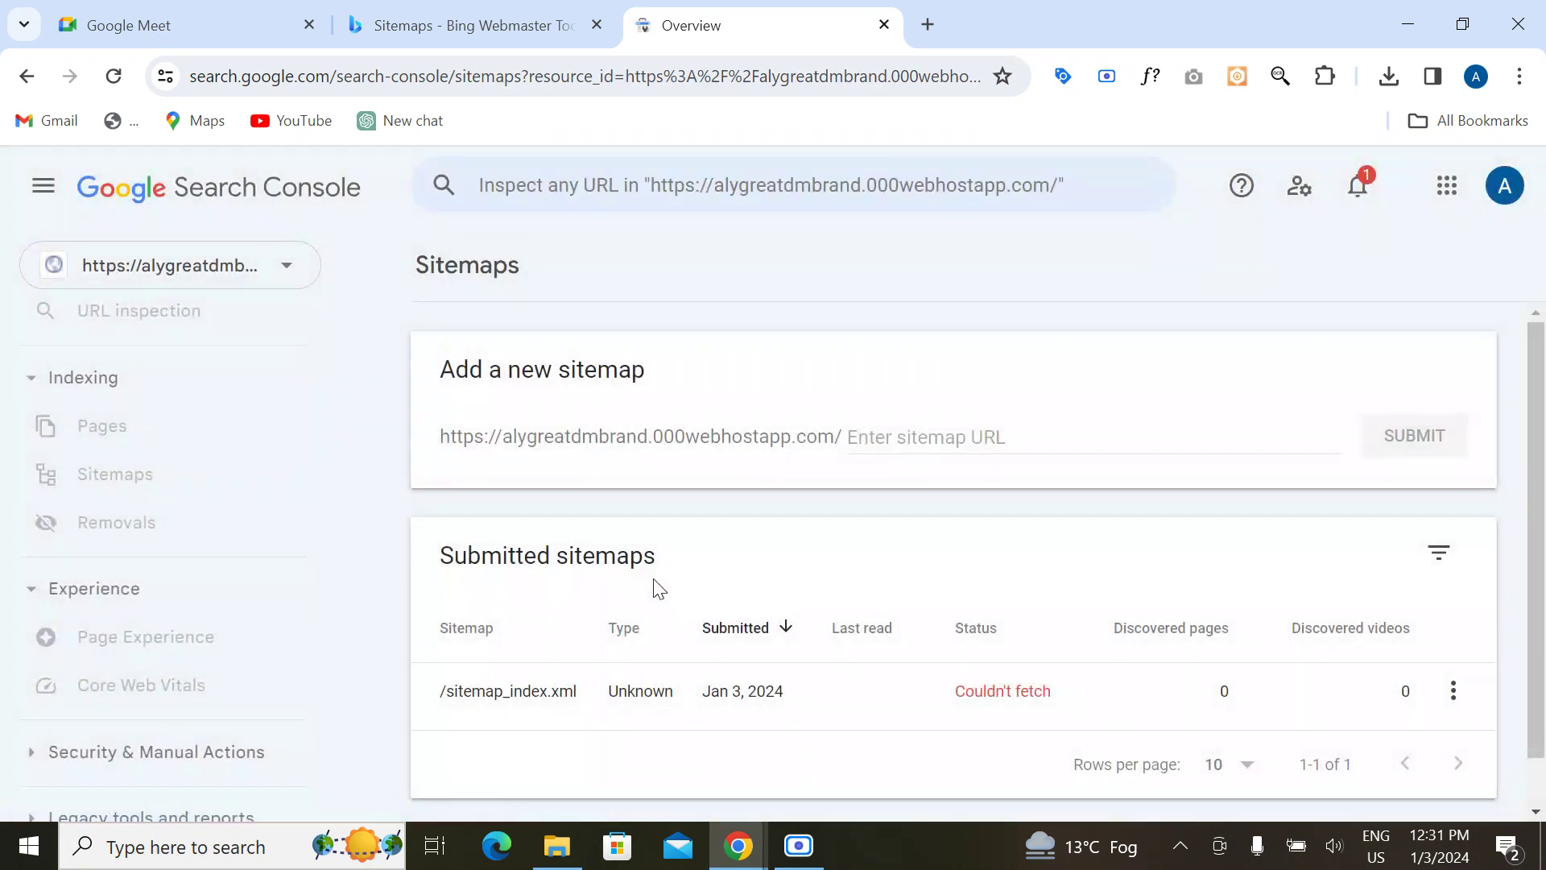
scroll(653, 578, "down", 1)
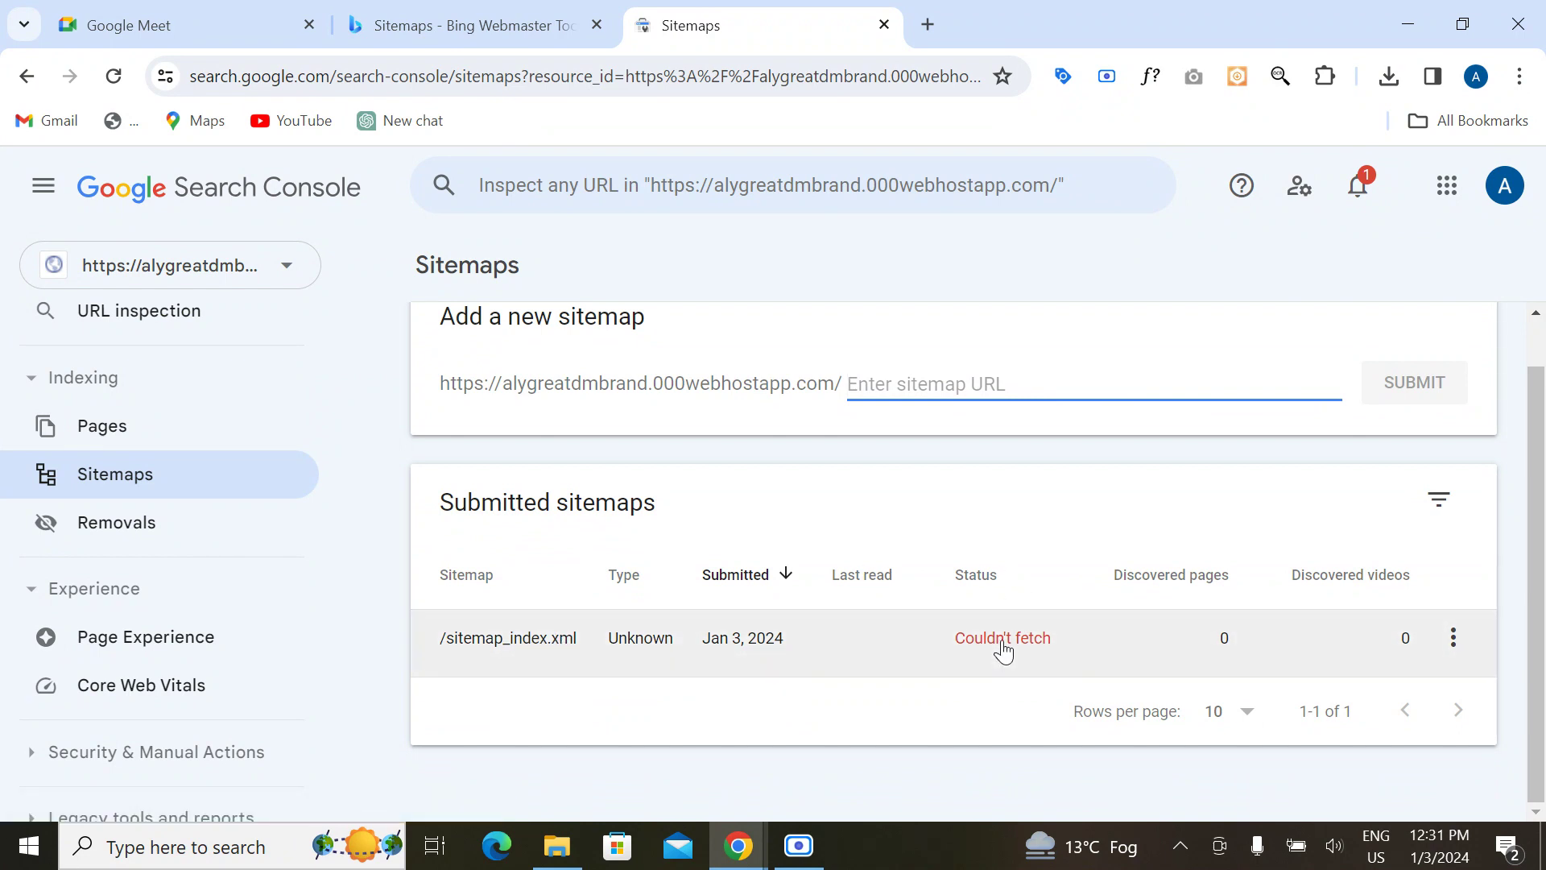
scroll(766, 442, "up", 1)
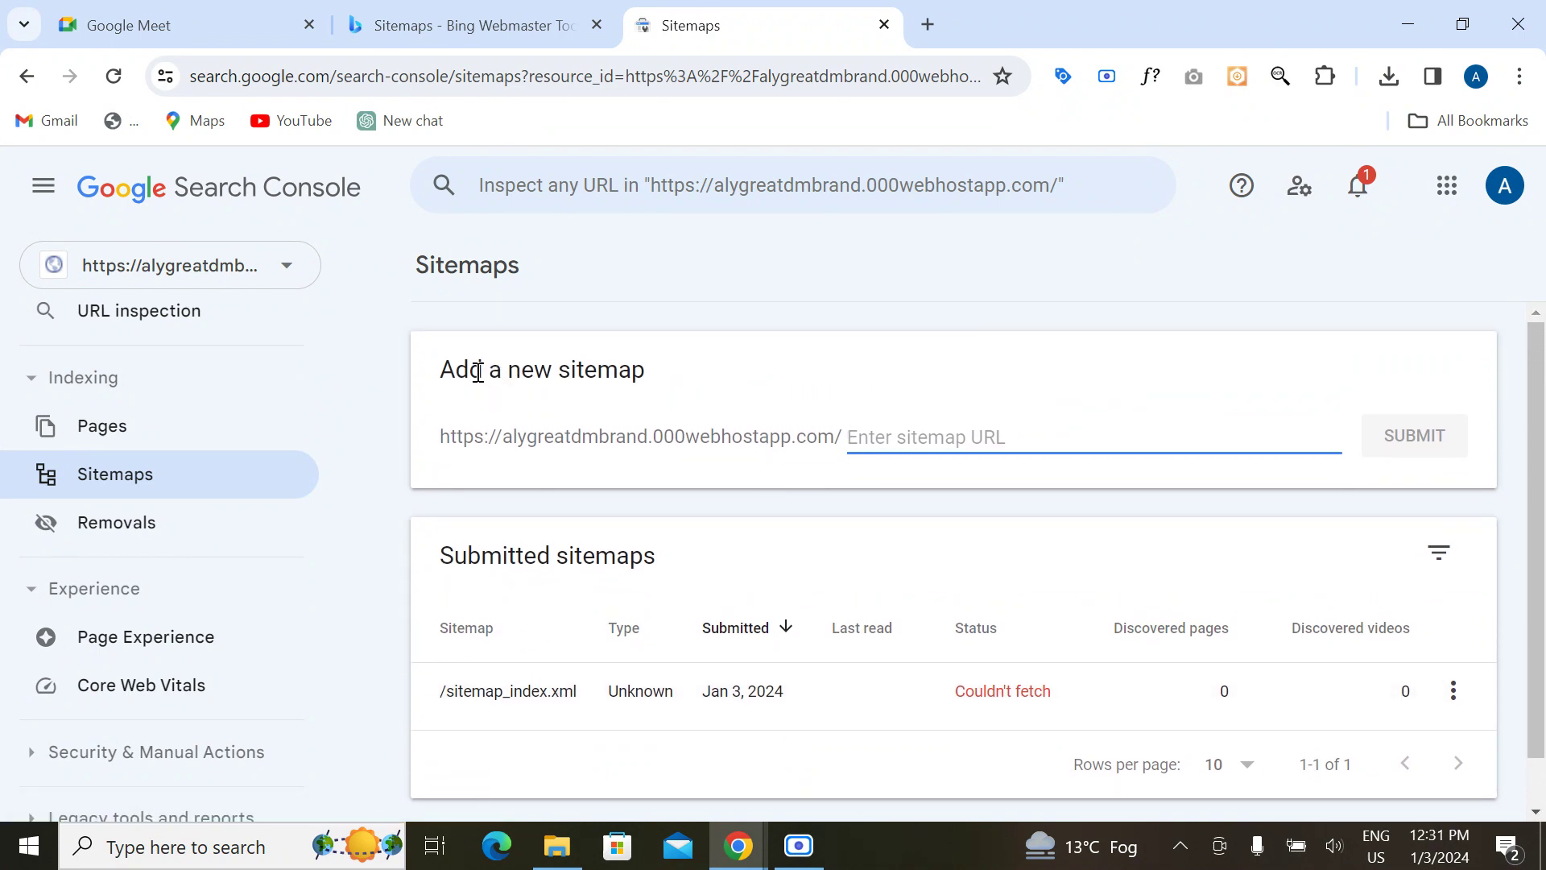
right_click(953, 442)
left_click(998, 293)
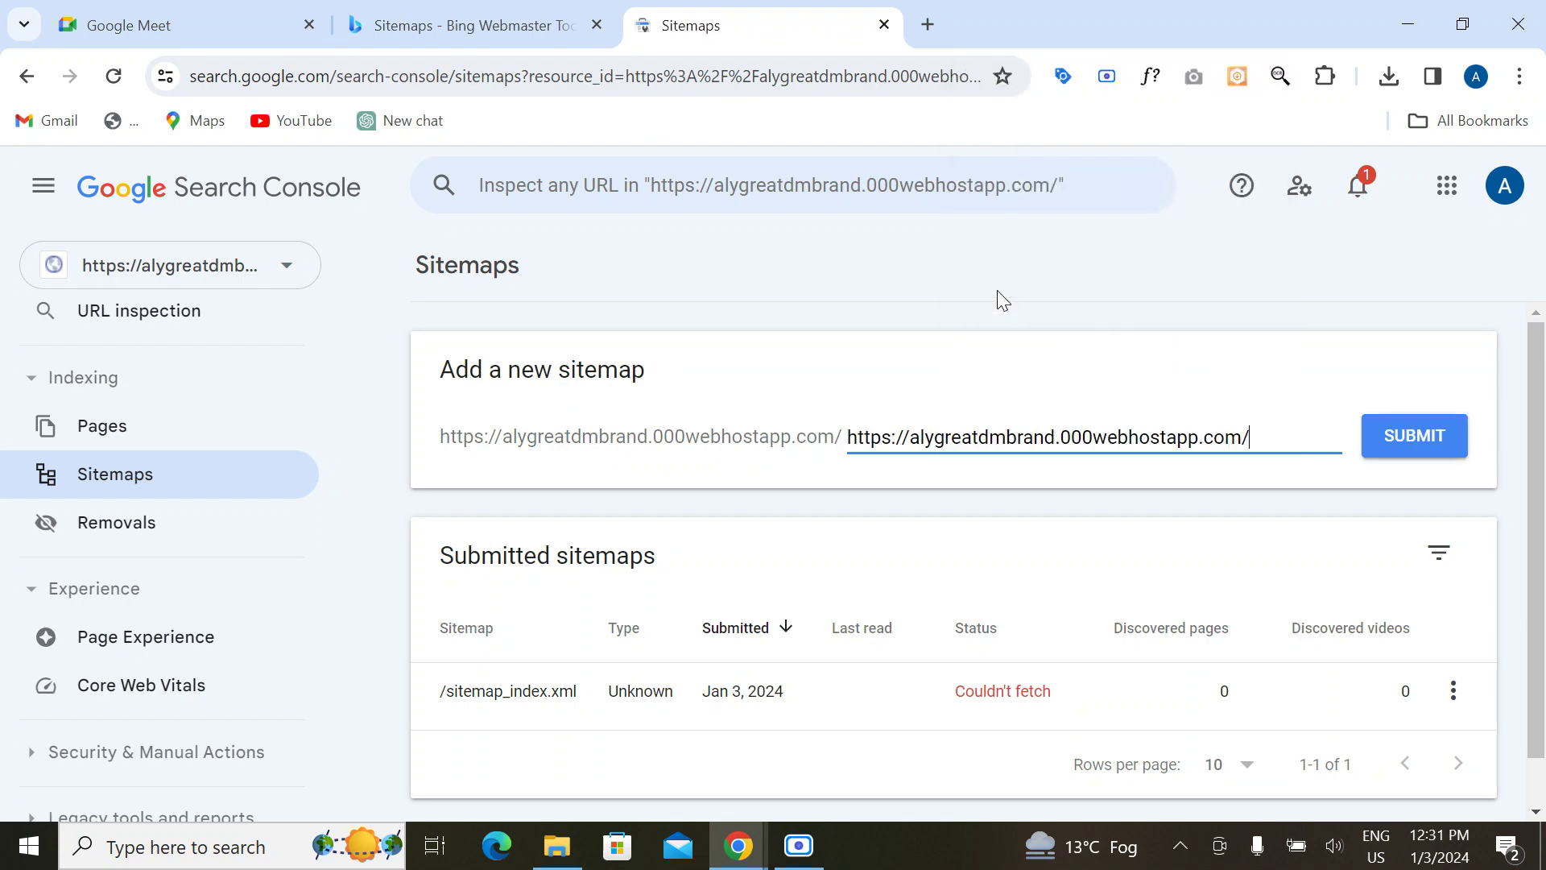
left_click(470, 27)
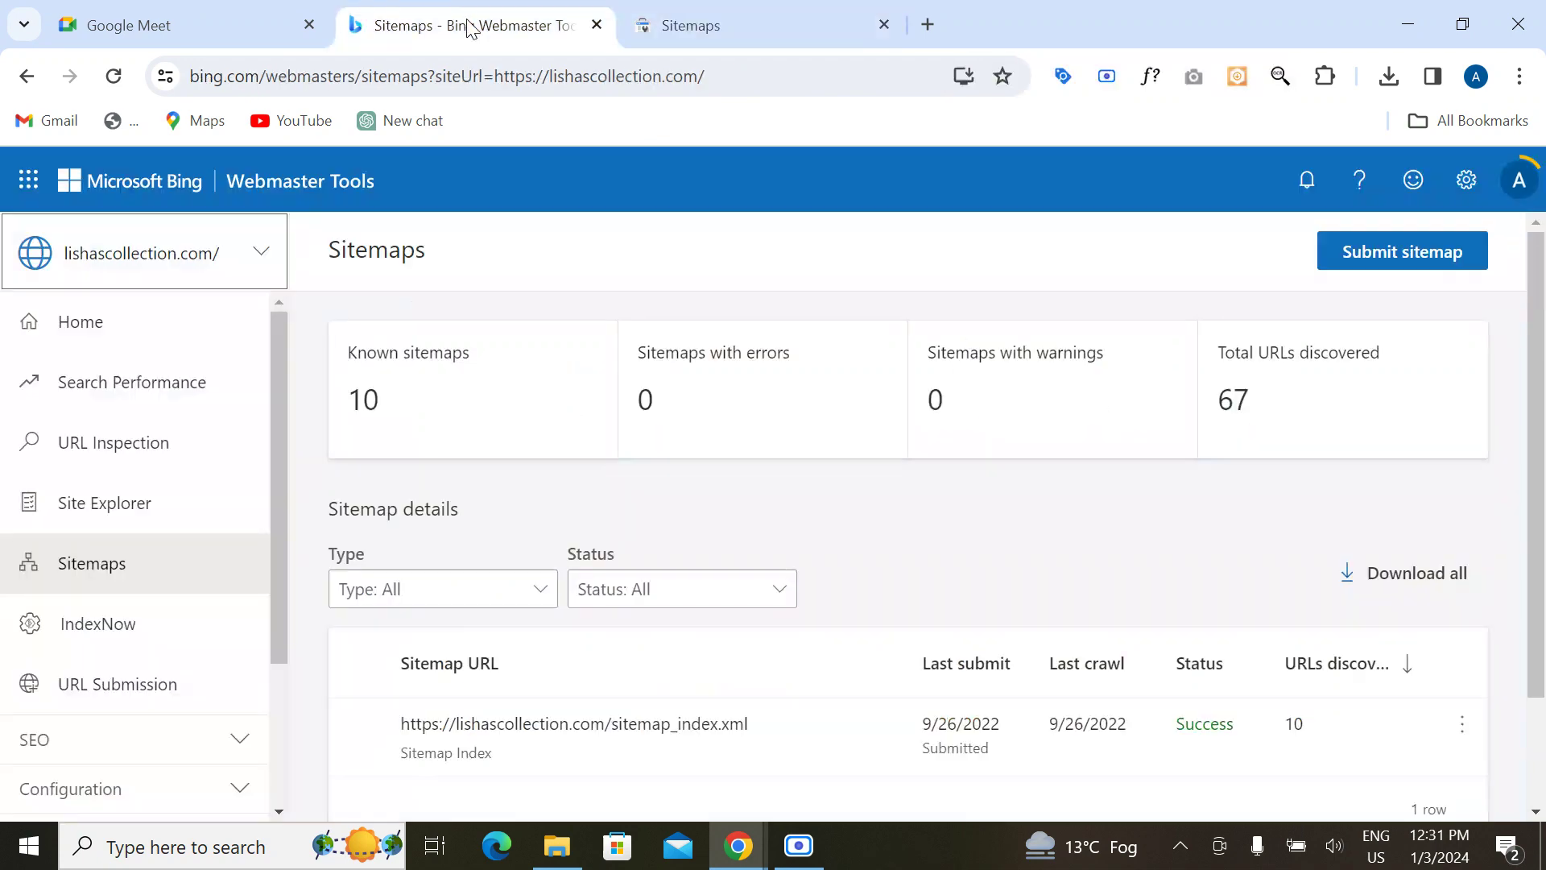
left_click(742, 24)
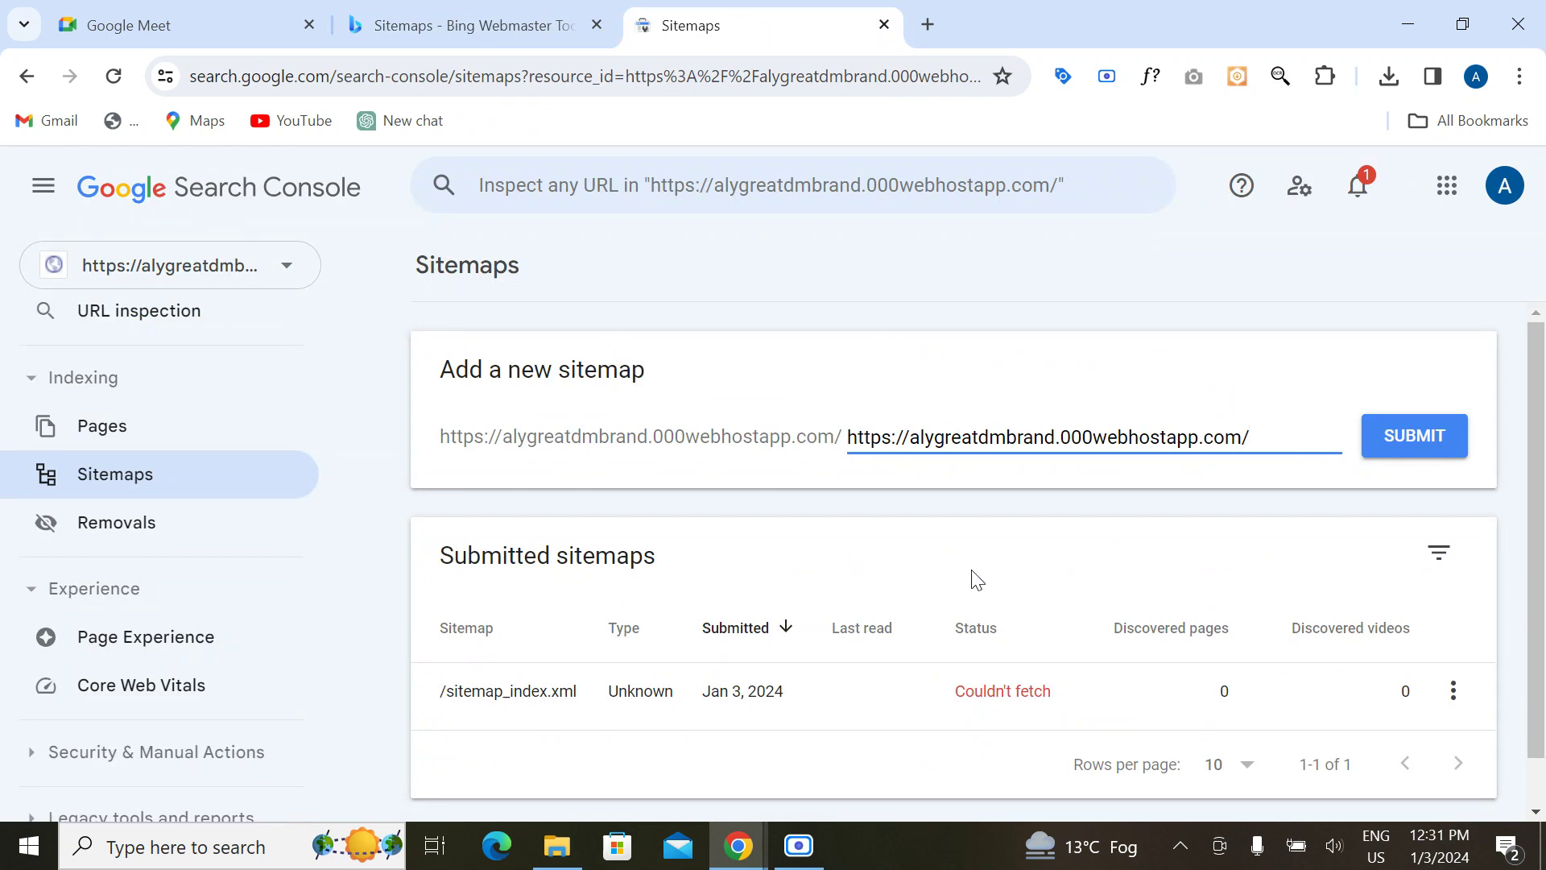
left_click_drag(1253, 436, 850, 434)
key("BackSpace")
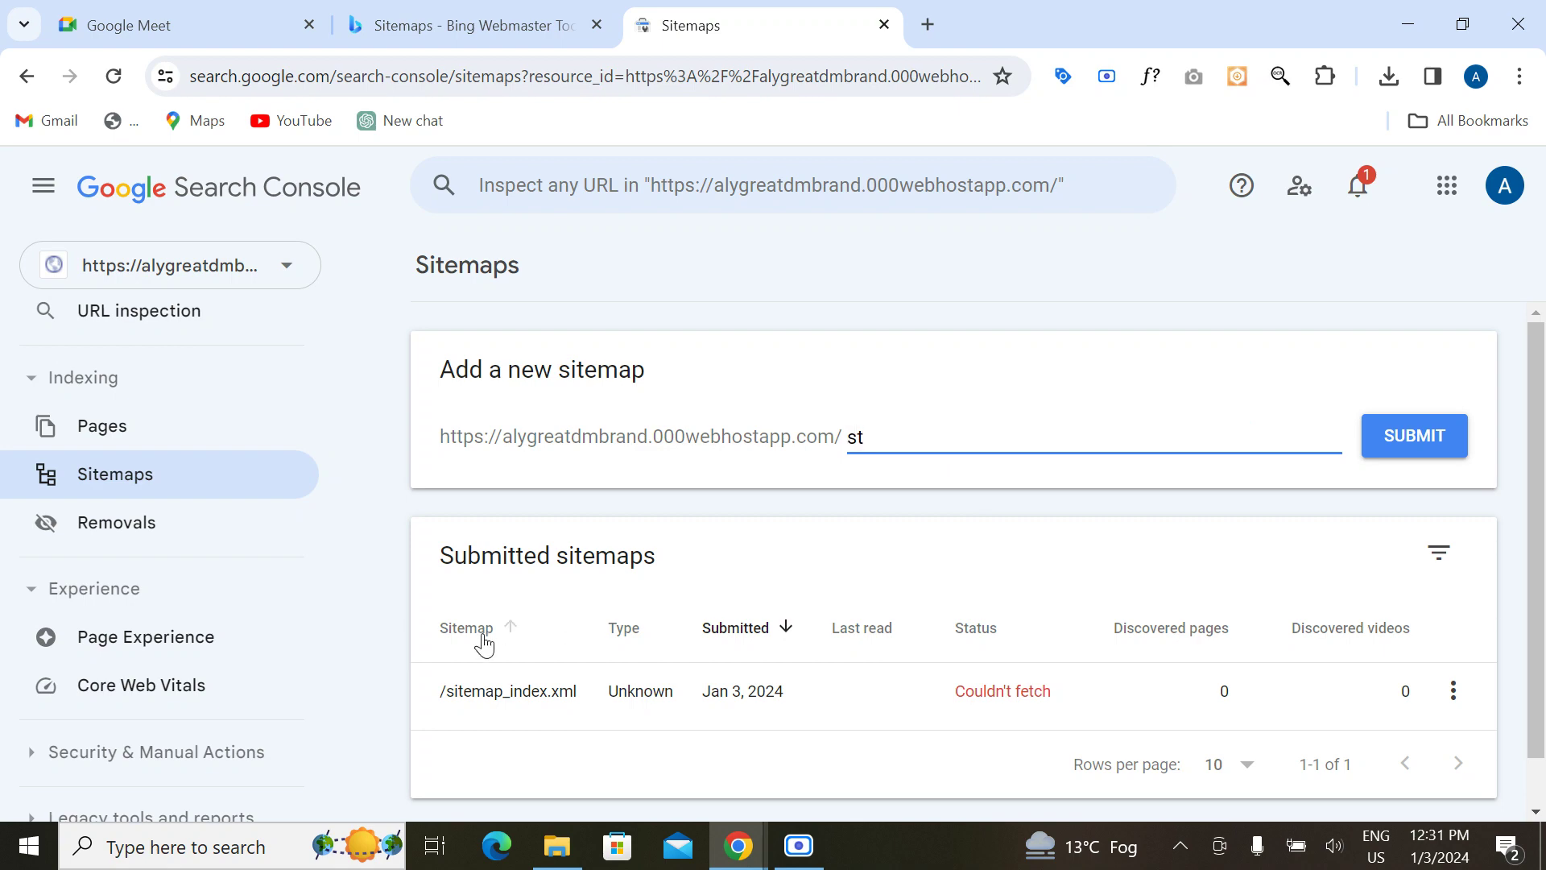
Step: Copy /sitemap_index.xml from the submitted sitemap, paste it into the field, then cut it
left_click_drag(438, 694, 621, 686)
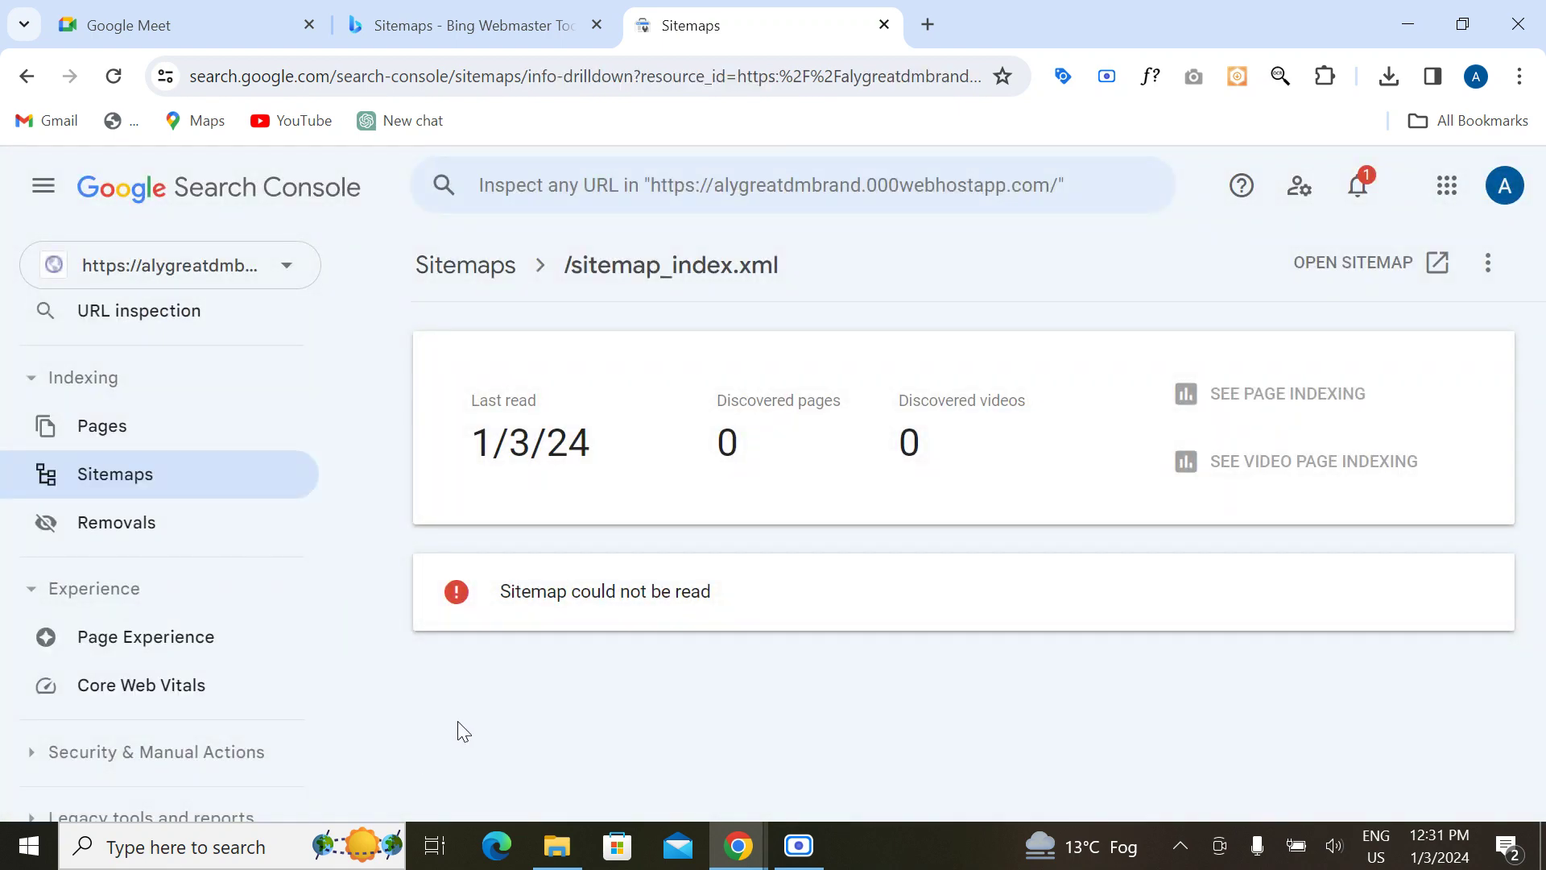
left_click_drag(568, 514, 570, 298)
left_click_drag(804, 275, 553, 286)
key("ctrl+c")
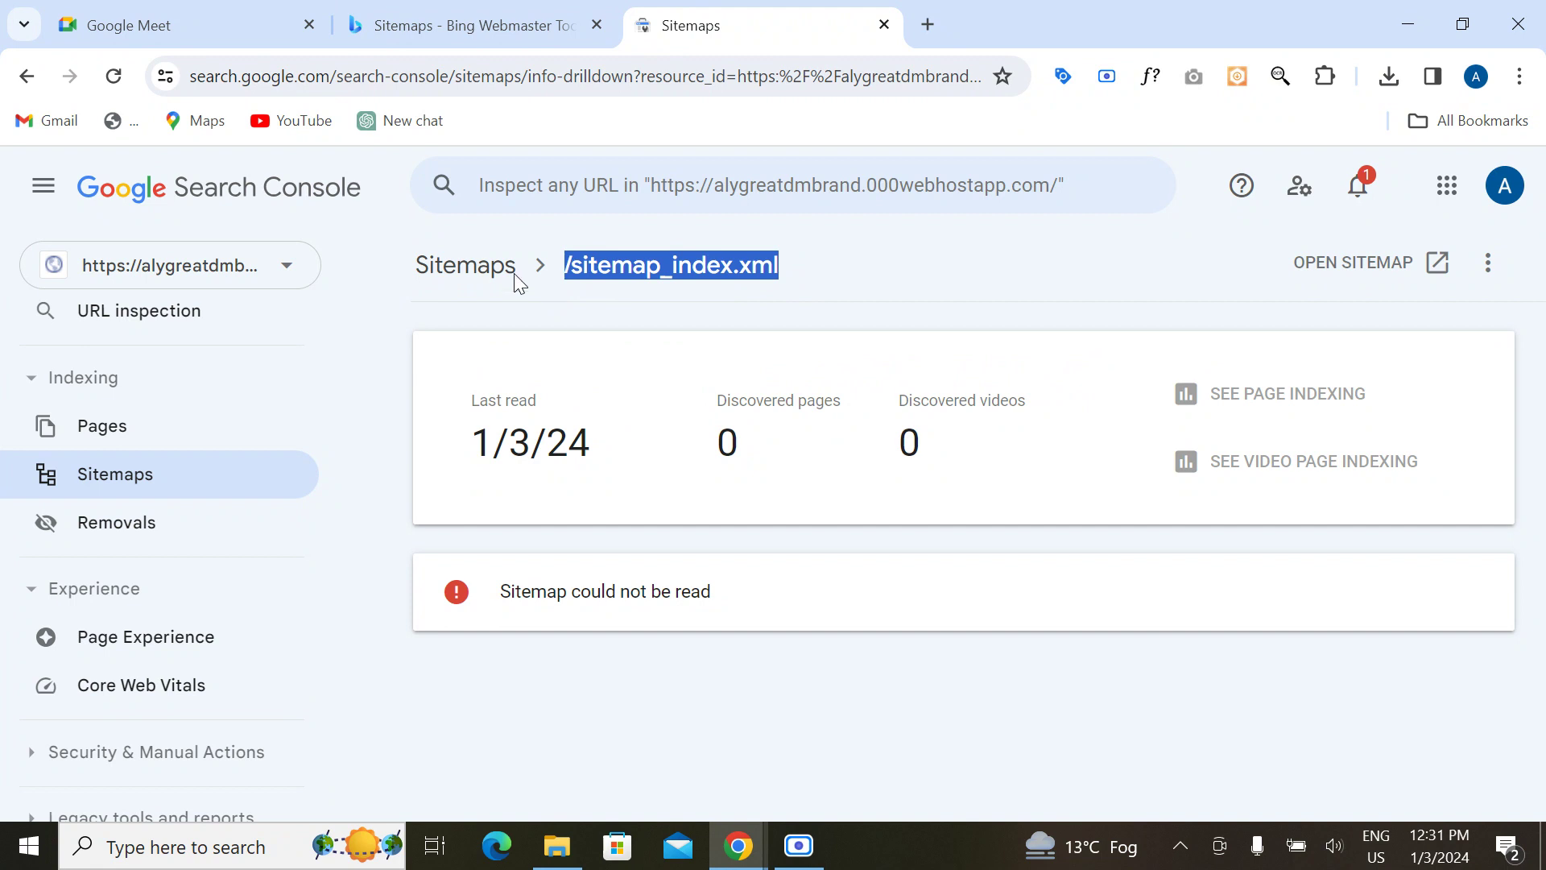
left_click(477, 284)
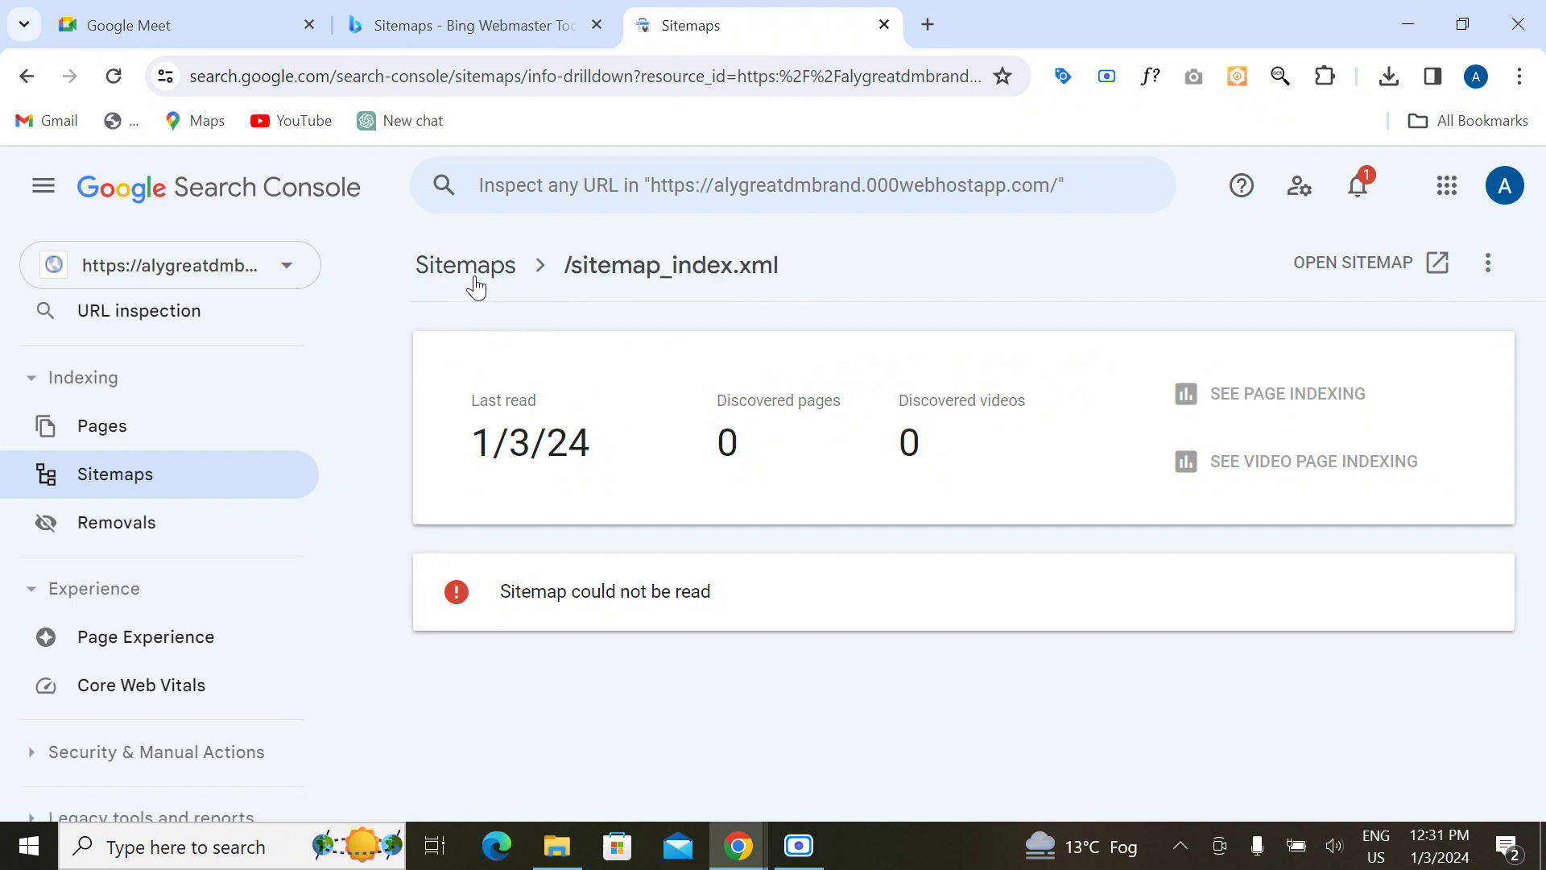
left_click(877, 435)
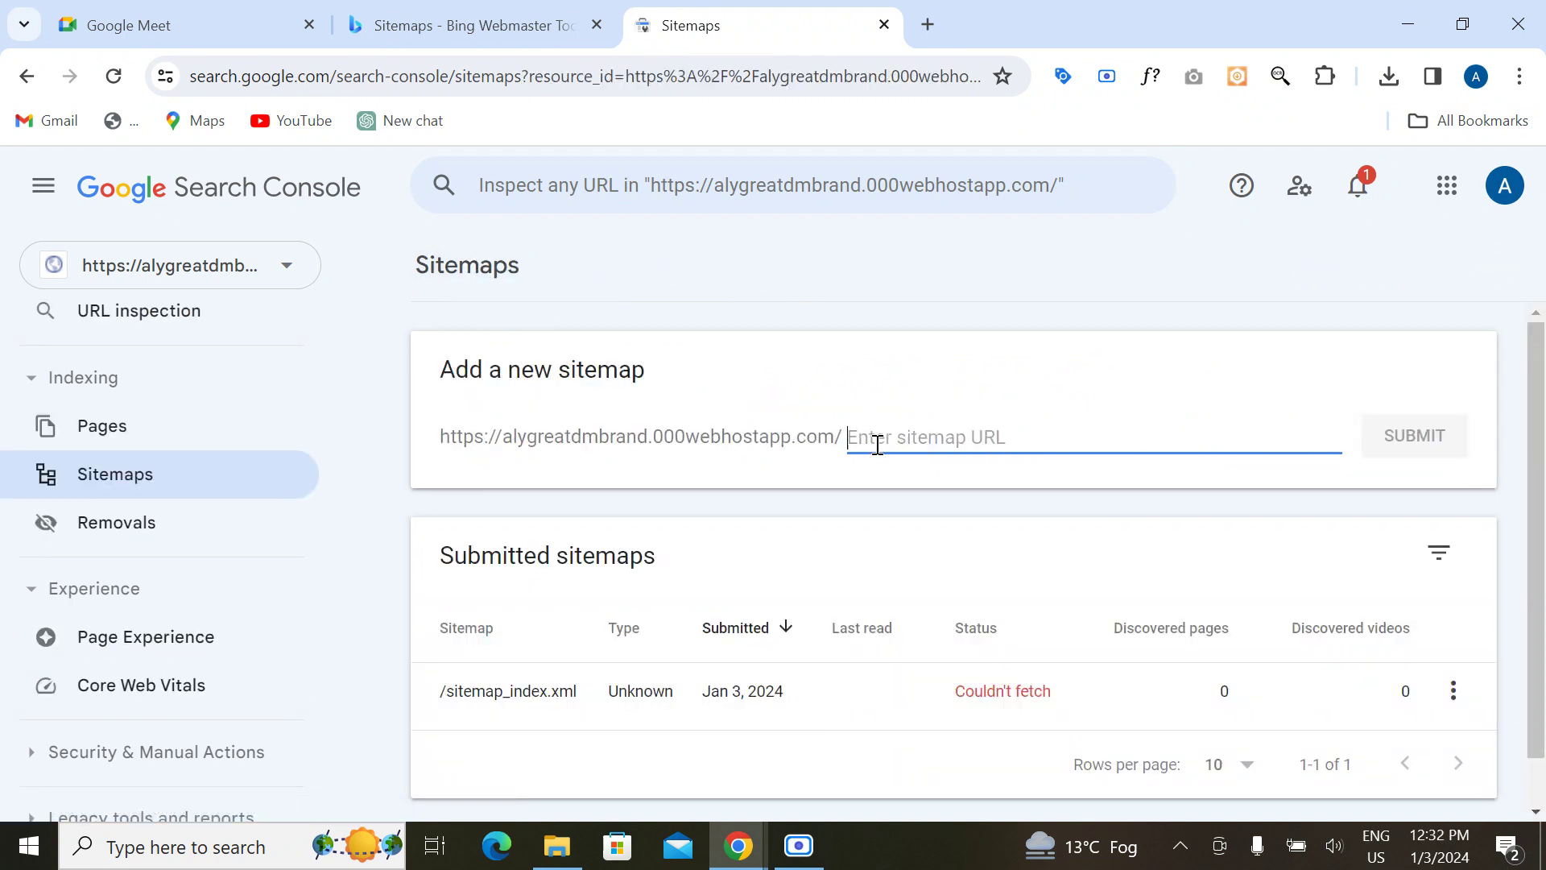
key("ctrl+v")
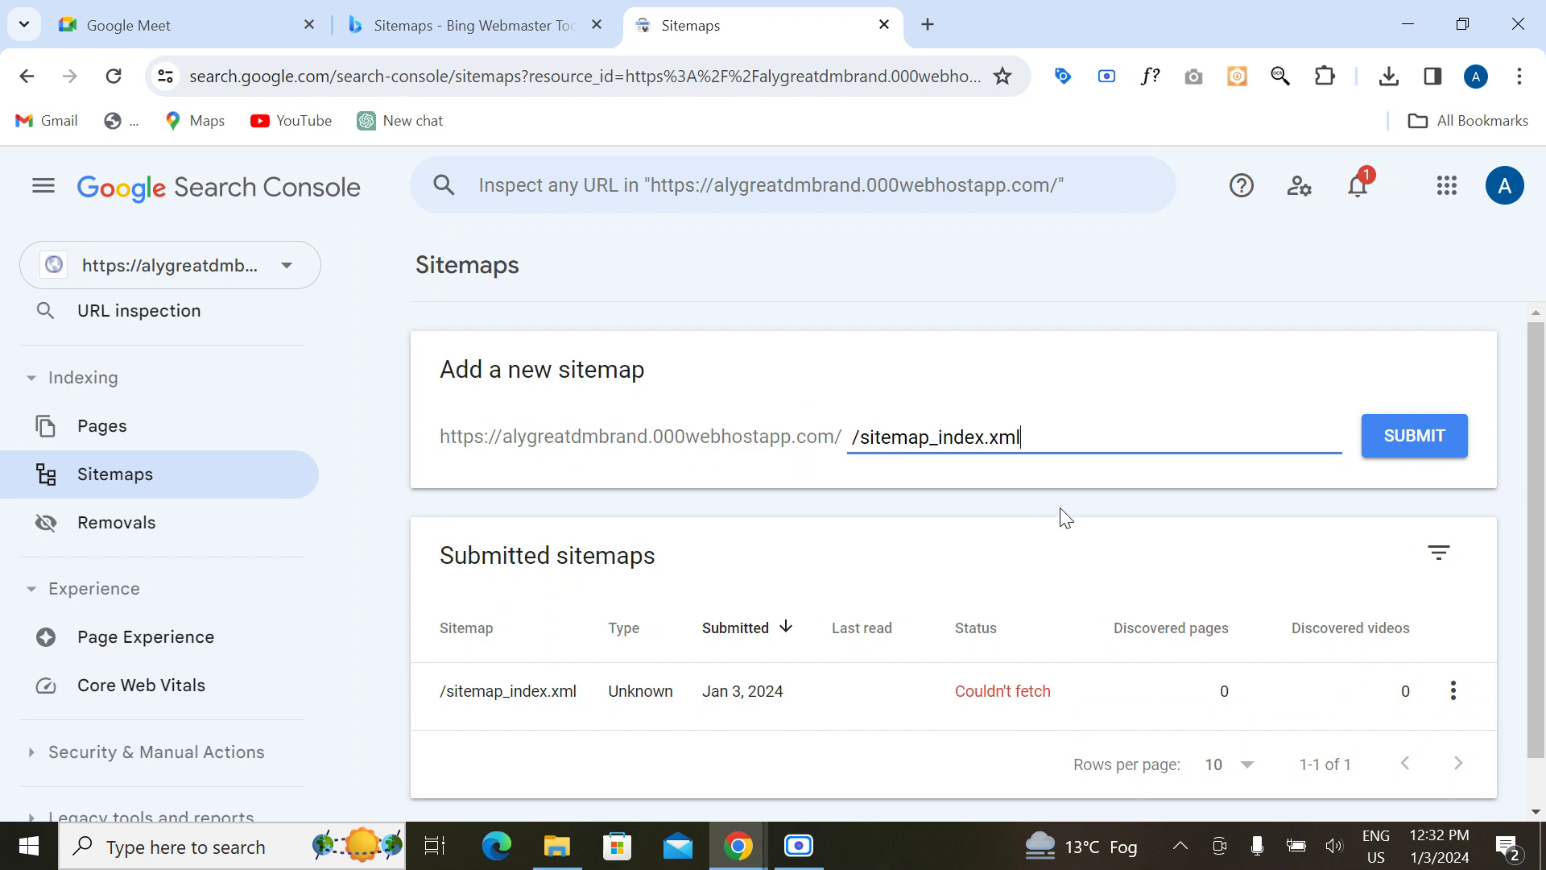
left_click_drag(1012, 447, 785, 424)
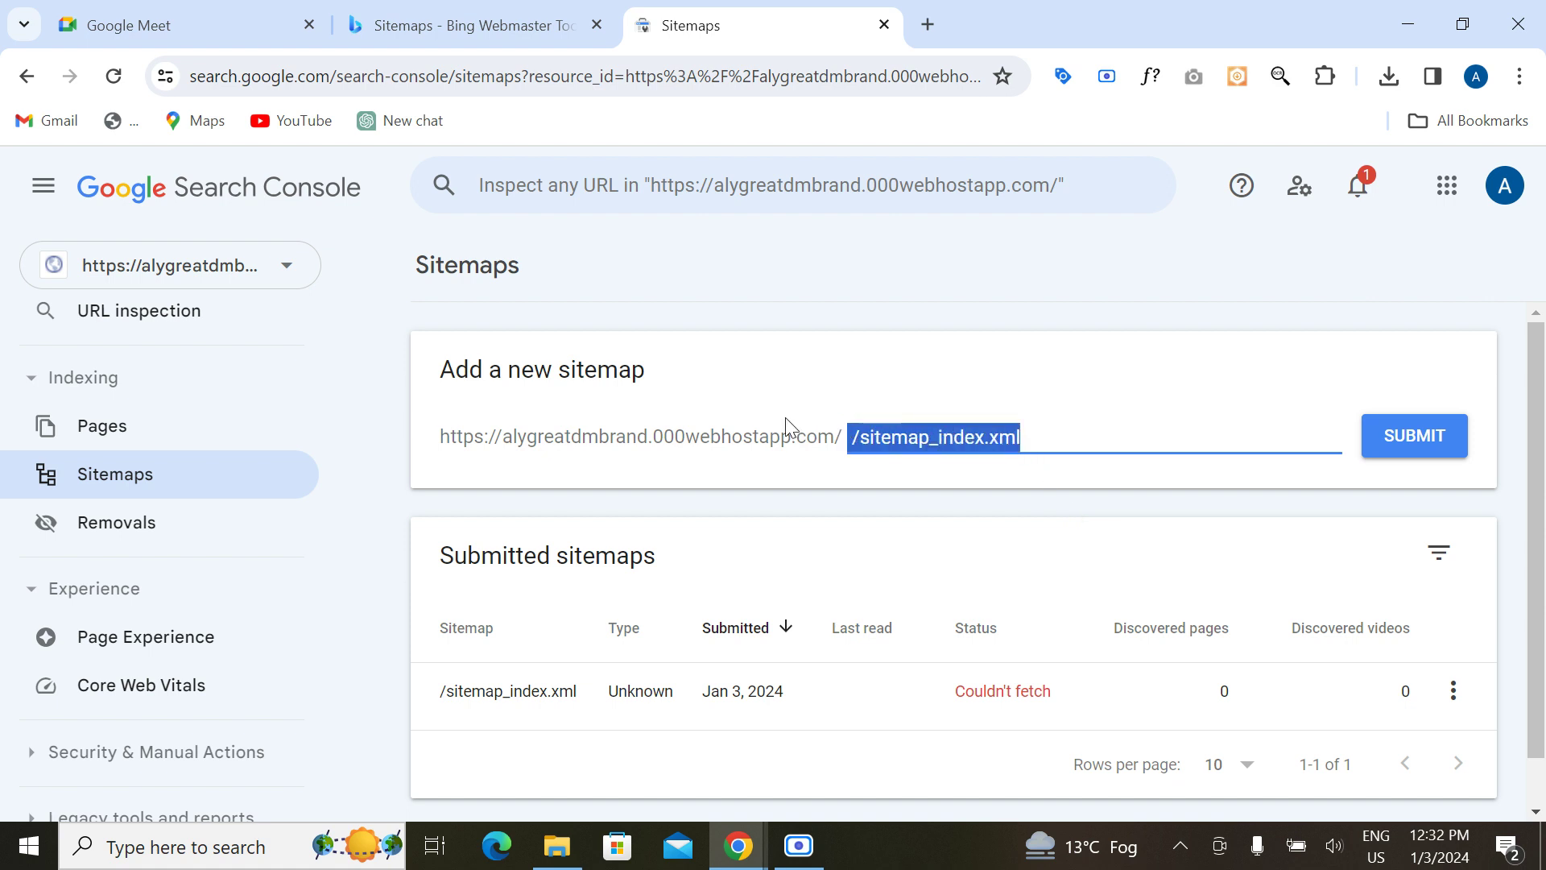
key("ctrl+x")
Step: Open Bing's Submit sitemap form and paste /sitemap_index.xml into it
left_click(518, 31)
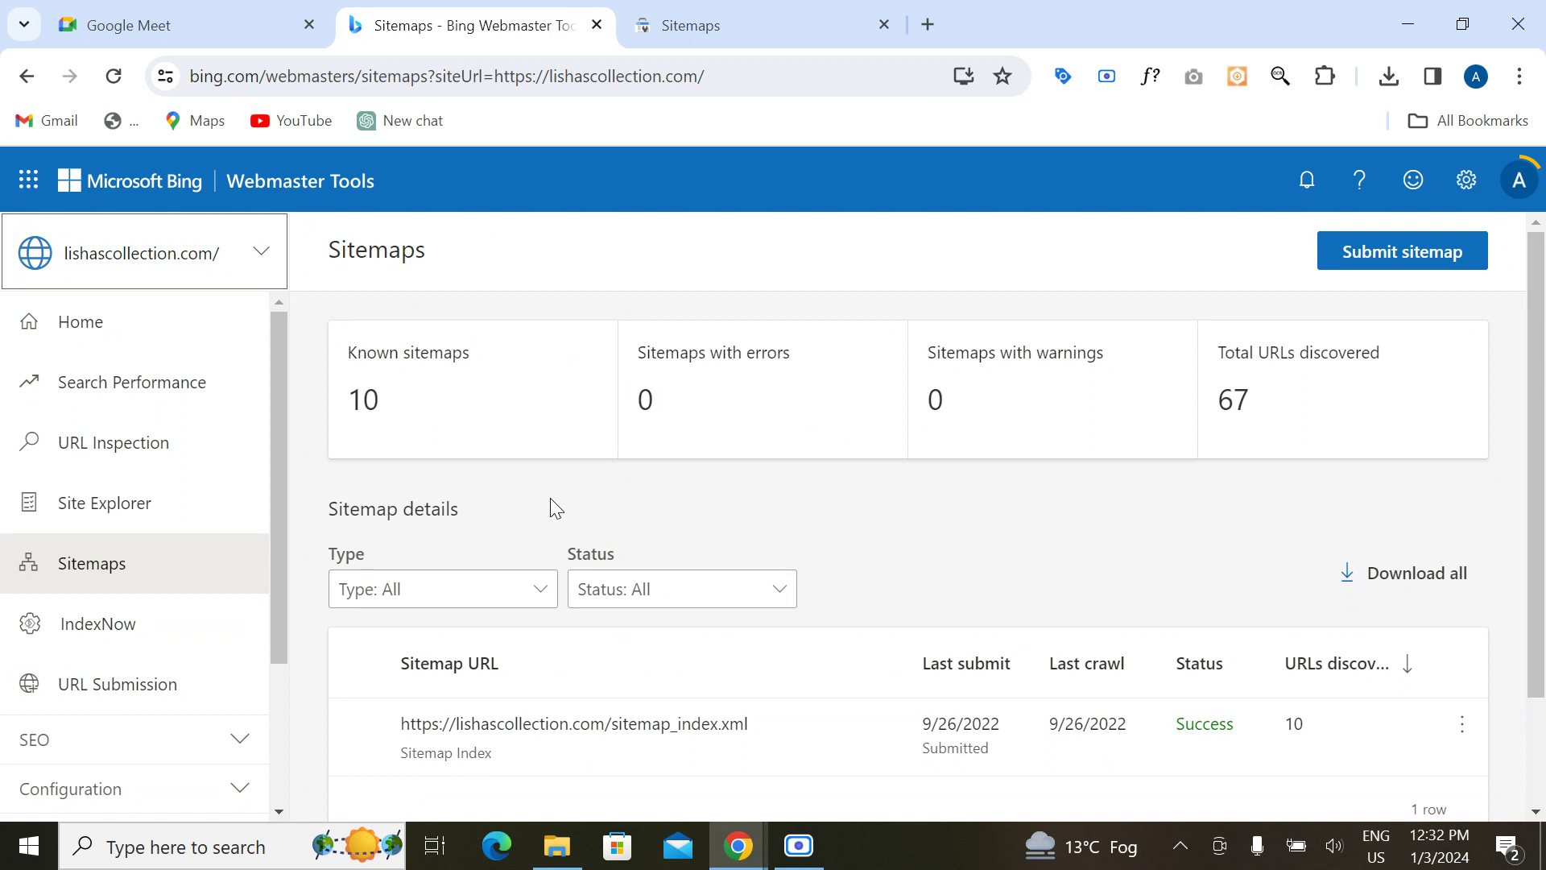
left_click(1383, 269)
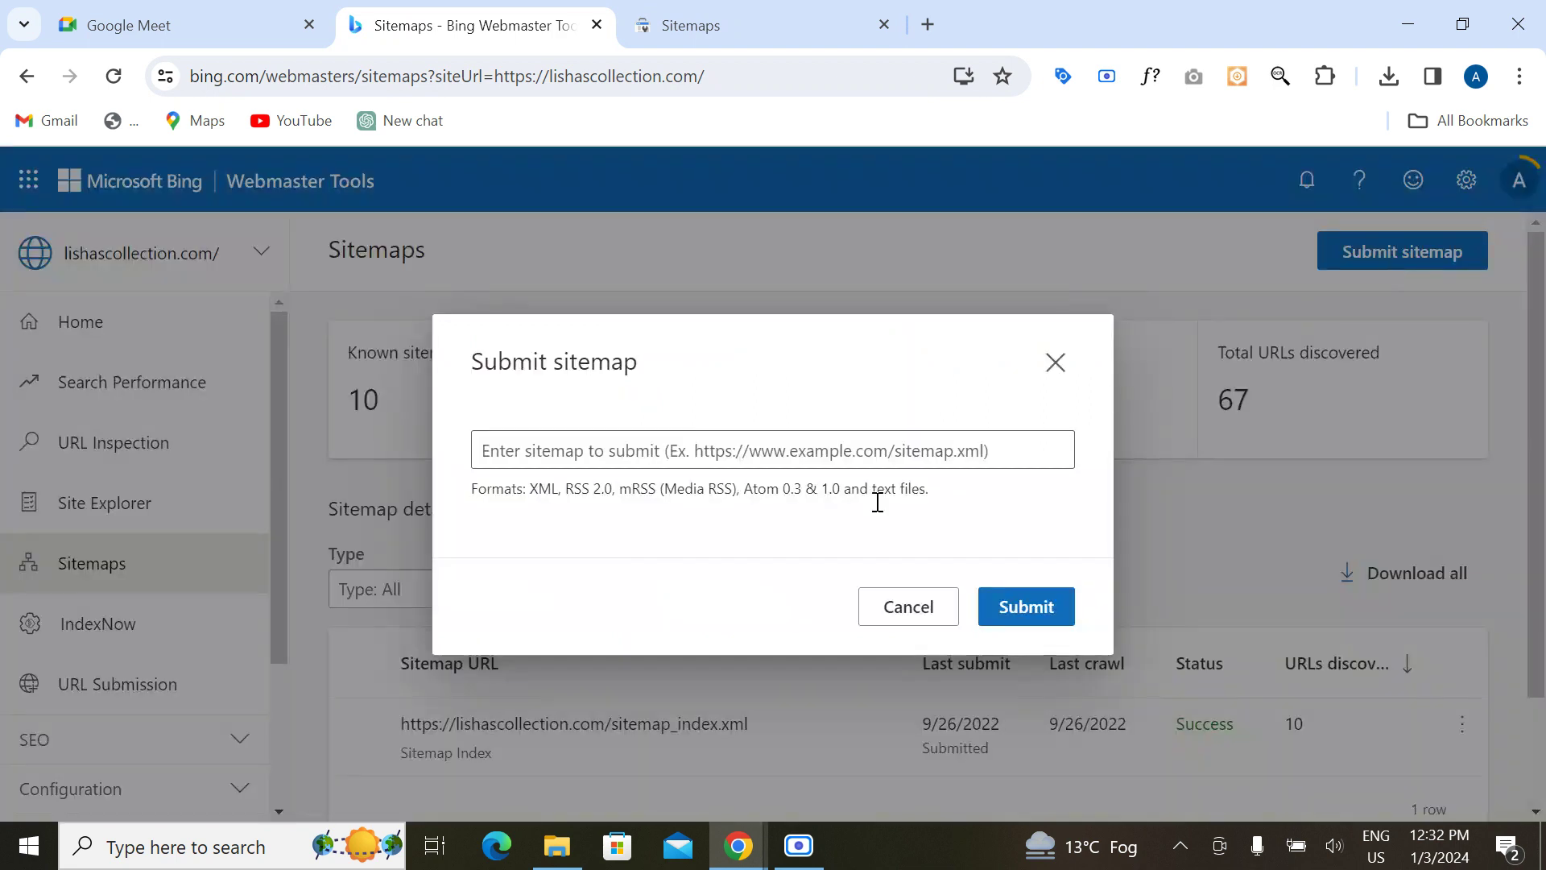
left_click(637, 450)
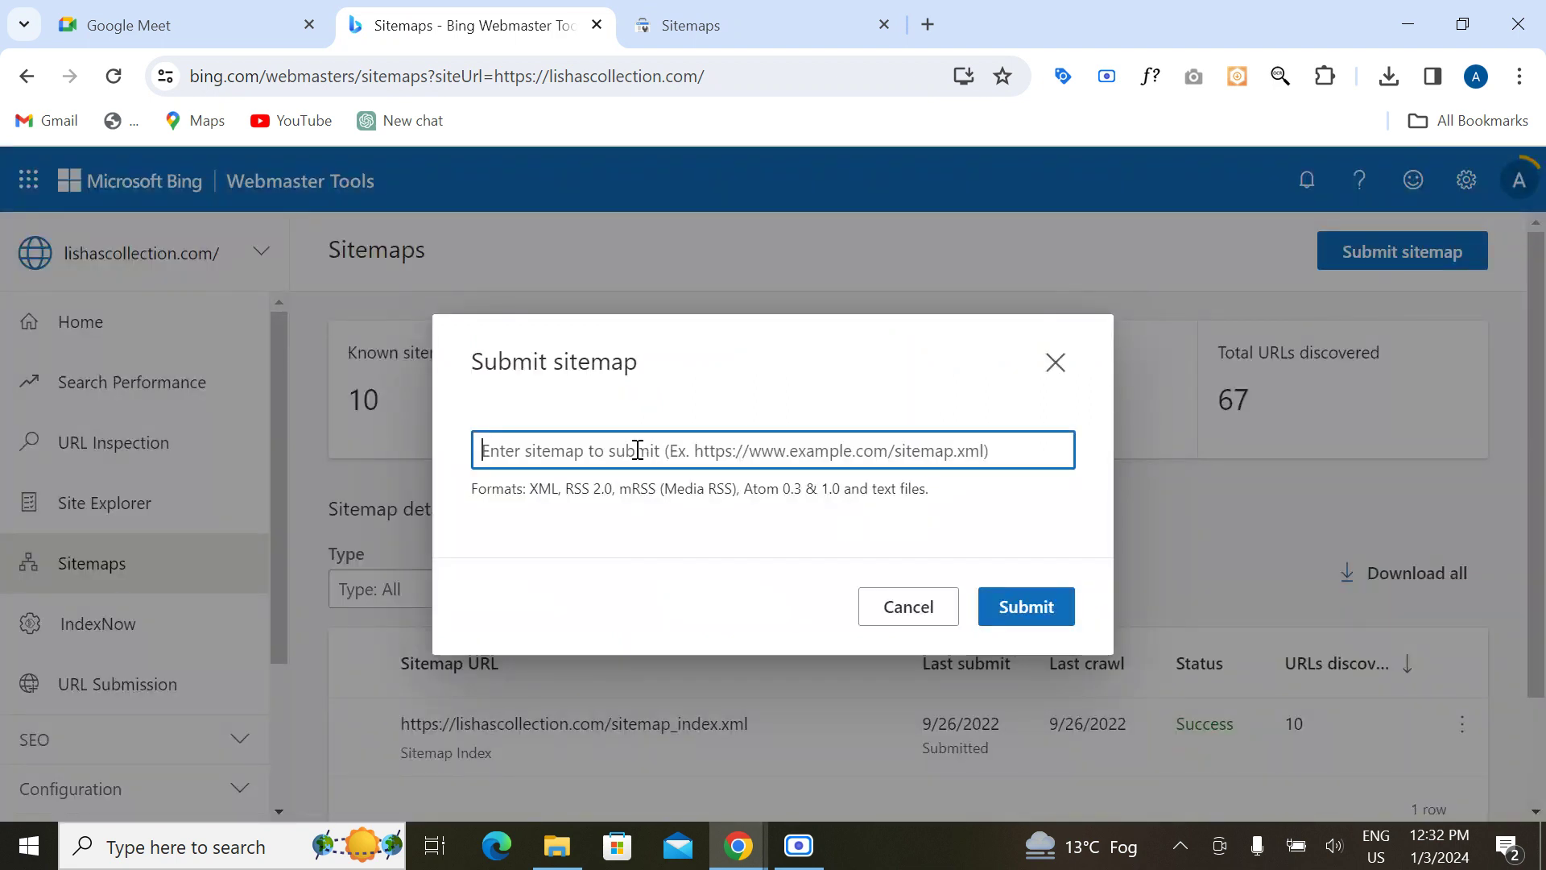
left_click(736, 32)
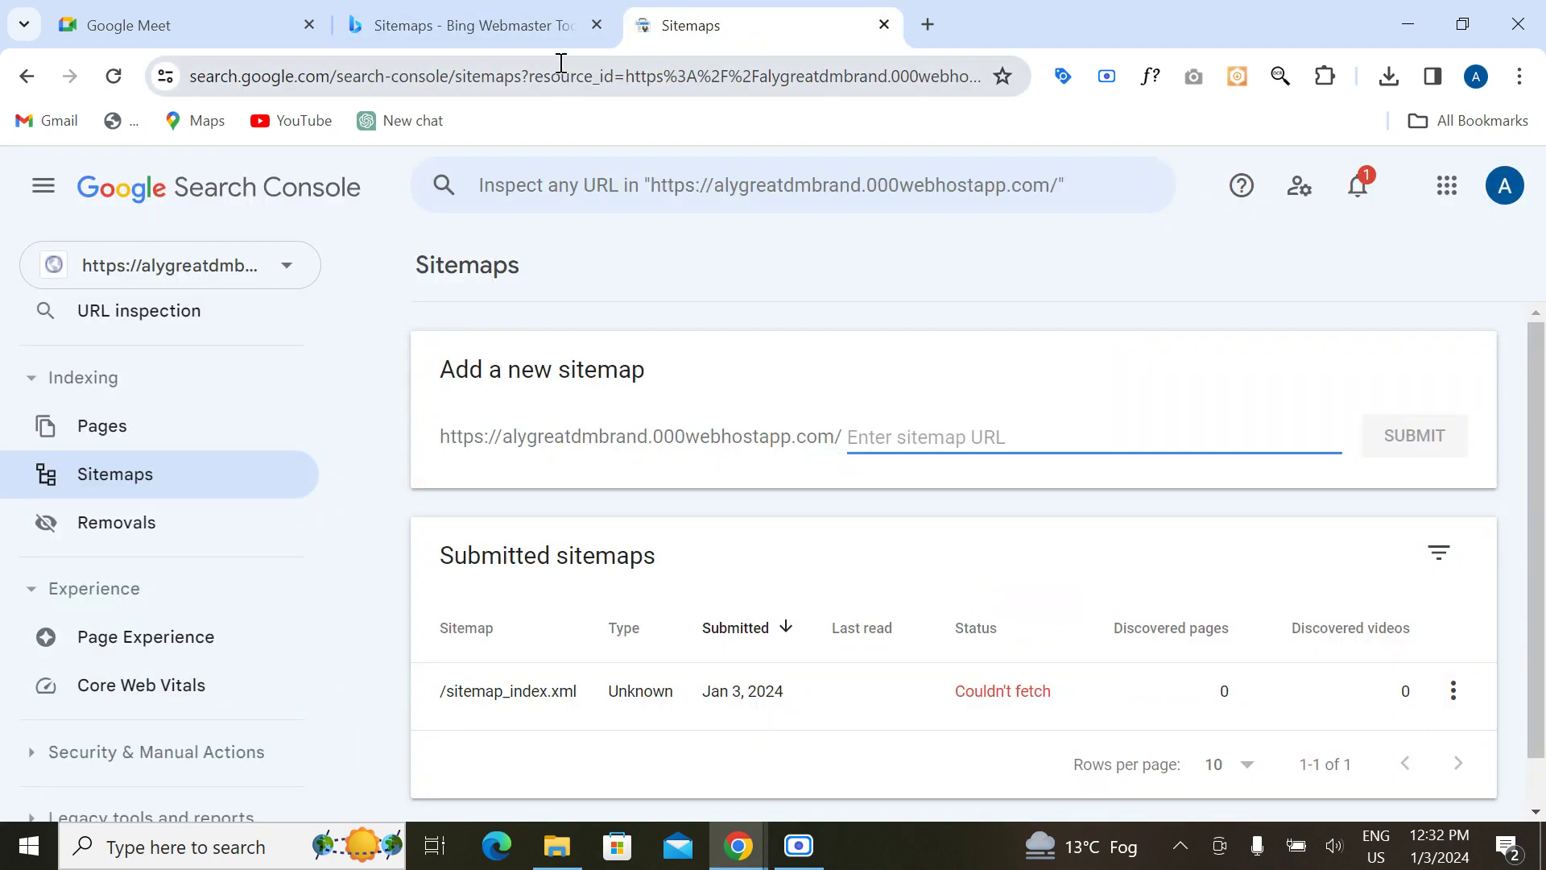
left_click(493, 13)
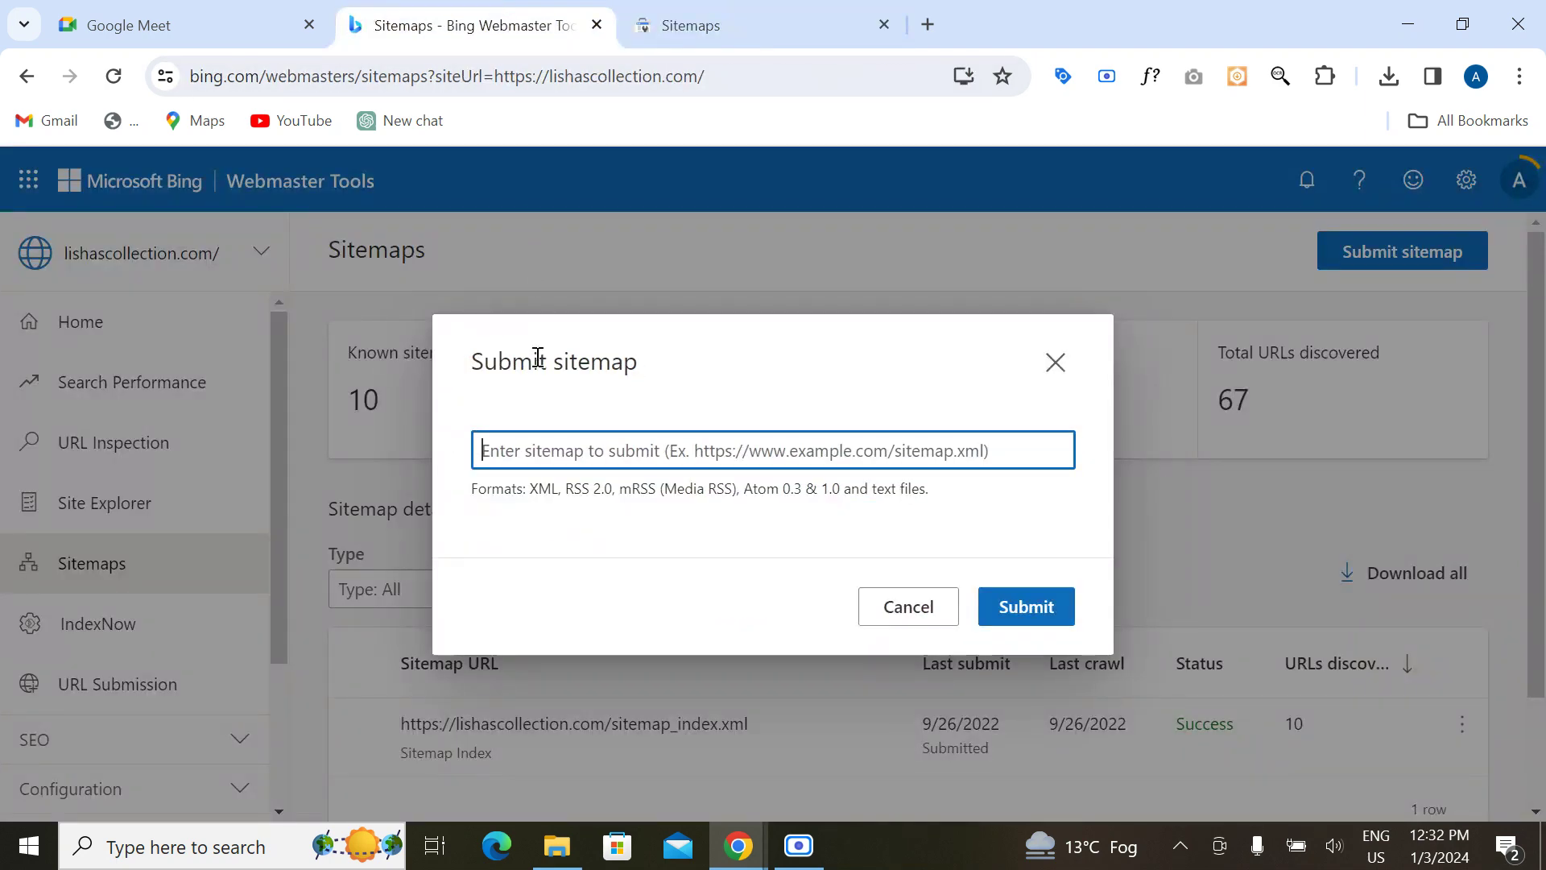
key("ctrl+v")
Step: Copy the alygreatdmbrand site prefix from Search Console, paste it before the path, then close the form
left_click(725, 13)
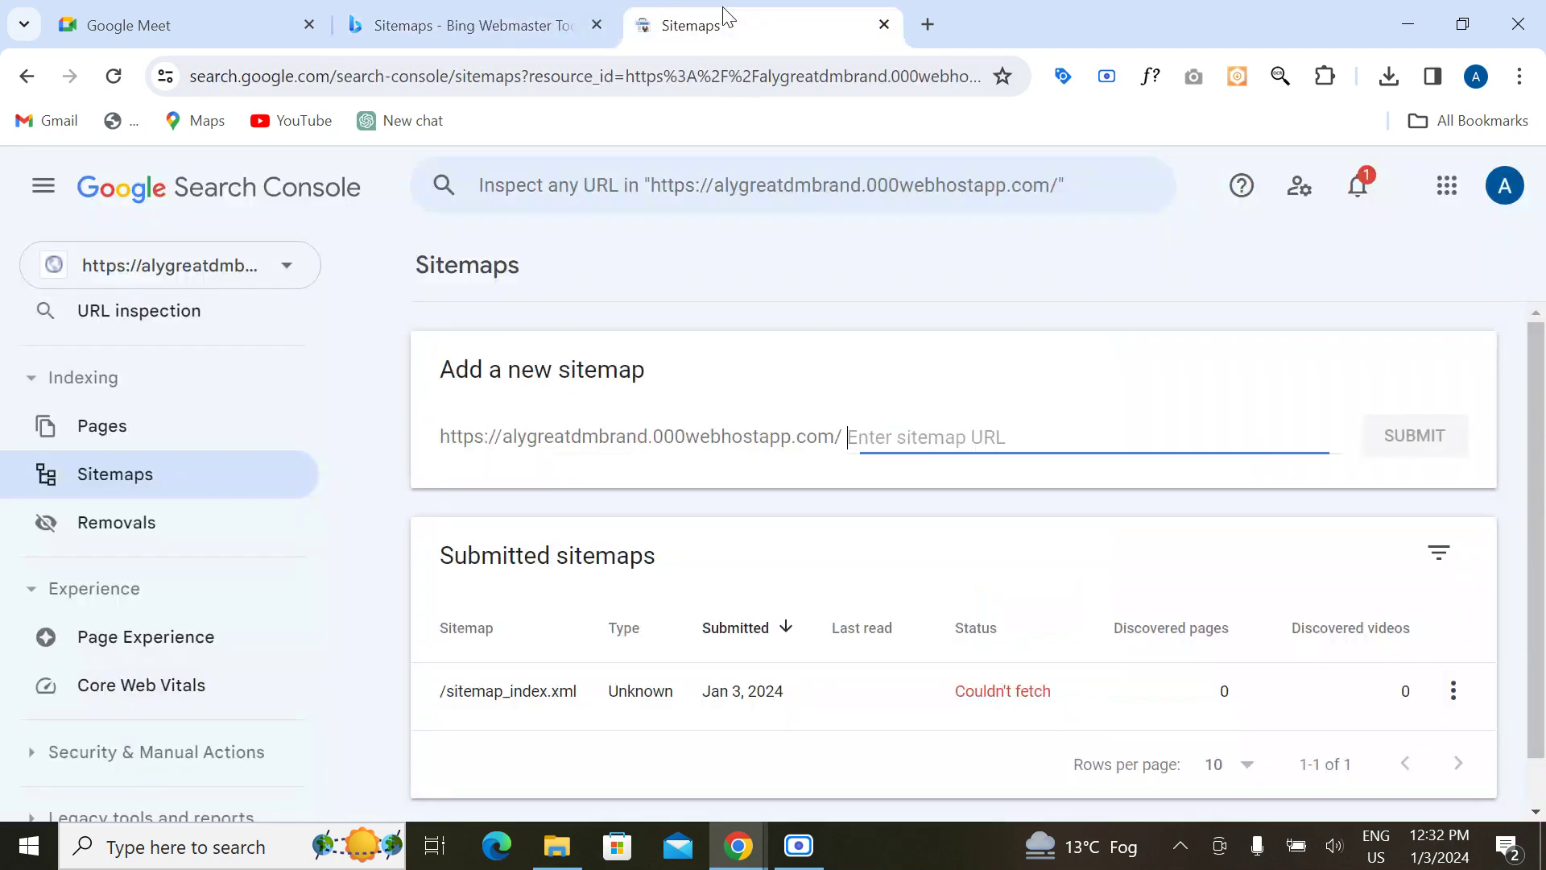
left_click(516, 8)
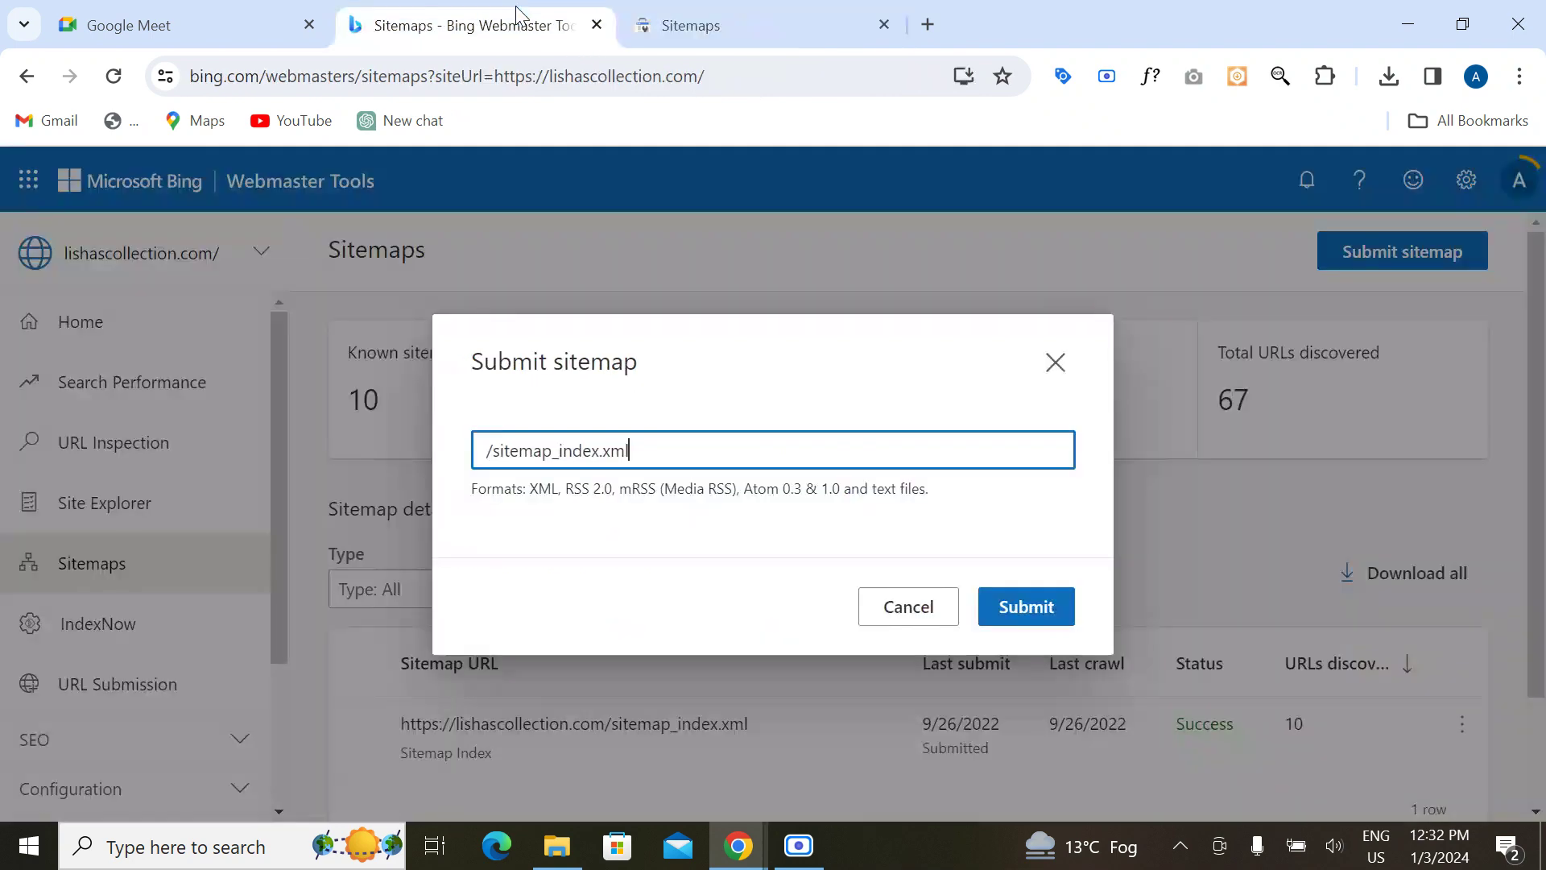
left_click(721, 27)
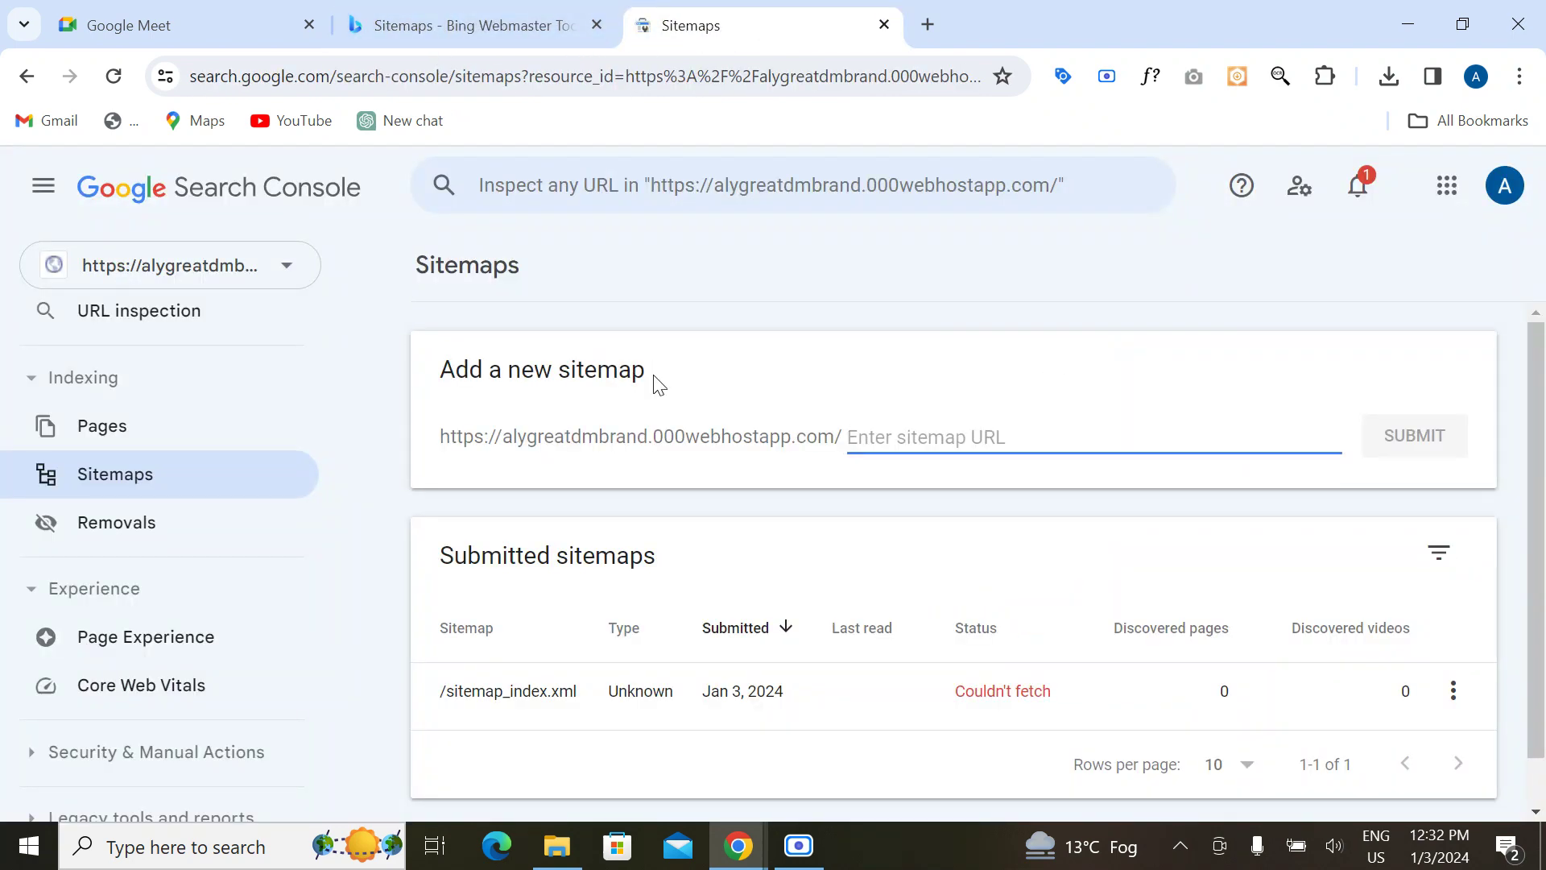
left_click_drag(444, 434, 840, 432)
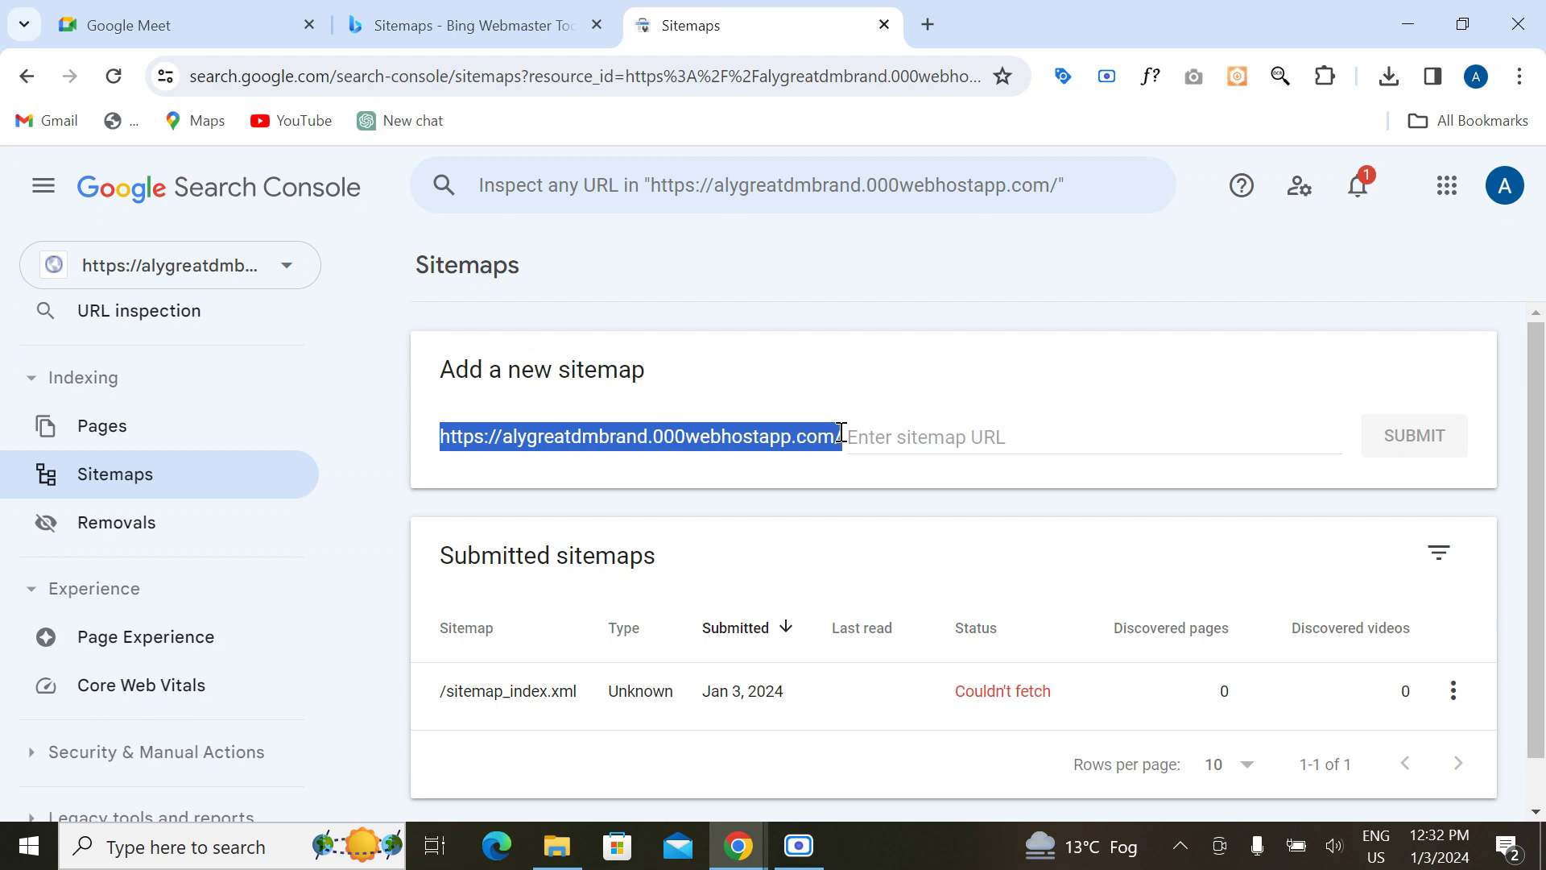
left_click(502, 11)
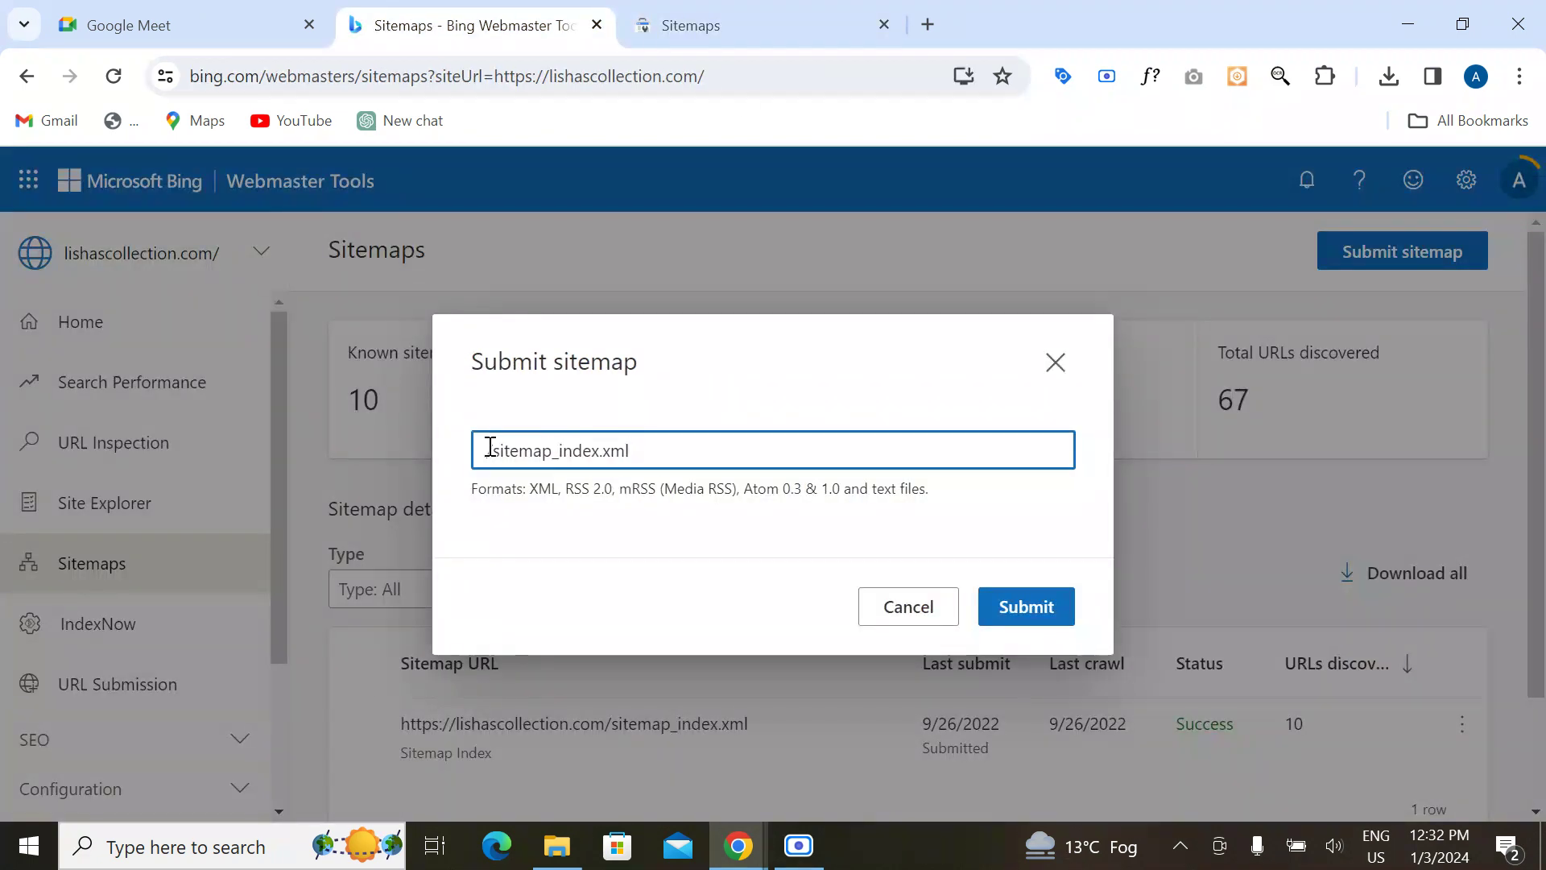
key("ctrl+v")
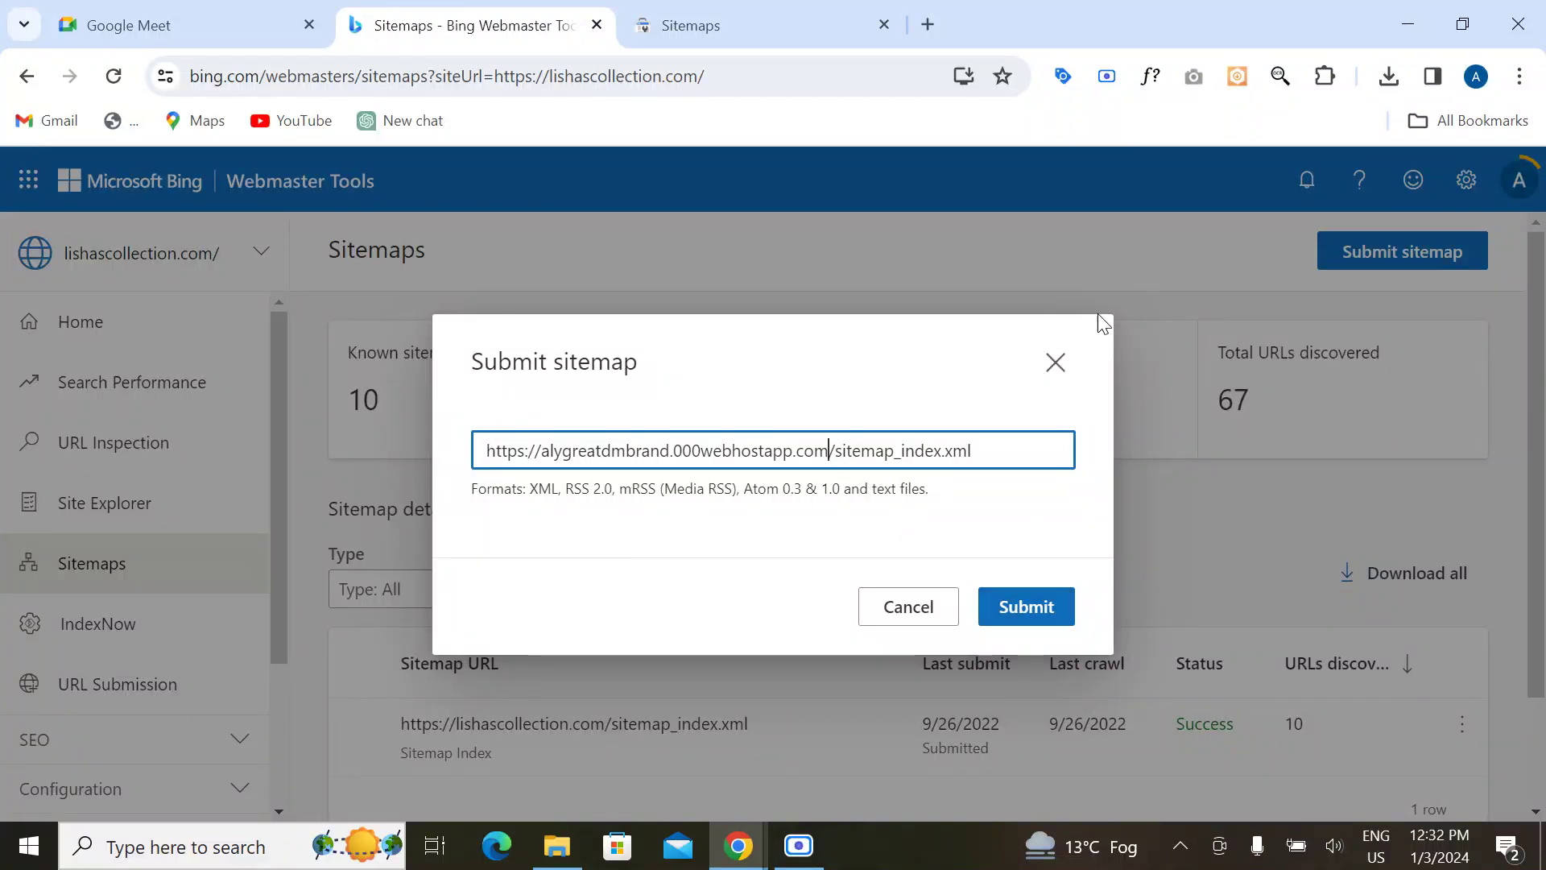
left_click(1055, 364)
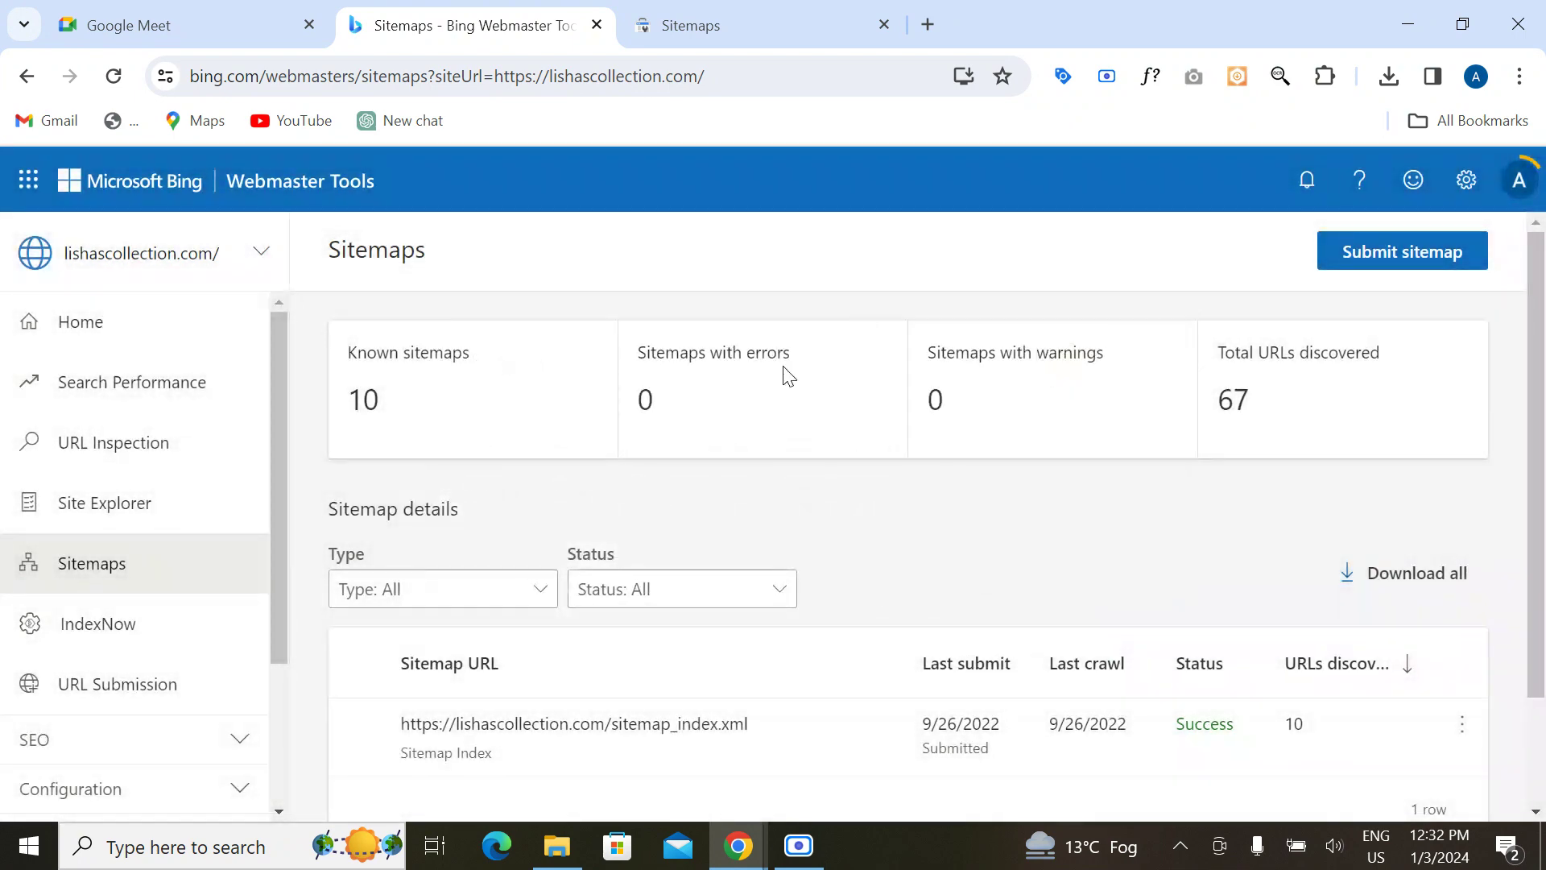
left_click(823, 26)
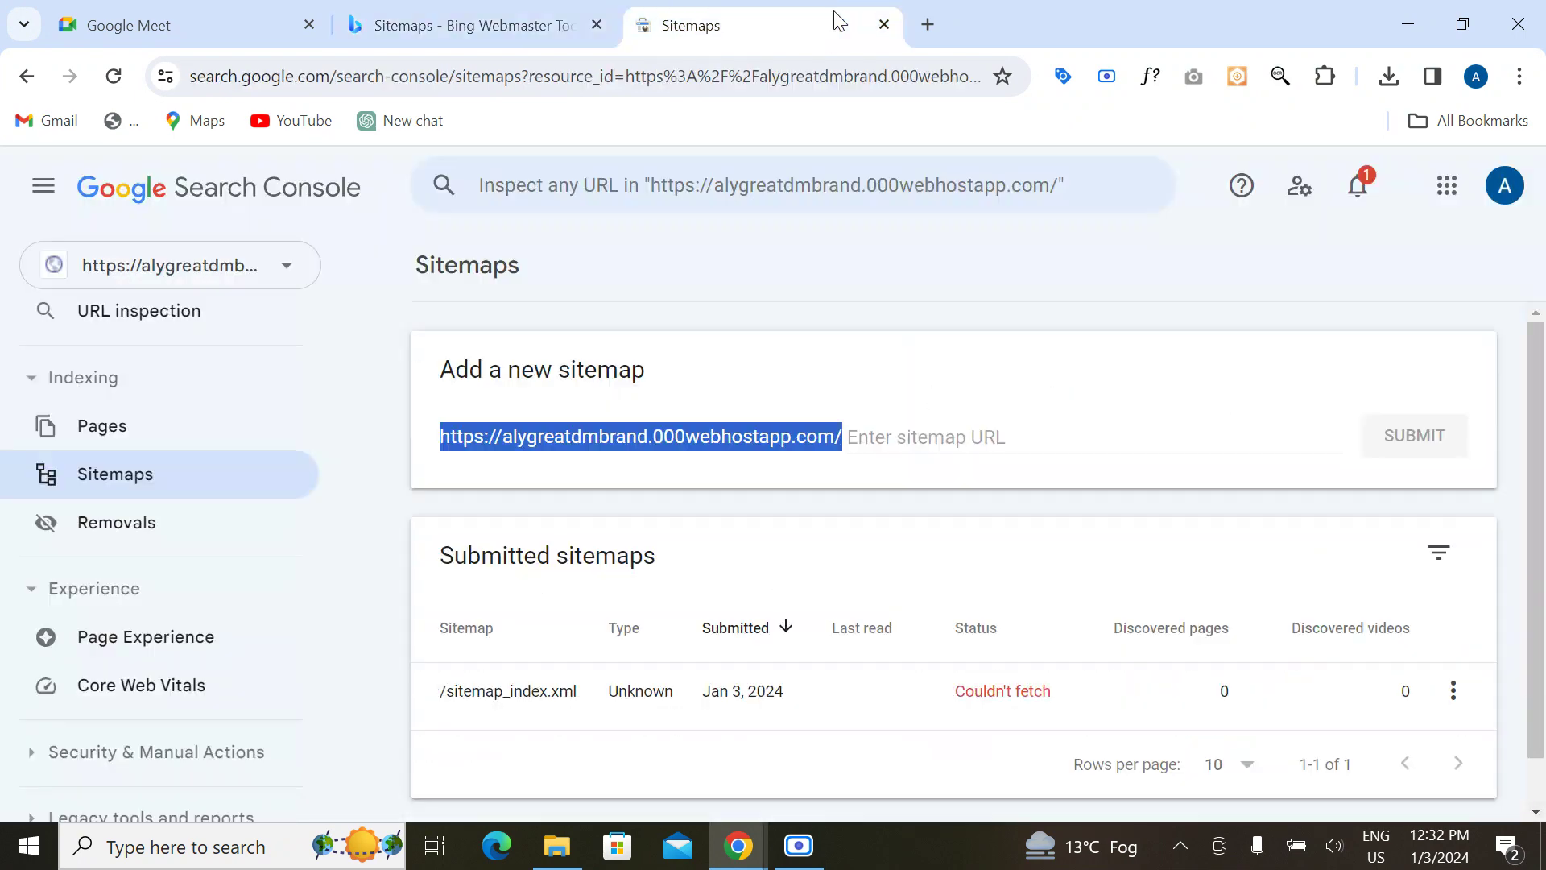
Step: Close the Search Console and Bing tabs, the Chrome window, and the Downloads folder
left_click(883, 24)
left_click(604, 25)
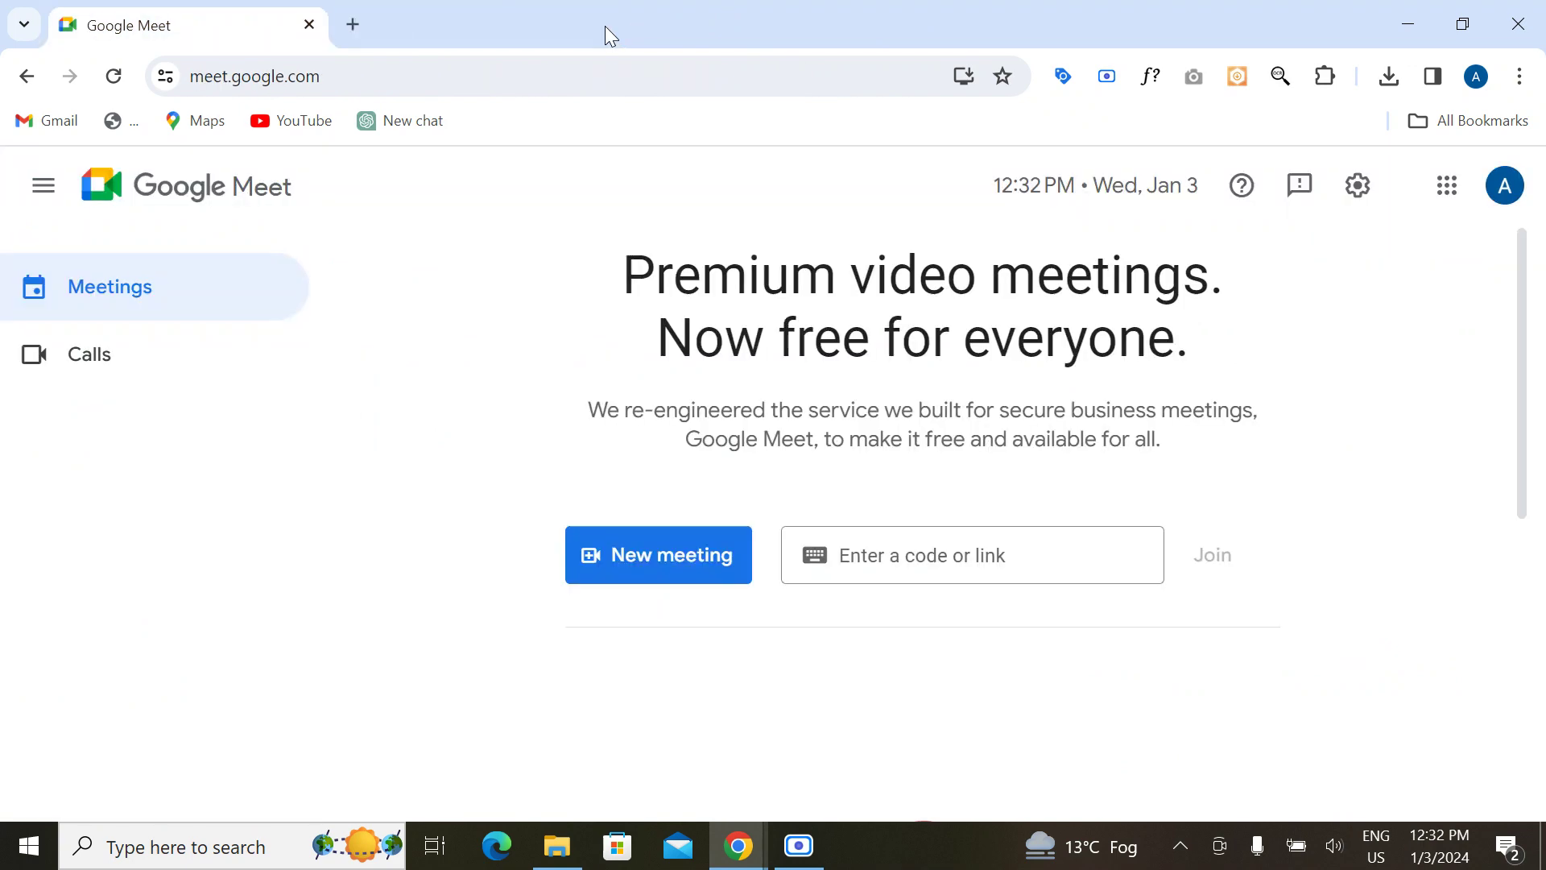
left_click(309, 24)
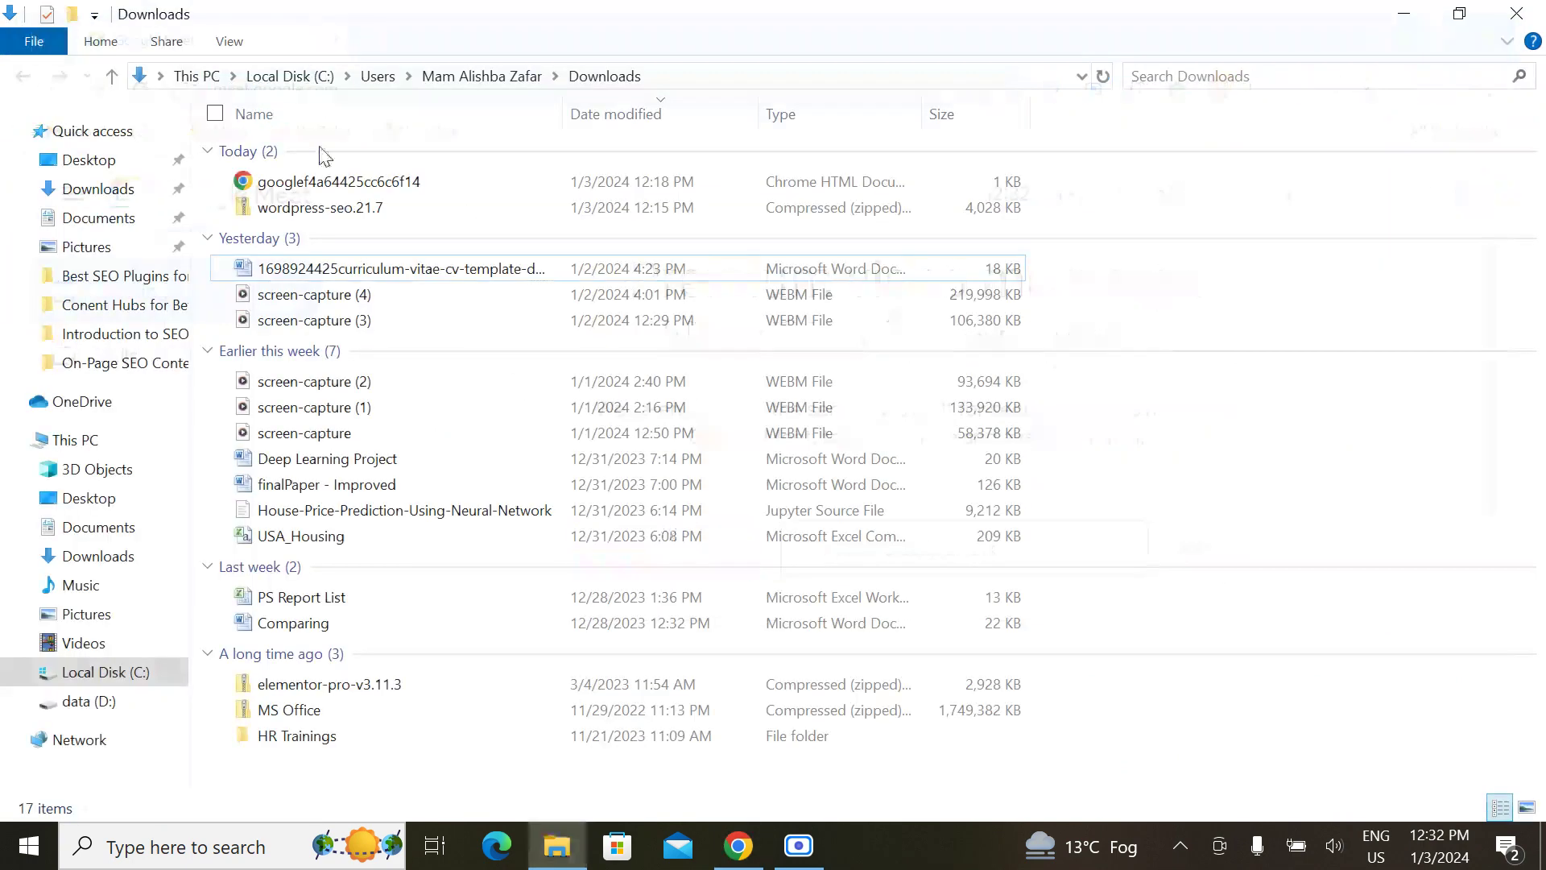
left_click(1516, 13)
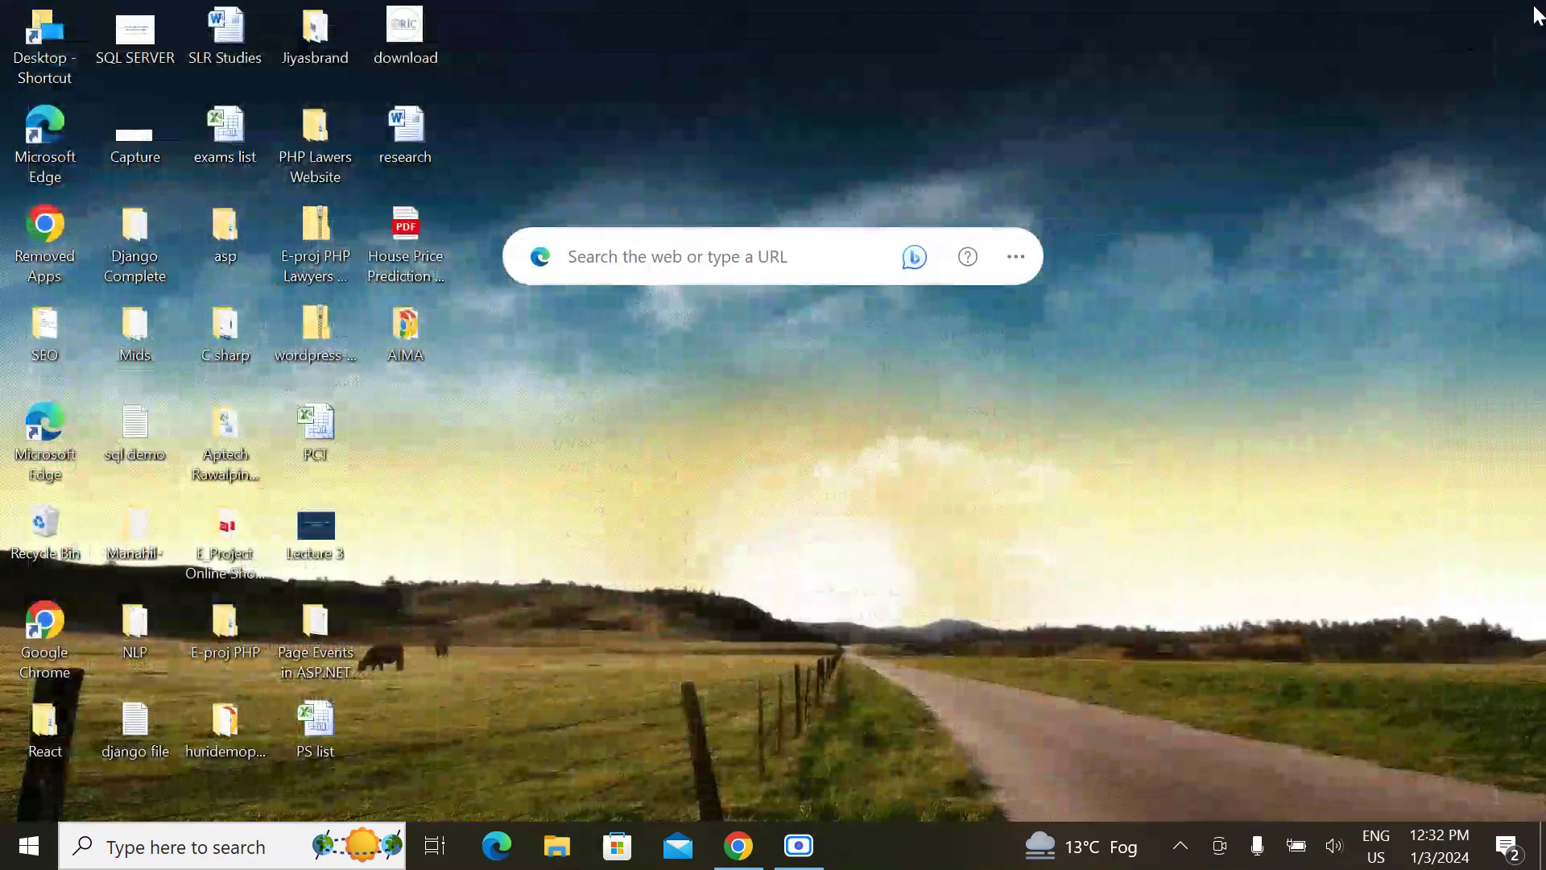
Step: Refresh the desktop and bring back the Google Meet window presenting the screen
right_click(834, 358)
left_click(606, 429)
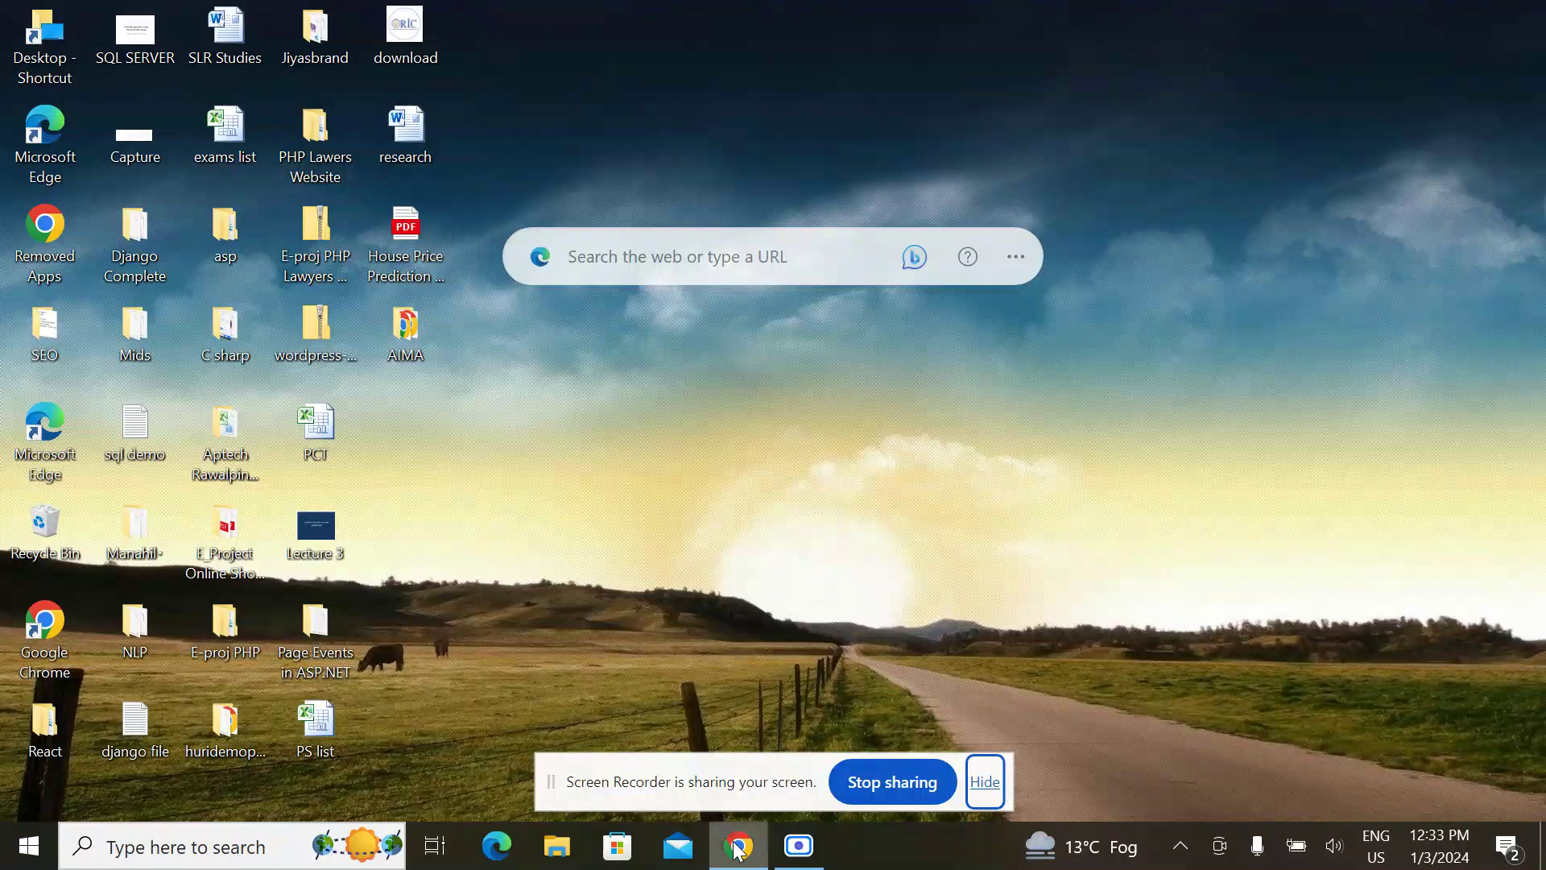
left_click(799, 845)
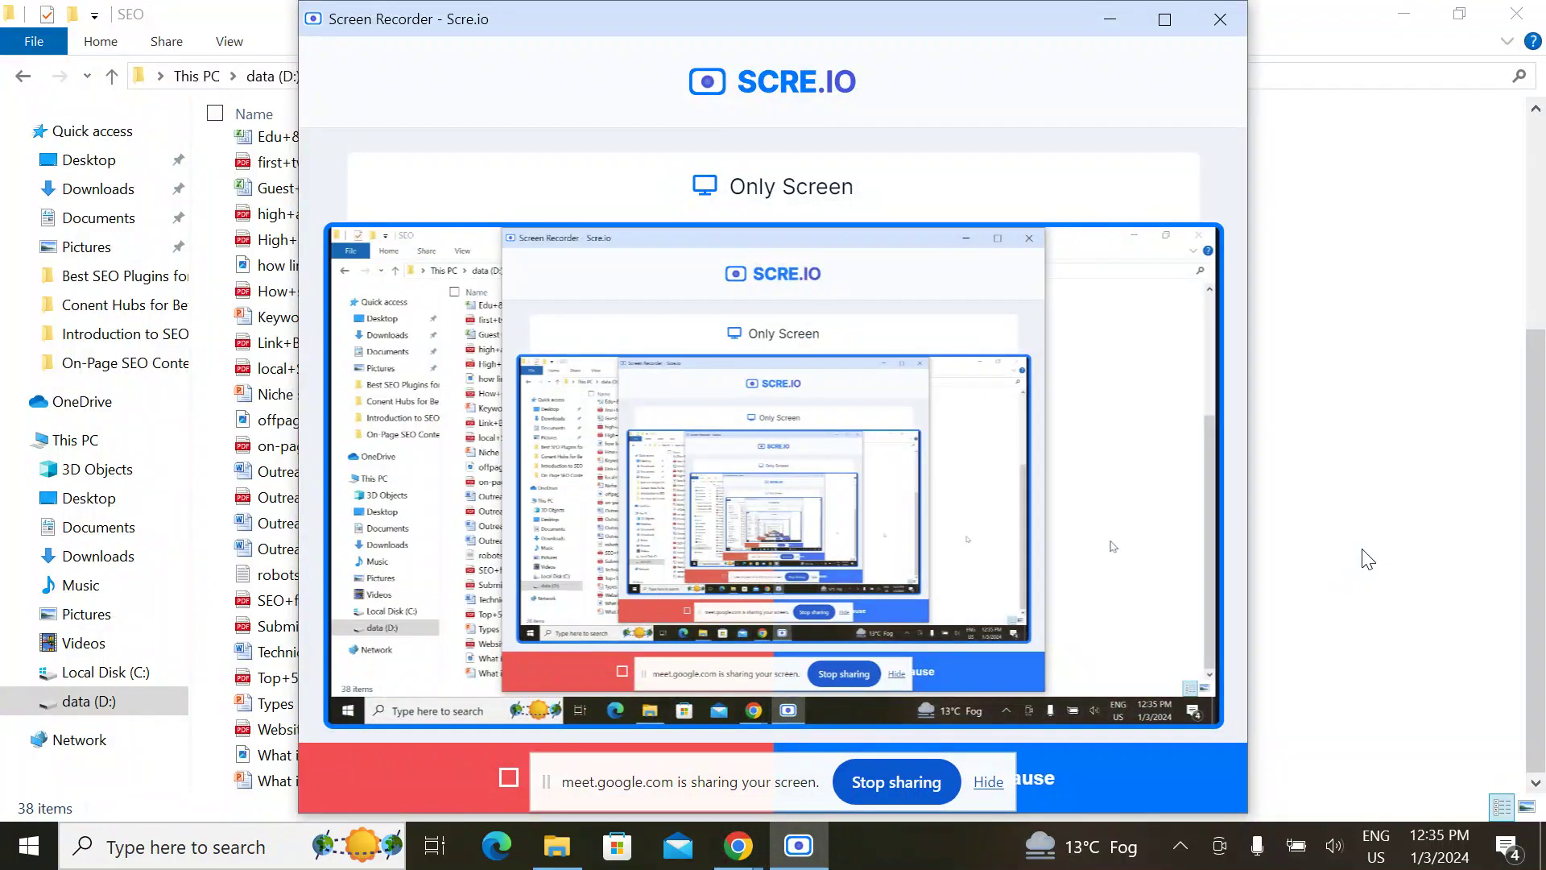
left_click(1363, 556)
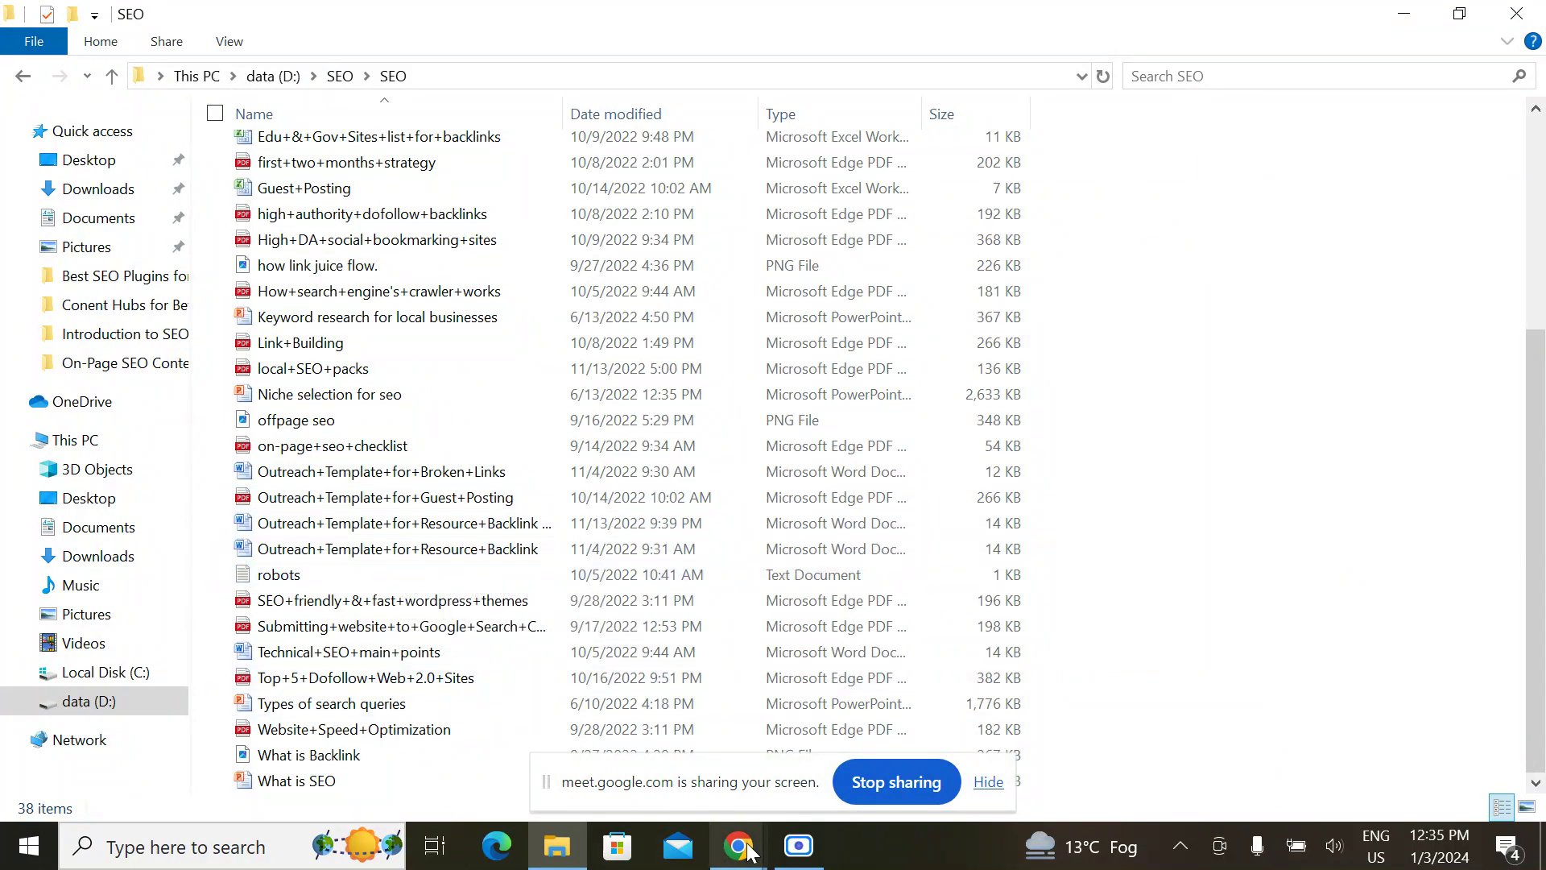
Step: Load the alygreatdmbrand WordPress dashboard (wp-admin) in a new tab
mouse_move(738, 845)
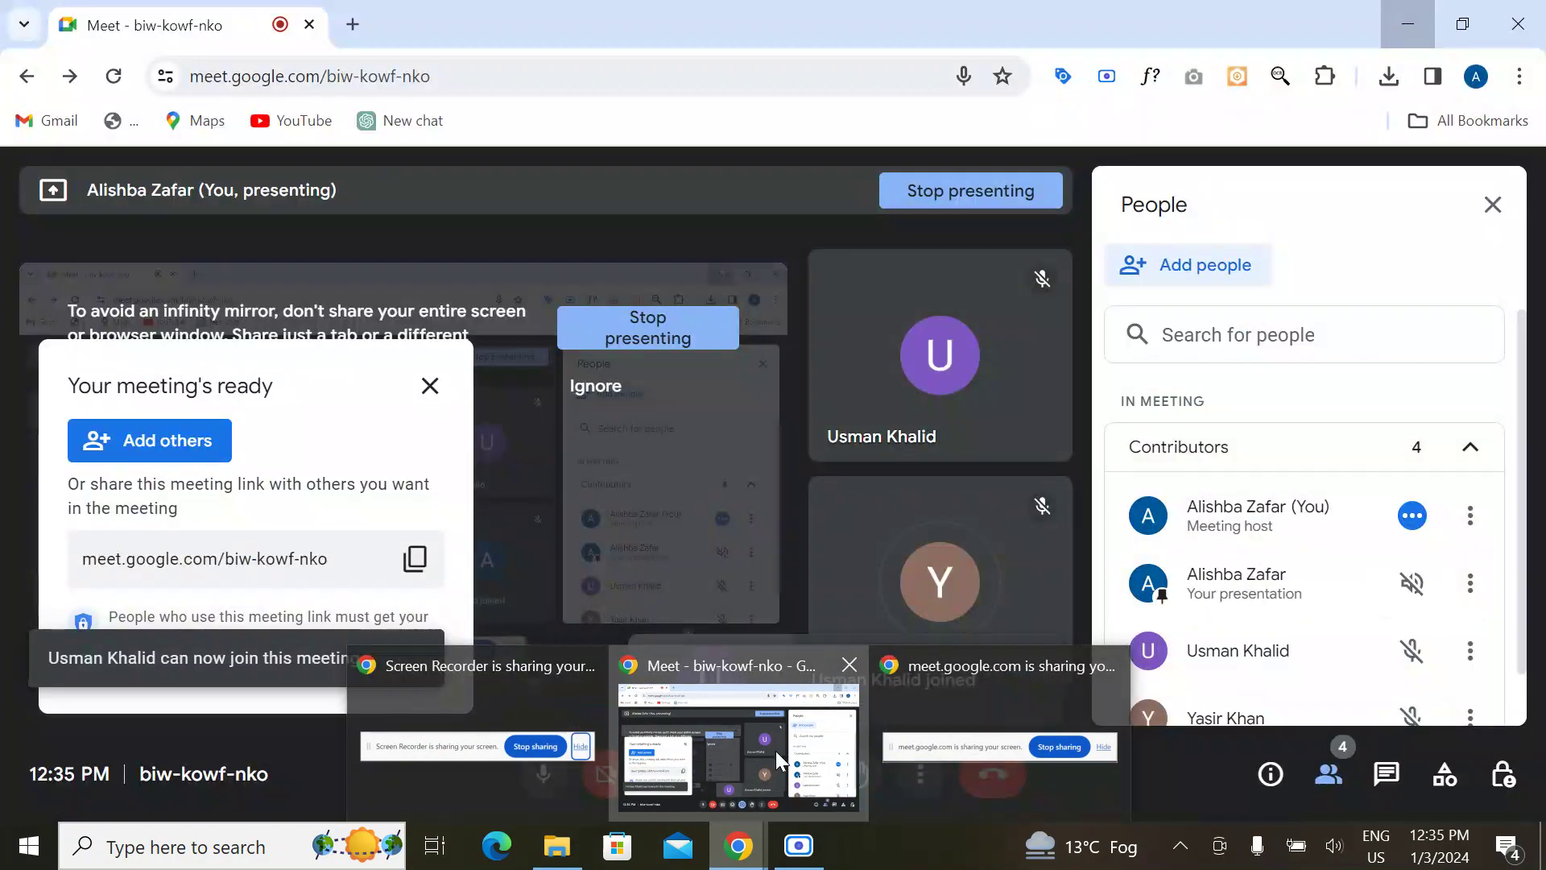
left_click(775, 750)
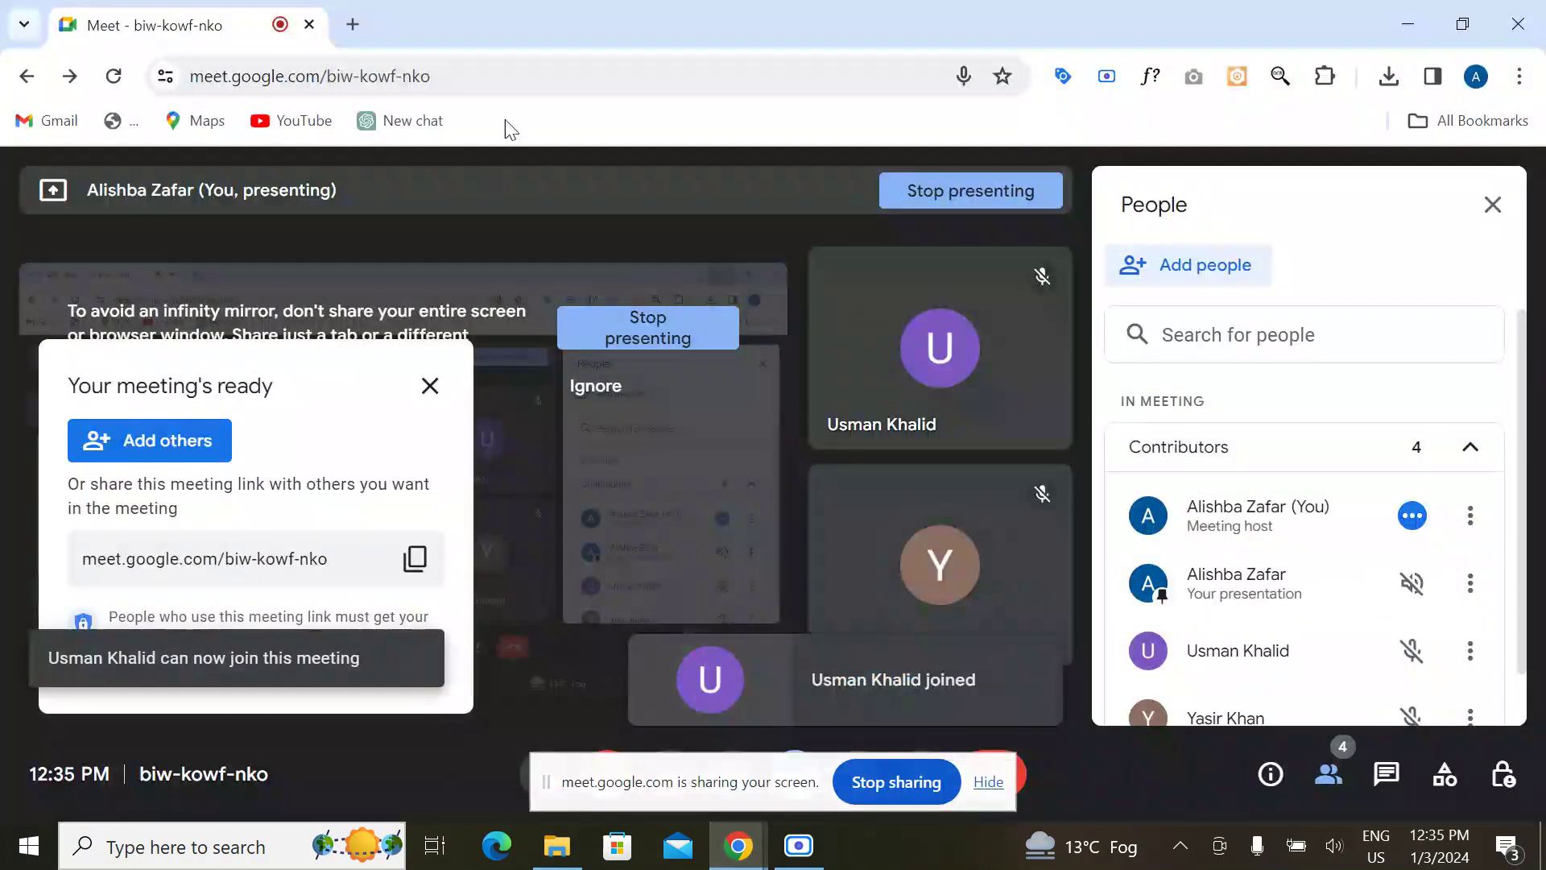
left_click(350, 25)
type("aly")
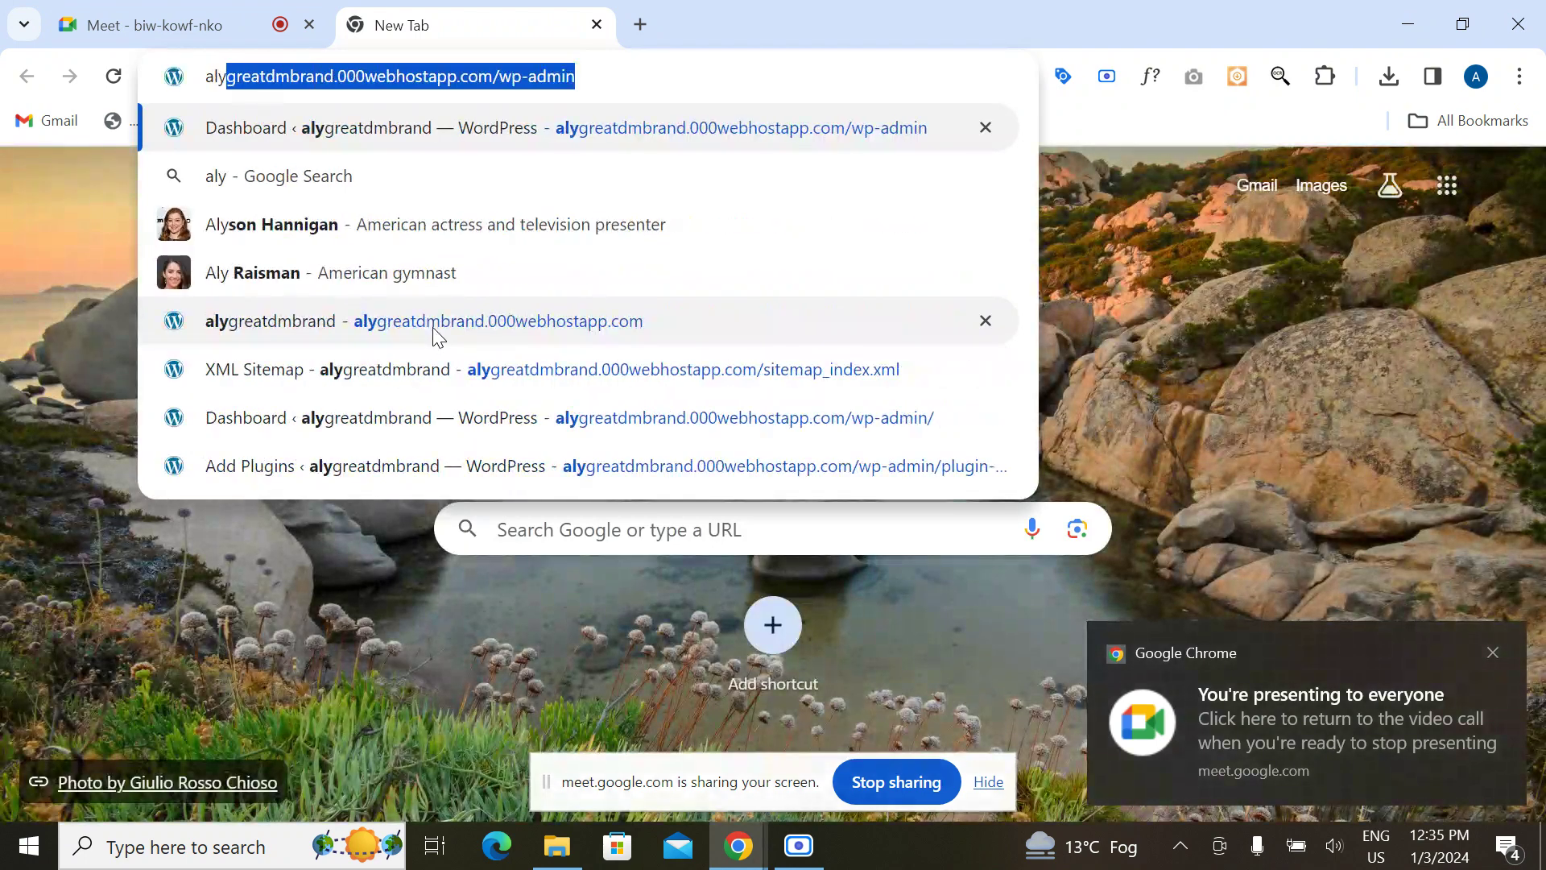
key("Return")
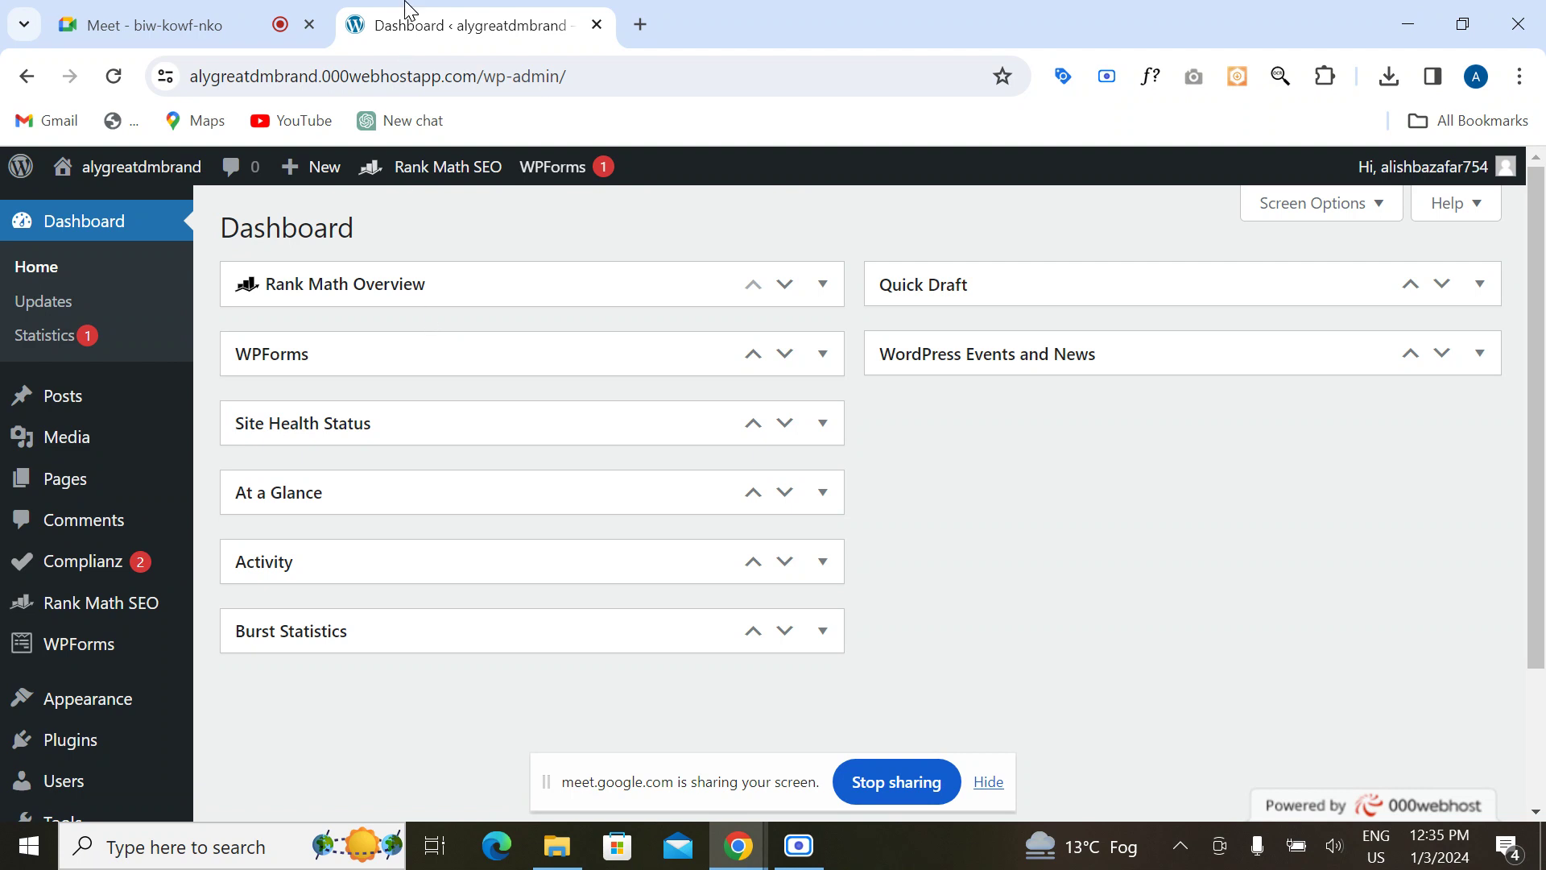
Step: Open the site's base address plus robot.txt in another tab, then bring up the SEO folder
left_click_drag(478, 76, 172, 95)
key("ctrl+c")
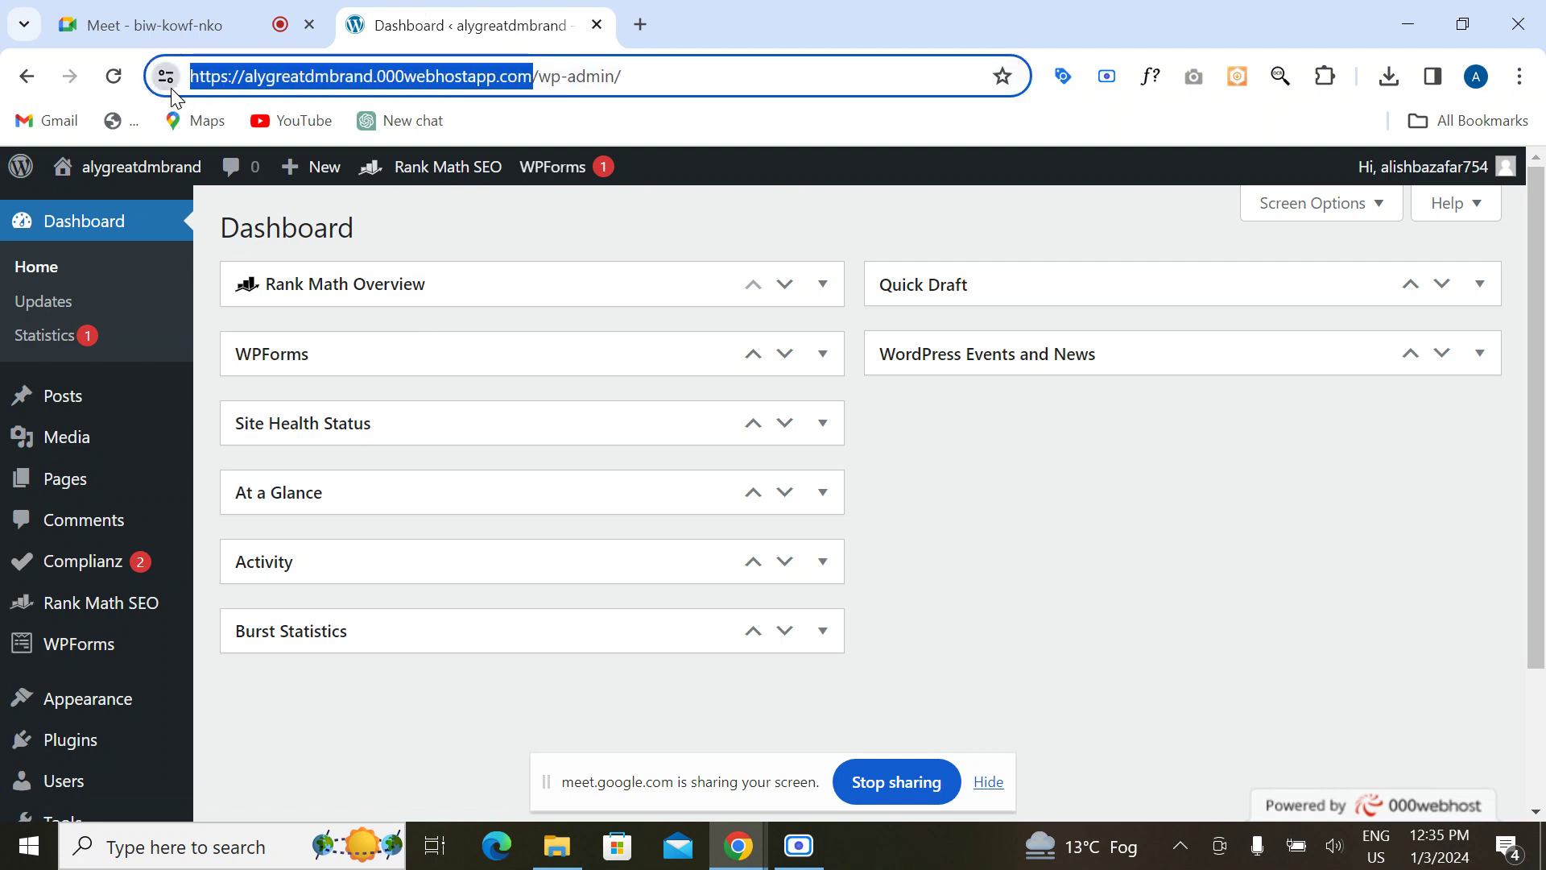
left_click(640, 24)
key("ctrl+v")
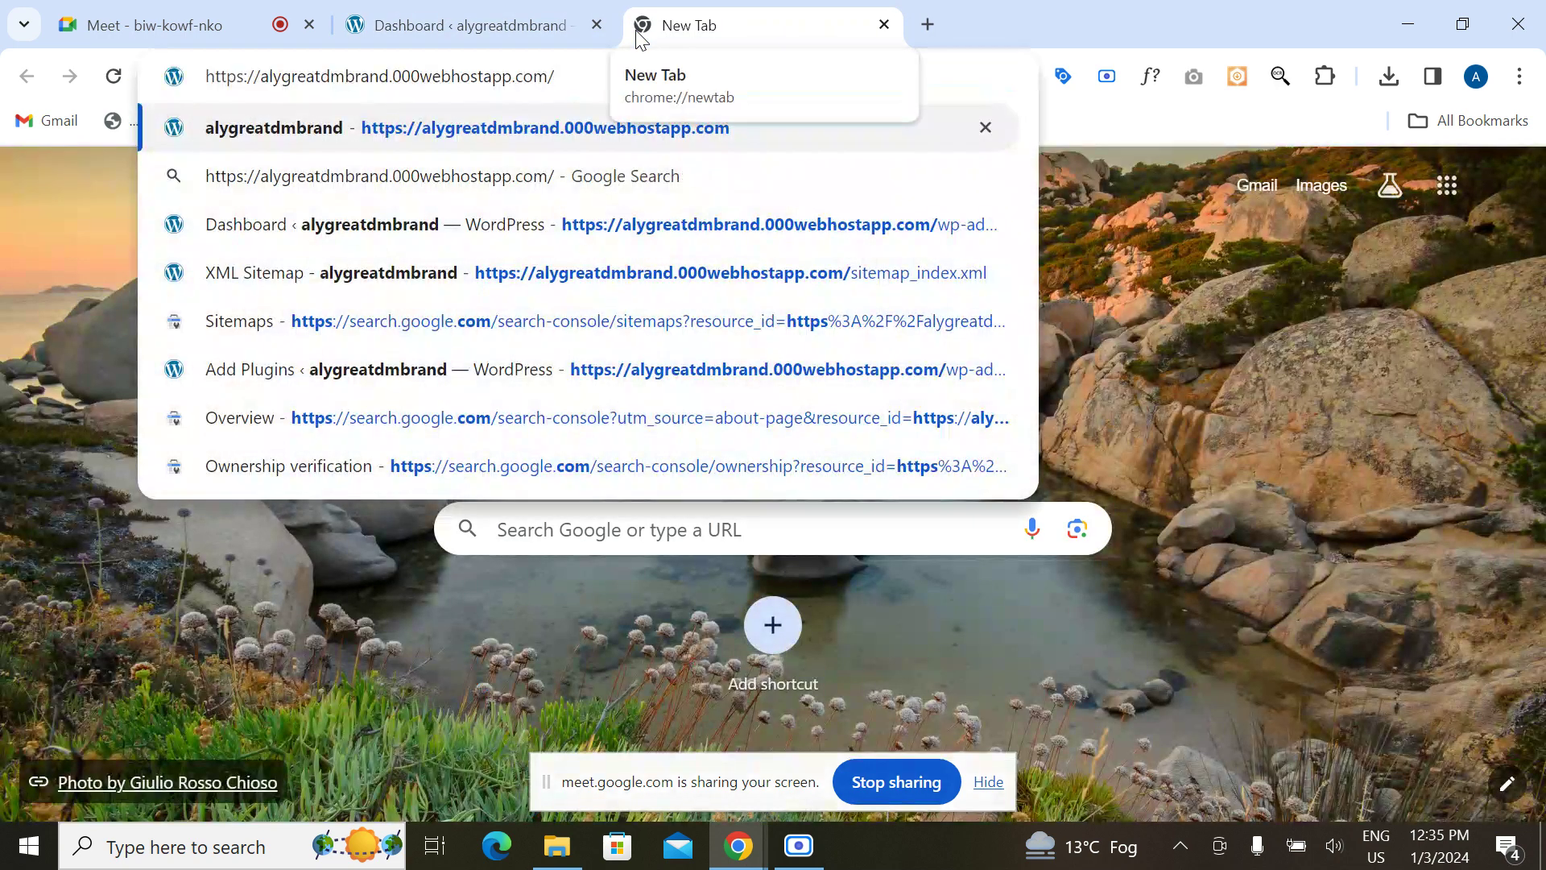
type("robo")
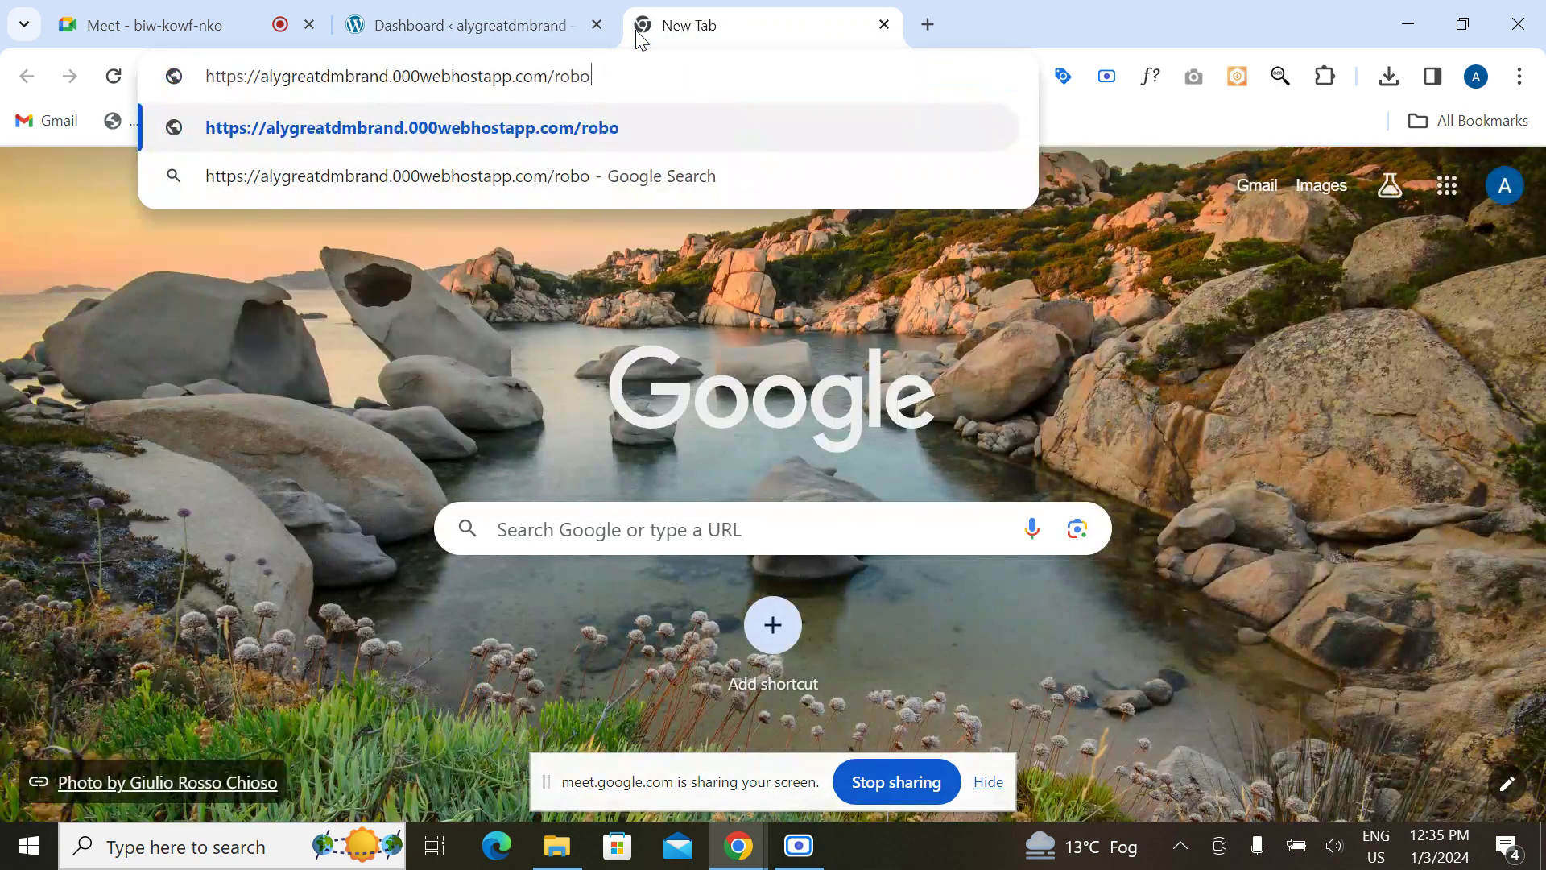
type("t.txt")
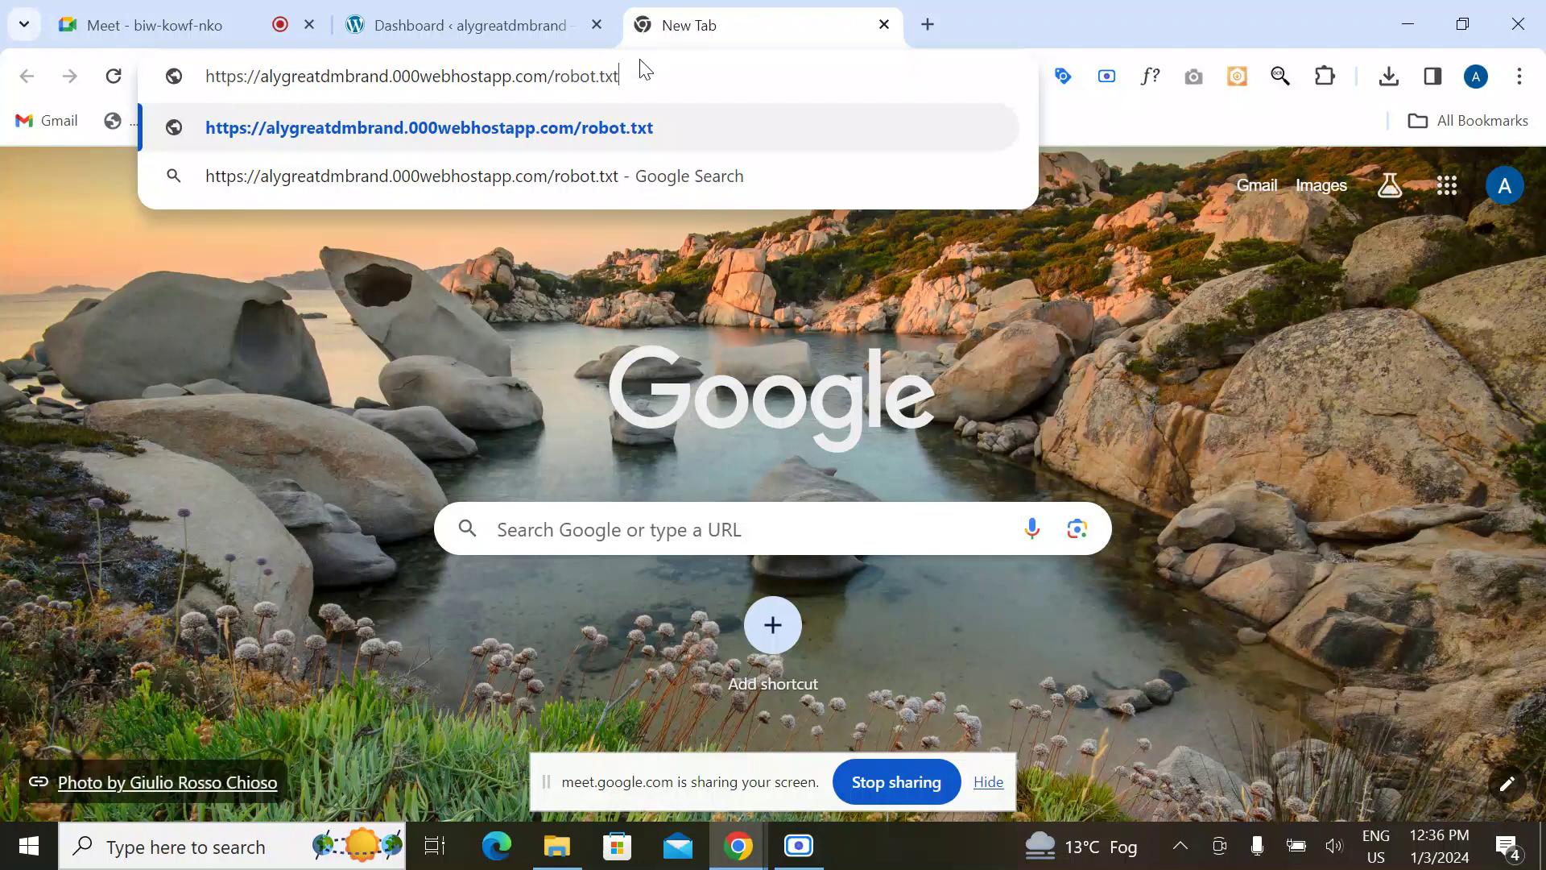
mouse_move(557, 844)
left_click(556, 764)
type("s")
key("Return")
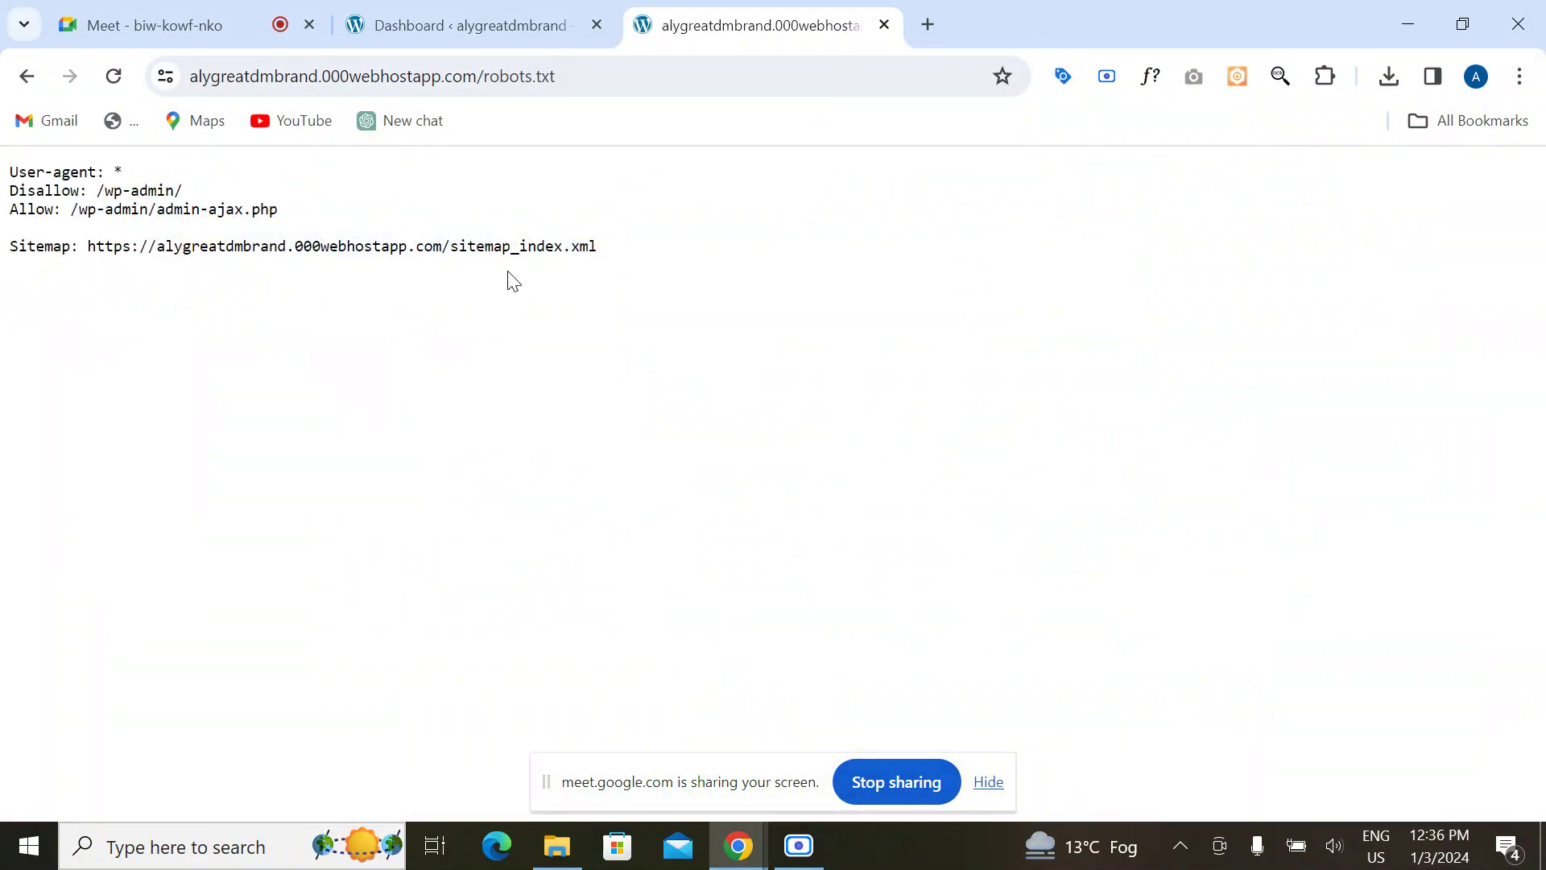
left_click_drag(552, 231, 435, 193)
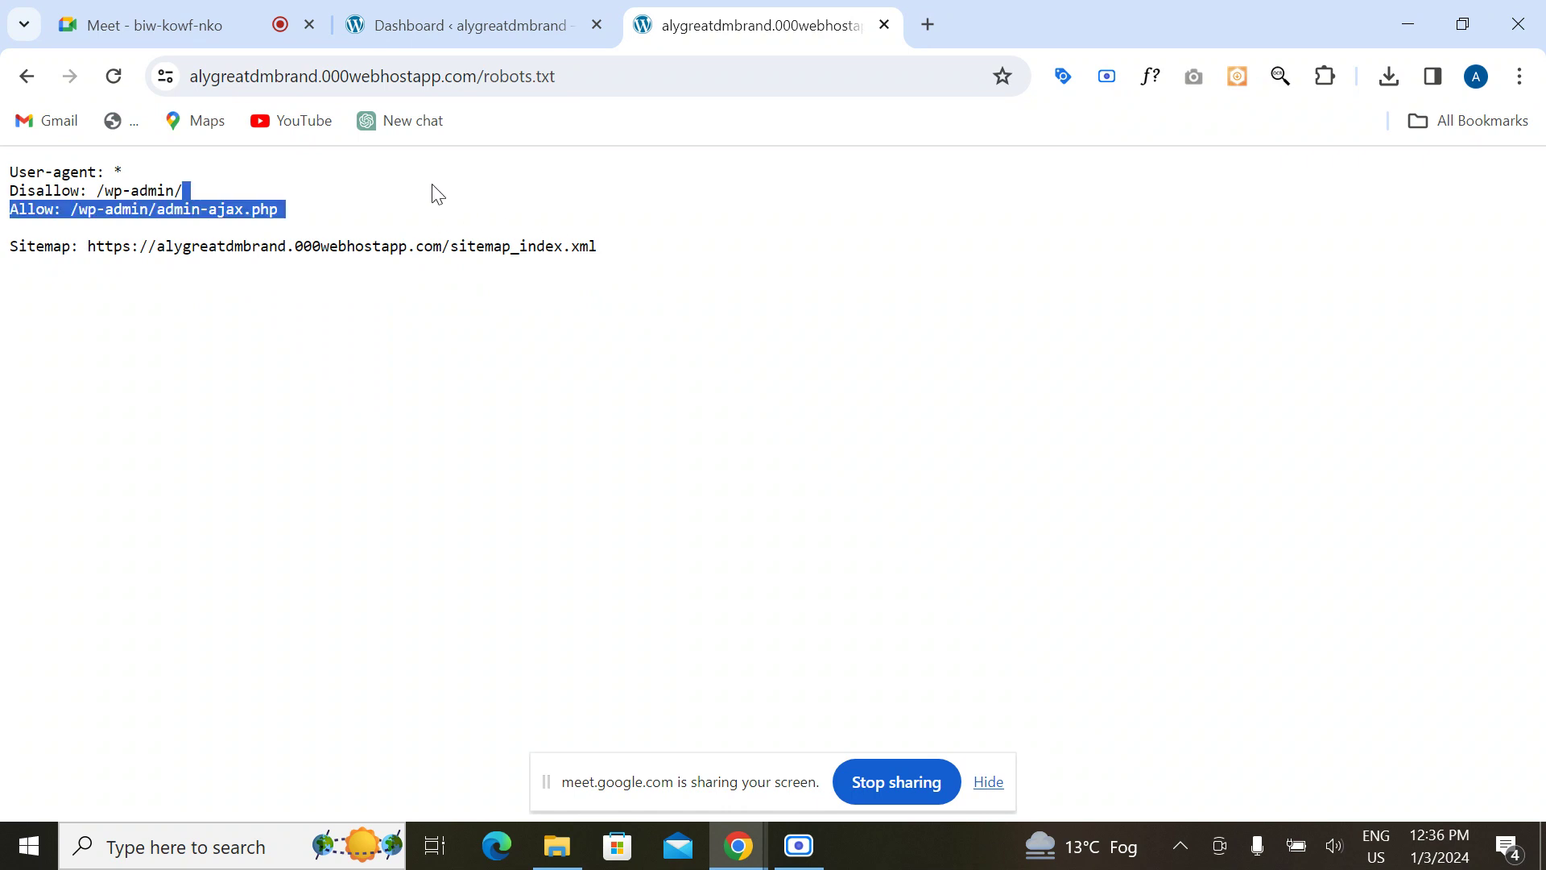
left_click(269, 361)
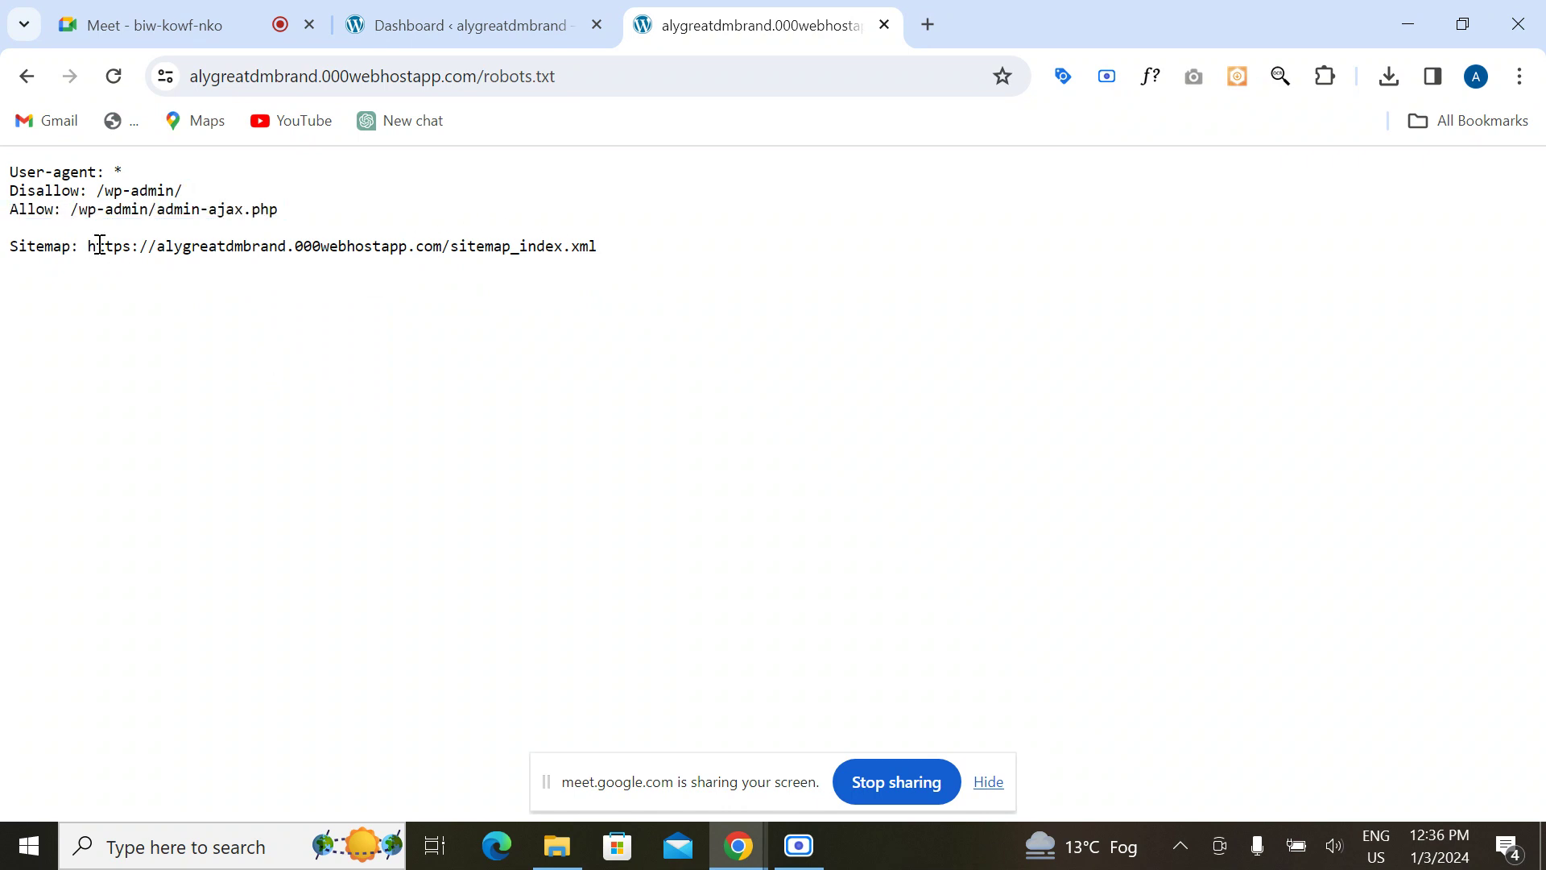
left_click_drag(90, 244, 9, 232)
left_click(625, 245, "shift")
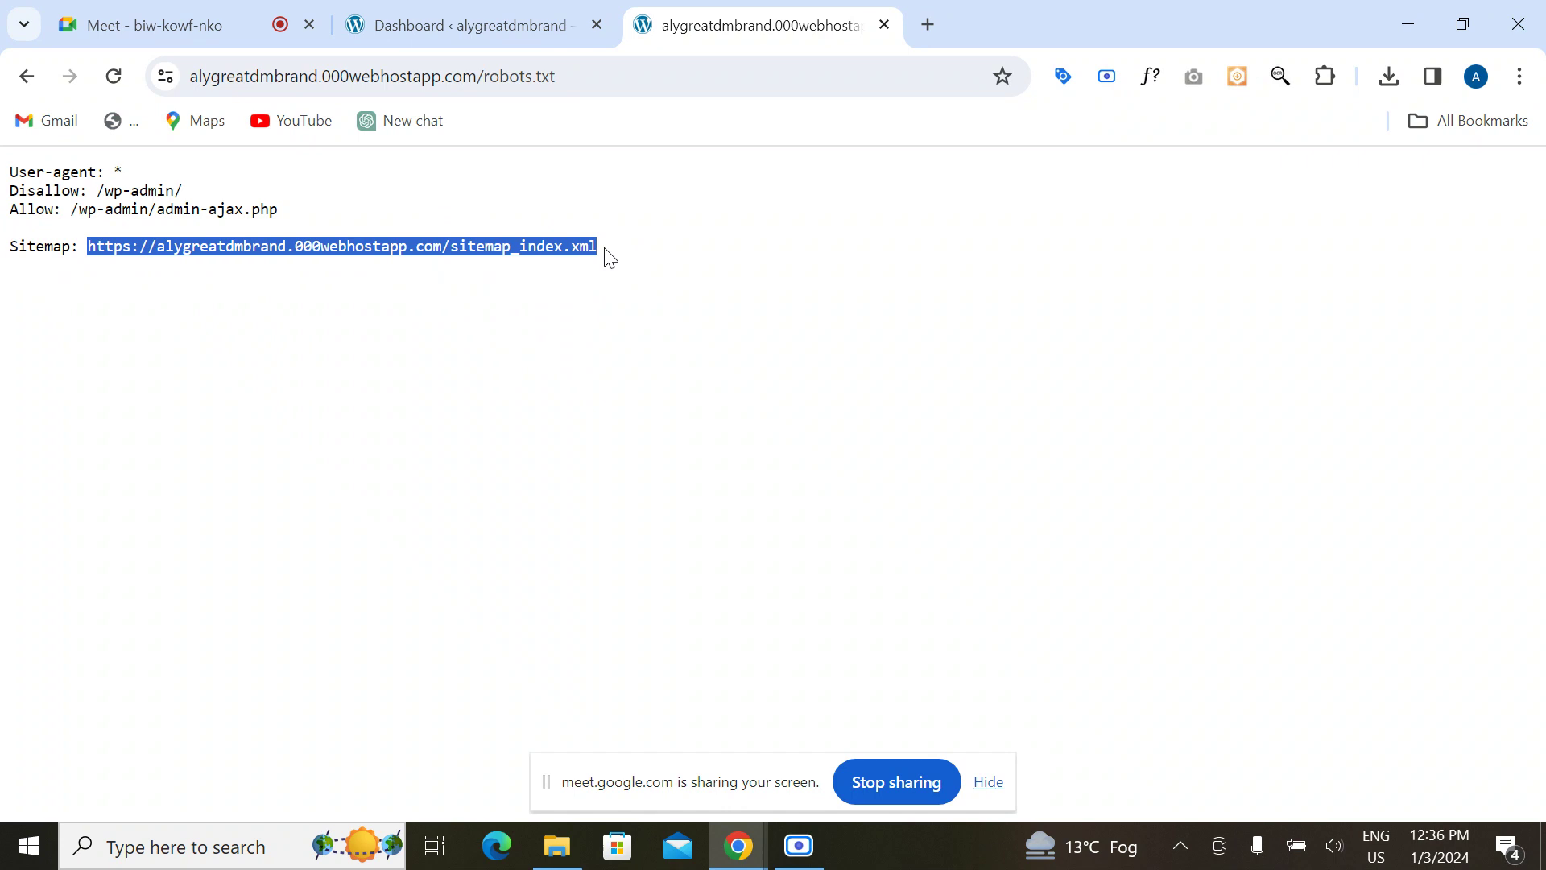
left_click(378, 290)
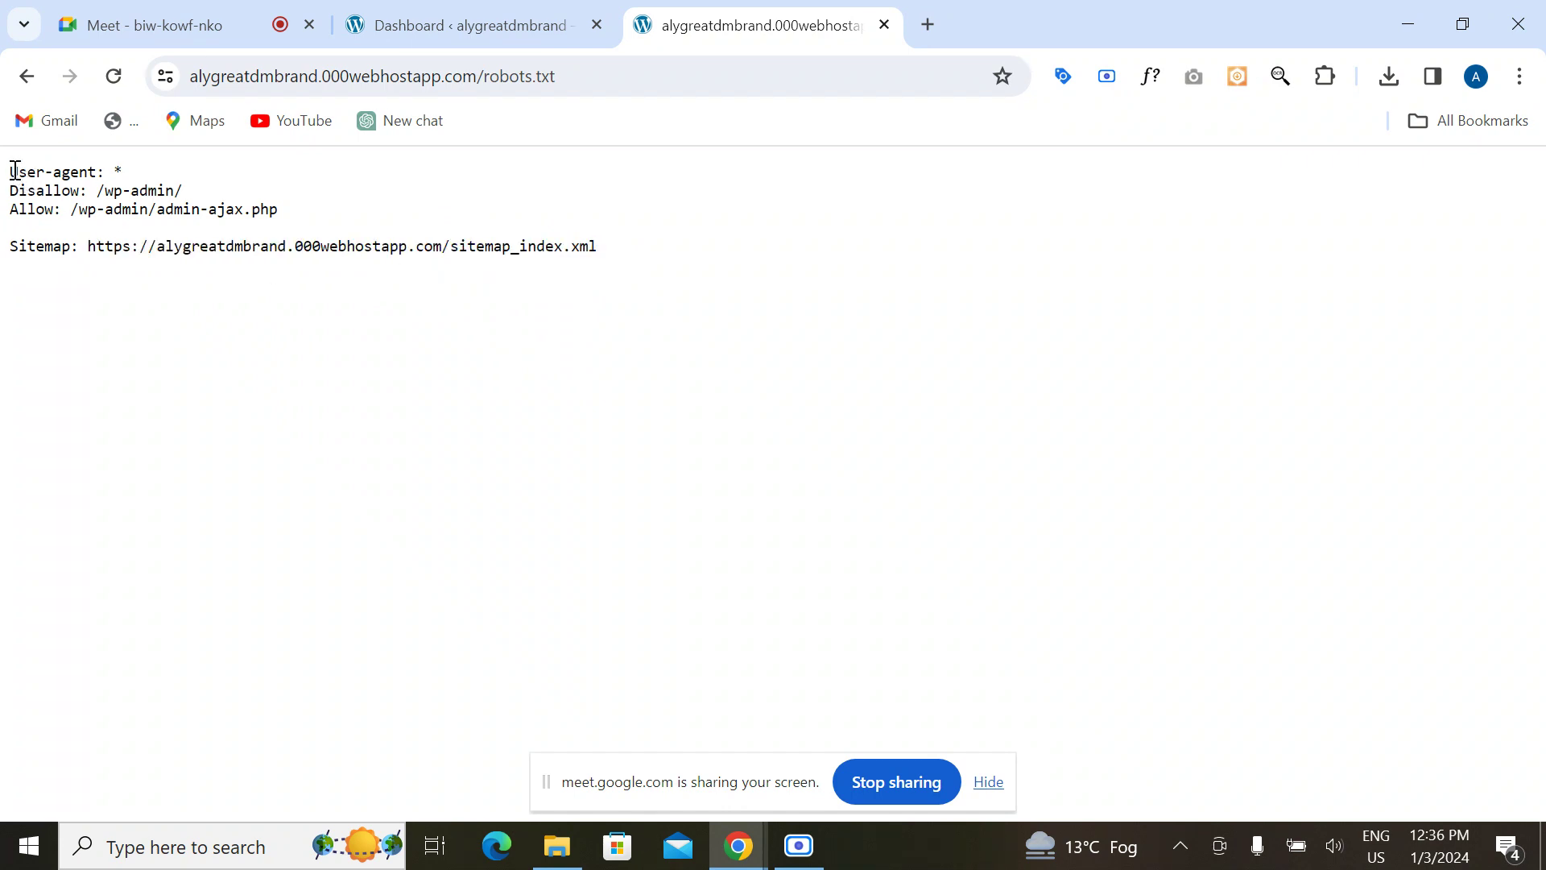
left_click_drag(12, 172, 126, 167)
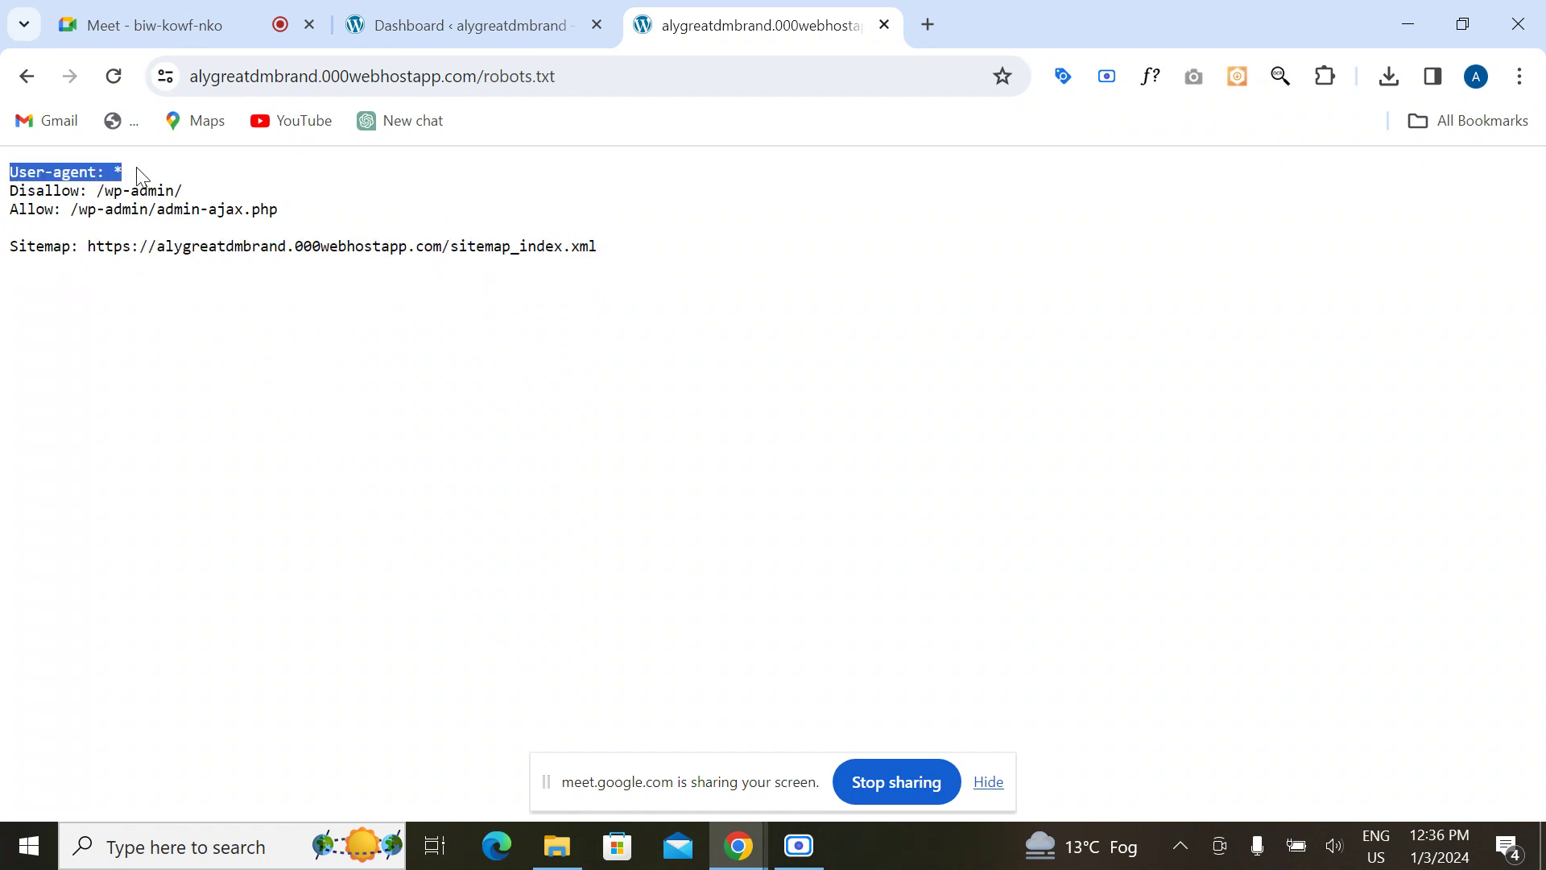
left_click(121, 174)
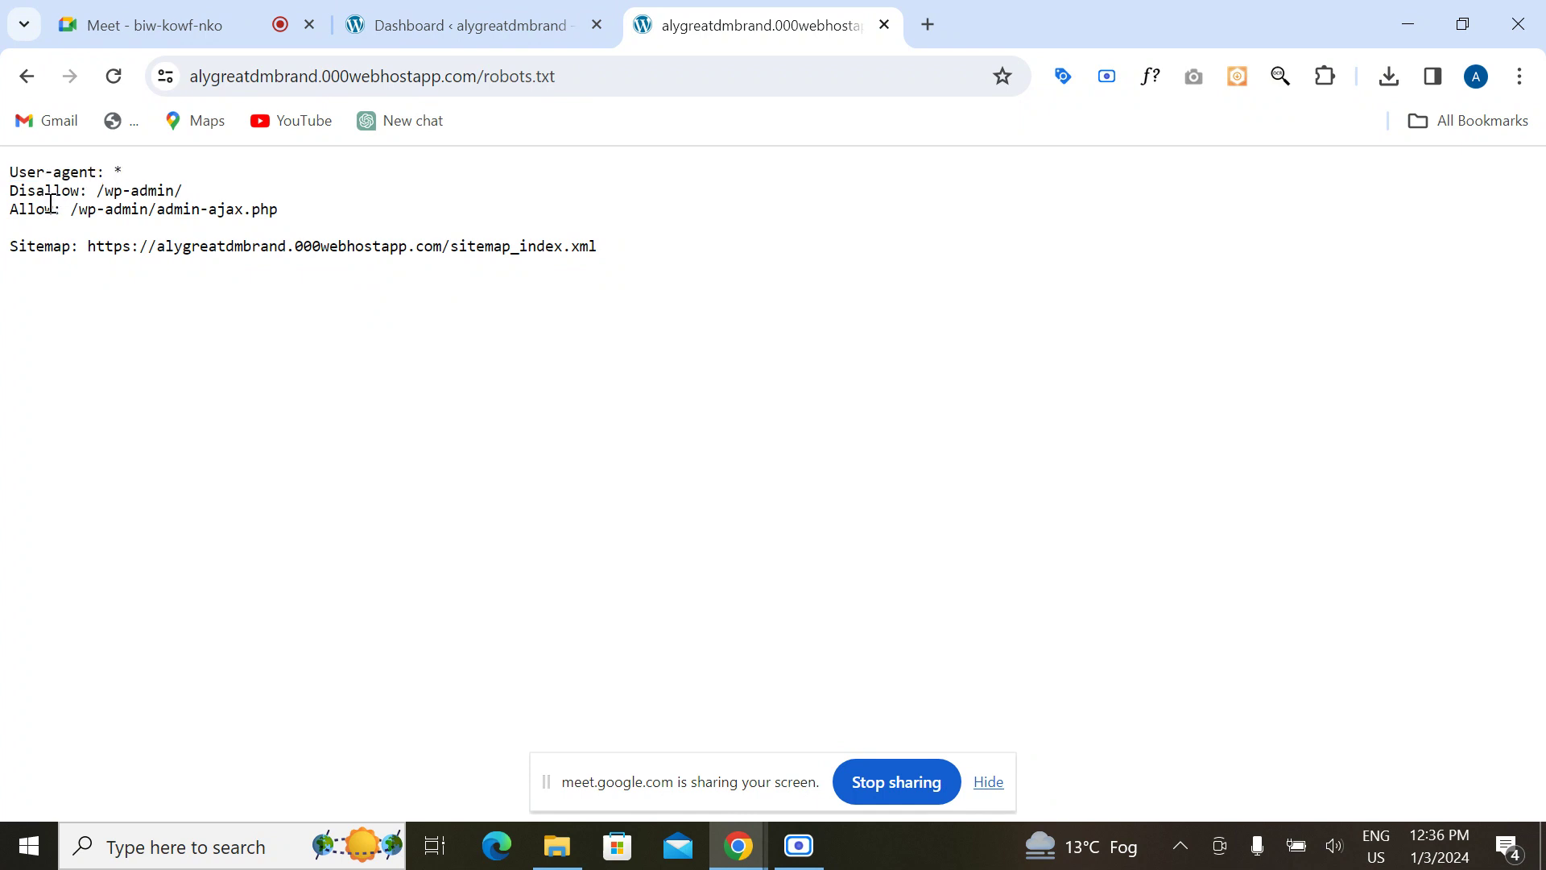
left_click_drag(109, 192, 198, 207)
left_click(153, 236)
Step: Review the robots.txt page in Chrome, close that tab, and return to the D:\SEO\SEO folder
left_click(557, 845)
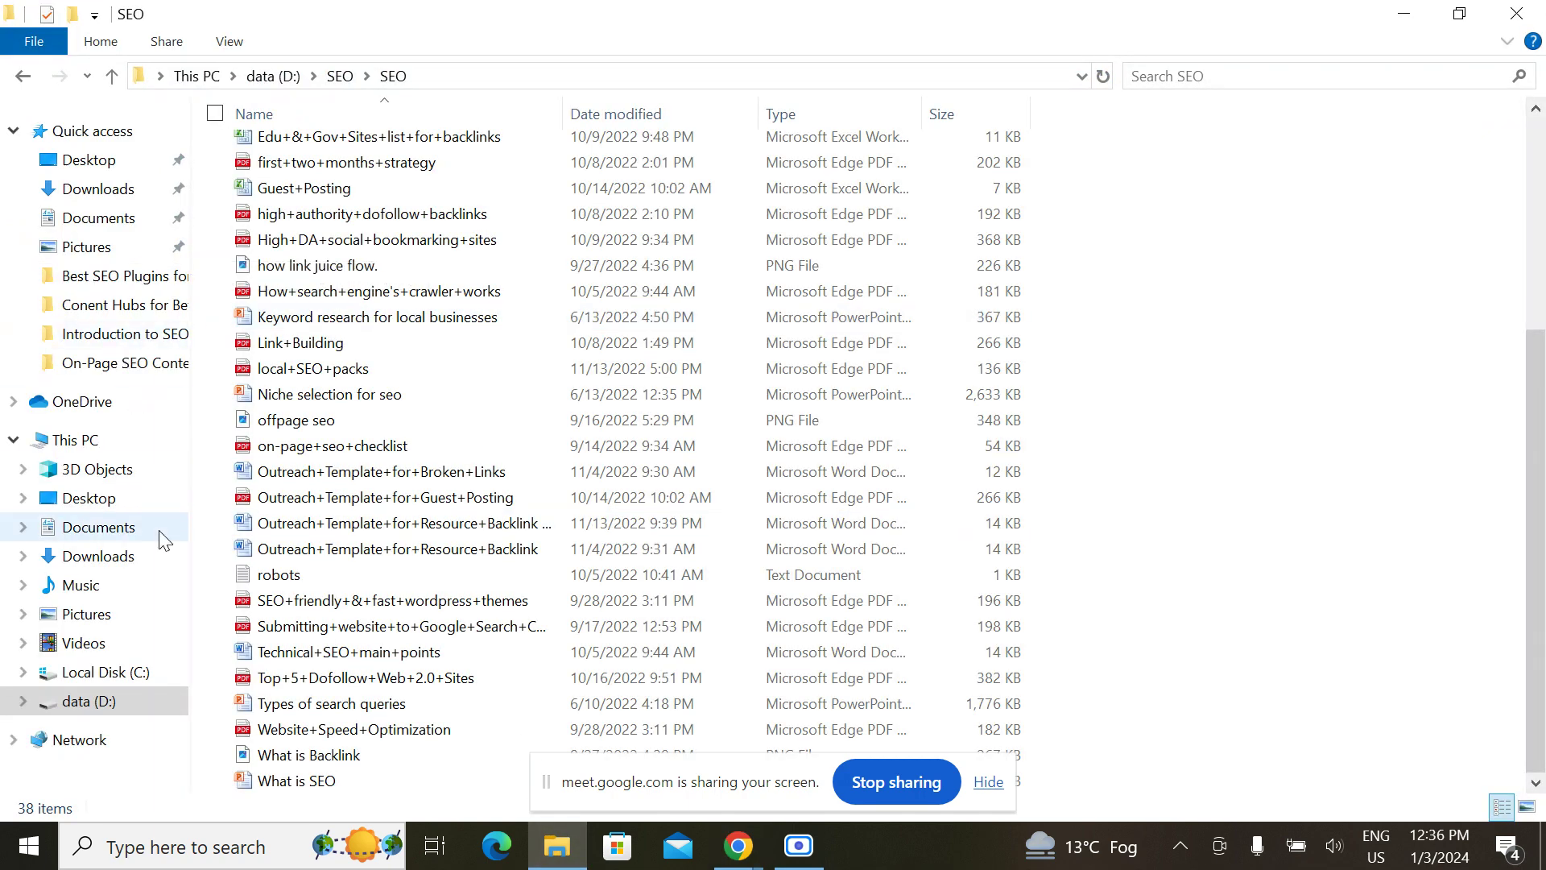
mouse_move(739, 845)
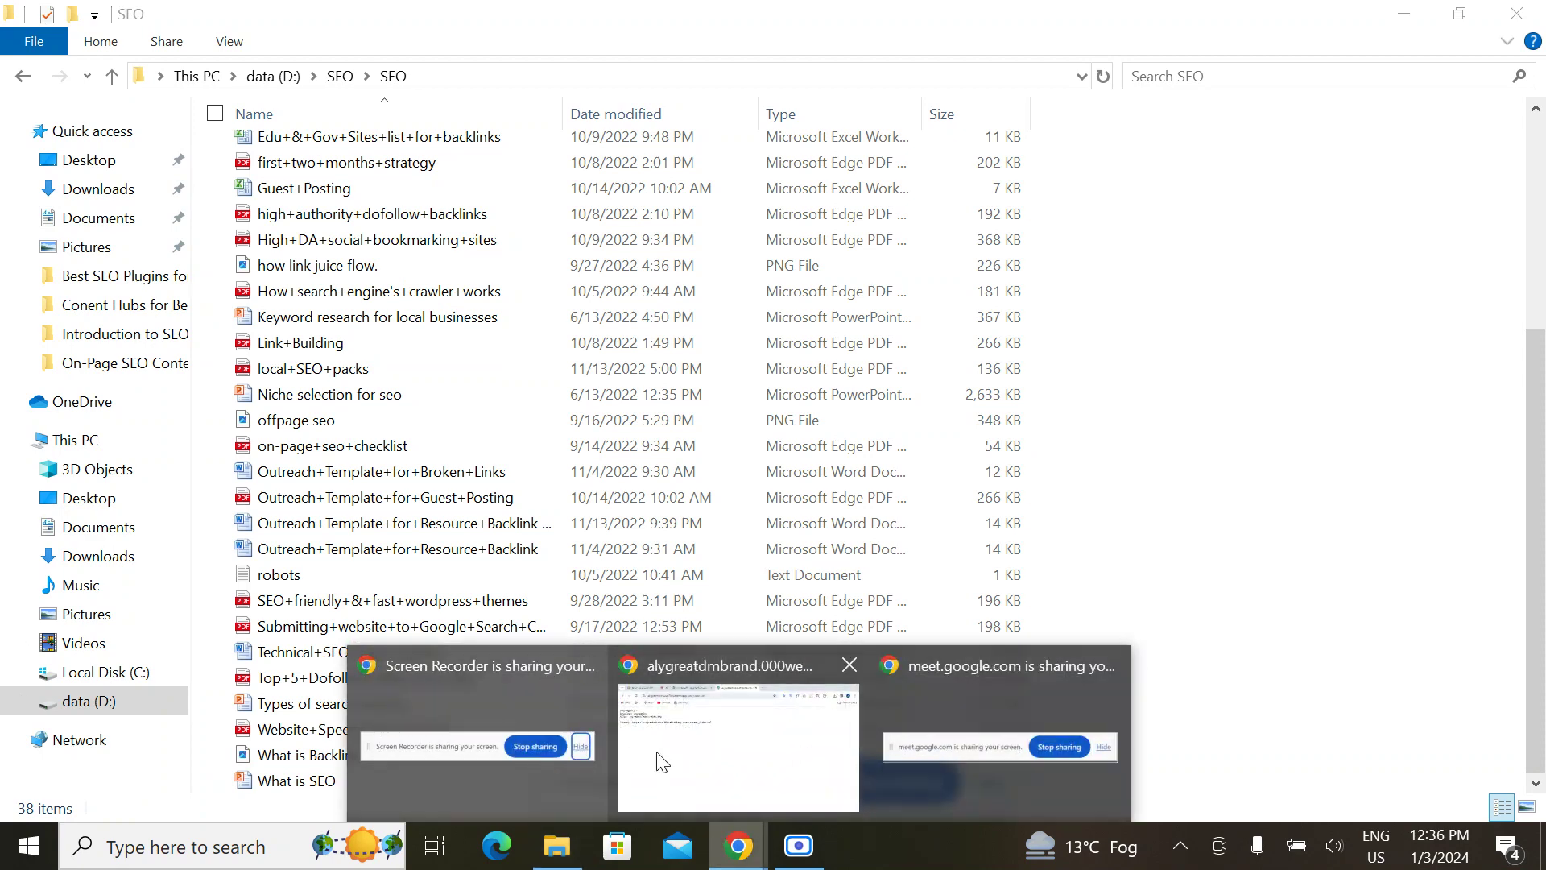
left_click(682, 763)
left_click(541, 21)
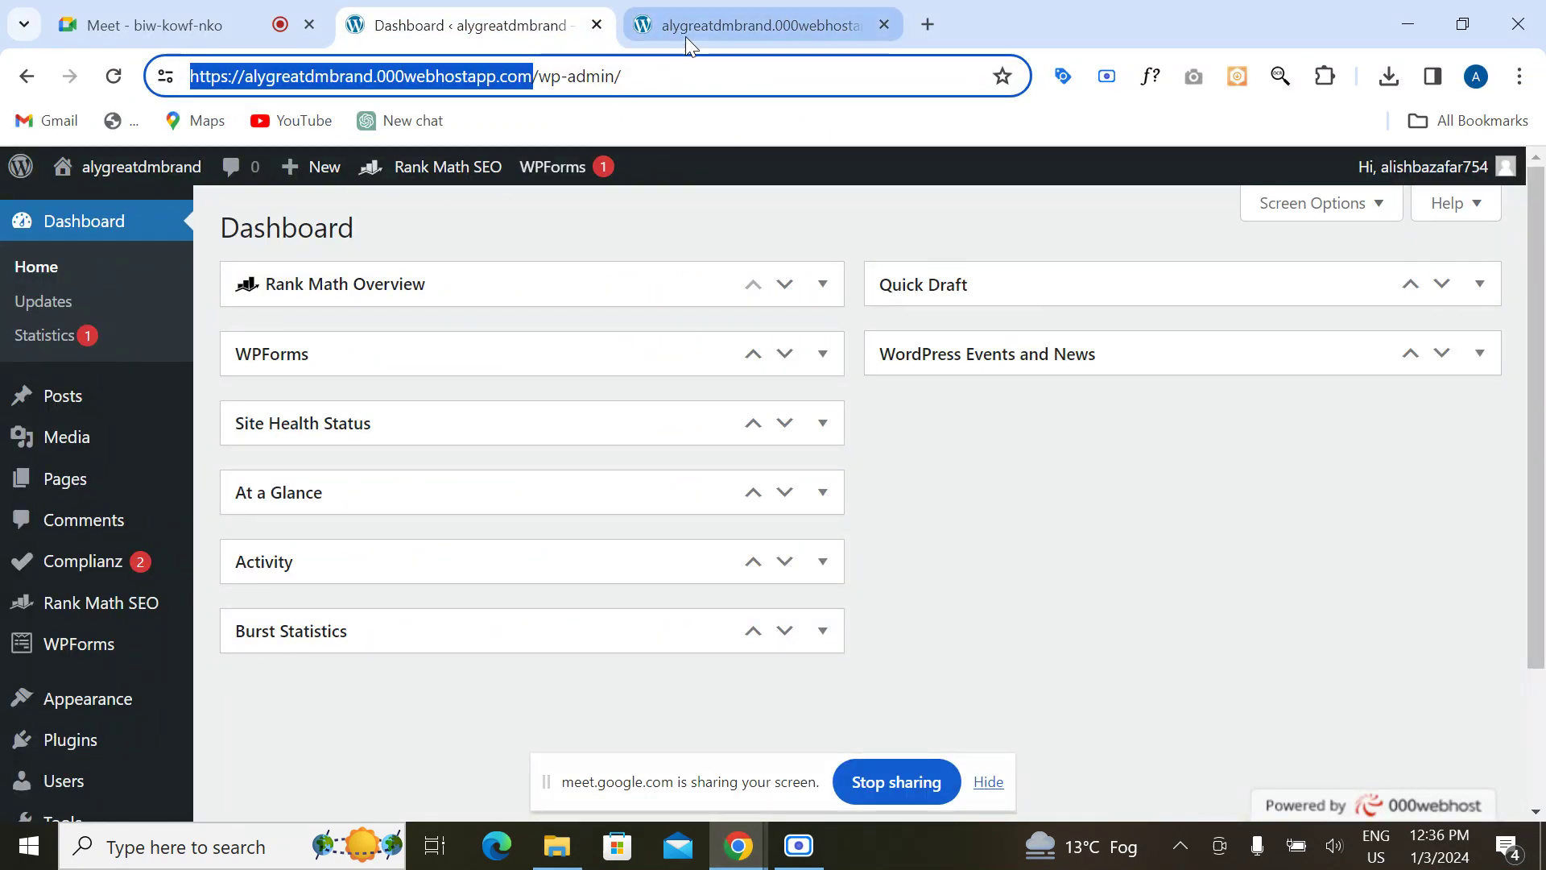
mouse_move(687, 38)
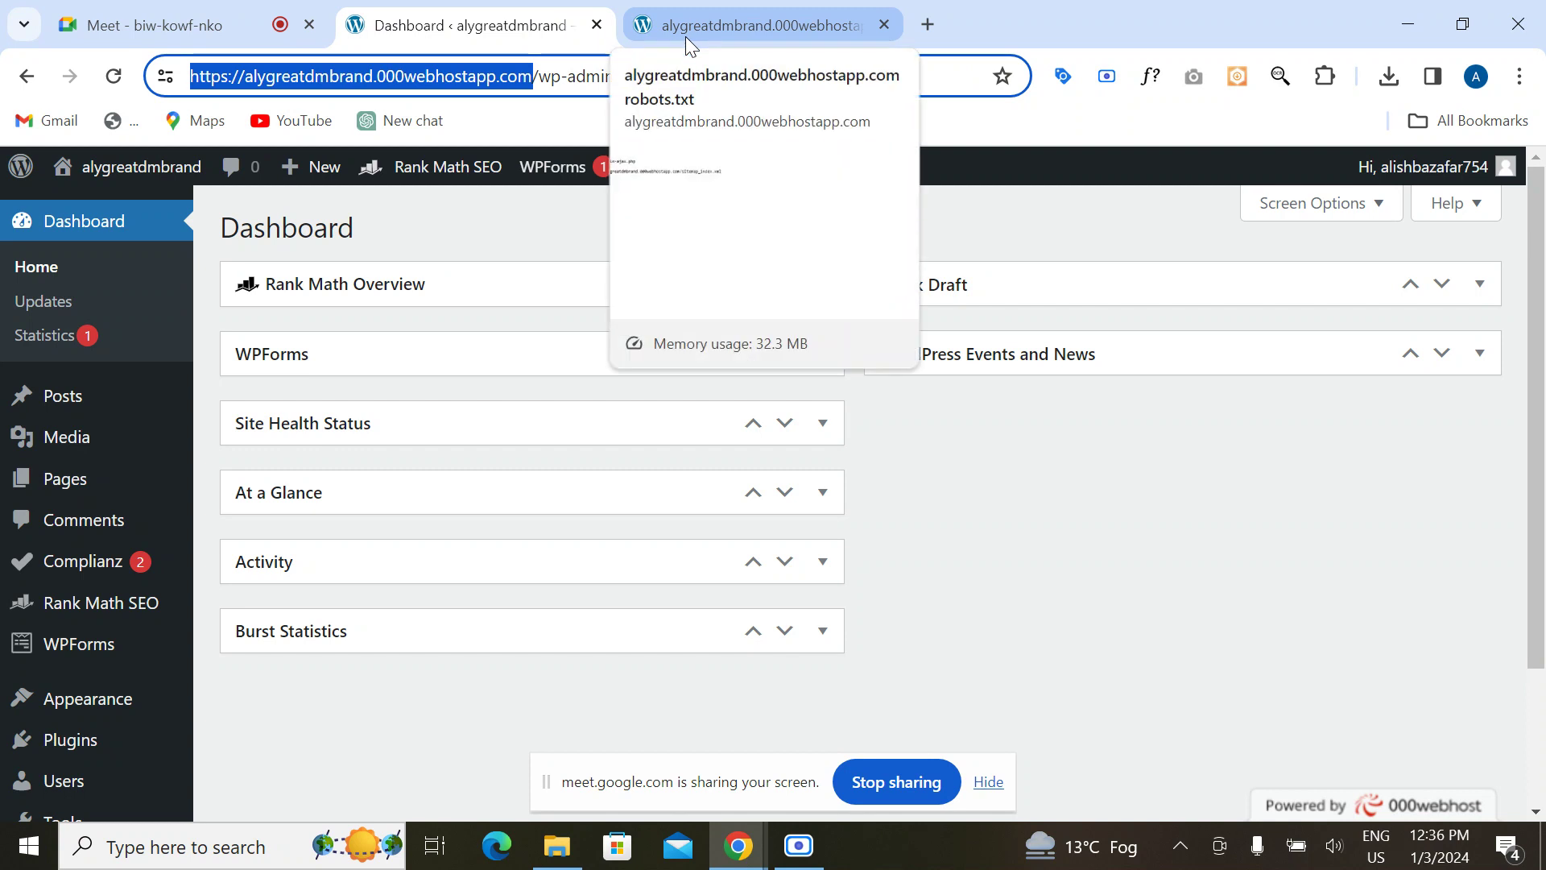
left_click(684, 37)
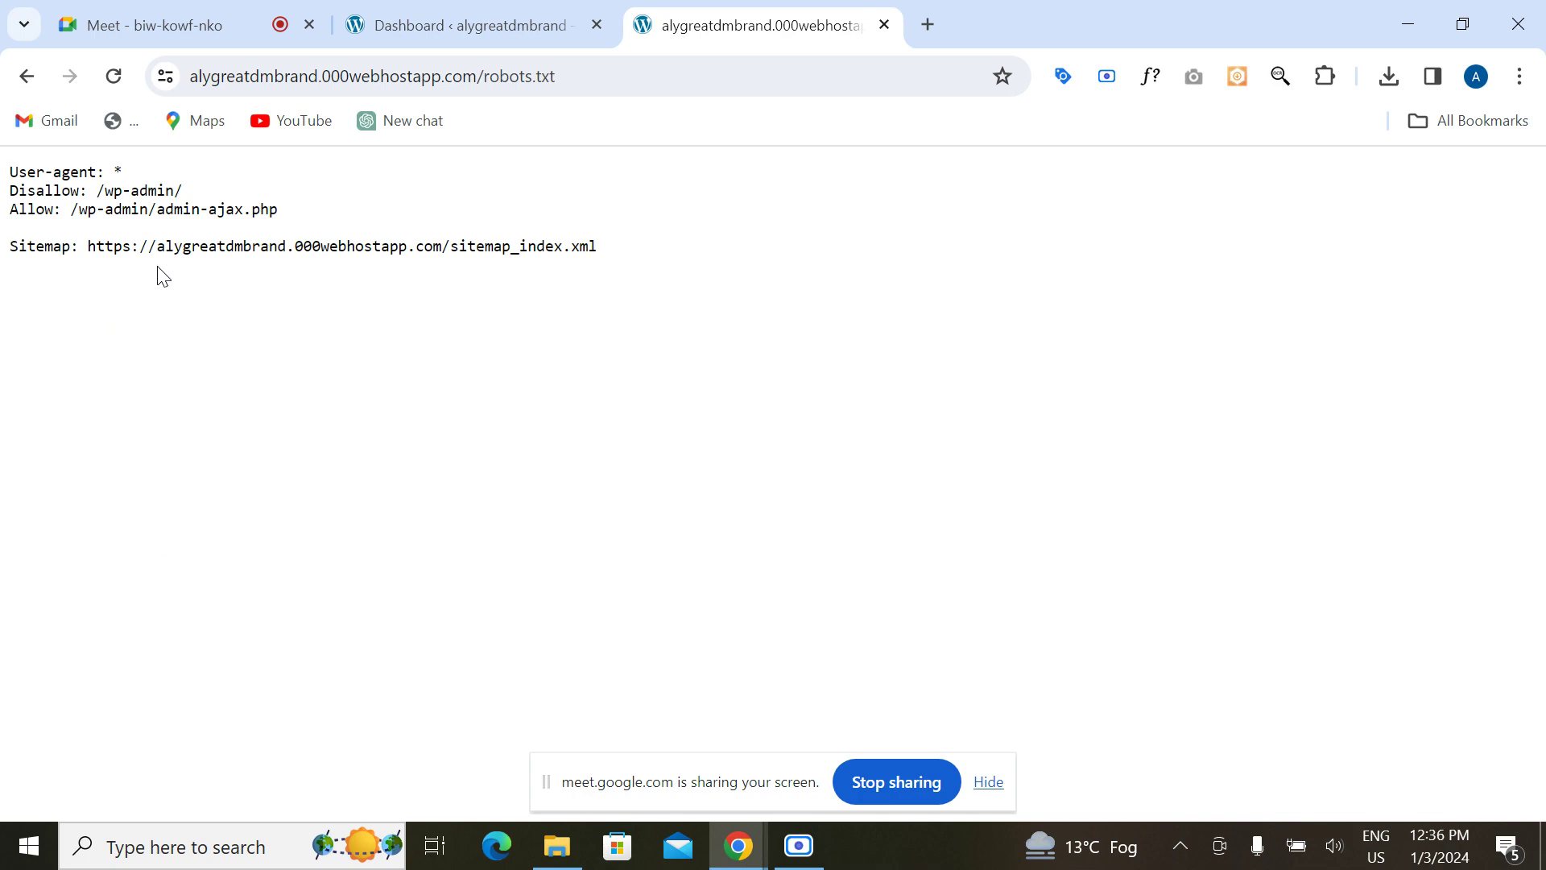
left_click(886, 27)
left_click(558, 845)
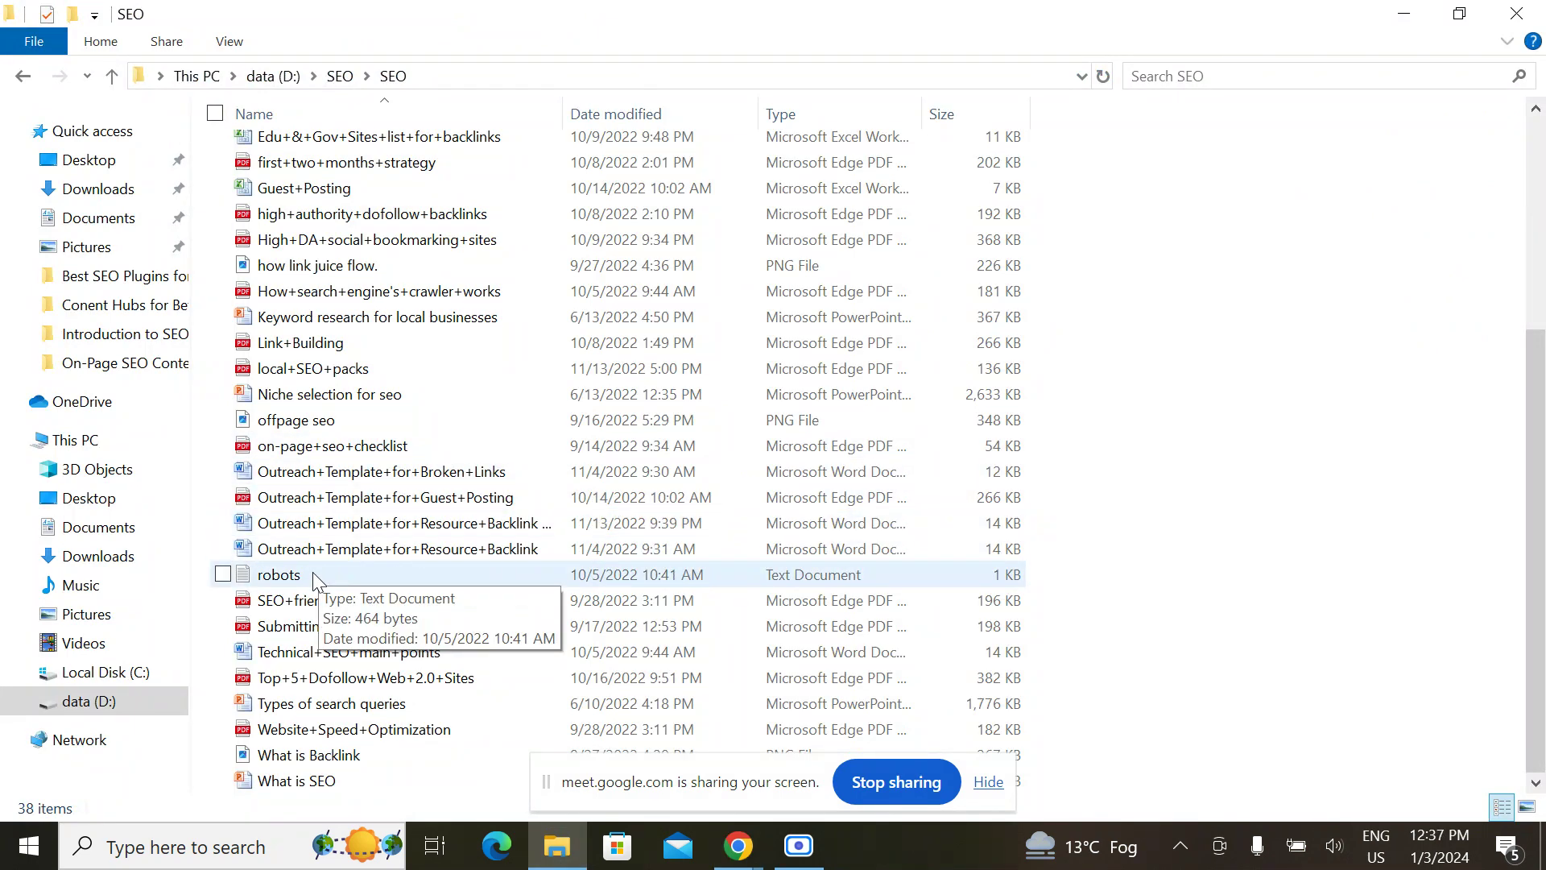
Step: Open the local robots file in maximized Notepad, highlight its sitemap URL, then return to Chrome
double_click(312, 572)
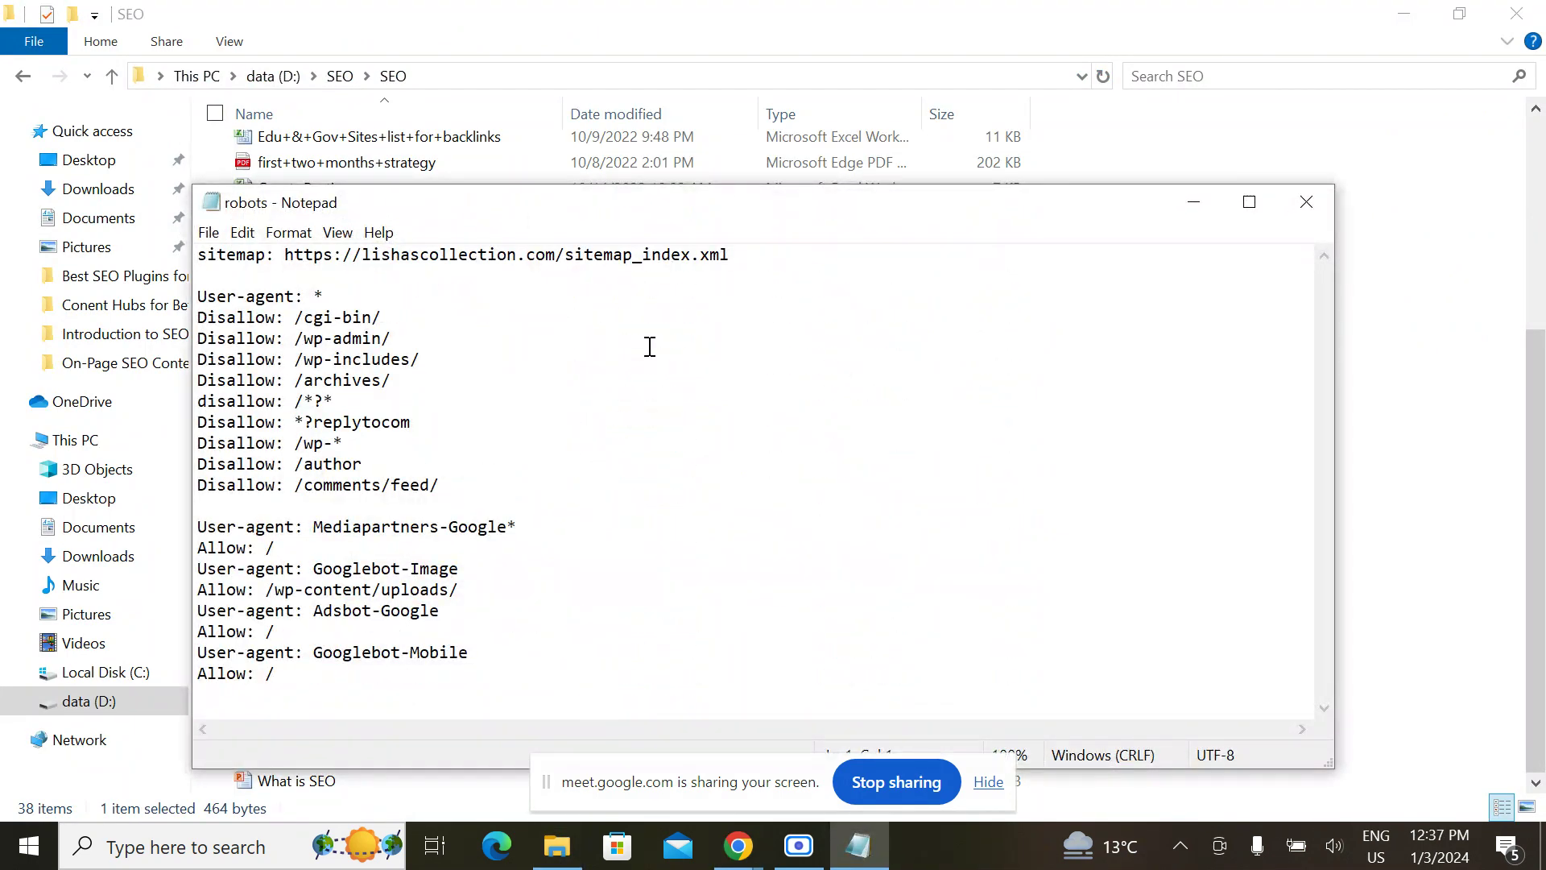
left_click(1249, 203)
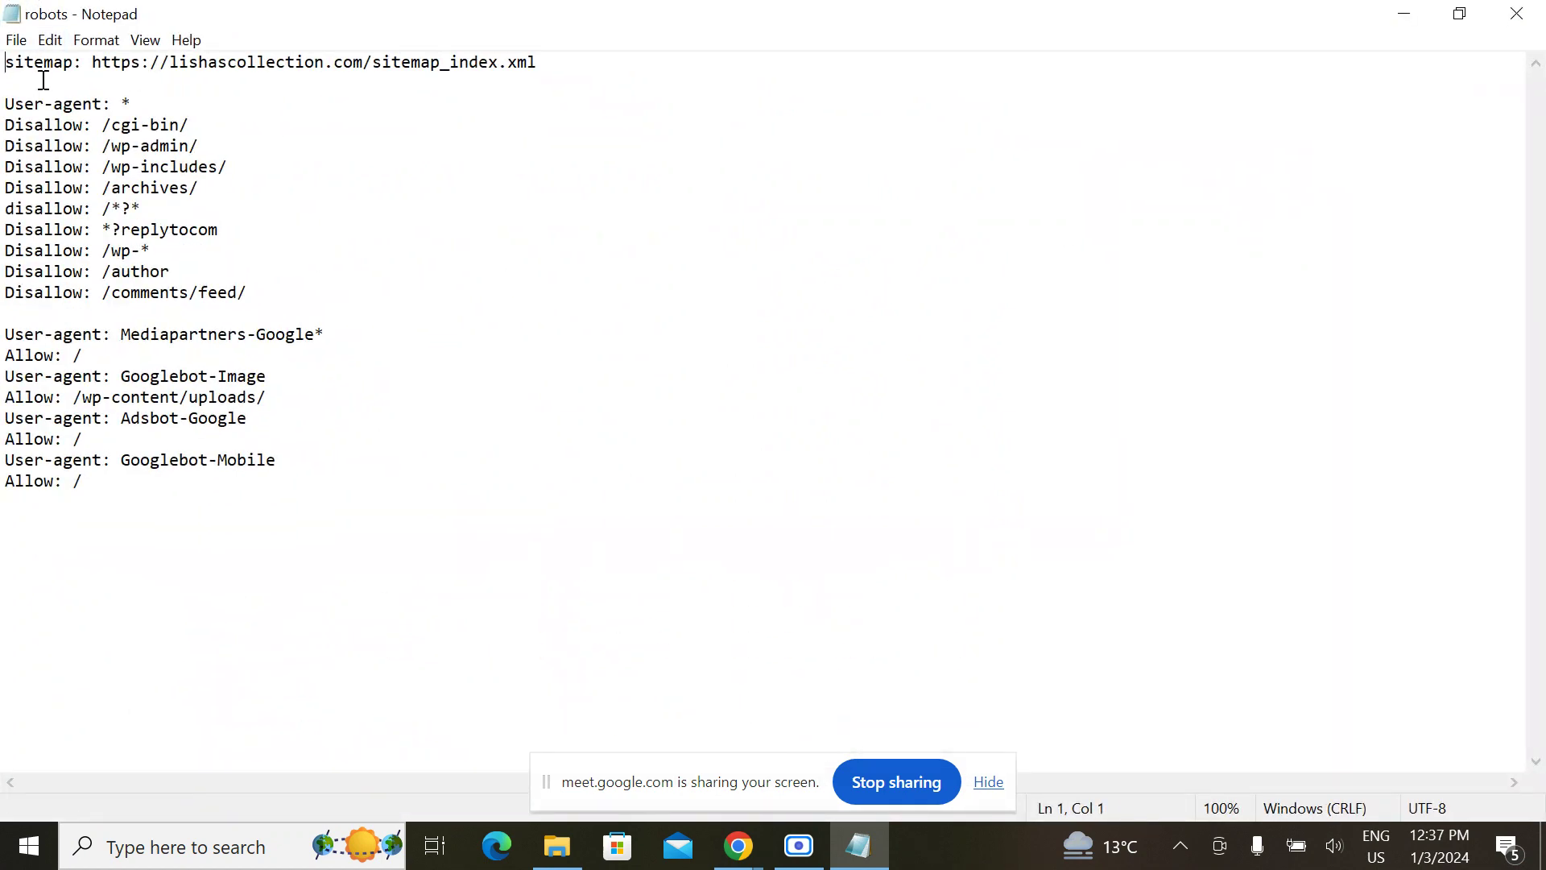
left_click_drag(93, 62, 369, 73)
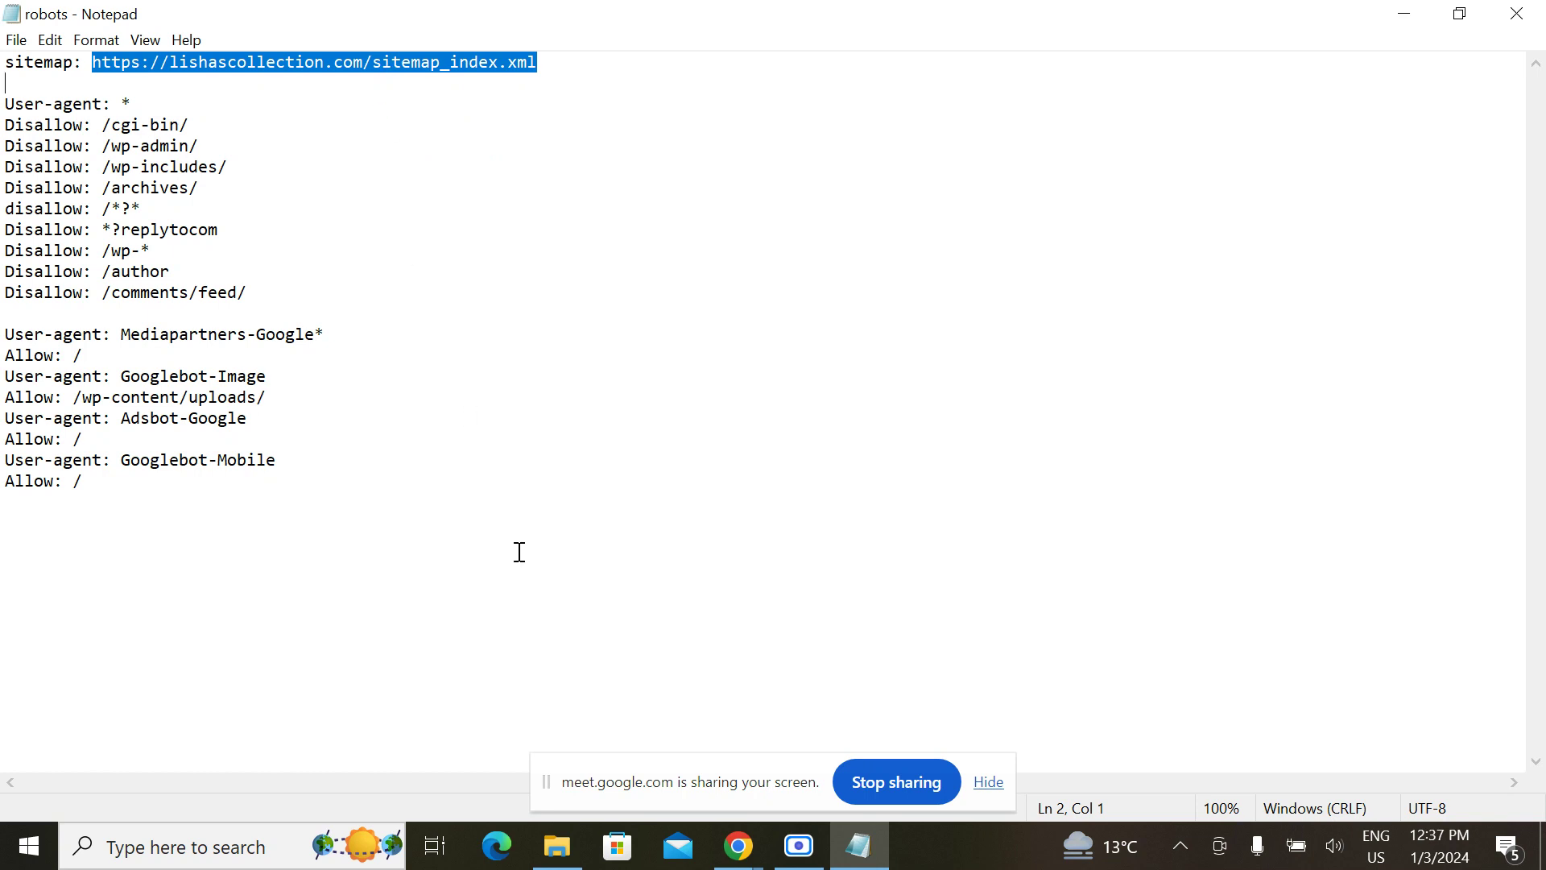
left_click(739, 845)
Step: Open Rank Math SEO's Sitemap Settings in the WordPress dashboard
left_click(704, 765)
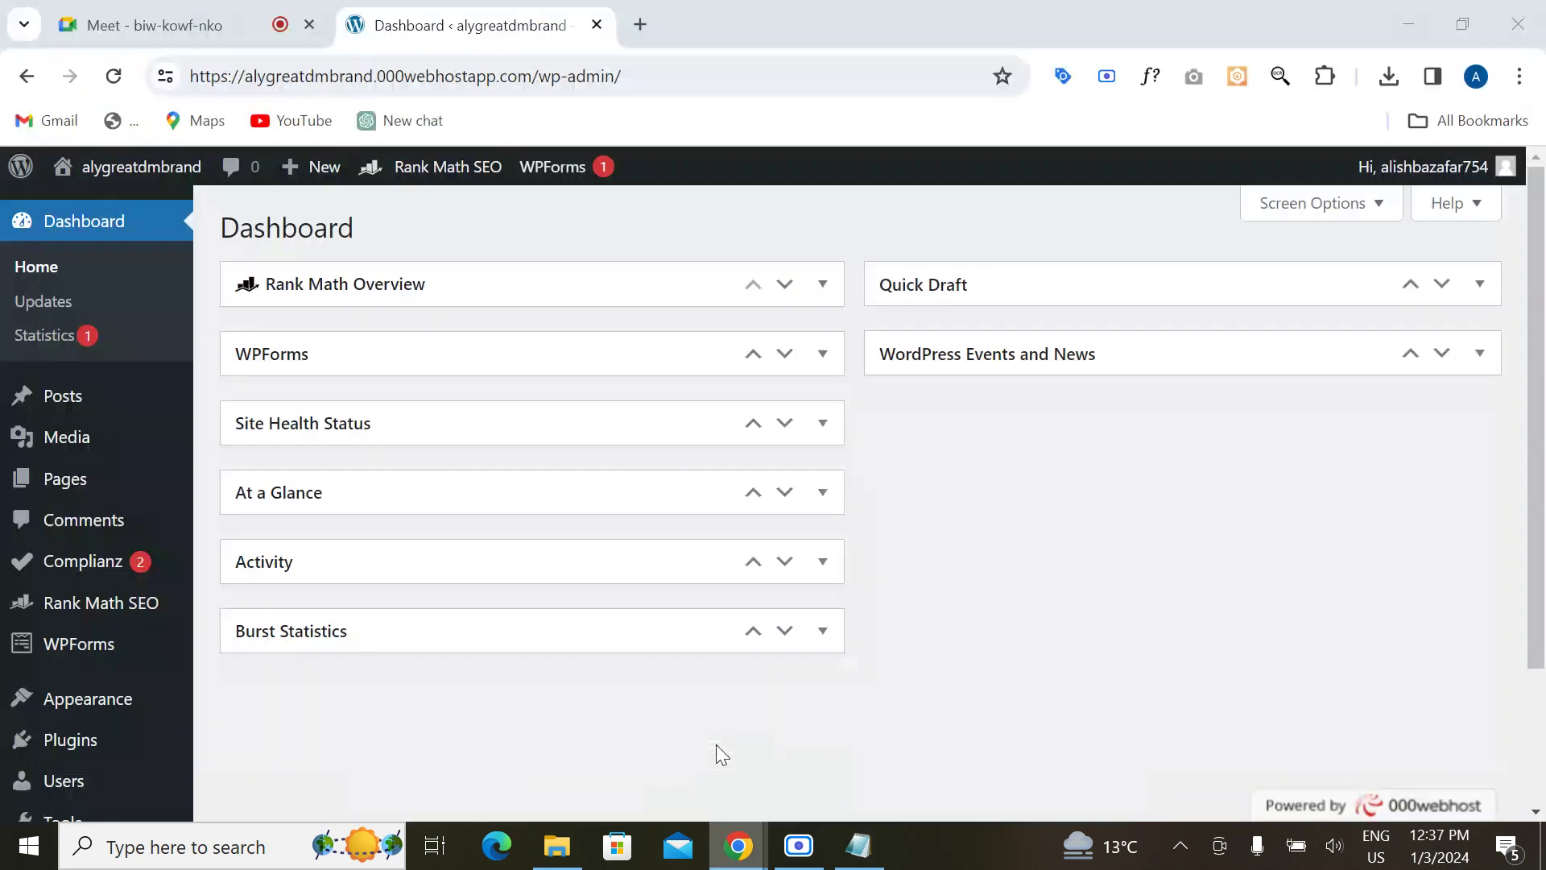
mouse_move(44, 600)
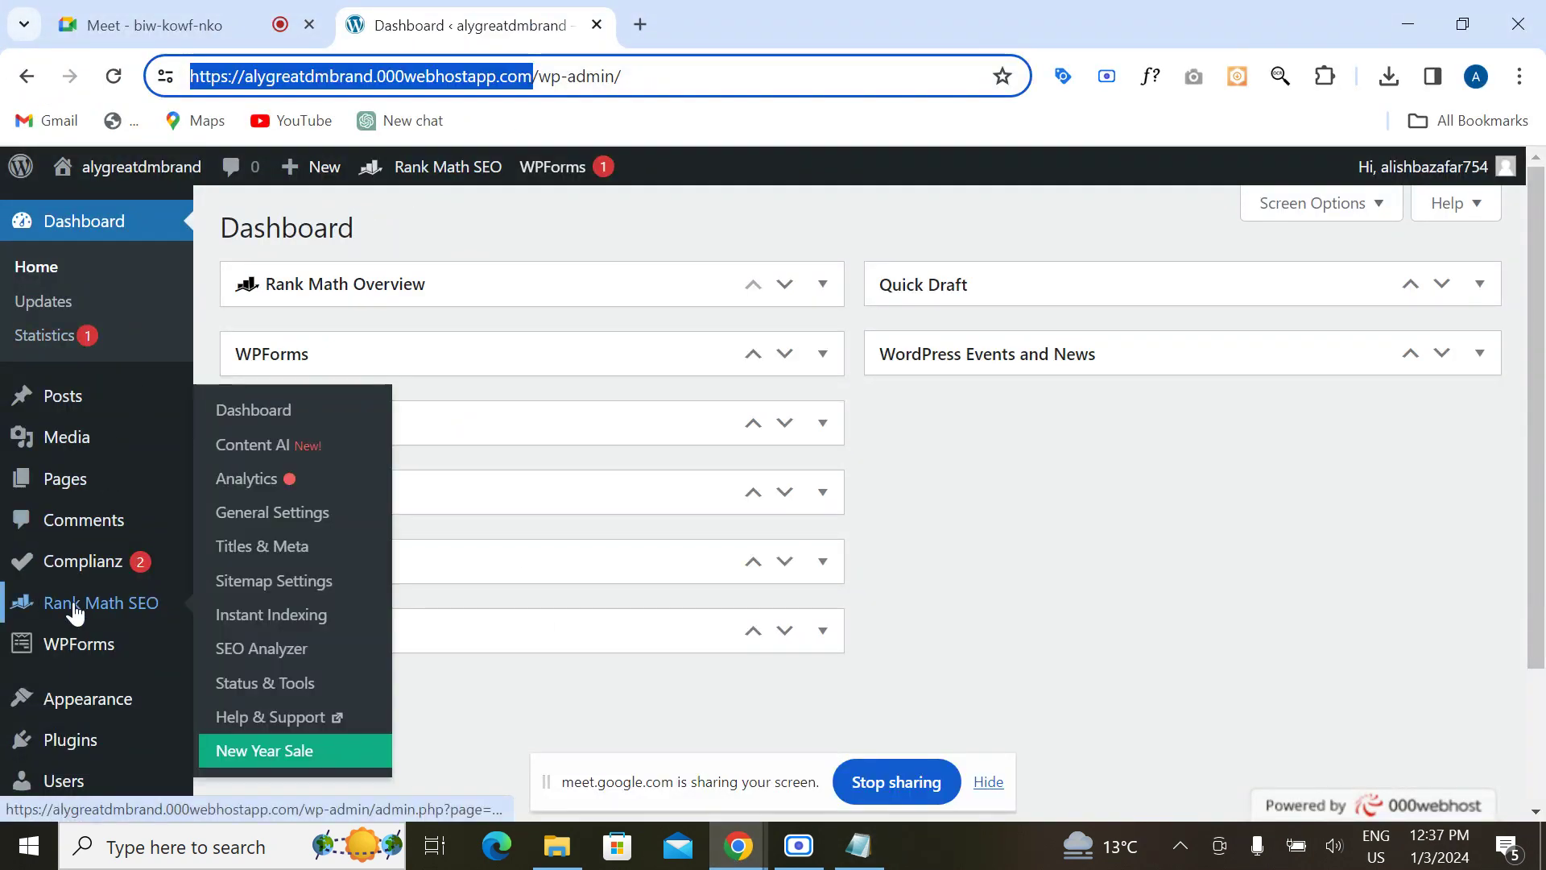
left_click(269, 580)
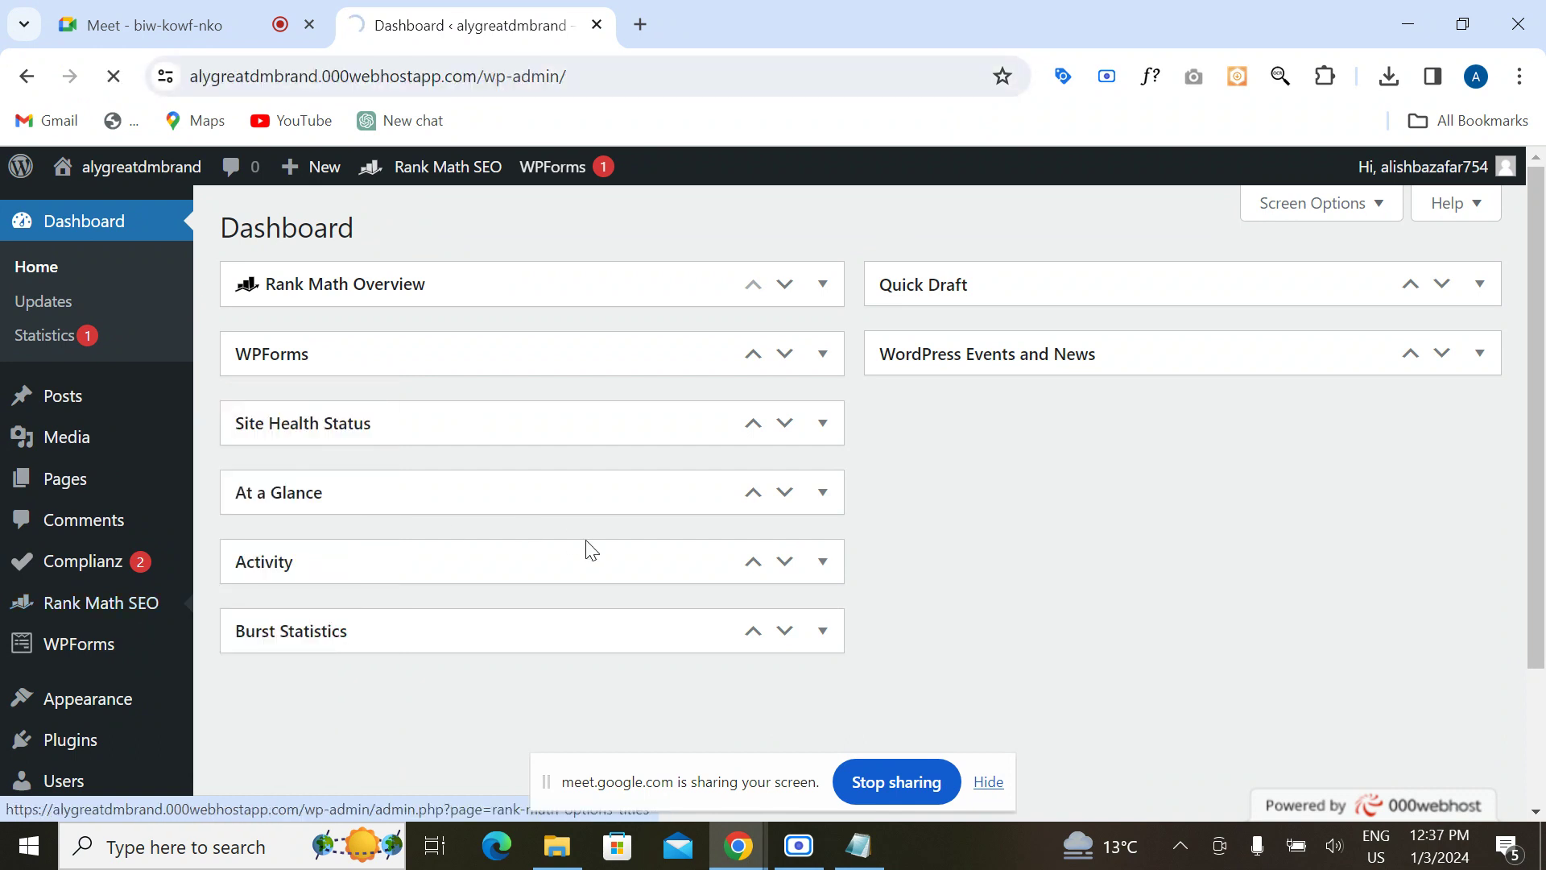
scroll(587, 538, "down", 5)
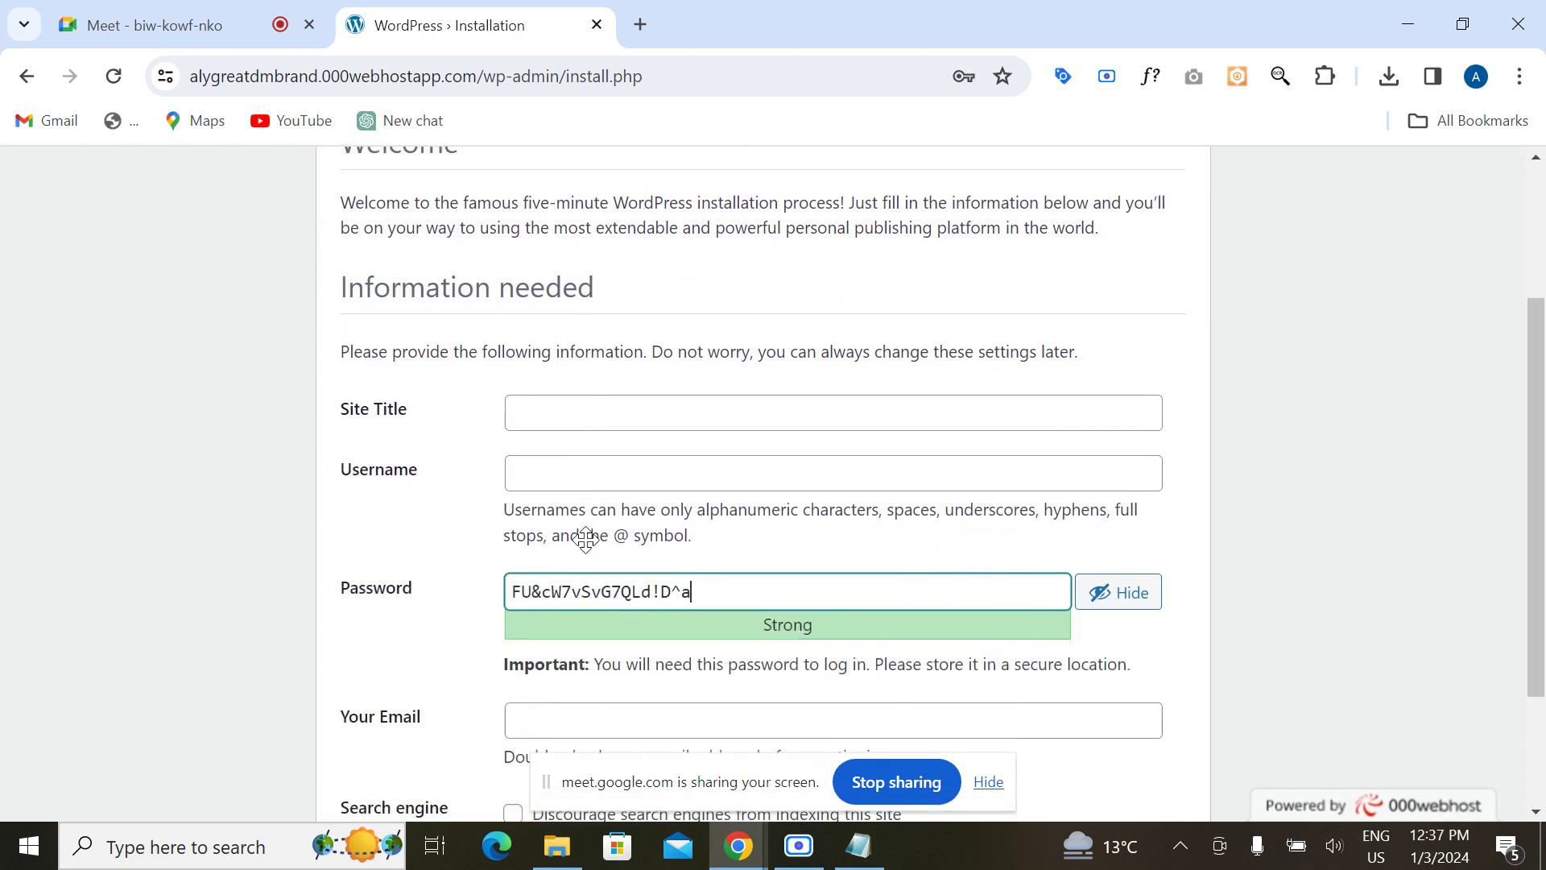
scroll(586, 539, "down", 1)
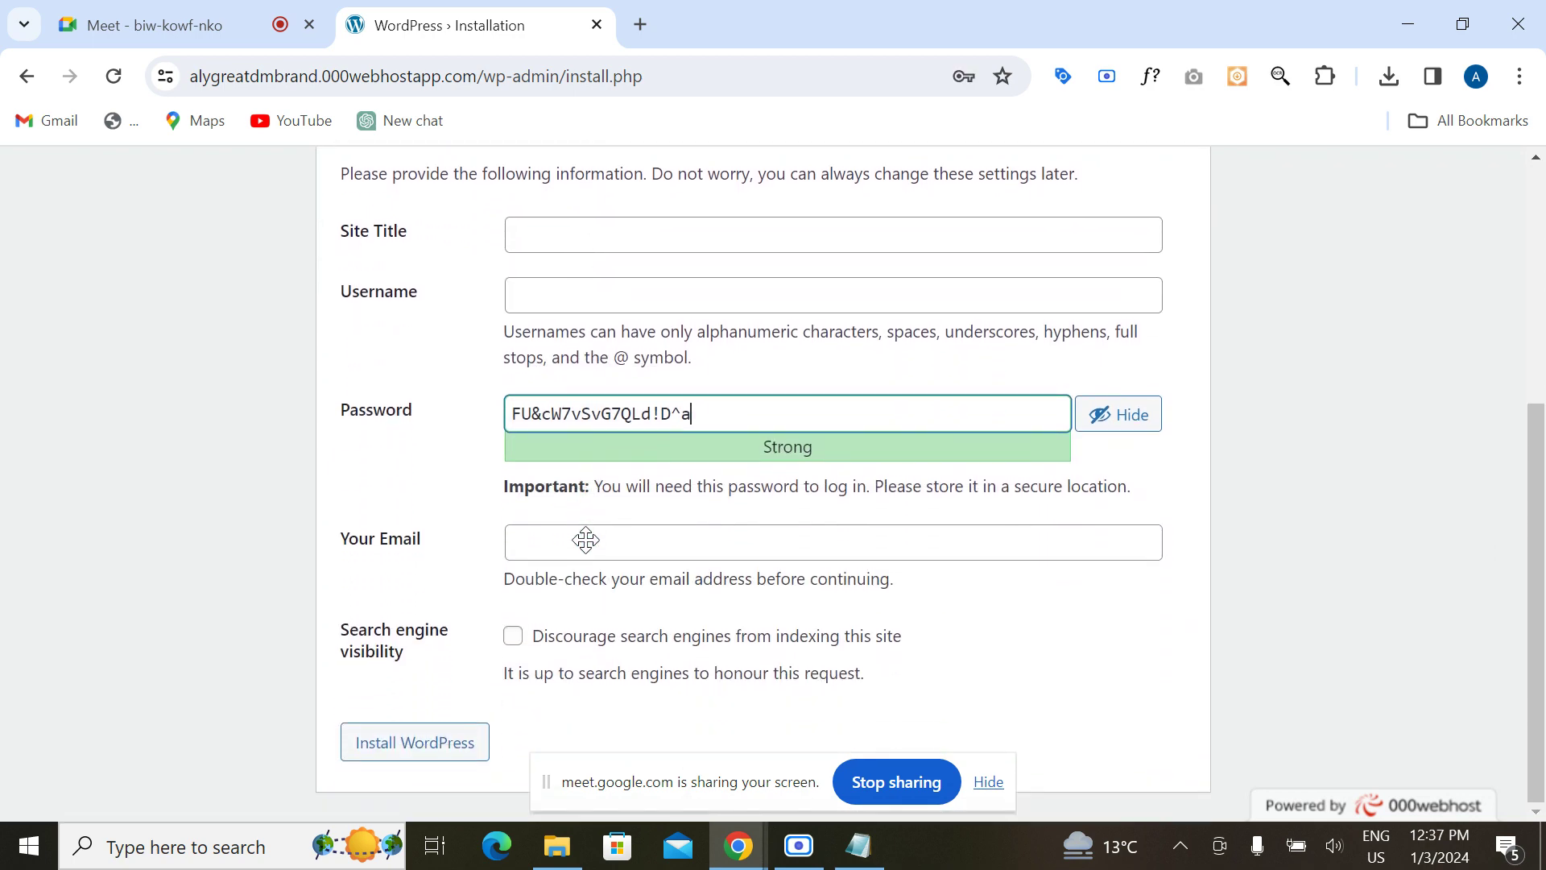
scroll(586, 539, "up", 5)
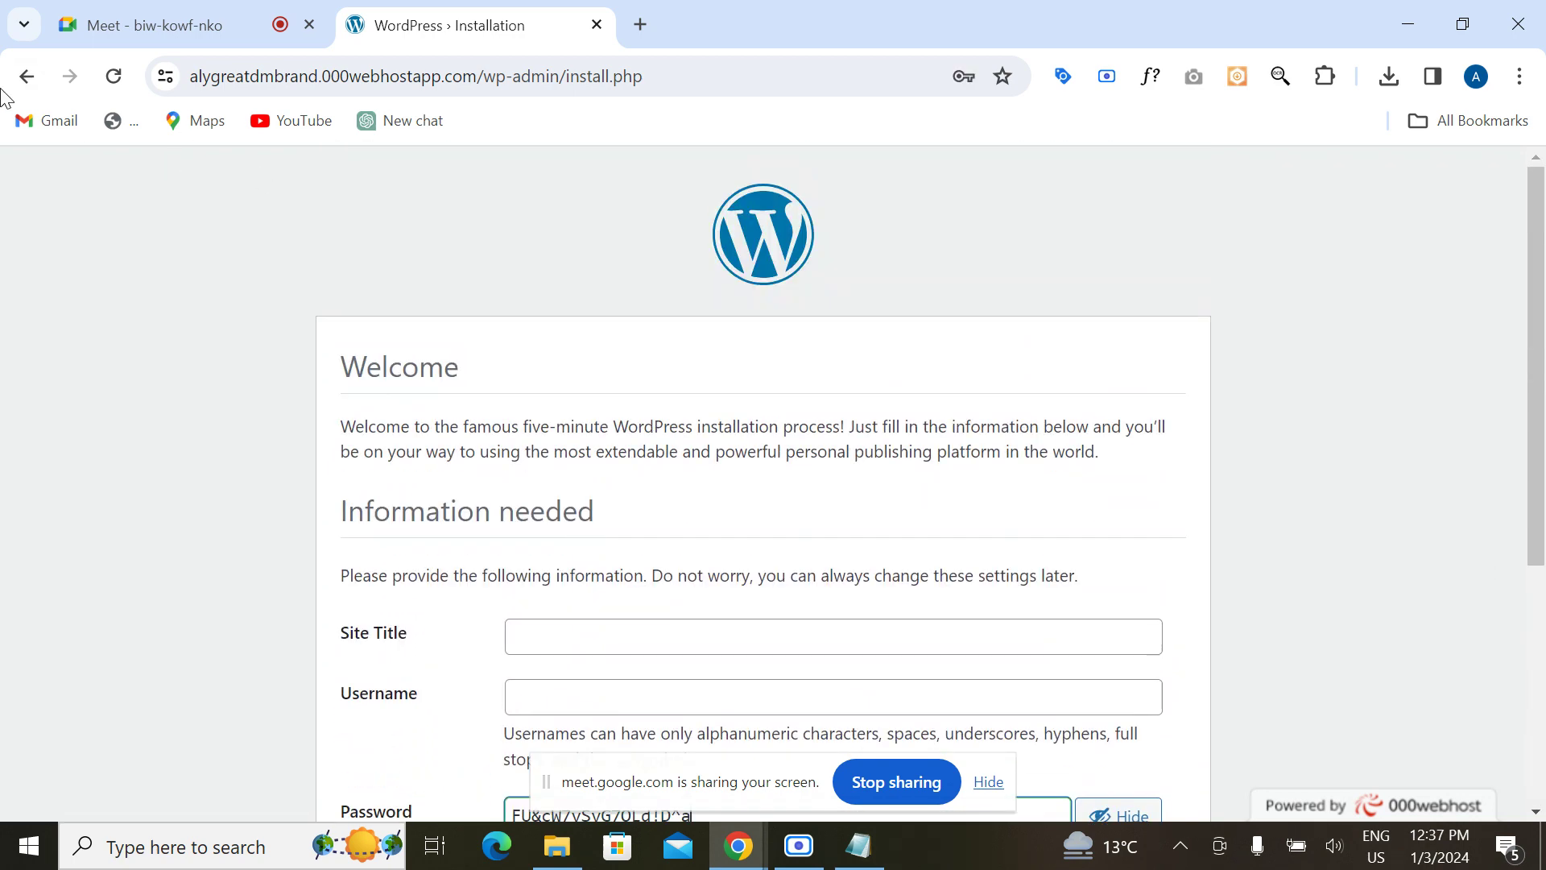
Step: Go back, reload the alygreatdmbrand wp-admin address without /install.php, reaching the WordPress installation form
left_click(26, 76)
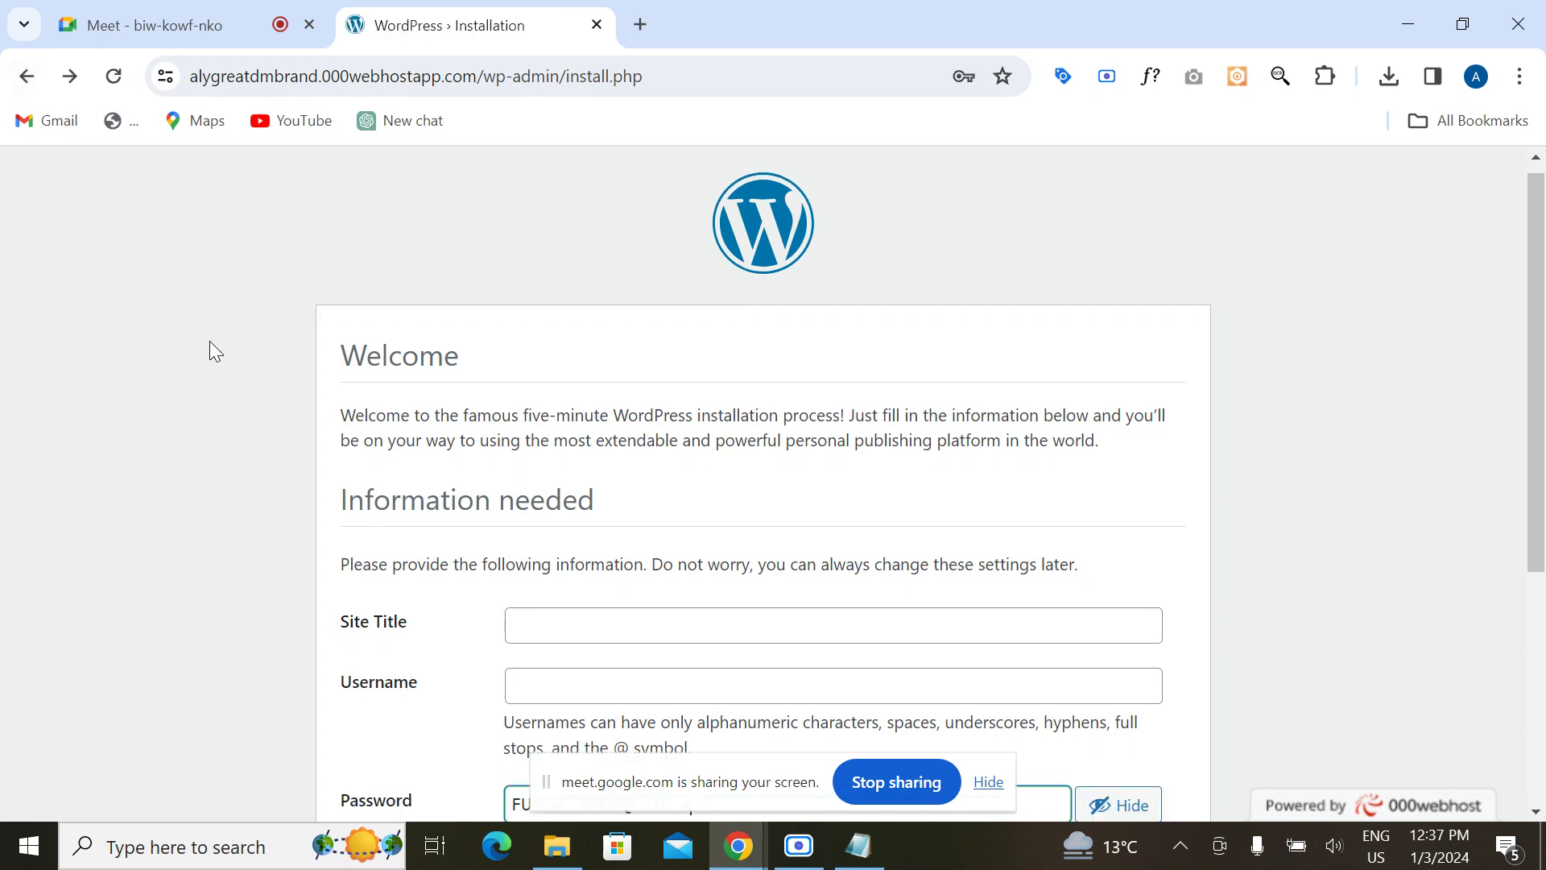
left_click(25, 78)
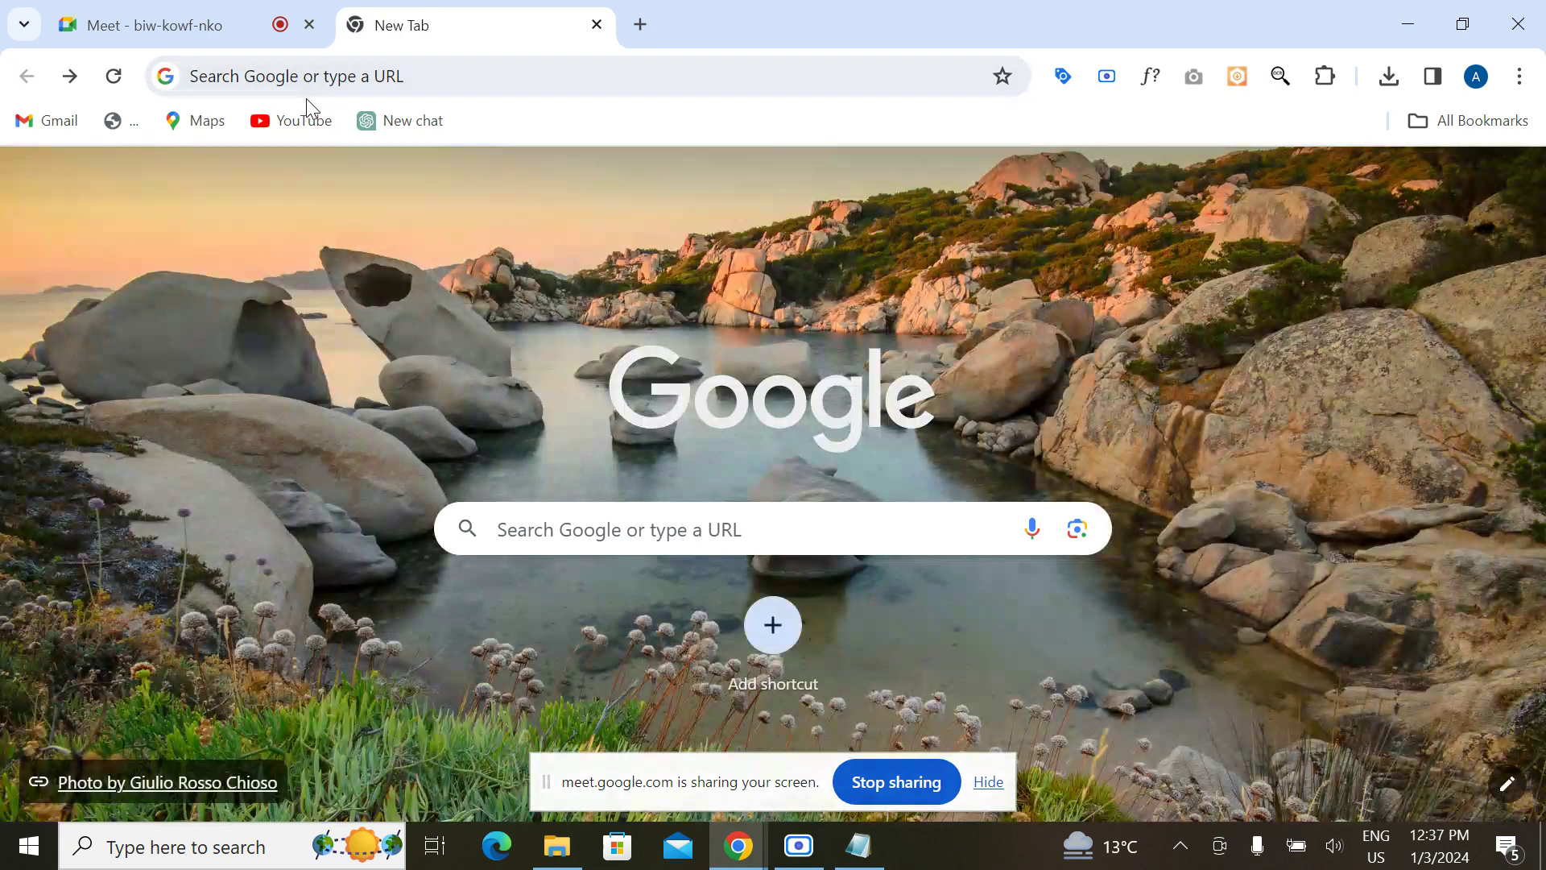
left_click(306, 86)
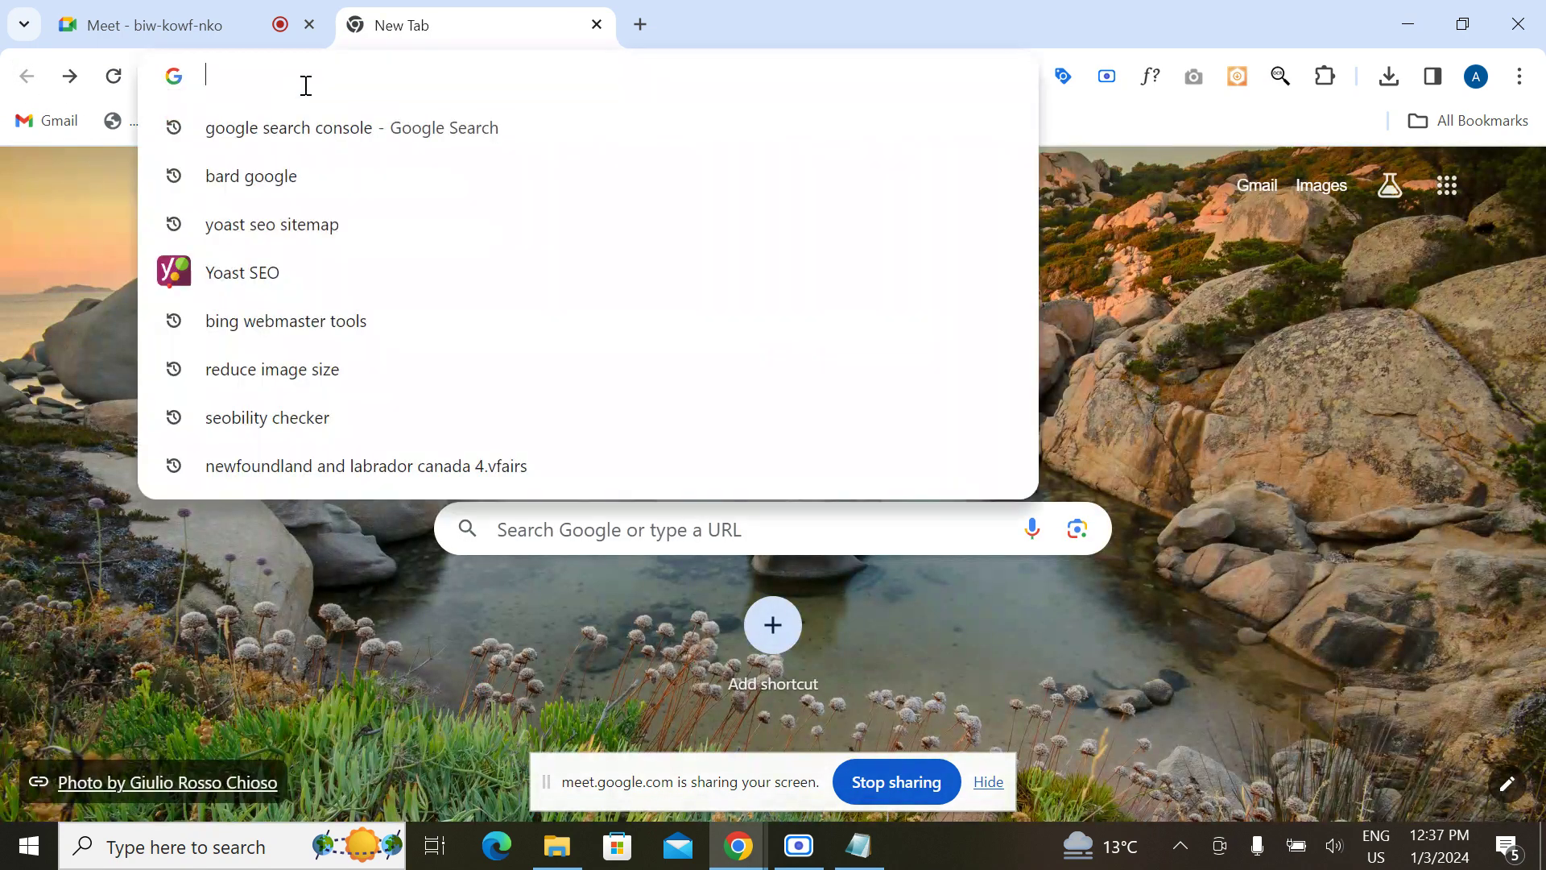
type("al")
key("Return")
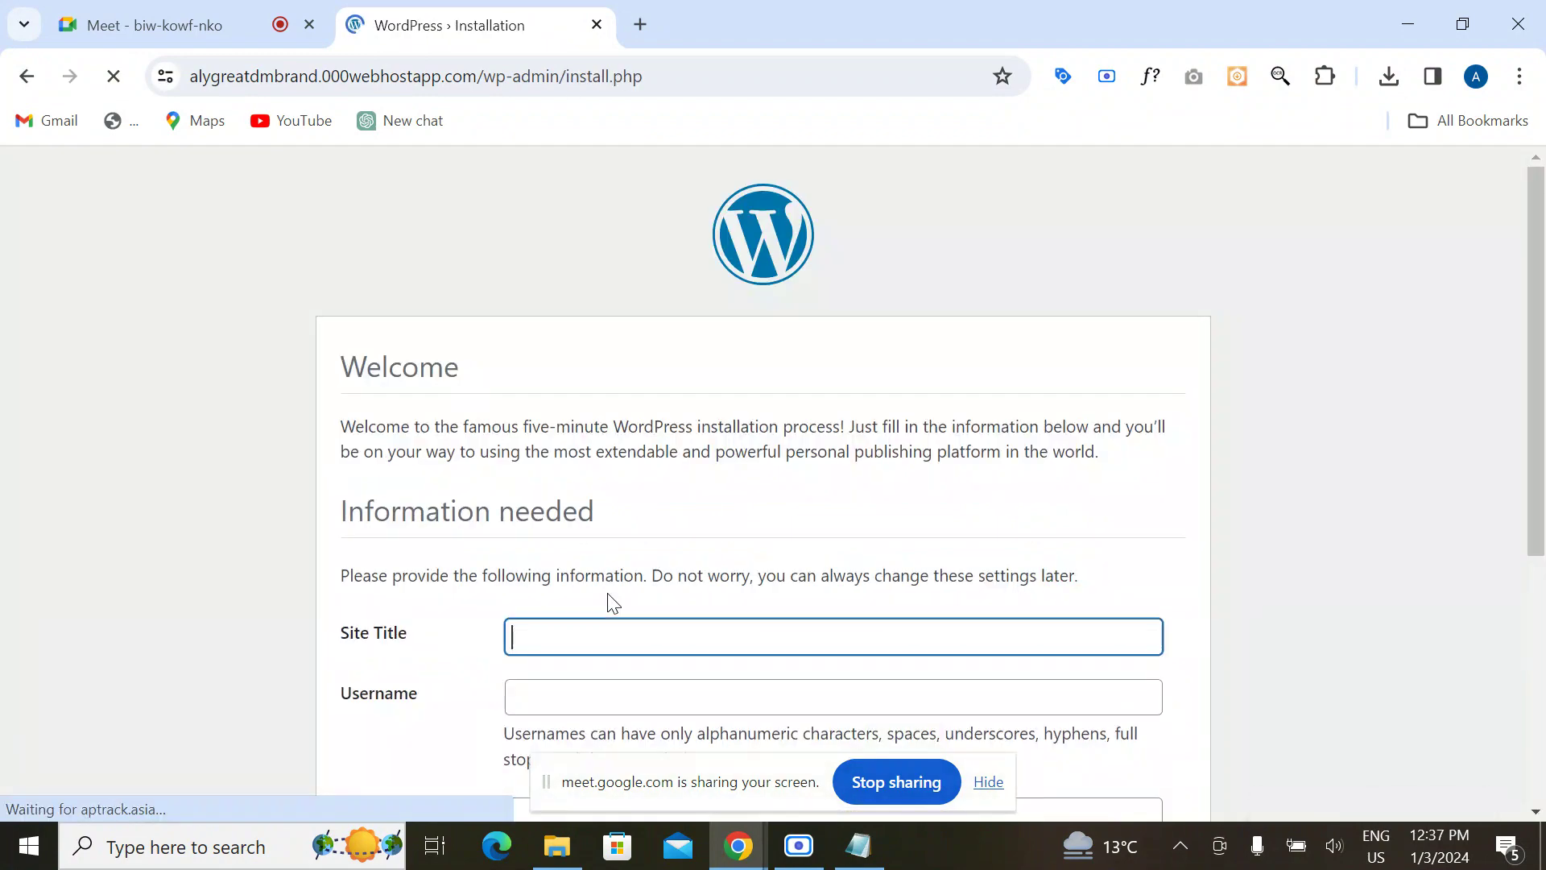
scroll(612, 582, "down", 3)
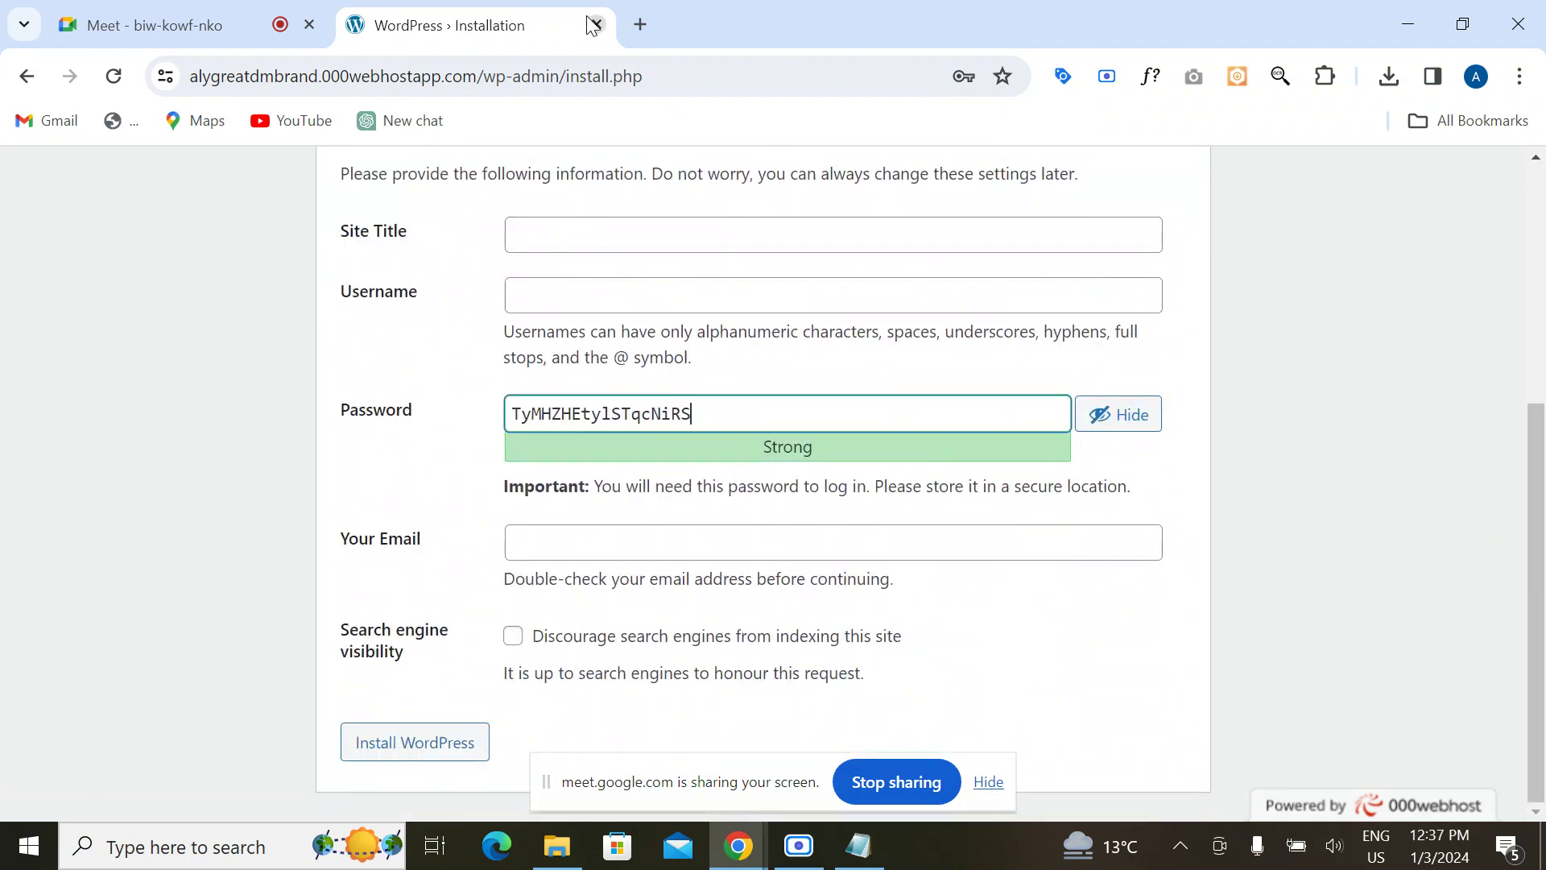
left_click_drag(560, 77, 763, 68)
key("BackSpace")
key("Return")
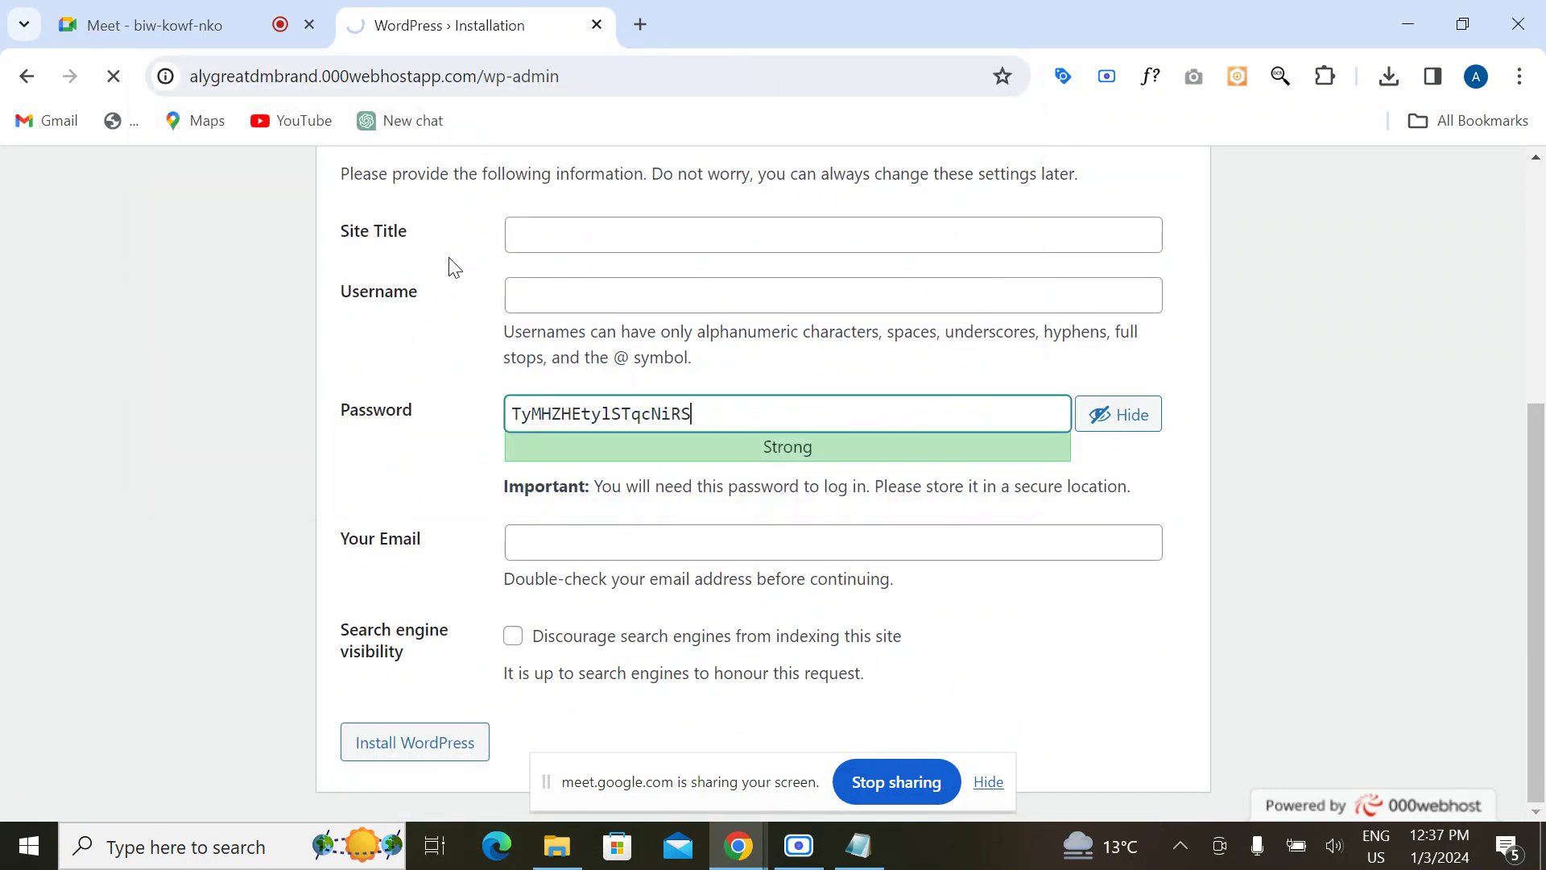
left_click_drag(557, 77, 763, 67)
key("BackSpace")
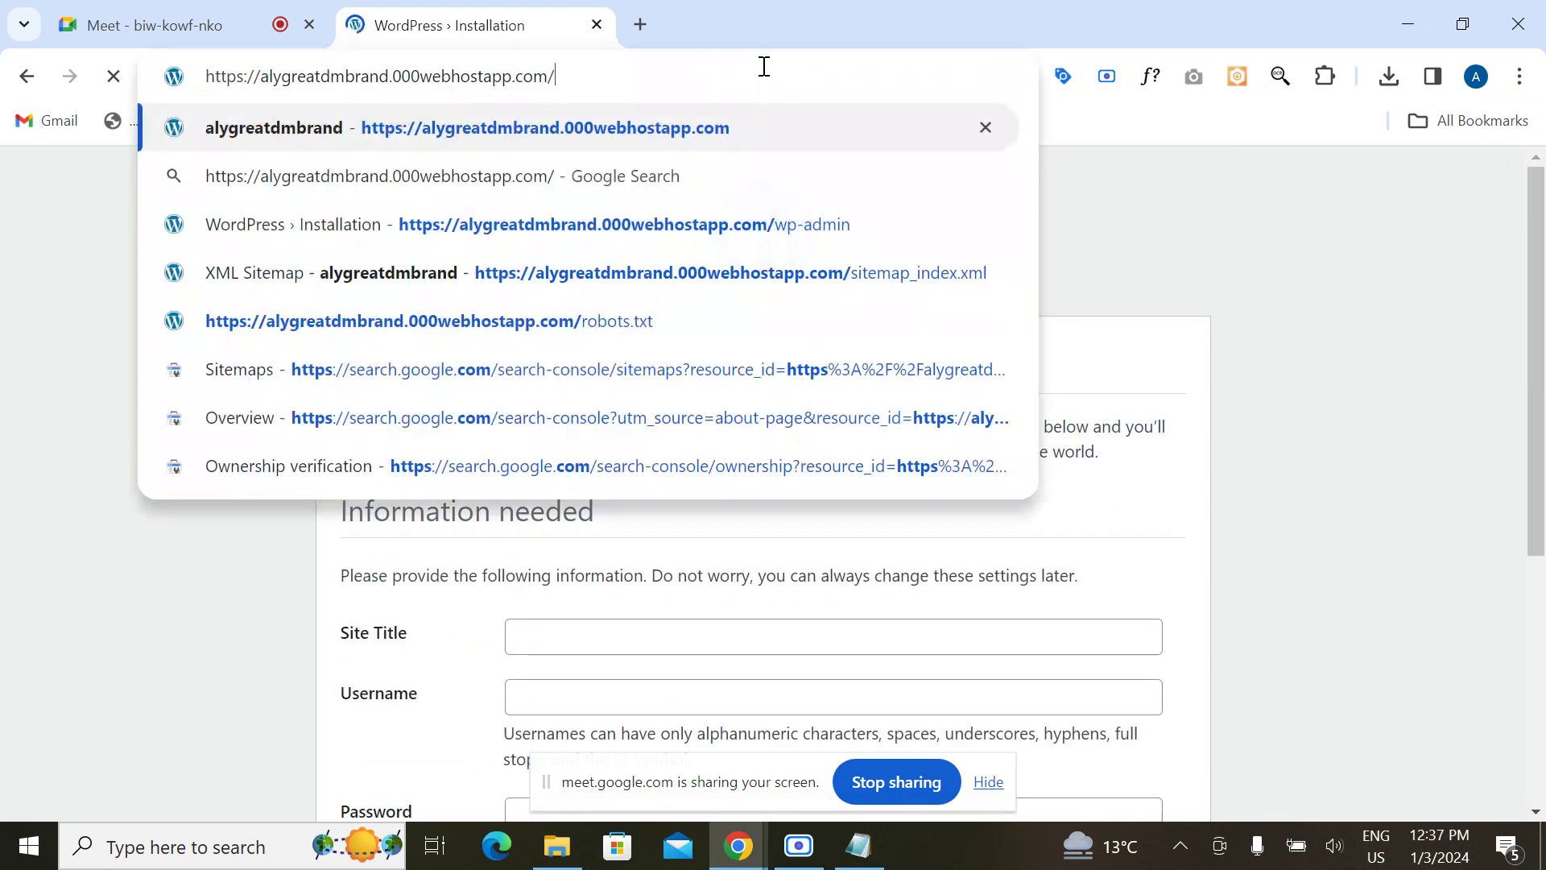
key("Return")
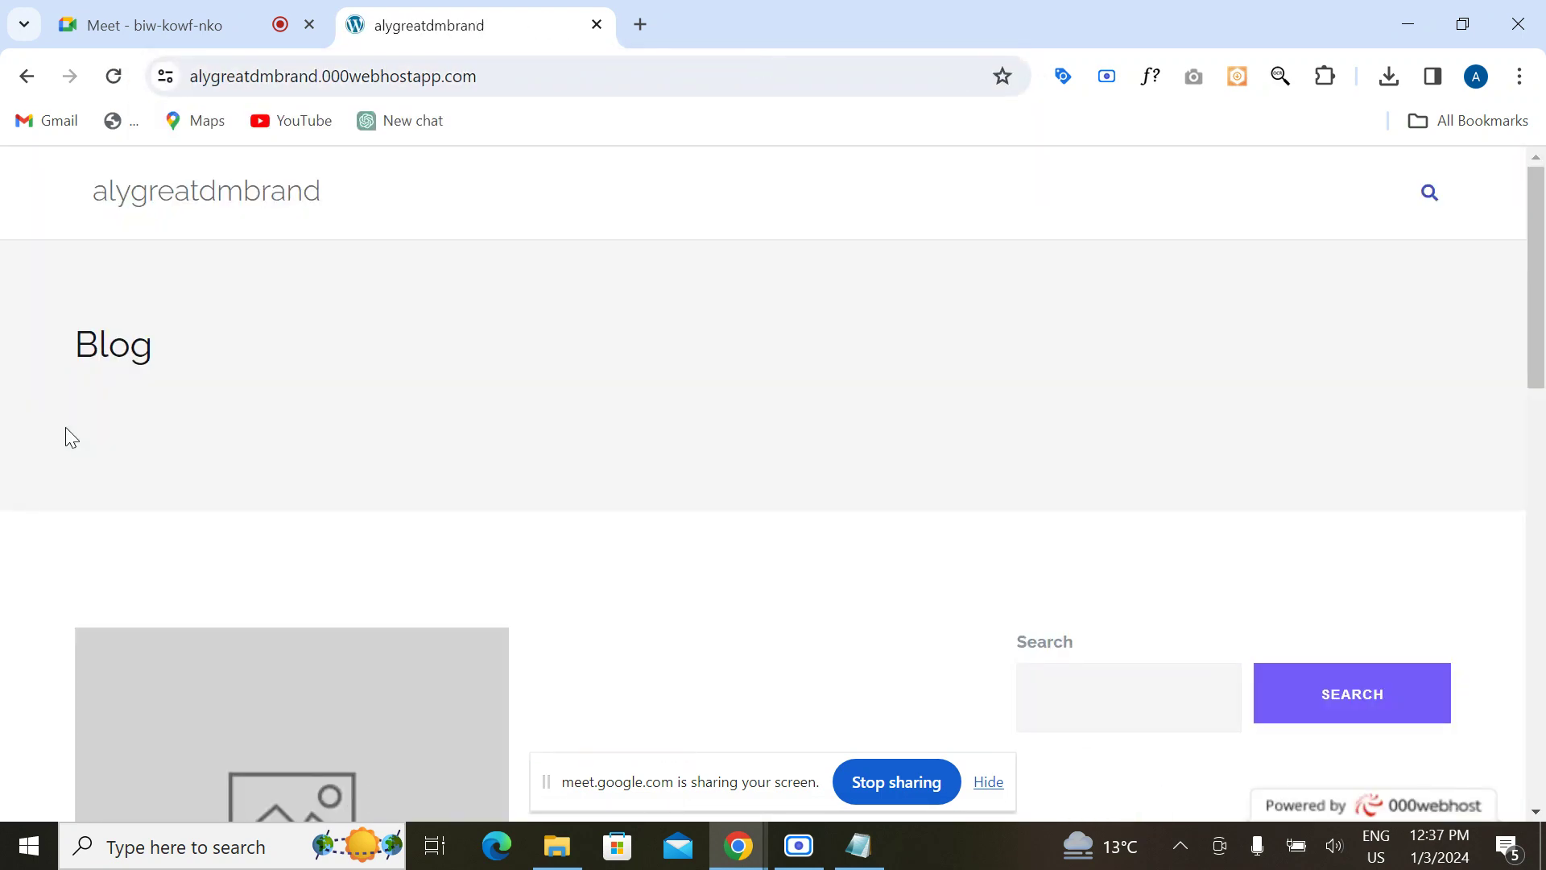
scroll(528, 487, "down", 6)
scroll(529, 486, "up", 6)
left_click(503, 76)
key("End")
type("si")
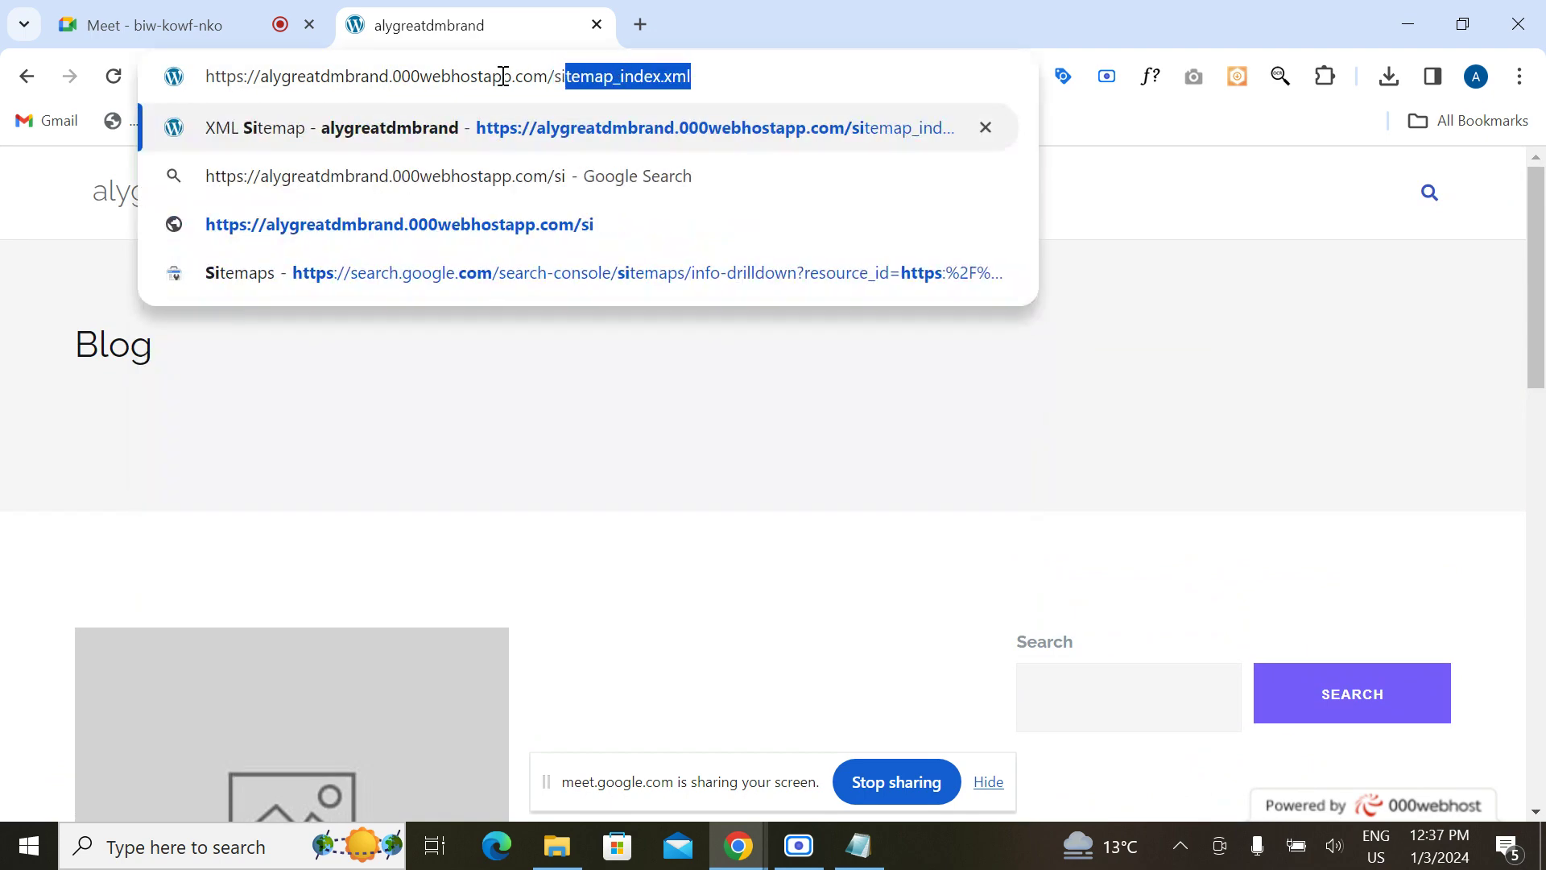
key("Return")
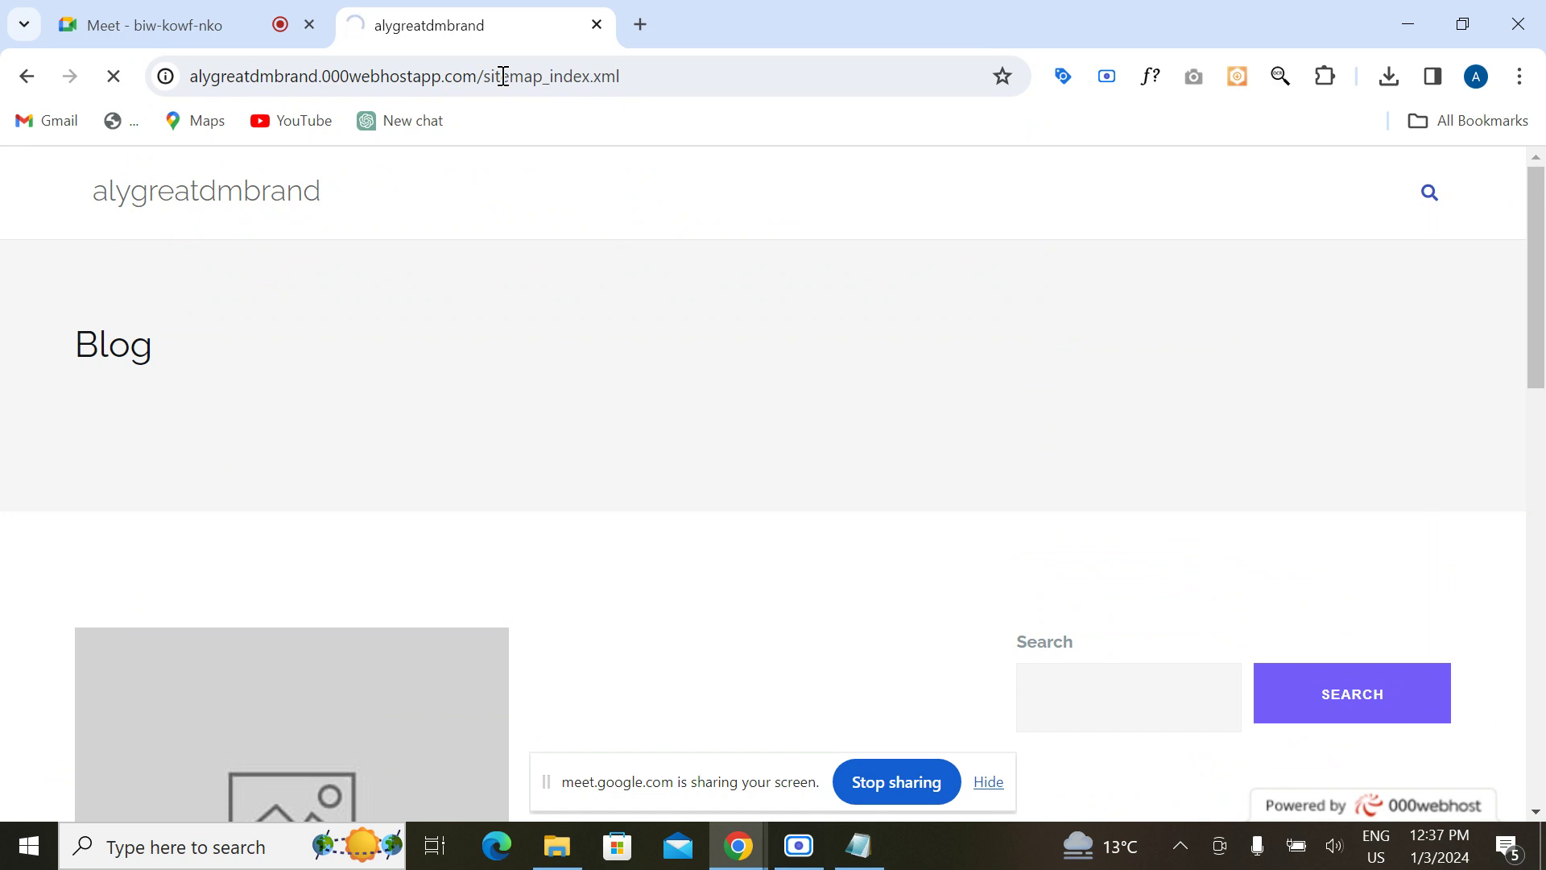
left_click(629, 71)
key("ctrl+c")
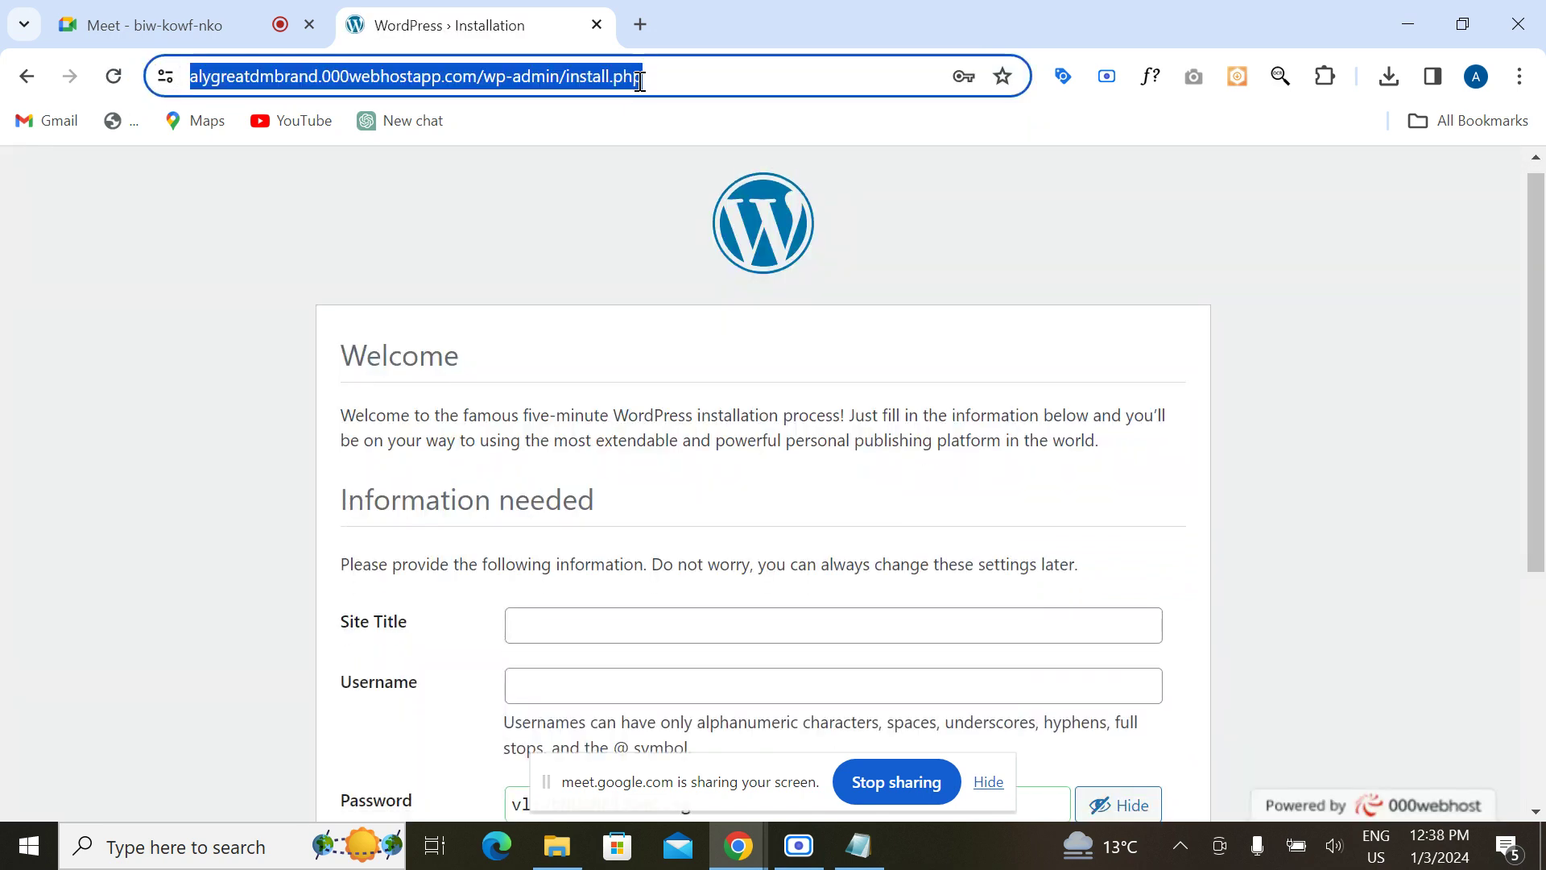
left_click(863, 851)
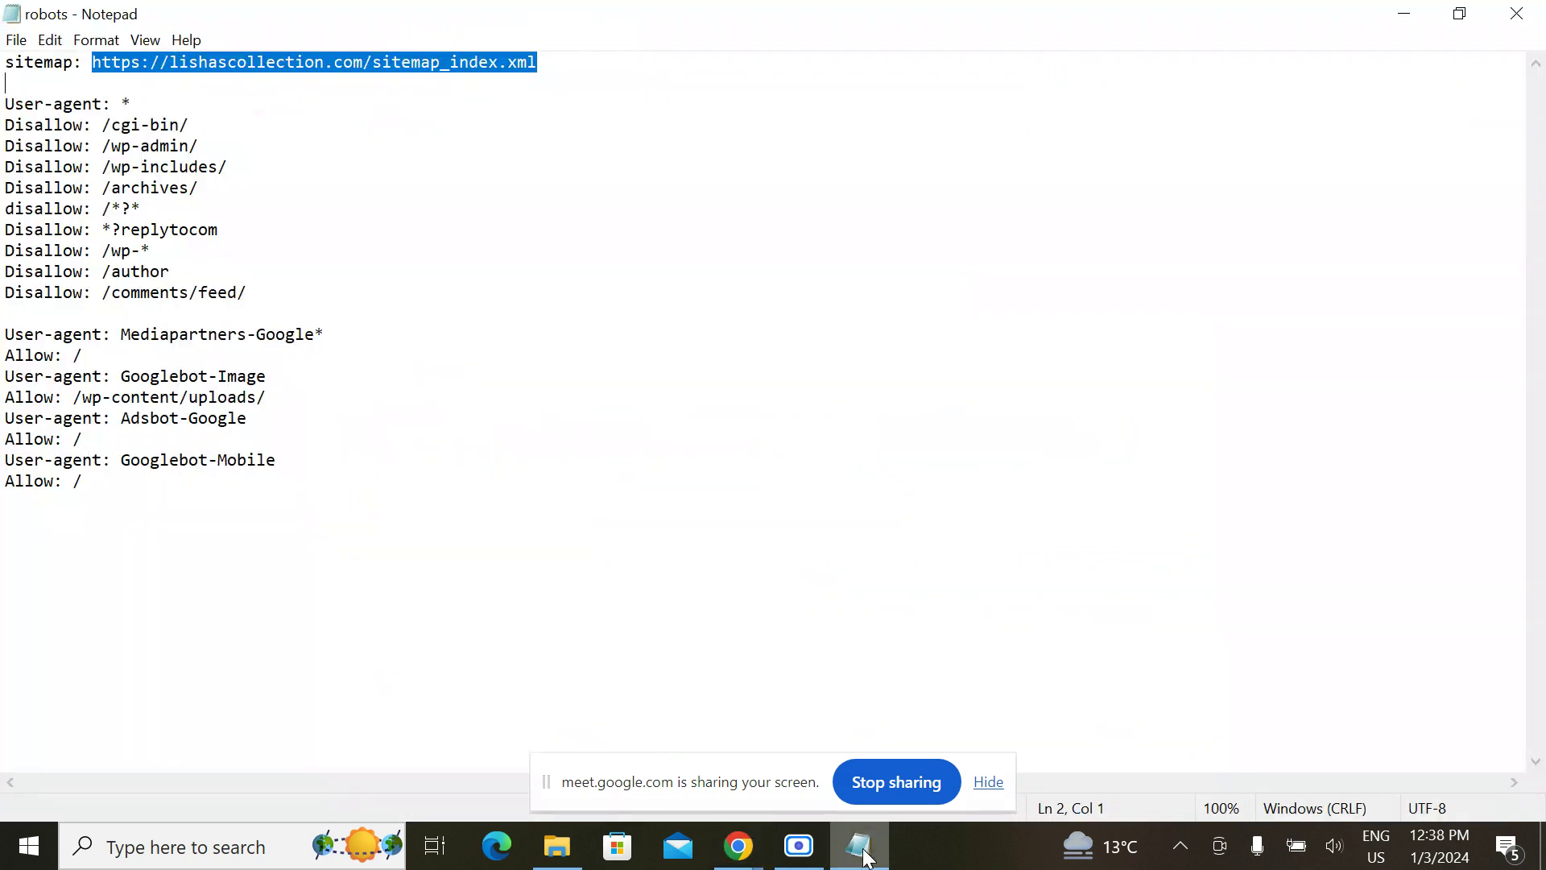
key("ctrl+v")
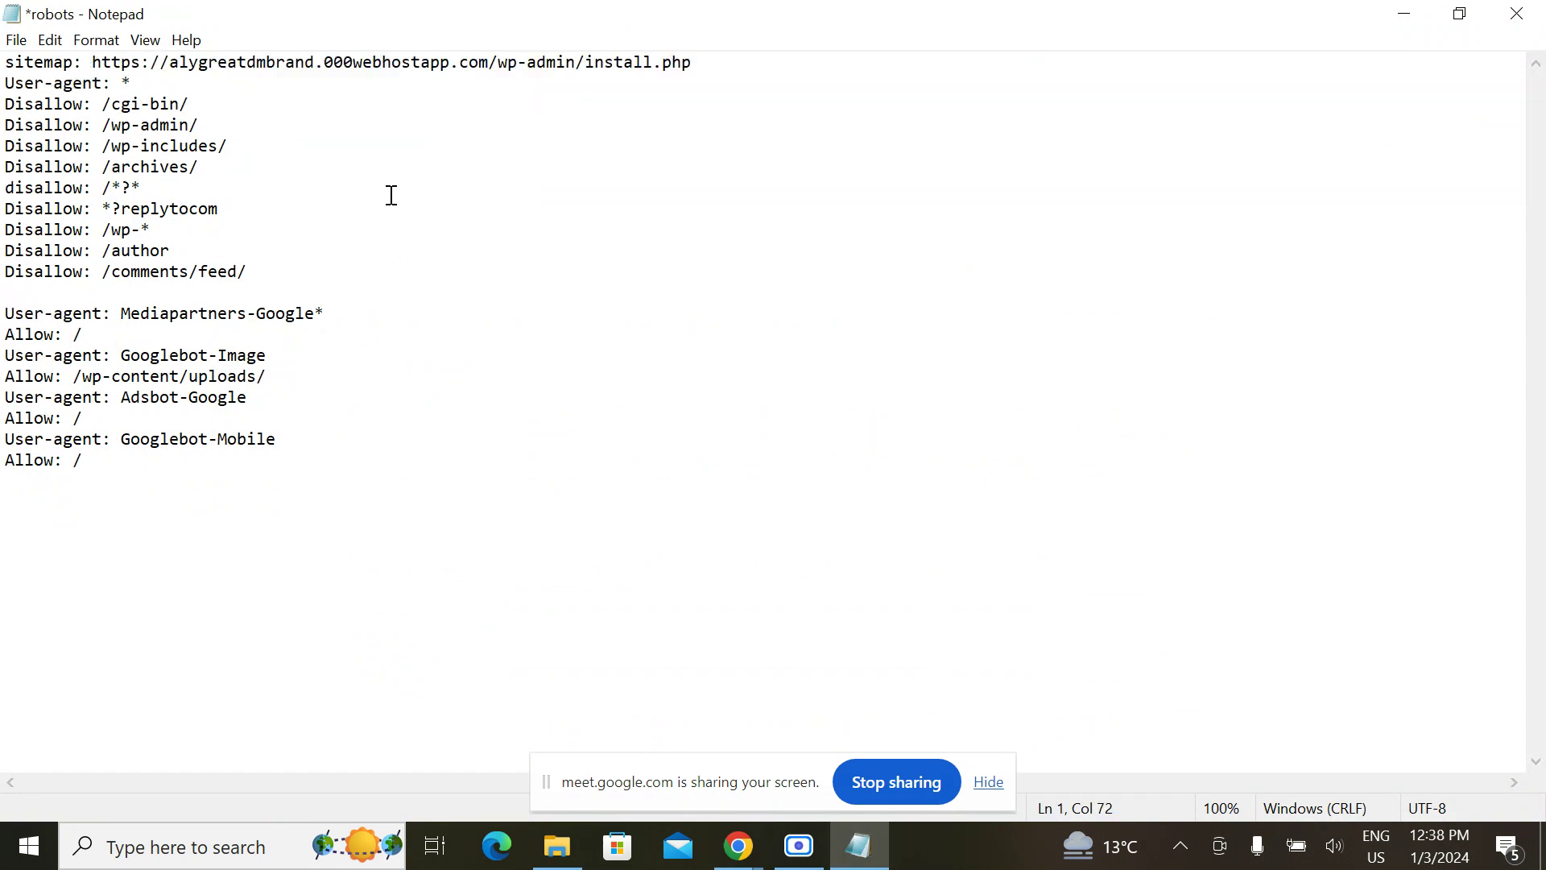
key("Return")
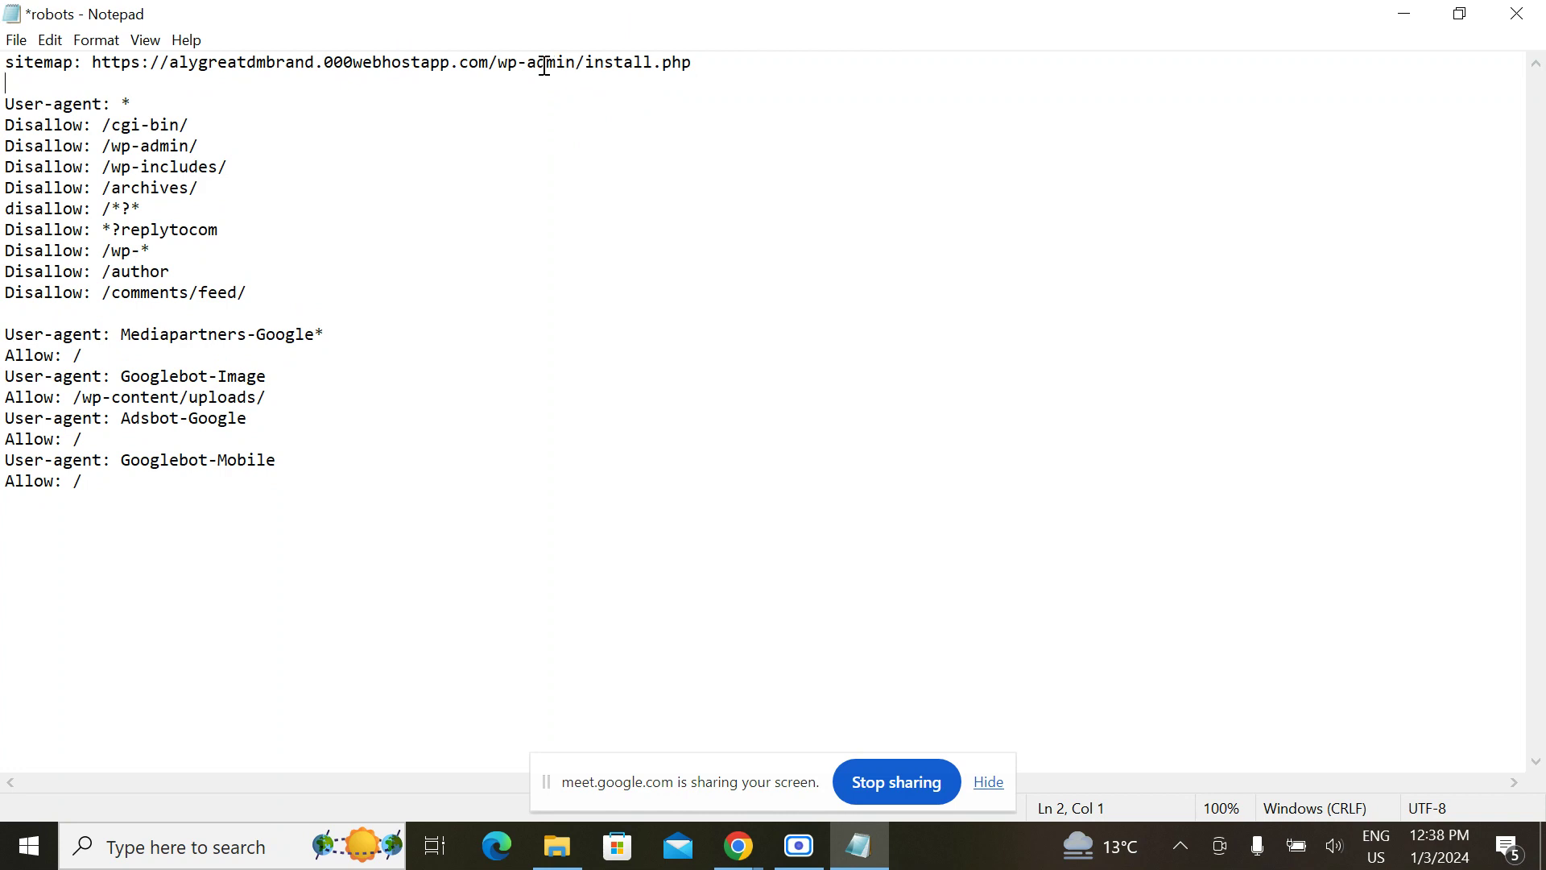
left_click_drag(499, 63, 729, 54)
type("s")
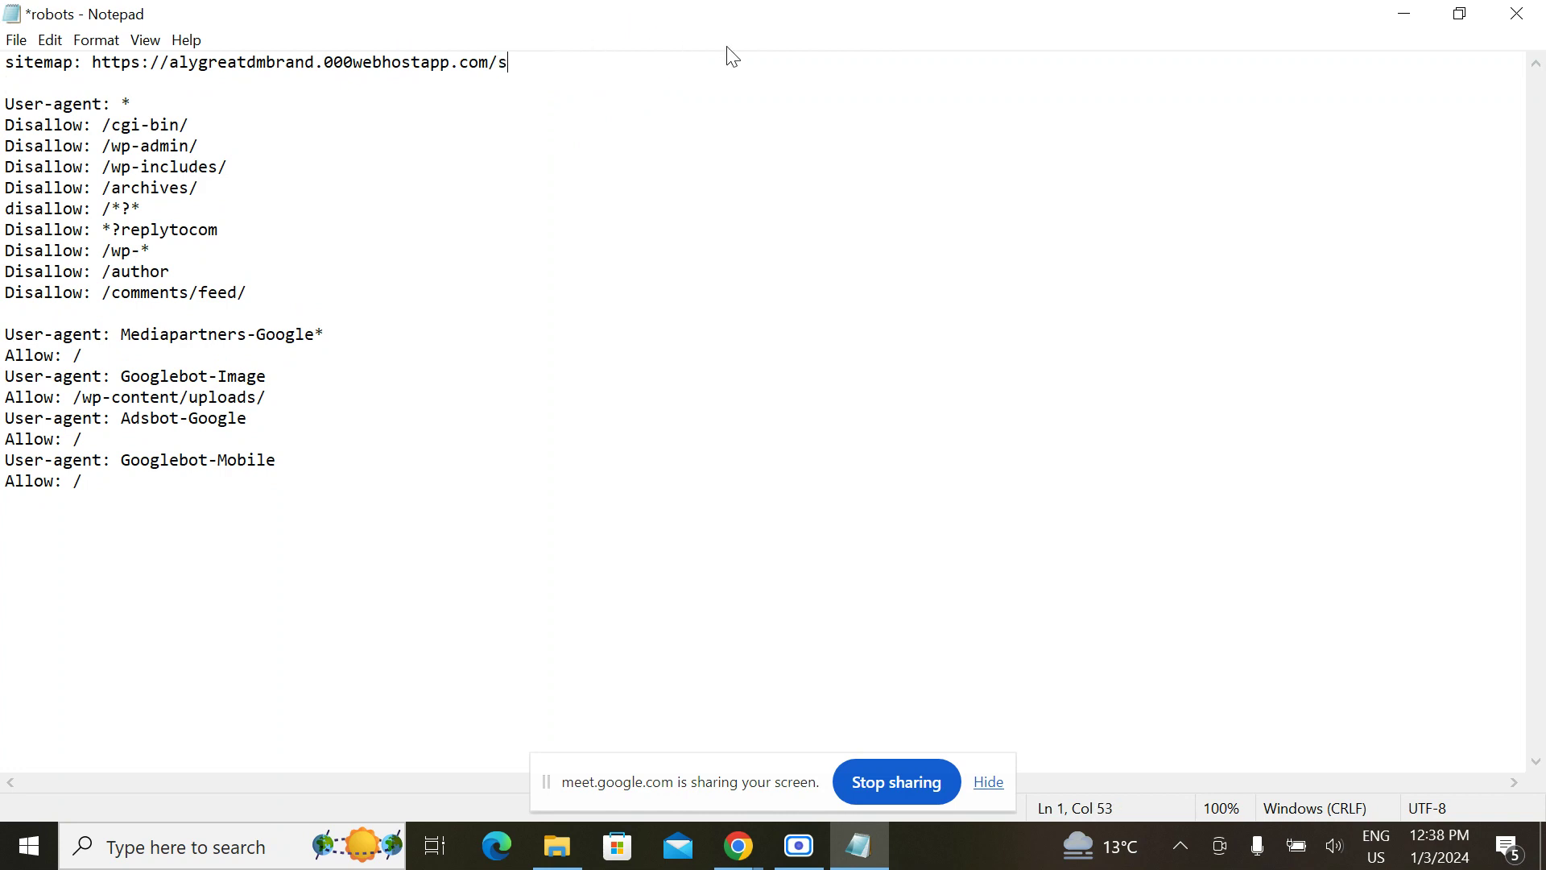
type("itemap_indexxml")
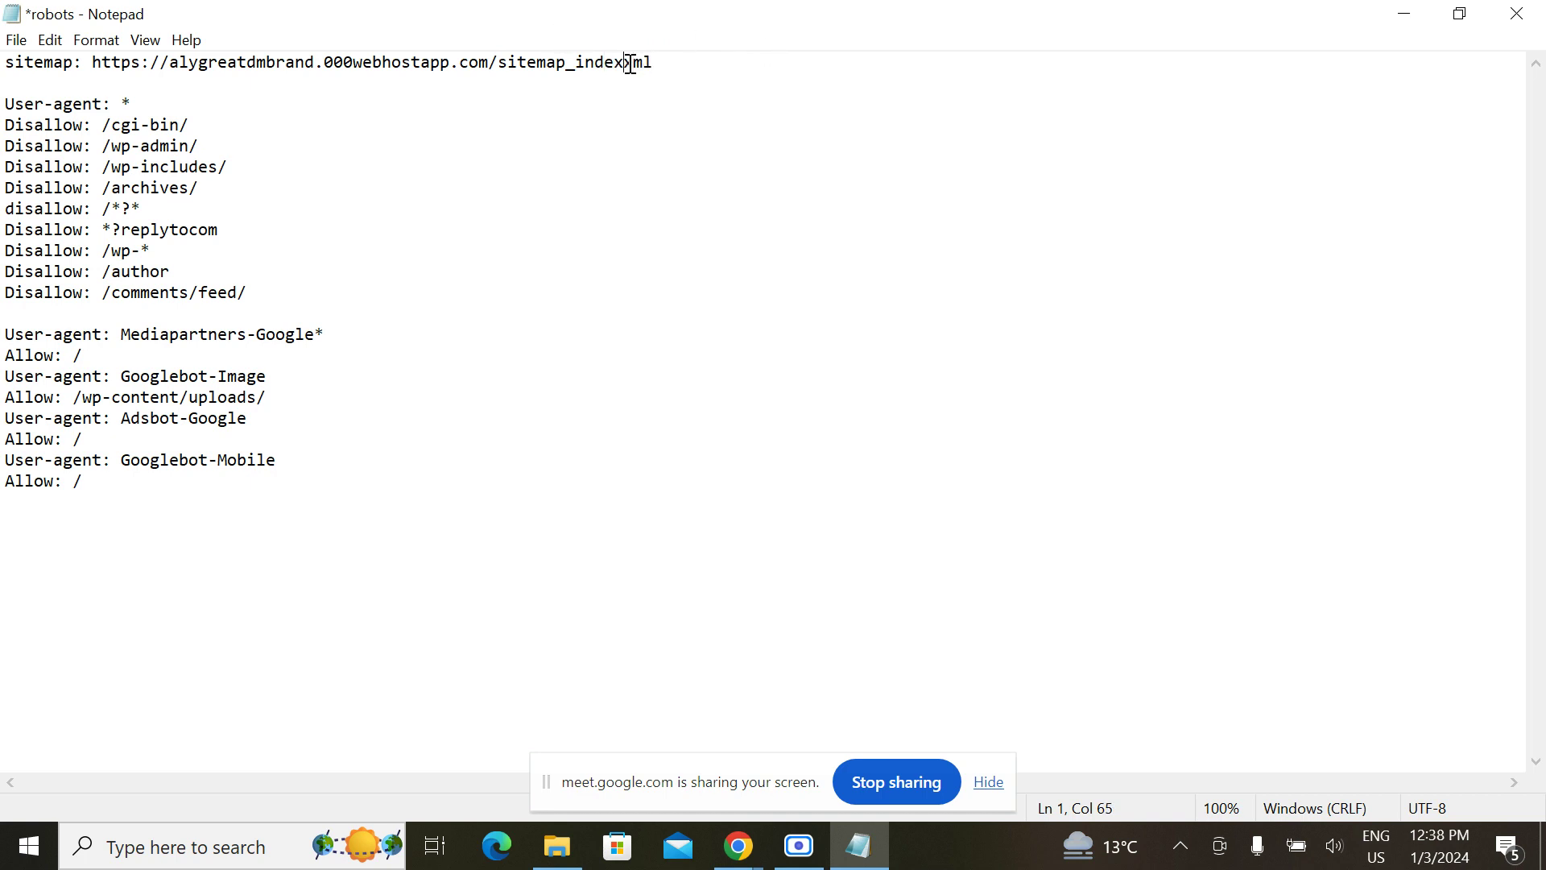
type(".x")
Step: Search Google for '.xml ?' in a new browser tab
mouse_move(739, 846)
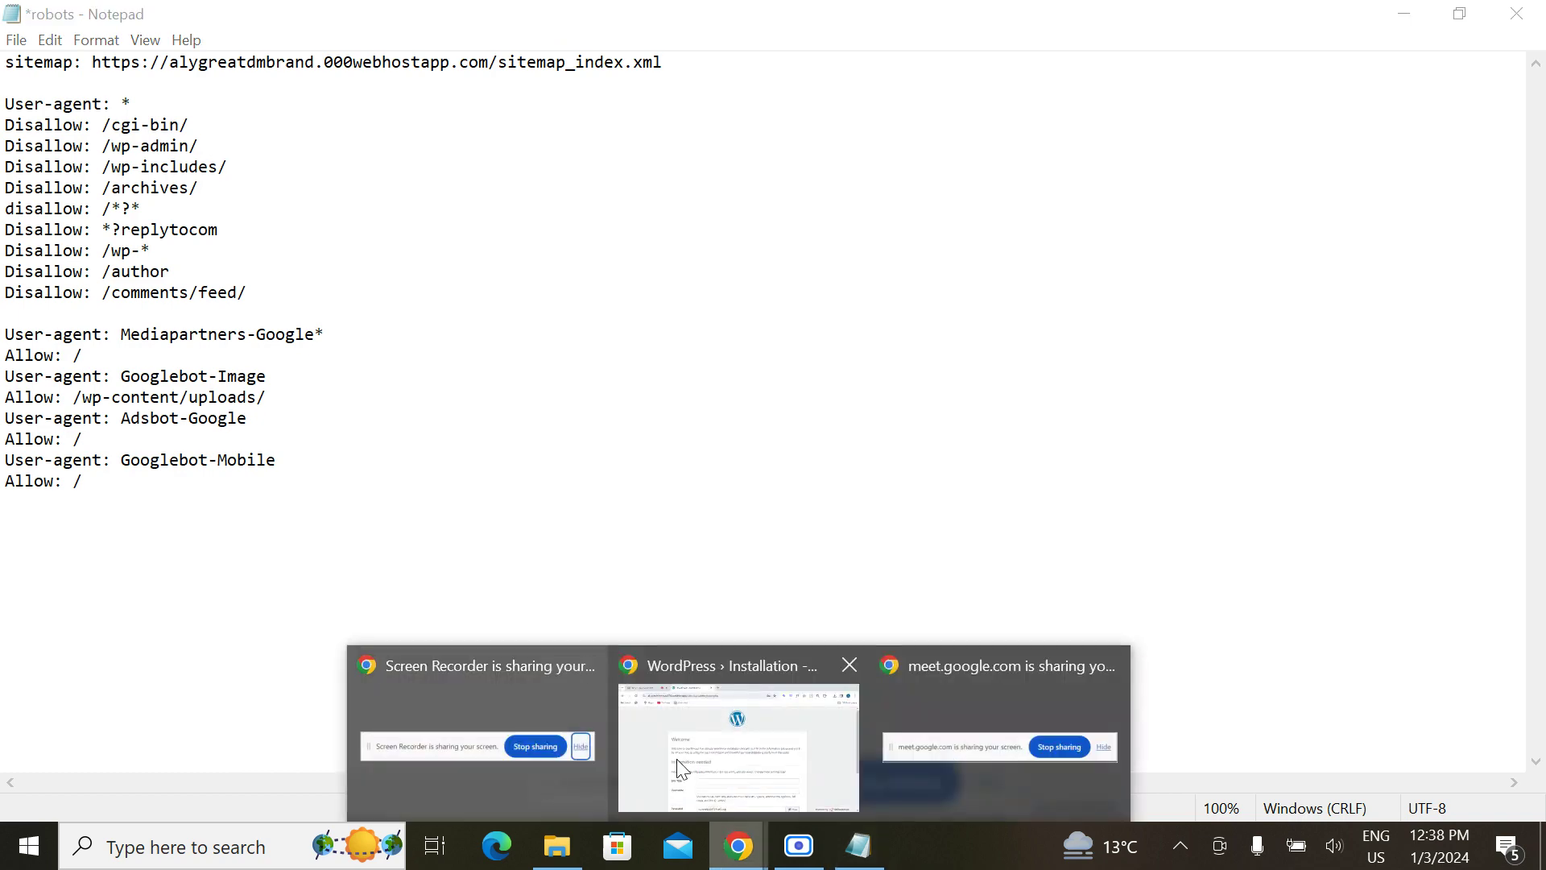
left_click(690, 767)
left_click(641, 22)
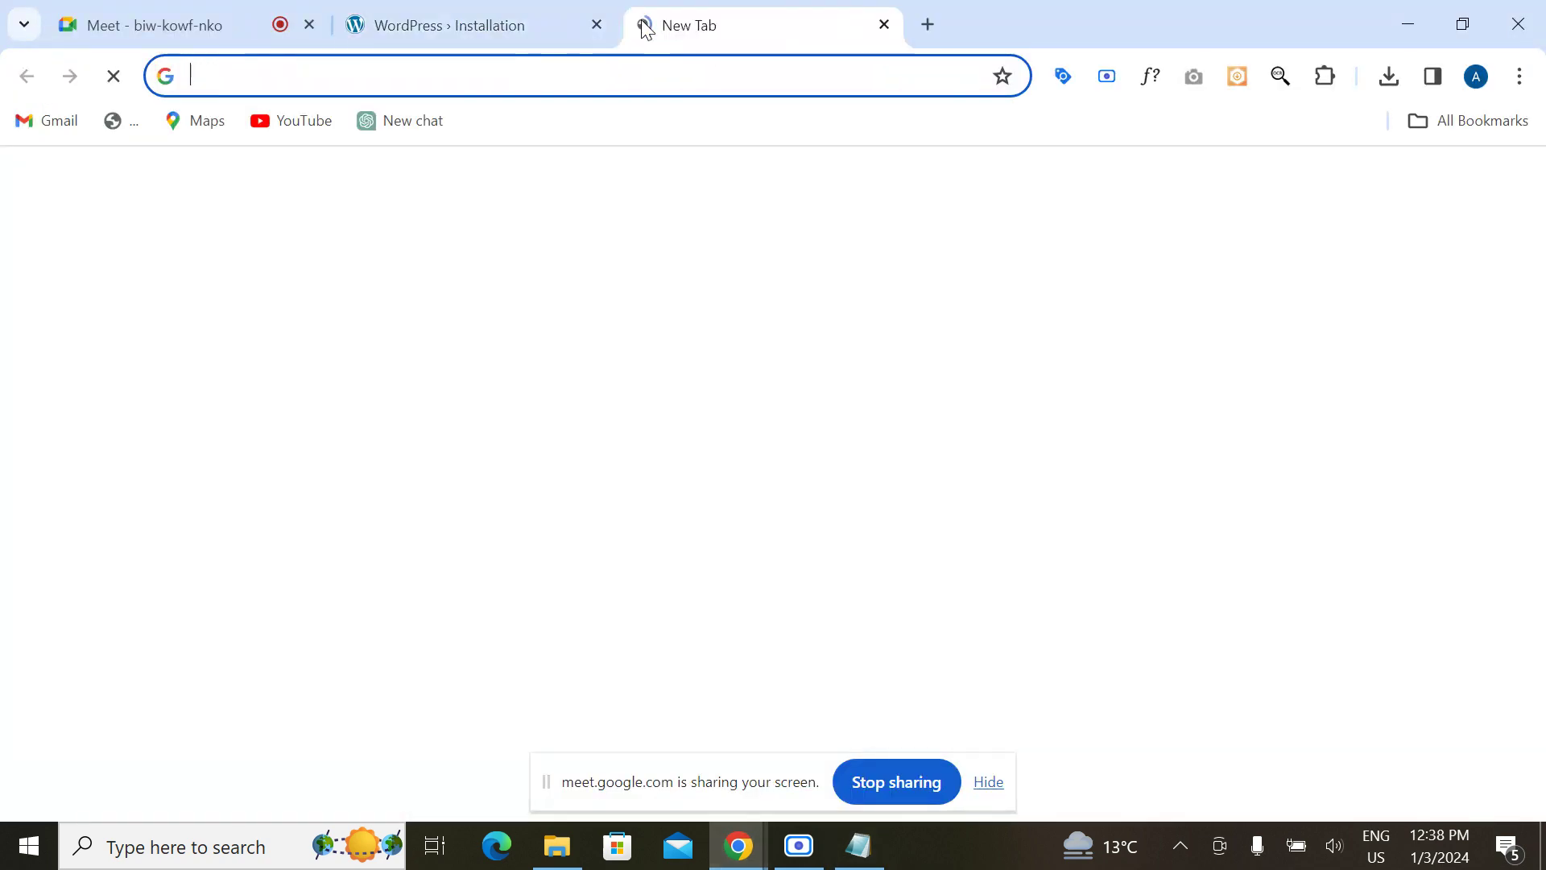
type(".xml")
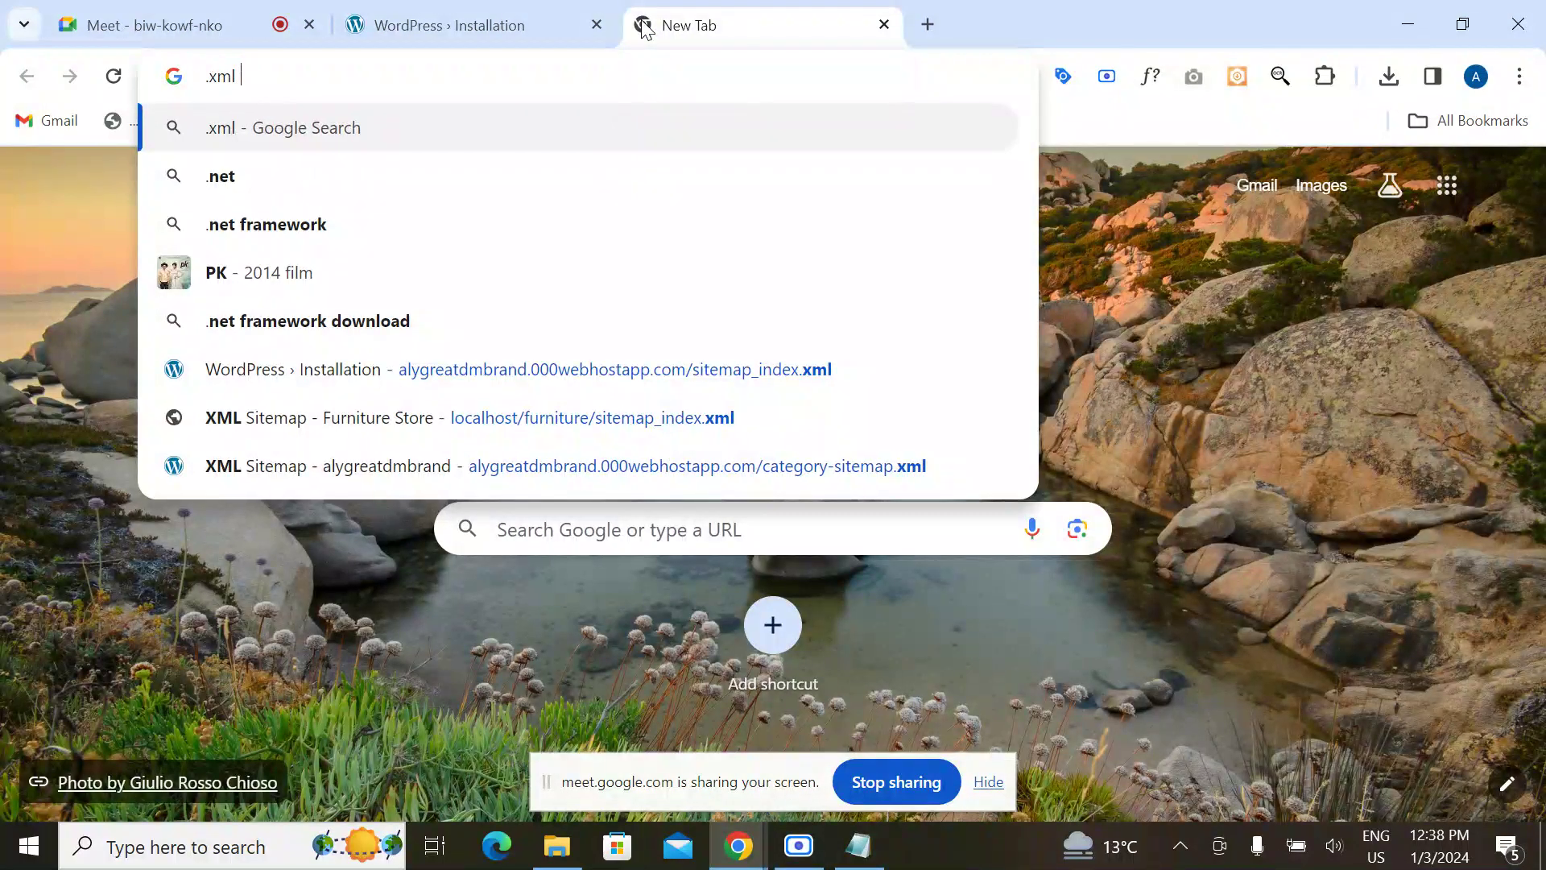
type(" ?")
key("Return")
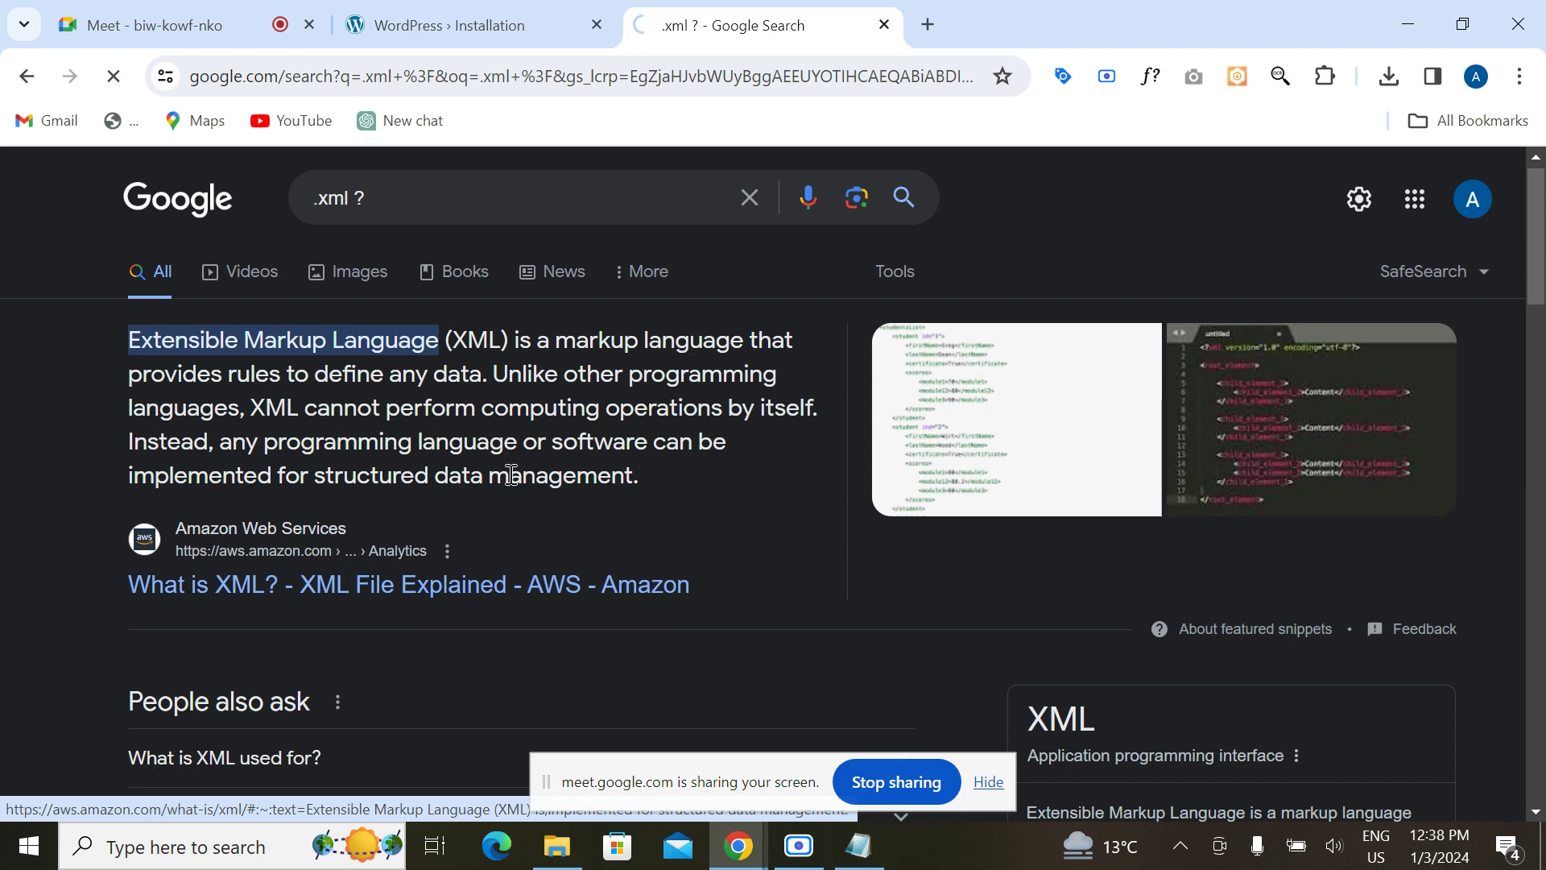
Step: Read through AWS's 'What is XML?' article, then close it
scroll(519, 483, "down", 2)
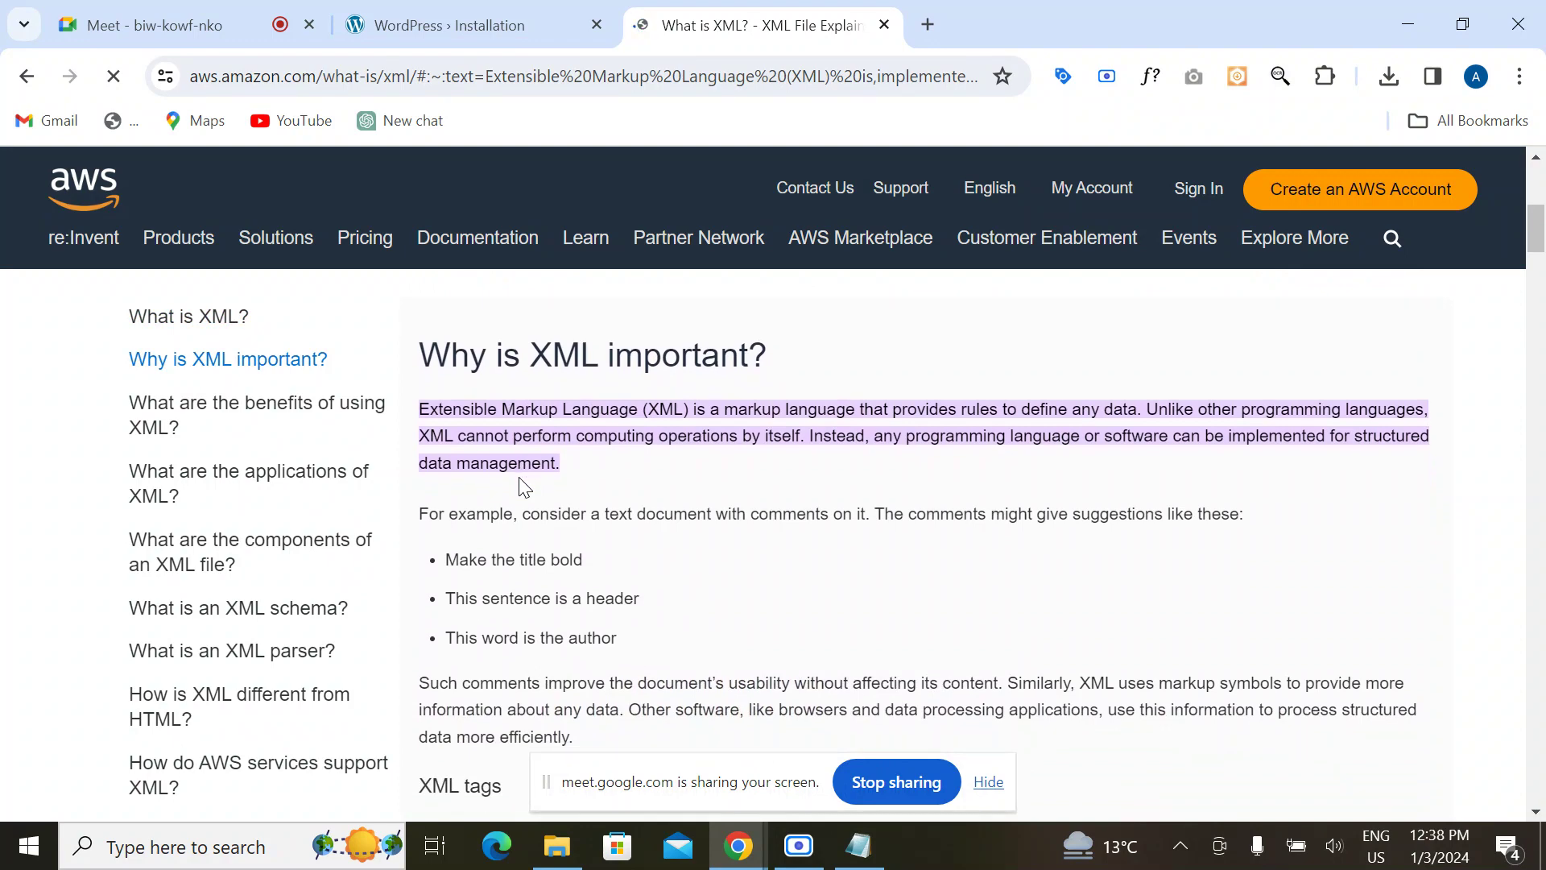
scroll(519, 479, "down", 5)
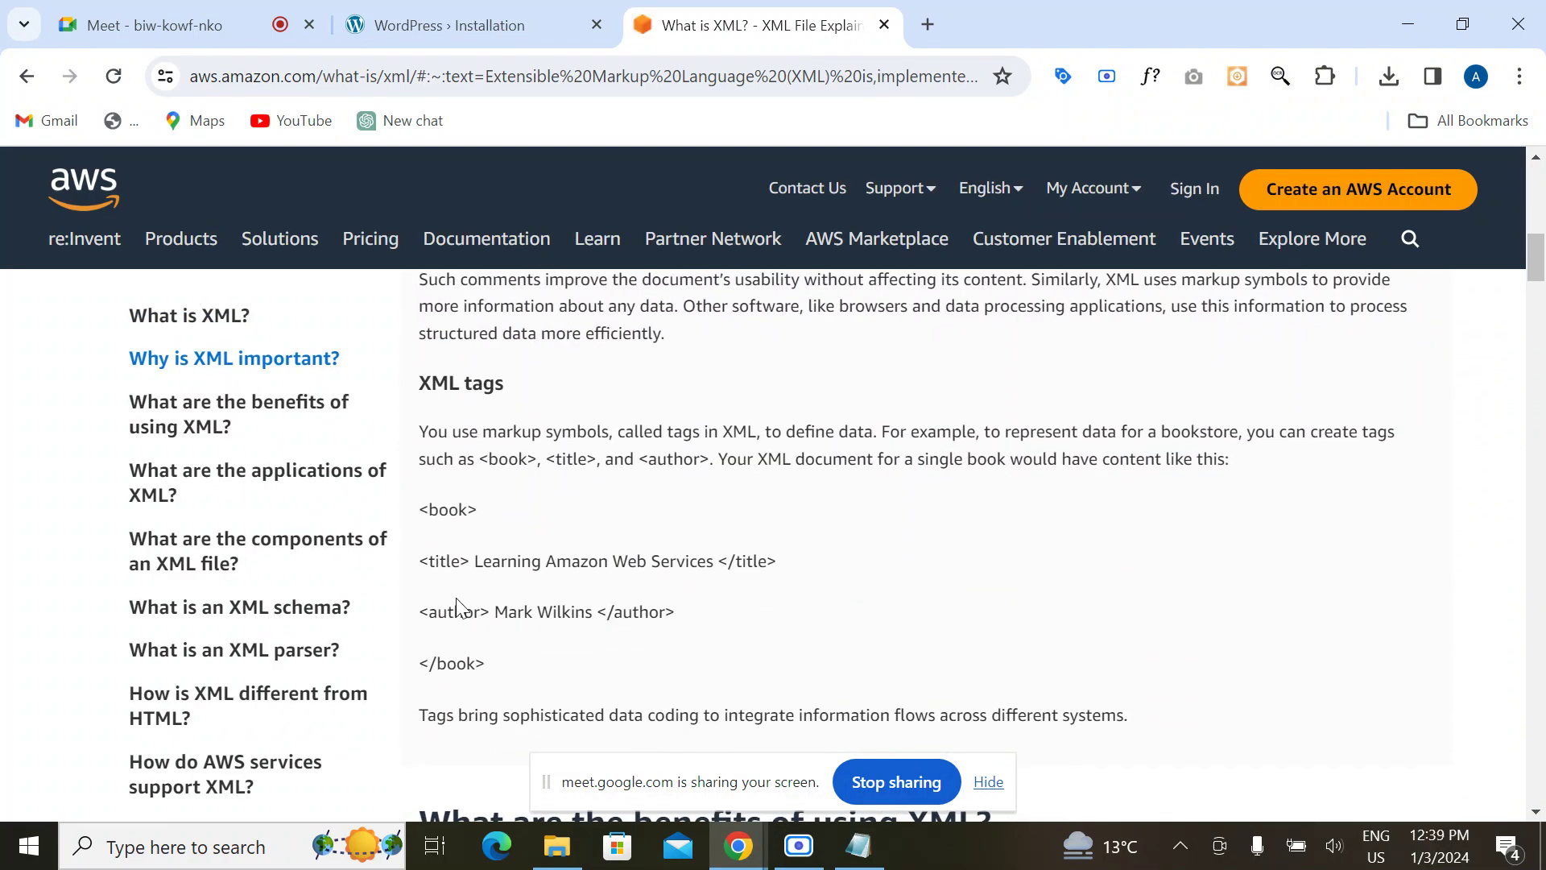
scroll(457, 600, "down", 1)
scroll(460, 613, "down", 5)
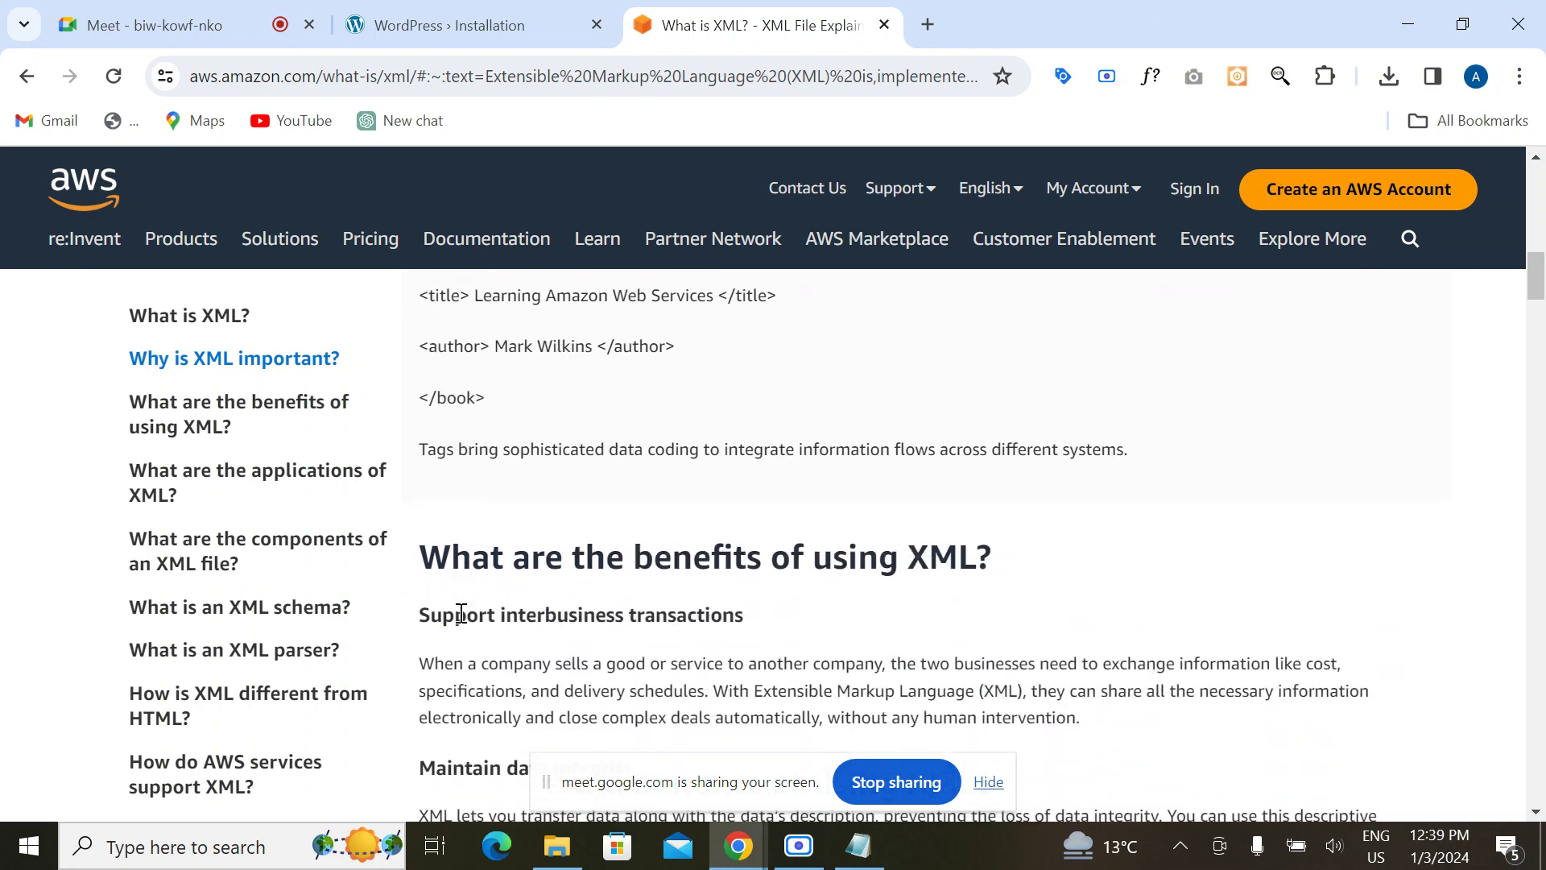
scroll(460, 614, "down", 1)
scroll(461, 614, "up", 1)
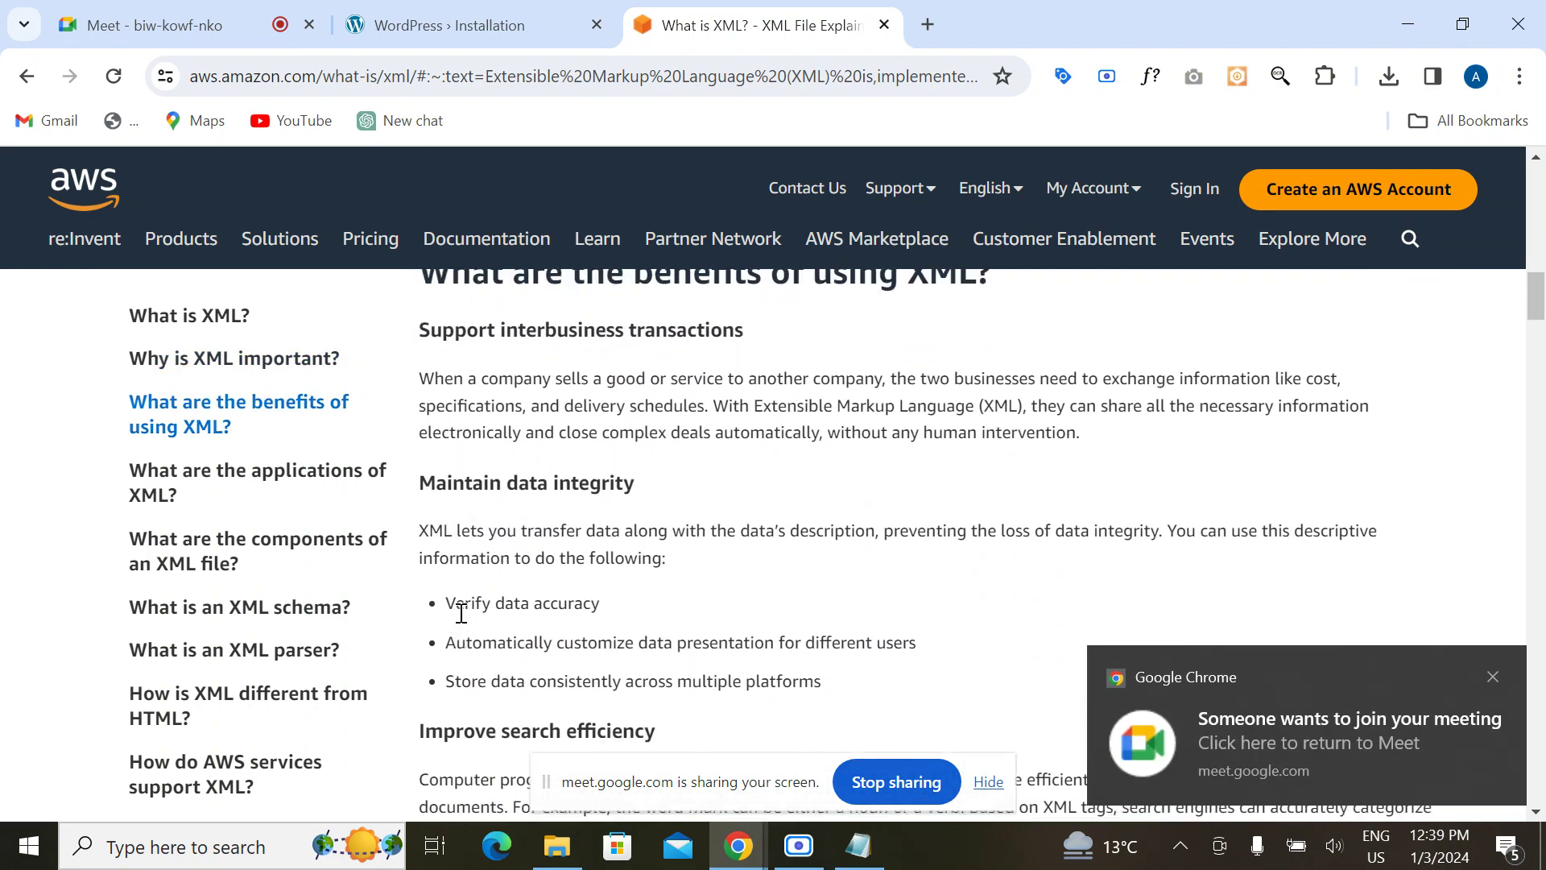
scroll(476, 609, "down", 13)
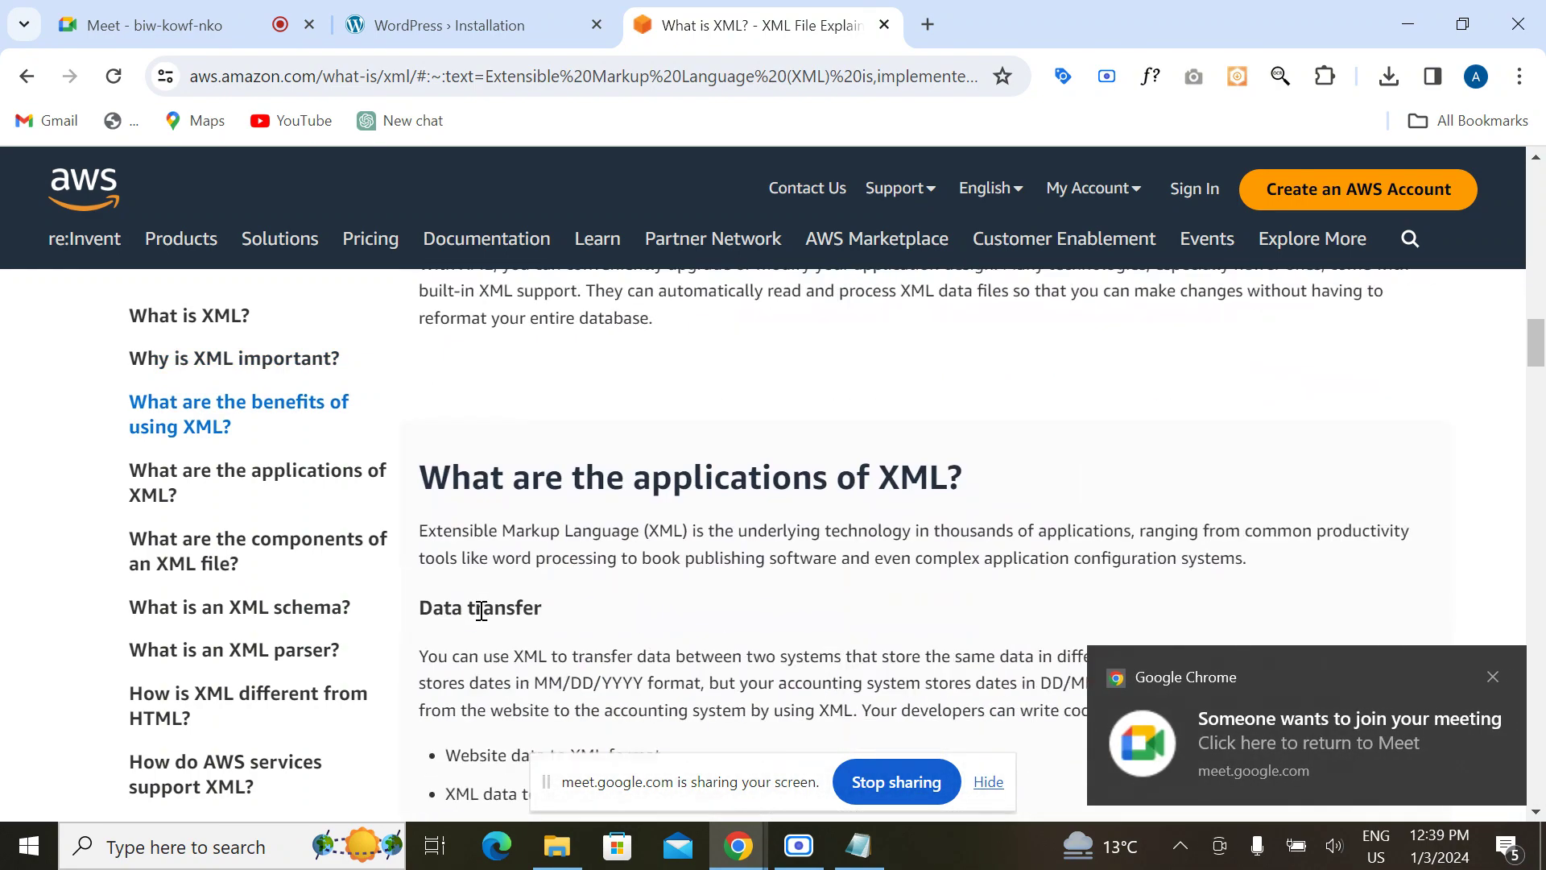
key("Home")
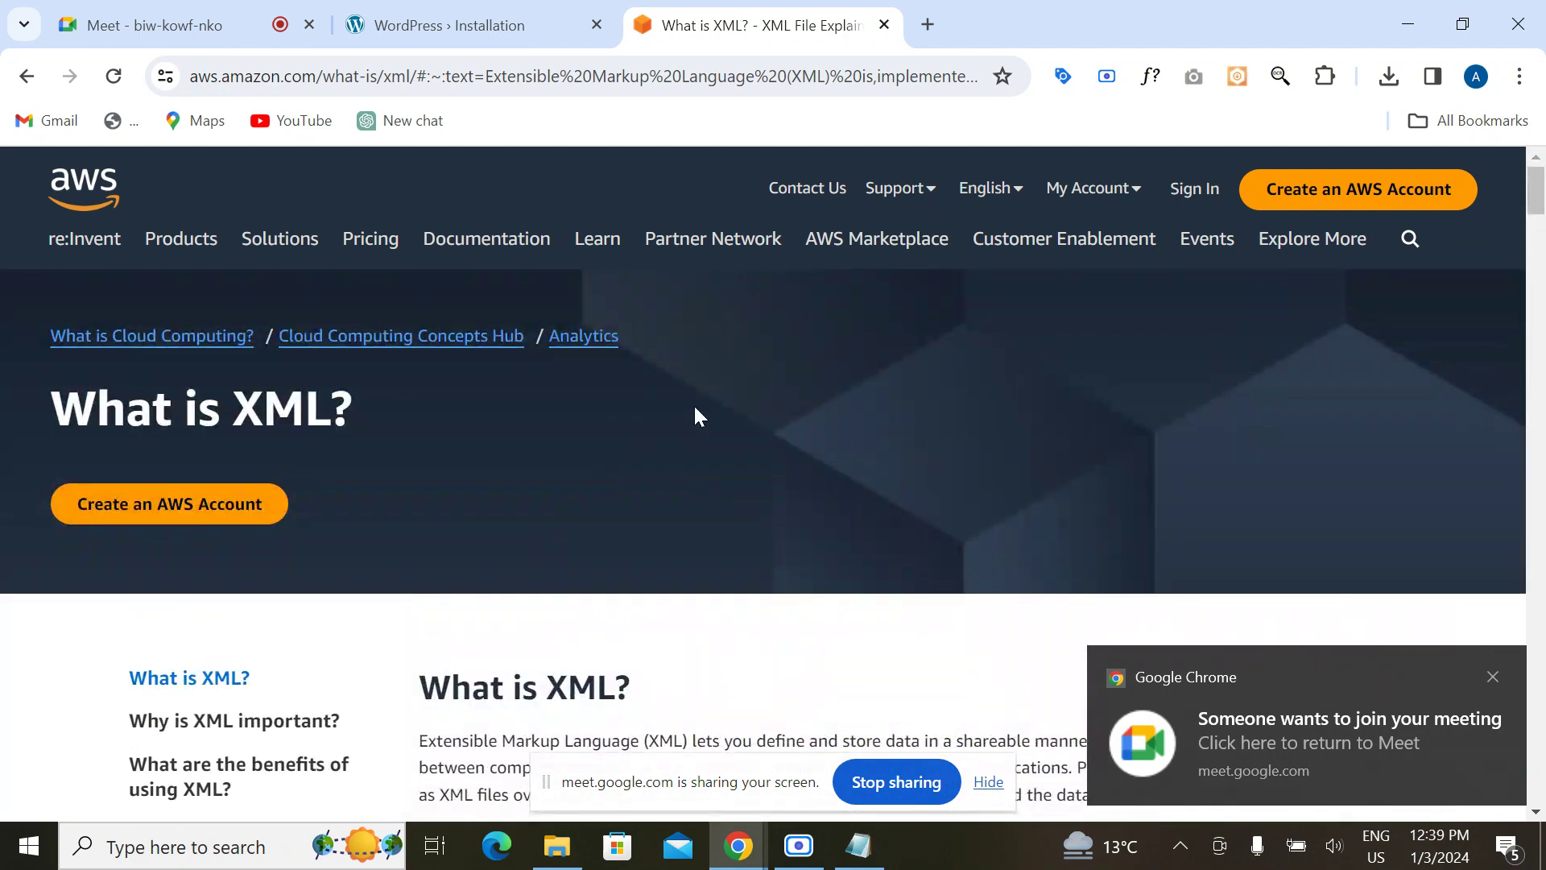
left_click(883, 26)
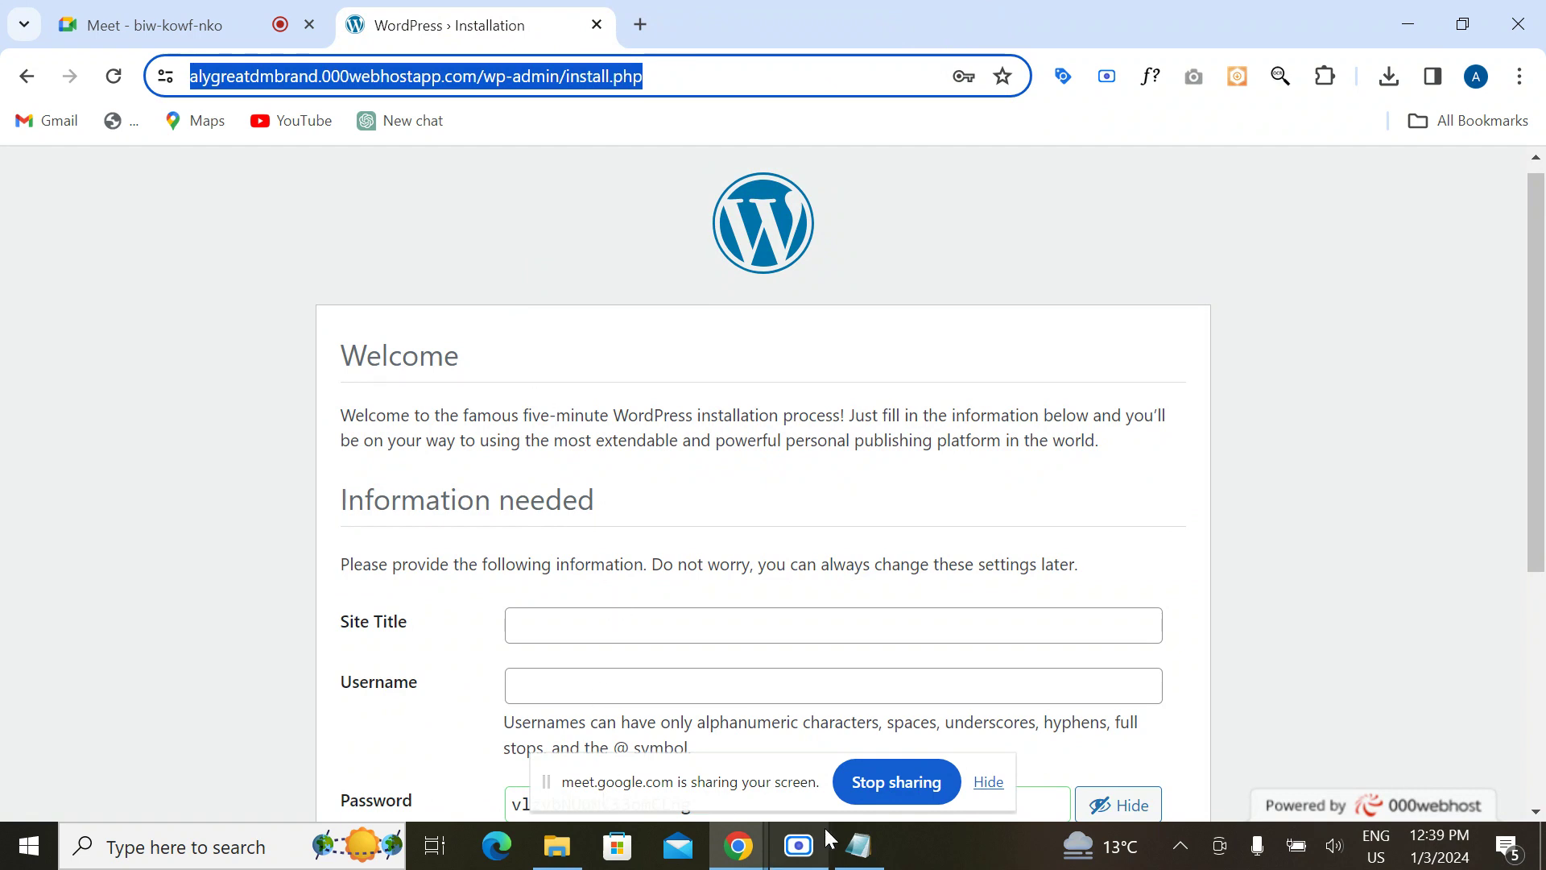
Step: Switch from the WordPress installation page back to the unsaved robots file in Notepad
mouse_move(828, 837)
left_click(323, 419)
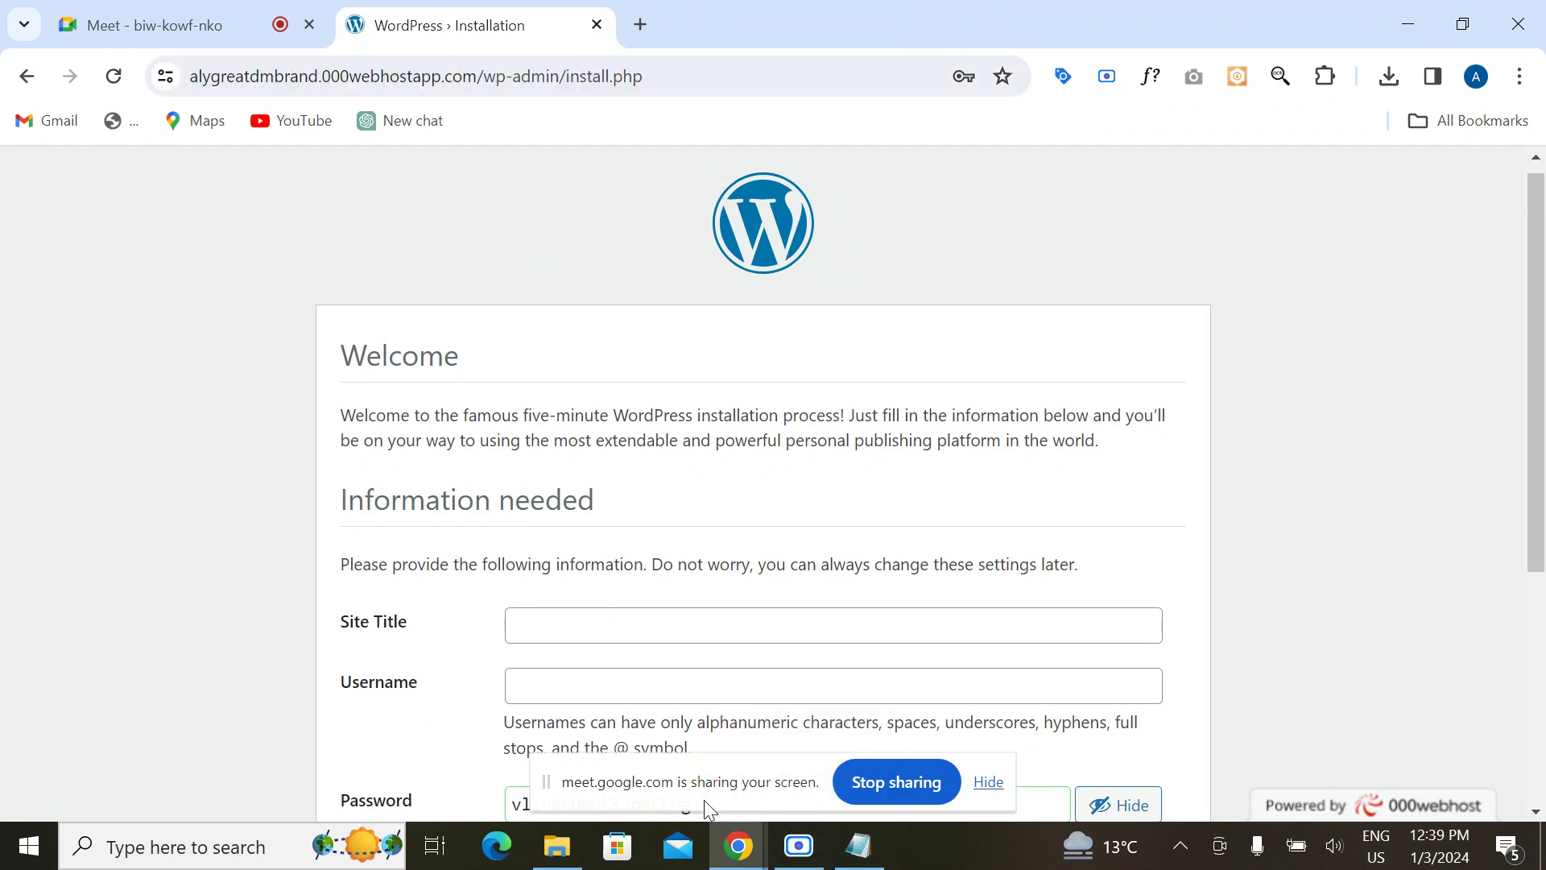
left_click(860, 845)
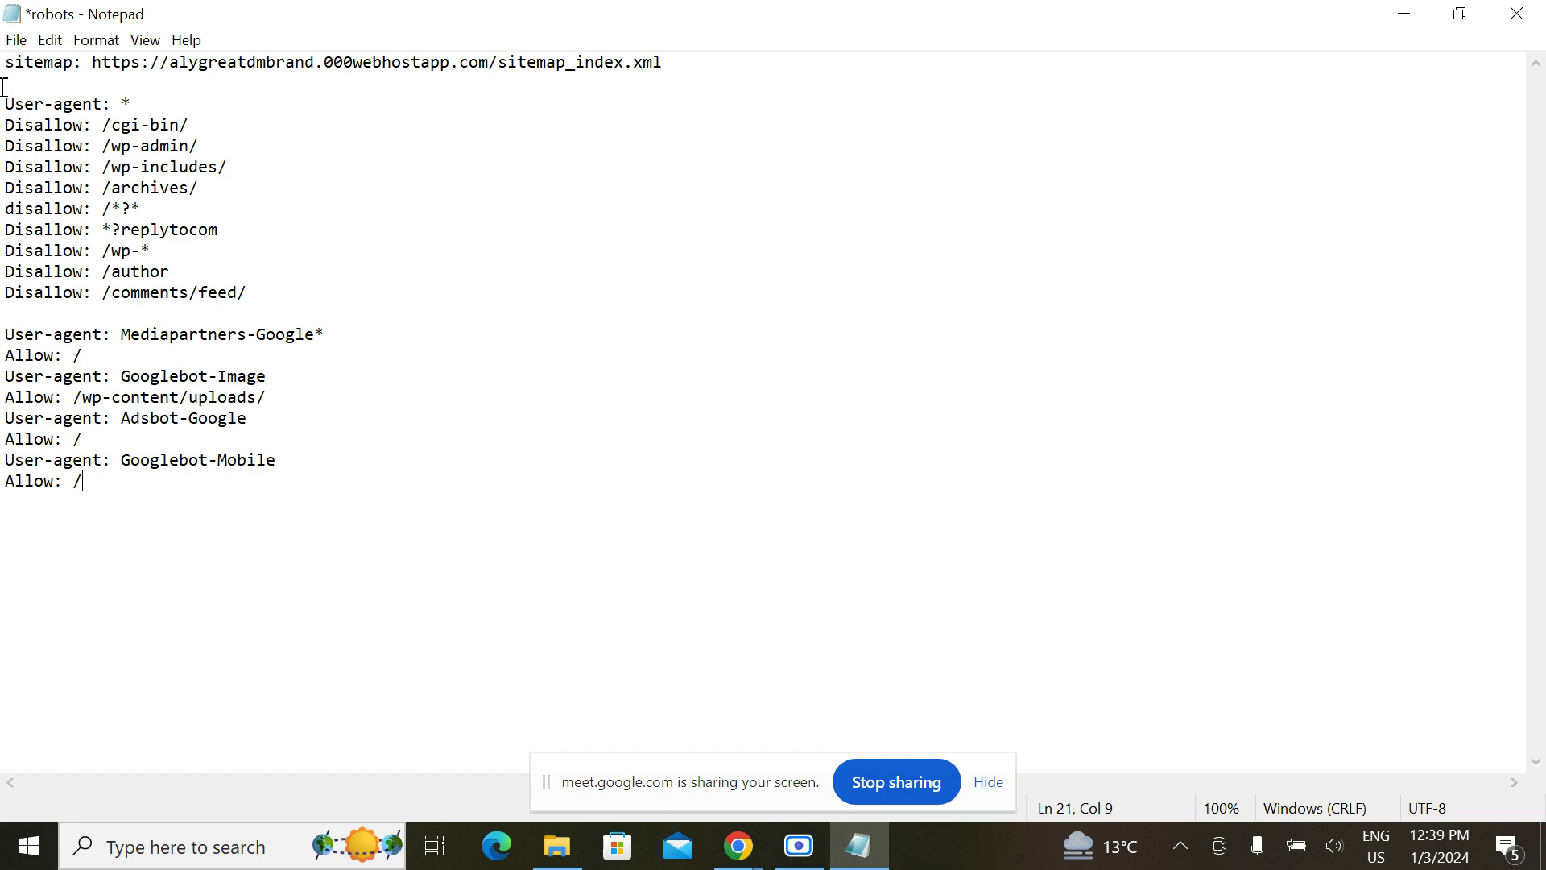
Step: Save and close the robots file in Notepad, then close the WordPress installation tab
left_click(16, 40)
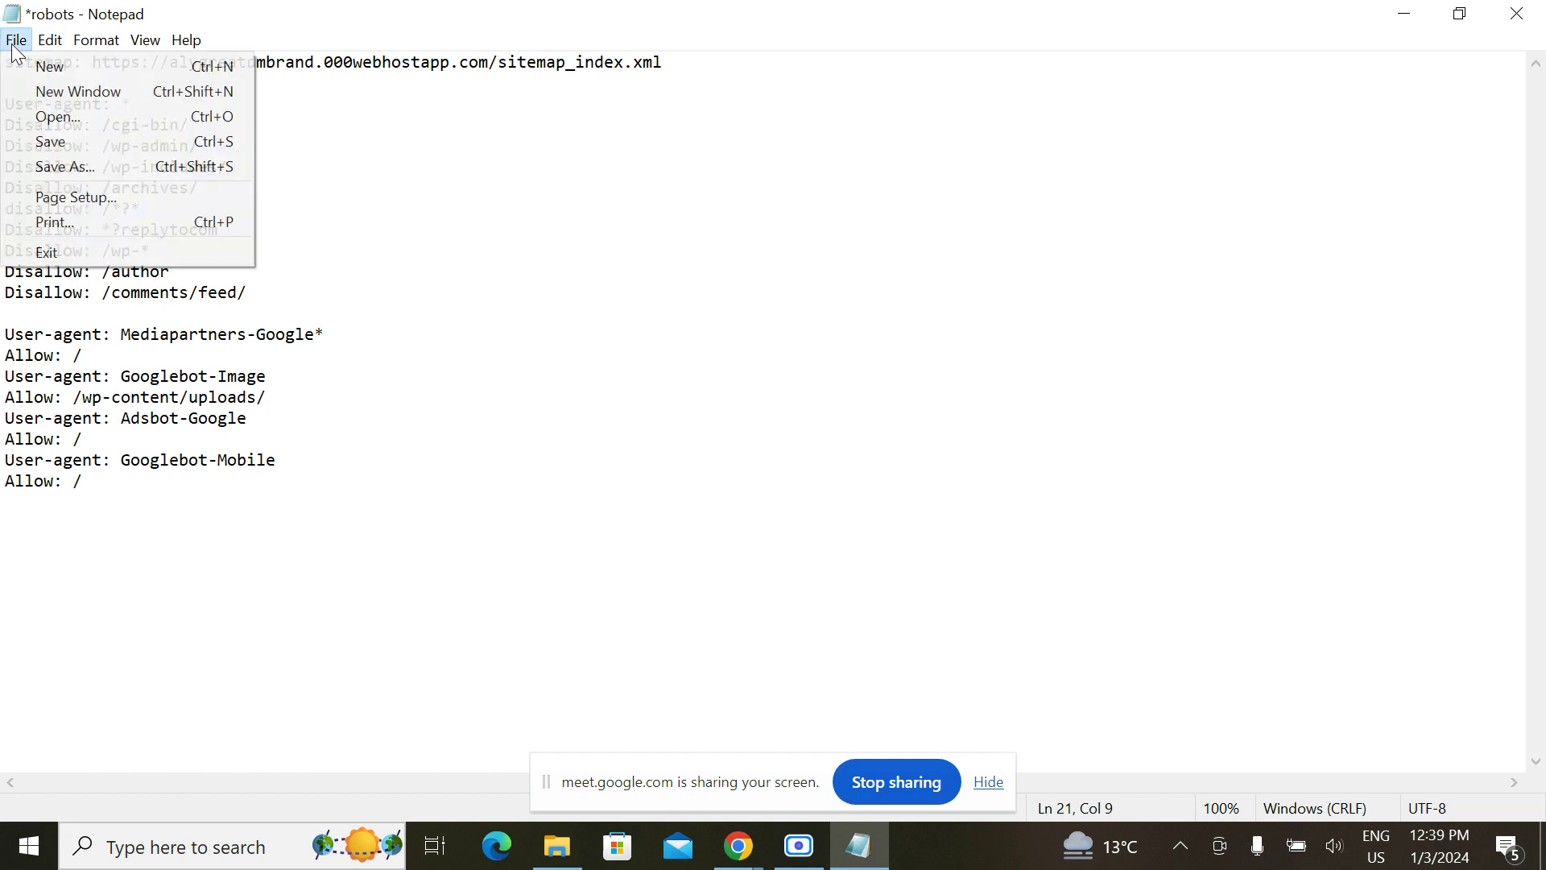
left_click(44, 145)
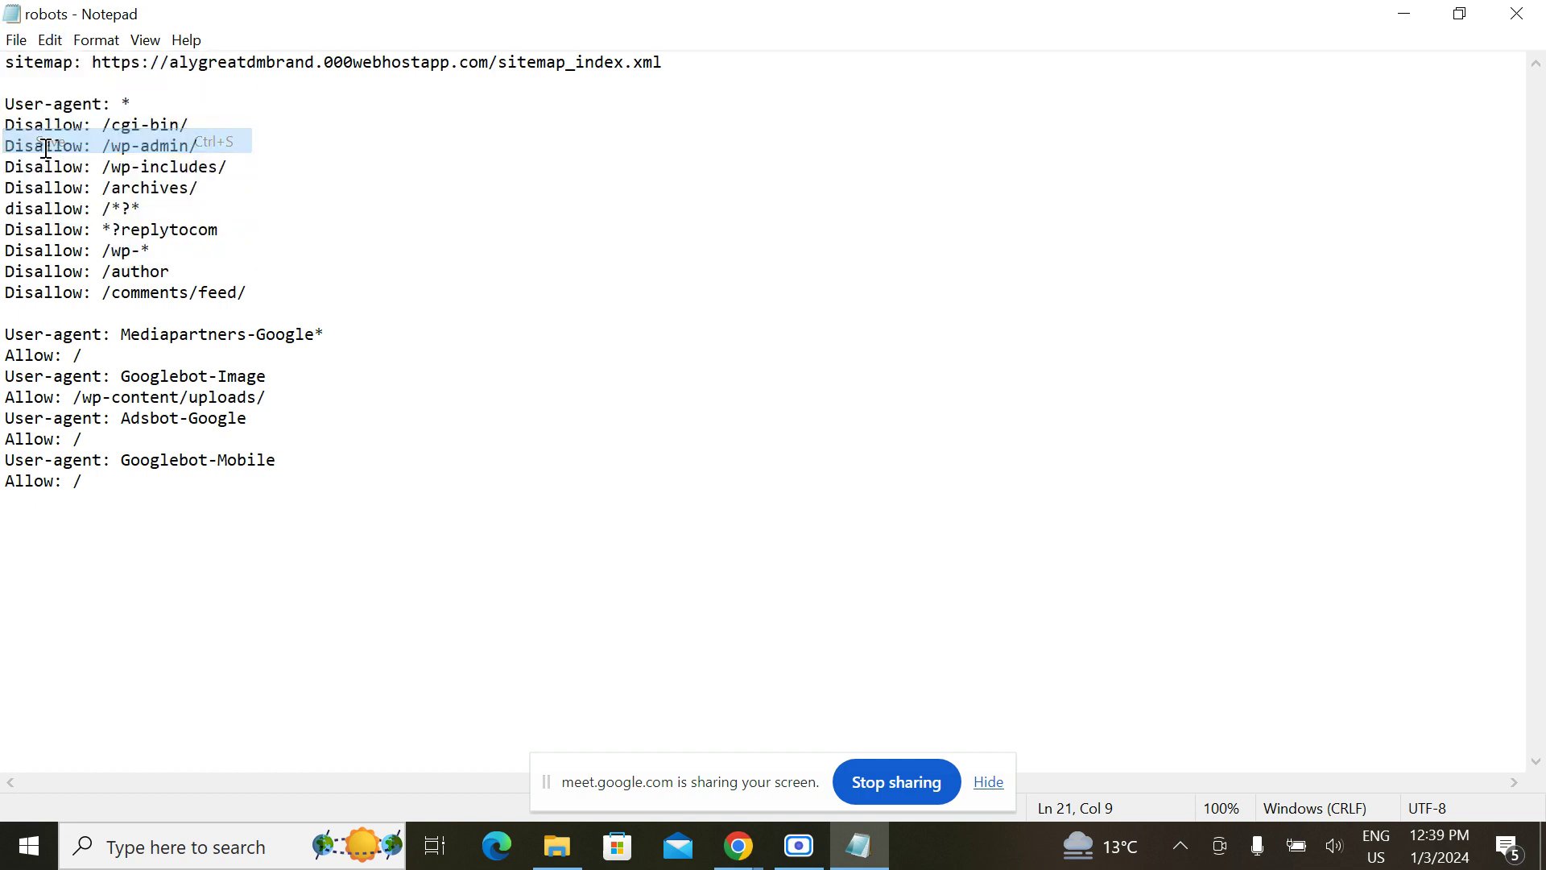
left_click(1508, 10)
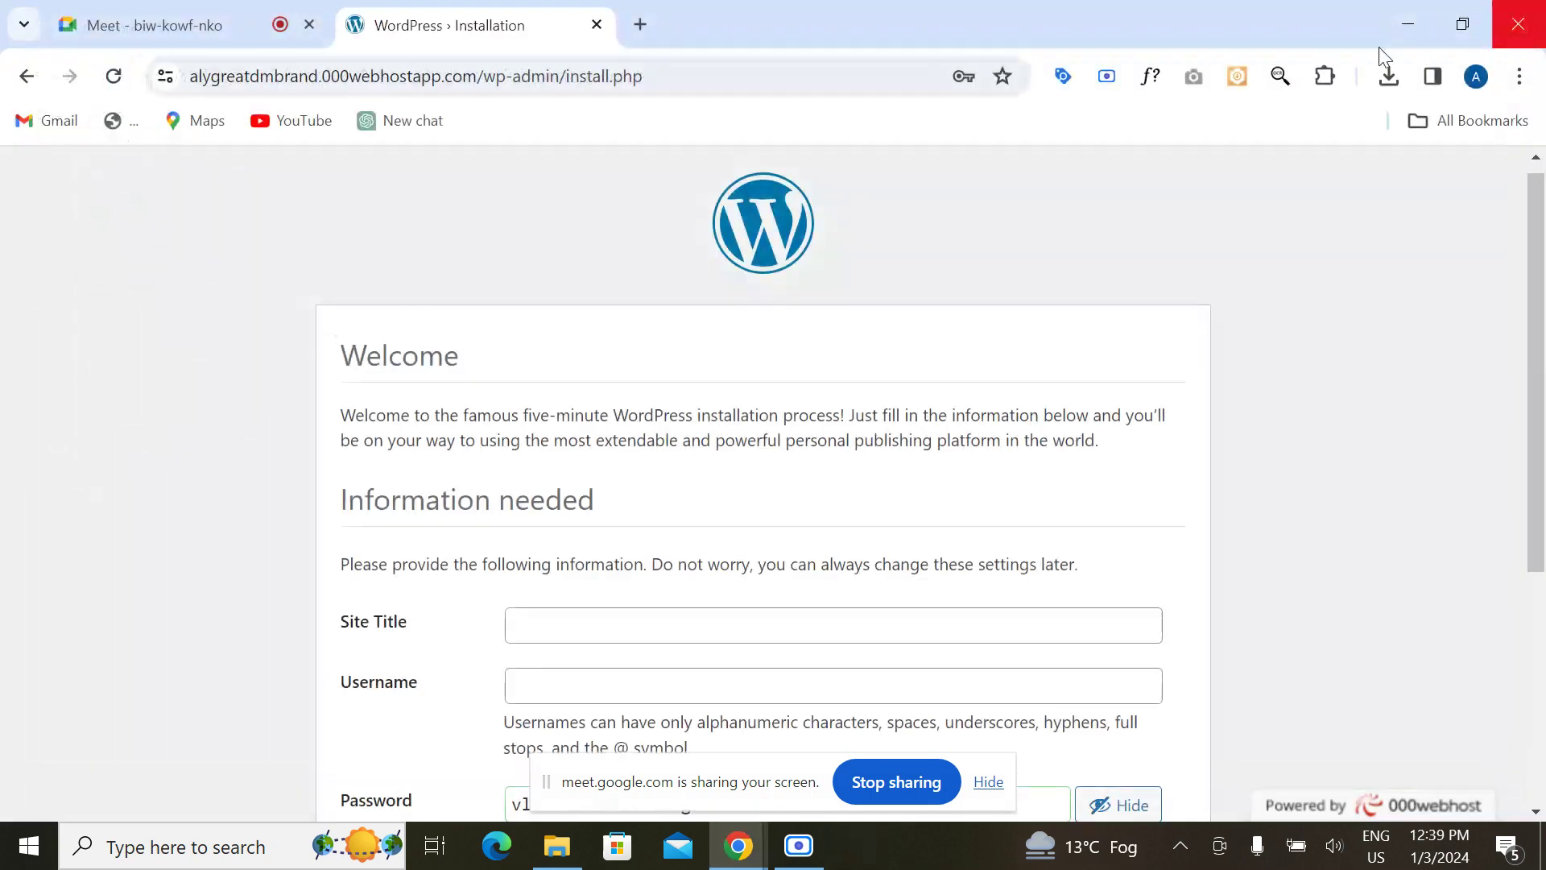
left_click(597, 25)
Step: Go to 000webhost.com, open the free website sign-up page and choose Log in with Google
left_click(350, 27)
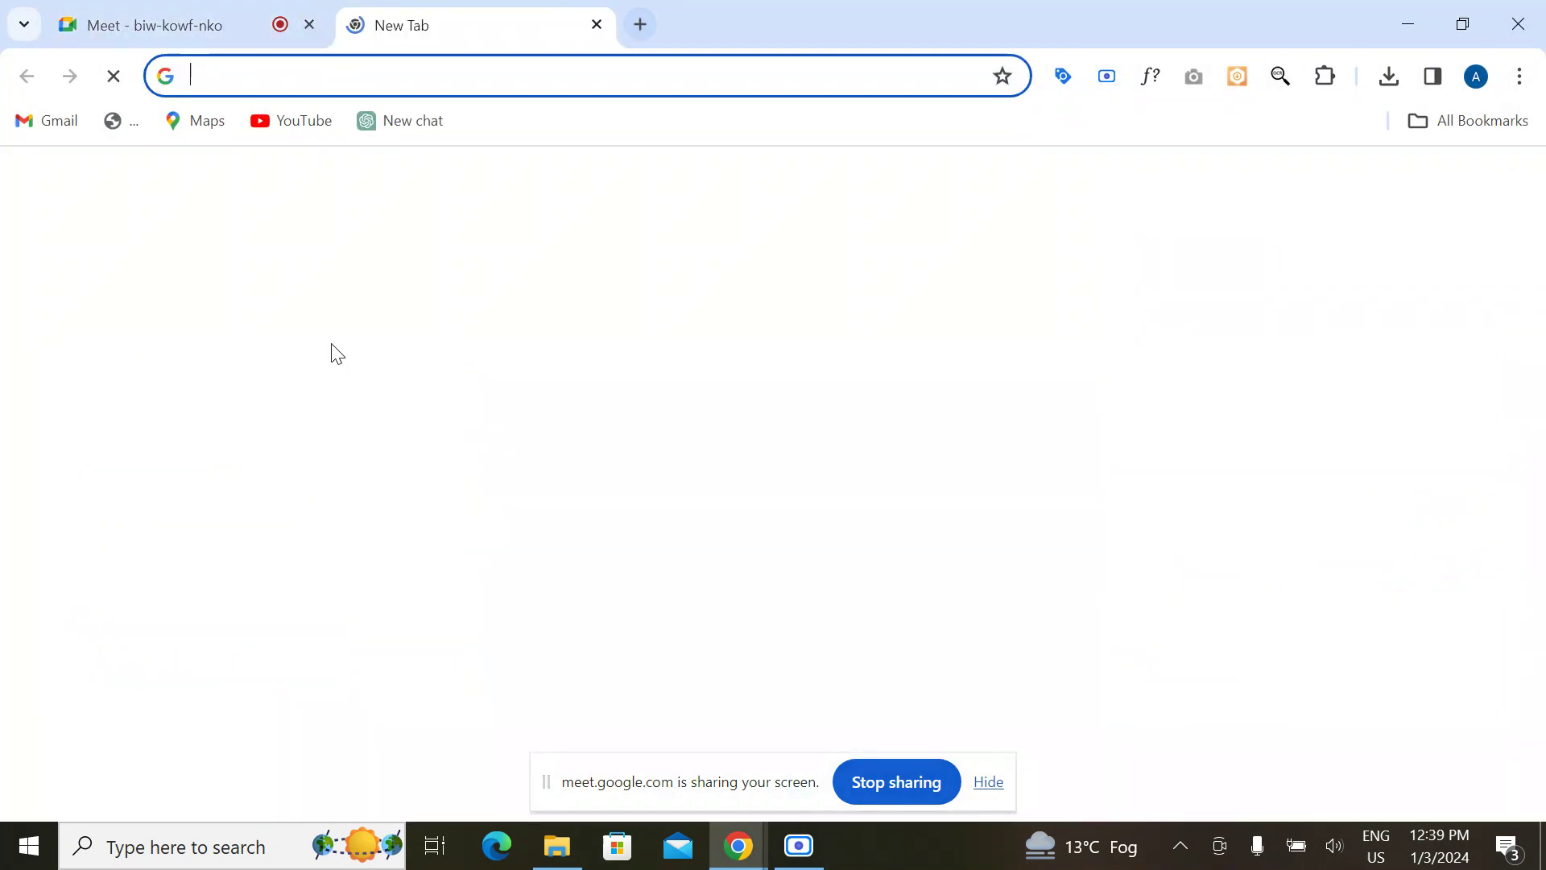
type("000webhost.com")
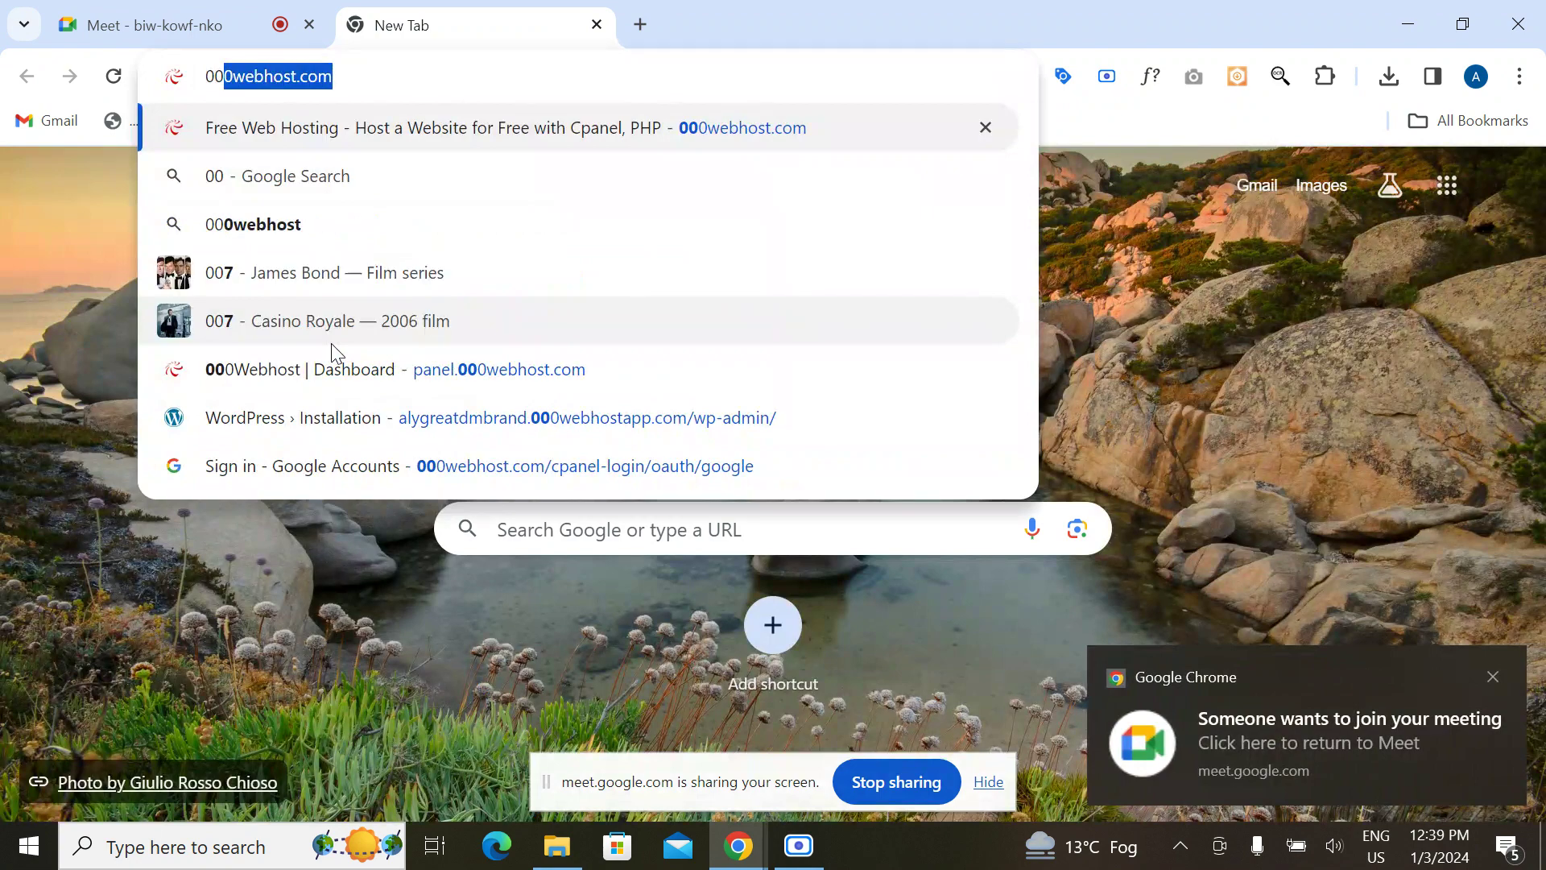
key("Return")
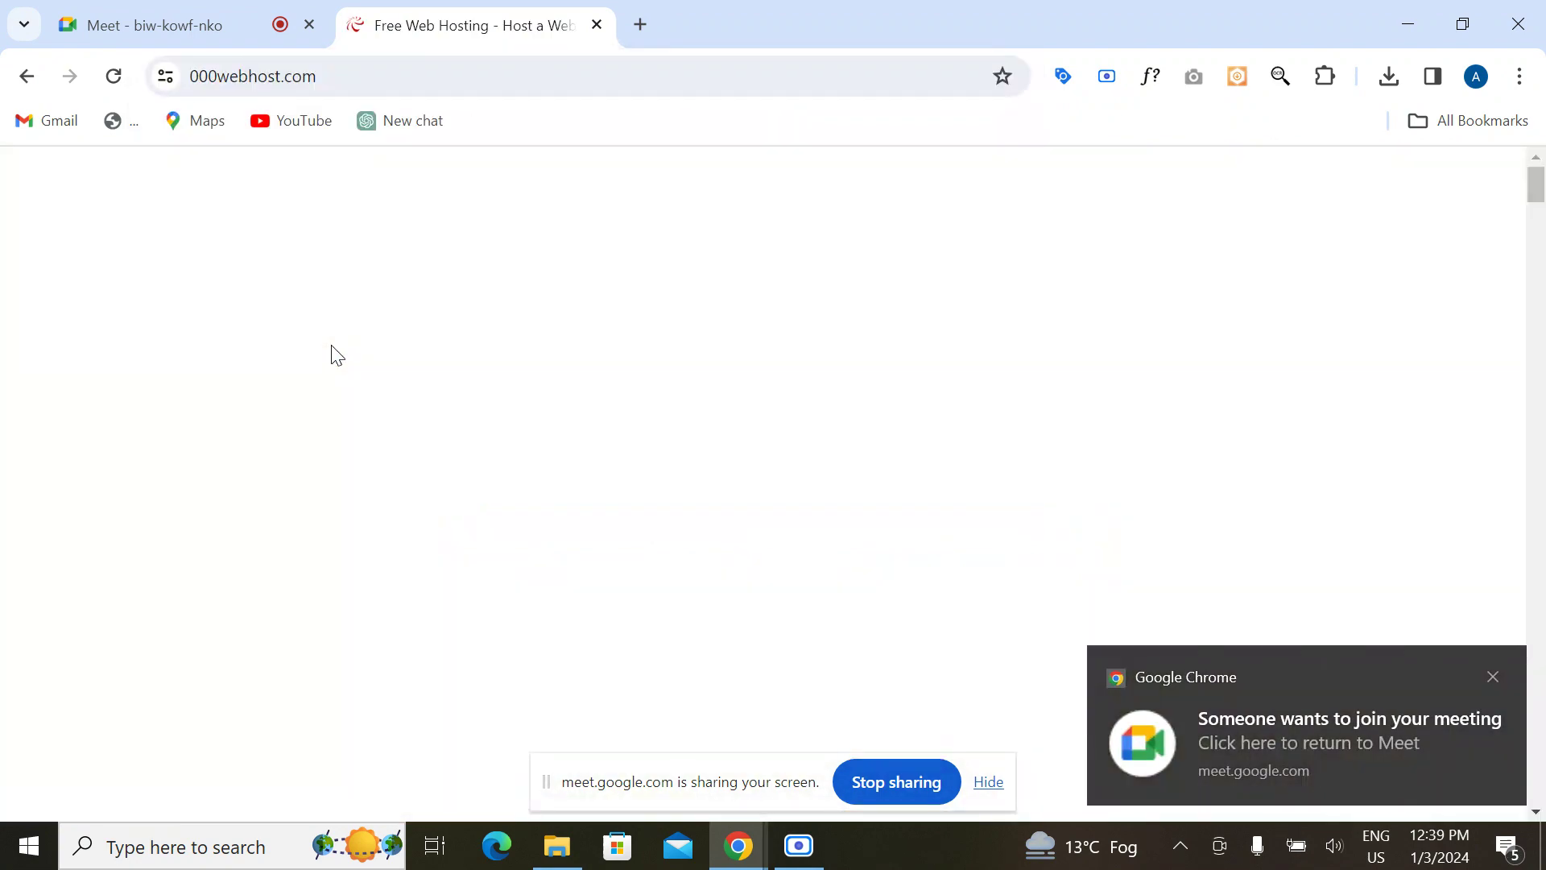
scroll(332, 430, "down", 4)
scroll(331, 431, "down", 4)
scroll(331, 432, "up", 5)
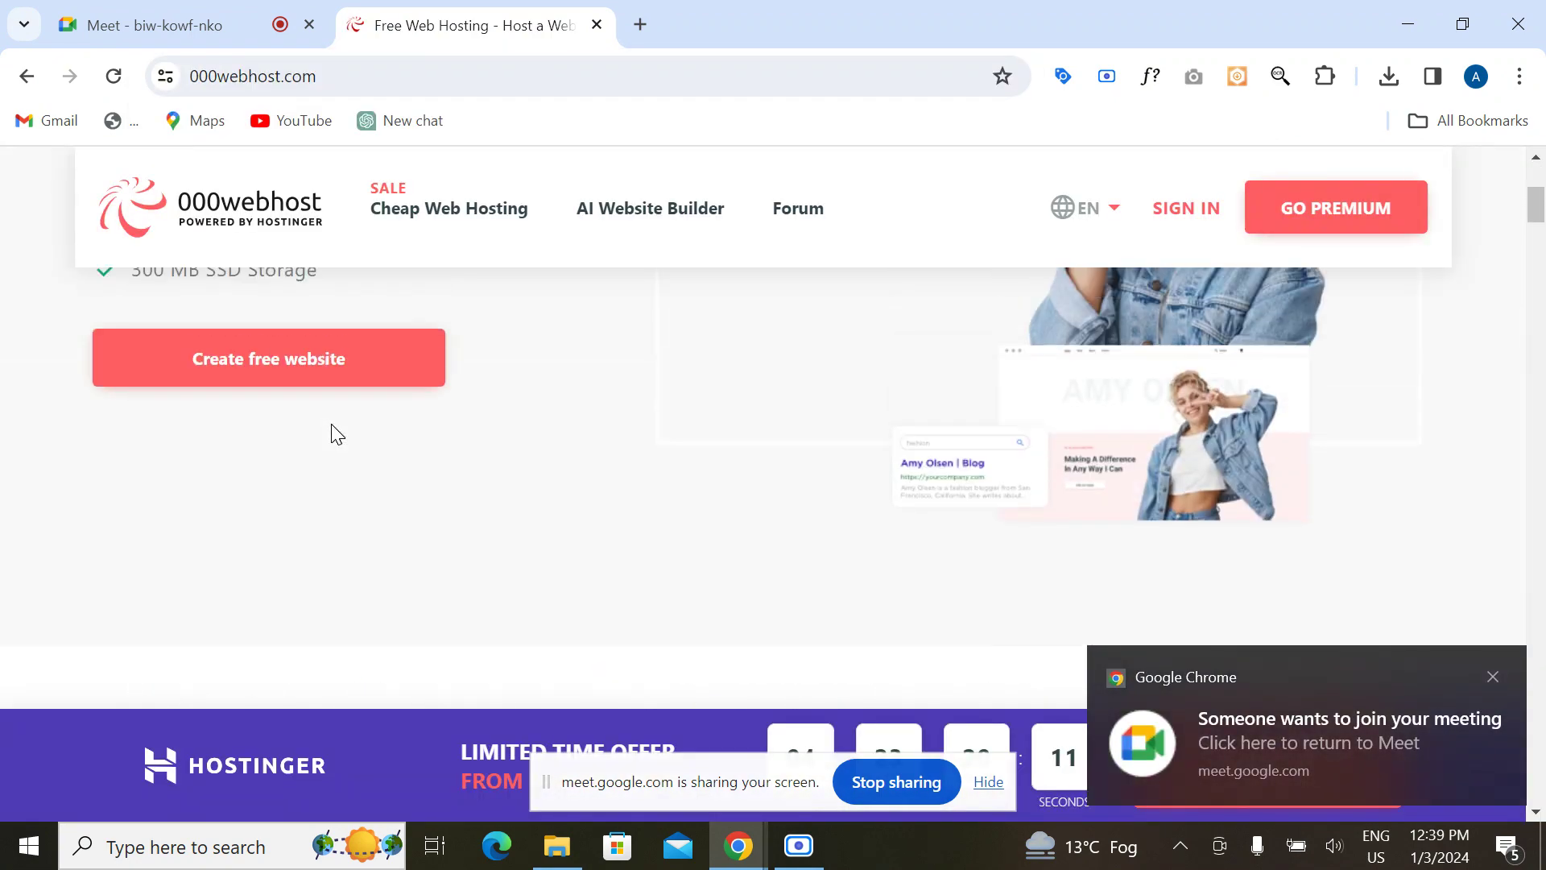
left_click(304, 377)
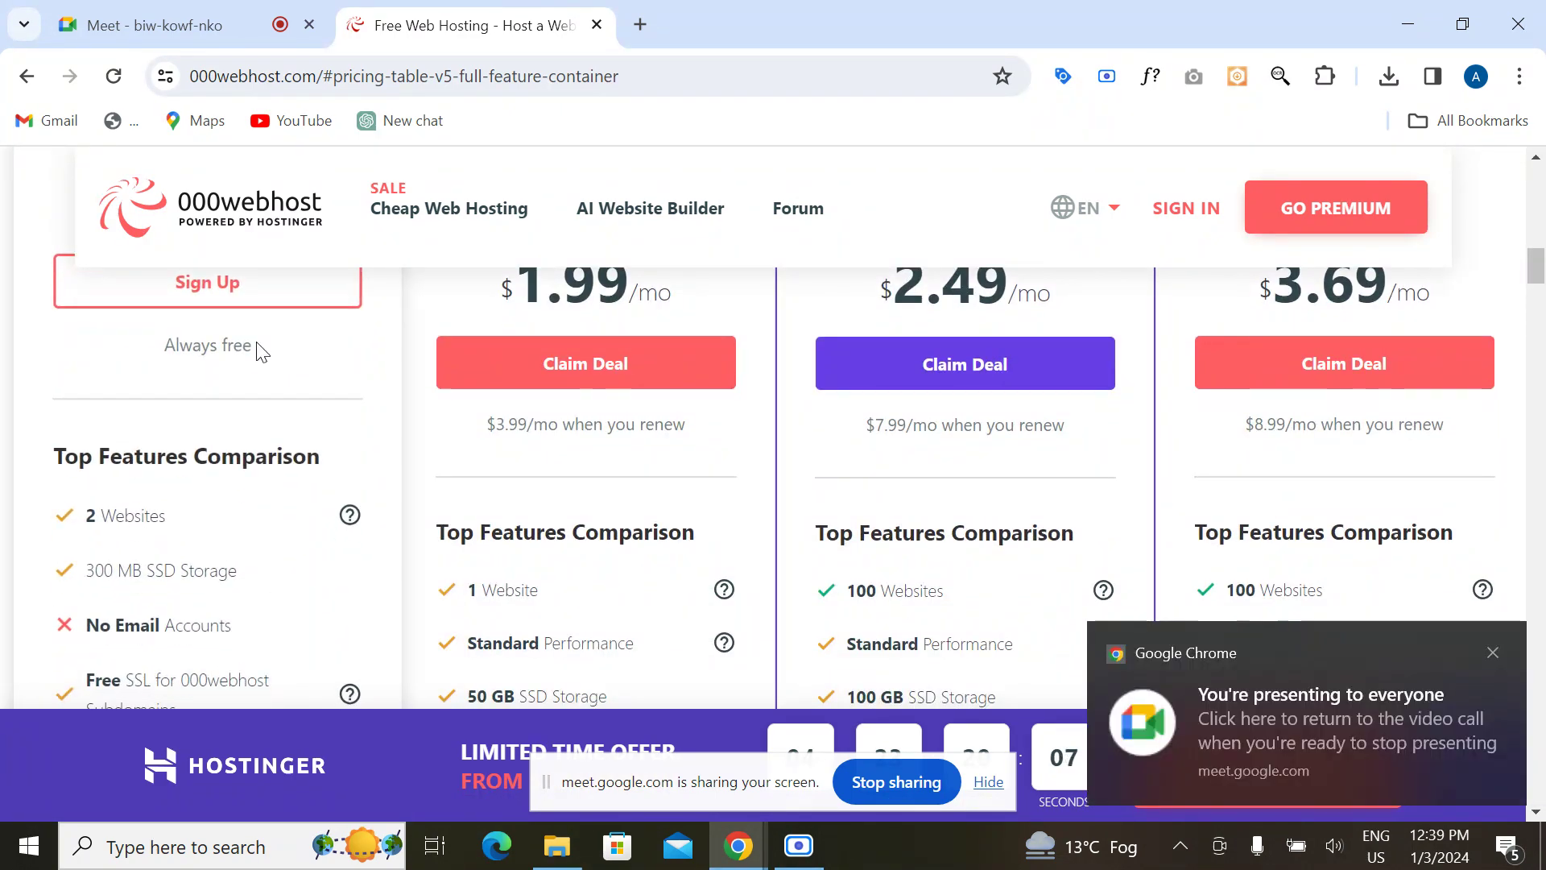
left_click(276, 298)
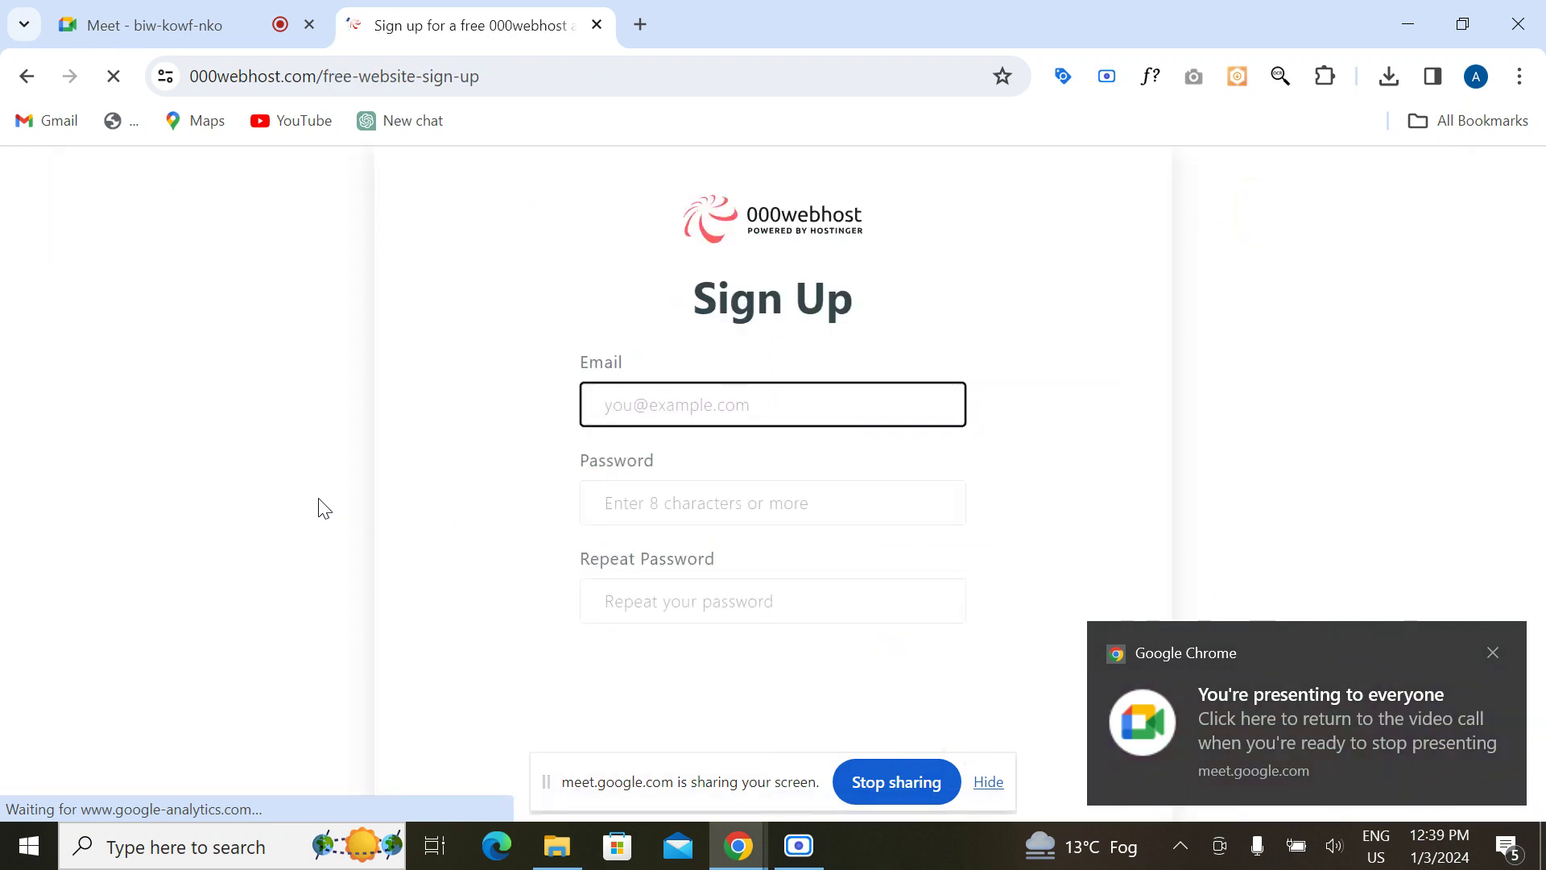
scroll(479, 548, "down", 4)
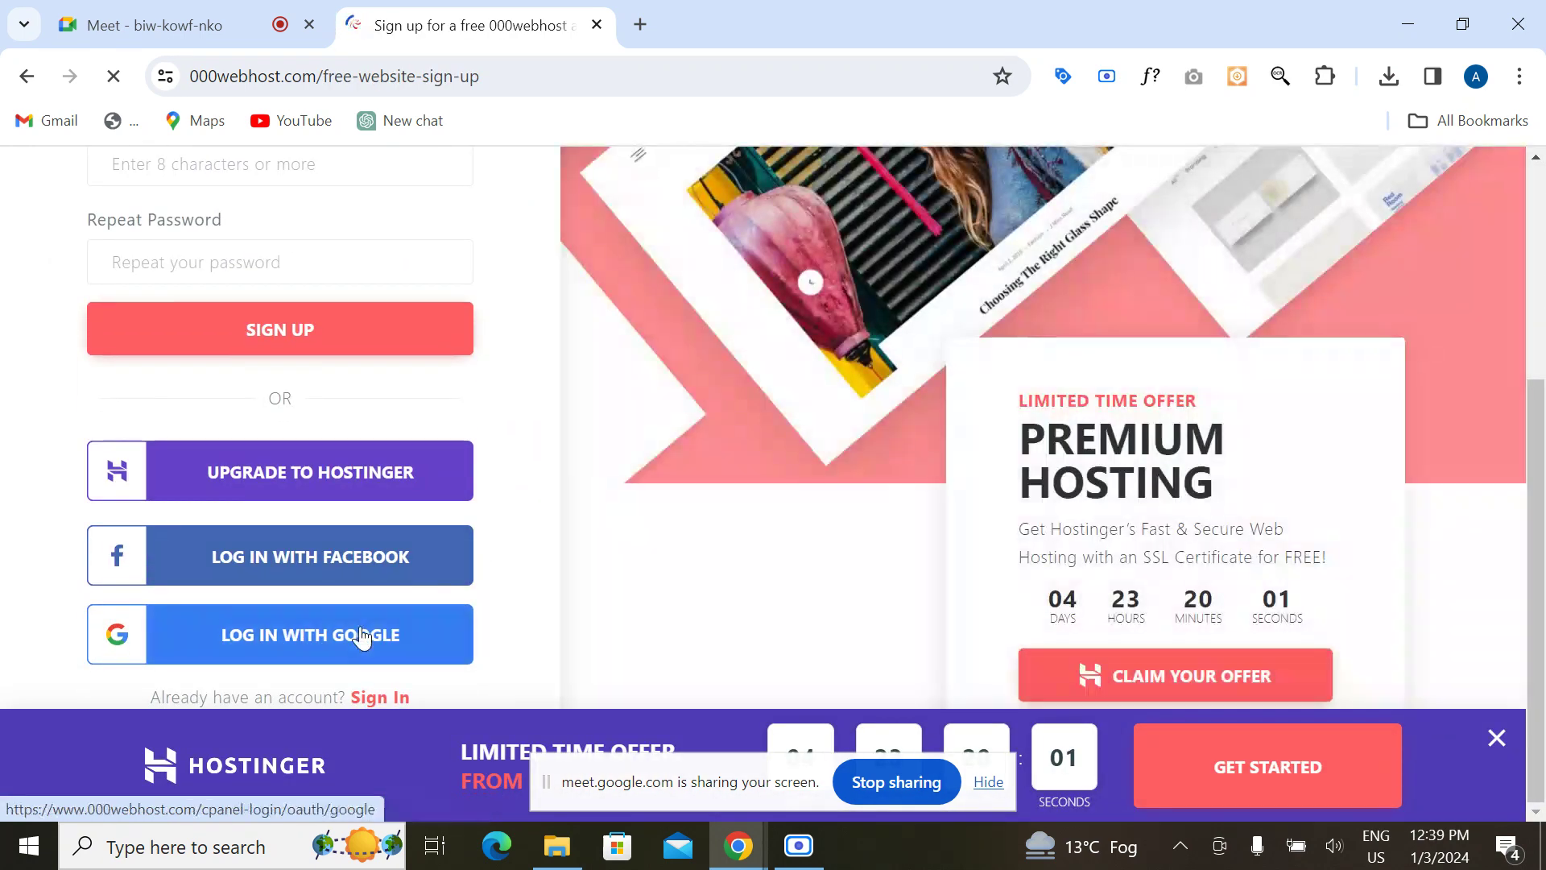
left_click(361, 637)
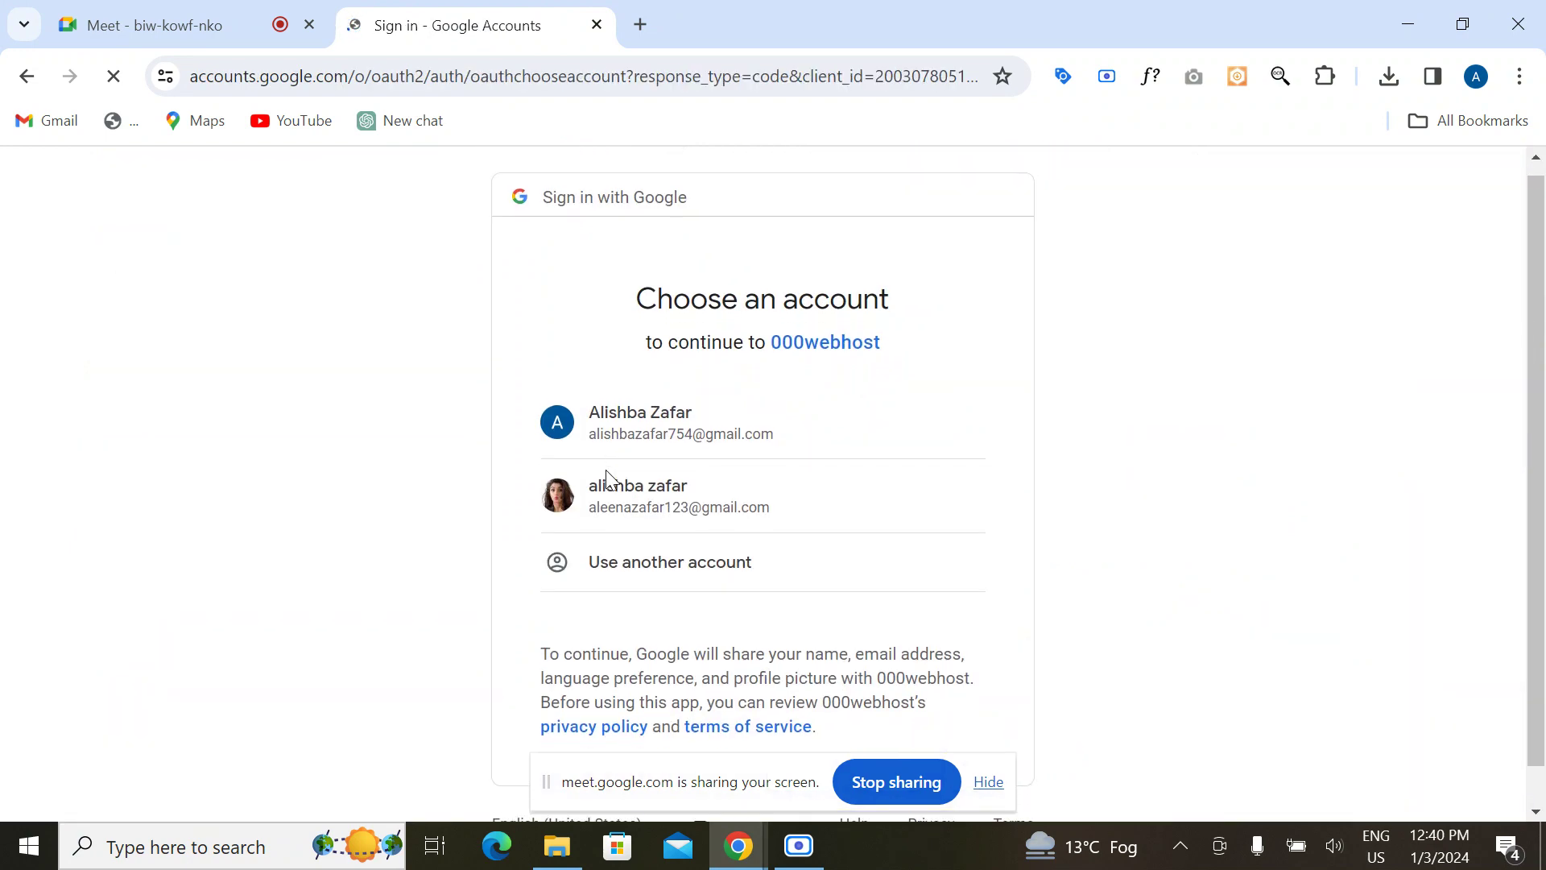
Step: Continue with the first Google account and open the alygreatdmbrand site's management dashboard
left_click(656, 422)
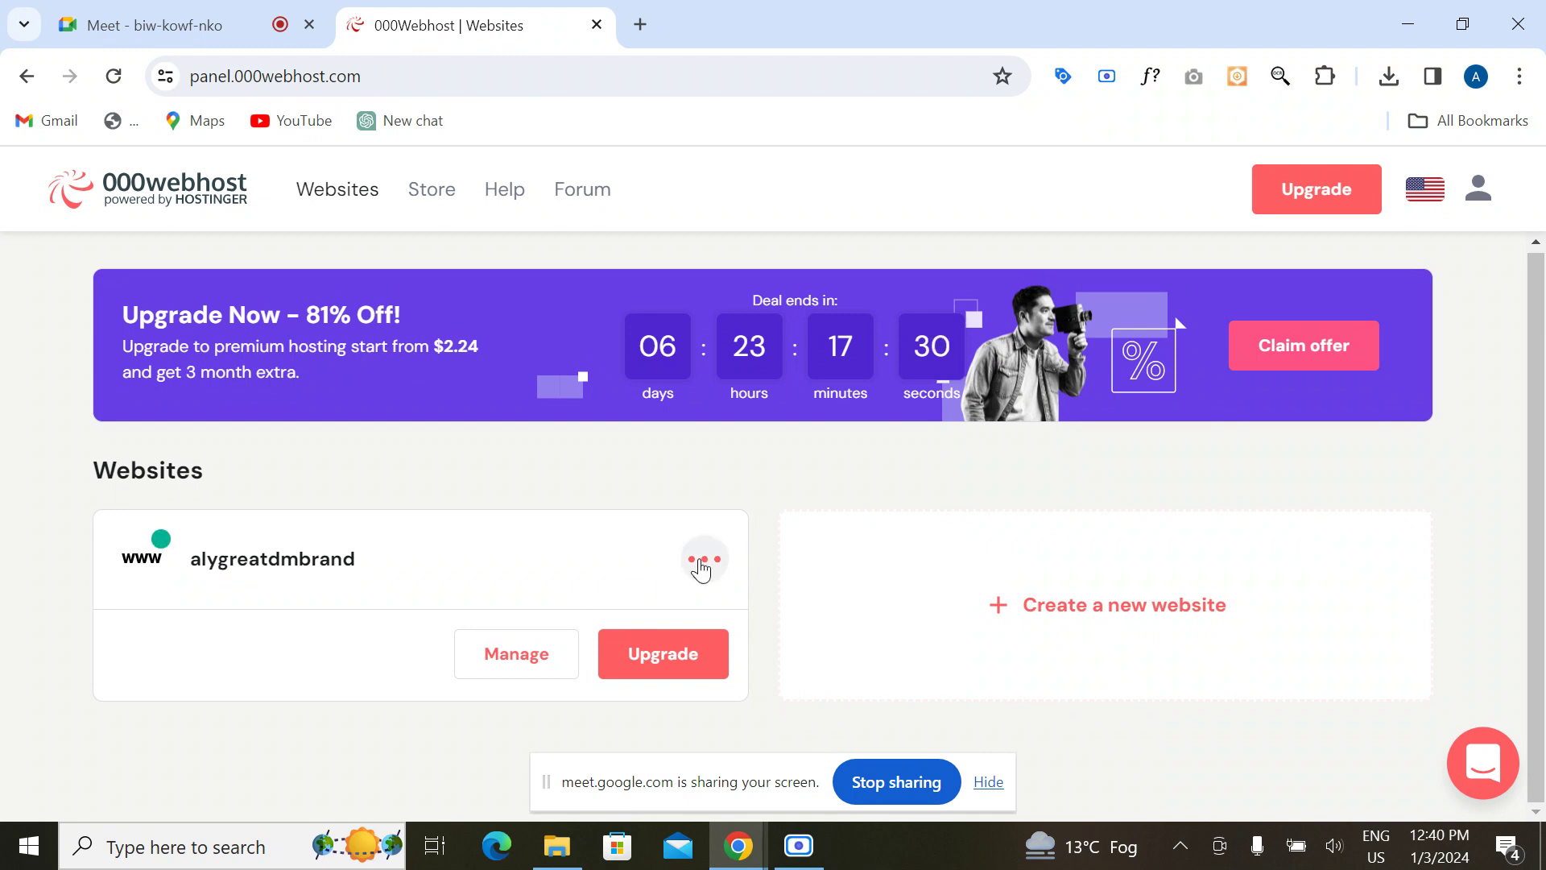
left_click(524, 659)
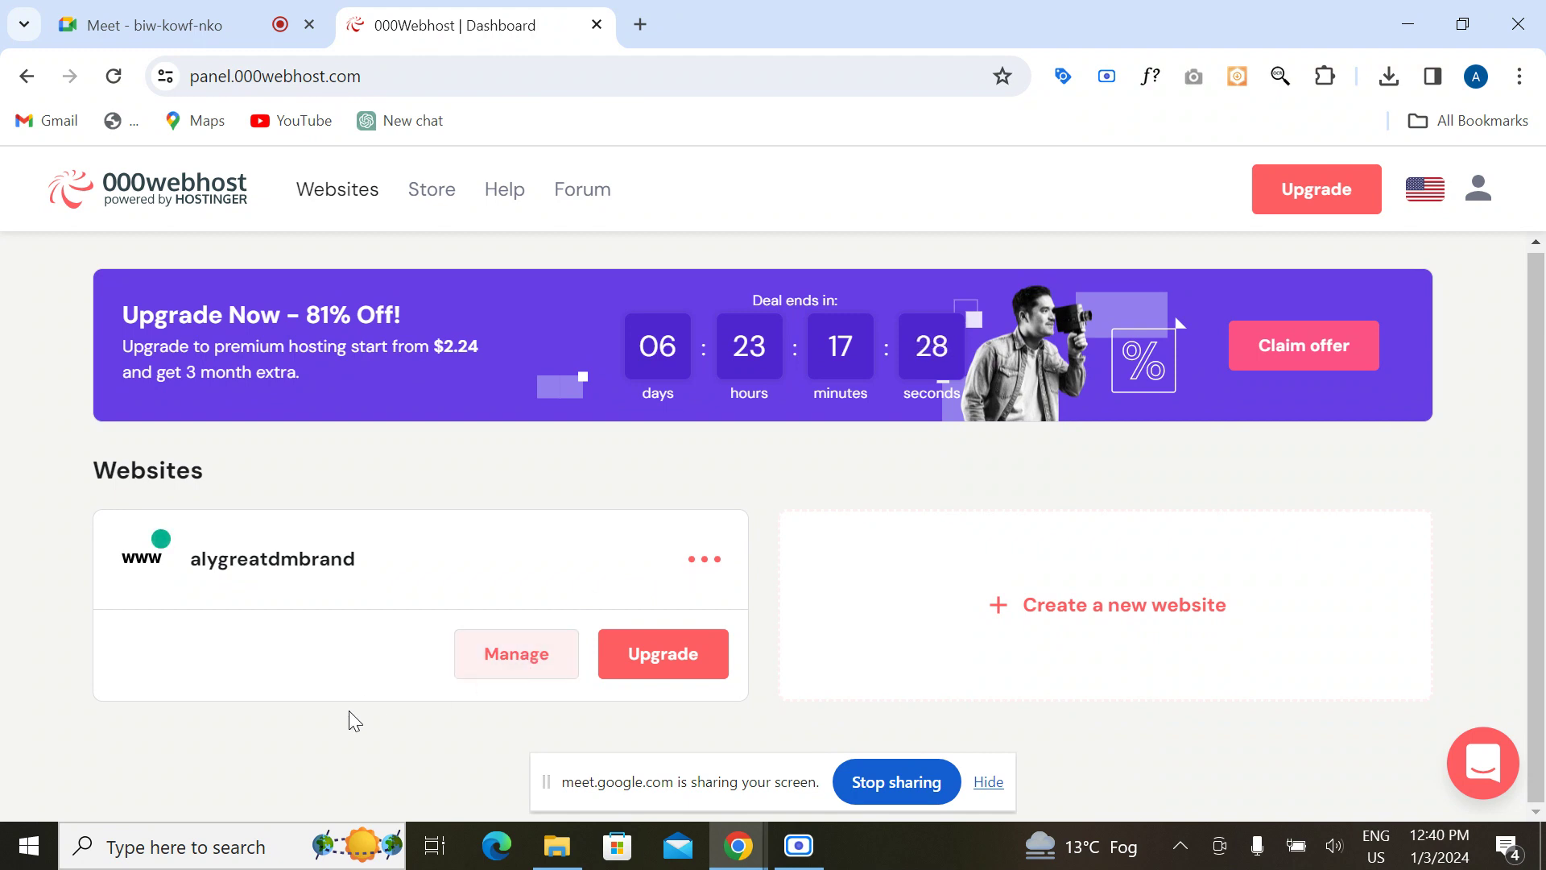
left_click(513, 667)
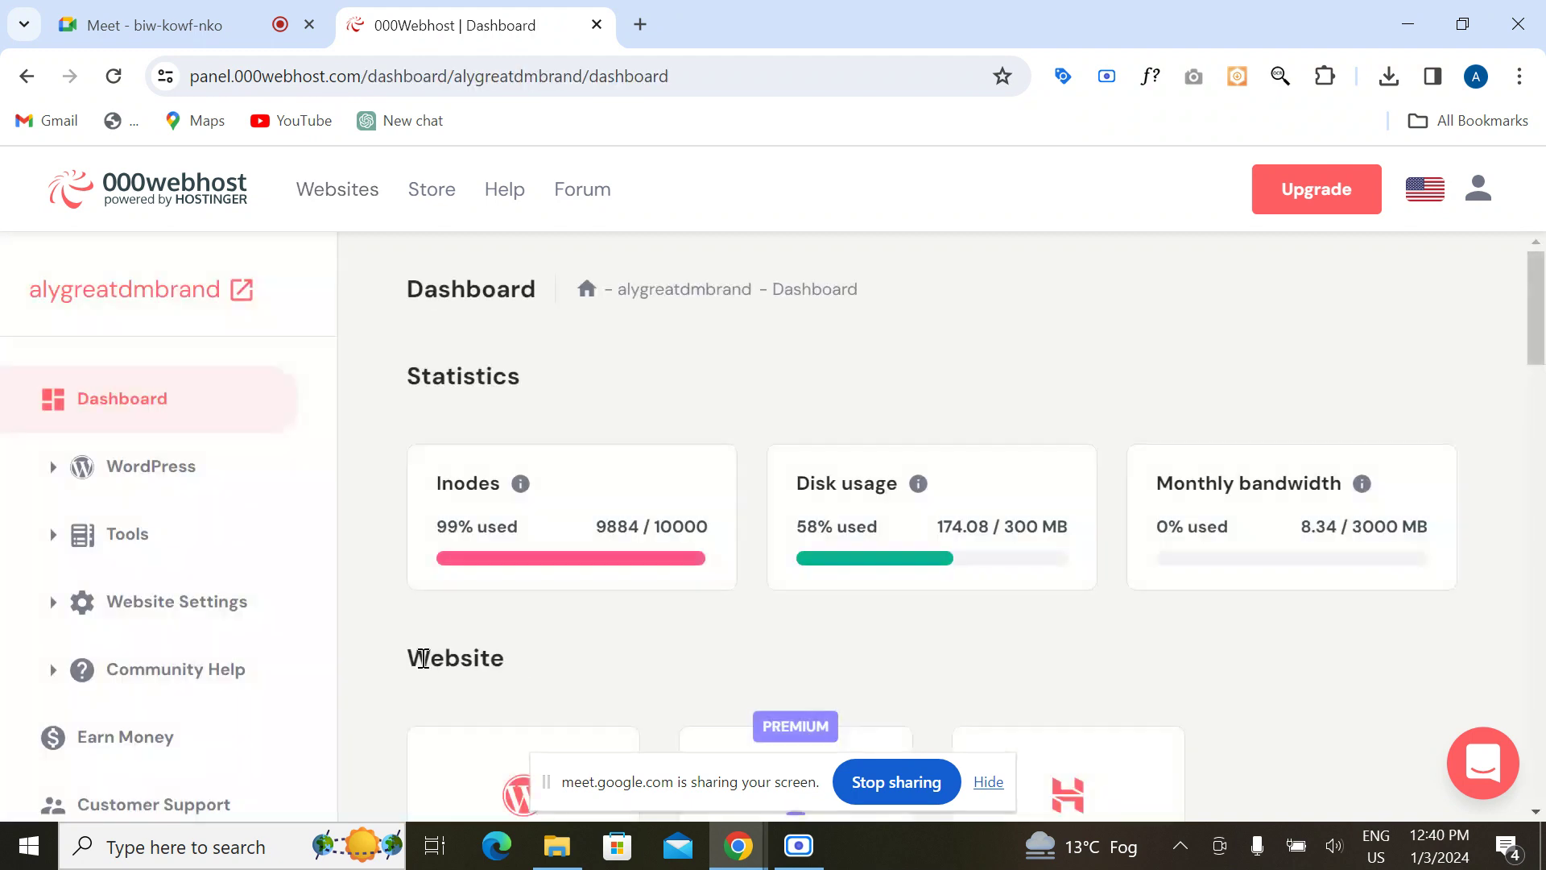
scroll(510, 631, "down", 2)
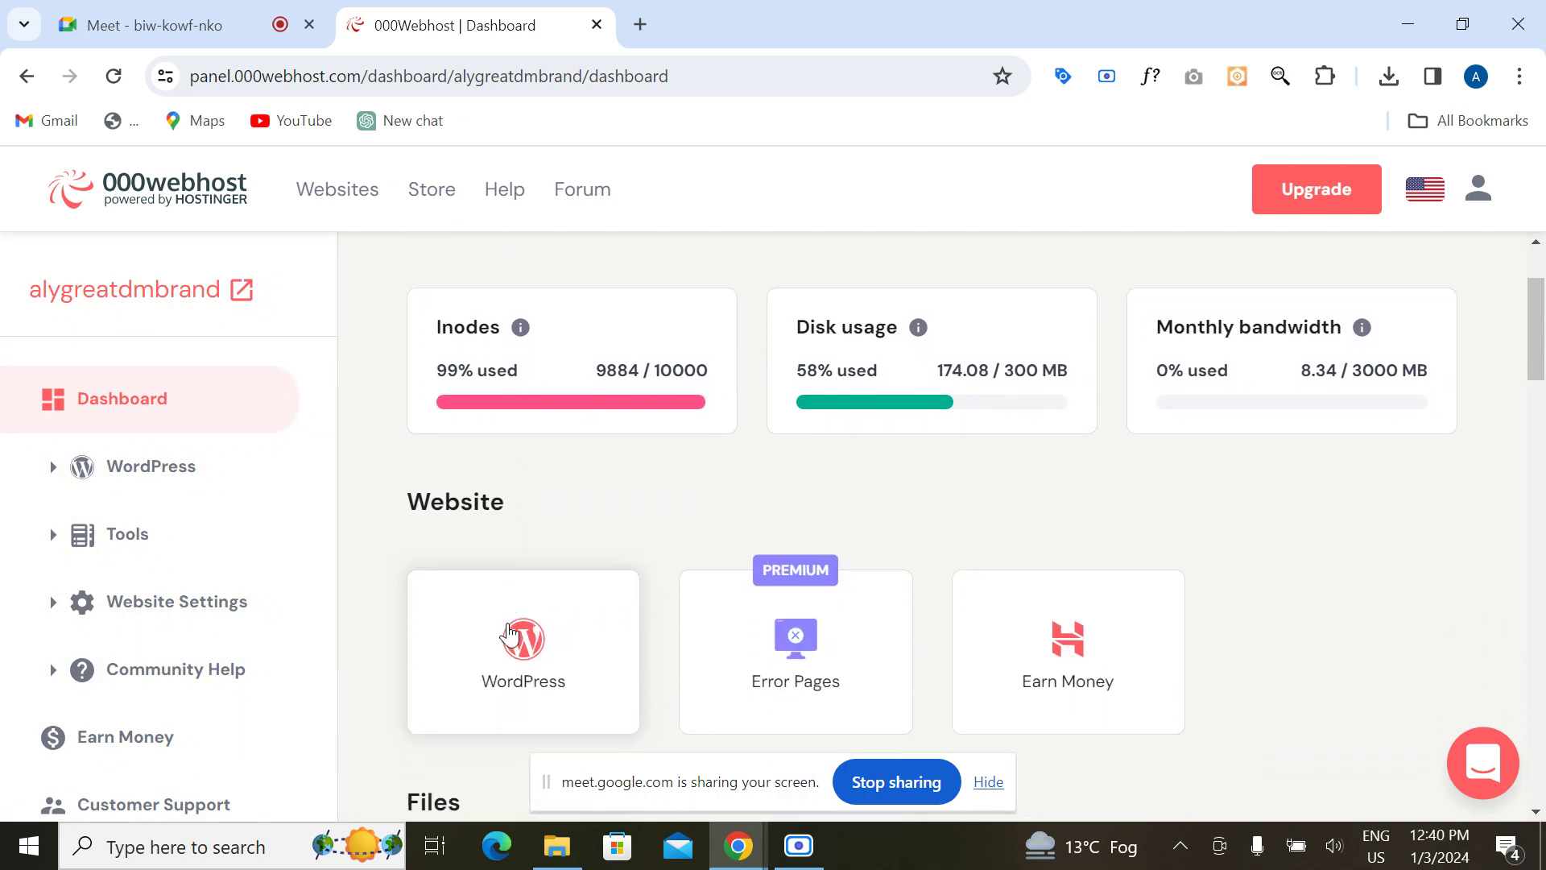
scroll(509, 633, "down", 4)
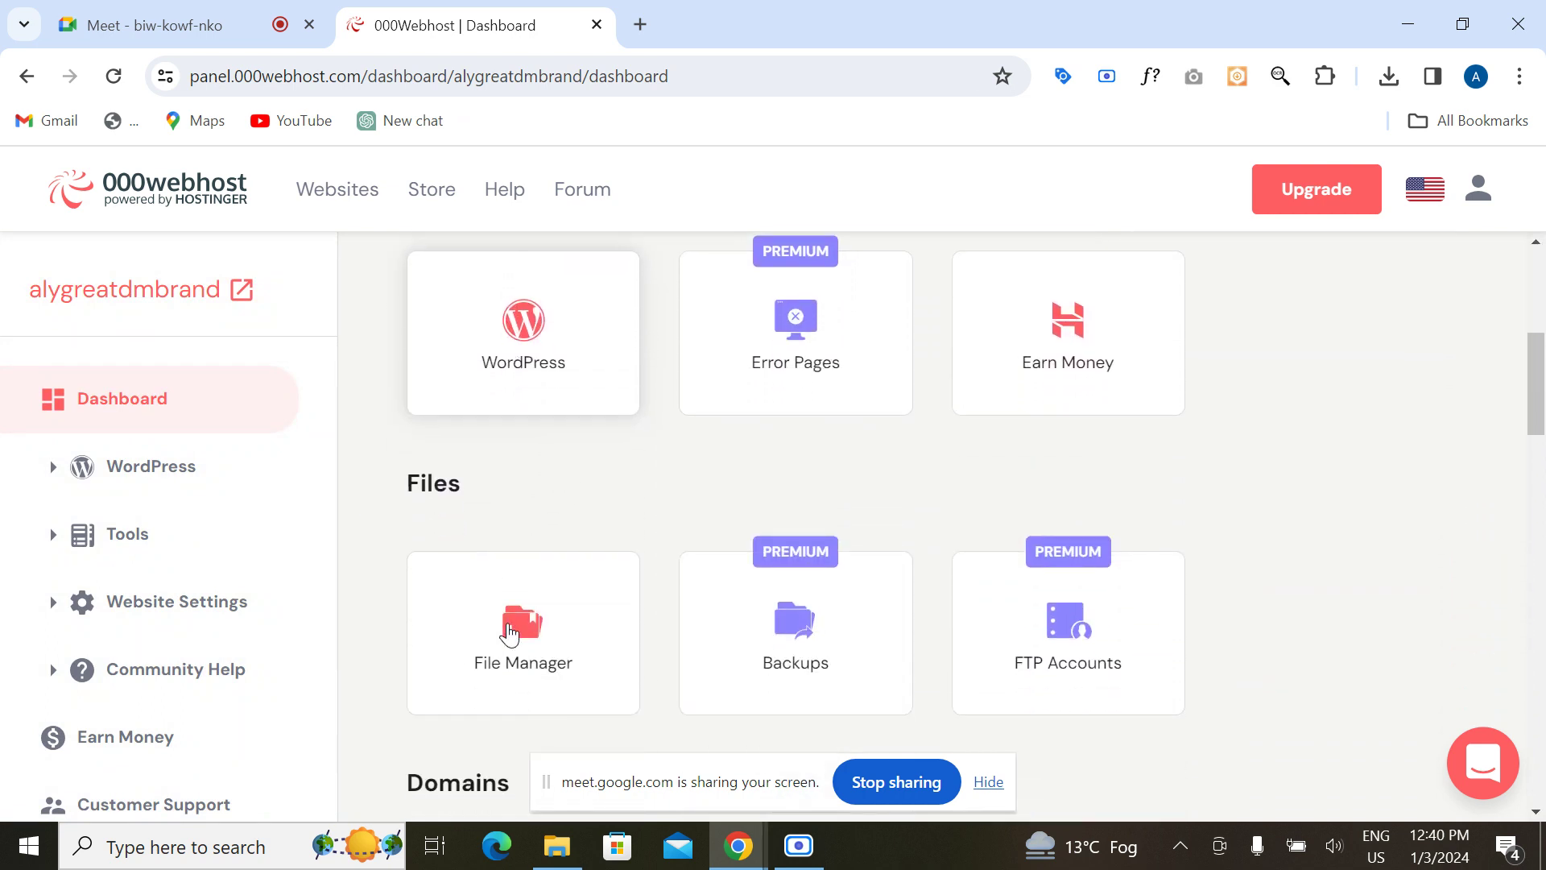
scroll(504, 632, "down", 3)
Step: Launch the File Manager and close the old dashboard tab
left_click(493, 448)
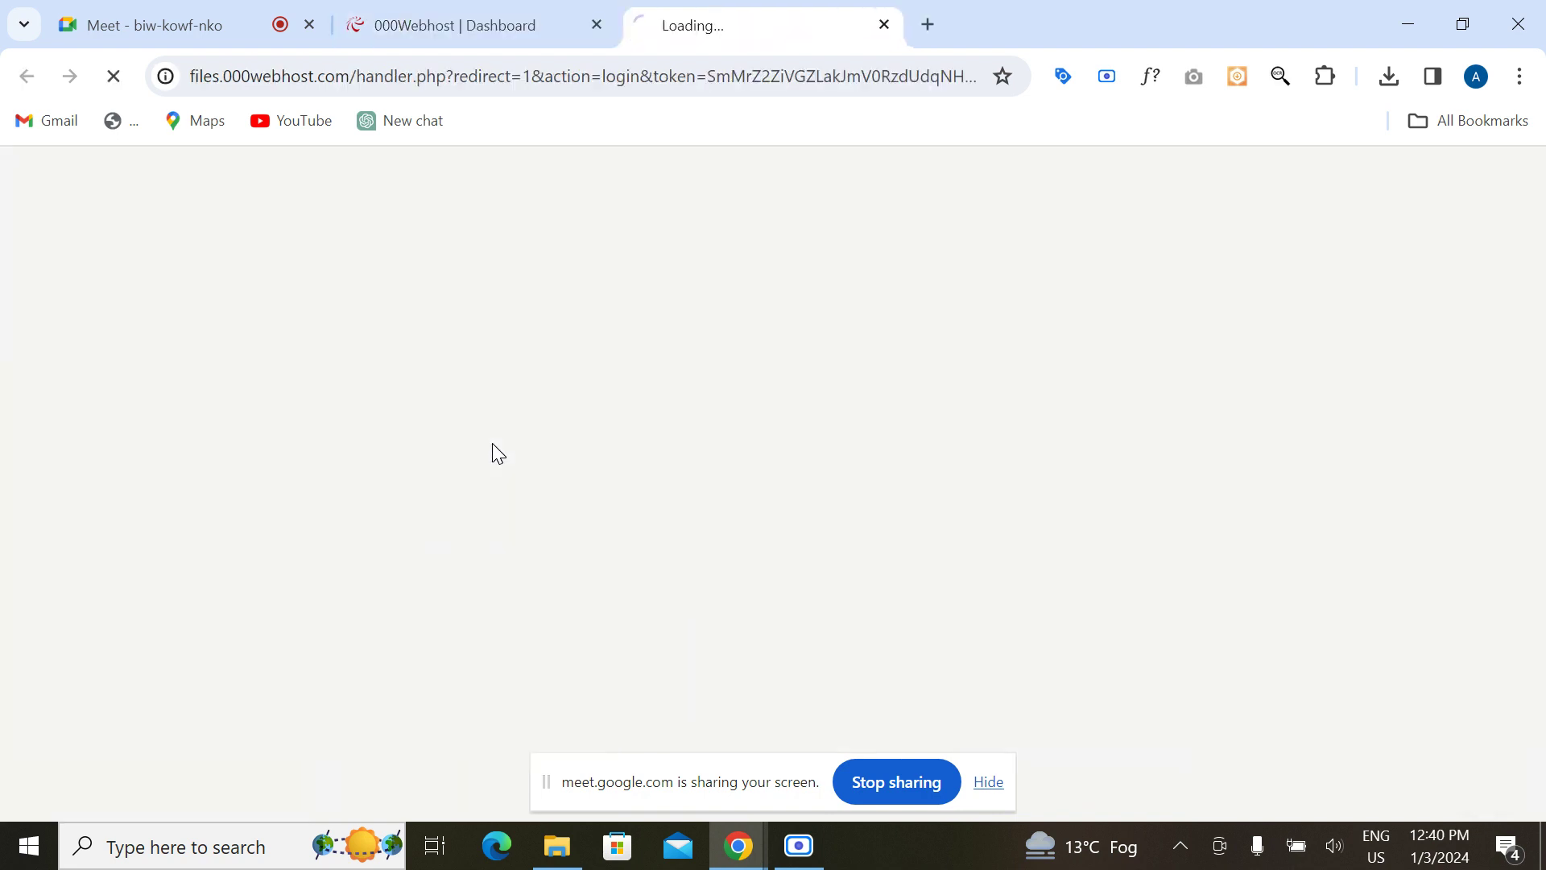
left_click(508, 34)
left_click(735, 22)
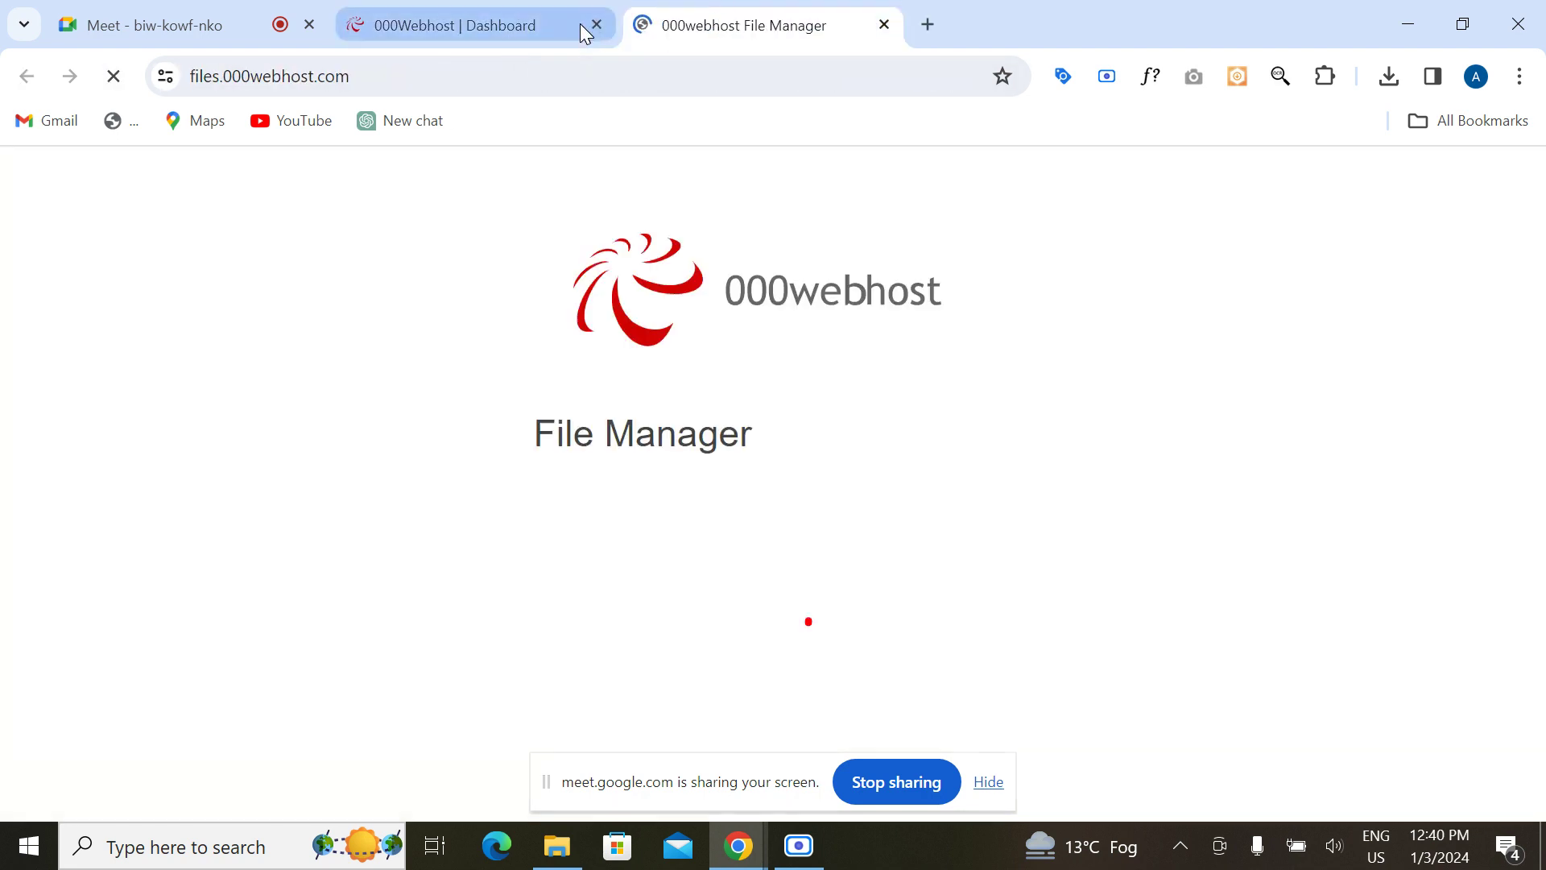
left_click(596, 23)
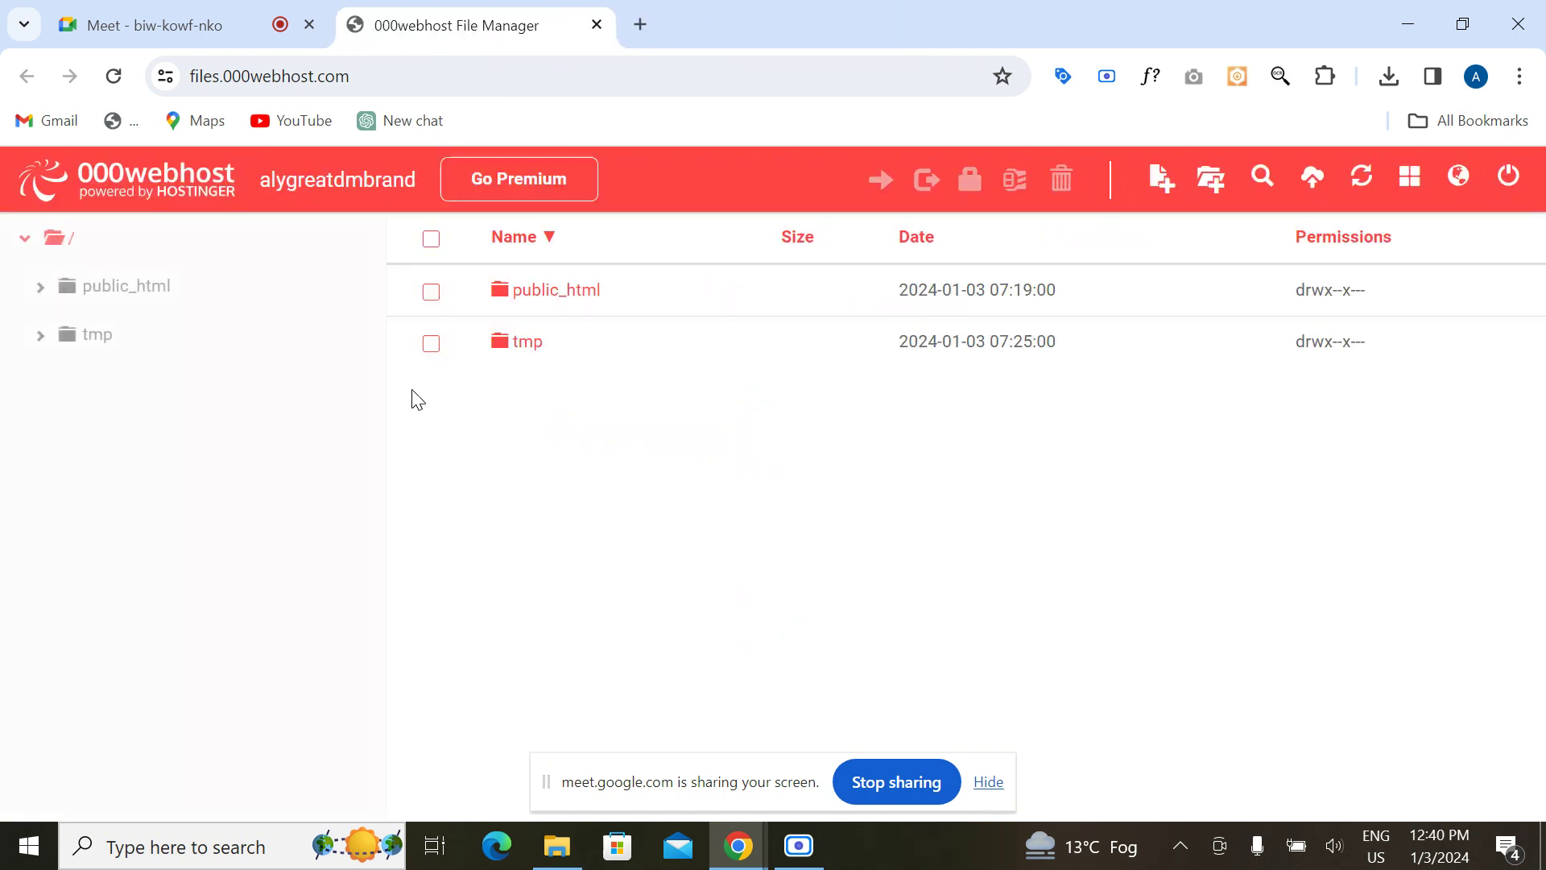
Step: Open the public_html folder and look over its WordPress files
left_click(545, 305)
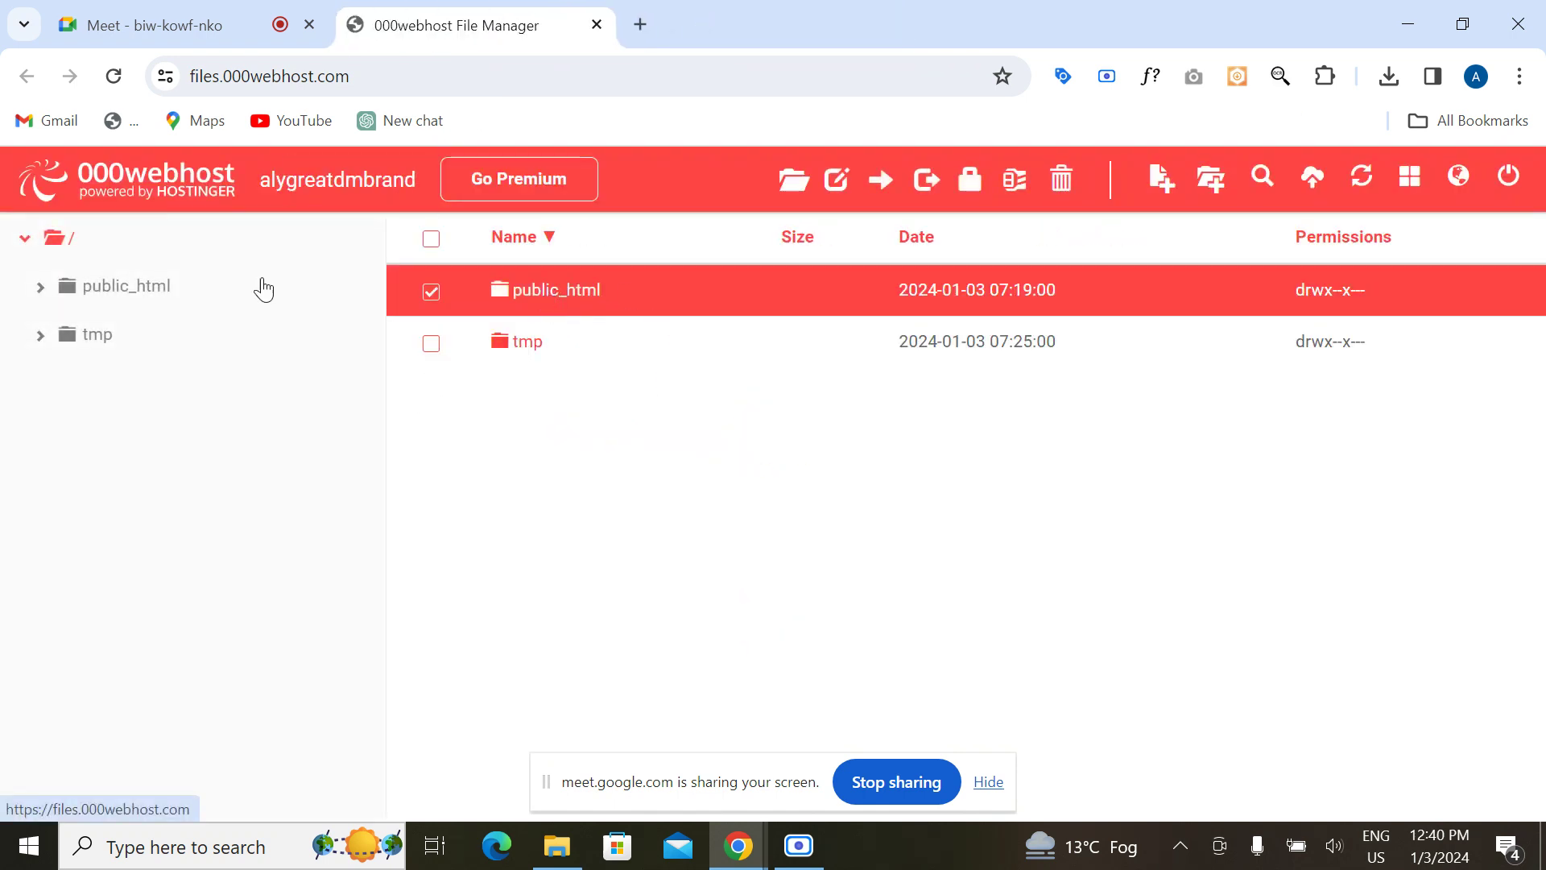
left_click(128, 291)
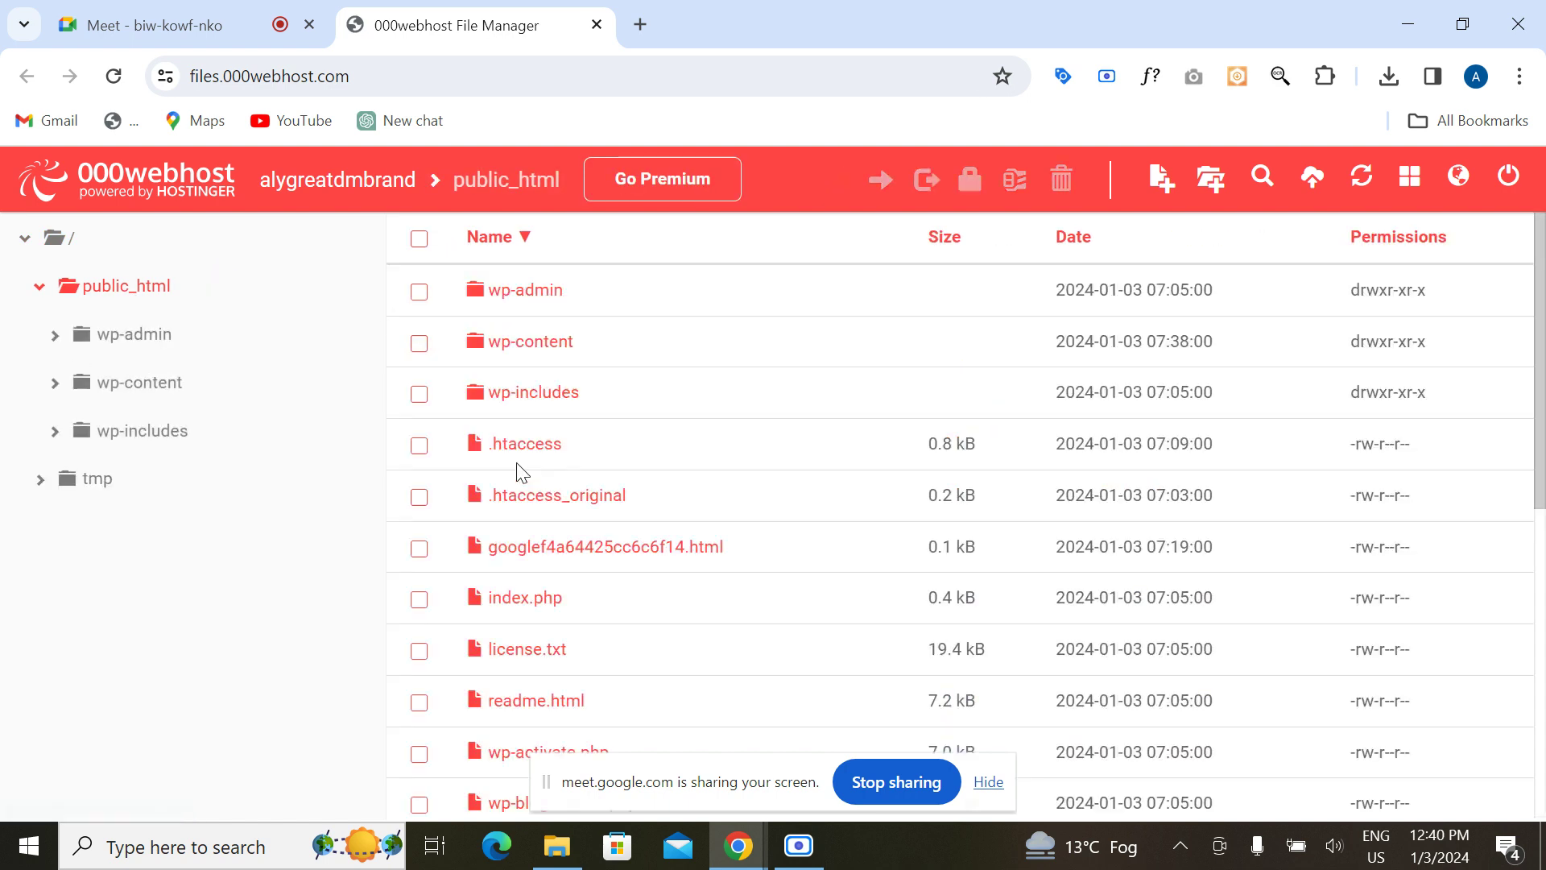
scroll(588, 479, "down", 2)
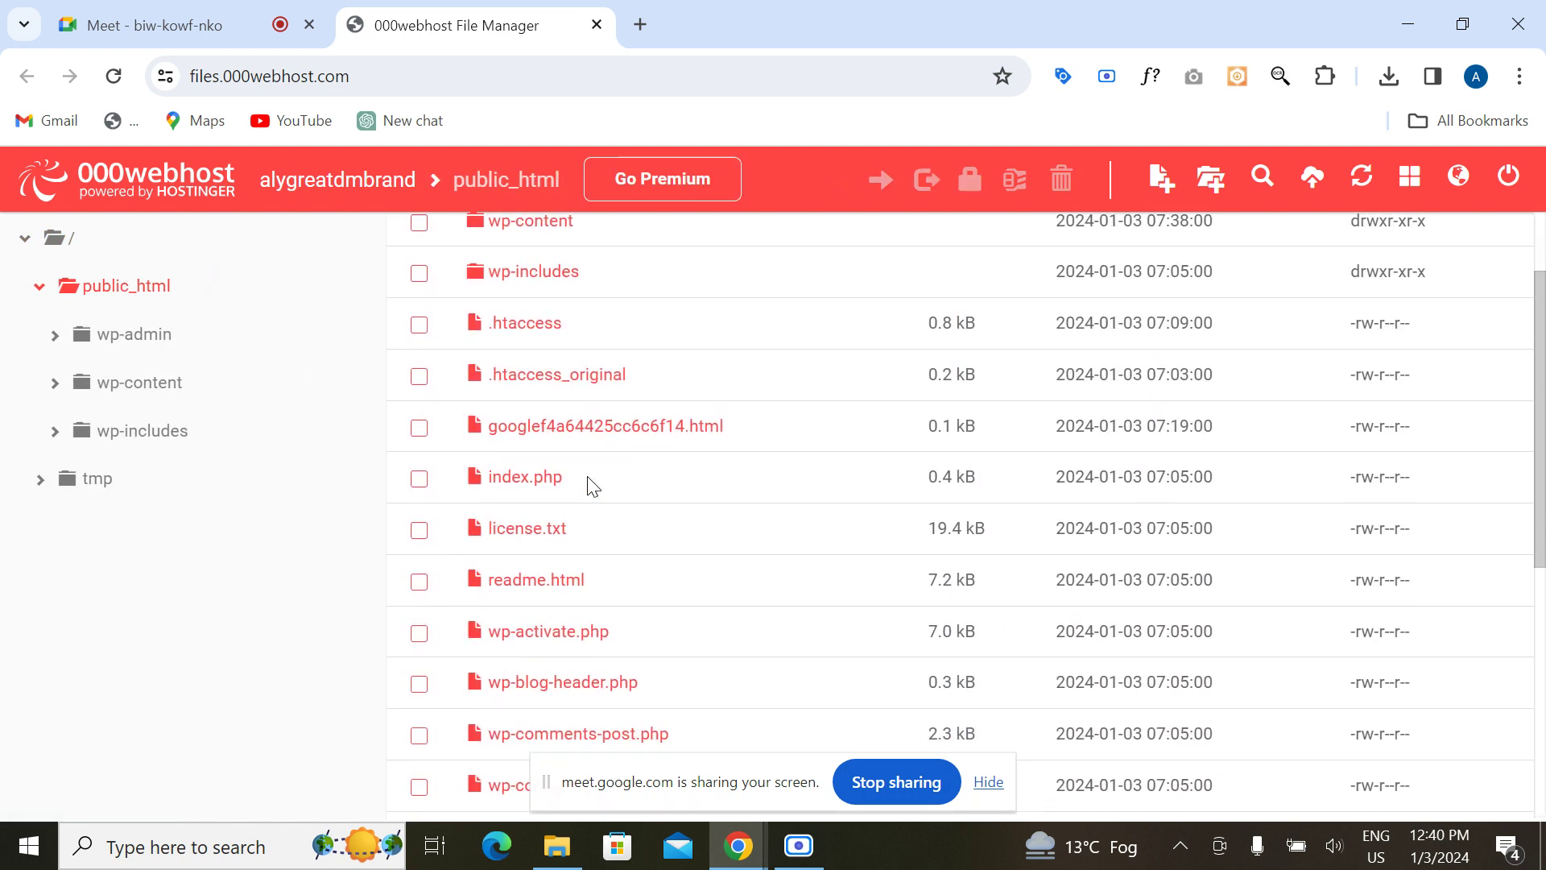
scroll(592, 485, "down", 5)
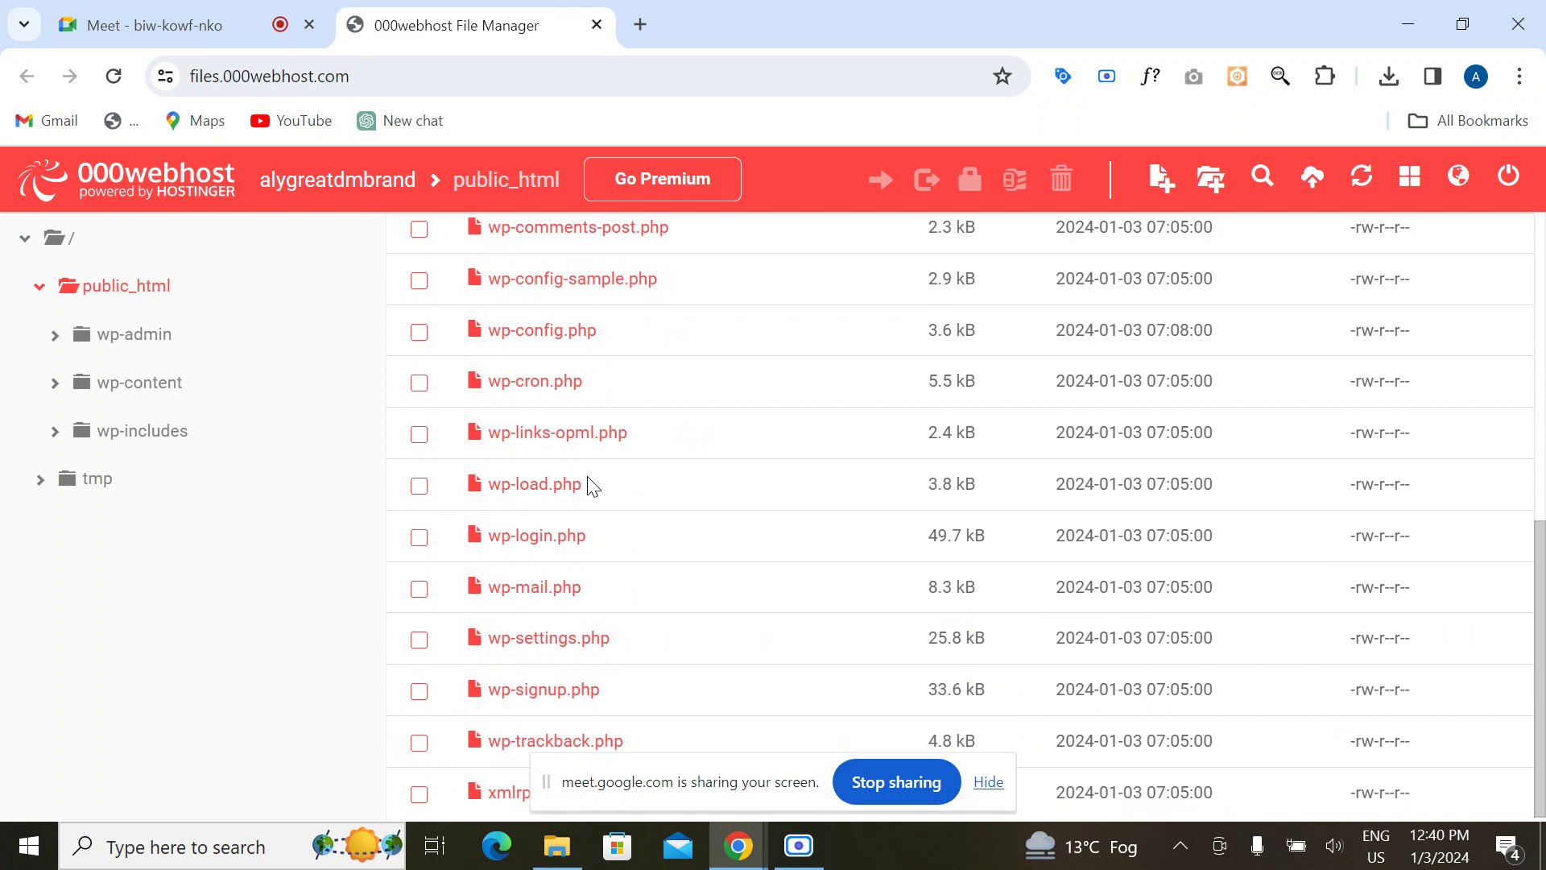
scroll(592, 485, "up", 2)
scroll(593, 484, "up", 6)
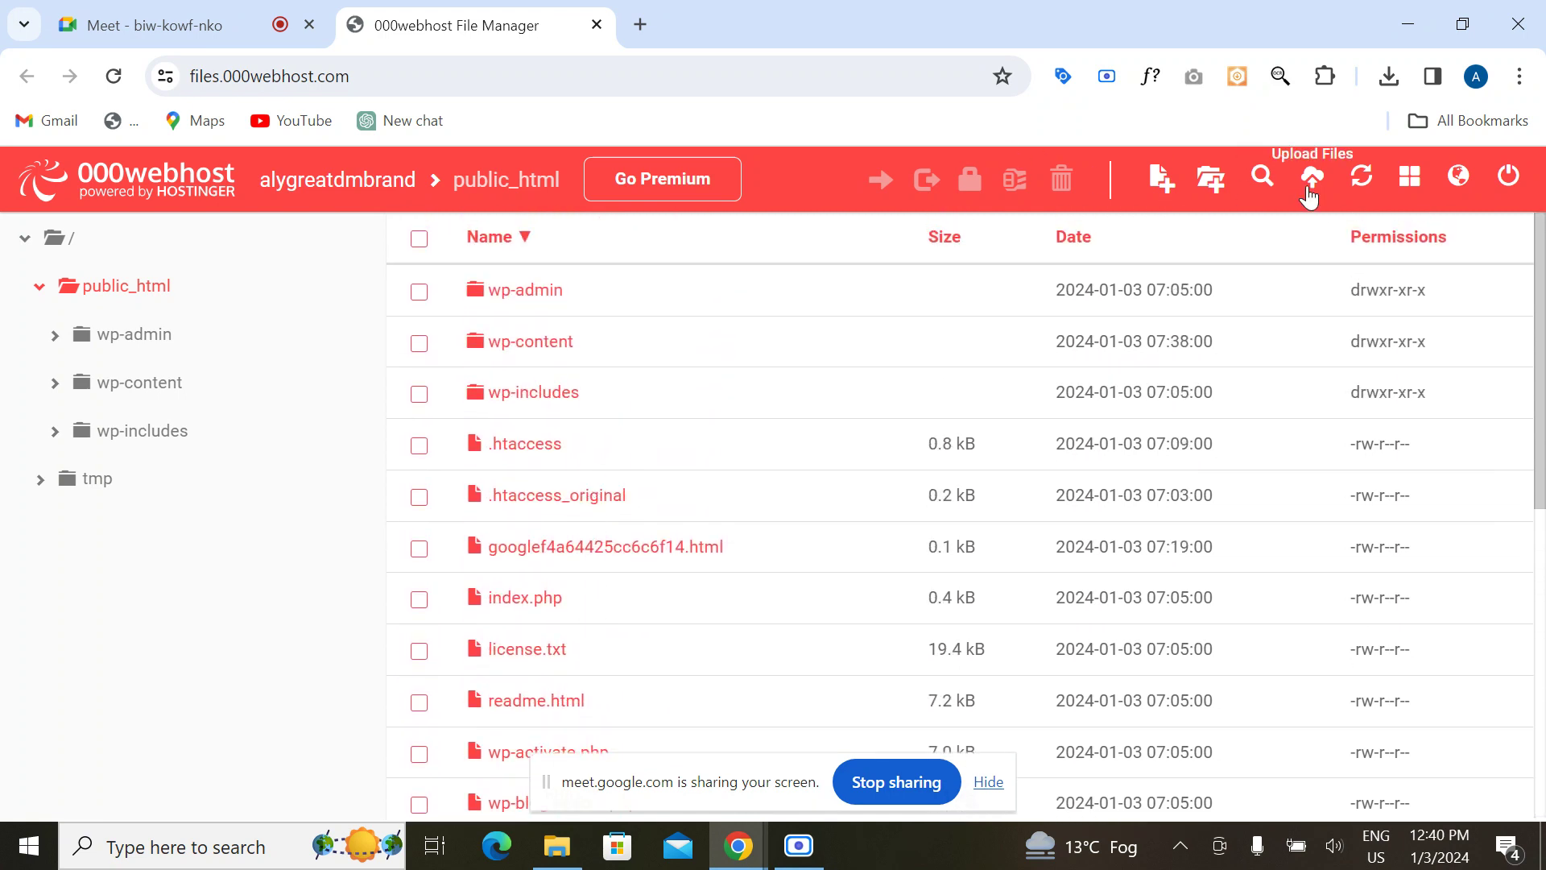
Step: Upload robots.txt from D:\SEO\SEO into public_html by dragging it into the Upload files dialog
left_click(1311, 182)
left_click(766, 361)
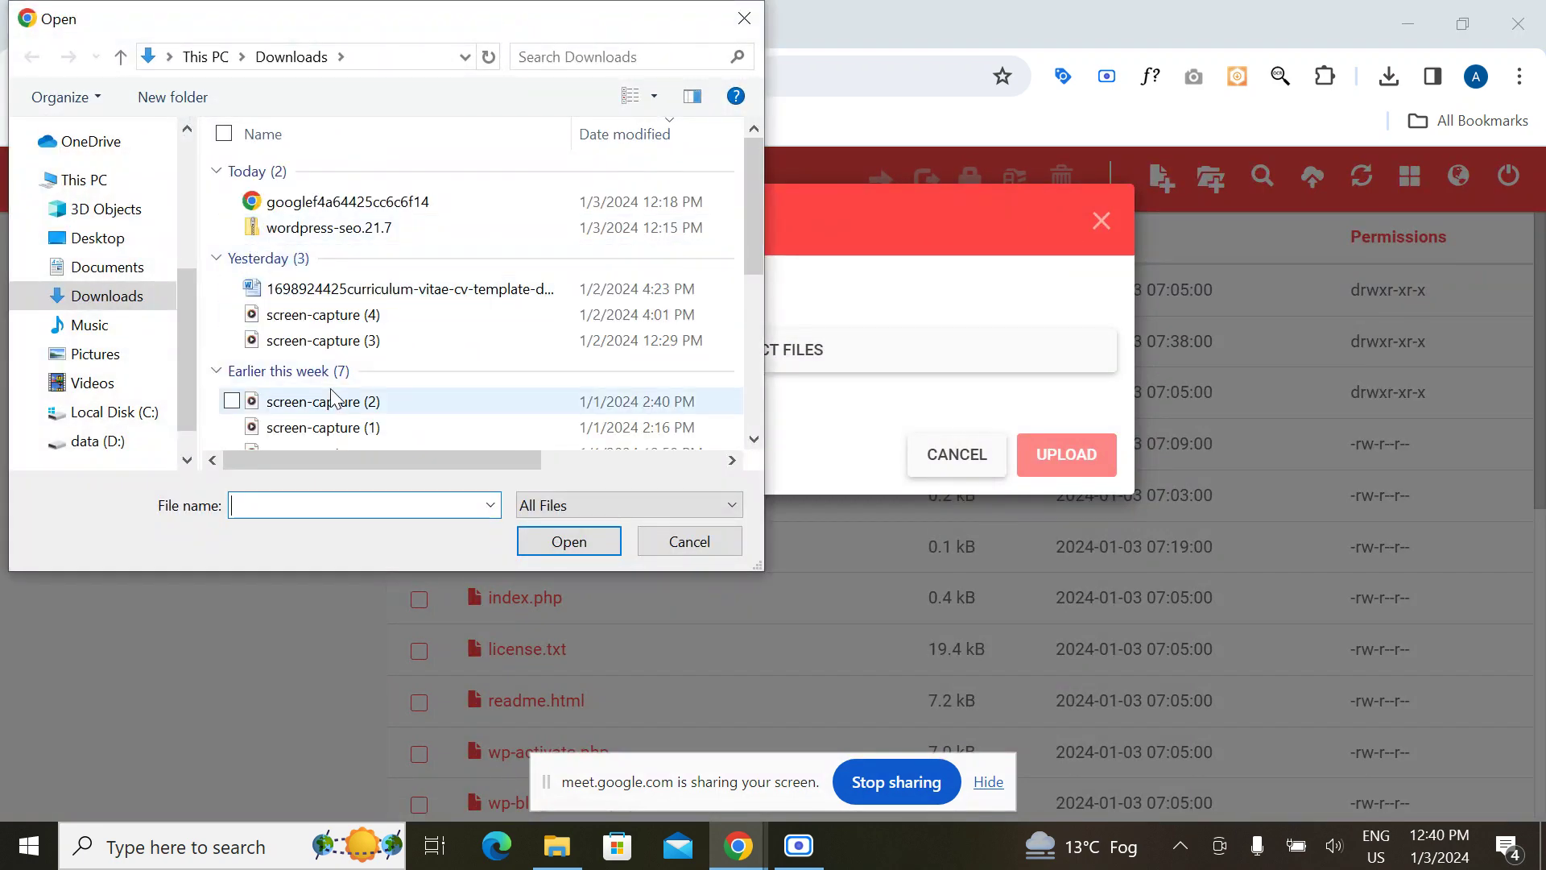
scroll(427, 394, "down", 4)
left_click(756, 29)
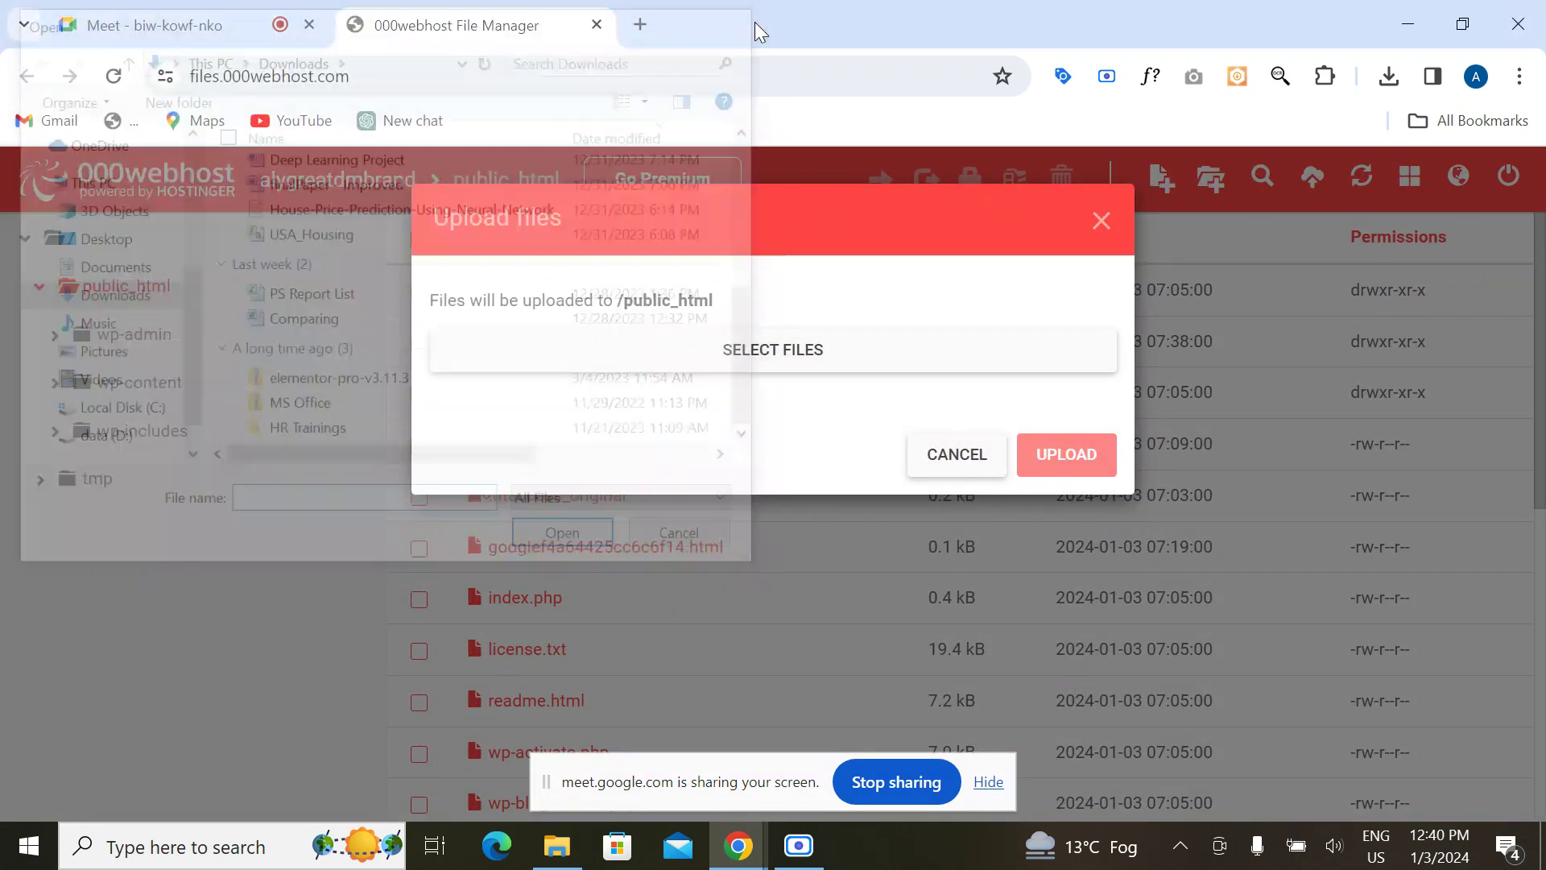
left_click(583, 845)
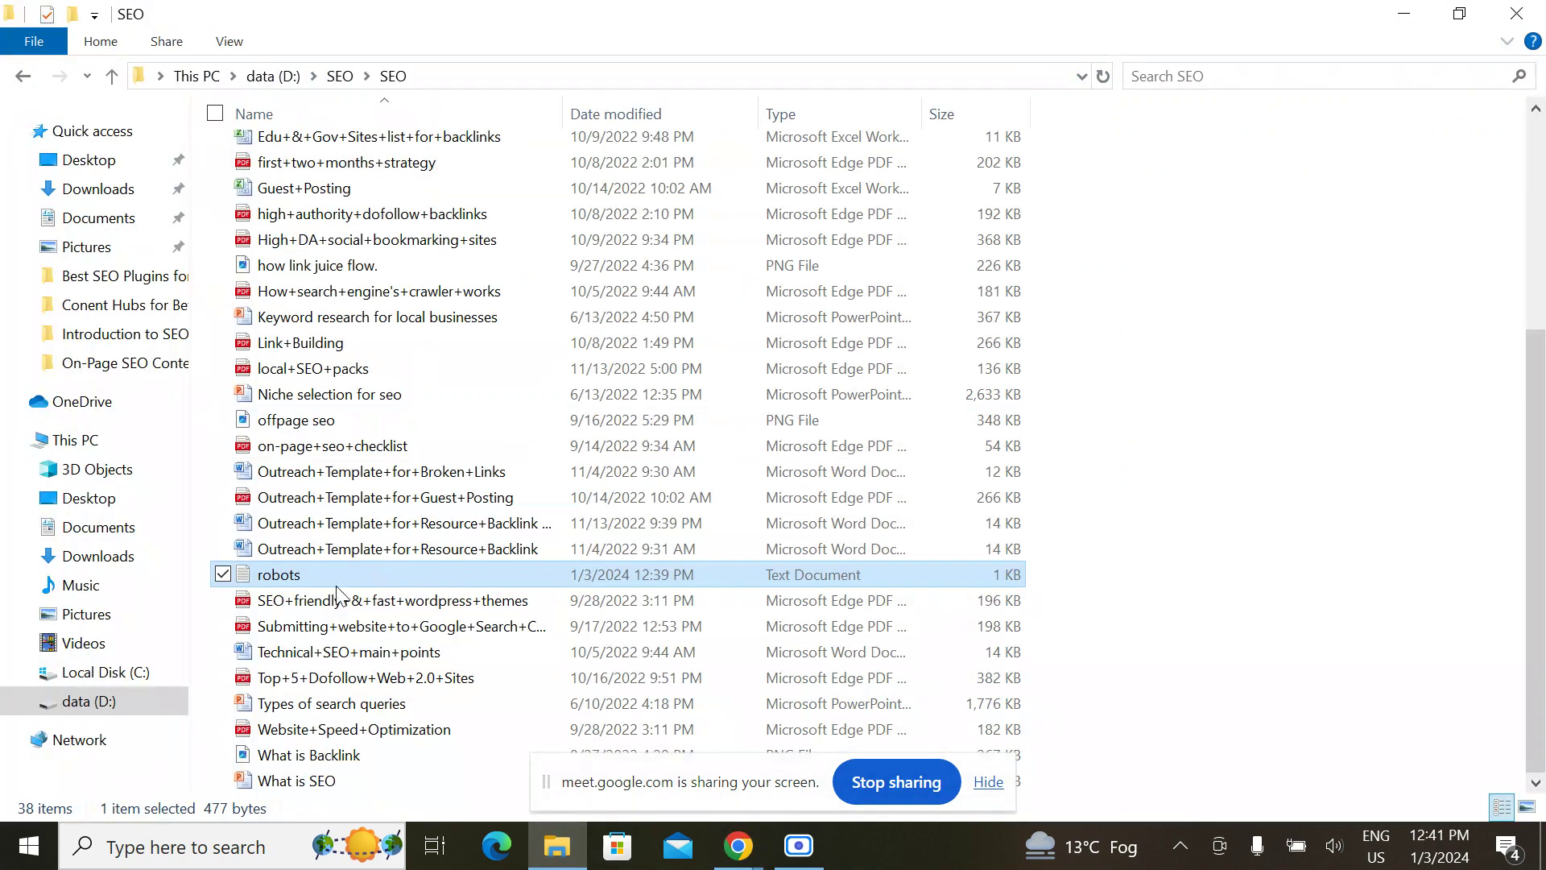
left_click_drag(302, 572, 735, 365)
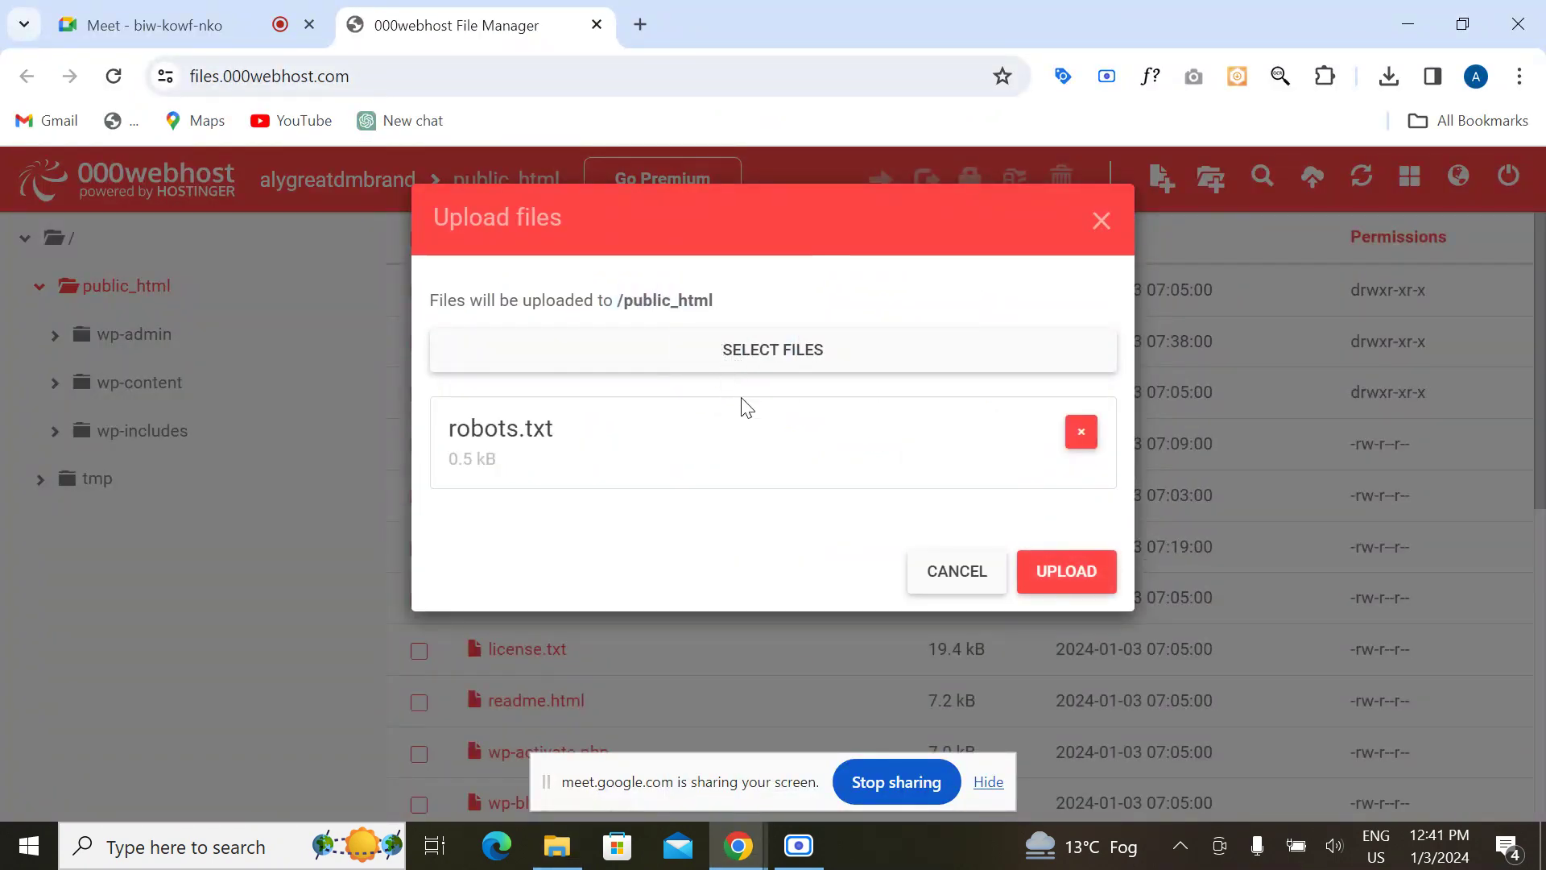
left_click(1066, 572)
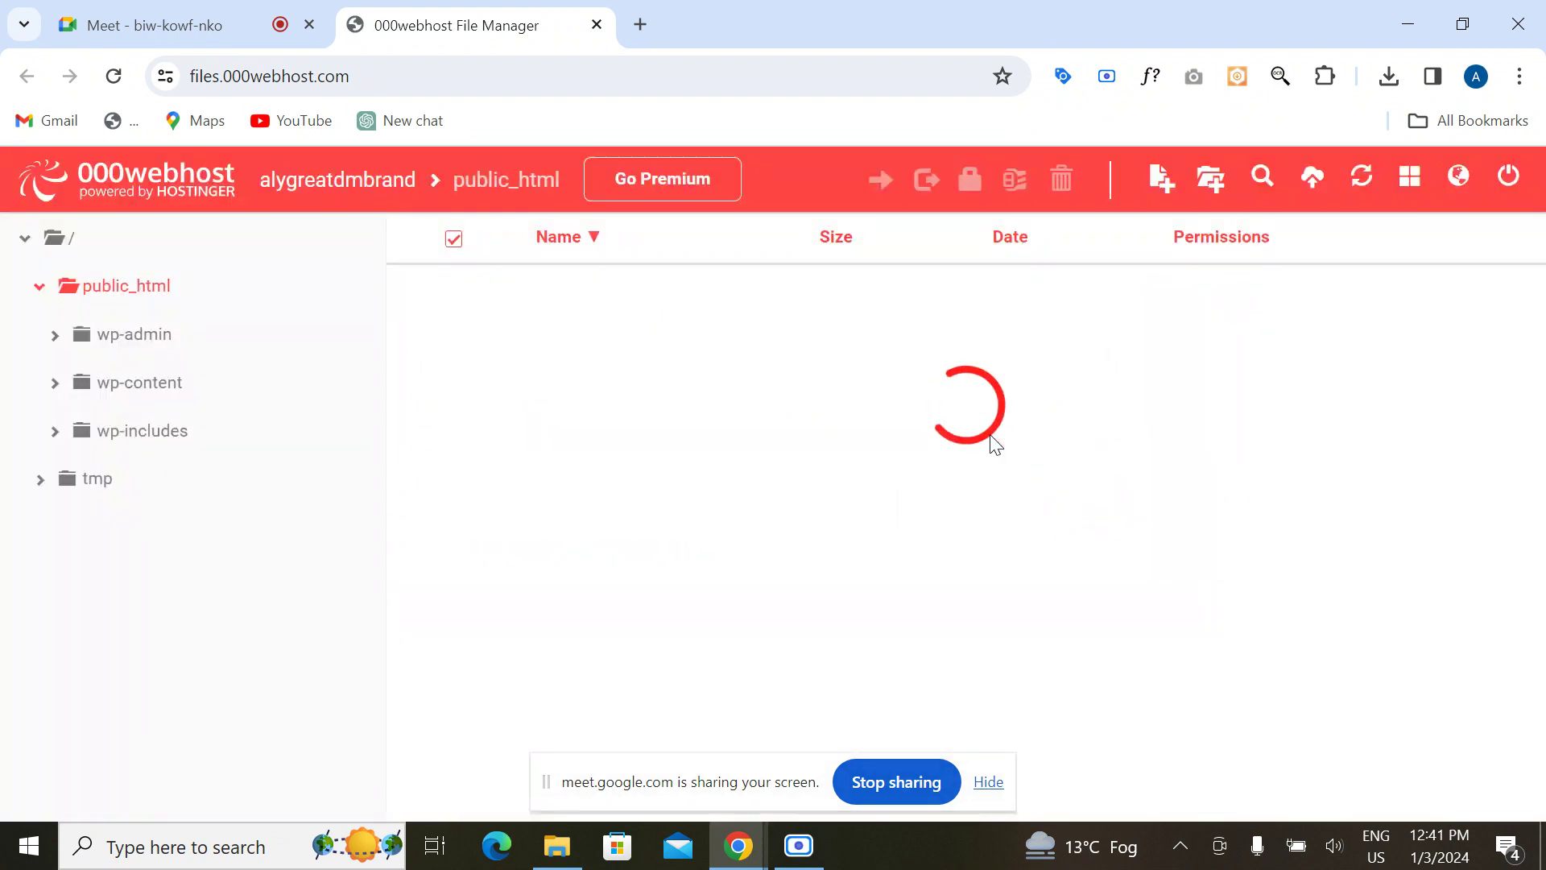
Step: Check robots.txt (0.5 kB) is listed in public_html, then close the File Manager tab
scroll(737, 563, "down", 7)
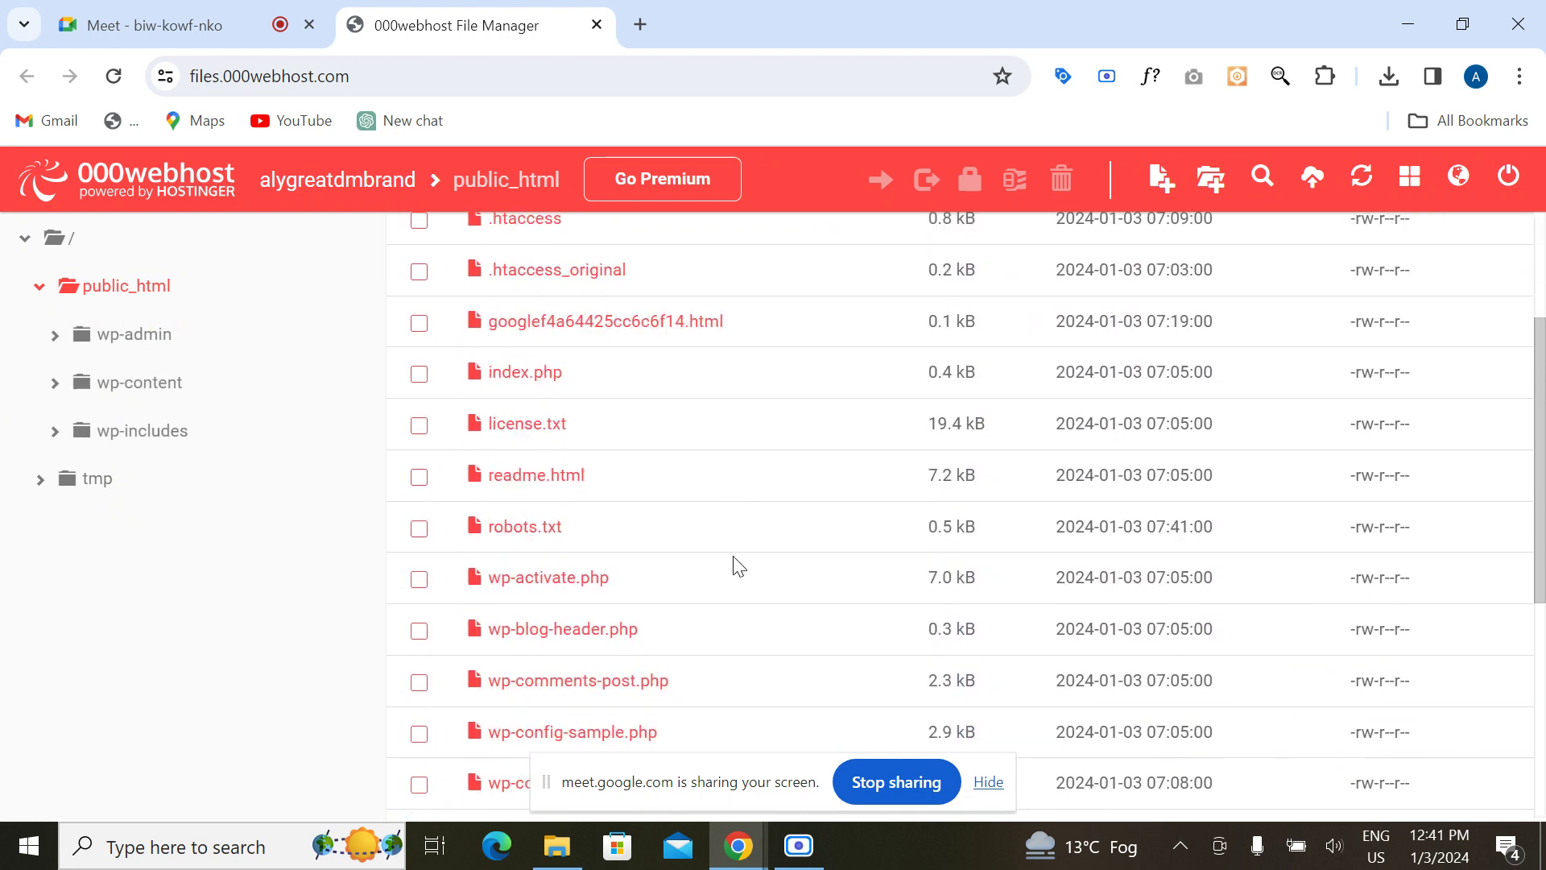
scroll(733, 559, "up", 3)
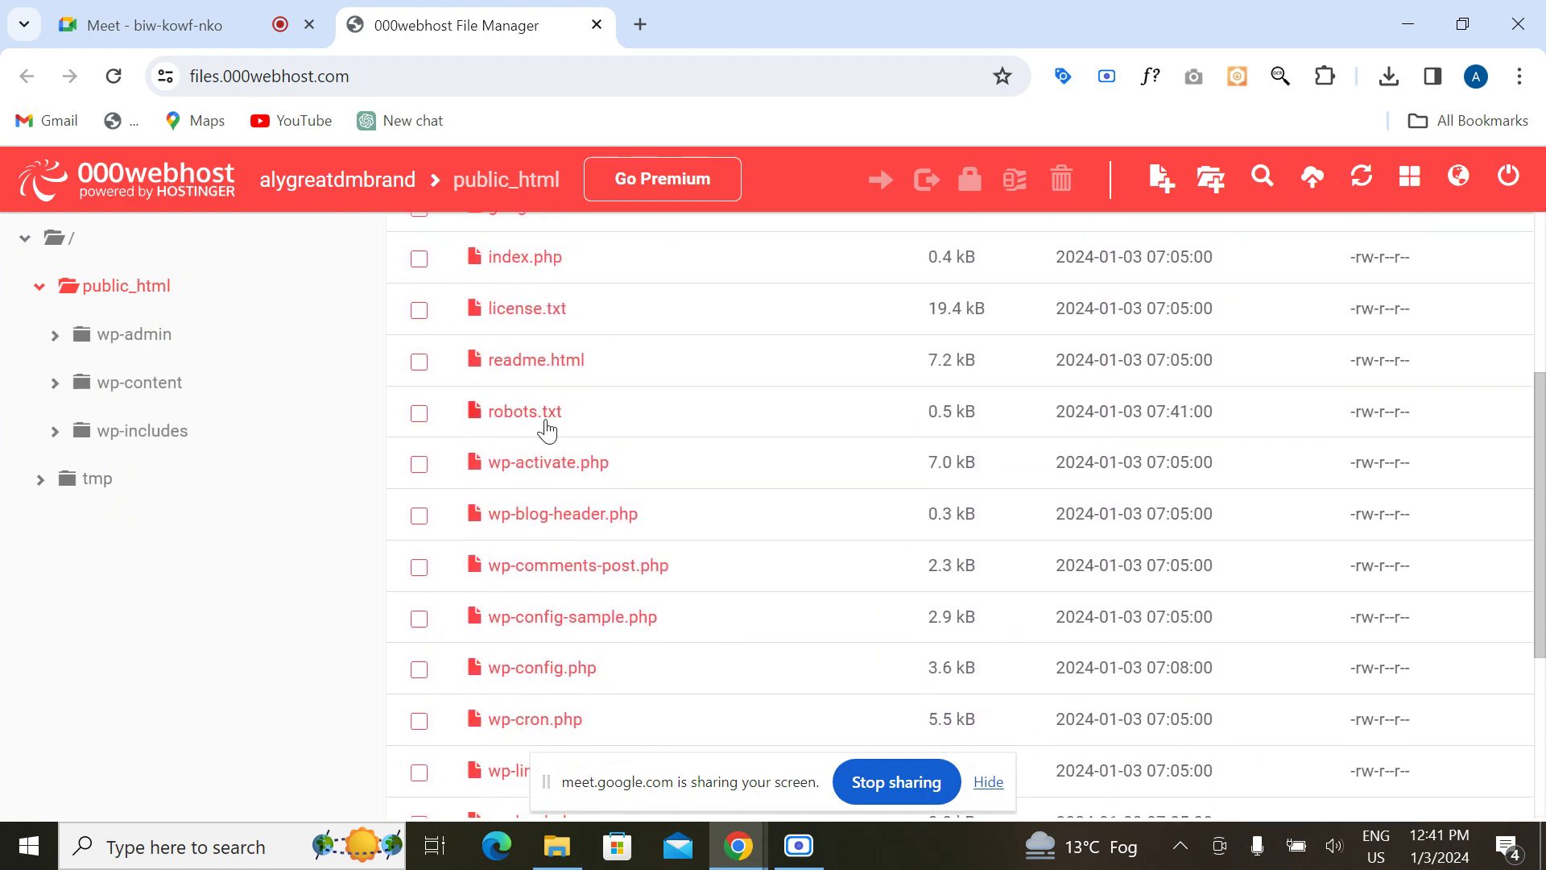
scroll(474, 605, "down", 1)
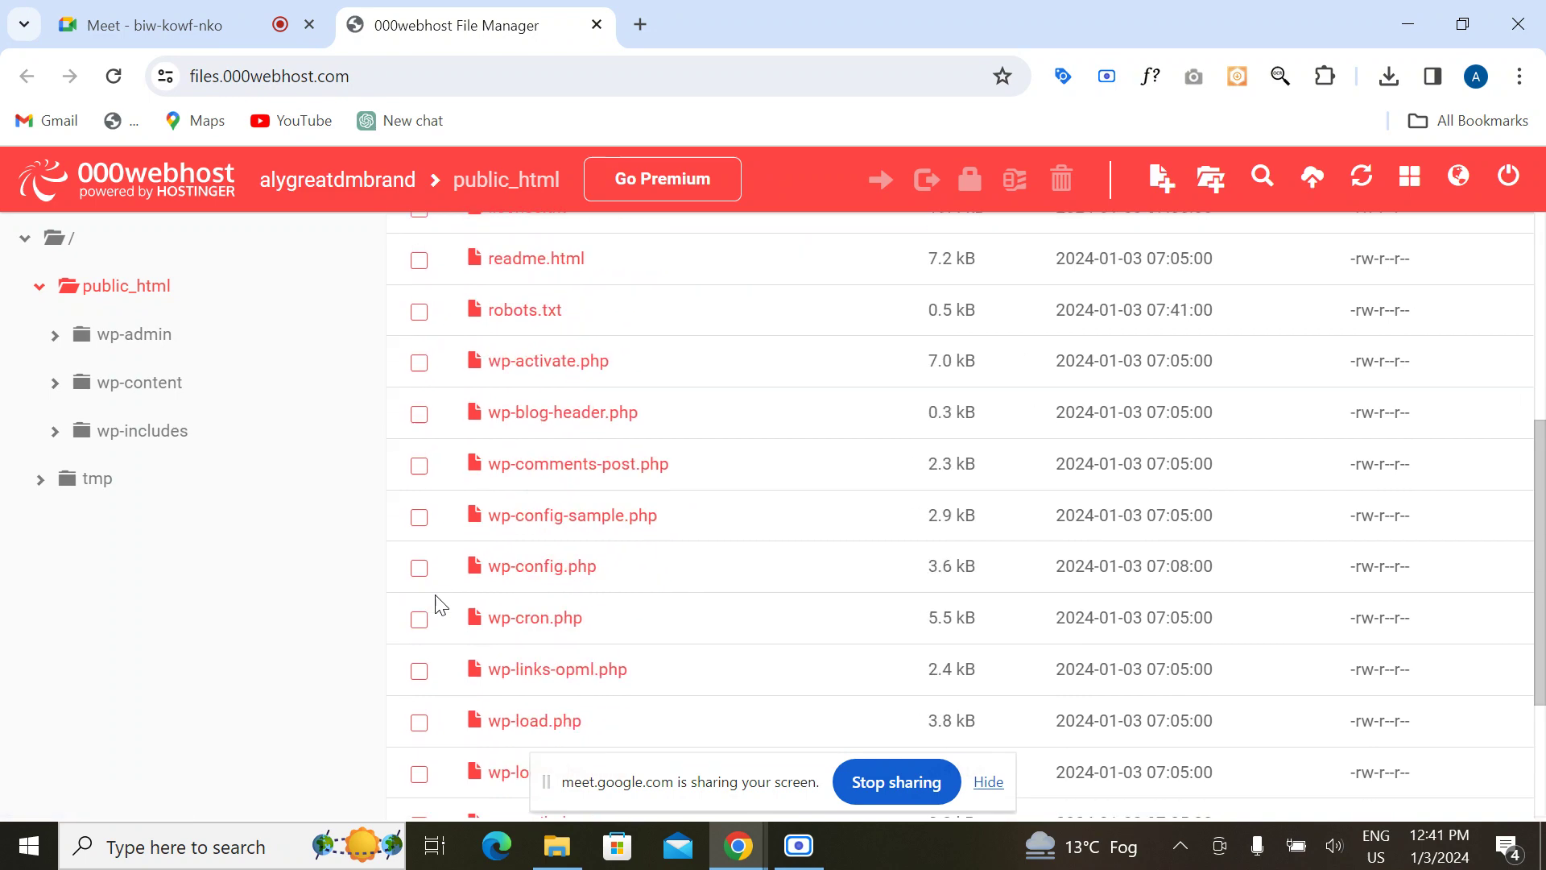
scroll(473, 606, "up", 5)
left_click(597, 25)
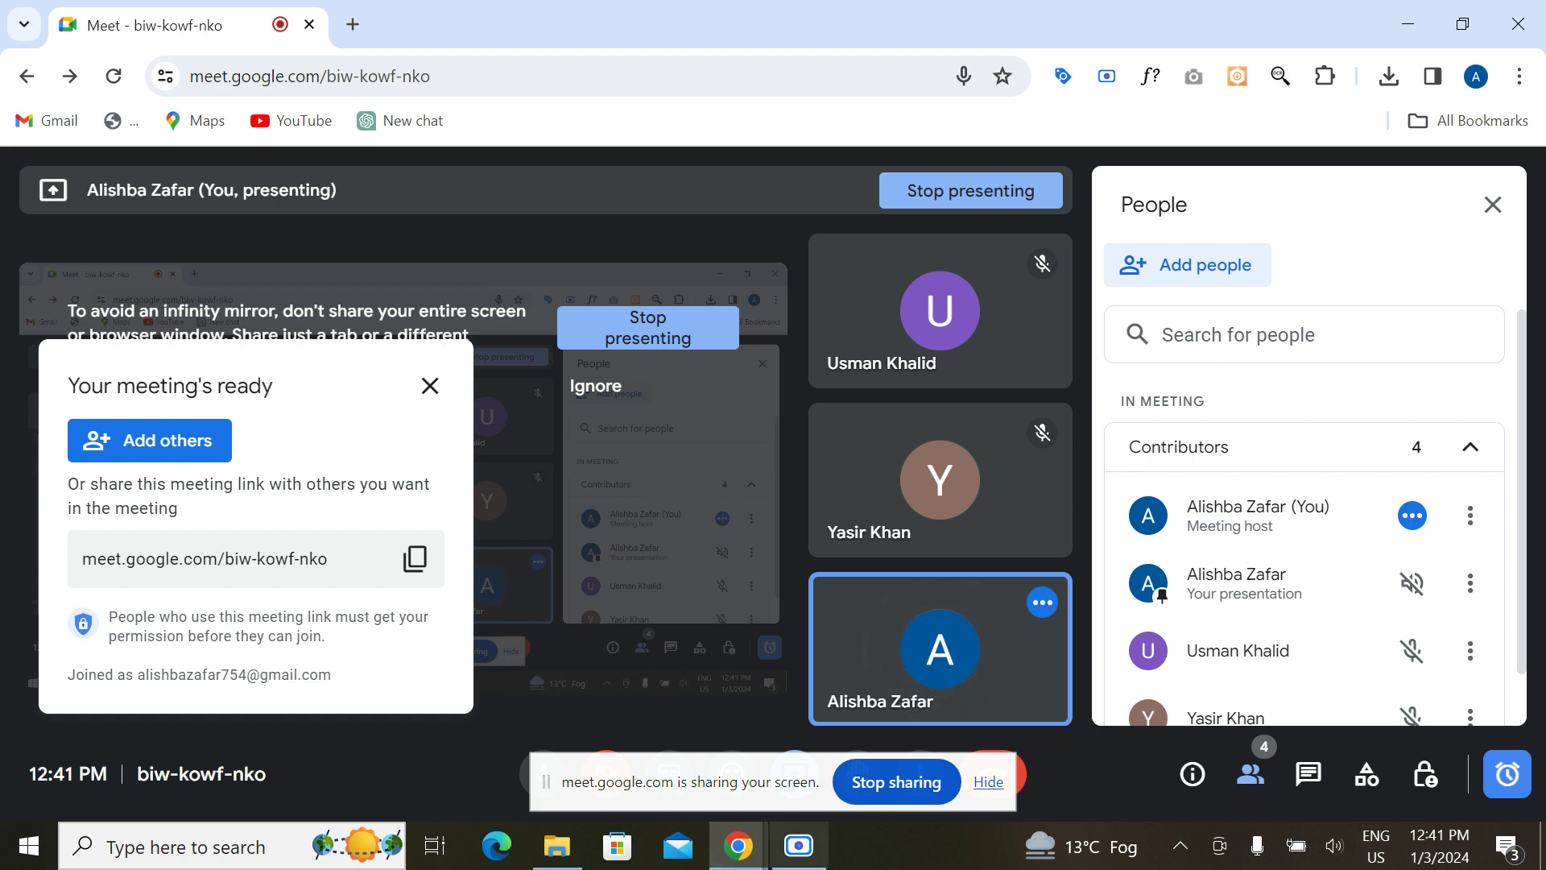
Step: Hide Meet's screen-sharing notice, browse to Desktop > SEO > Off Page SEO, then close Explorer
left_click(986, 786)
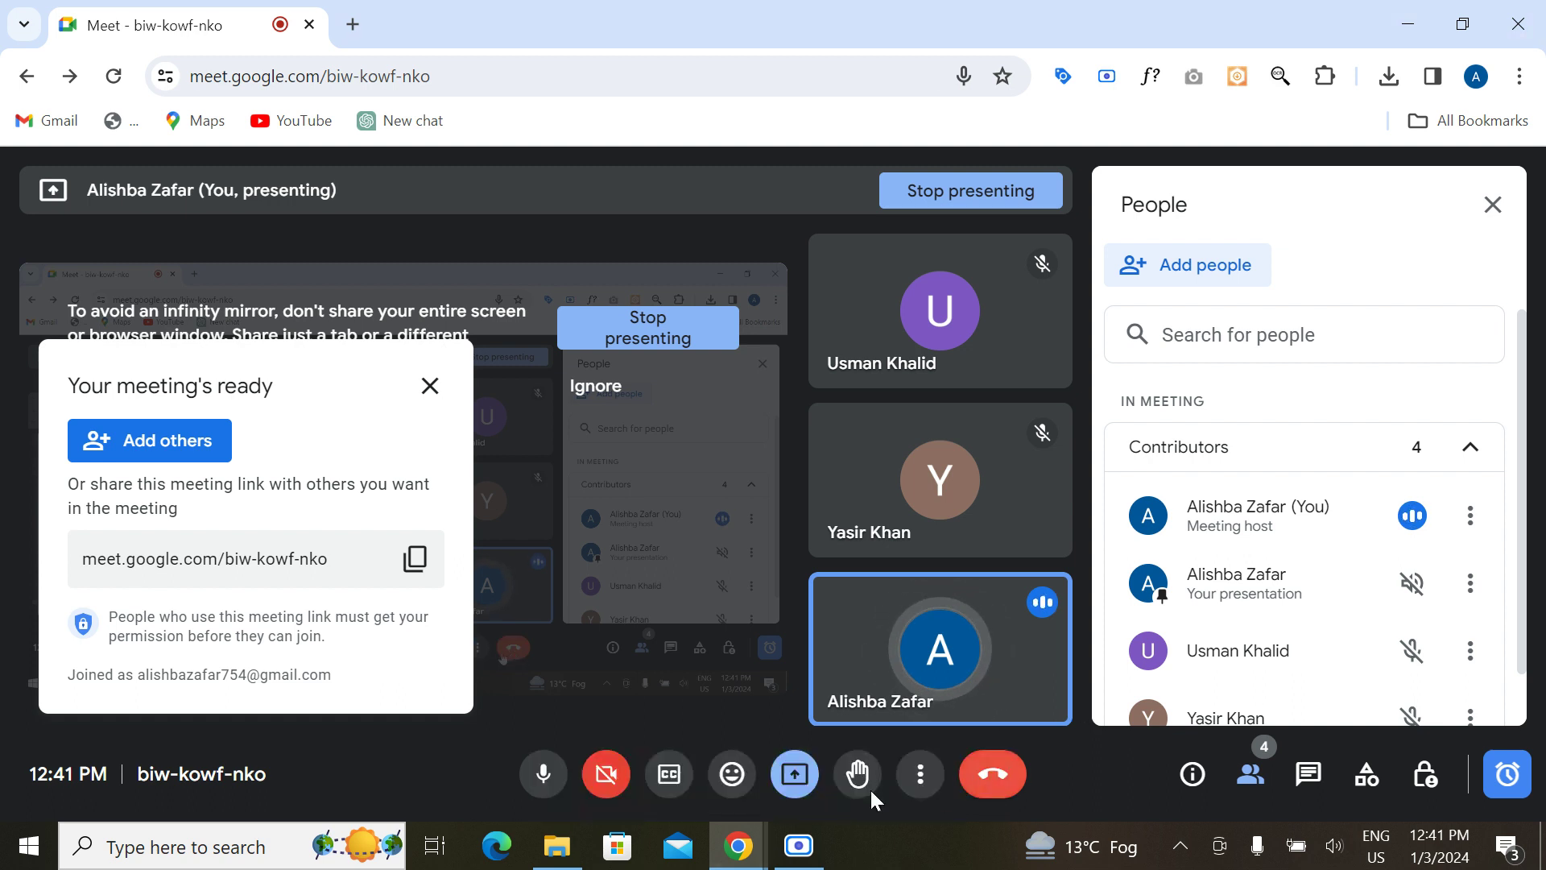
left_click(581, 845)
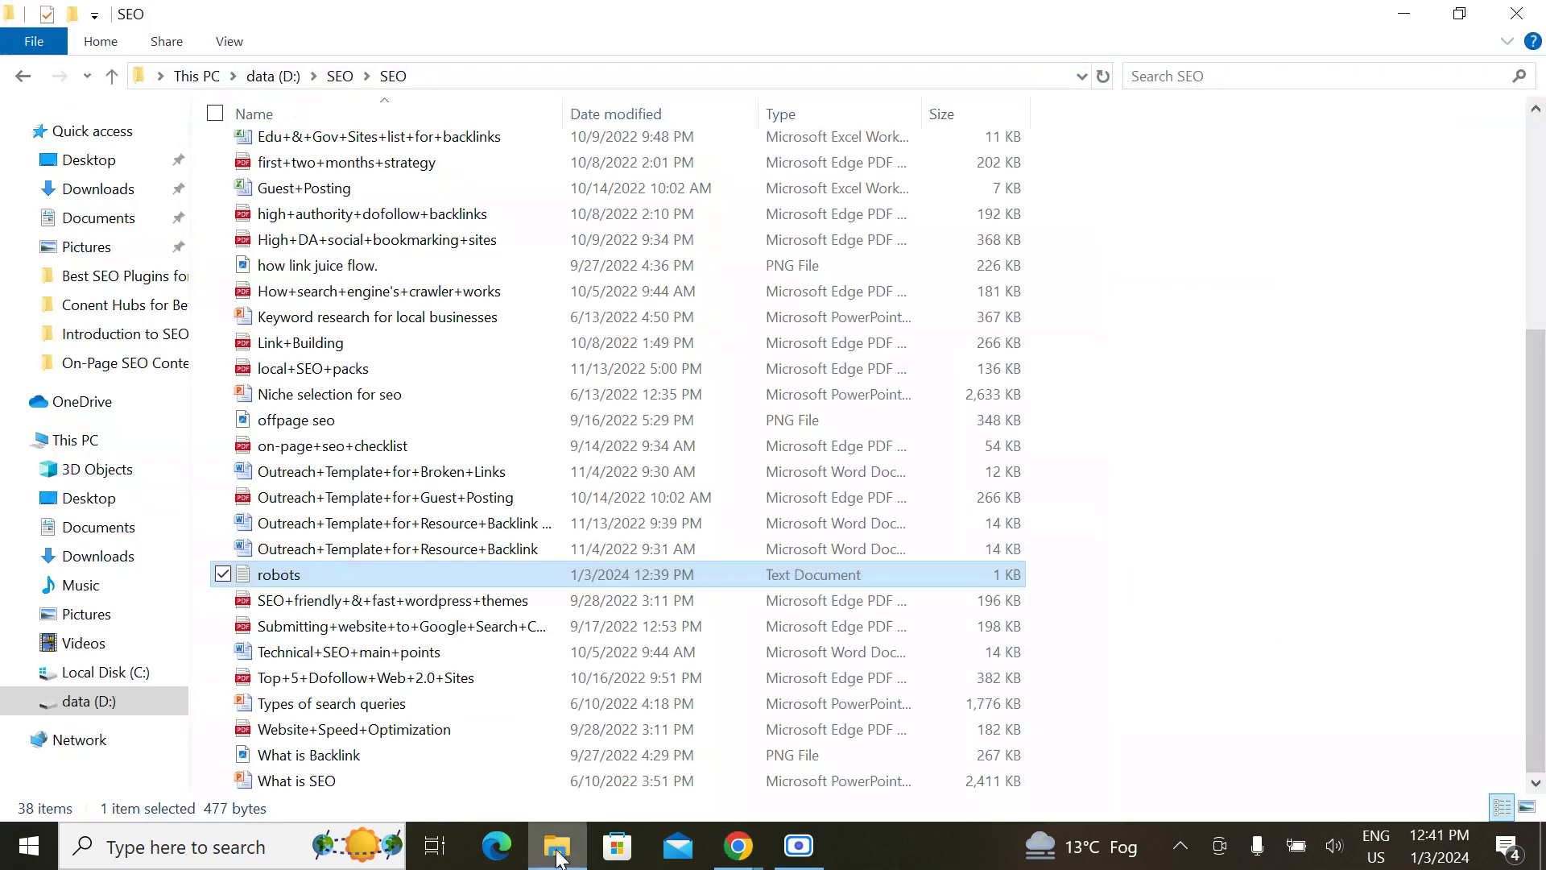
left_click(112, 76)
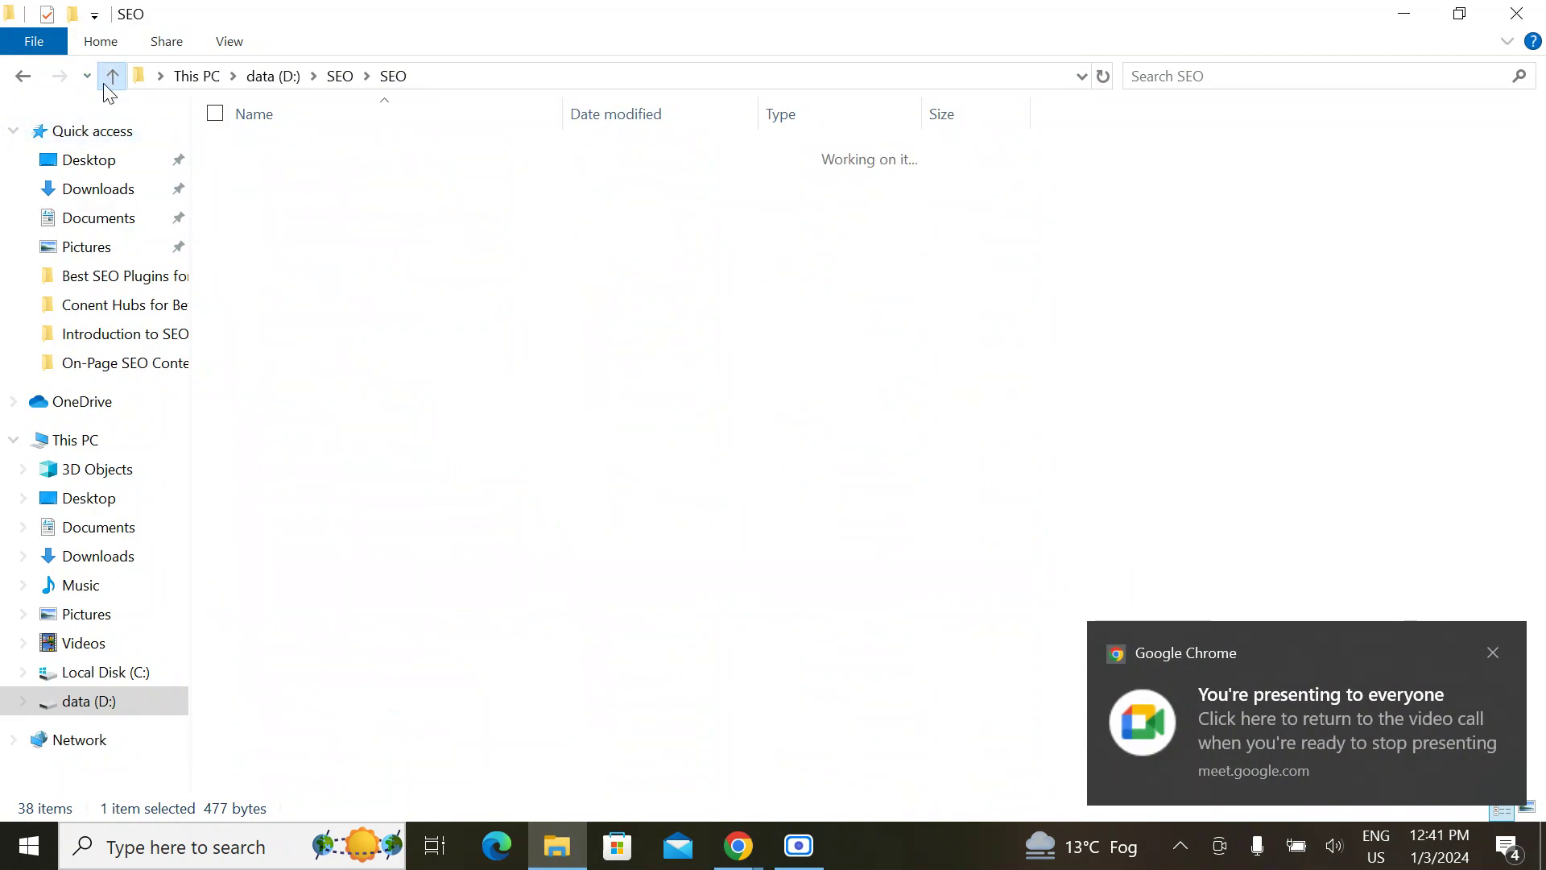
left_click(89, 164)
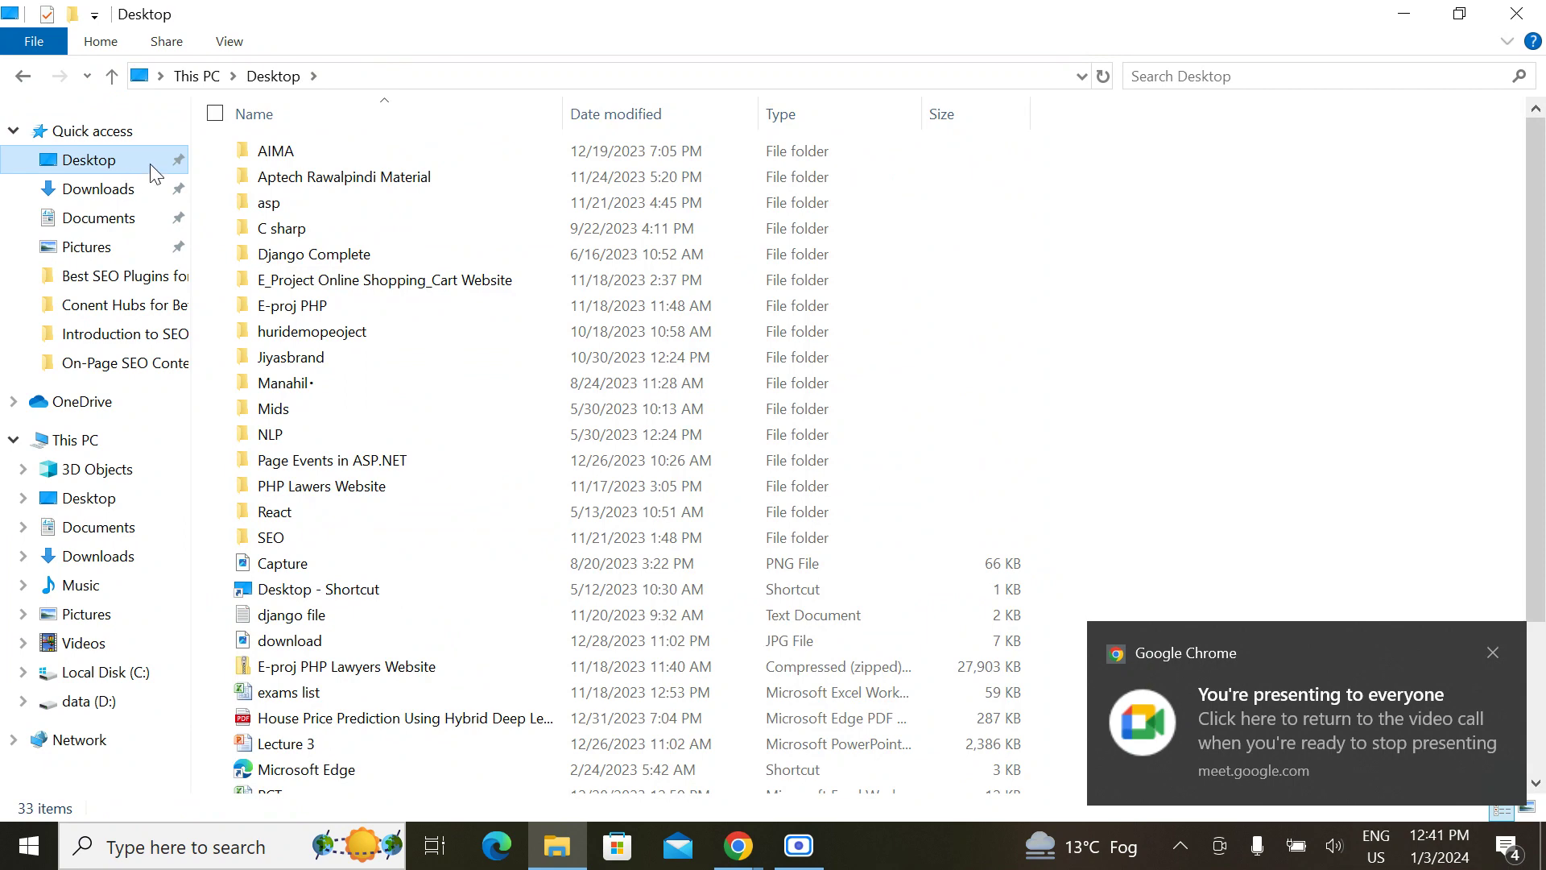
double_click(298, 538)
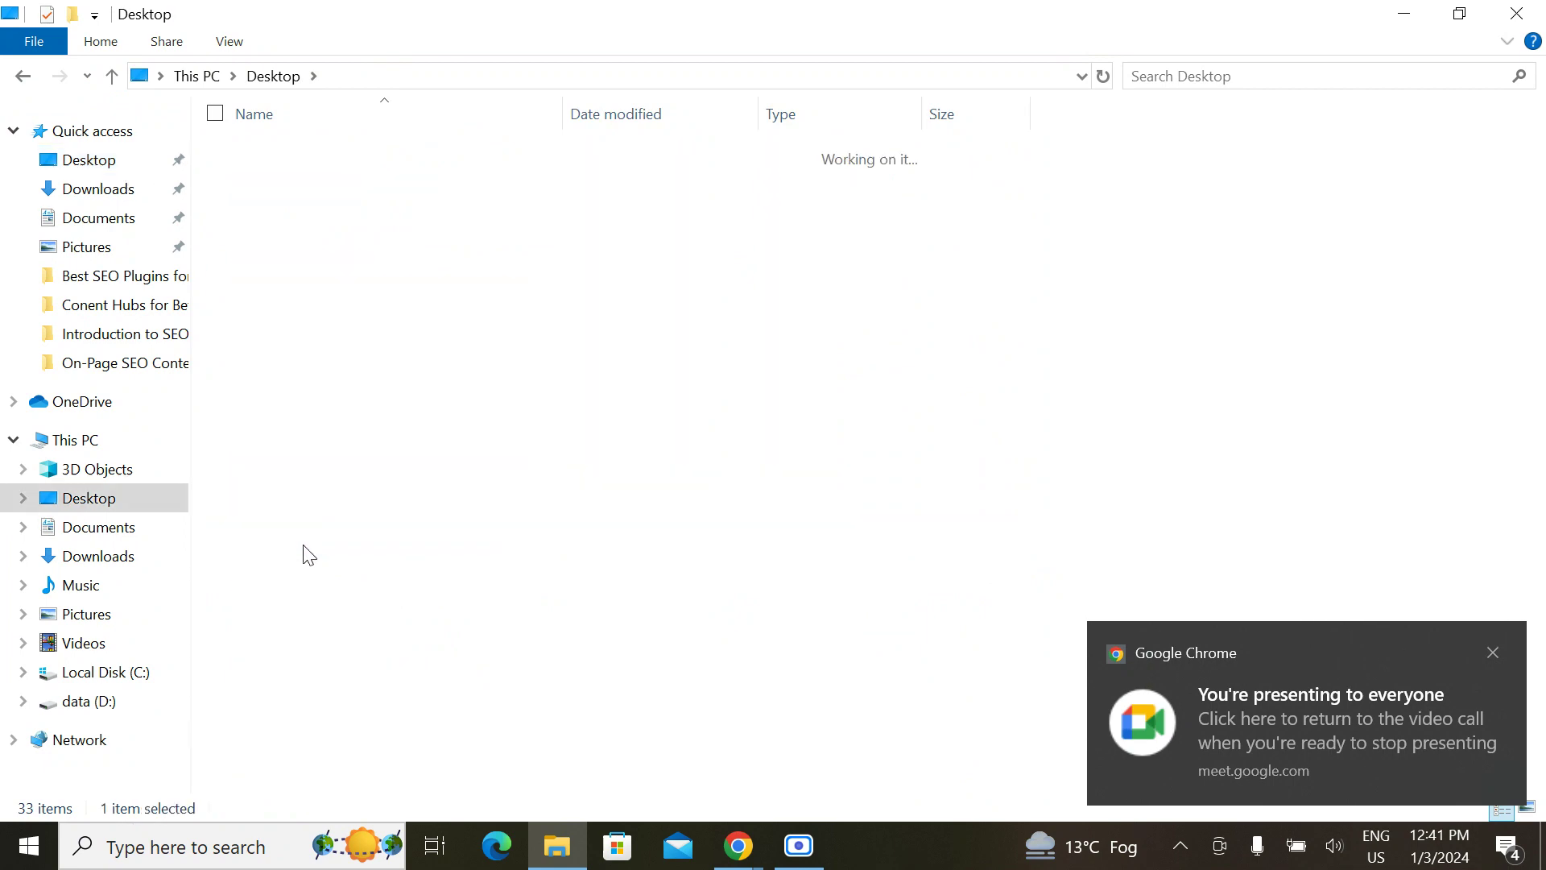
double_click(324, 233)
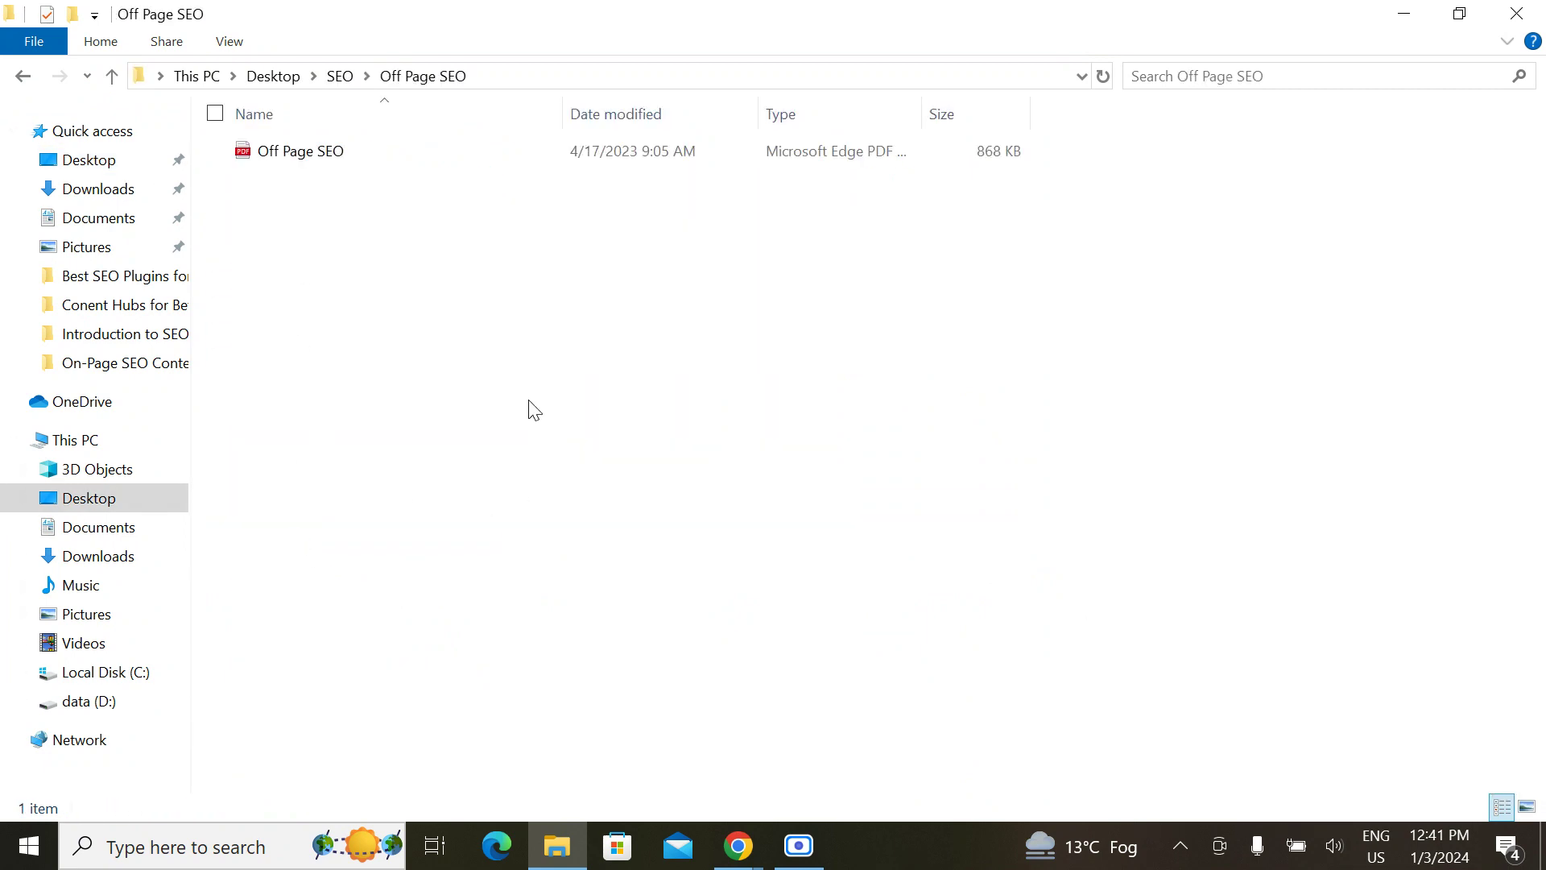
left_click(1517, 13)
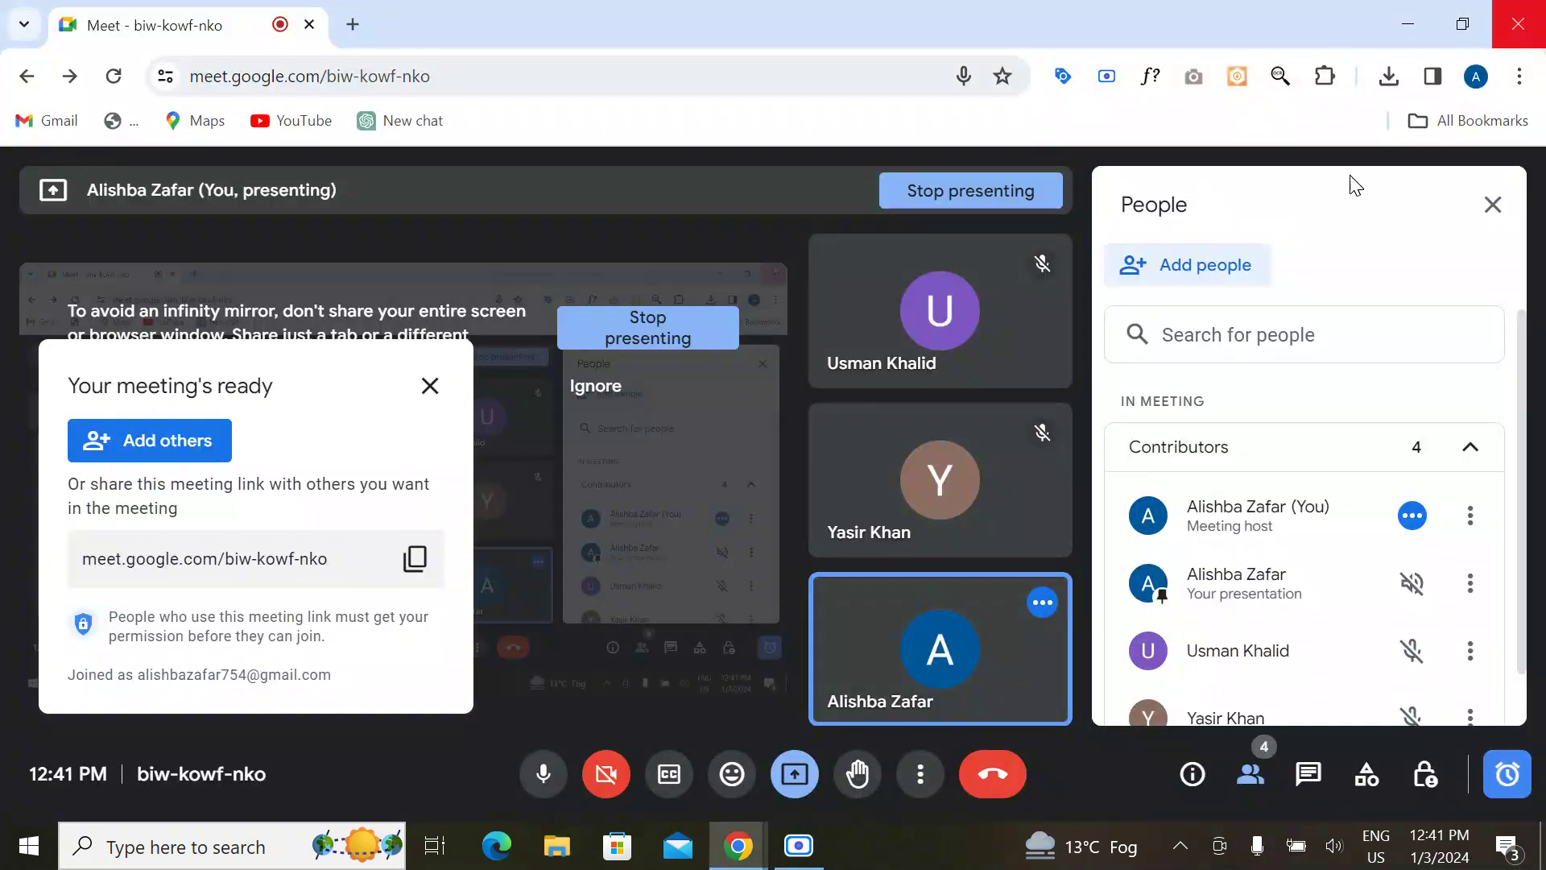